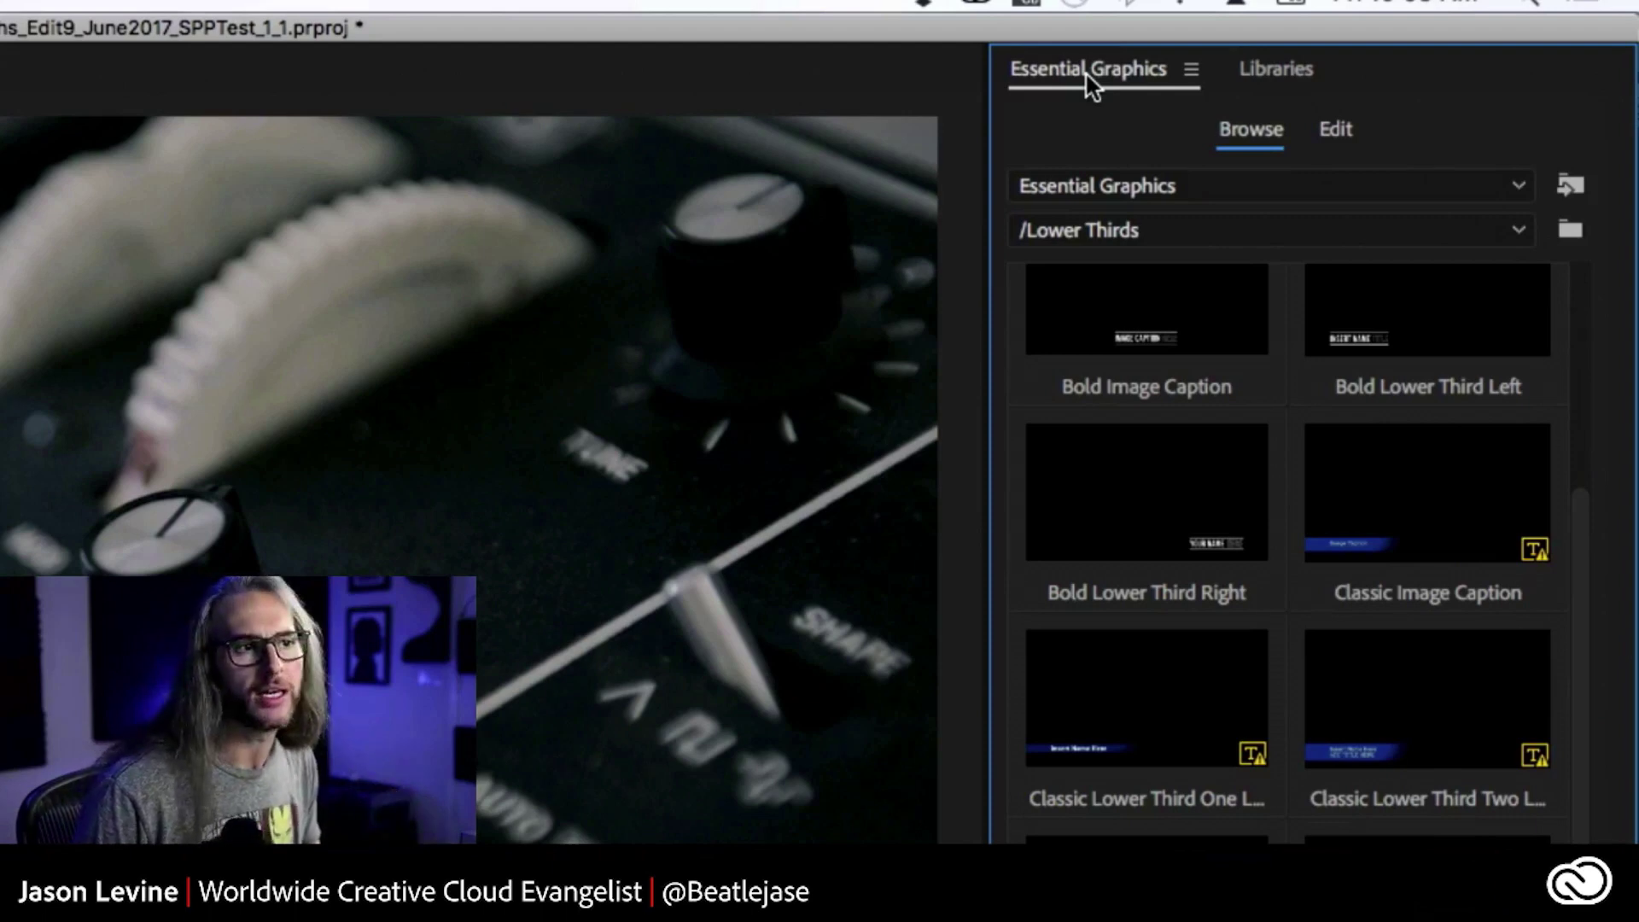
Step: Search Adobe Stock from the Creative Cloud library for "lower third", limiting the results to templates
left_click(1516, 229)
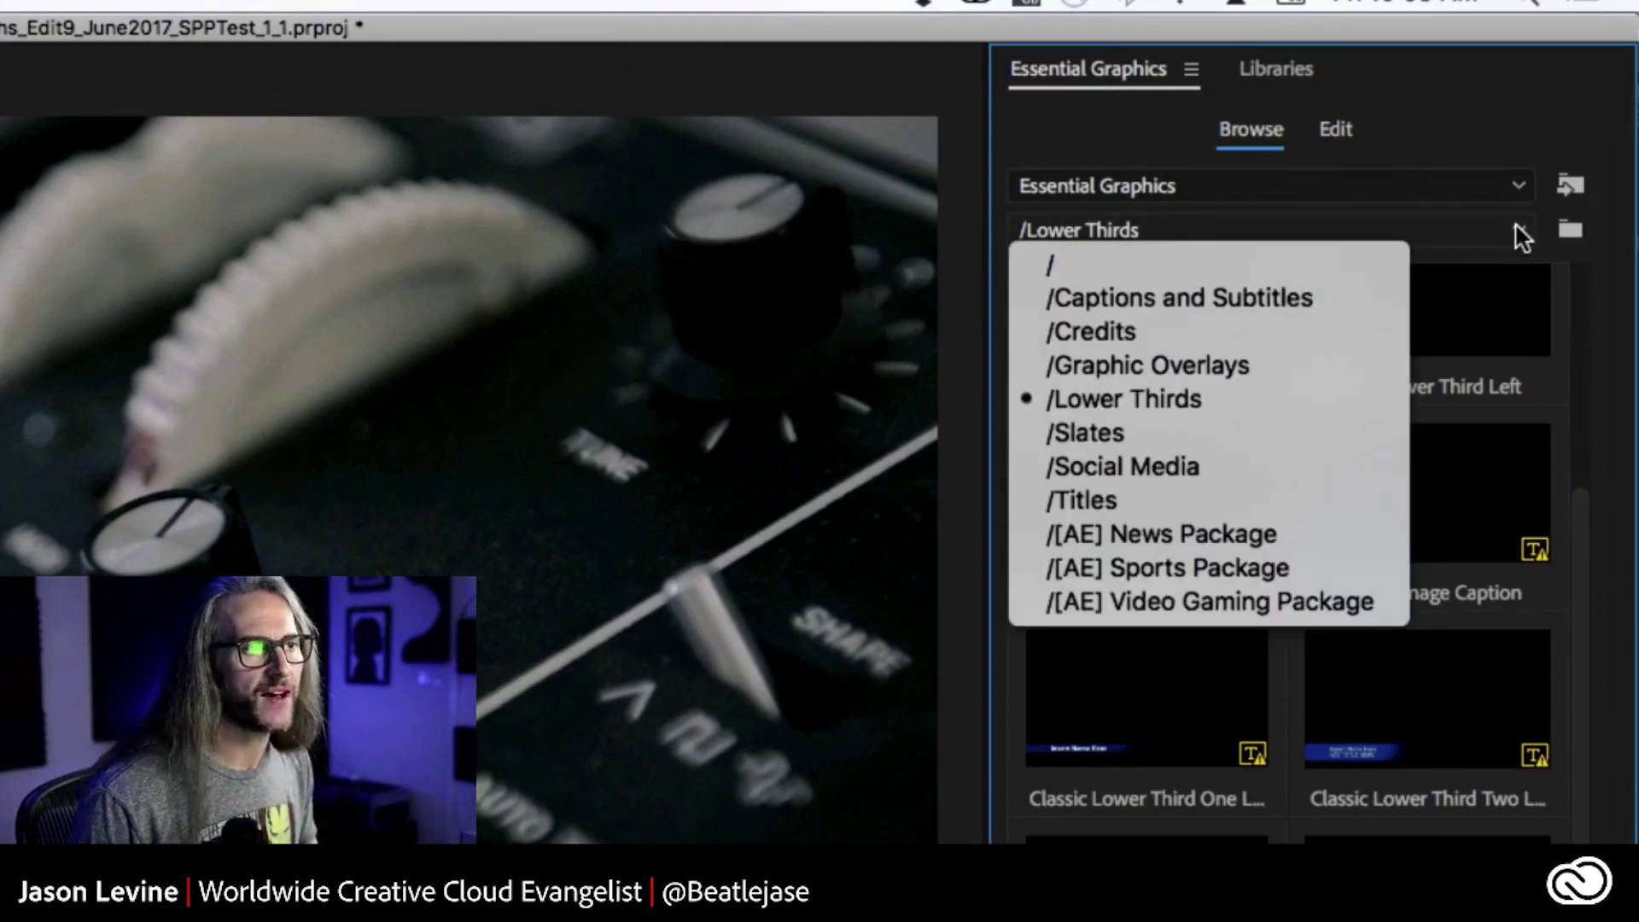
left_click(1262, 65)
left_click(1263, 65)
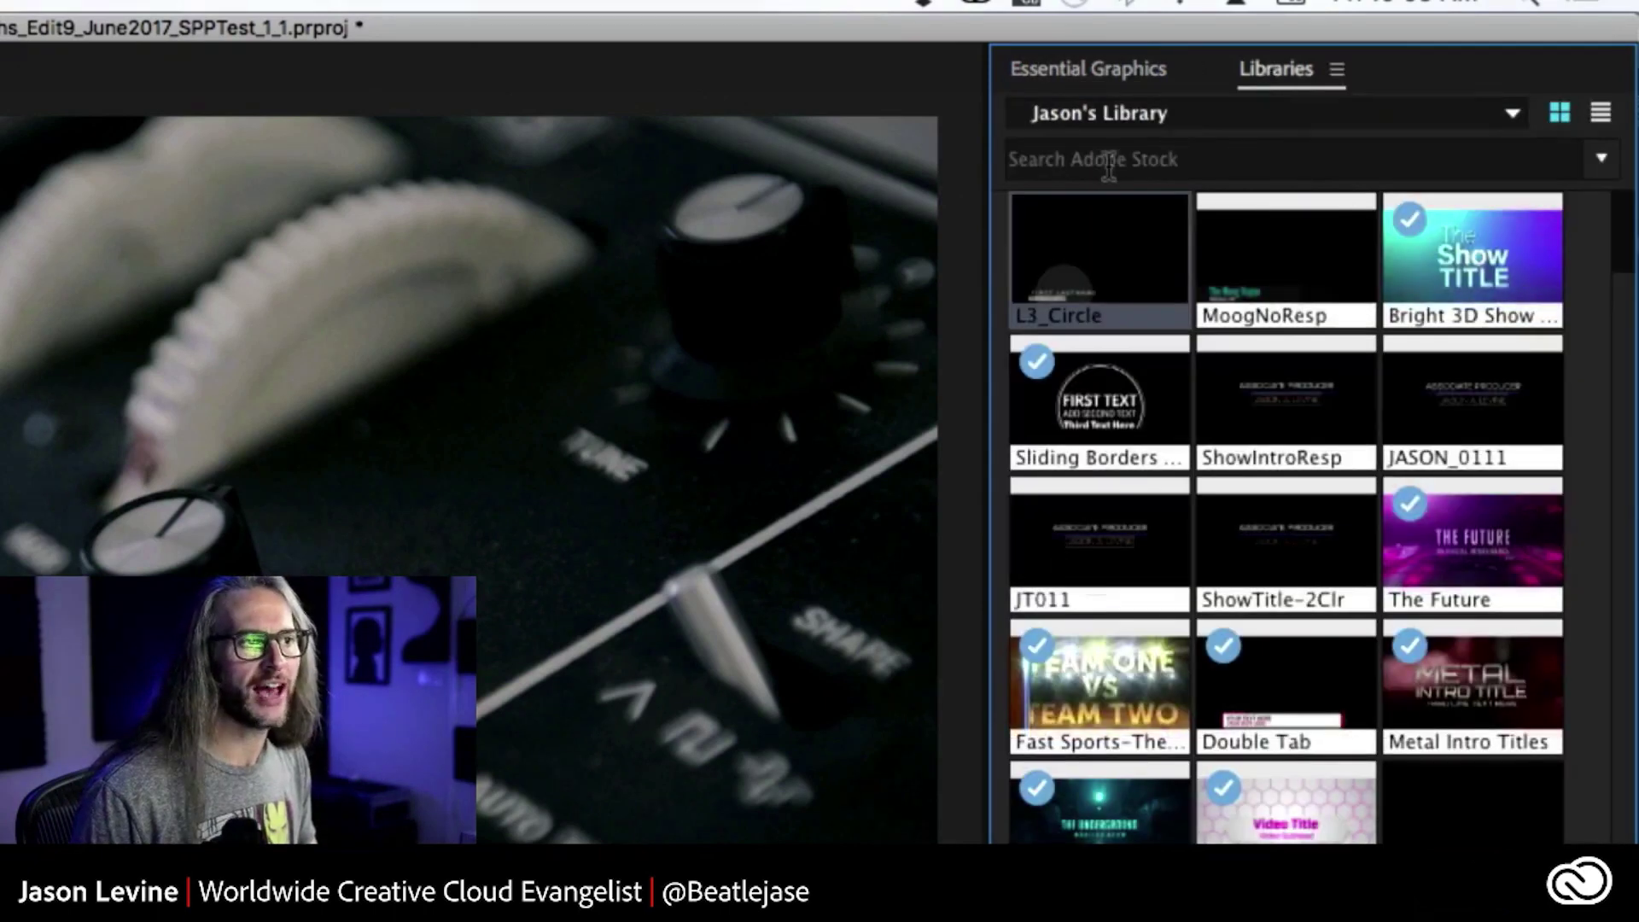
left_click(1193, 158)
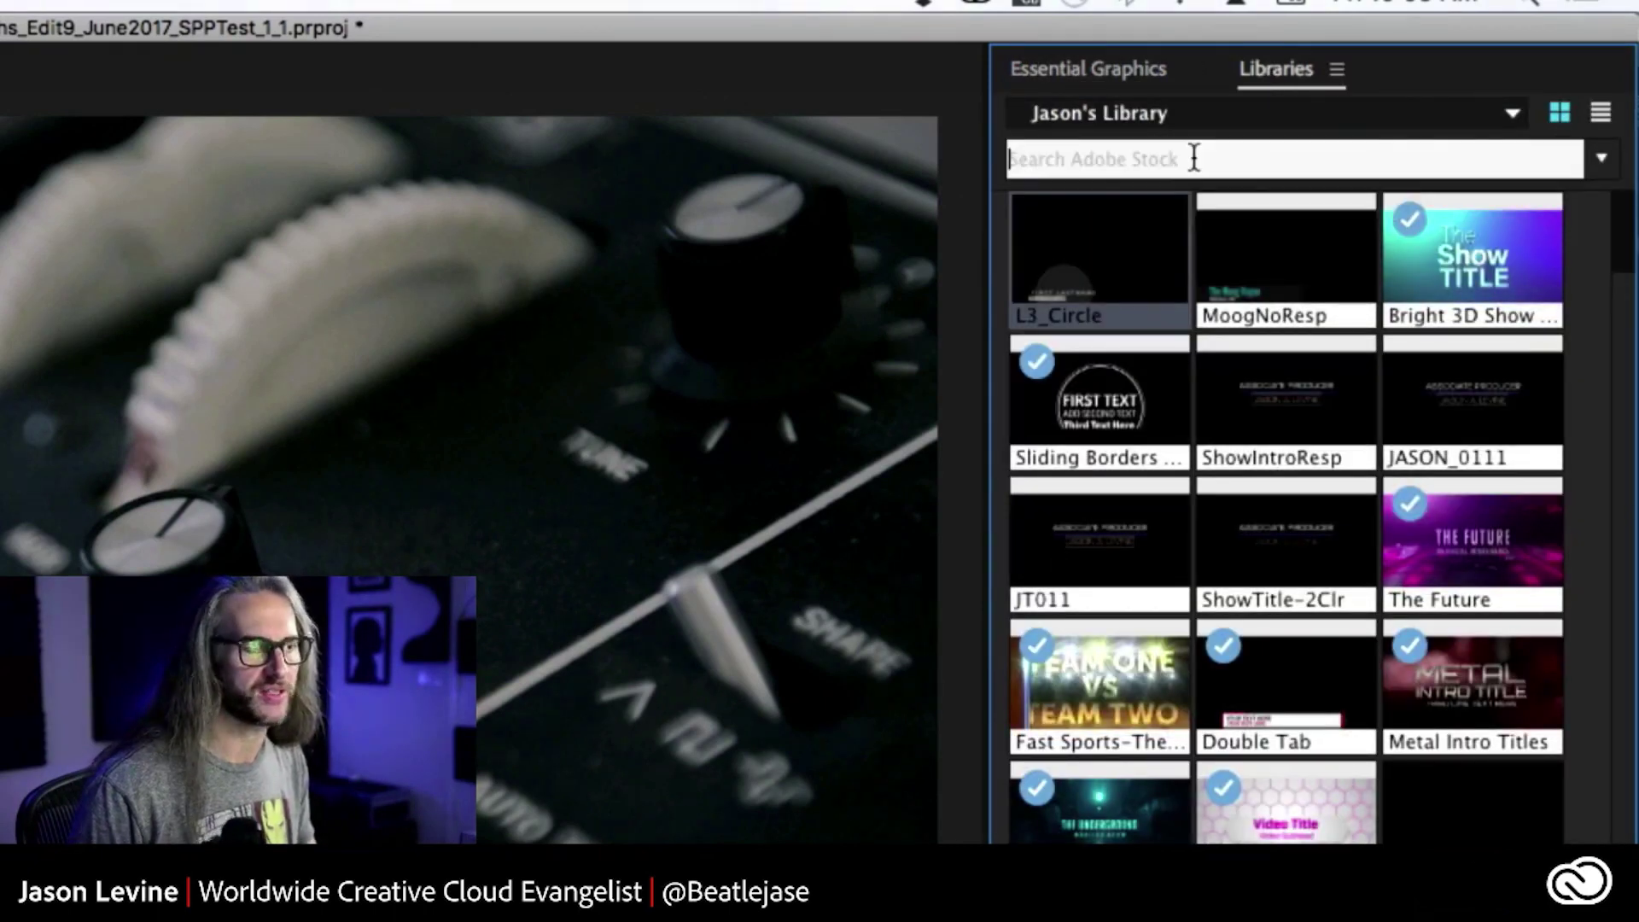
type("lower third")
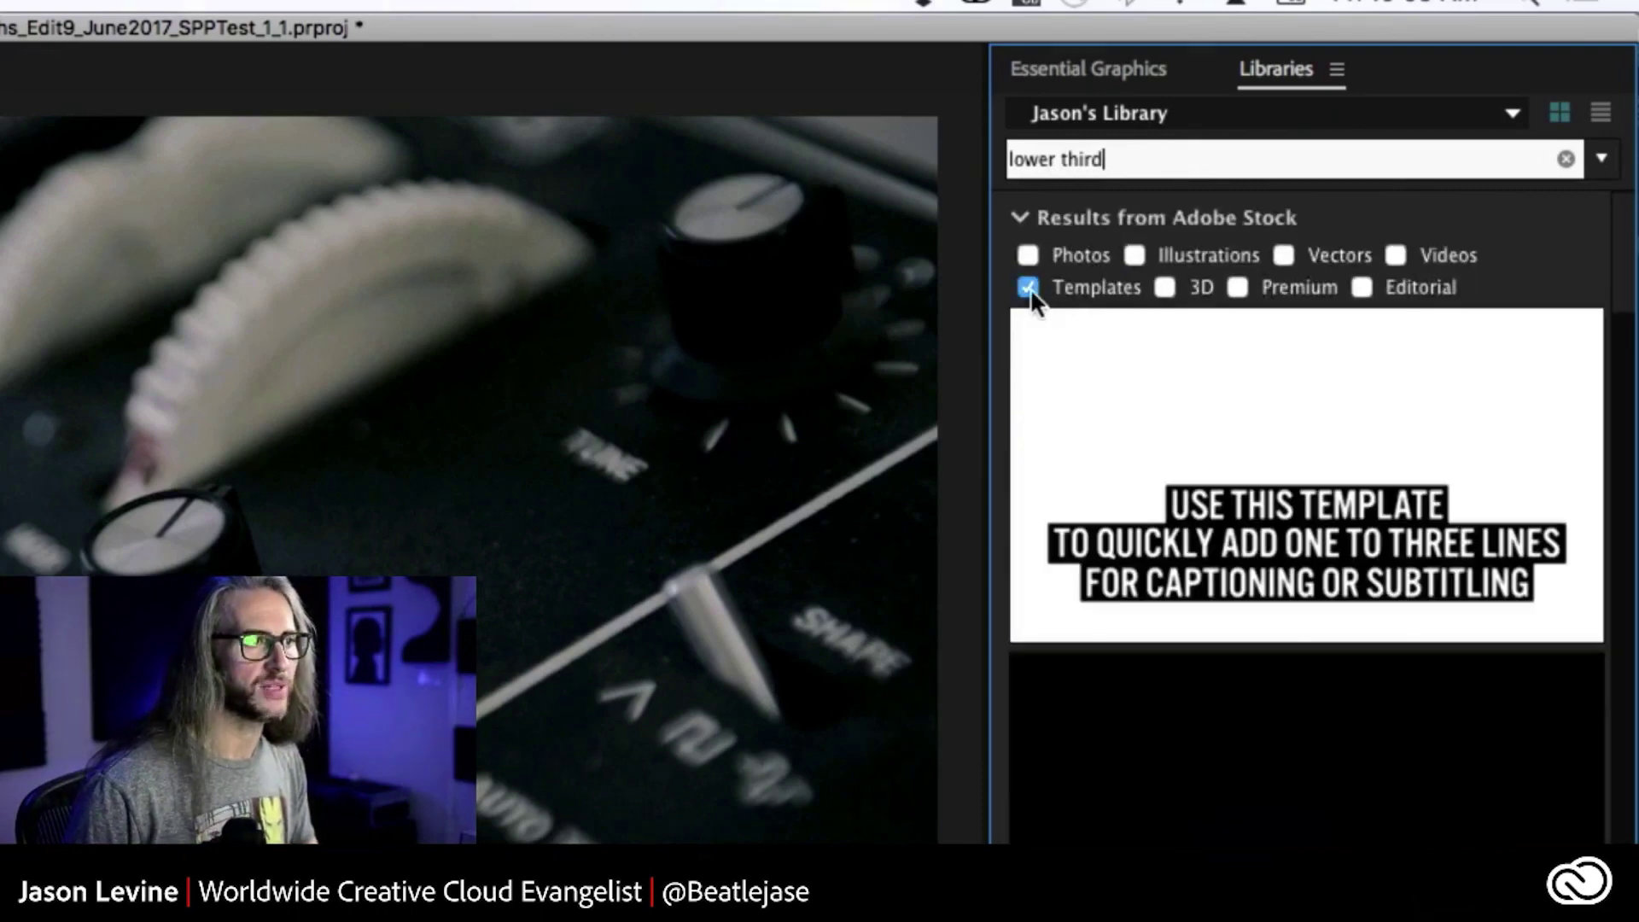
Step: Browse the lower third templates from Adobe Stock, examining their designs and whether they are free or premium
scroll(1195, 478, "down", 5)
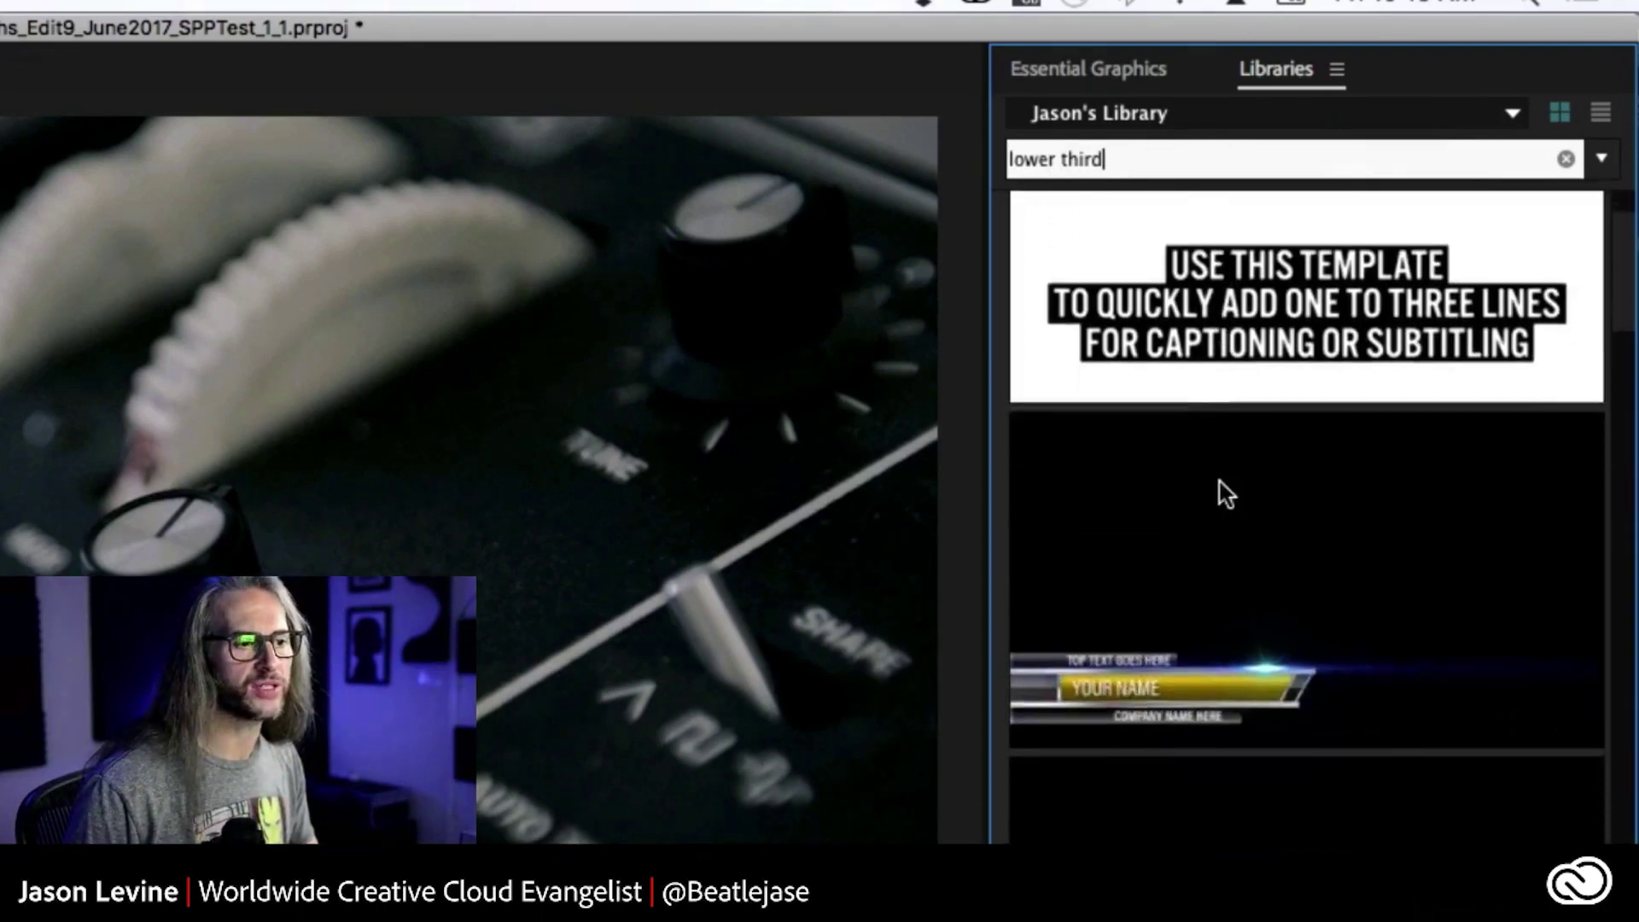
scroll(1226, 494, "down", 8)
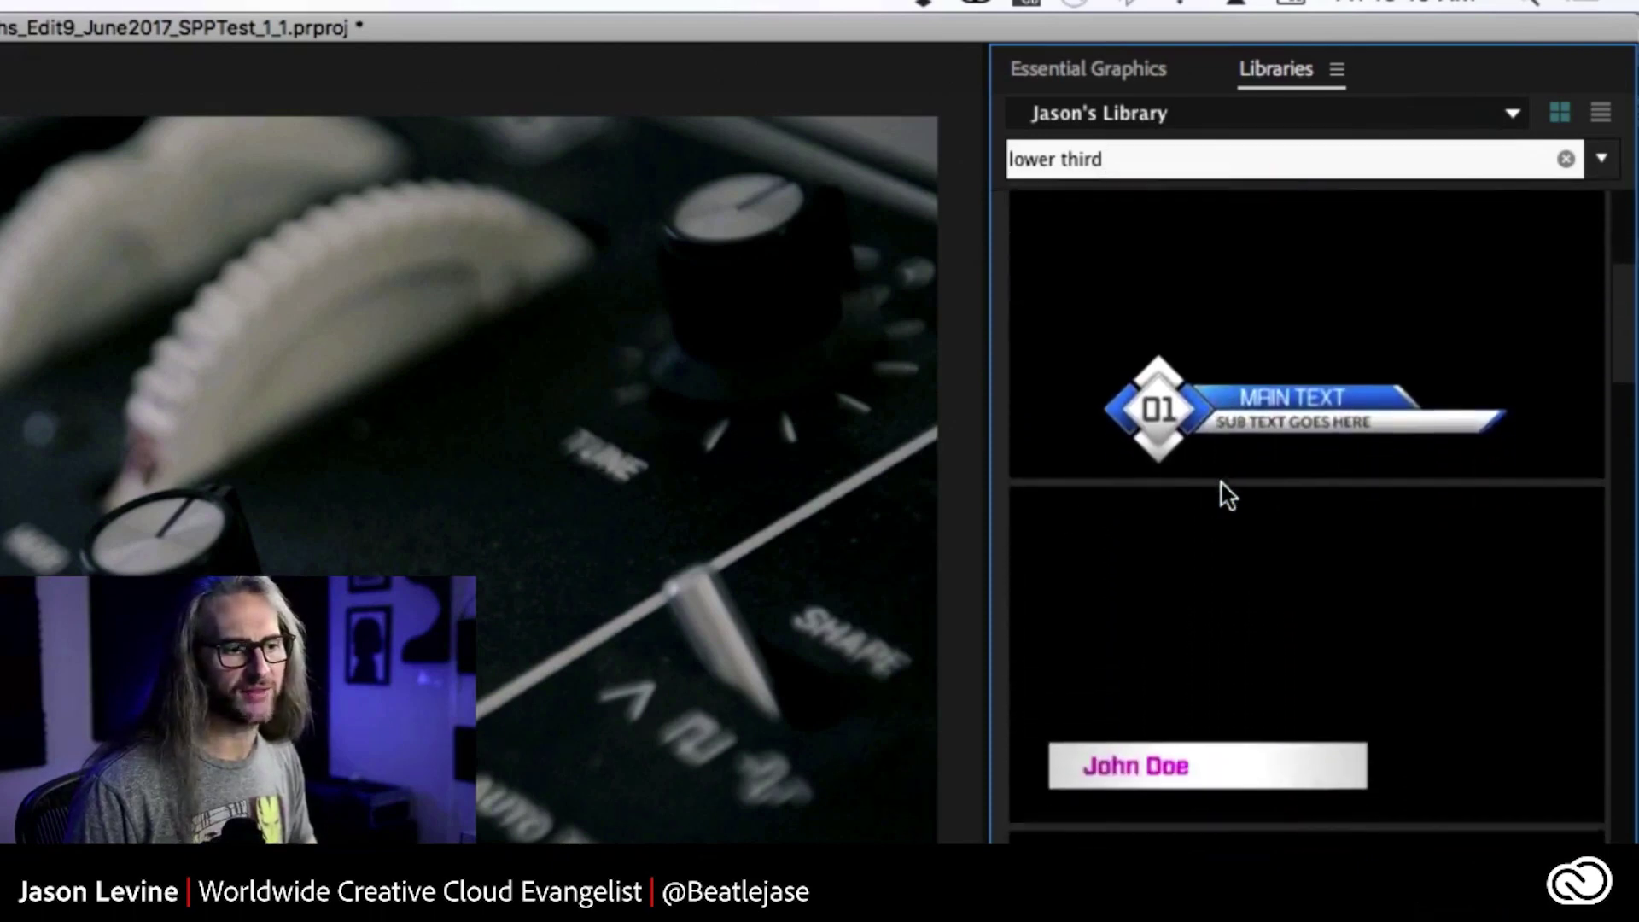
scroll(1228, 495, "down", 10)
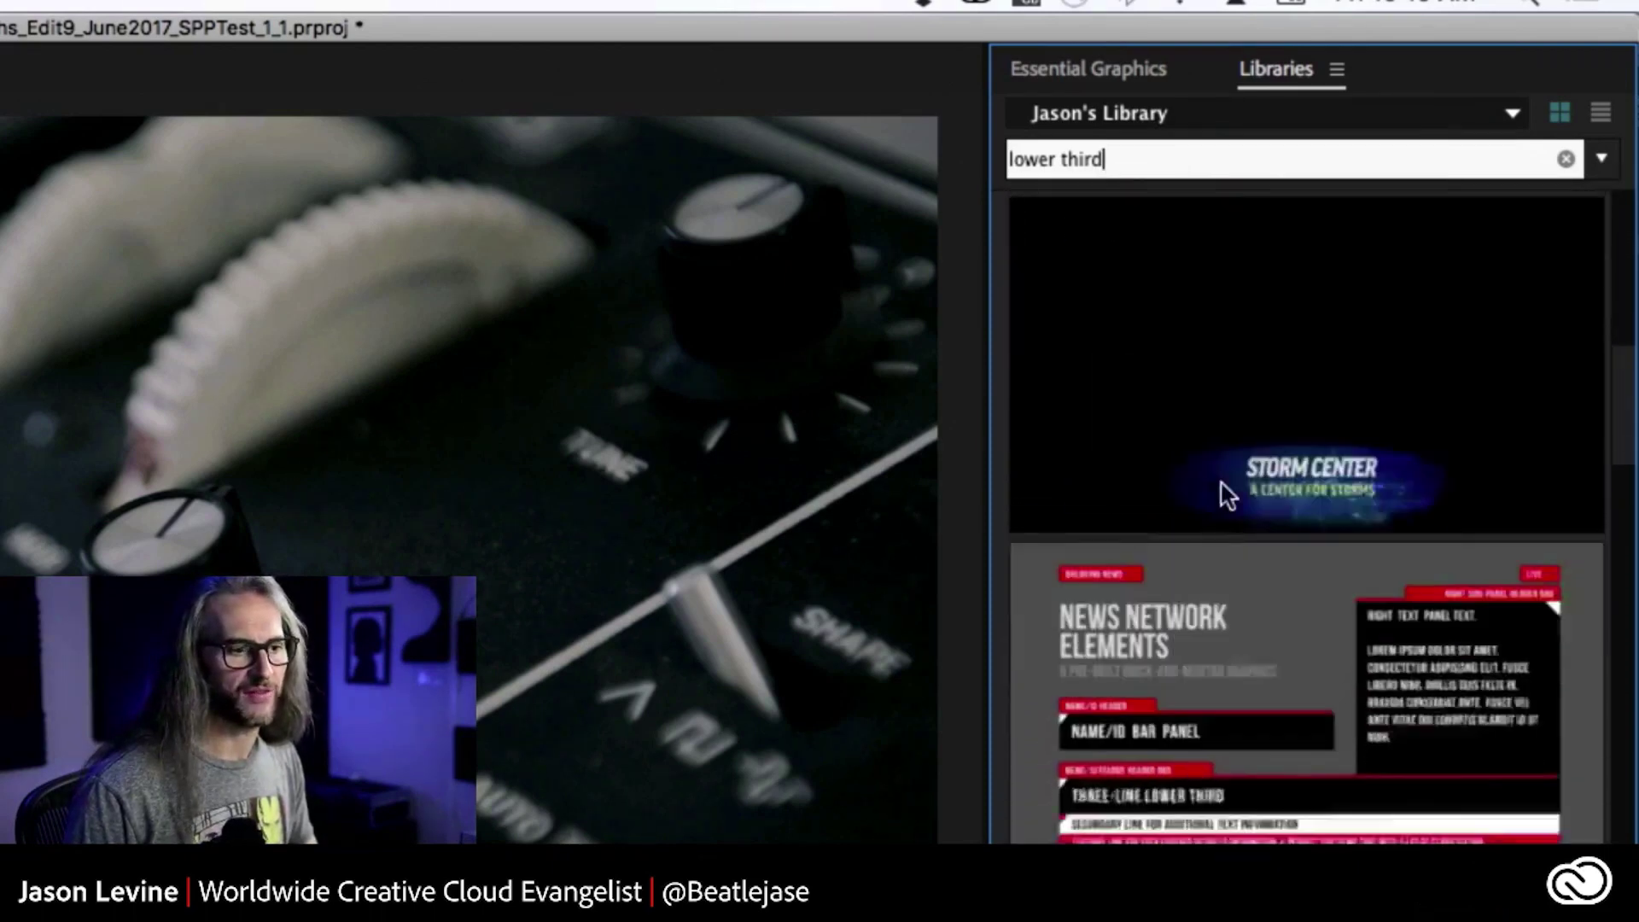
scroll(1223, 491, "down", 15)
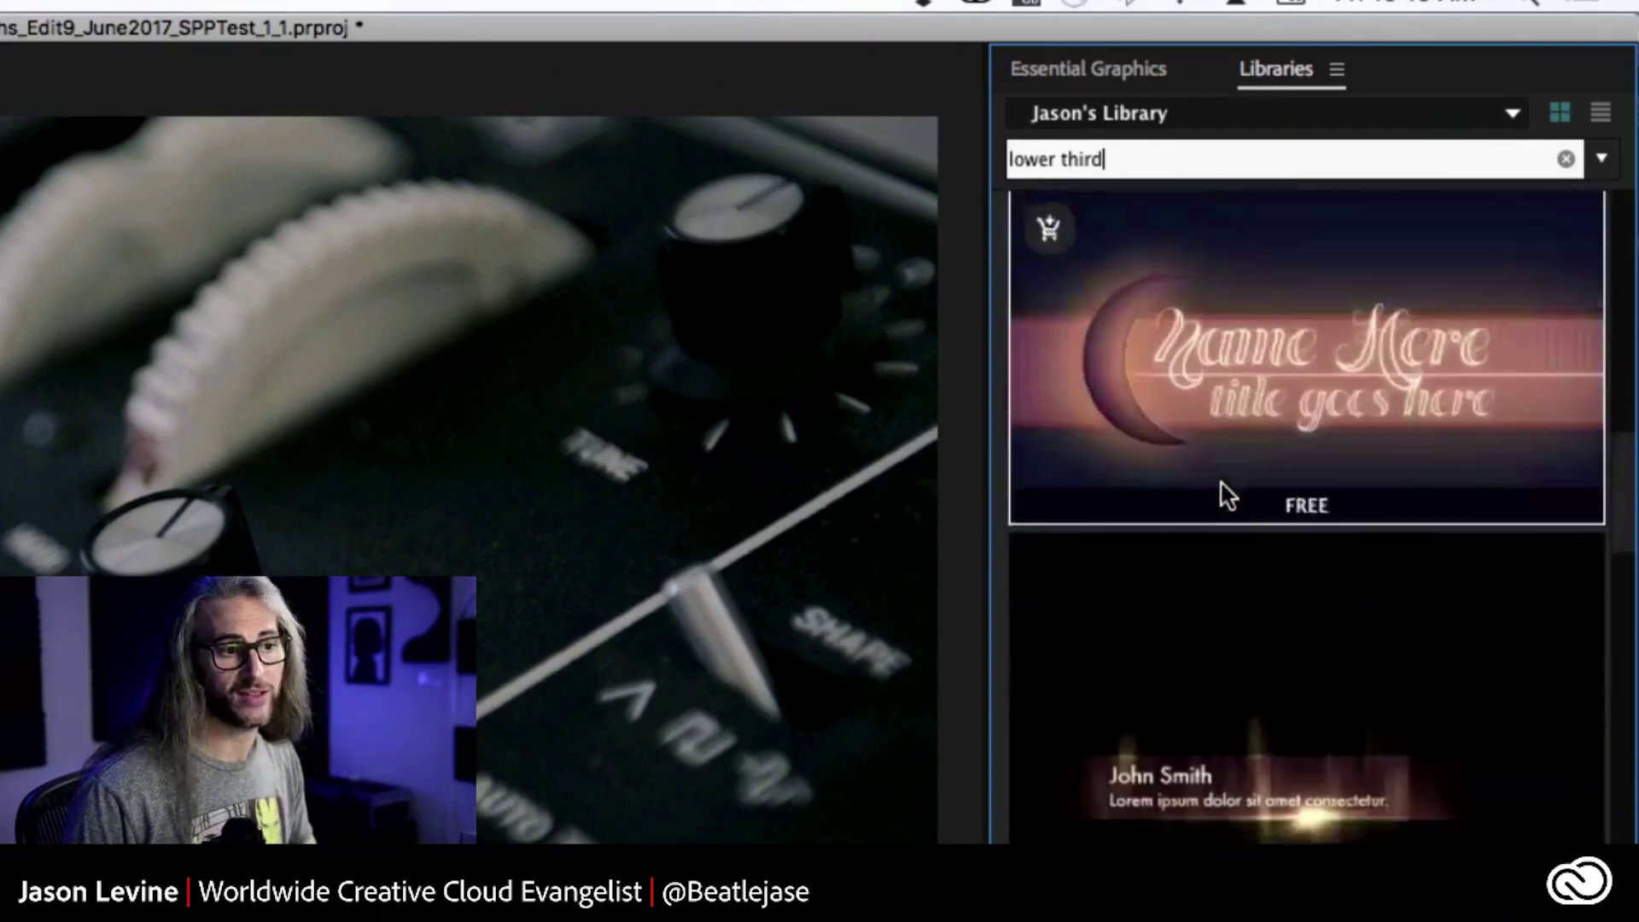
scroll(1226, 493, "down", 1)
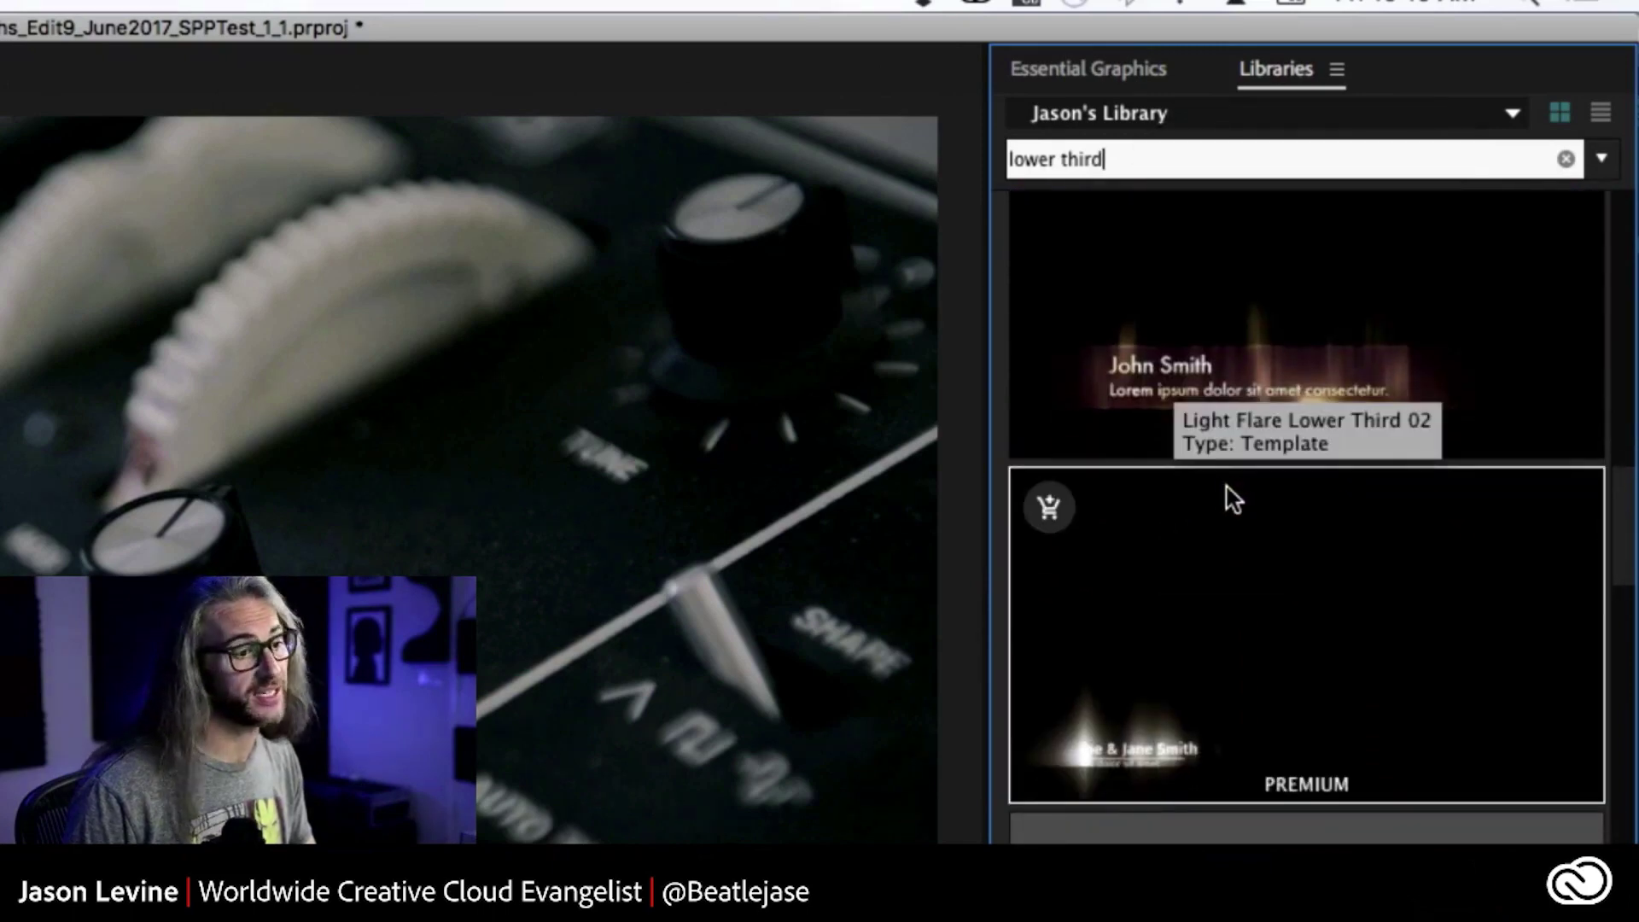
scroll(1256, 509, "up", 10)
scroll(1257, 508, "up", 6)
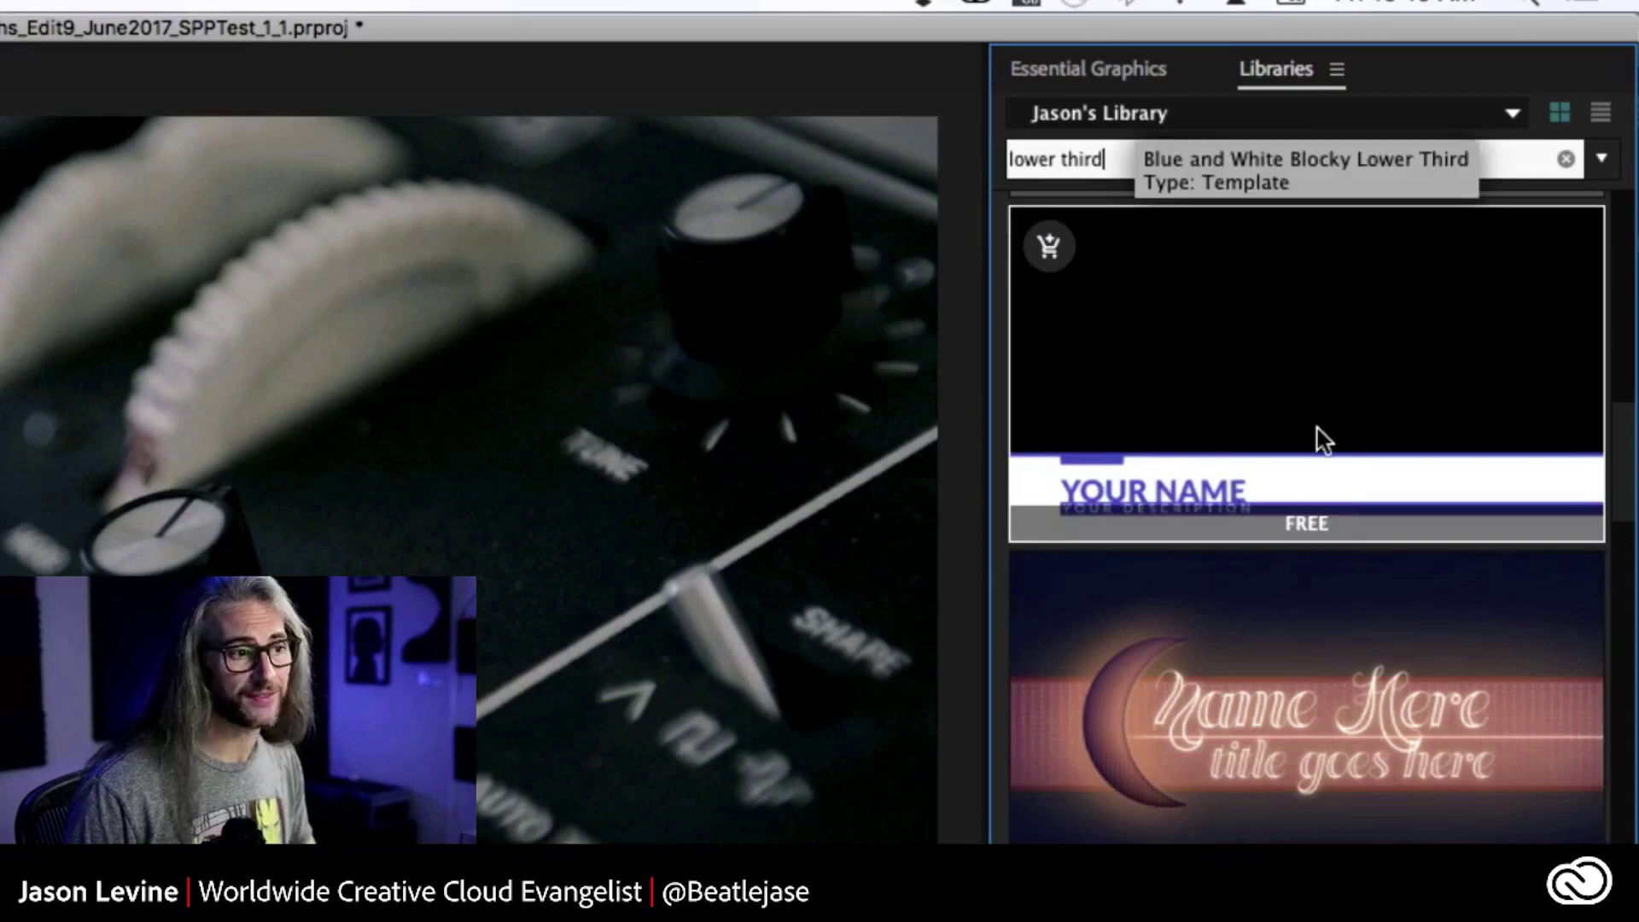
scroll(1321, 439, "up", 15)
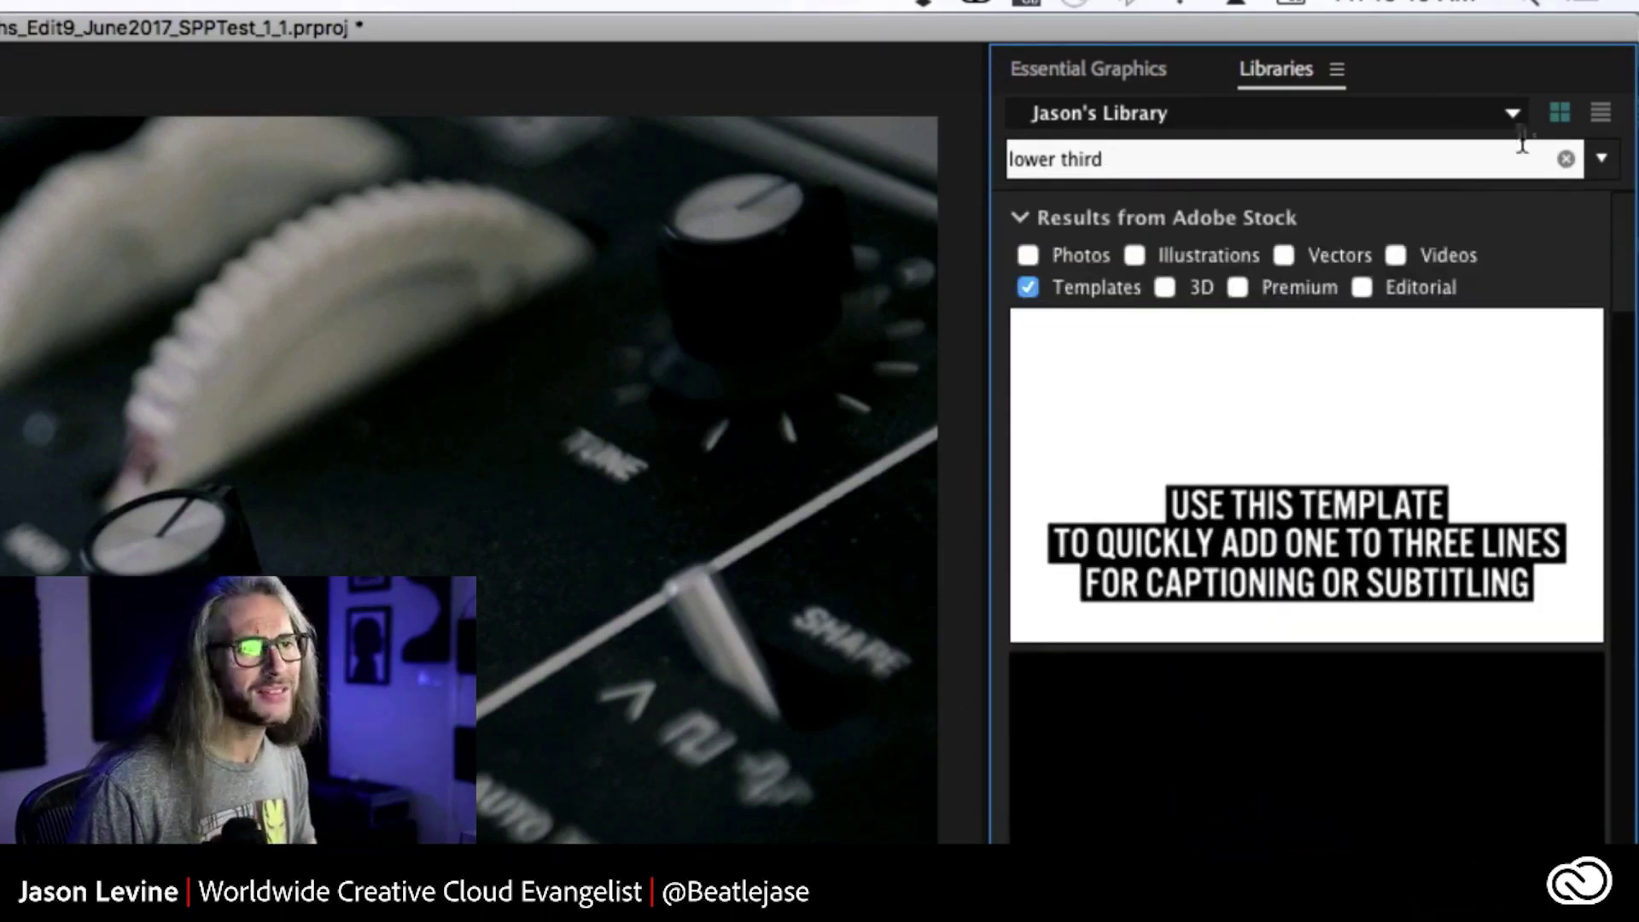
Step: Clear the library search and place the MoogNoResp template above the _DSC3340 clip, with its end trimmed to the clip's end
left_click(1118, 68)
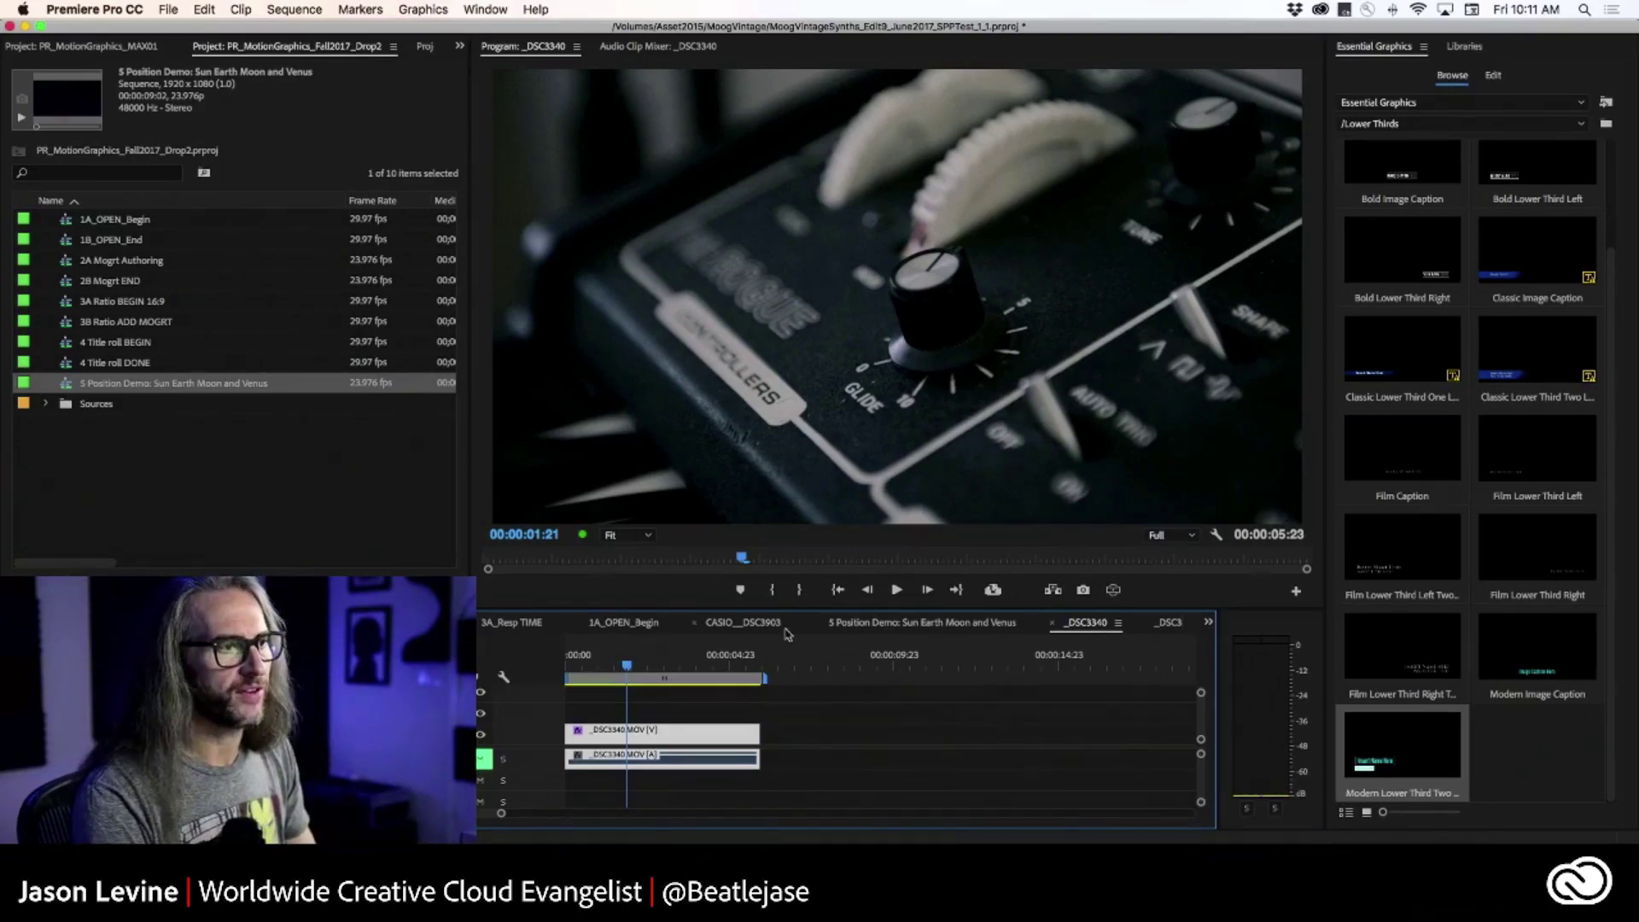
left_click(1464, 48)
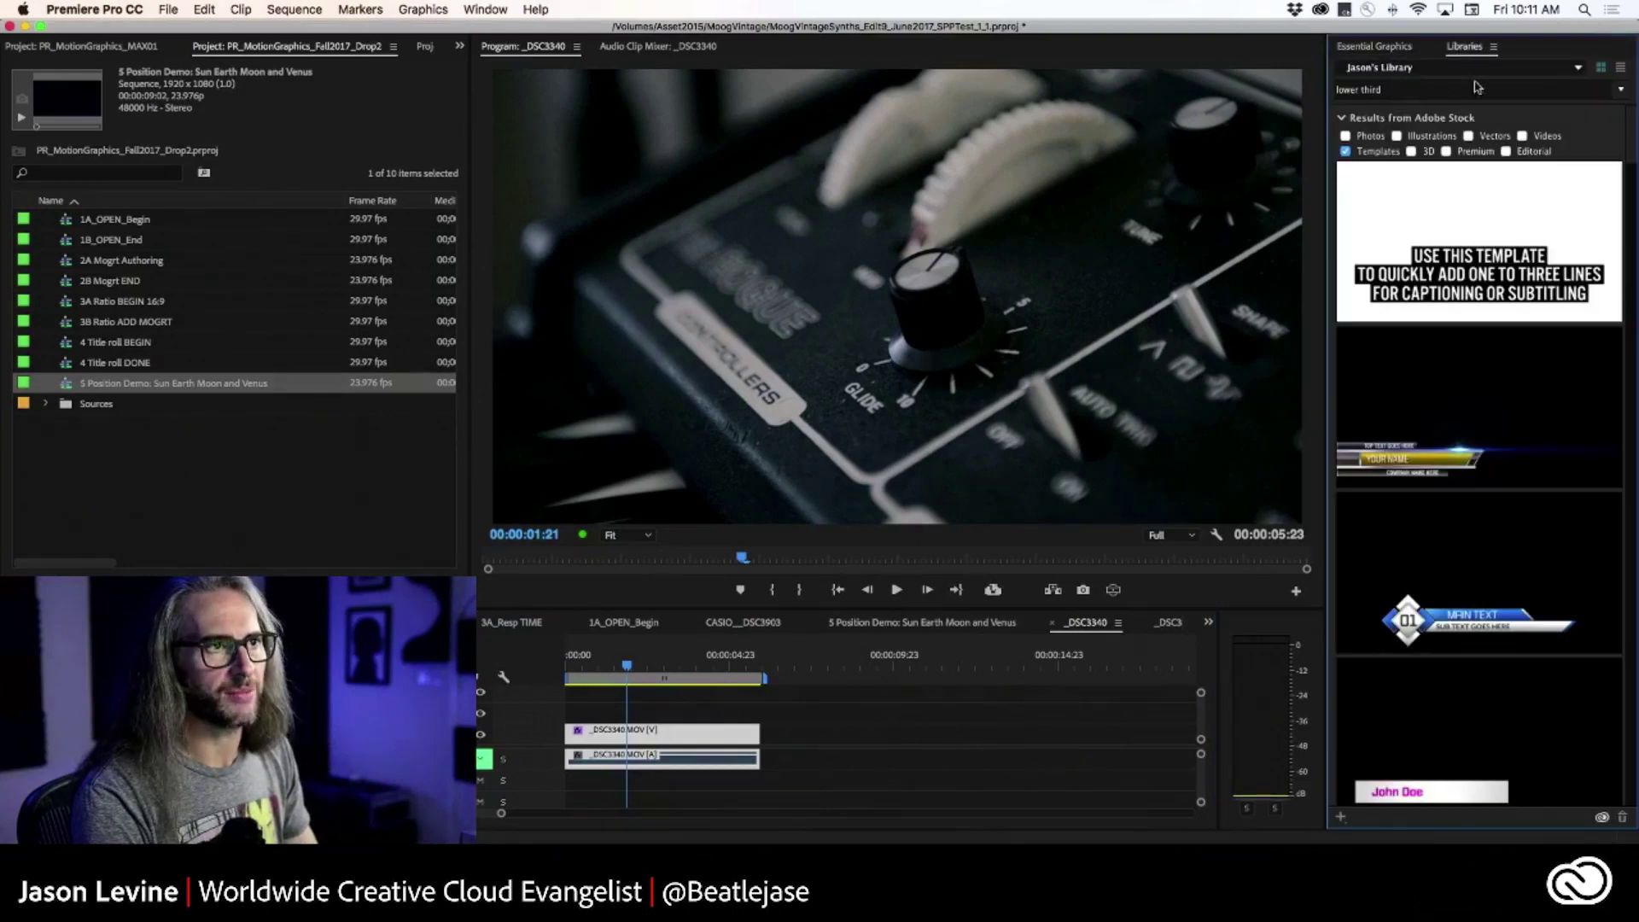
left_click(1596, 89)
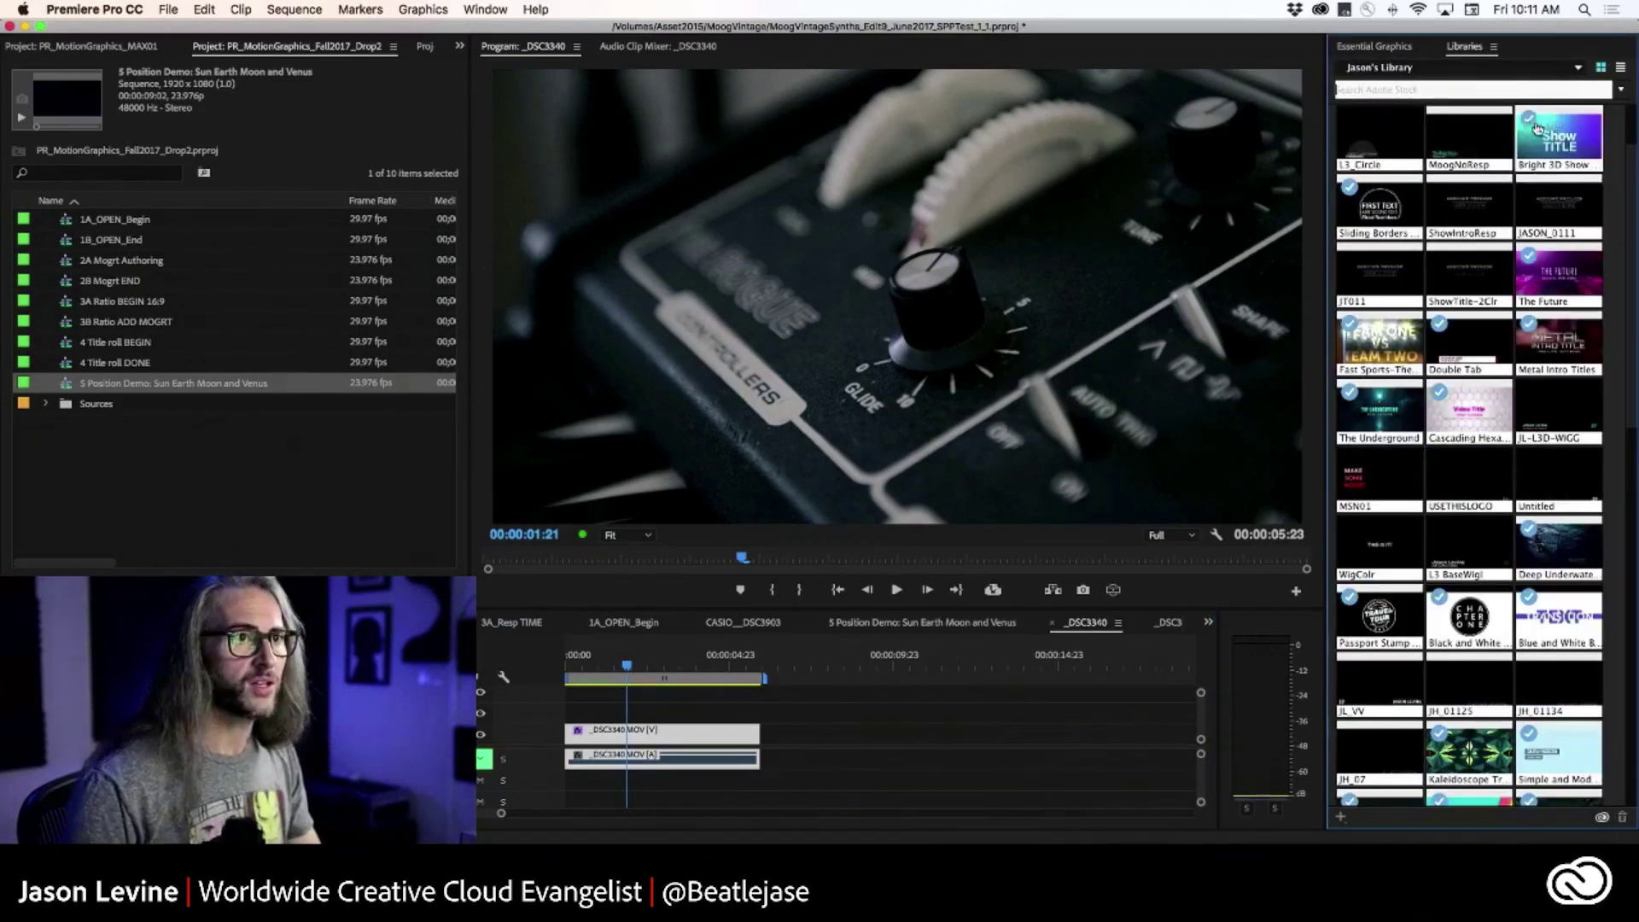
left_click(1461, 146)
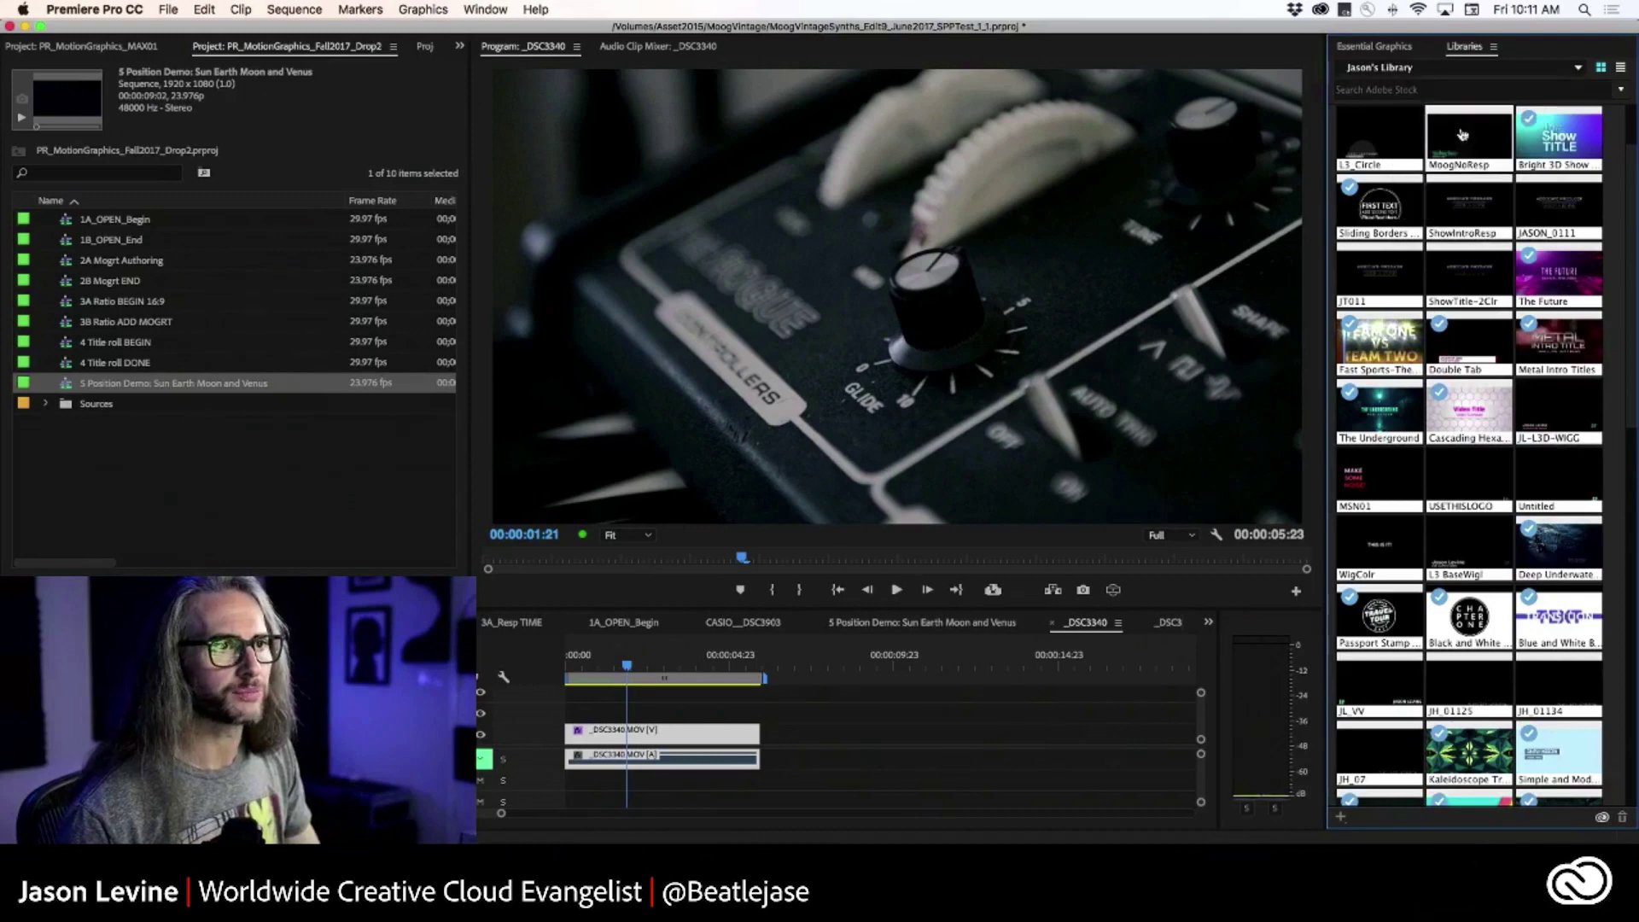
left_click_drag(1473, 141, 640, 715)
left_click_drag(787, 711, 758, 711)
Step: Play the sequence from the start to preview the lower third's animation over the video
left_click_drag(632, 666, 556, 667)
key("space")
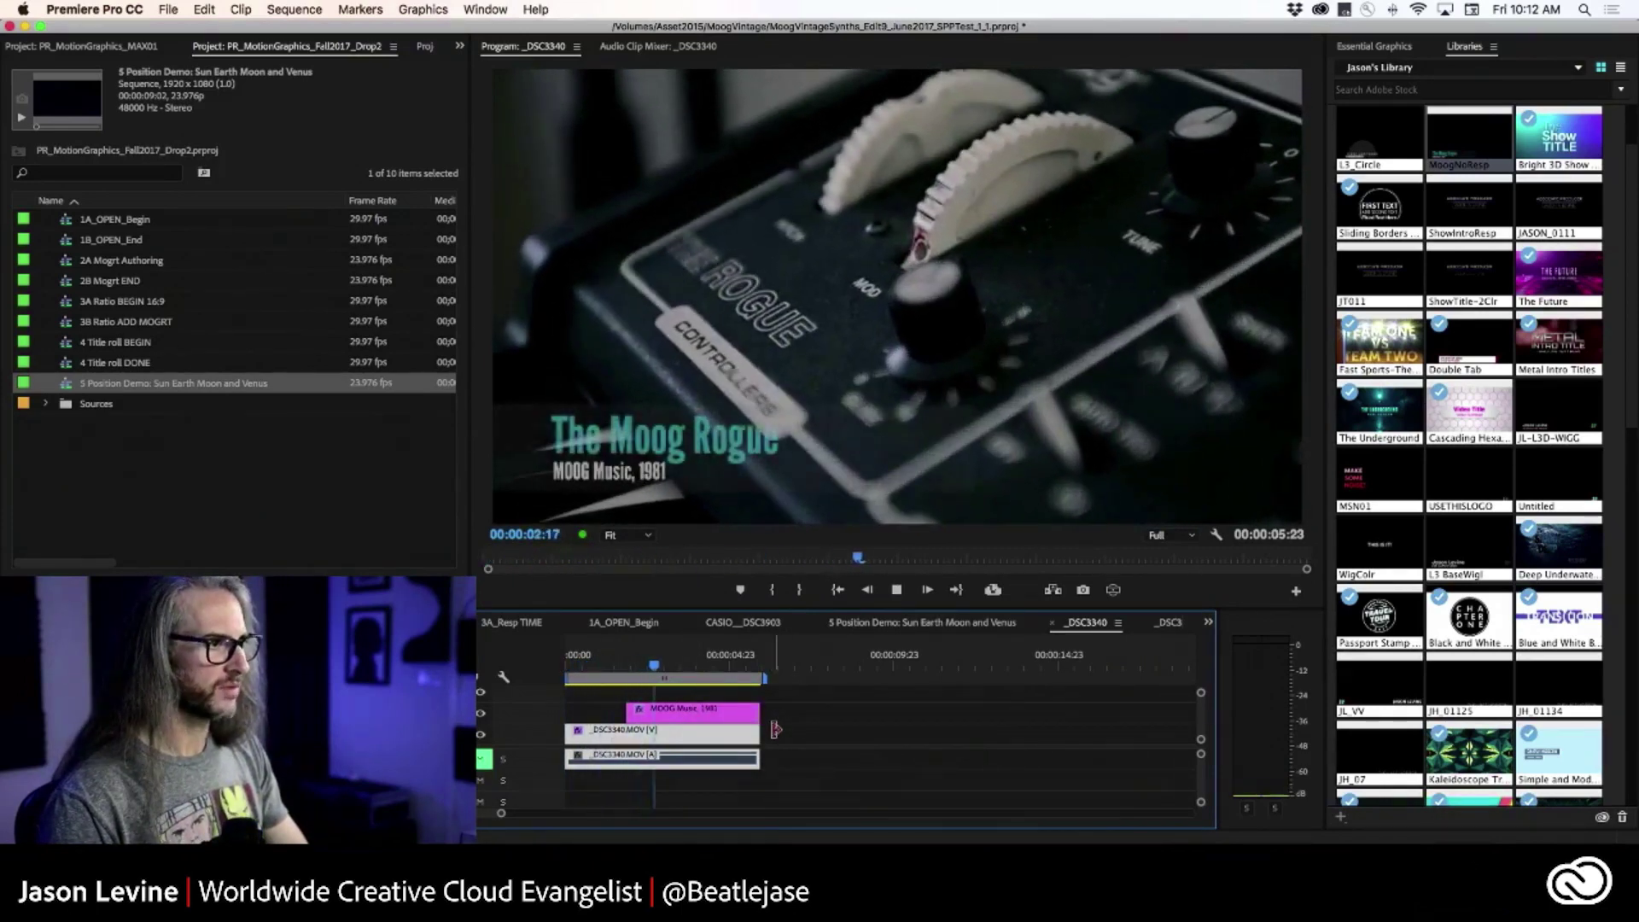
key("space")
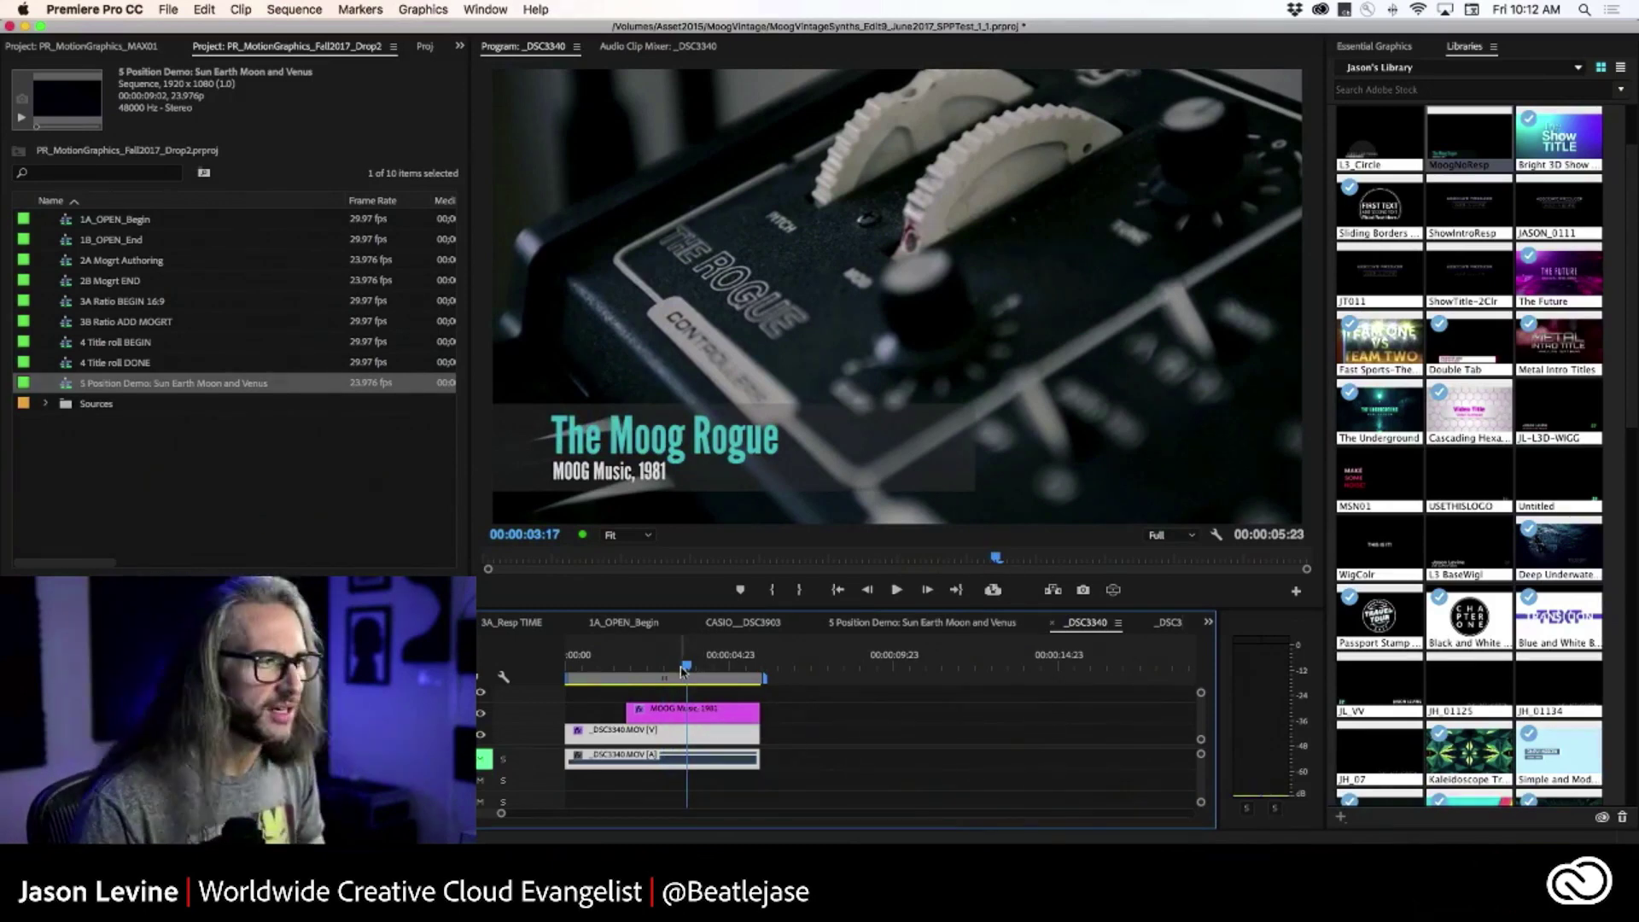
Step: Open the lower third graphic's layers for editing and rename the Shape 01 layer as "L3 Bar"
left_click(724, 709)
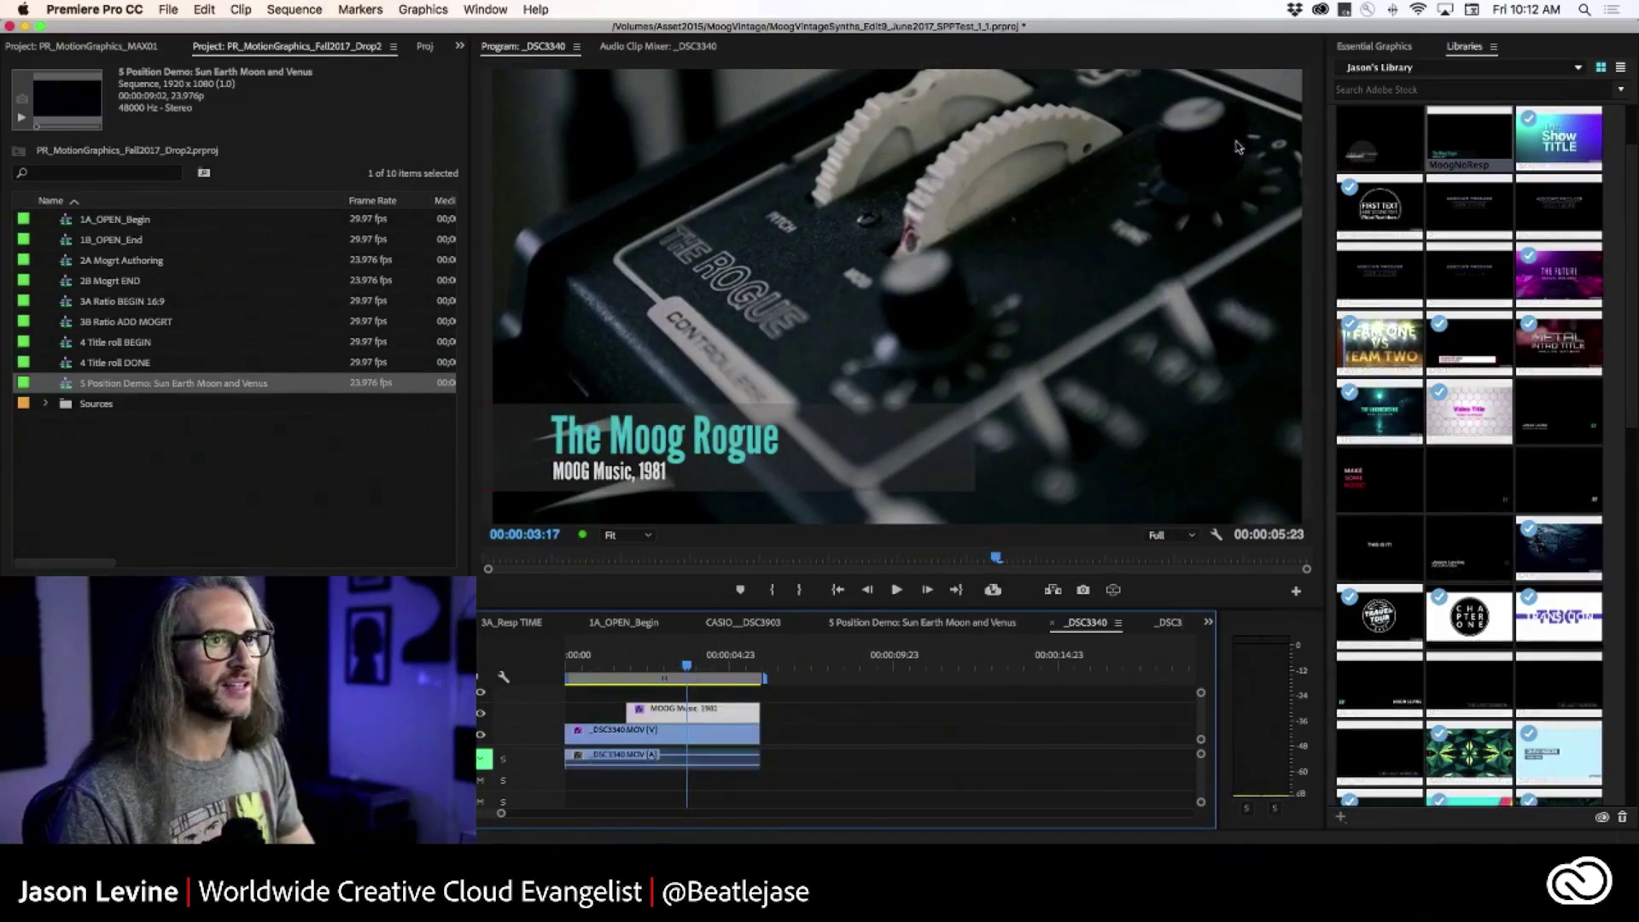
left_click(1376, 46)
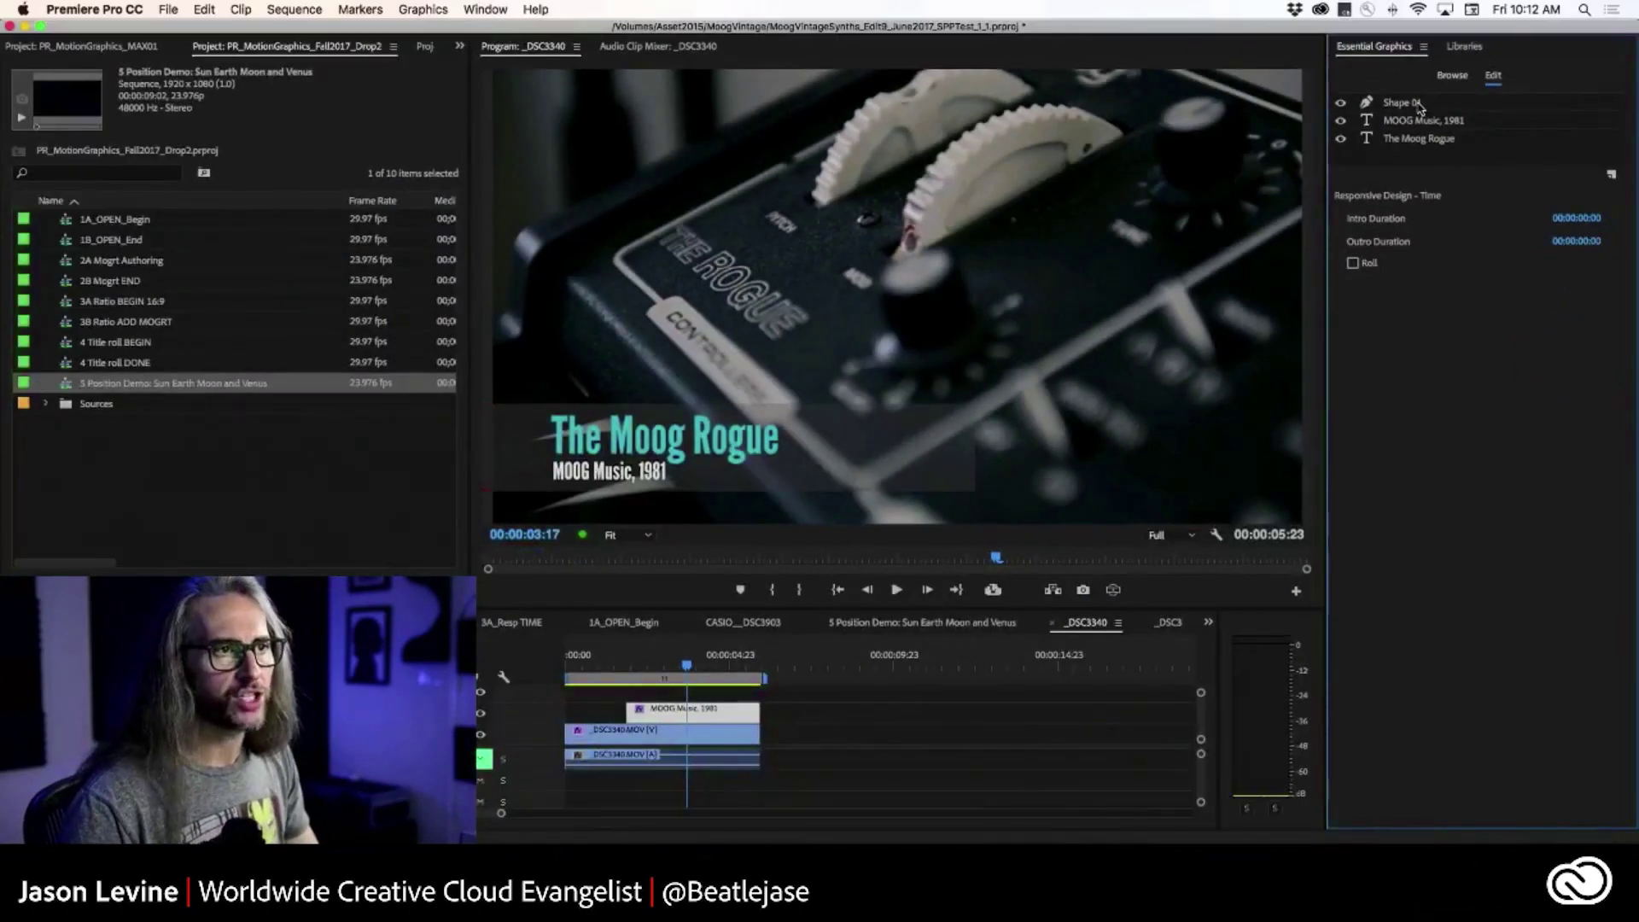
right_click(1257, 96)
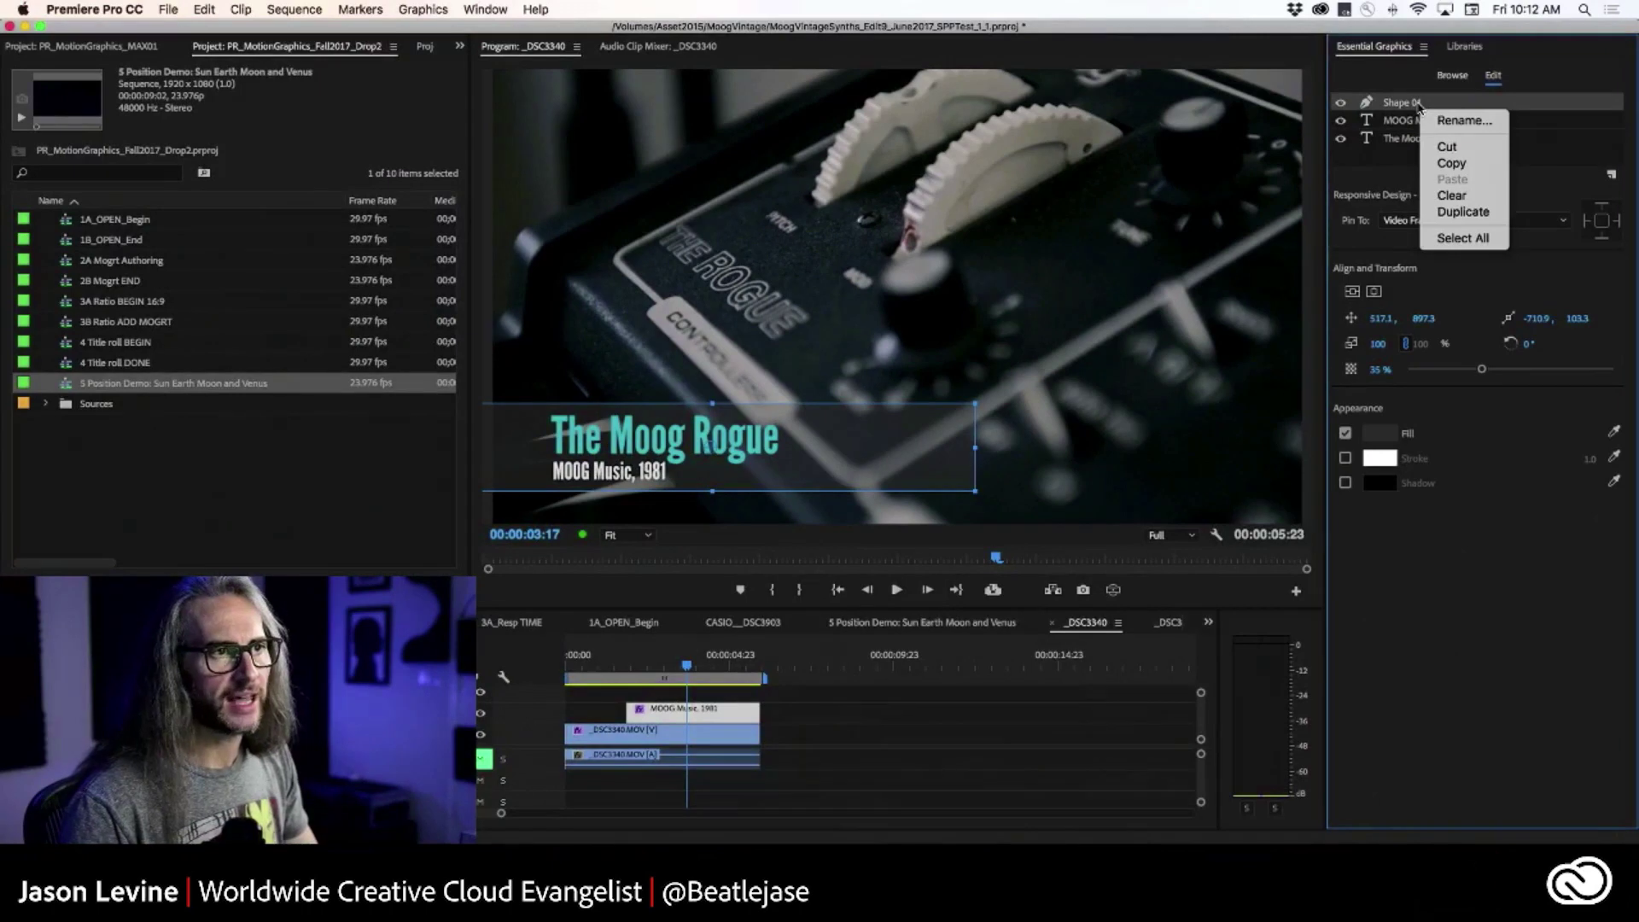
left_click(1466, 120)
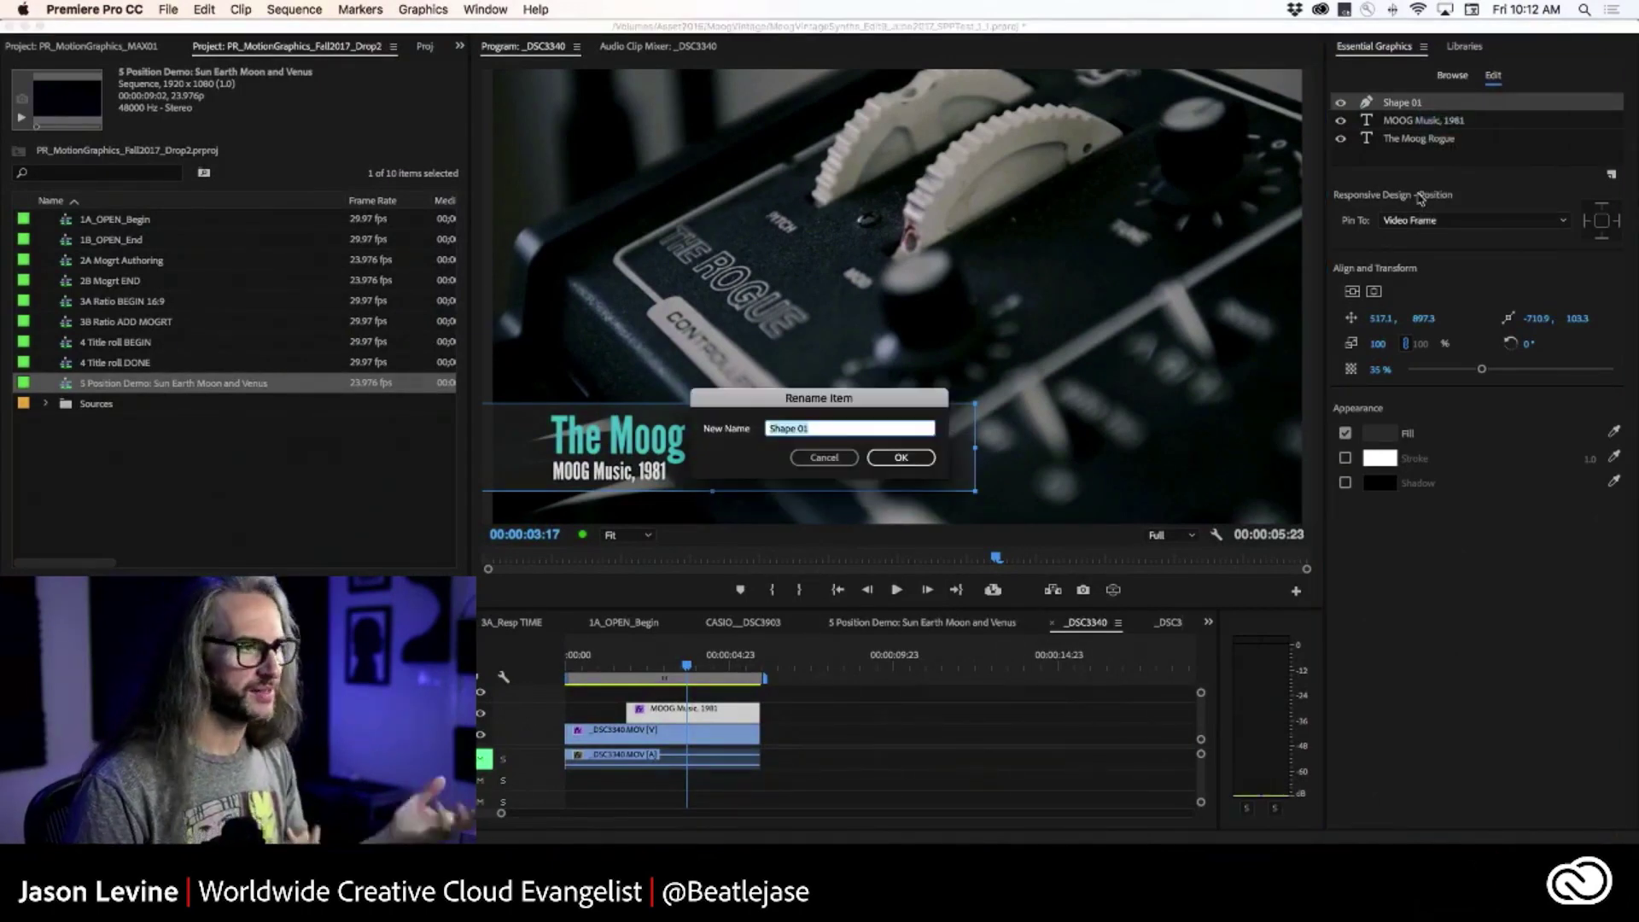
type("L3")
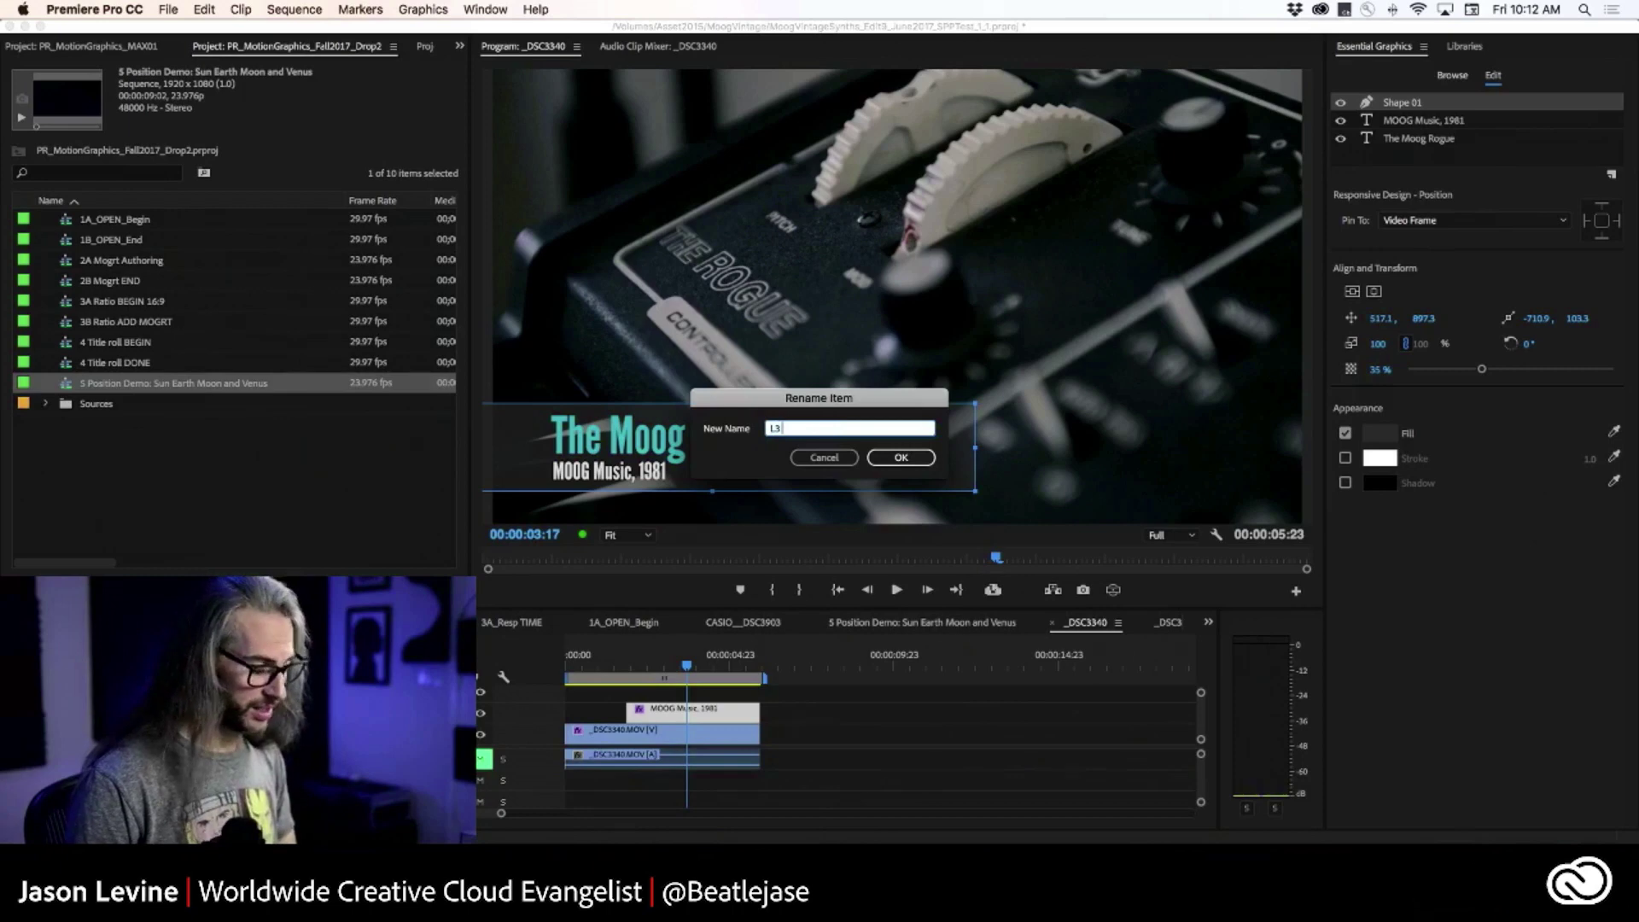
type(" Bar")
left_click(871, 460)
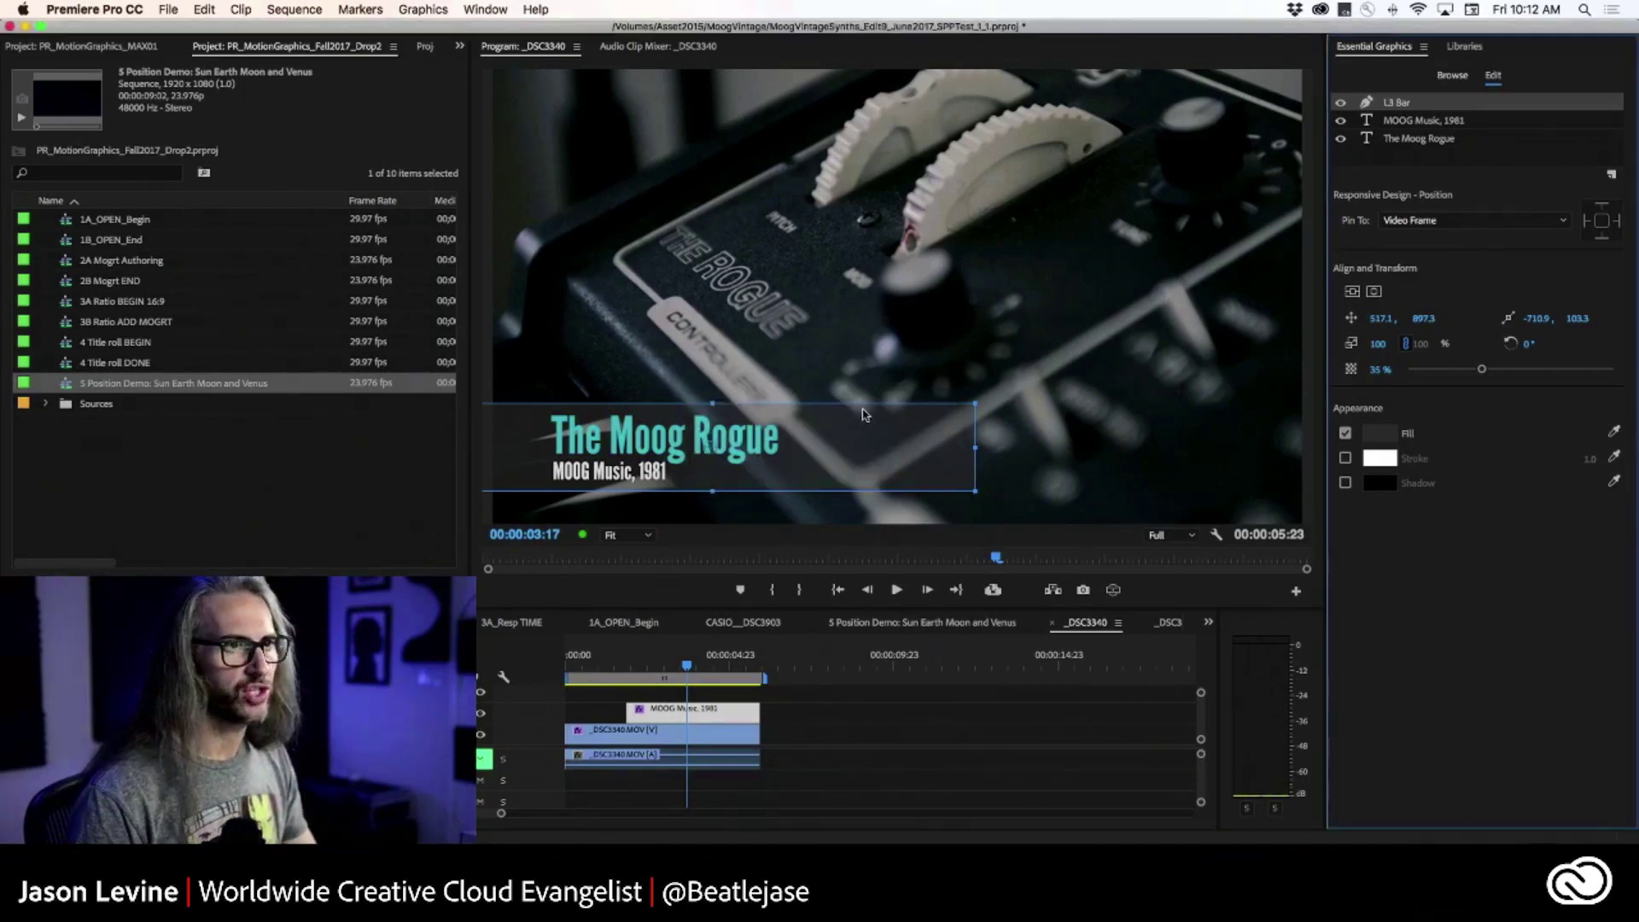
Step: Inspect the properties of the "MOOG Music, 1981", "The Moog Rogue" and L3 Bar layers one after another
left_click(1441, 126)
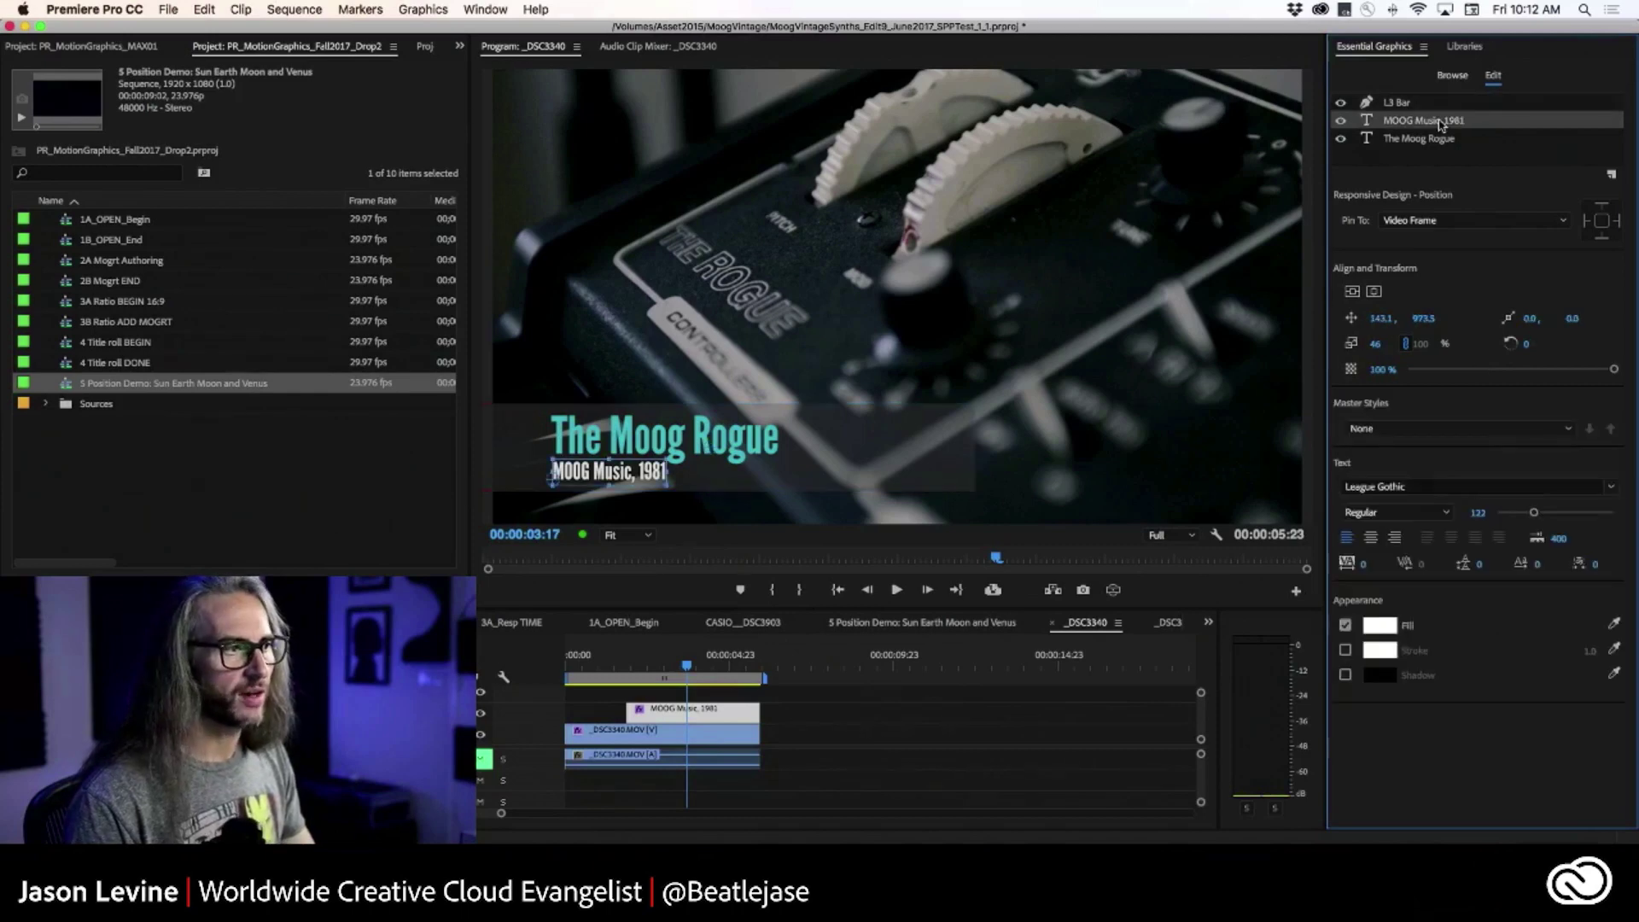
left_click(1441, 151)
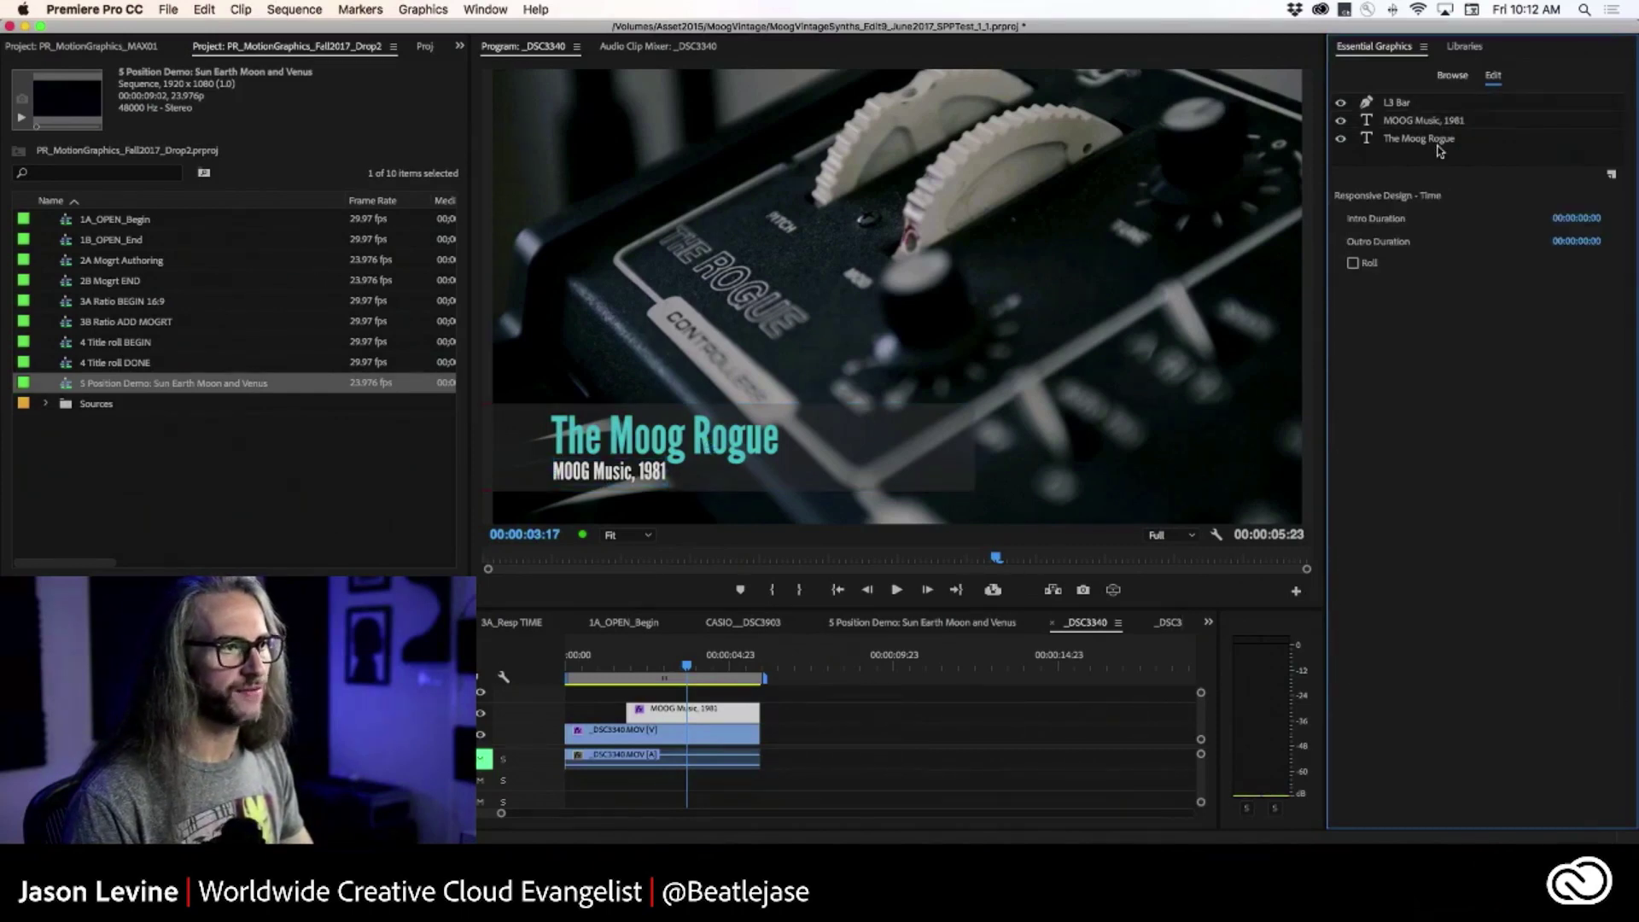
left_click(1424, 141)
left_click(1419, 125)
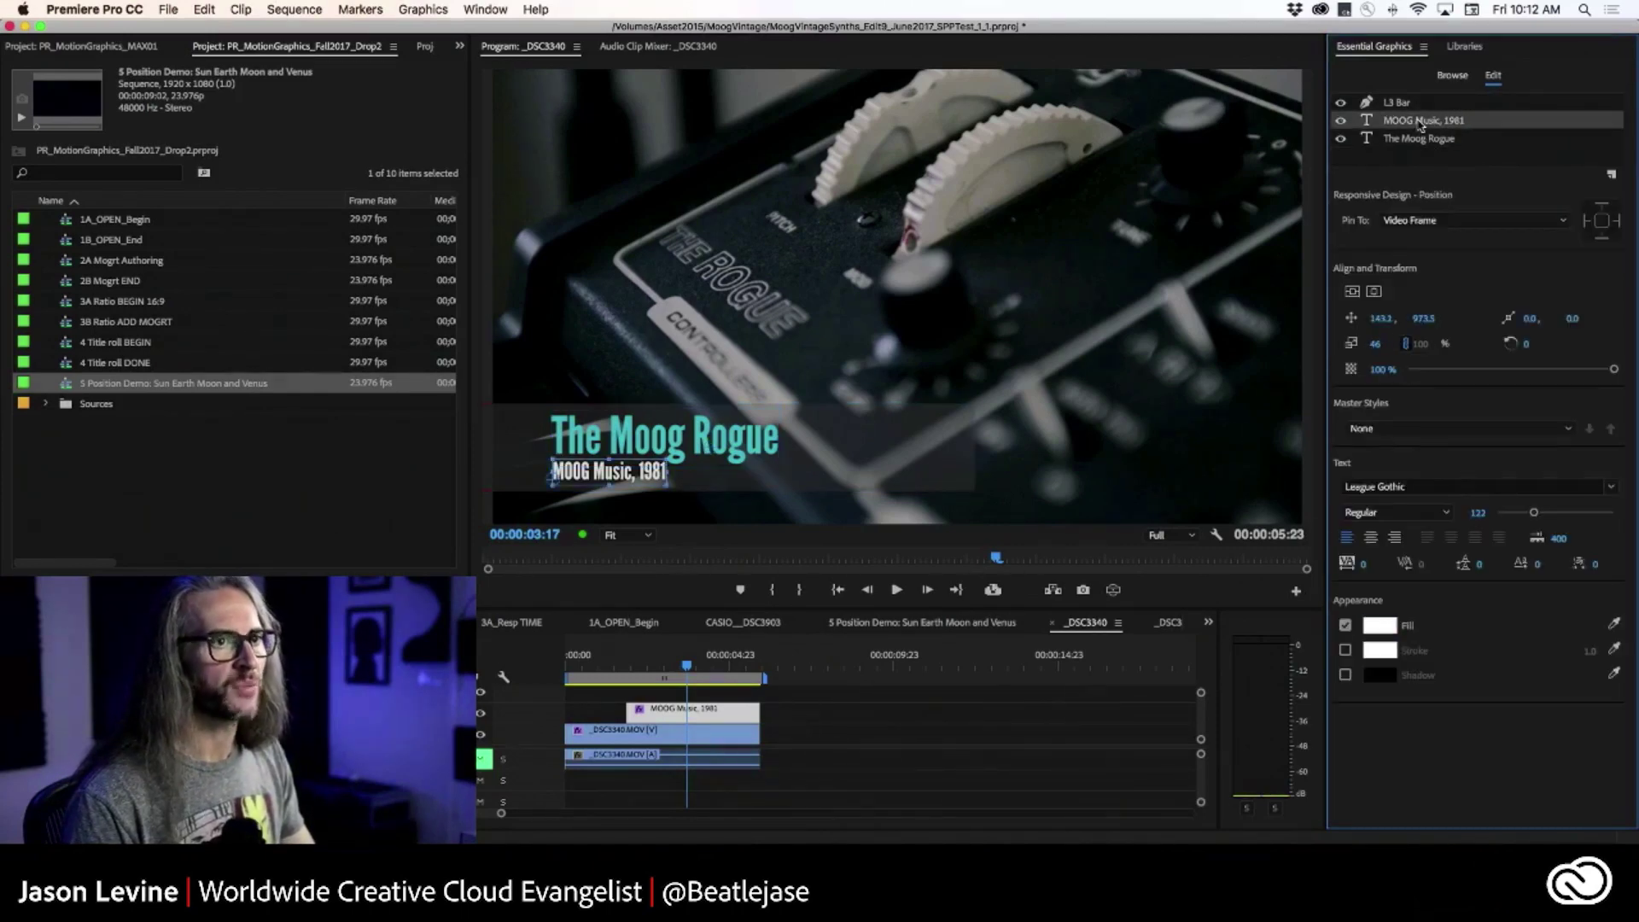
left_click(1413, 103)
left_click(1416, 132)
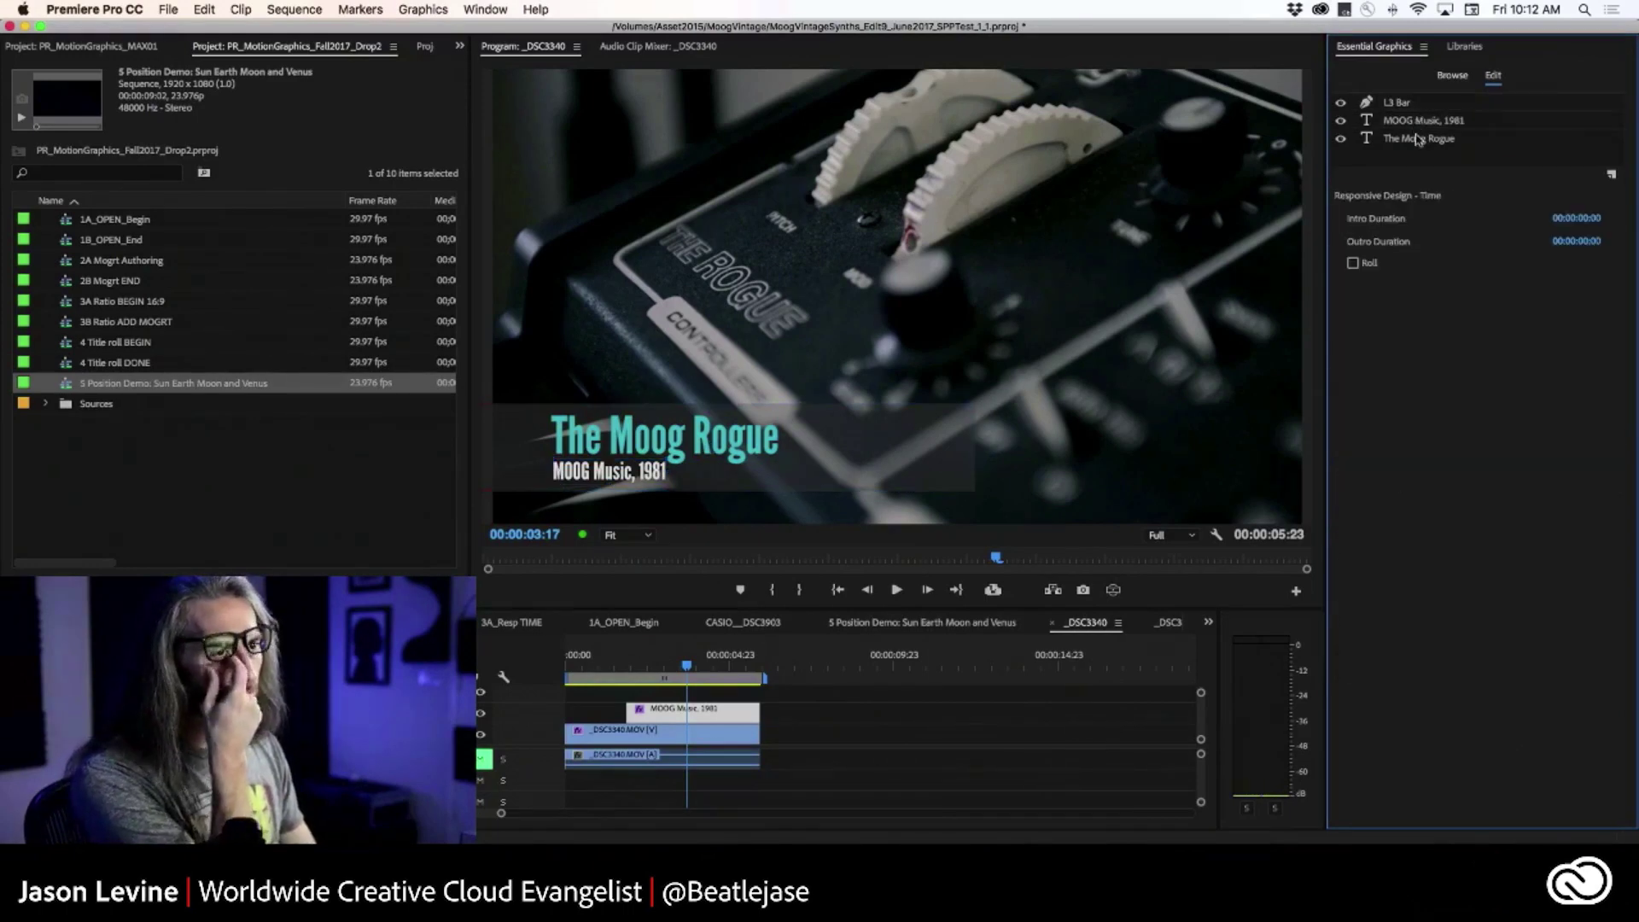
Step: Show the graphic's effect controls and examine the transform values and opacity keyframes of its text layers
left_click(460, 46)
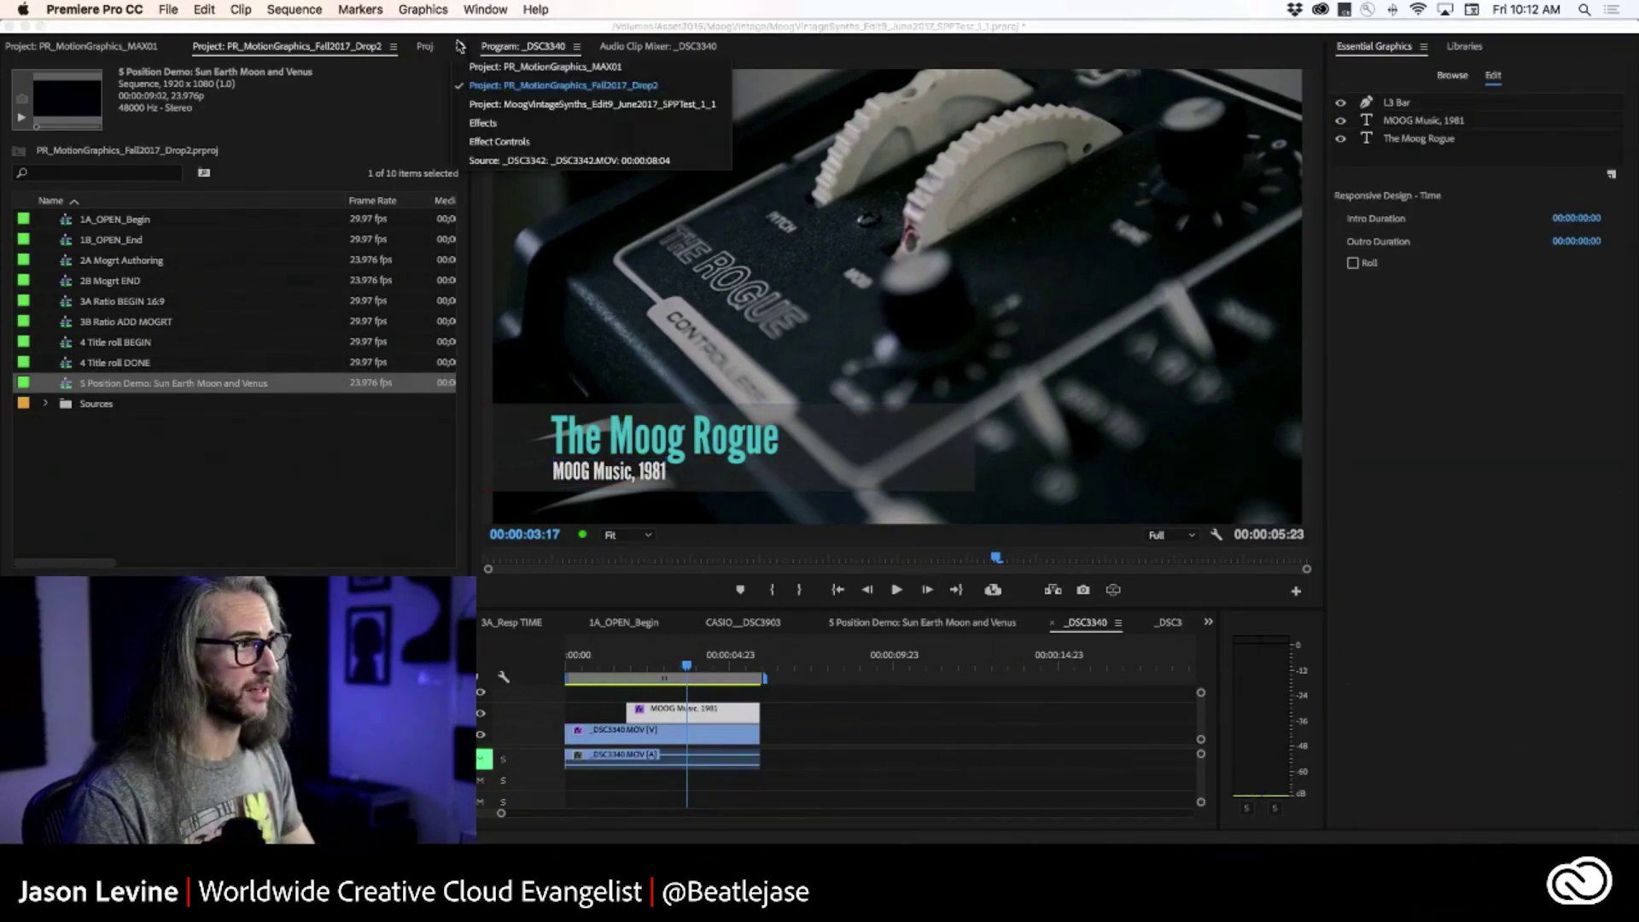
left_click(542, 143)
mouse_move(461, 234)
left_mouse_down()
mouse_move(461, 444)
mouse_move(458, 261)
left_mouse_up()
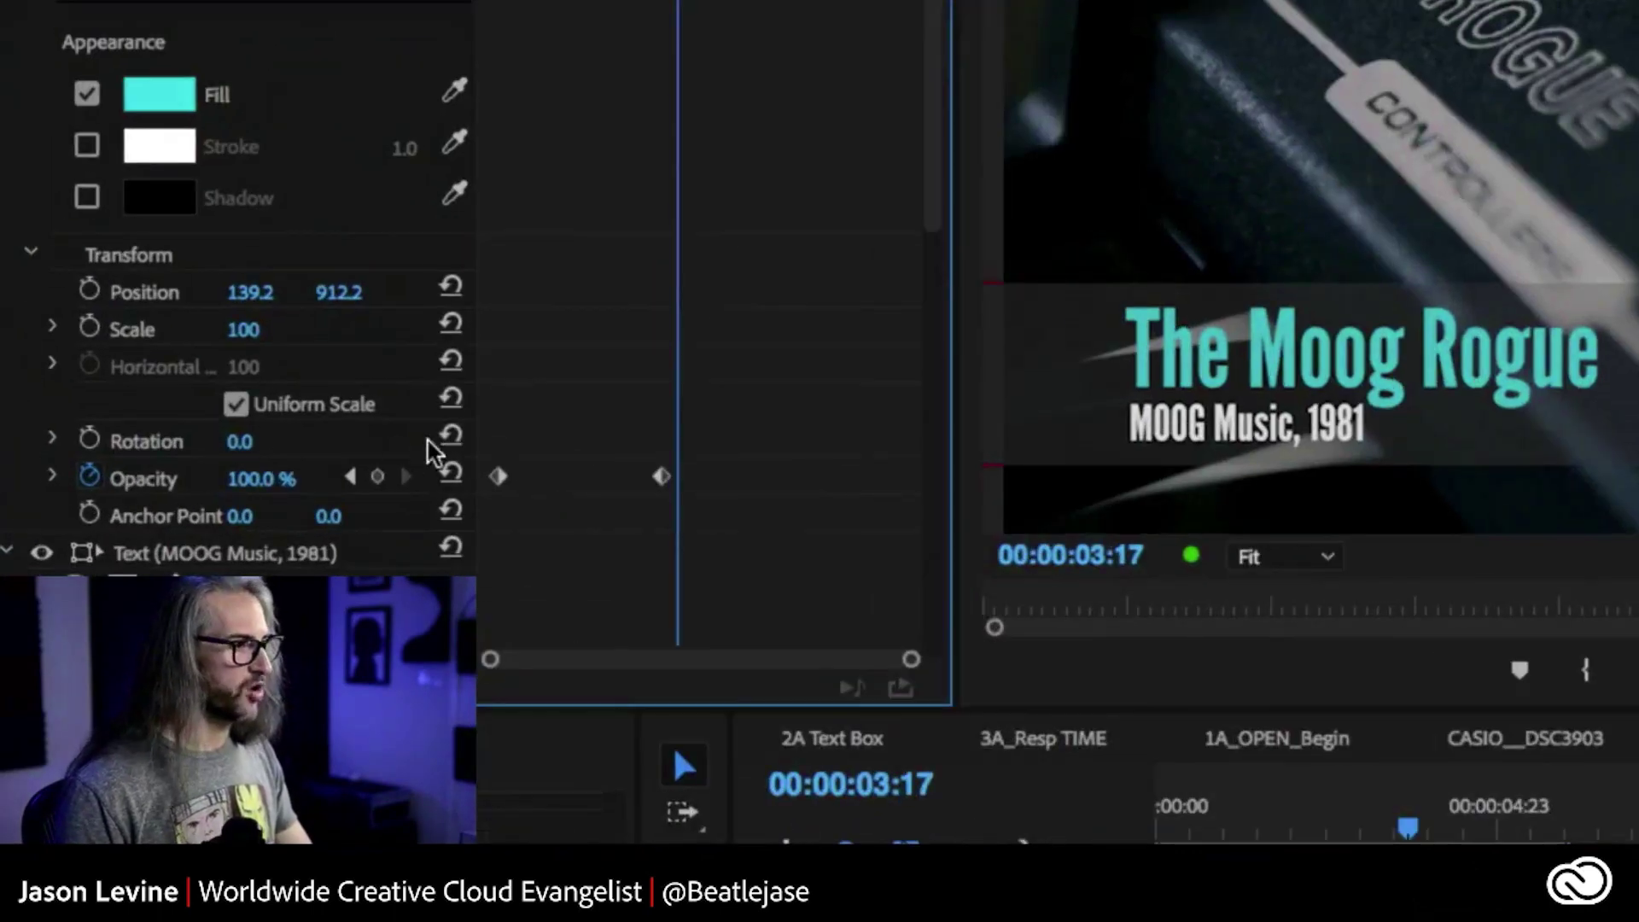
left_click_drag(926, 242, 980, 669)
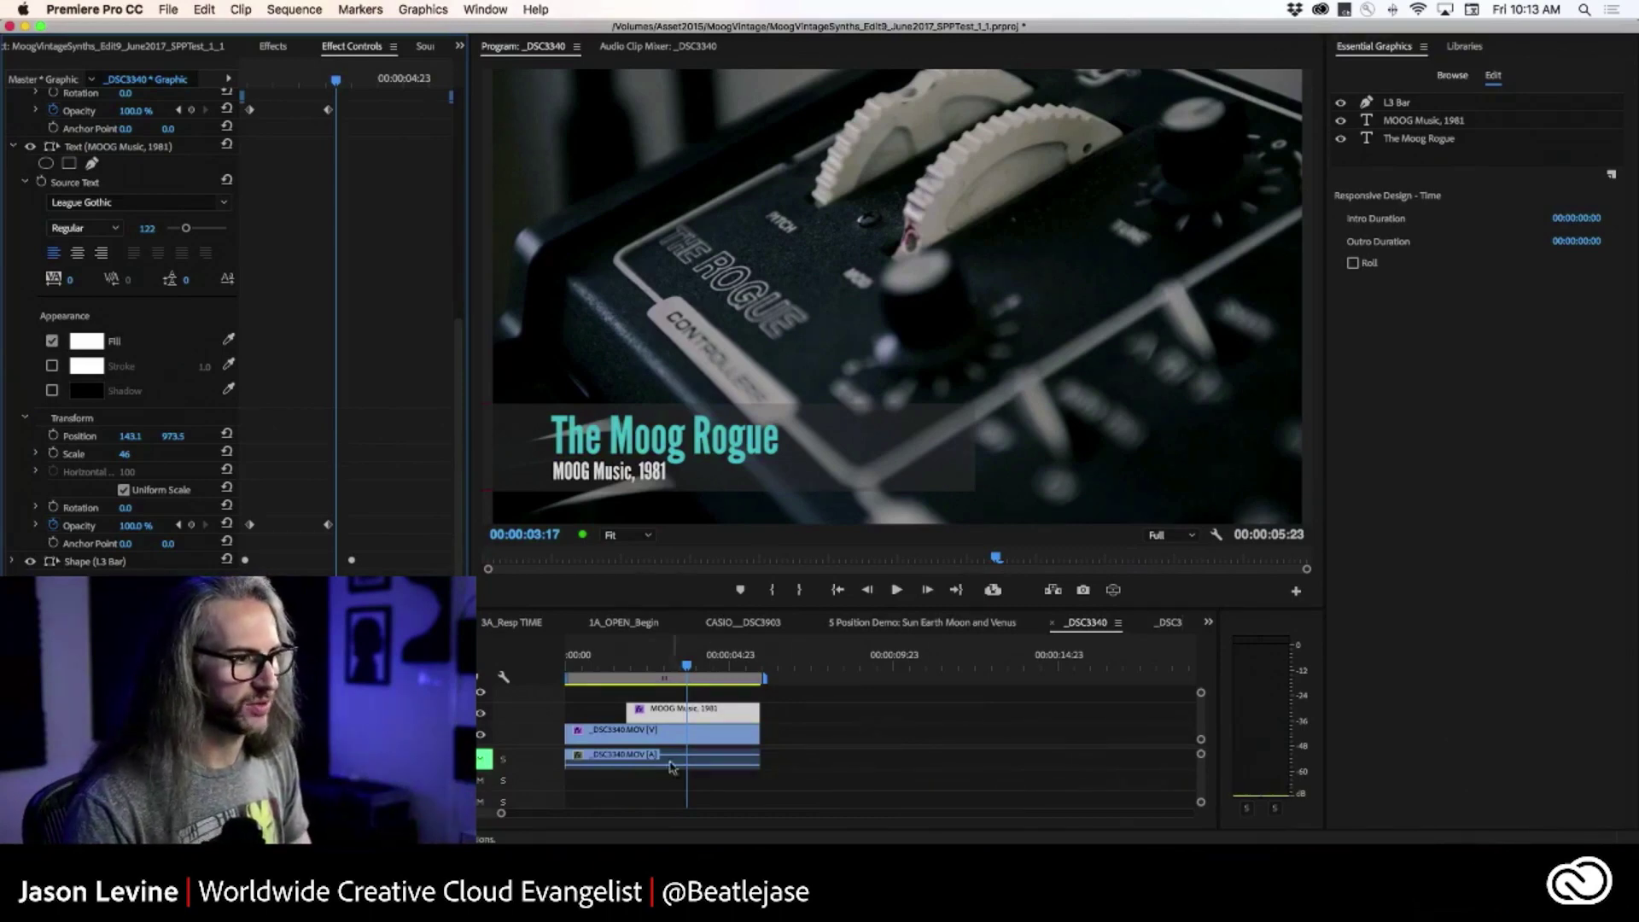
Step: Check the Responsive Design position pinning of the L3 Bar layer and both text layers
left_click(1424, 105)
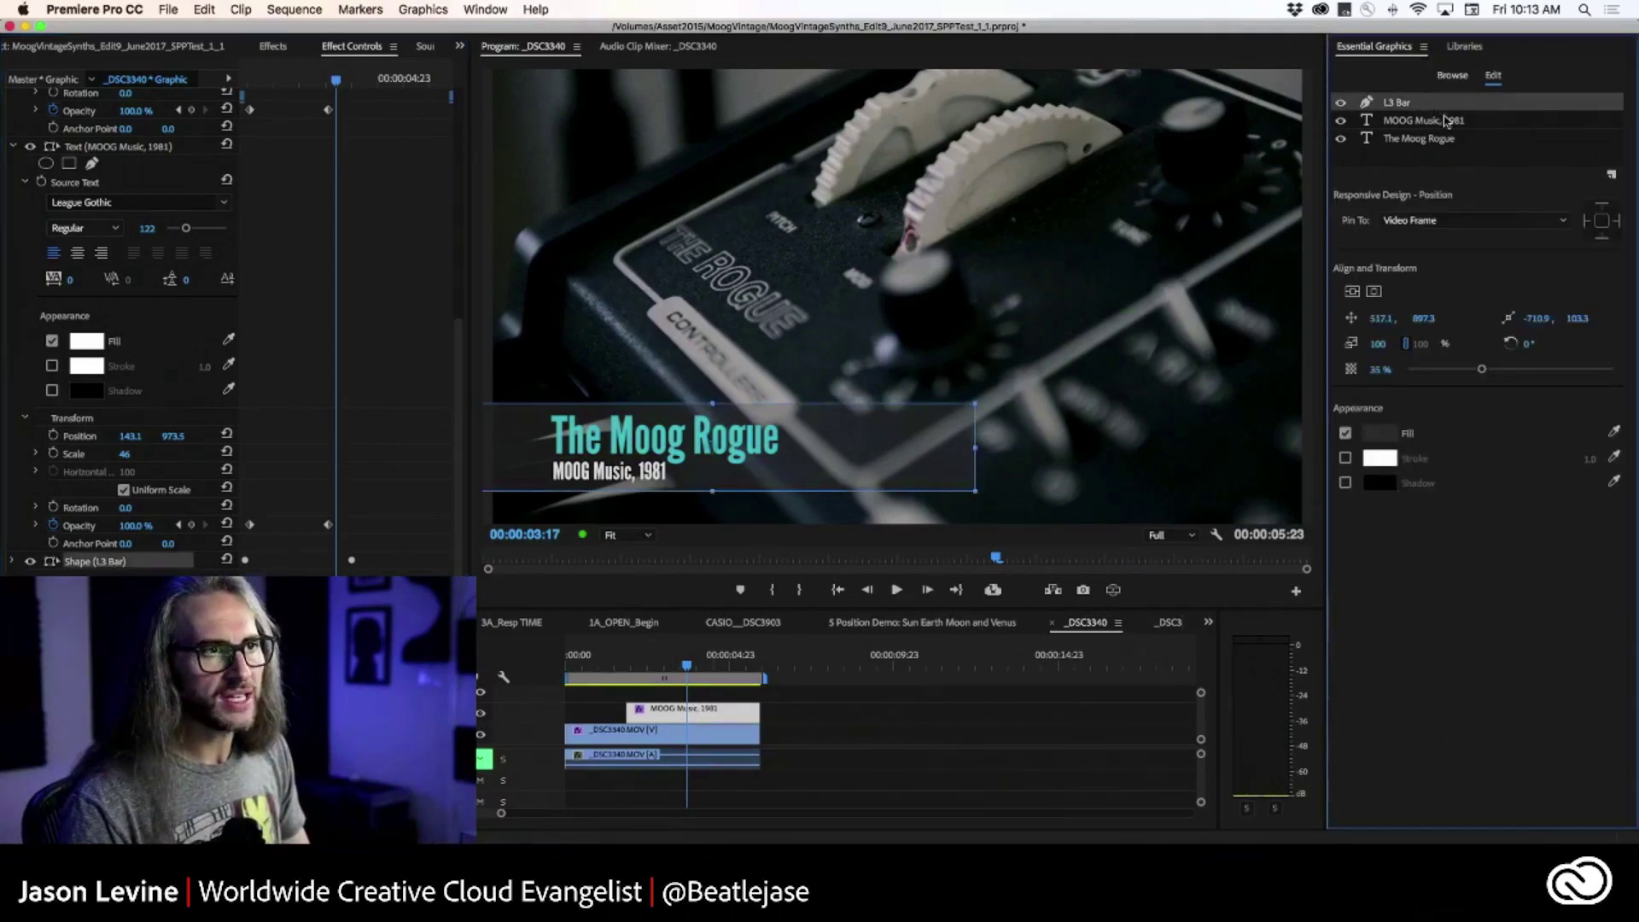
left_click(1438, 120)
left_click(1447, 138)
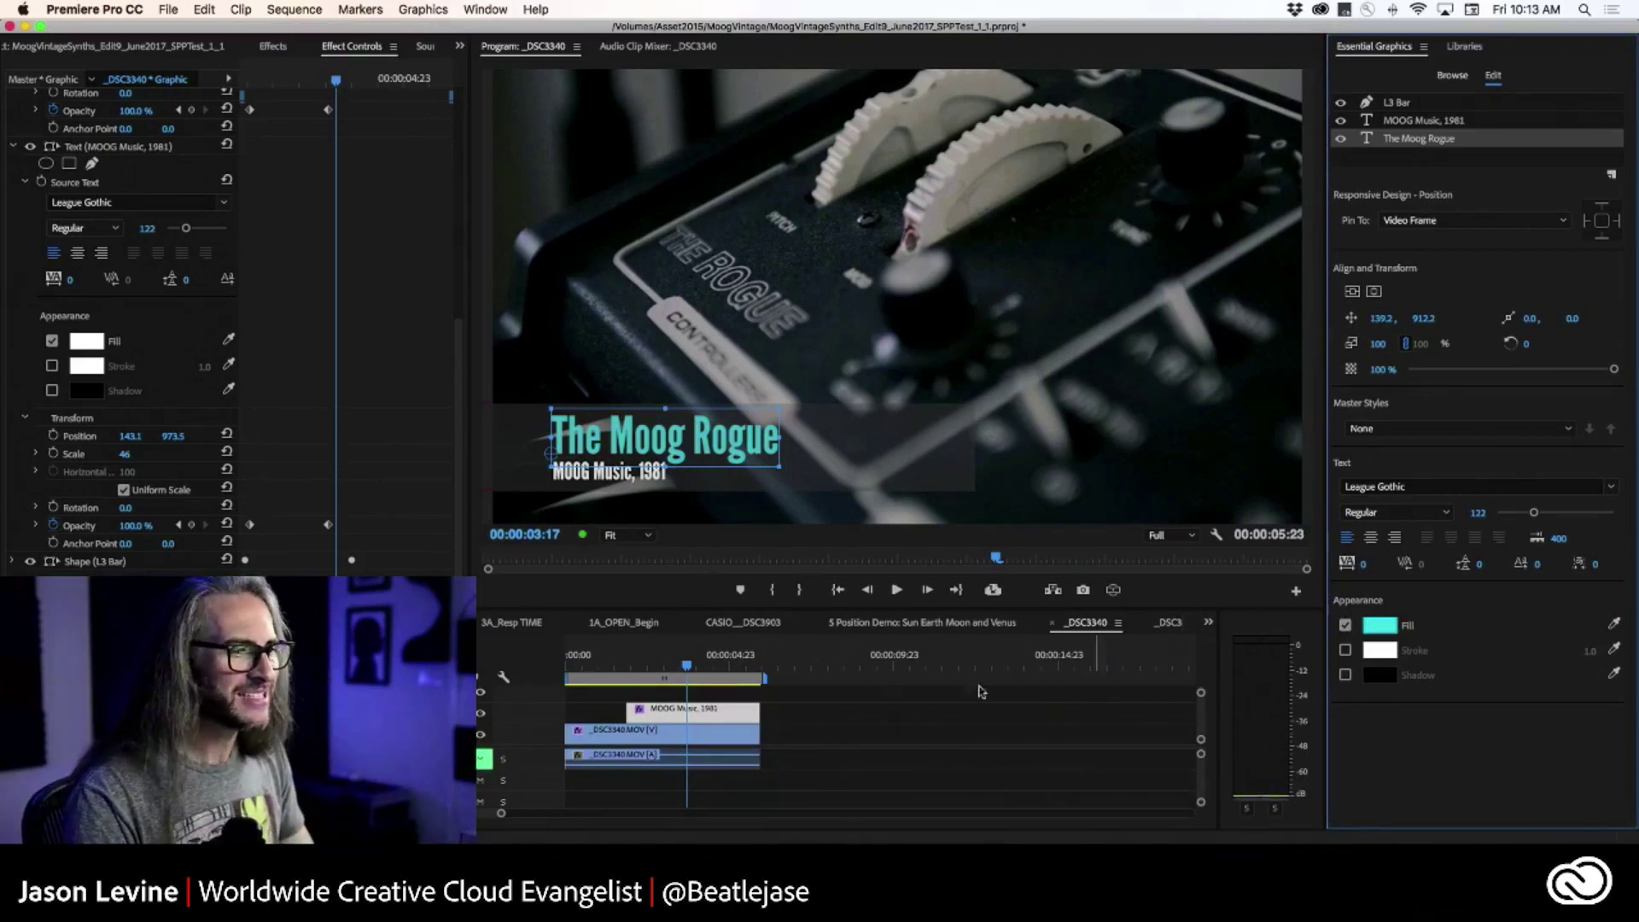
Step: Delete the lower third graphic from the _DSC3340 sequence and open the Snapchat1 sequence
left_click(648, 715)
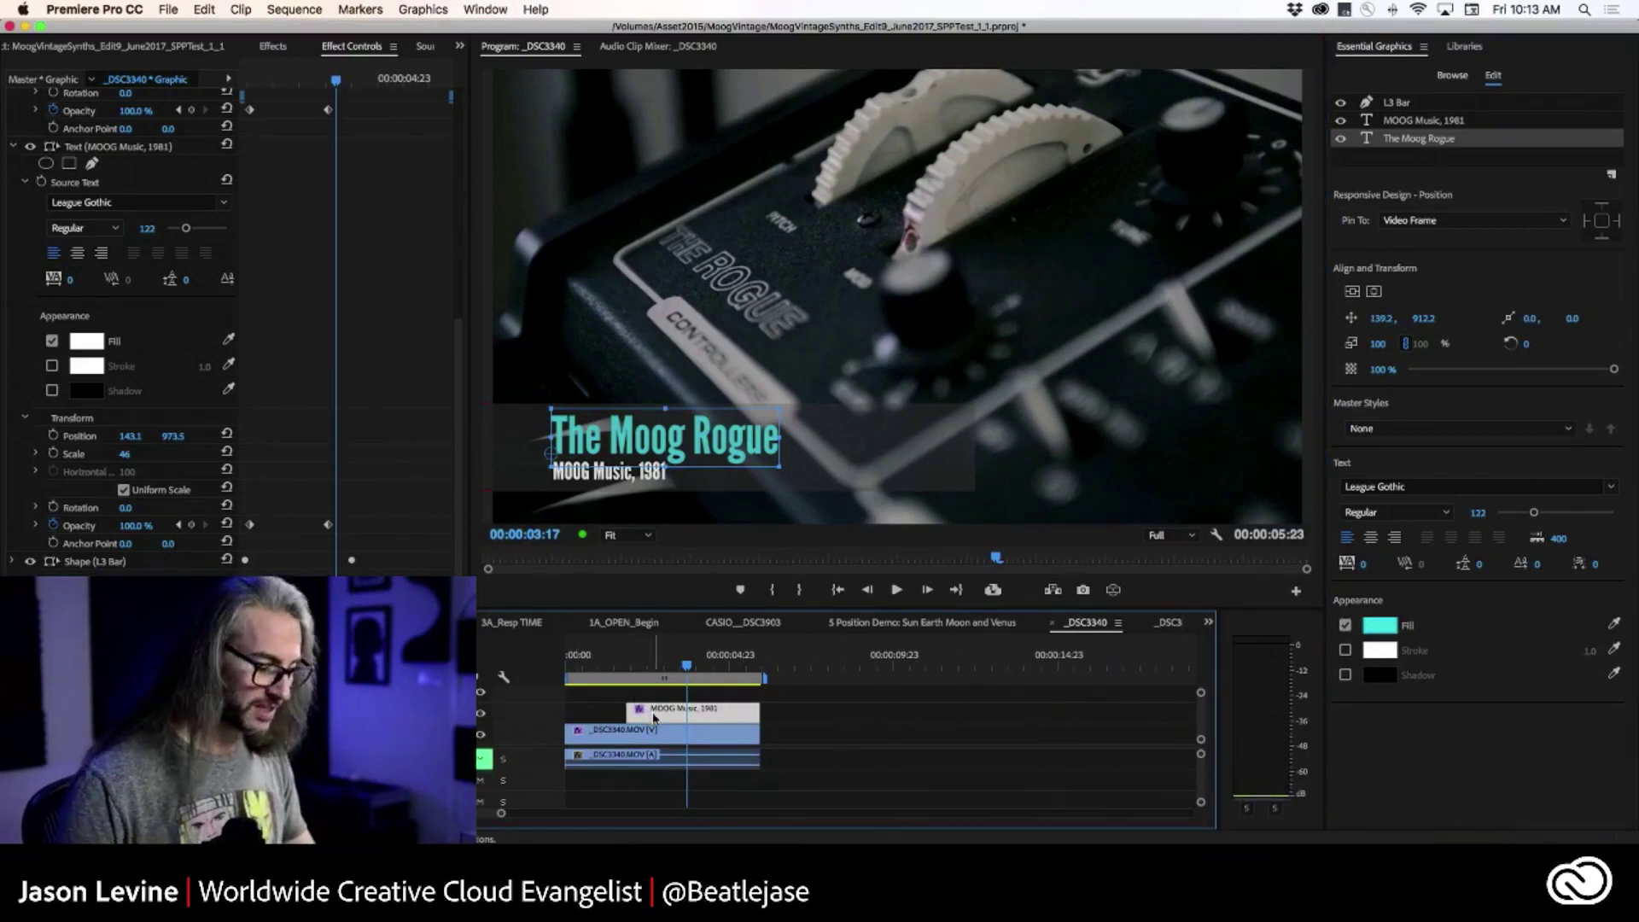
key("Delete")
left_click(1209, 622)
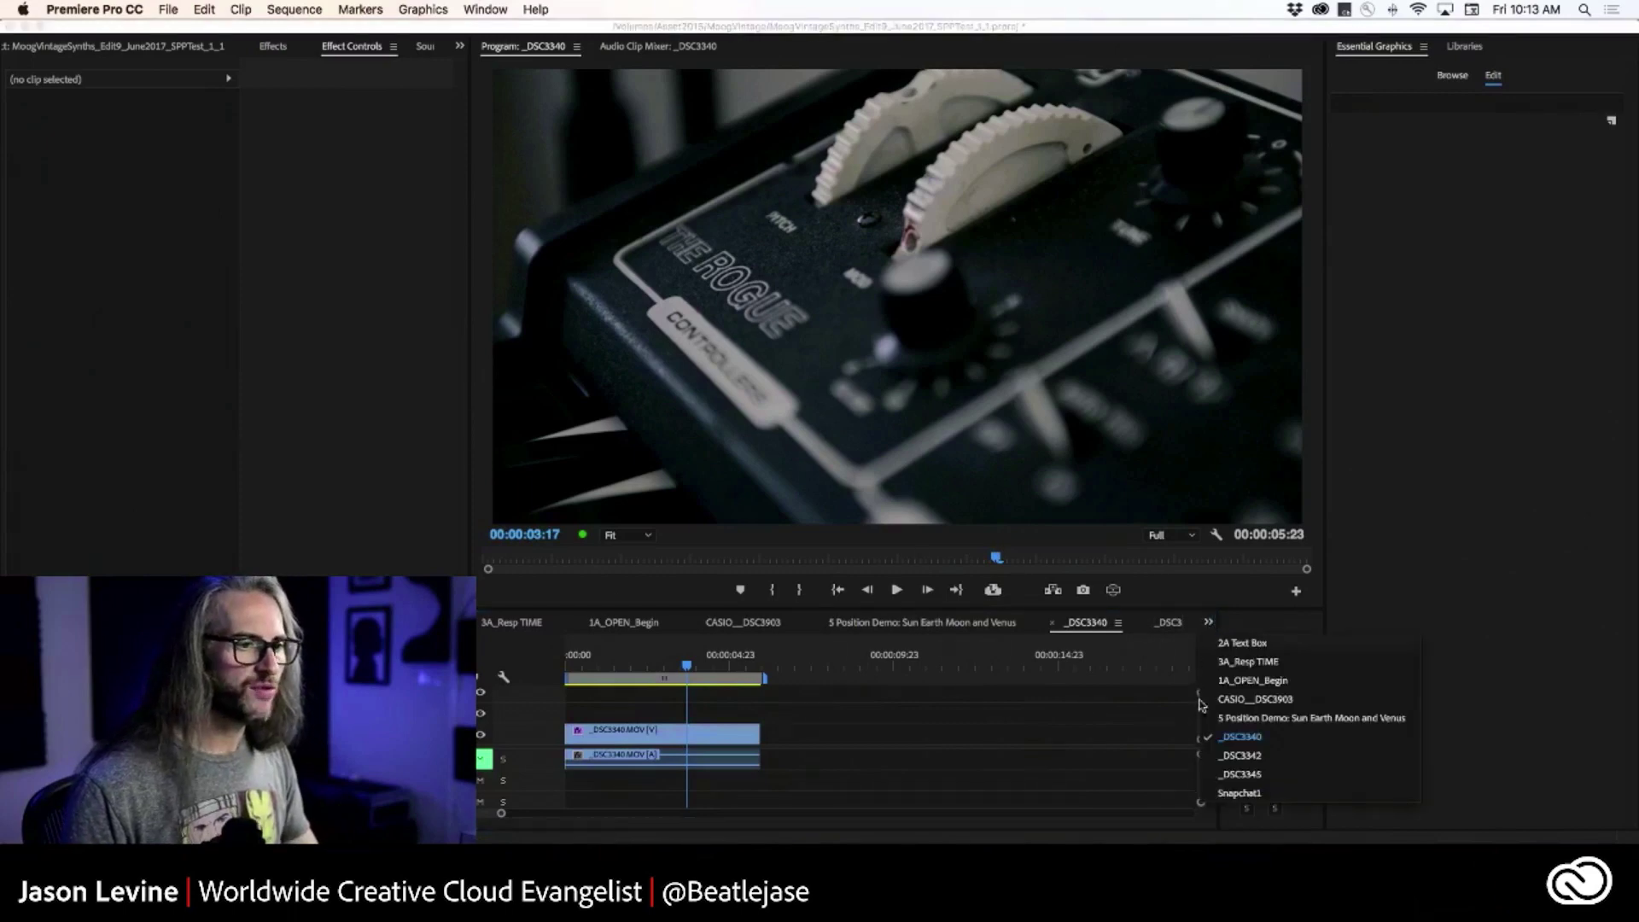
left_click(1246, 792)
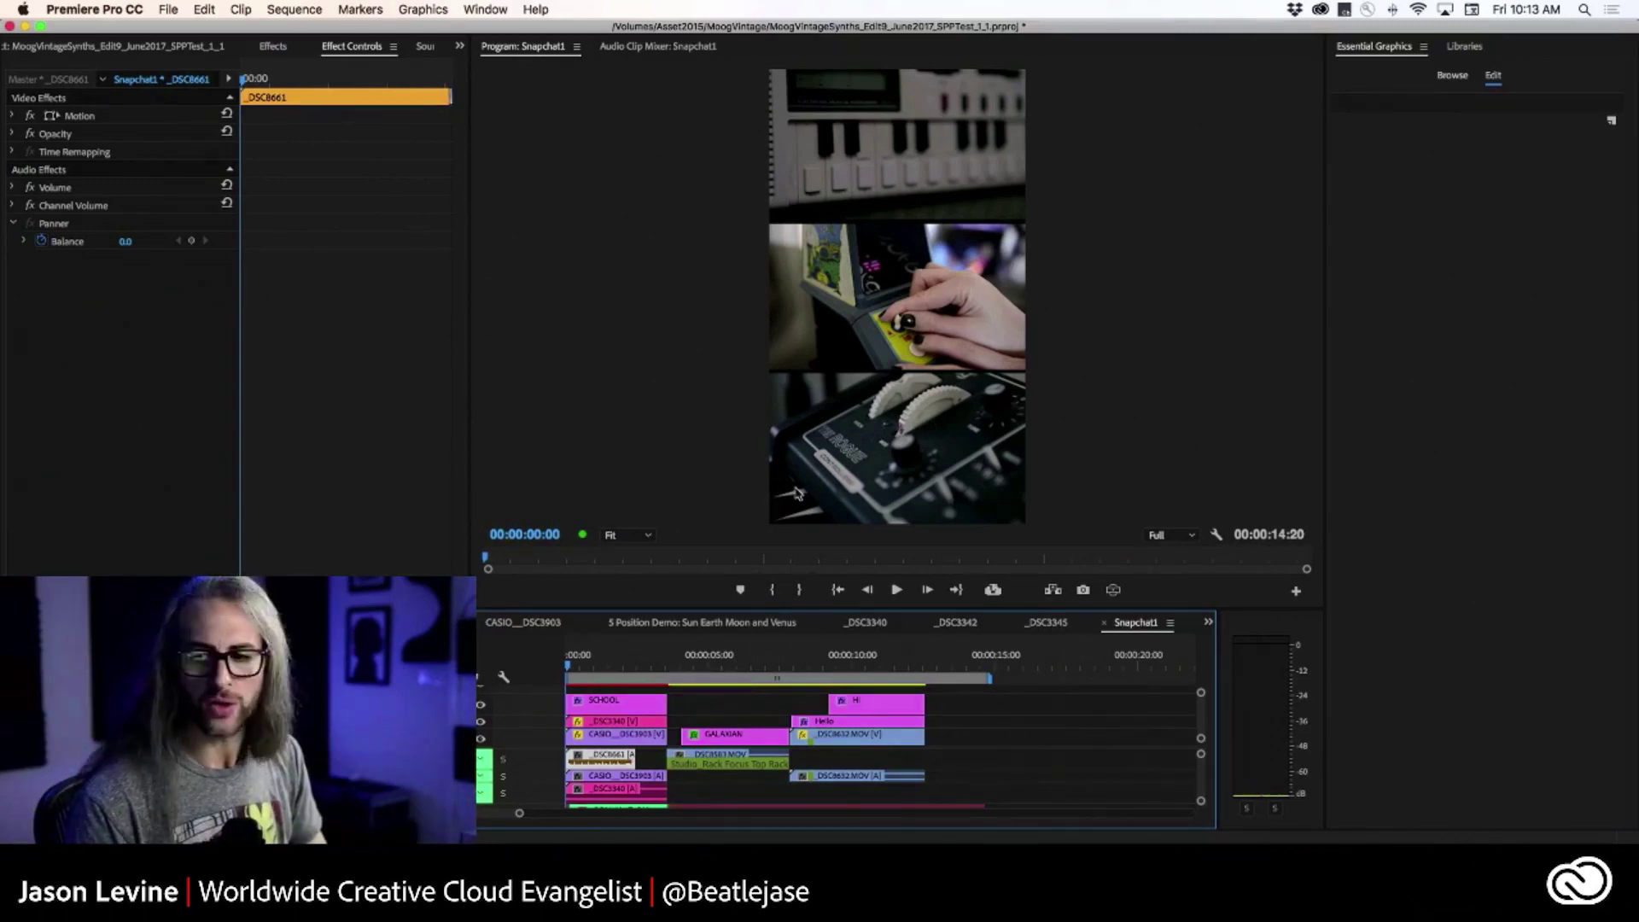
Step: Place the MoogNoResp template from the library above the SCHOOL title at the start of the Snapchat1 sequence and play it
scroll(720, 717, "up", 2)
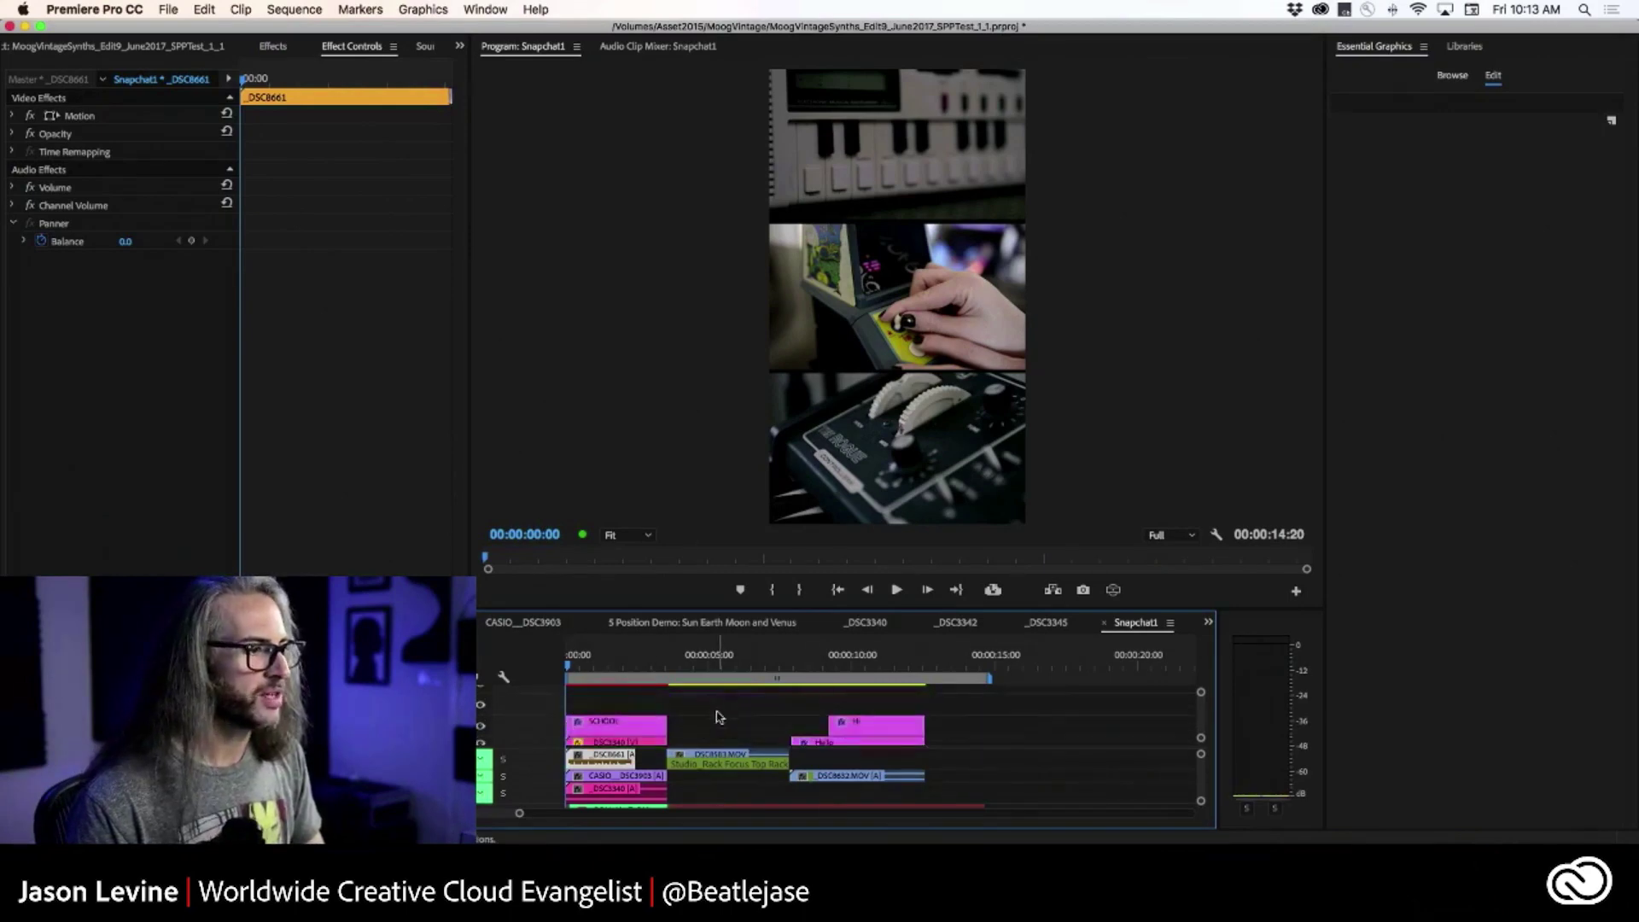
left_click(1465, 46)
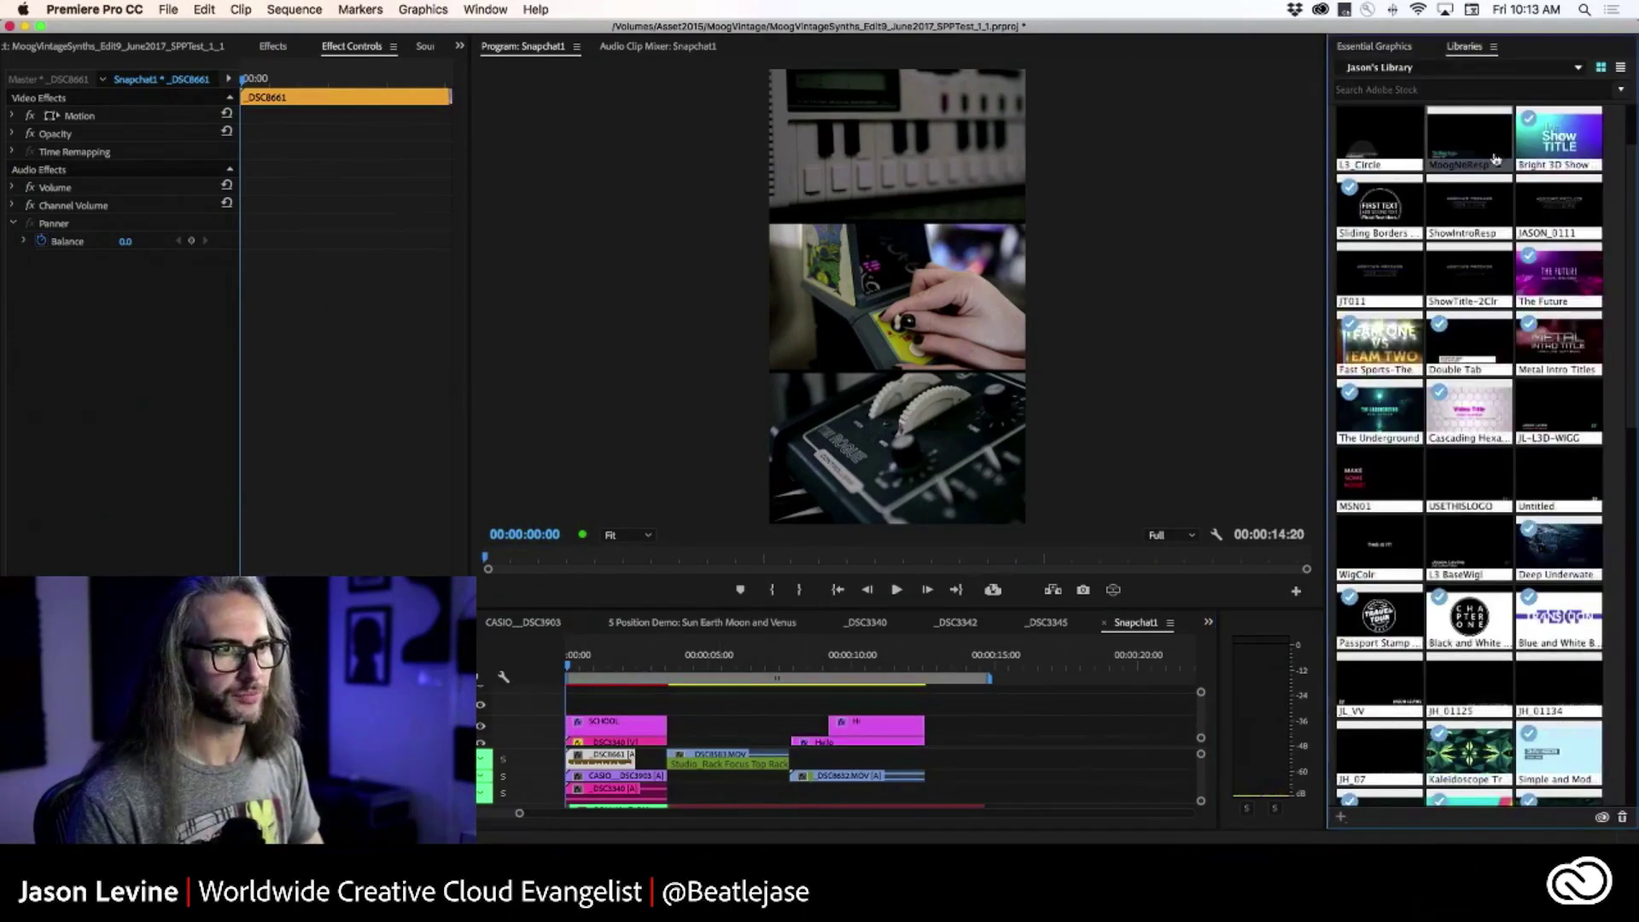
left_click_drag(1473, 133, 588, 705)
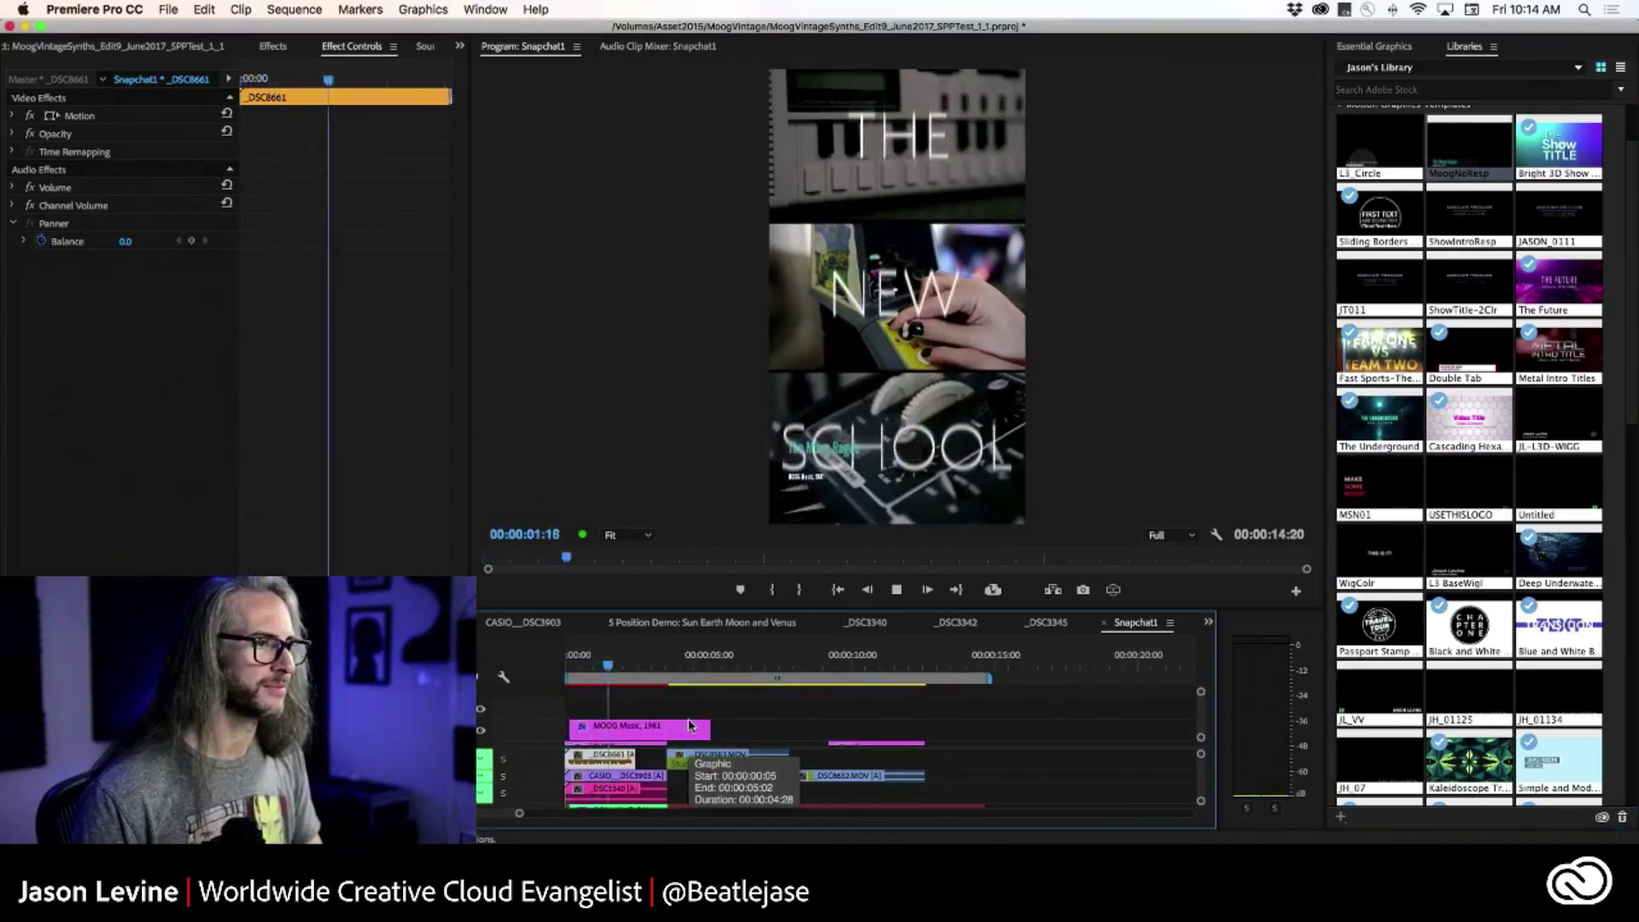
key("space")
scroll(512, 730, "down", 2)
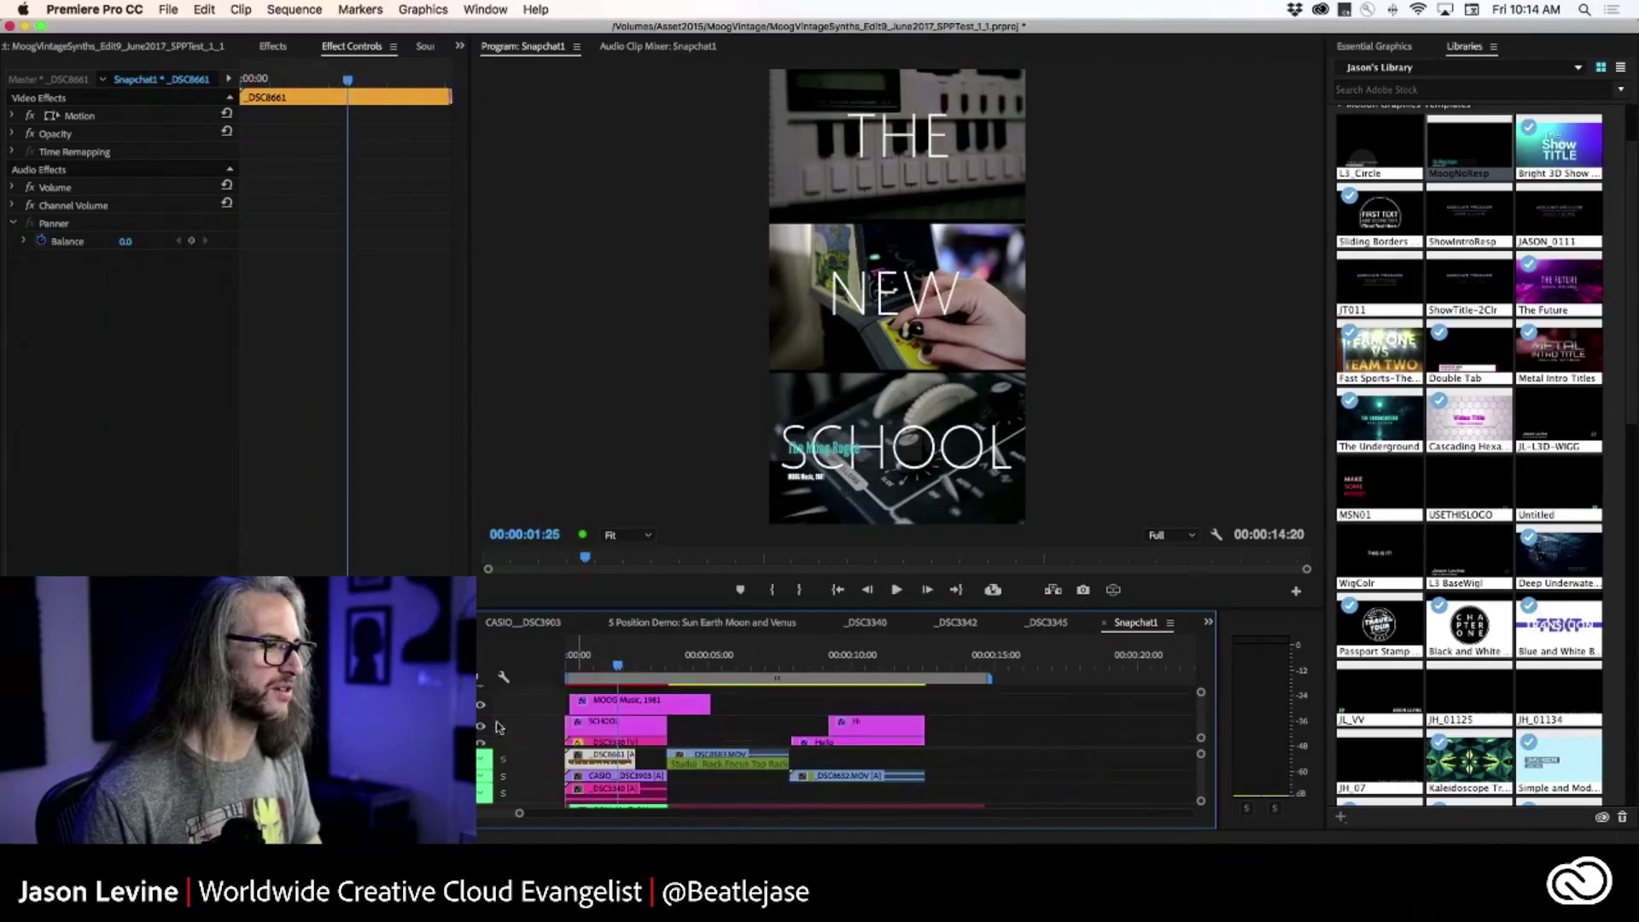
Step: Hide the SCHOOL title's track, play the sequence from the start, and view the lower third in an enlarged program monitor
left_click(481, 726)
left_click_drag(609, 676, 564, 669)
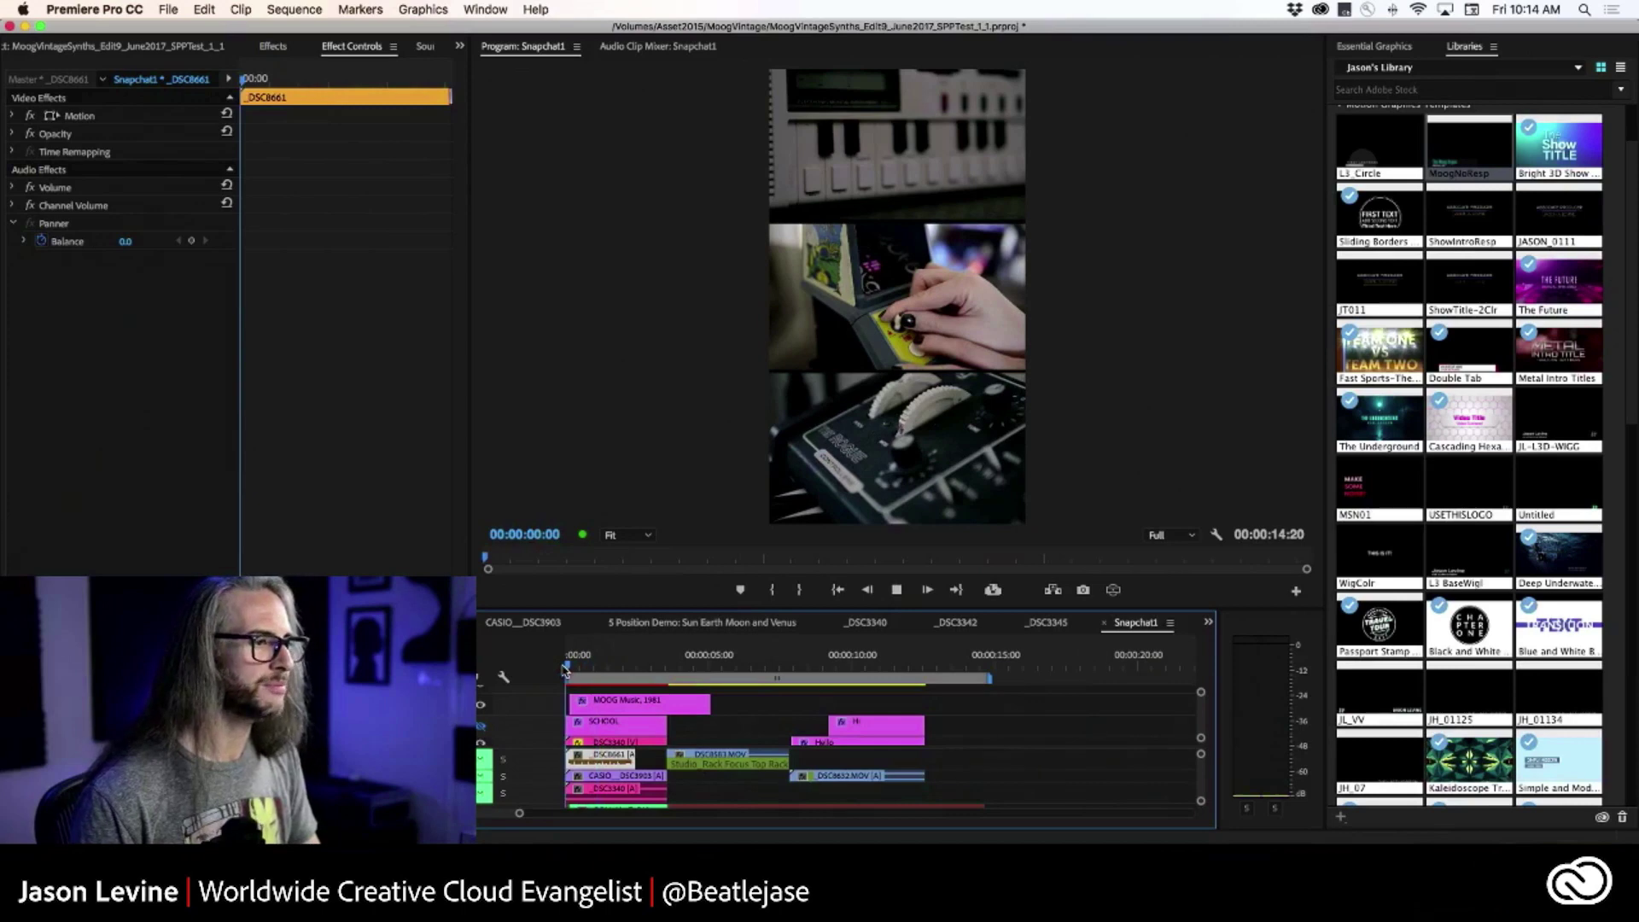
key("space")
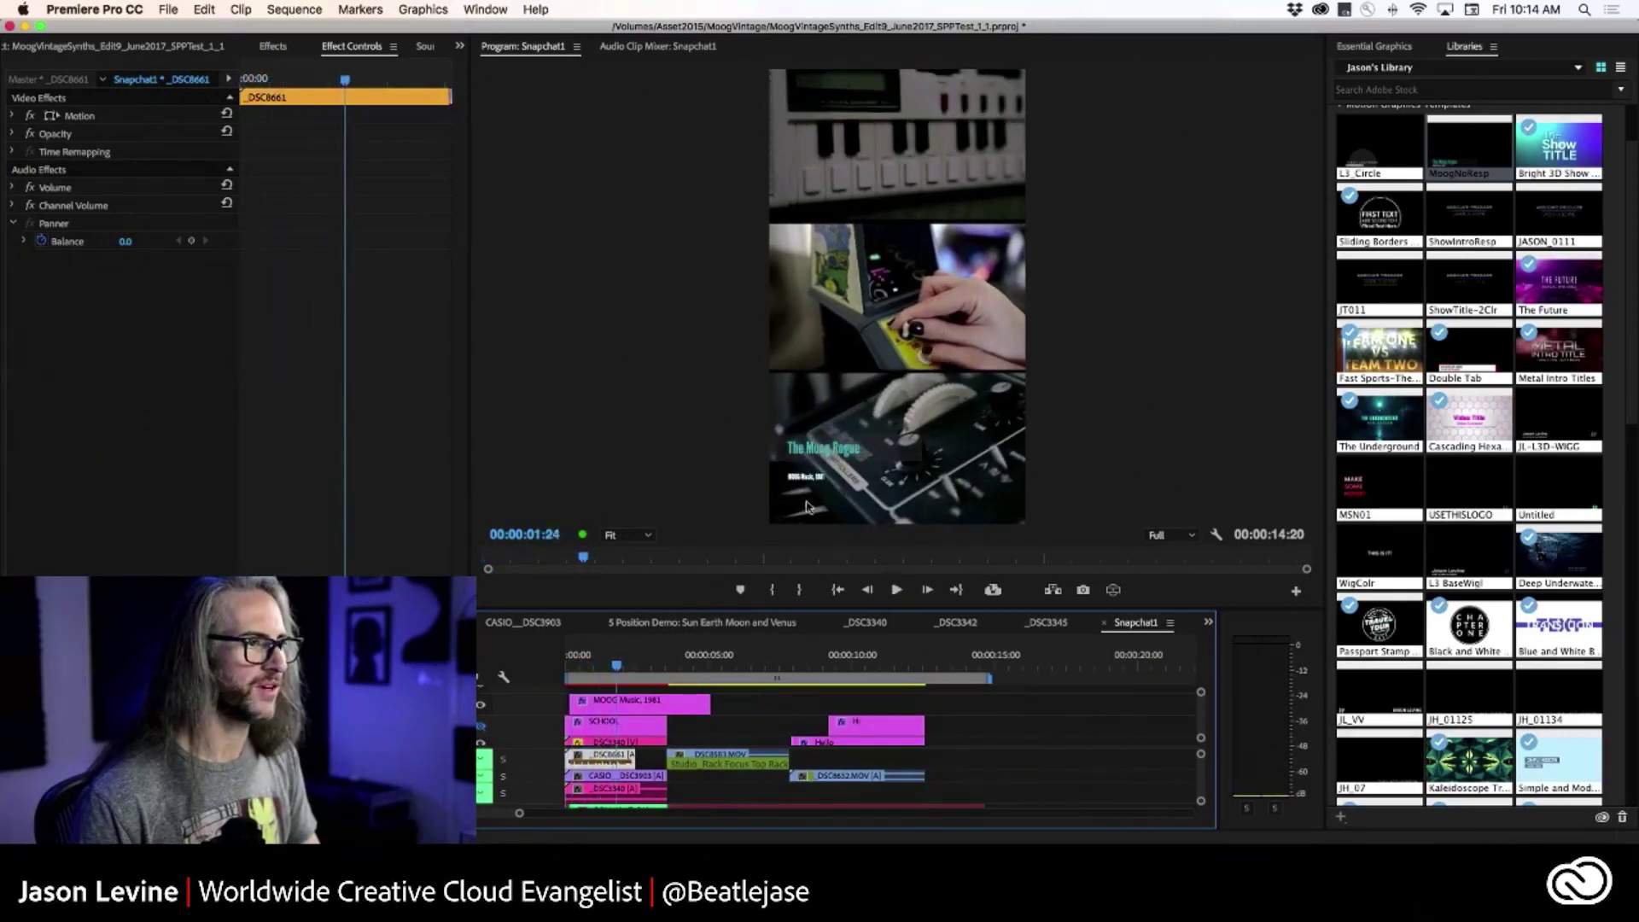
key("grave")
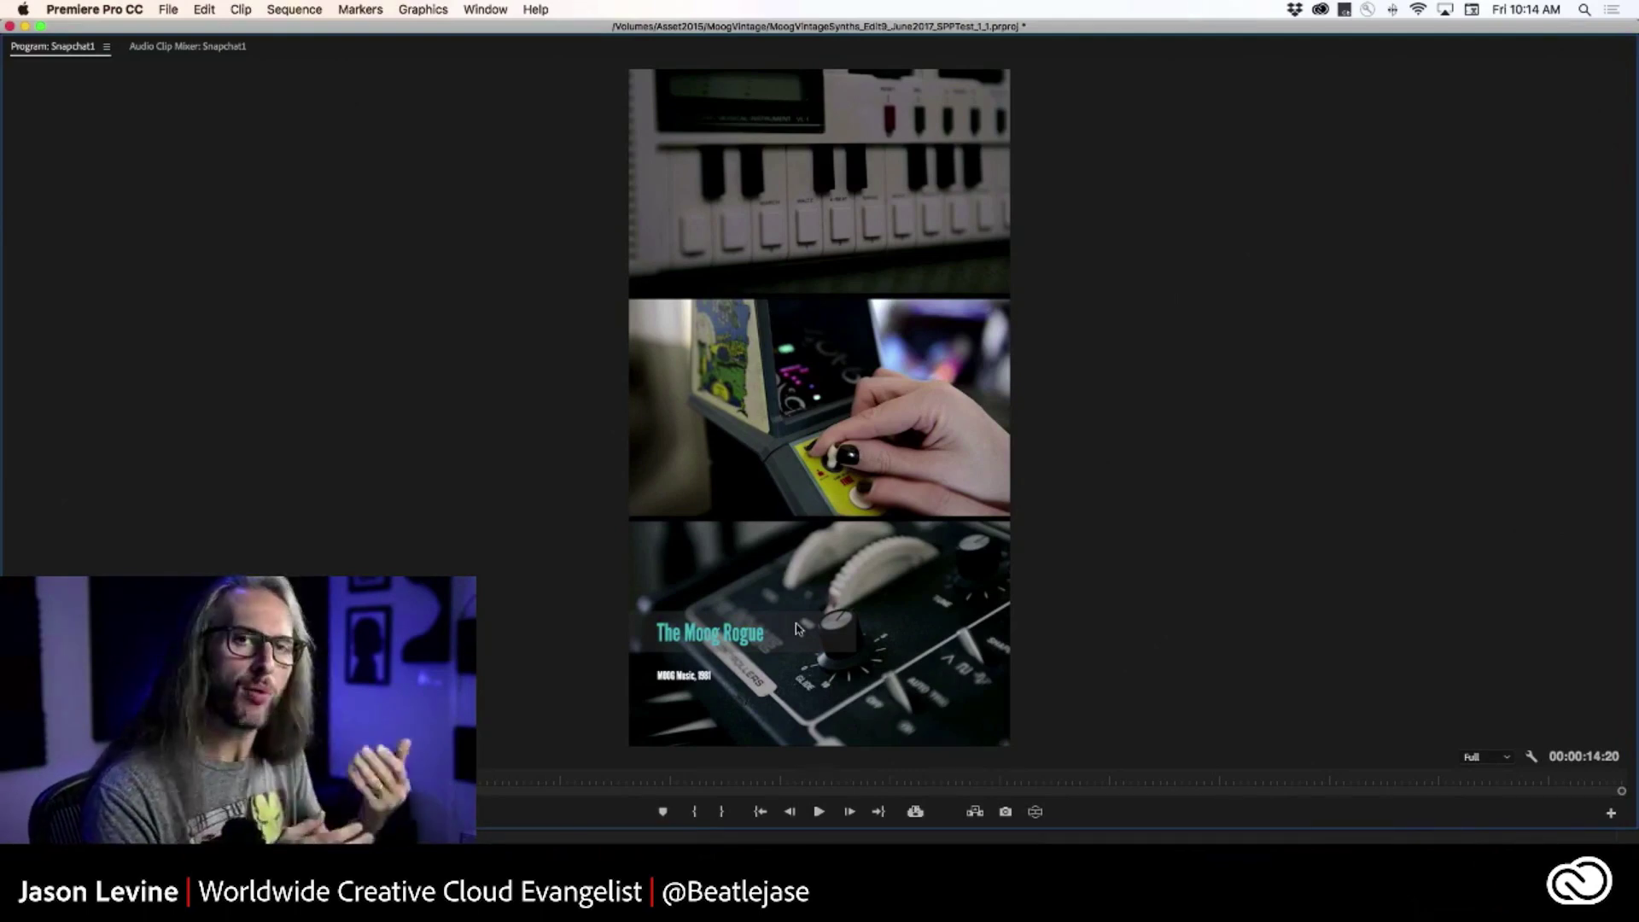
key("grave")
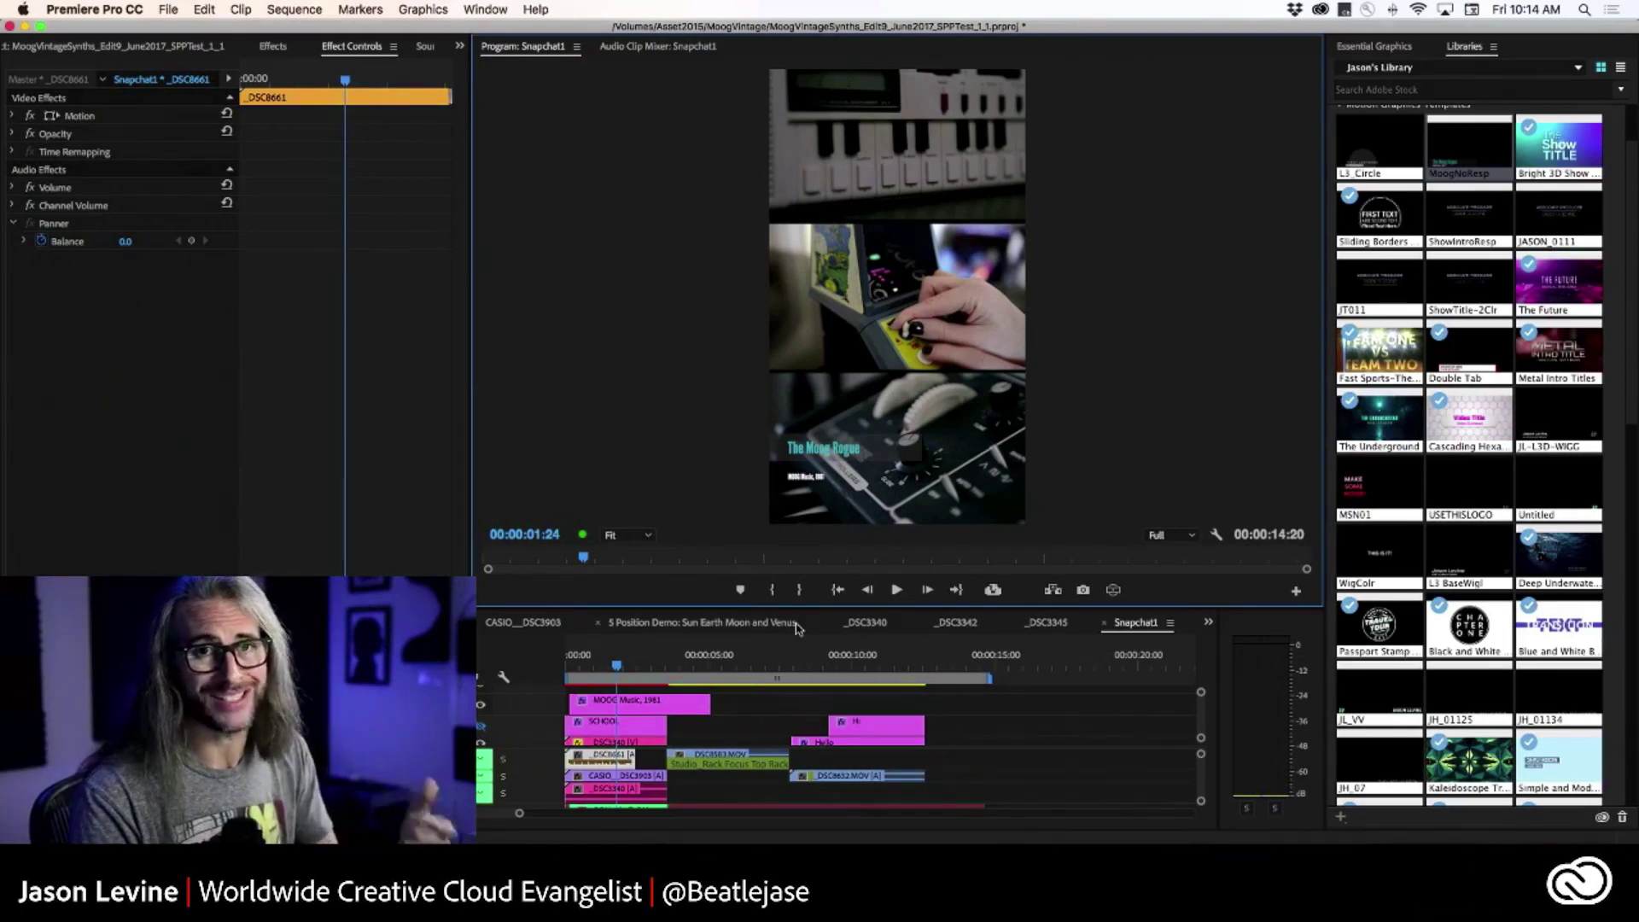
Step: In the _DSC3340 sequence, place the MoogNoResp template above the video clip and select the graphic
left_click(866, 622)
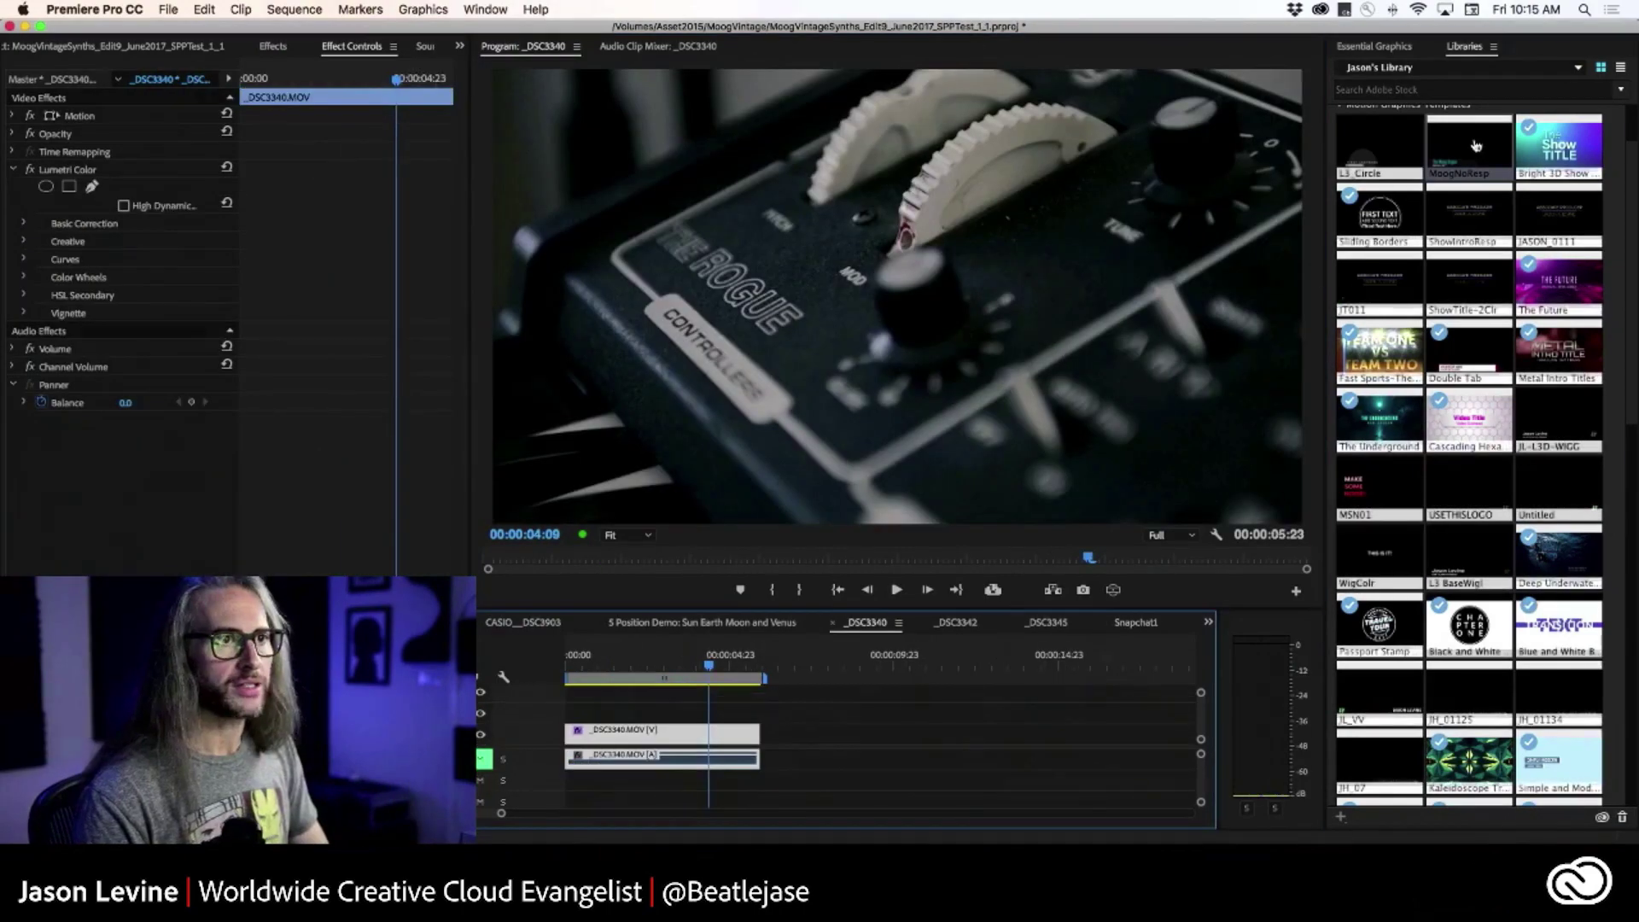
left_click_drag(1468, 147, 607, 724)
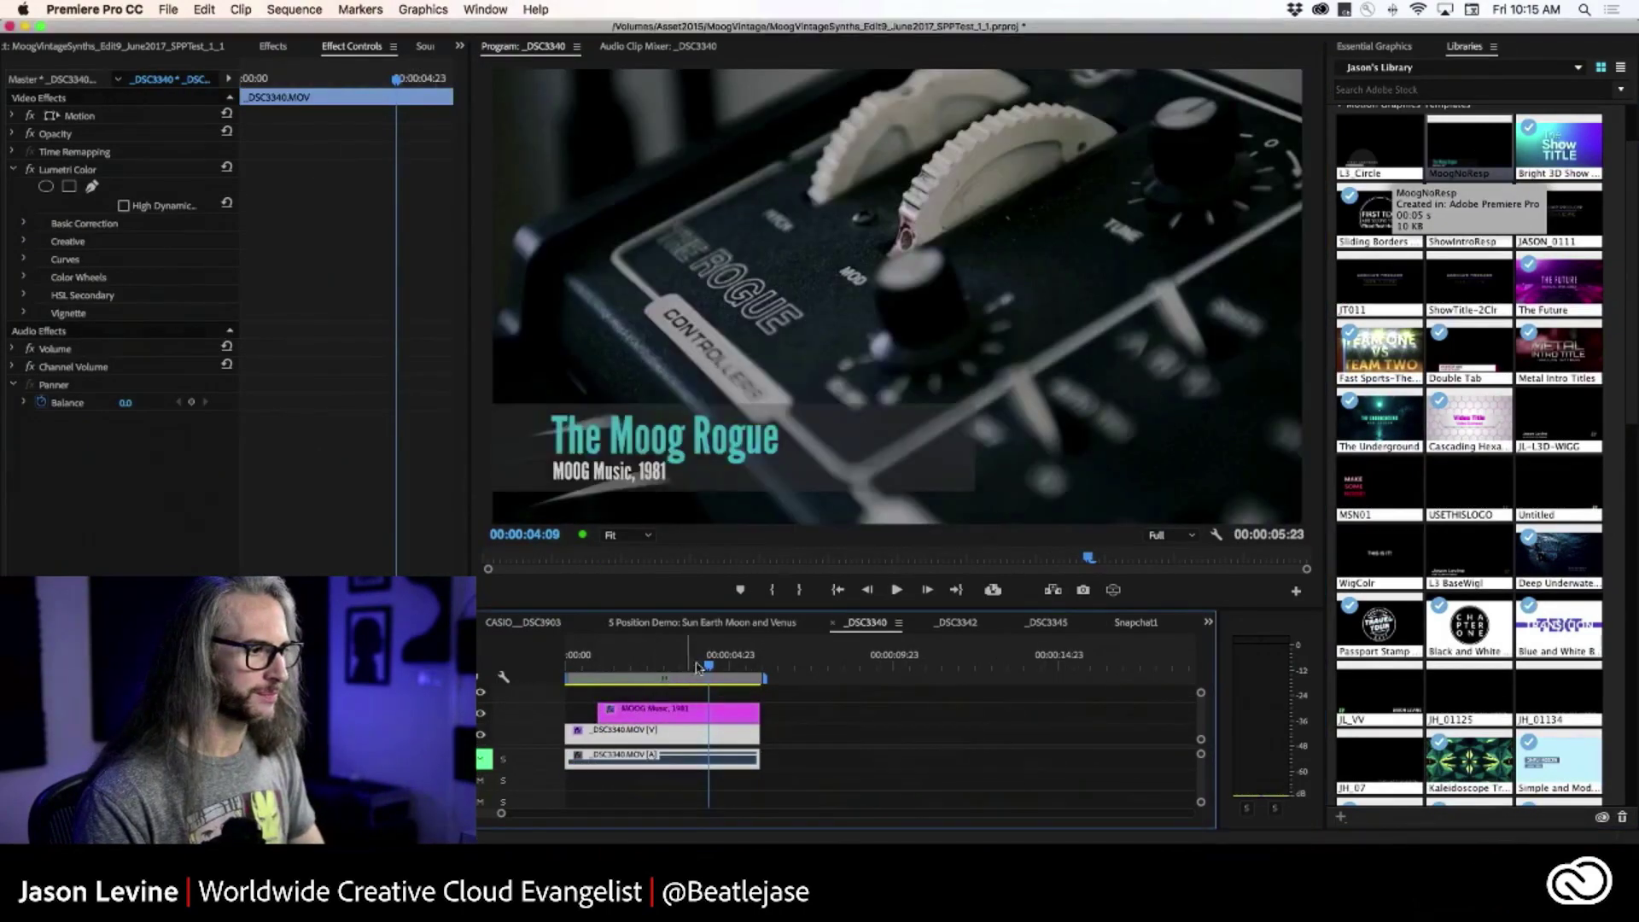
left_click(683, 714)
left_click(683, 722)
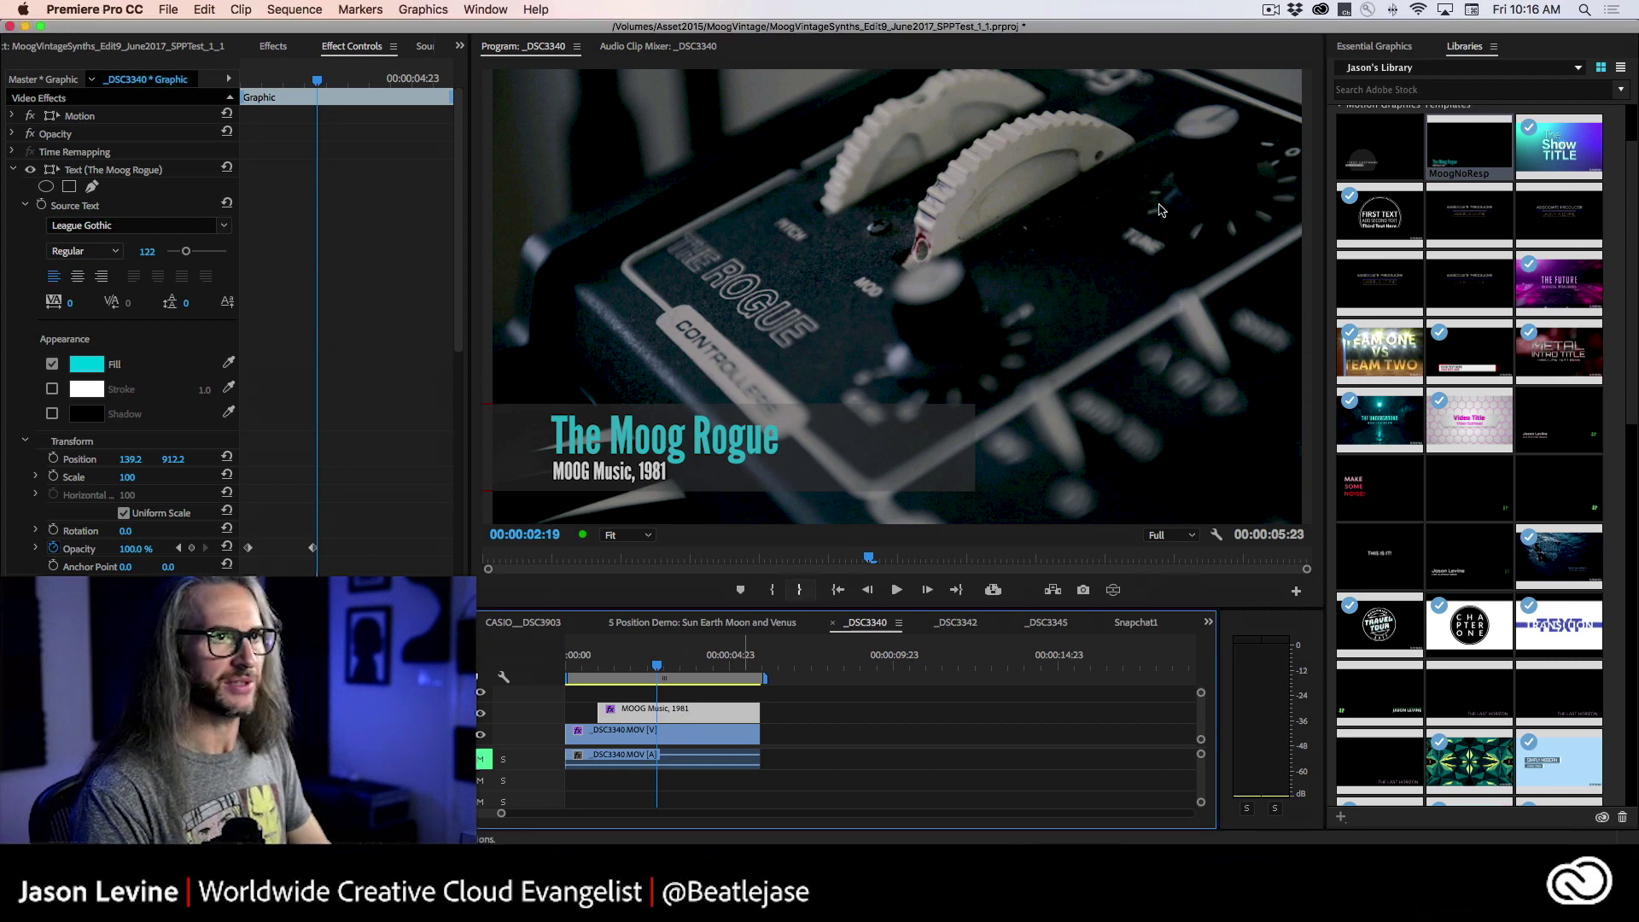
Step: Inspect the Shape 01, "MOOG Music, 1981" and "The Moog Rogue" layers of the graphic and their Responsive Design position settings
left_click(1370, 48)
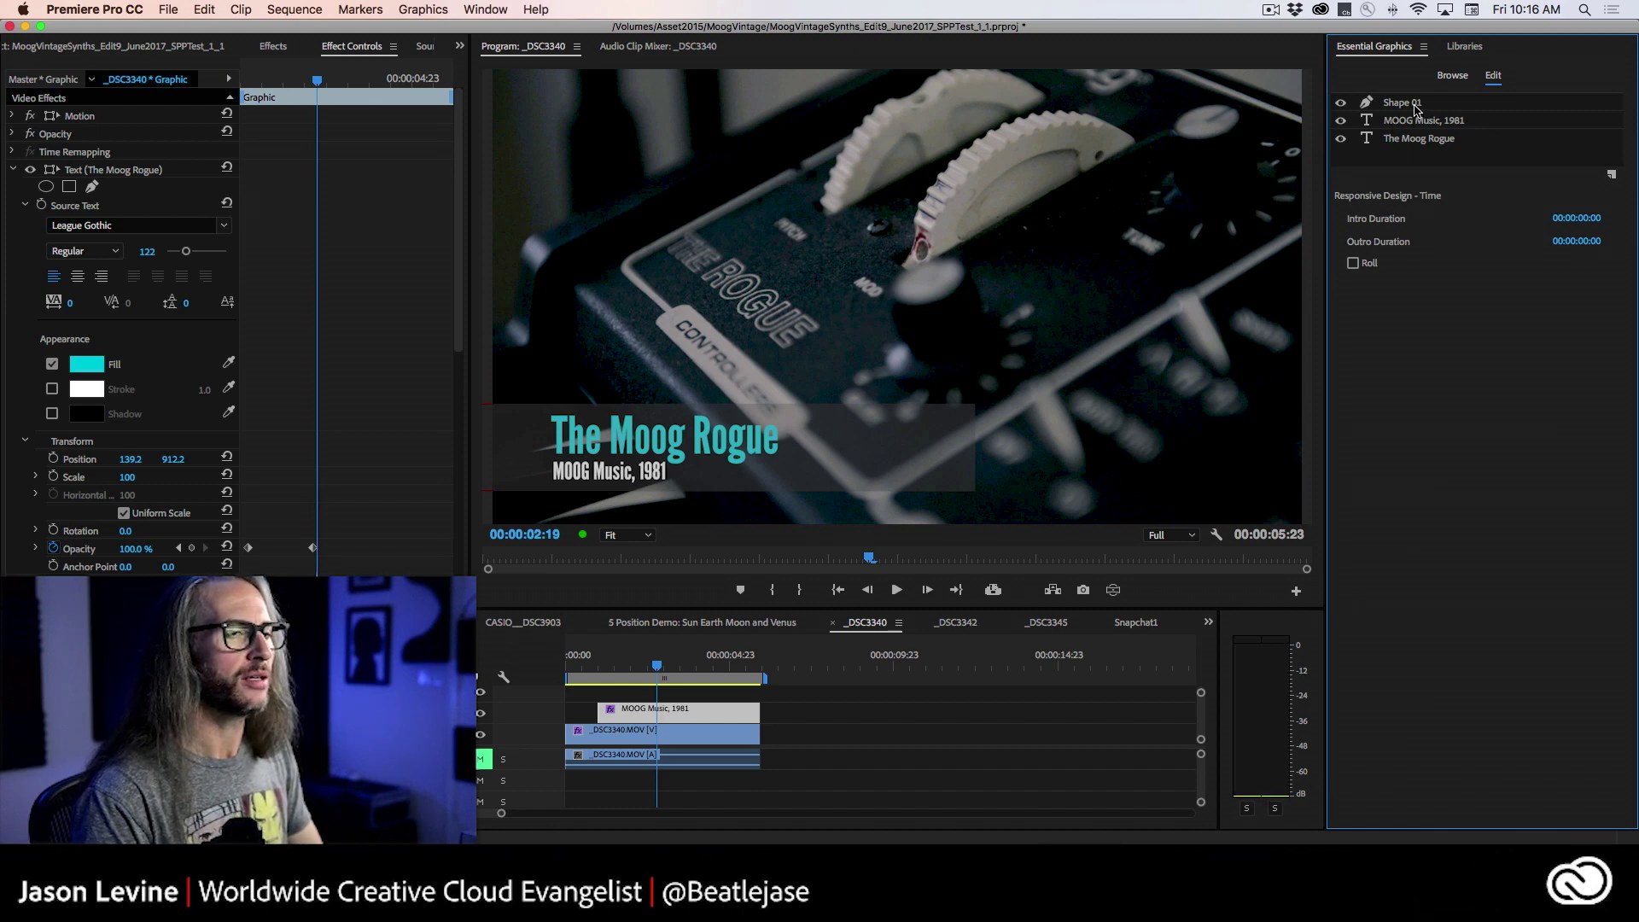
left_click(1432, 106)
left_click(1445, 123)
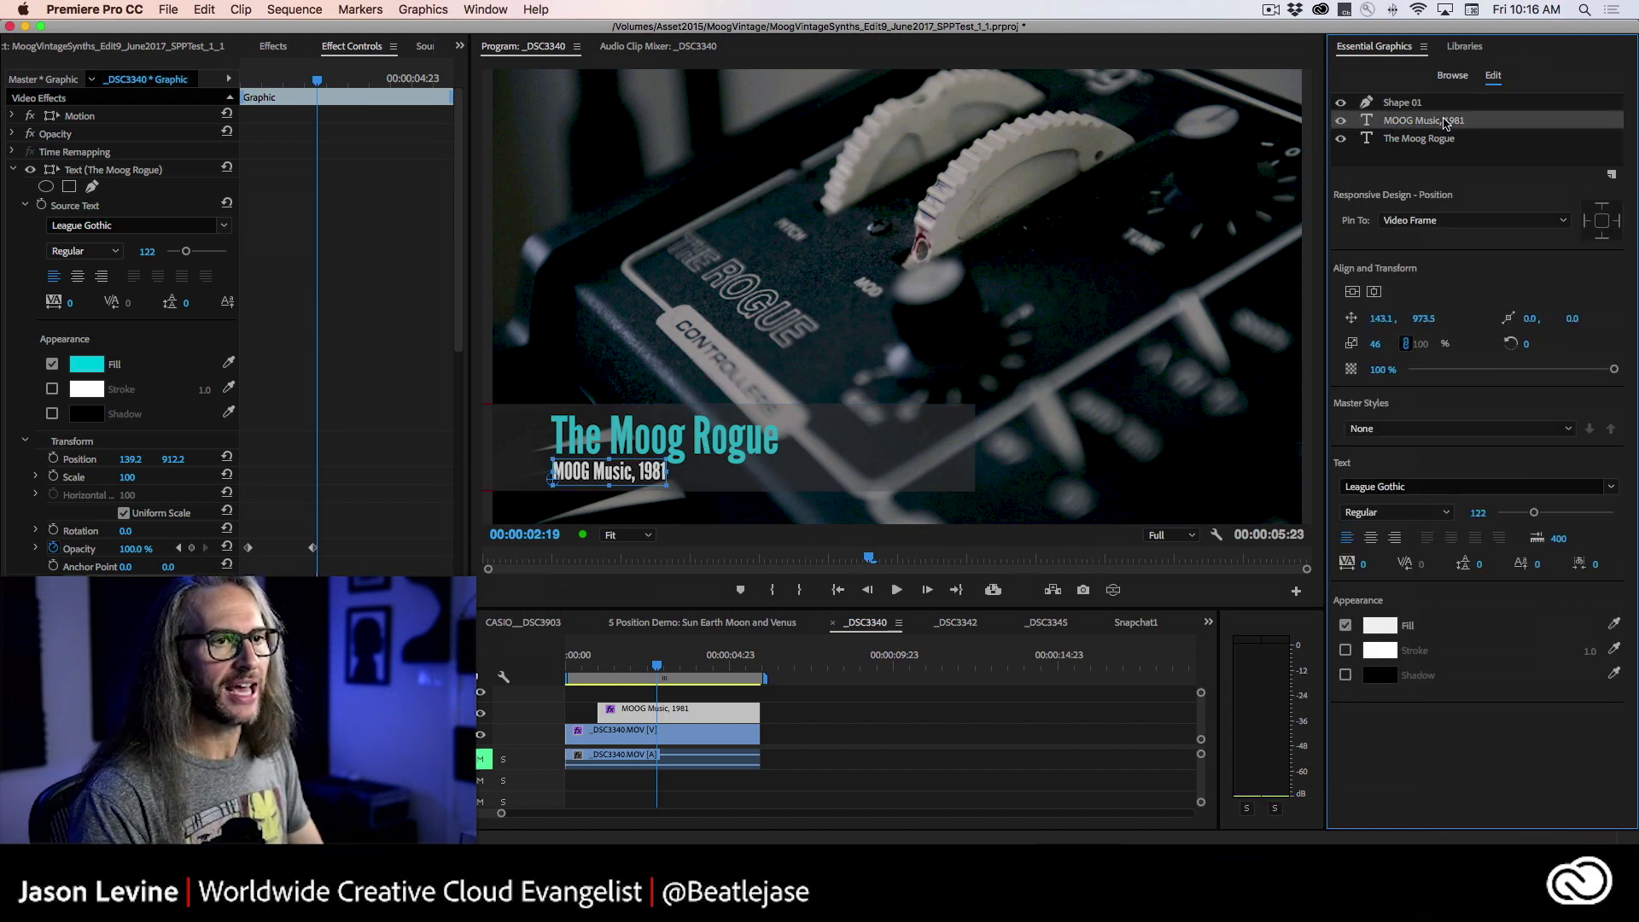
left_click(1447, 140)
left_click(1438, 123)
left_click(1424, 104)
left_click(1430, 123)
left_click(1439, 139)
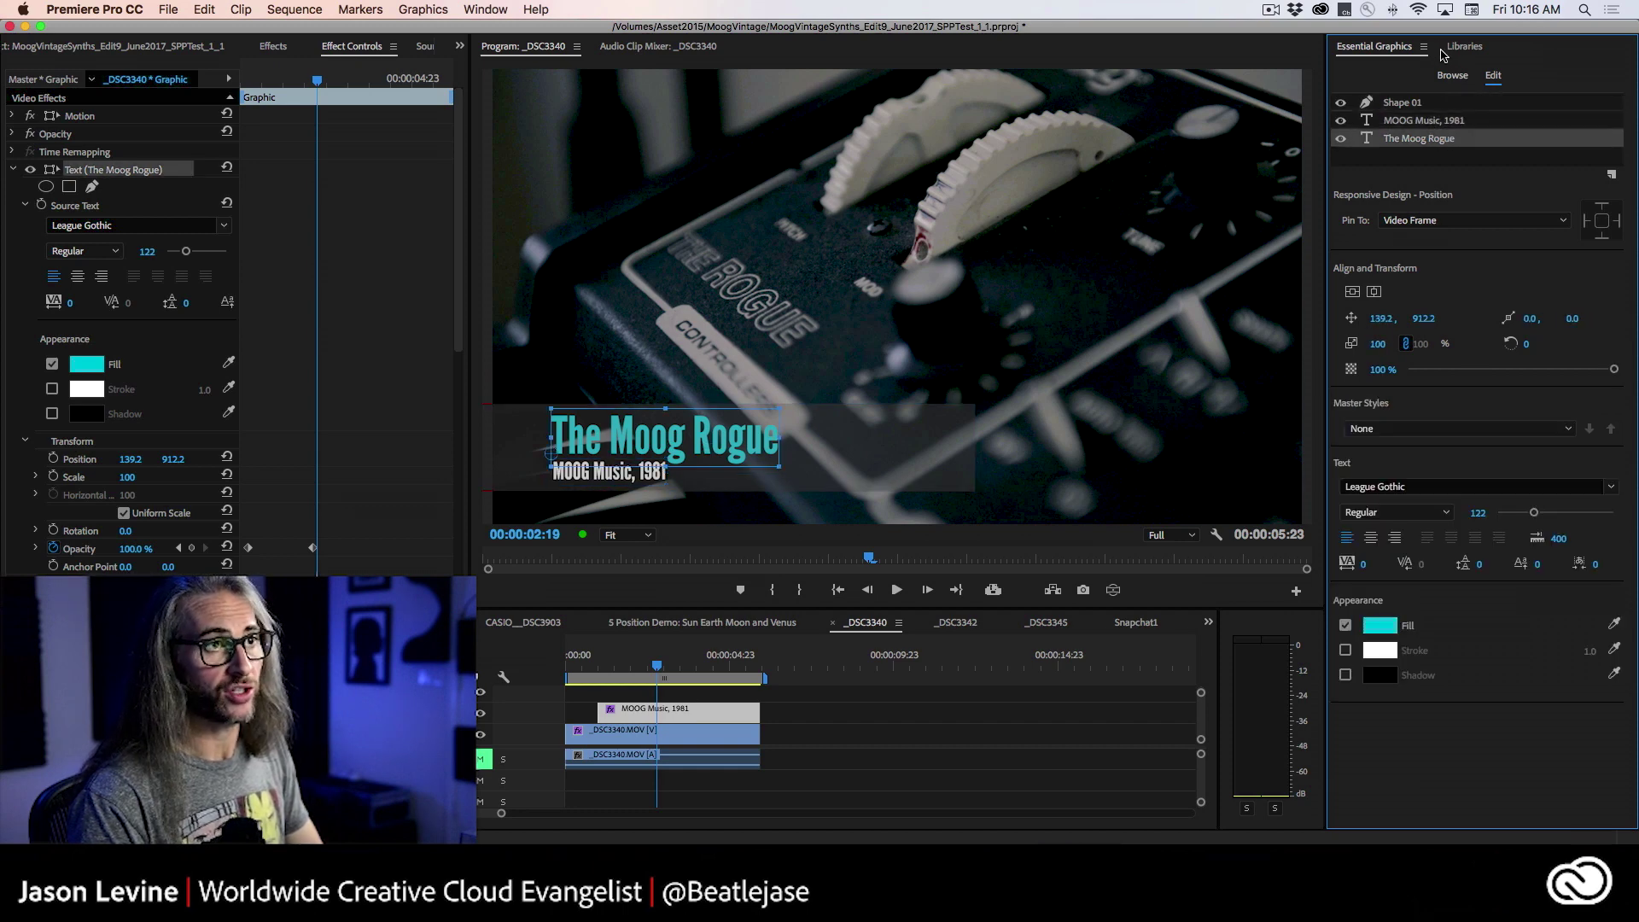
Step: Shorten the MOOG Music graphic to end at about 00:00:04:02 and place the Modern Lower Third Two template after it
left_click(1452, 75)
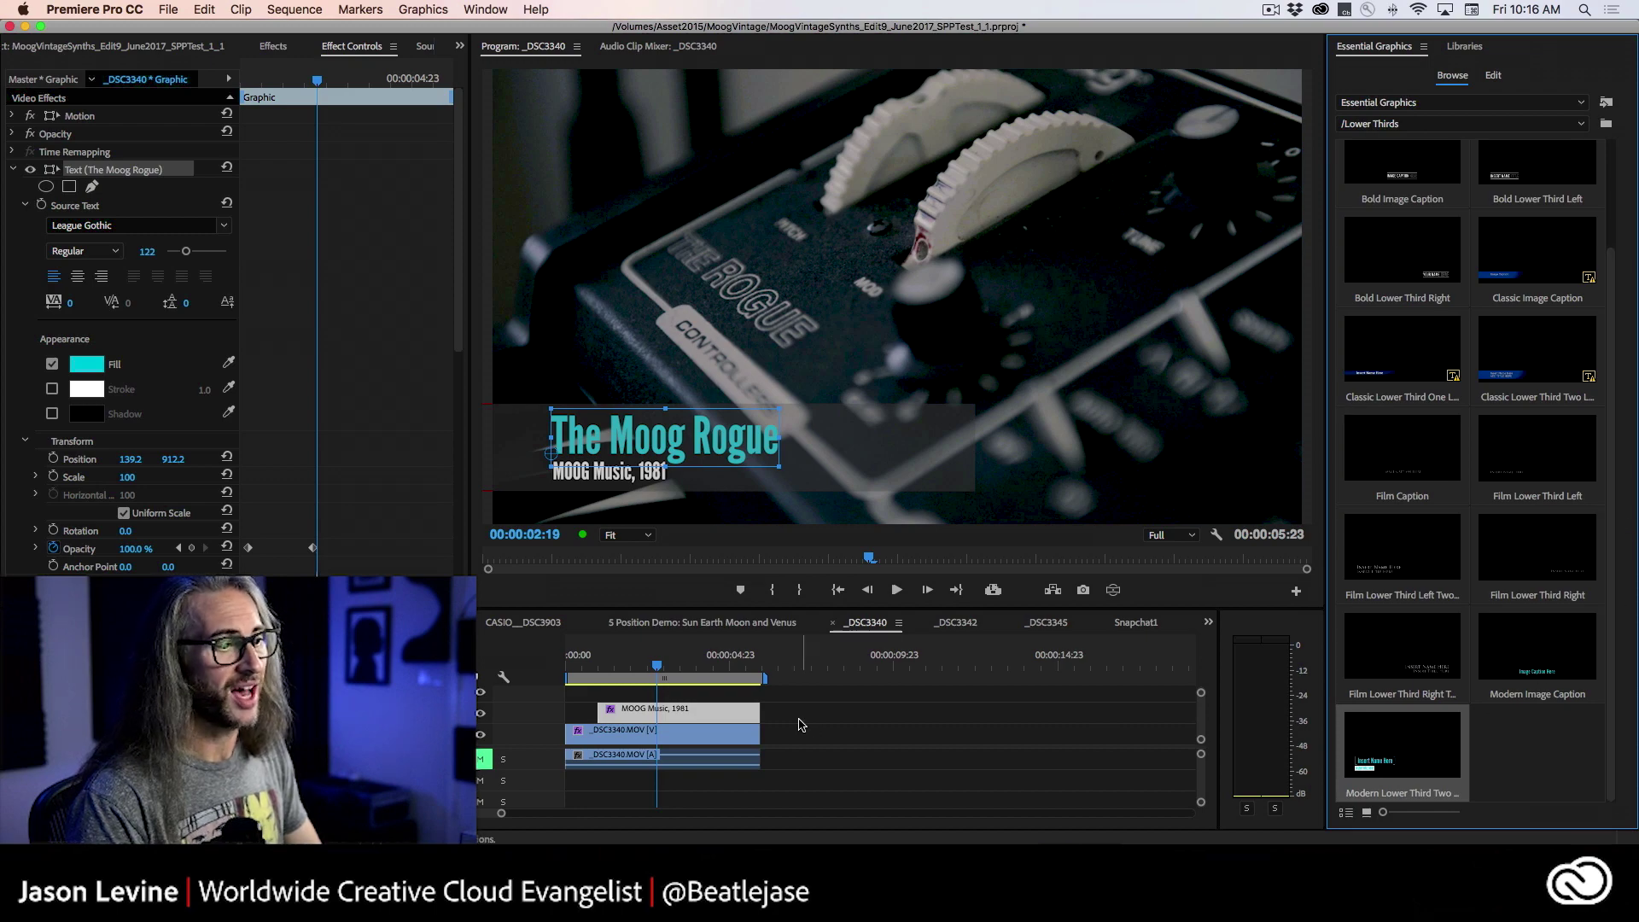
left_click_drag(751, 714, 699, 714)
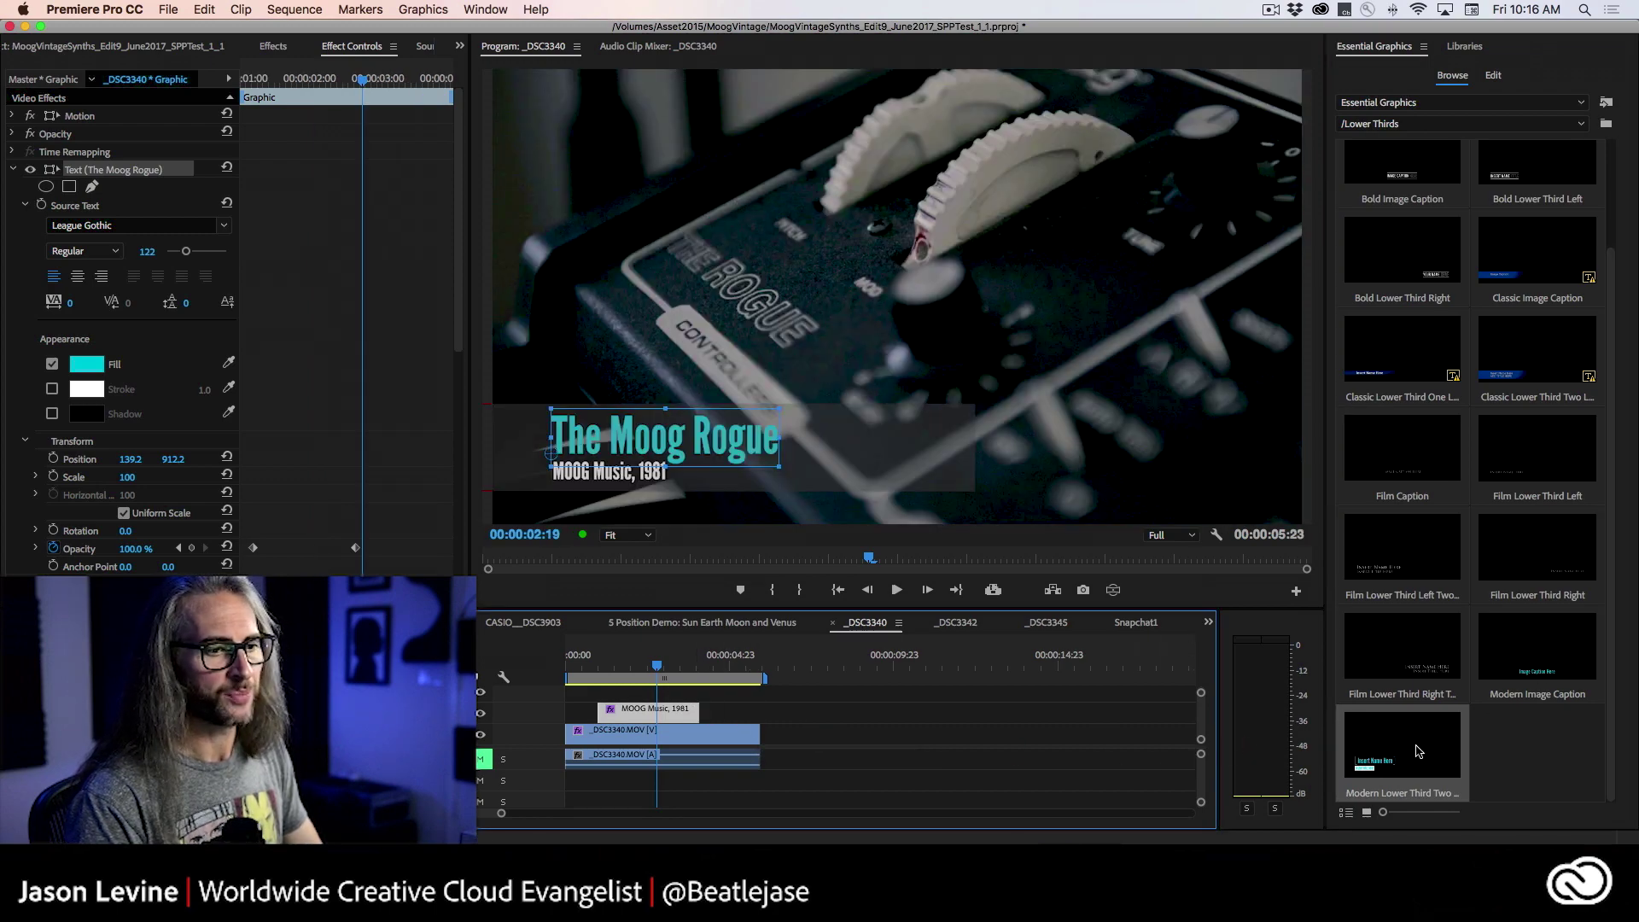
left_click_drag(1424, 753, 758, 674)
left_click(764, 711)
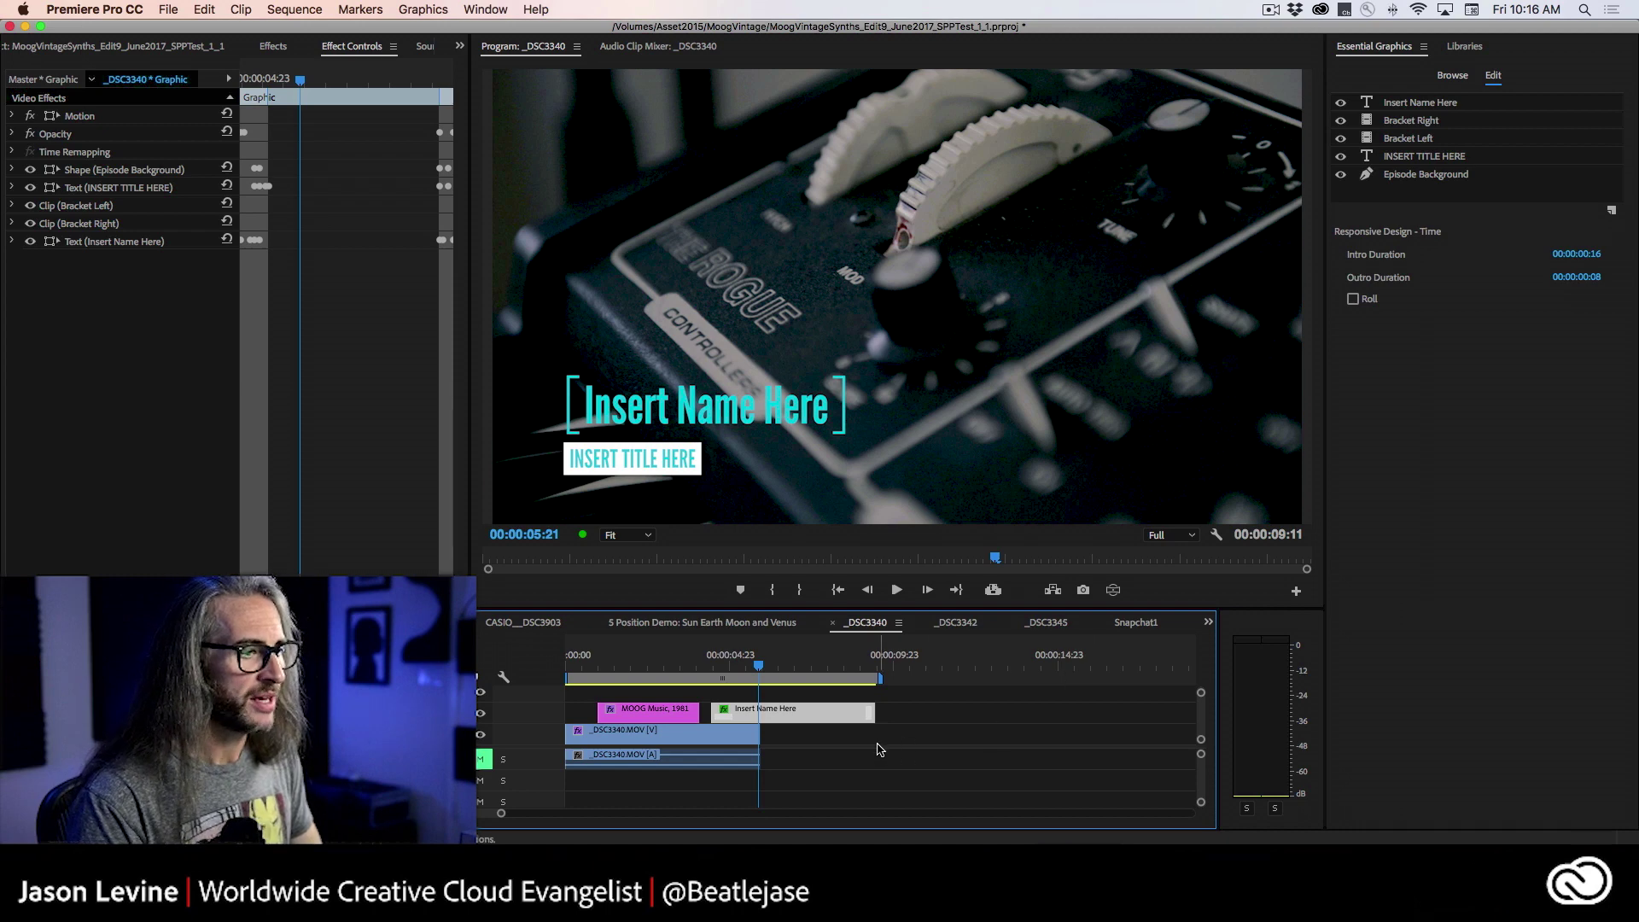
Step: Expand the height of the video track holding the two graphics to show their thumbnails and intro and outro ranges
left_click(874, 740)
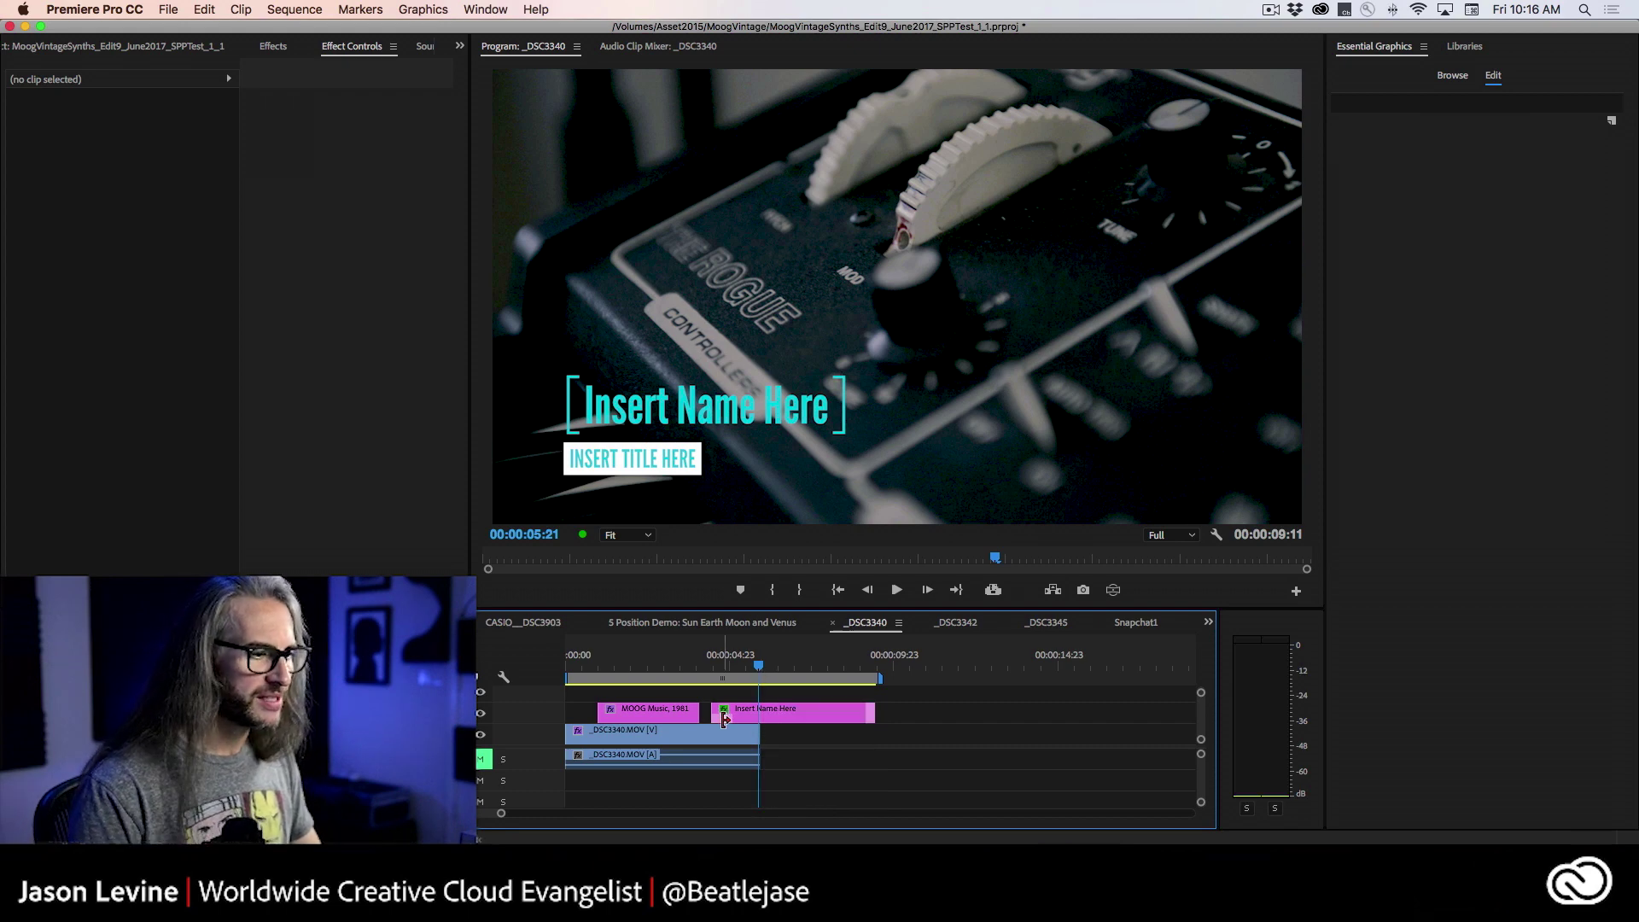
double_click(518, 714)
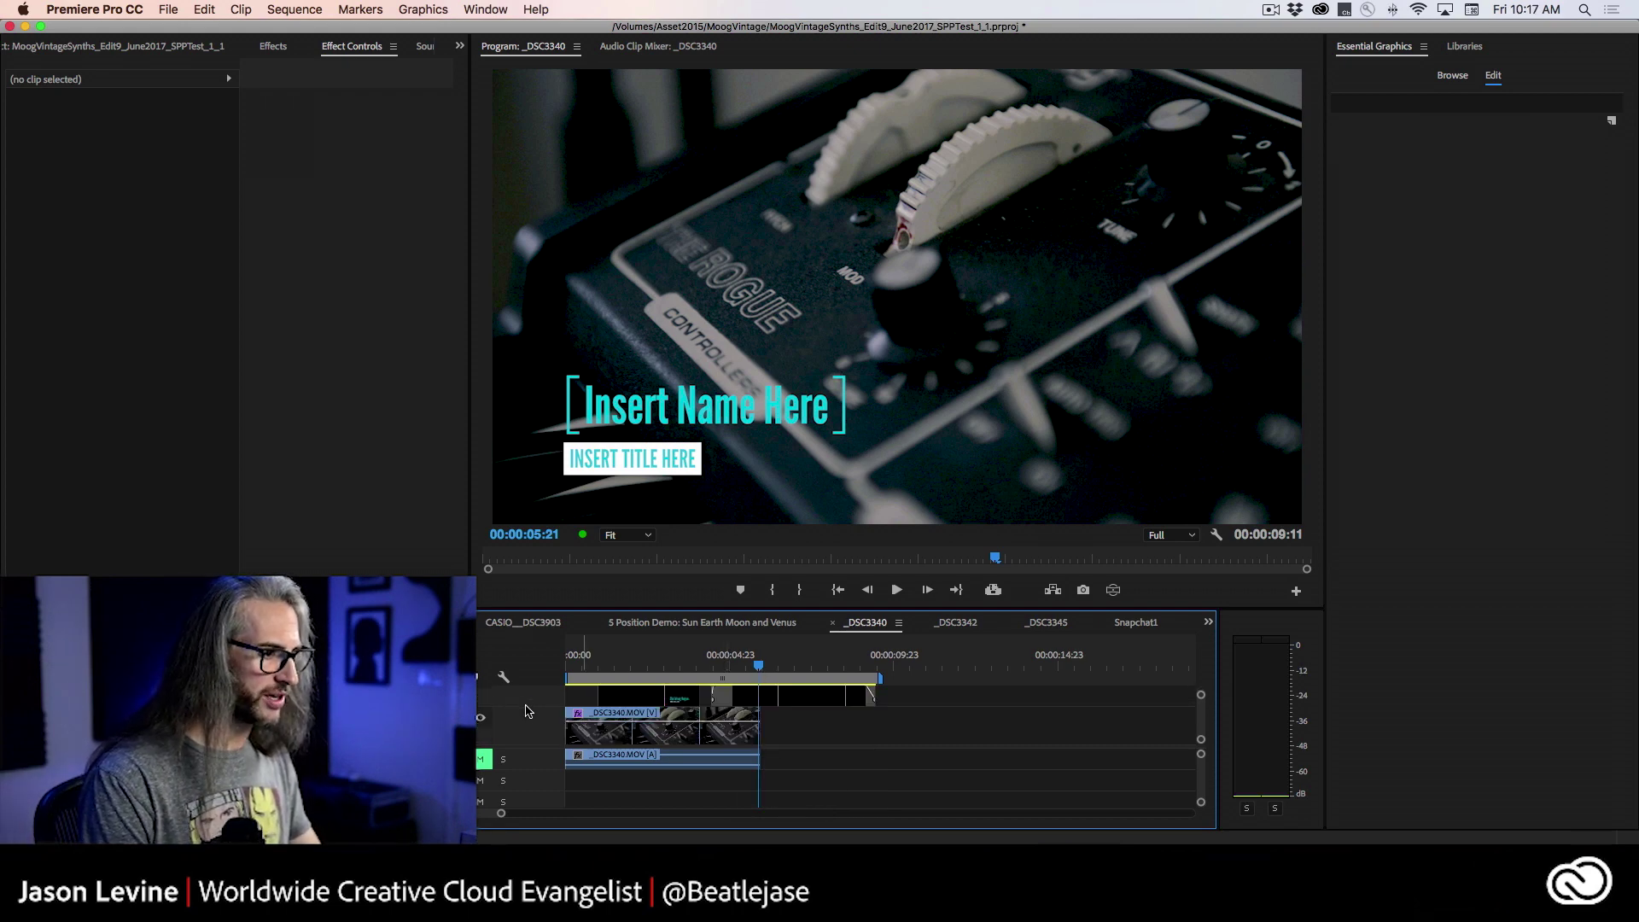
scroll(570, 726, "down", 2)
scroll(570, 726, "up", 2)
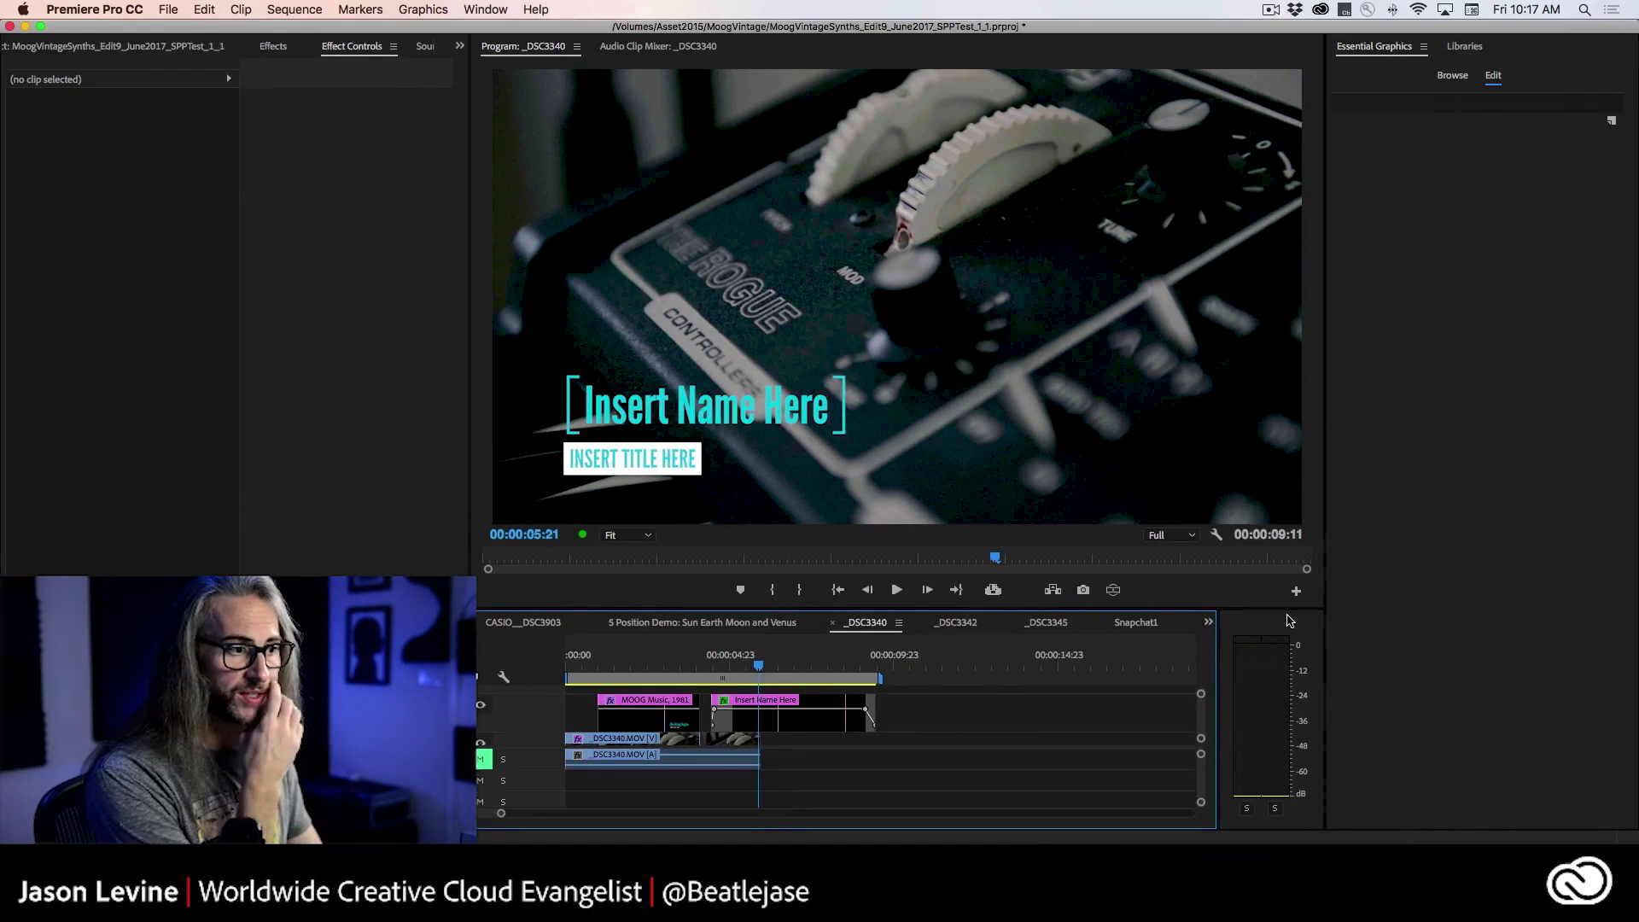
Step: Examine the Insert Name Here graphic's intro and outro keyframe ranges in its effect controls and play the outro animation
left_click(798, 713)
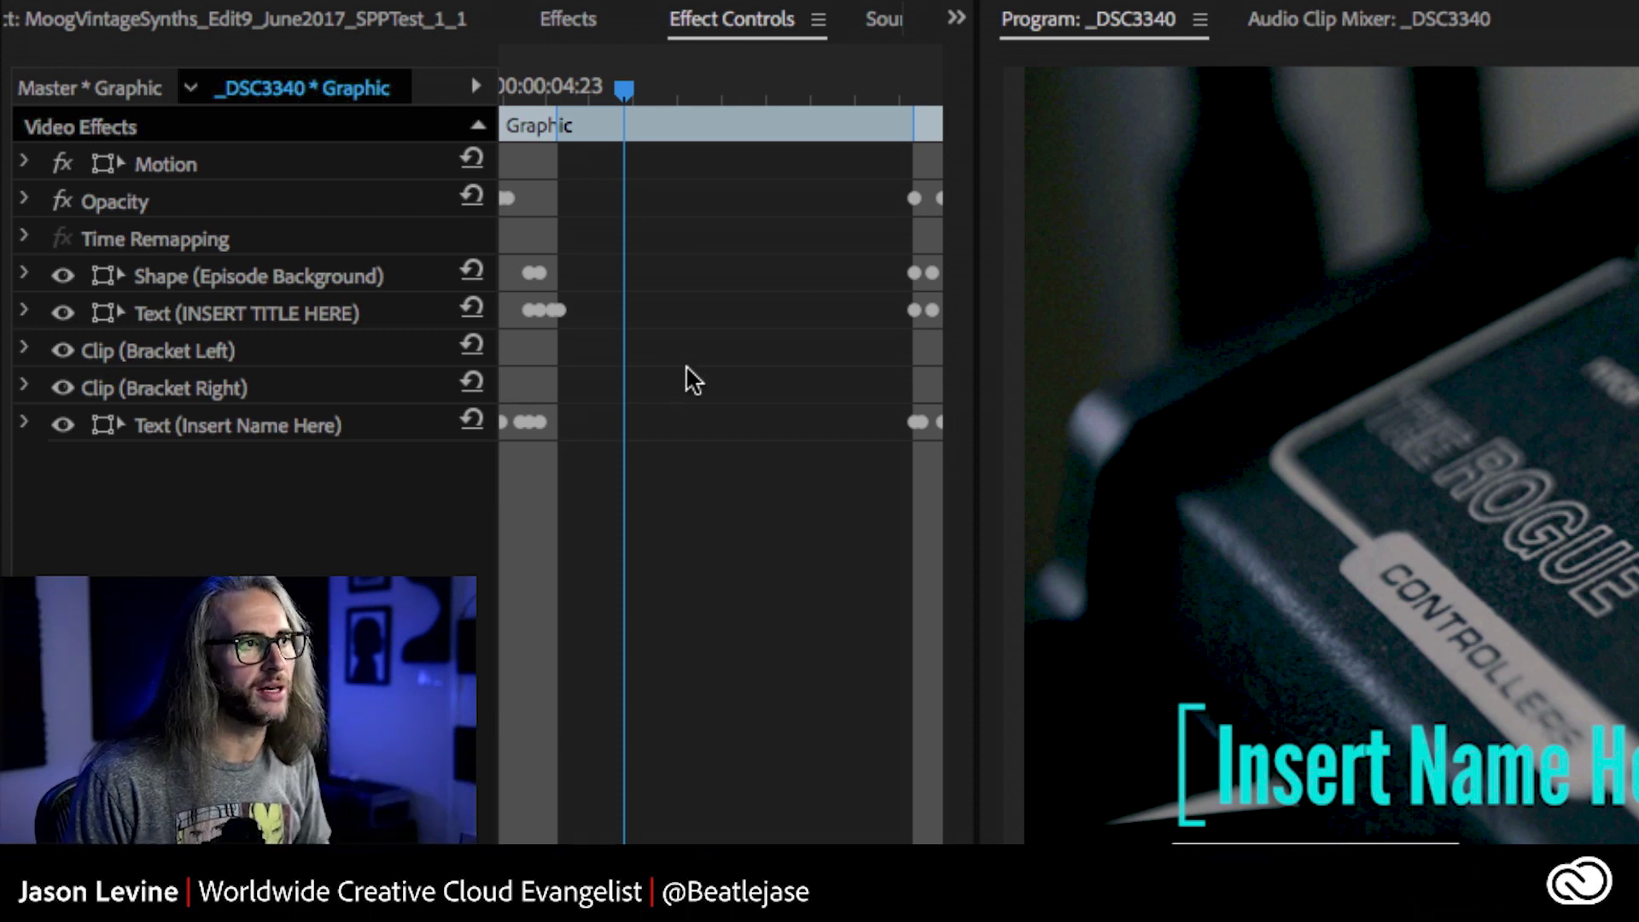
left_click(917, 85)
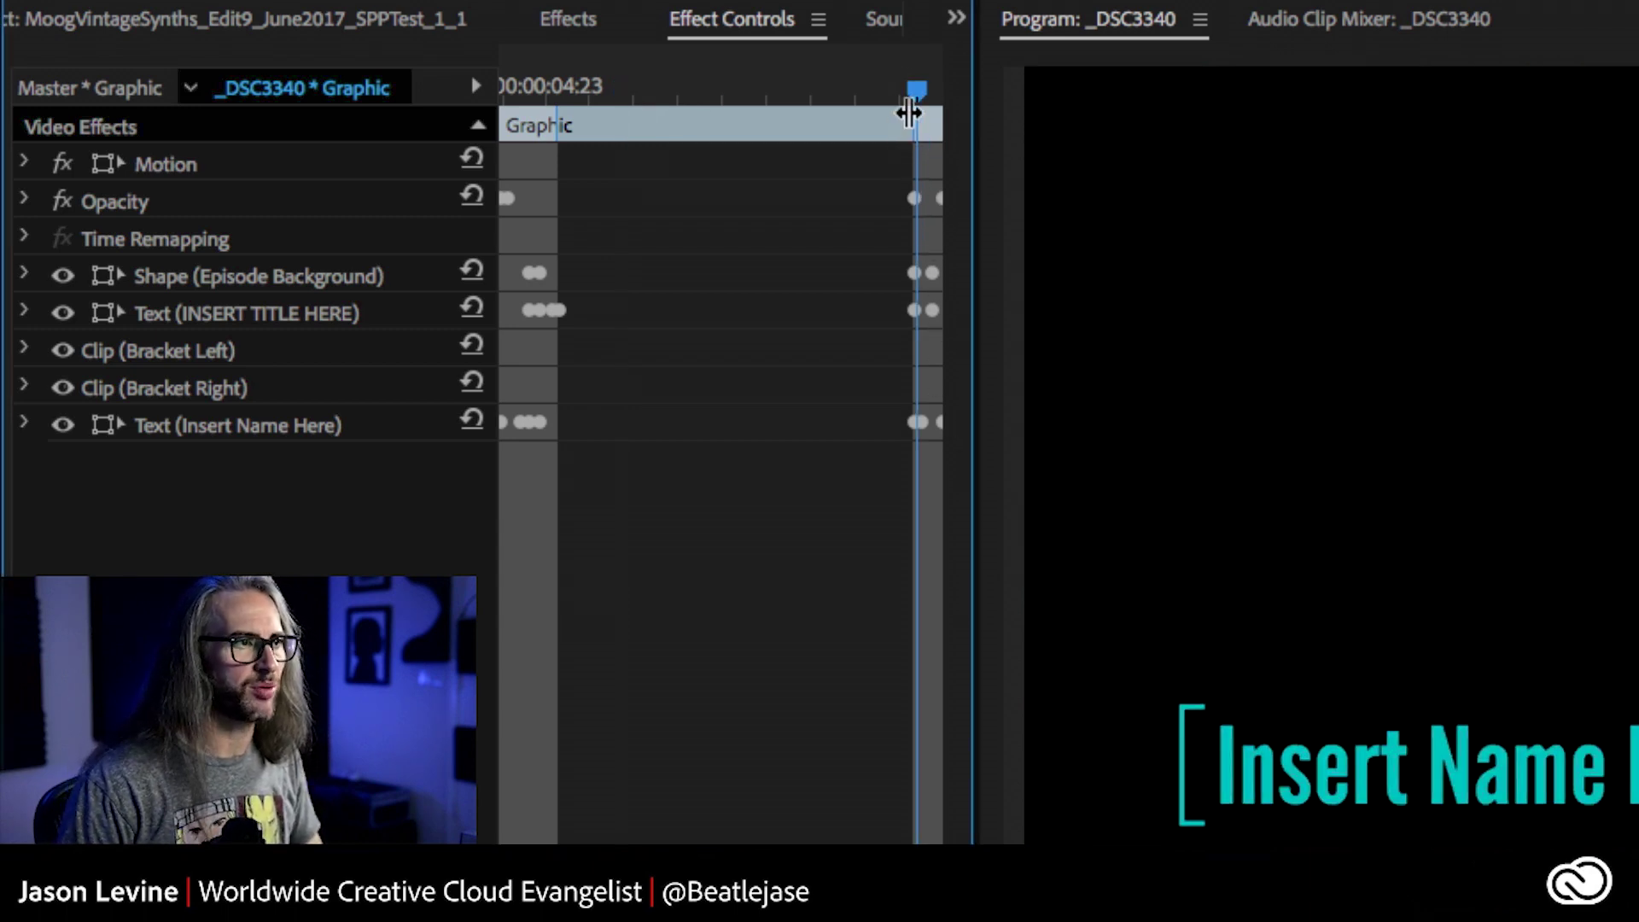
left_click_drag(913, 90, 895, 91)
key("space")
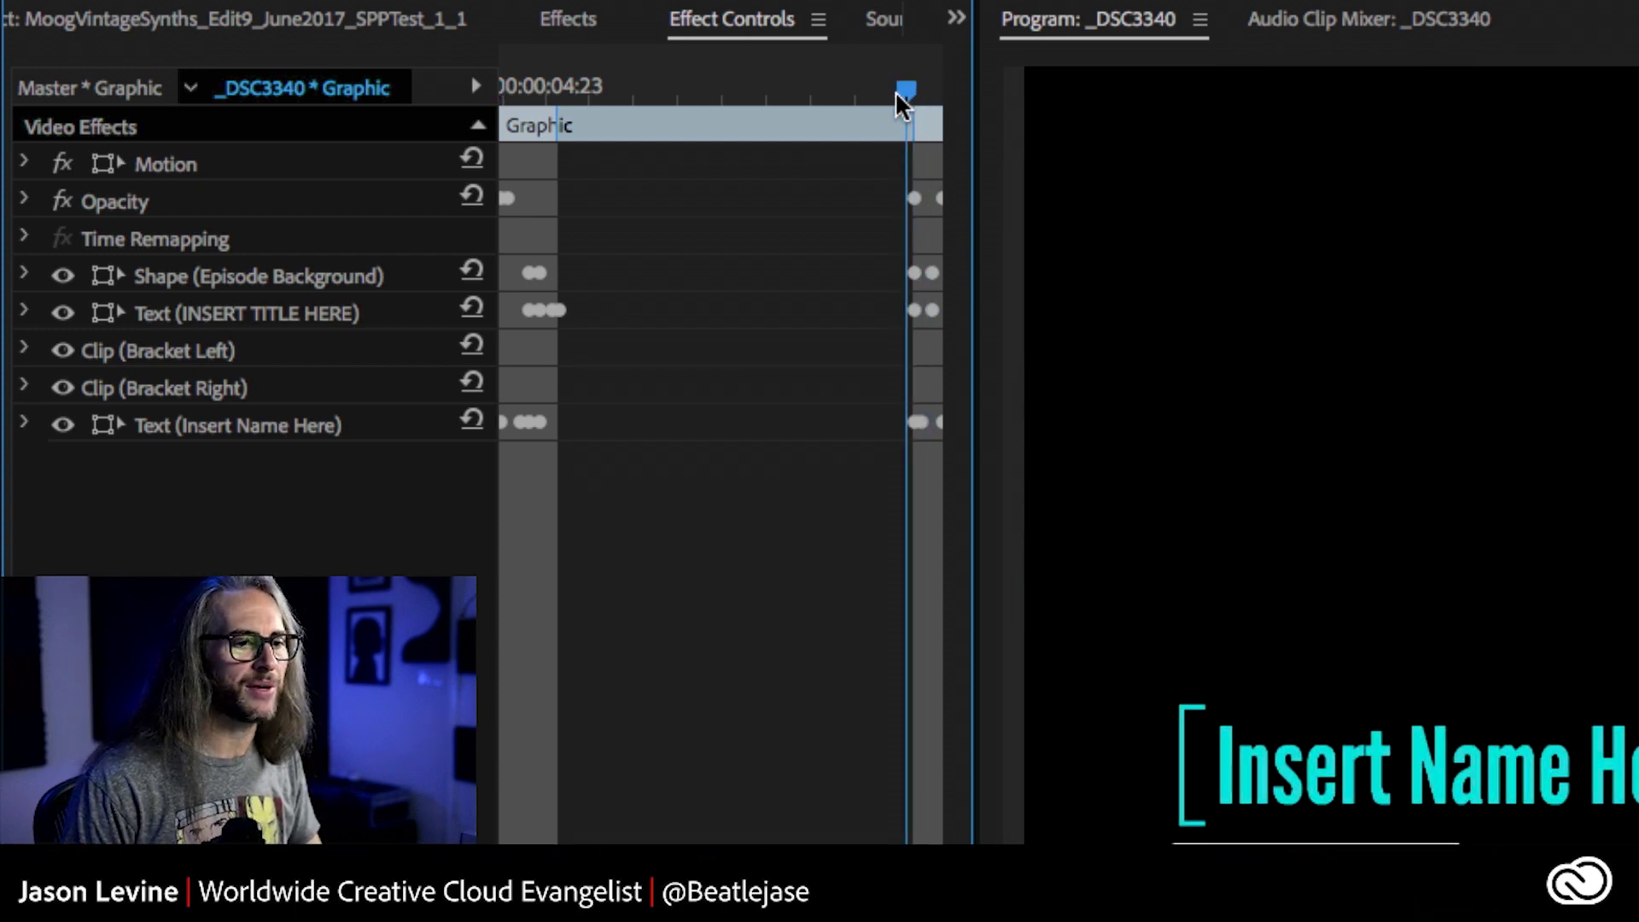
left_click(894, 92)
key("space")
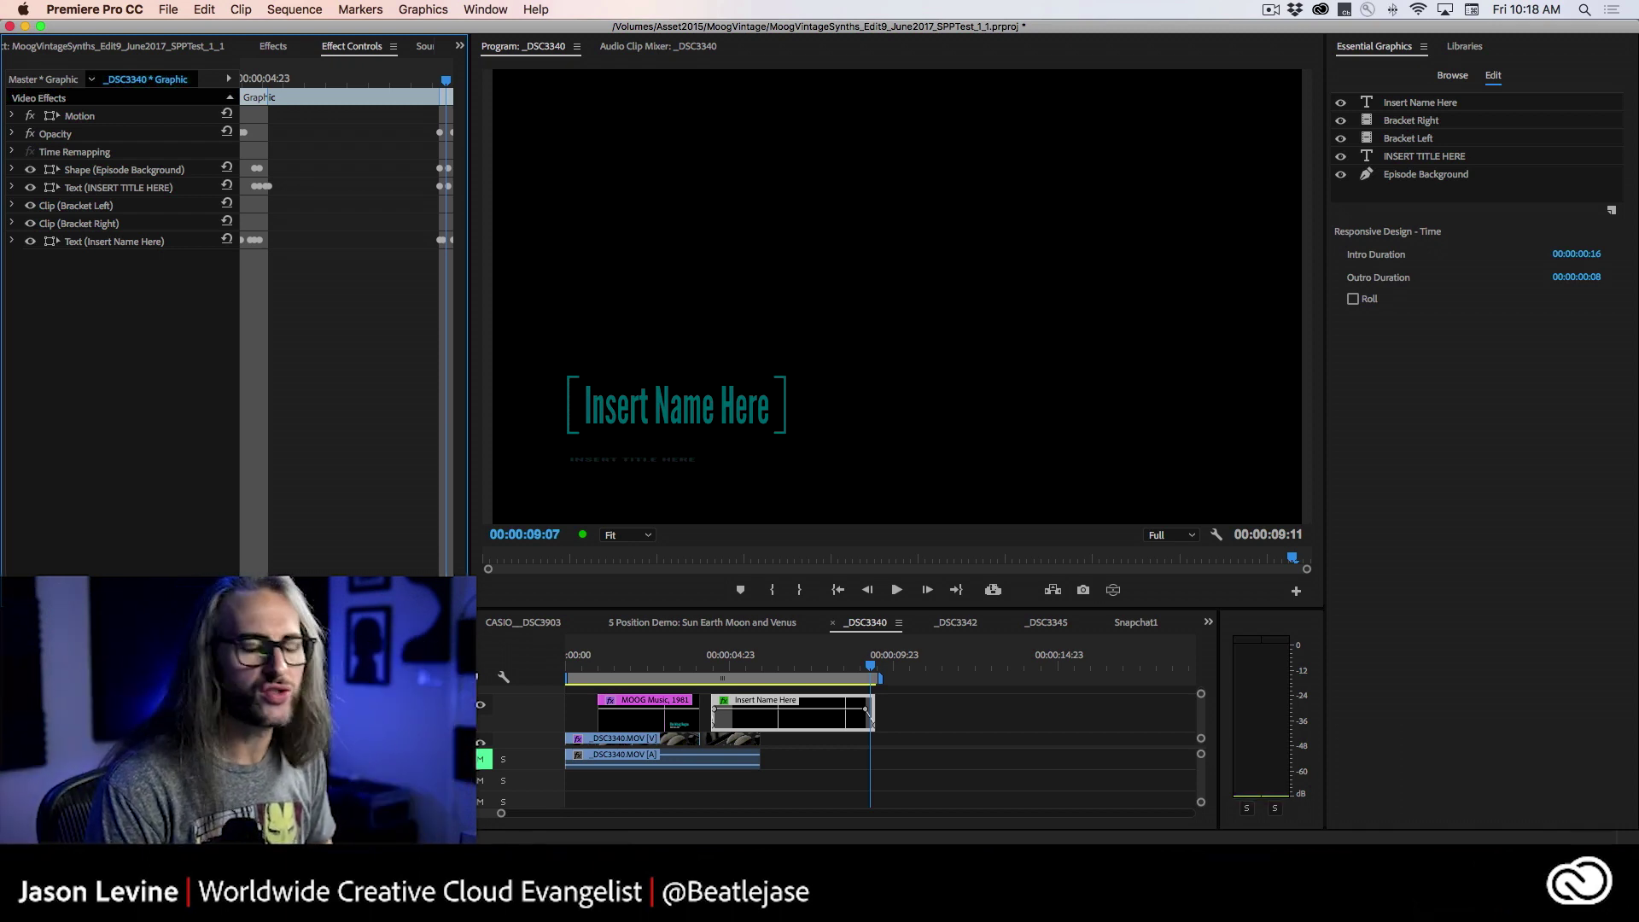
Step: Extend the Insert Name Here graphic to end at about 00:00:15:23 and play its intro and outro
left_click_drag(870, 709, 1086, 711)
left_click_drag(870, 666, 699, 668)
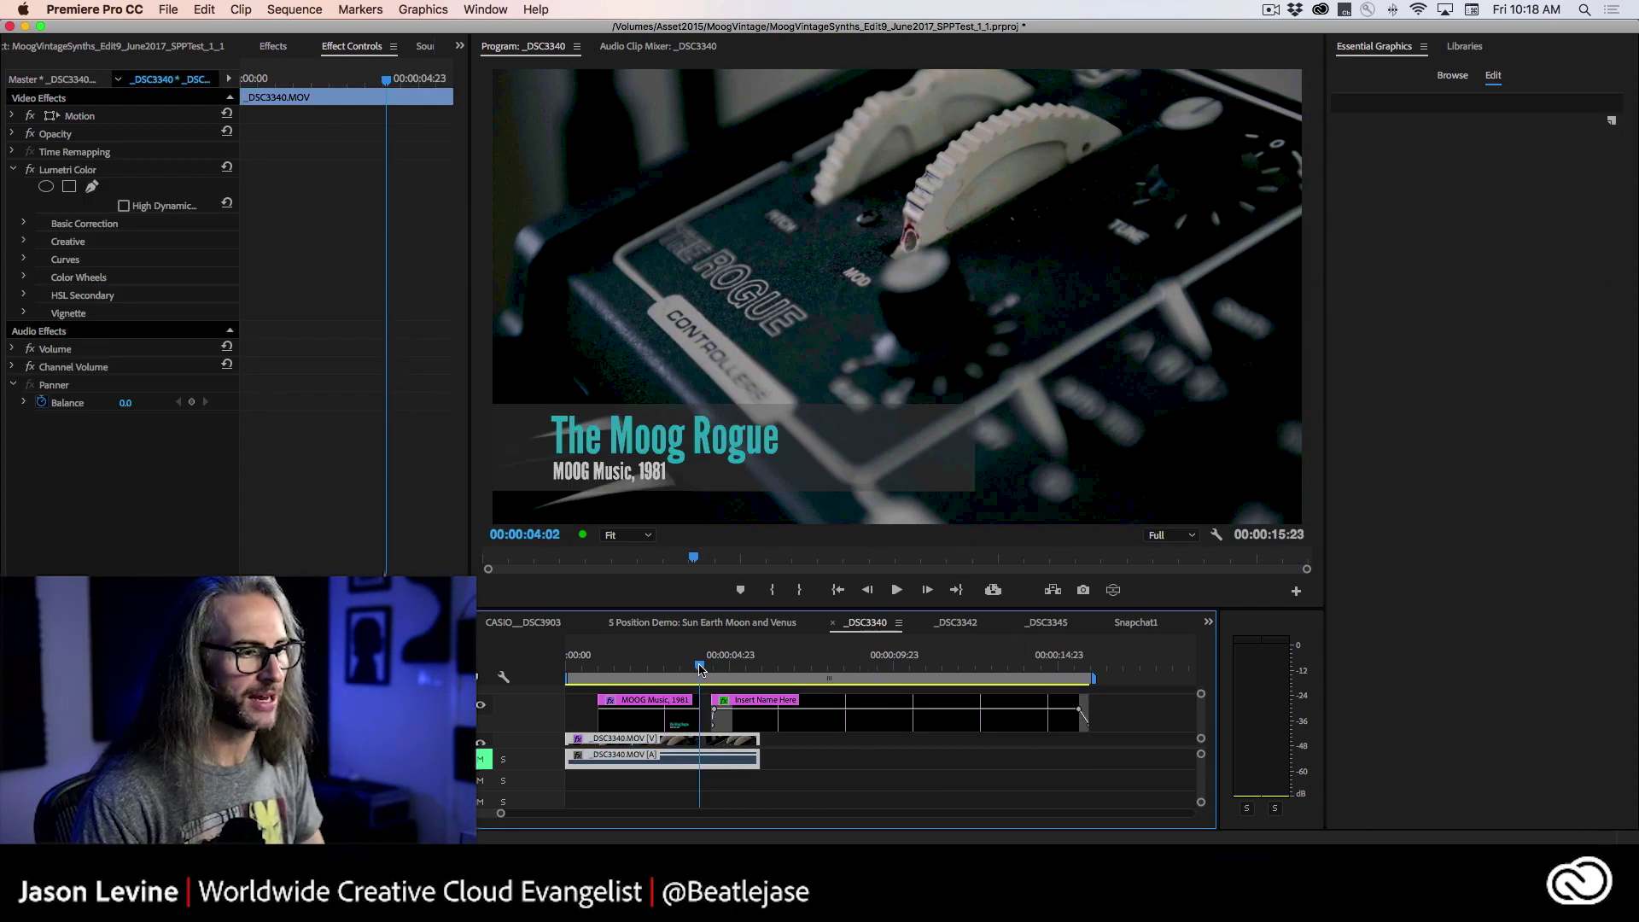
key("space")
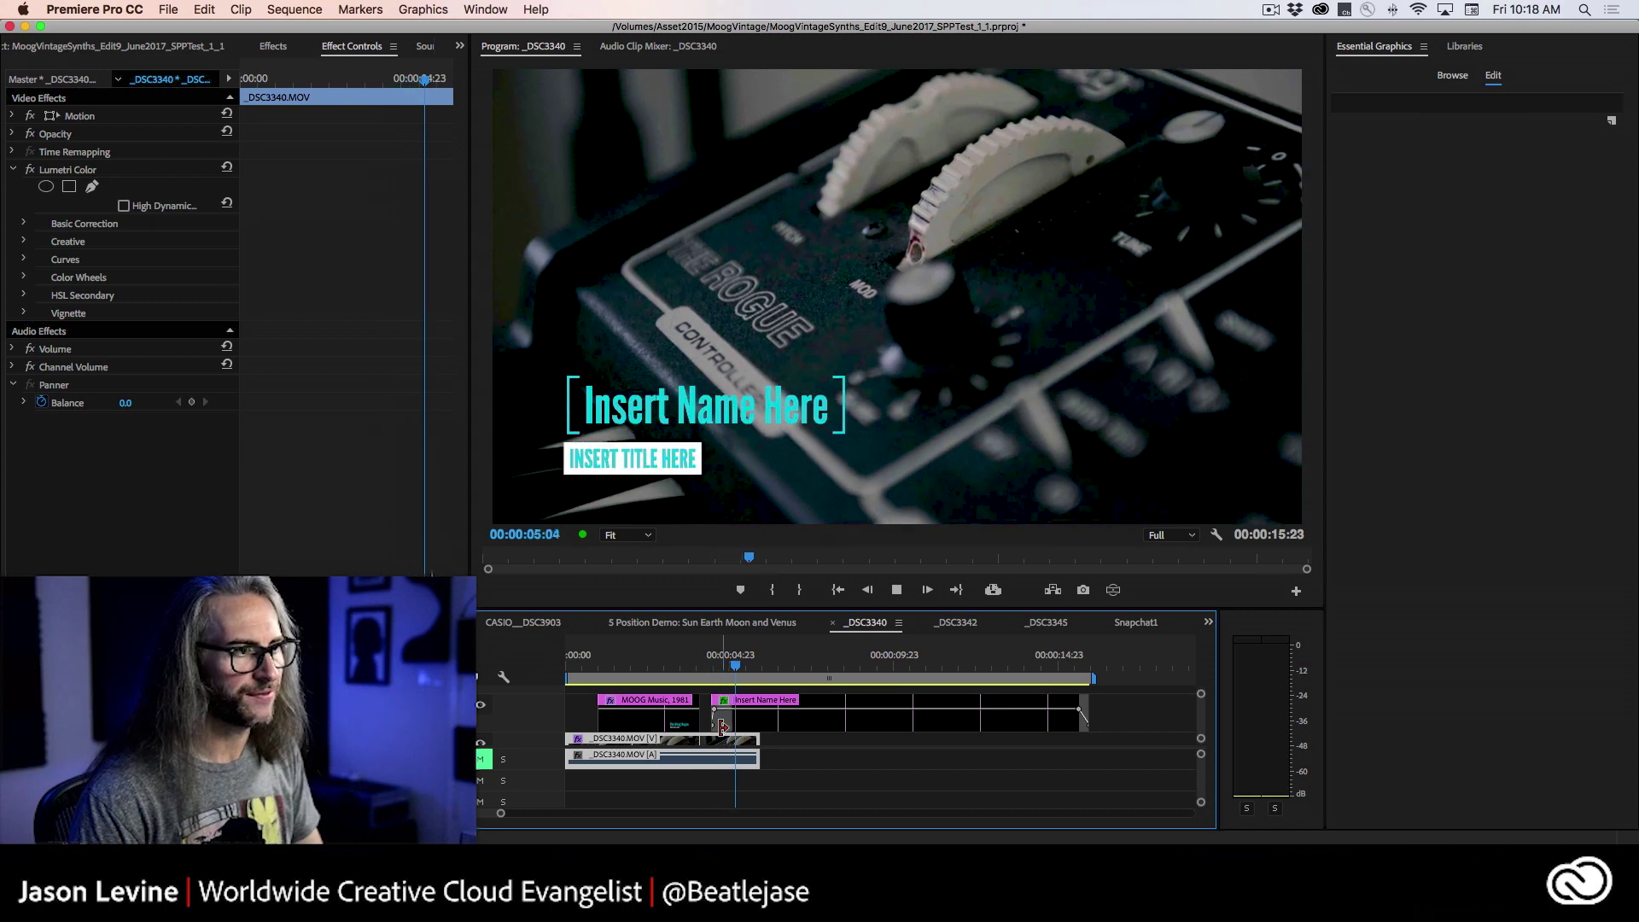
left_click_drag(792, 670, 1073, 675)
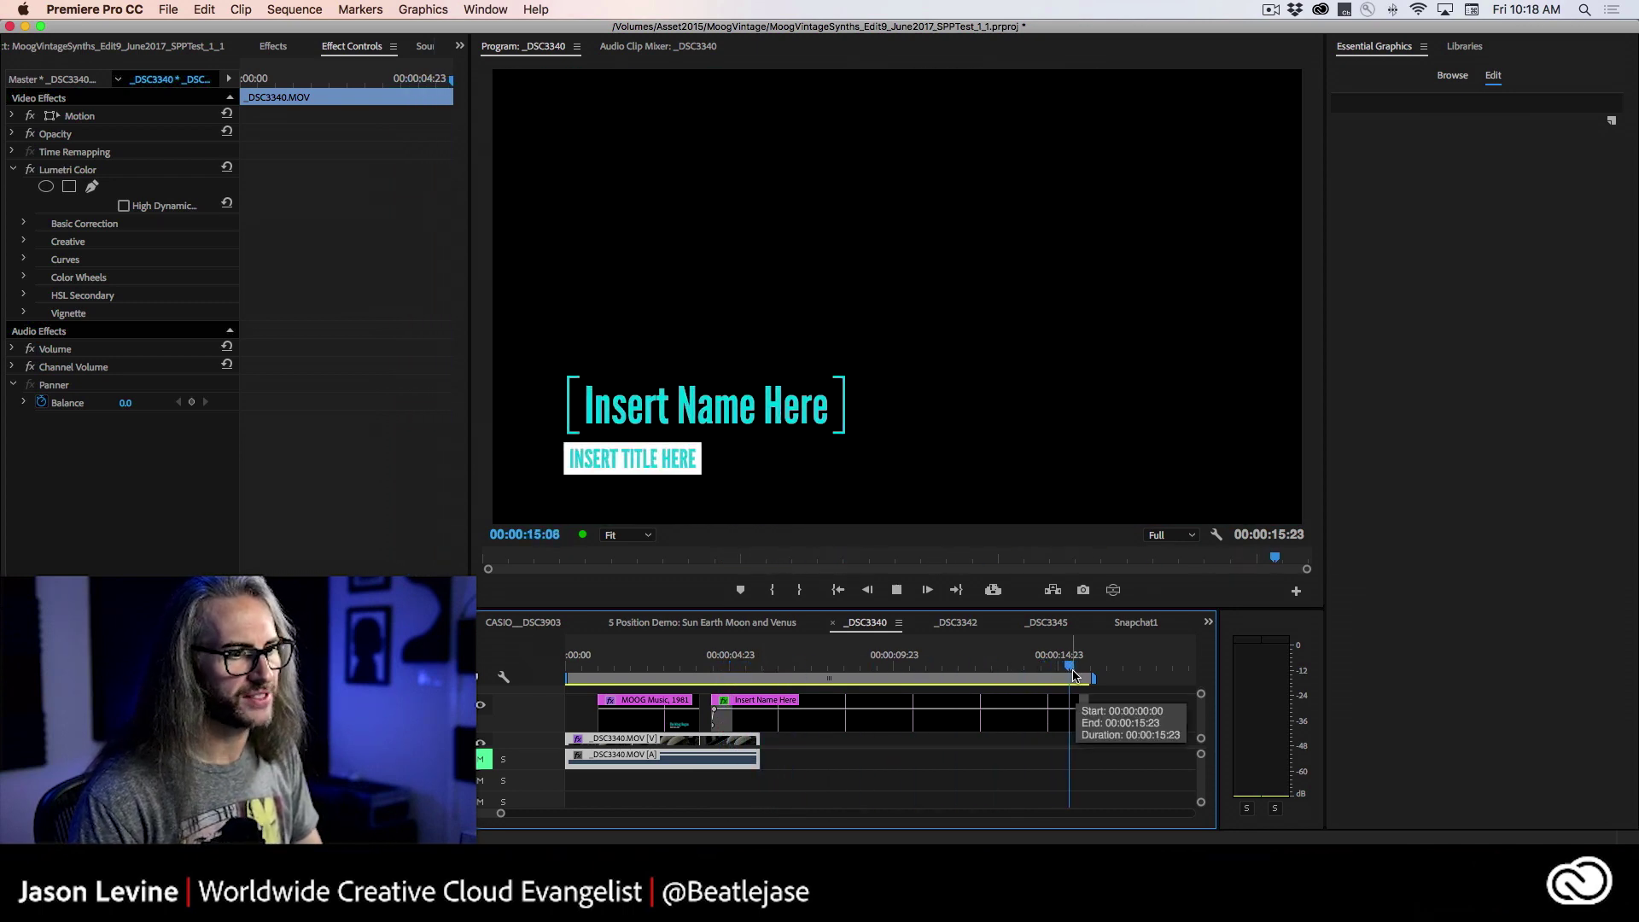
key("Home")
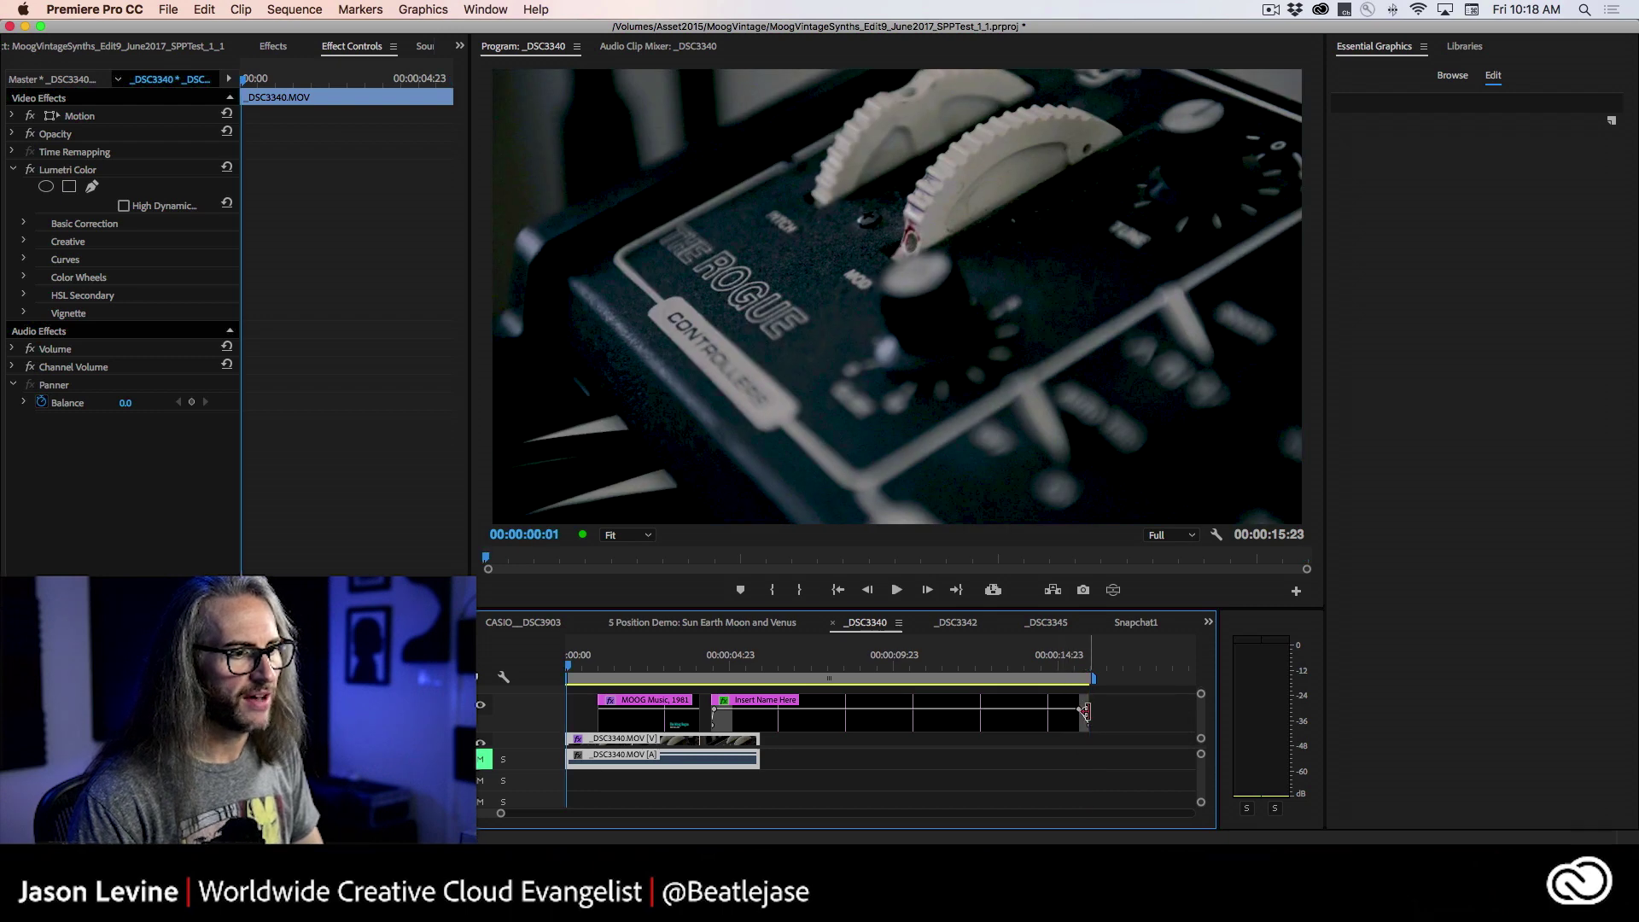
Step: Shorten the Insert Name Here graphic, fit both graphics within the 00:00:05:23 video clip with MOOG Music at the start, and play the result
left_click_drag(1084, 710, 783, 715)
left_click_drag(636, 722, 595, 712)
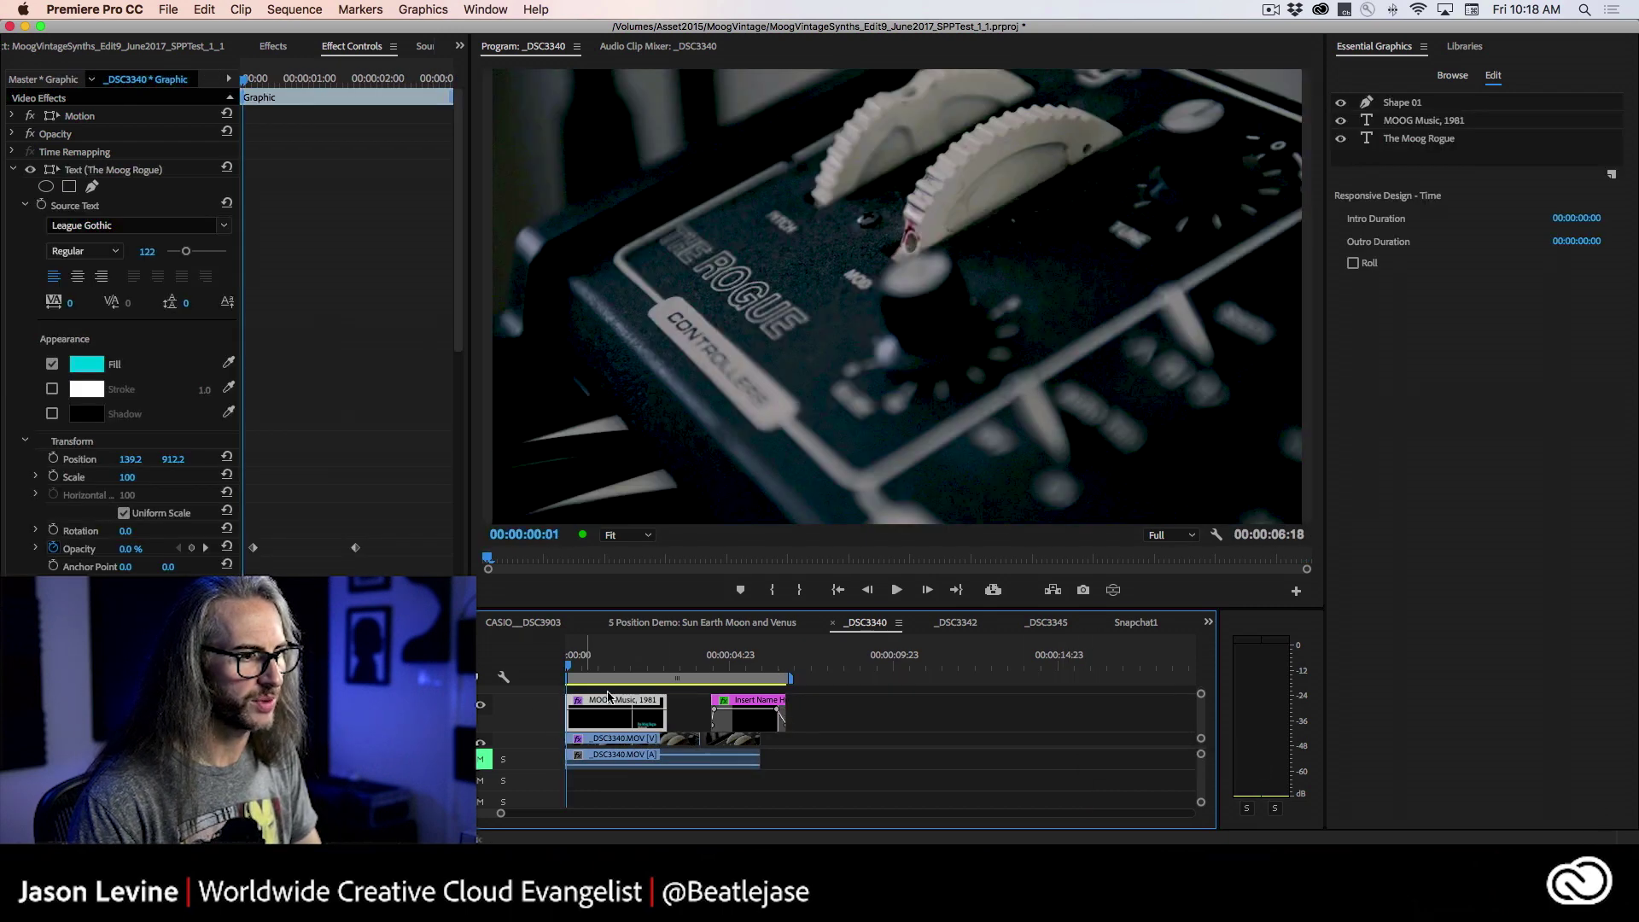
left_click_drag(762, 713, 735, 713)
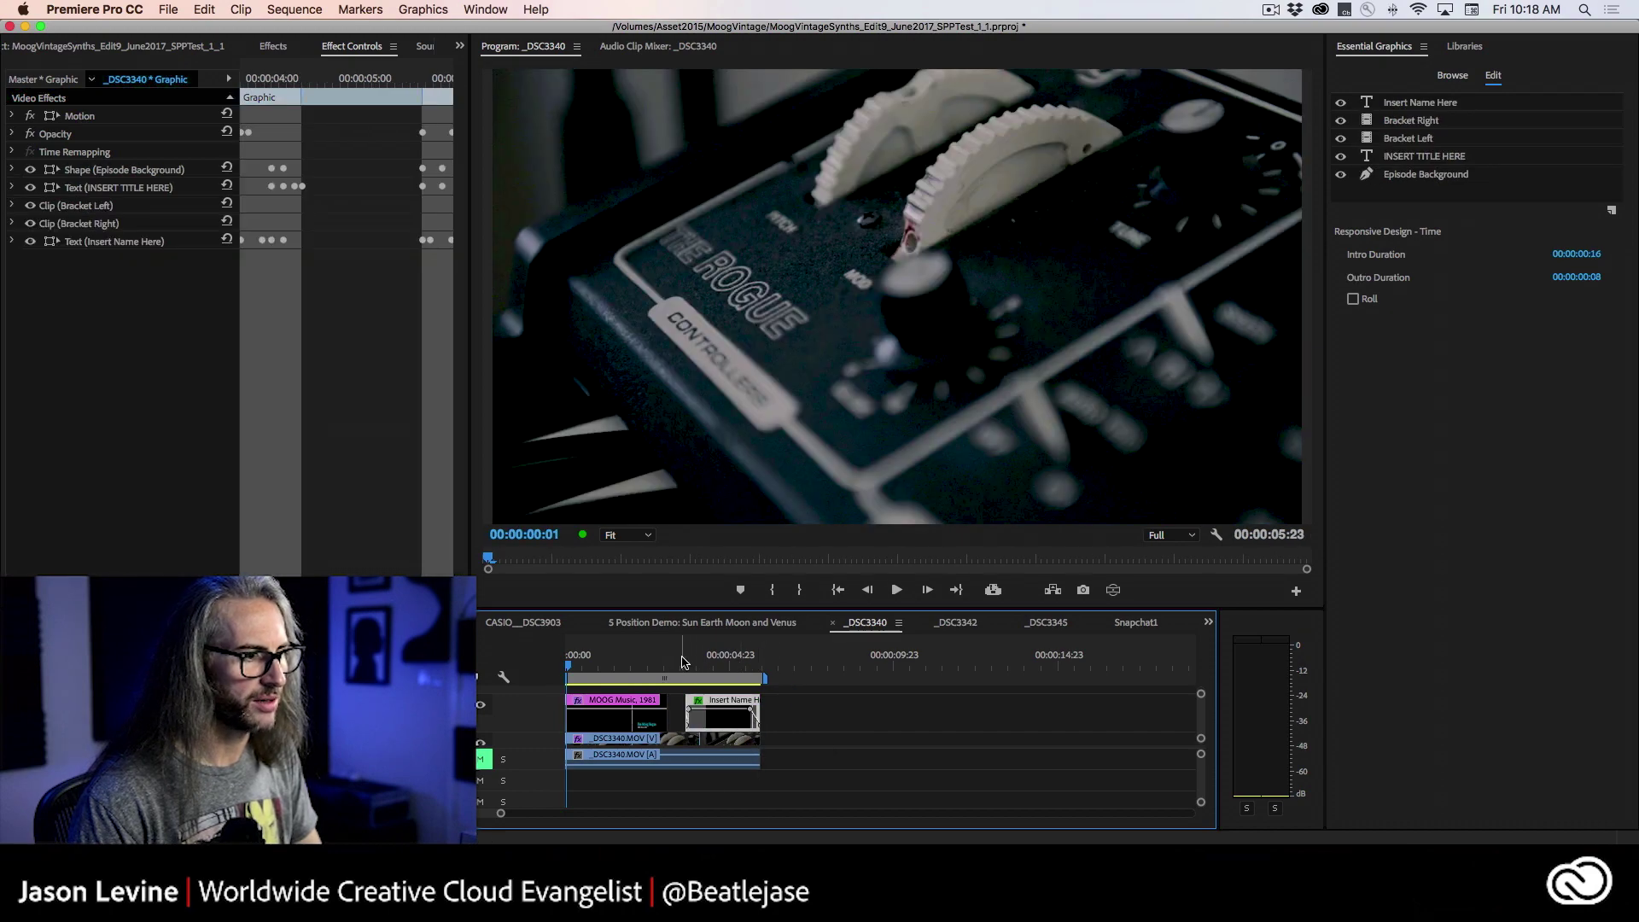
left_click(683, 664)
key("space")
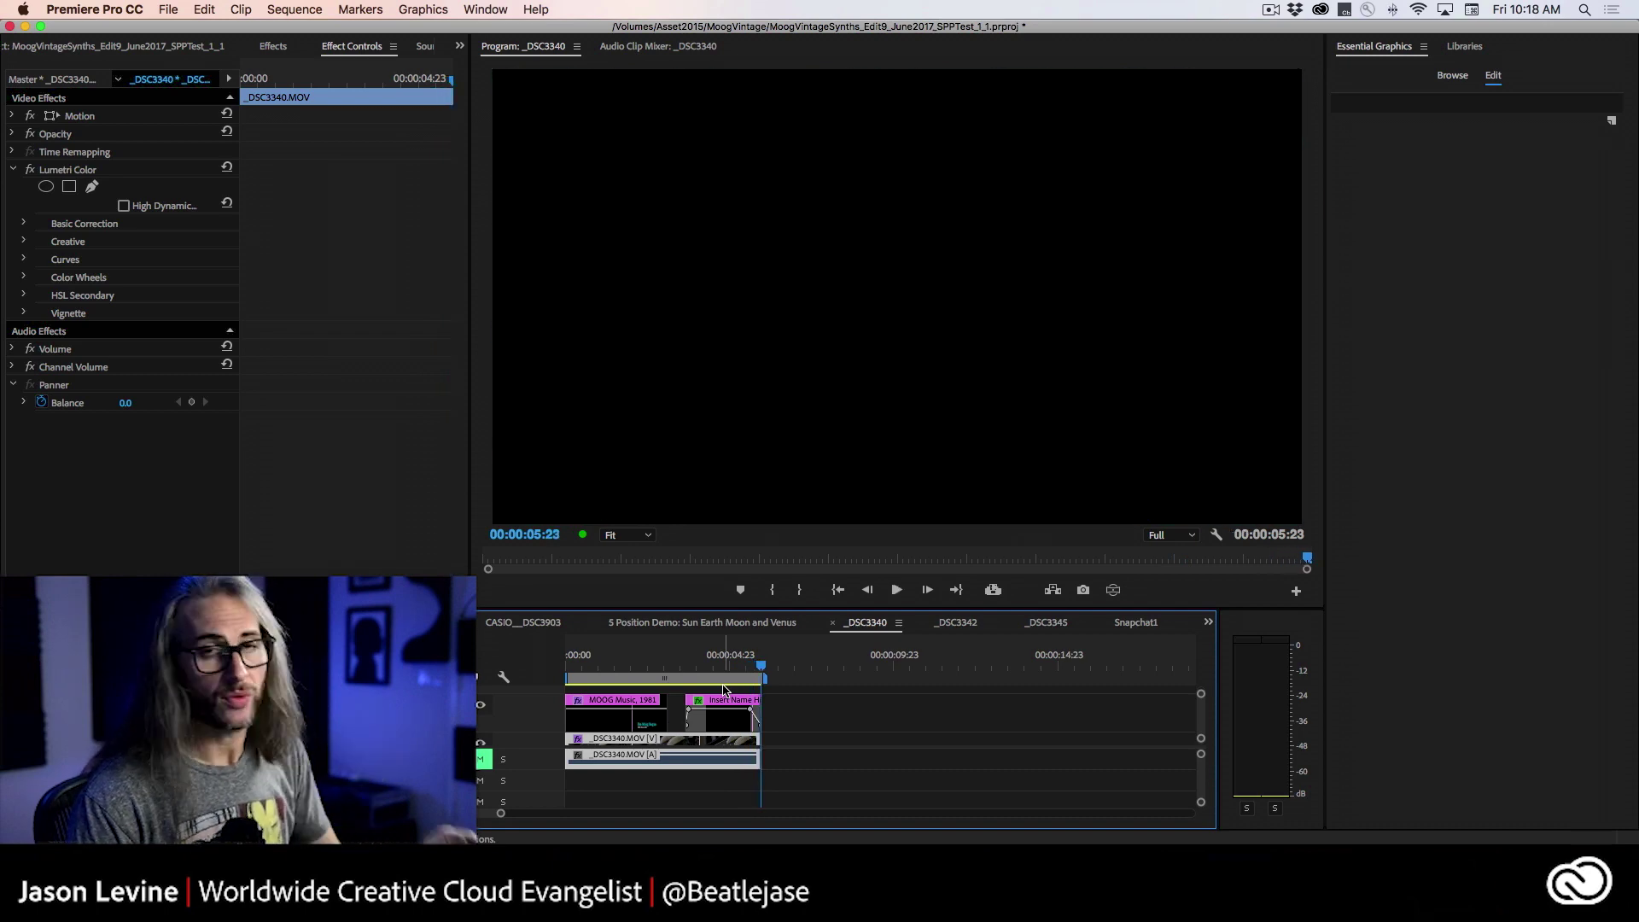
Step: Check the position pinning of the INSERT TITLE HERE and Episode Background layers and toggle the background's visibility off and on
left_click(726, 716)
left_click_drag(760, 668, 731, 665)
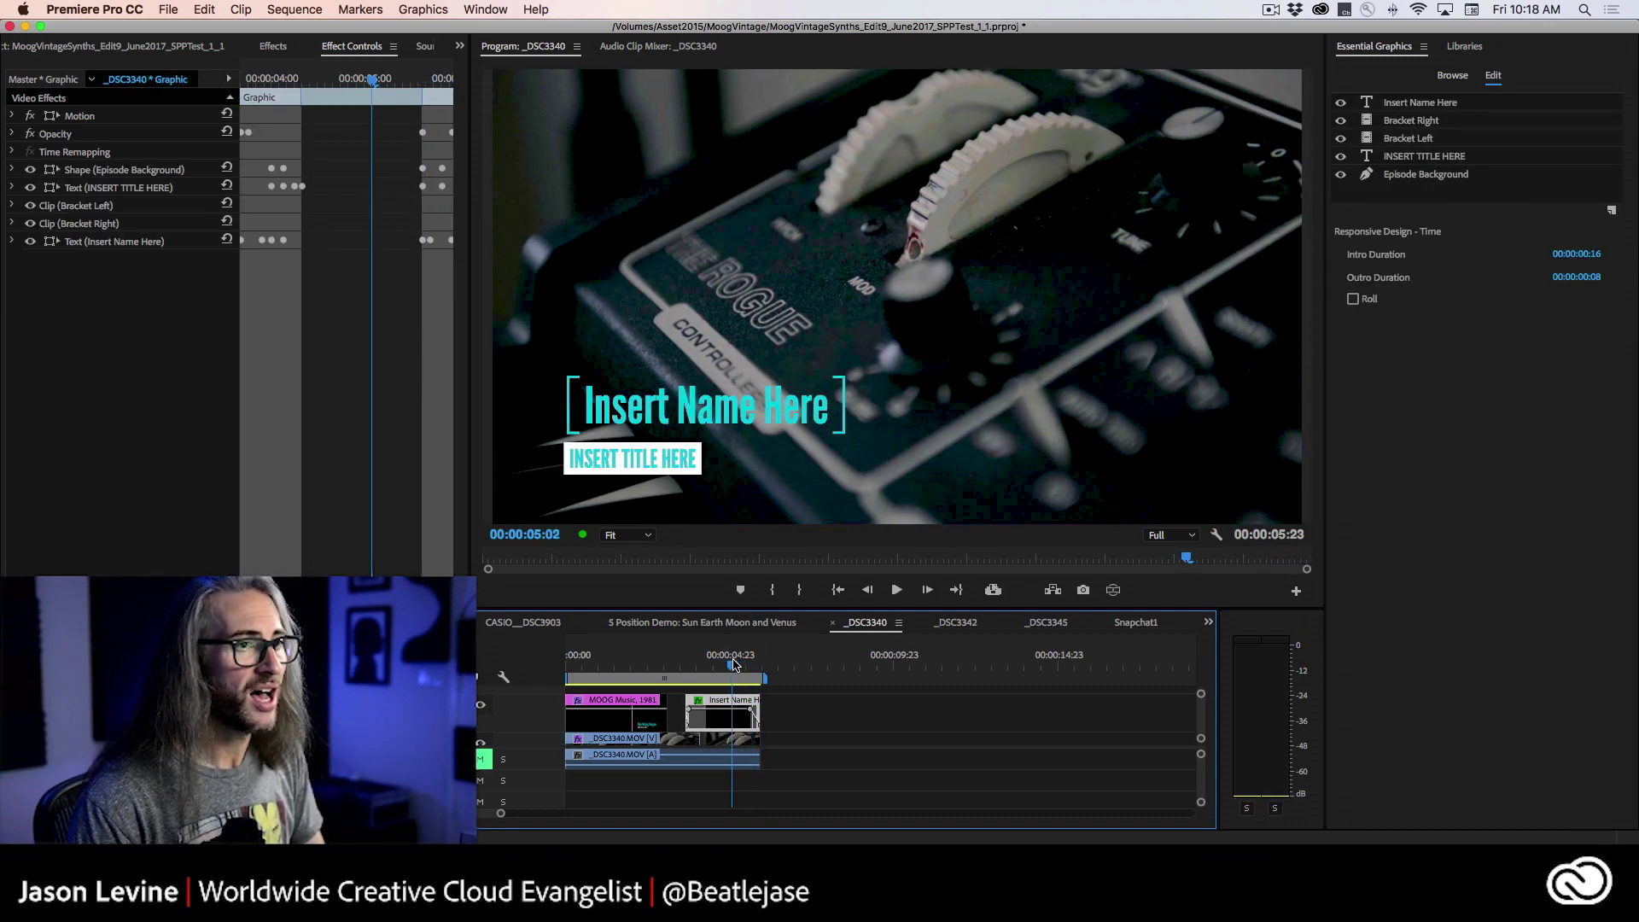
left_click(1425, 158)
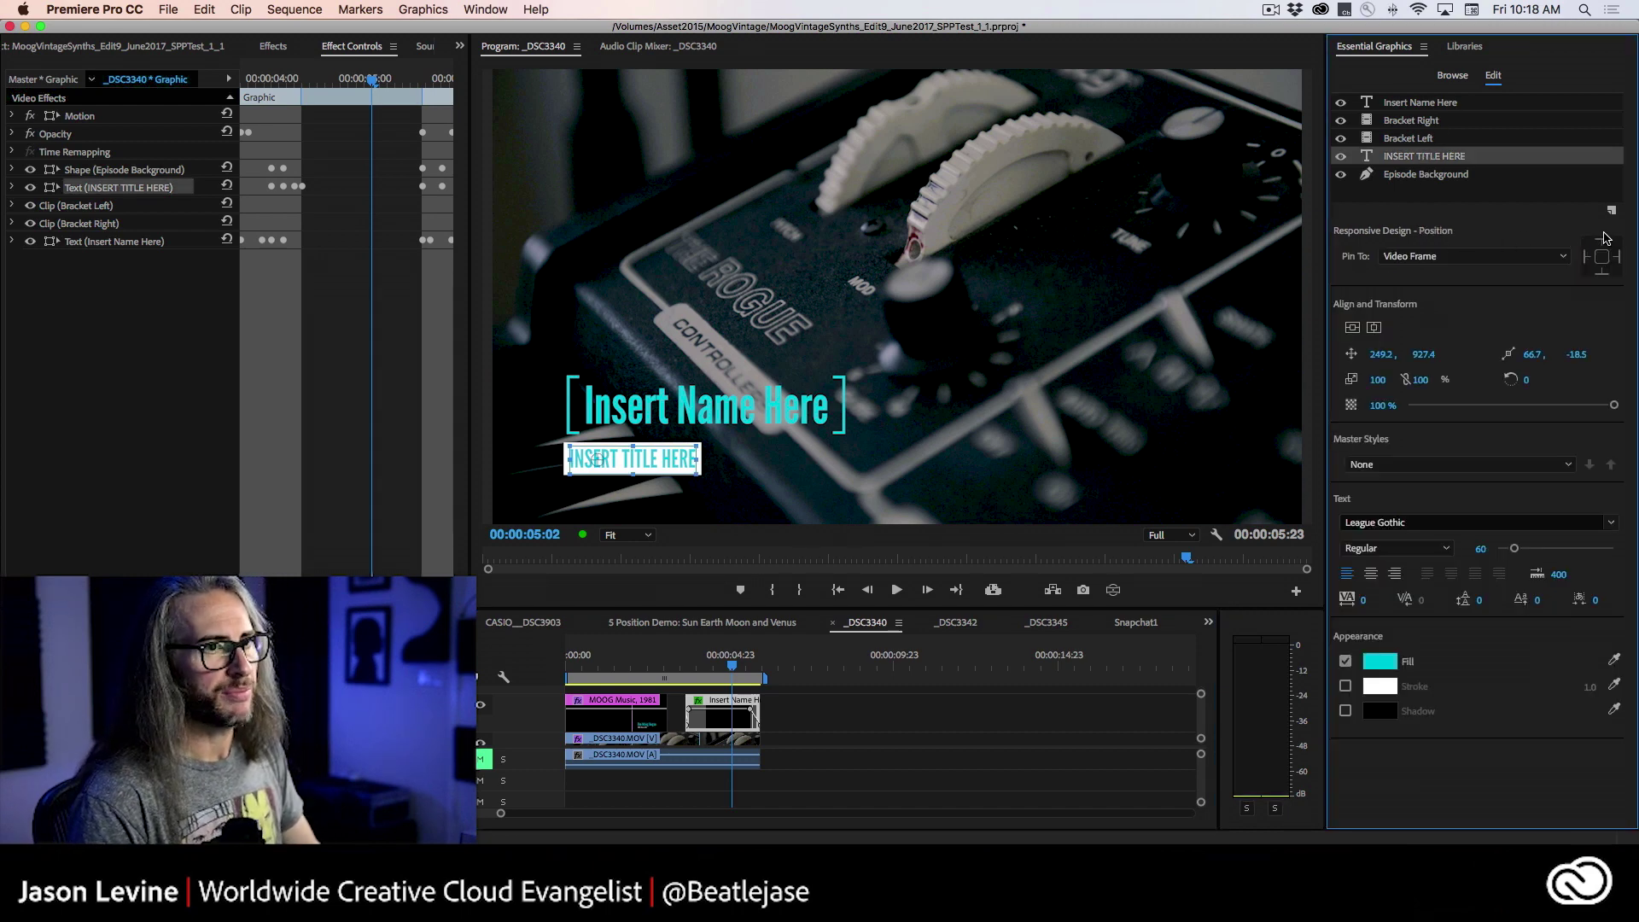
left_click(1455, 176)
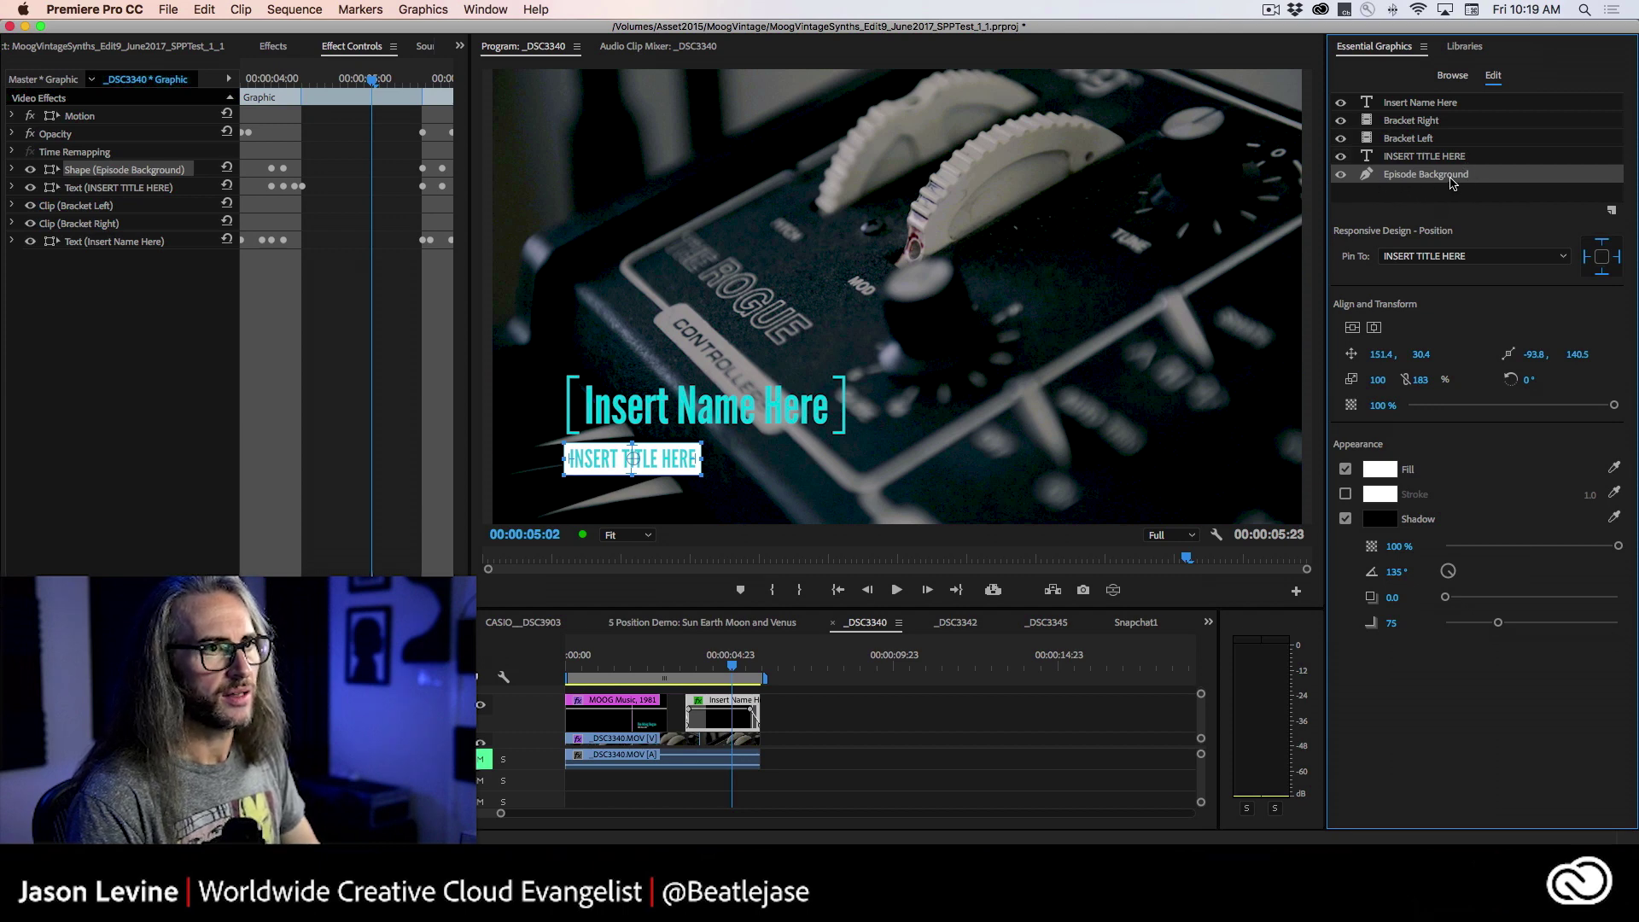
left_click(1340, 174)
left_click(1340, 174)
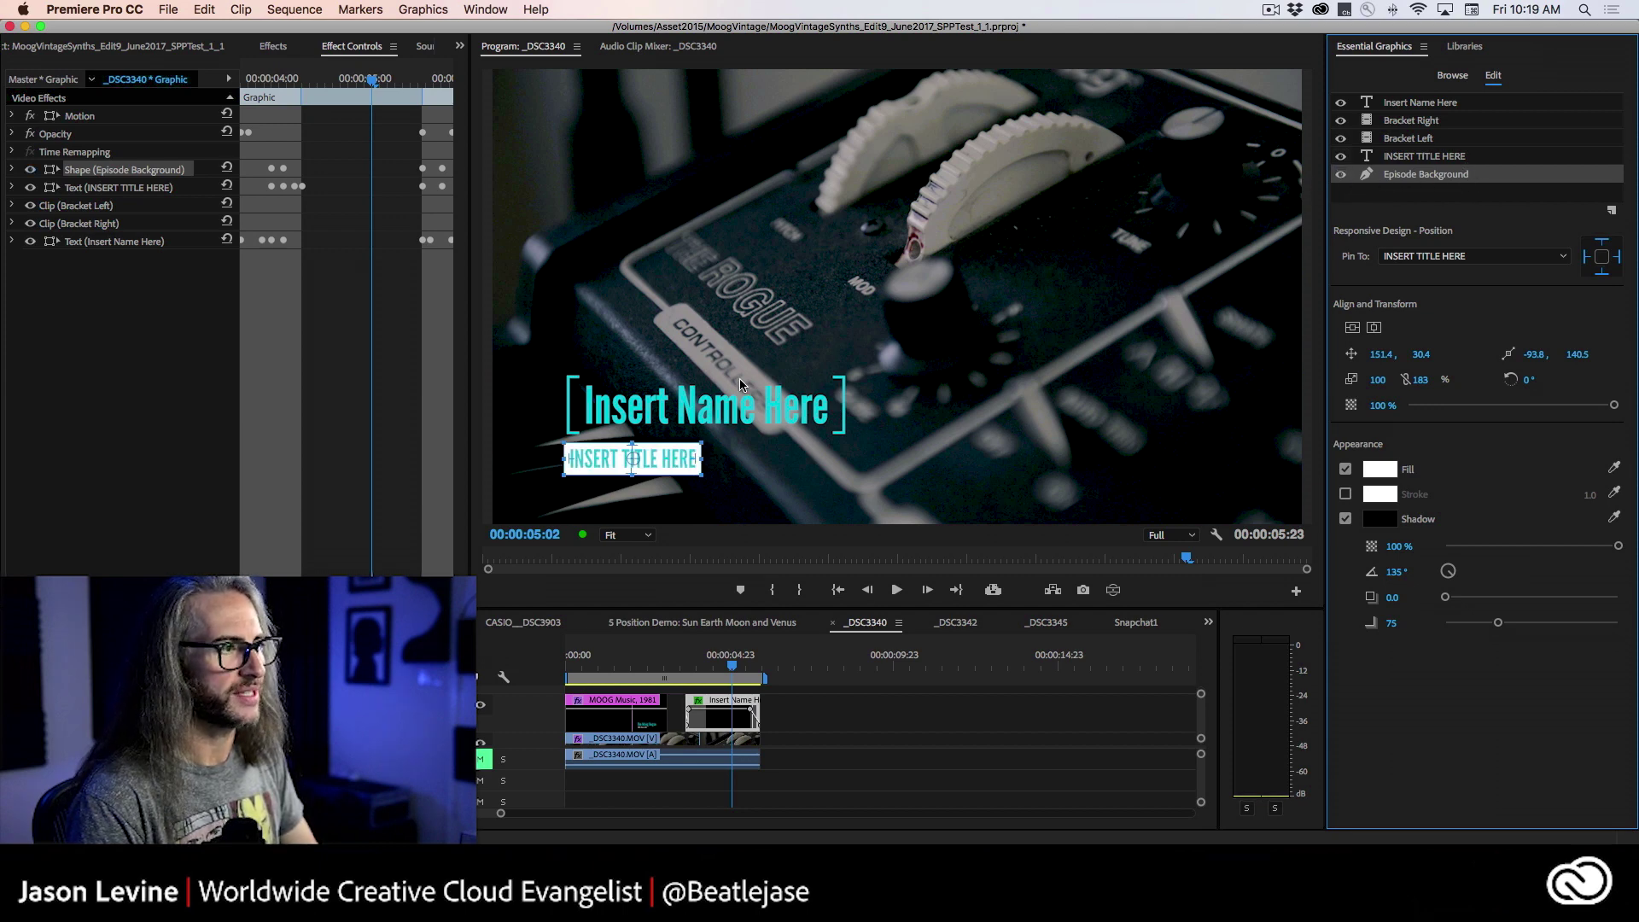
Step: Toggle the Episode Background layer's visibility, compare its pinning with the INSERT TITLE HERE layer's, and save the project
left_click(1341, 175)
left_click(1341, 175)
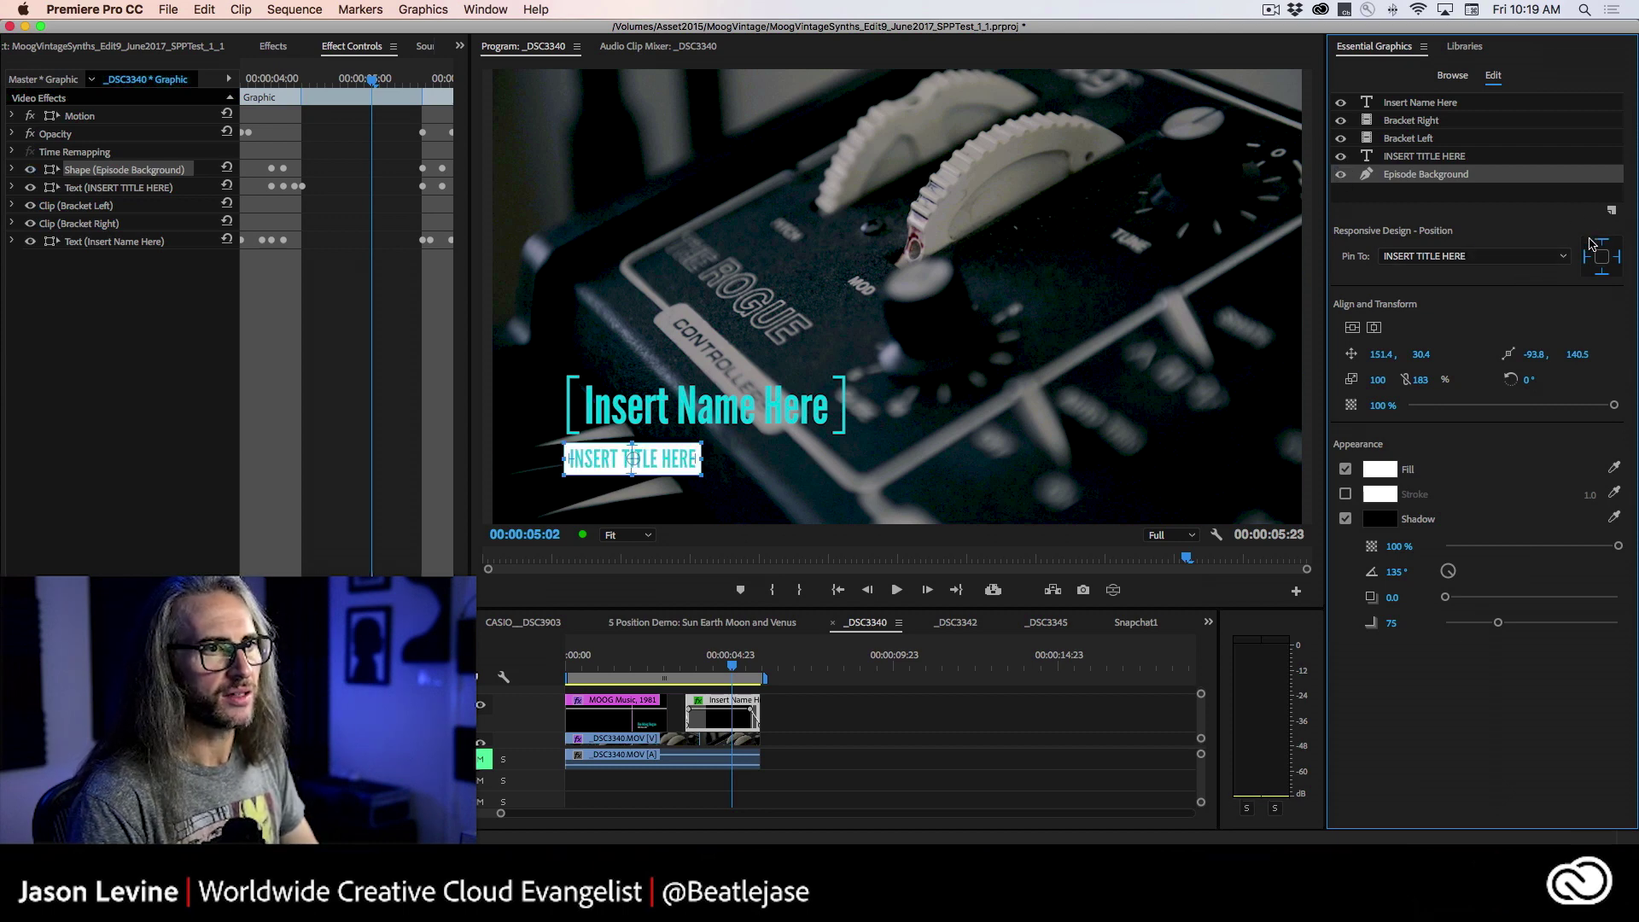
left_click(1437, 160)
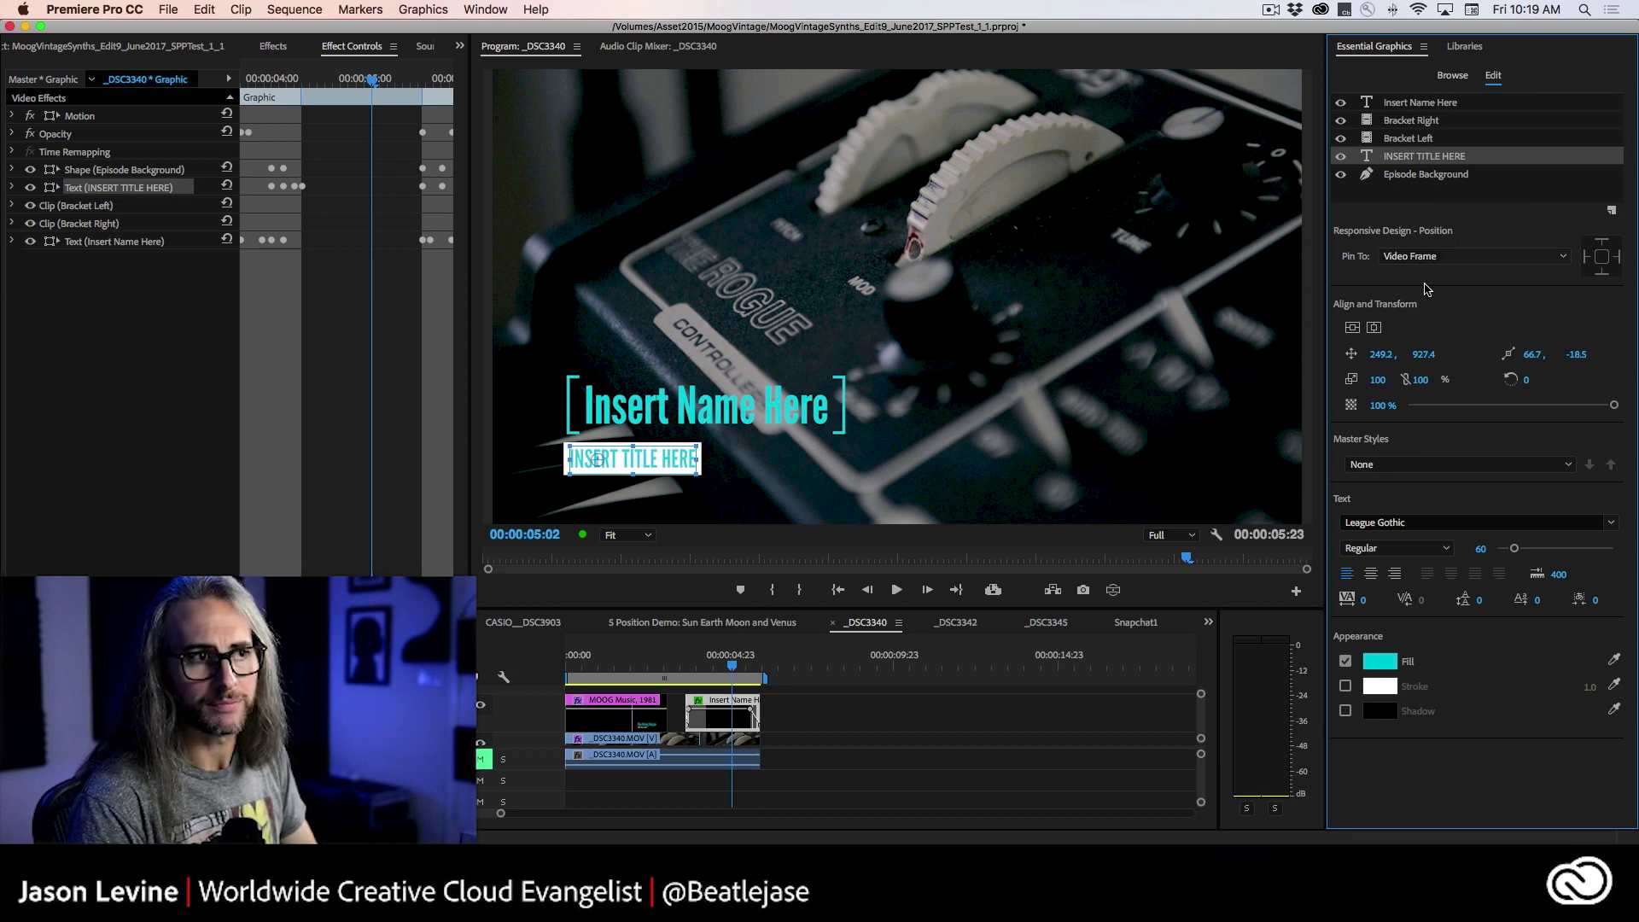
left_click(1440, 176)
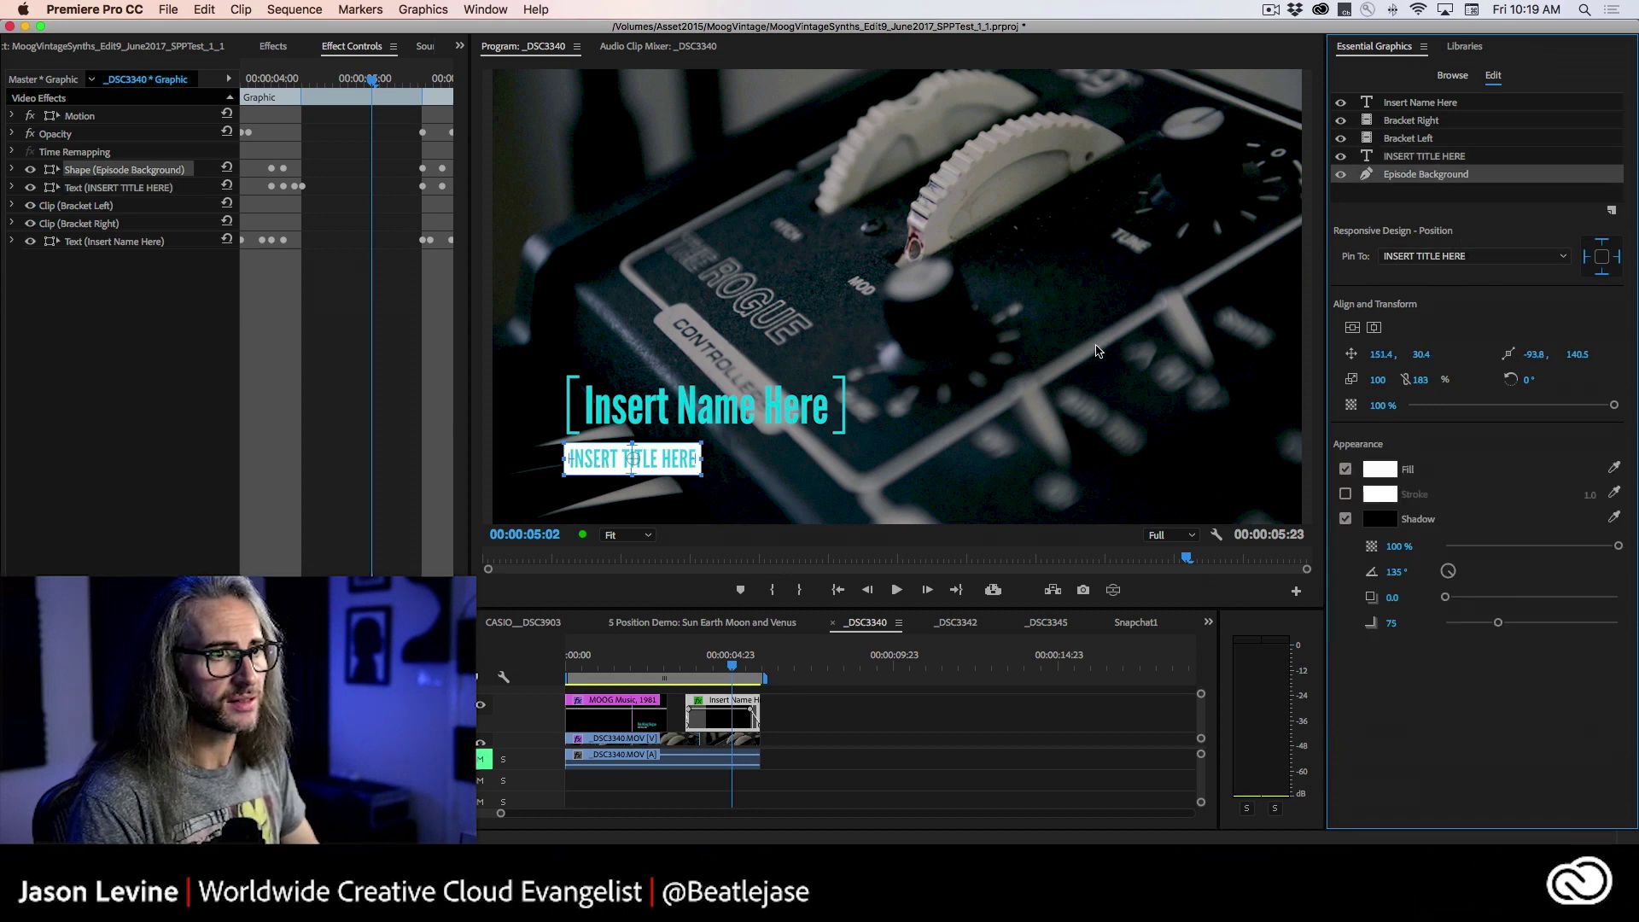
left_click(1410, 160)
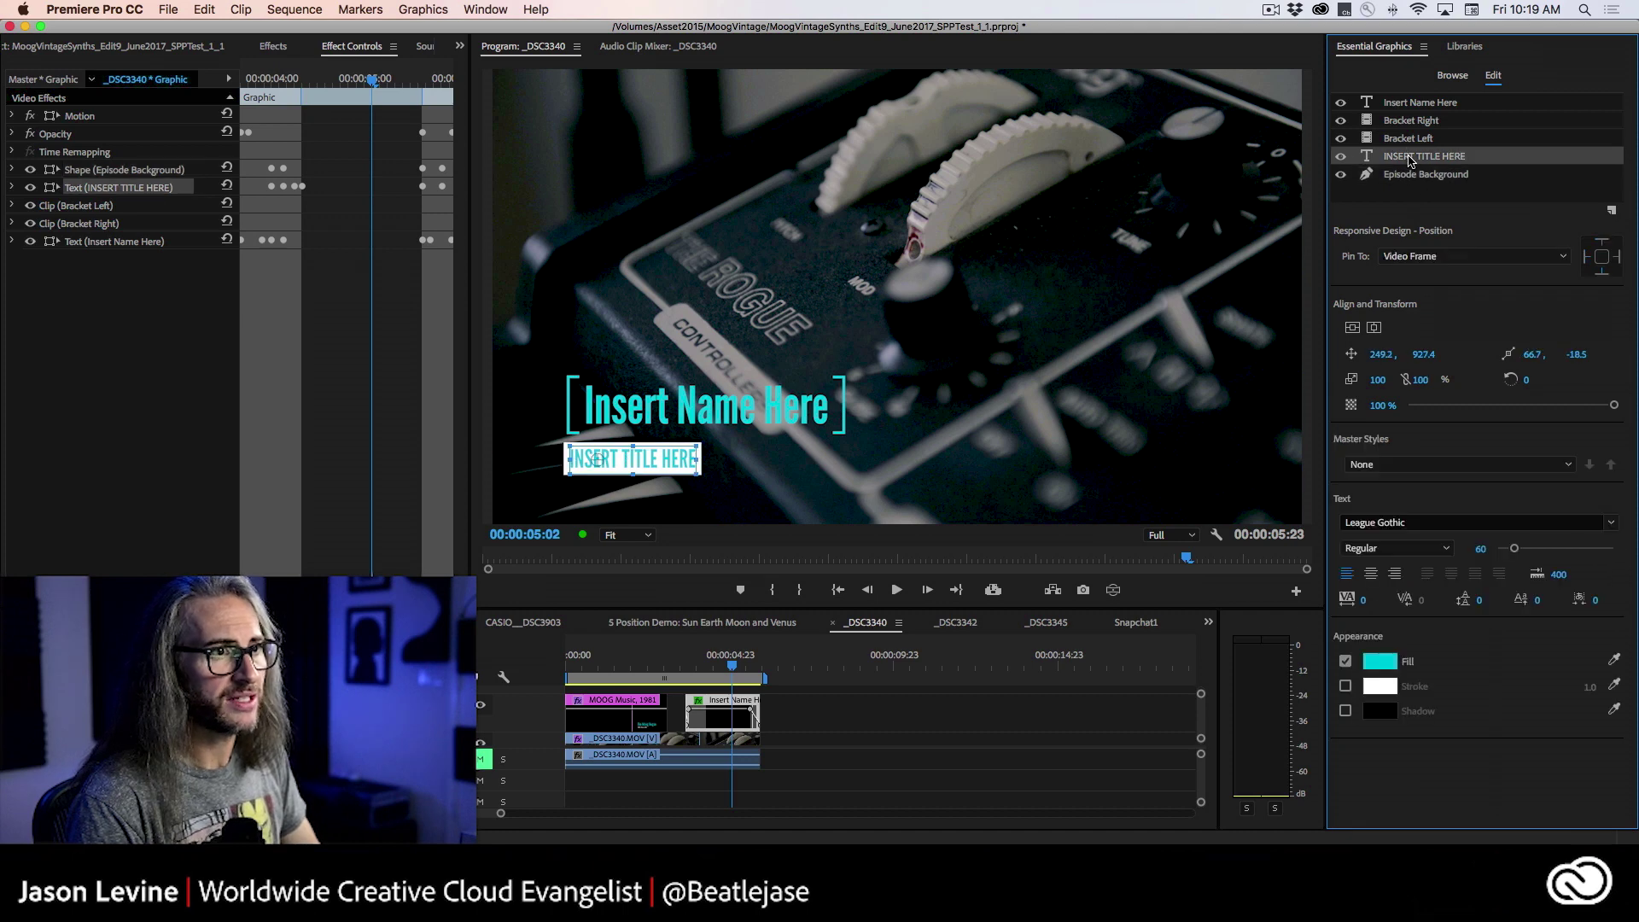
key("cmd+s")
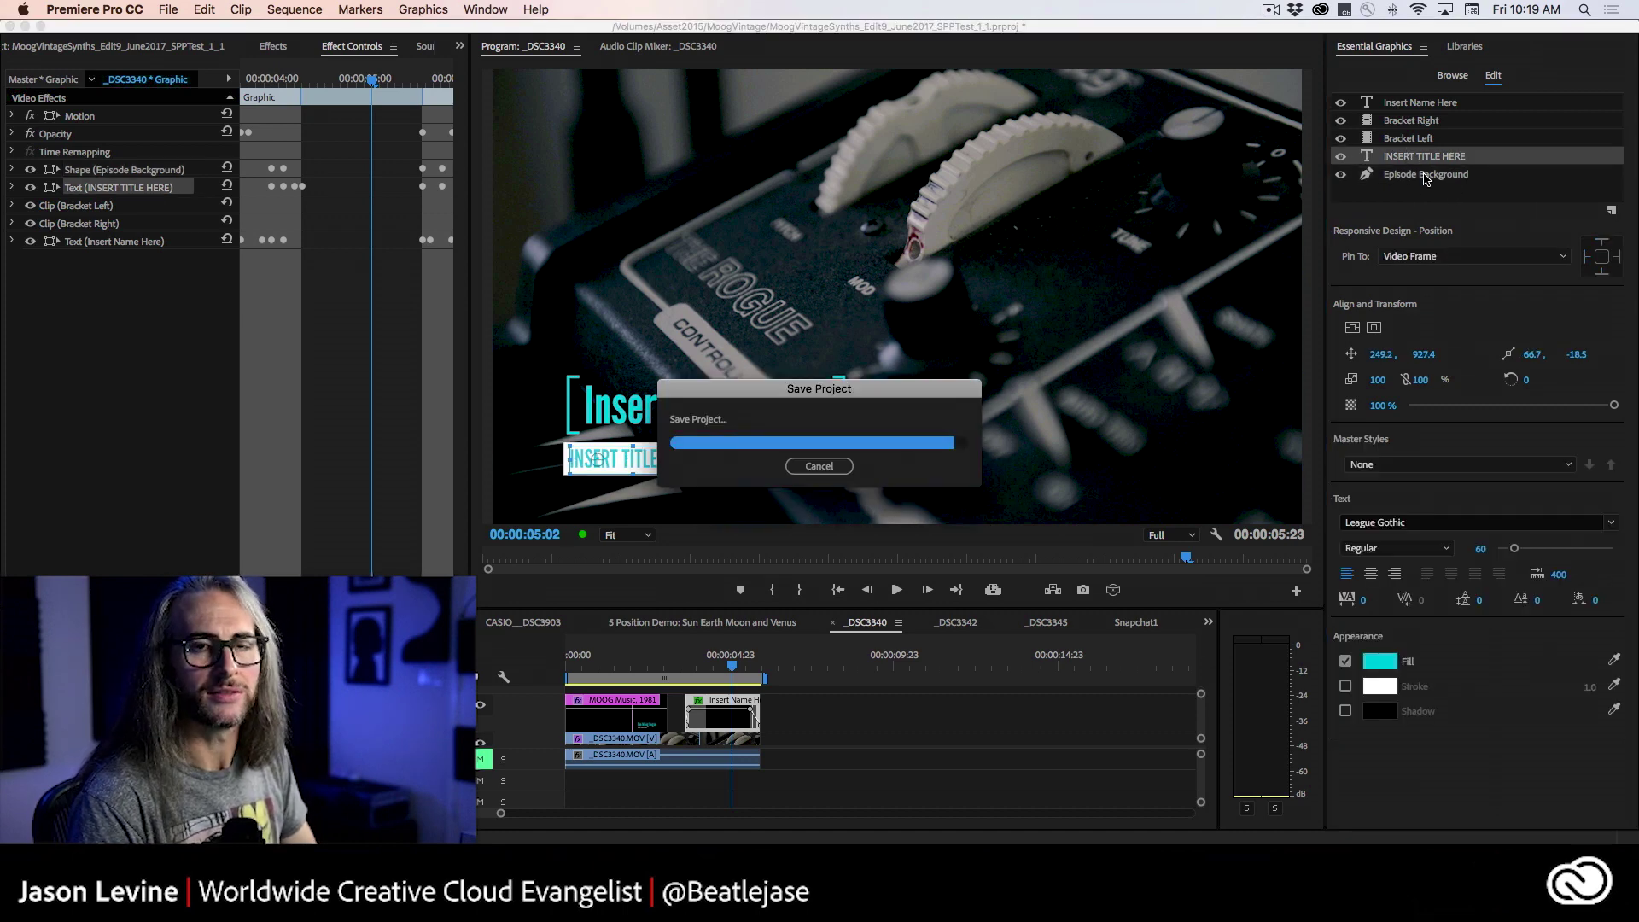
Step: Check the position pinning of the Bracket Left, Insert Name Here and Bracket Right layers
left_click(1410, 142)
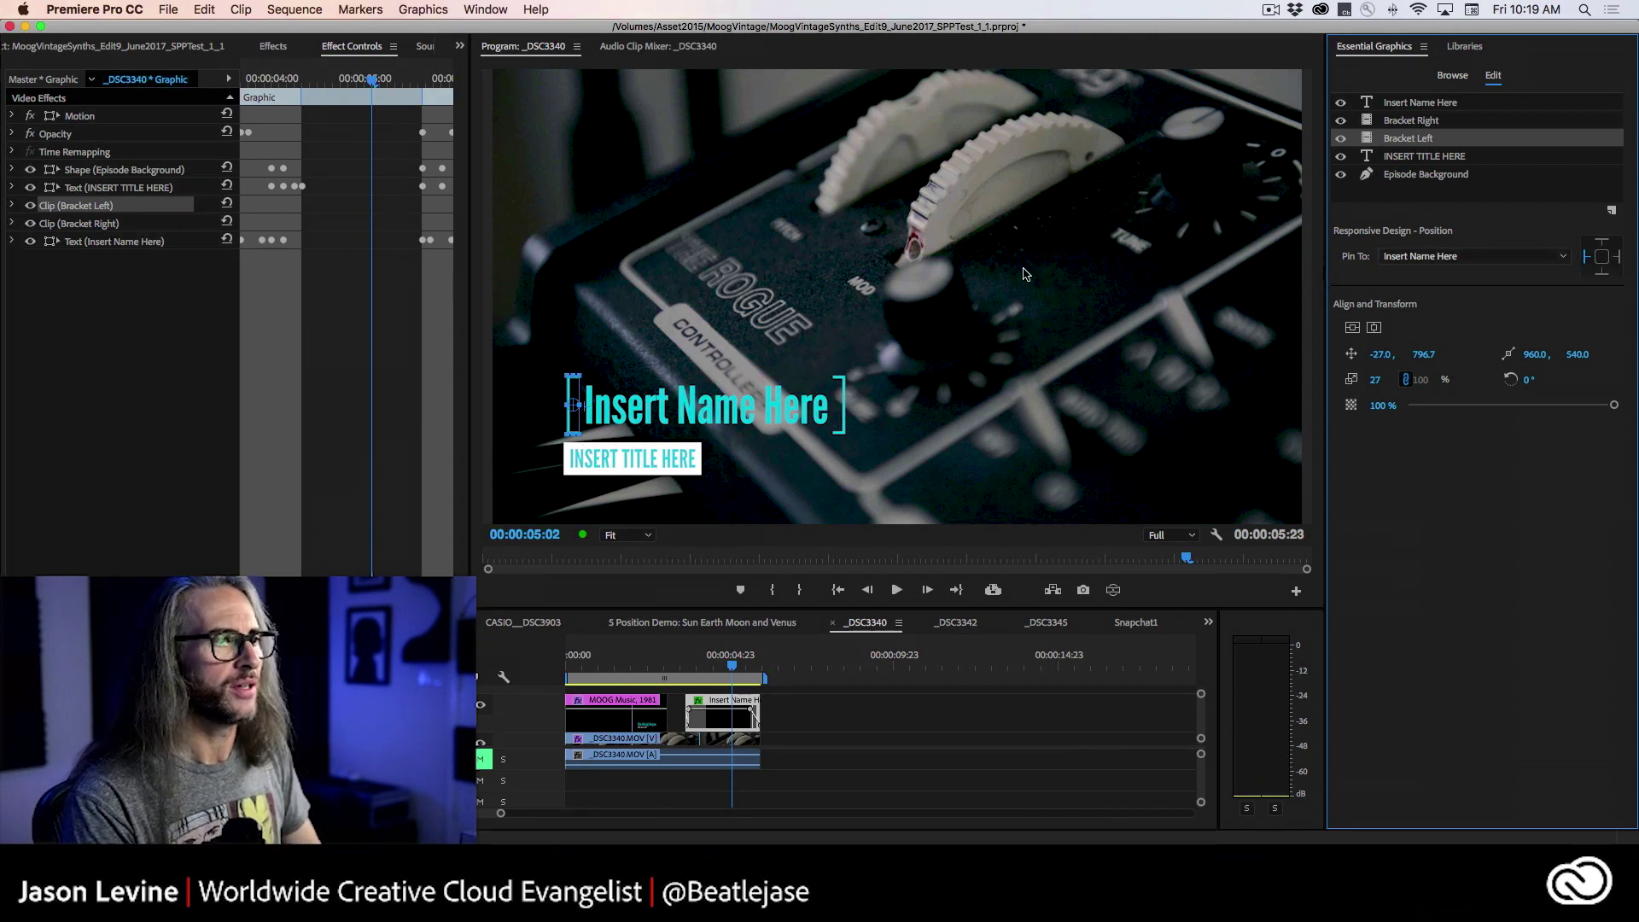
left_click(1421, 104)
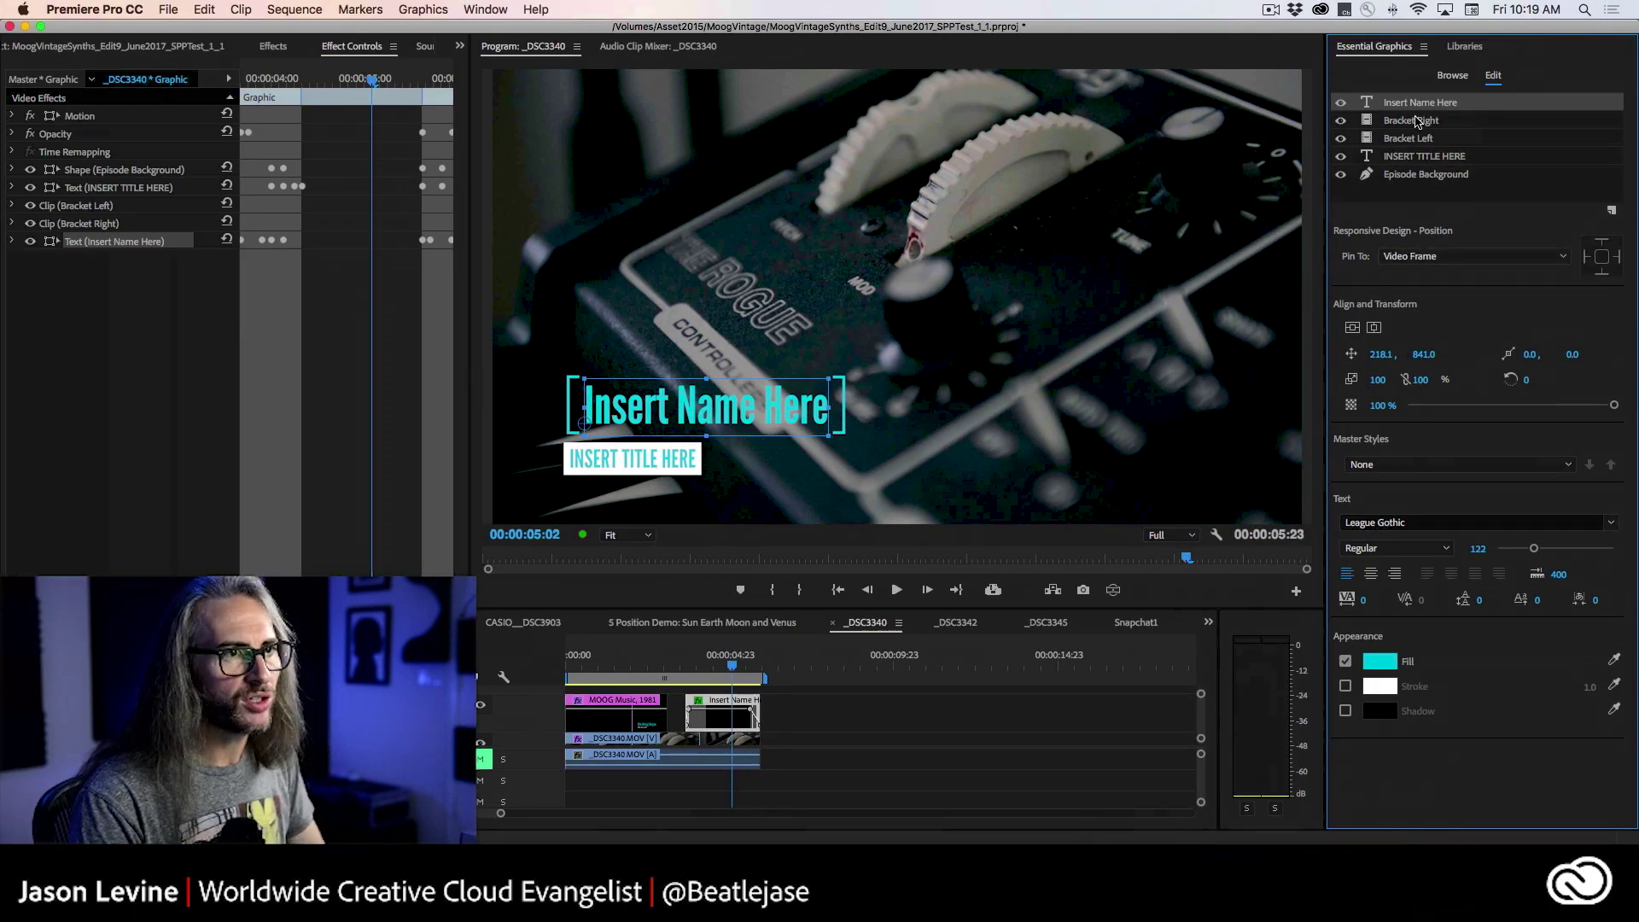
left_click(1416, 121)
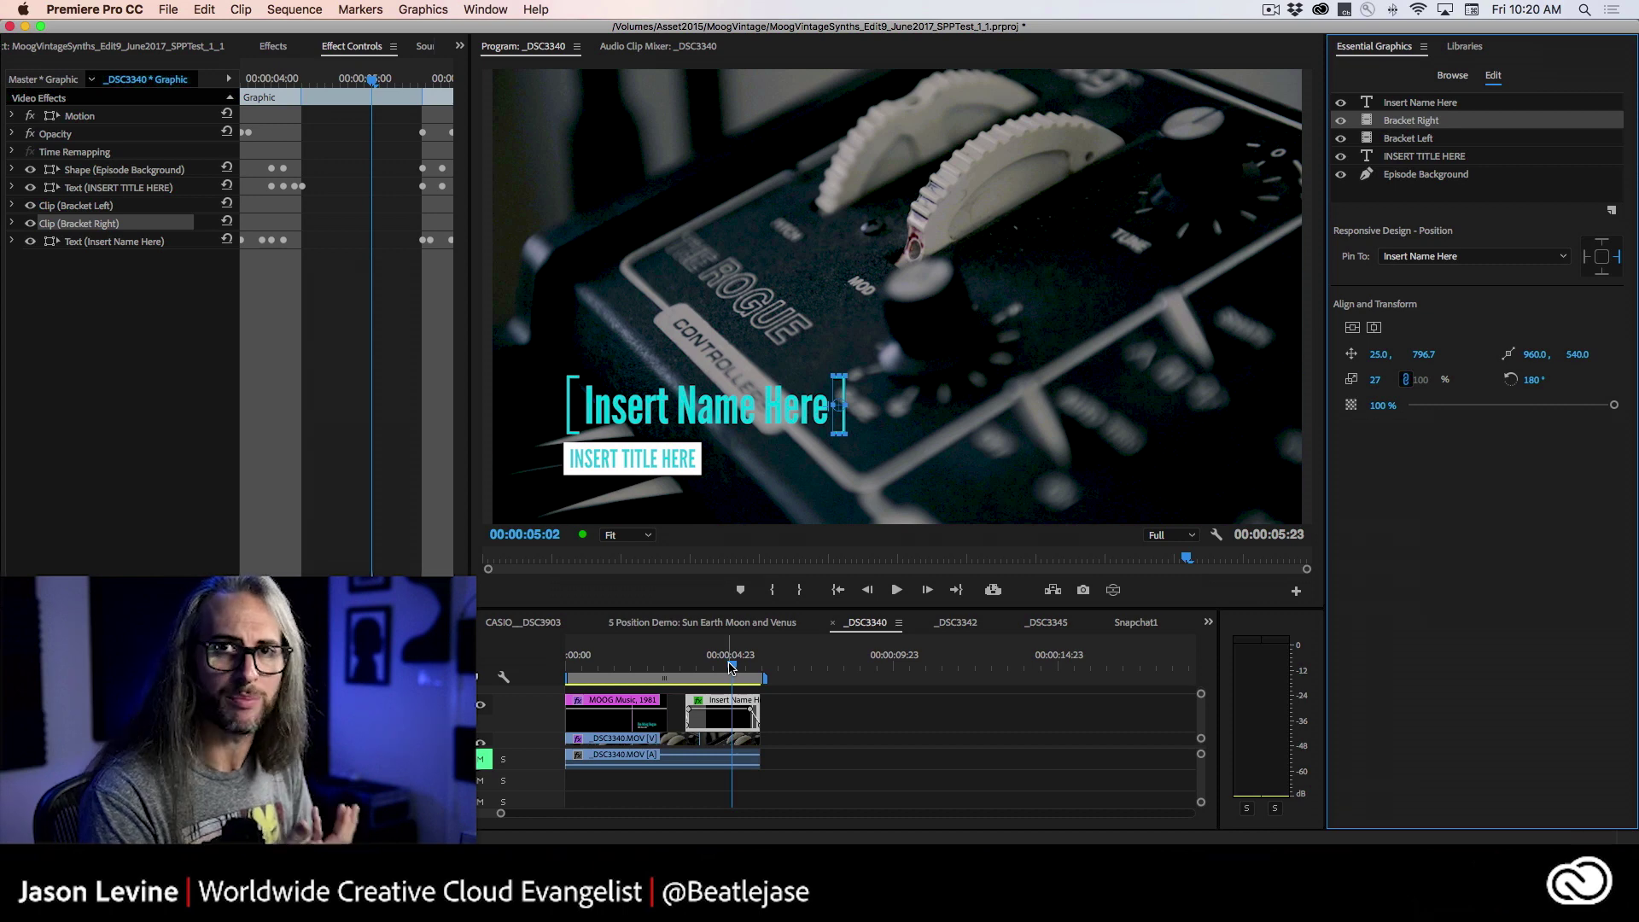
Step: Open the library's motion graphics templates and move the Insert Name Here graphic past the video clip to end at about 00:00:13:06
left_click(1442, 79)
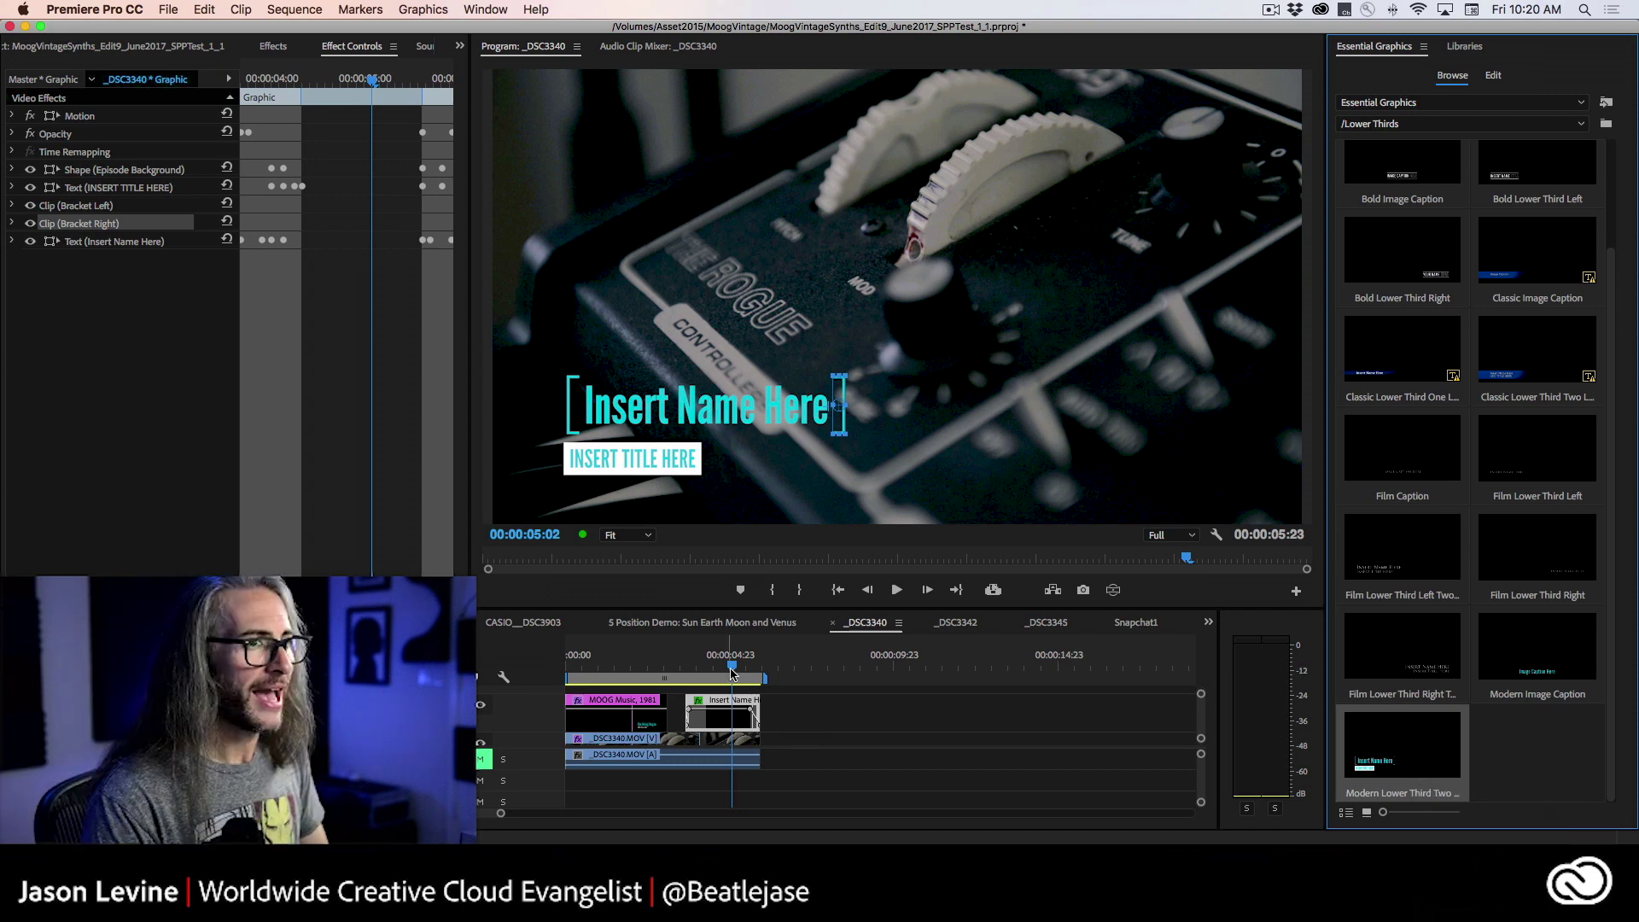
left_click(1465, 46)
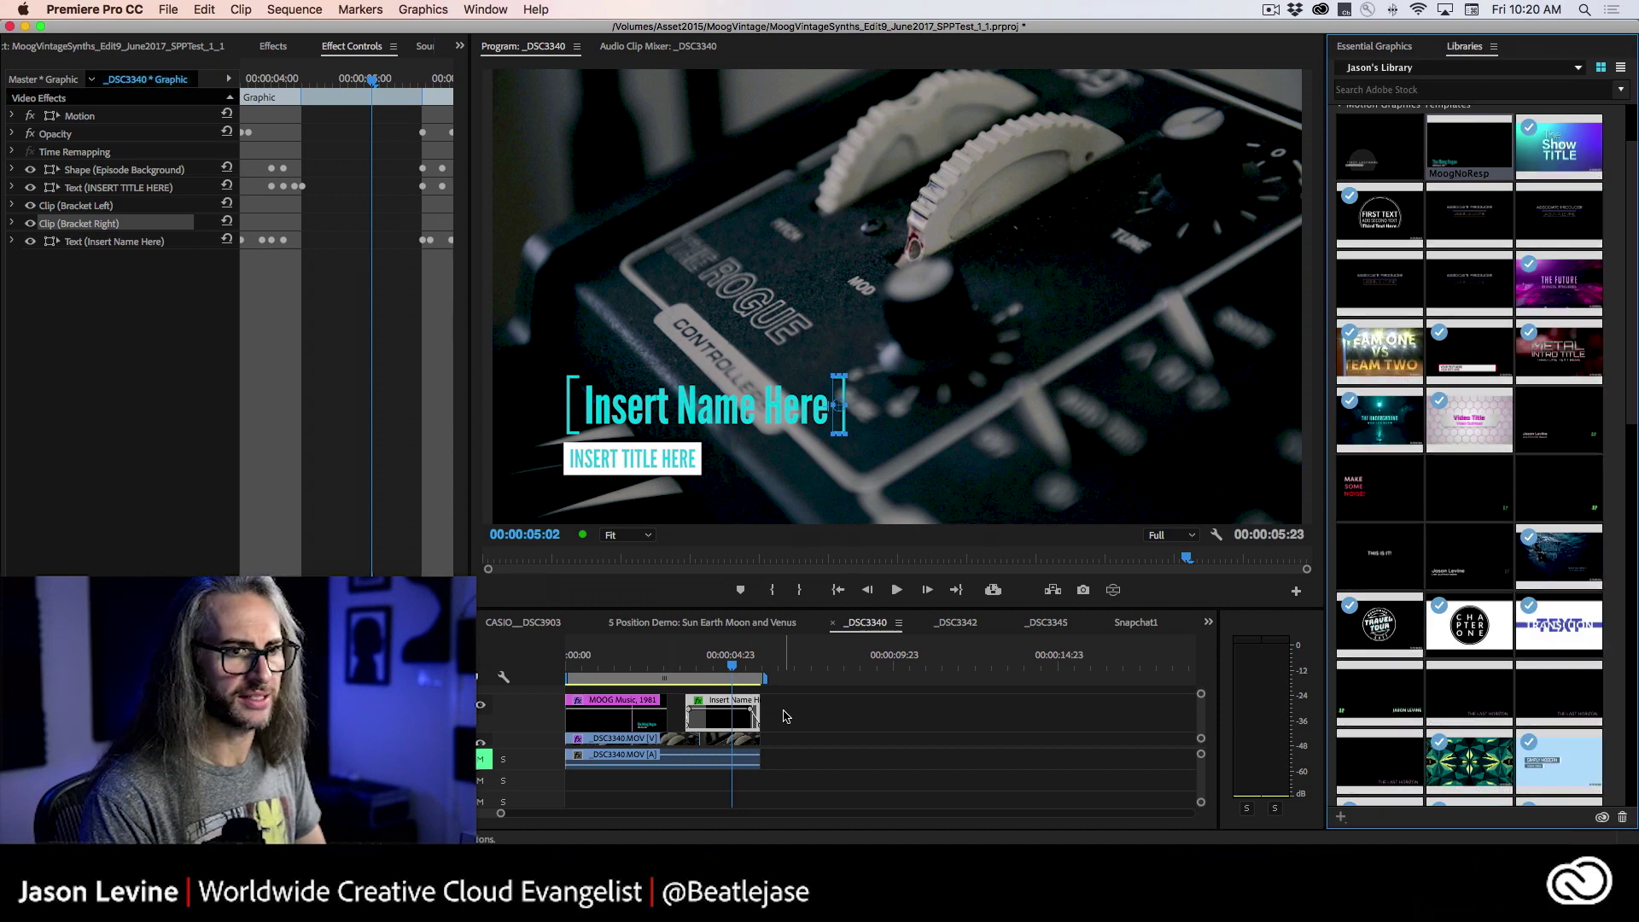
scroll(1515, 523, "down", 5)
left_click_drag(1515, 523, 999, 711)
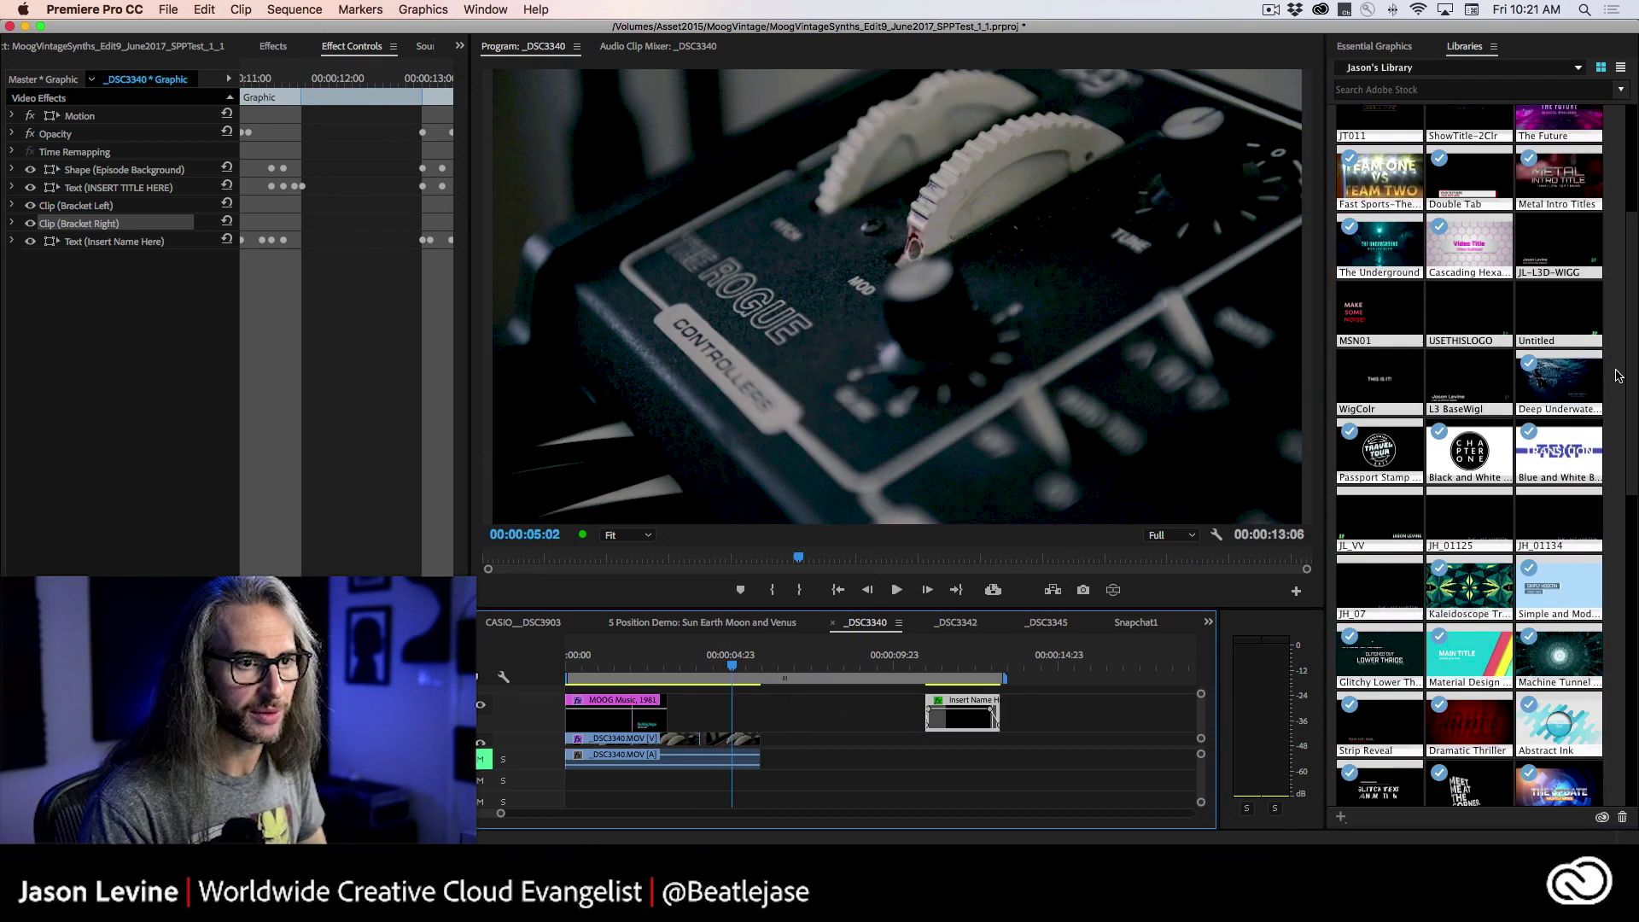
Step: Add the JH_07 library template to the timeline above the video clip and play the sequence
scroll(1342, 191, "down", 5)
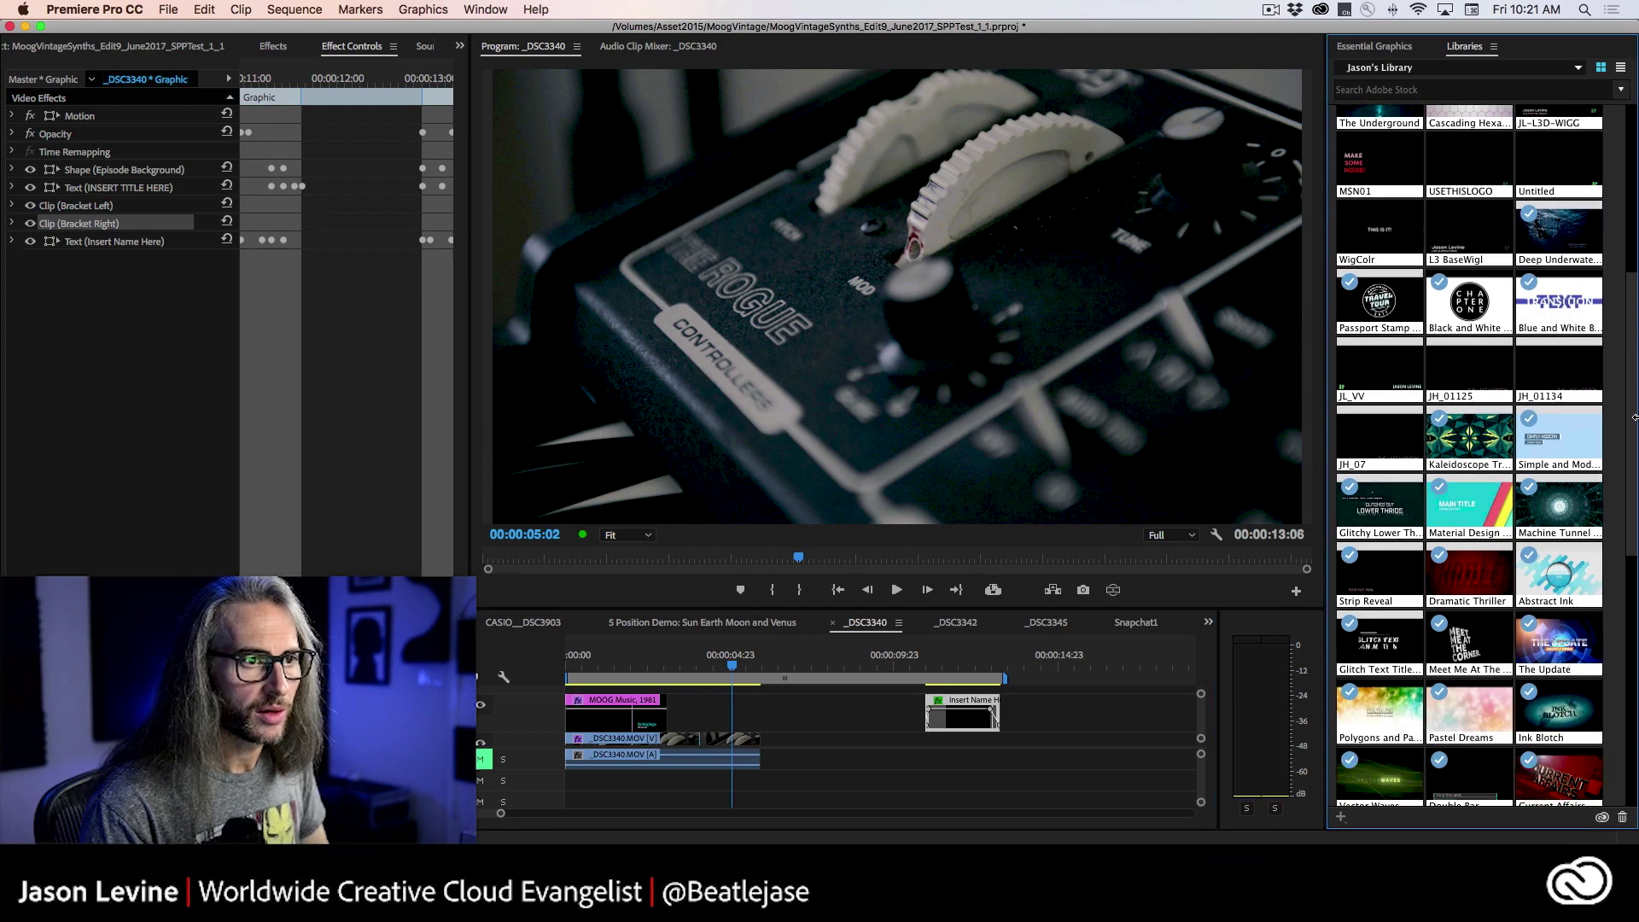
left_click_drag(1376, 408, 693, 717)
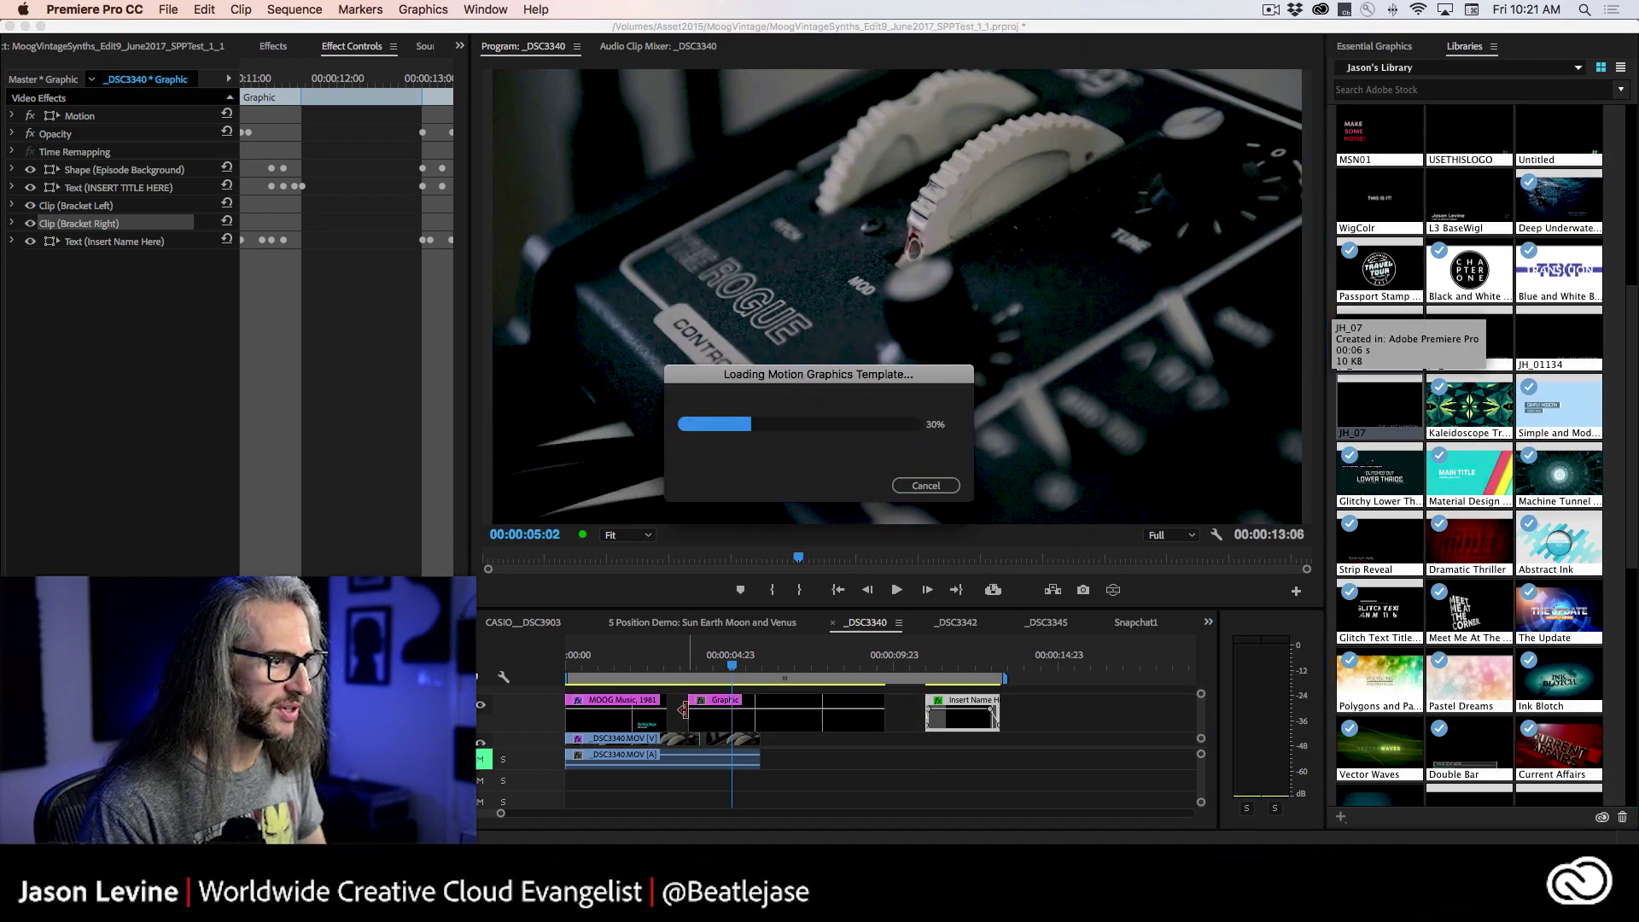
left_click(726, 739)
key("space")
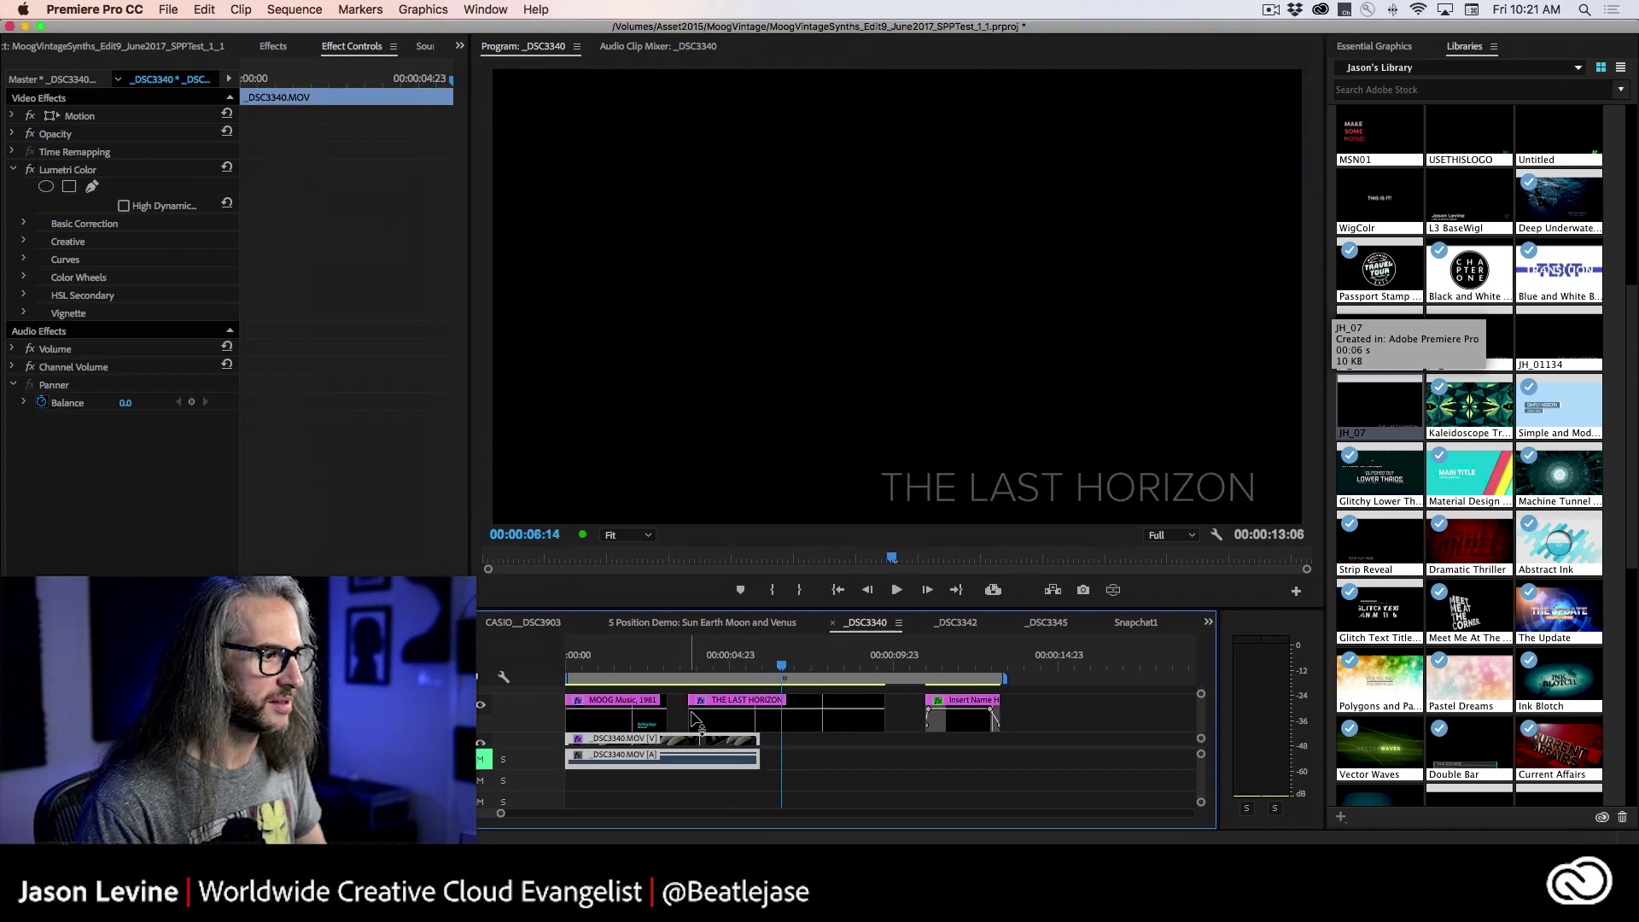
Step: Move the MOOG Music graphic after the Insert Name Here graphic and align THE LAST HORIZON graphic with the video clip's end
left_click_drag(697, 717, 741, 721)
left_click(623, 717)
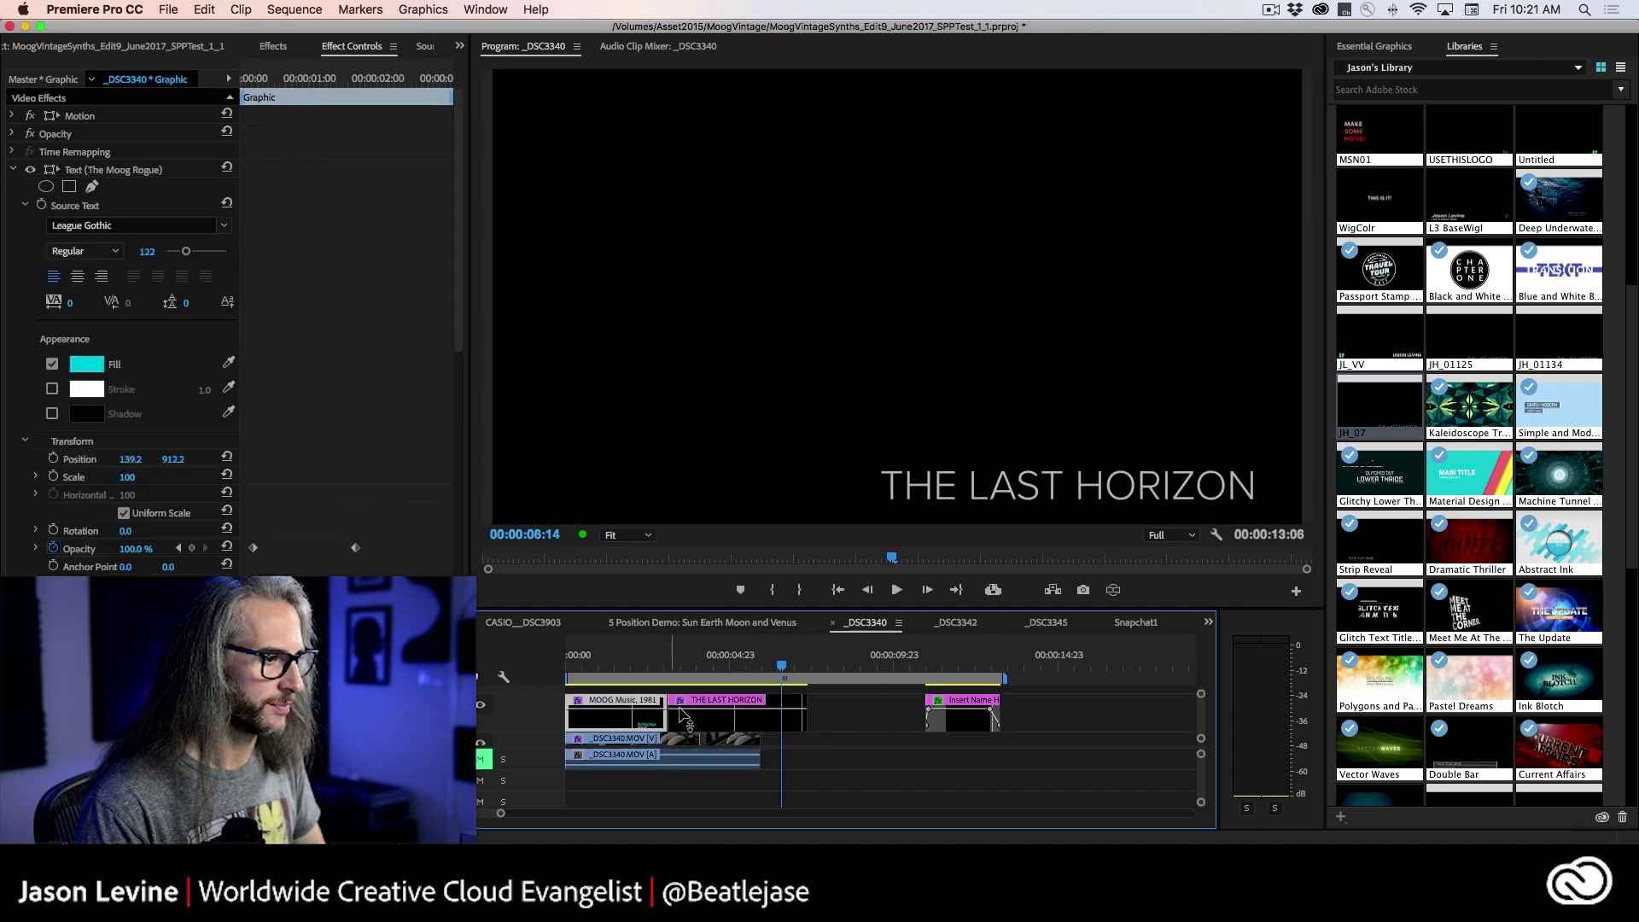
left_click_drag(607, 719, 1081, 722)
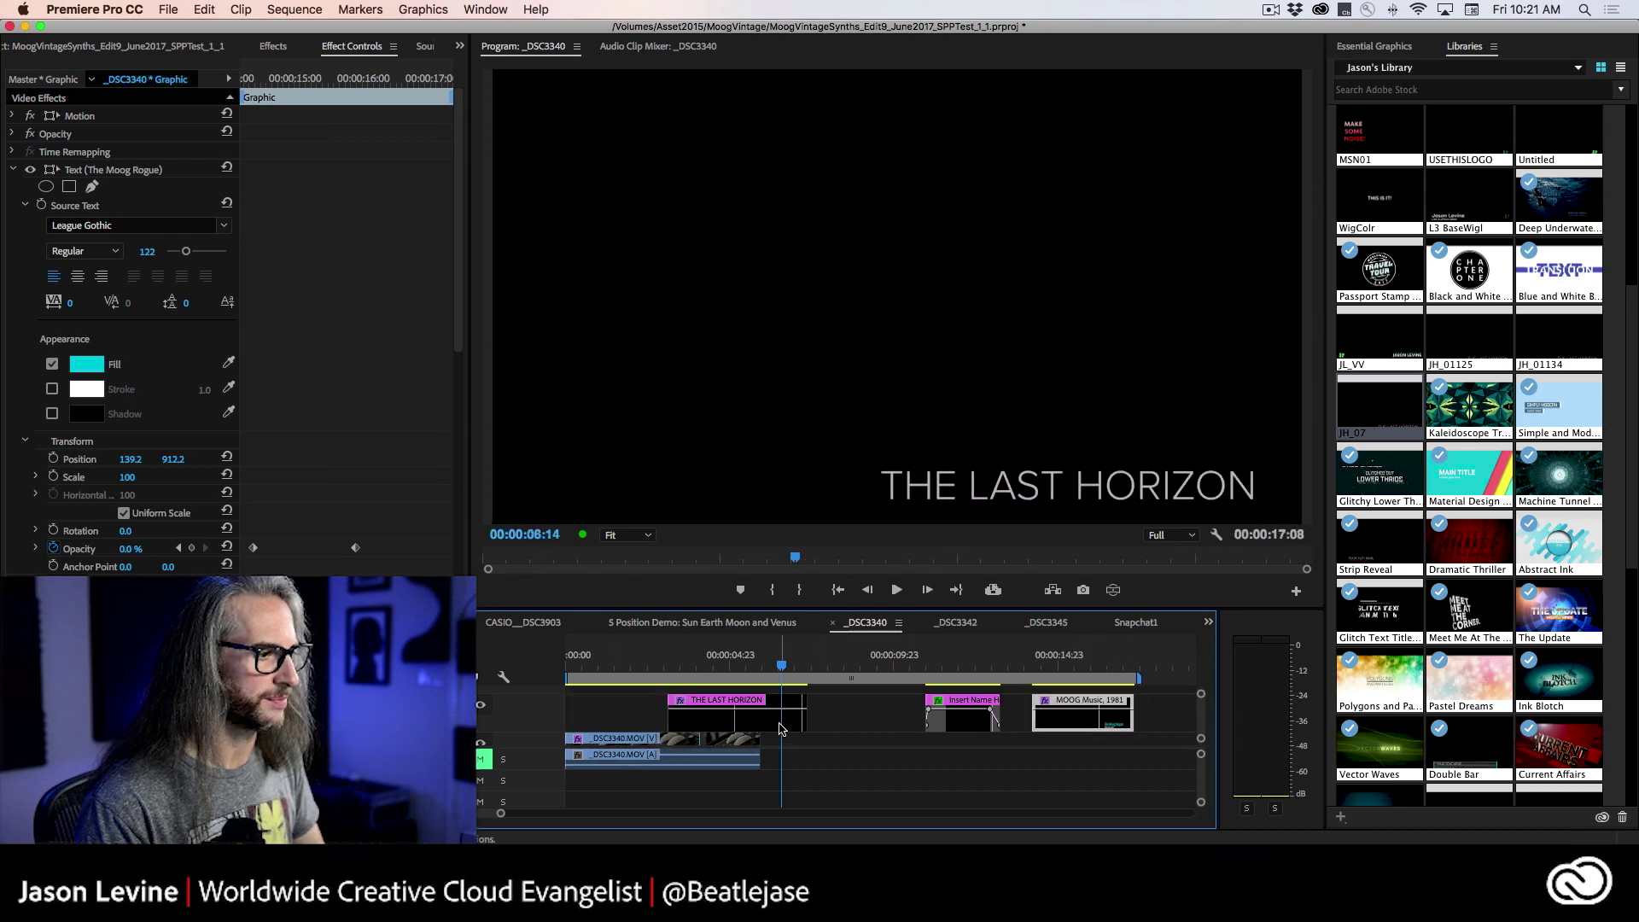
left_click(749, 719)
left_click_drag(749, 719, 702, 719)
Step: Play the intro of THE LAST HORIZON graphic over the video clip
left_click_drag(775, 669, 668, 669)
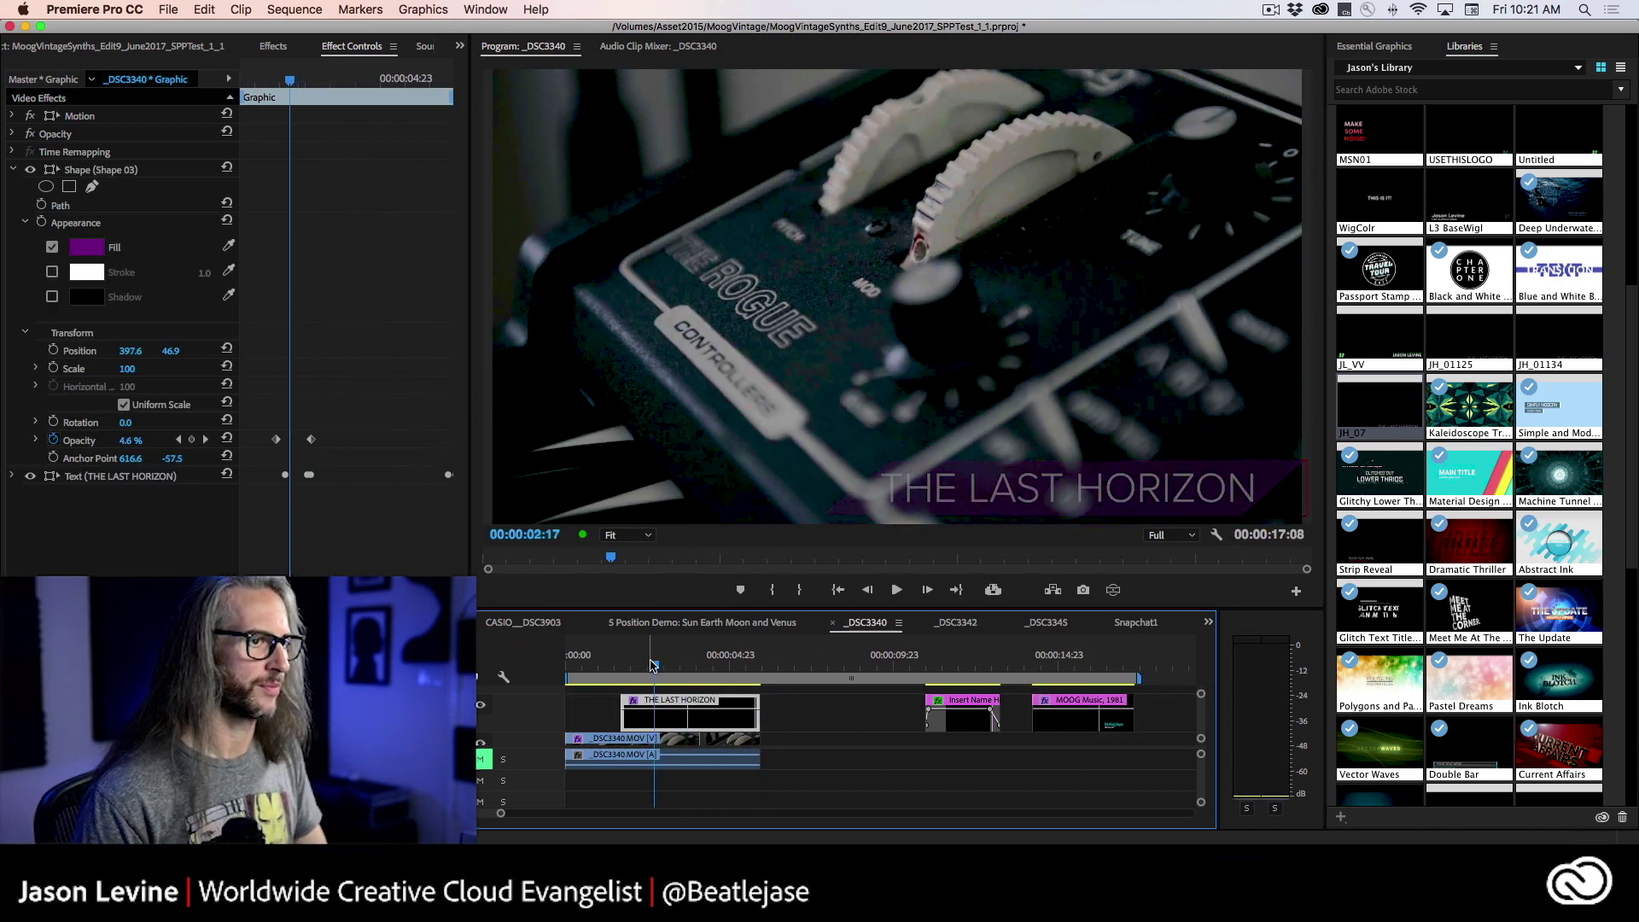
key("space")
key("space")
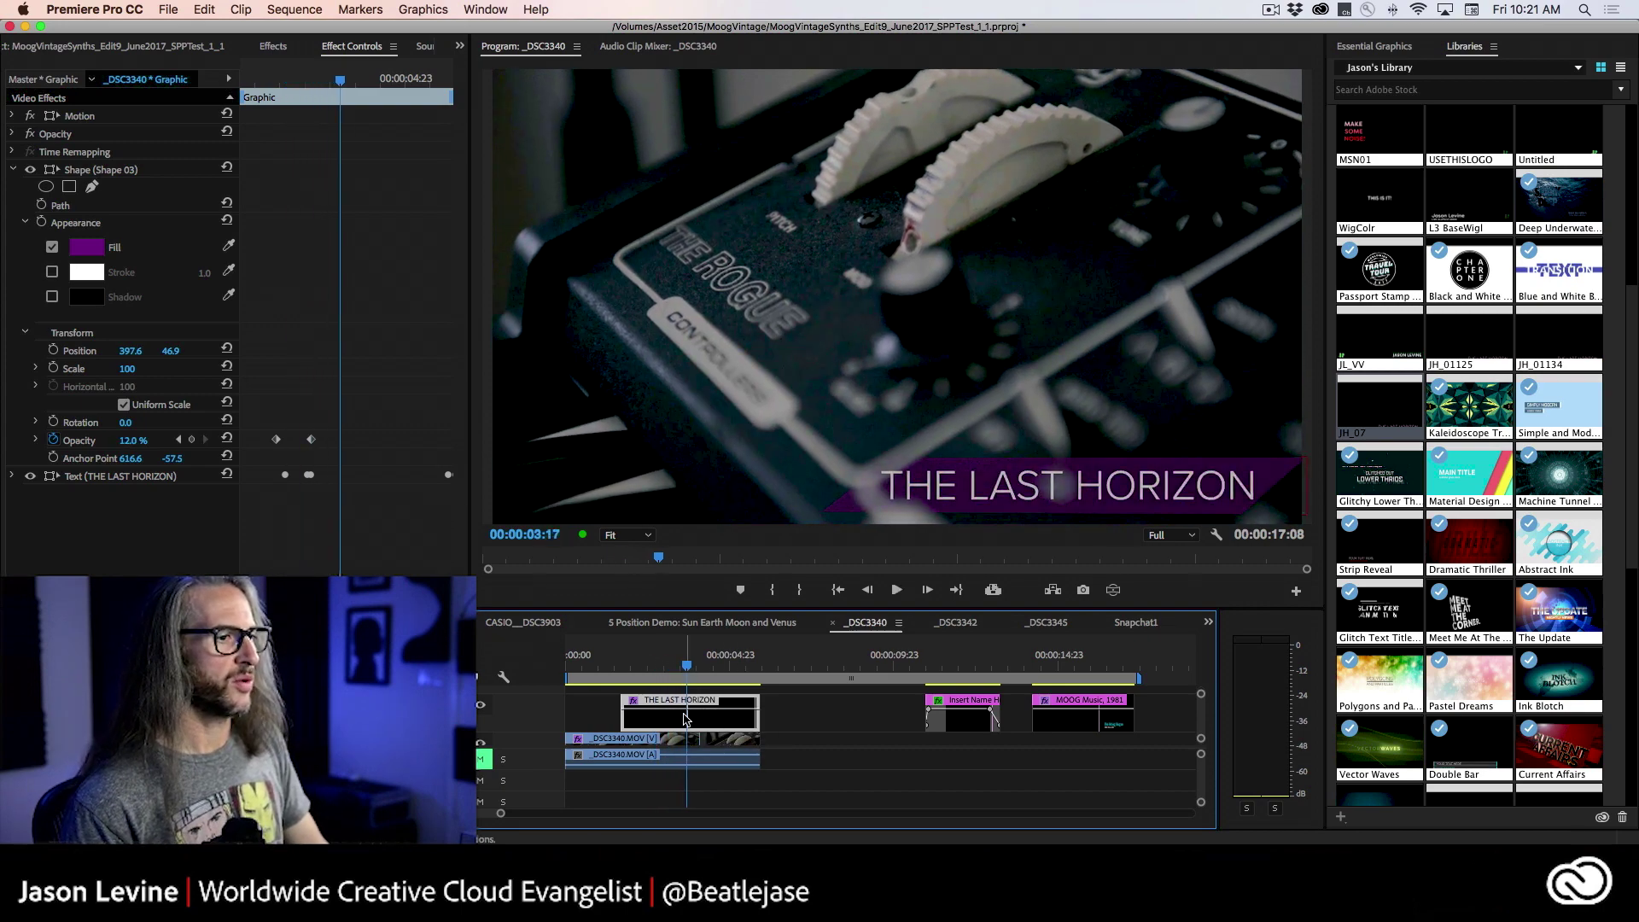
Step: Change the text of THE LAST HORIZON title layer to "The MOOG Rogue"
left_click(1376, 46)
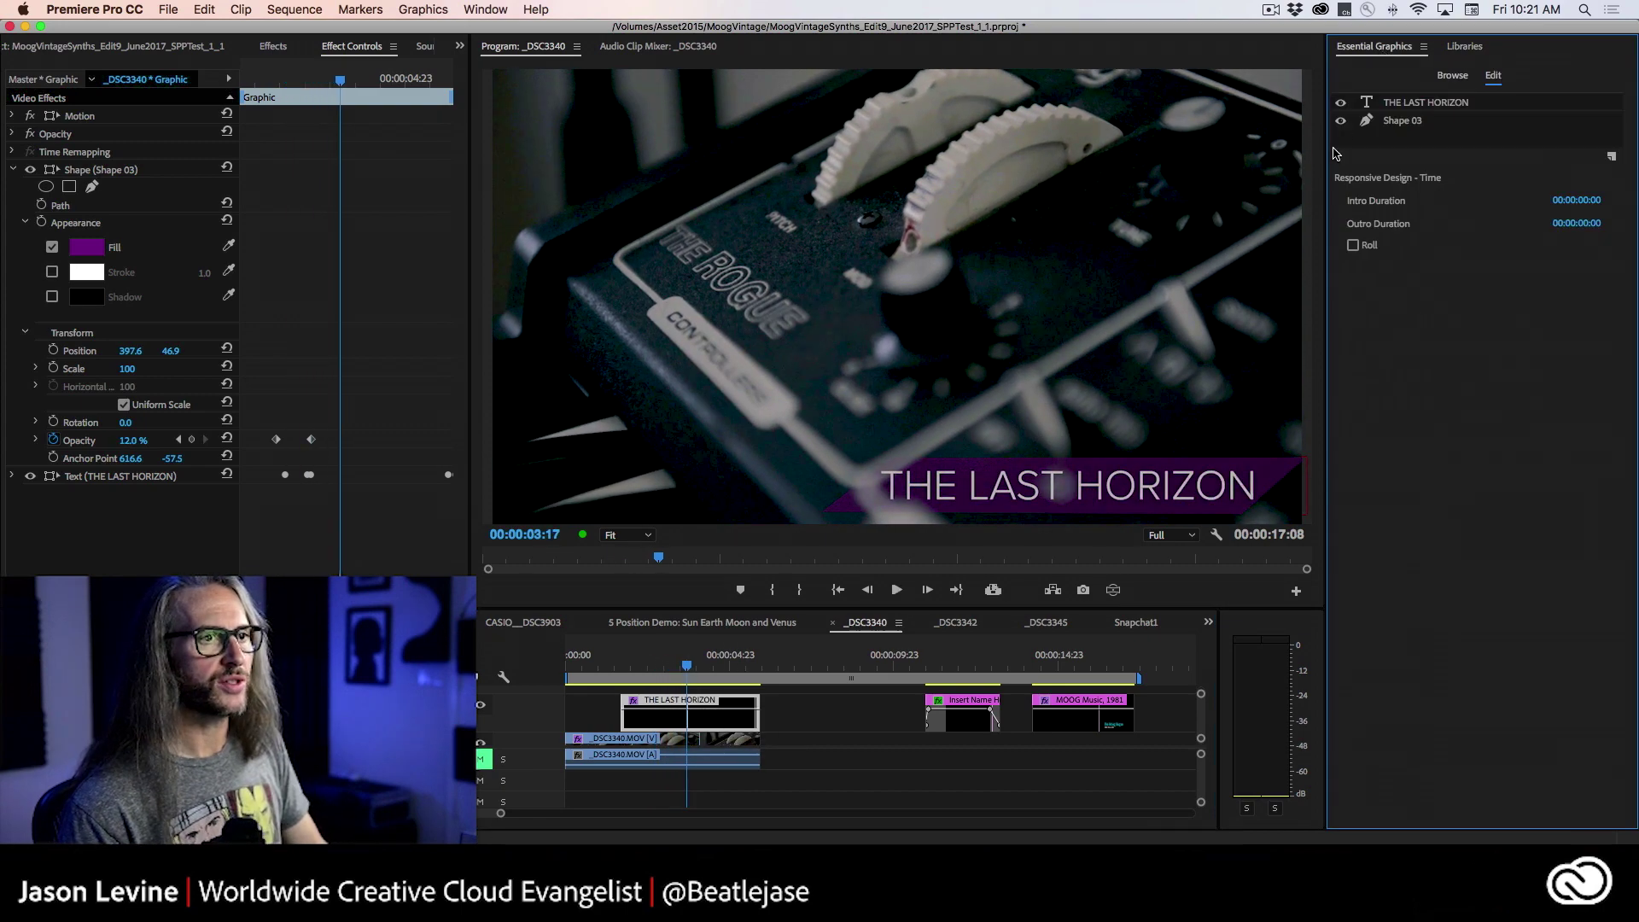
left_click(1420, 103)
double_click(884, 488)
left_click_drag(886, 483, 1268, 474)
type("The")
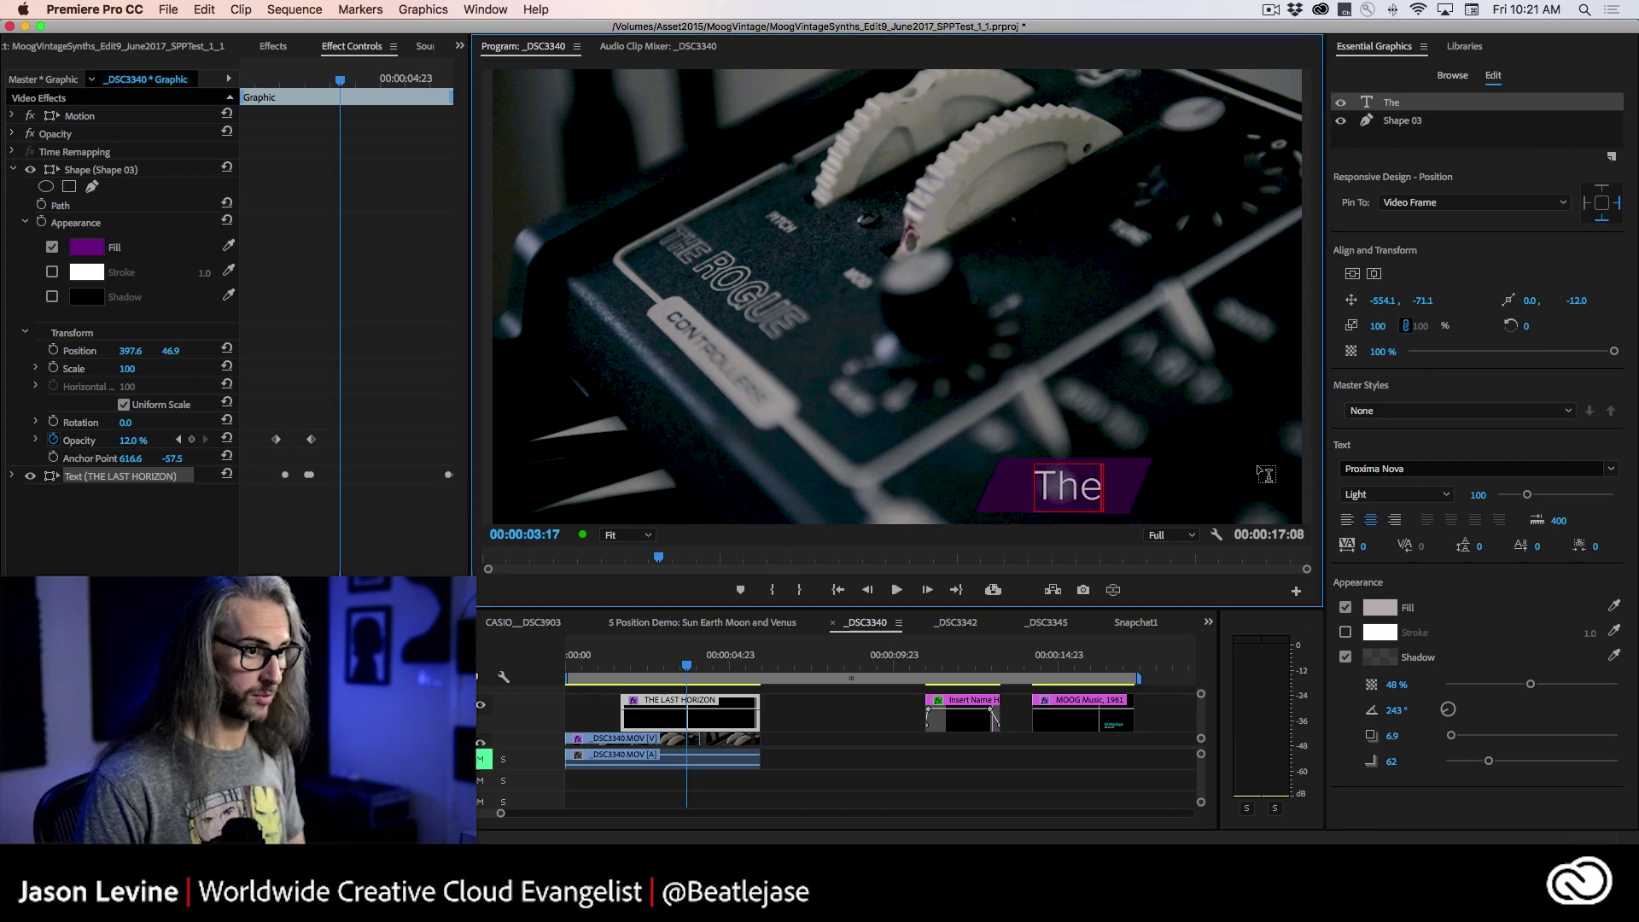
type(" MOOG Rogue")
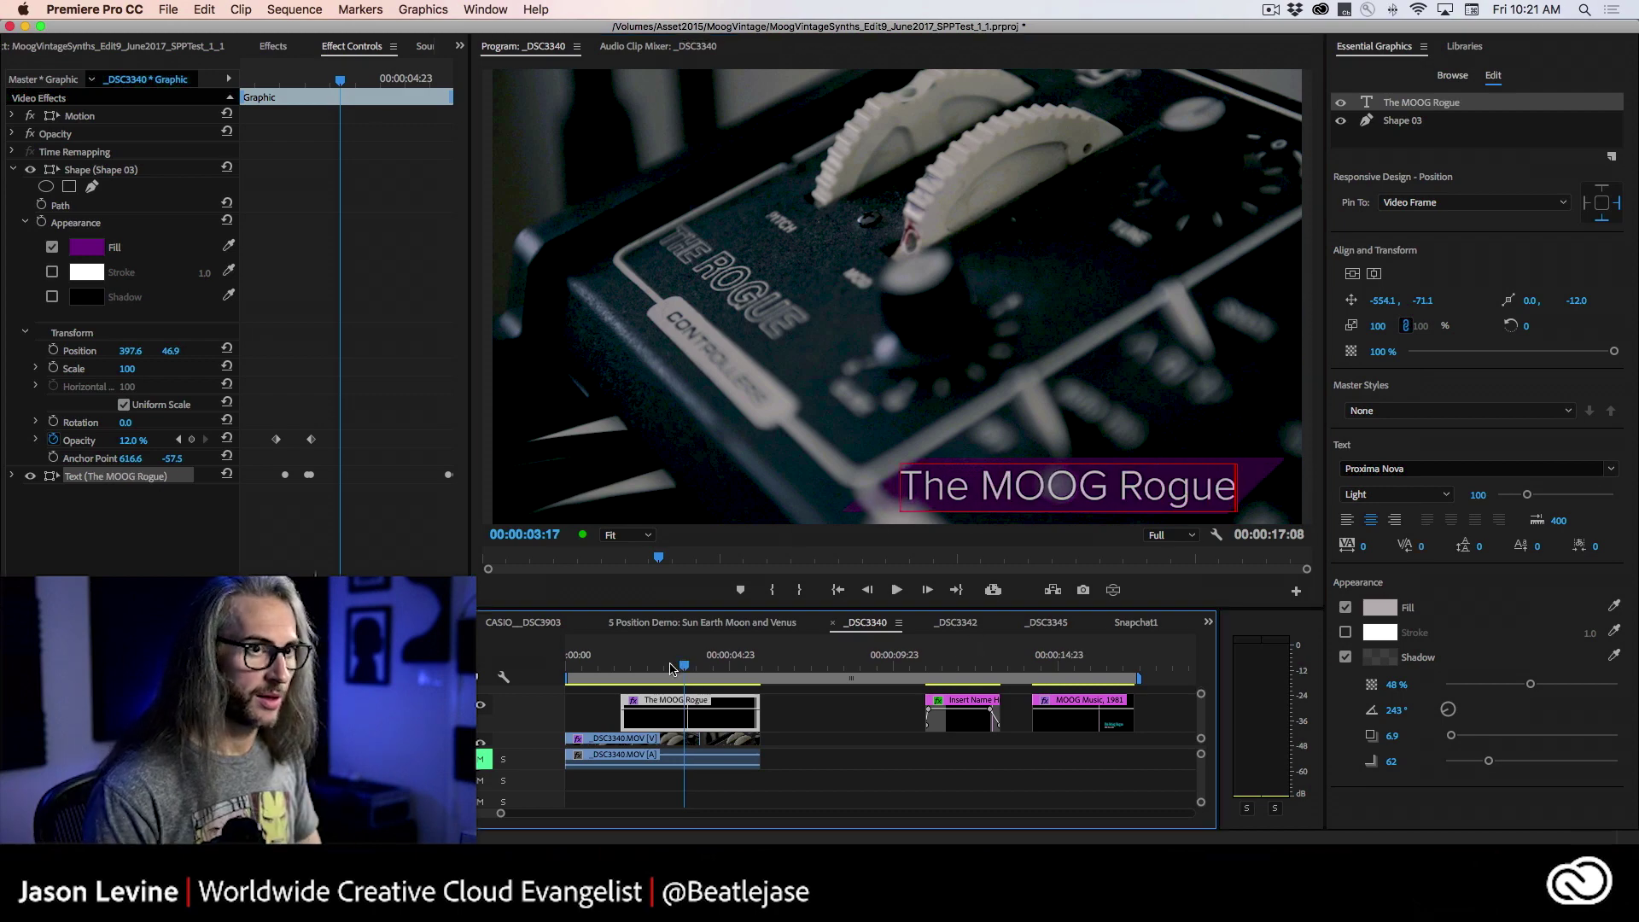
Step: Play the video clip with The MOOG Rogue lower third from before its intro
left_click(600, 670)
key("space")
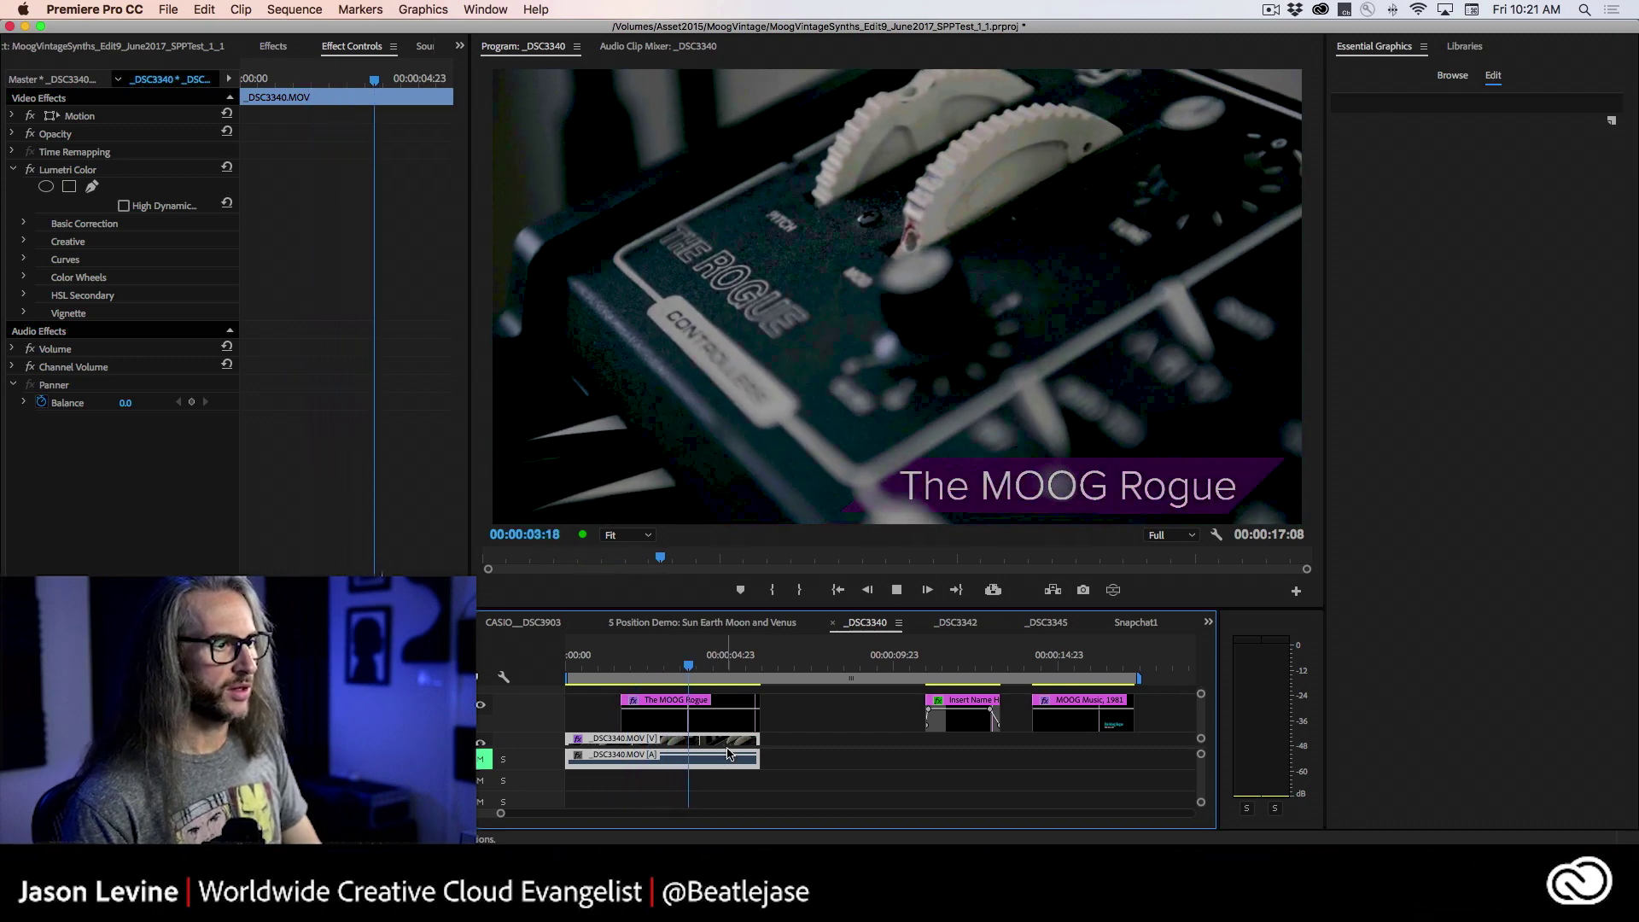
key("space")
left_click(627, 668)
left_click_drag(627, 669, 611, 671)
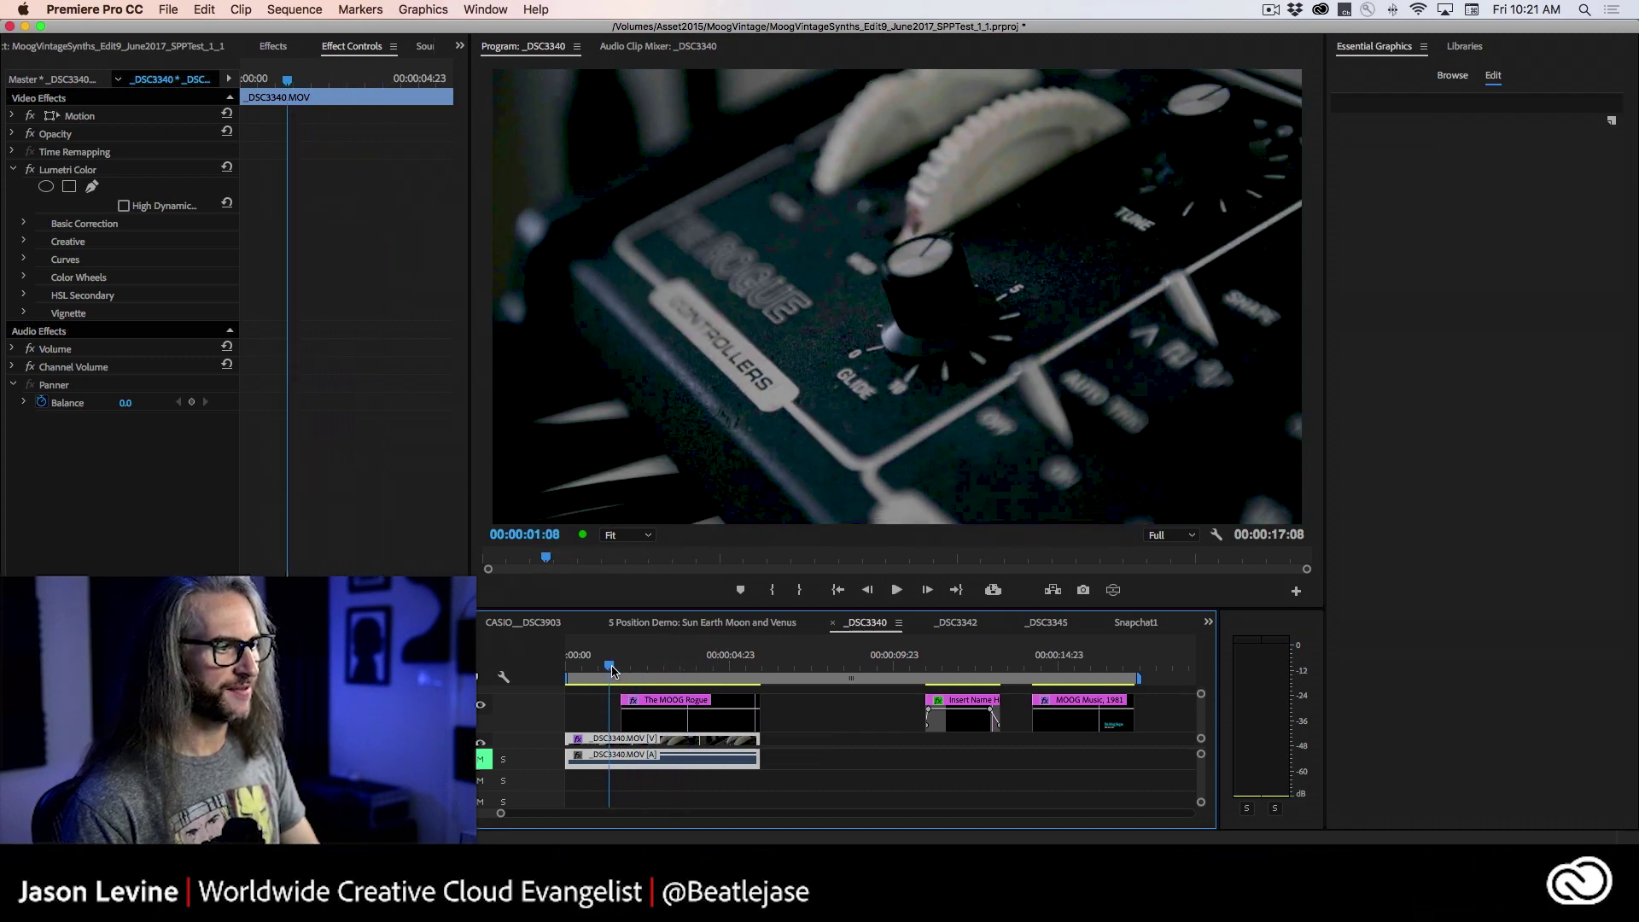
key("space")
Step: Check the position pinning of the Shape 03 and The MOOG Rogue layers
left_click(679, 717)
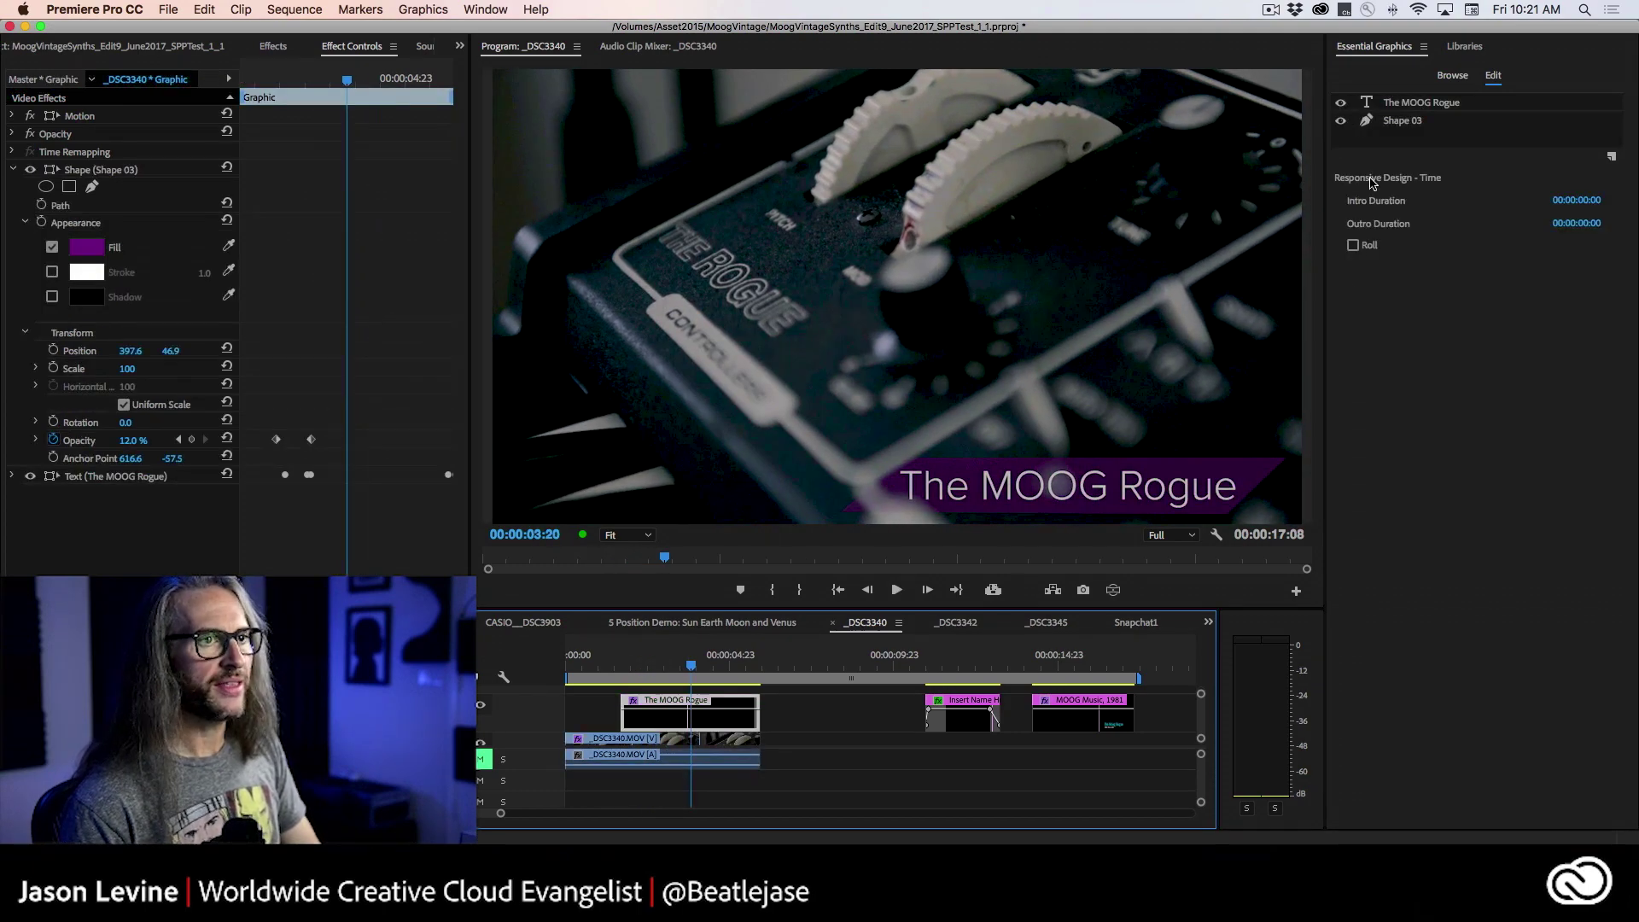
left_click(1400, 120)
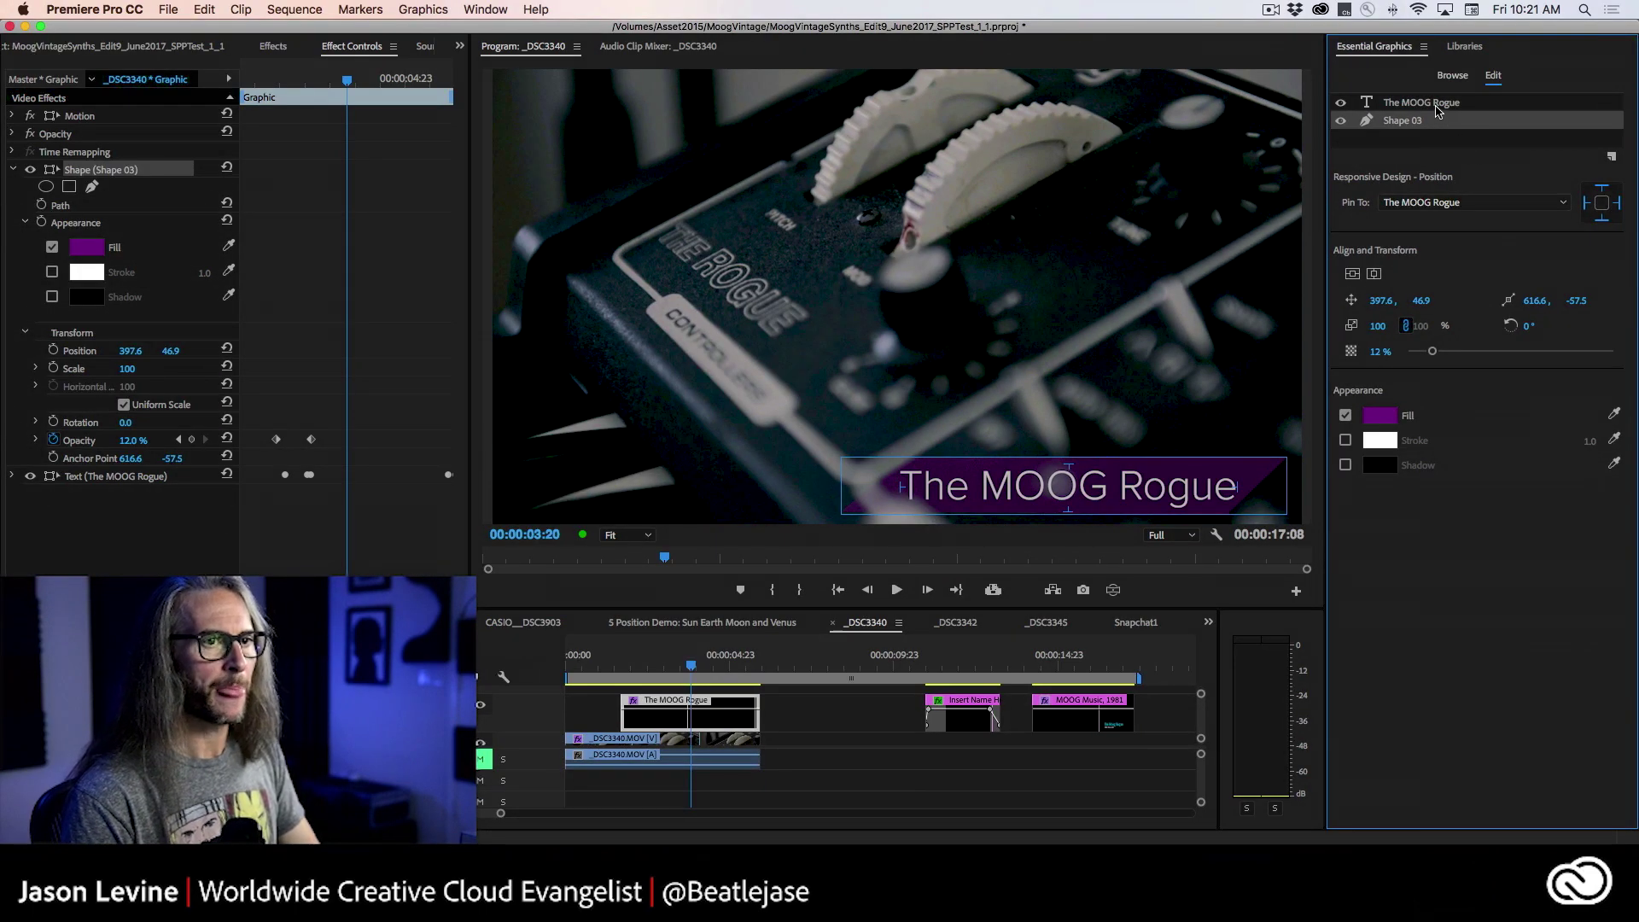
left_click(1436, 104)
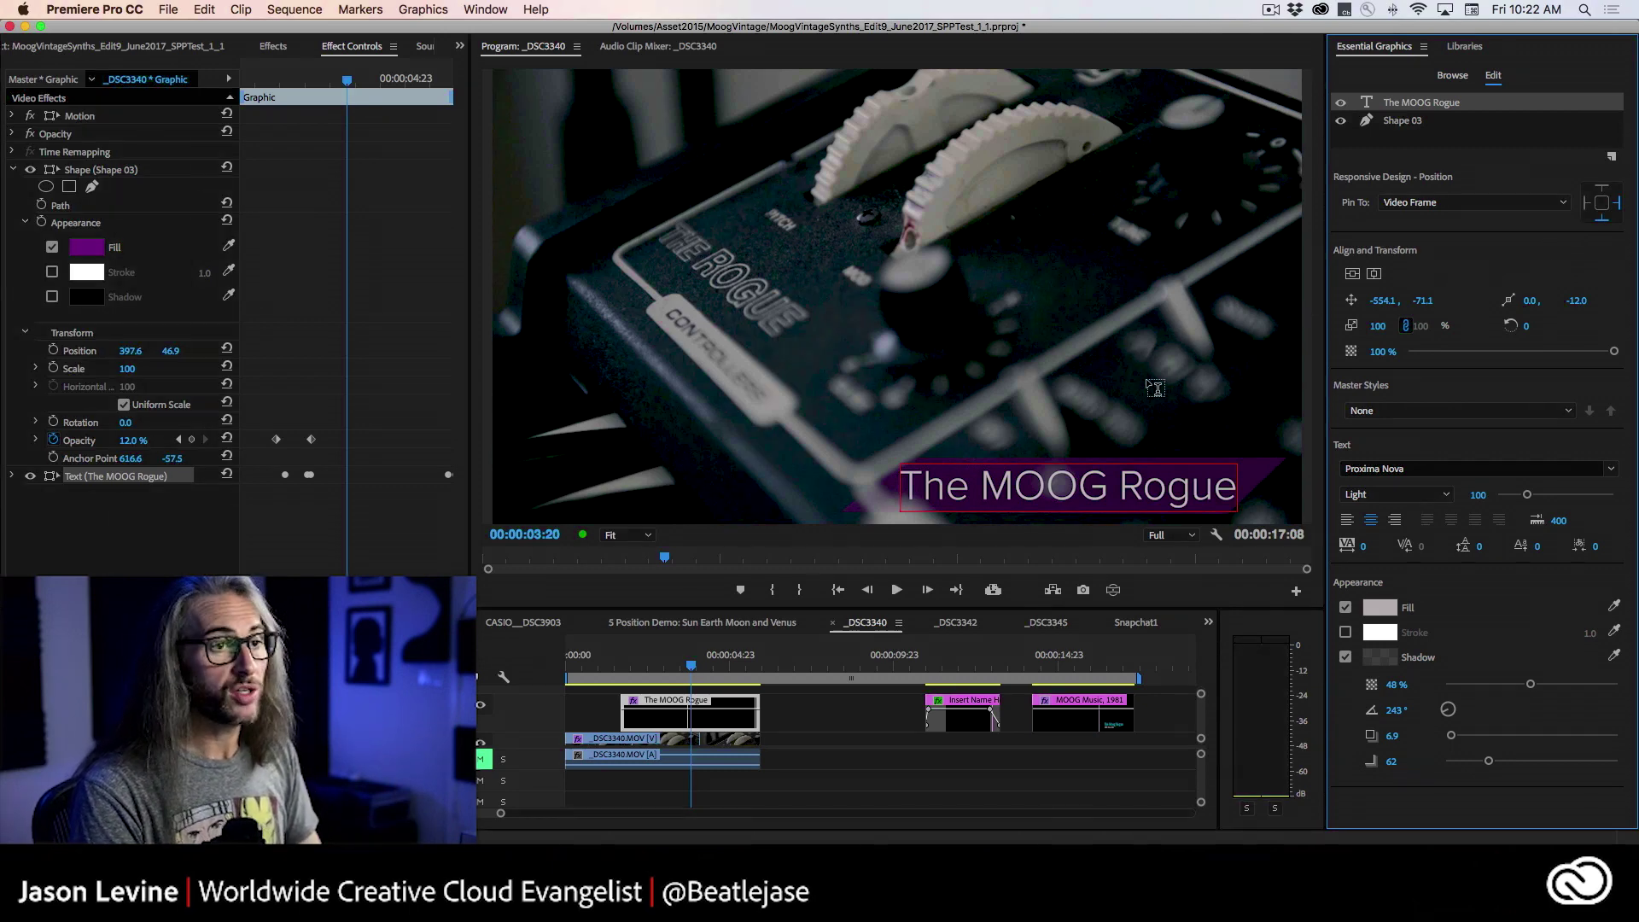
Step: Delete the MOOG Music, 1981 graphic from the Snapchat1 sequence
left_click(1135, 623)
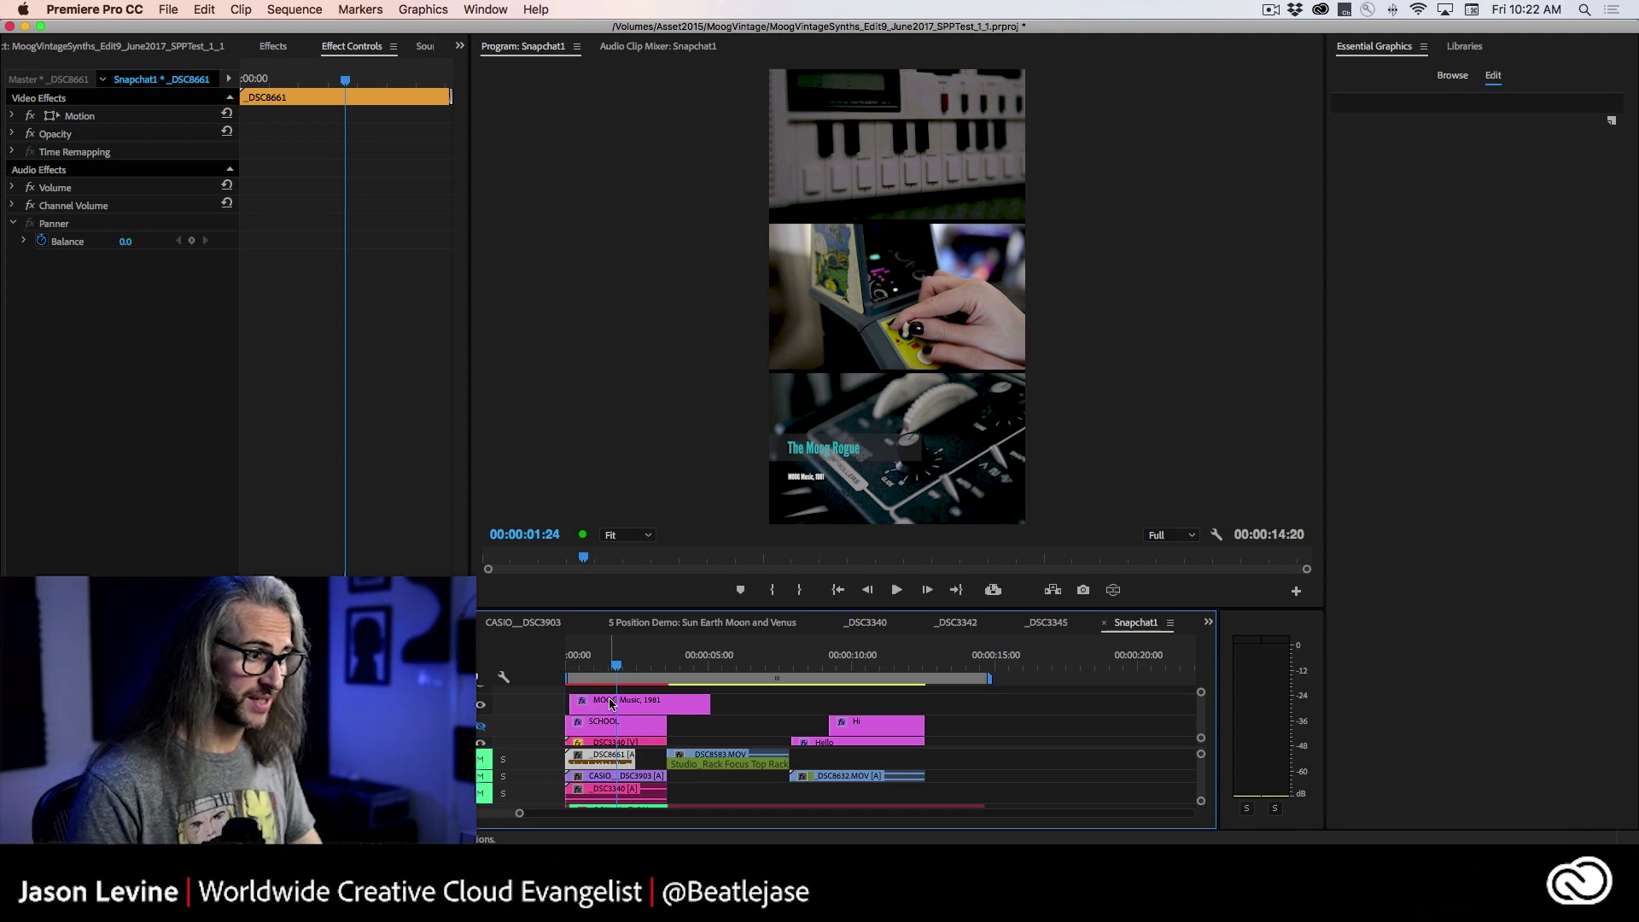
left_click(611, 702)
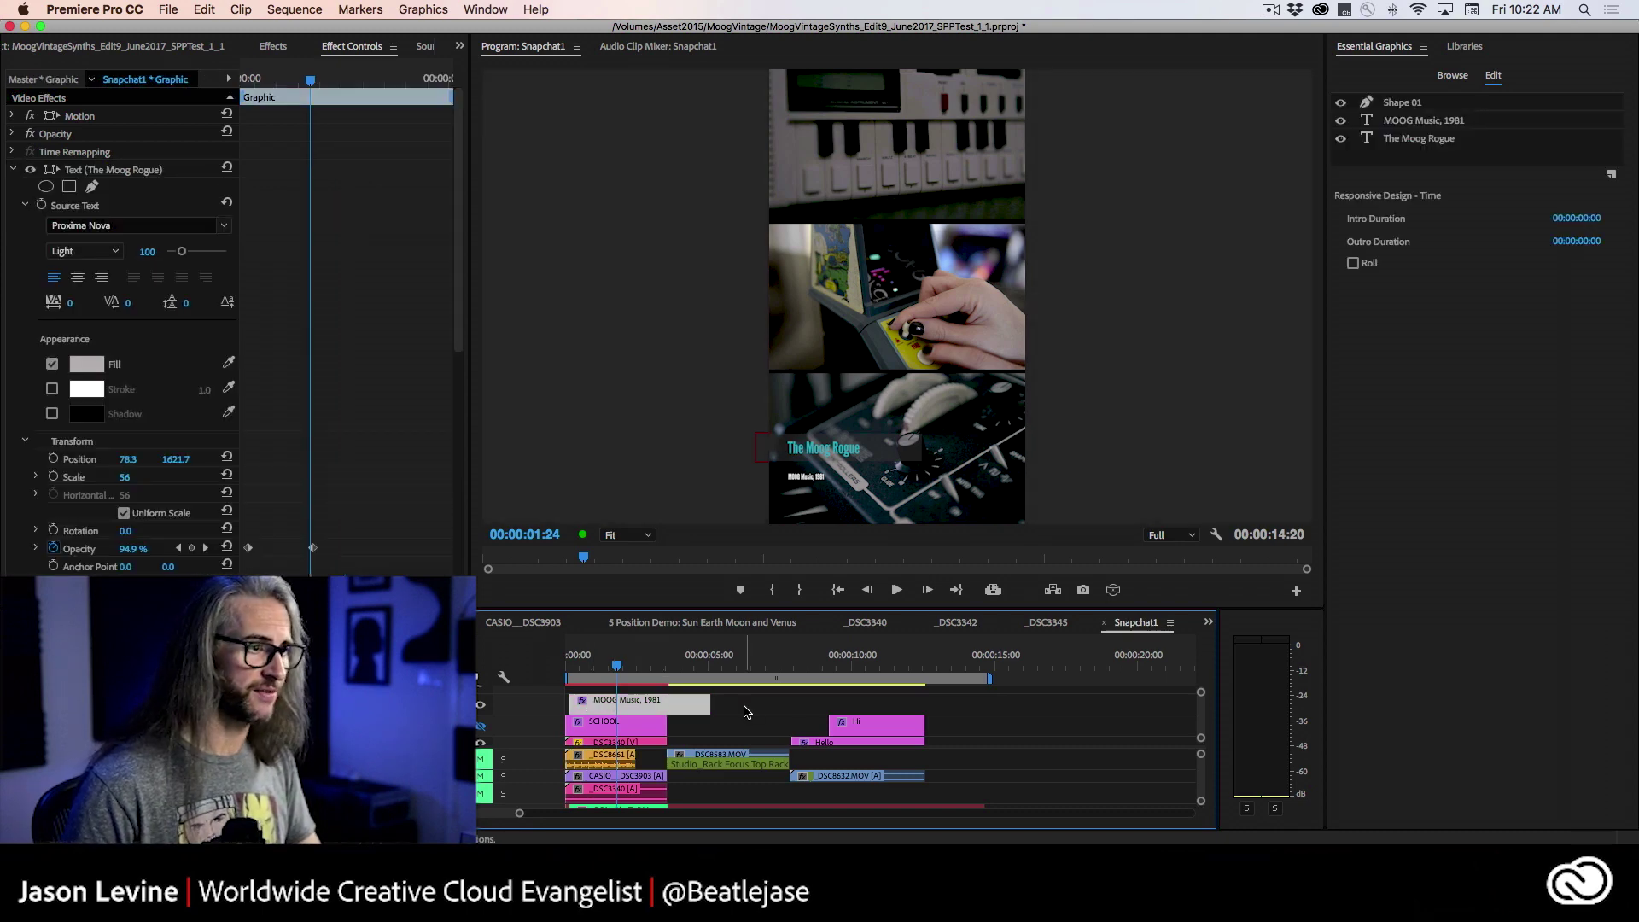
key("Delete")
Step: Place THE LAST HORIZON lower third template at the start of the Snapchat1 sequence with the title "The MOOG Rogue"
left_click(1461, 51)
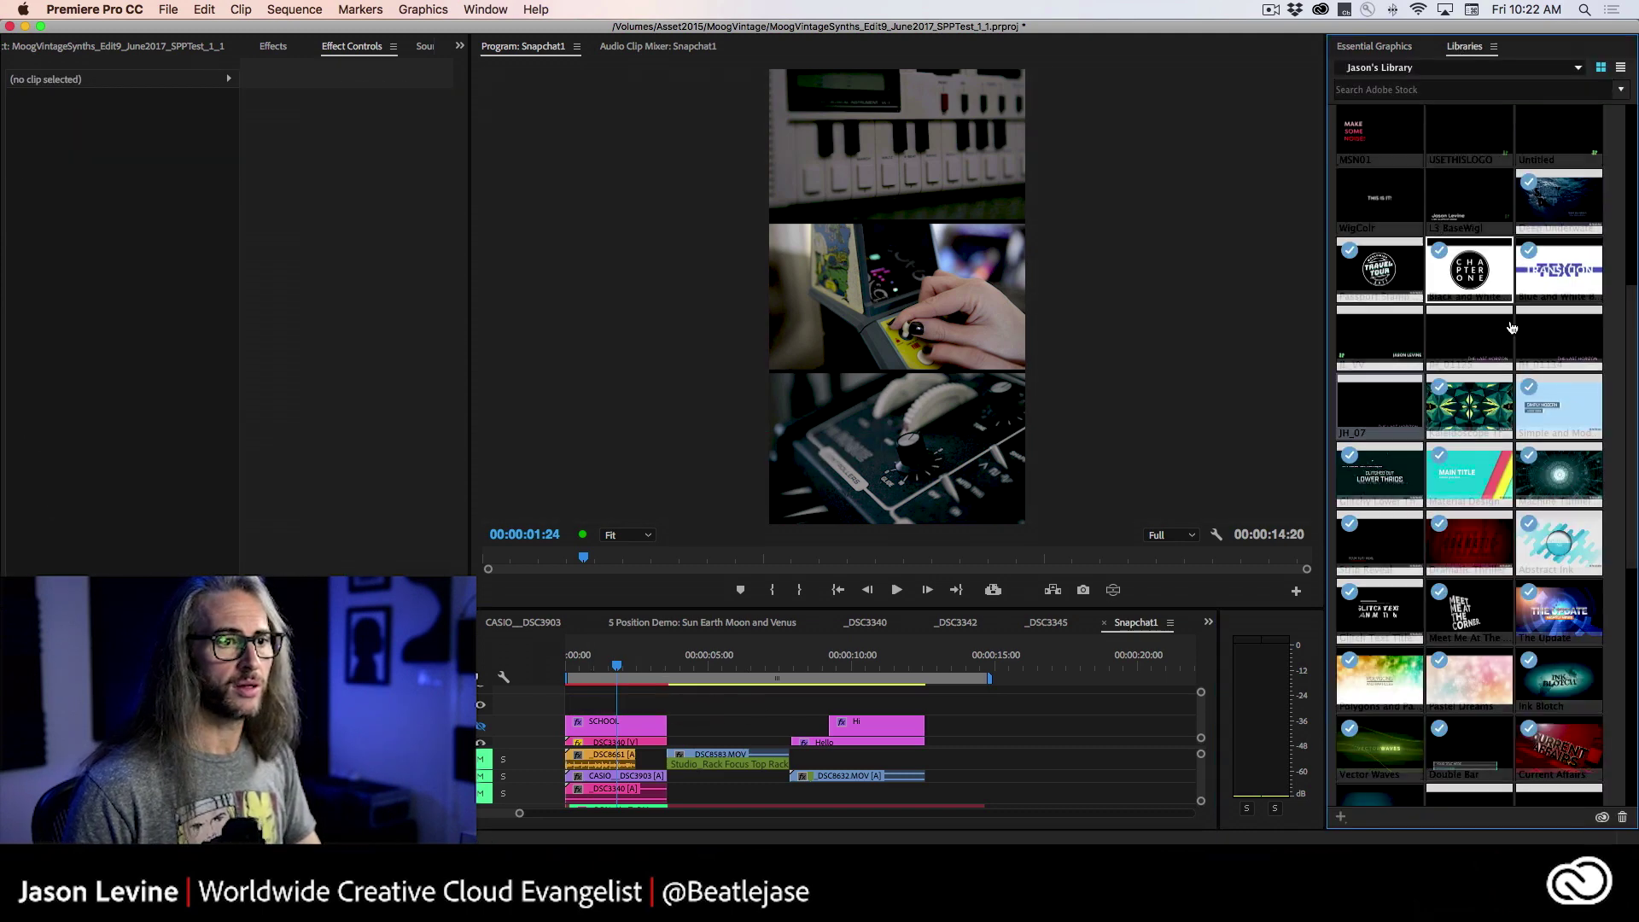
scroll(1634, 431, "down", 2)
scroll(1634, 431, "down", 1)
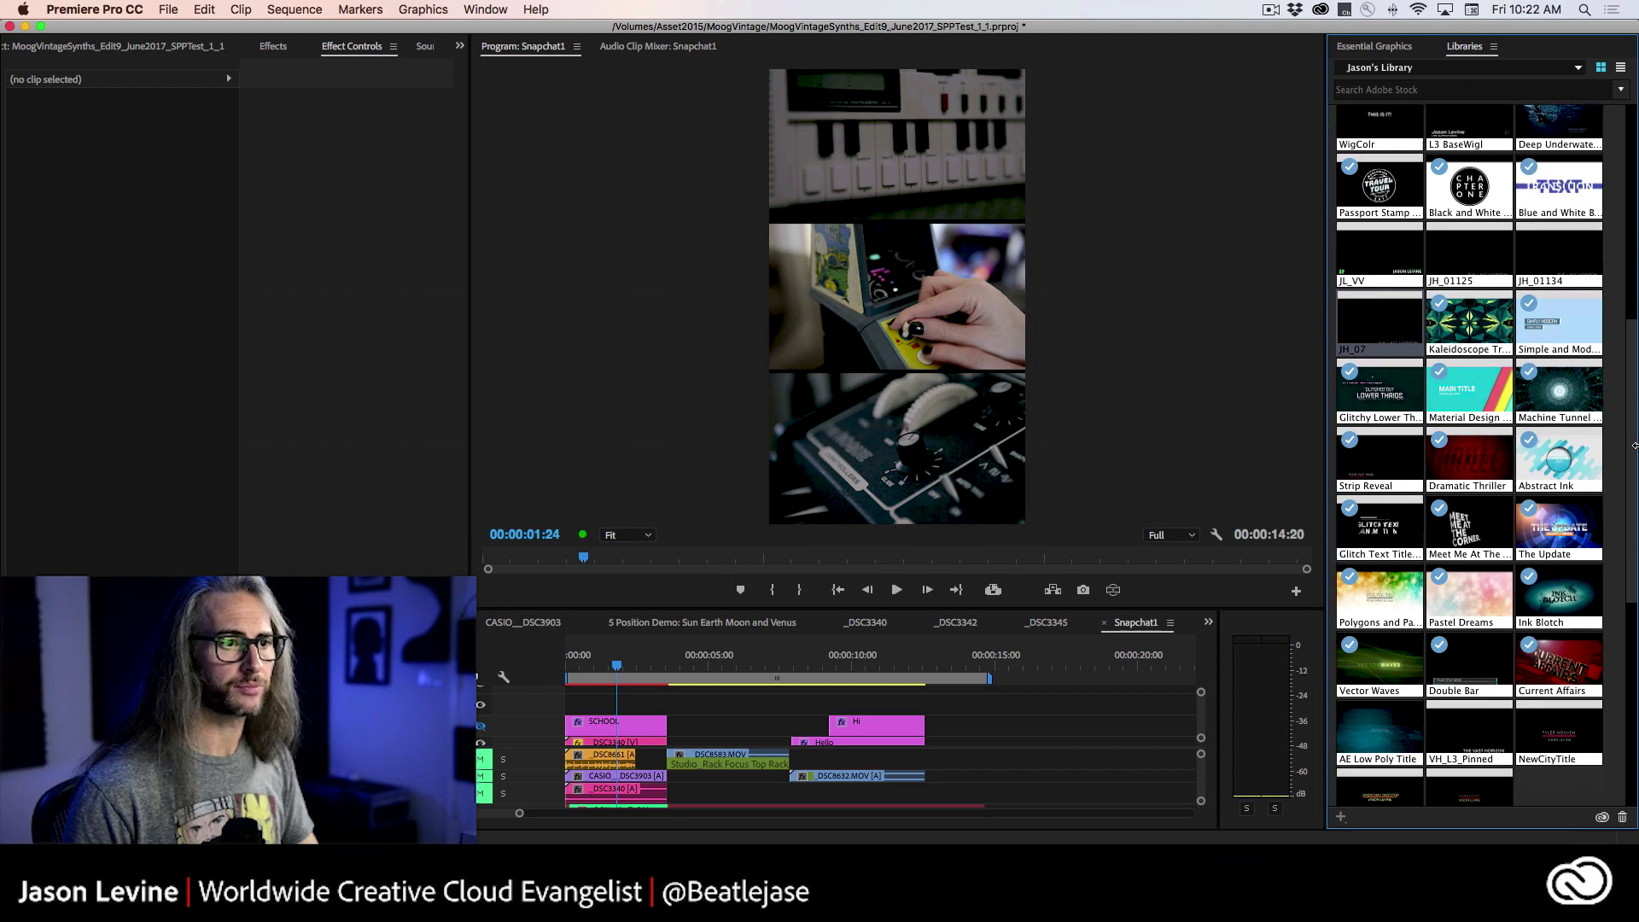
left_click_drag(945, 592, 654, 678)
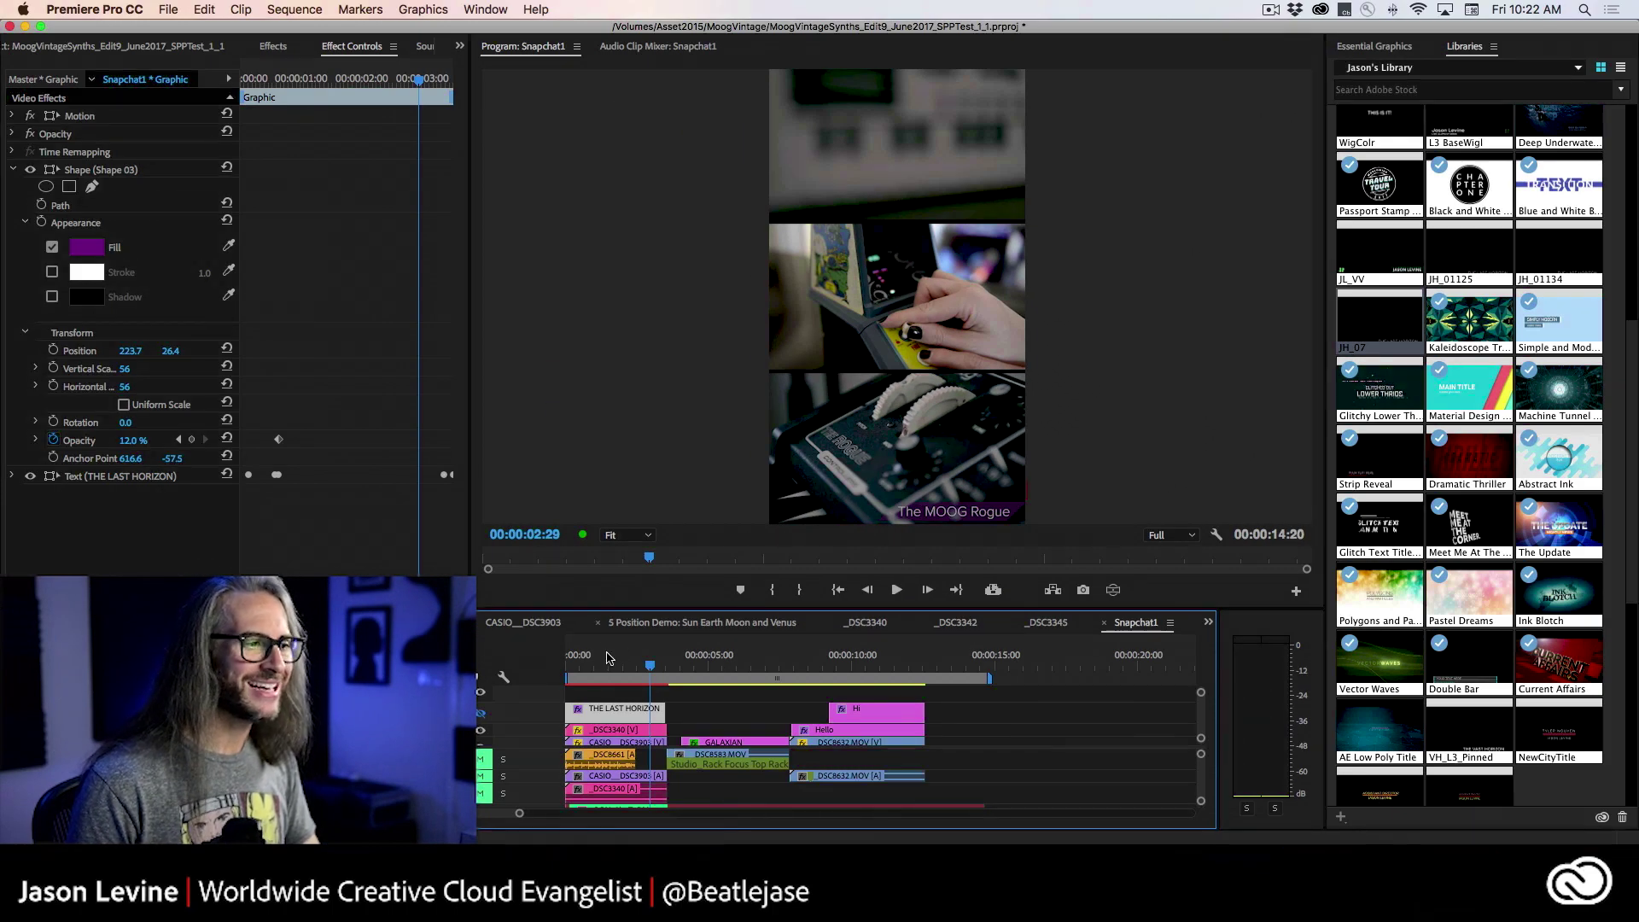
mouse_move(648, 671)
left_mouse_down()
mouse_move(610, 674)
mouse_move(659, 674)
left_mouse_up()
Step: Delete The MOOG Rogue graphic from the _DSC3340 sequence
left_click(858, 625)
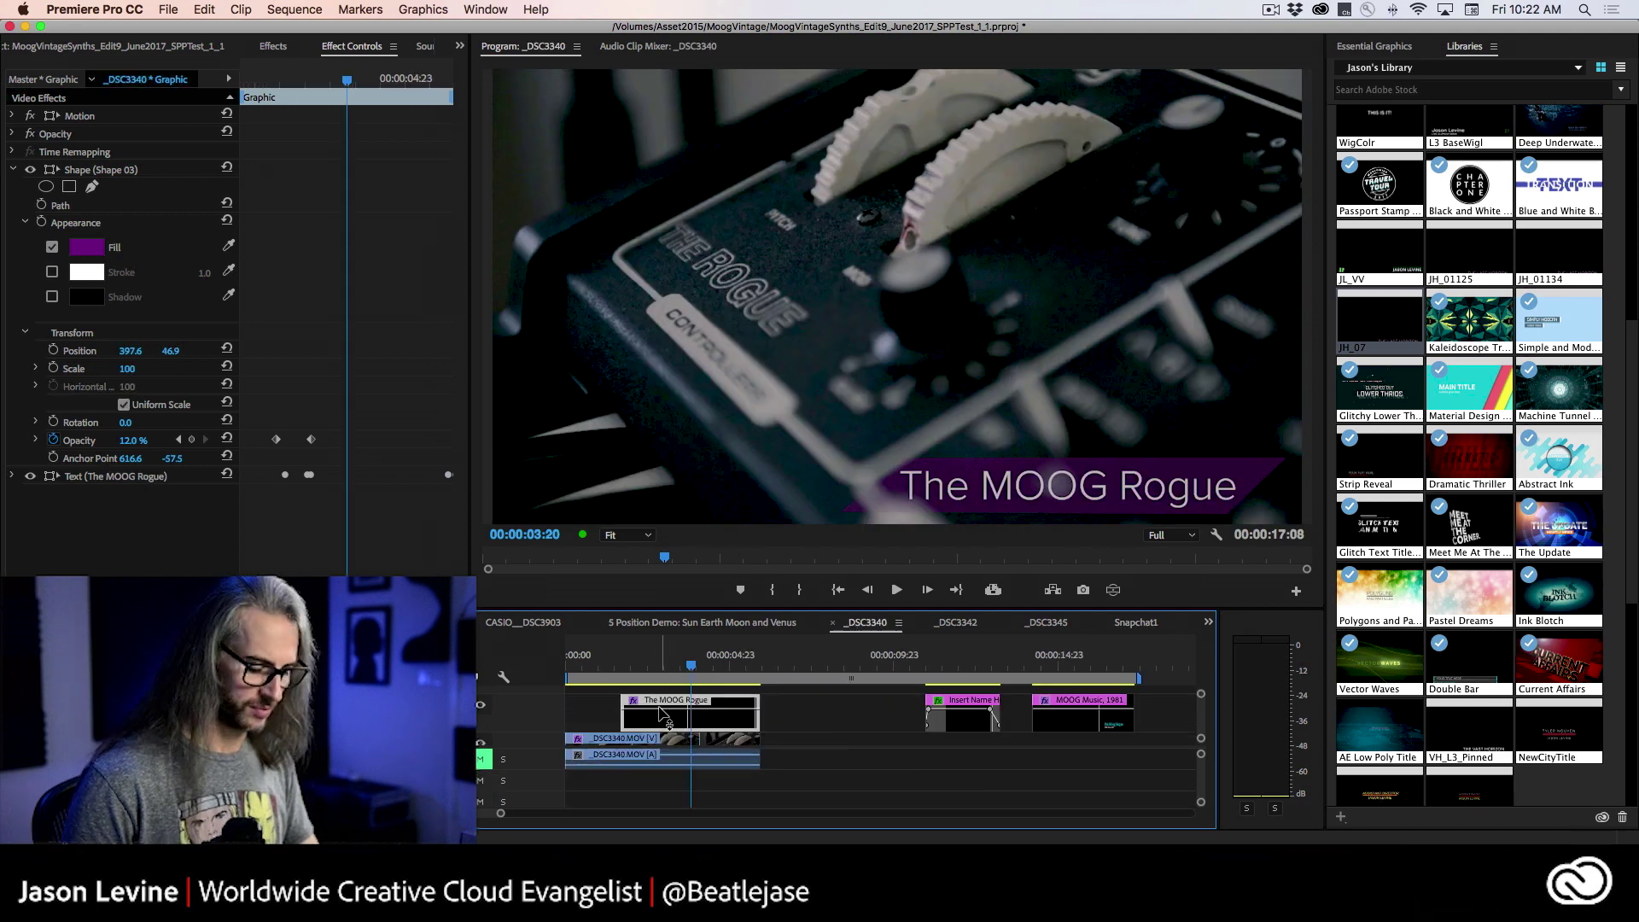
key("Delete")
Step: Set the _DSC3340 sequence's horizontal frame size to 1080 for a square 1080 by 1080 frame
left_click(292, 8)
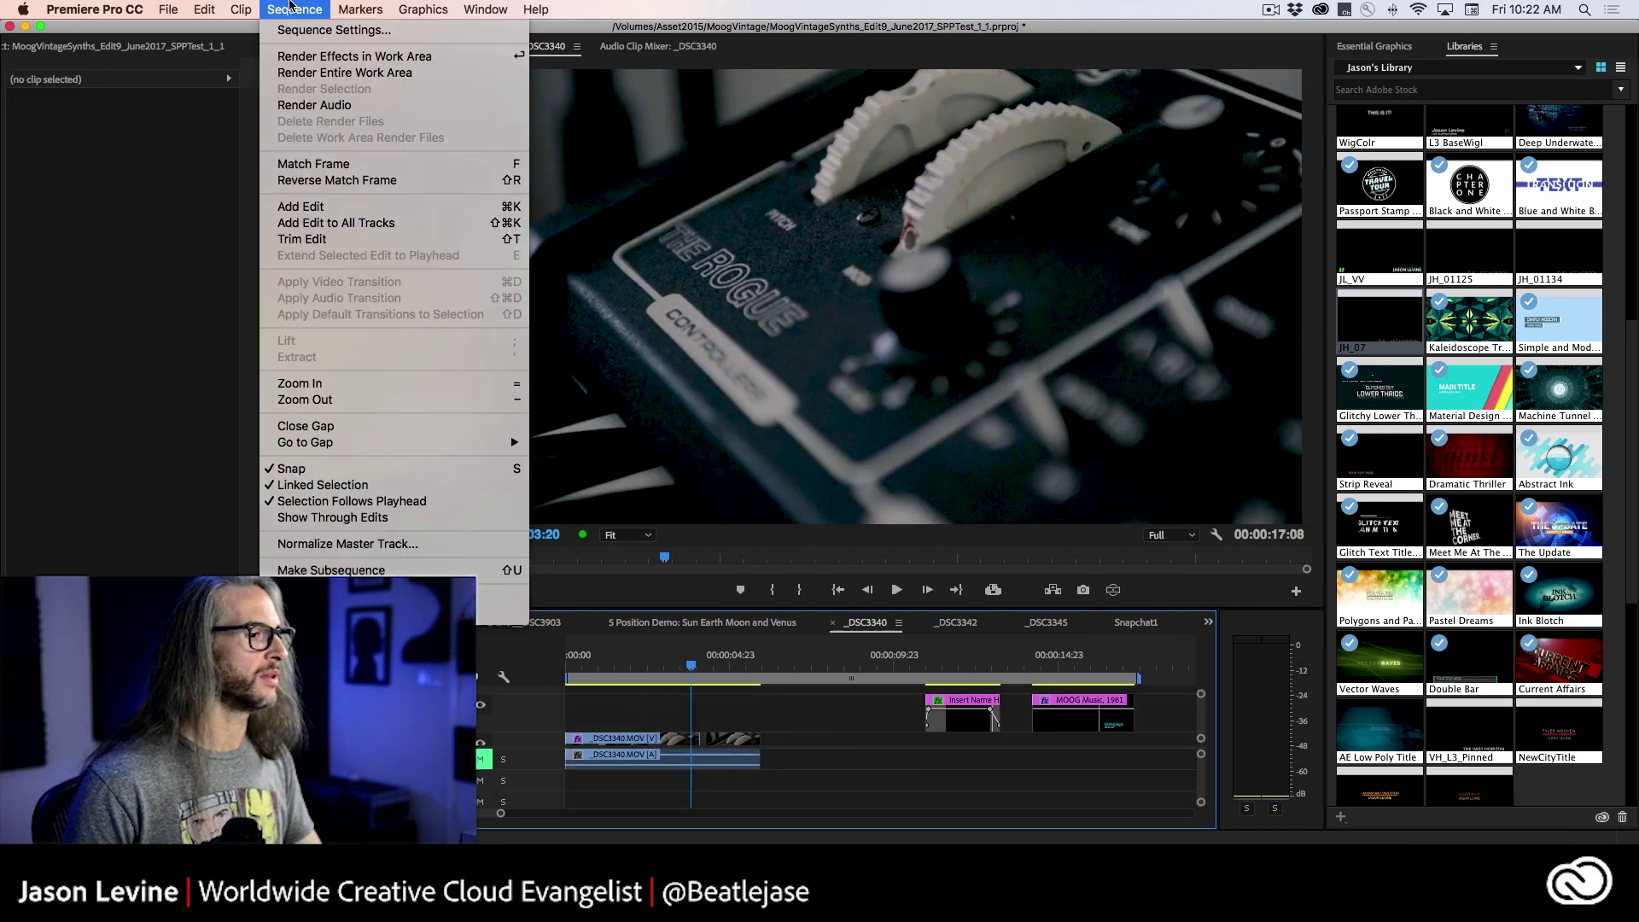
left_click(305, 29)
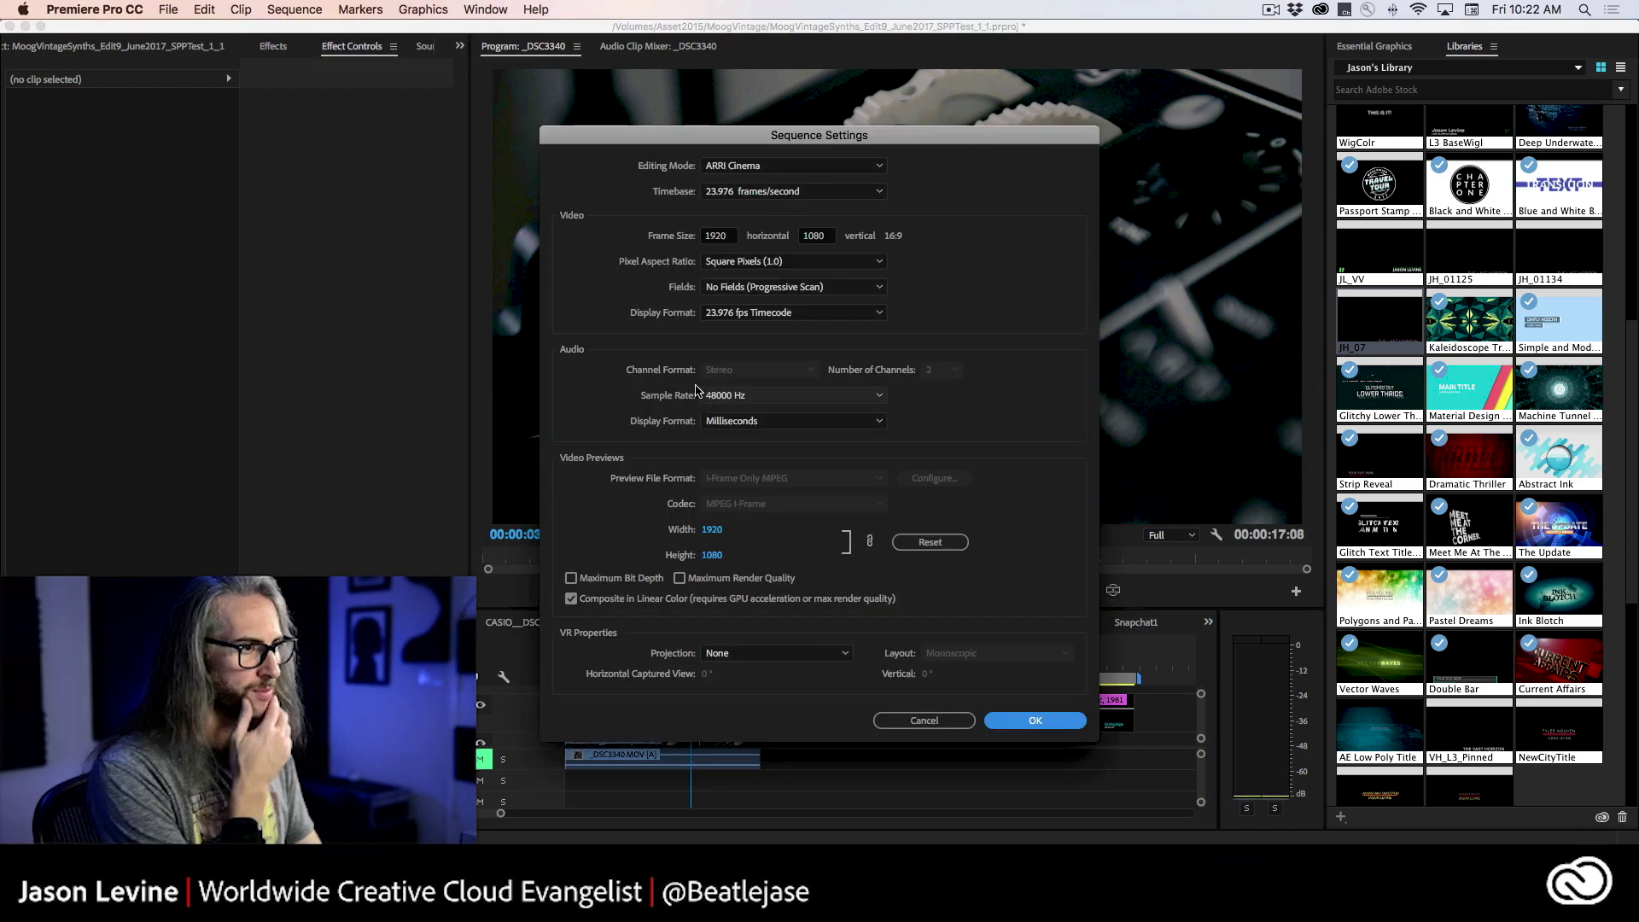
left_click(717, 237)
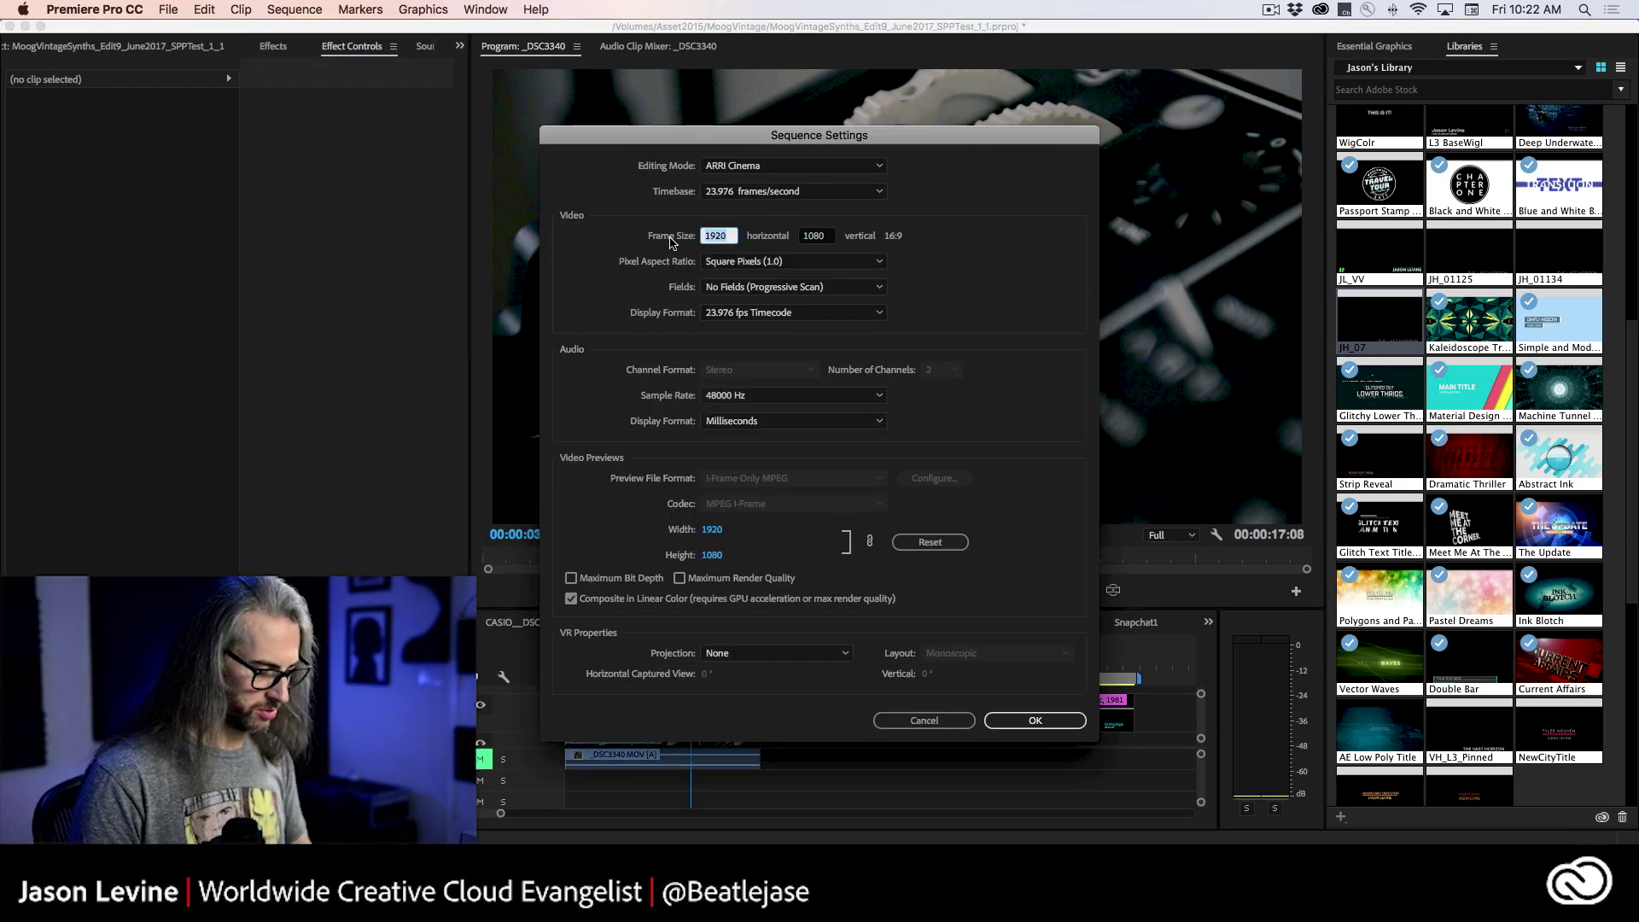
type("1080")
left_click(1037, 721)
left_click(983, 464)
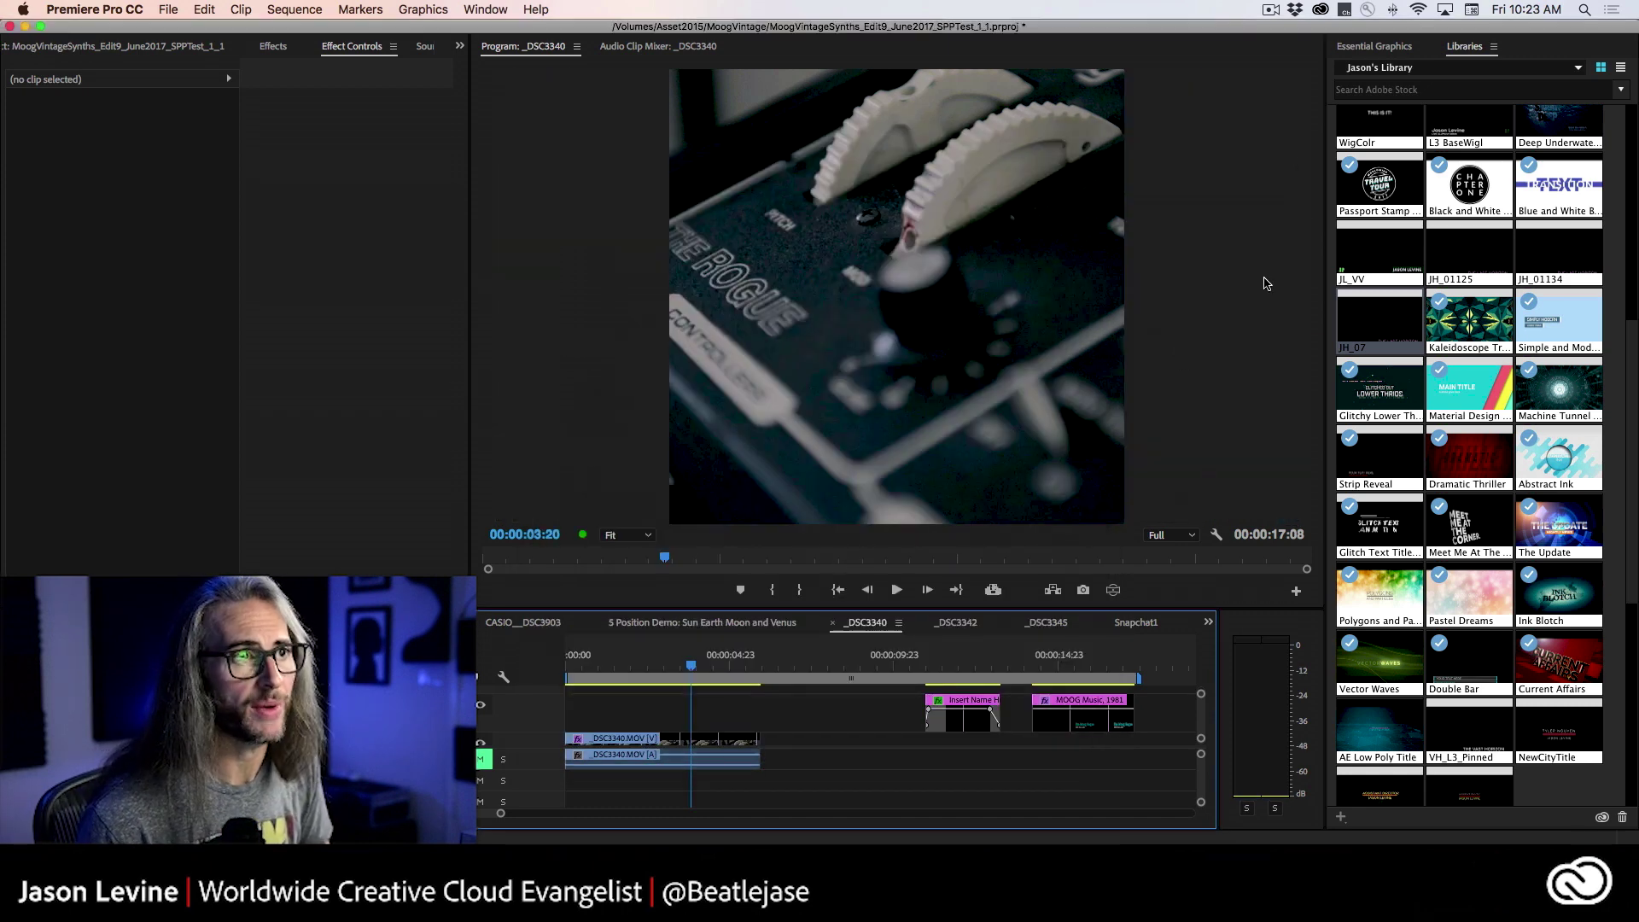
Step: Place the JH_07 lower third template above the video at the start of the _DSC3340 sequence and play it back
left_click_drag(1376, 320, 550, 716)
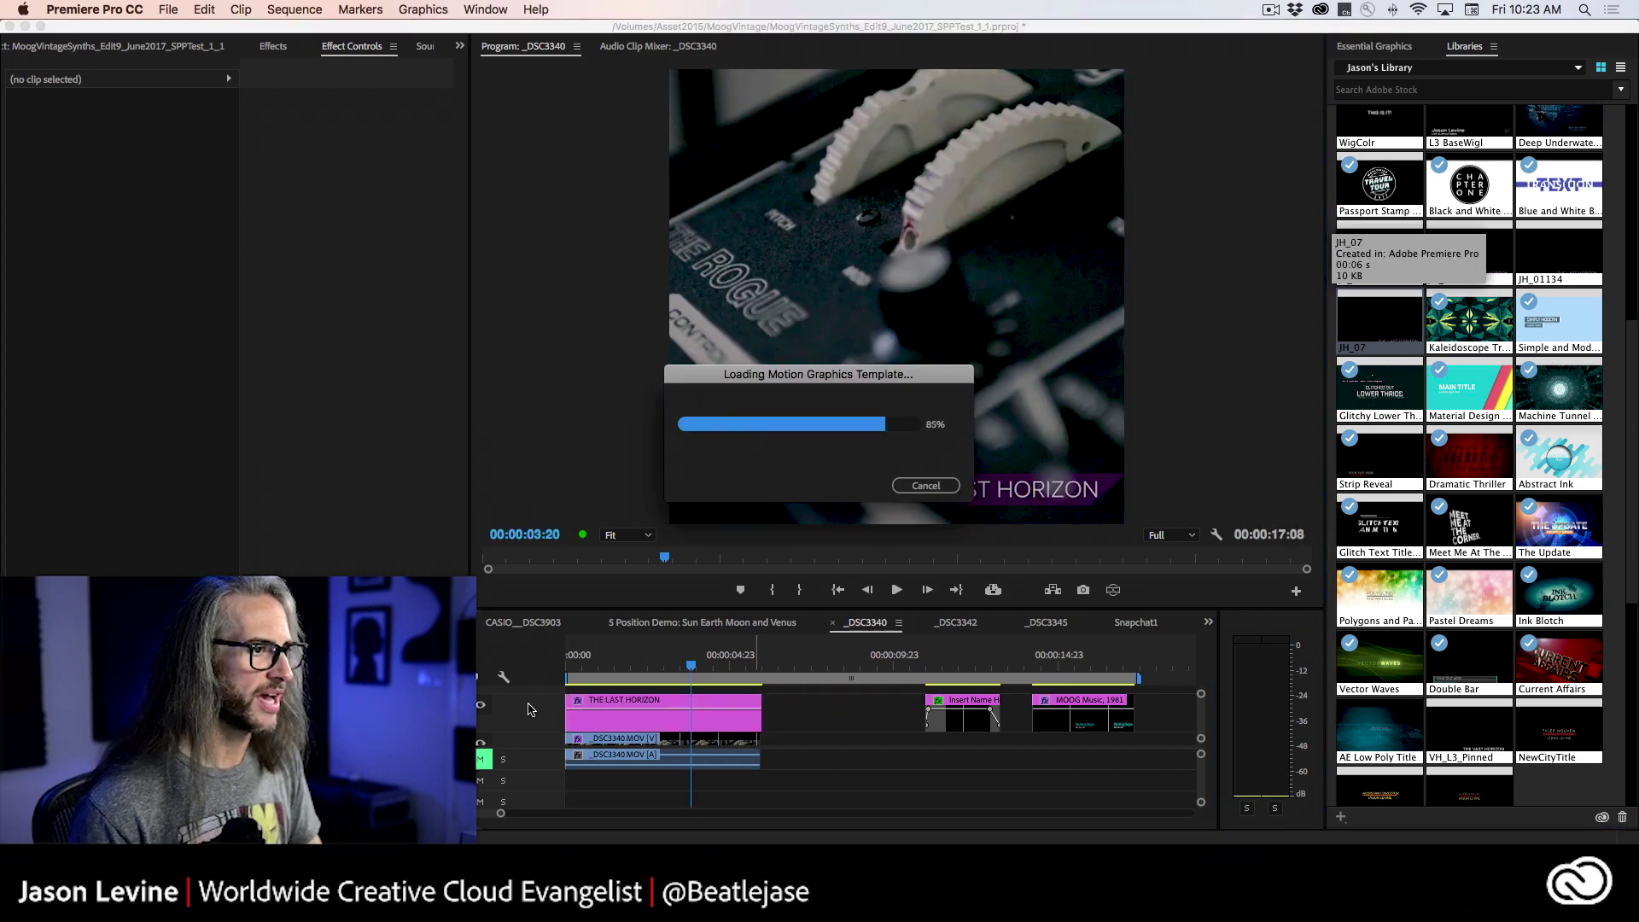
left_click_drag(692, 663, 610, 664)
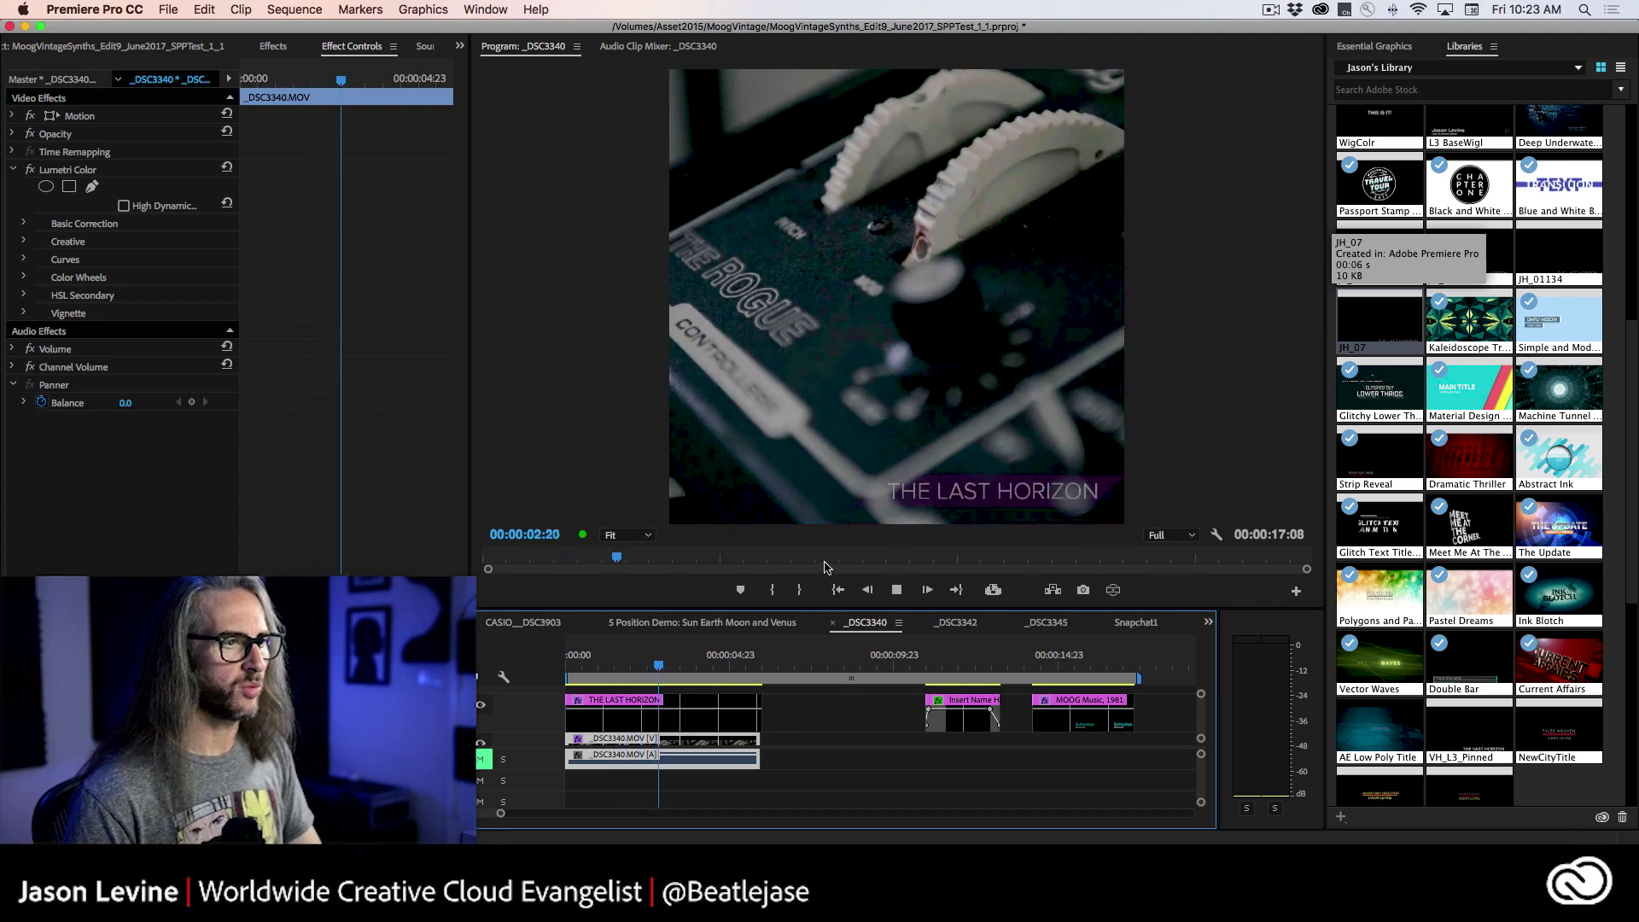
key("space")
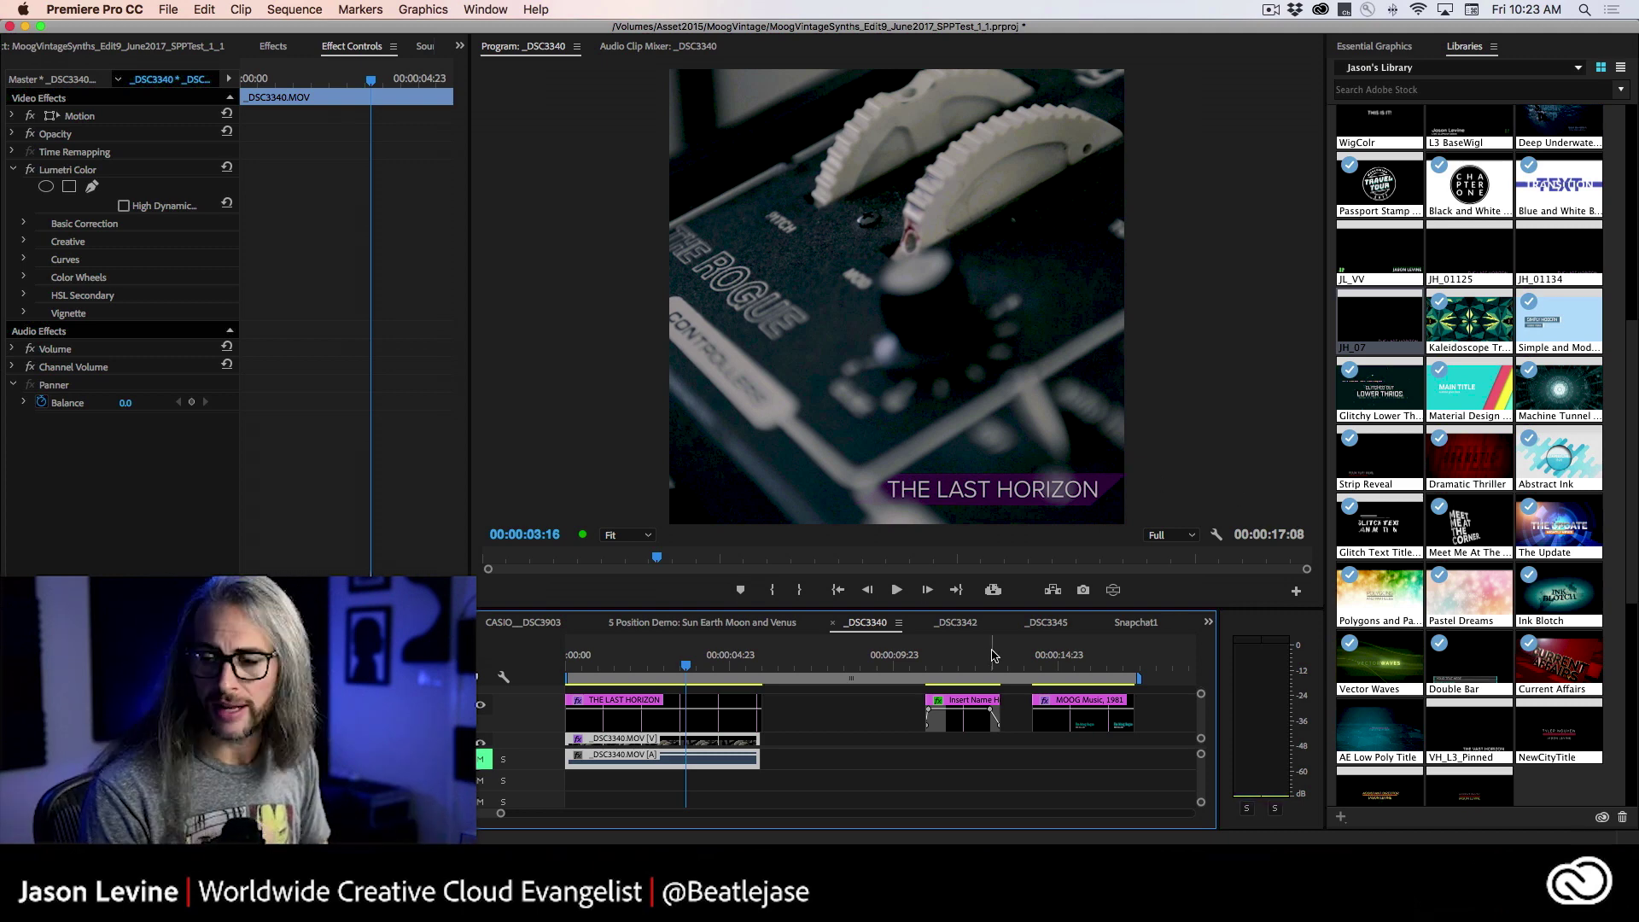
Step: Open the 5 Position Demo: Sun Earth Moon and Venus sequence and play its Solar System graphic with the graphic's layers listed
left_click(698, 624)
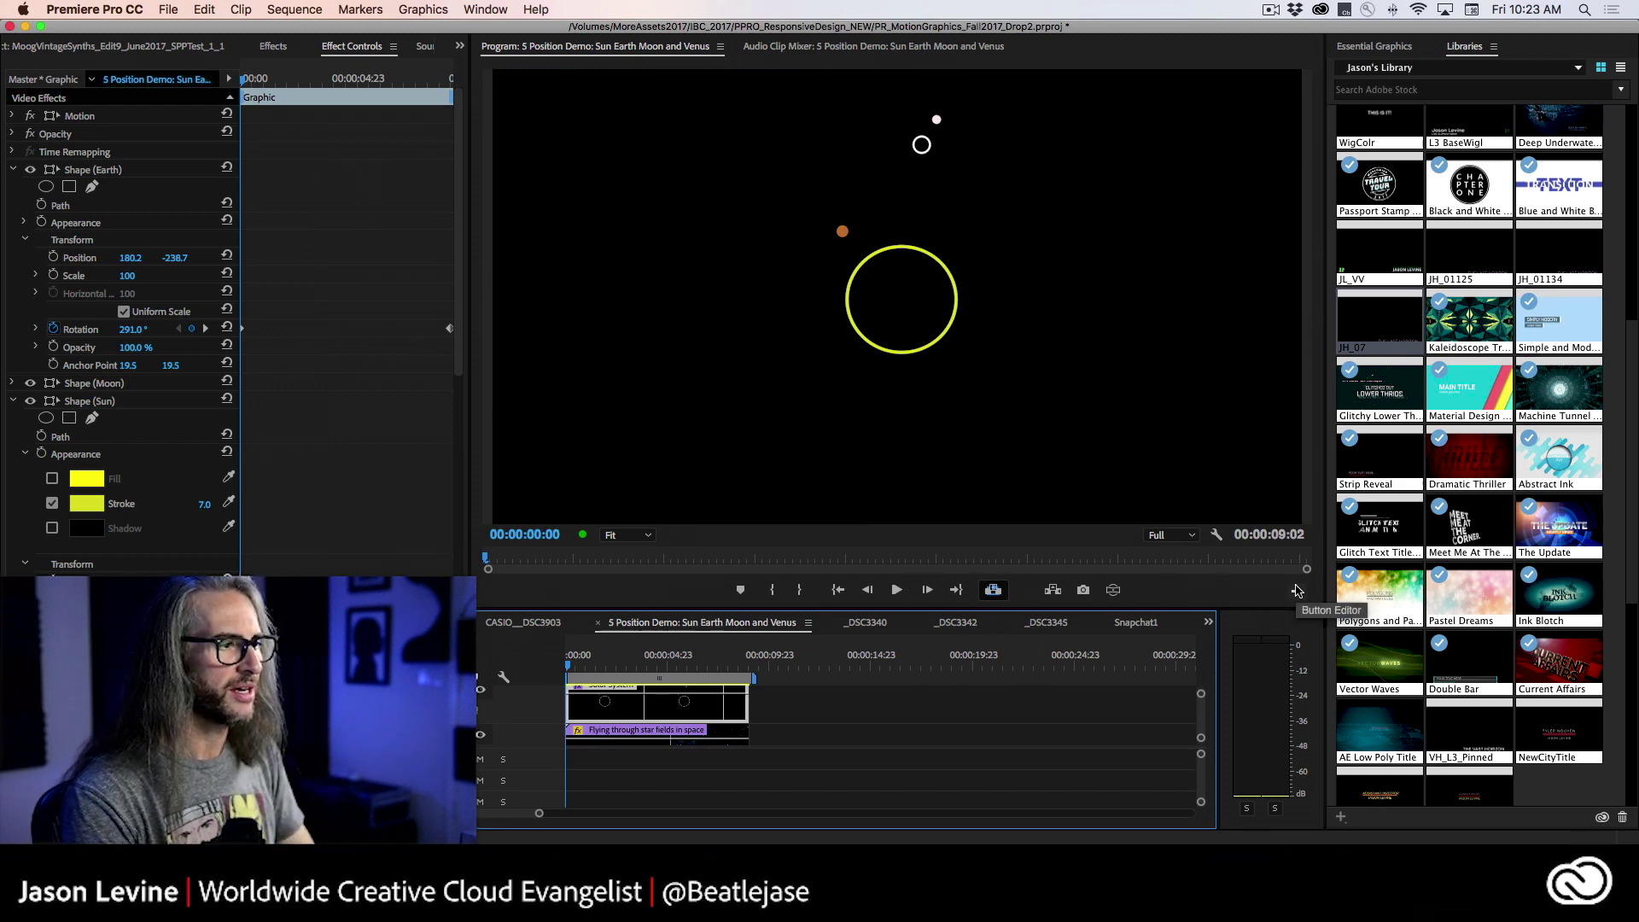
scroll(772, 730, "up", 3)
scroll(771, 730, "down", 3)
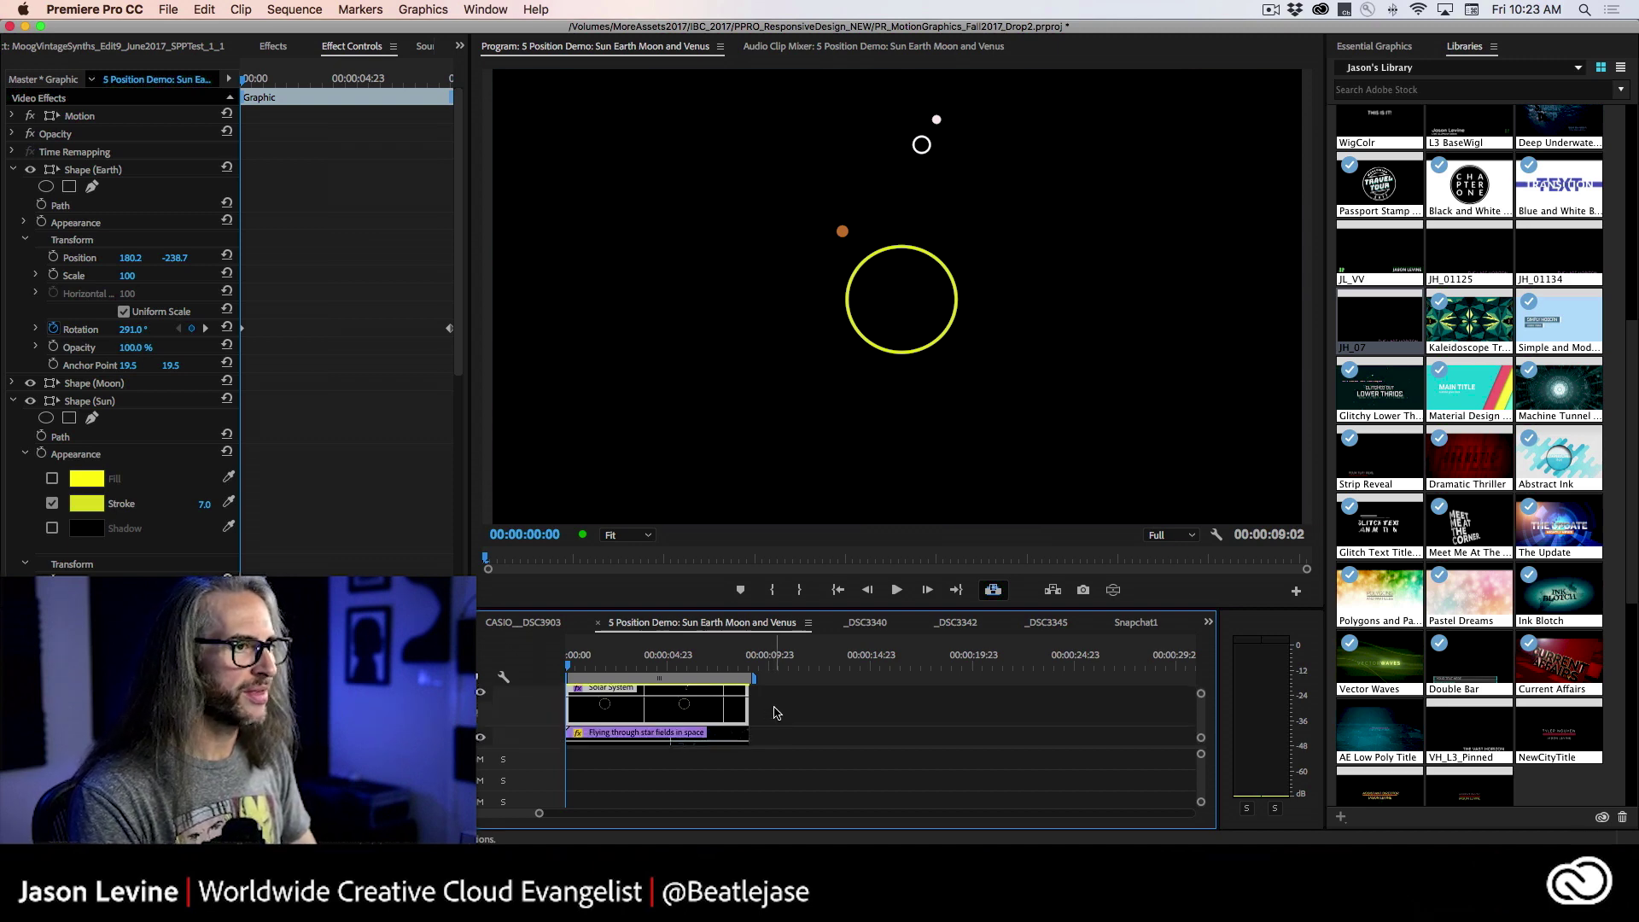
left_click(1363, 46)
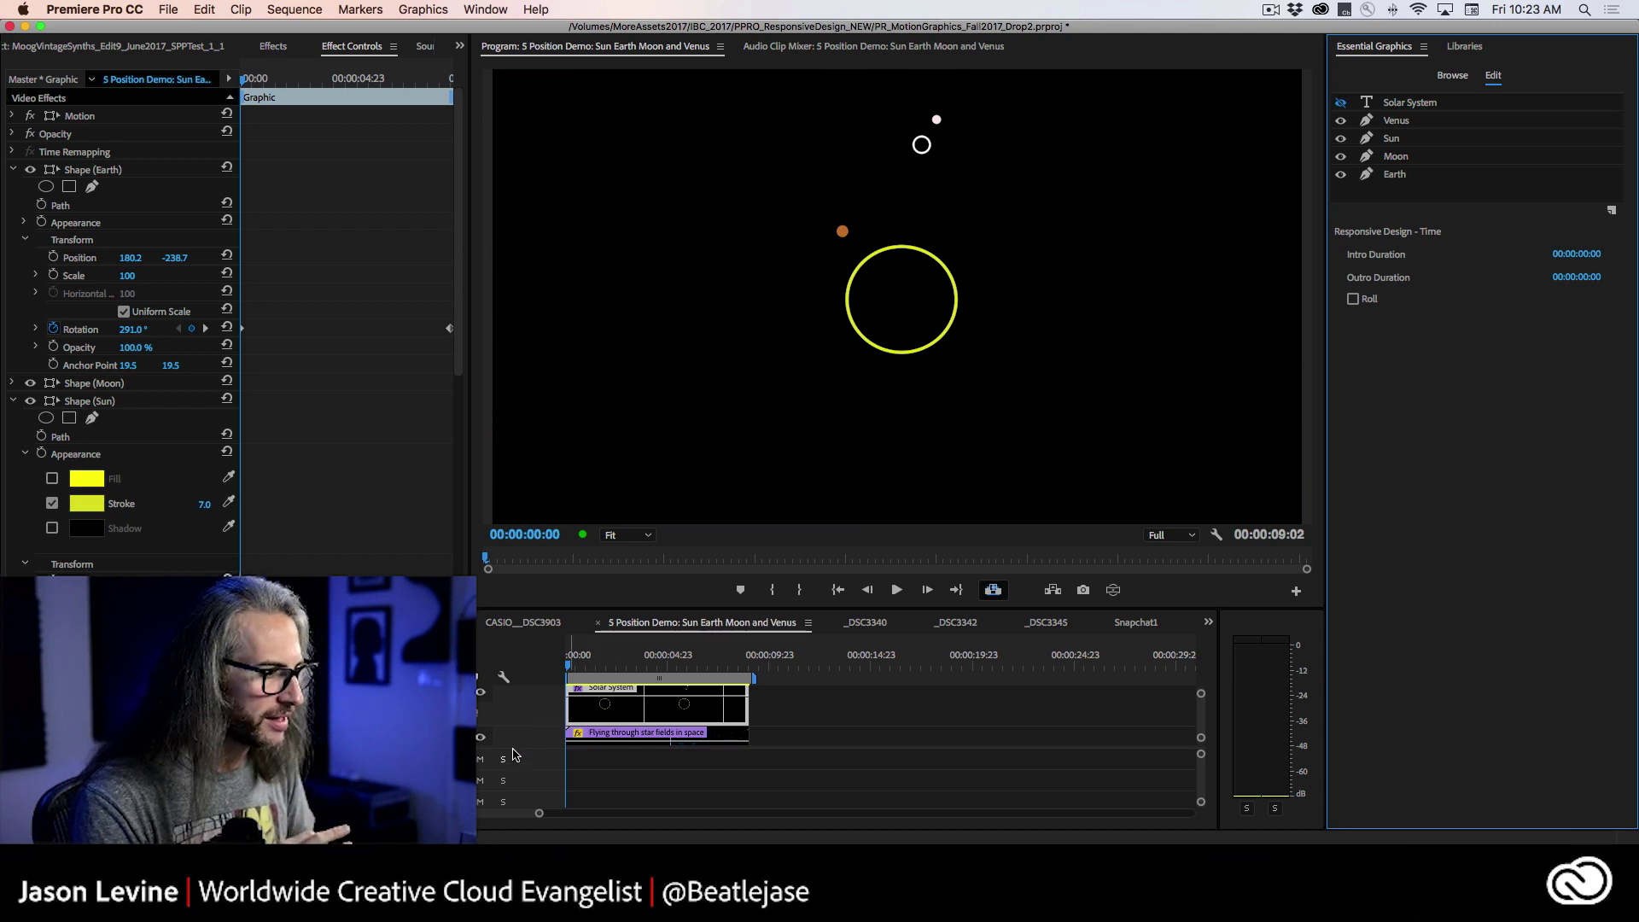
left_click_drag(515, 747, 512, 768)
key("space")
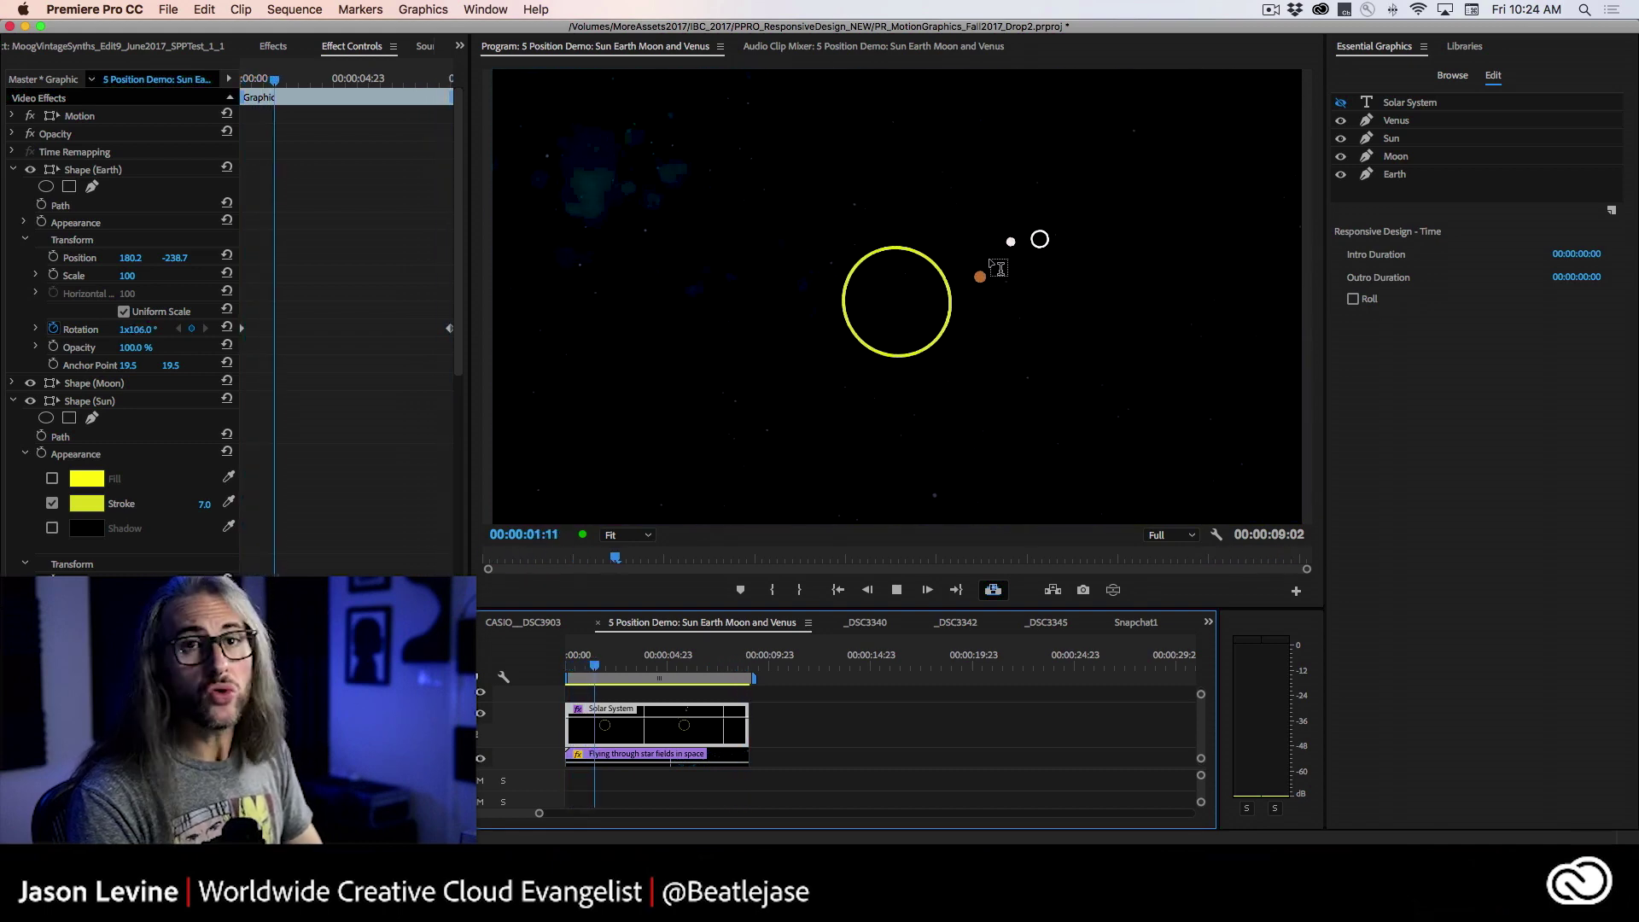
key("space")
Step: Change the stroke colour of the Earth layer to blue, 3238CA
left_click(1407, 174)
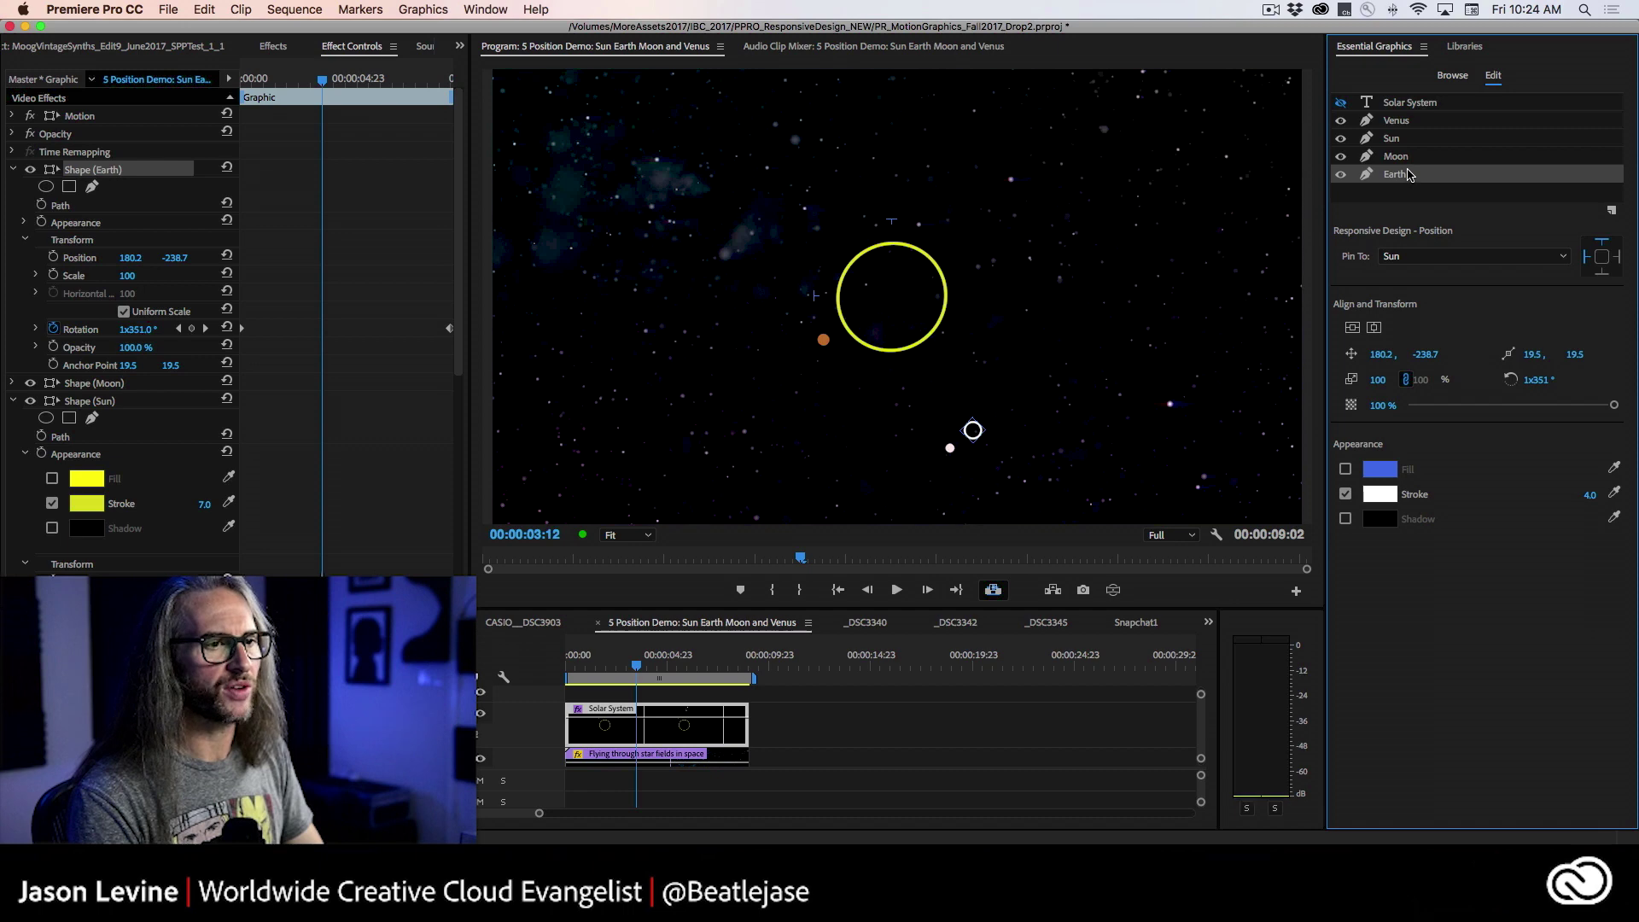
left_click(1379, 495)
left_click(858, 361)
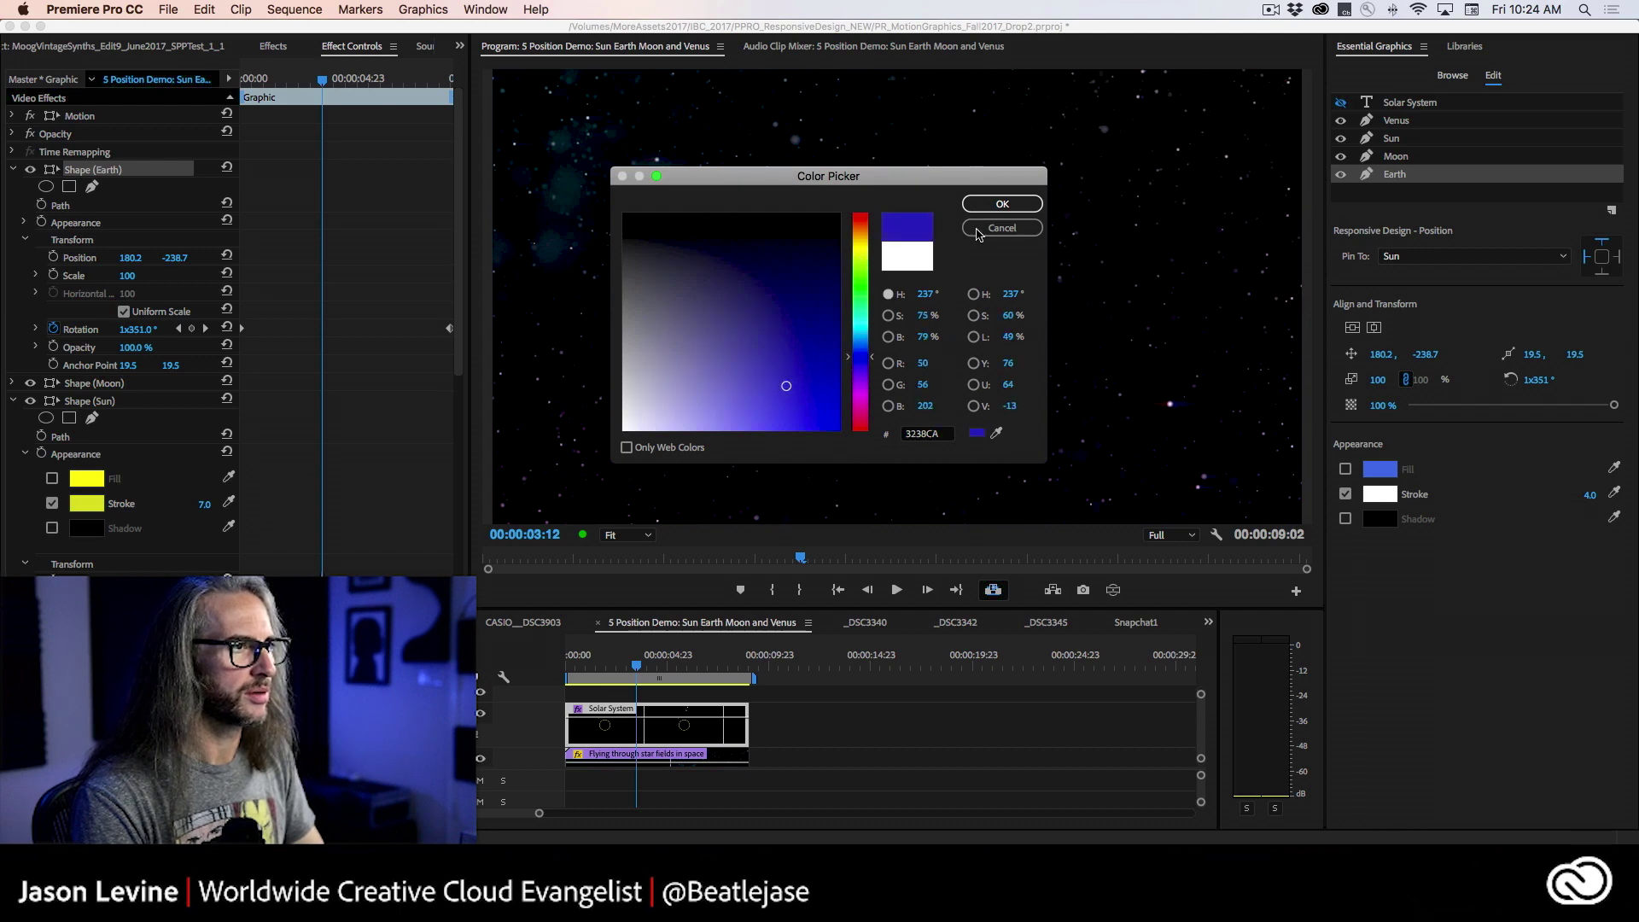
left_click(1003, 204)
key("super+s")
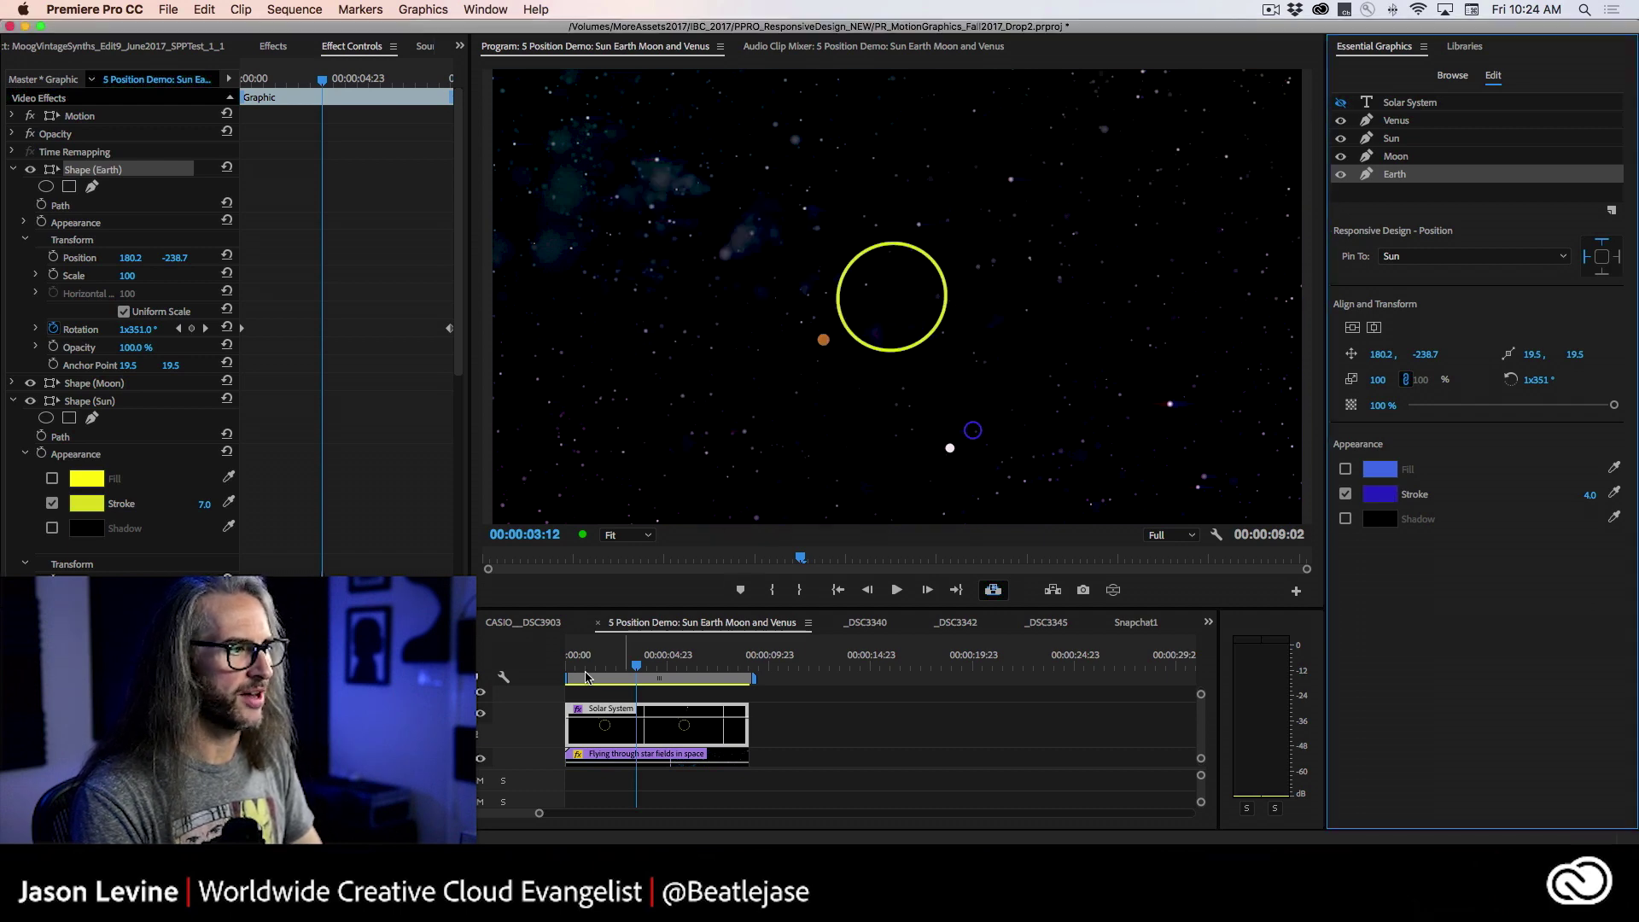
Step: Play the Solar System animation from the start of the sequence to review the recoloured Earth orbiting
left_click_drag(636, 670, 527, 668)
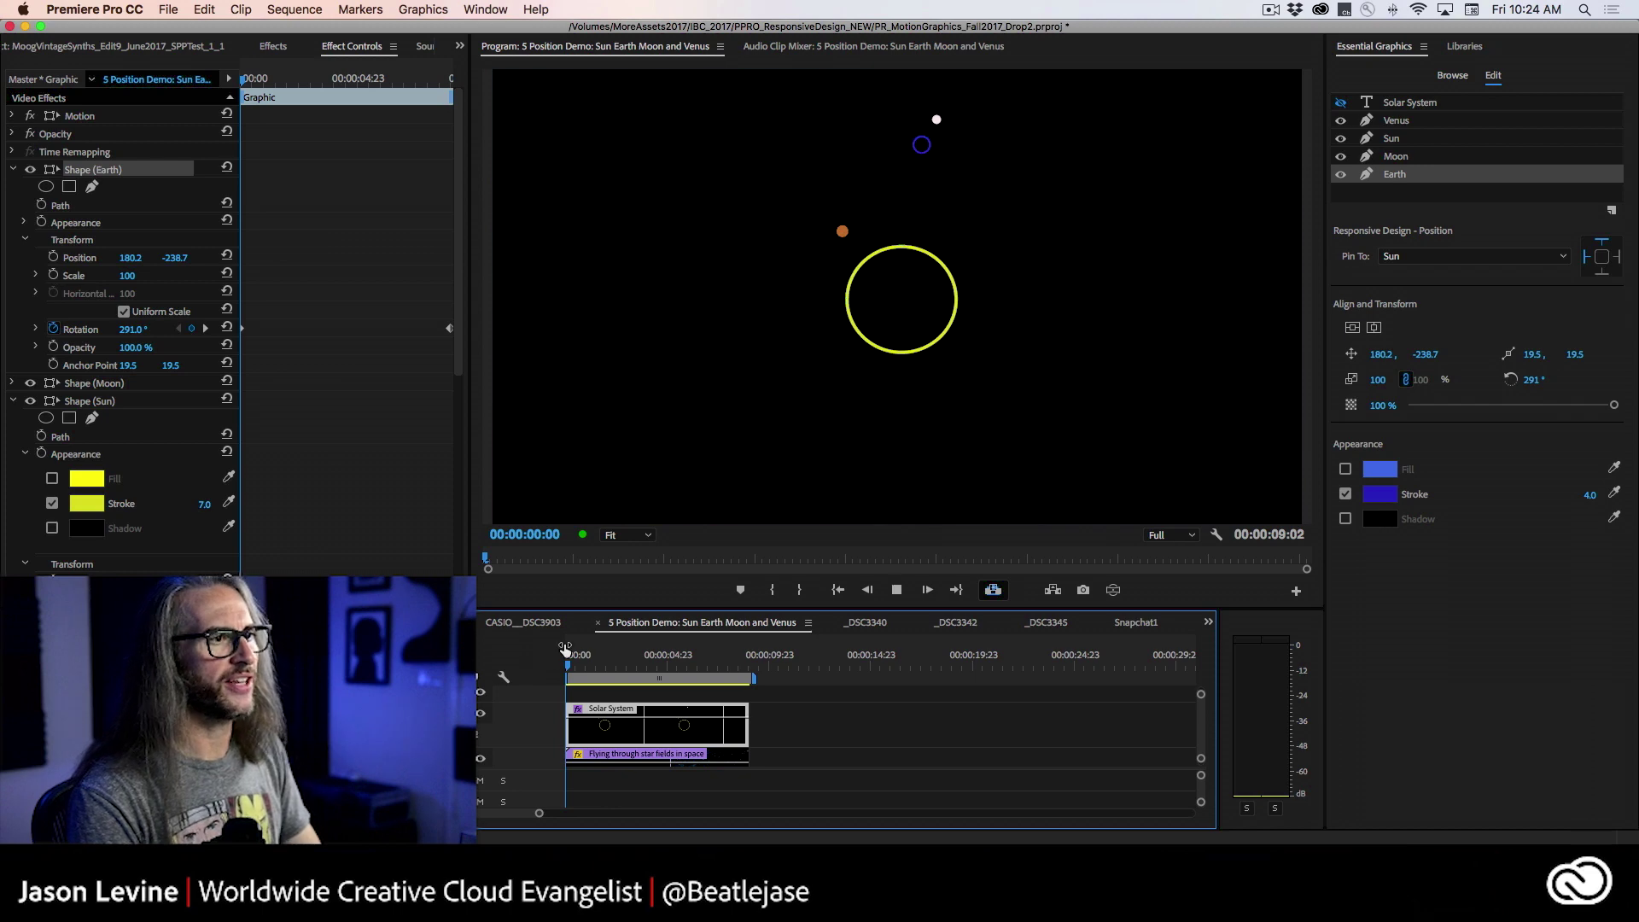
key("space")
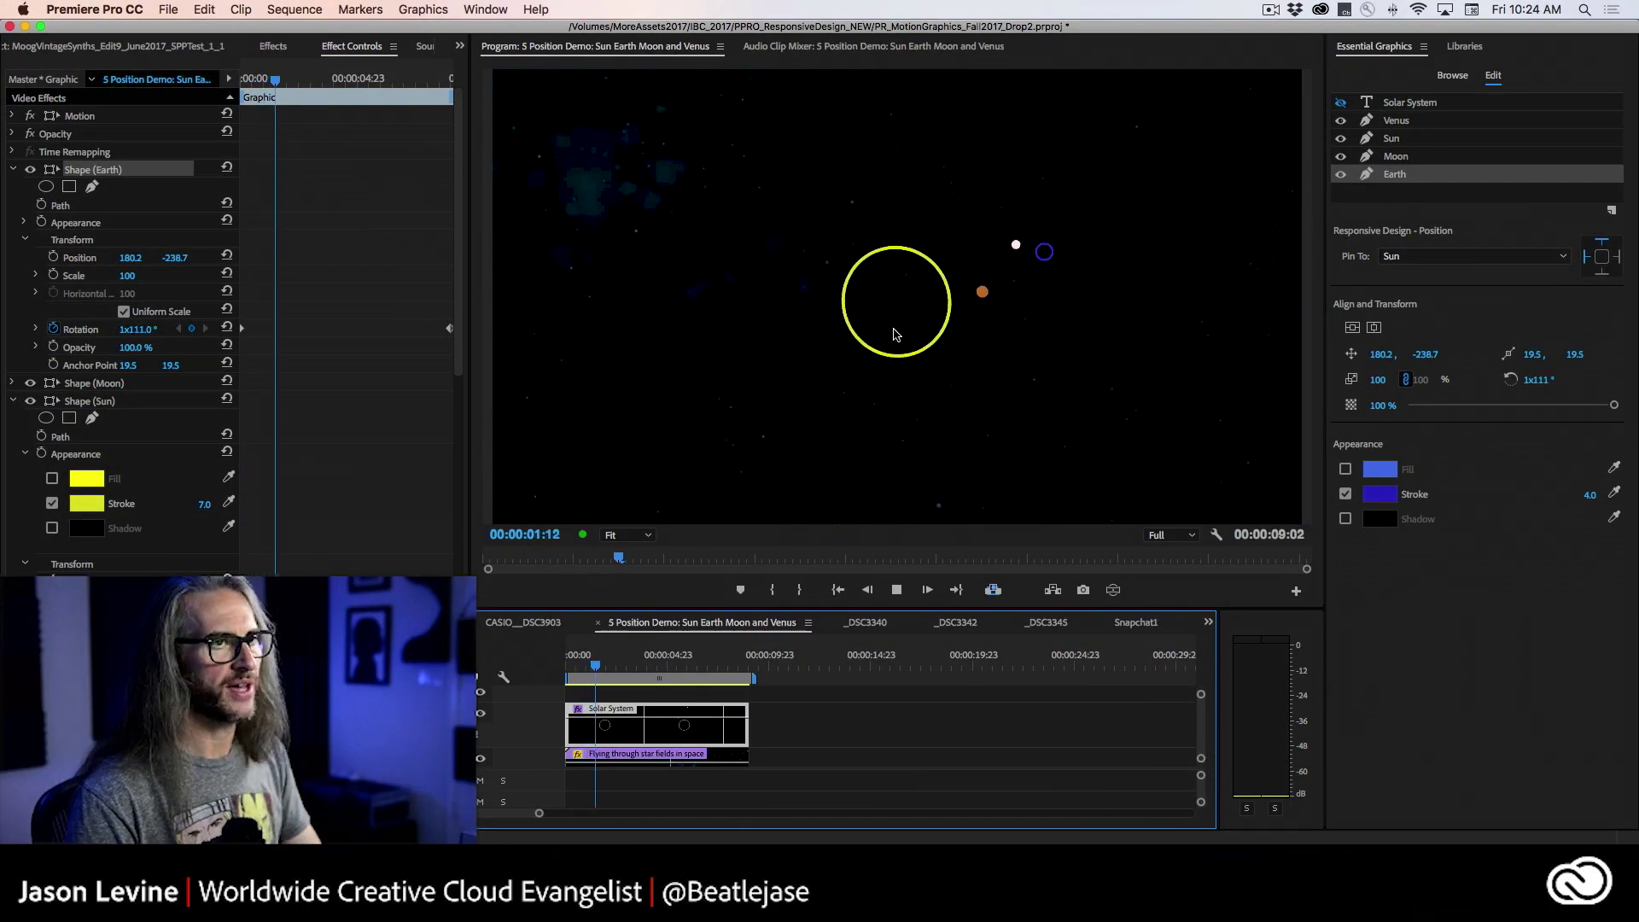
key("space")
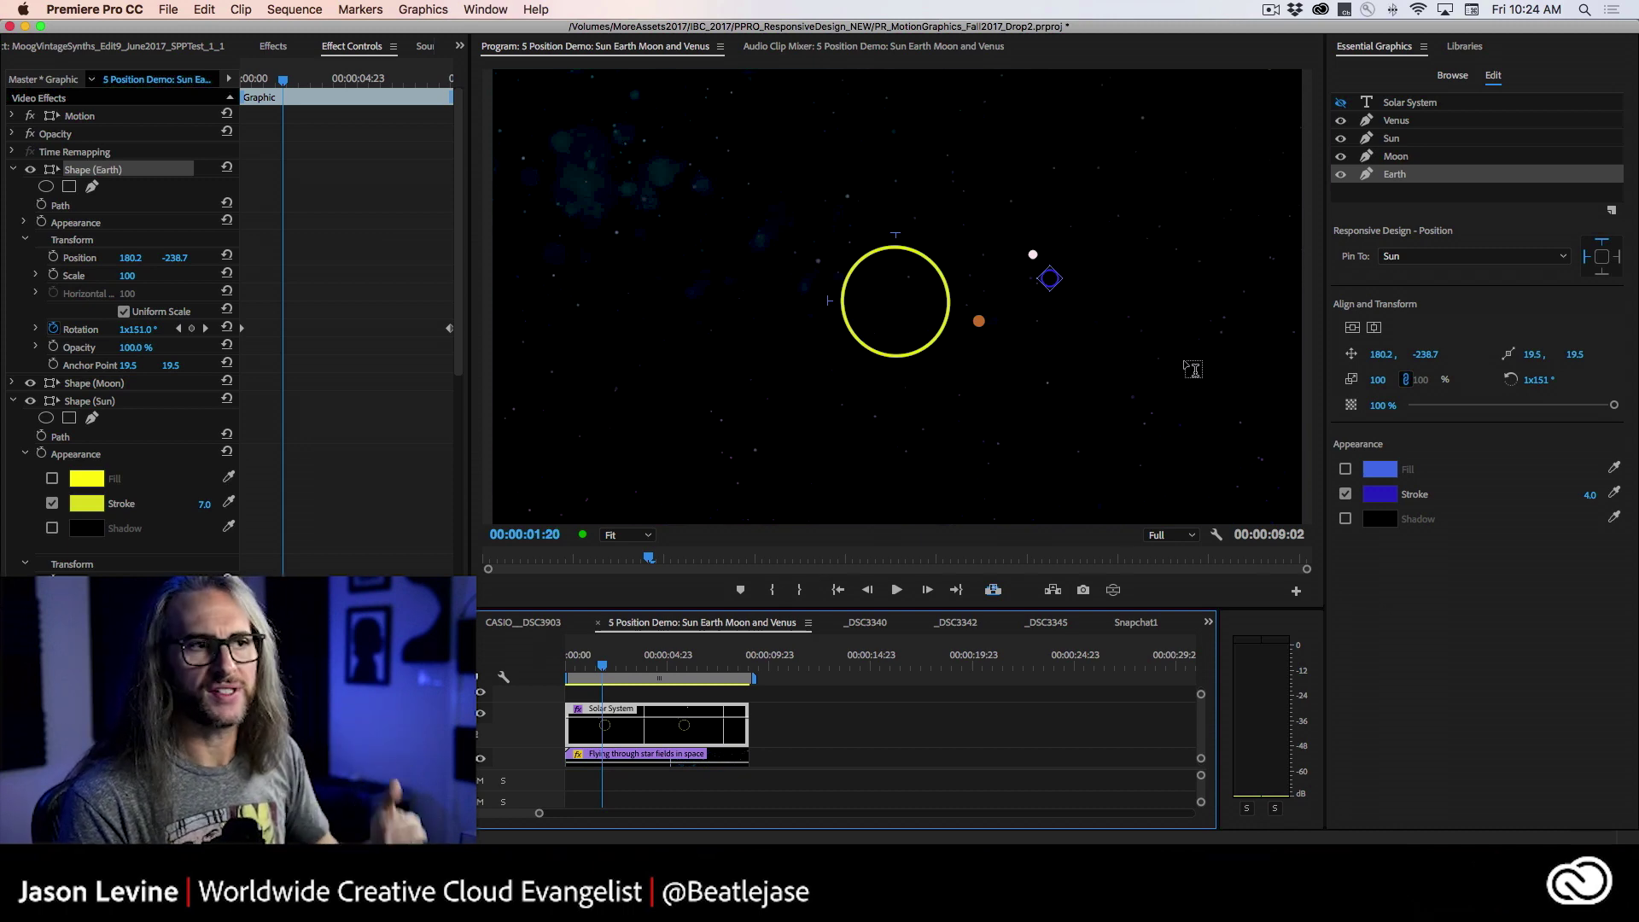
Step: Check what the Sun, Venus, Earth and Moon layers are each pinned to
left_click(1456, 141)
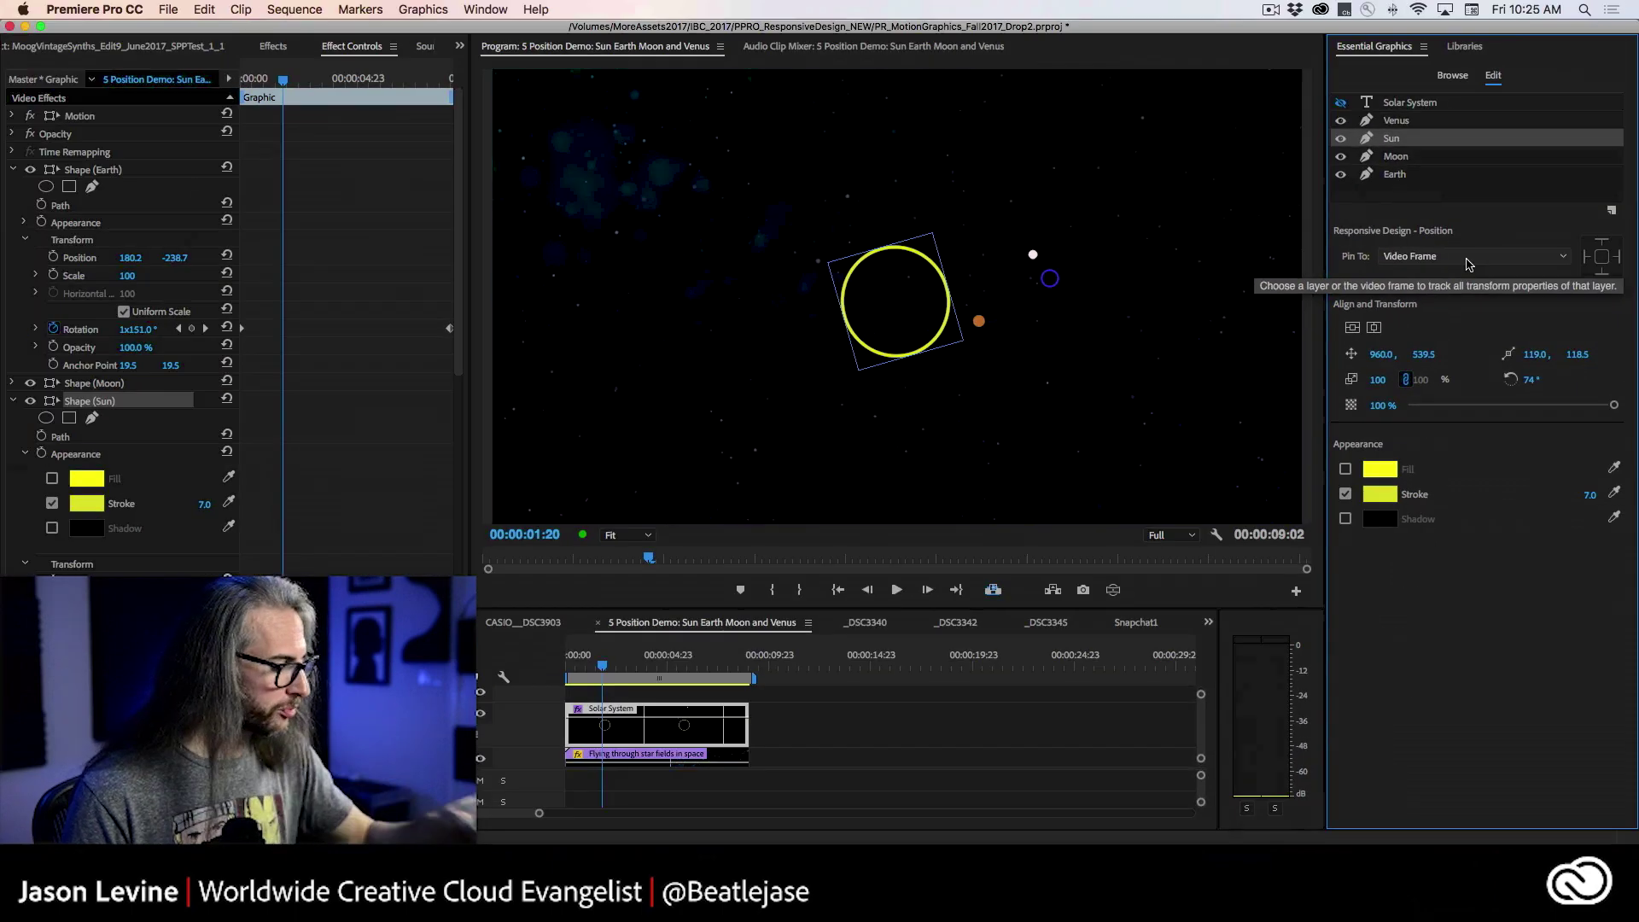
left_click(1403, 122)
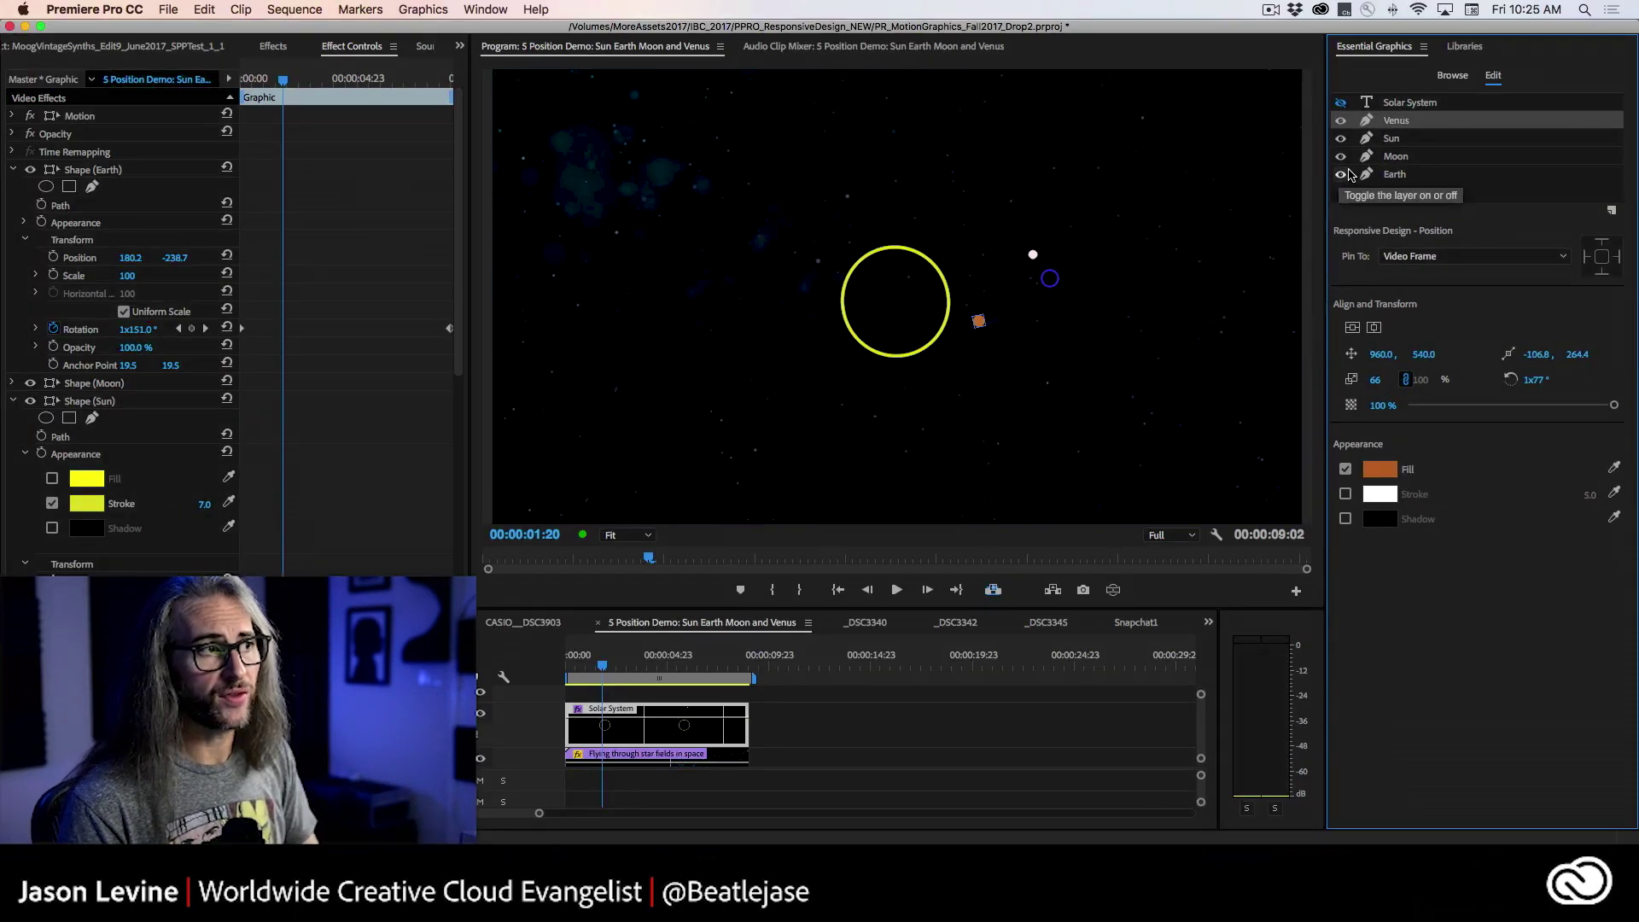
left_click(1437, 176)
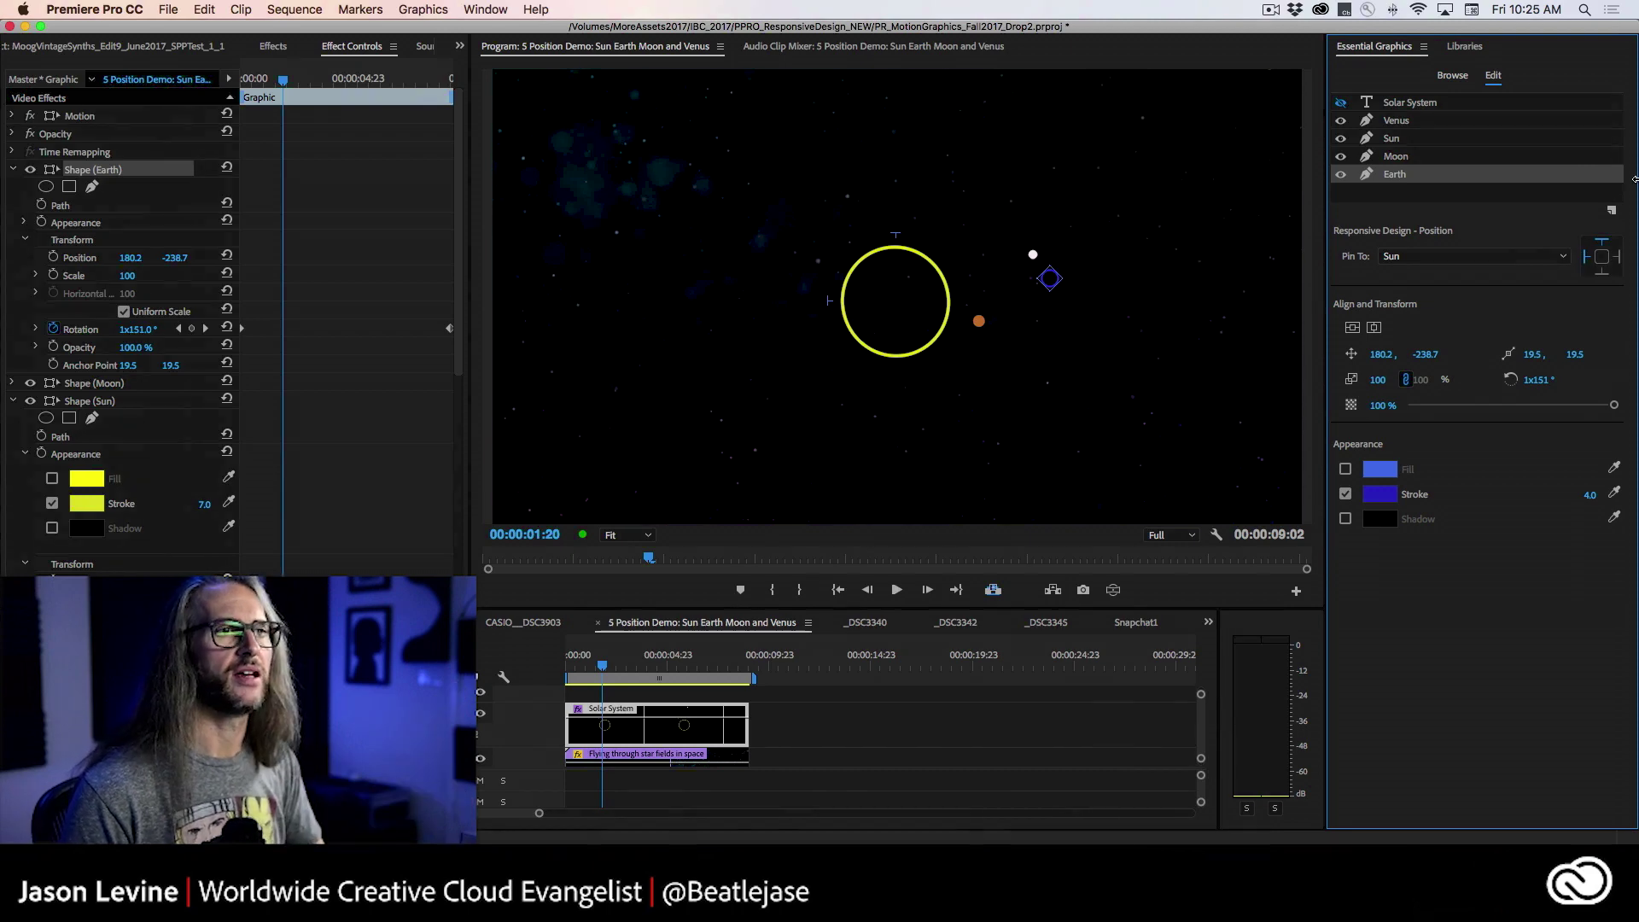
left_click(1439, 157)
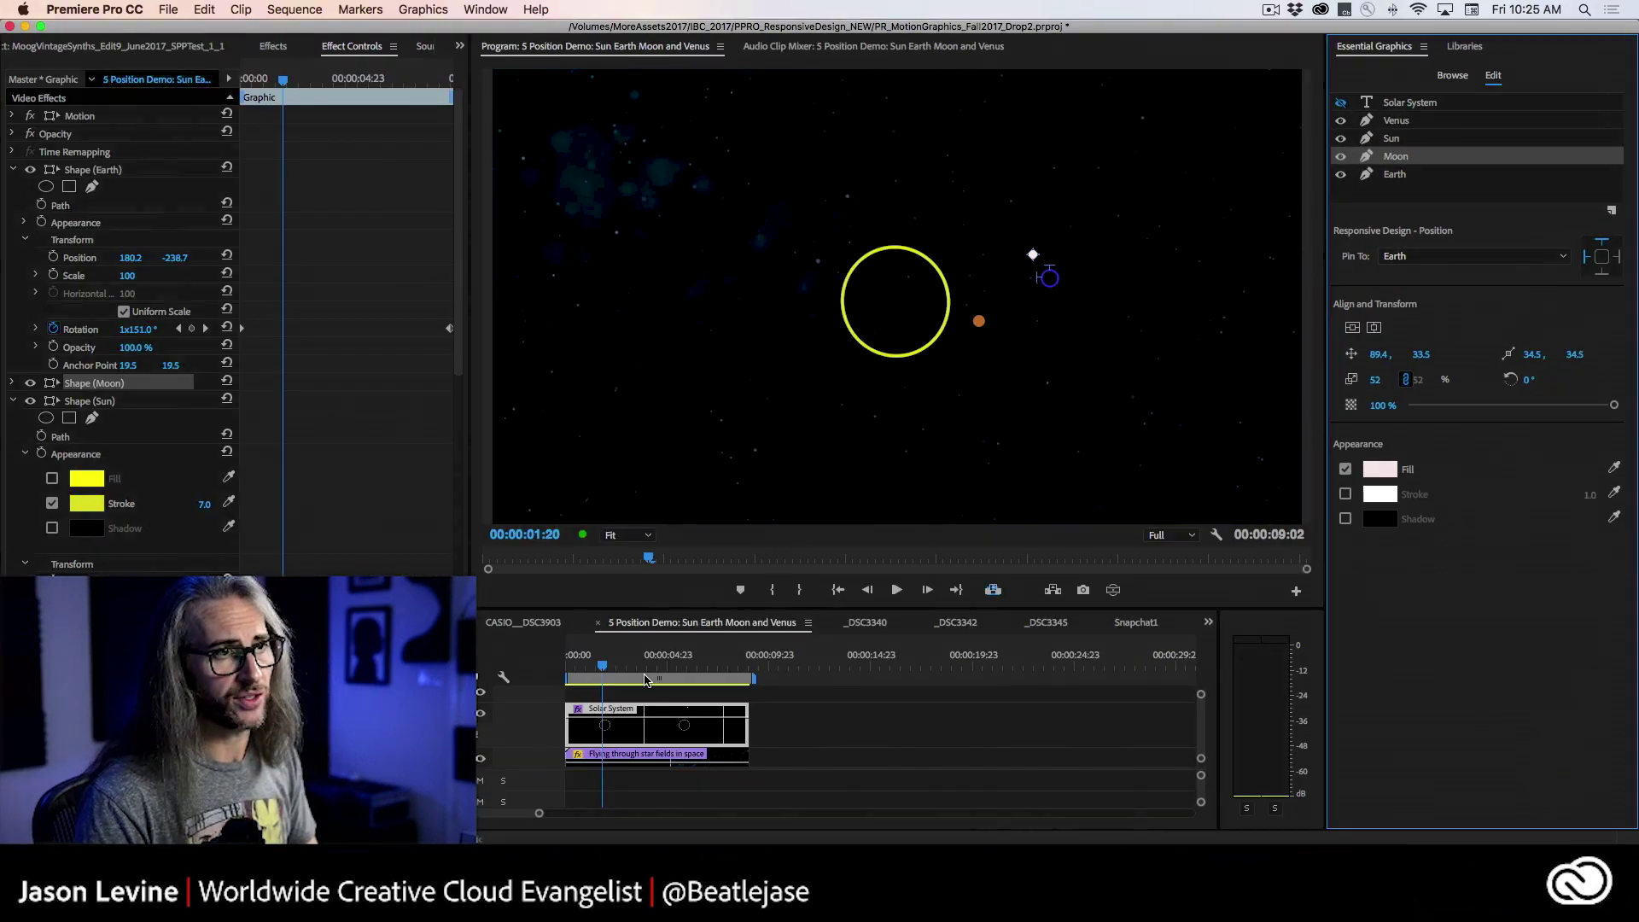
Step: Export the Solar System graphic as a motion graphics template named UNIVERSE
right_click(641, 727)
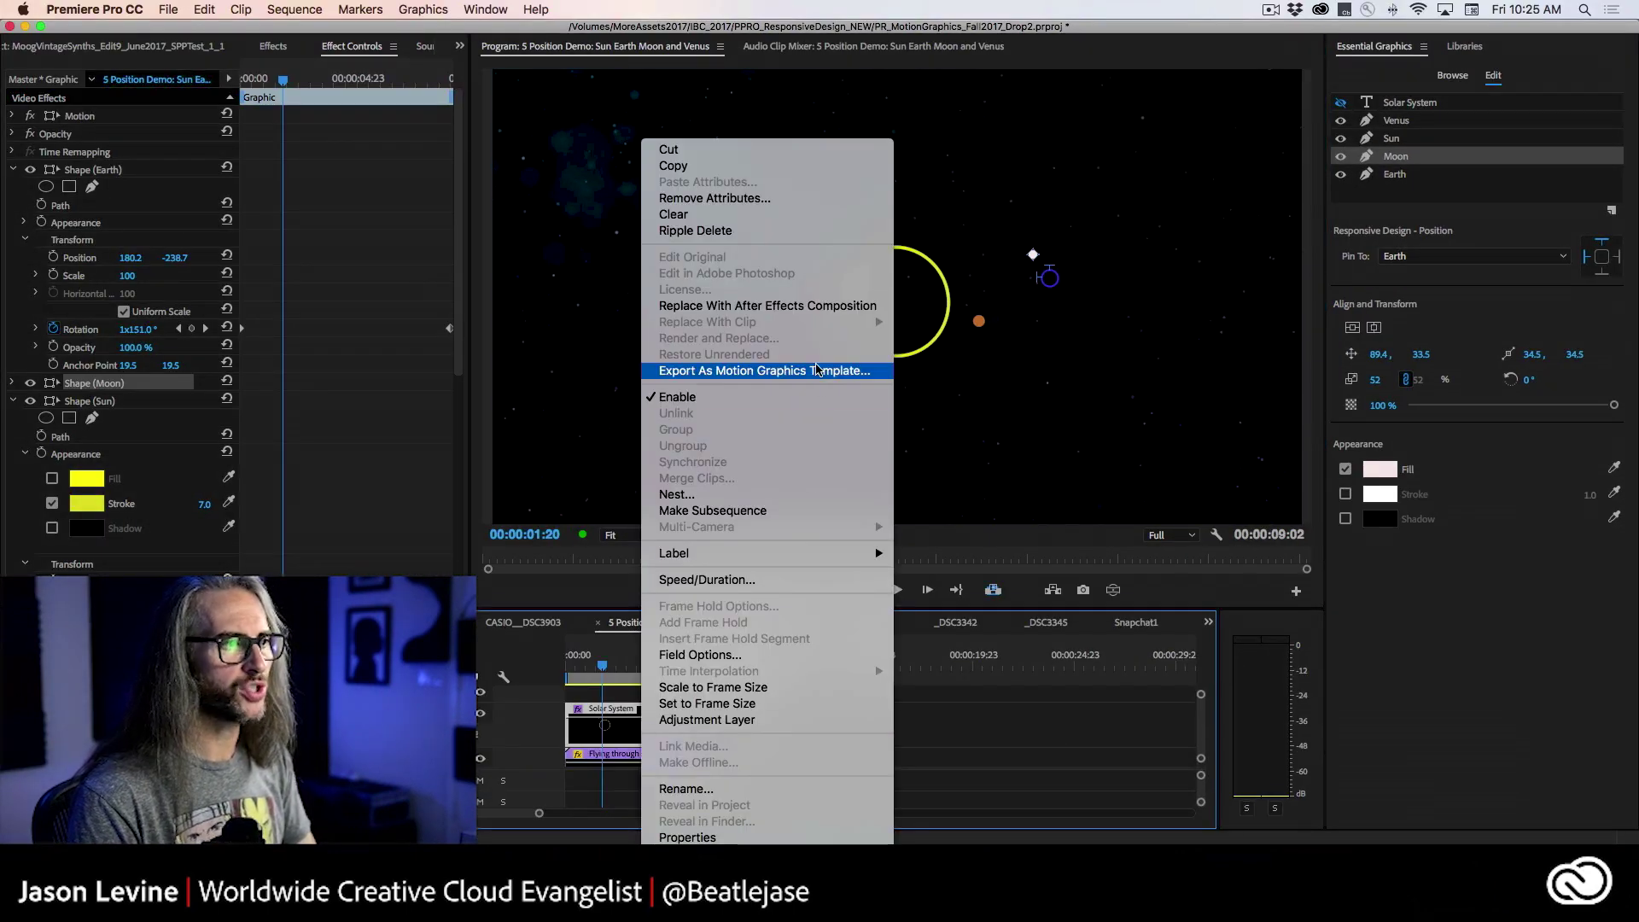
left_click(862, 374)
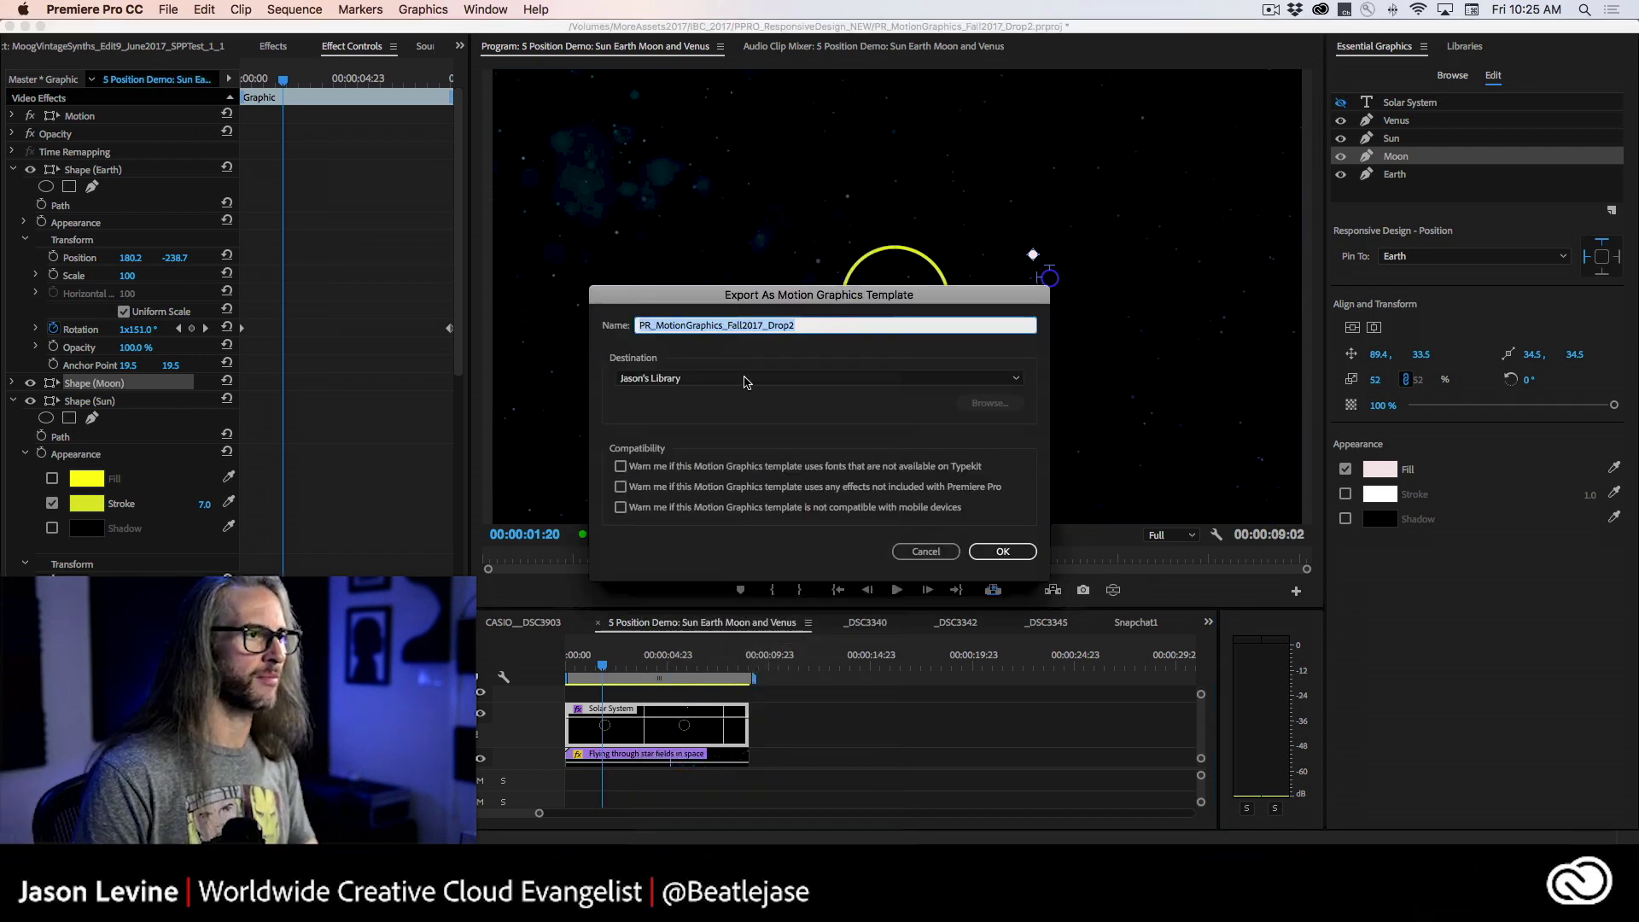
type("The")
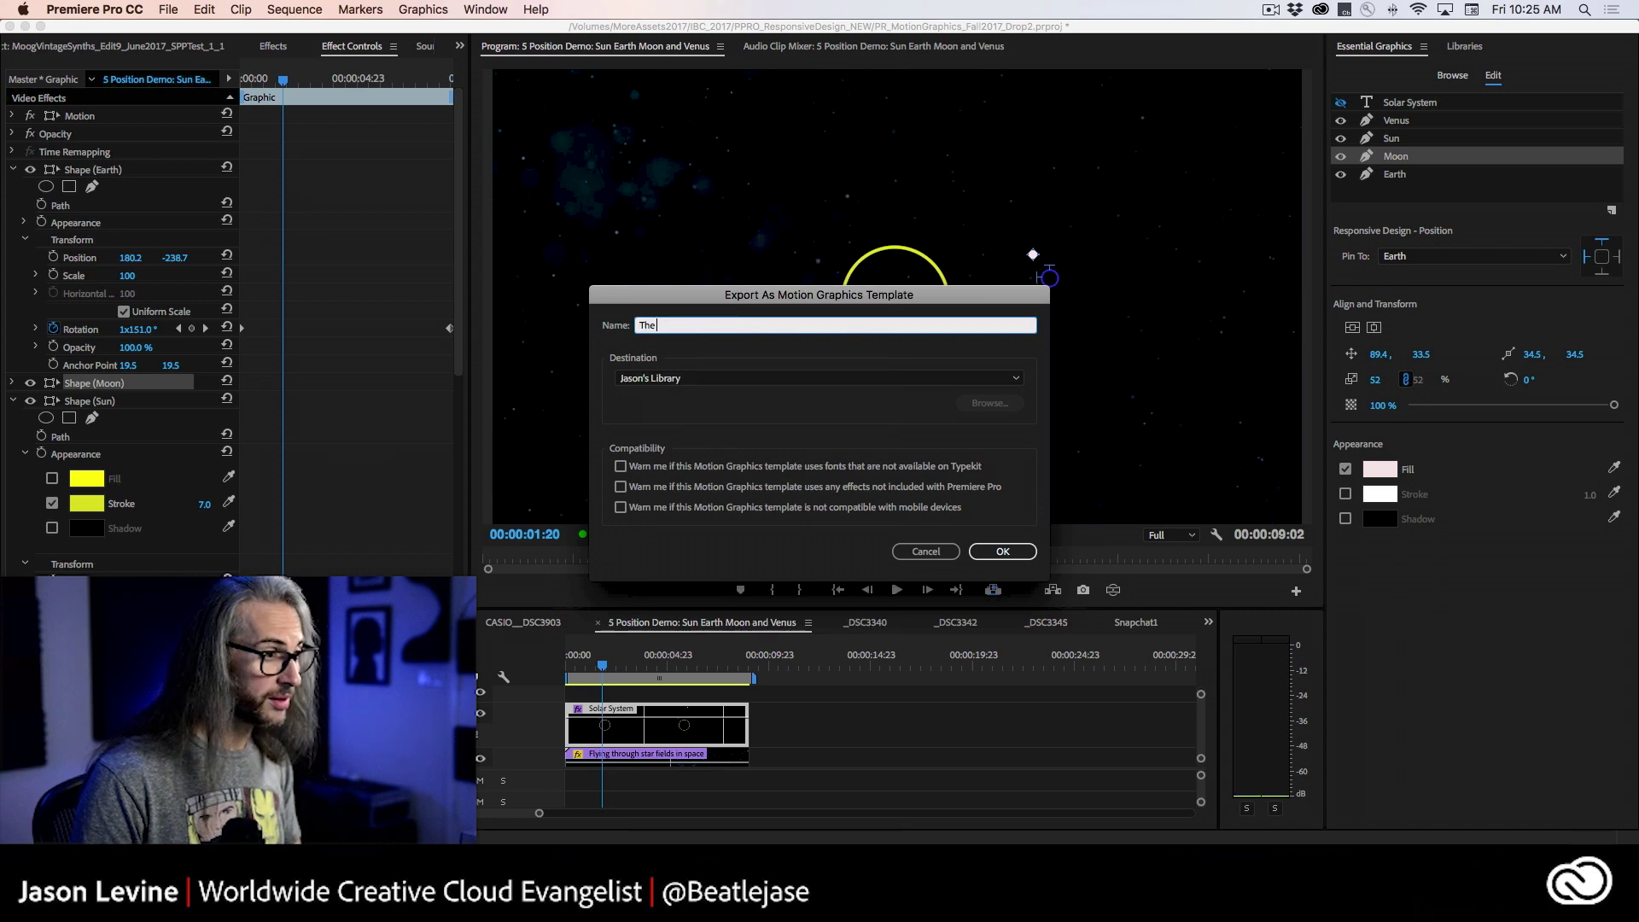
type("IVERSE")
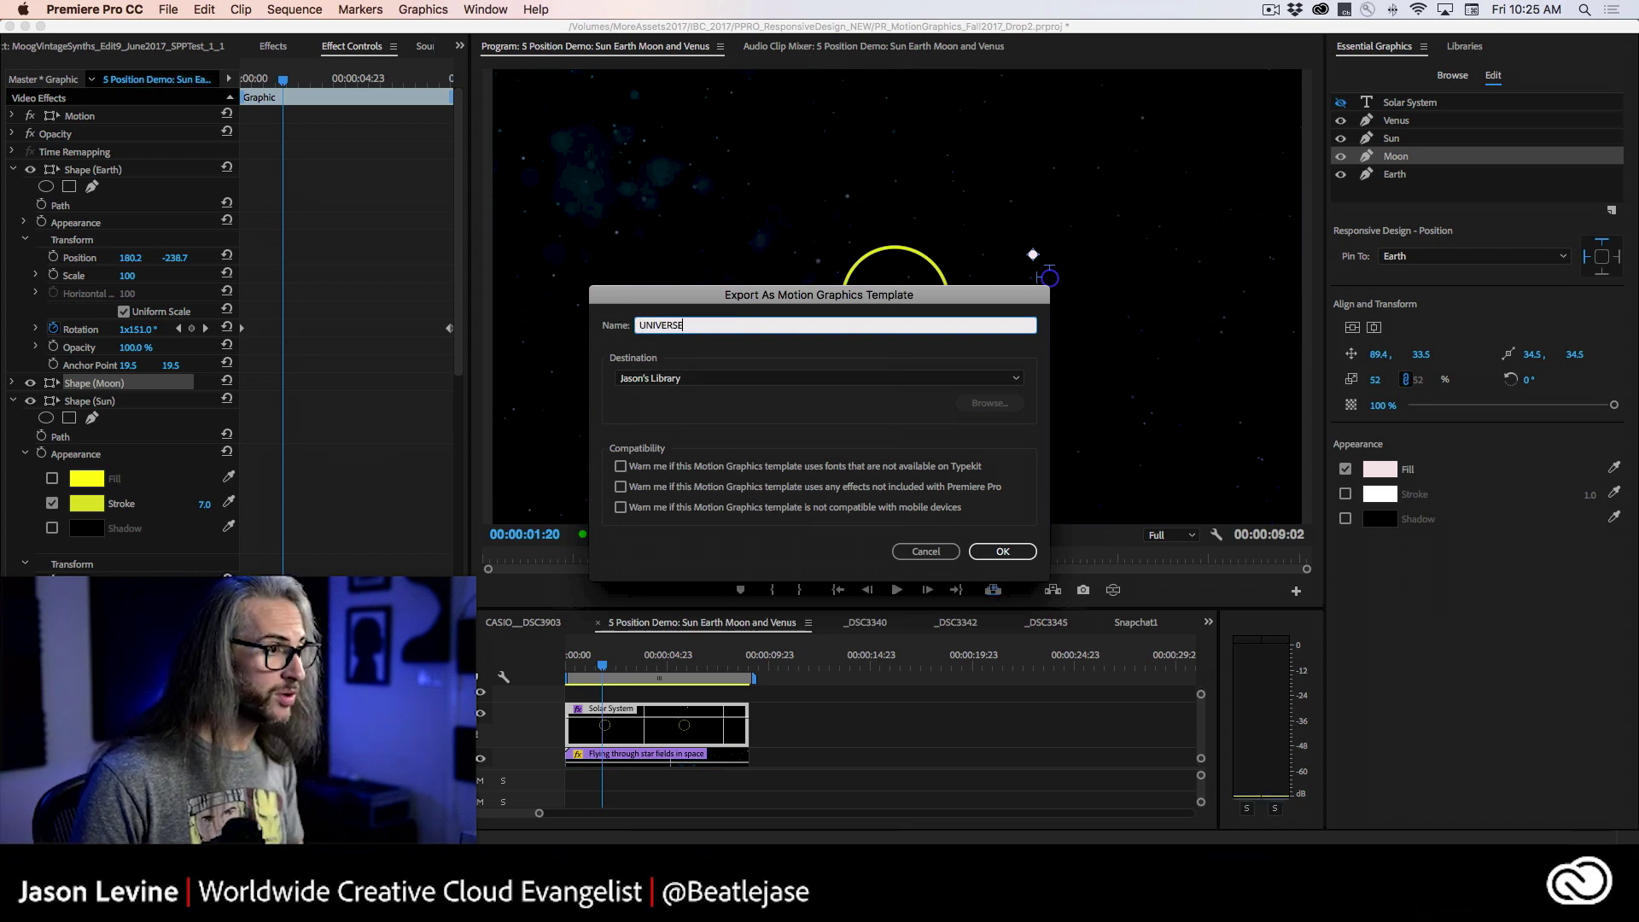
left_click(1003, 552)
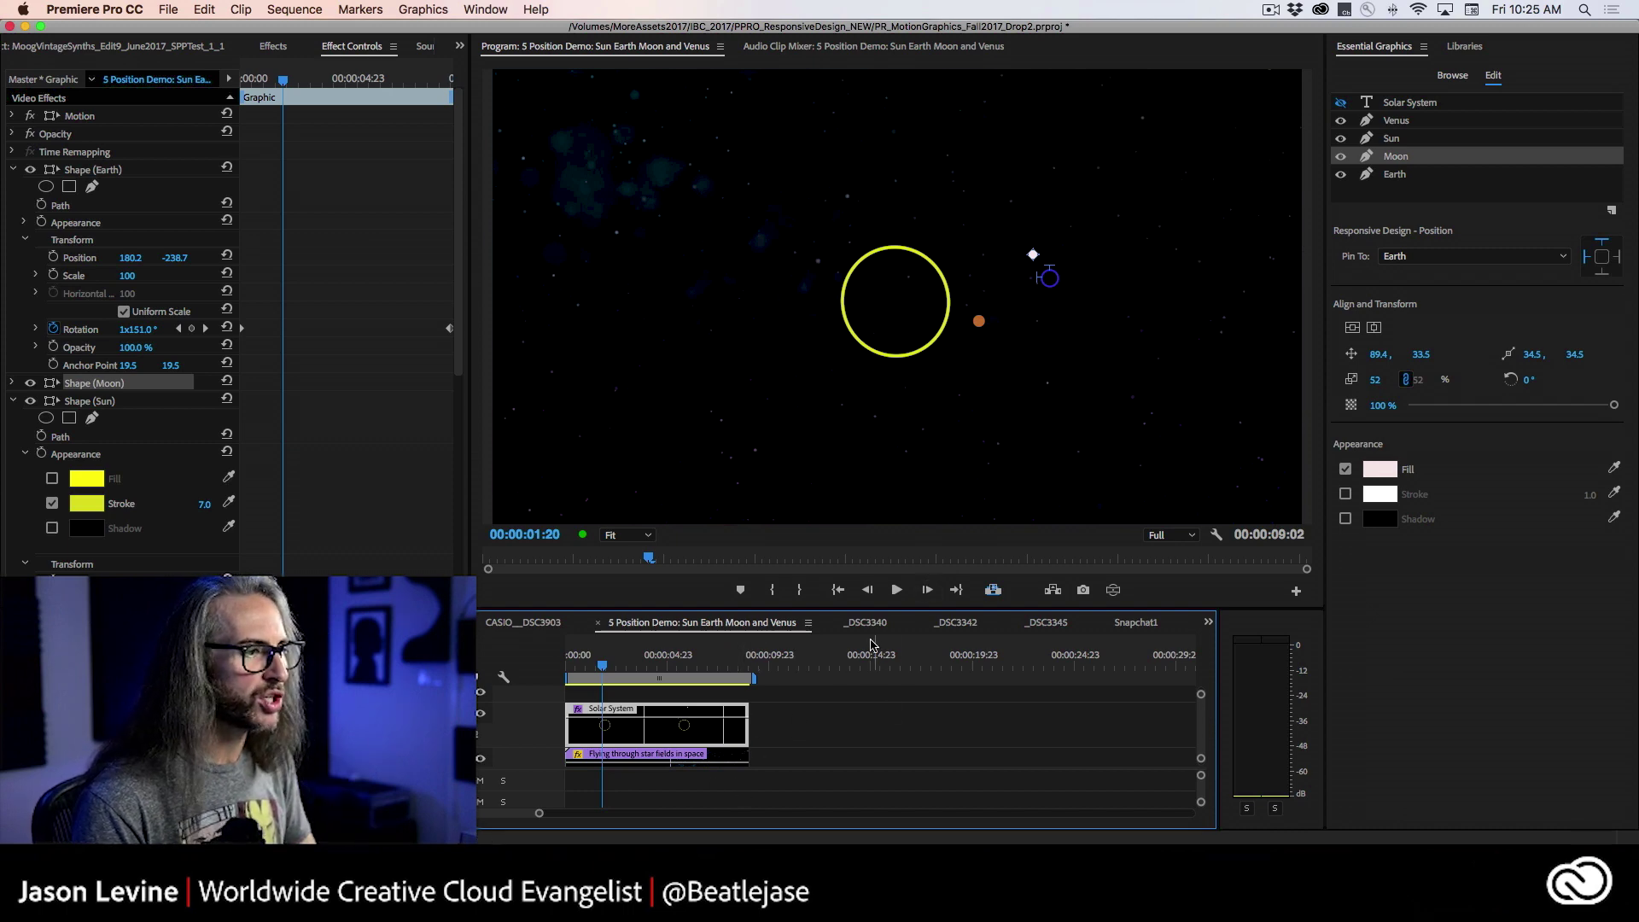
Step: Place the UNIVERSE template above the last clip of the _DSC3342 sequence and play the section back
left_click(921, 625)
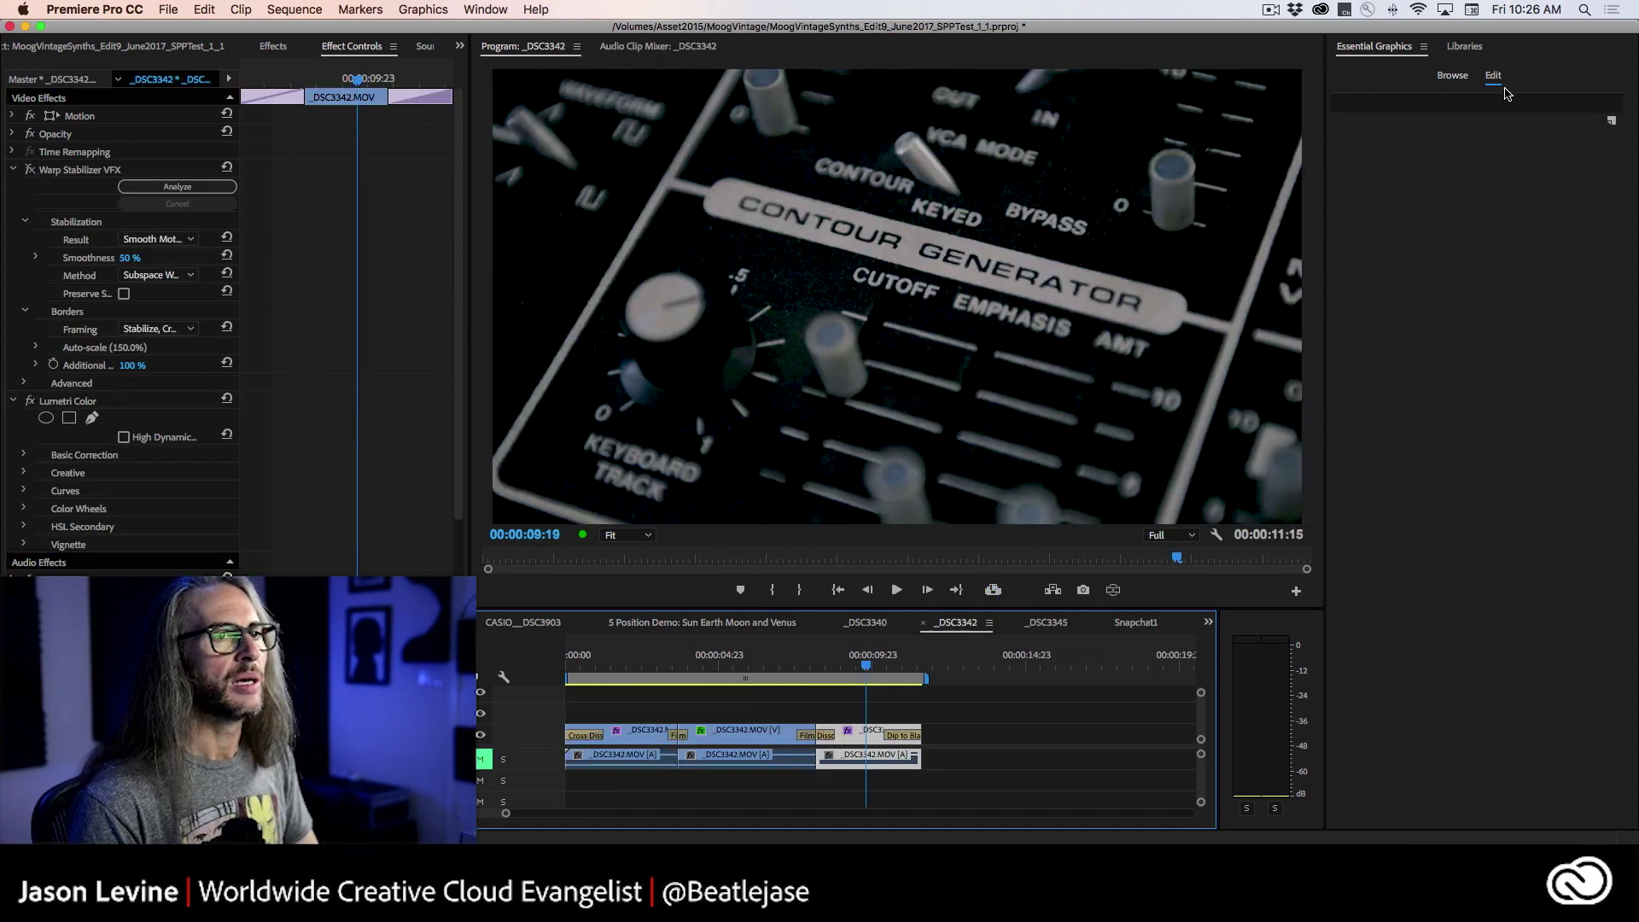
left_click(1466, 47)
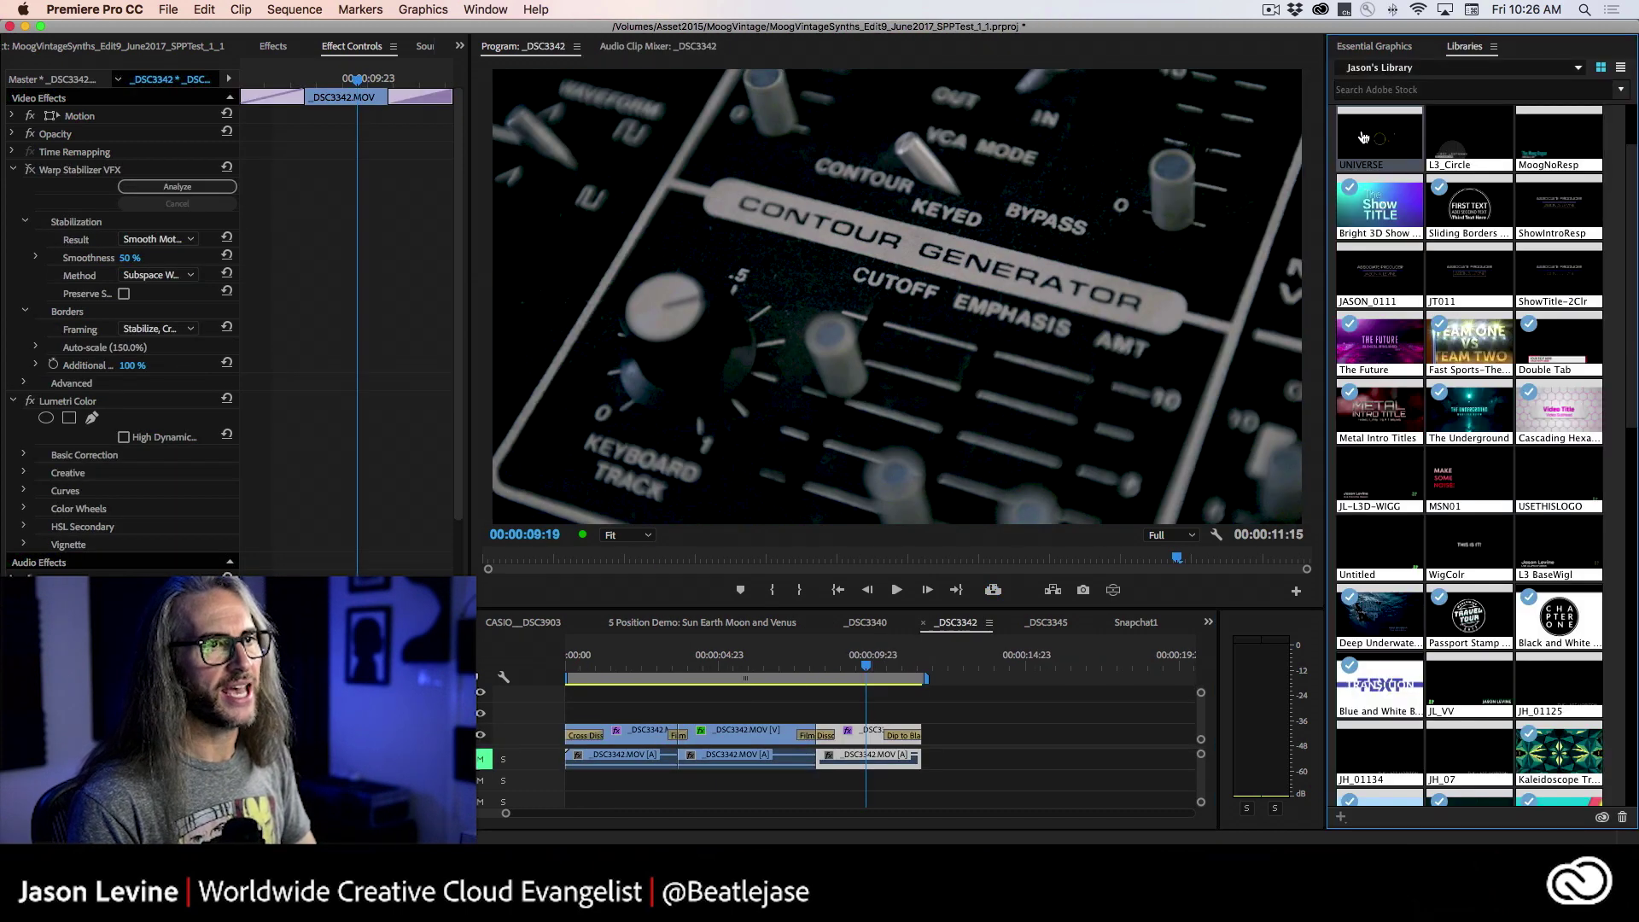
scroll(1377, 145, "down", 1)
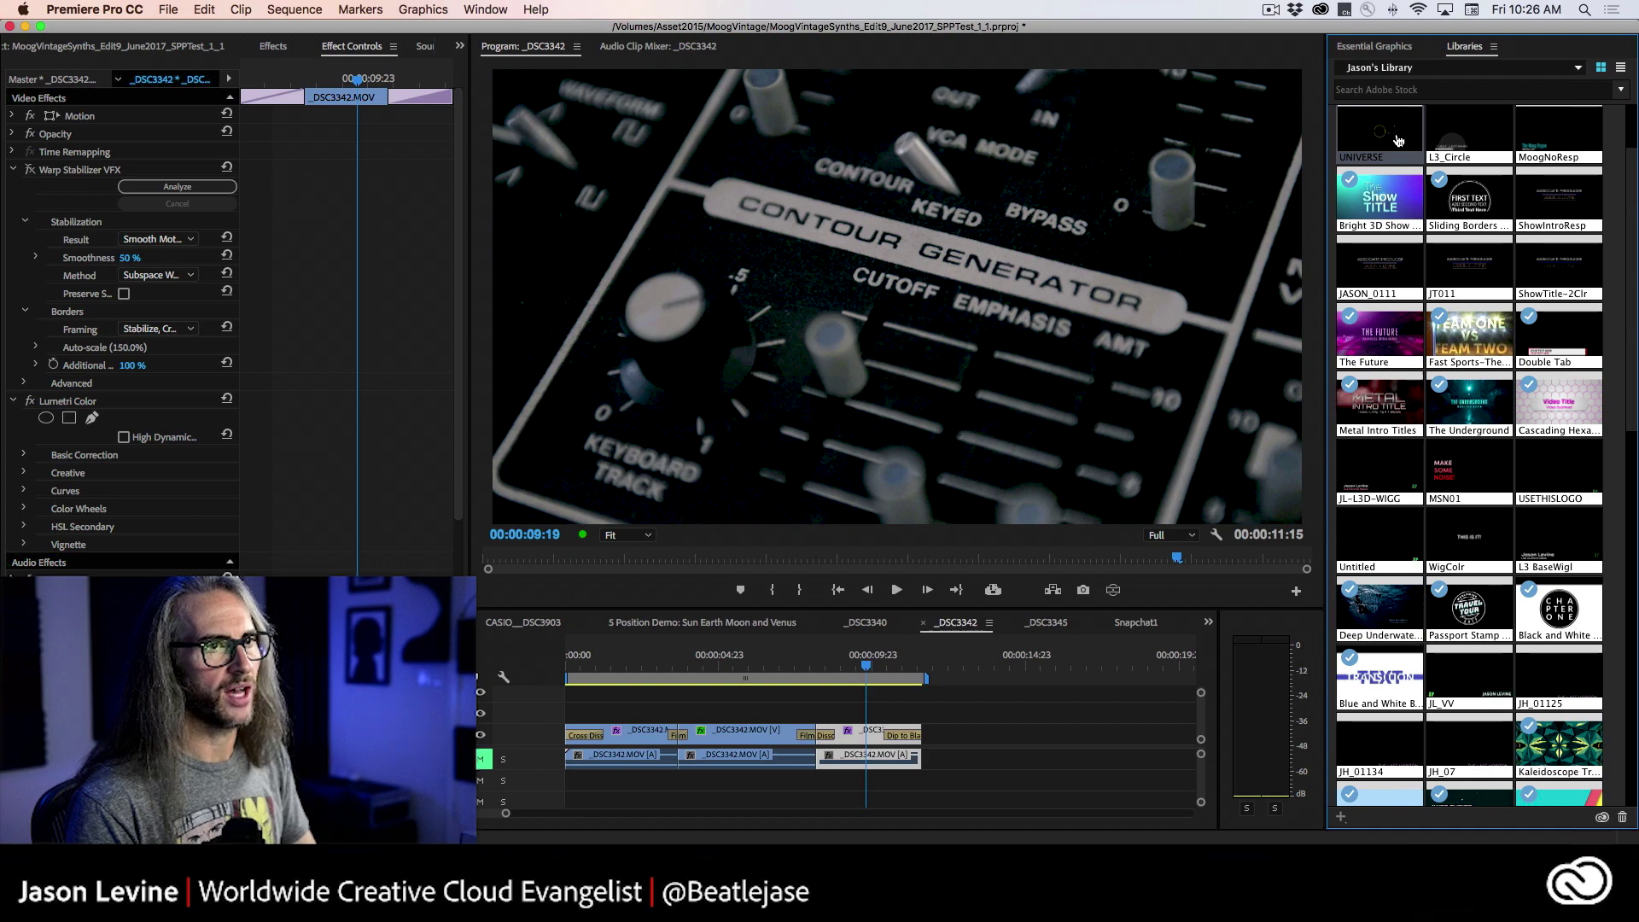
left_click_drag(1397, 139, 806, 670)
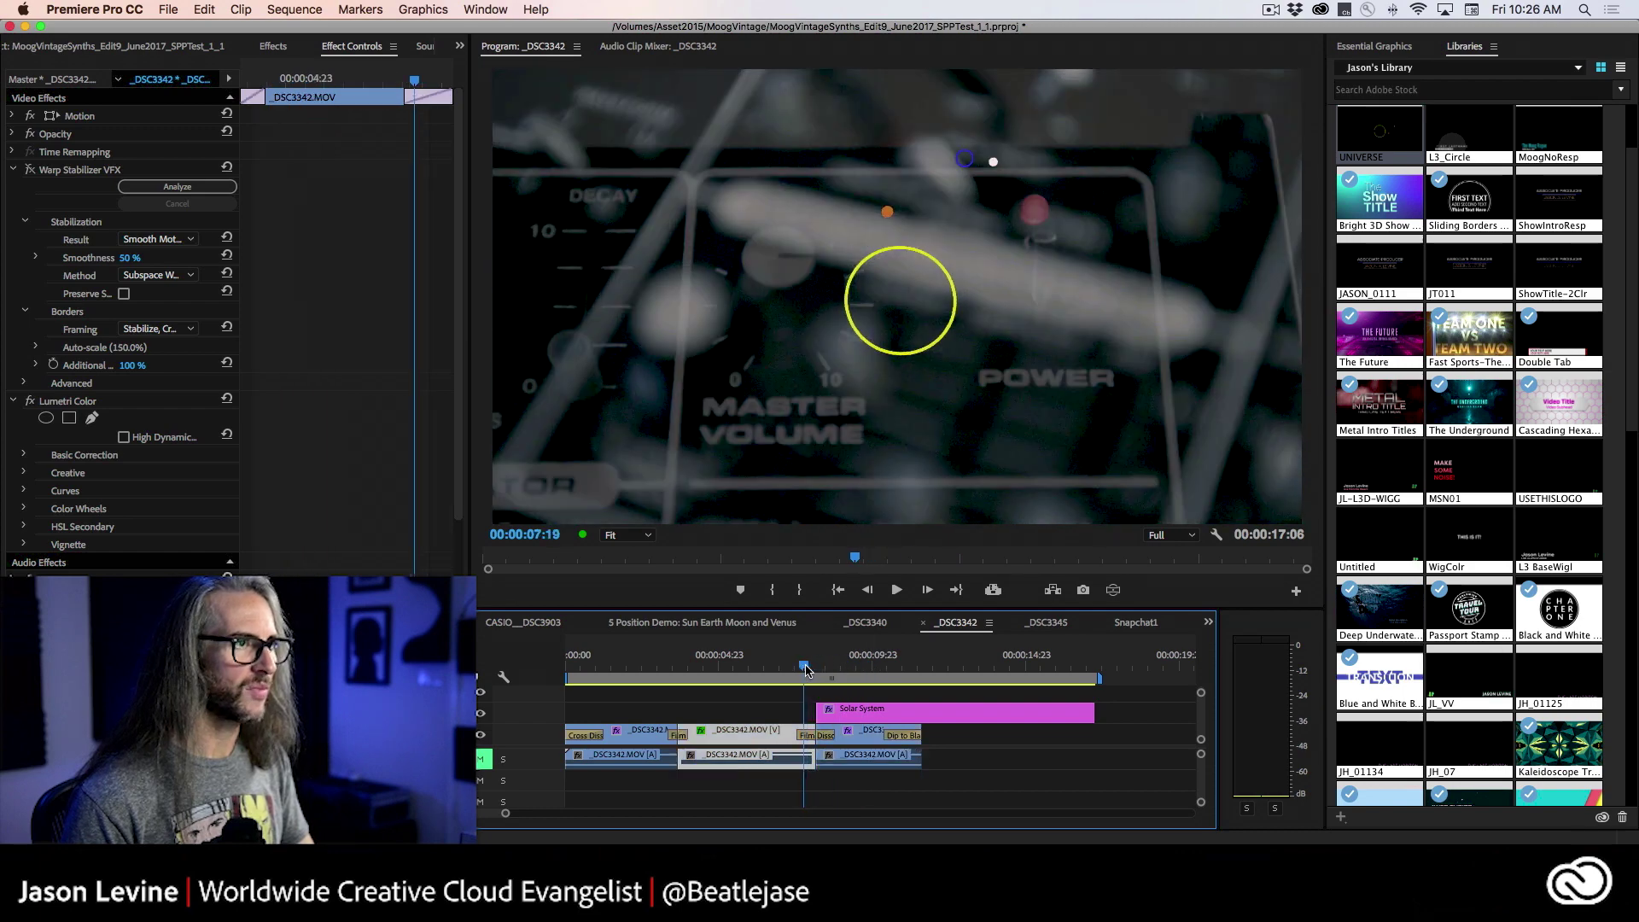
key("space")
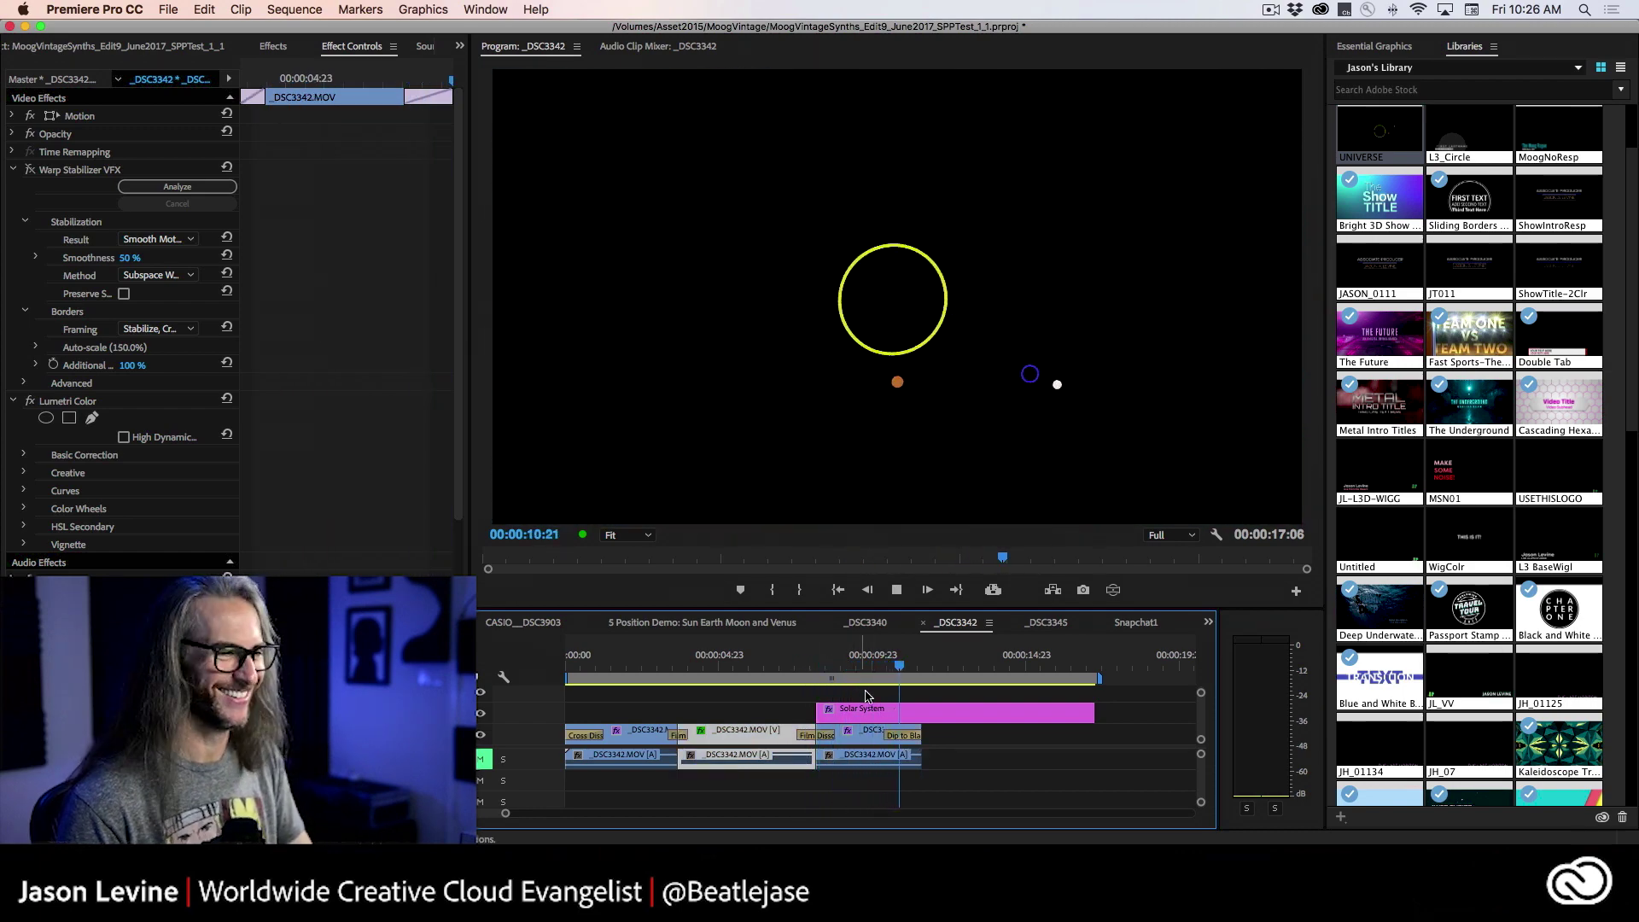
mouse_move(904, 670)
left_mouse_down()
mouse_move(826, 672)
mouse_move(899, 680)
left_mouse_up()
Step: Turn on the Solar System title layer of the placed graphic for a moment, and hide it again
left_click(906, 715)
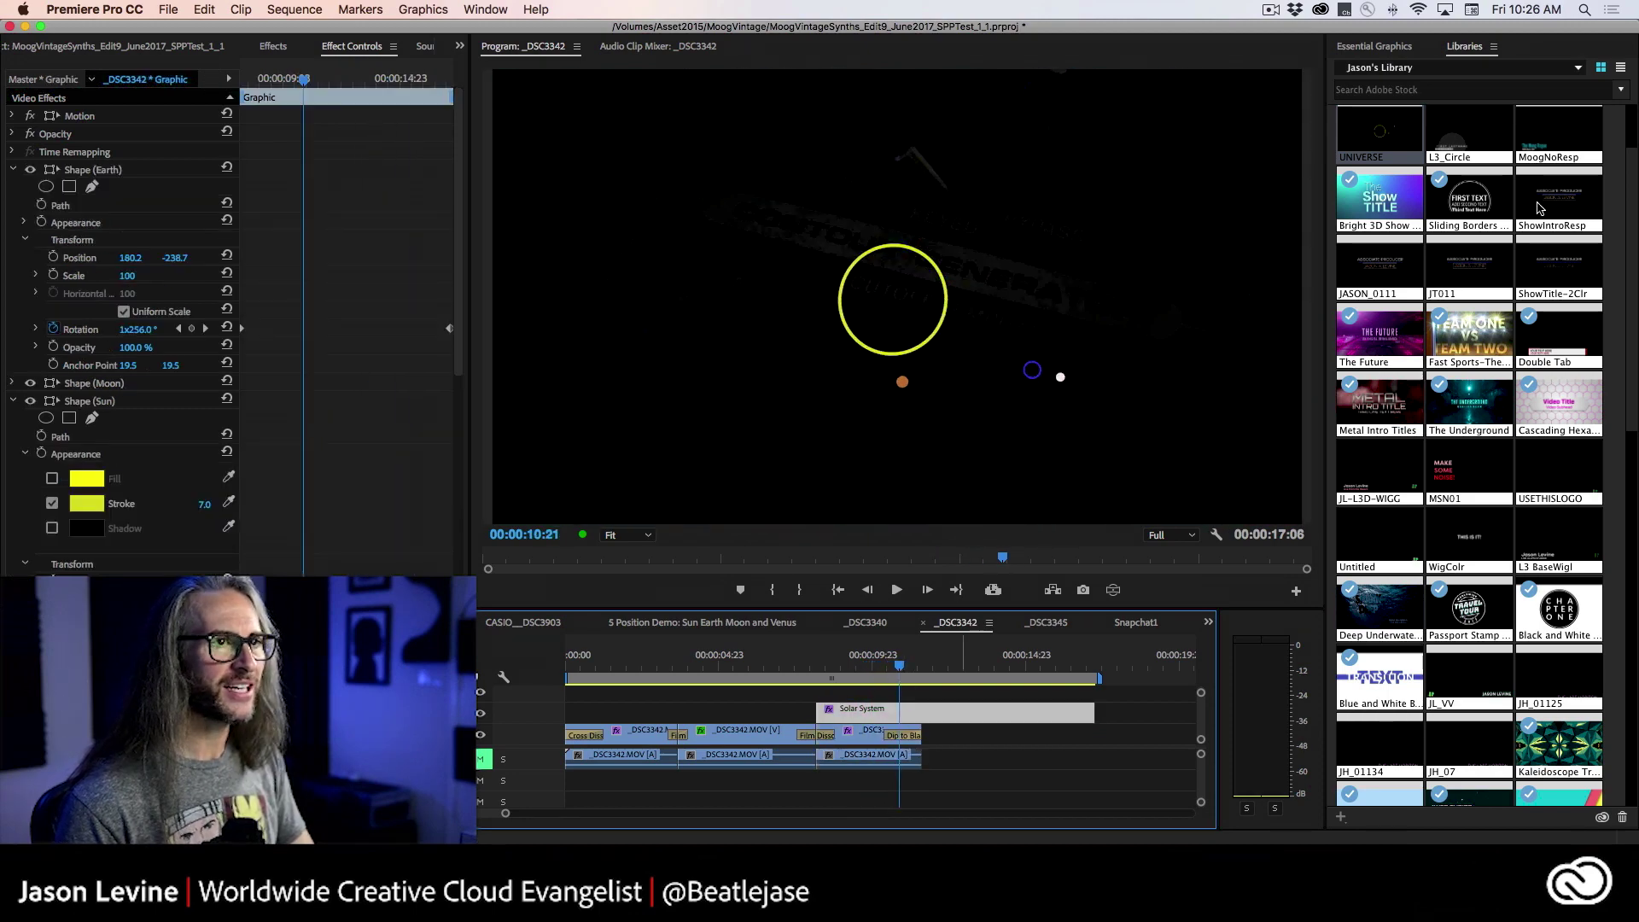
left_click(1374, 46)
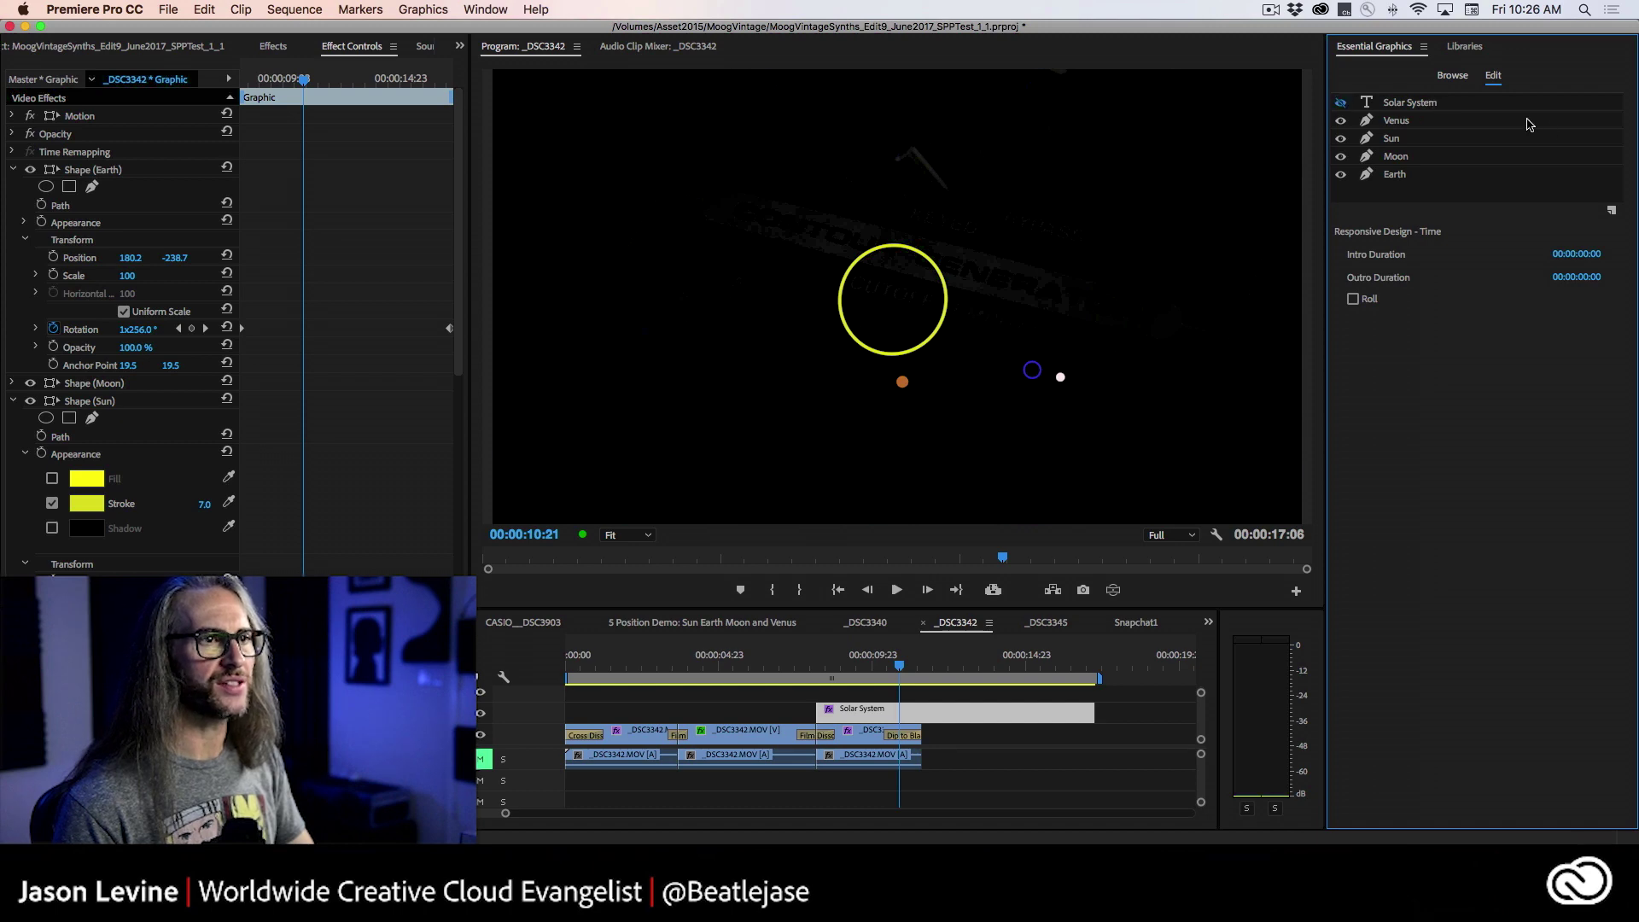
left_click(1340, 103)
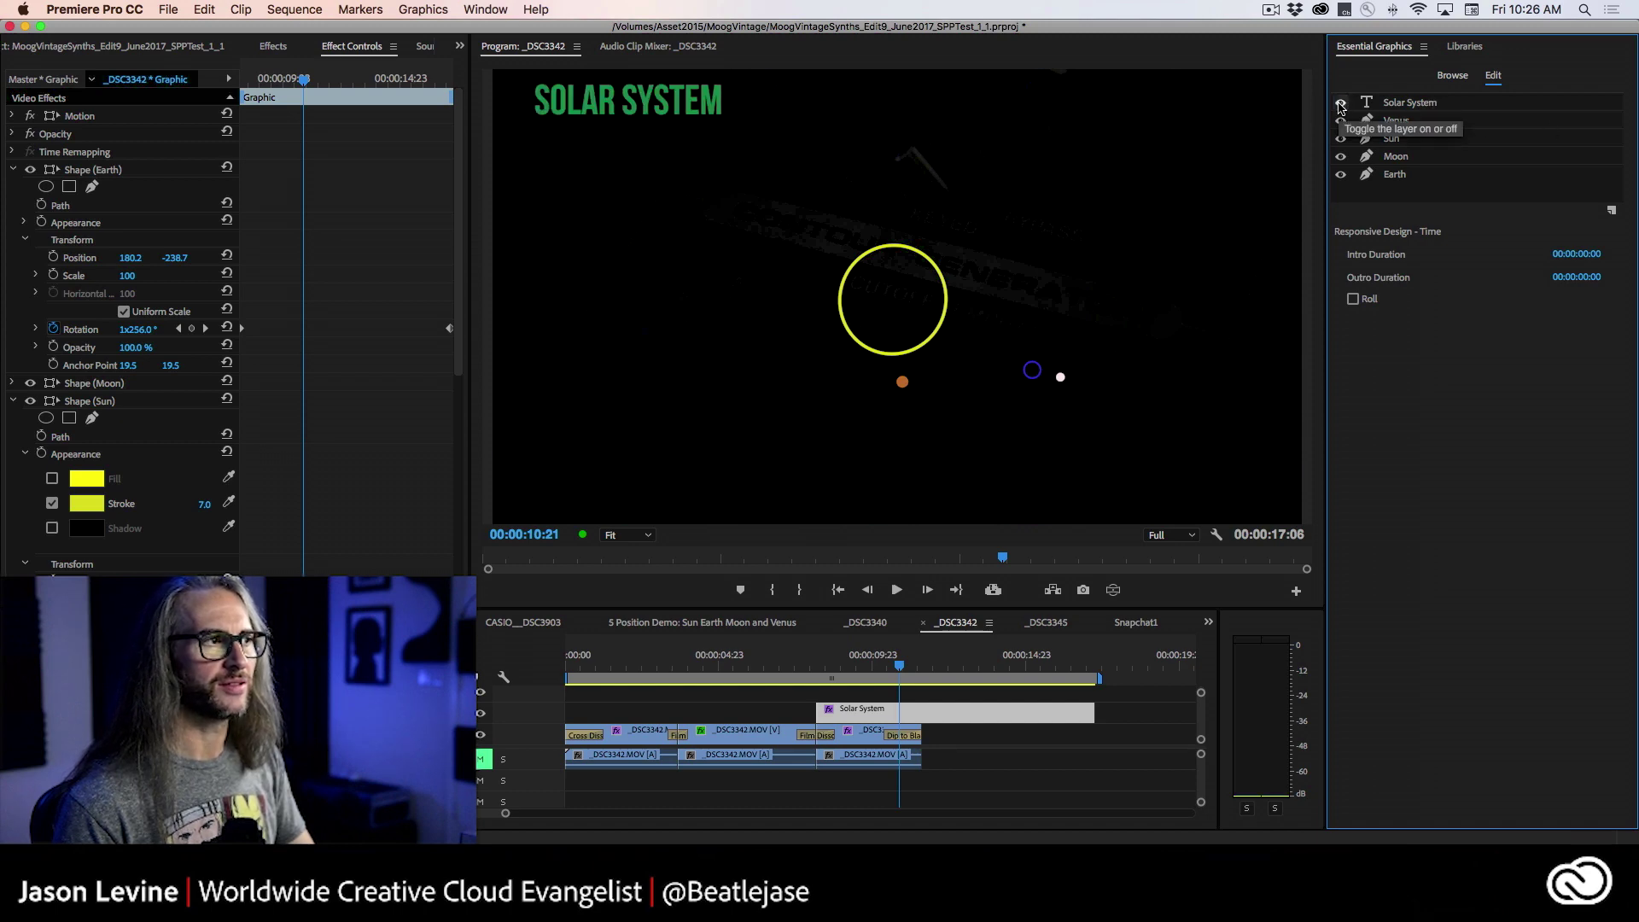
left_click(1340, 103)
Step: Inspect the pinning of the Venus, Sun, Moon and Earth layers in the graphic placed from the template
left_click(1438, 120)
left_click(1443, 139)
left_click(1451, 157)
left_click(1452, 174)
left_click(1451, 159)
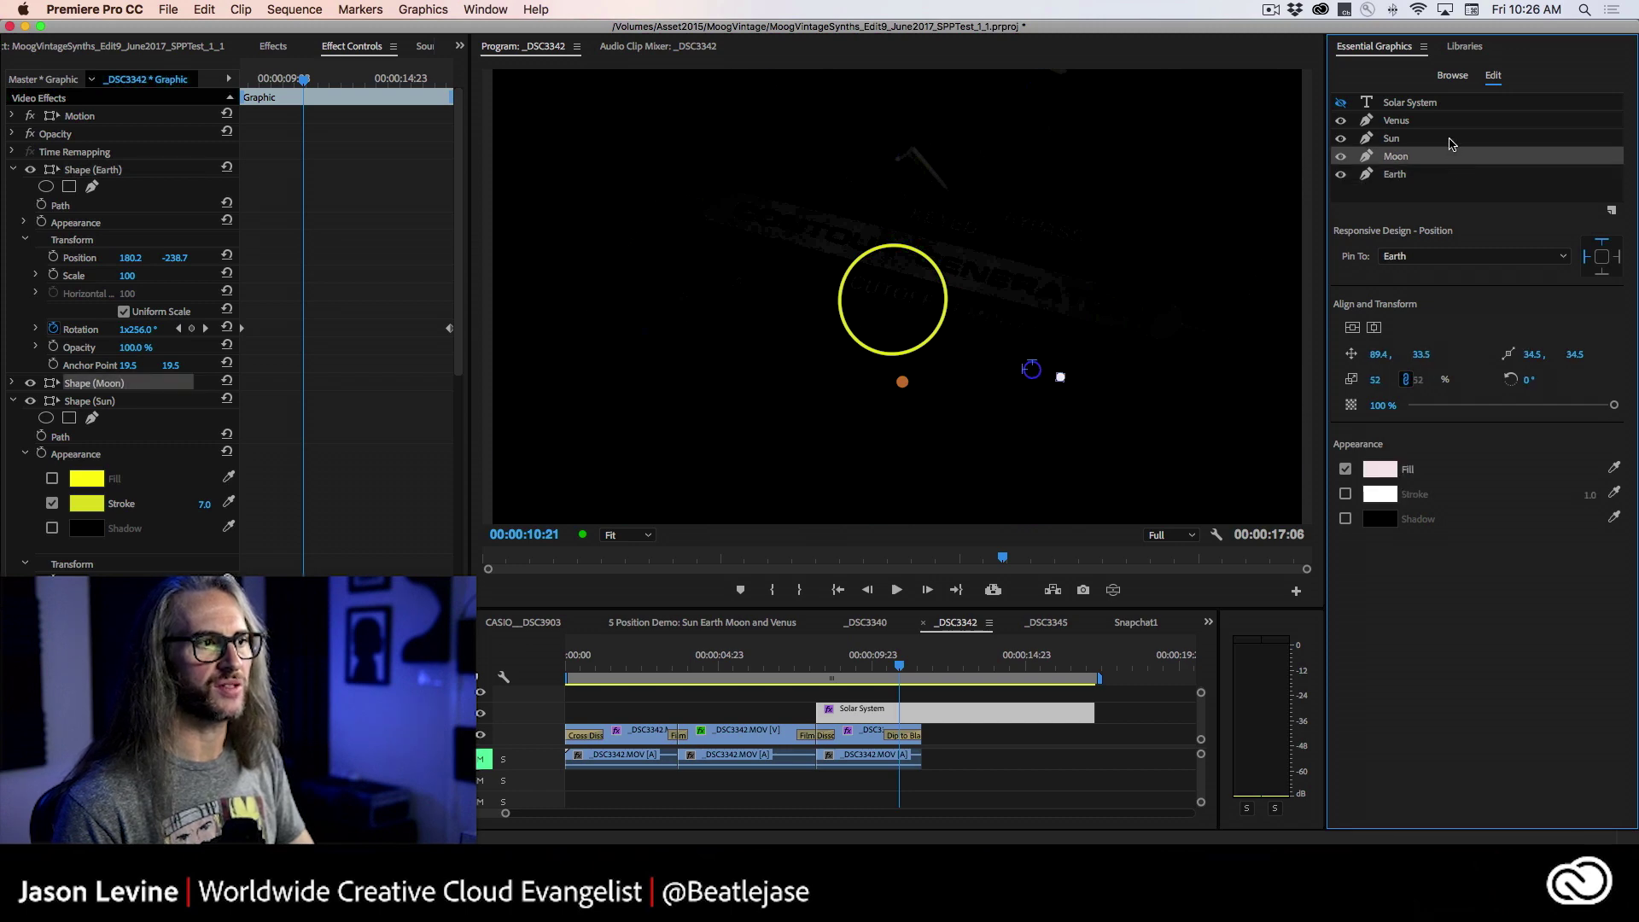
Step: Check the pinning of the Sun and Venus layers, and briefly toggle the Solar System title layer's visibility
left_click(1449, 139)
left_click(1455, 122)
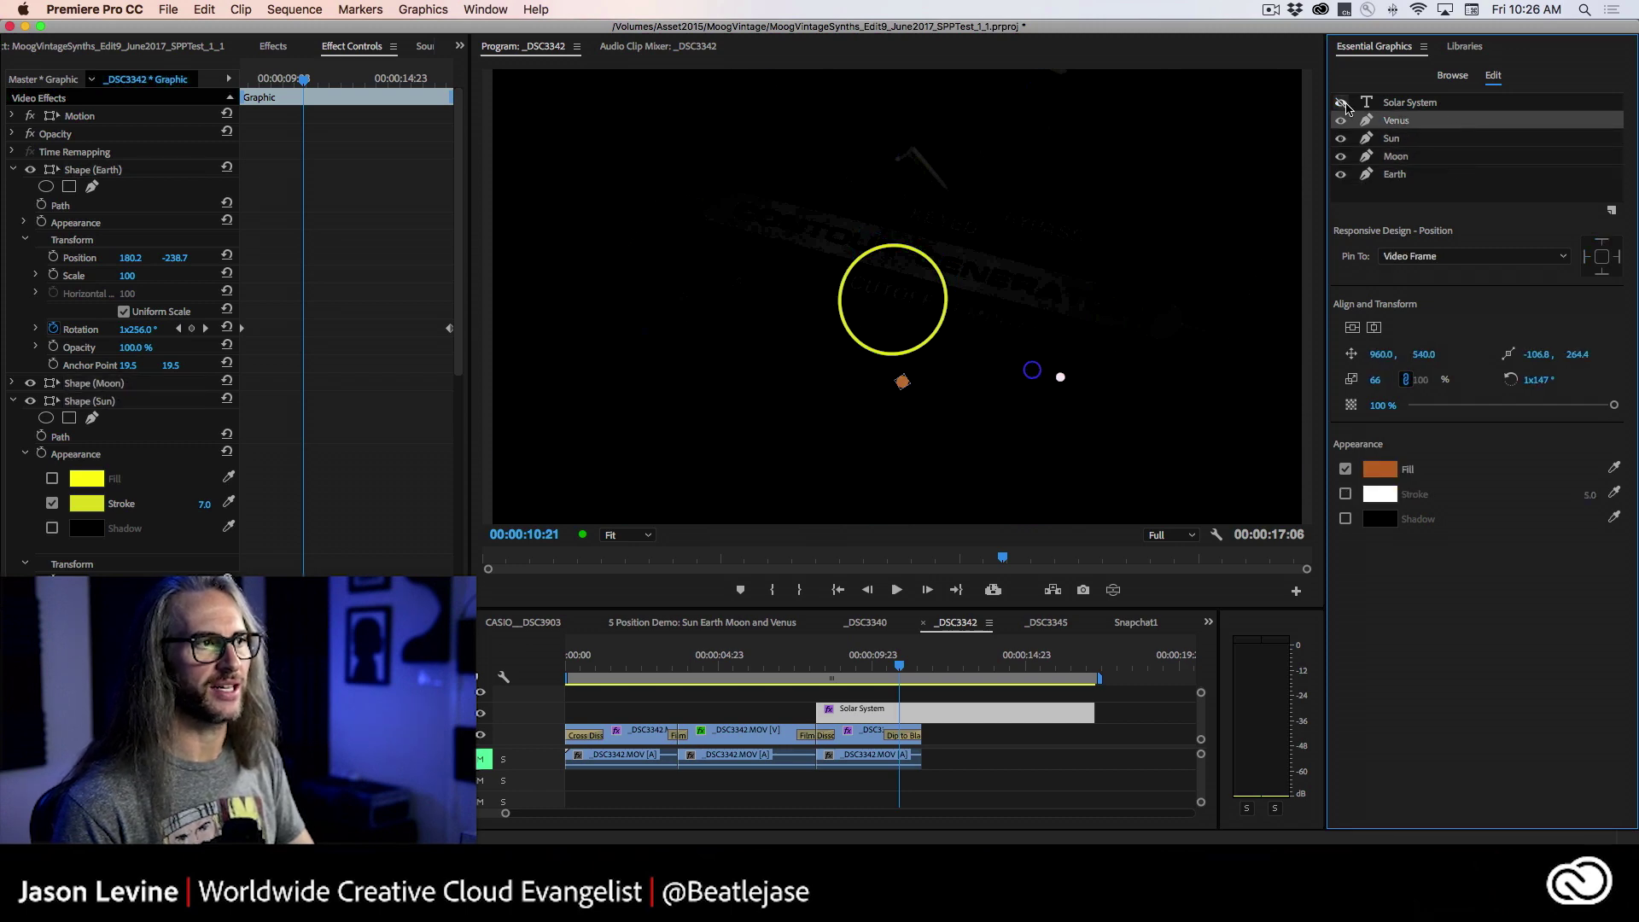
left_click(1341, 103)
left_click(1342, 103)
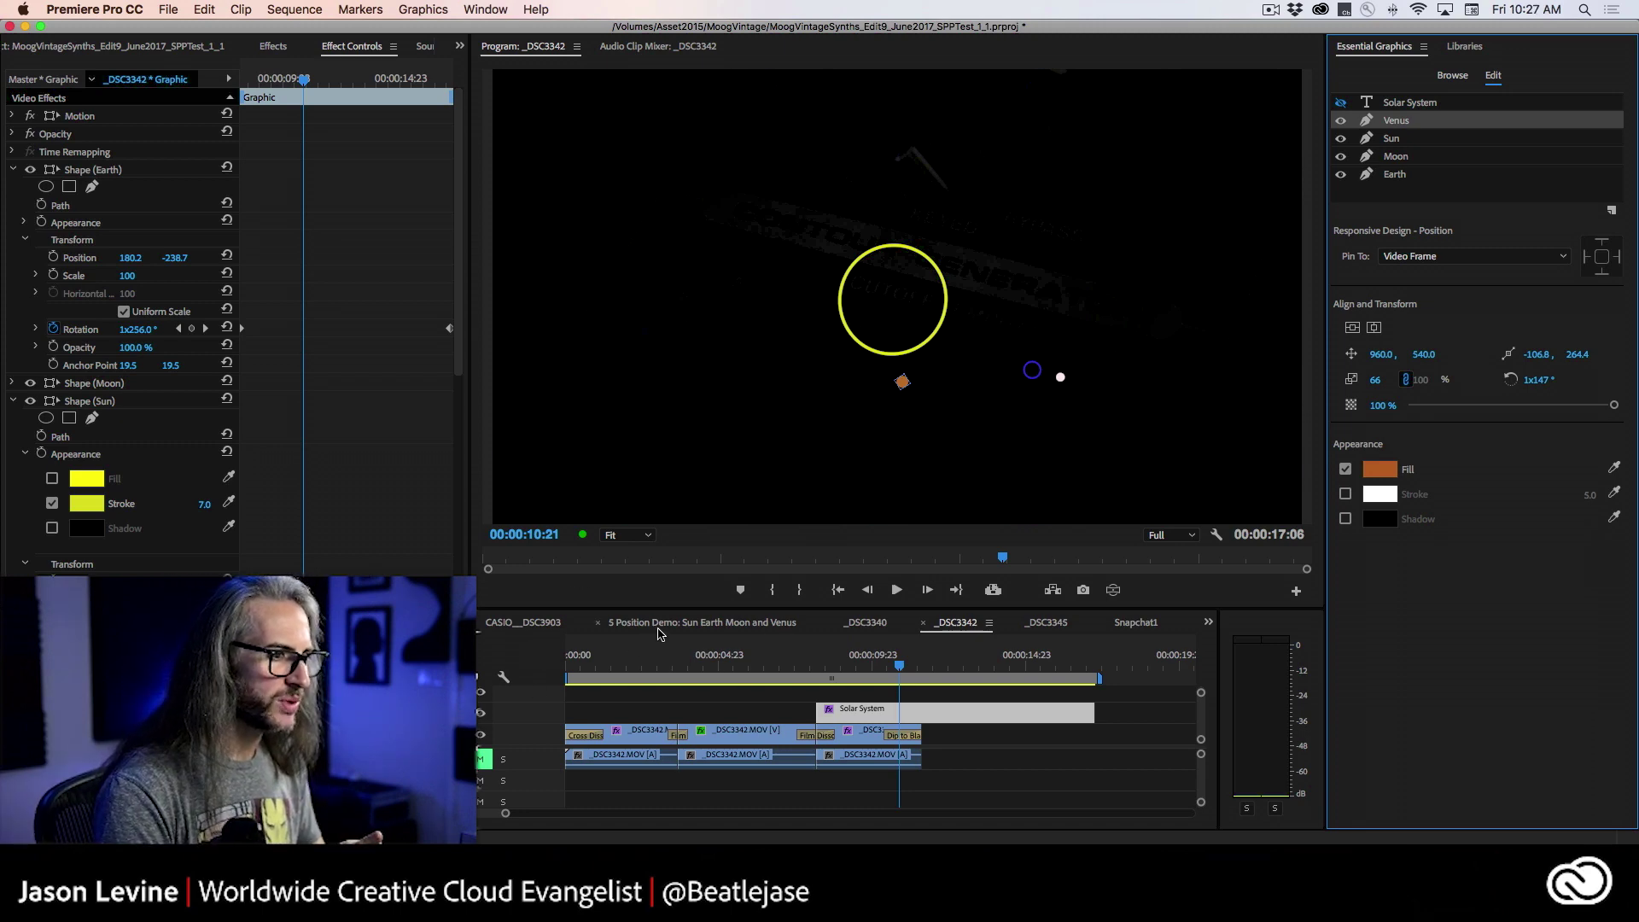
Step: Switch to the 2A Text Box sequence and play it back from the start
scroll(654, 637, "up", 5)
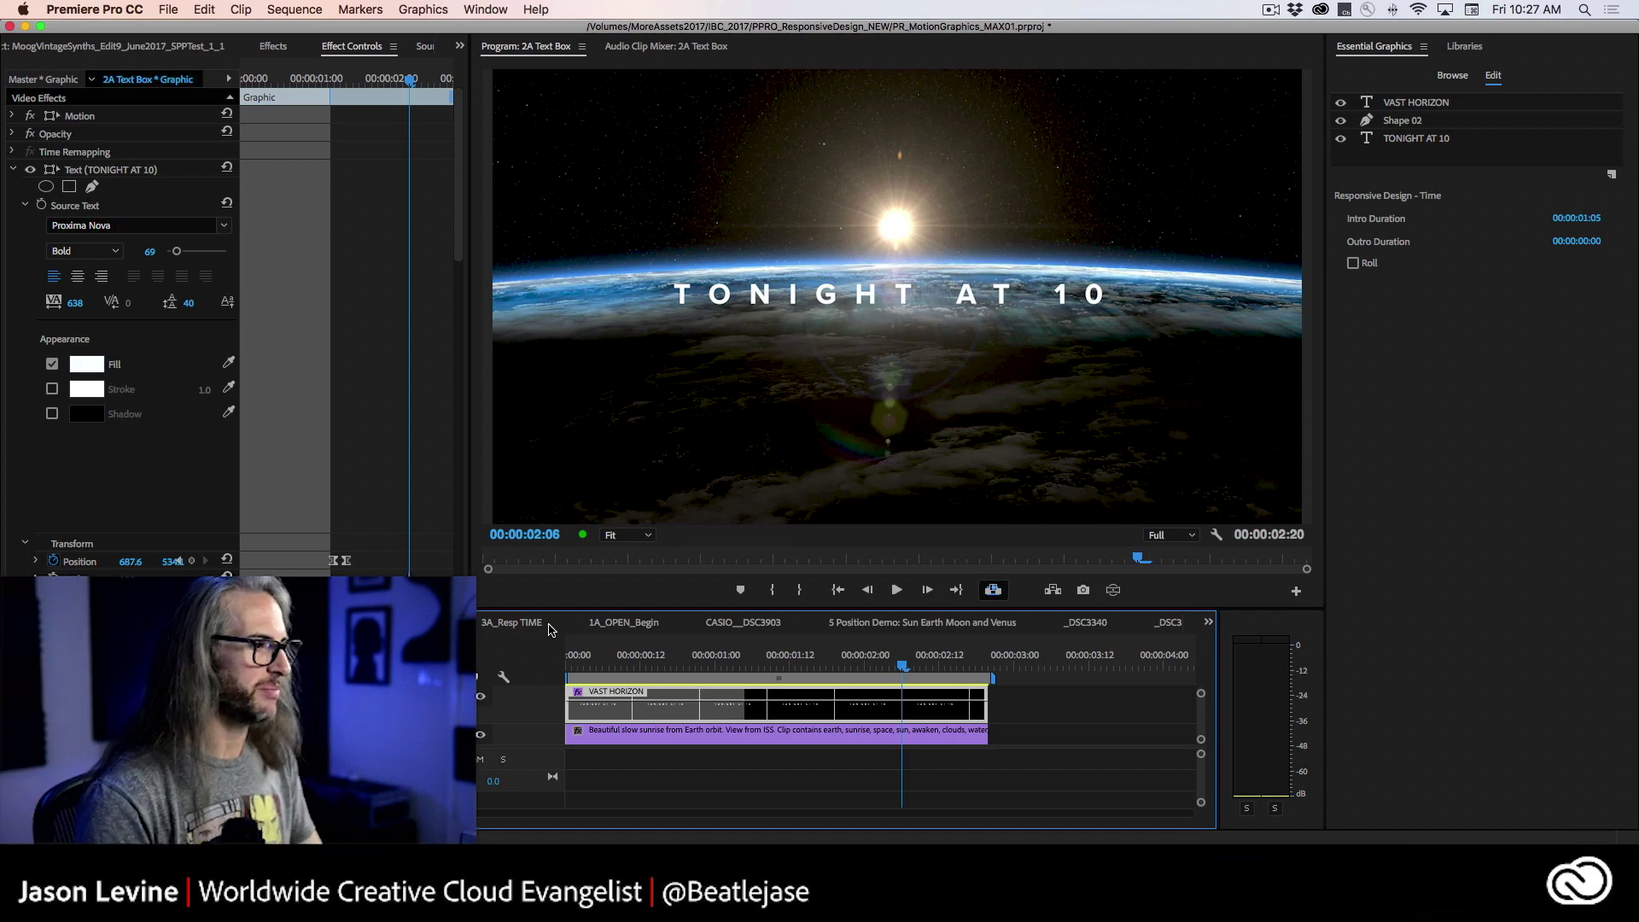
left_click_drag(902, 667, 553, 666)
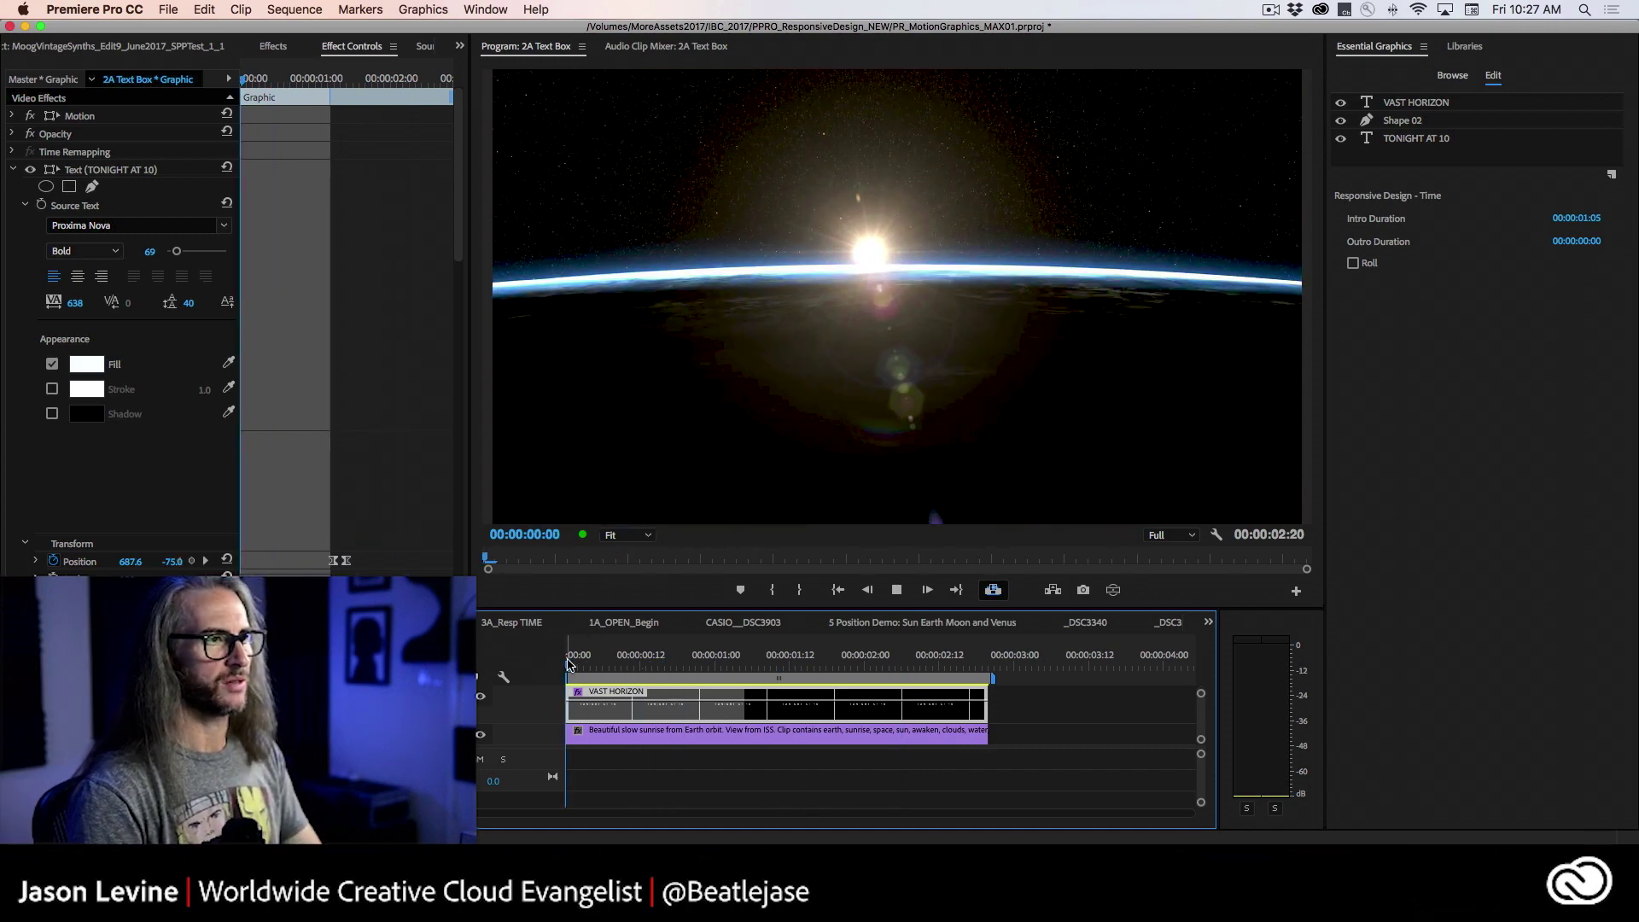
key("space")
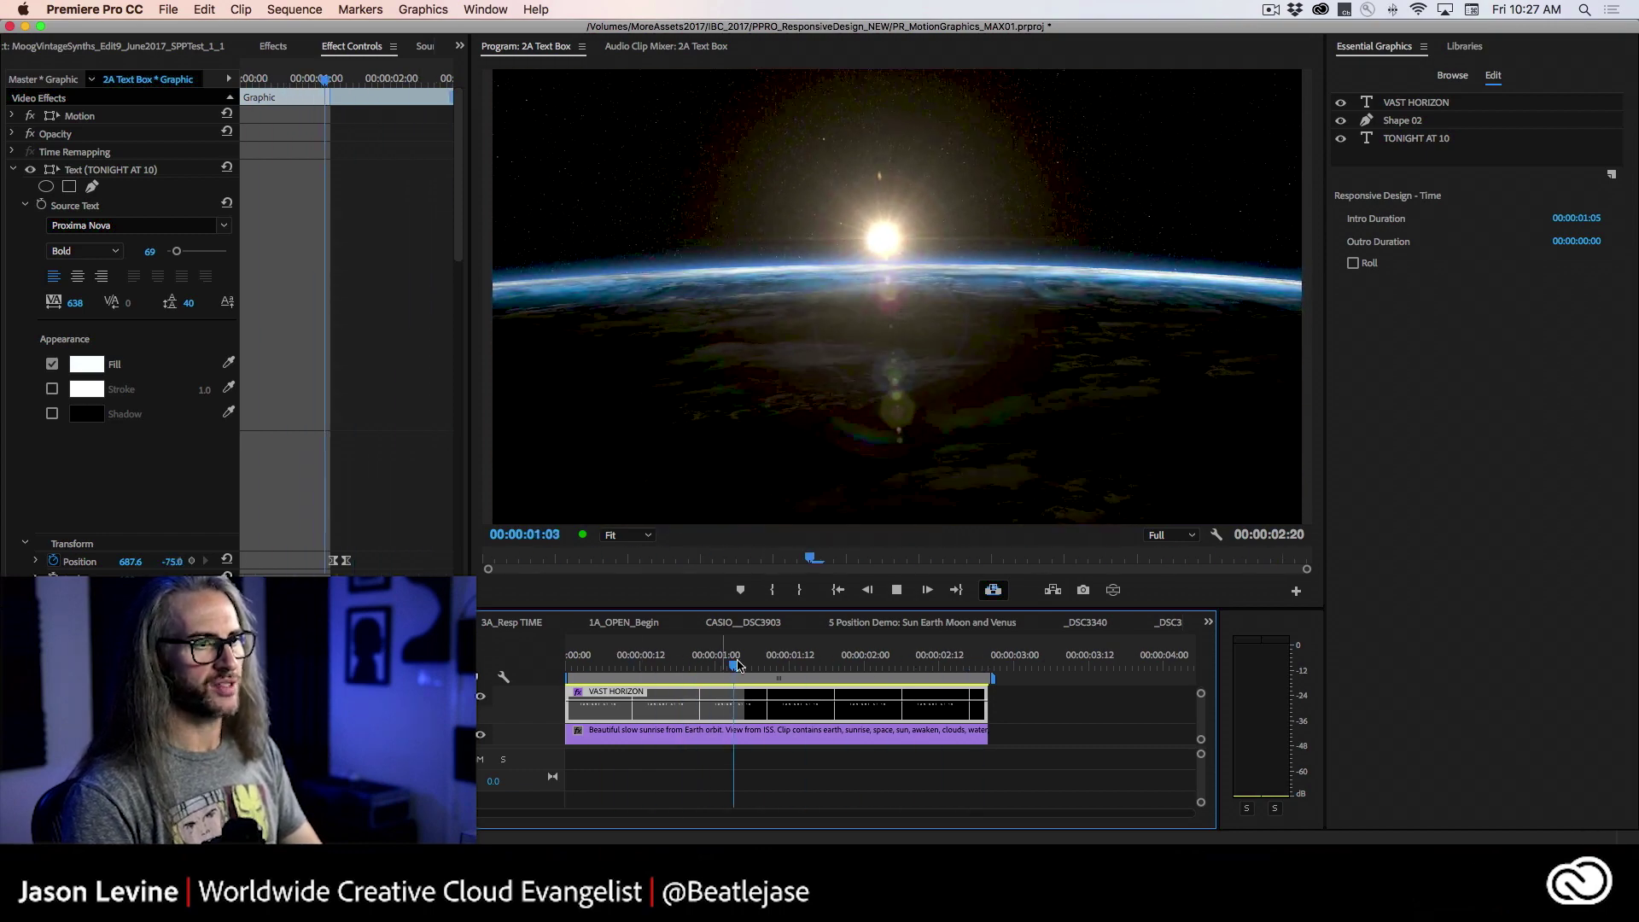
key("space")
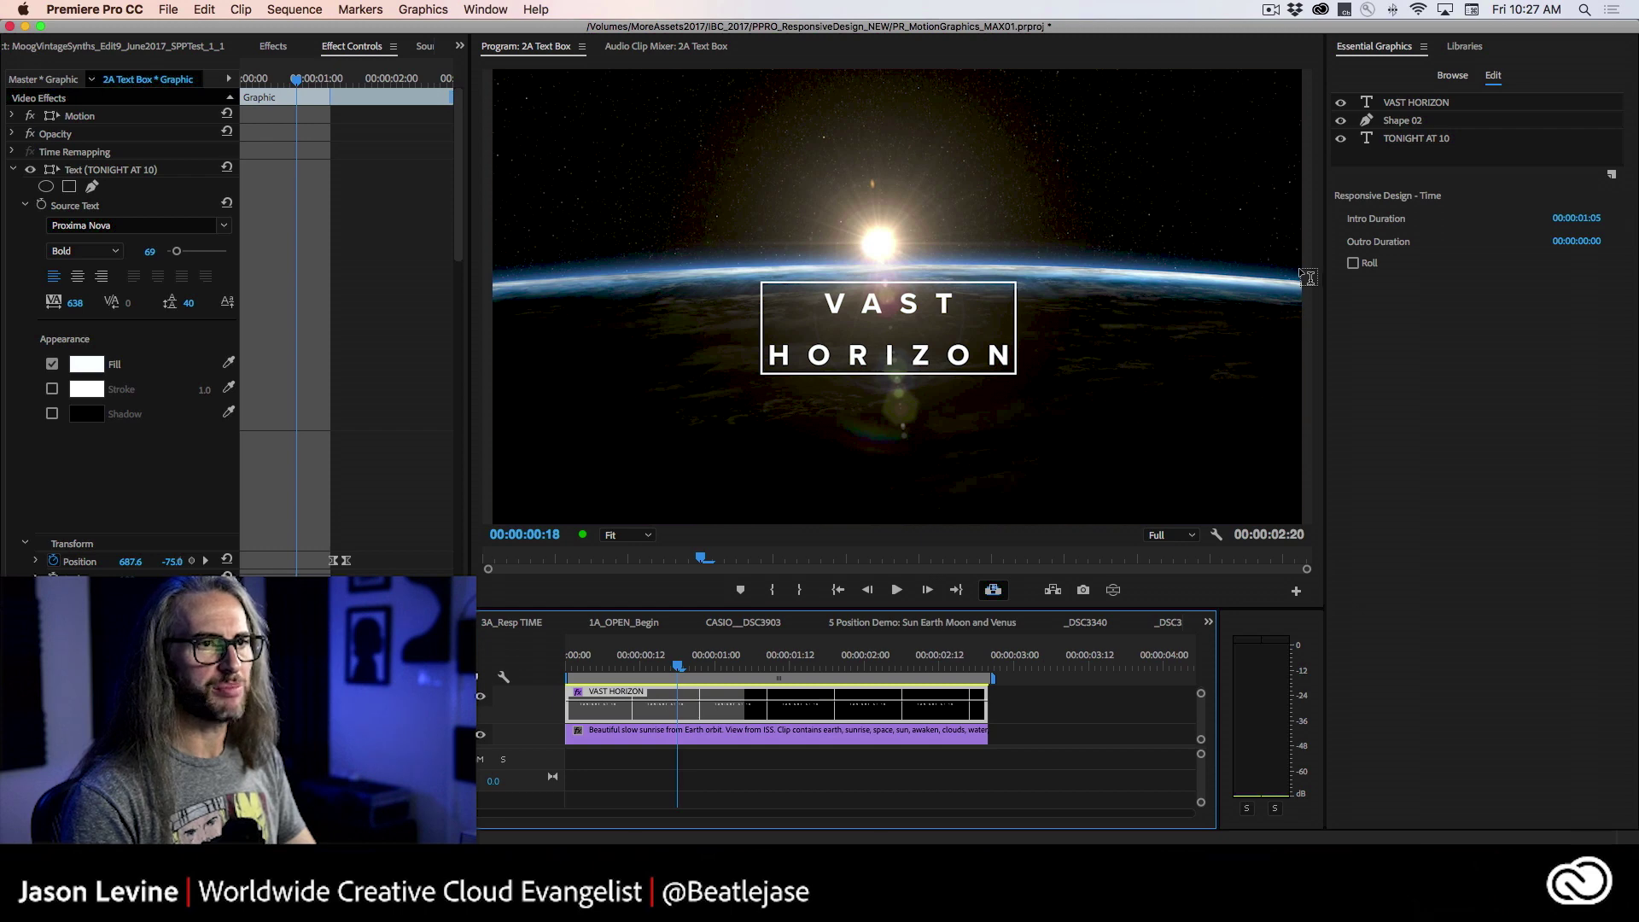
Step: At 00:00:00:18, examine the effect keyframes of the TONIGHT AT 10, Shape 02 and VAST HORIZON layers
mouse_move(674, 672)
left_mouse_down()
mouse_move(589, 672)
mouse_move(715, 674)
mouse_move(608, 680)
mouse_move(679, 674)
left_mouse_up()
left_click(13, 169)
left_click(12, 187)
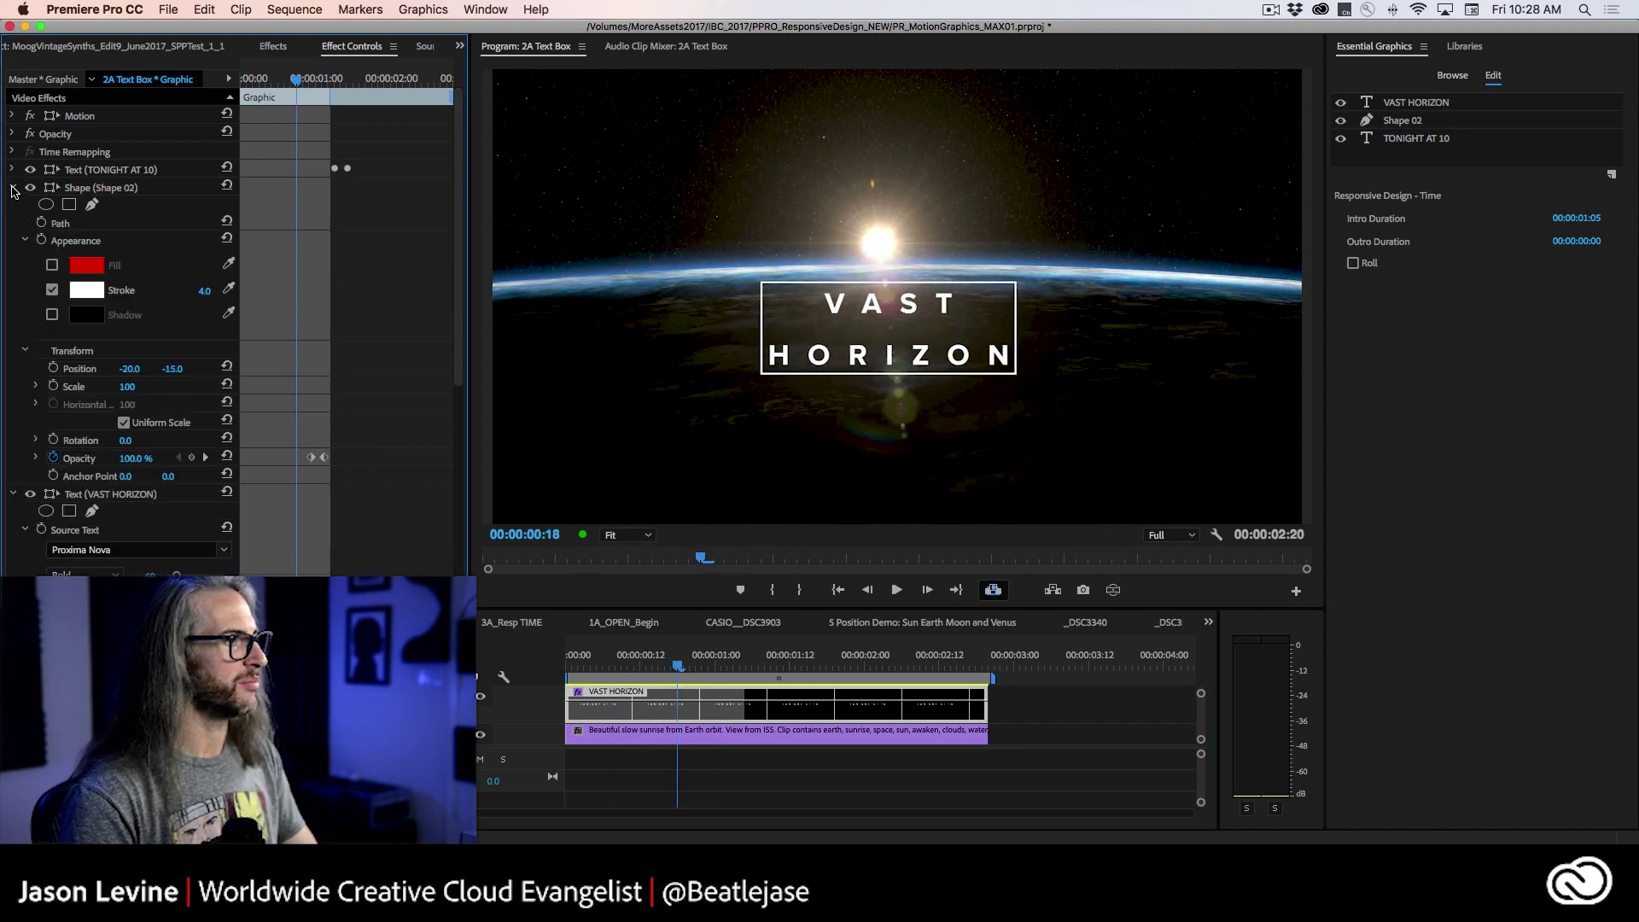
left_click(13, 187)
scroll(441, 440, "down", 2)
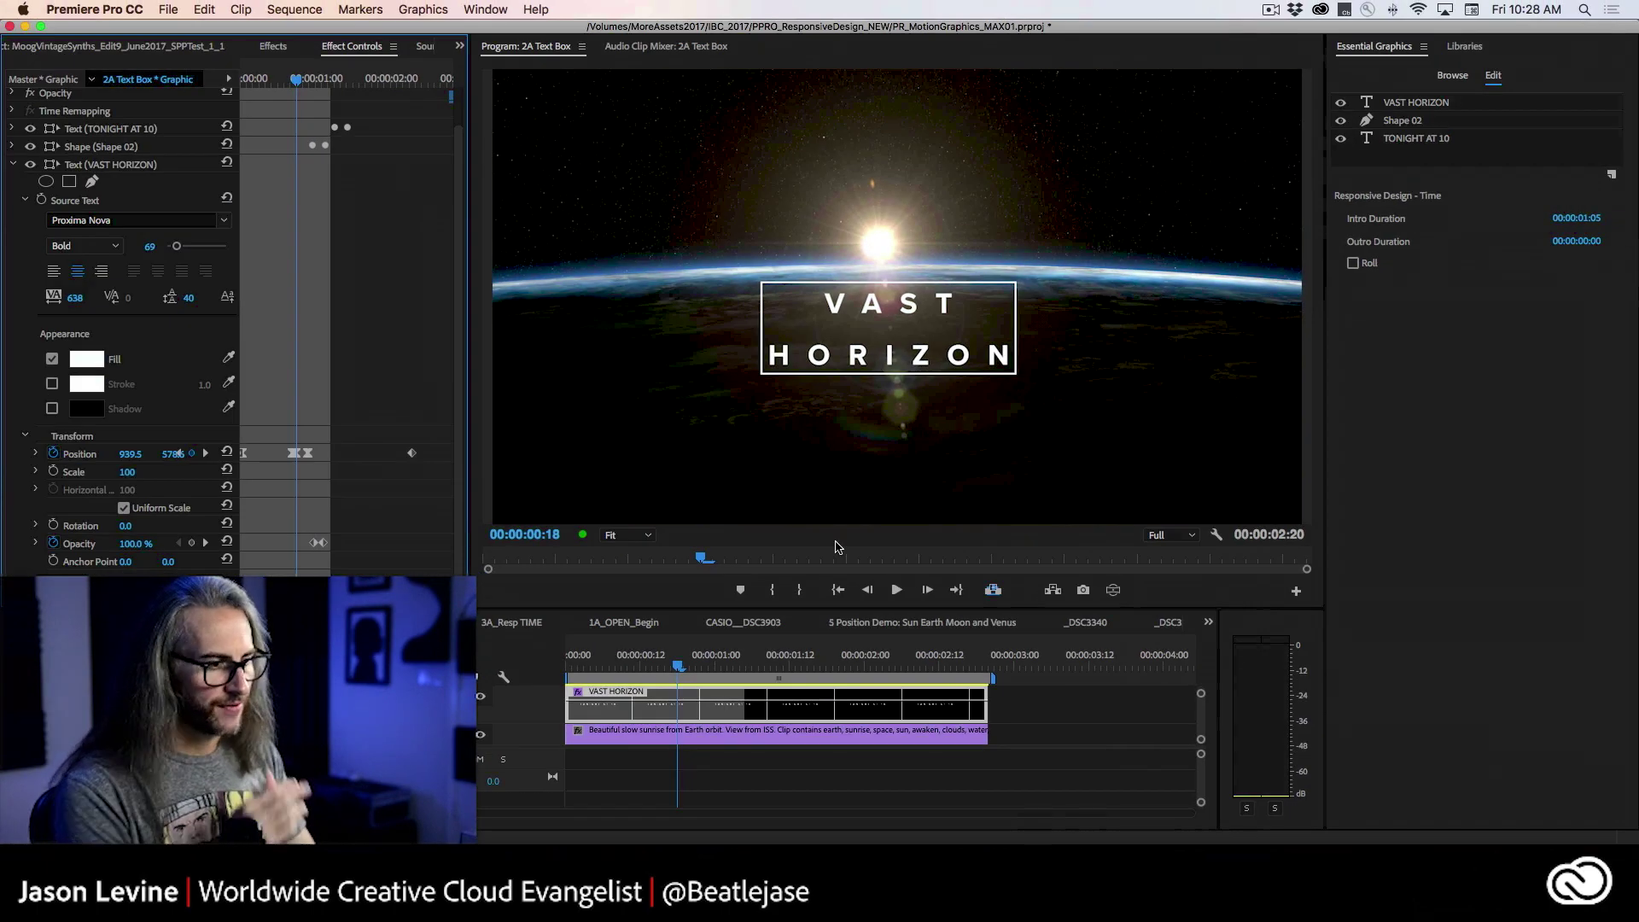
Step: Replay the opening title animation from the start twice and park the playhead at 00:00:01:00
left_click(676, 666)
left_click_drag(676, 666, 533, 661)
key("space")
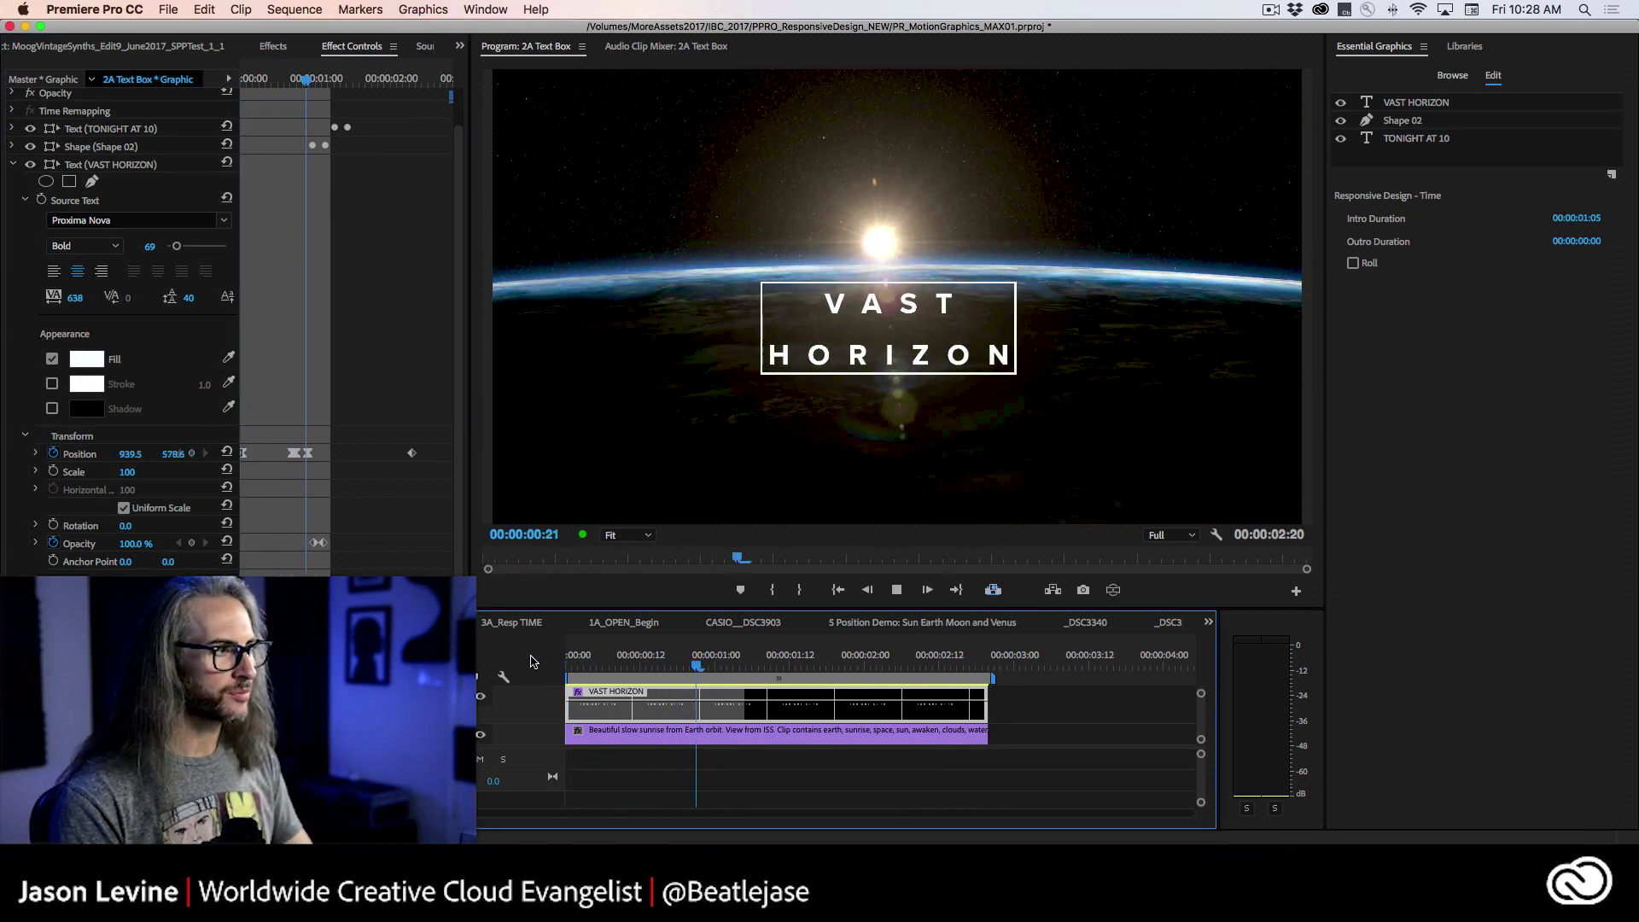
key("space")
left_click_drag(832, 665, 540, 669)
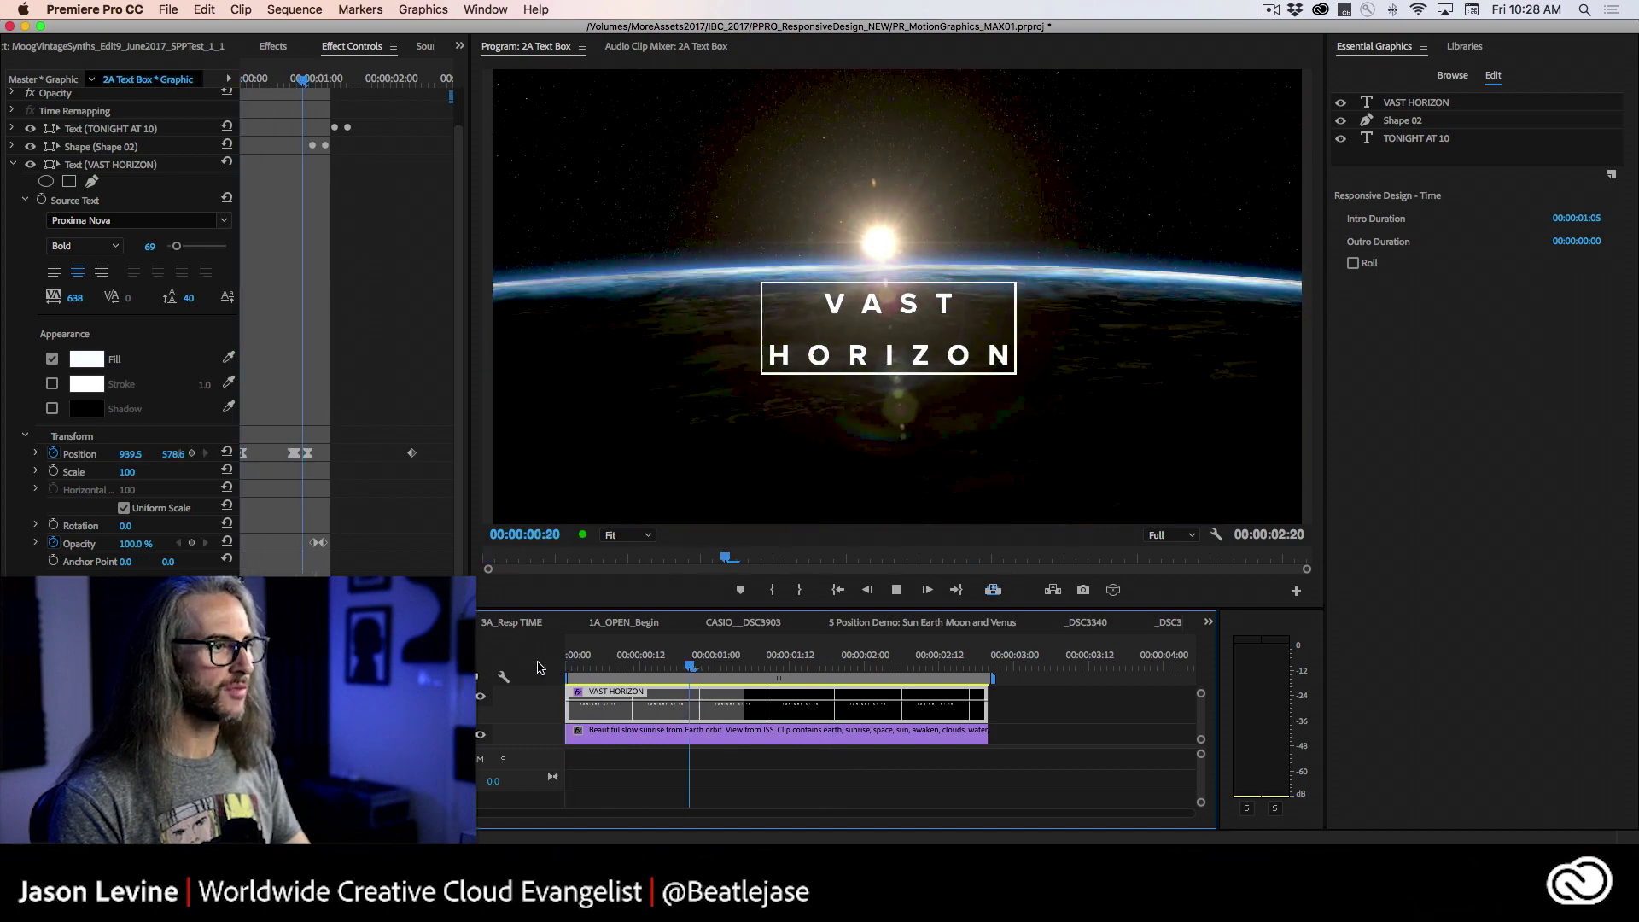
key("space")
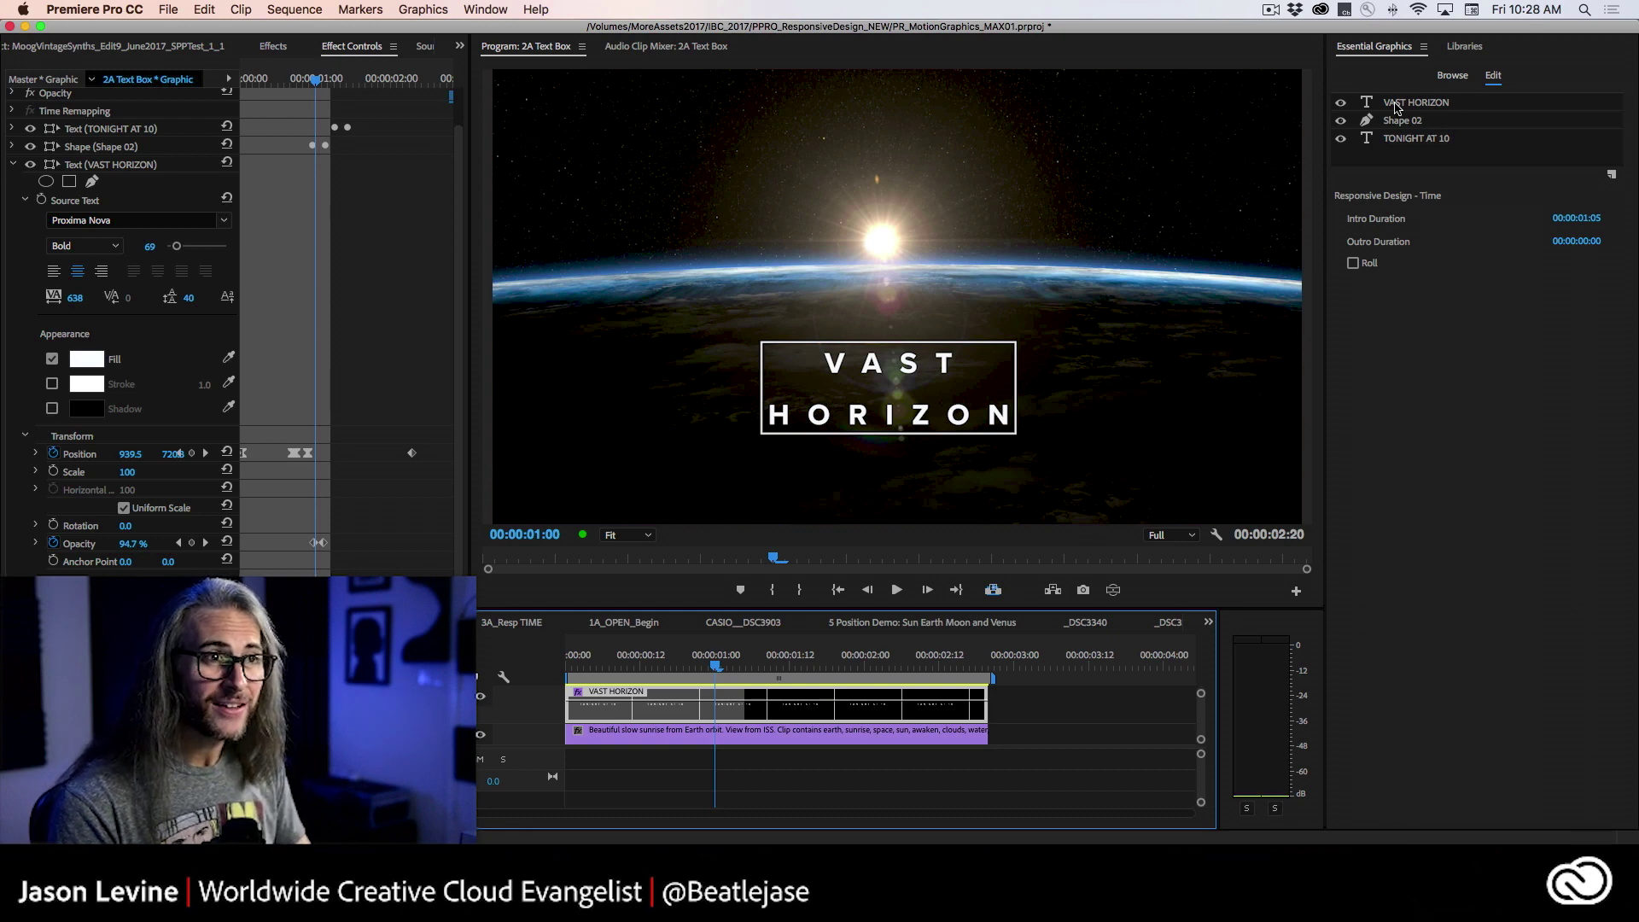
Step: Check what the Shape 02 box is pinned to, and replace the VAST HORIZON text with "The END"
left_click(1470, 124)
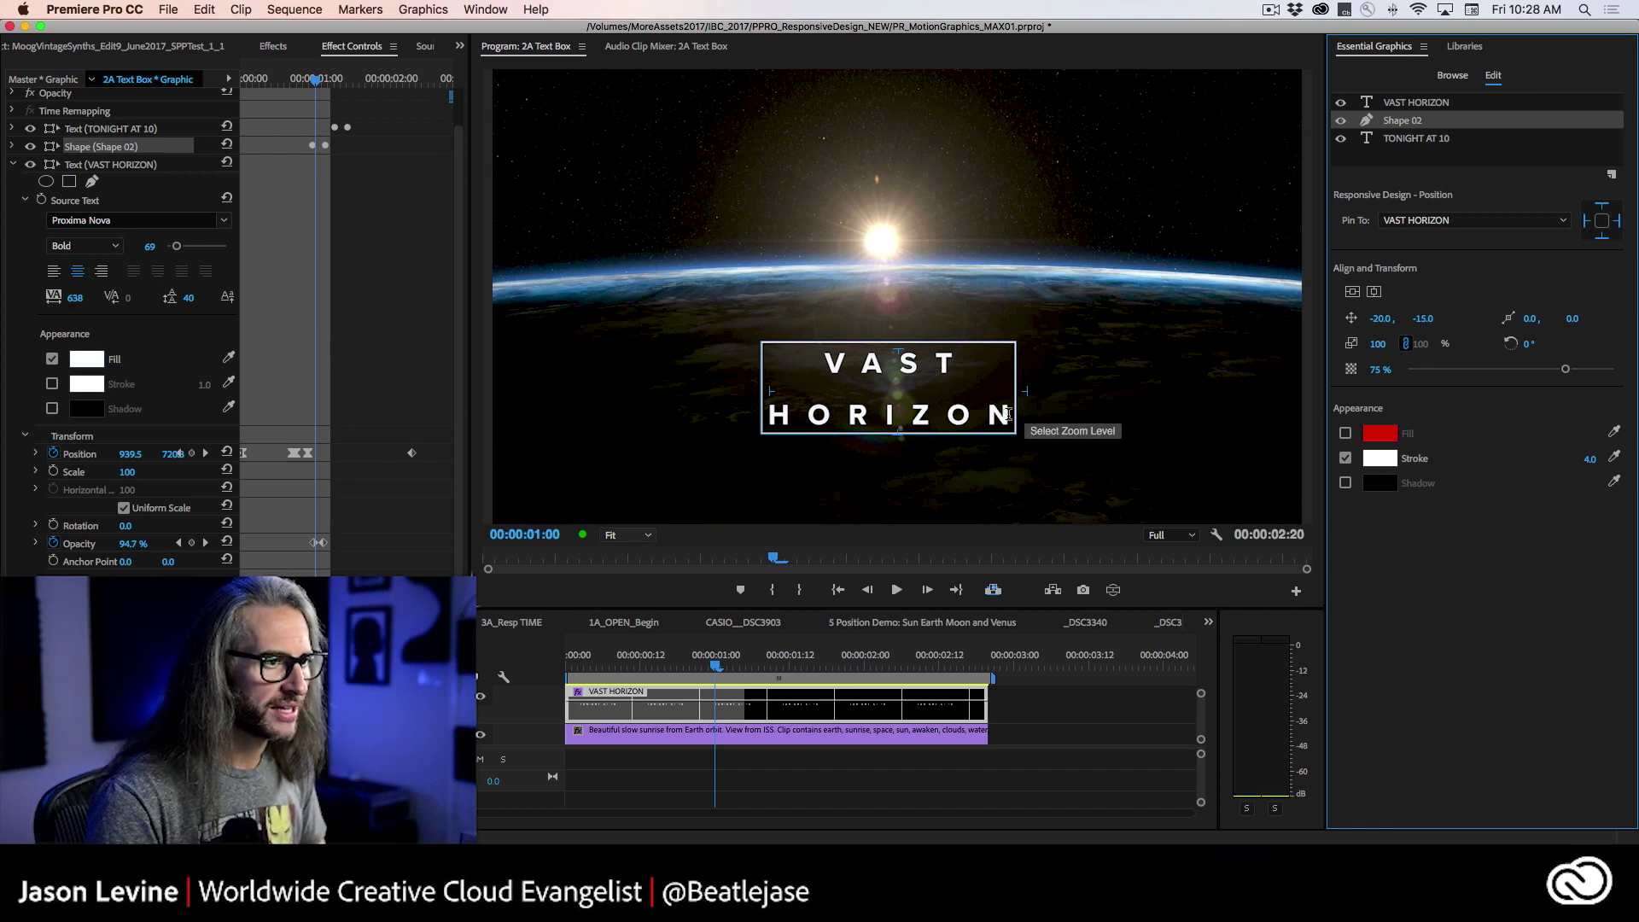
left_click(1008, 415)
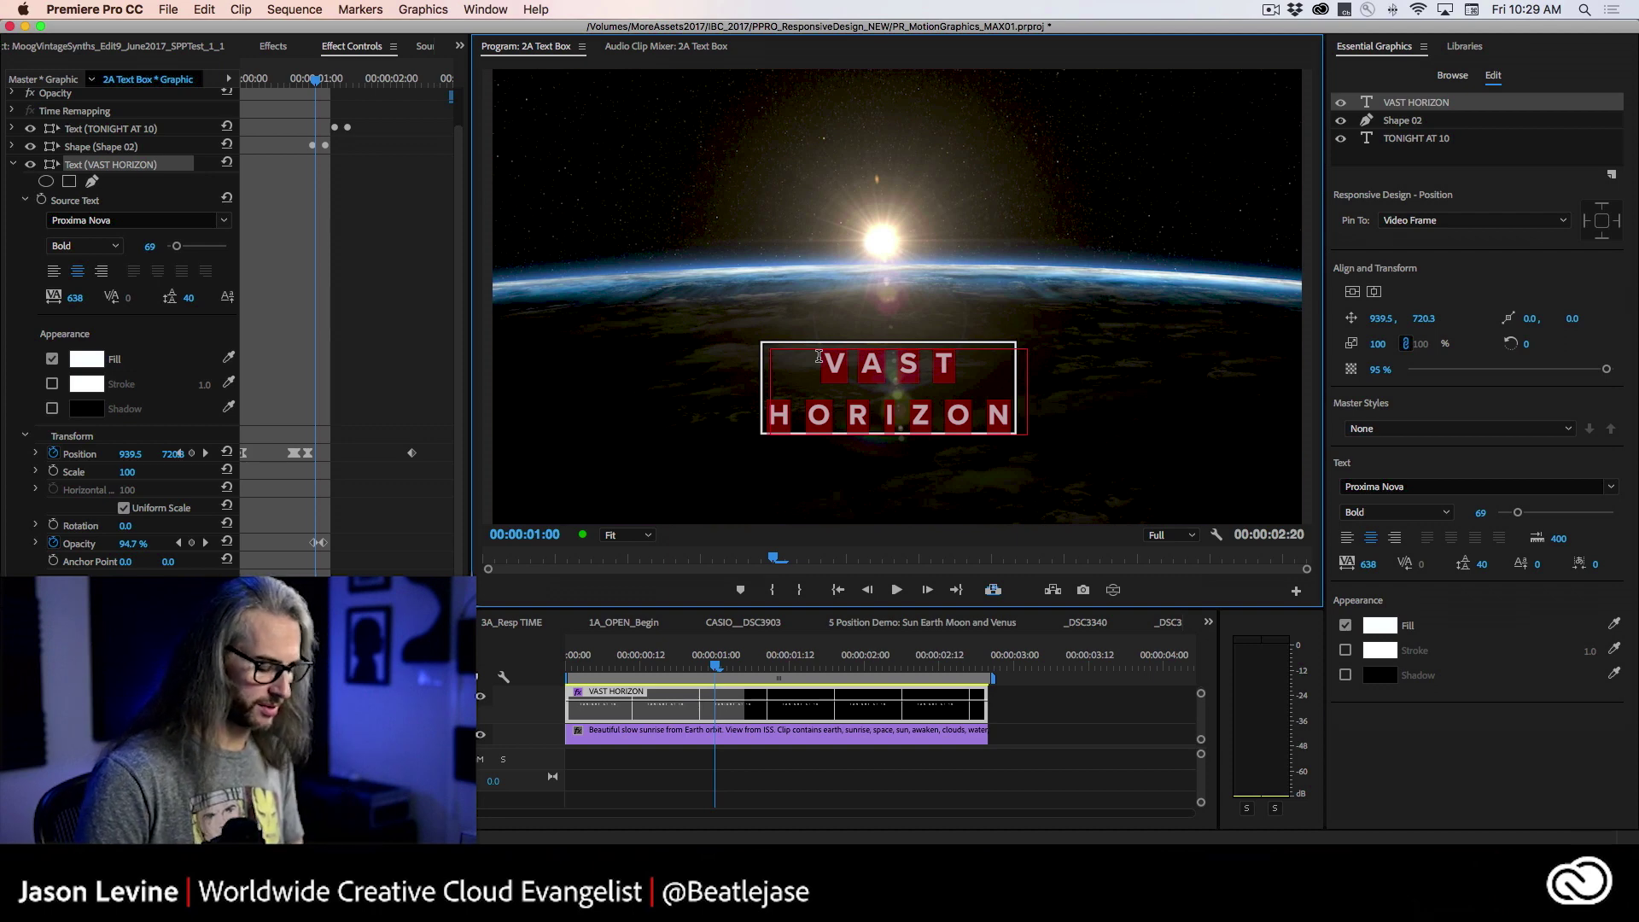
type("The END")
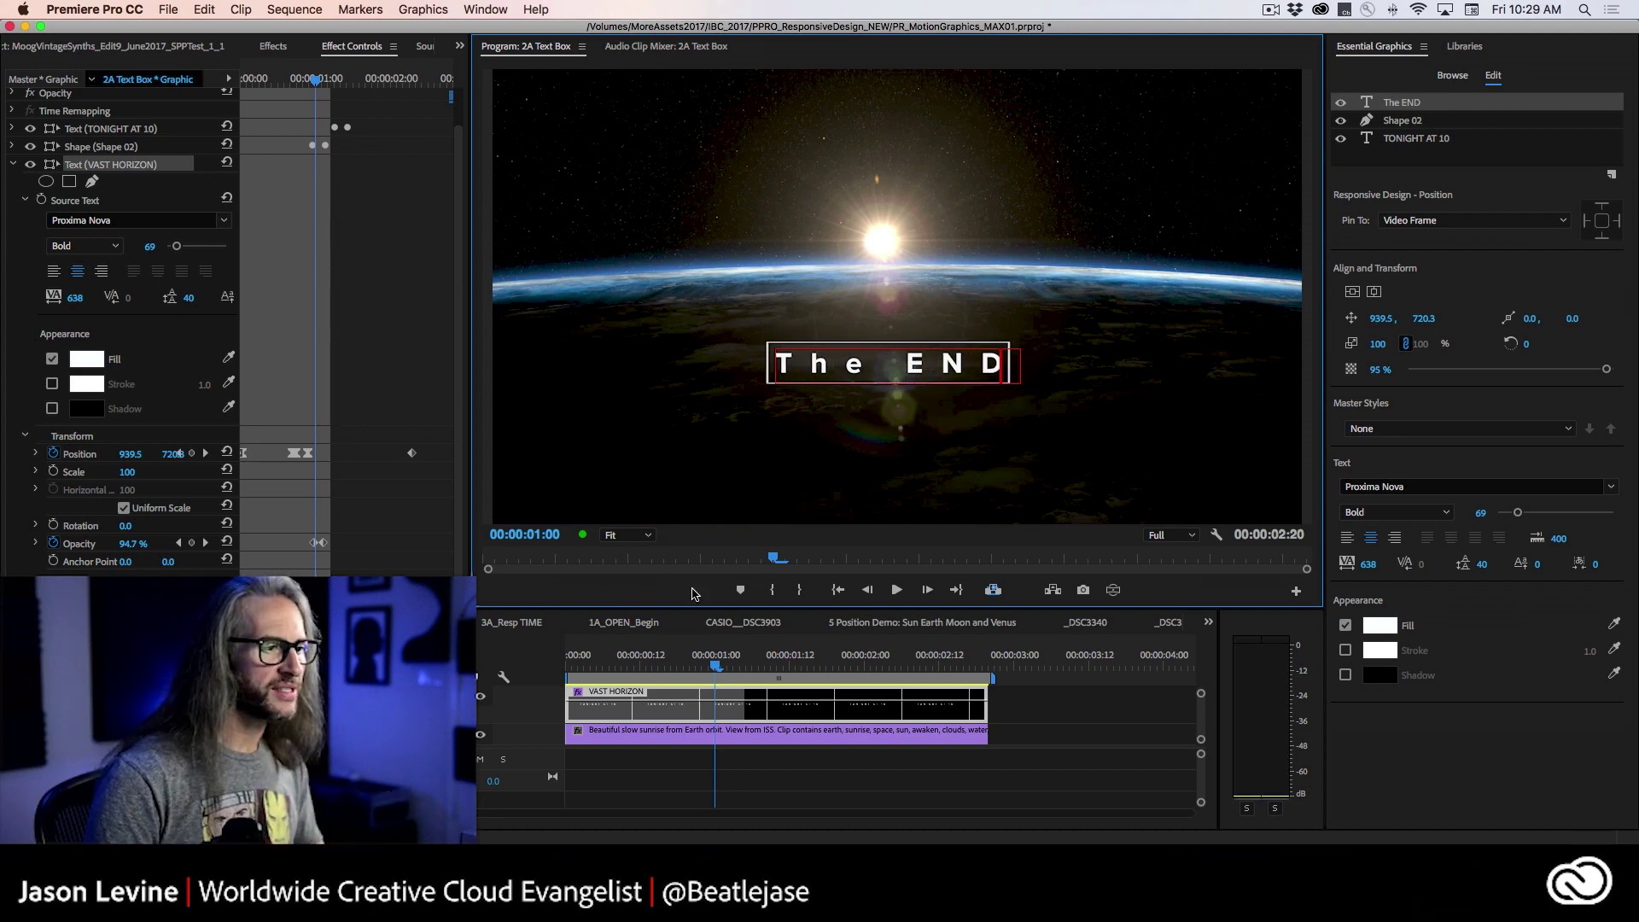
Step: Return to the start of the sequence, save the project and play back the retitled graphic
key("Home")
key("super+s")
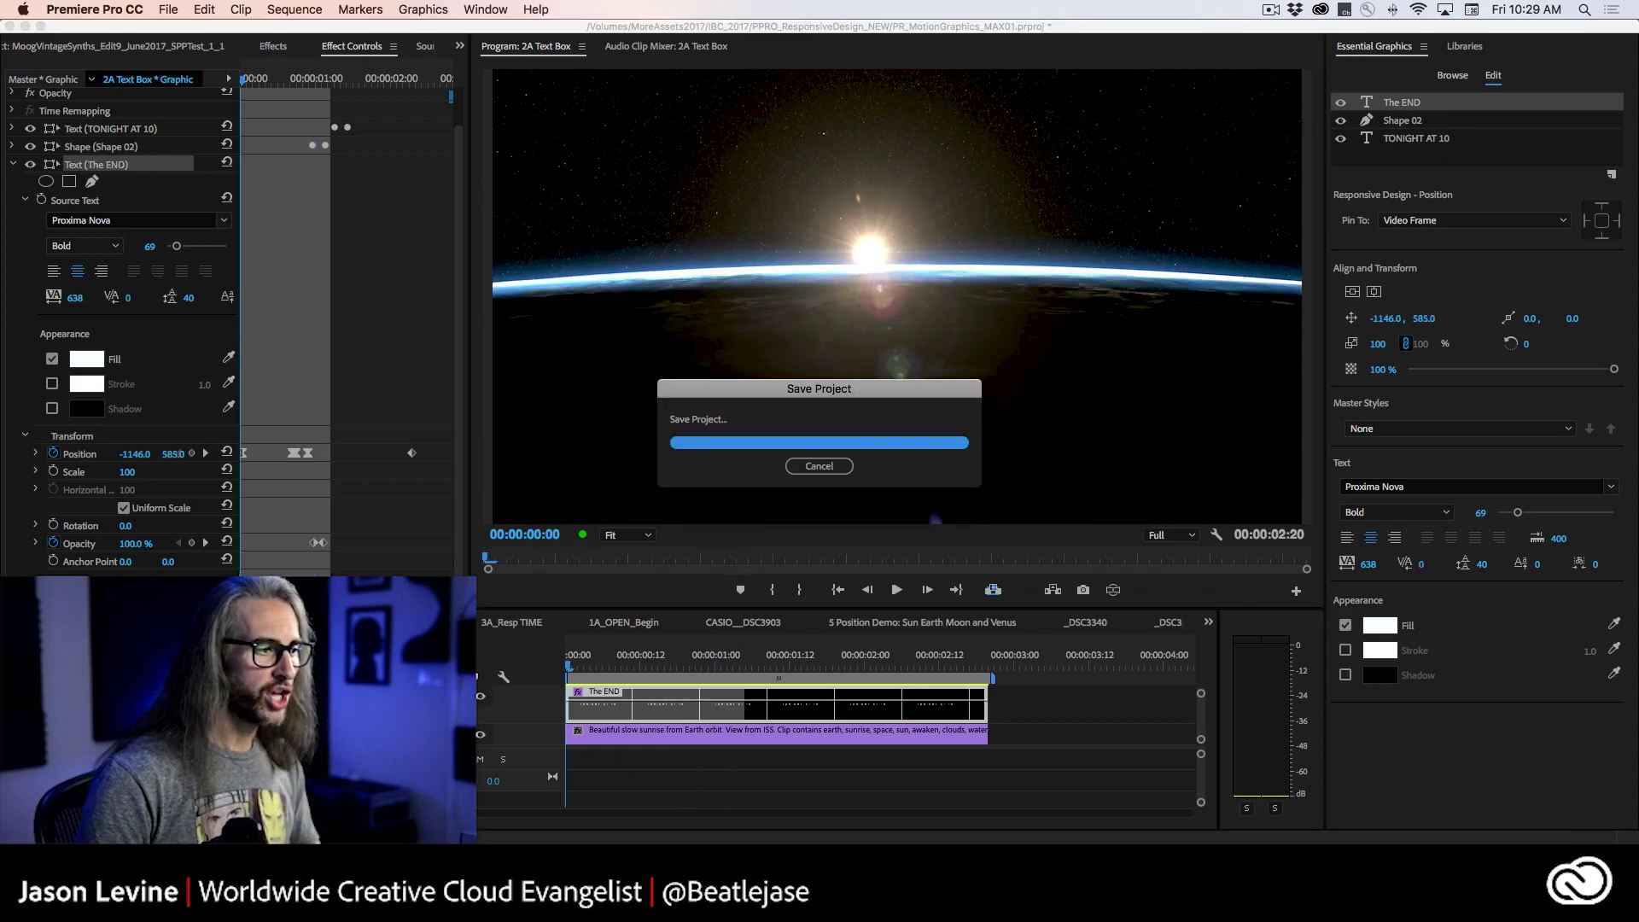
key("space")
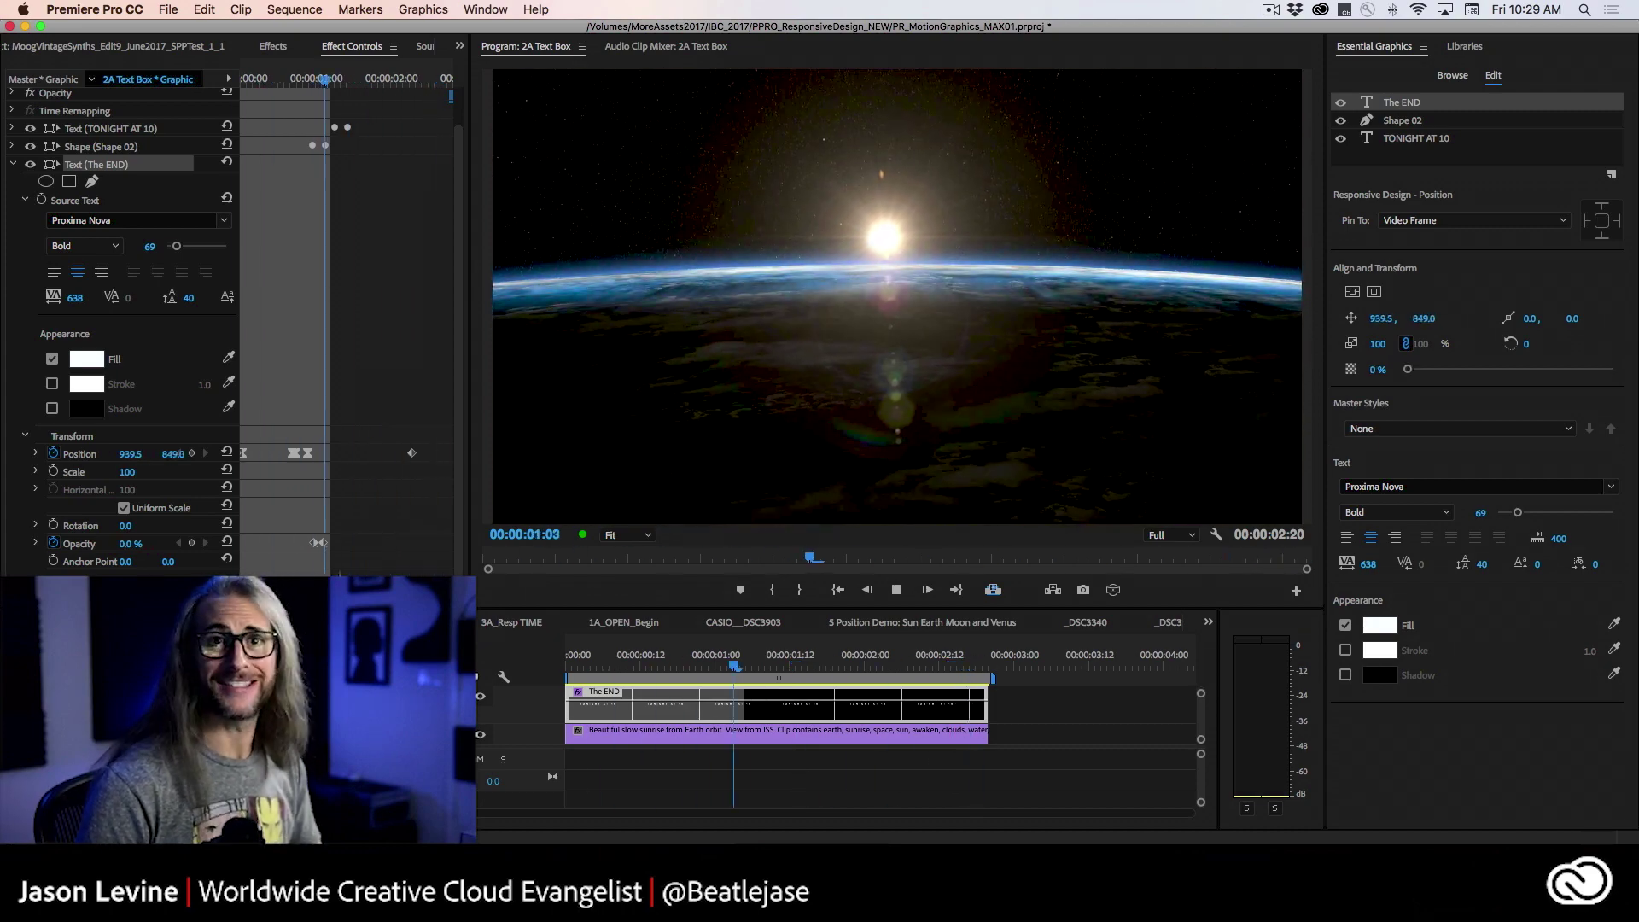
key("space")
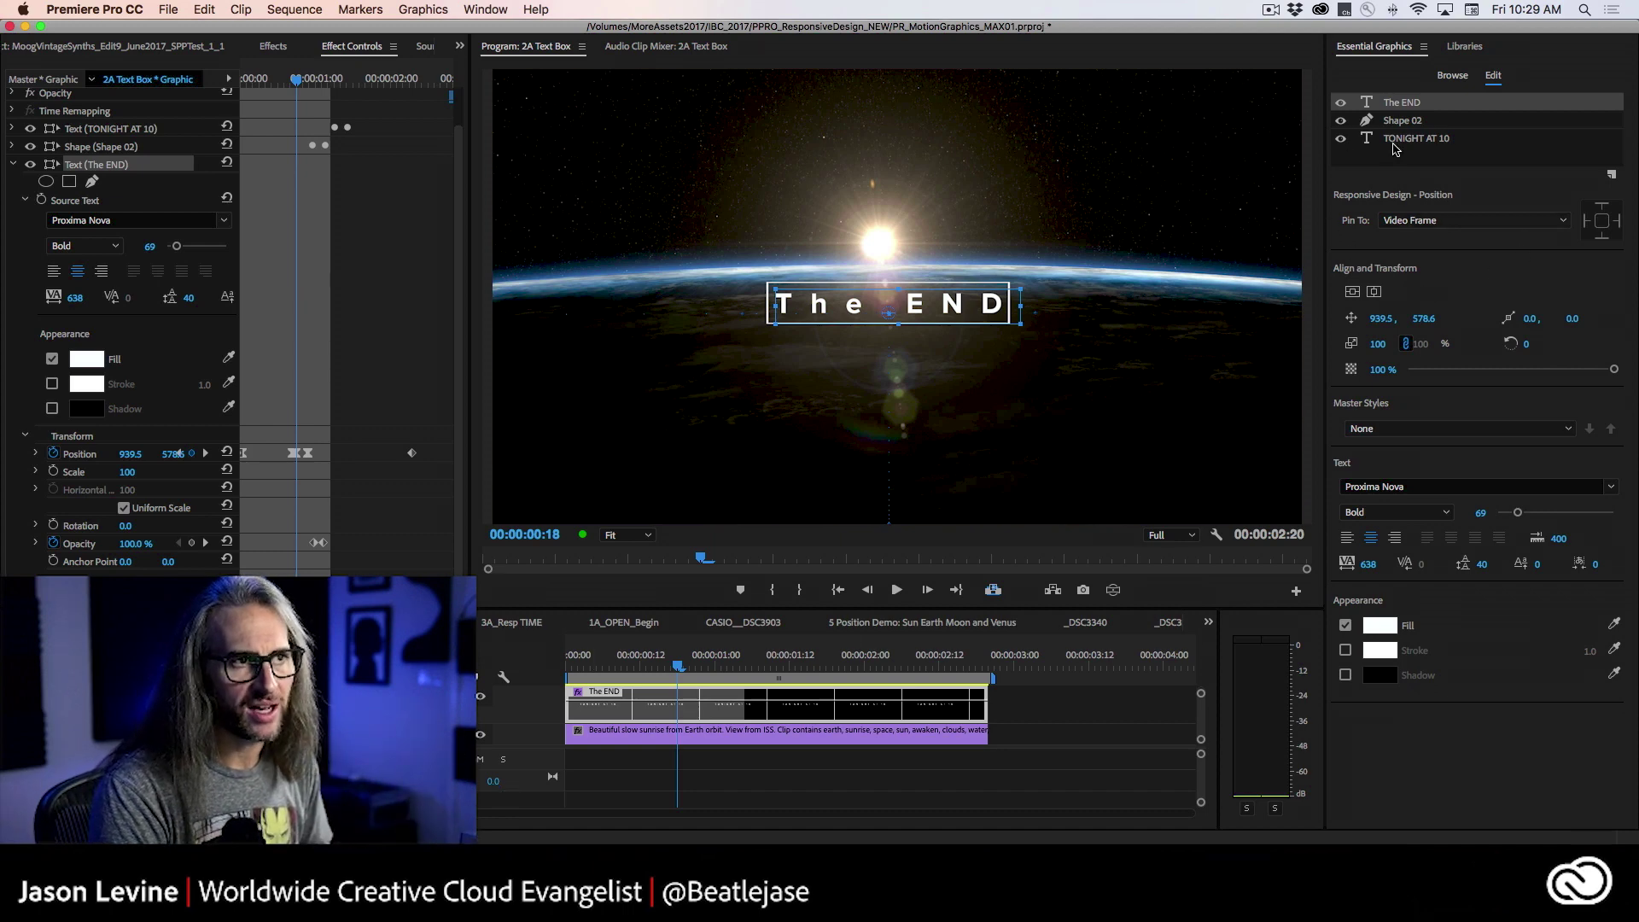
key("space")
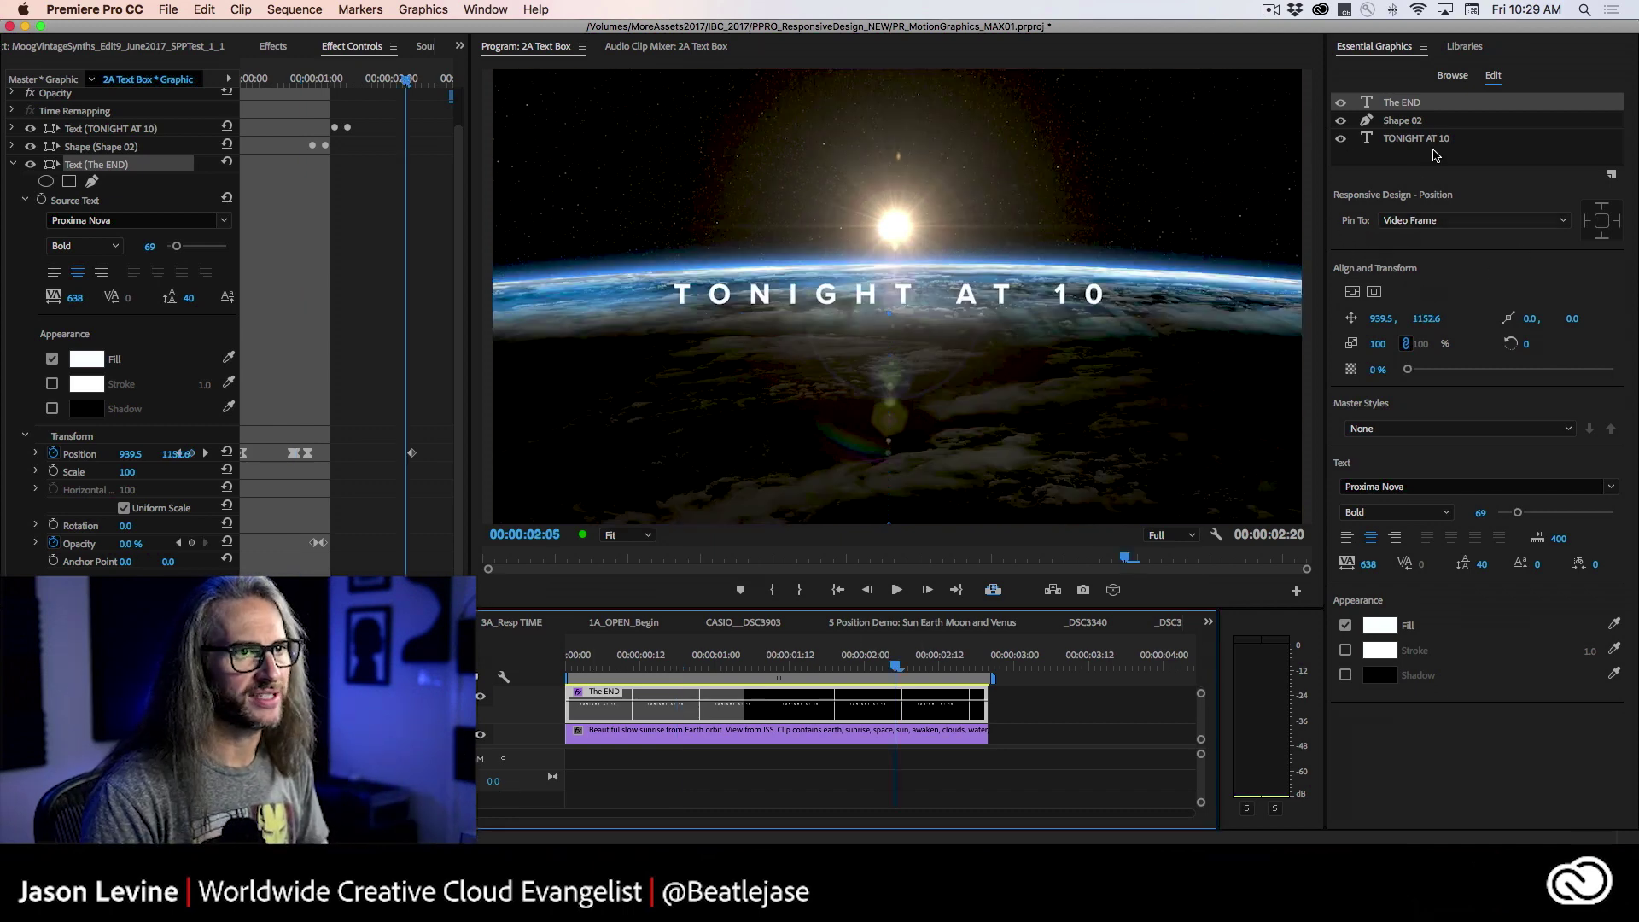
Step: Try pinning the TONIGHT AT 10 text to all four edges of the video frame, and remove the pins again
left_click(1434, 139)
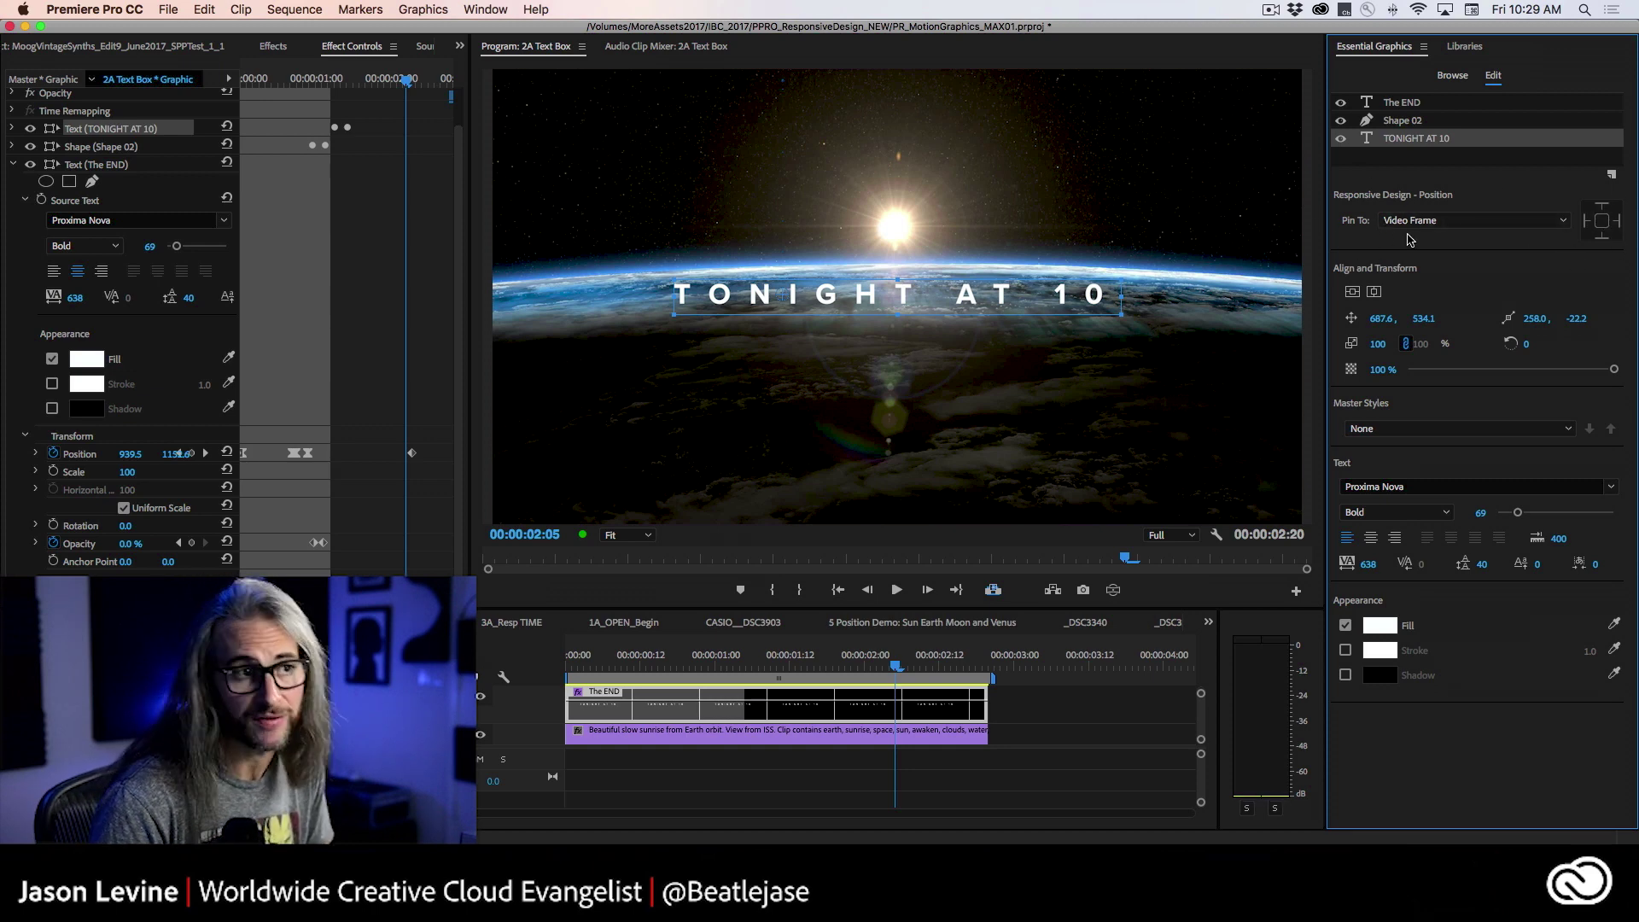
left_click(1461, 223)
left_click(1478, 215)
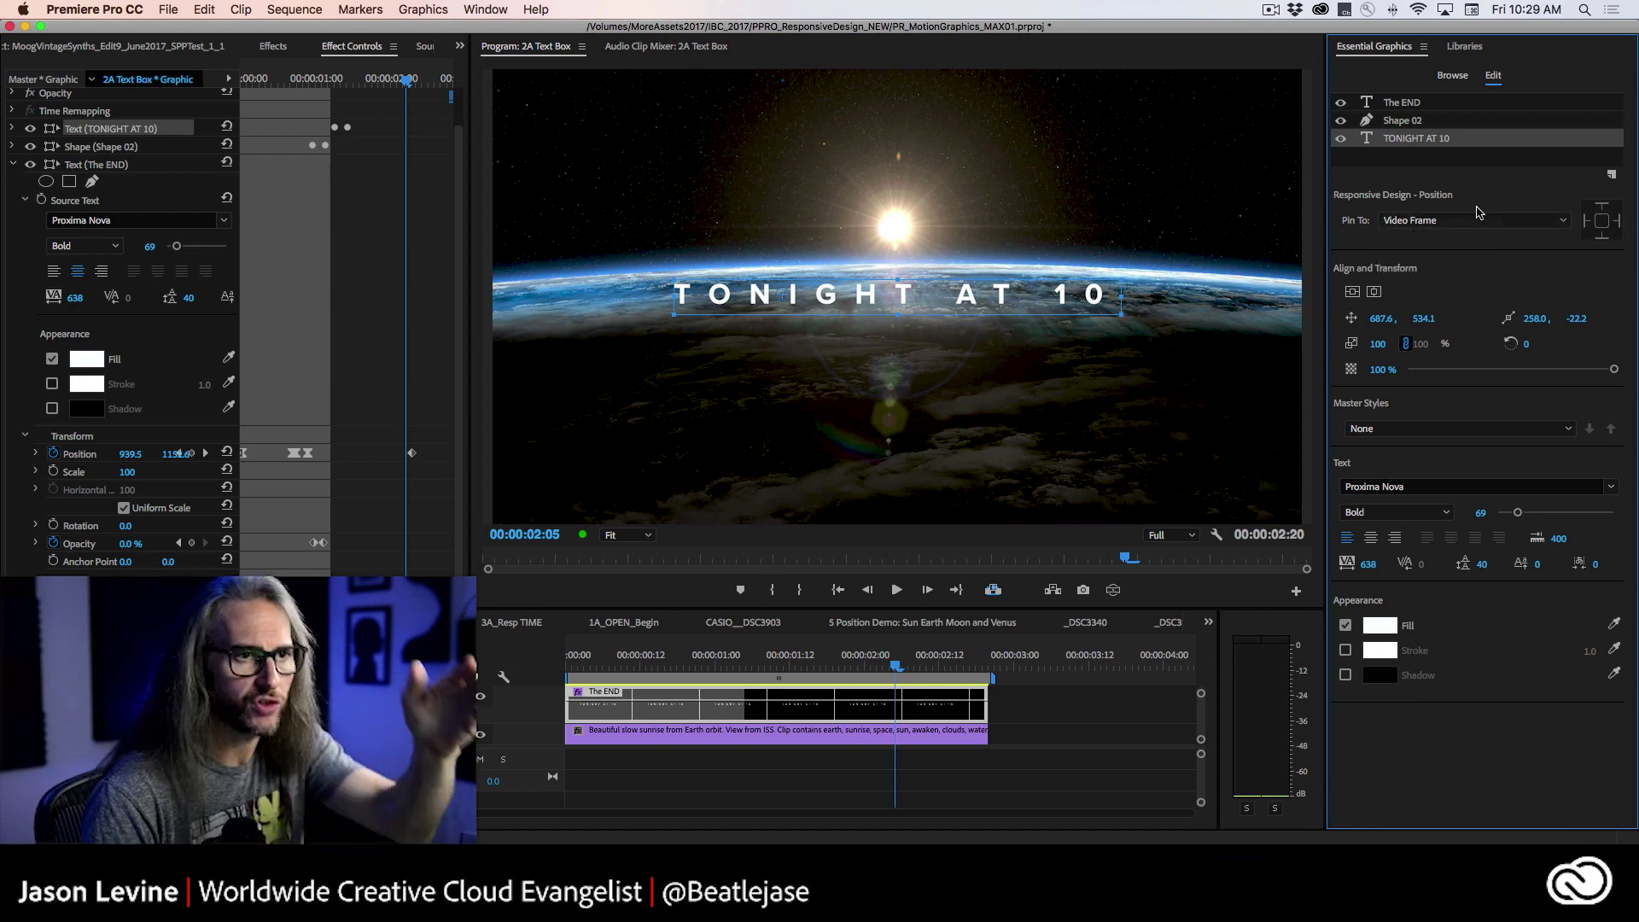
left_click(1602, 223)
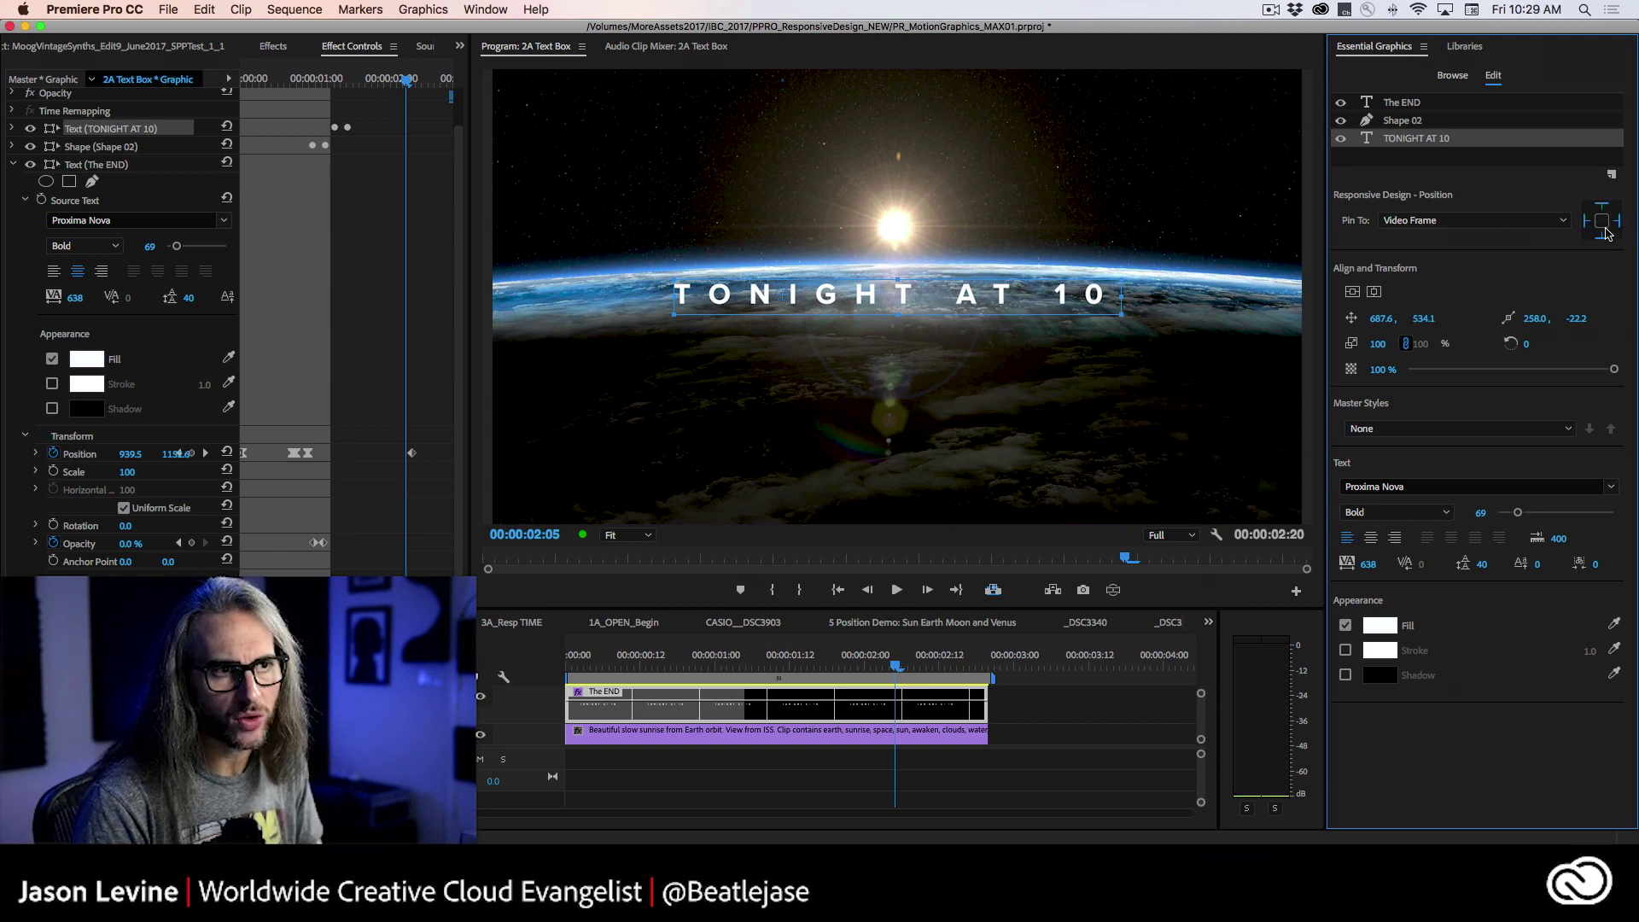
left_click(1598, 216)
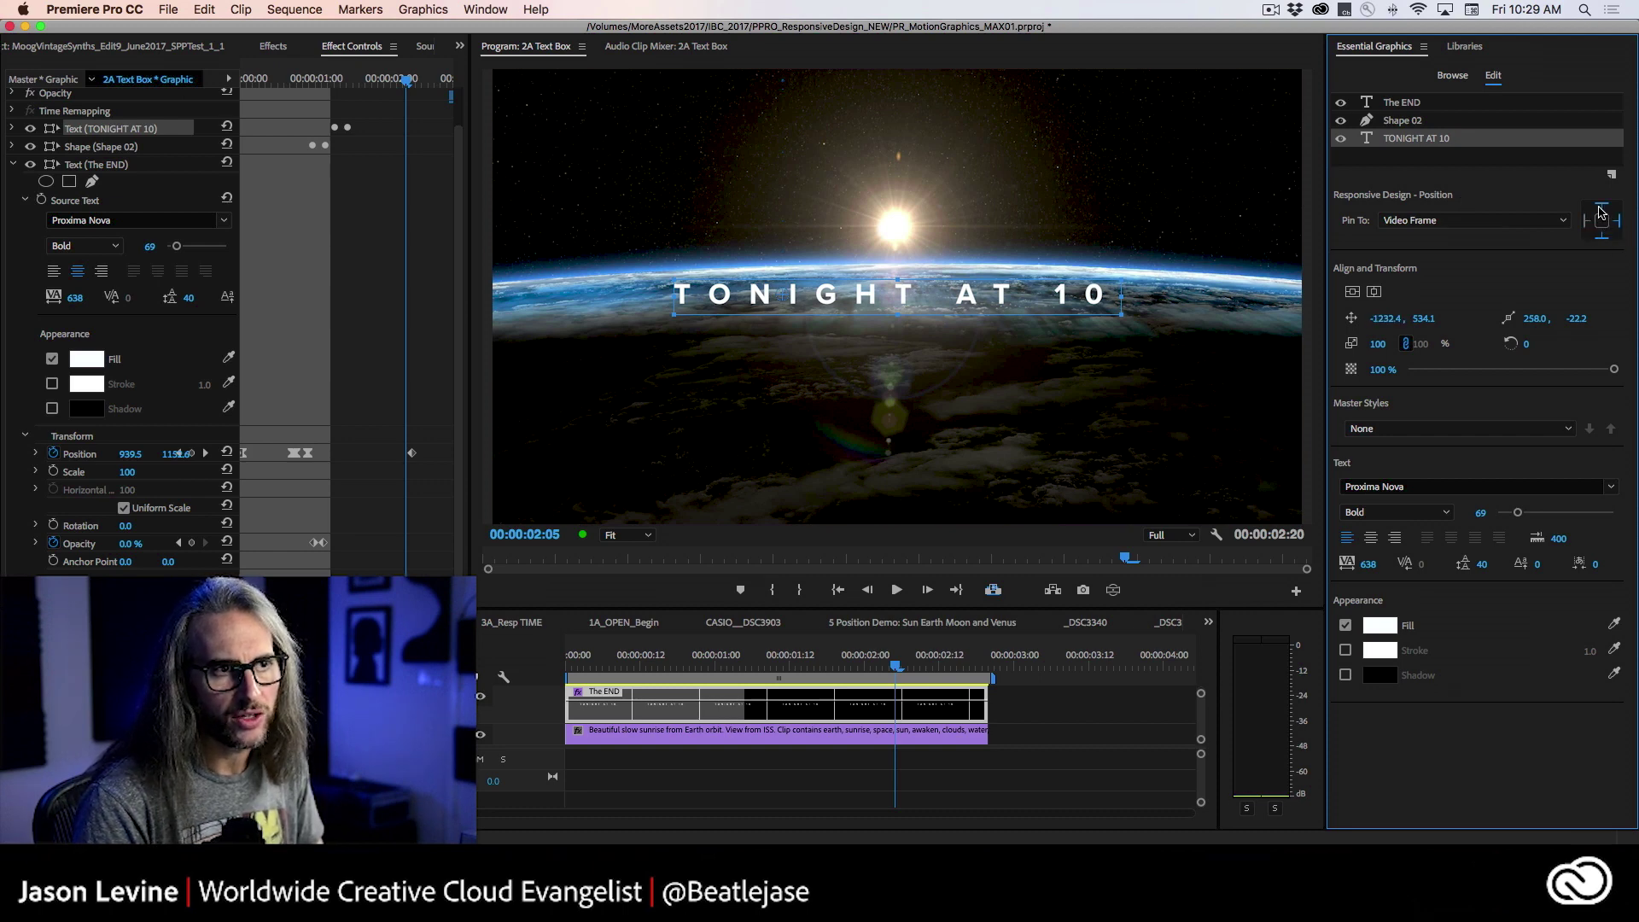
left_click(1620, 222)
left_click(1602, 240)
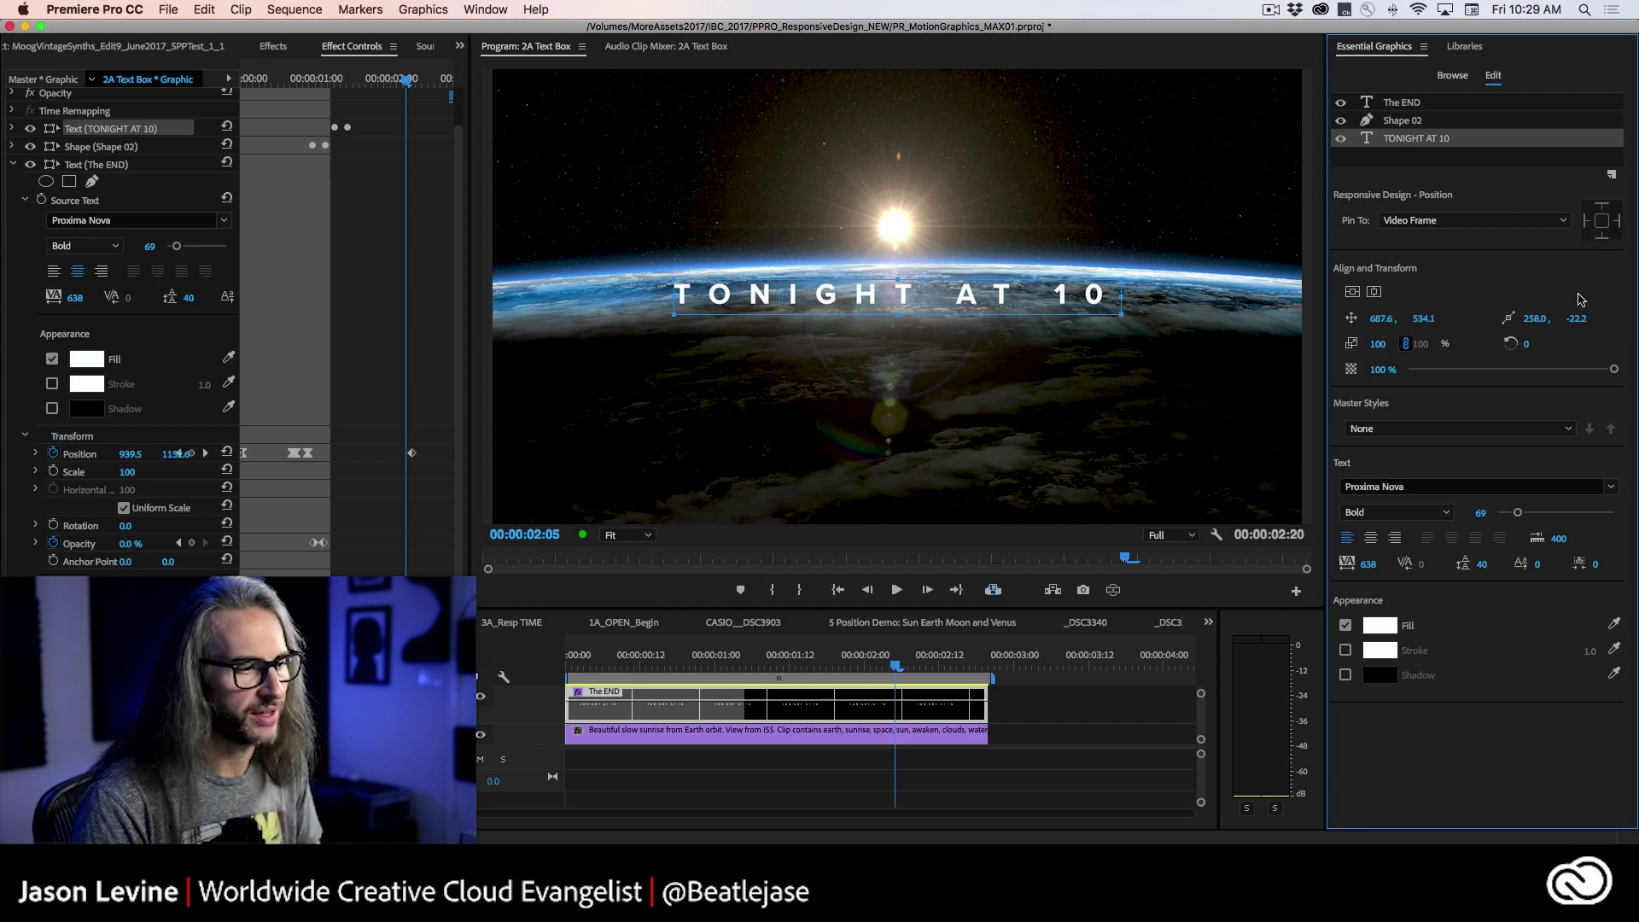
Step: Deselect the text layers of the title graphic and set its responsive outro duration to 16 frames
mouse_move(896, 668)
left_mouse_down()
mouse_move(980, 673)
mouse_move(914, 674)
mouse_move(928, 672)
left_mouse_up()
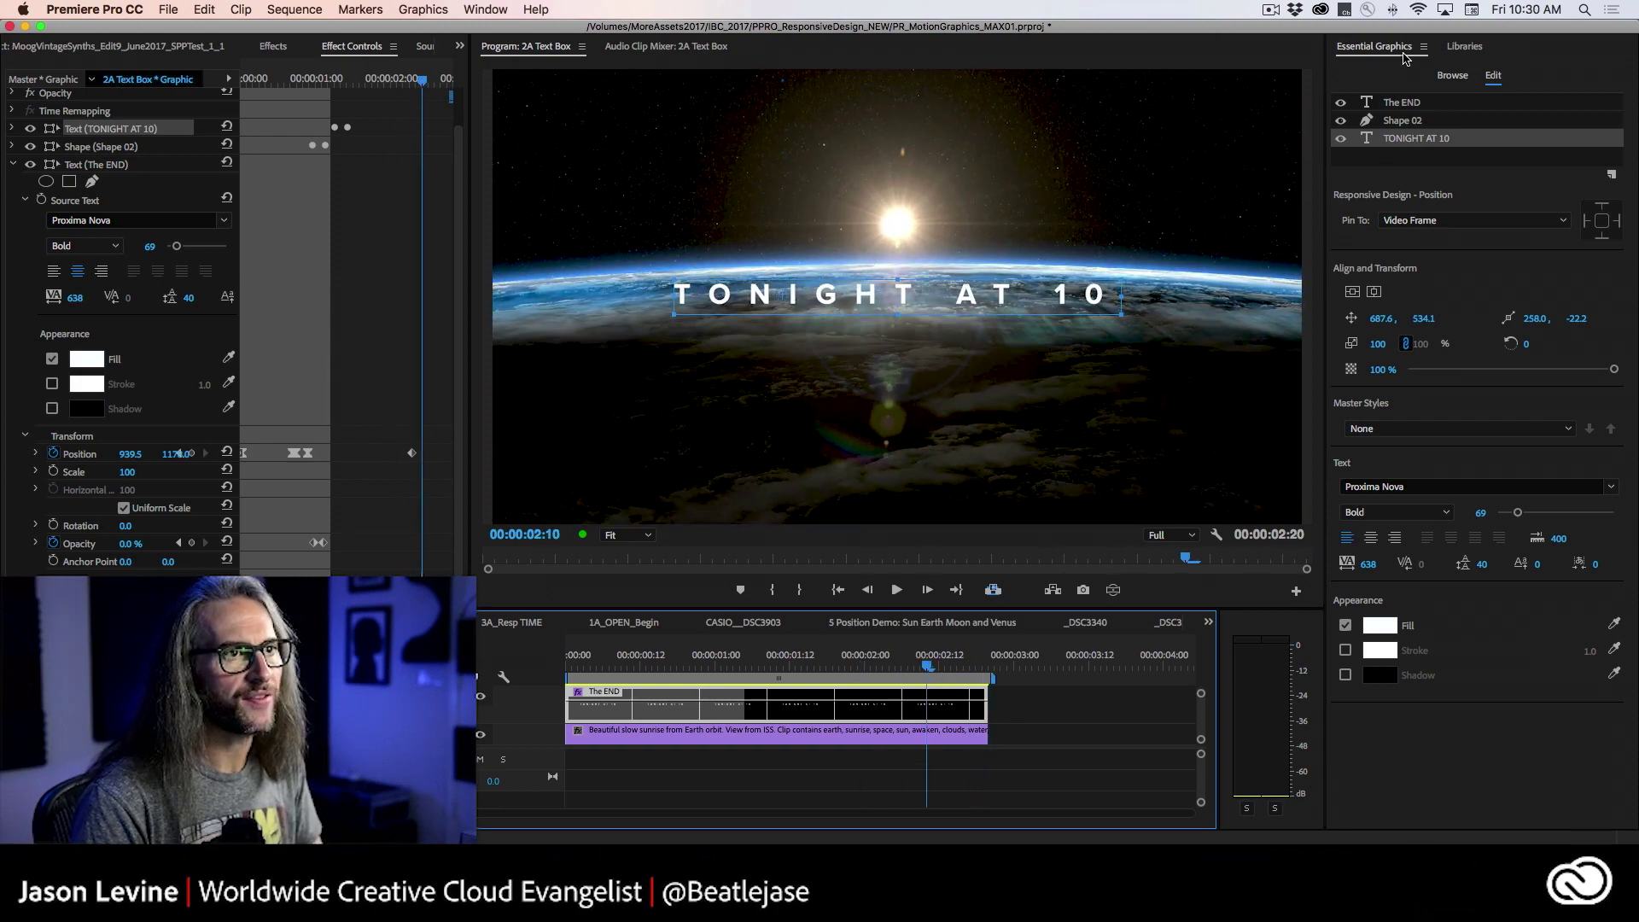
left_click(1448, 76)
left_click(1488, 76)
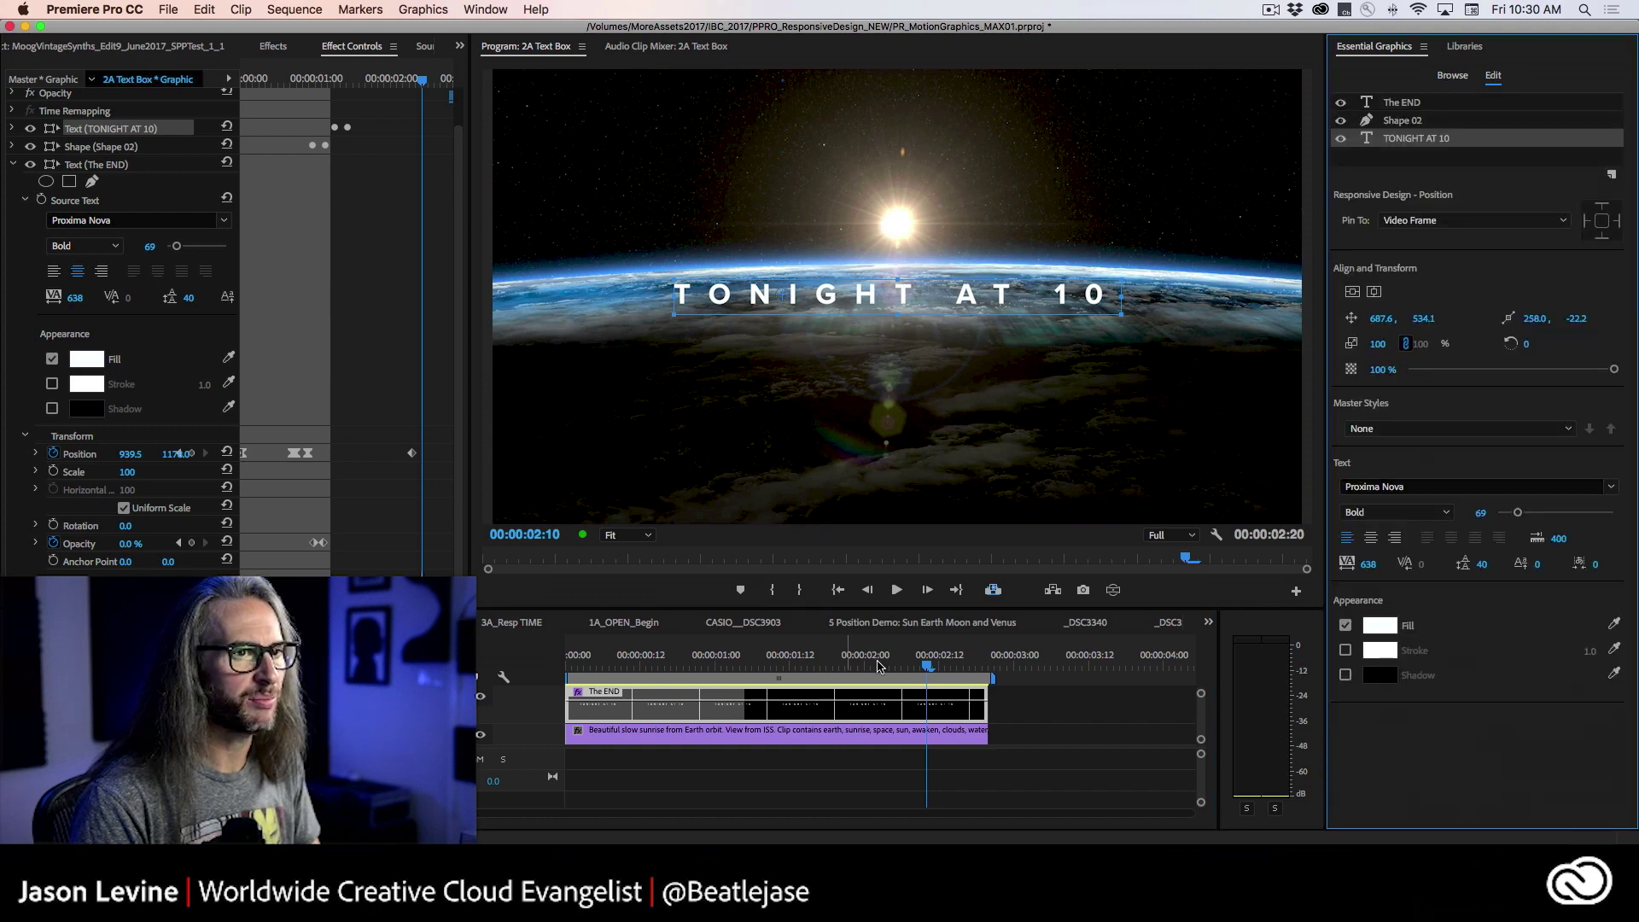
left_click(931, 711)
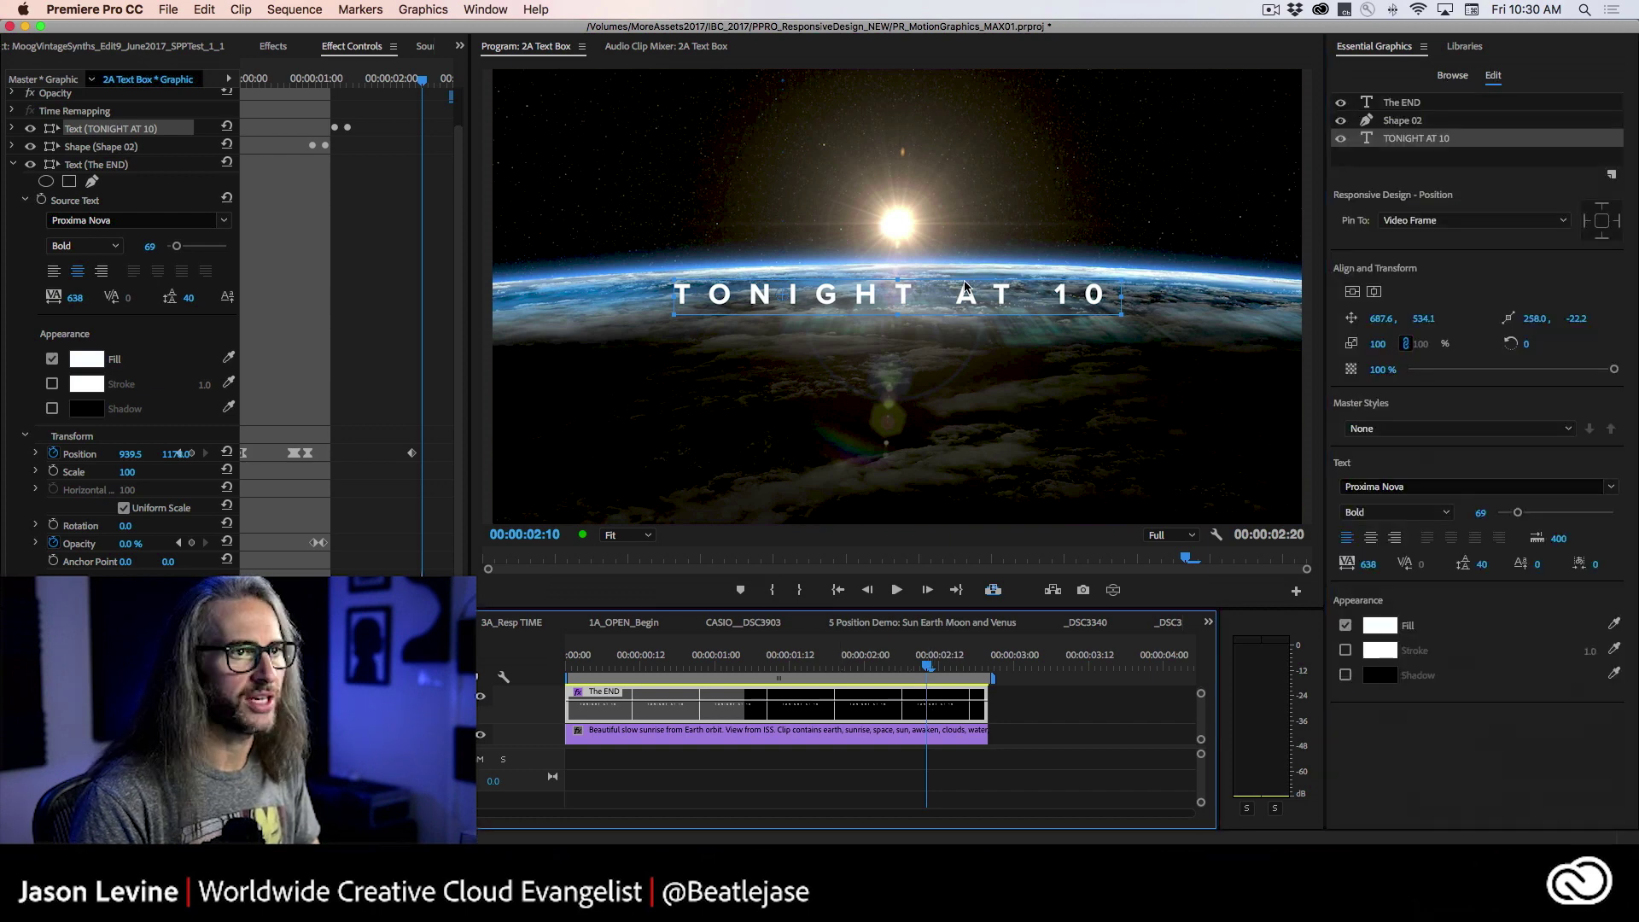
left_click(1383, 161)
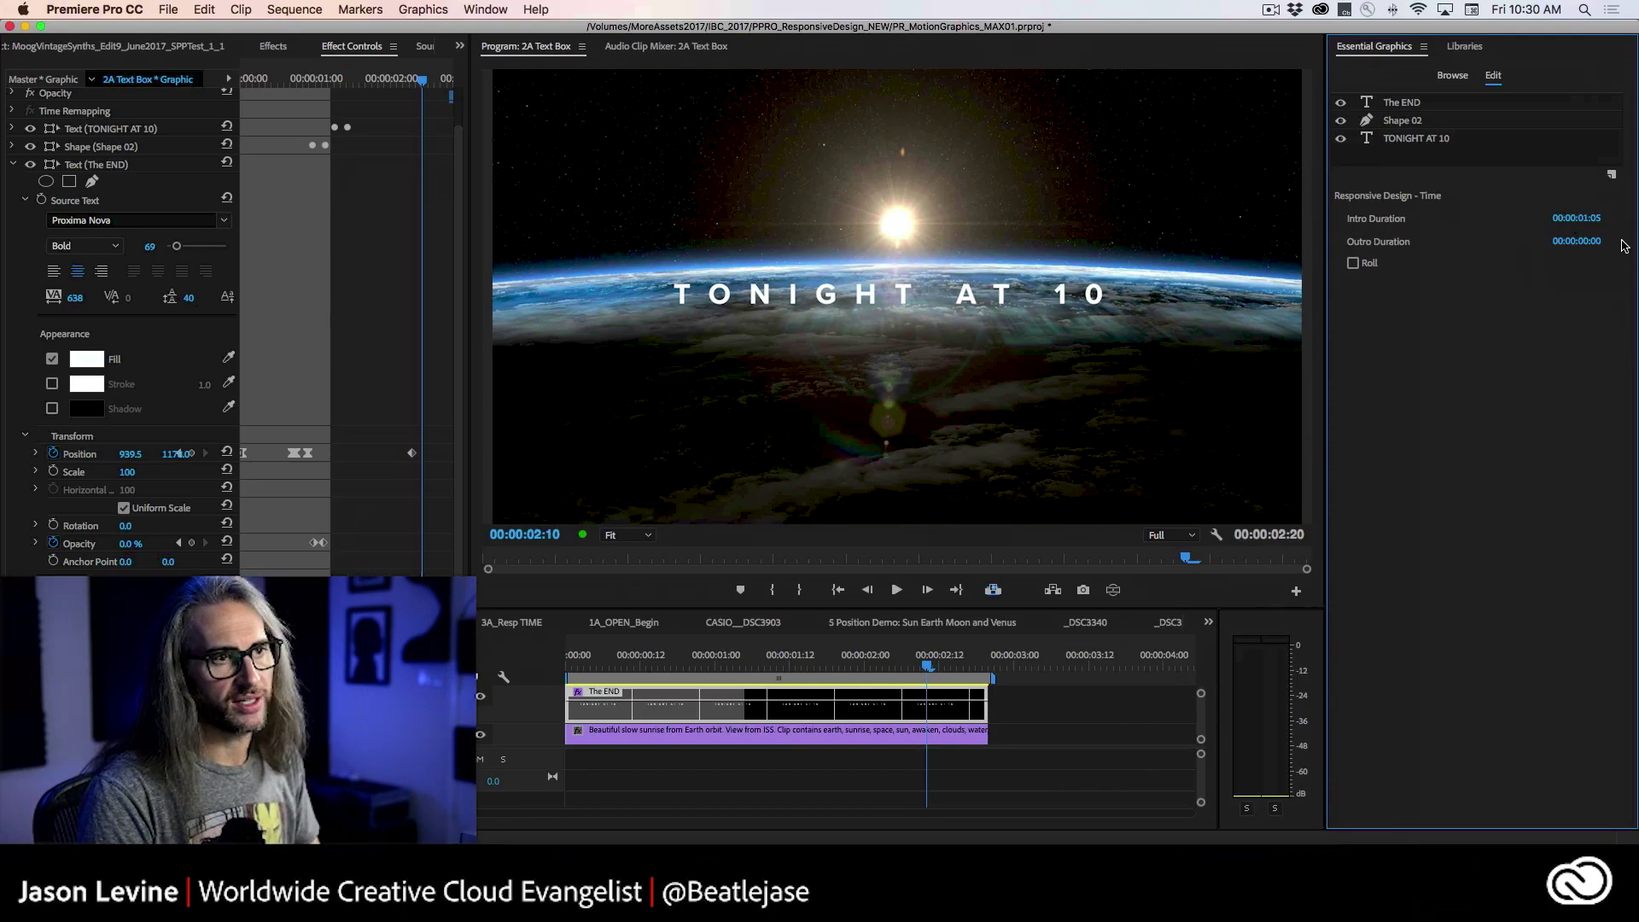
left_click(1580, 243)
left_click(1610, 240)
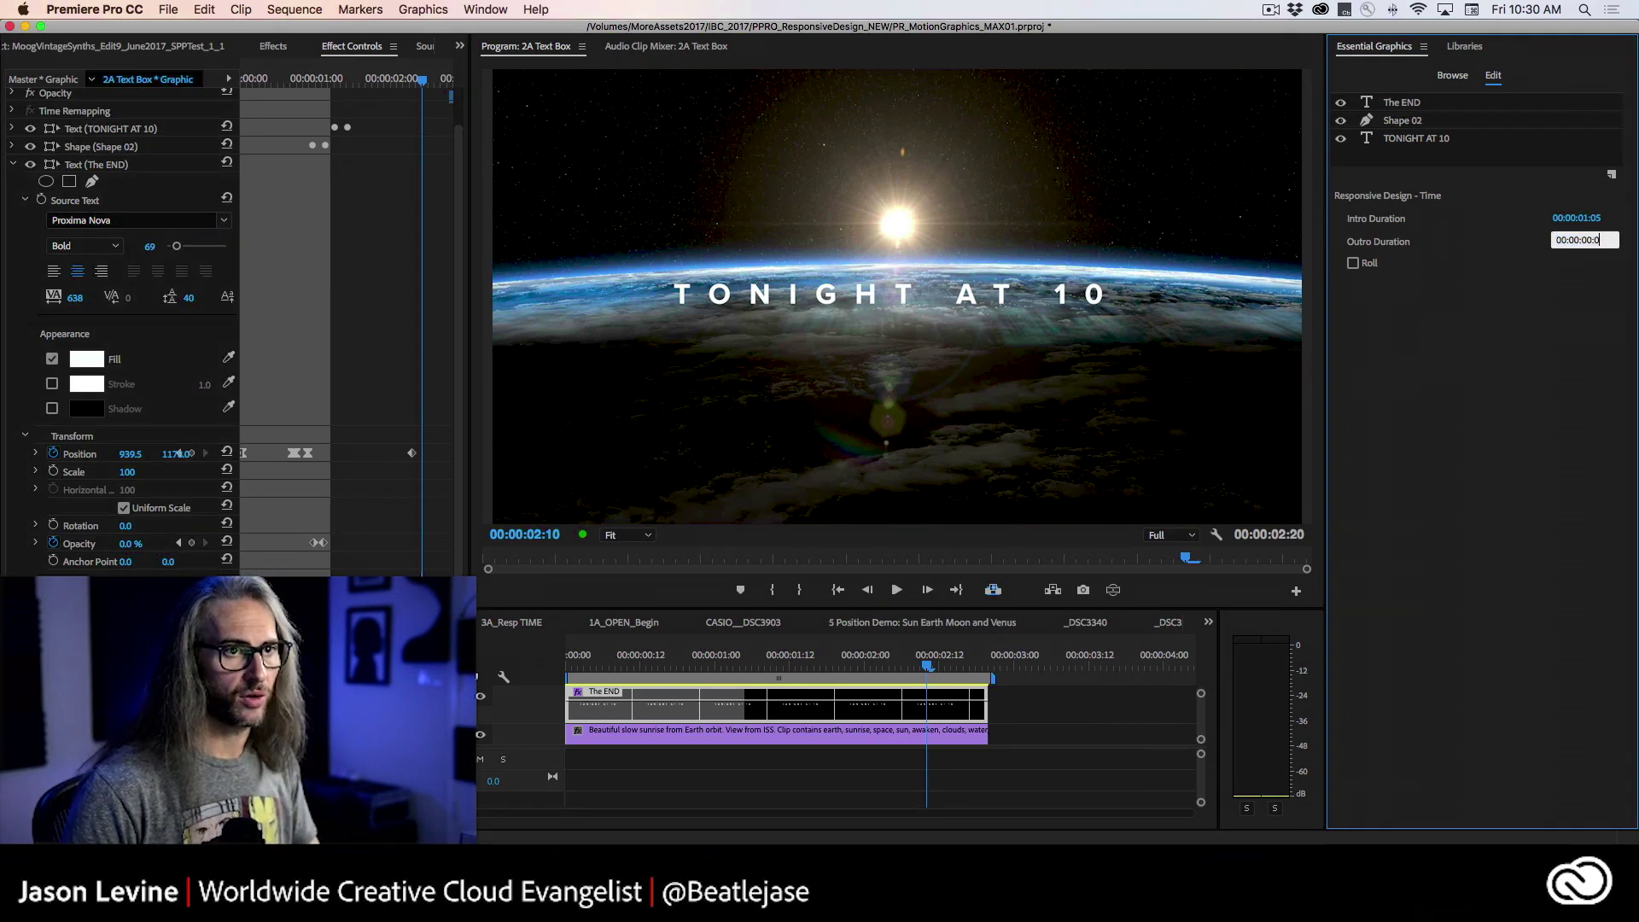
type("16")
key("Return")
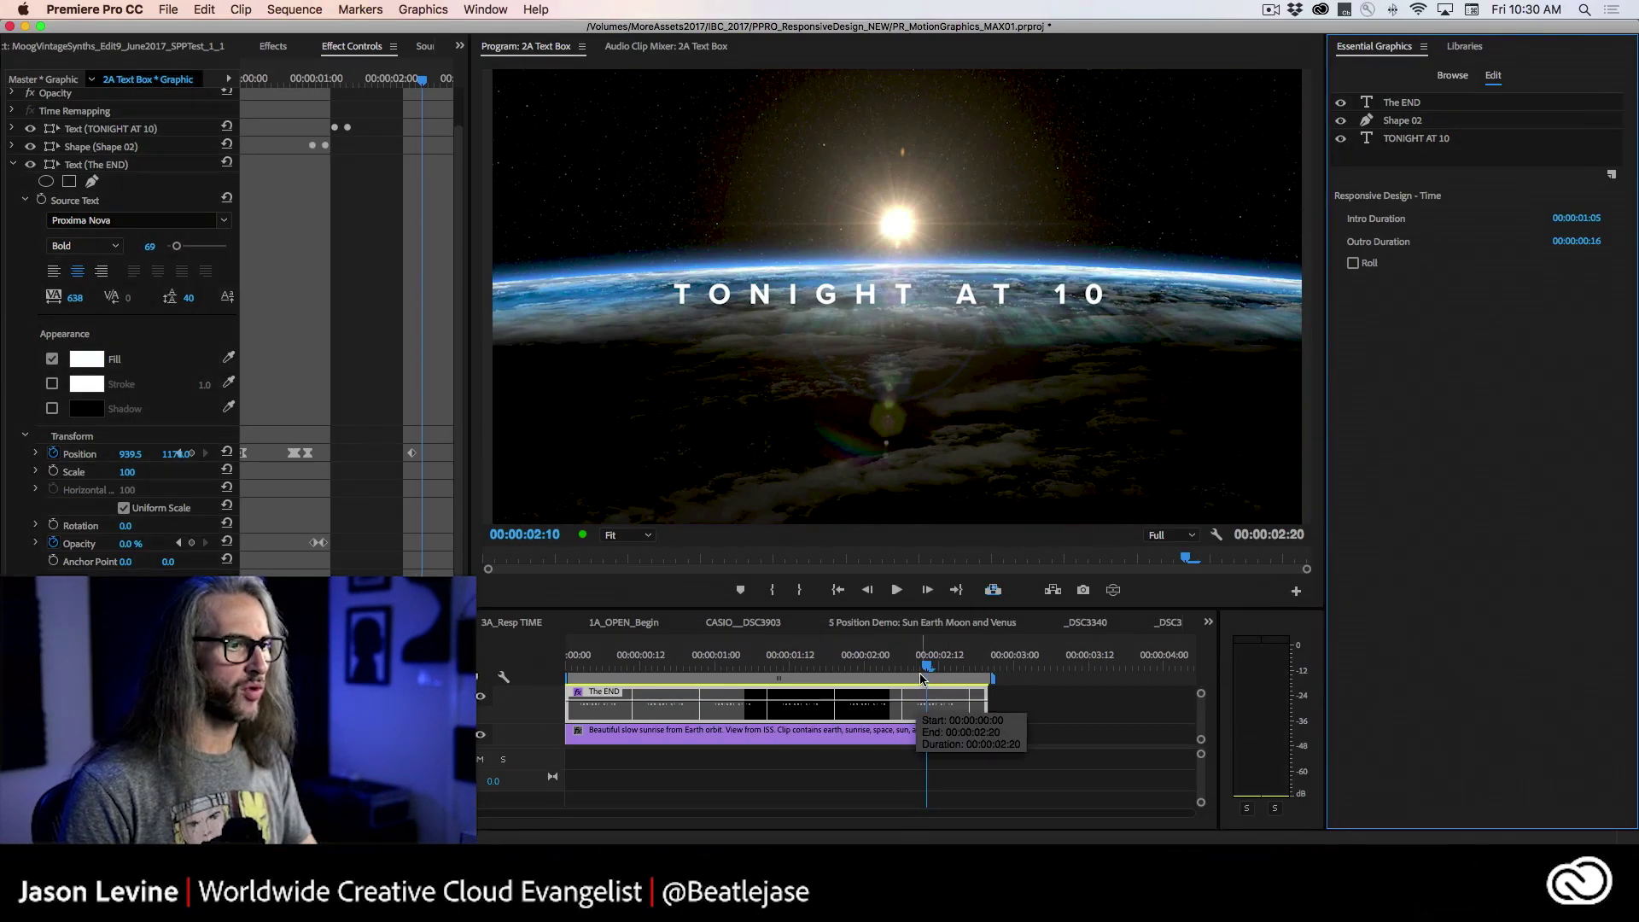
Step: Keyframe the TONIGHT AT 10 text's opacity from 100% at 00:00:02:07 down to 0% at 00:00:02:18
left_click_drag(923, 659, 687, 661)
key("space")
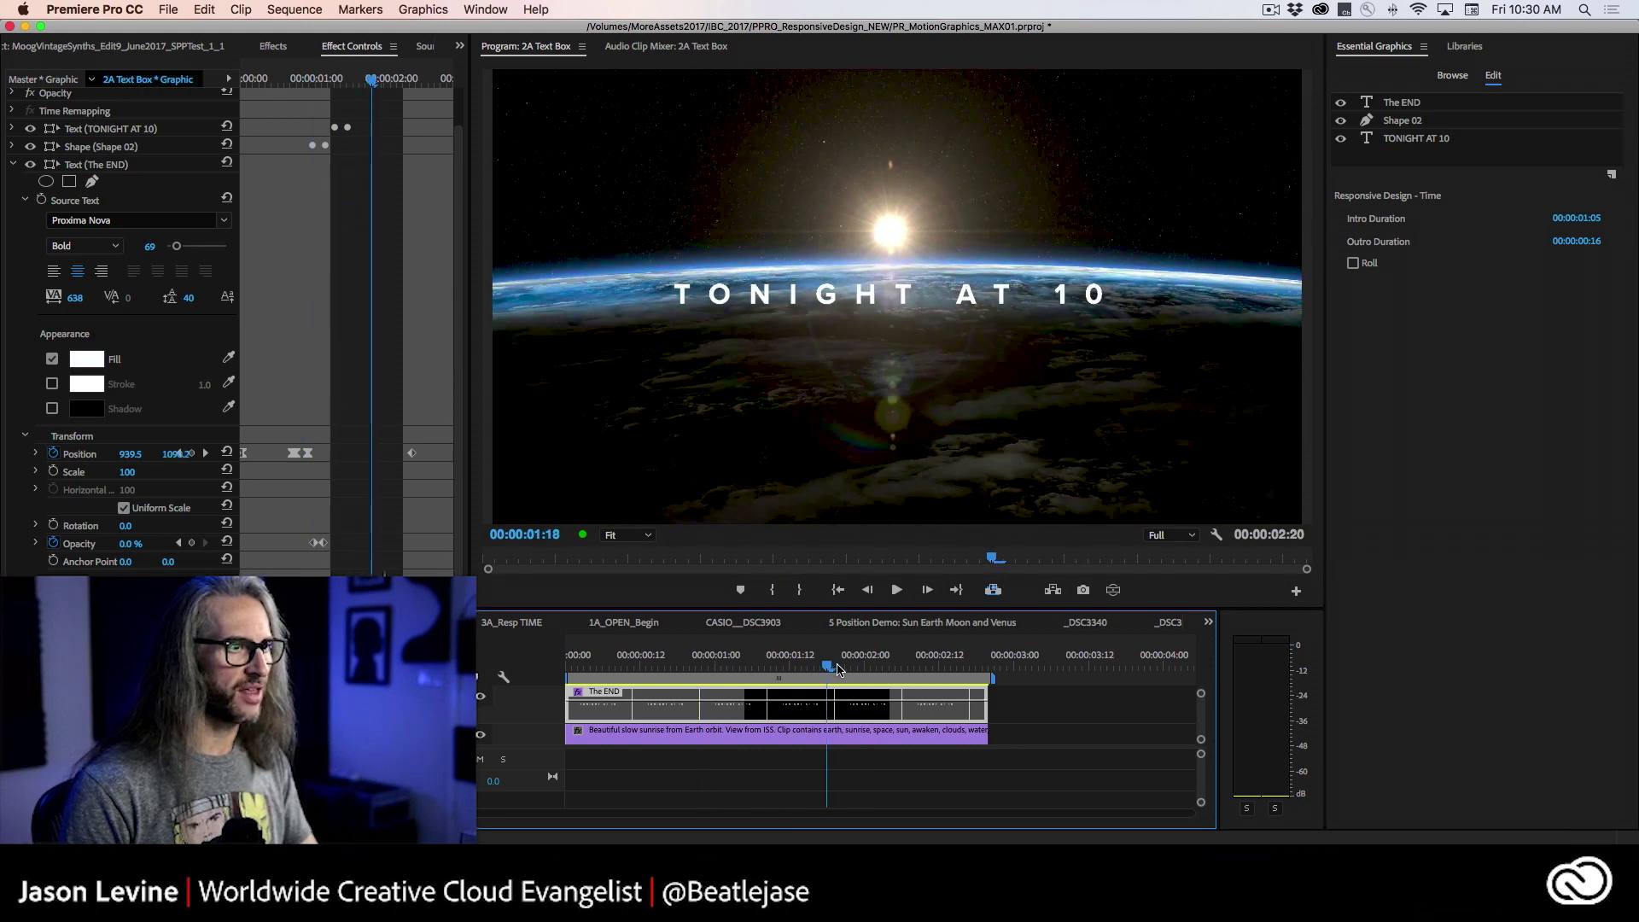
key("space")
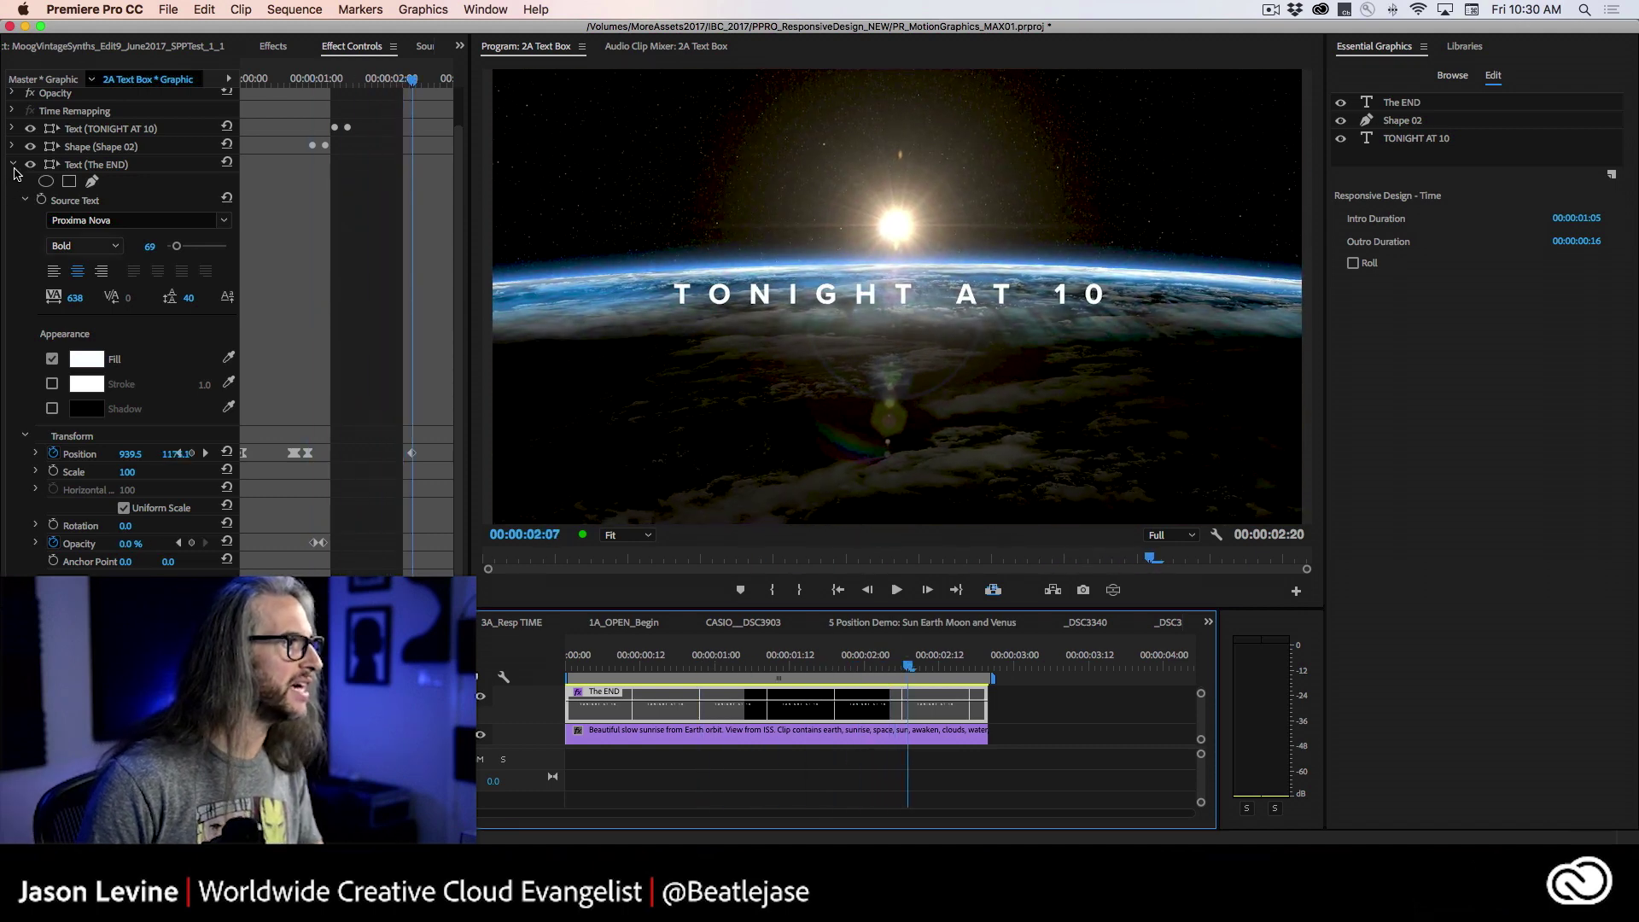
left_click(13, 163)
left_click(12, 169)
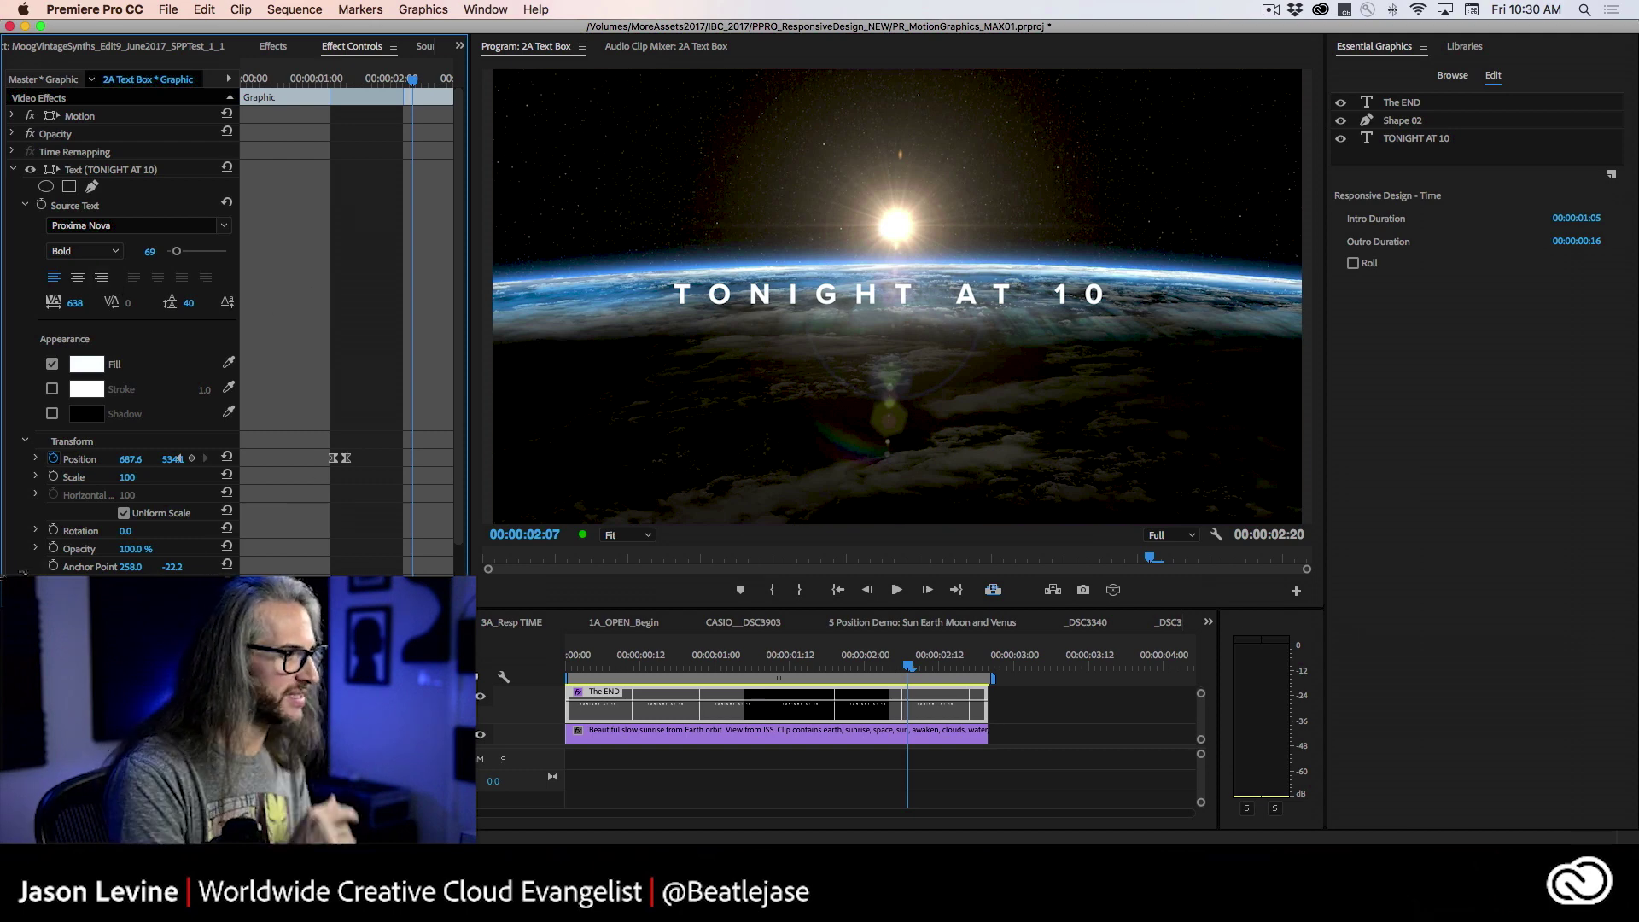
left_click(54, 547)
left_click_drag(907, 666, 978, 669)
left_click_drag(130, 549, 44, 549)
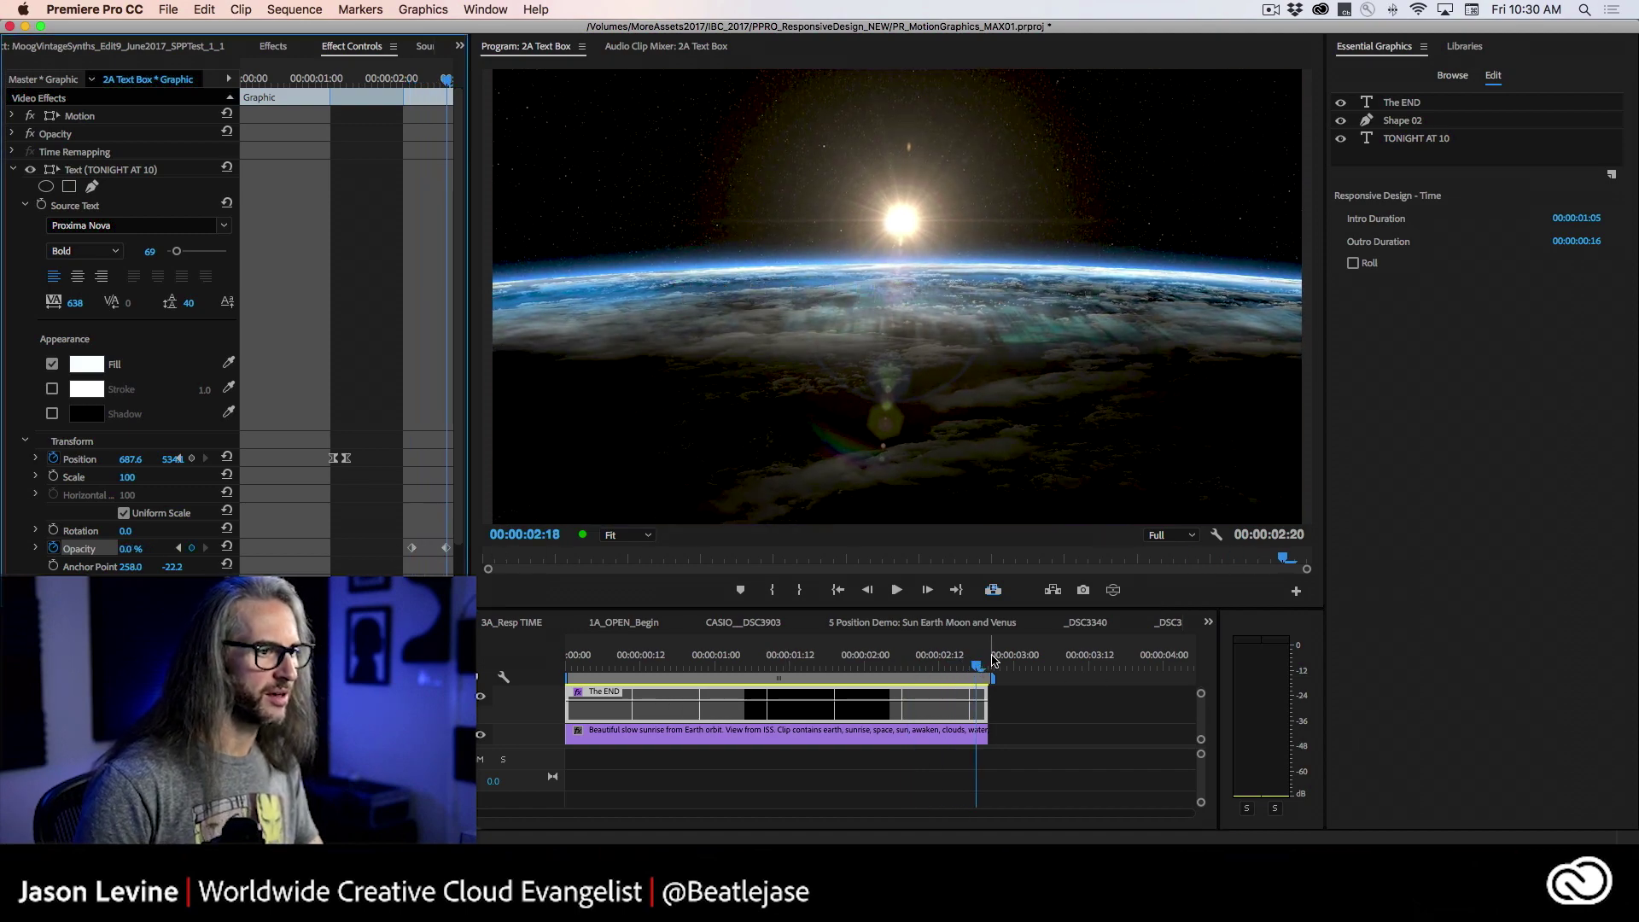
Step: Play back the end of the title graphic to review the text's fade-out, and park at 00:00:02:01
left_click(772, 666)
key("space")
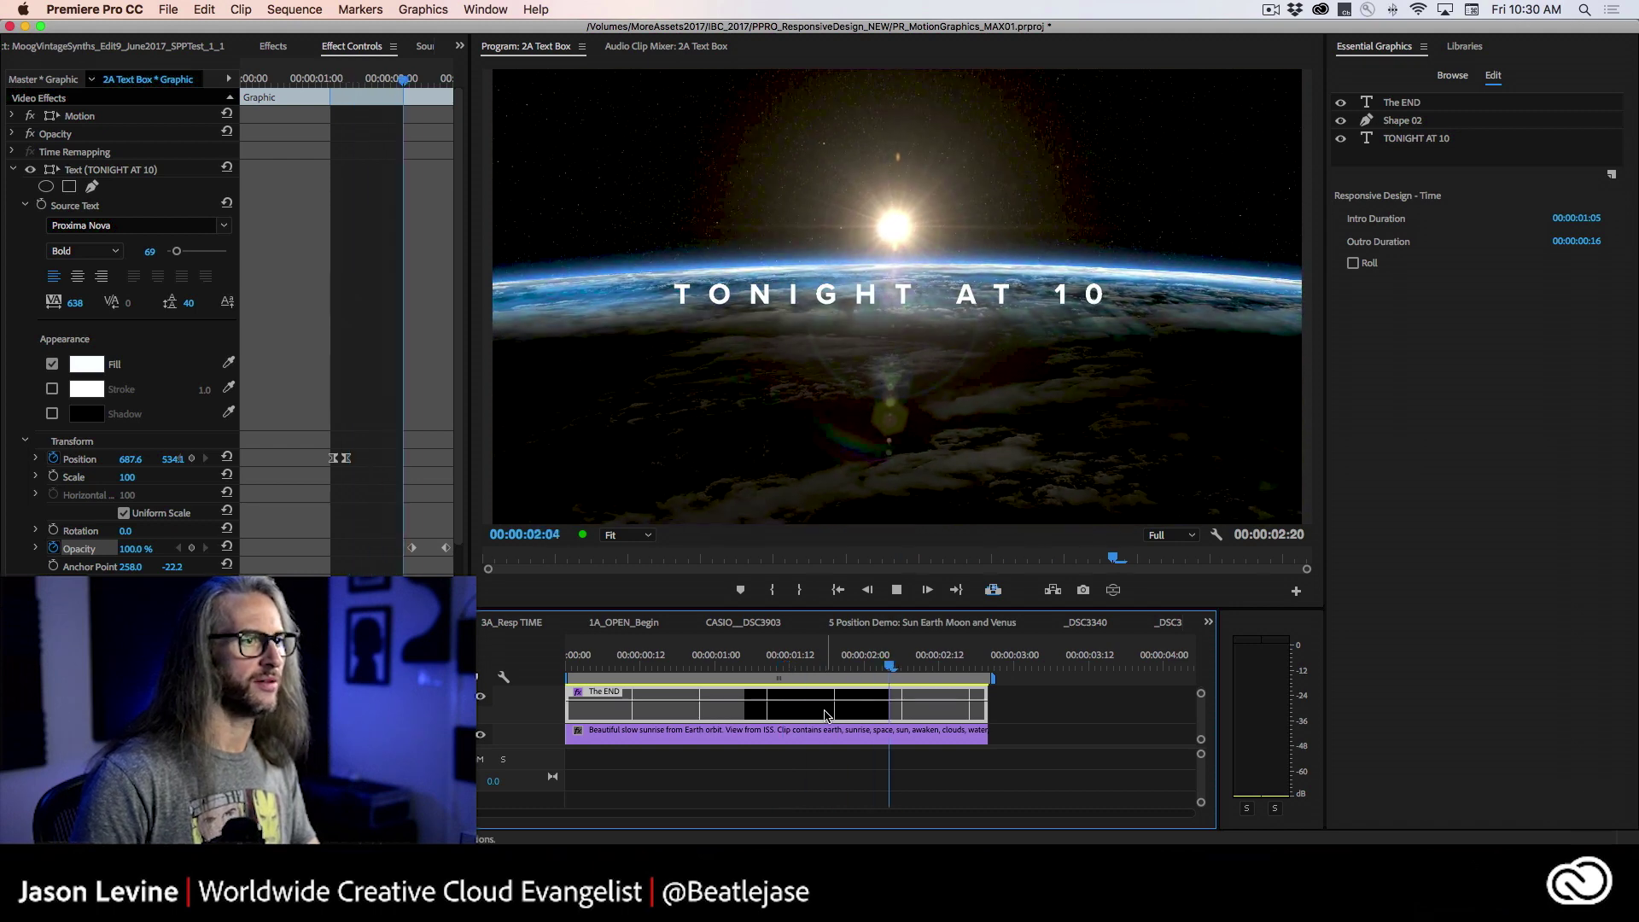
key("space")
left_click(871, 664)
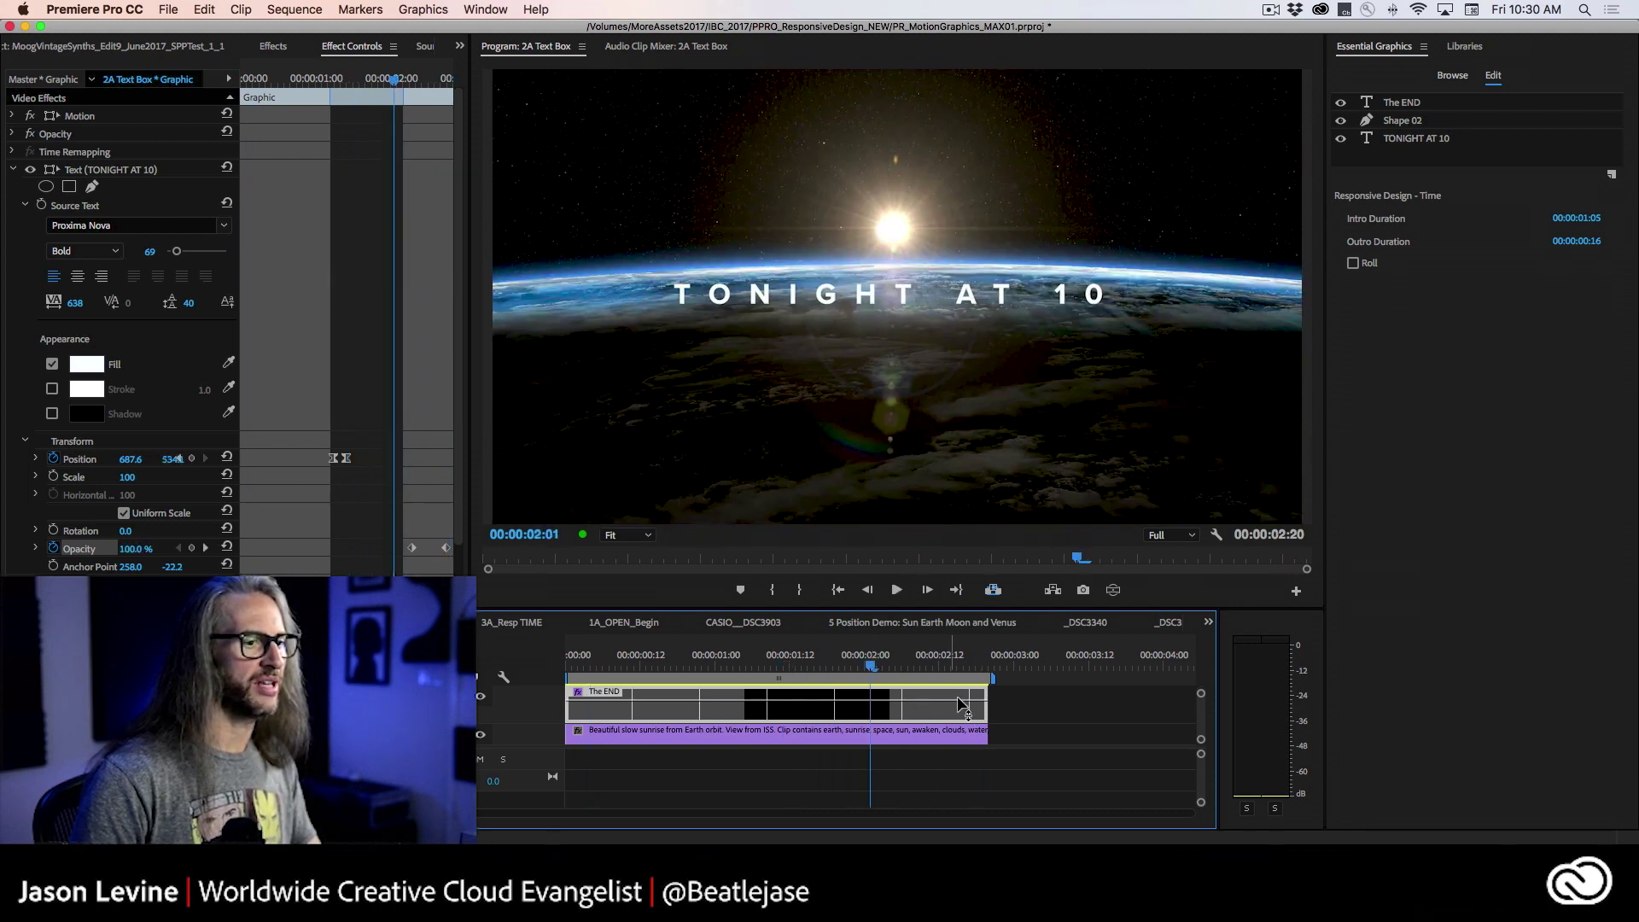
Step: Stretch the title graphic's end to 00:00:05:18 to test its protected outro, and trim it back to 00:00:02:20
left_click_drag(986, 709, 1194, 709)
key("minus")
left_click_drag(862, 662, 1030, 686)
key("space")
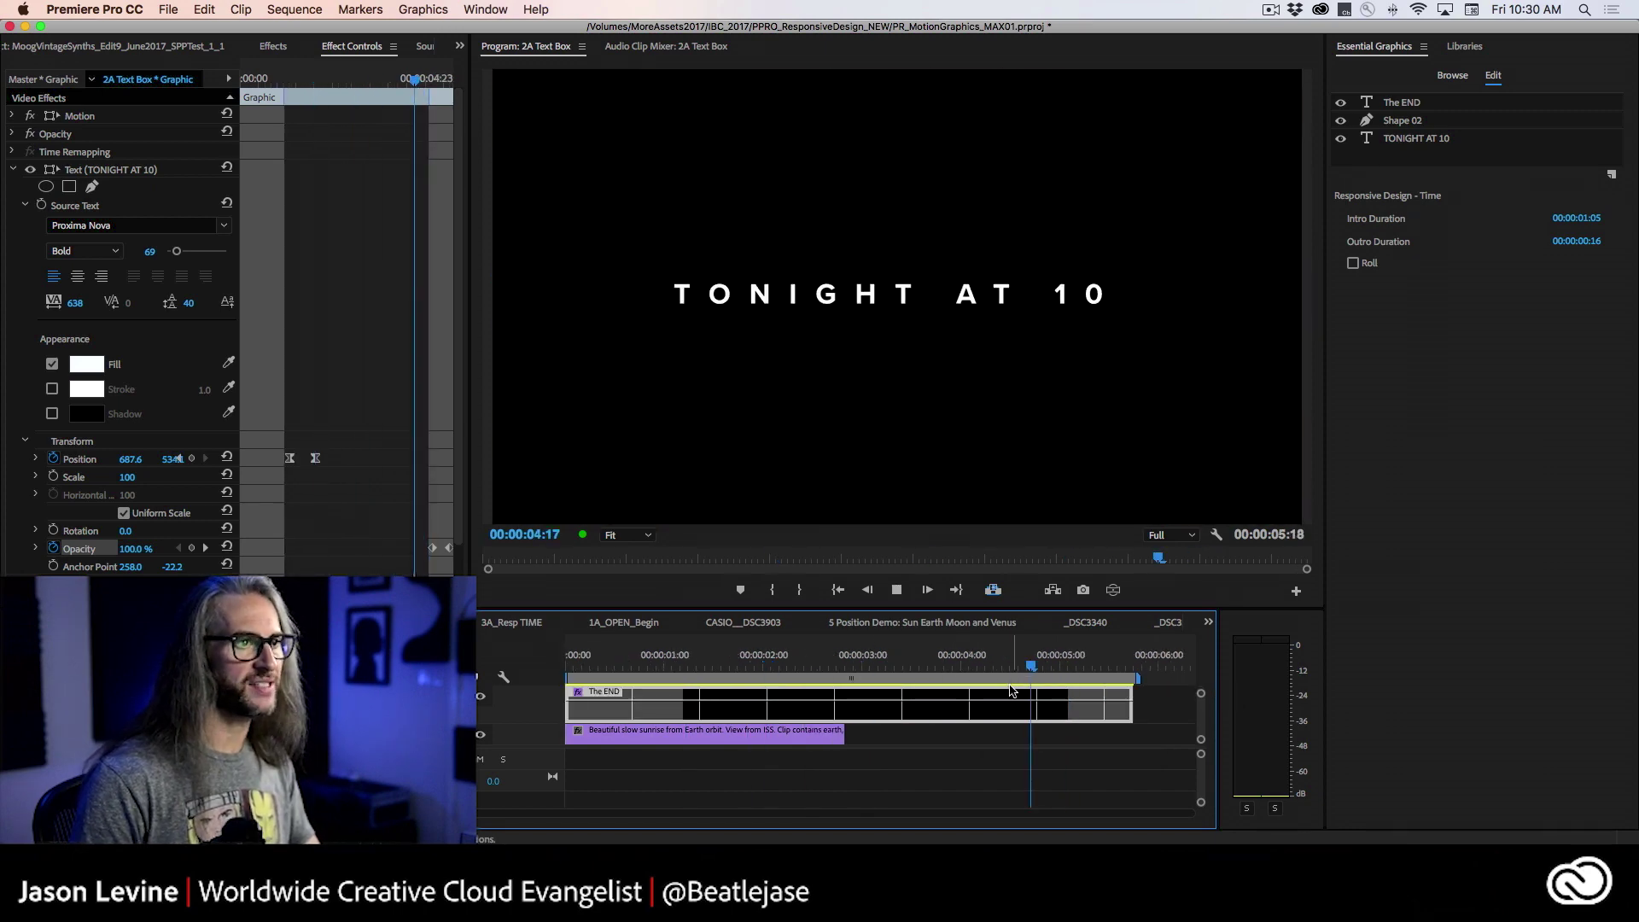
left_click(1066, 679)
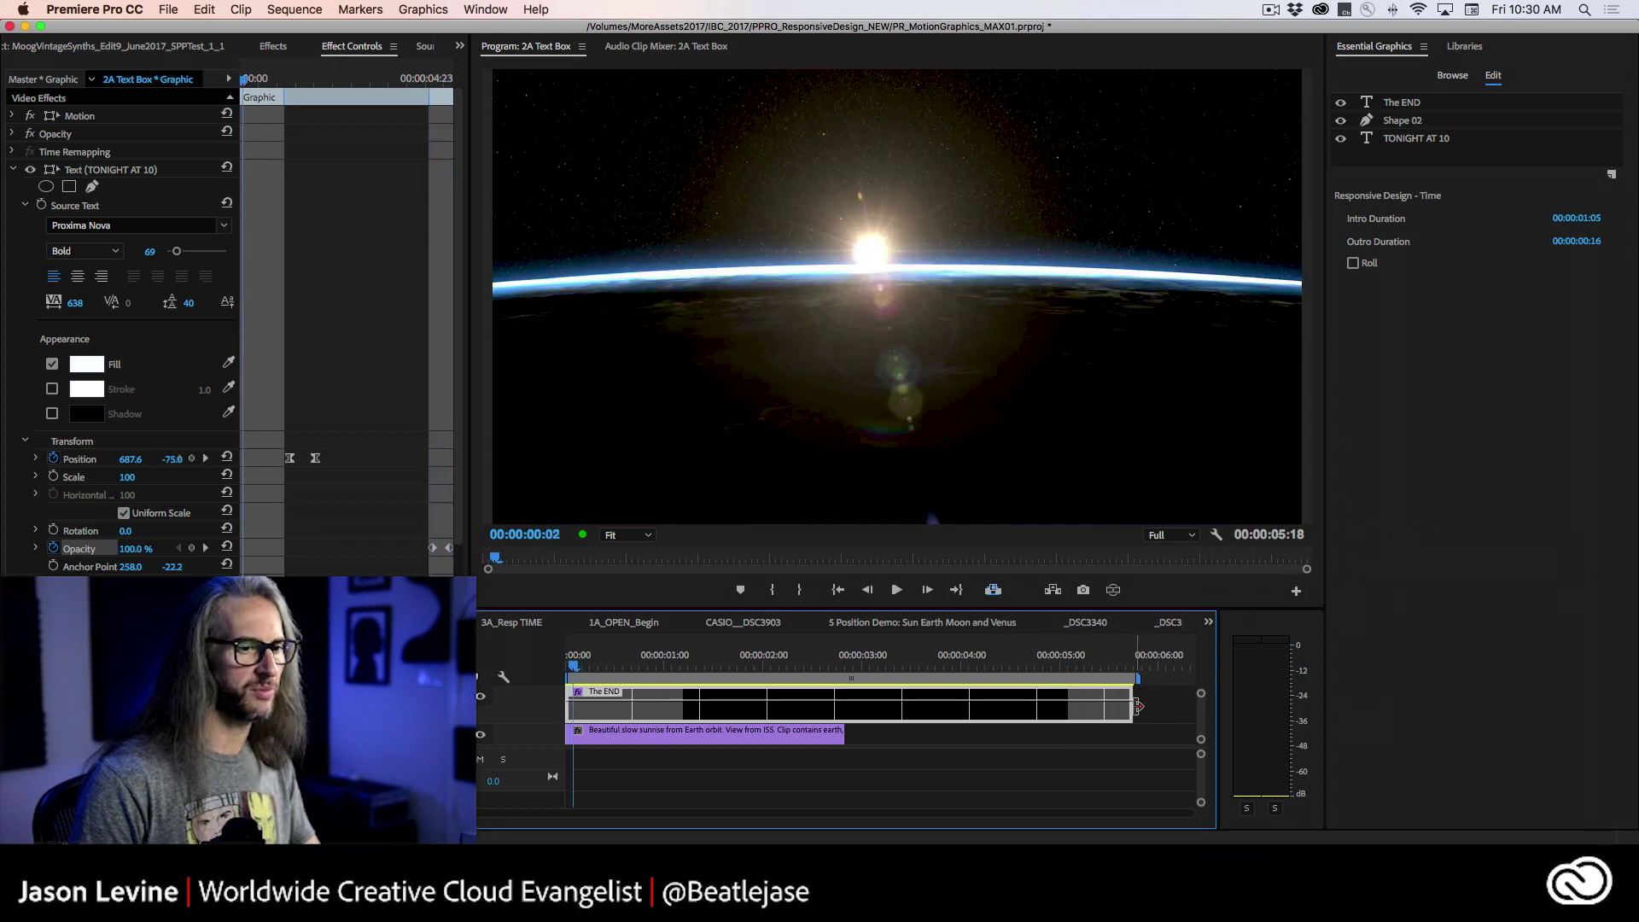
left_click_drag(1128, 705, 845, 709)
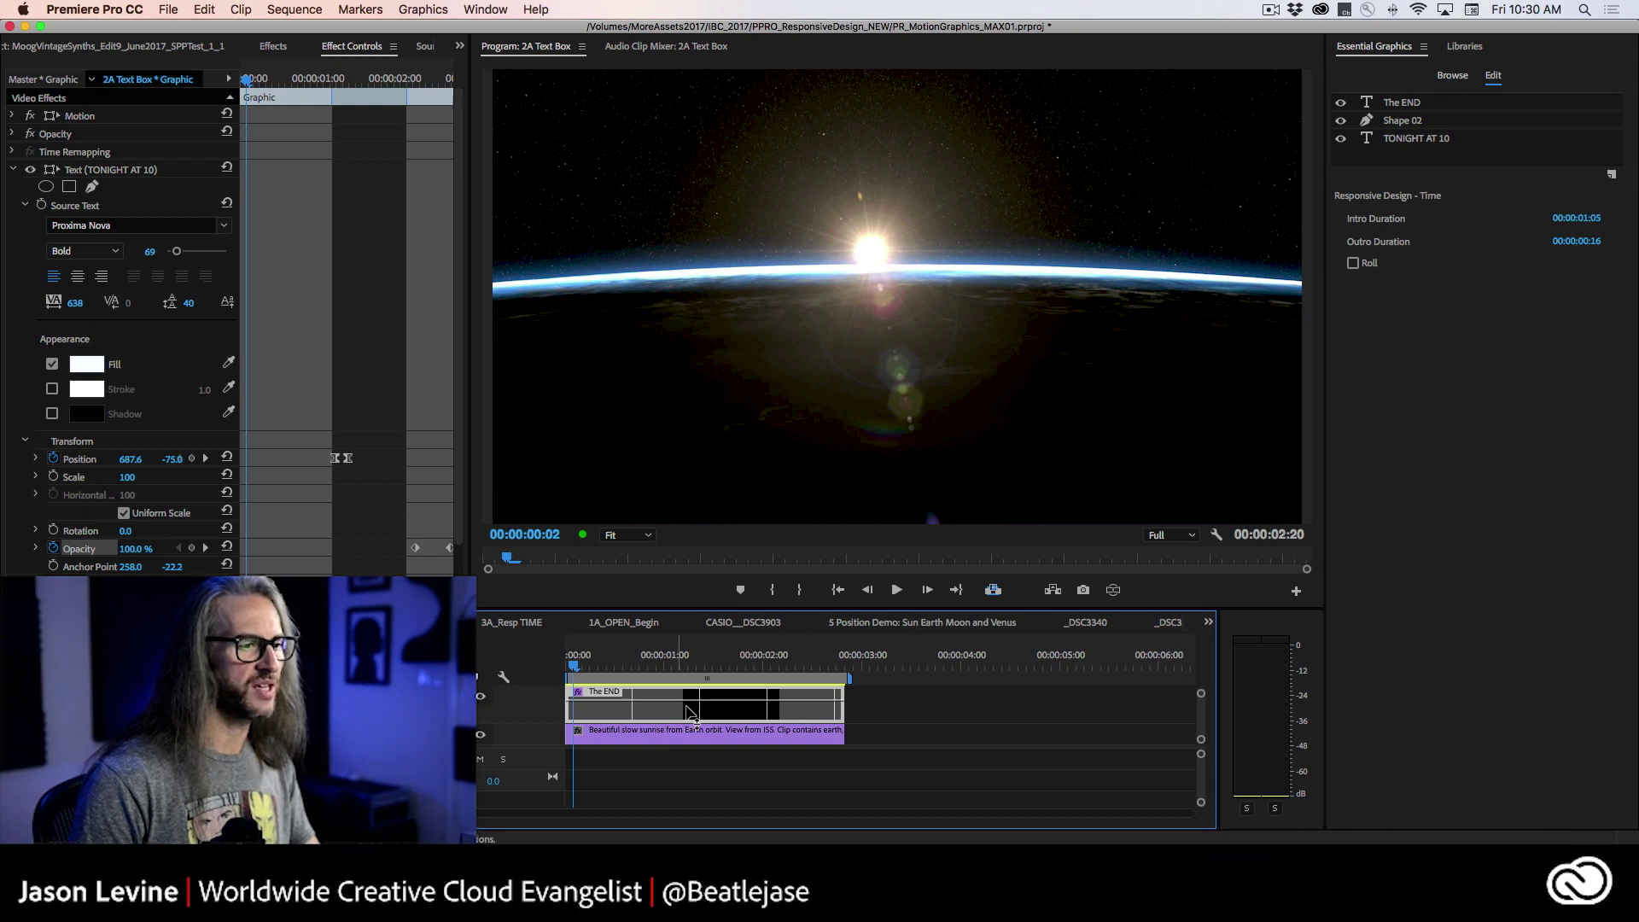
Step: Play back the title graphic over the sunrise clip to review its intro and text animation
mouse_move(700, 663)
left_mouse_down()
mouse_move(744, 664)
mouse_move(695, 666)
left_mouse_up()
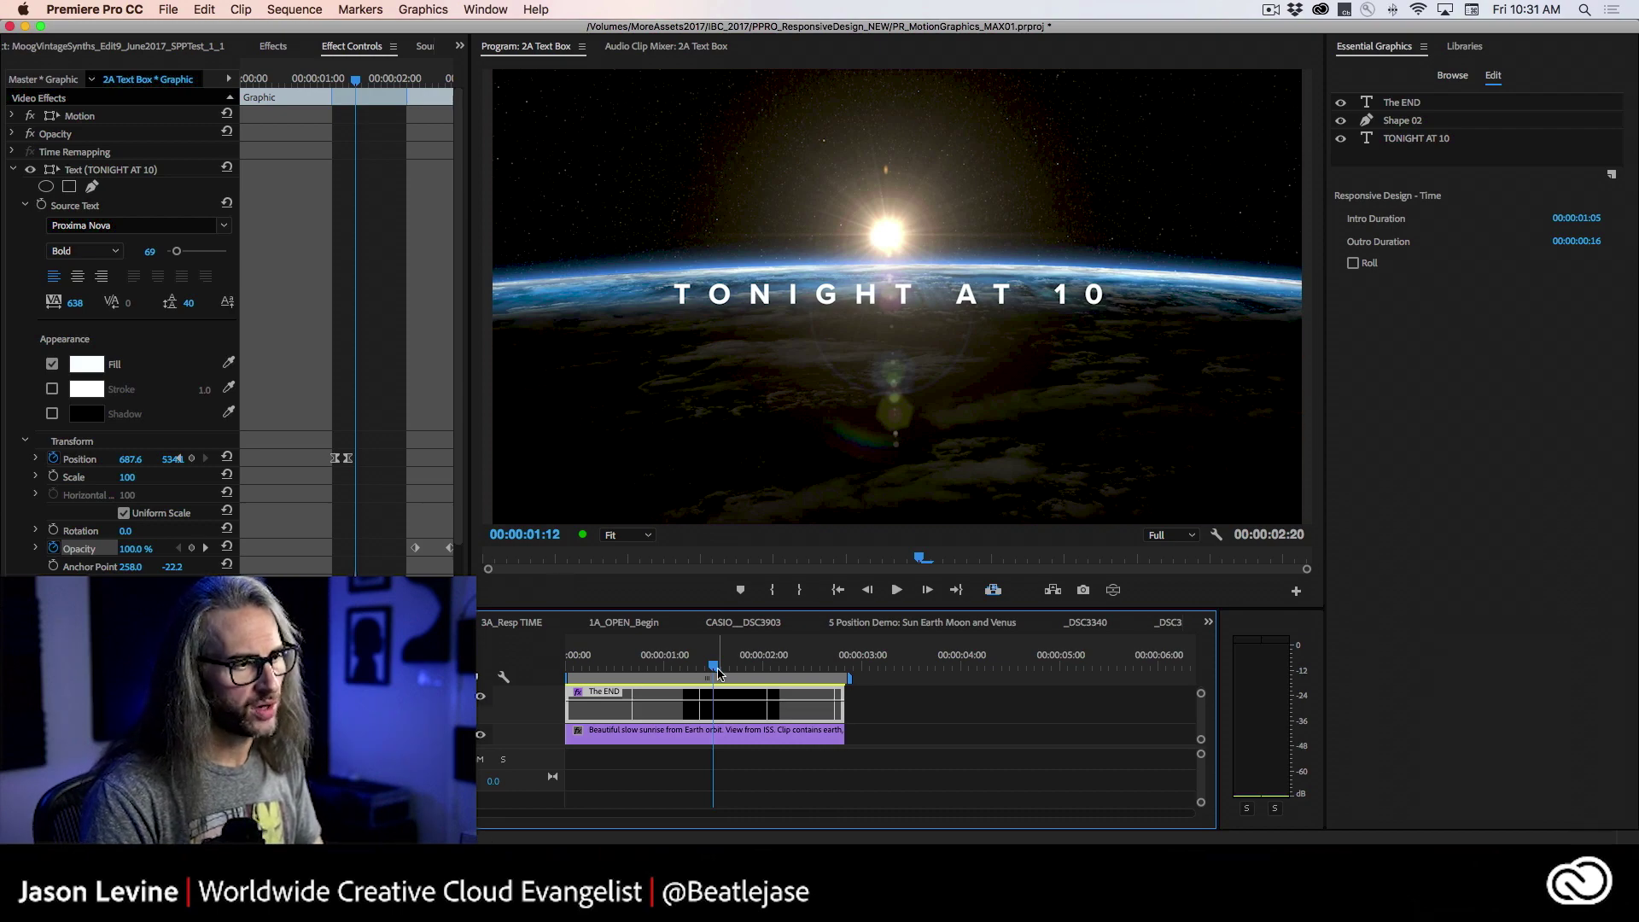
key("Home")
key("space")
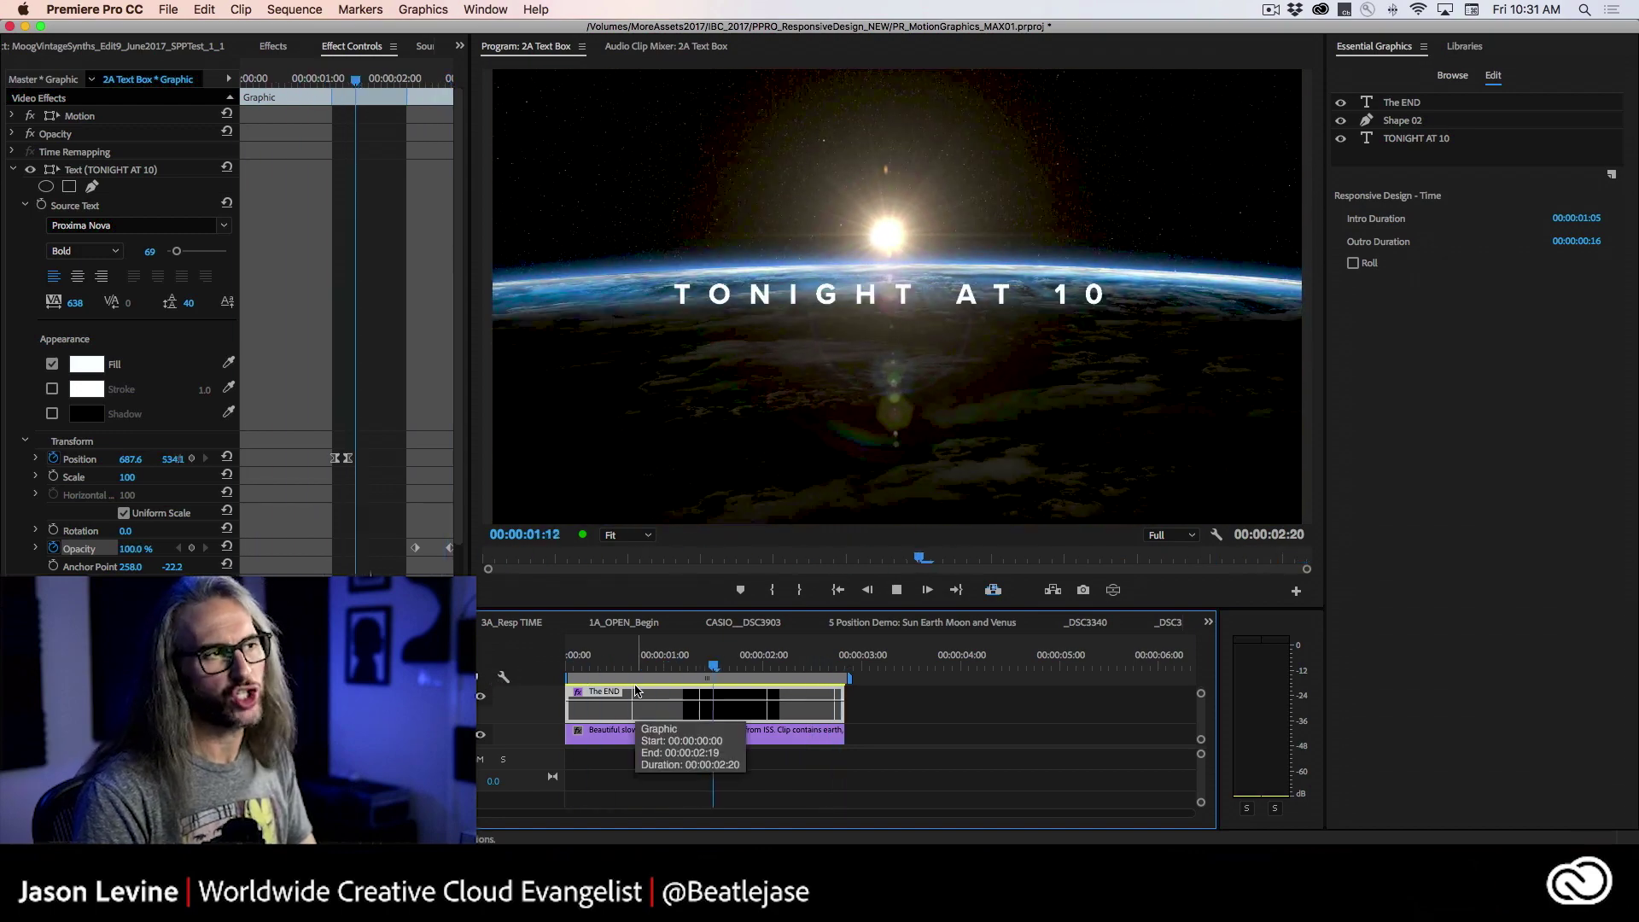
key("space")
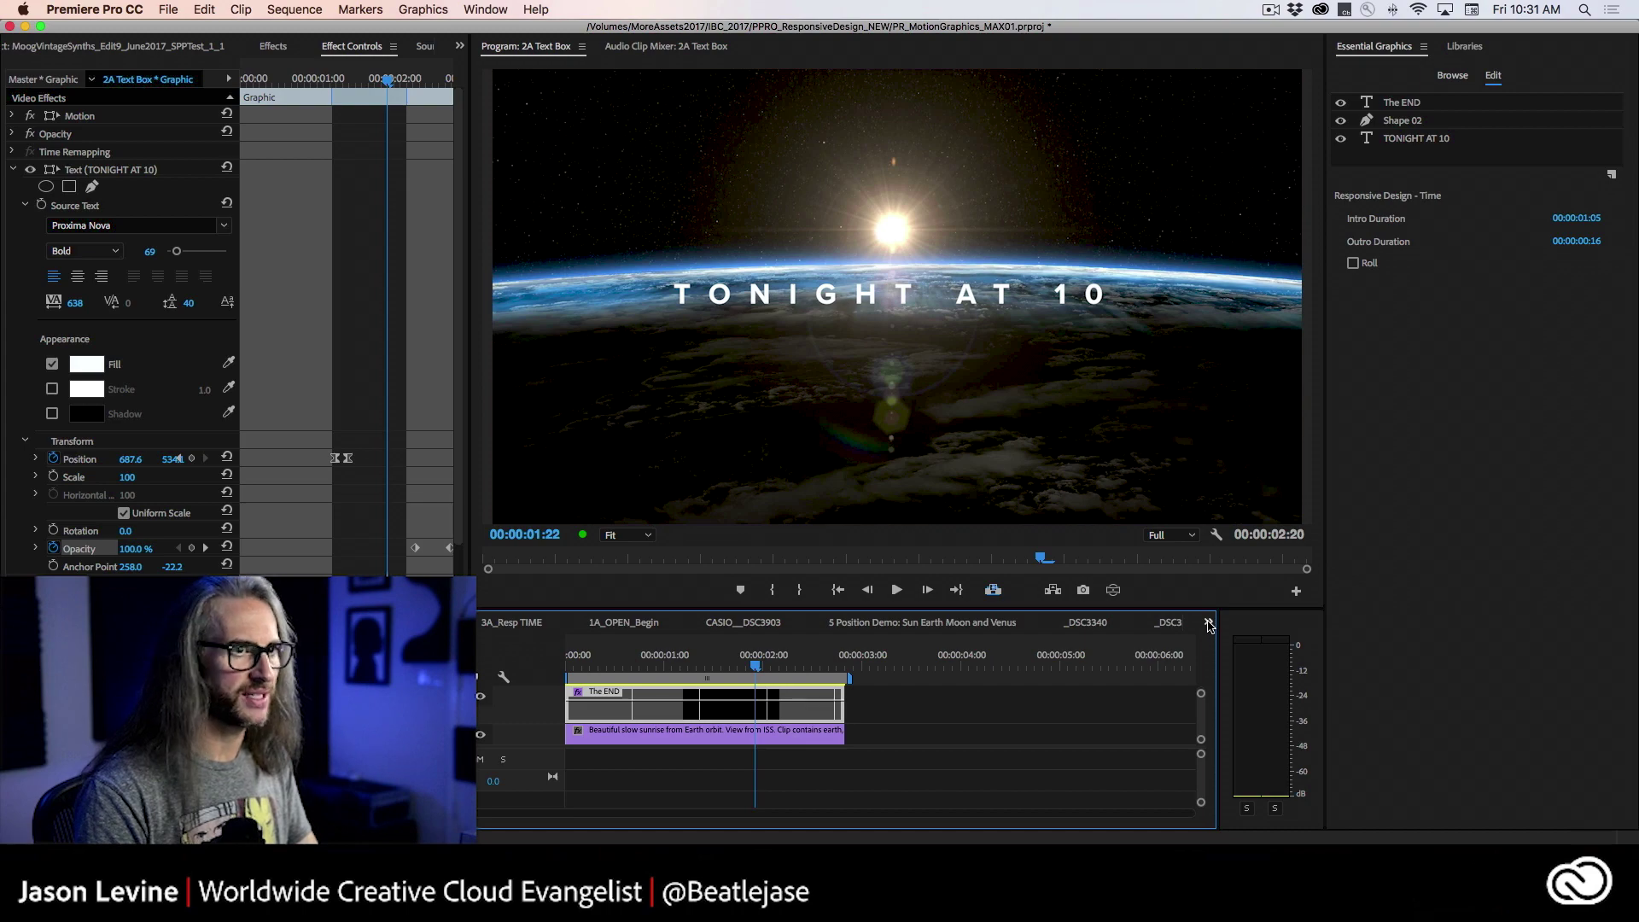
Step: Export the title graphic as a motion graphics template named TheEND to the personal library
right_click(707, 708)
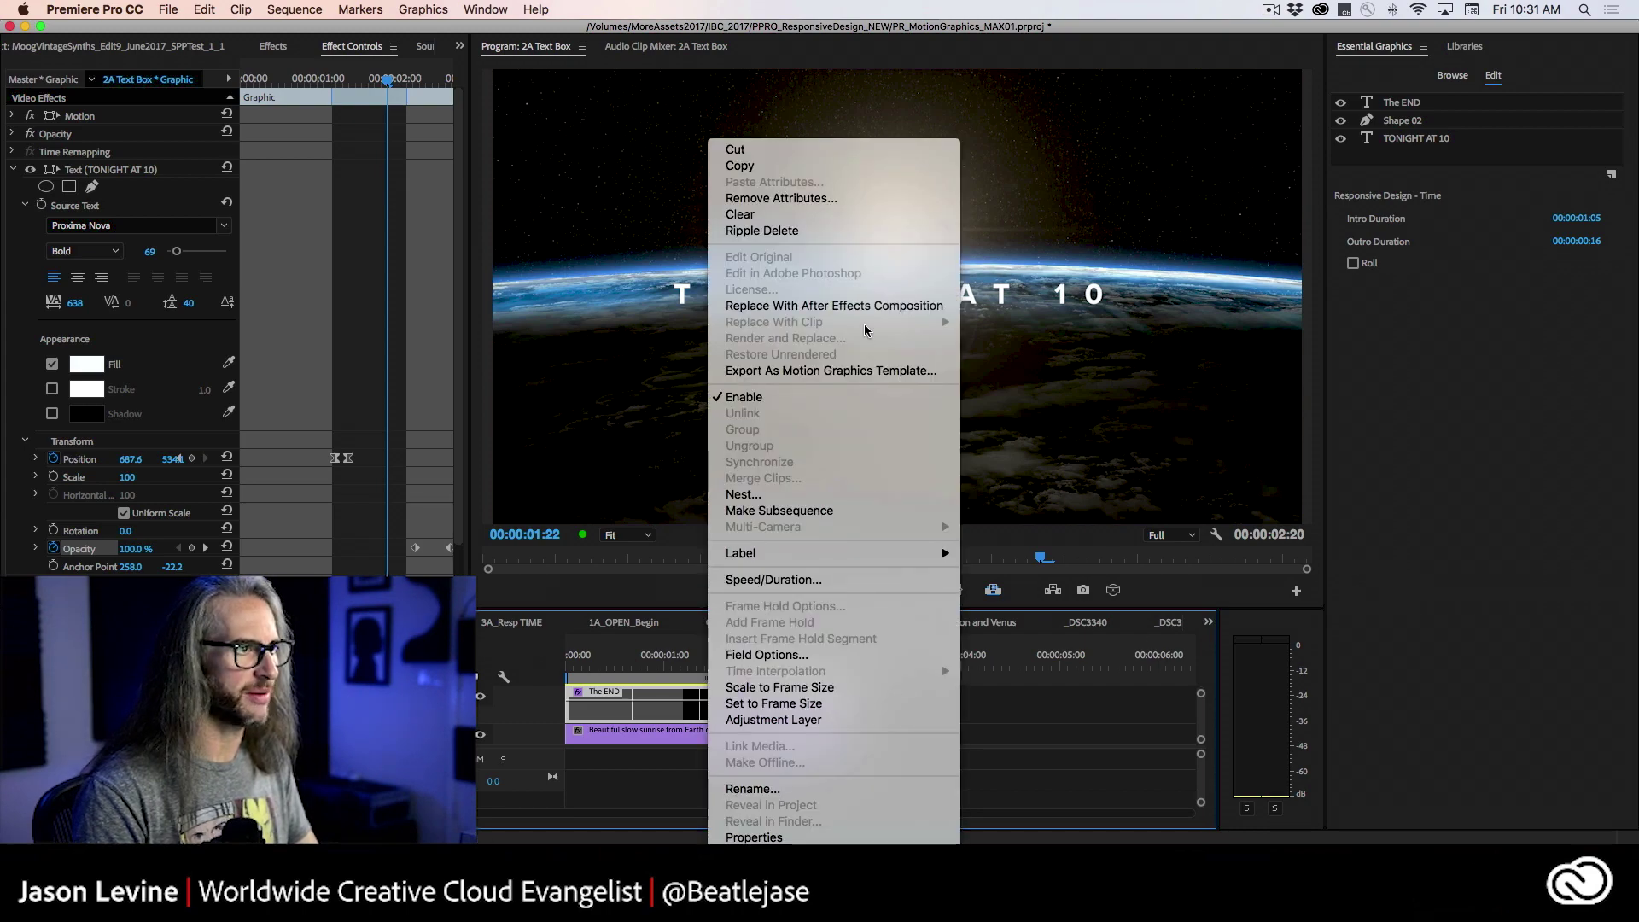
left_click(868, 372)
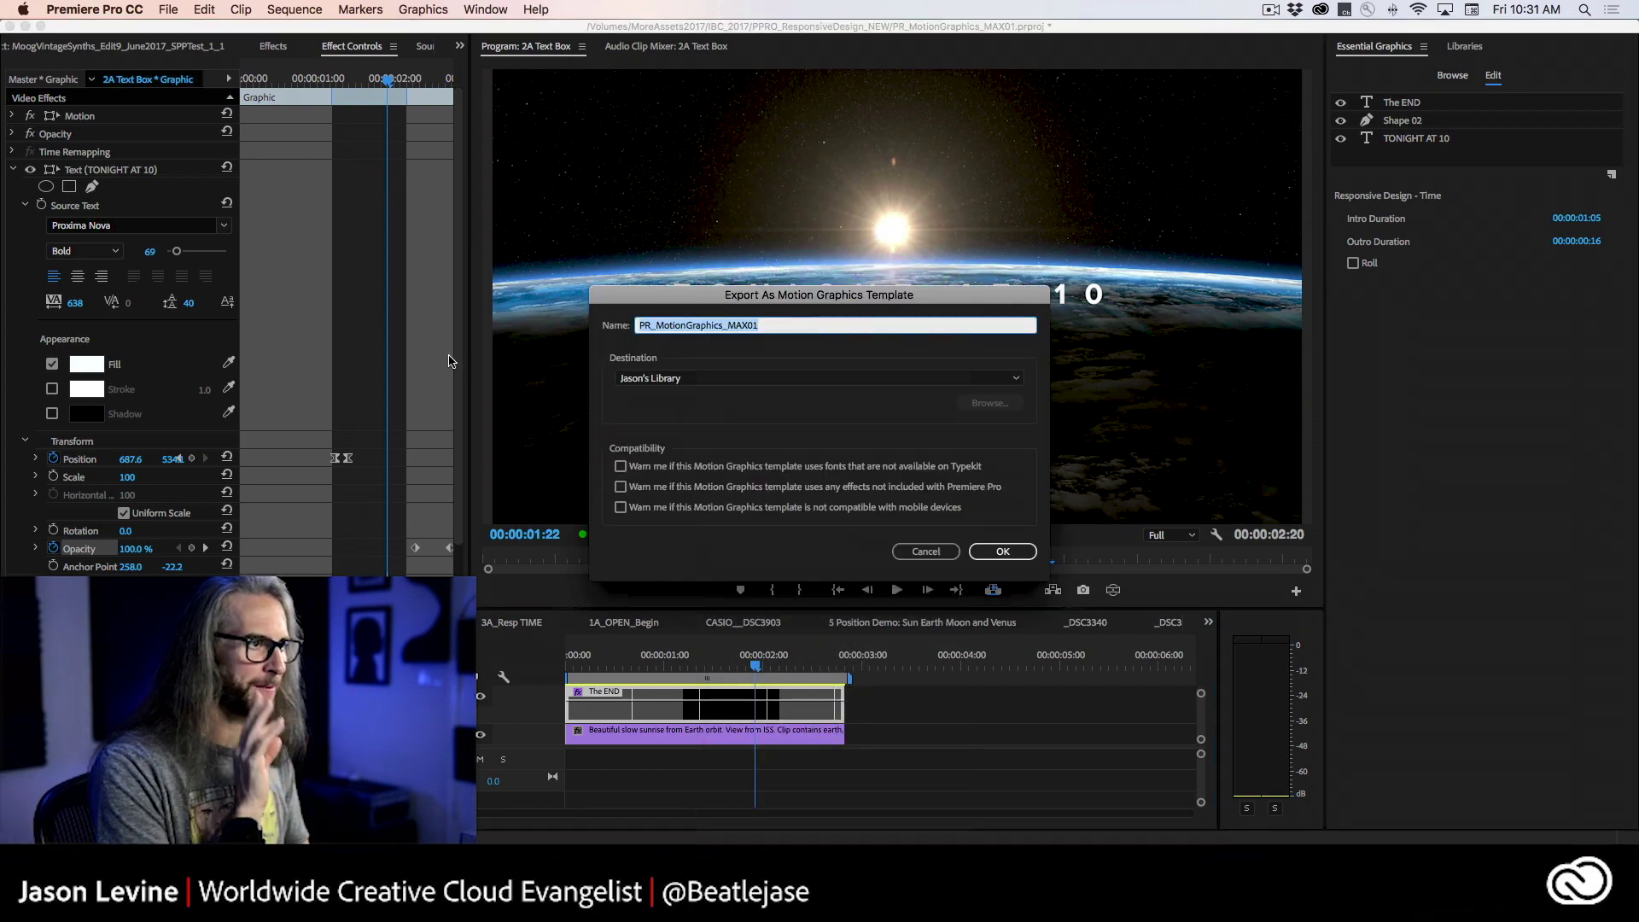
type("TheEND")
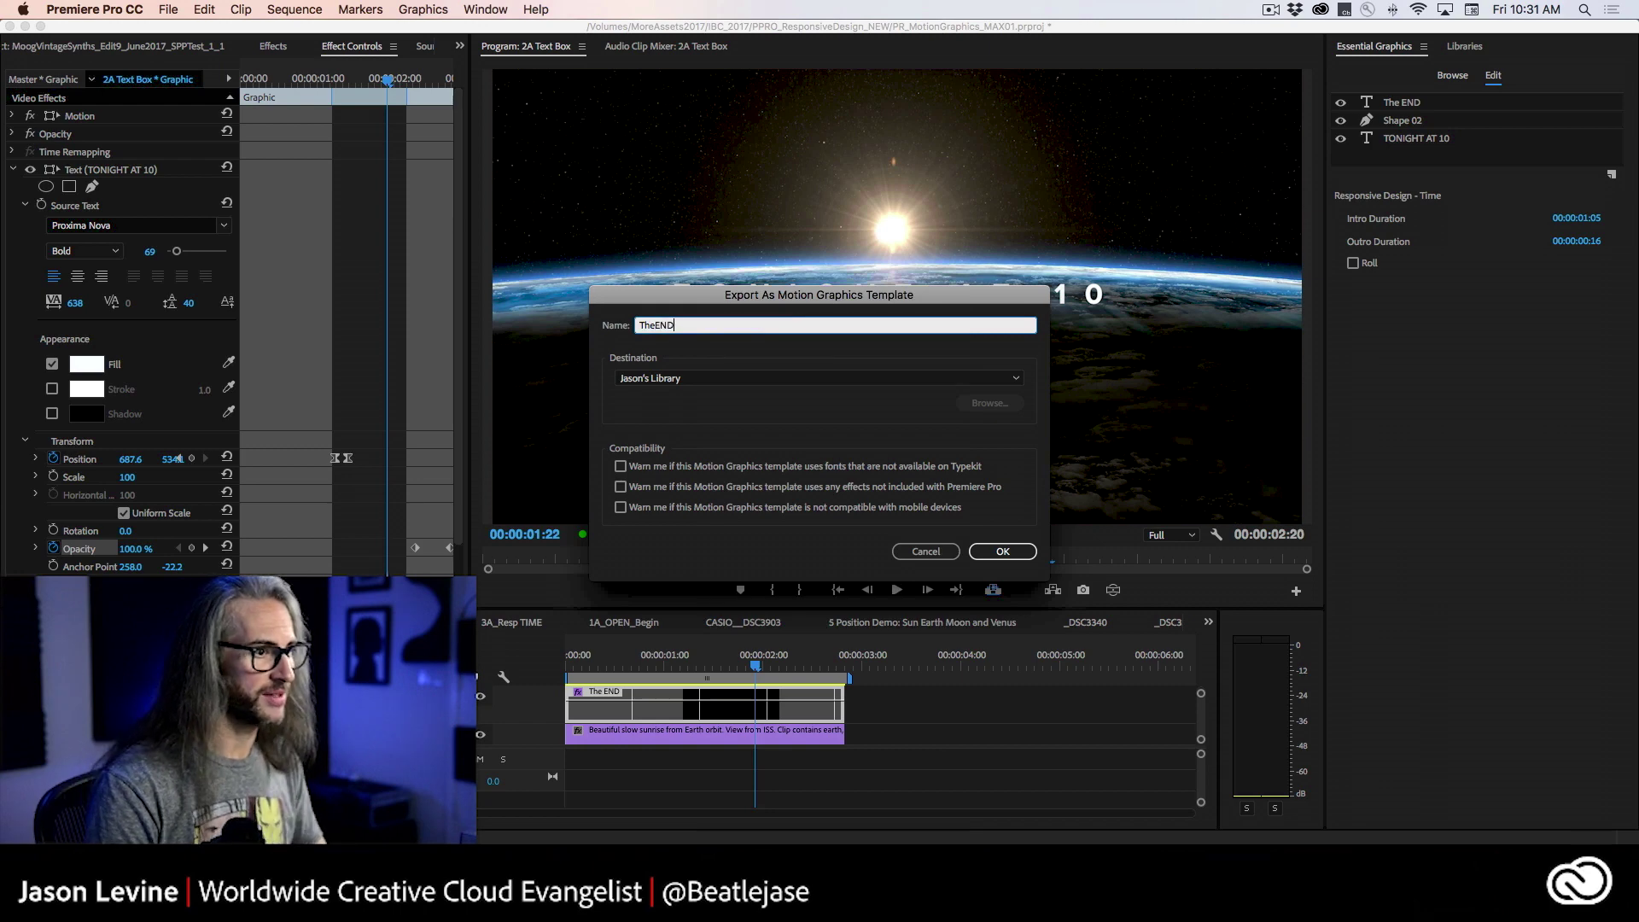
left_click(1003, 551)
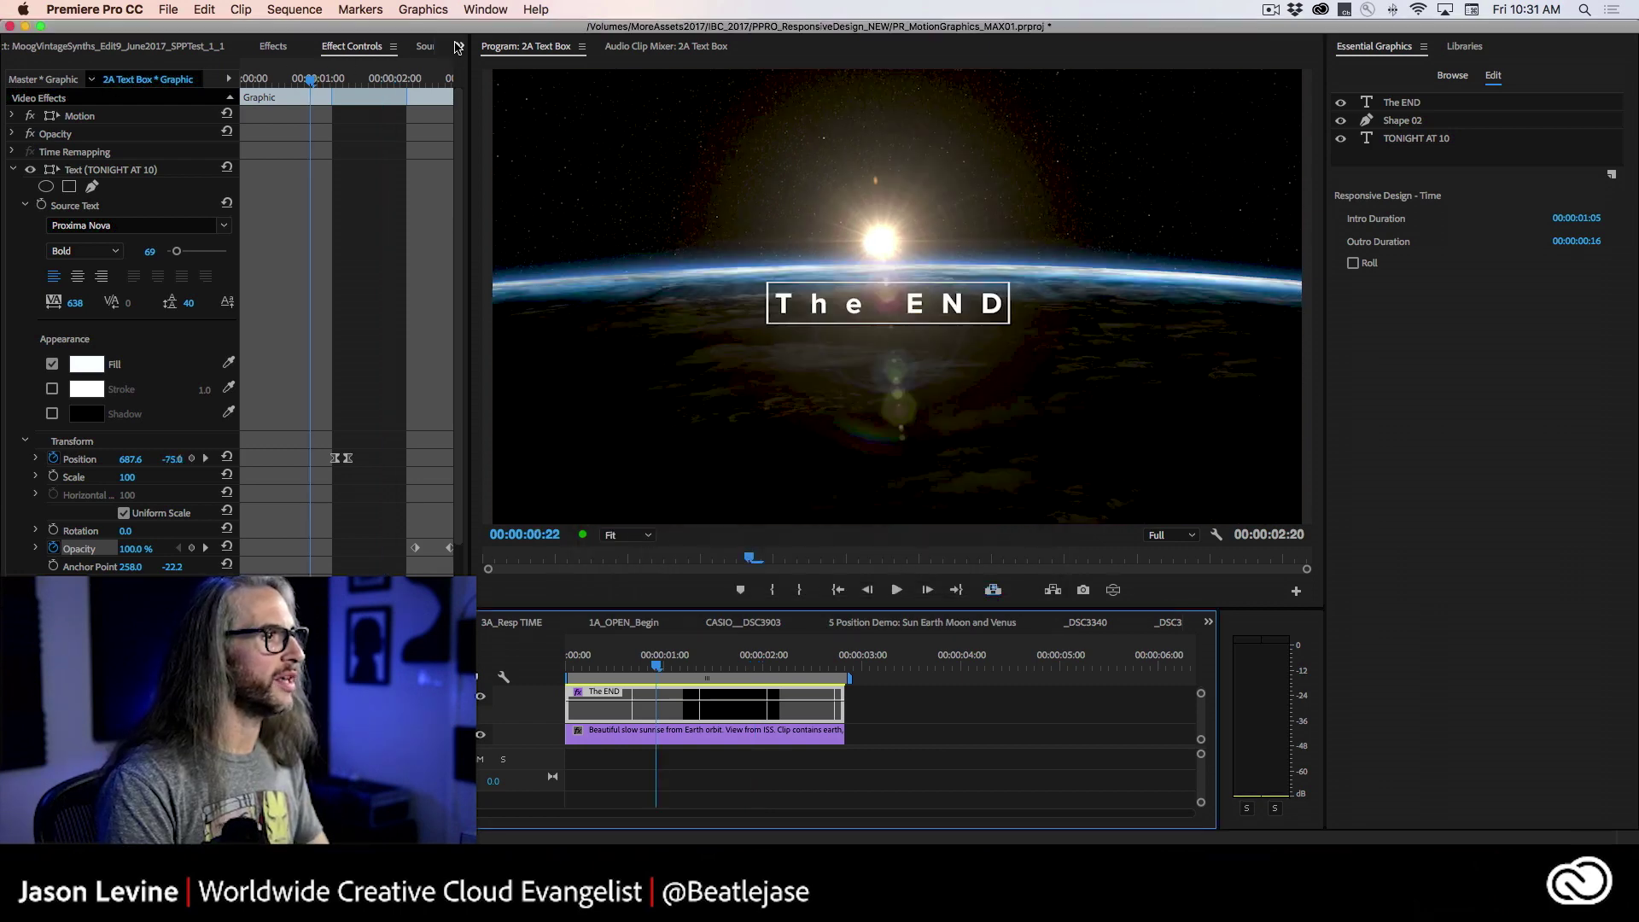
Step: Open the 1B Ratio SQUARE sequence from PR_MotionGraphics_MAX01 and place the TheEND template above SpaceMan_01.mp4 at 00;00;02;18
left_click(459, 46)
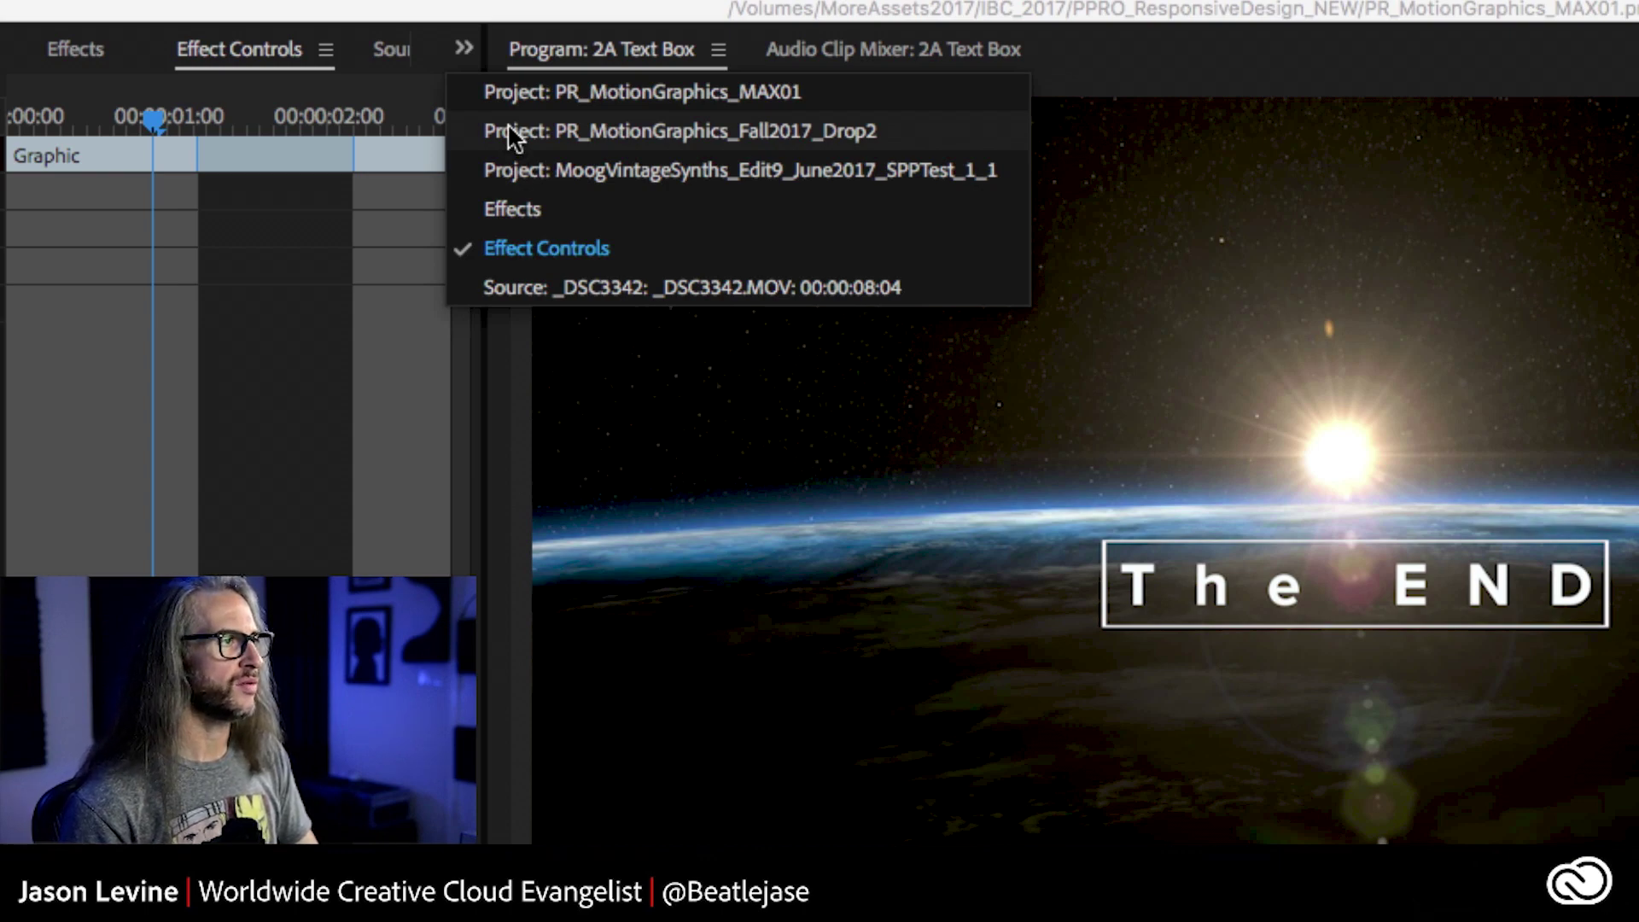
left_click(505, 91)
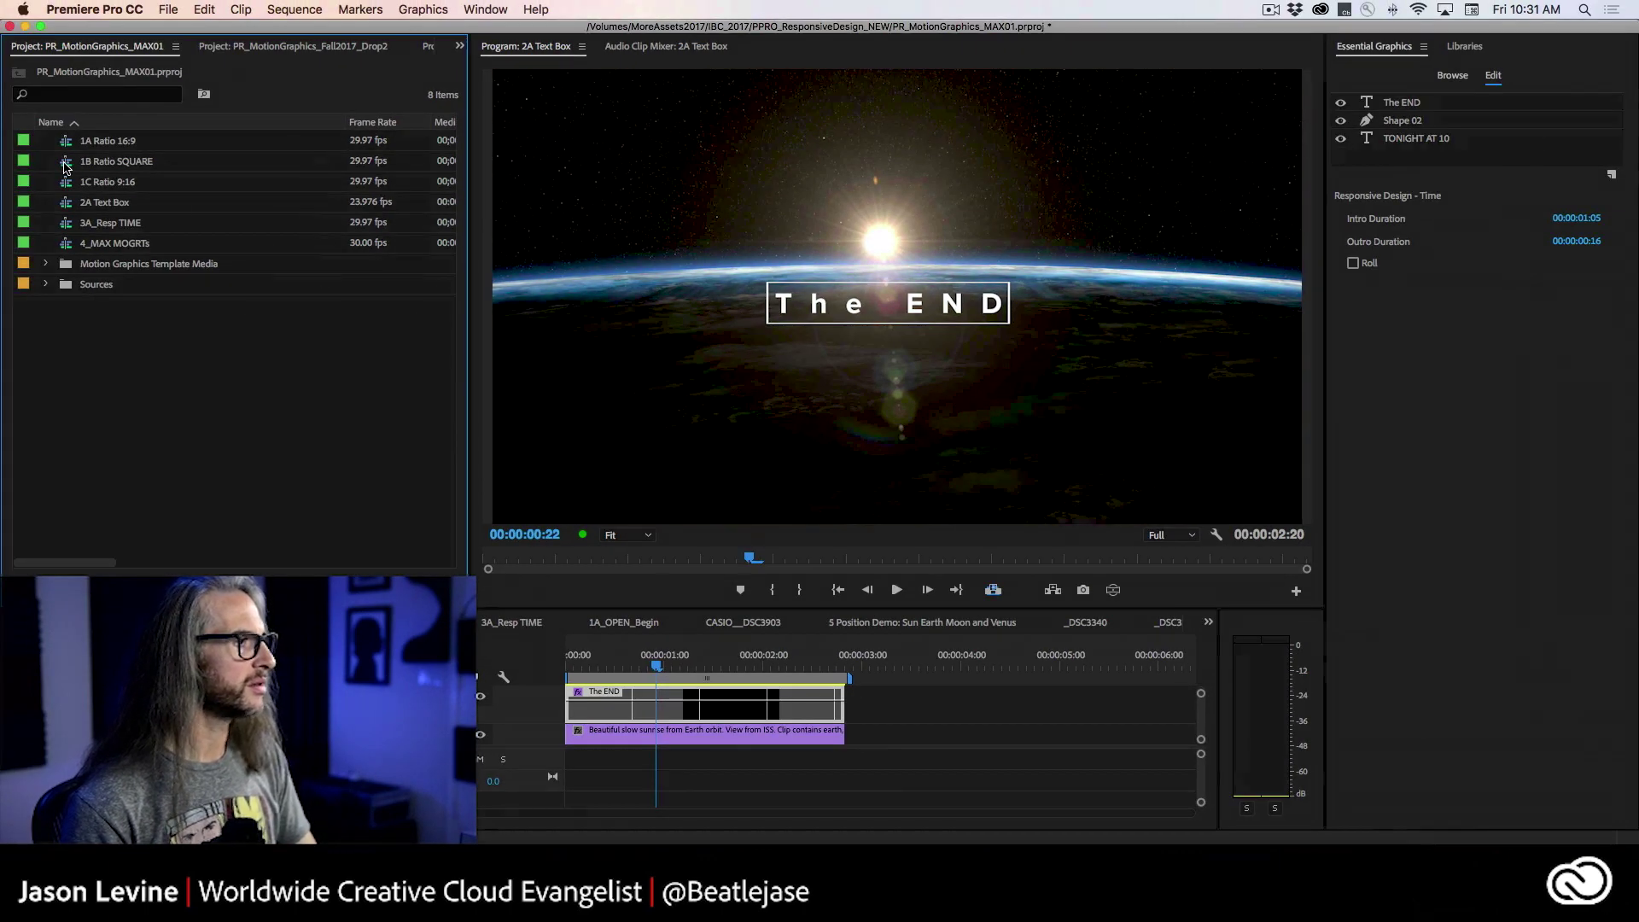
double_click(65, 164)
mouse_move(686, 659)
left_mouse_down()
mouse_move(566, 659)
mouse_move(653, 659)
left_mouse_up()
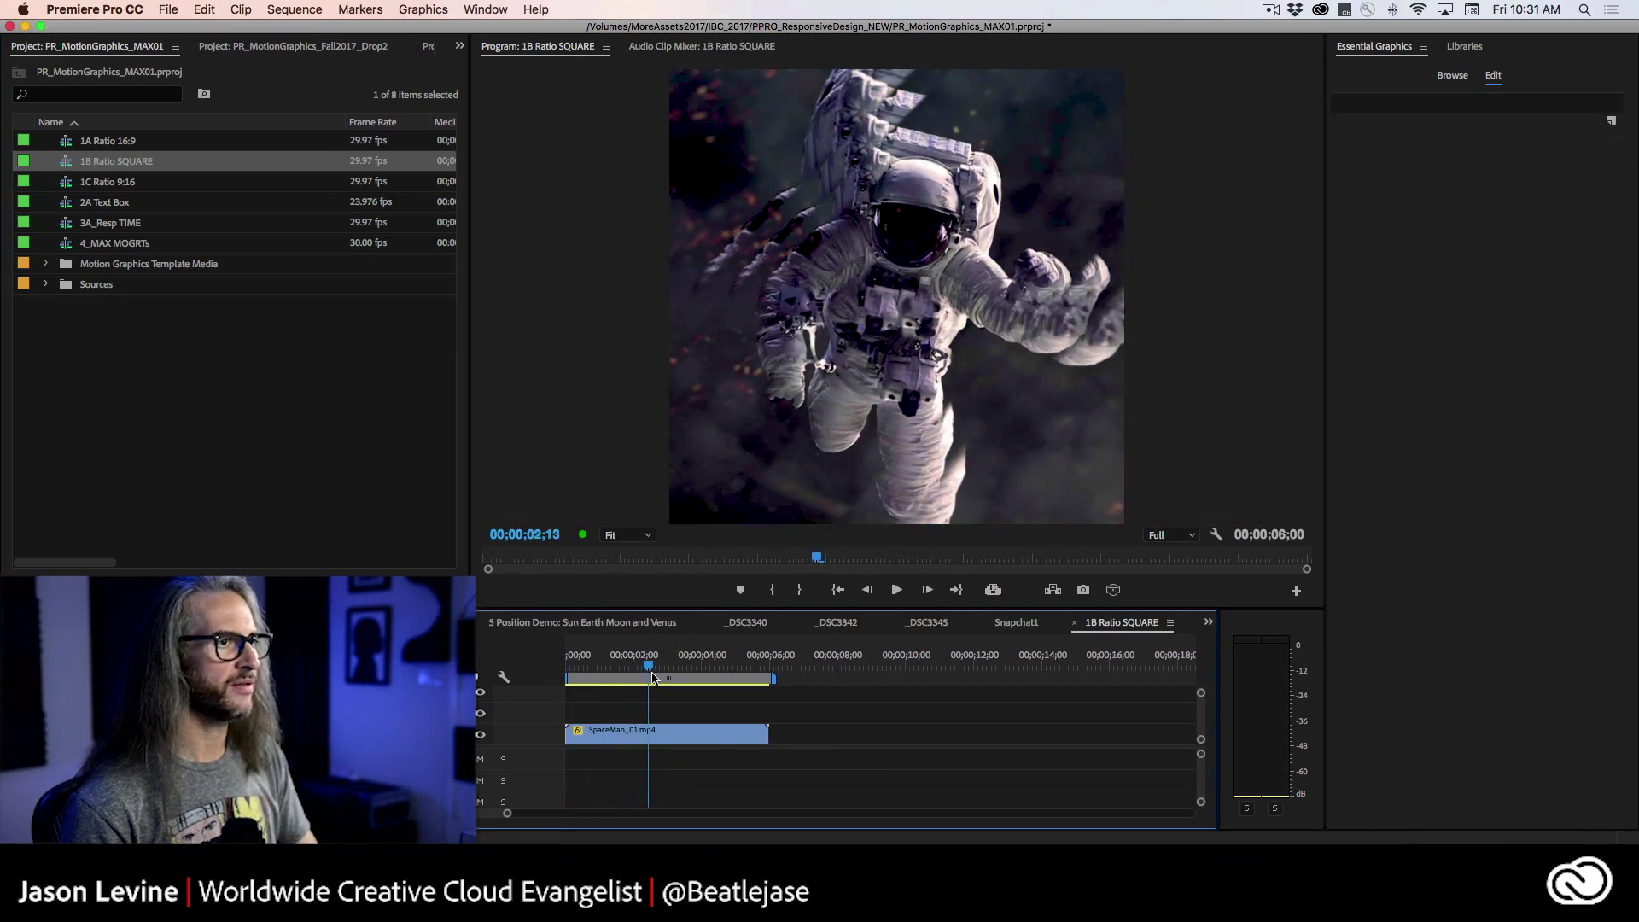
left_click(1464, 50)
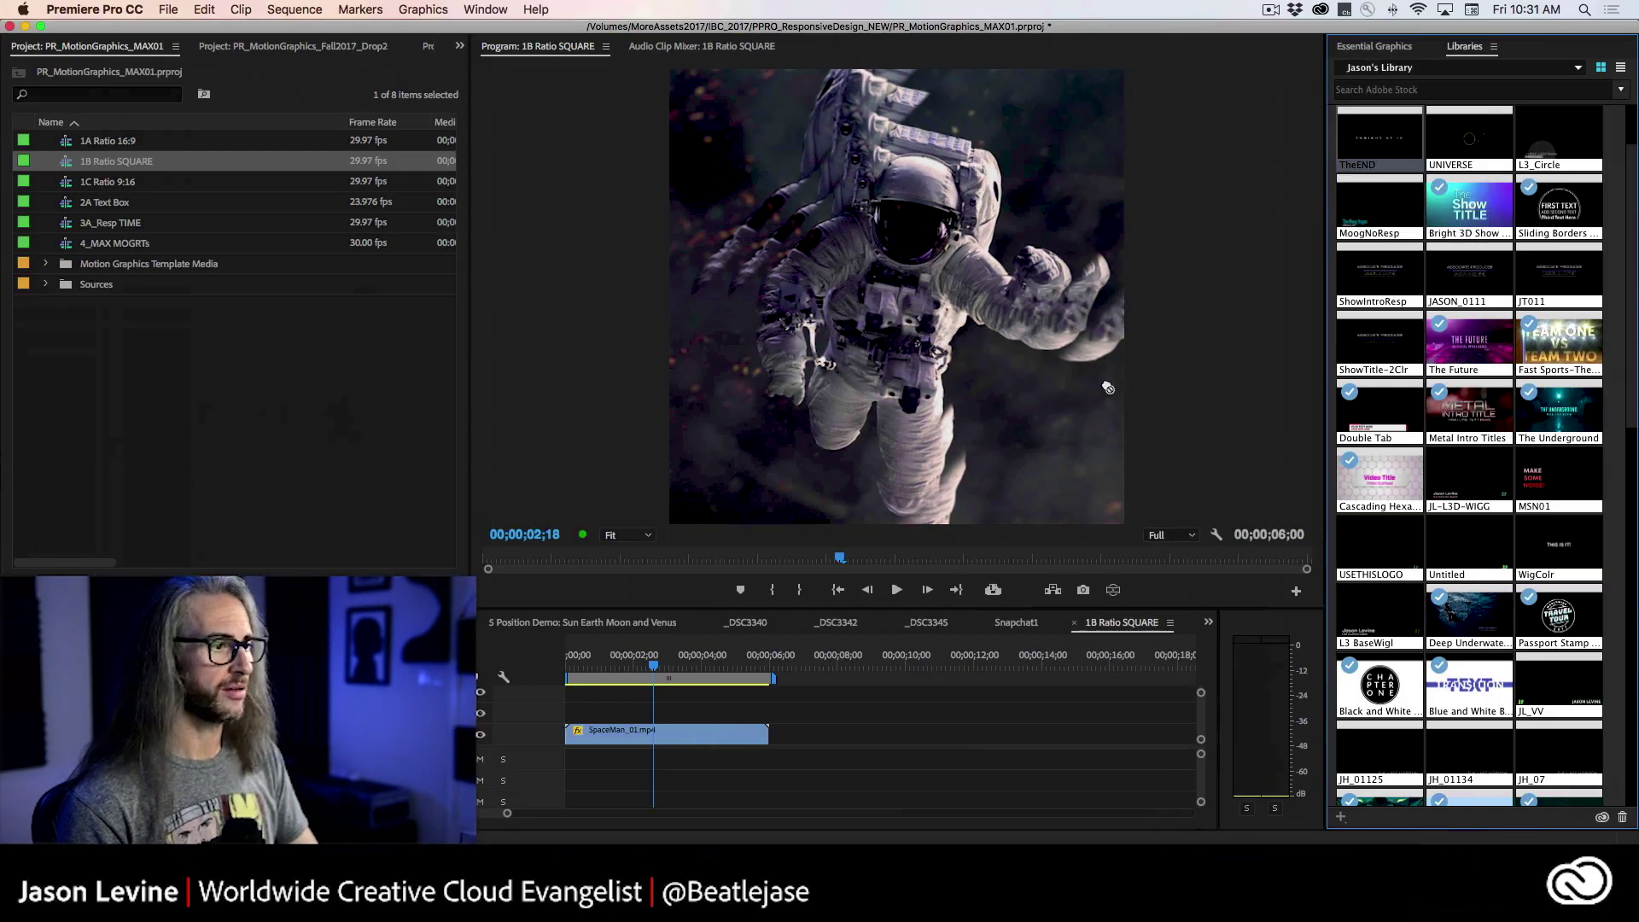
left_click_drag(728, 674, 653, 715)
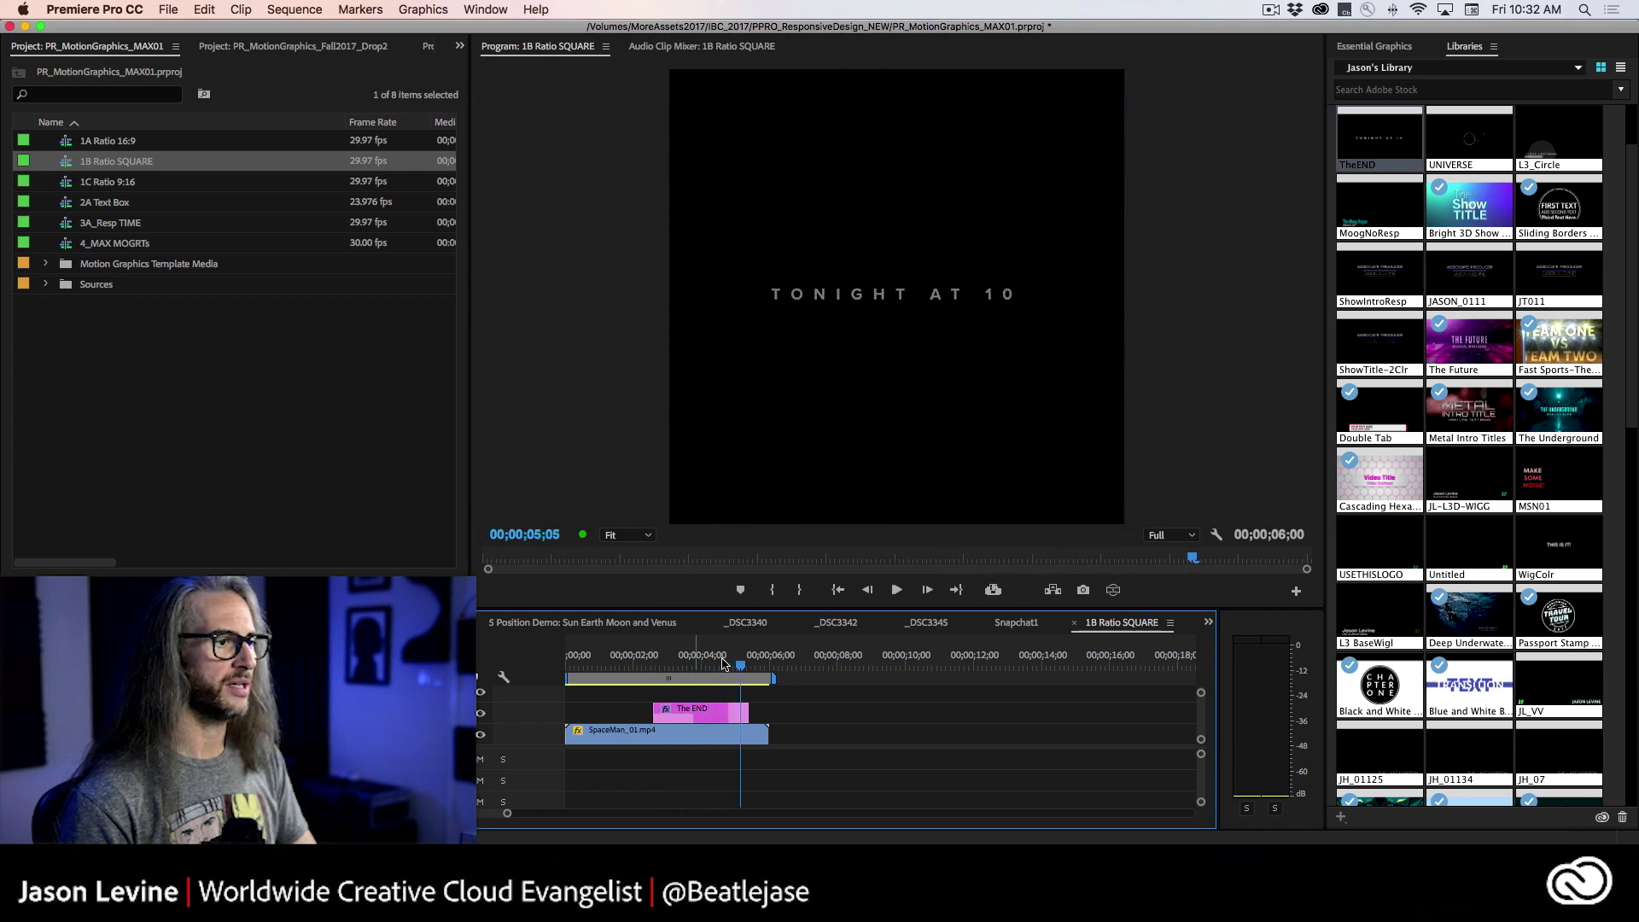
Step: Play back the title graphic over the astronaut clip in the square sequence, and park at 00;00;03;11
left_click(660, 666)
left_click_drag(660, 666, 634, 666)
key("space")
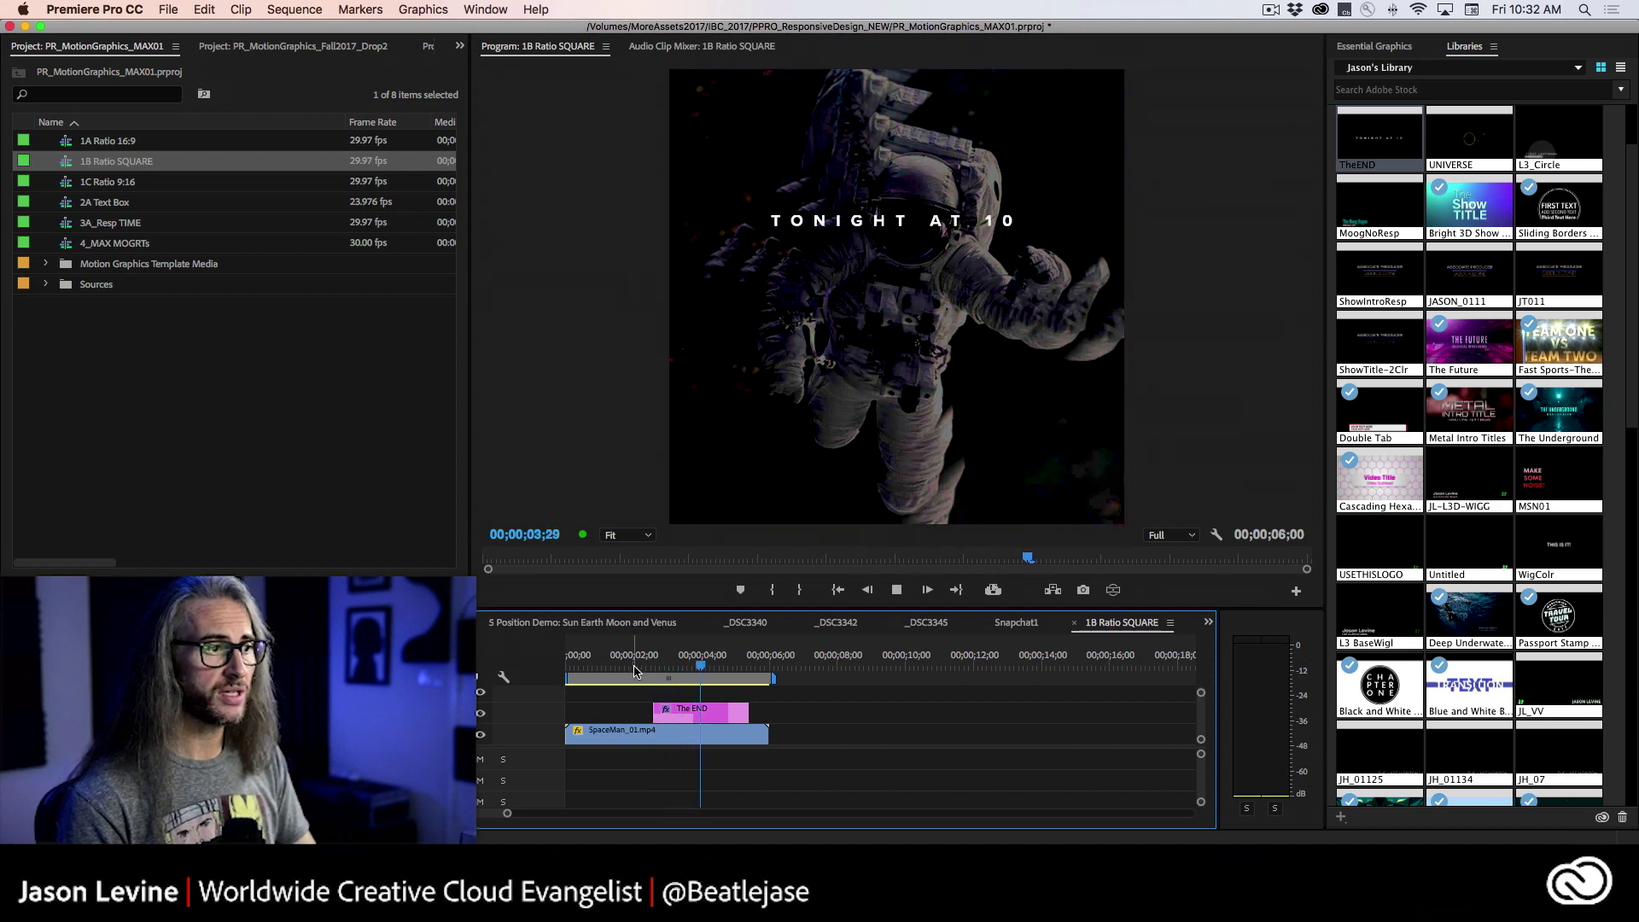
left_click(641, 666)
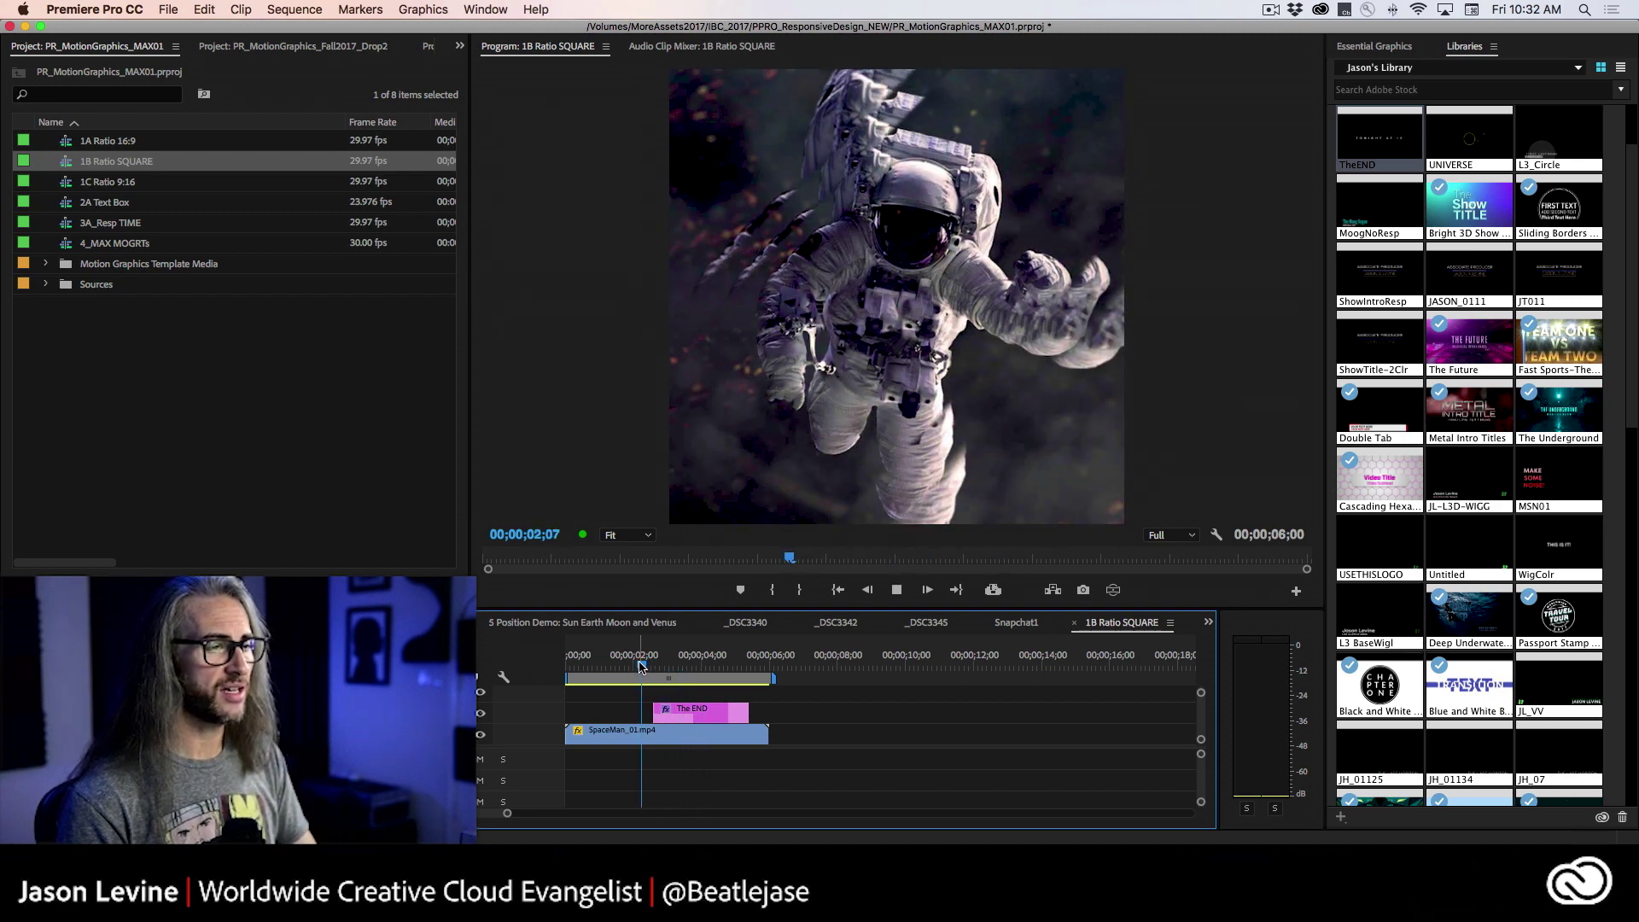
key("space")
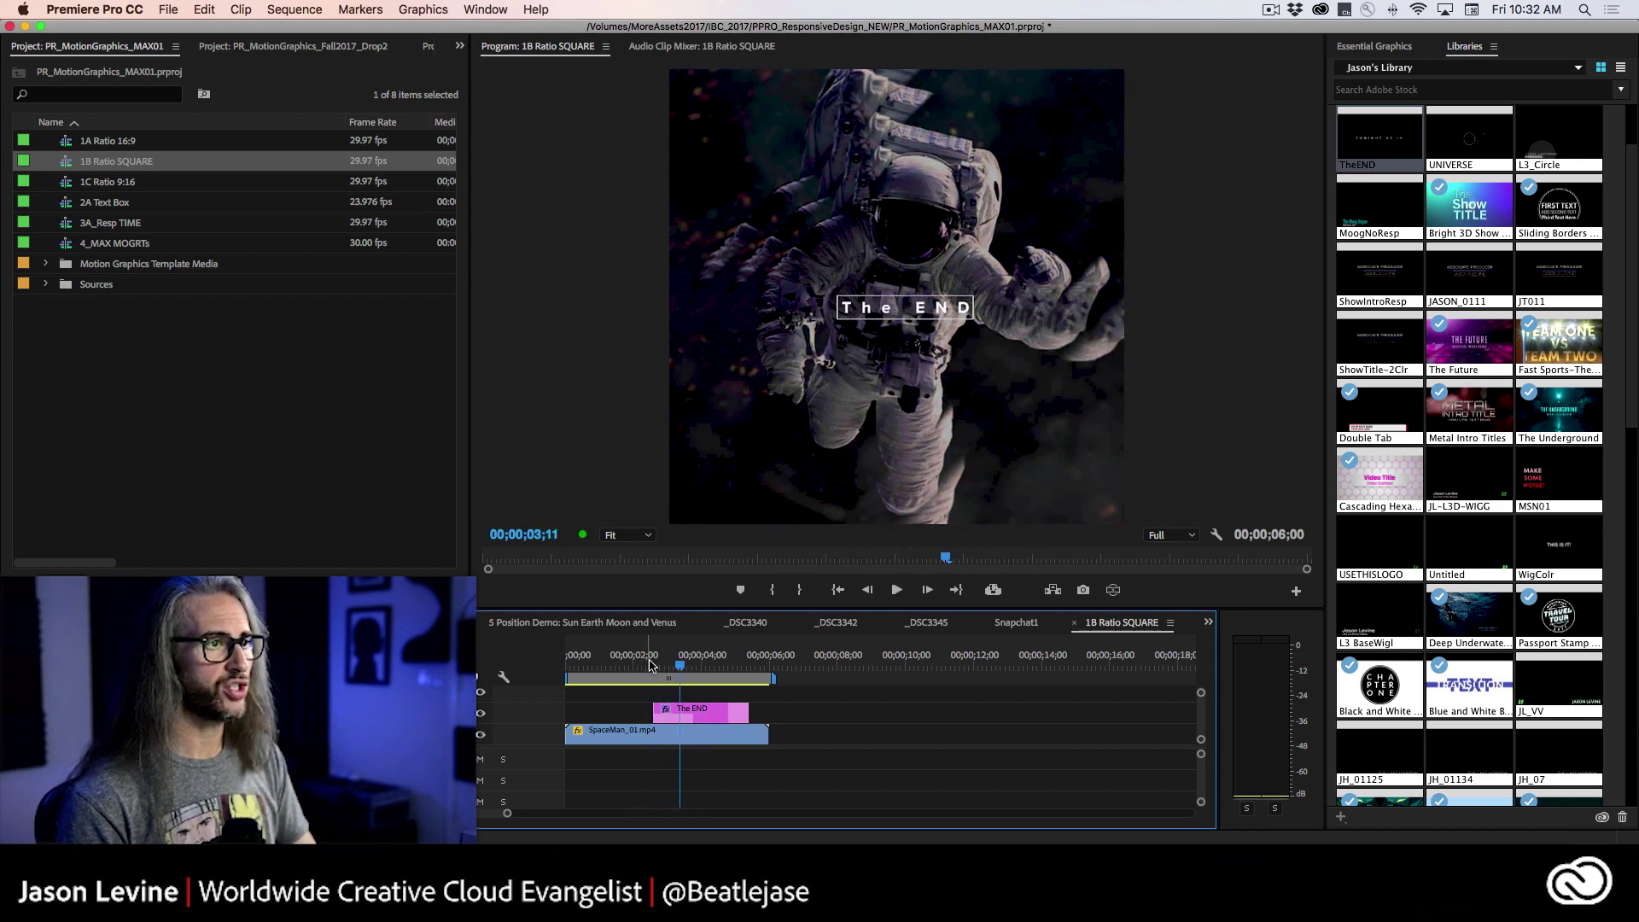
Step: Replace the graphic's The END text with KEEP IT RESPONSIVE on two lines, and play back the resized text box
left_click(691, 713)
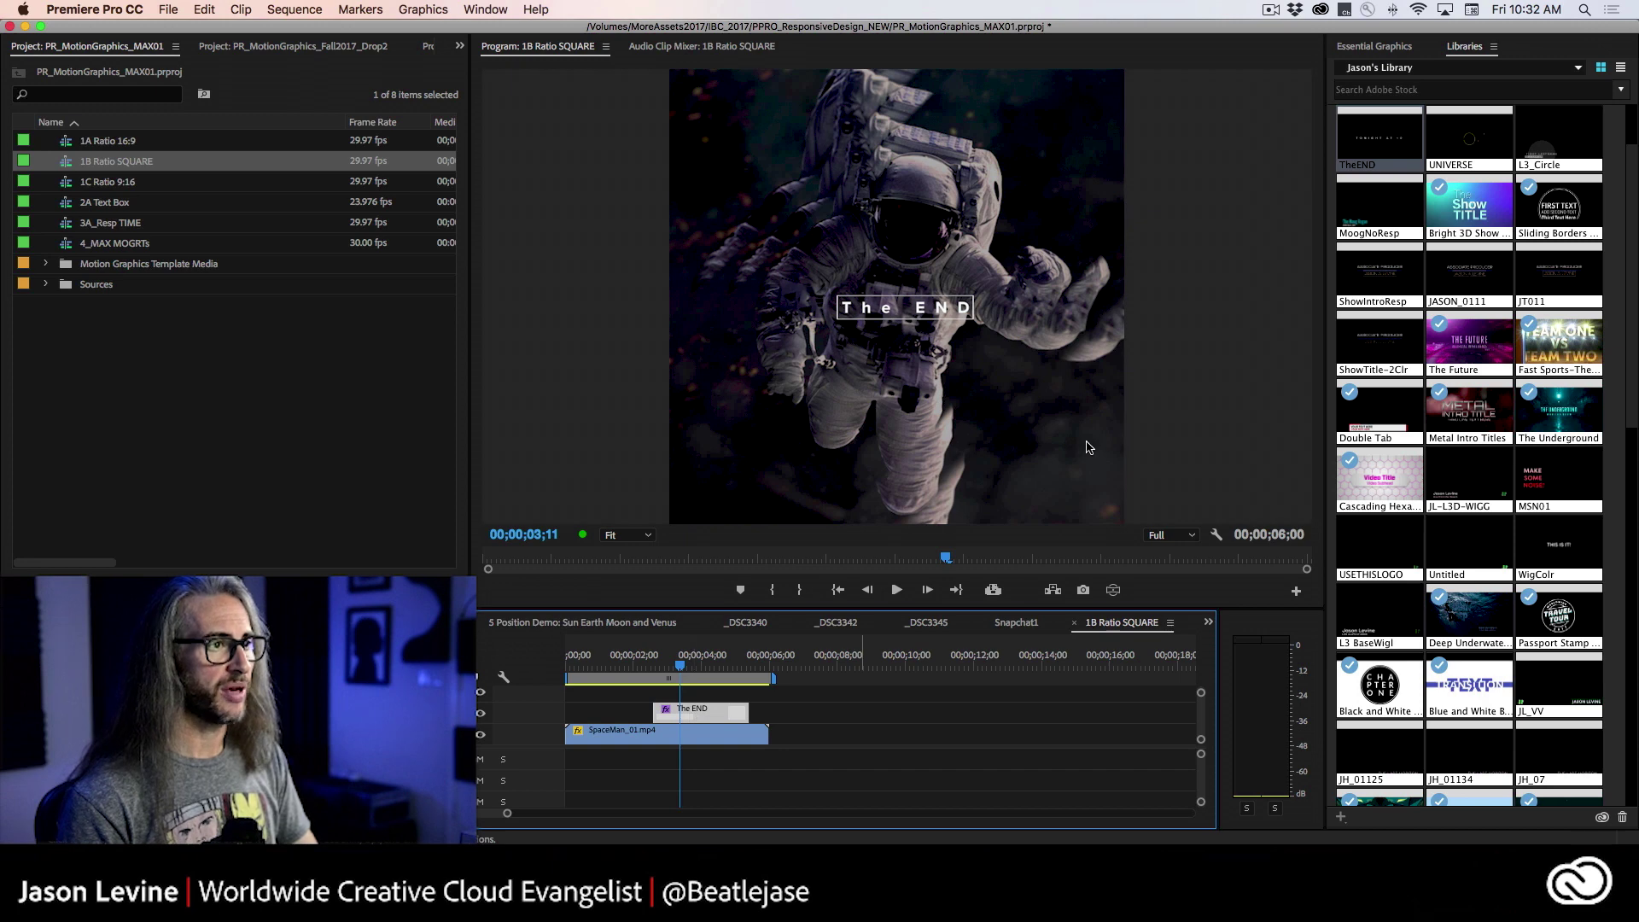
left_click(1374, 48)
left_click(1407, 106)
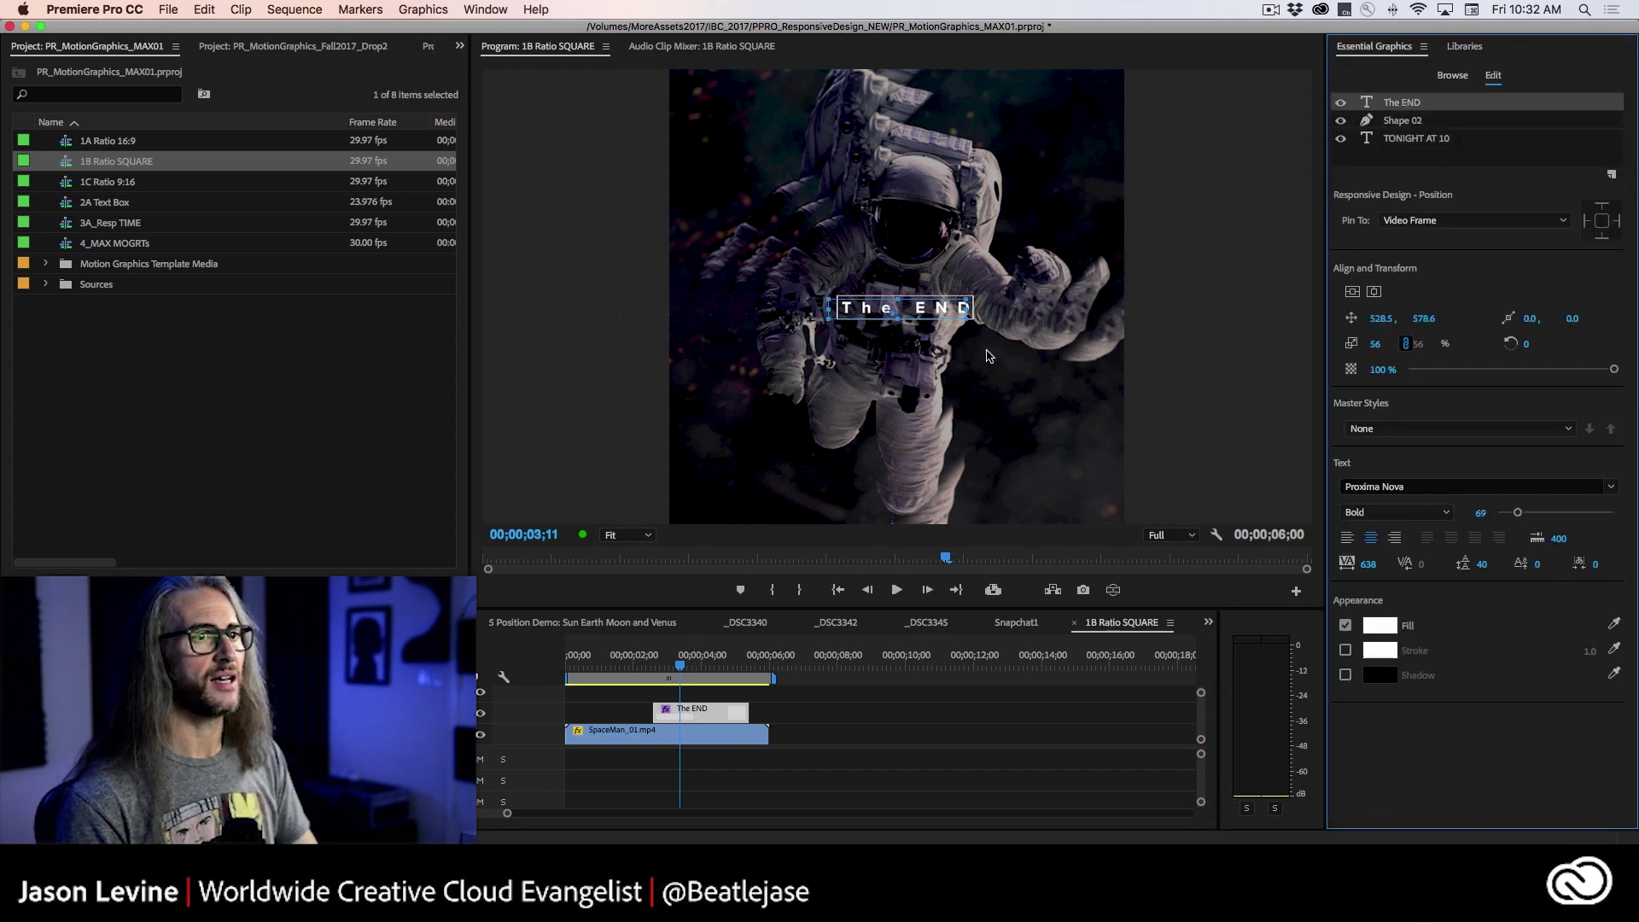
left_click(1433, 124)
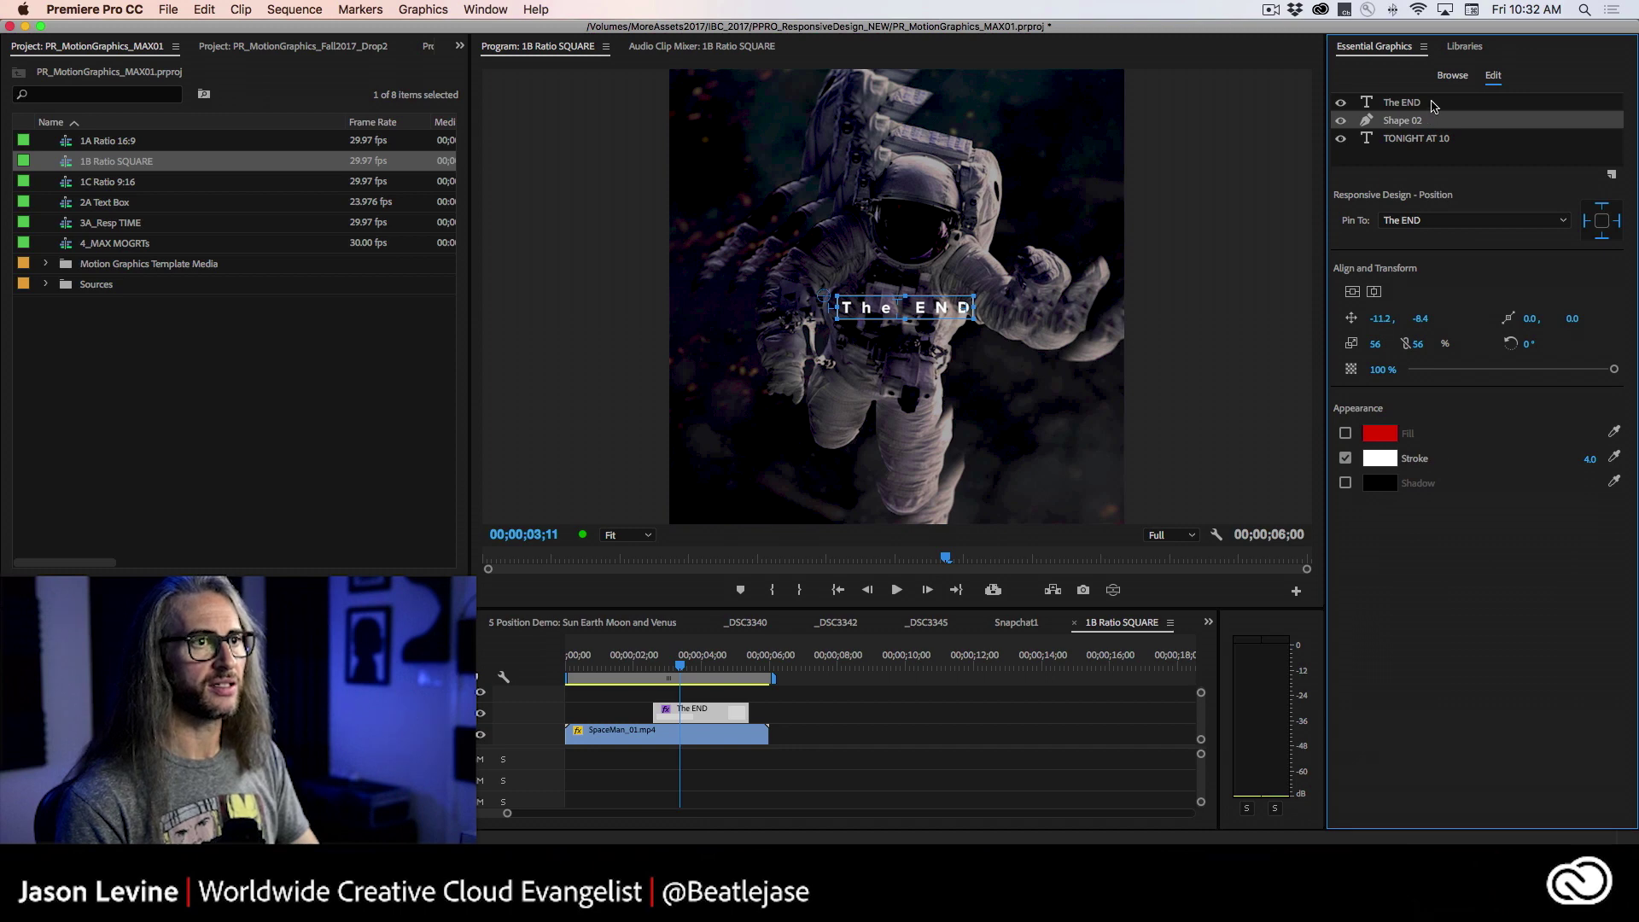
left_click(1434, 104)
key("t")
left_click_drag(840, 304, 967, 309)
type("T")
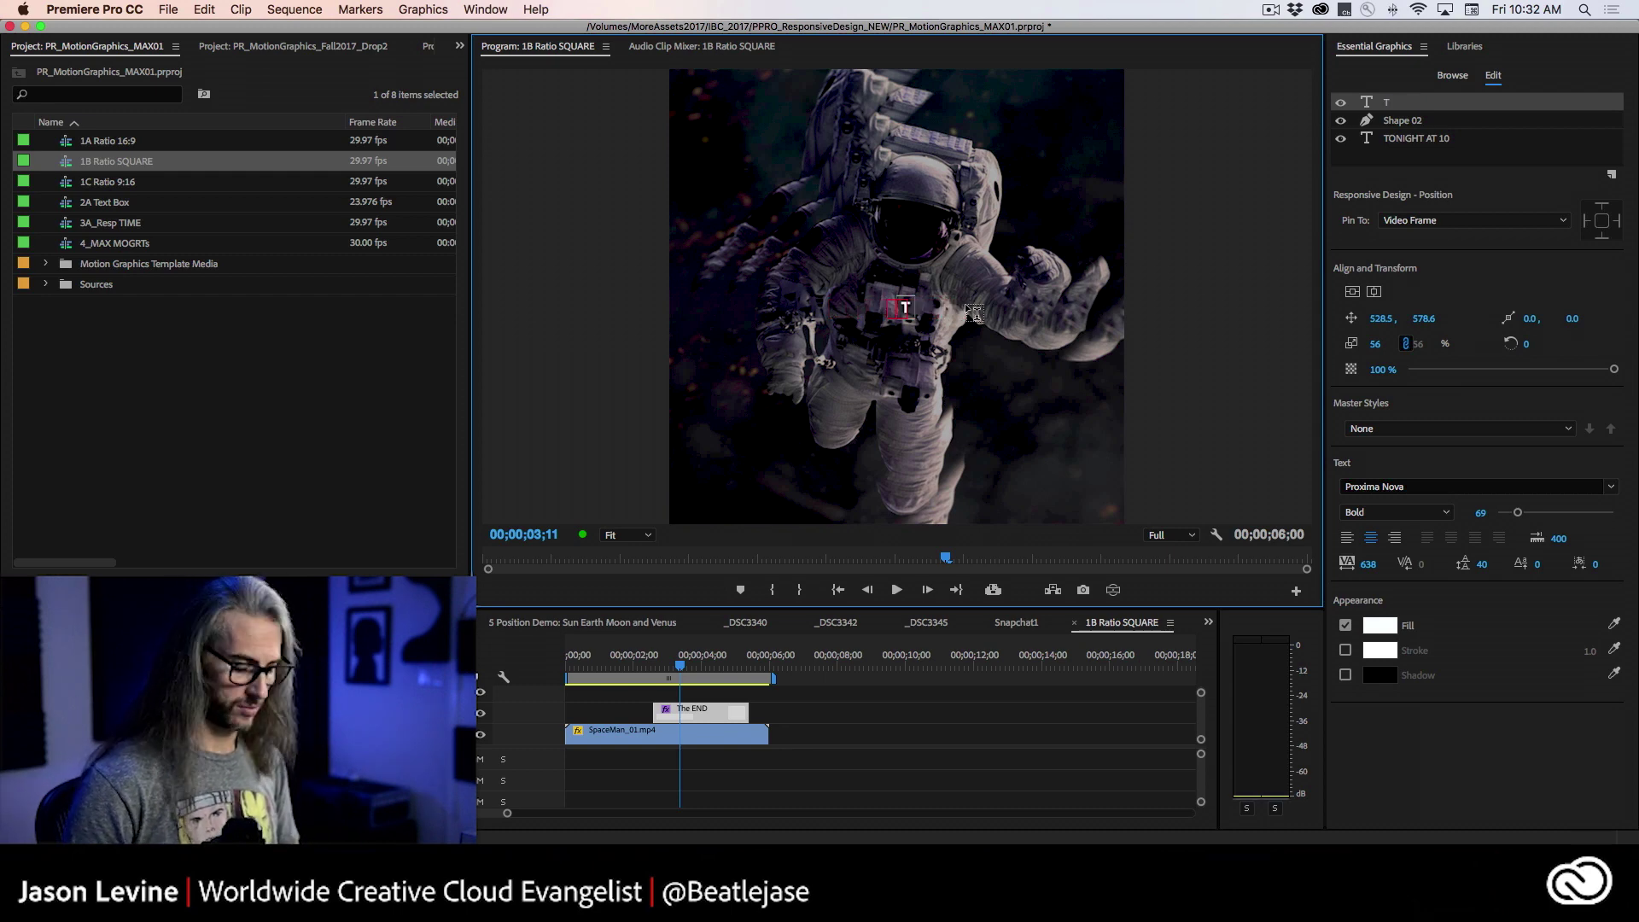
key("BackSpace")
type("KEEP IT")
key("Return")
type("RESPONSIVE")
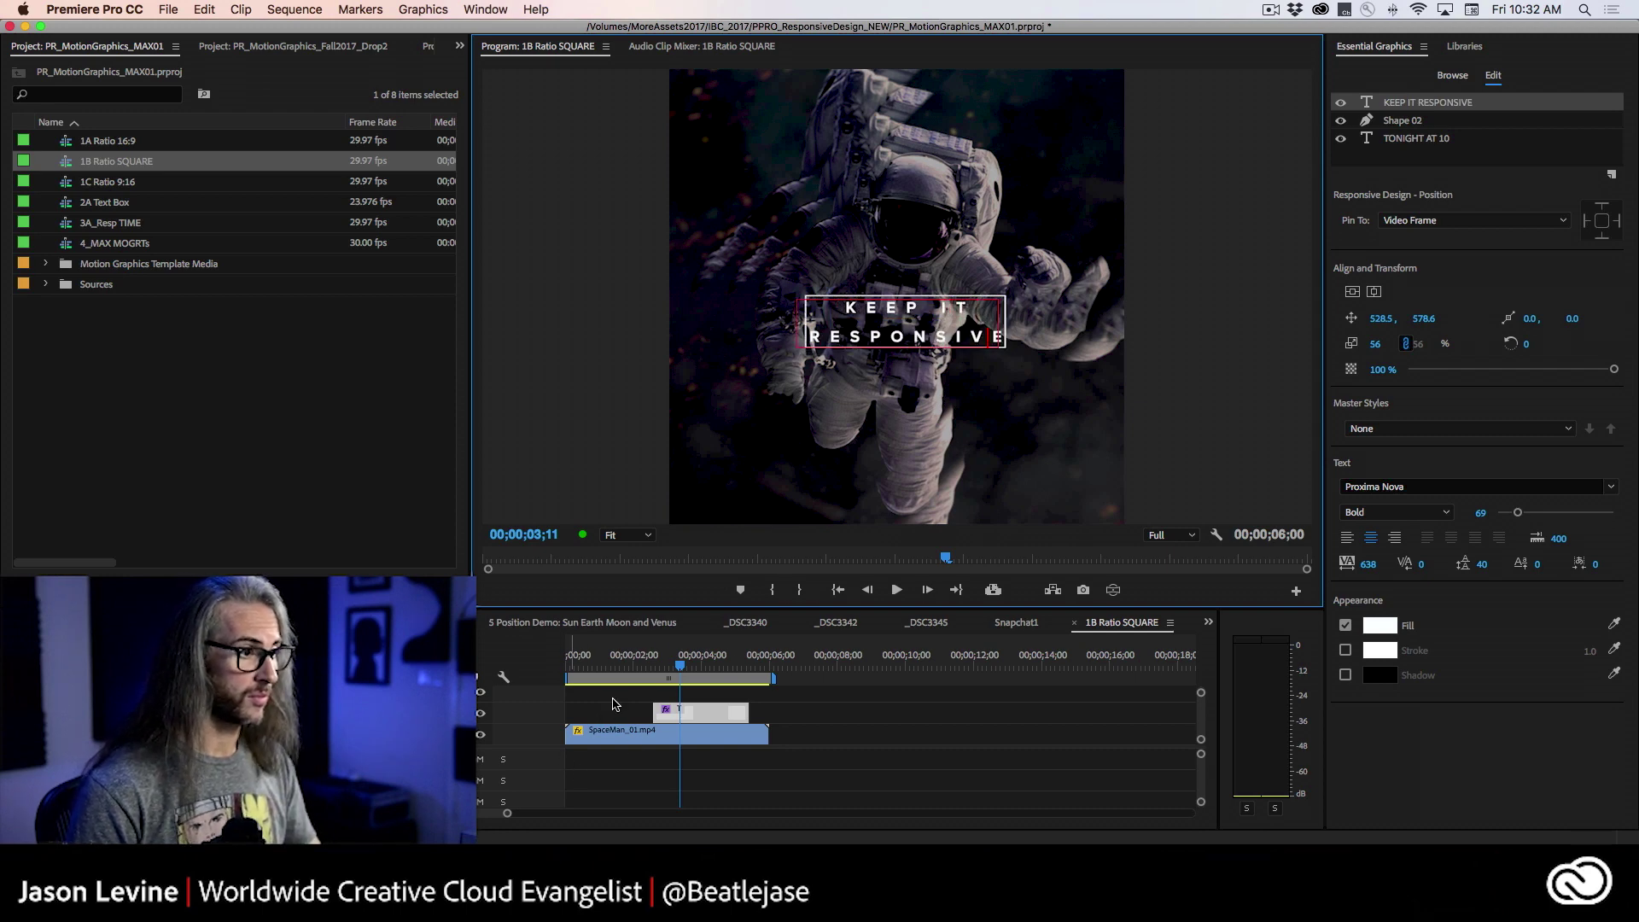
left_click(628, 665)
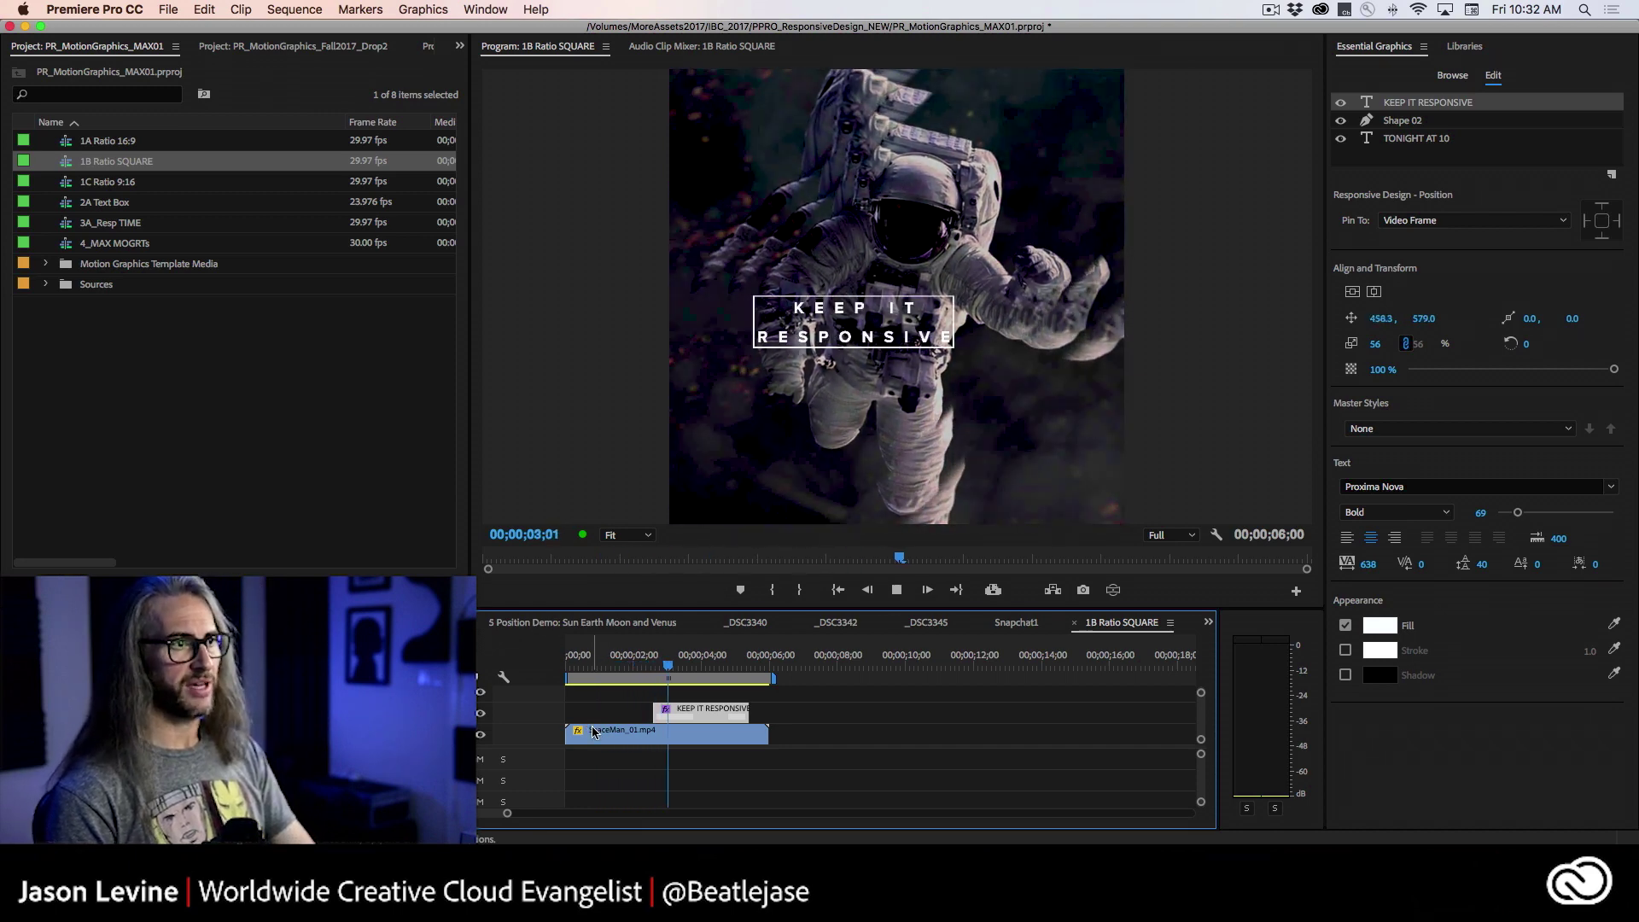
key("space")
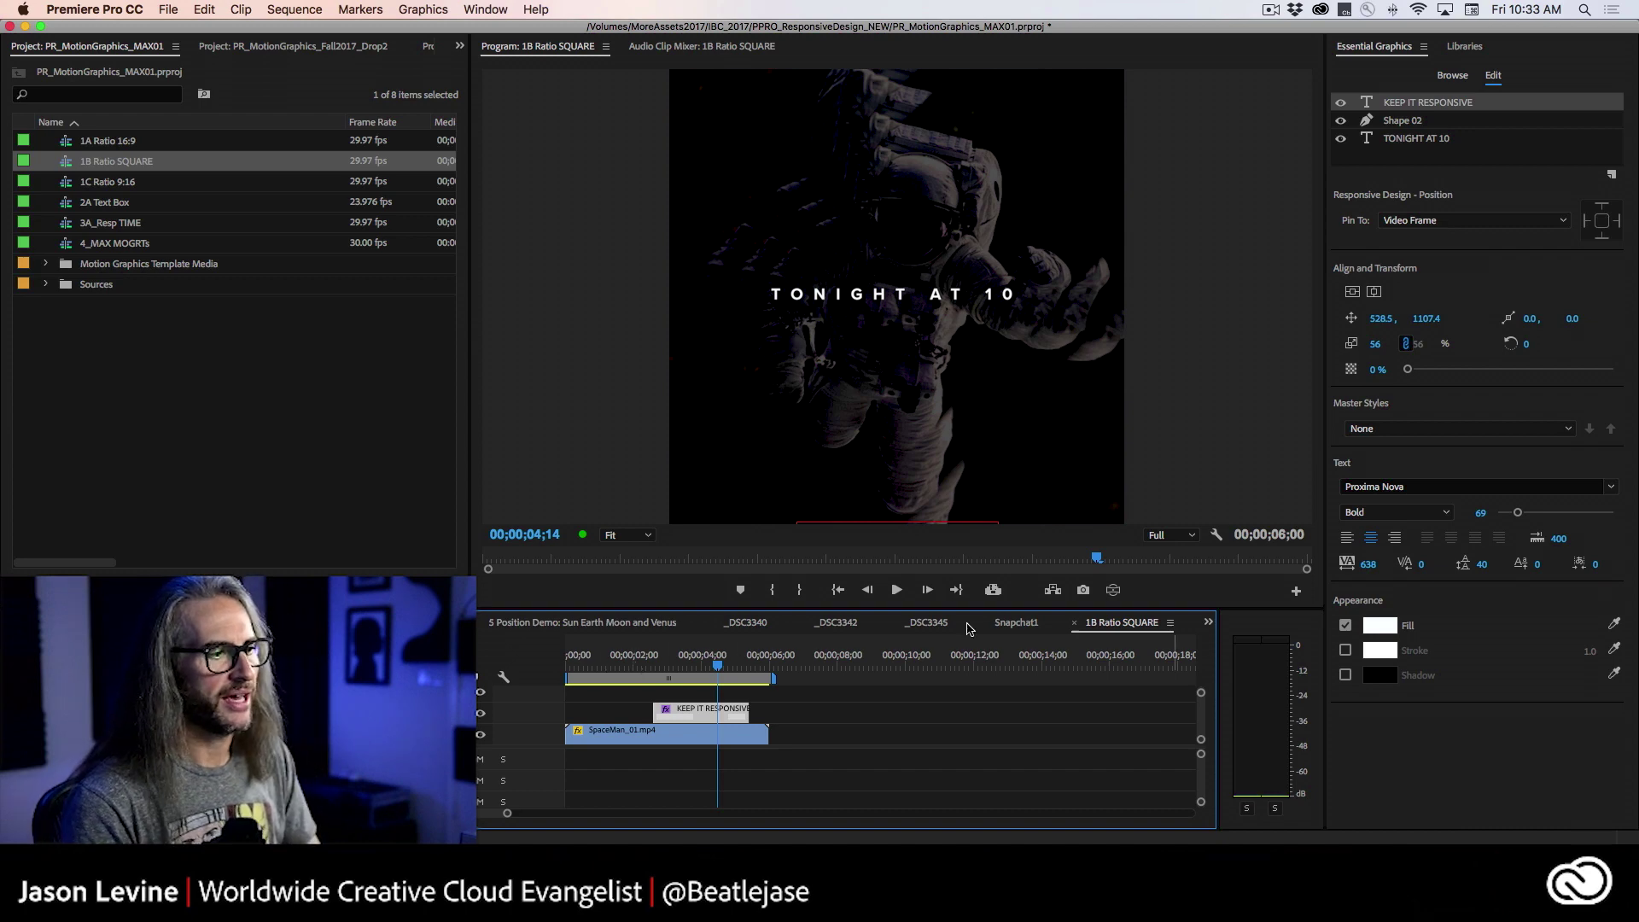
Step: Open the _DSC3345 sequence and shorten _DSC3345.MOV to 00:00:02:13 by trimming away its beginning
left_click(748, 623)
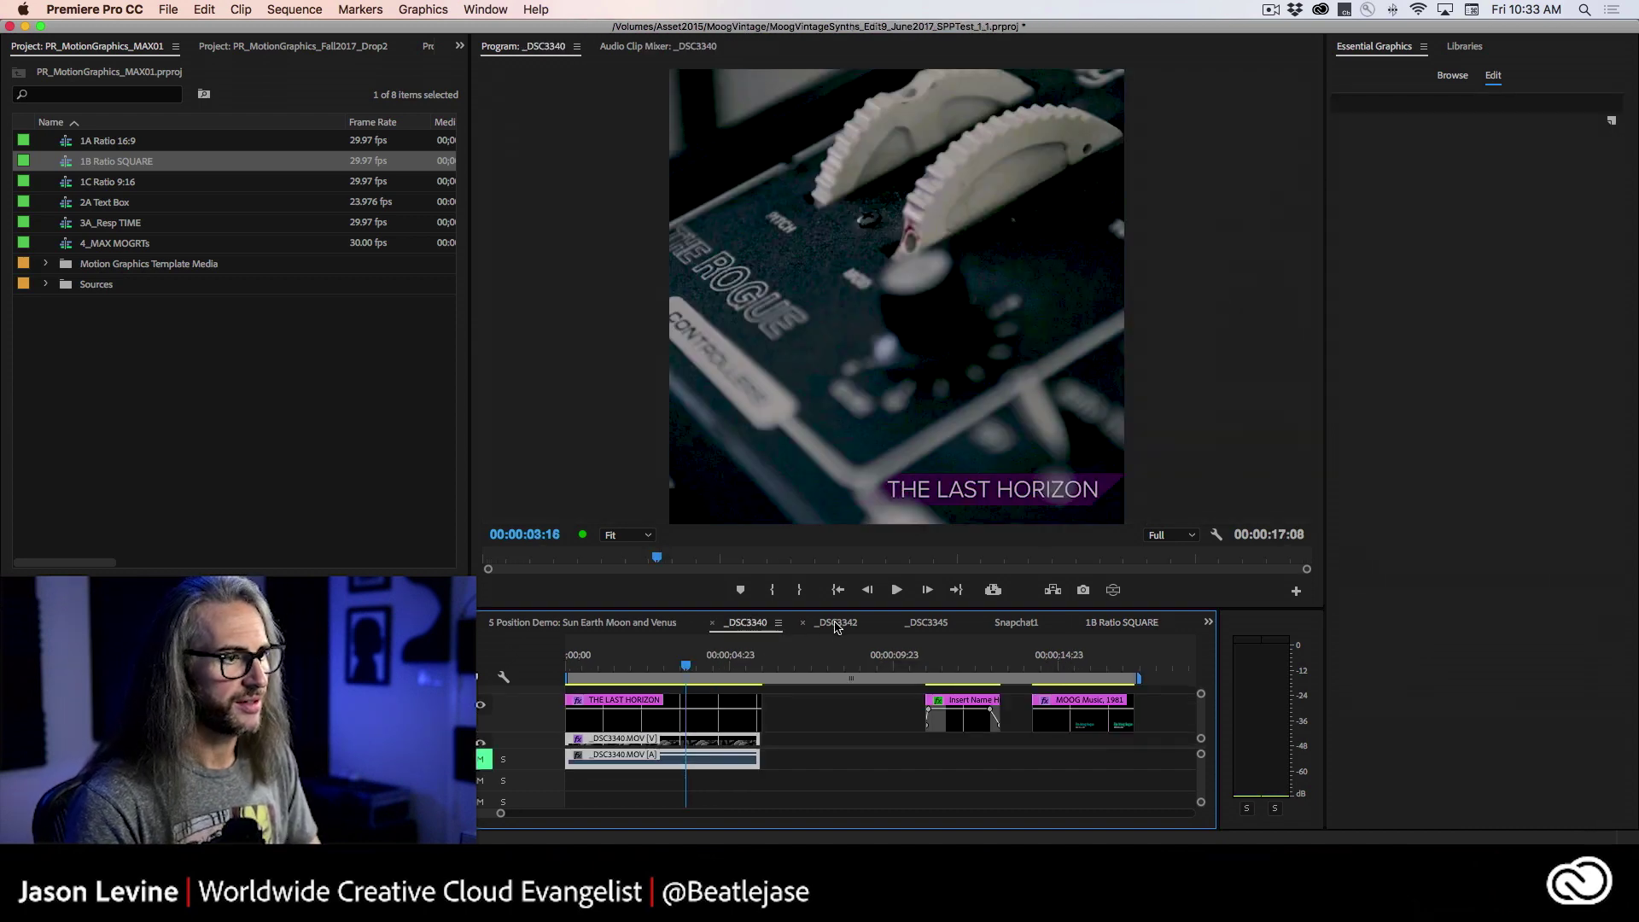
left_click(836, 623)
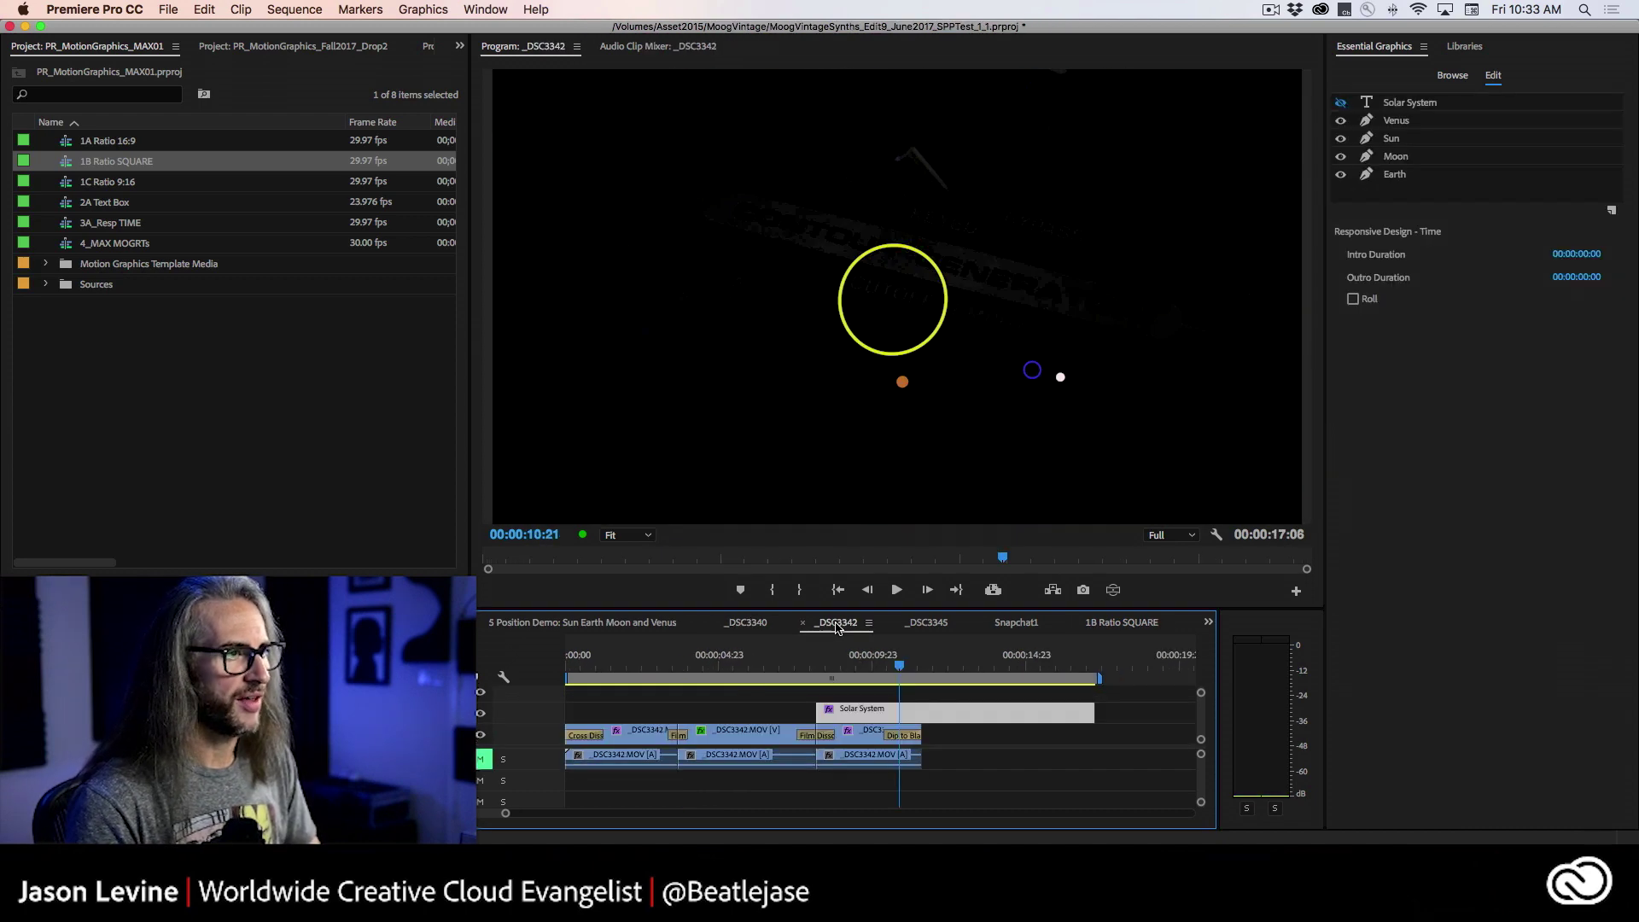
left_click(926, 625)
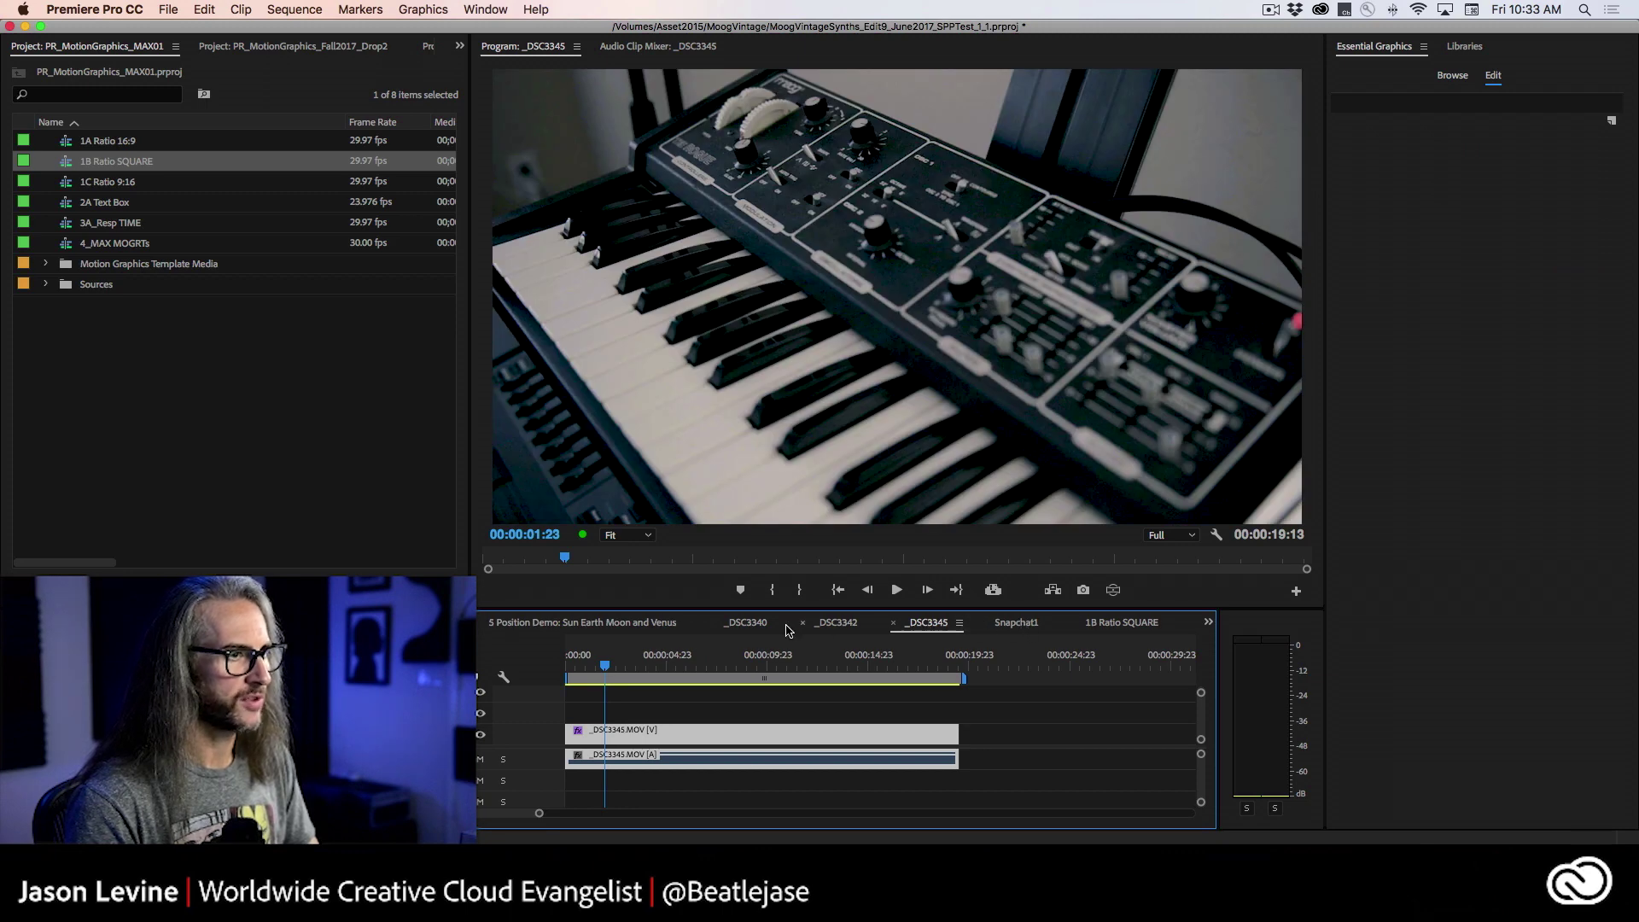
left_click_drag(605, 667, 828, 662)
key("space")
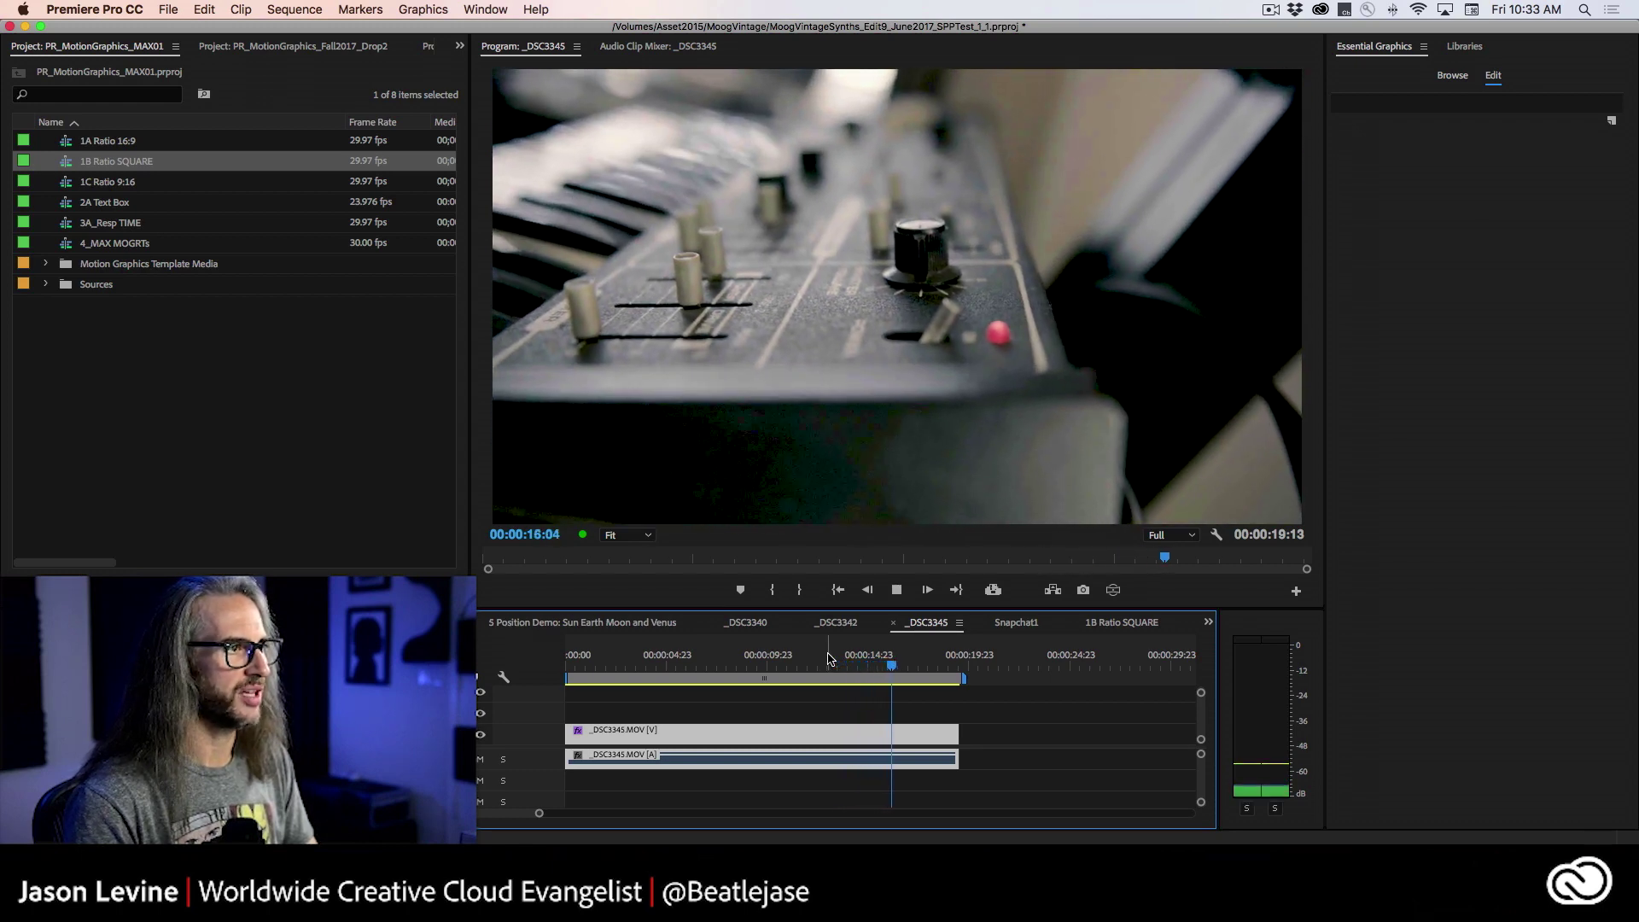
key("space")
left_click_drag(570, 753, 908, 755)
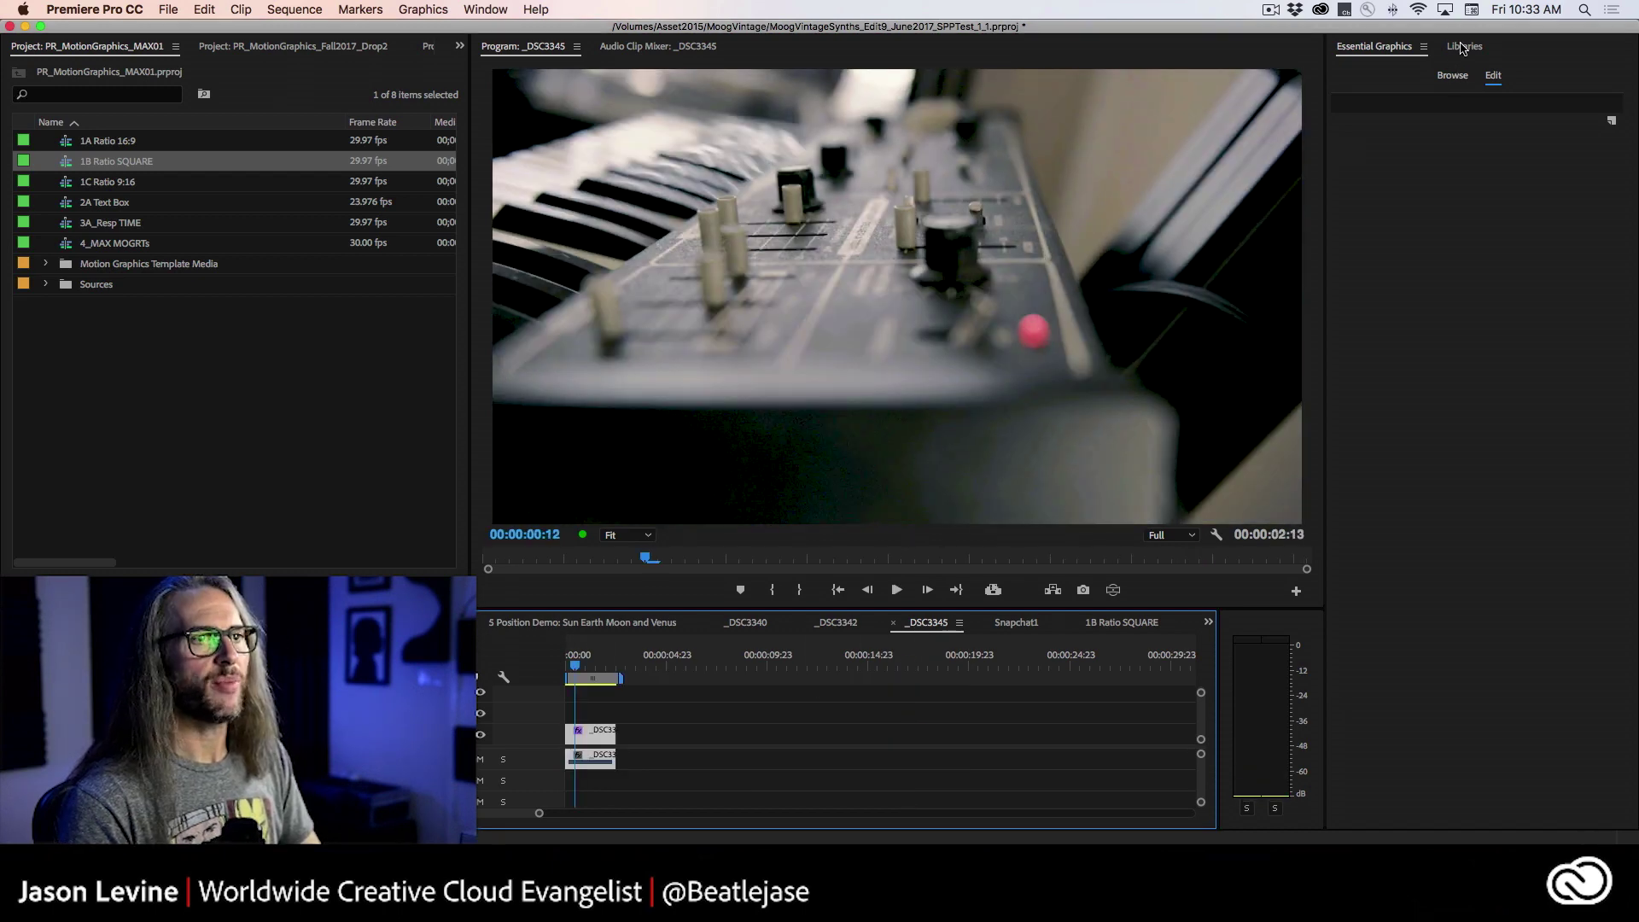
Step: Add the MoogNoResp template above the _DSC3345.MOV clip at the sequence start, and play it to 00:00:01:09
left_click(1462, 48)
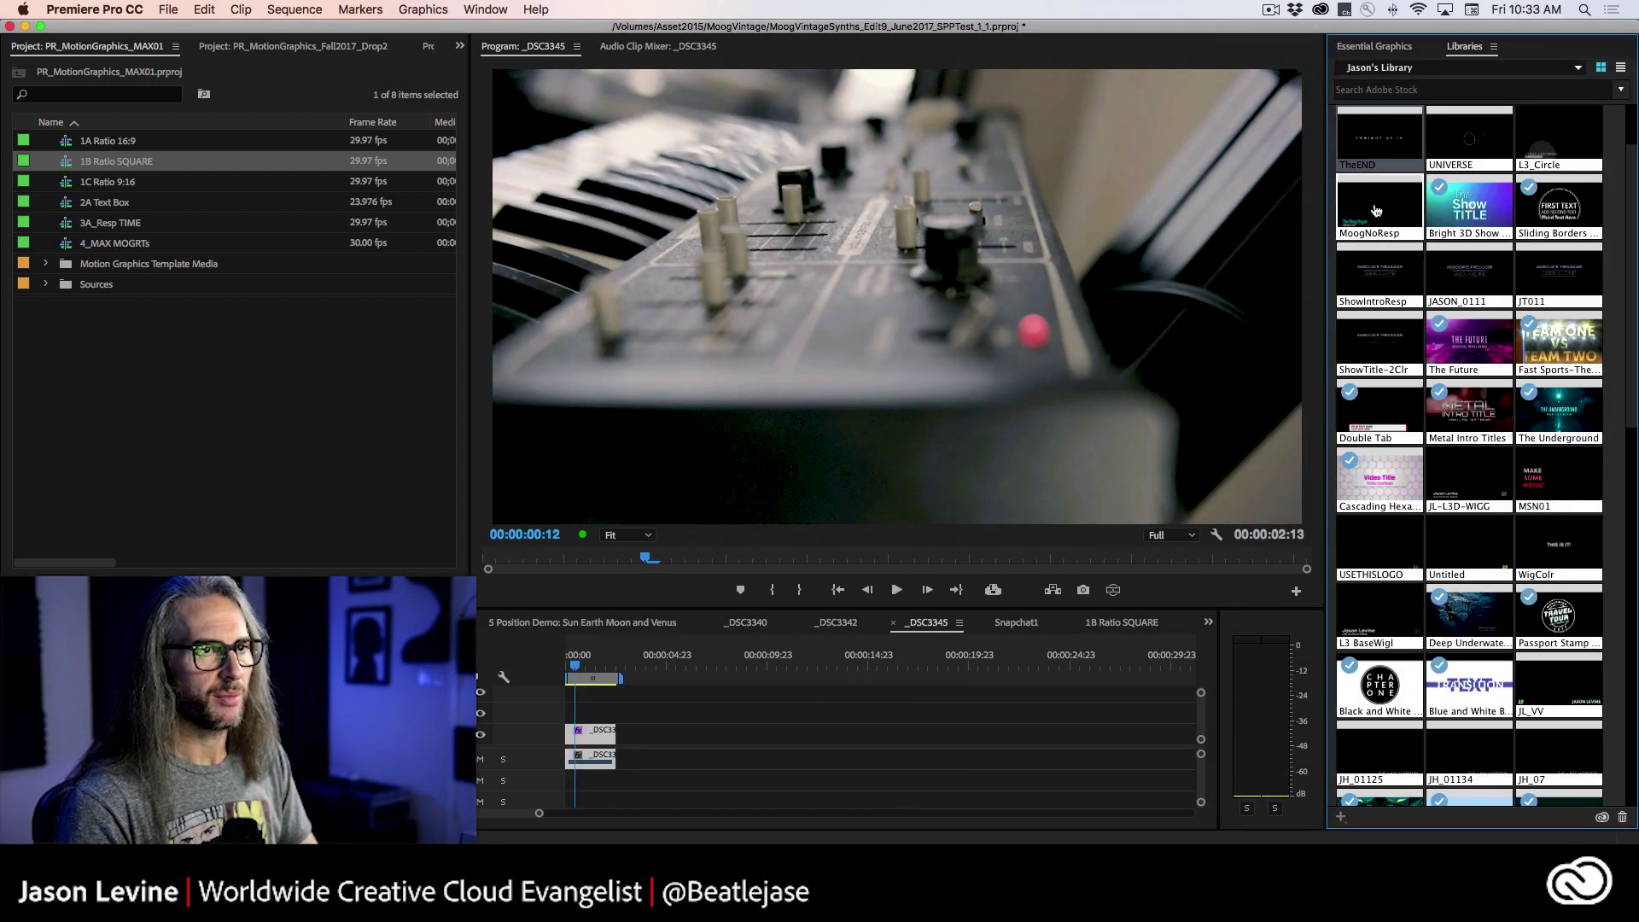
left_click_drag(1376, 212, 547, 709)
key("Home")
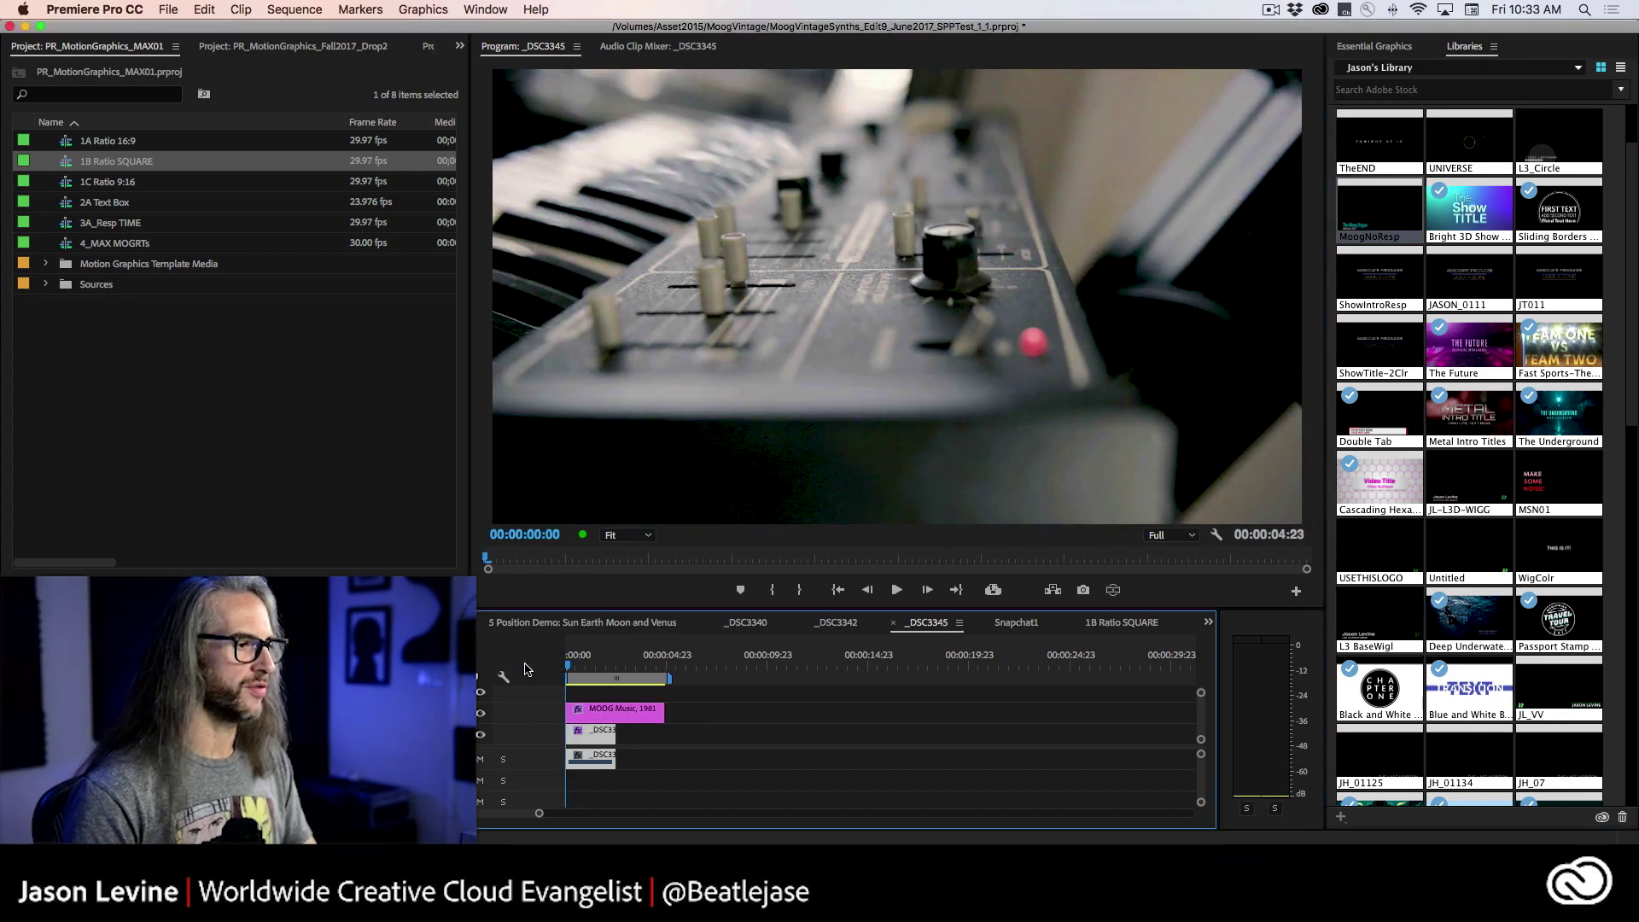
key("space")
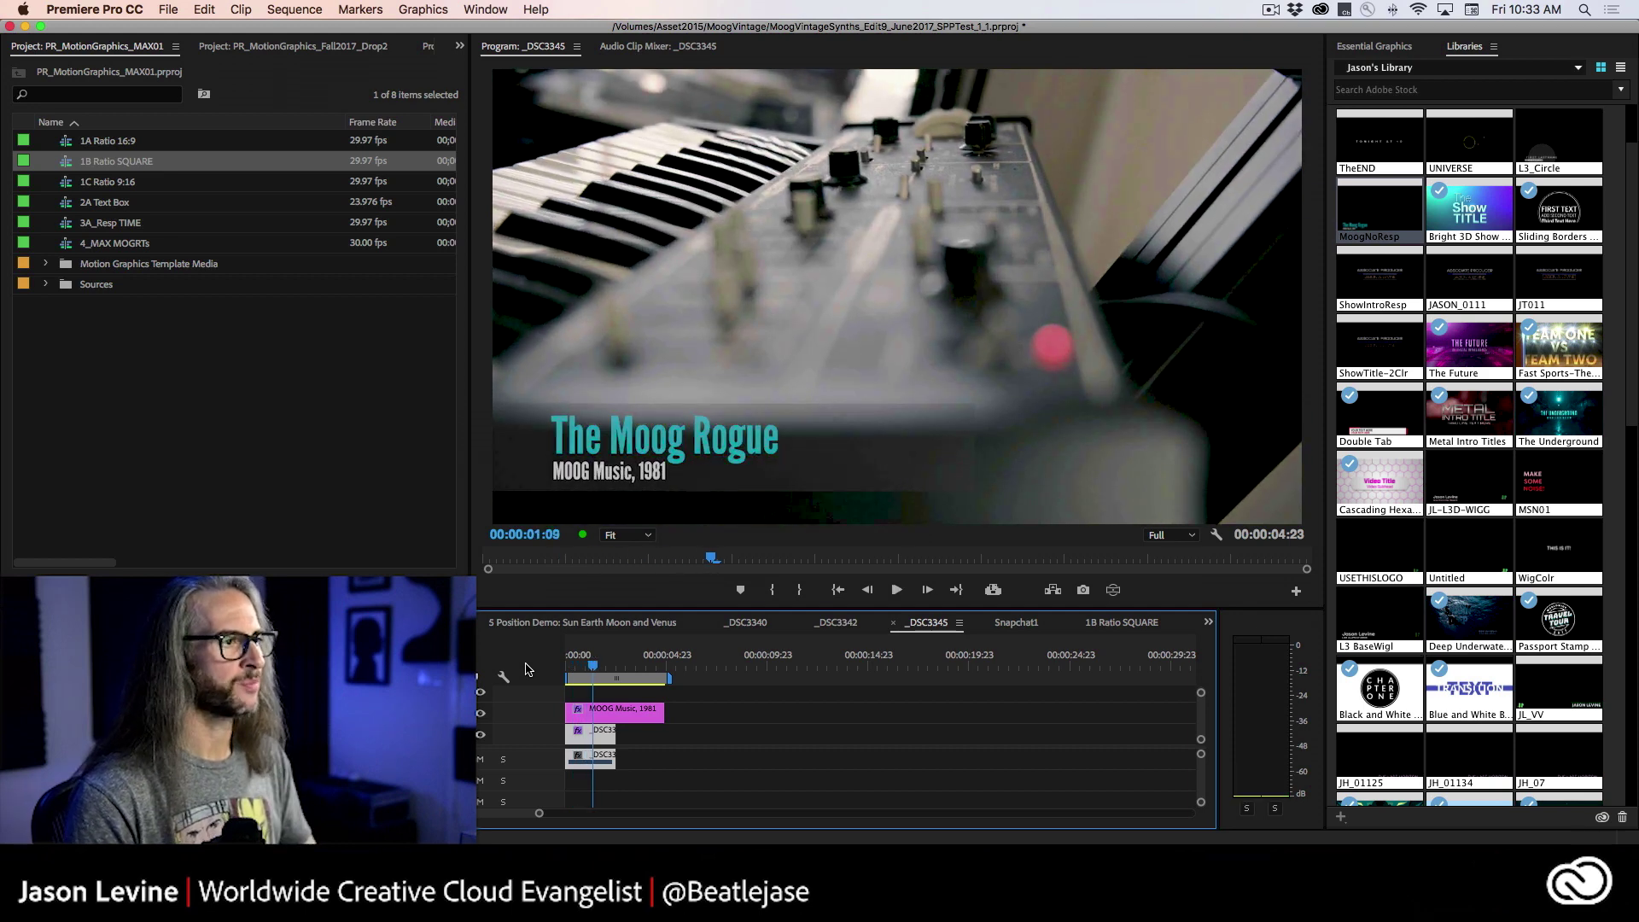
Step: Show the MOOG Music, 1981 graphic's layers for editing and view its effect settings with the individual layers collapsed
left_click(1351, 49)
left_click(608, 715)
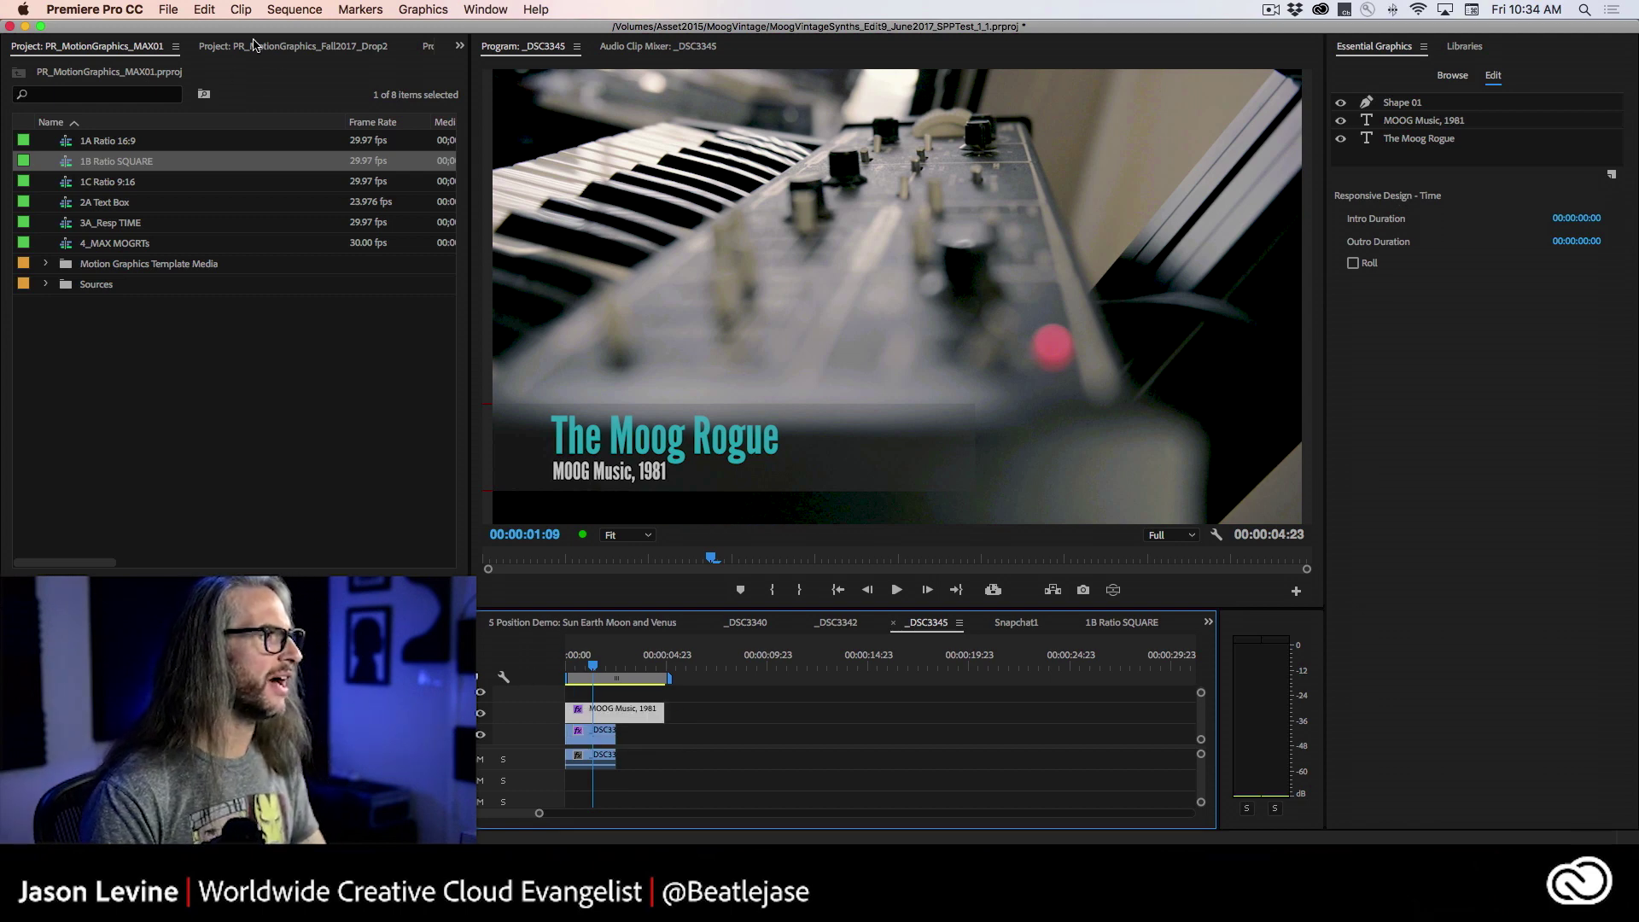
left_click(456, 45)
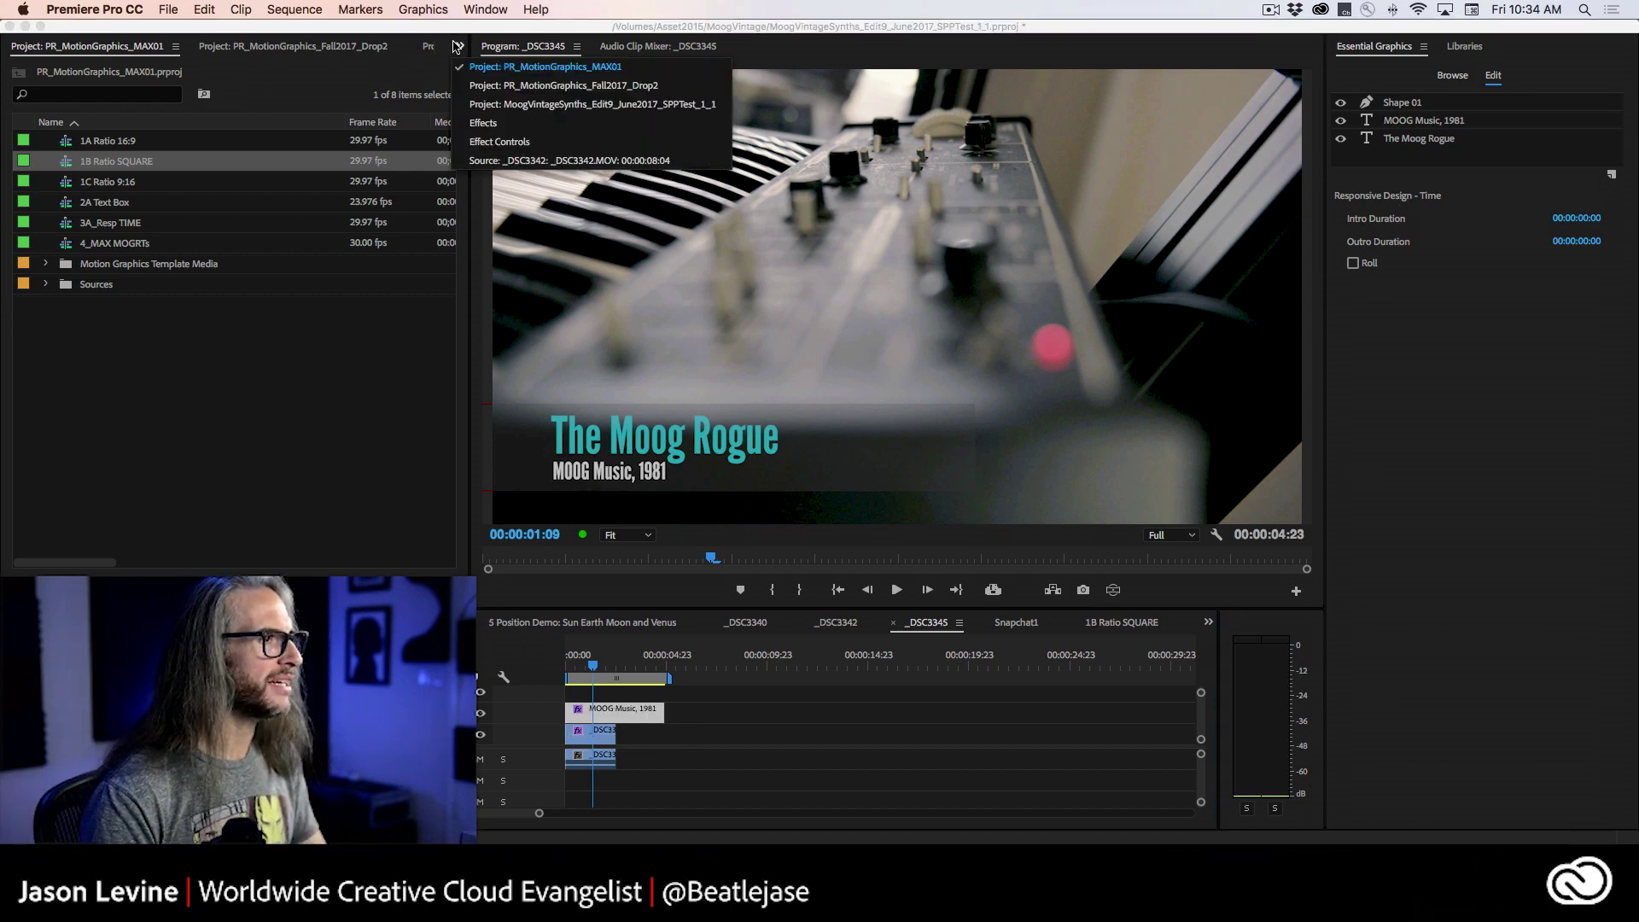
left_click(547, 143)
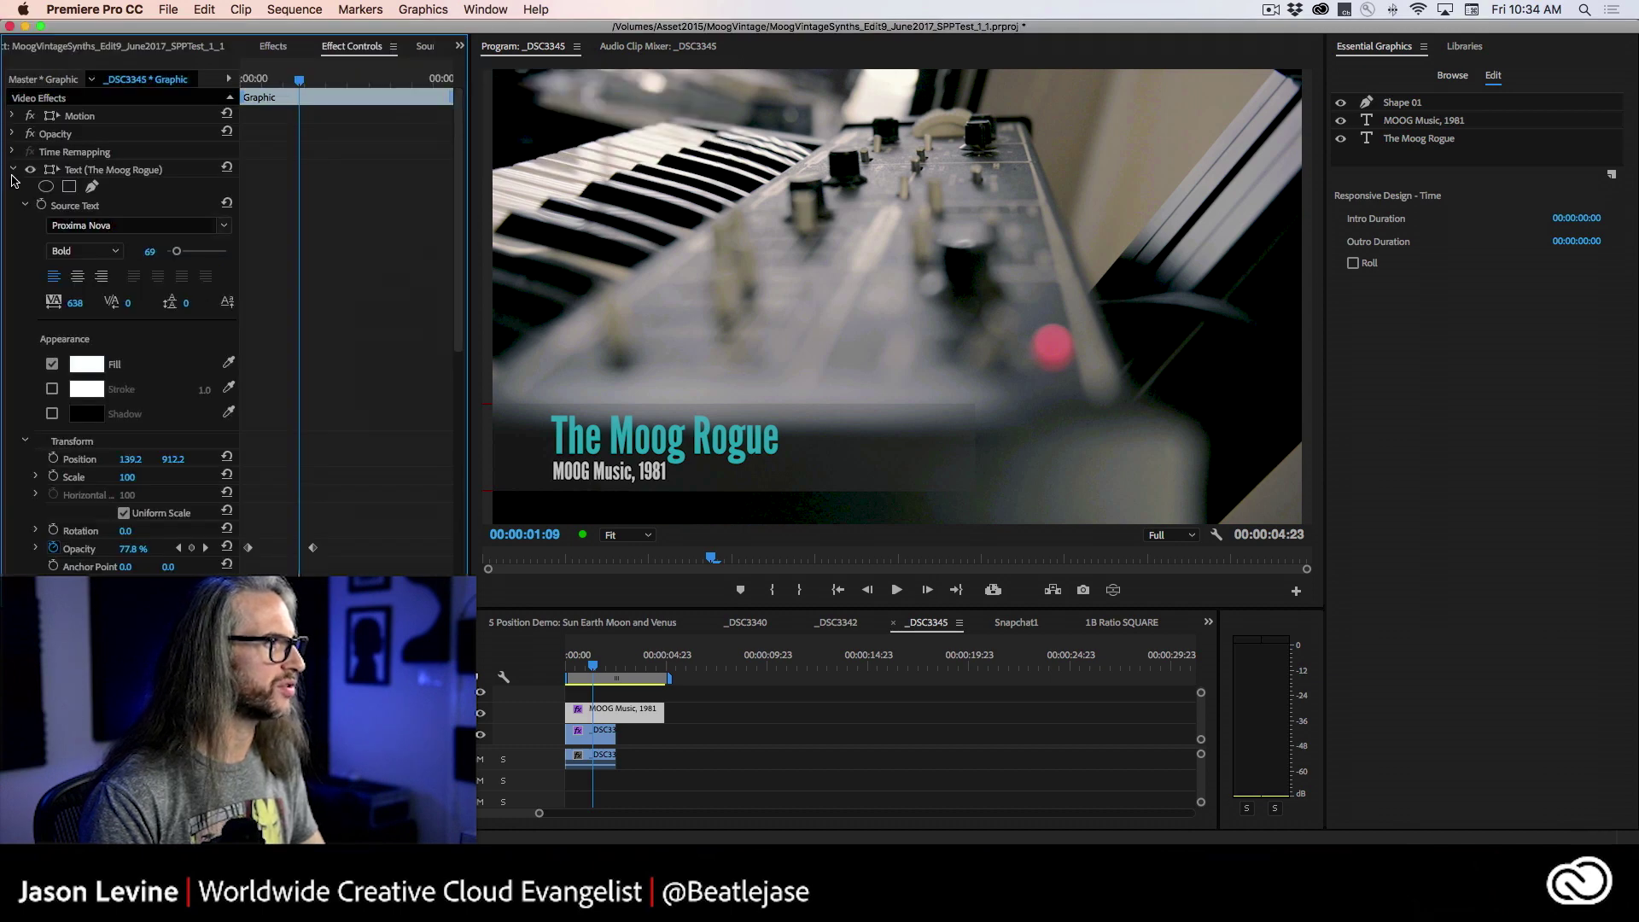
left_click(12, 188)
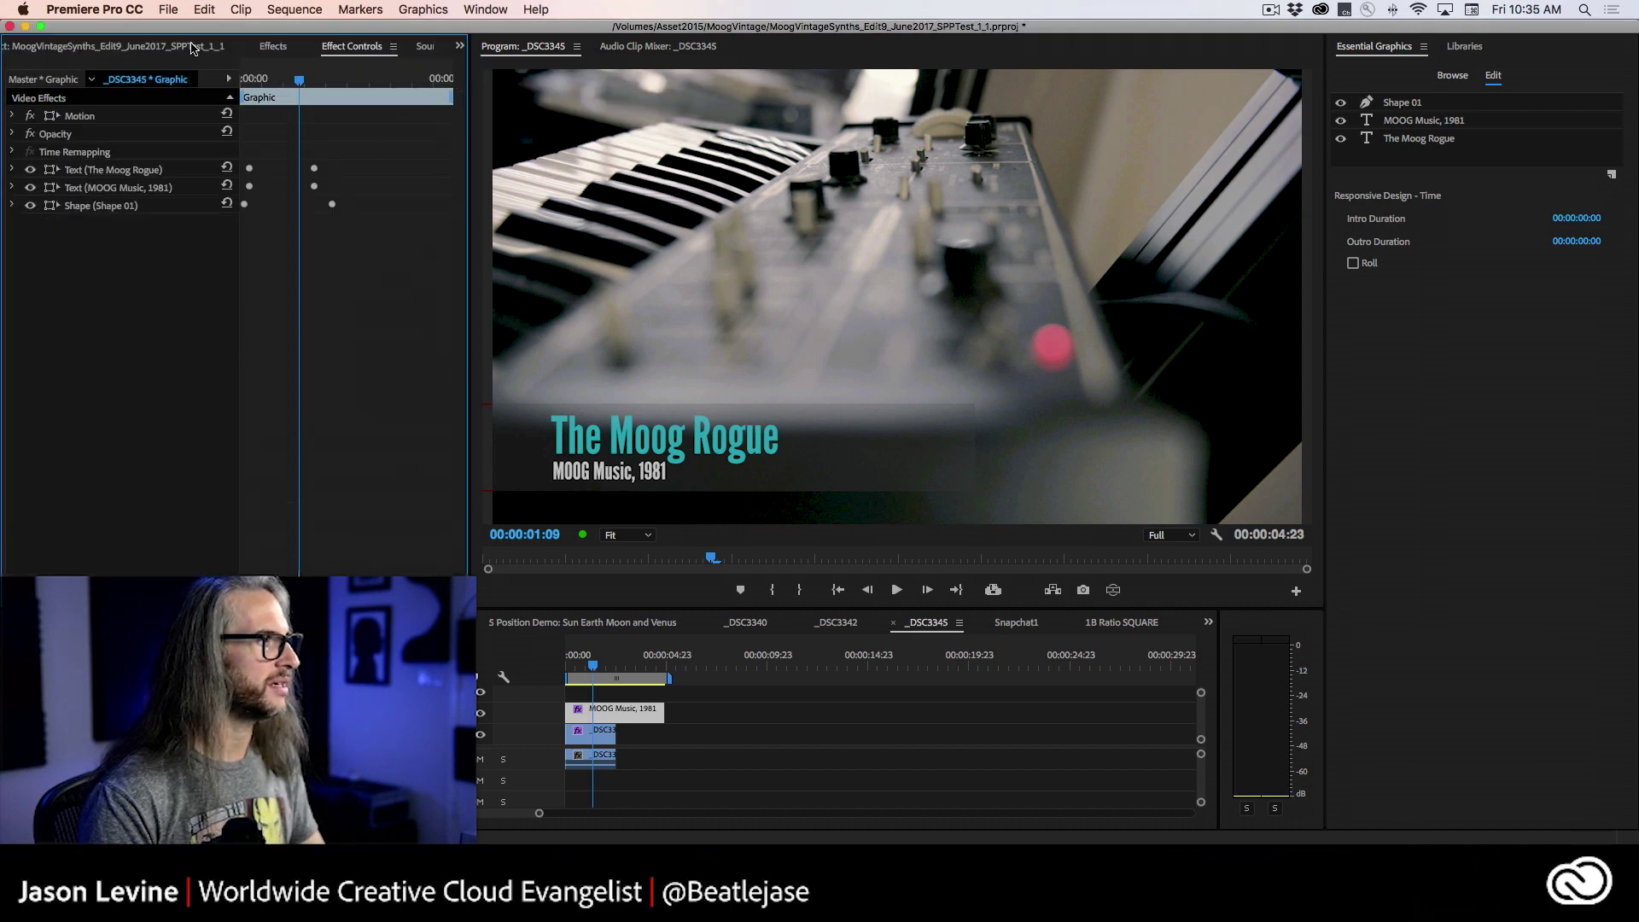
Step: Find the Gaussian Blur video effect, apply it to the MOOG Music, 1981 graphic, and show its settings
left_click(271, 47)
type("gaus")
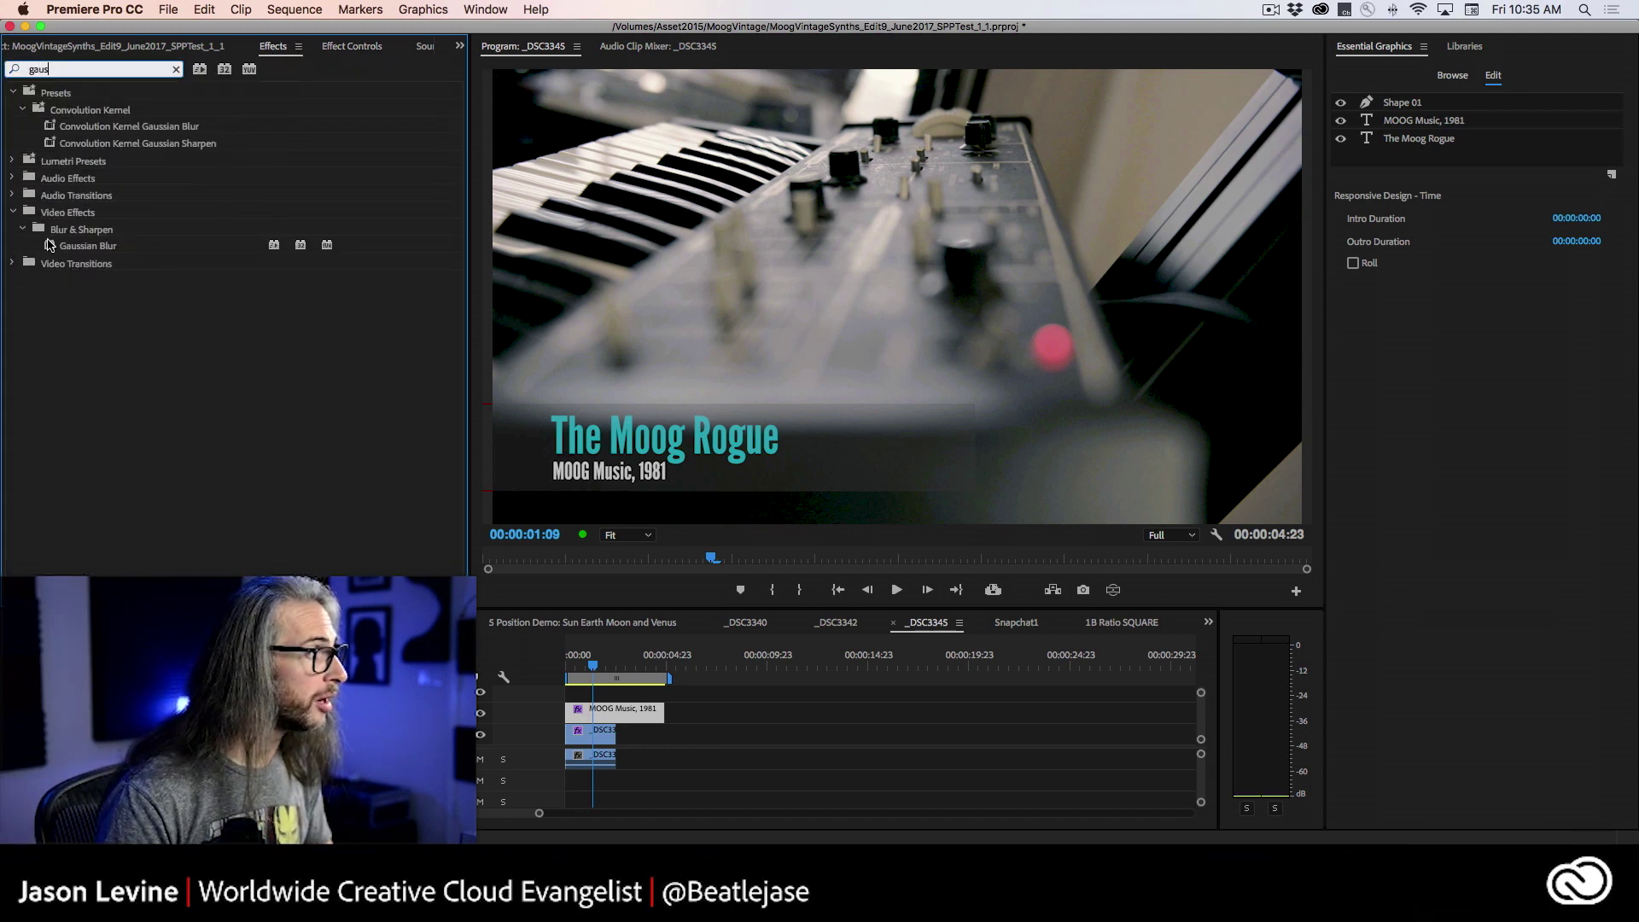
left_click_drag(53, 246, 602, 714)
left_click(370, 48)
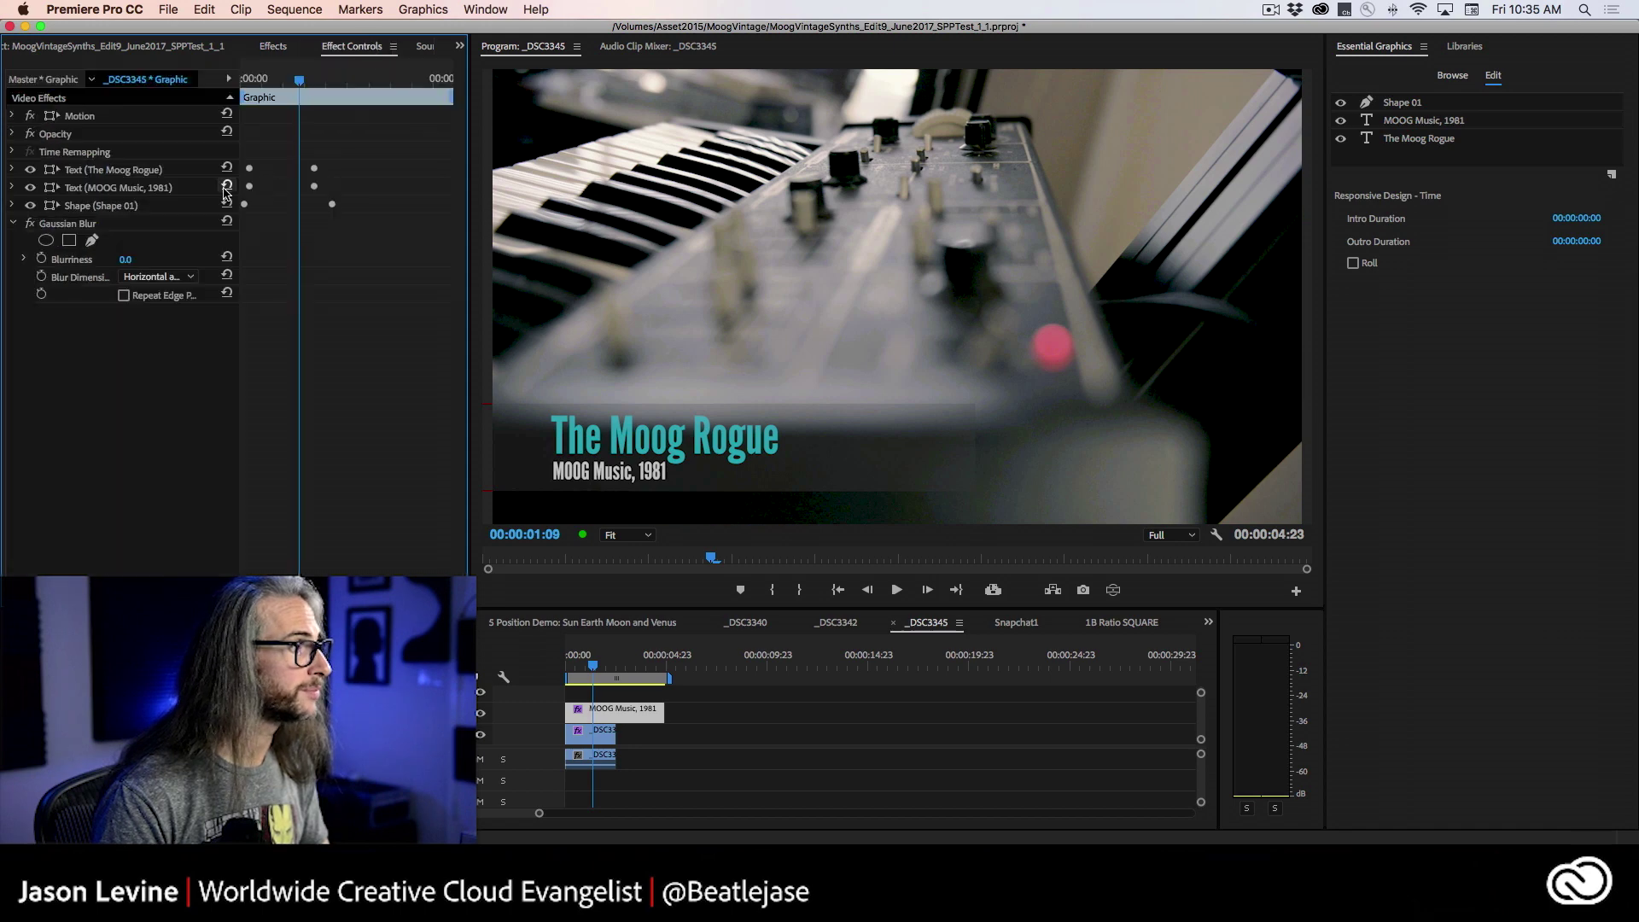
Step: Keyframe the graphic's Gaussian Blur Blurriness from 102.0 at the sequence start to 0.0 at 00:00:01:02
mouse_move(300, 80)
left_mouse_down()
mouse_move(240, 82)
mouse_move(286, 80)
left_mouse_up()
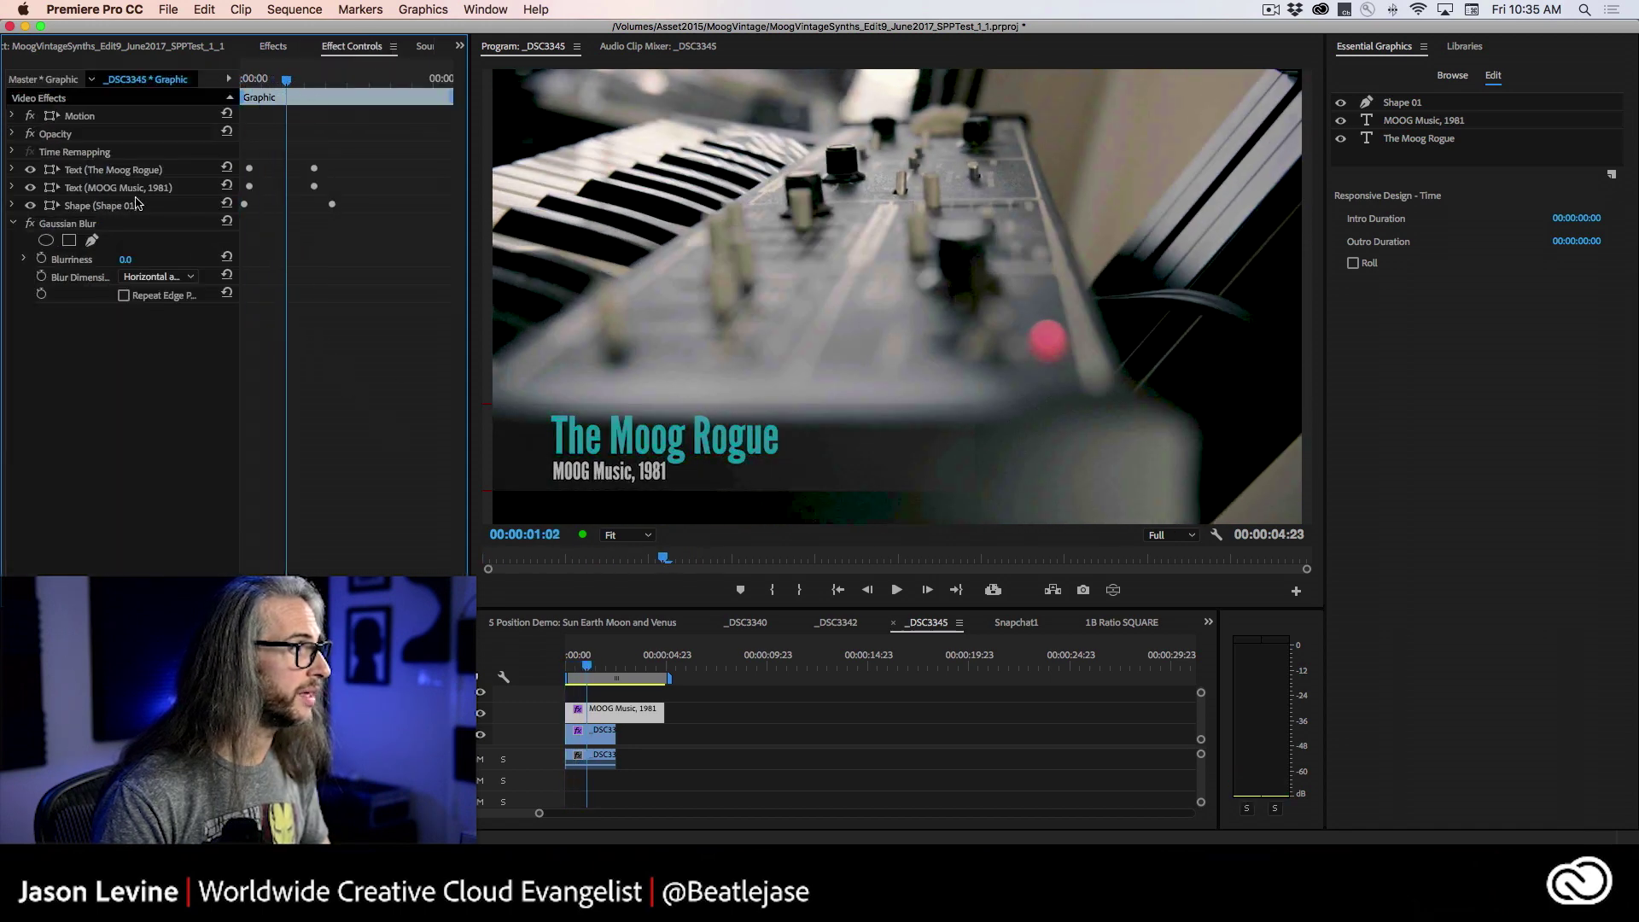
left_click(41, 259)
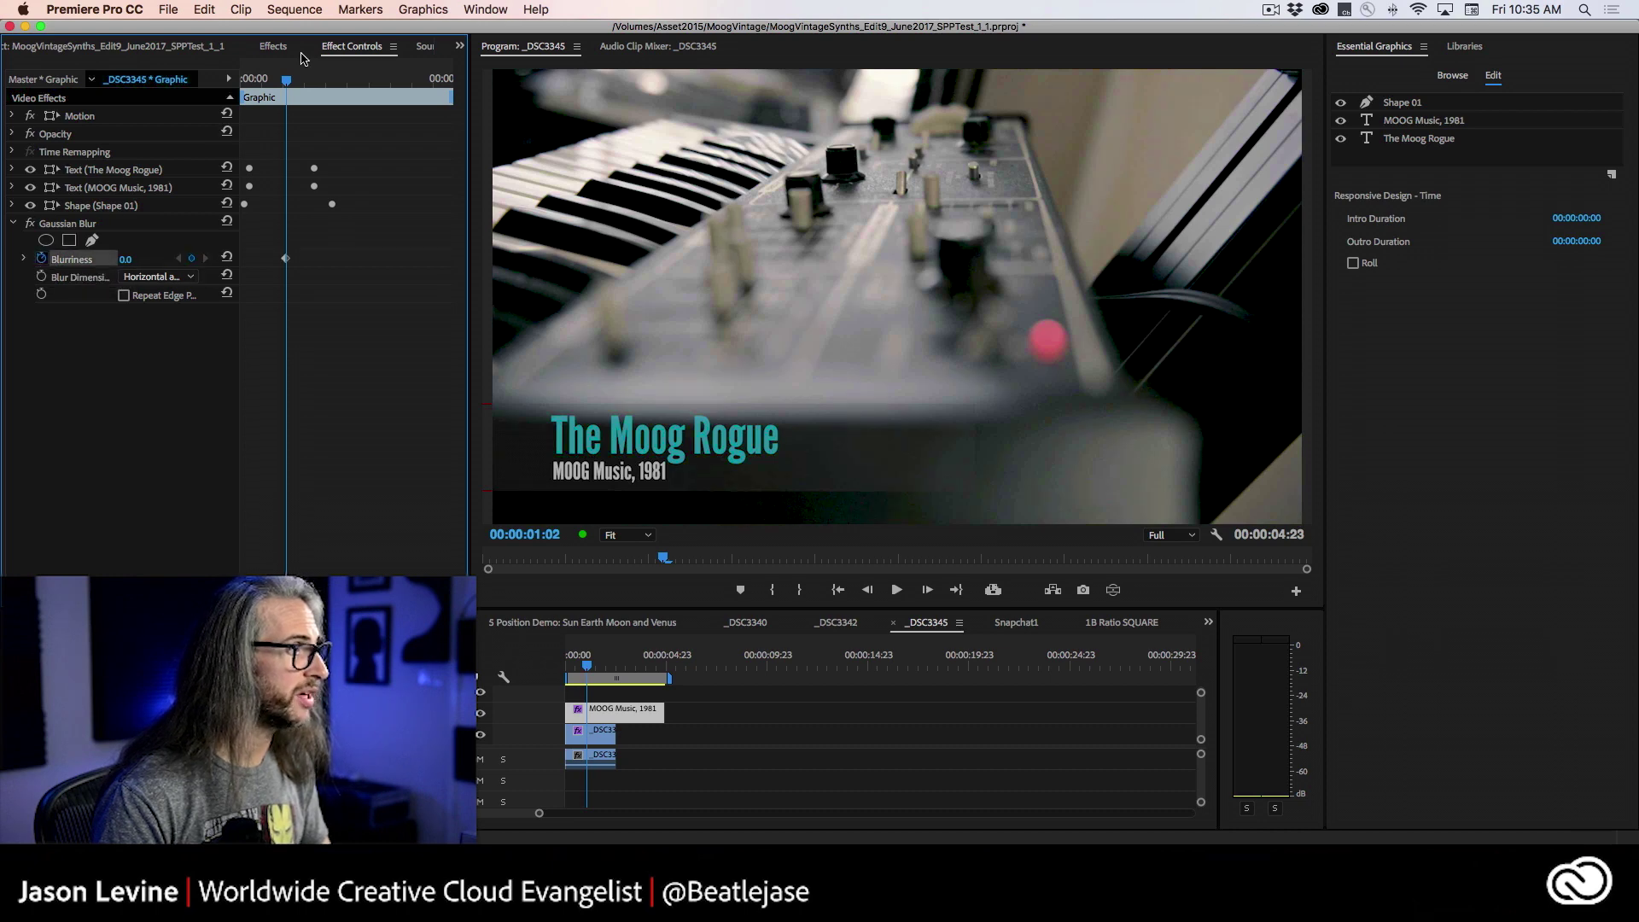
left_click_drag(285, 79, 241, 79)
left_click_drag(127, 260, 179, 261)
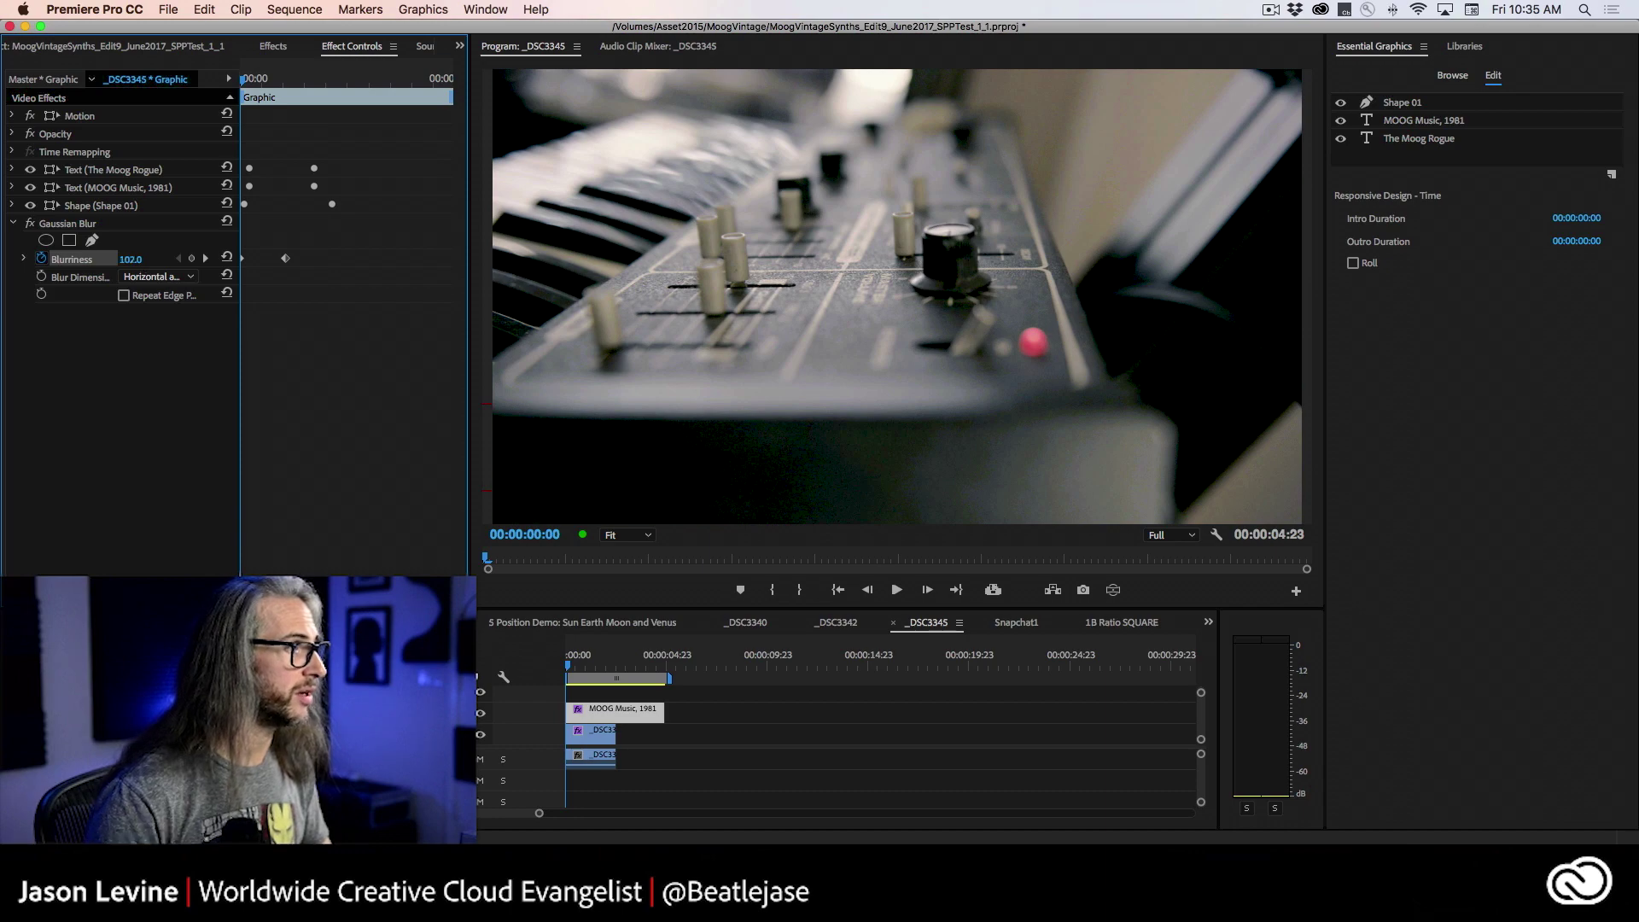
Step: Play the blurred title animation from the sequence start, replay it, and stop at 00:00:01:15
key("space")
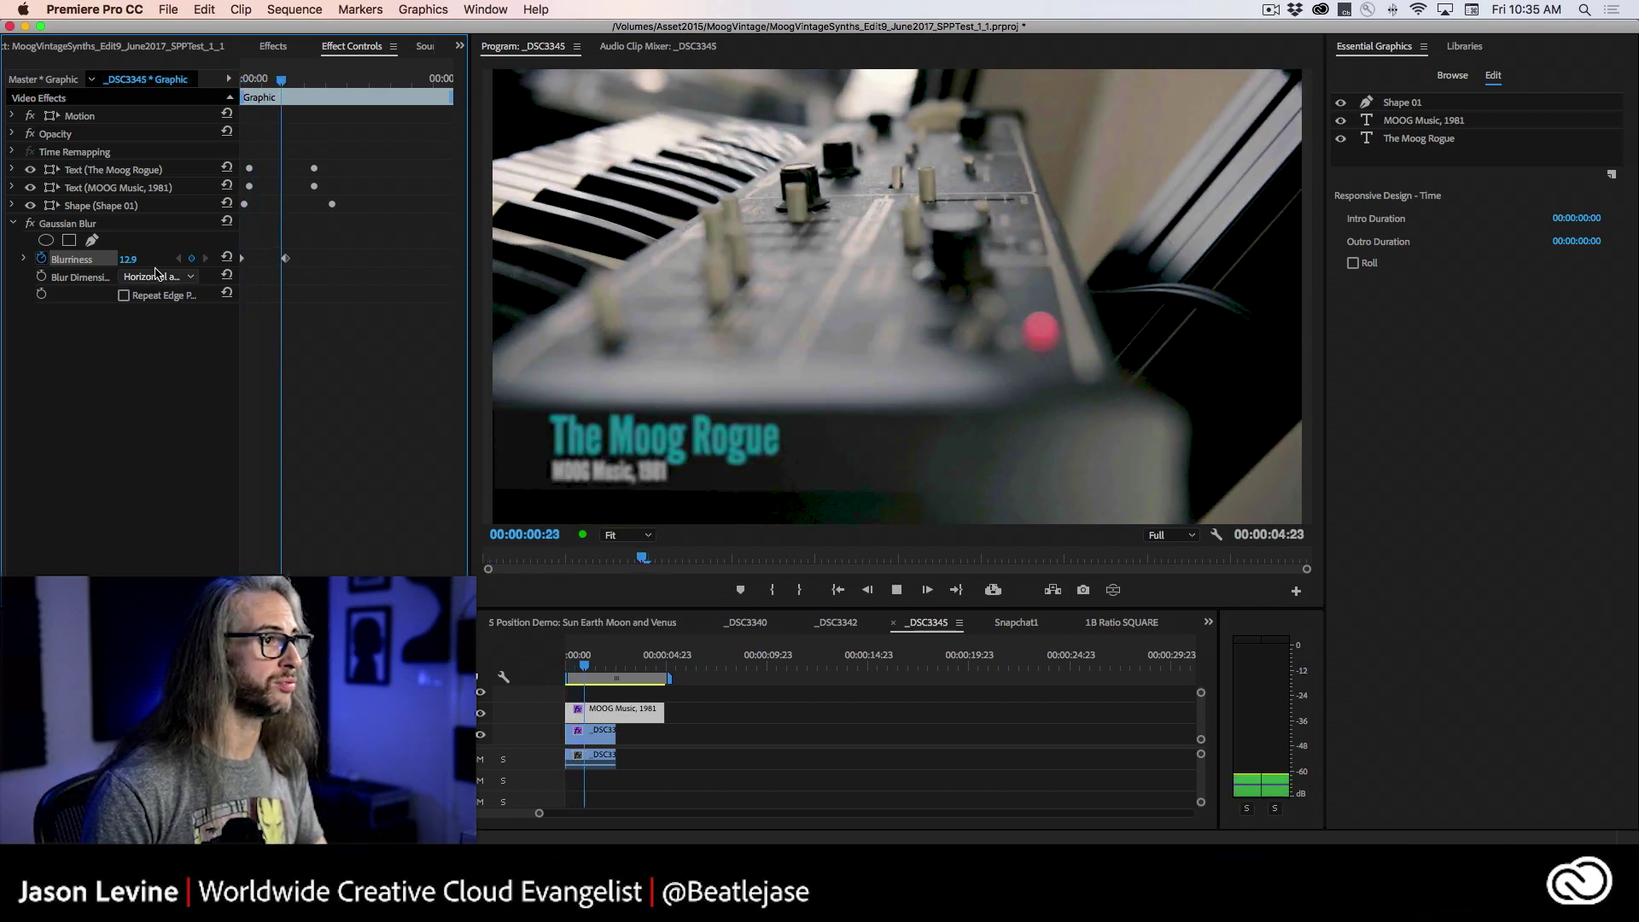
key("Home")
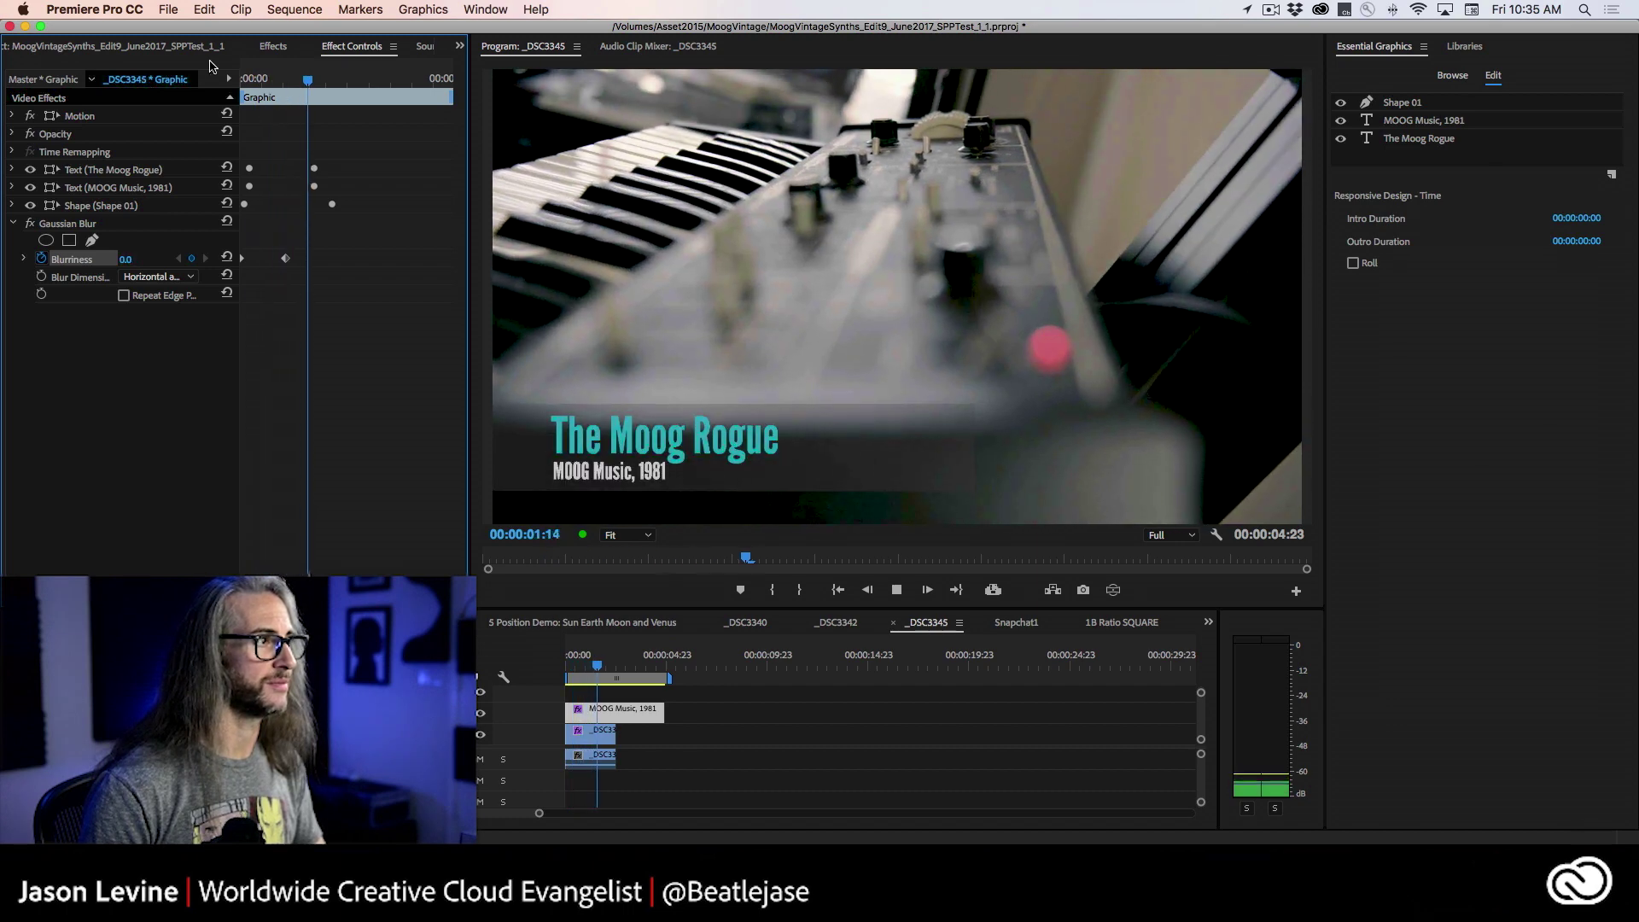
key("Home")
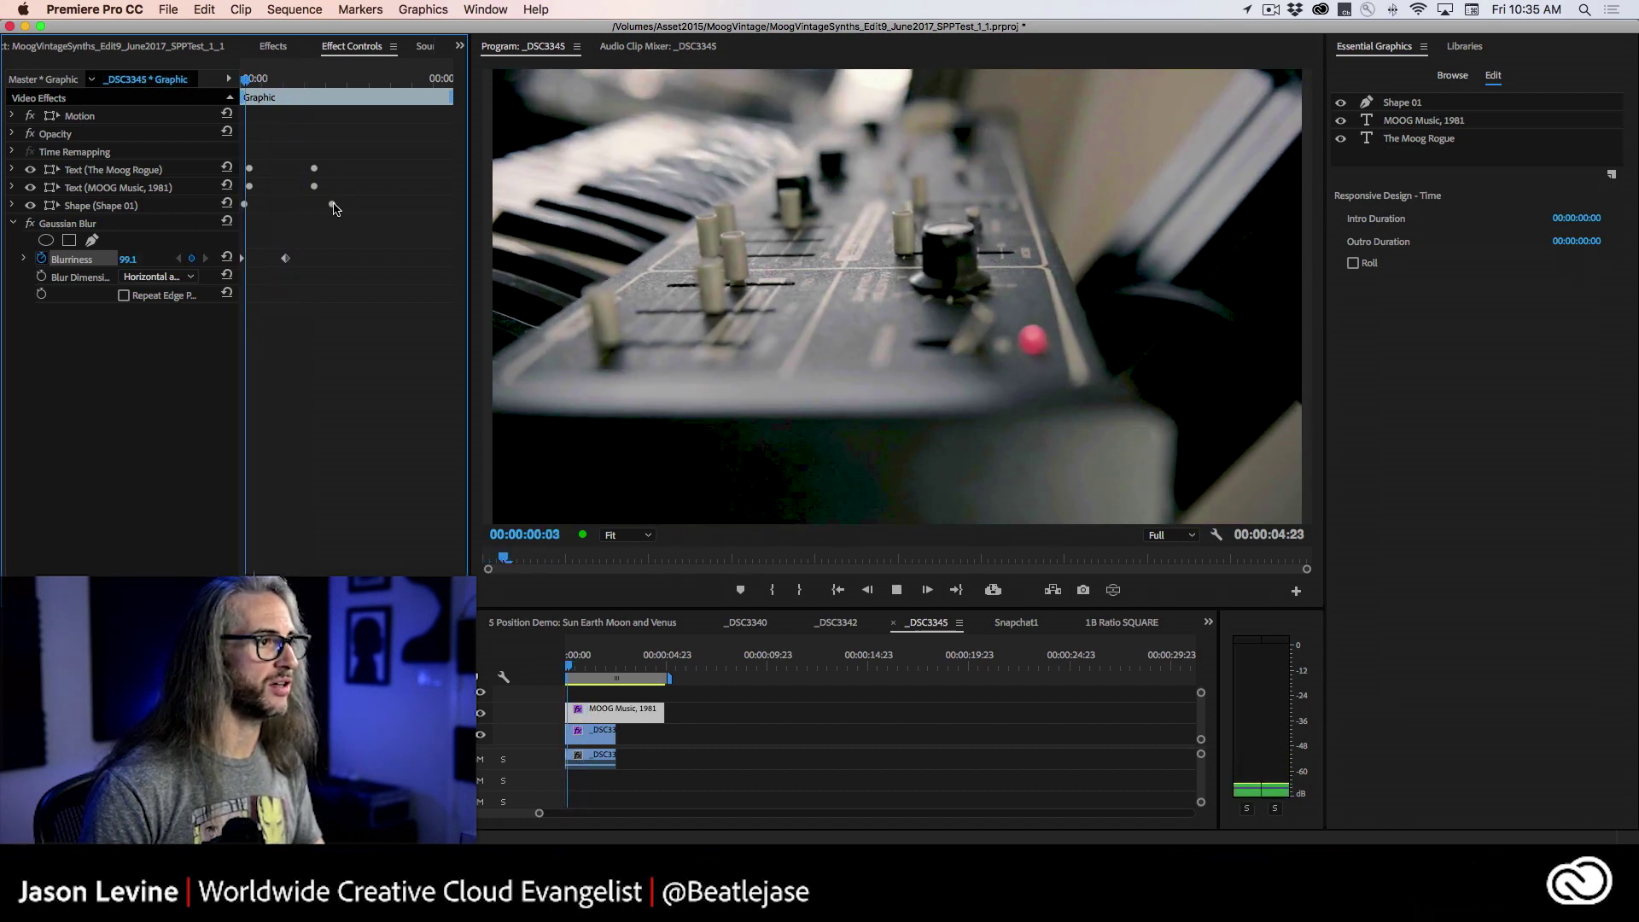
key("space")
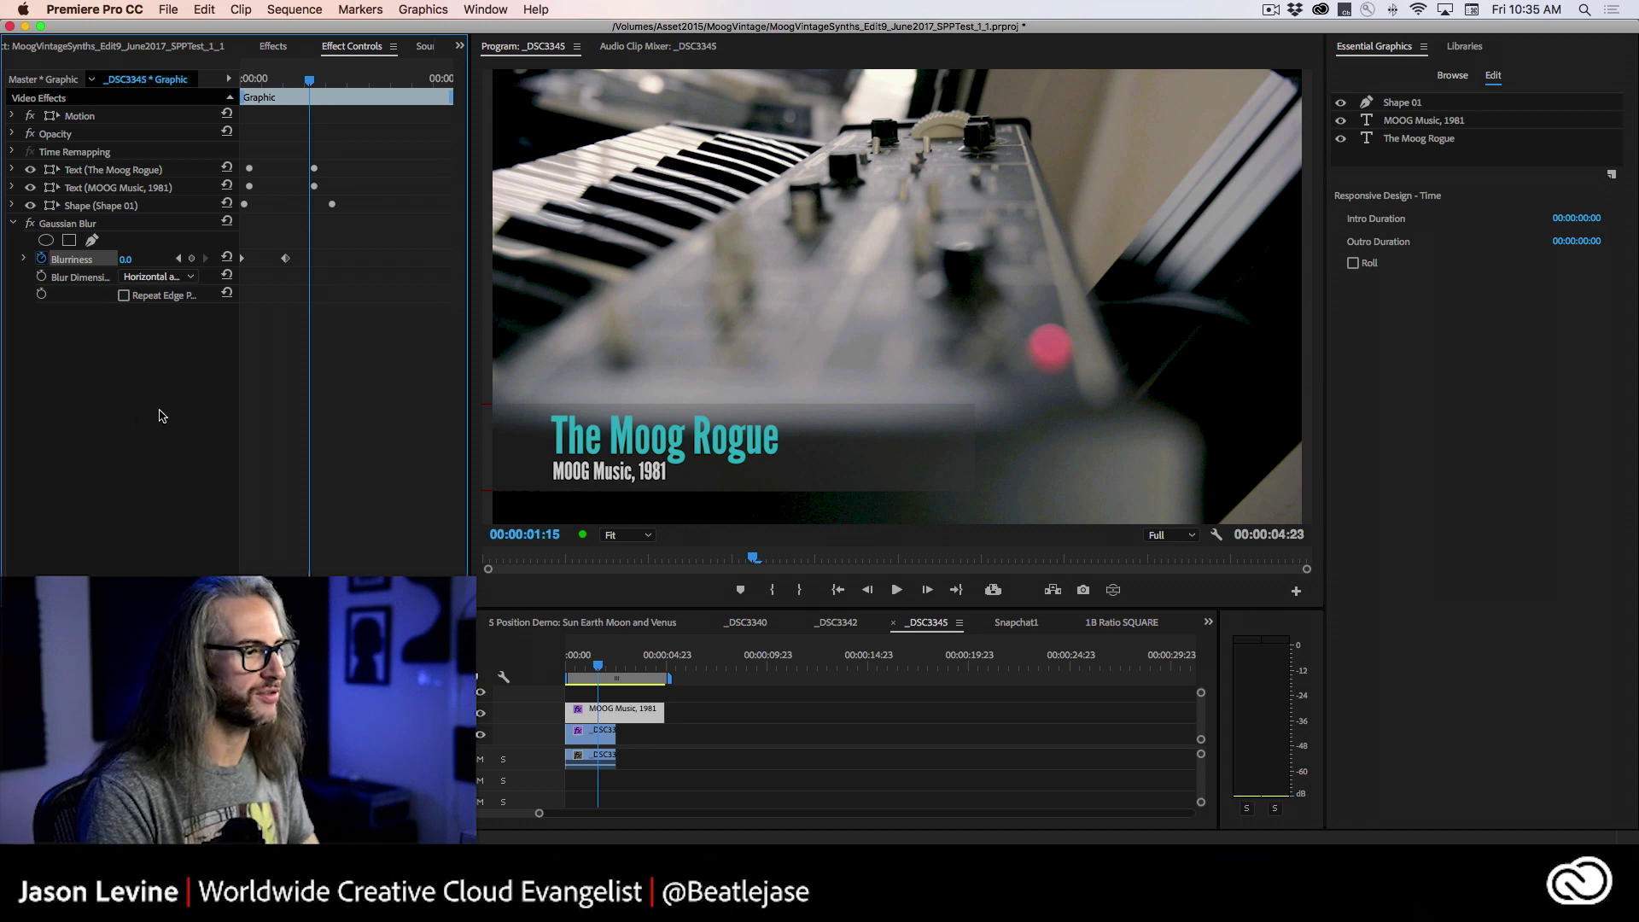
Step: Copy the MOOG Music, 1981 graphic from the _DSC3345 sequence and switch to After Effects
left_click(604, 716)
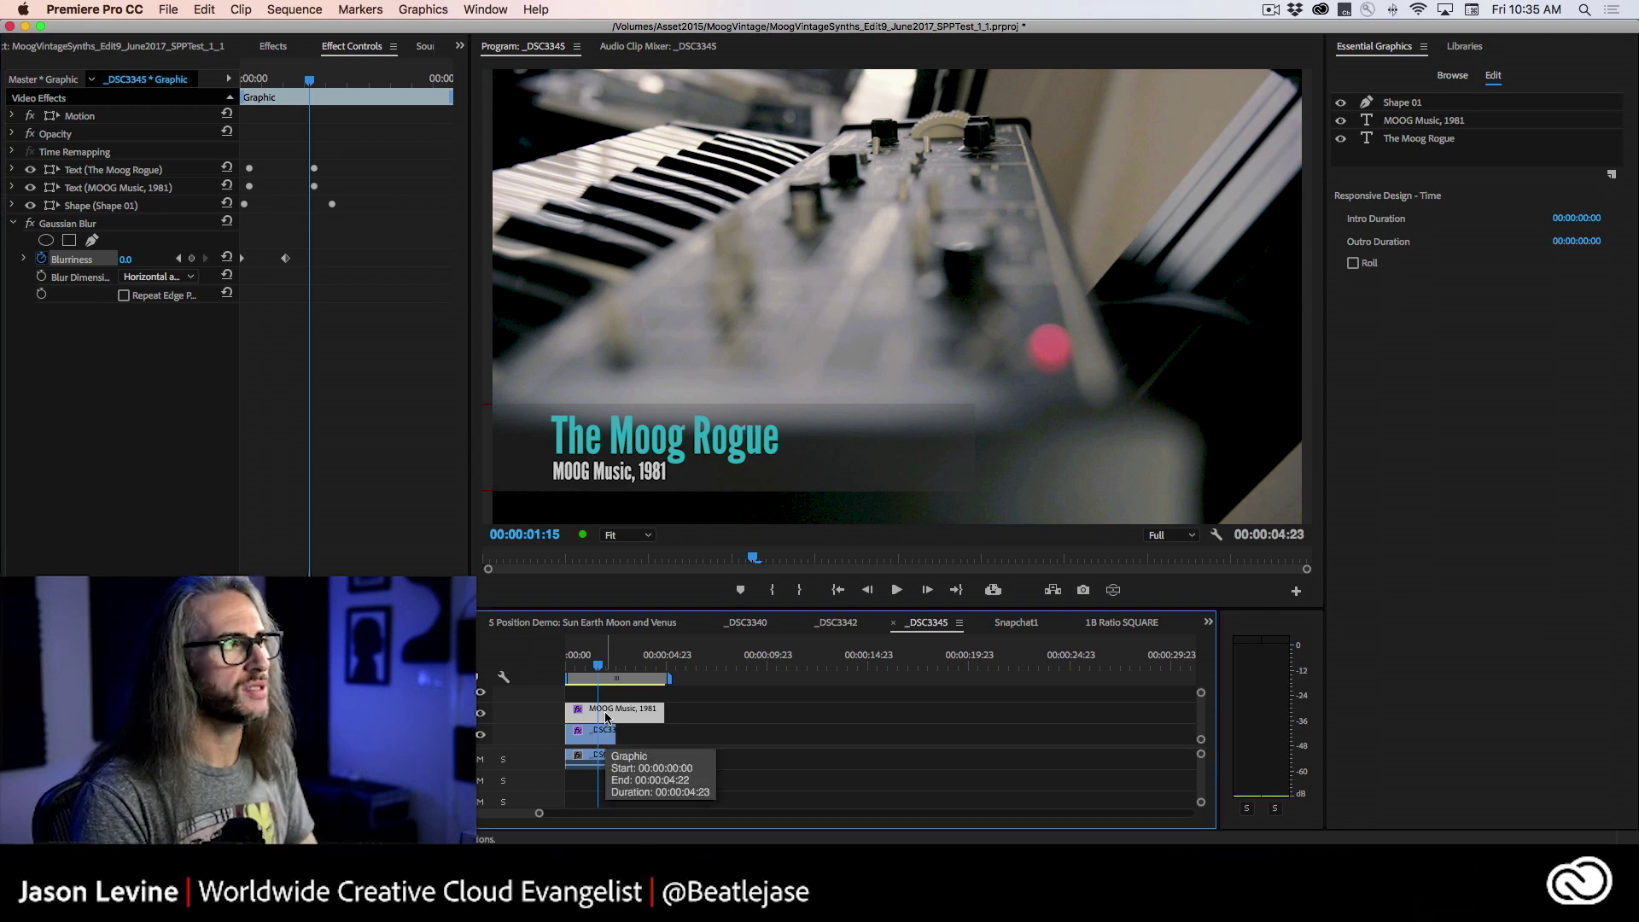
left_click(215, 7)
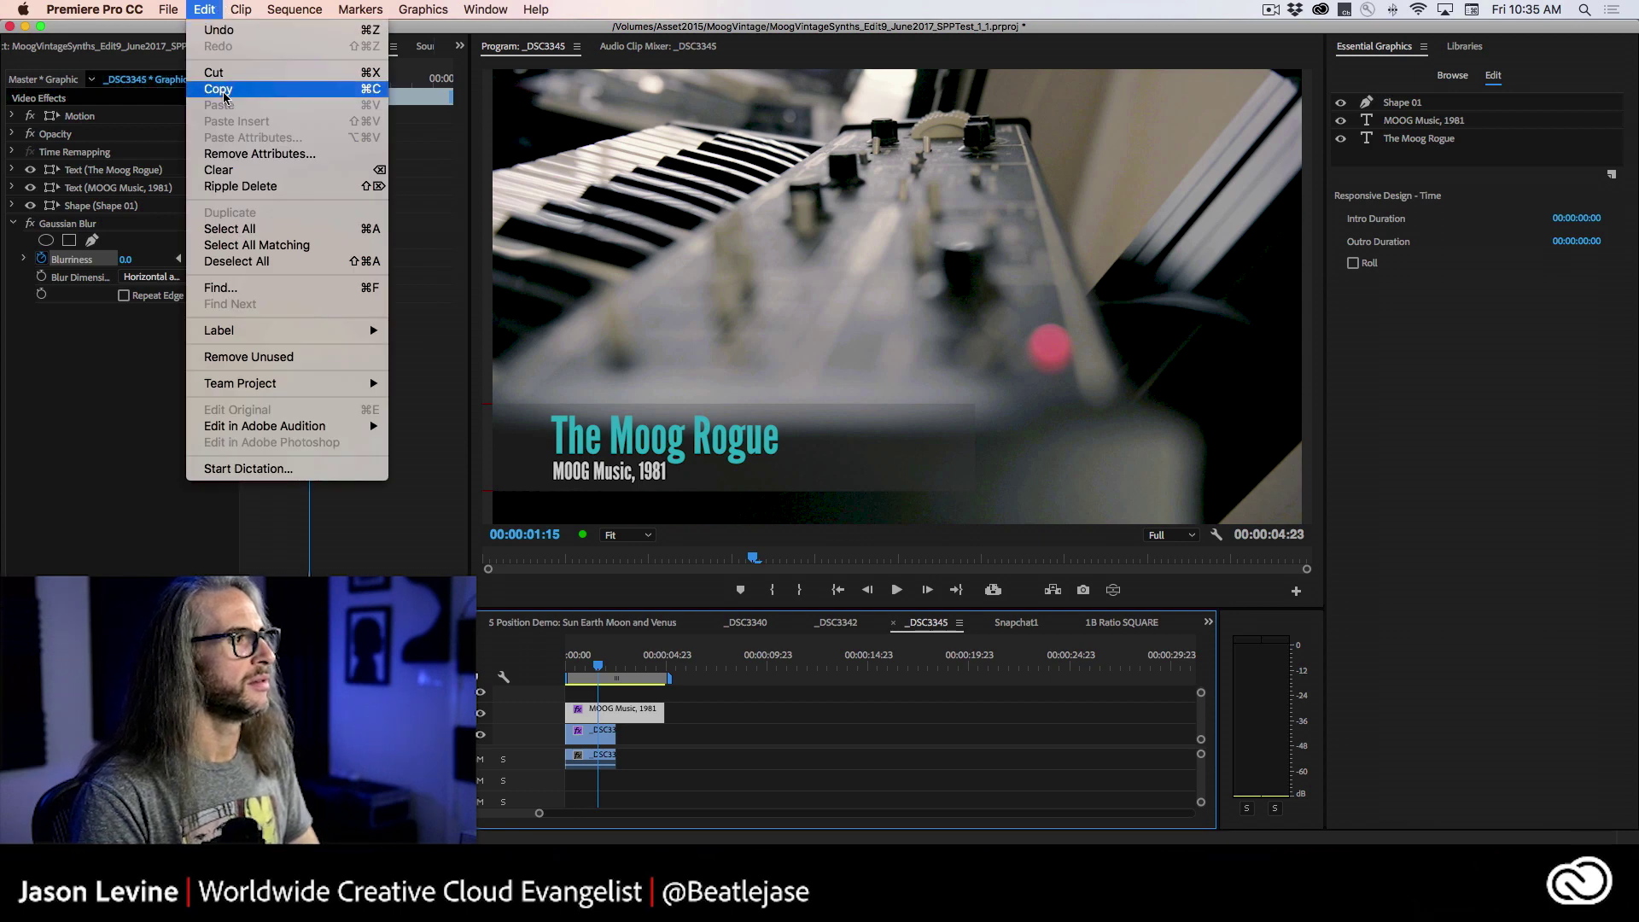
left_click(312, 91)
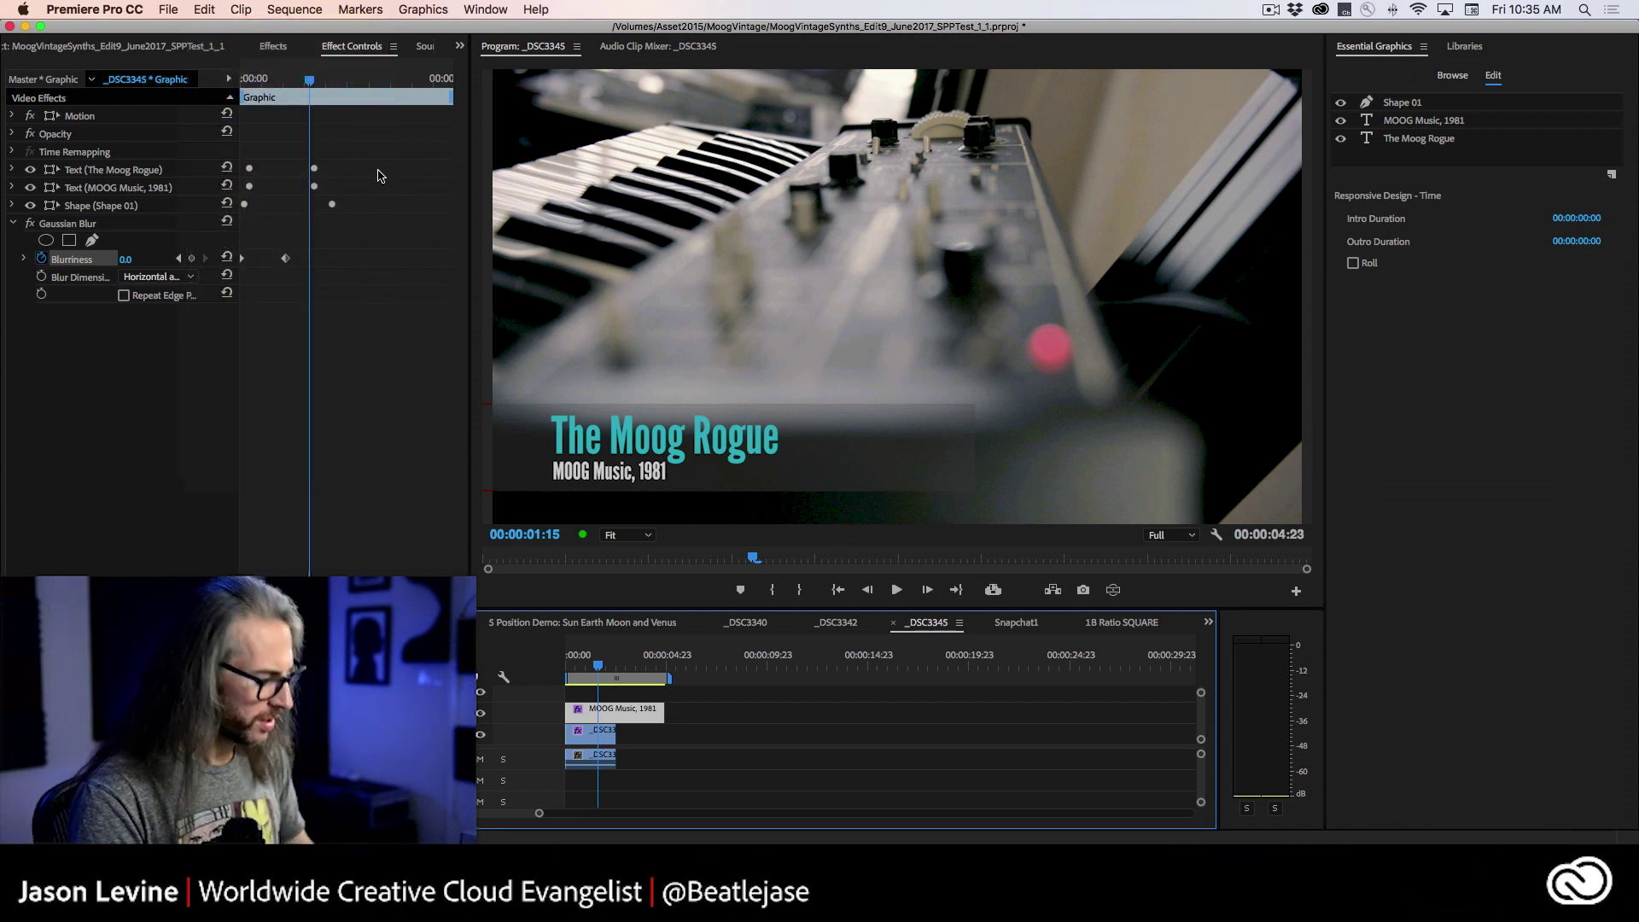
key("super+Tab")
key("super+Tab")
key("super+Tab")
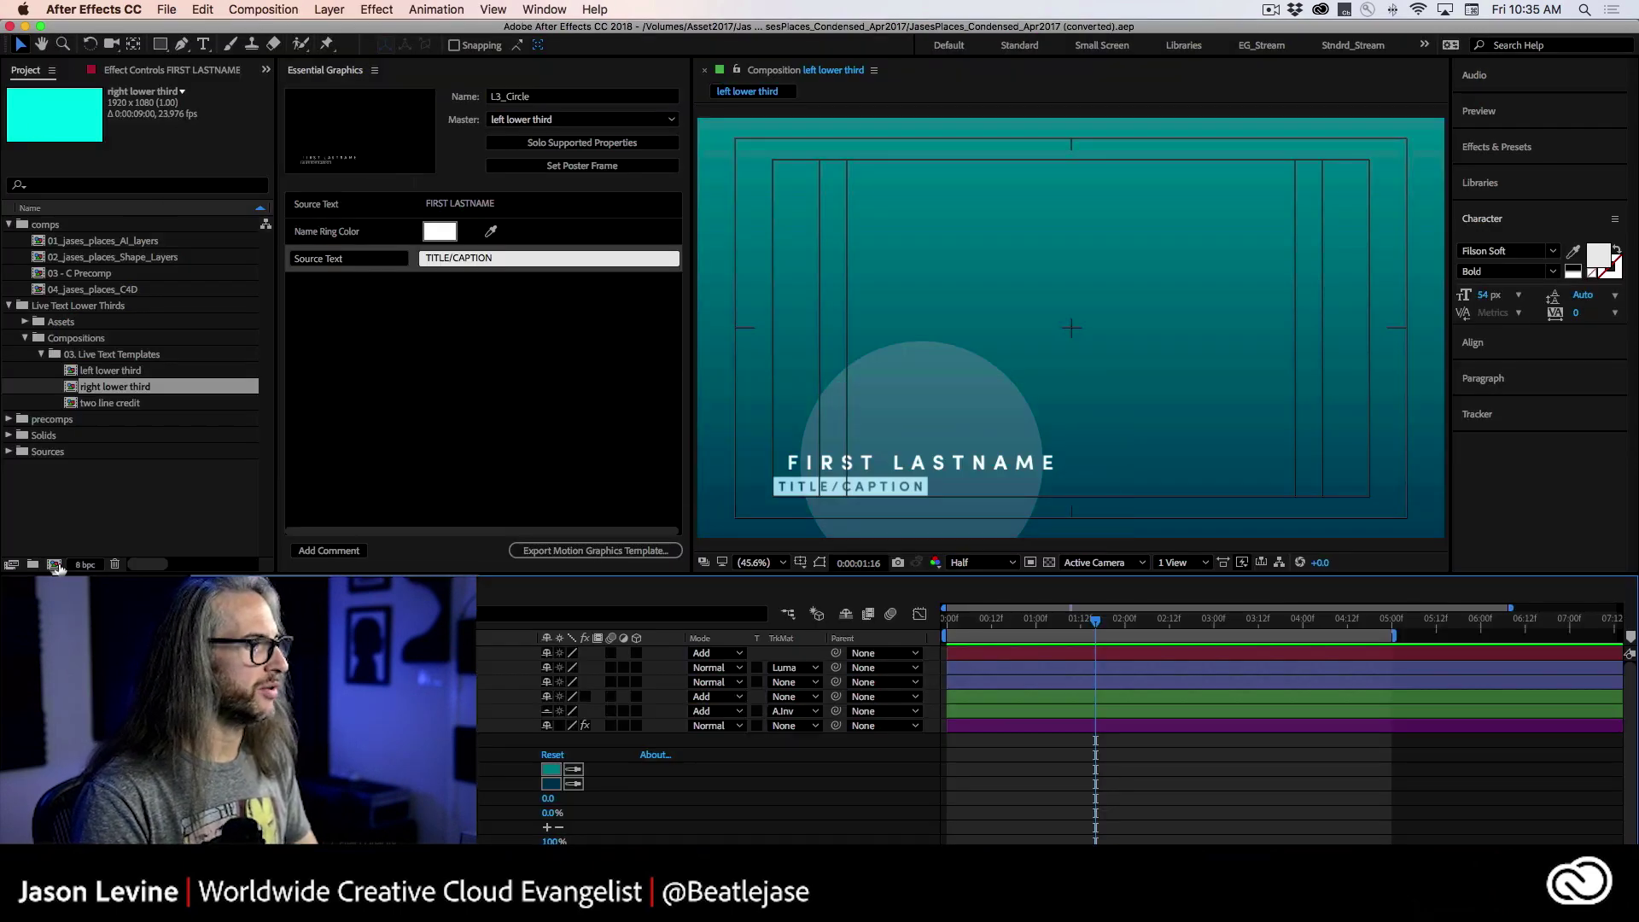
Step: Create a new composition named MOGRT New with a duration of 0:00:10:00
left_click(53, 565)
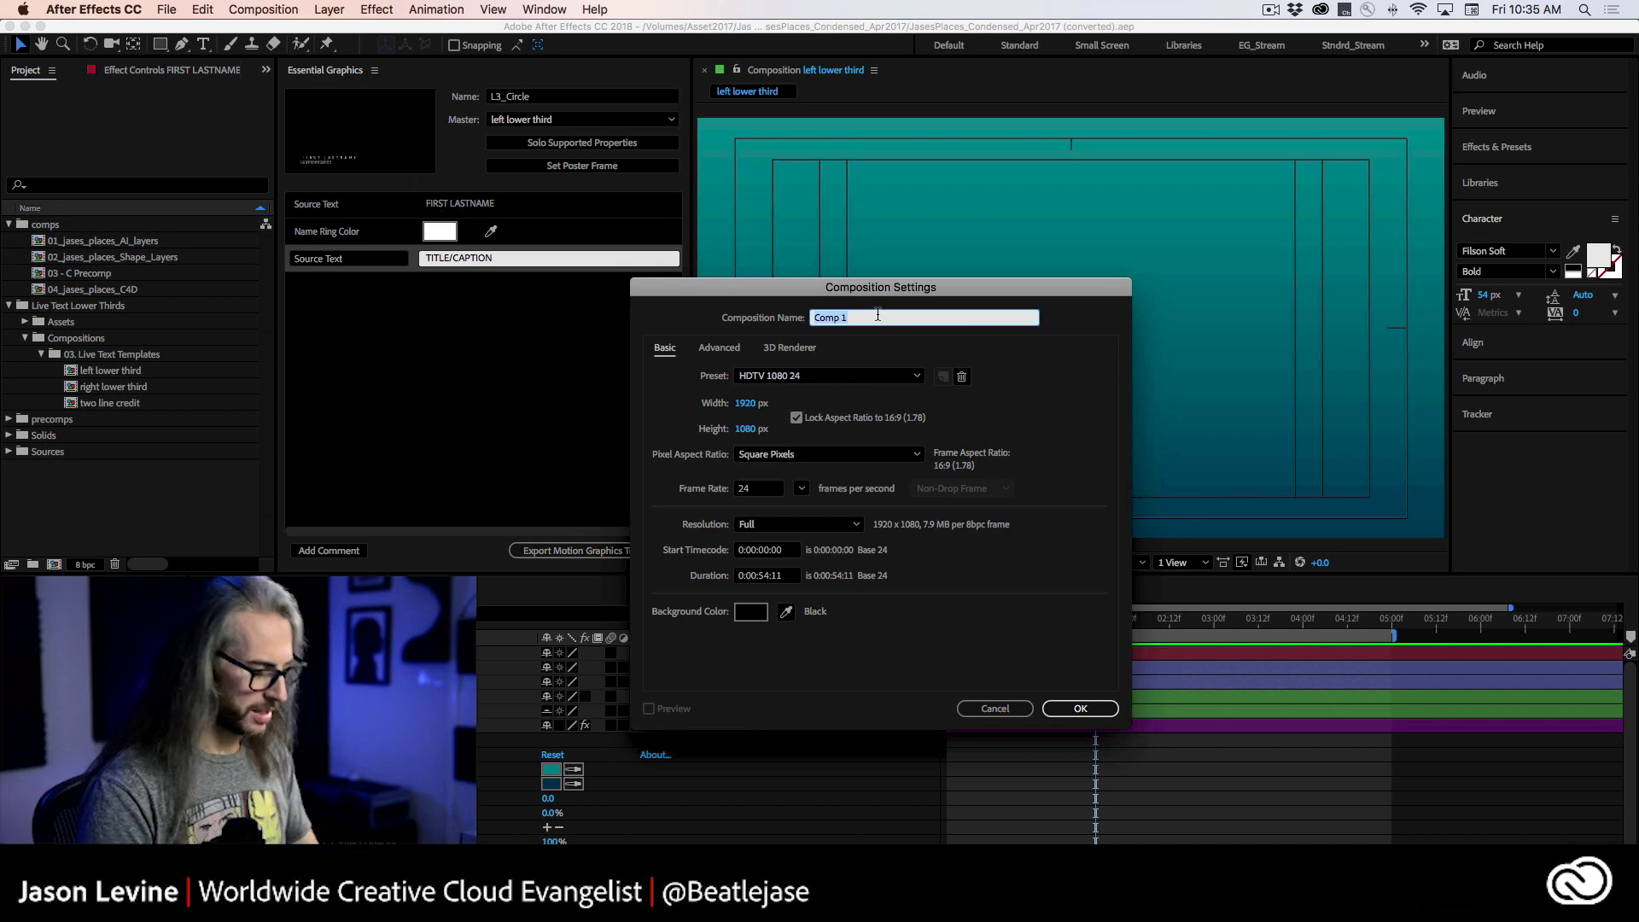
type("MOGRT New")
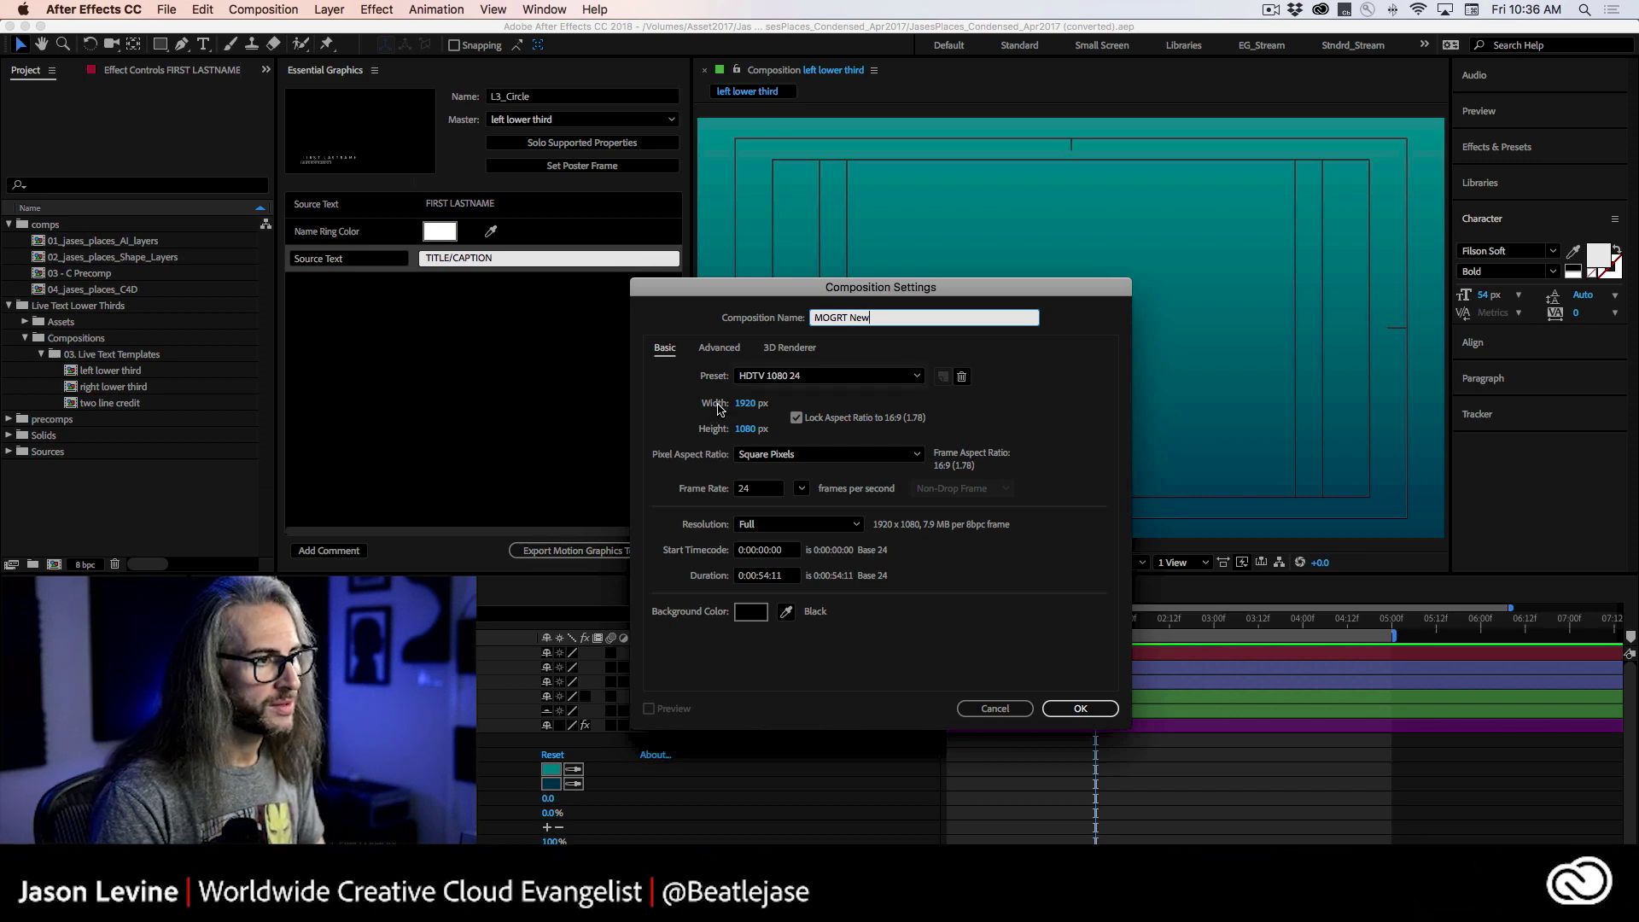
left_click(768, 577)
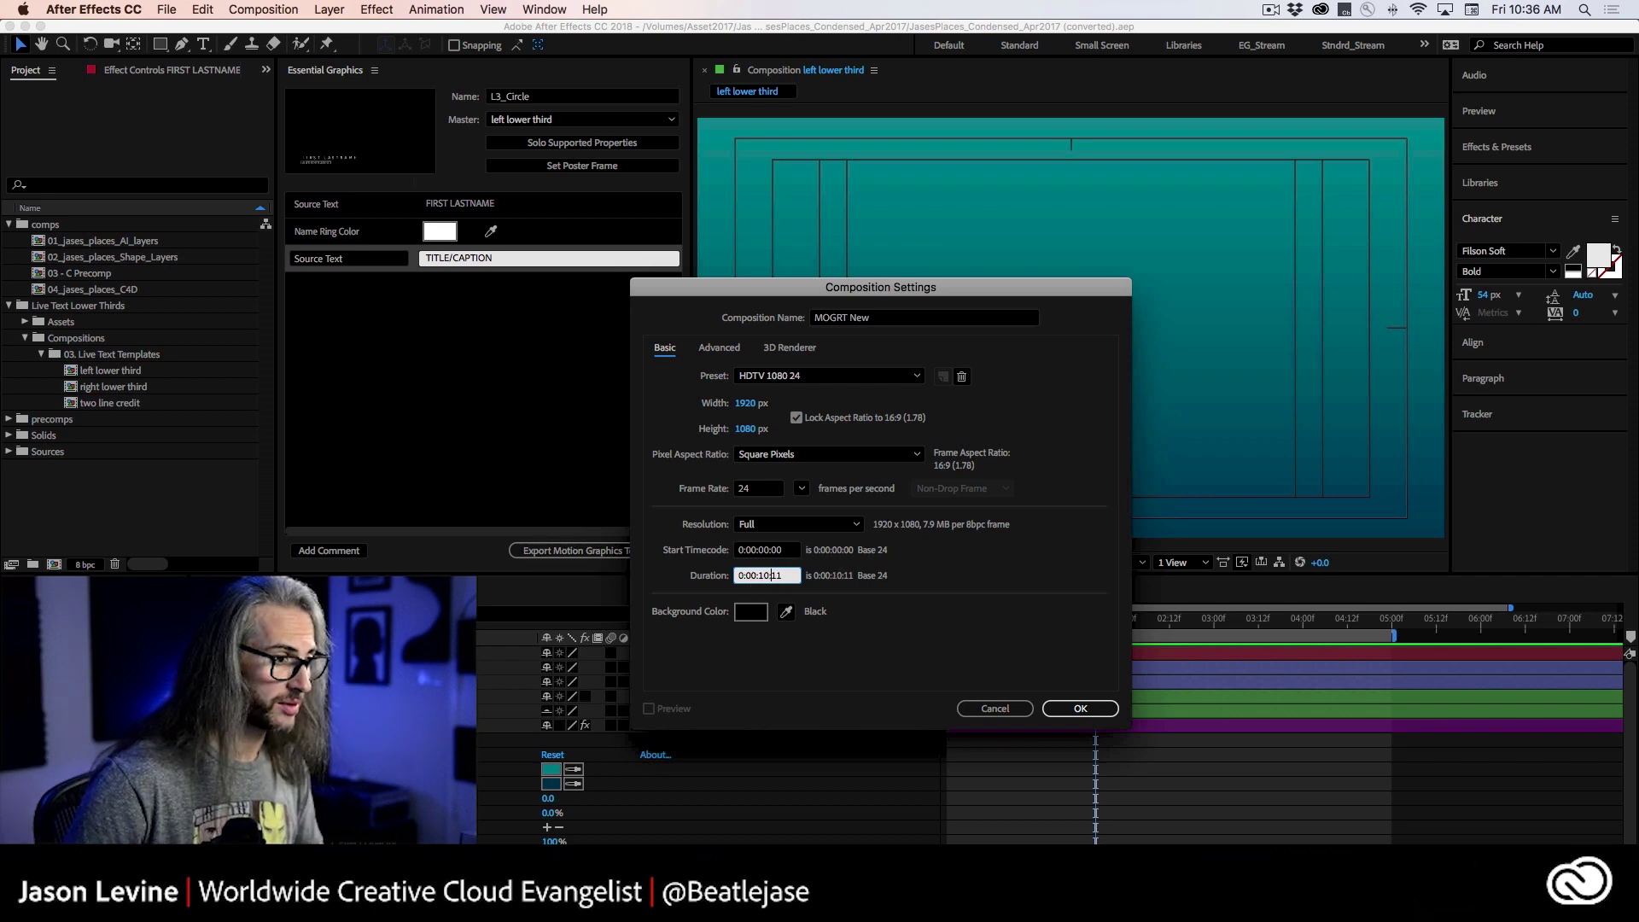
key("BackSpace")
key("BackSpace")
type("00")
left_click(1078, 710)
Step: Paste the copied graphic into MOGRT New and open the nested MOOG Music, 1981 composition
left_click(202, 10)
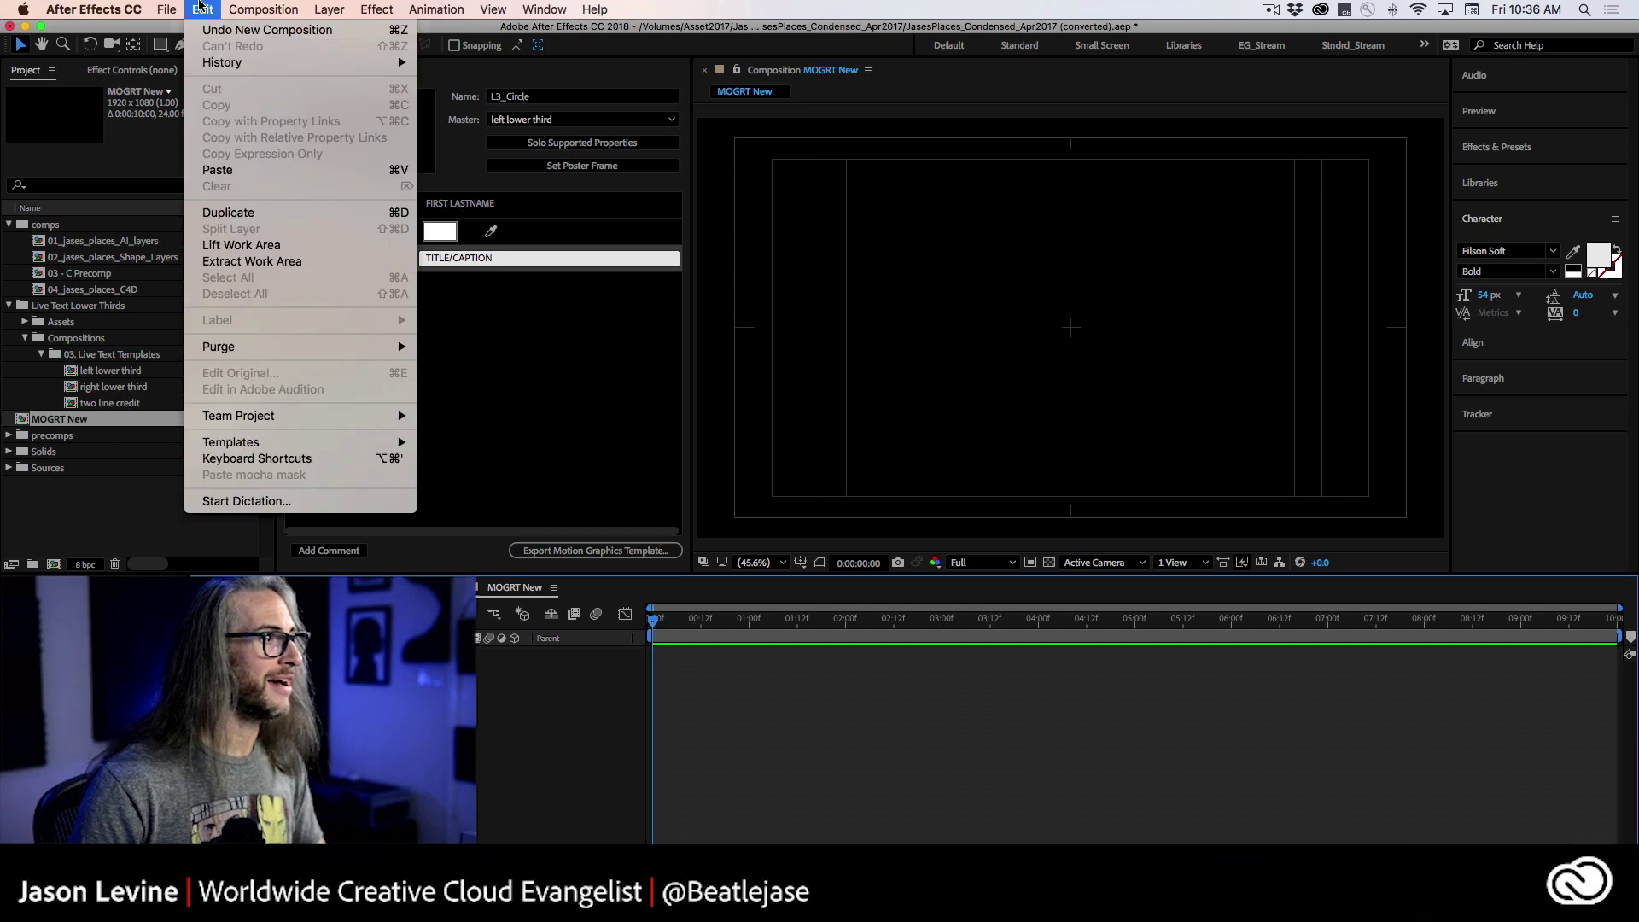
left_click(263, 175)
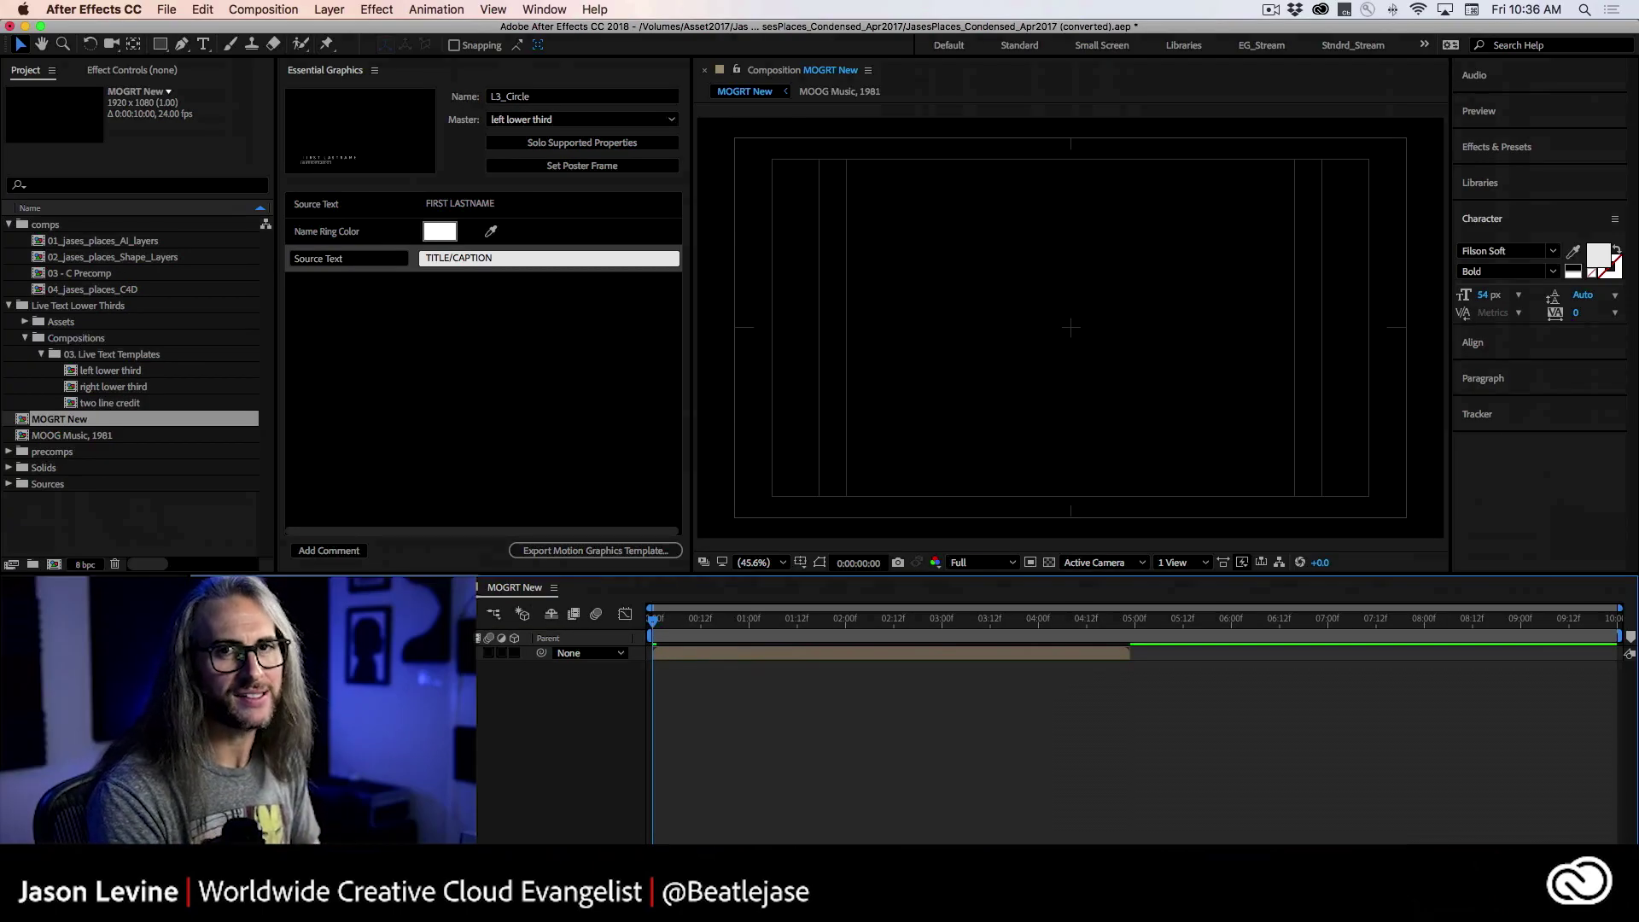
double_click(365, 653)
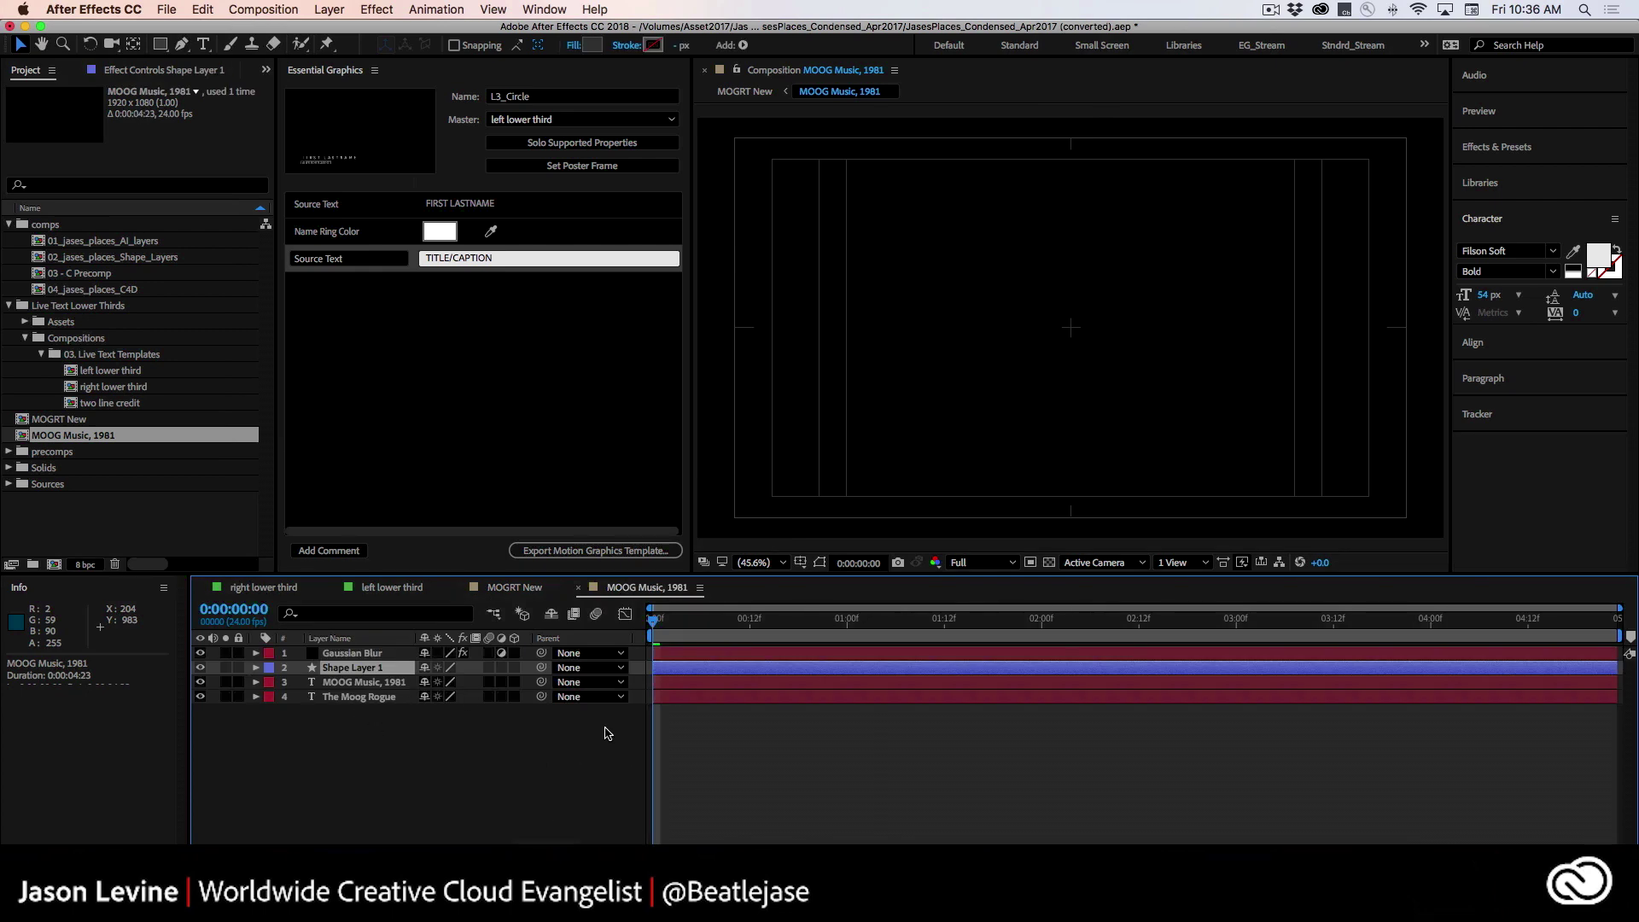
Step: Play MOOG Music, 1981 to 0:00:02:21 and examine the modified properties and opacity keyframes of Shape Layer 1
key("space")
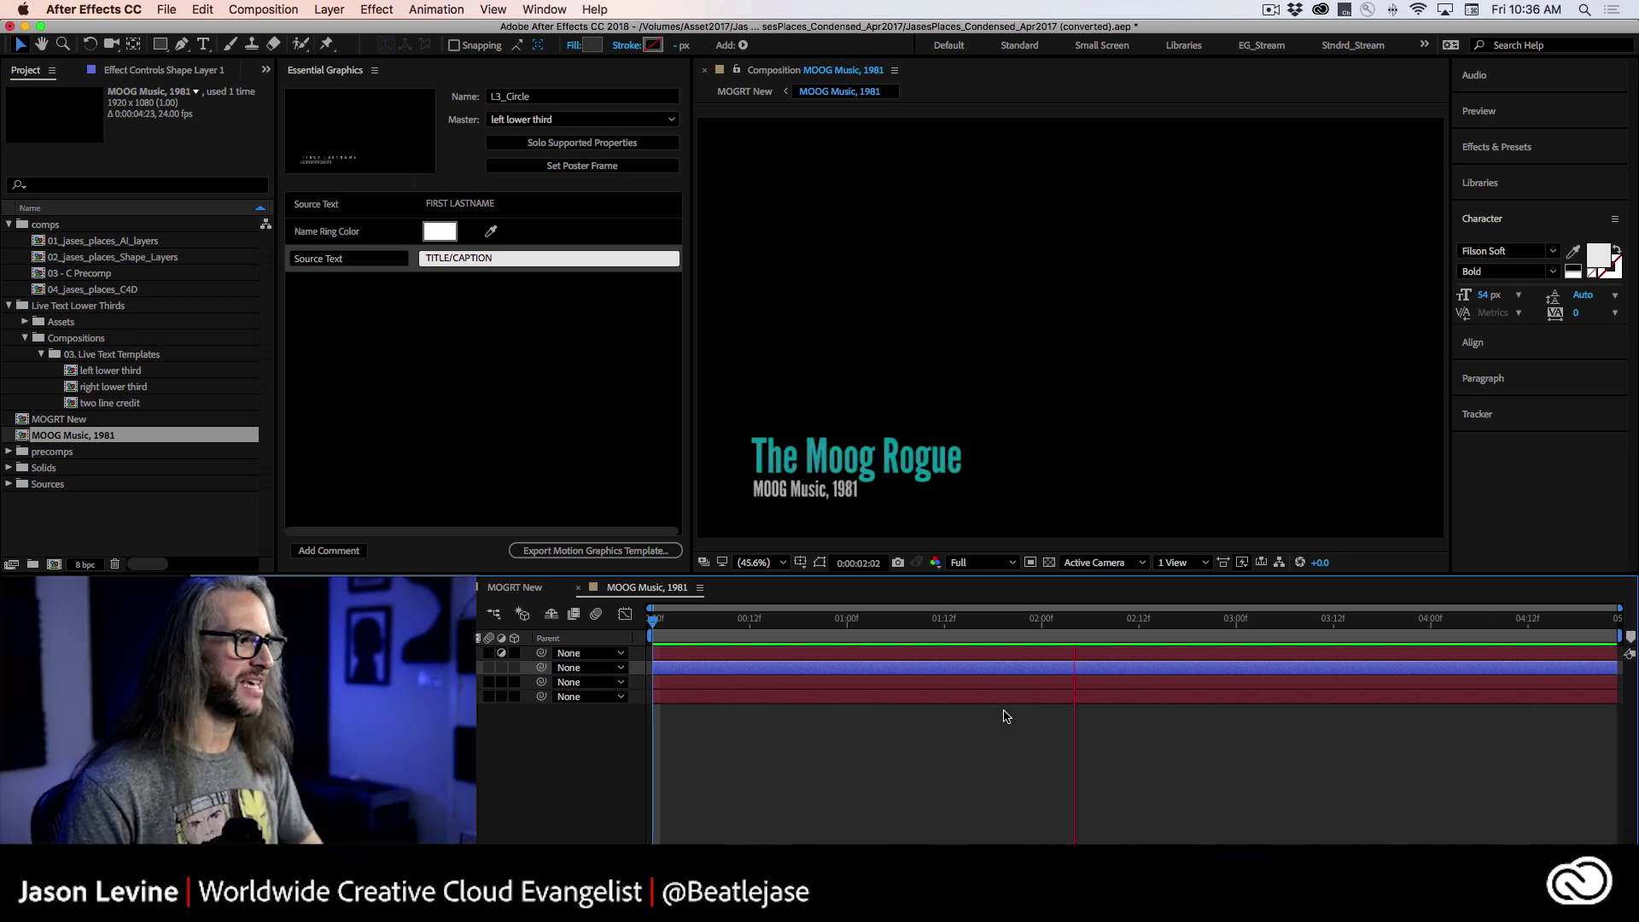
key("space")
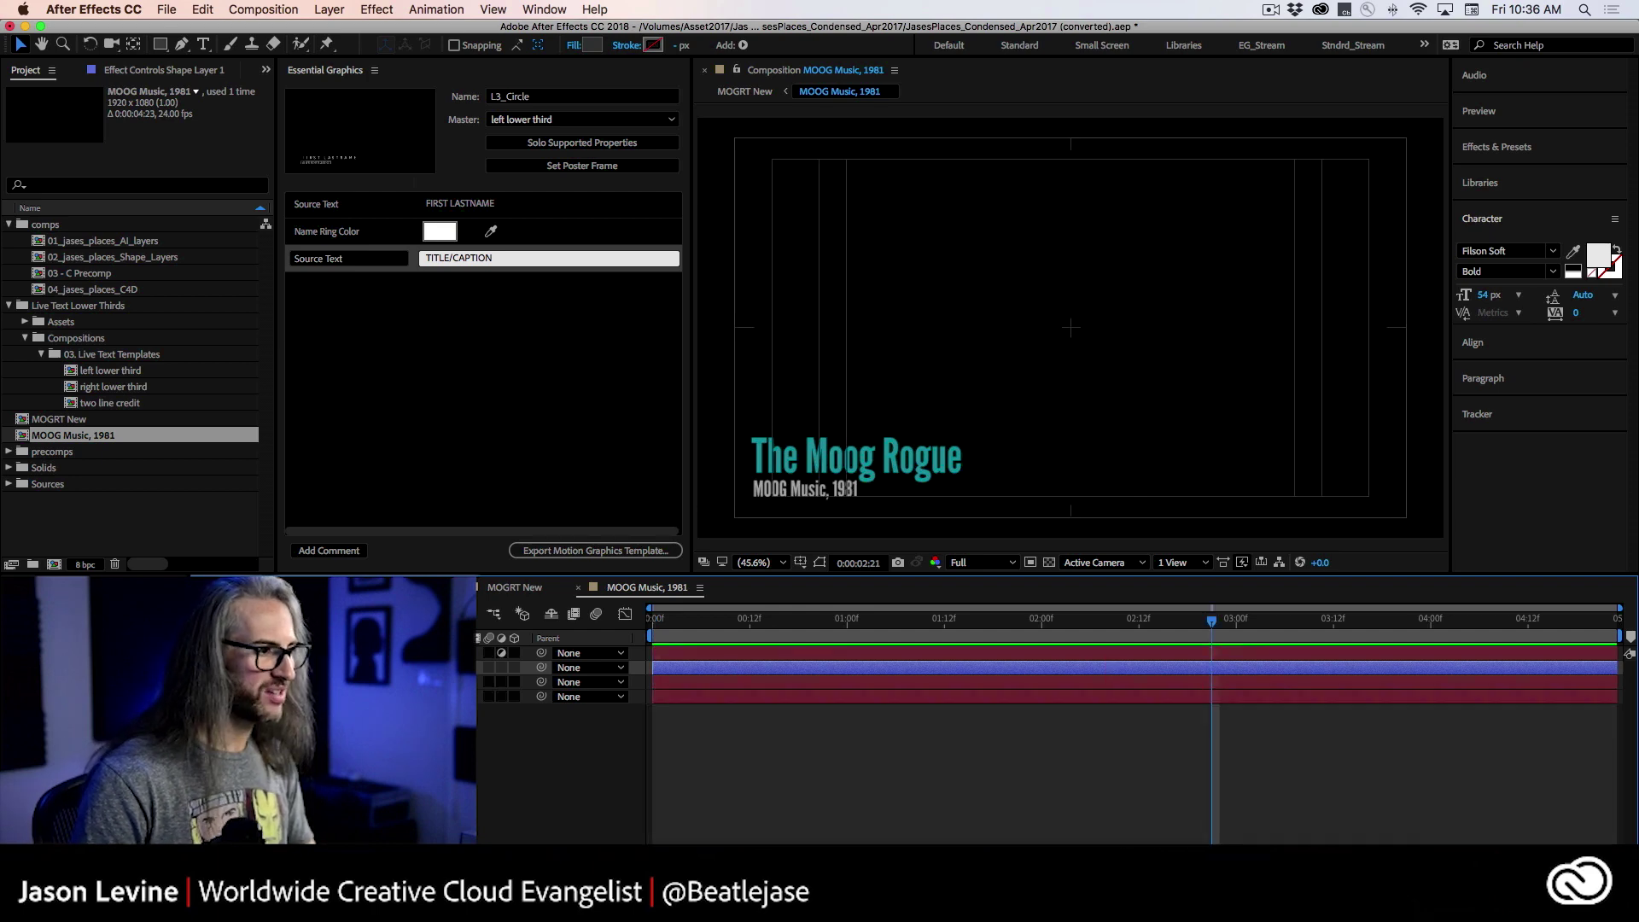
key("u")
key("u")
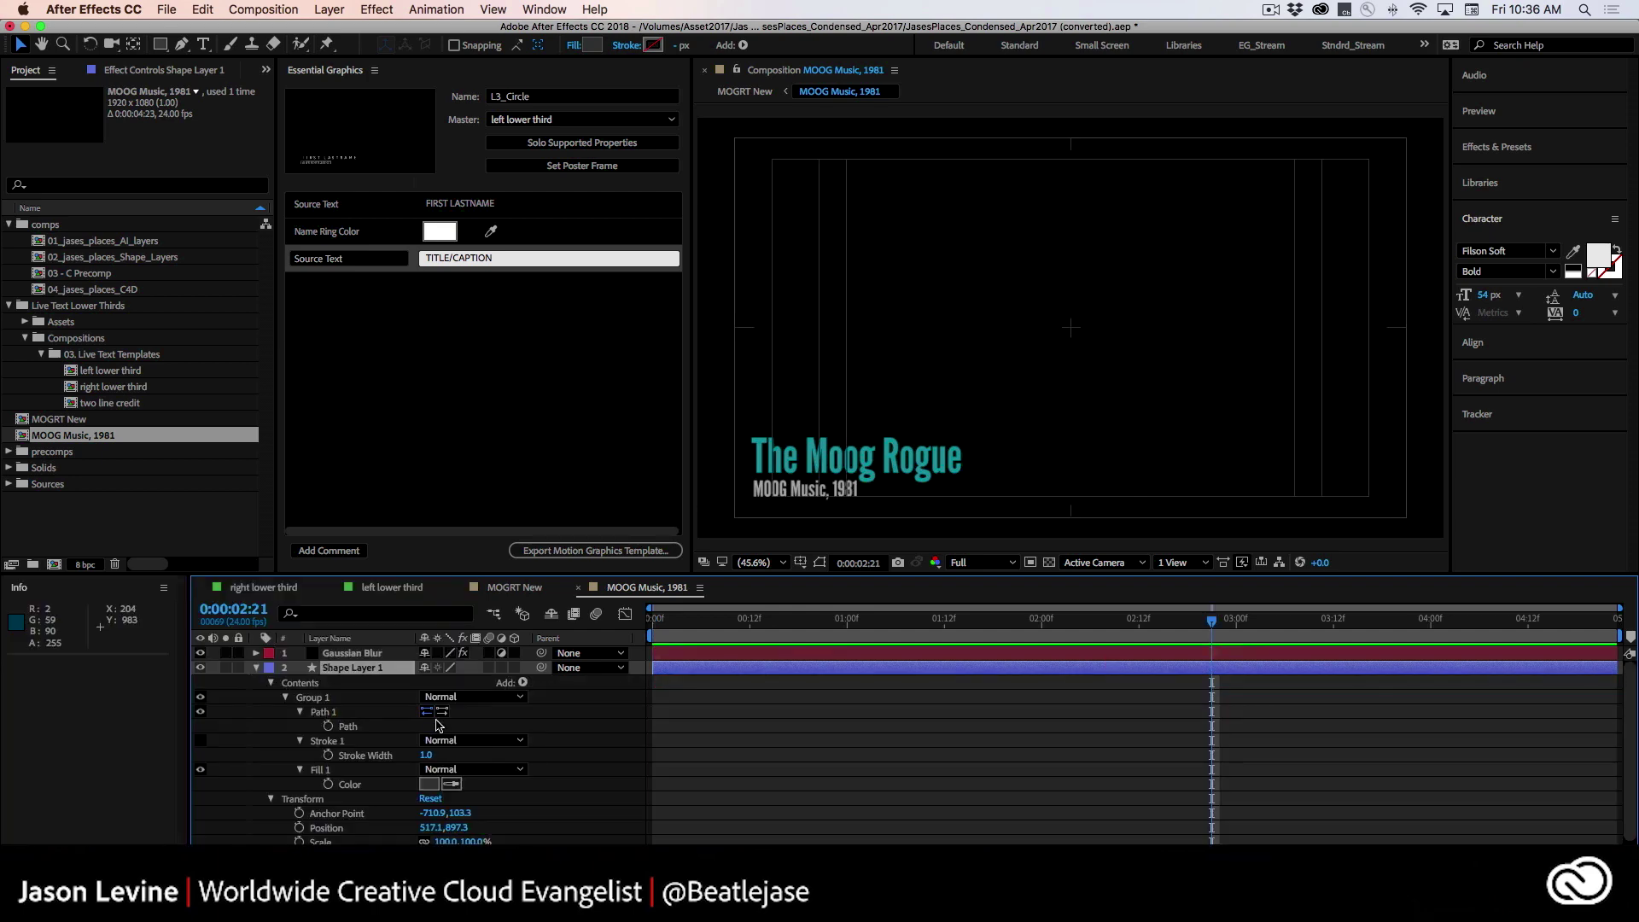
scroll(1632, 740, "down", 2)
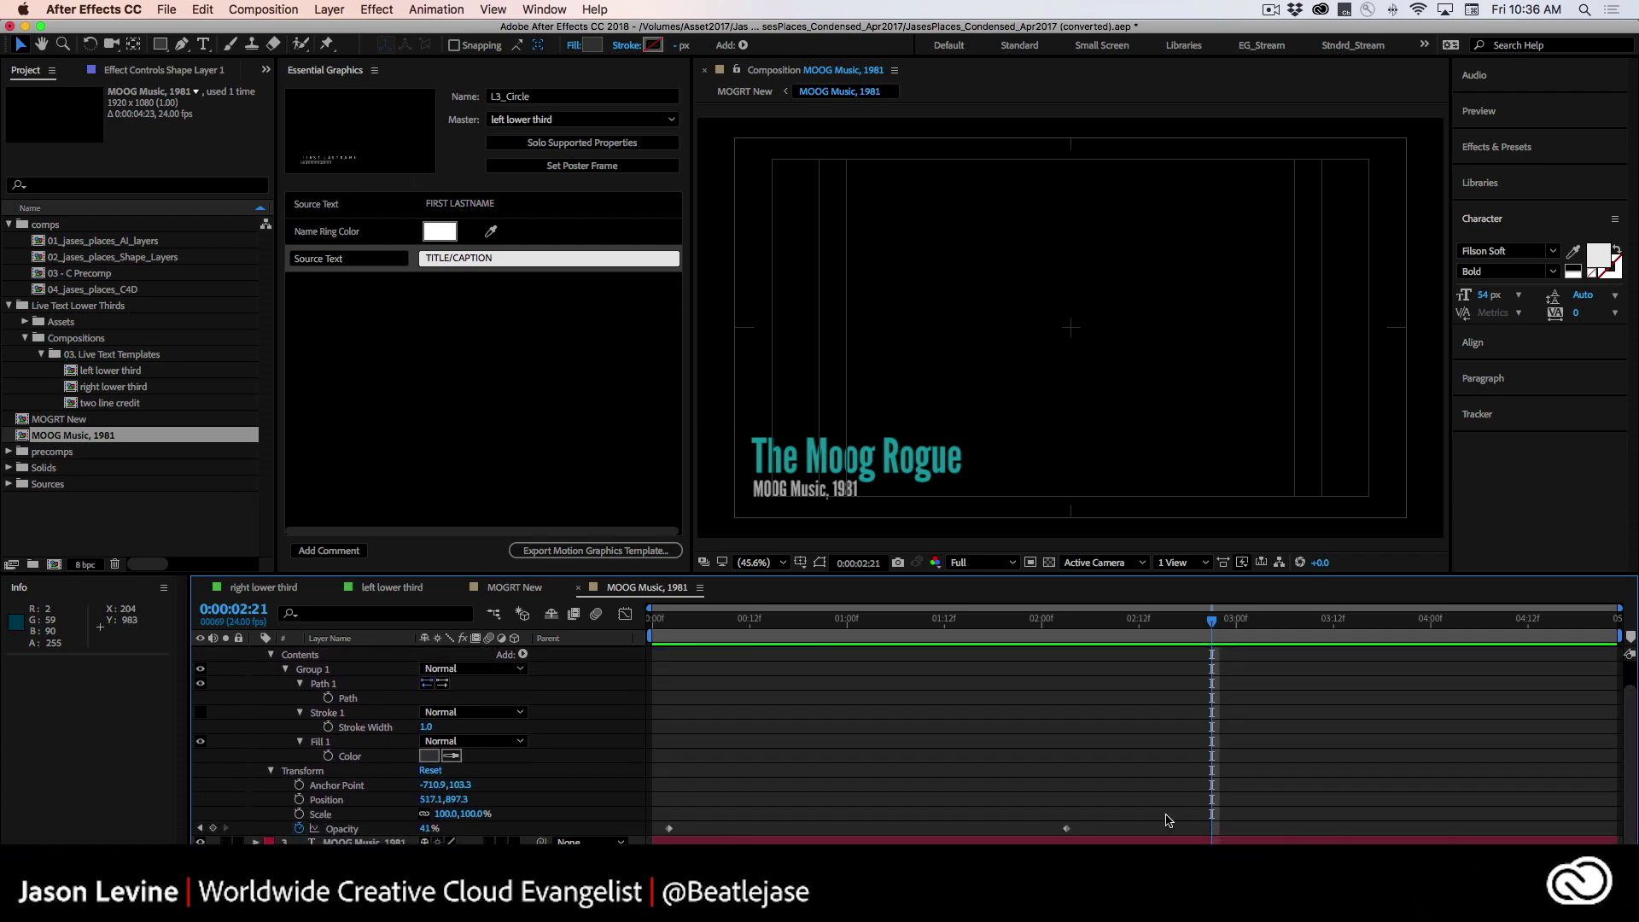
scroll(1631, 700, "up", 2)
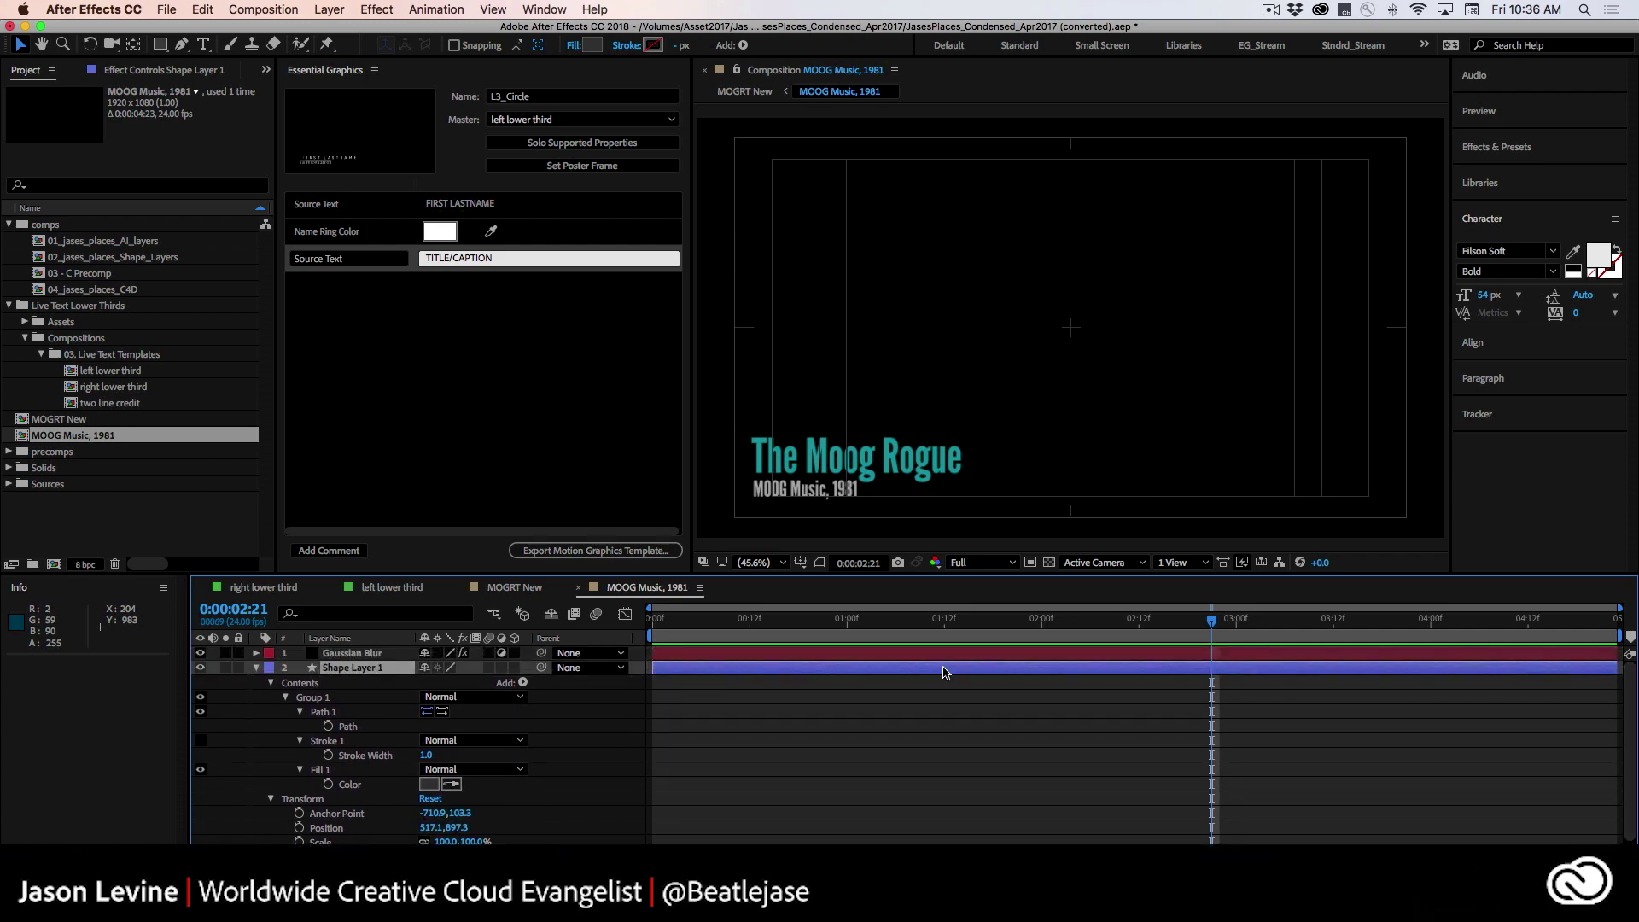
Step: Reveal the Gaussian Blur layer's Blurriness keyframes and look back at the shape layer's Opacity keyframes
left_click(339, 655)
key("u")
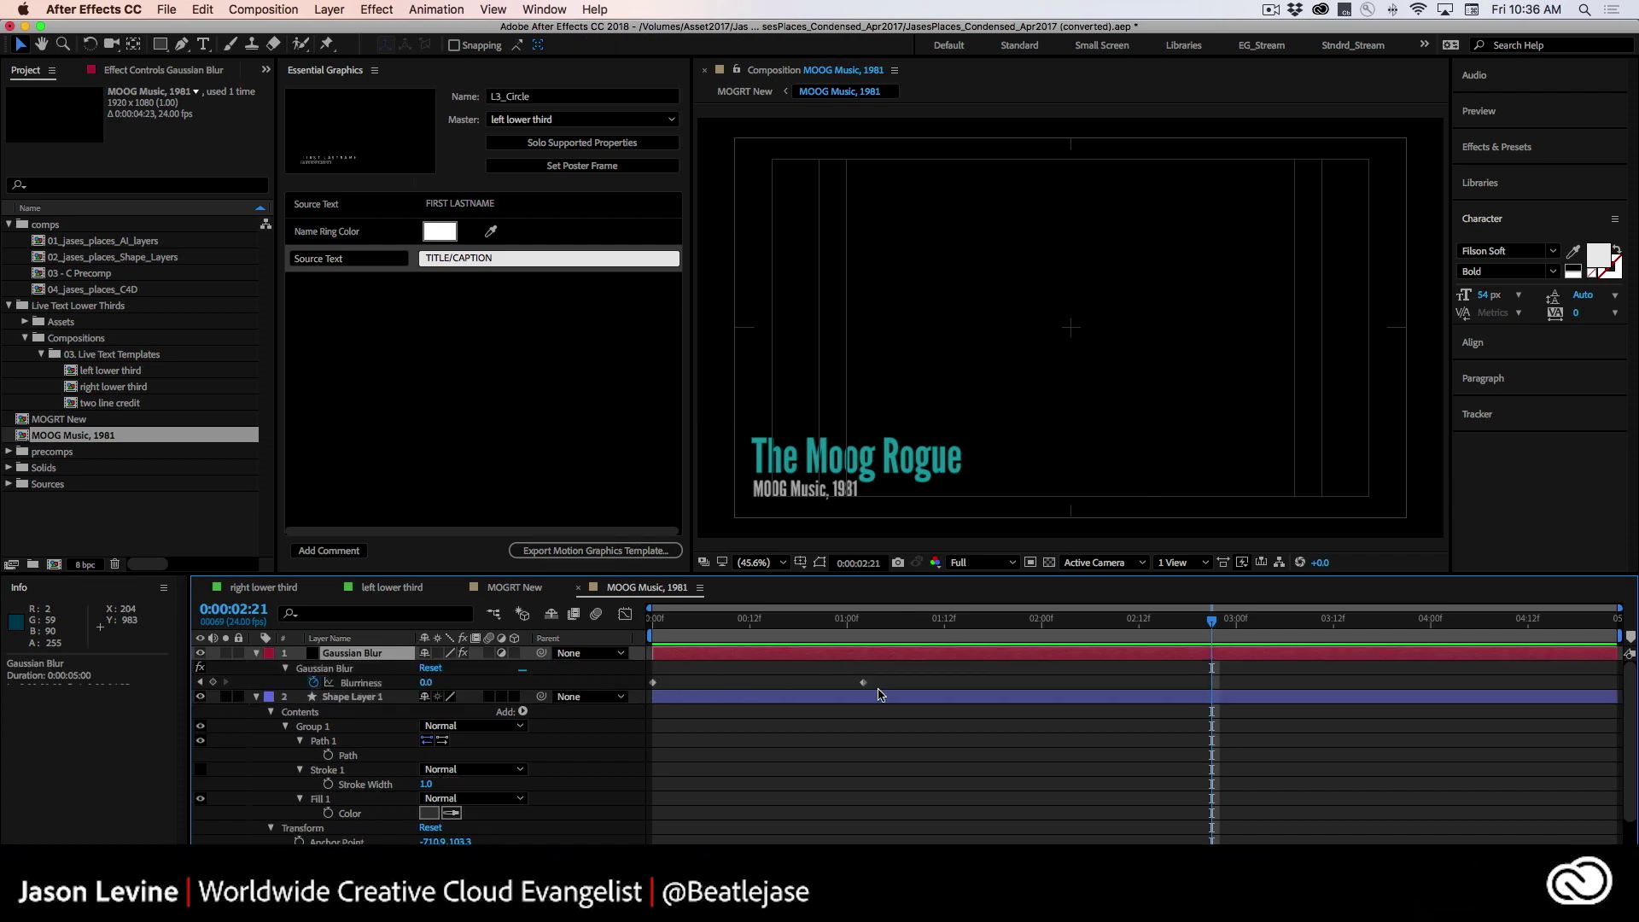
left_click_drag(1631, 755, 1634, 817)
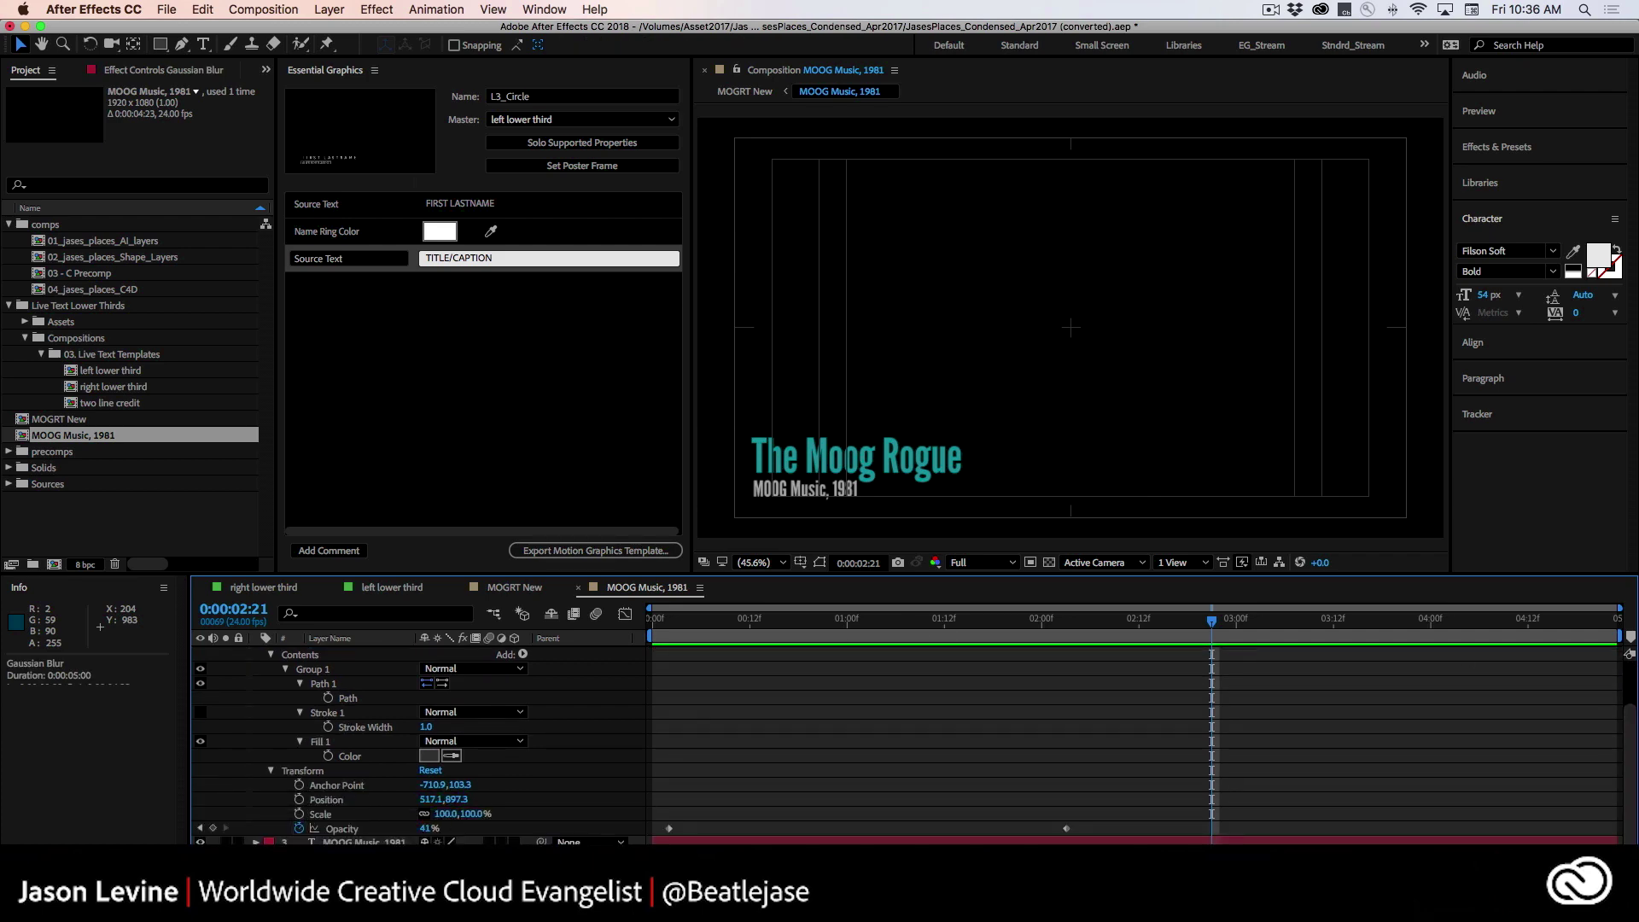
Step: Play the MOOG Music, 1981 composition from its start, stop, and park the playhead at 0:00:01:15
left_click_drag(1211, 621, 654, 633)
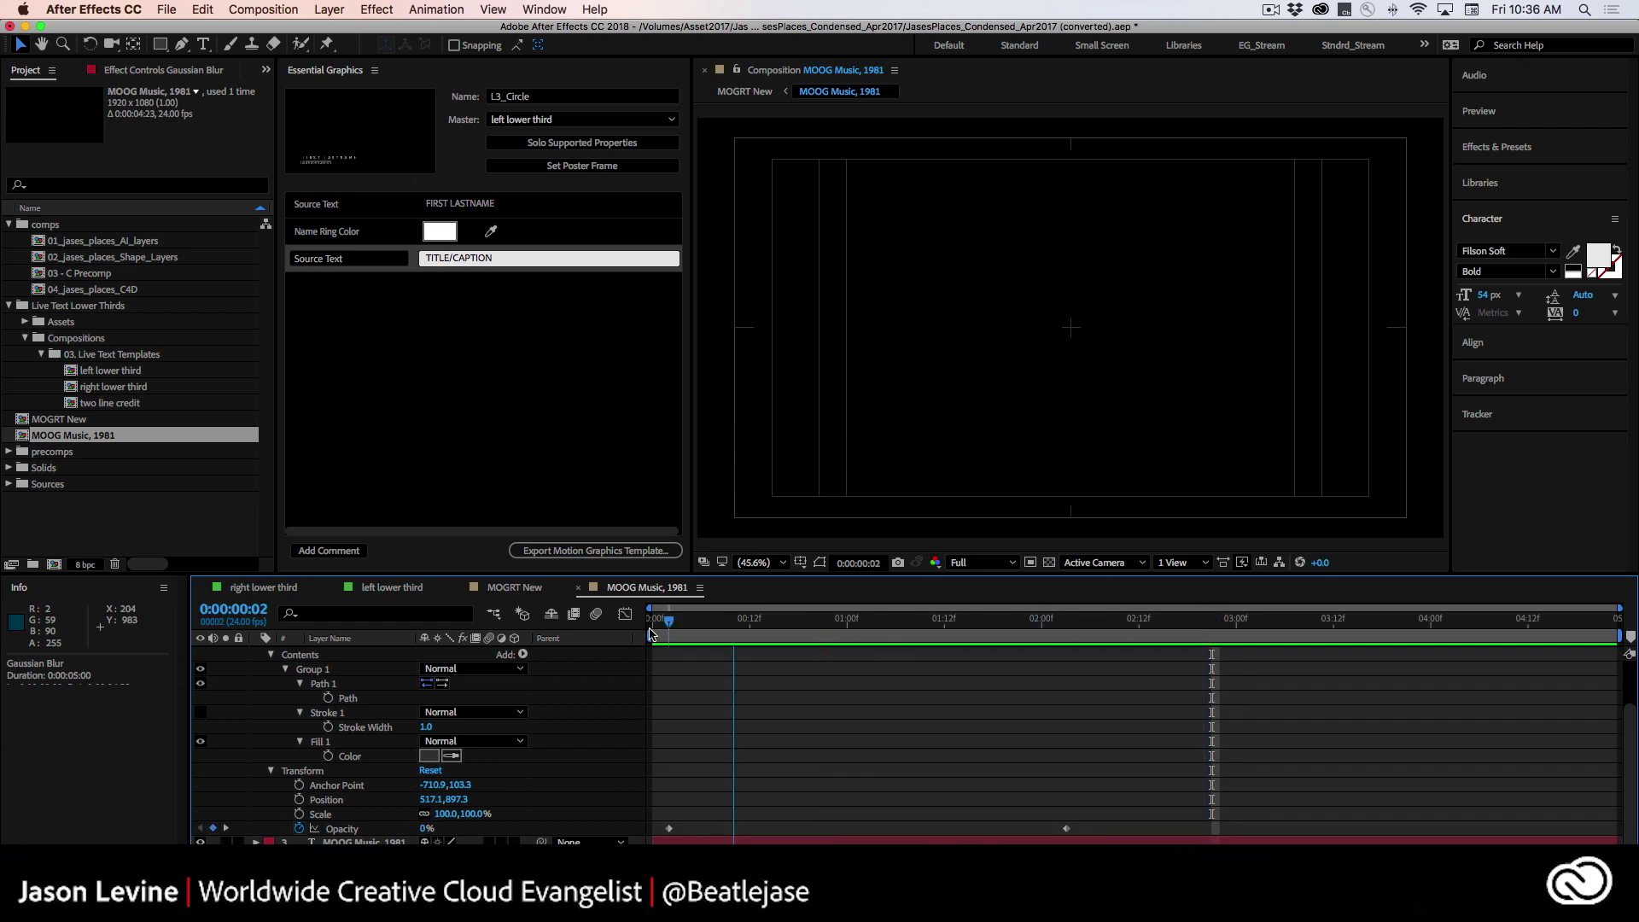
key("space")
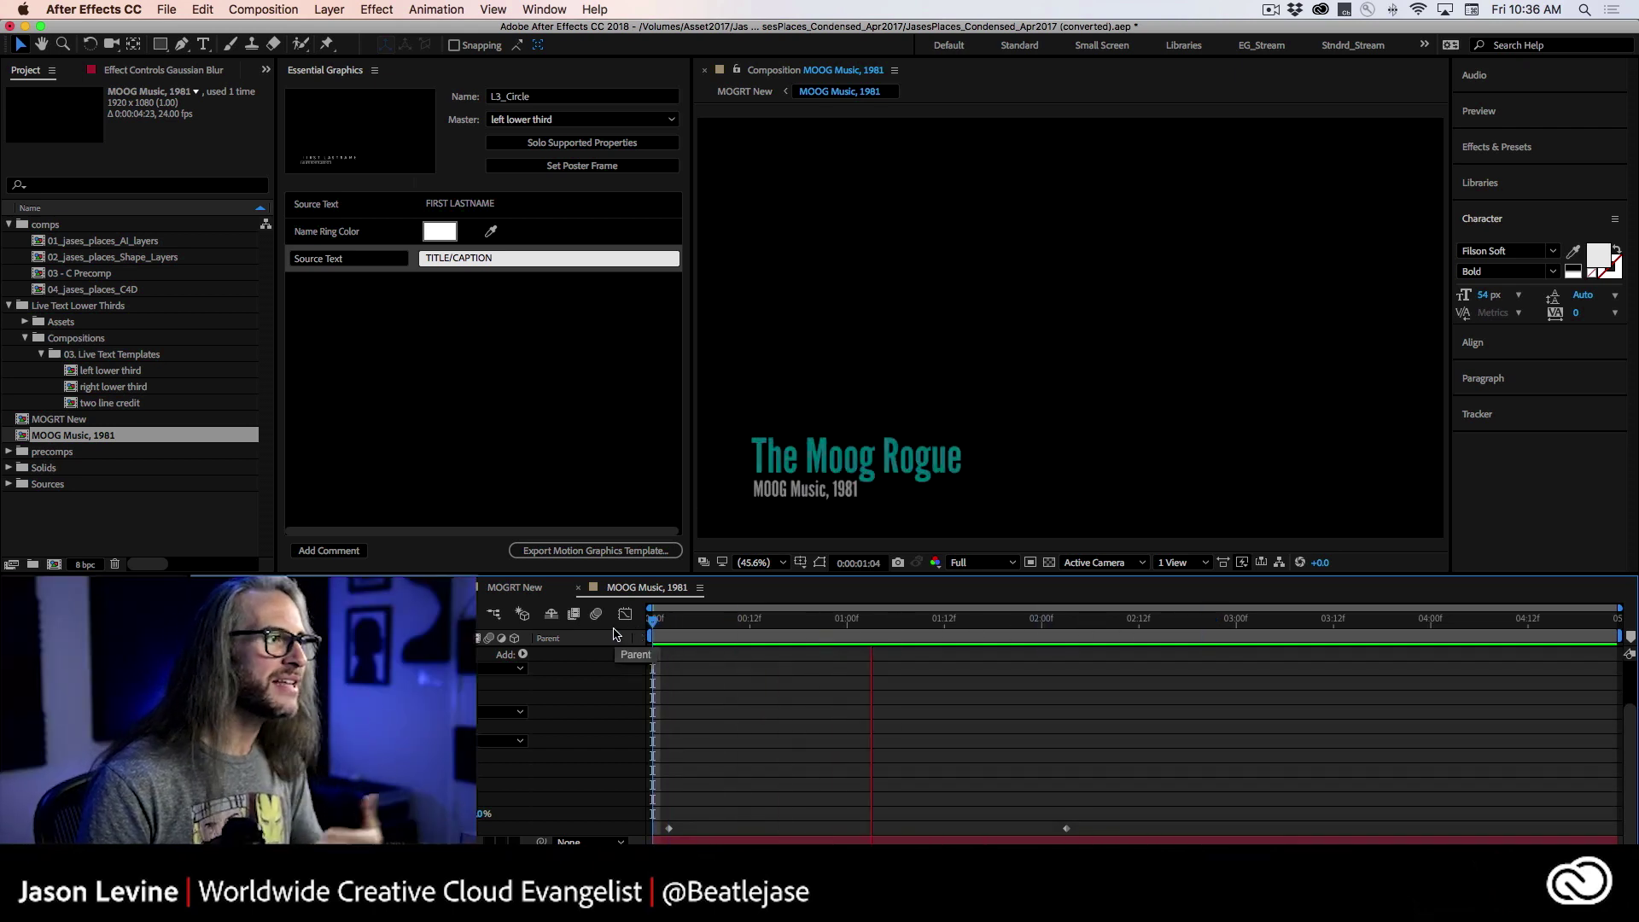
key("space")
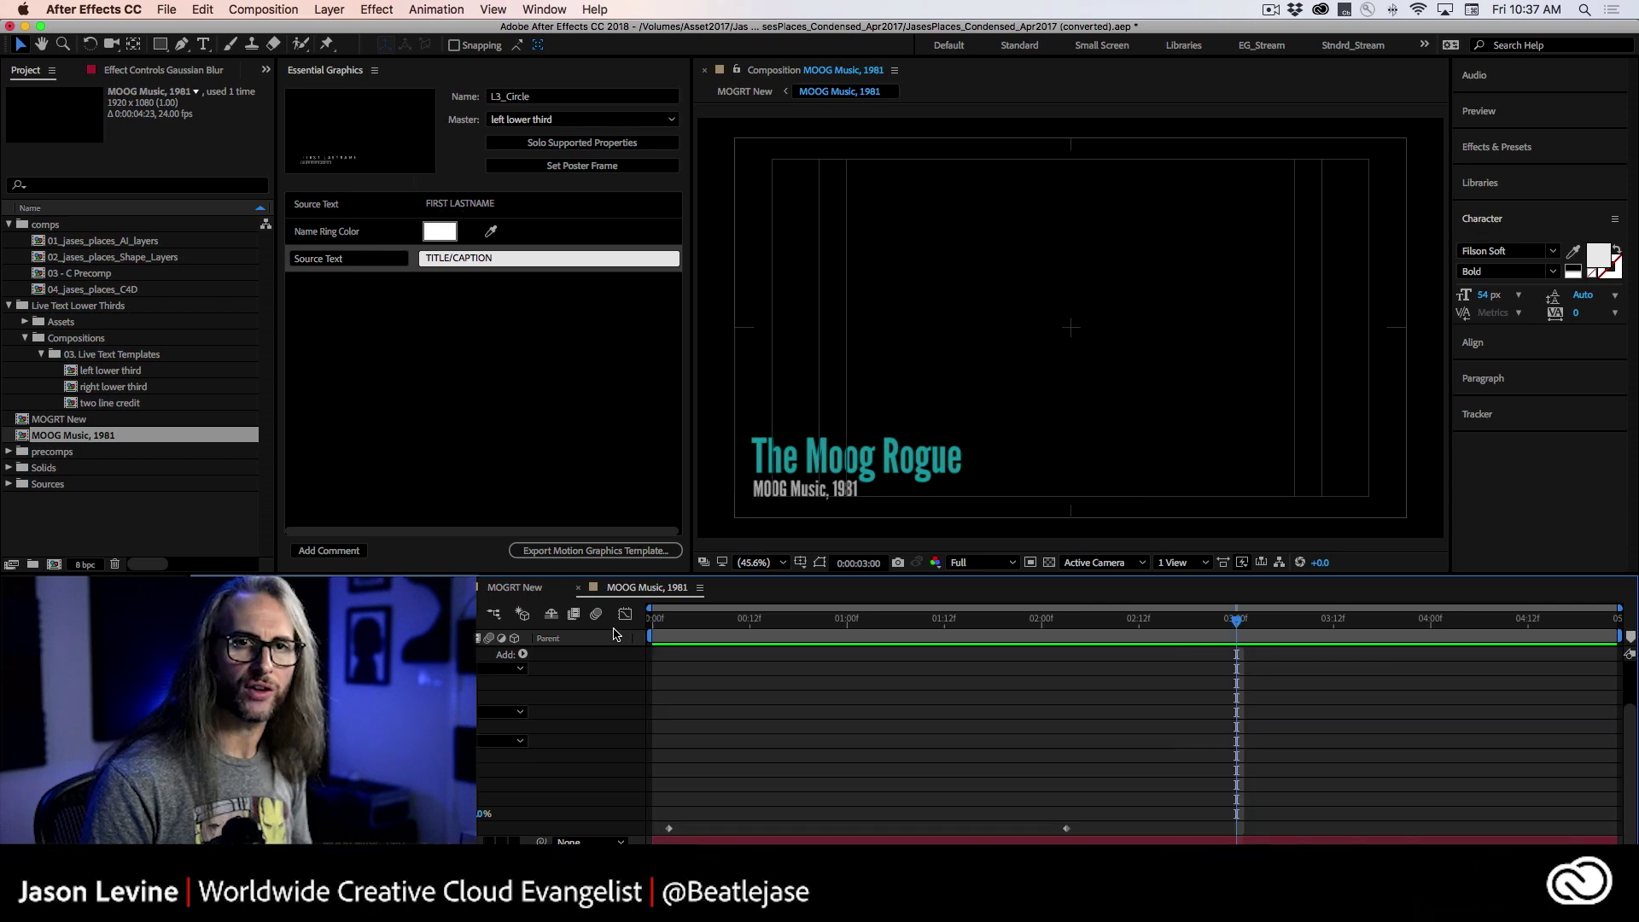
left_click_drag(1235, 620, 968, 637)
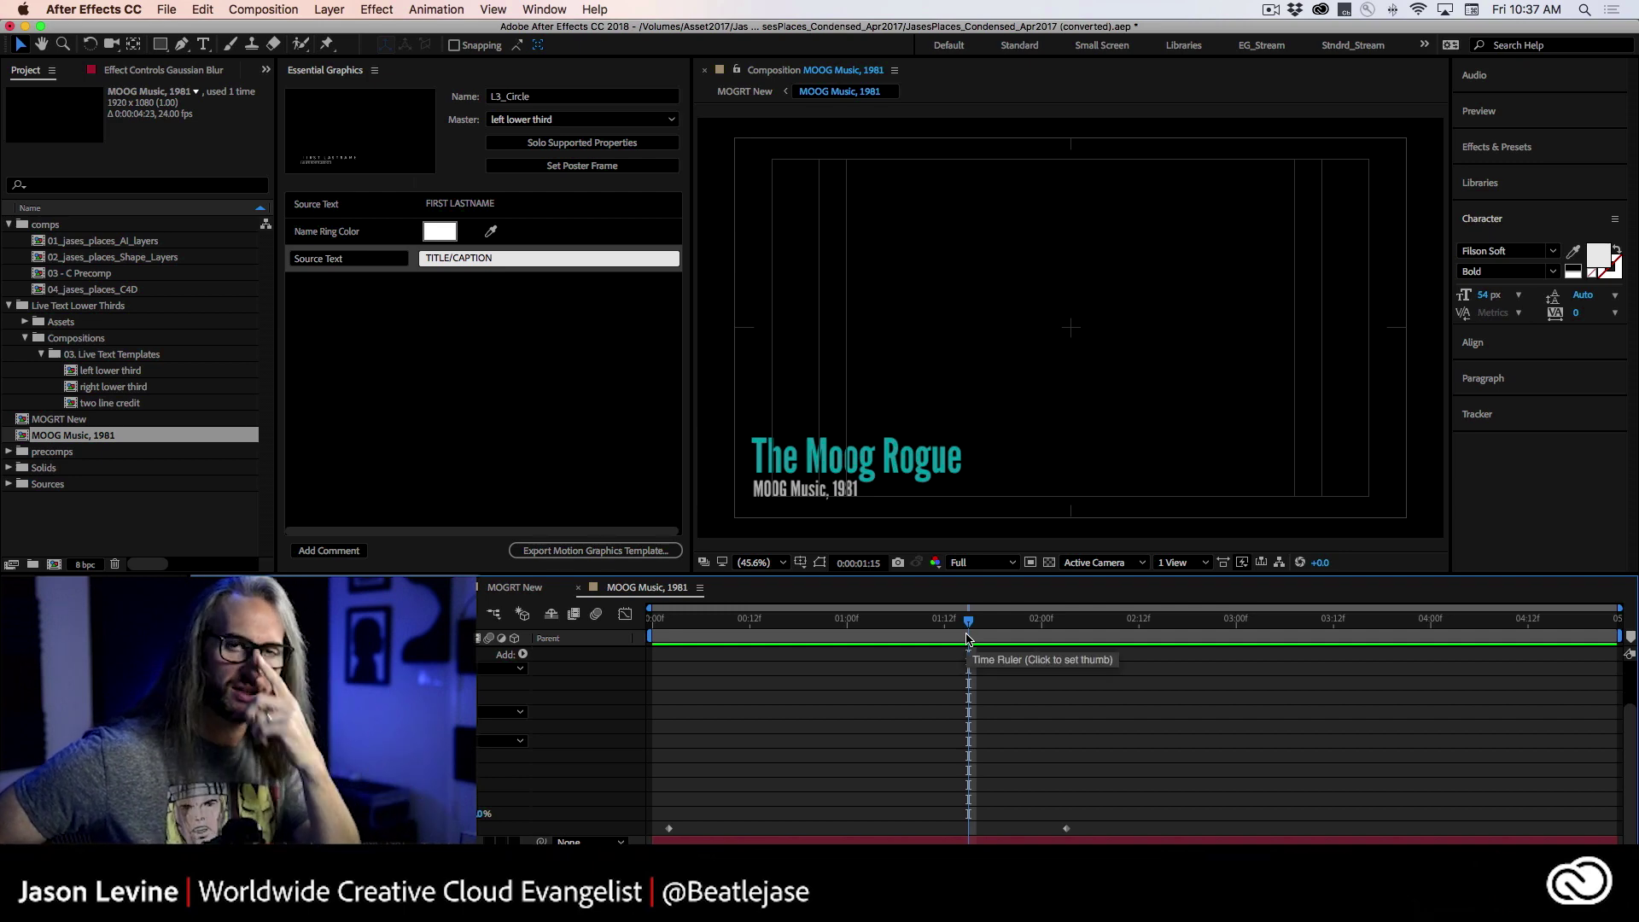
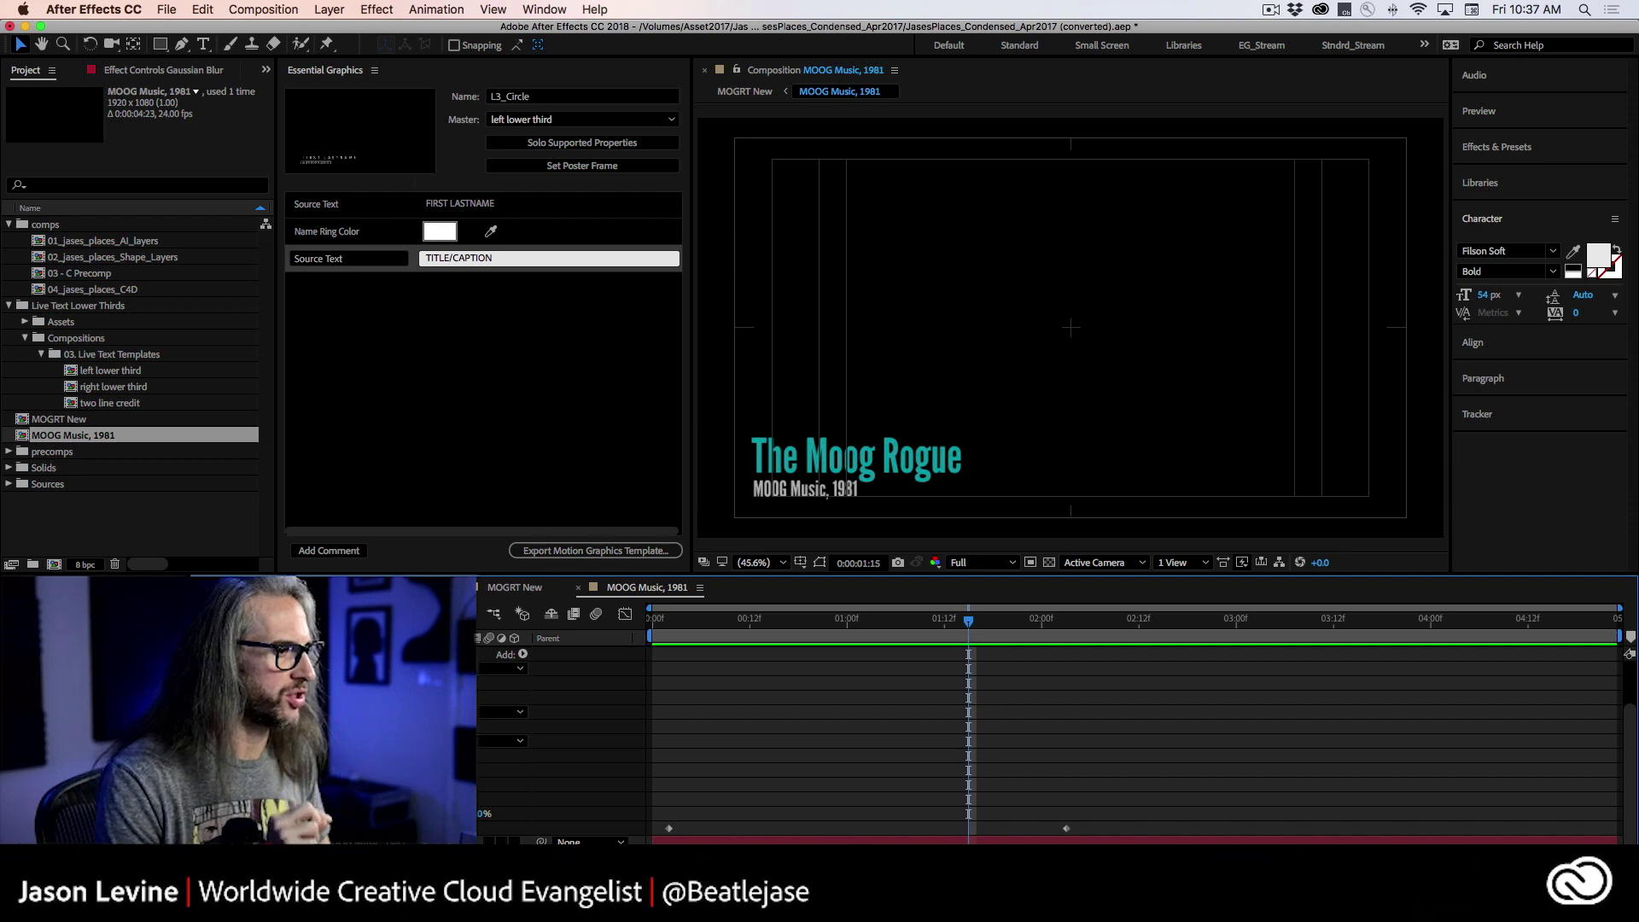
Step: Open the right lower third composition, play it from its start, and stop the preview at 0:00:01:09
left_click(395, 587)
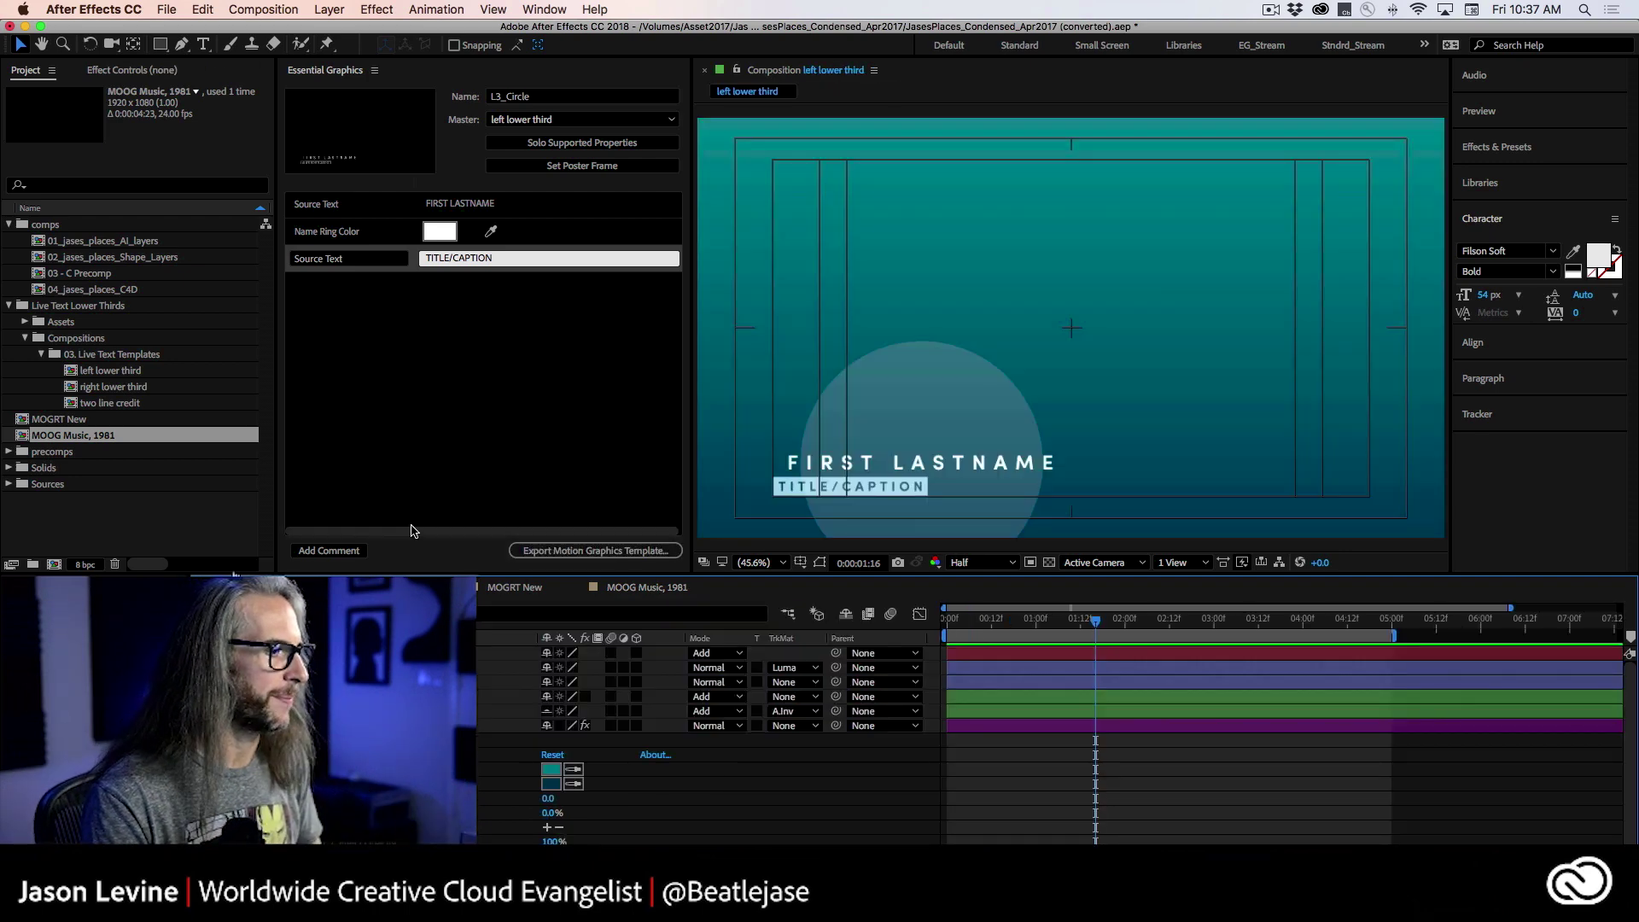
left_click(389, 587)
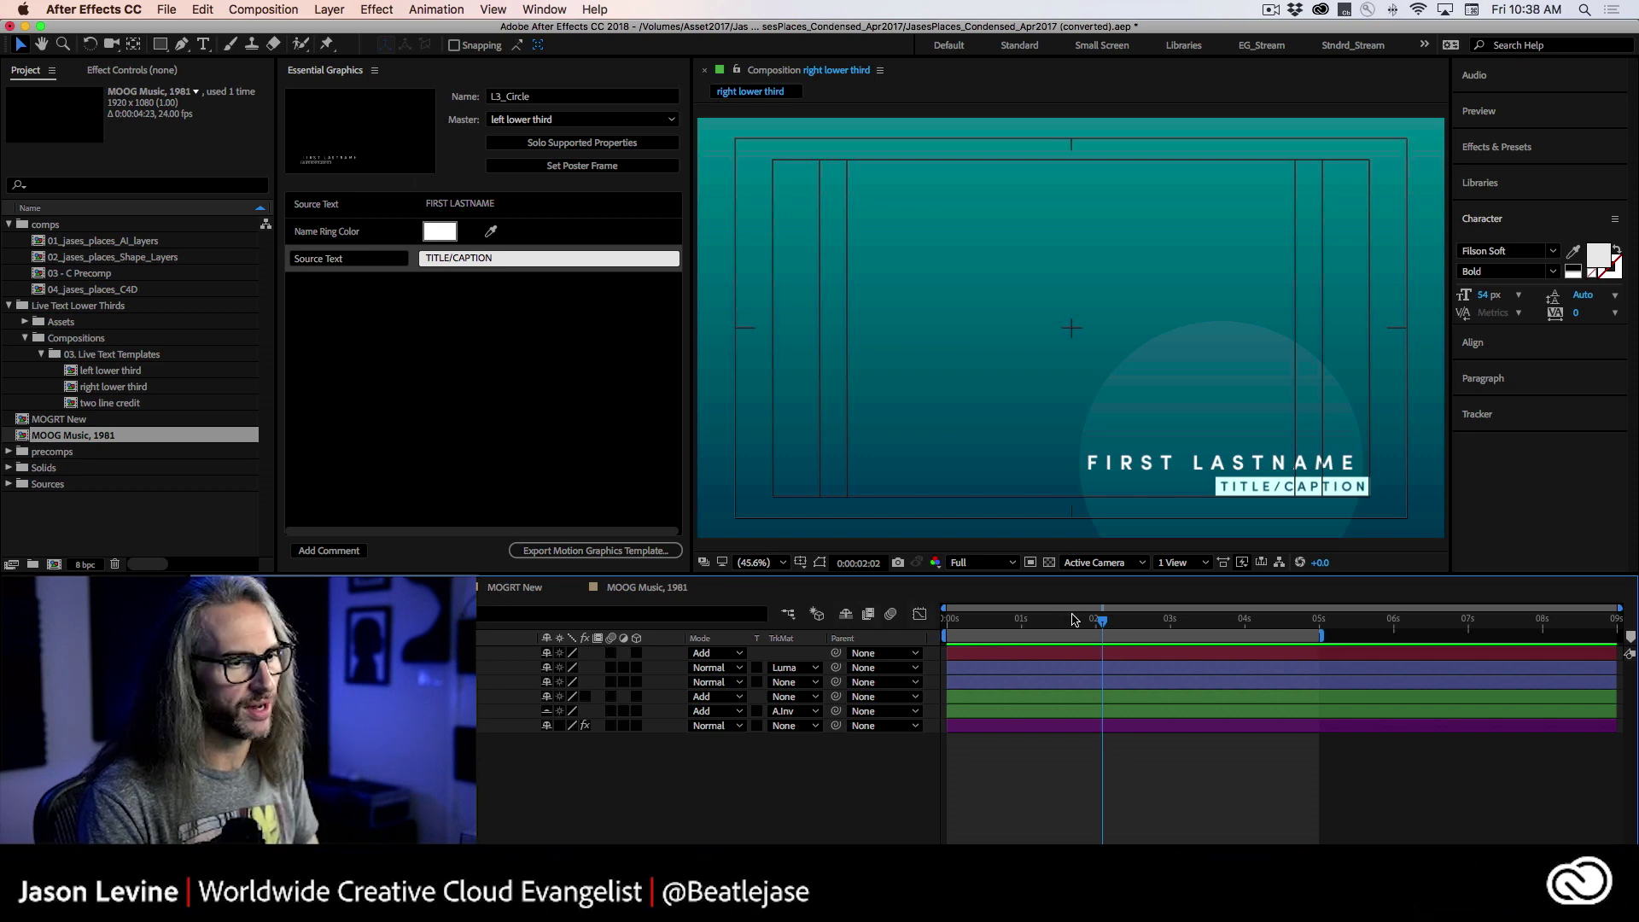
left_click_drag(1102, 621, 885, 615)
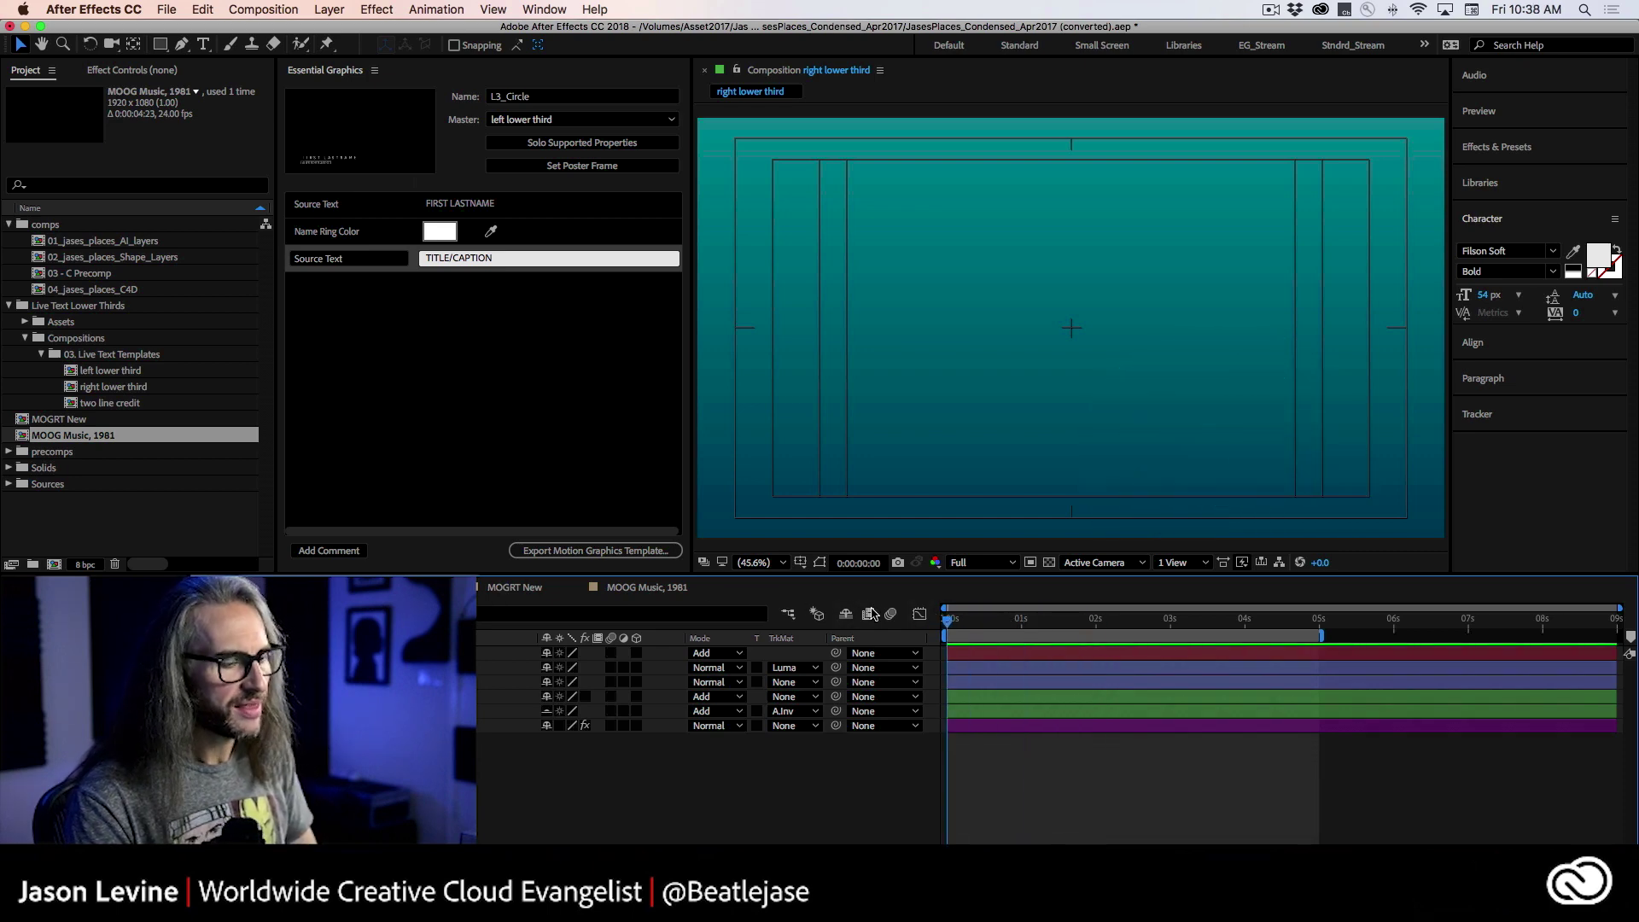
key("space")
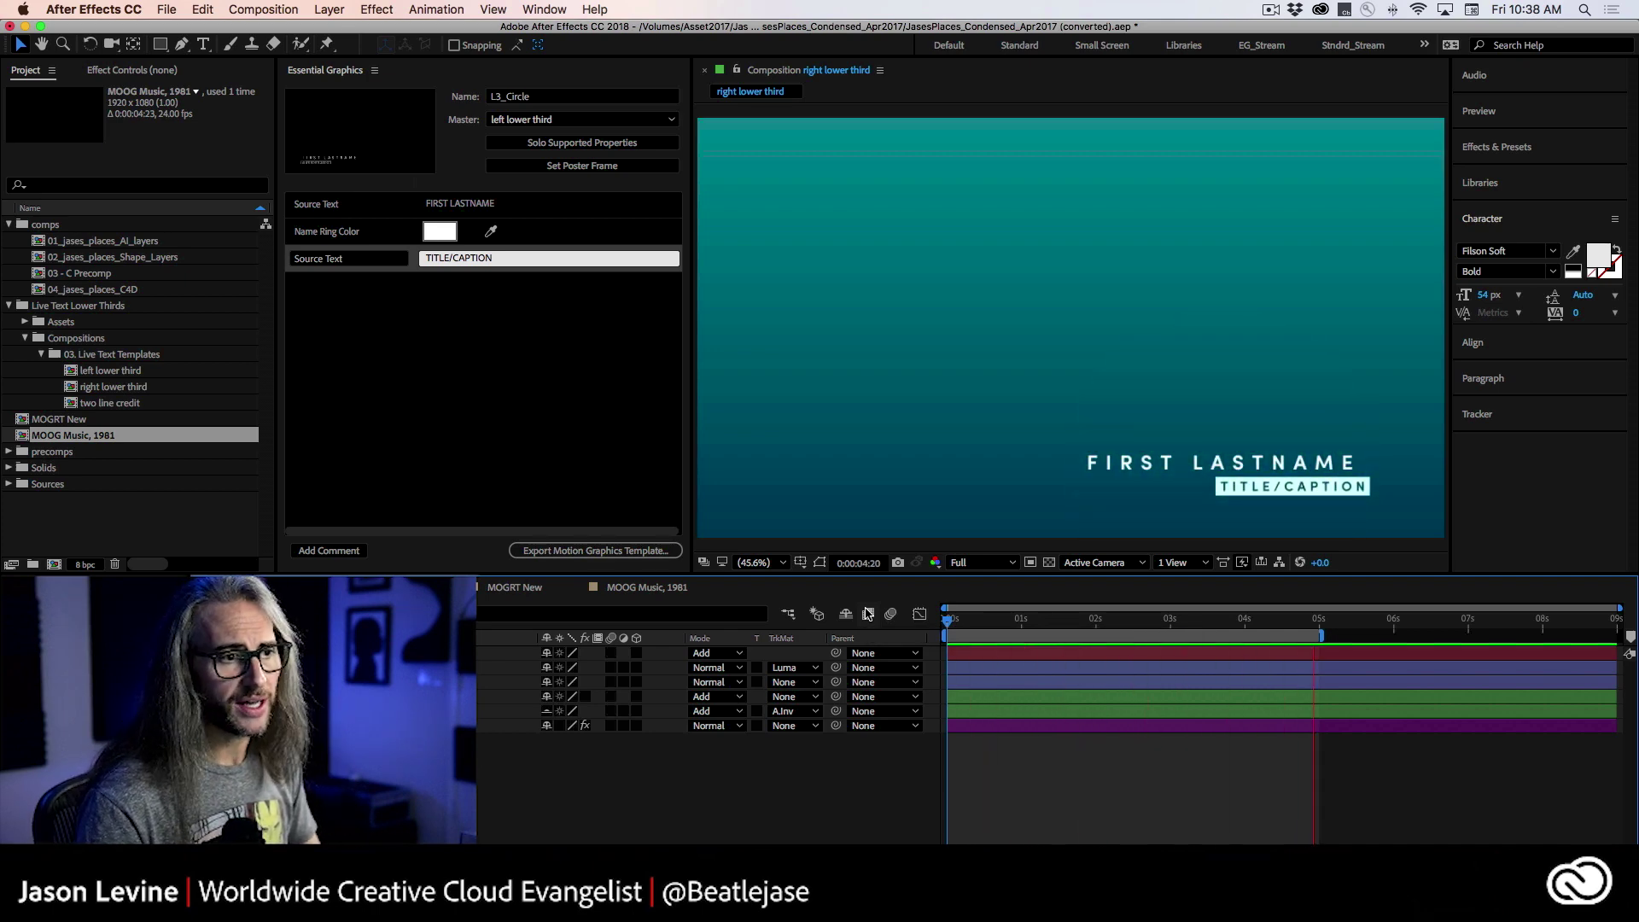
key("space")
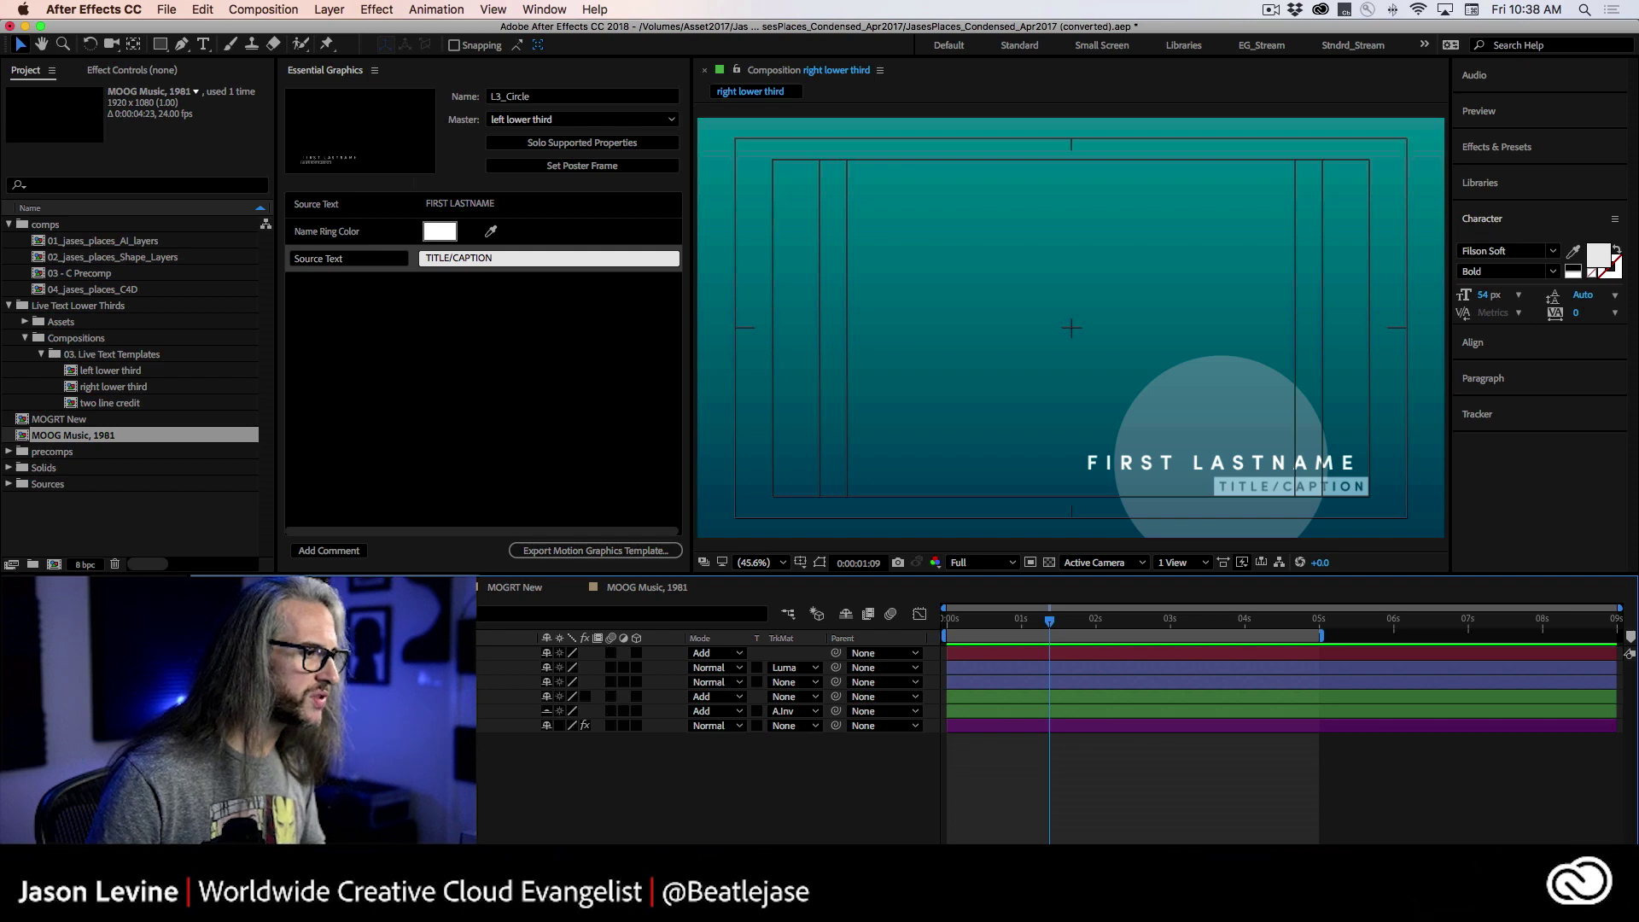
Step: Reveal all modified properties of the right lower third layers and examine the Size expression on the name ring ellipse
key("u")
key("u")
scroll(564, 728, "down", 5)
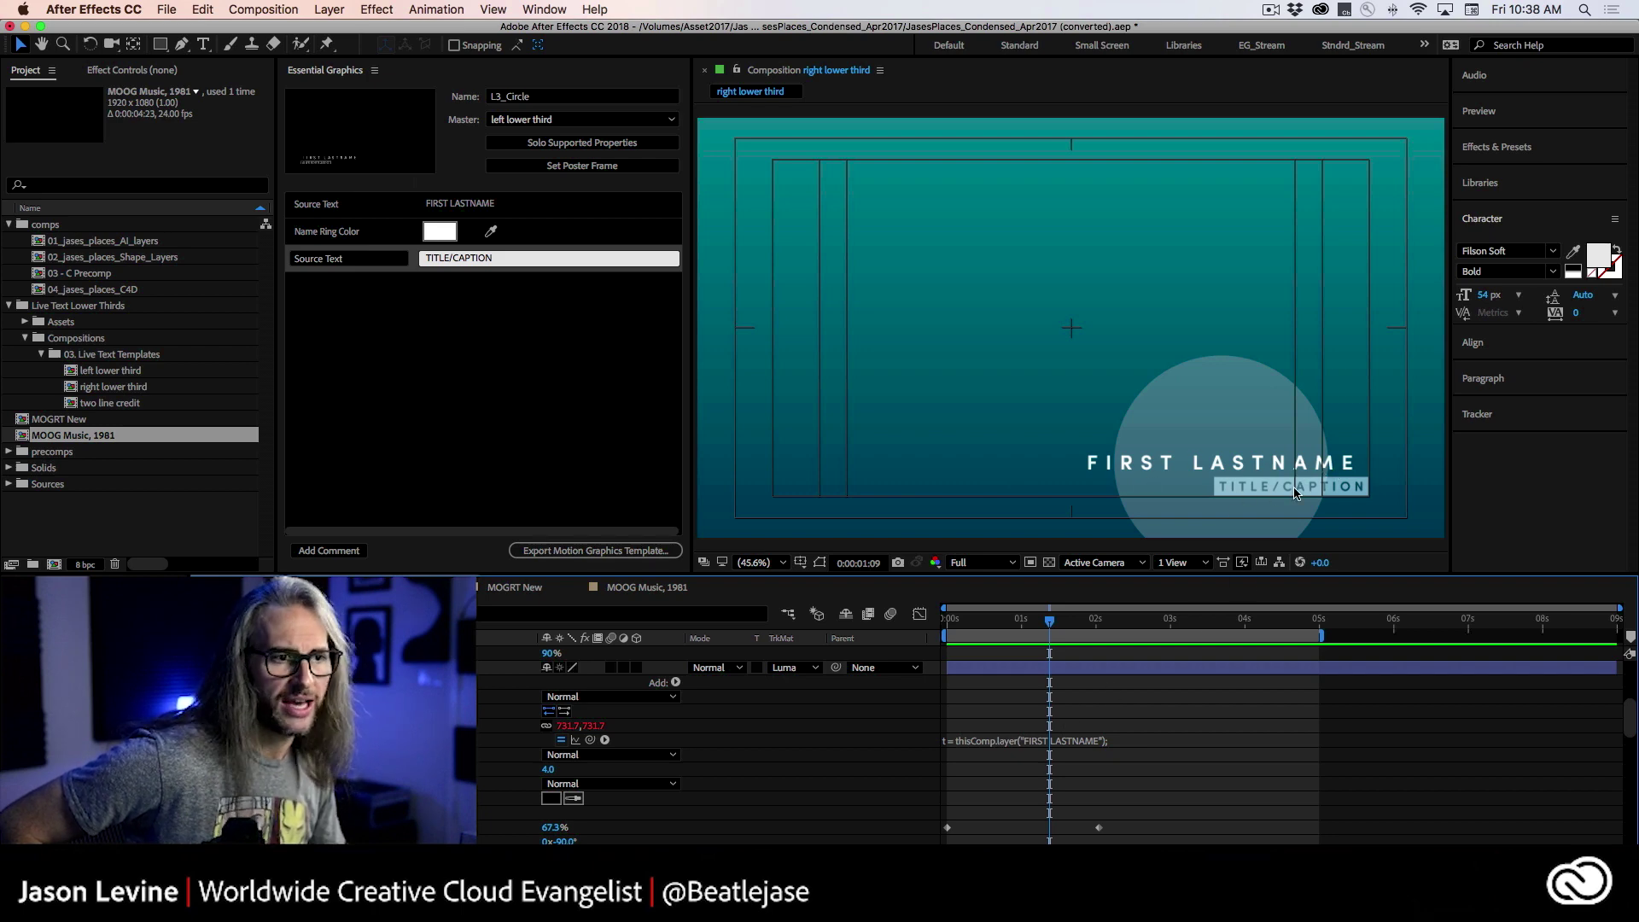
left_click(1011, 742)
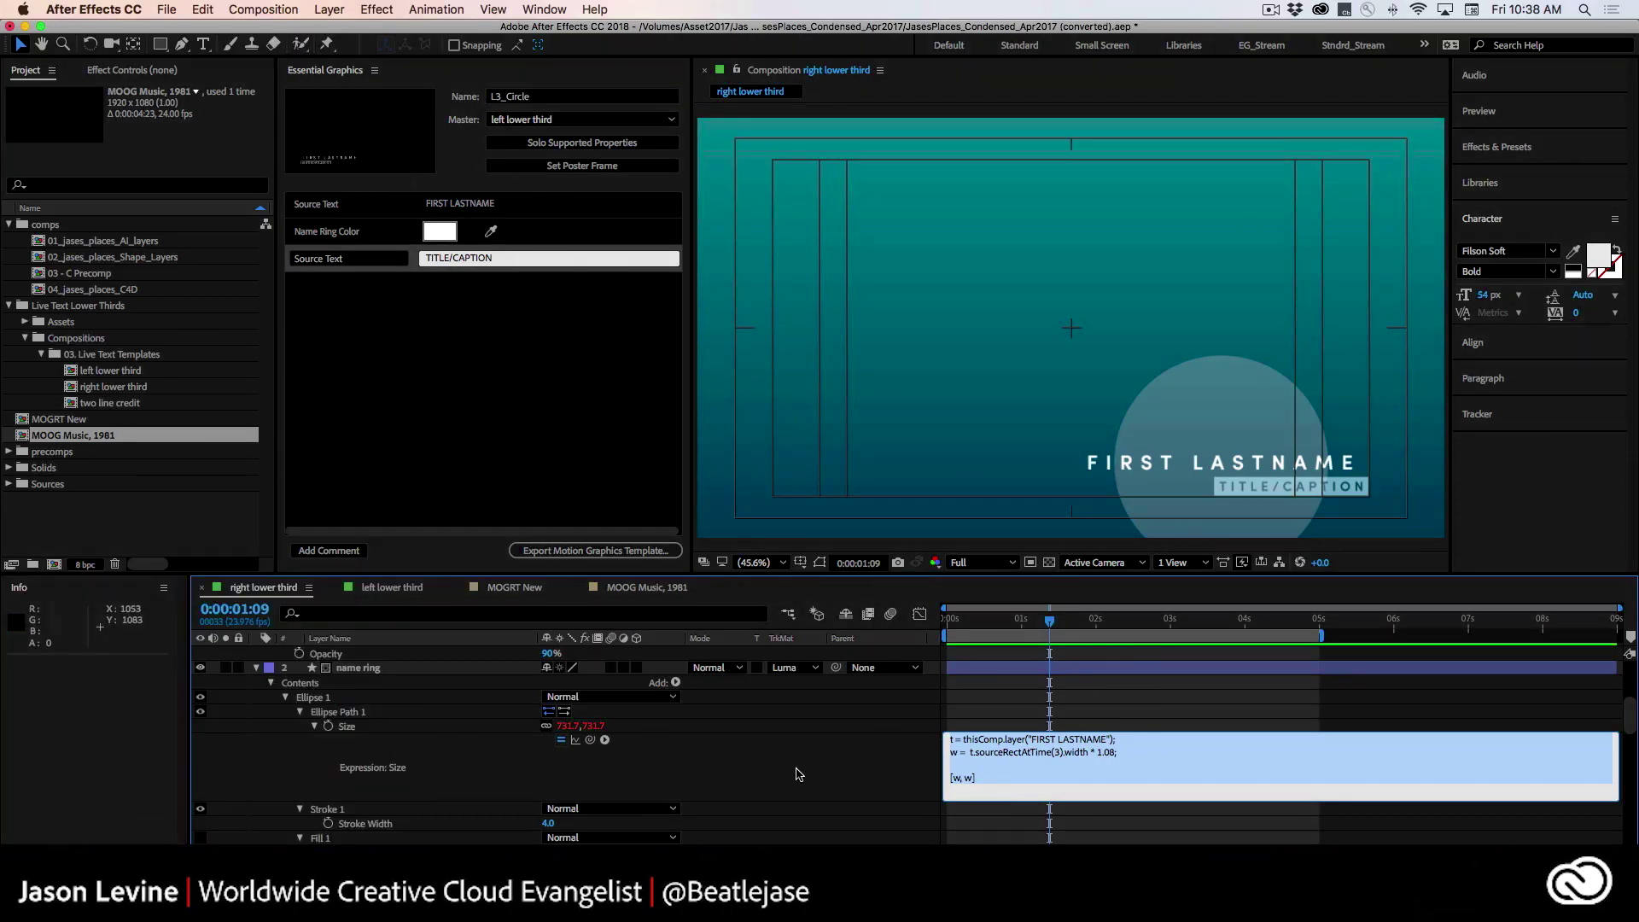
scroll(802, 766, "up", 3)
left_click(832, 776)
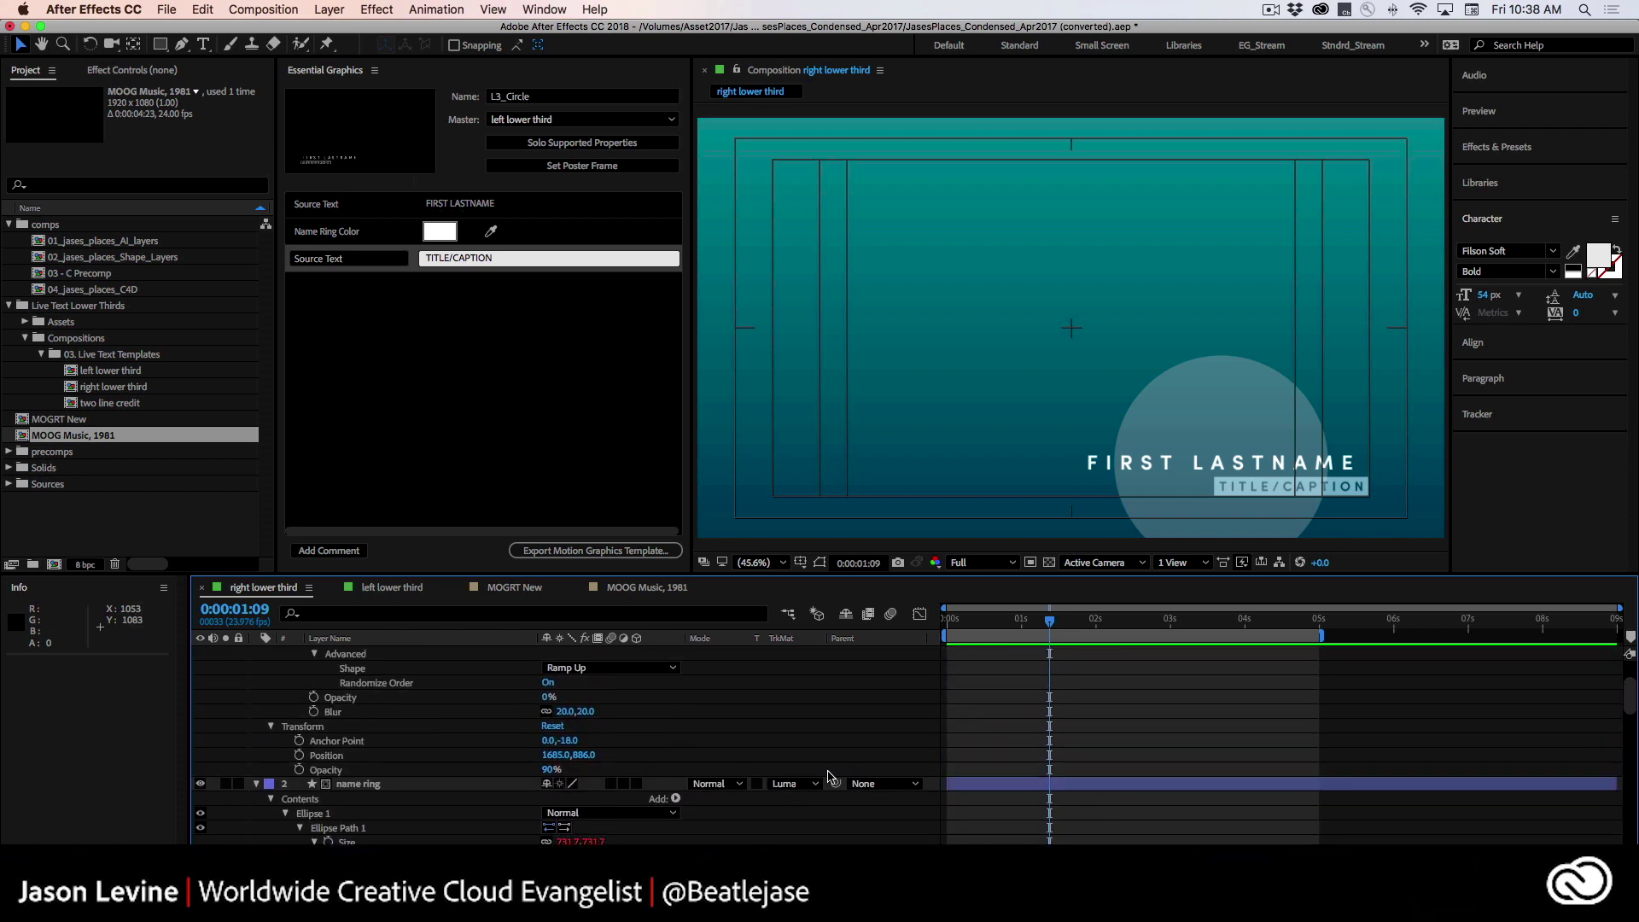
Step: Examine the full Size expression on the name ring 2 ellipse and return to the L3_Circle template's Essential Graphics settings
scroll(905, 828, "down", 5)
scroll(877, 836, "down", 4)
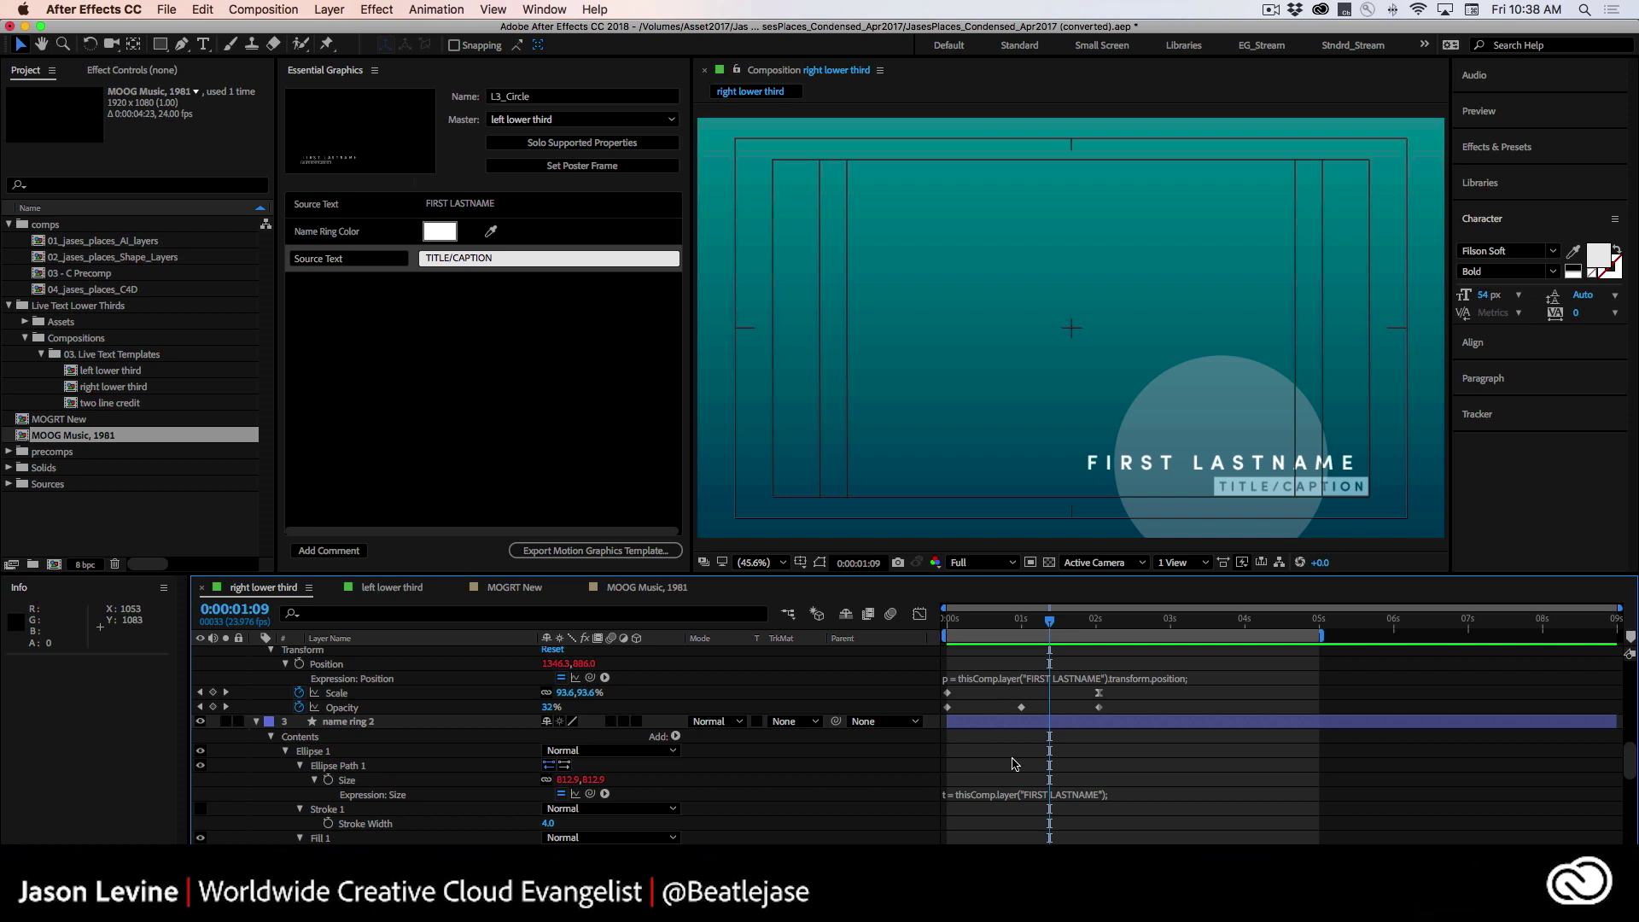
left_click(996, 797)
left_click(842, 766)
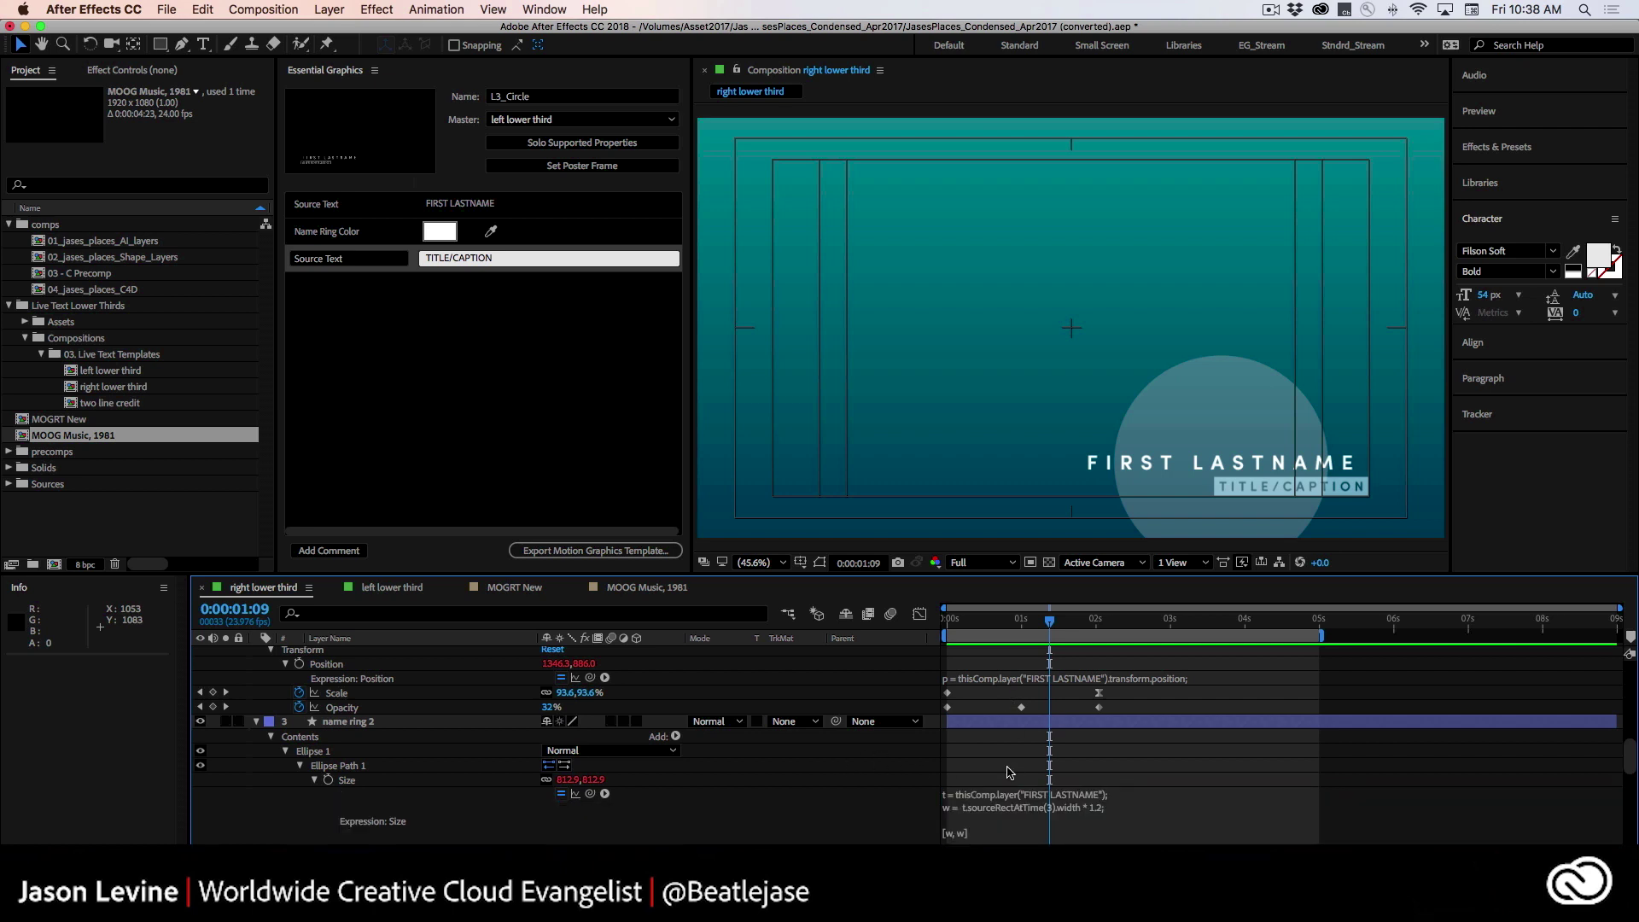
scroll(850, 740, "up", 5)
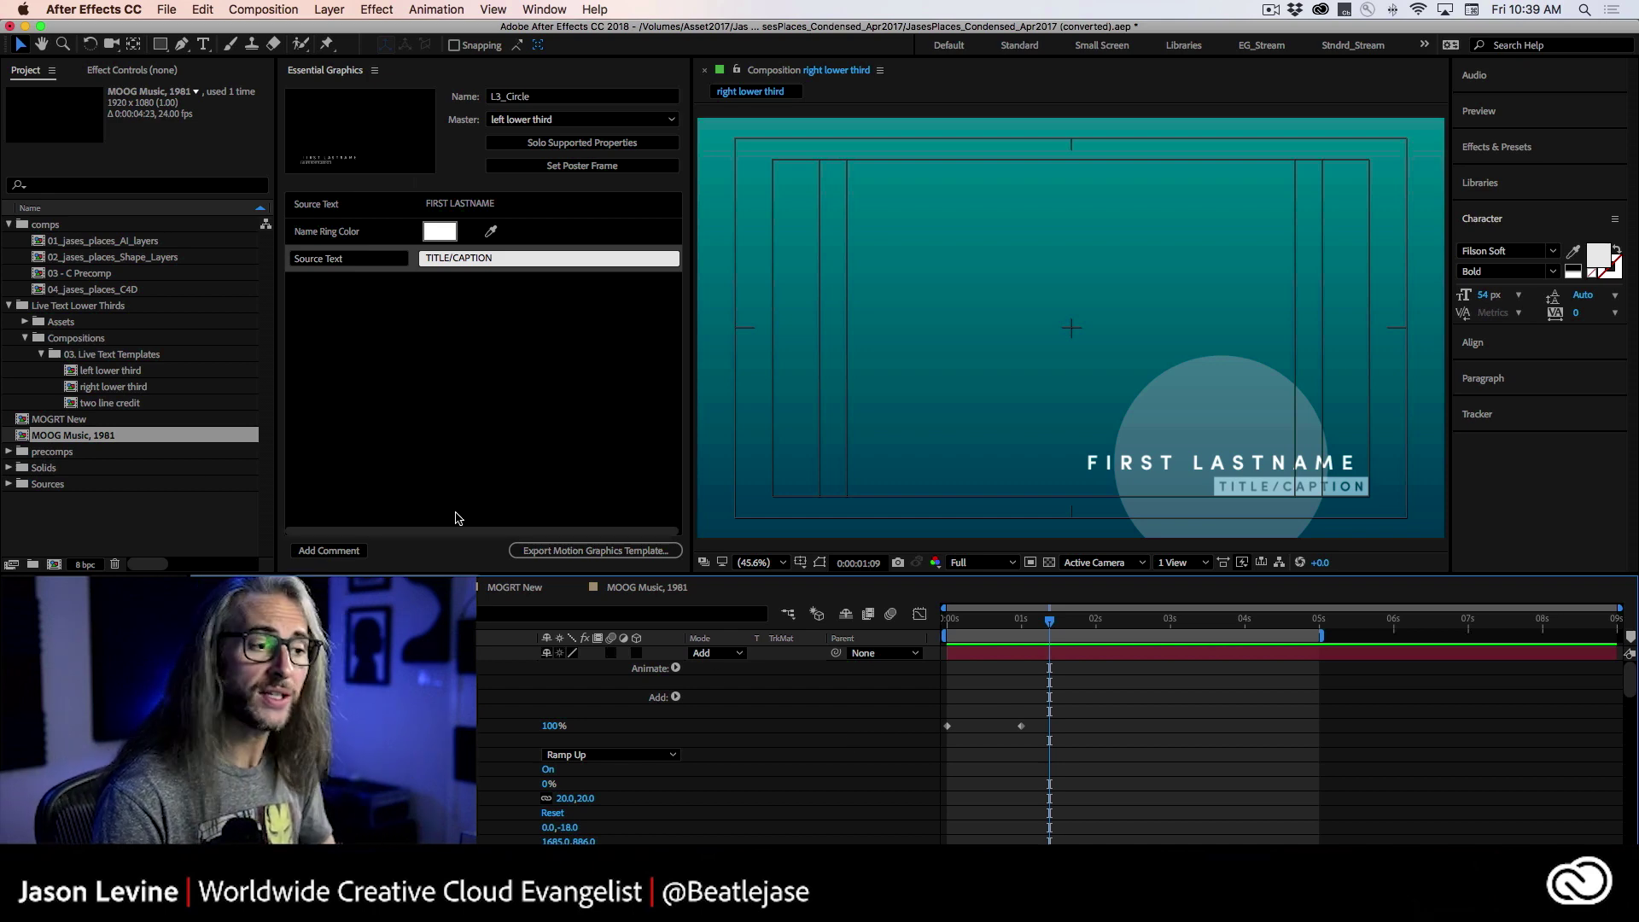
left_click(332, 75)
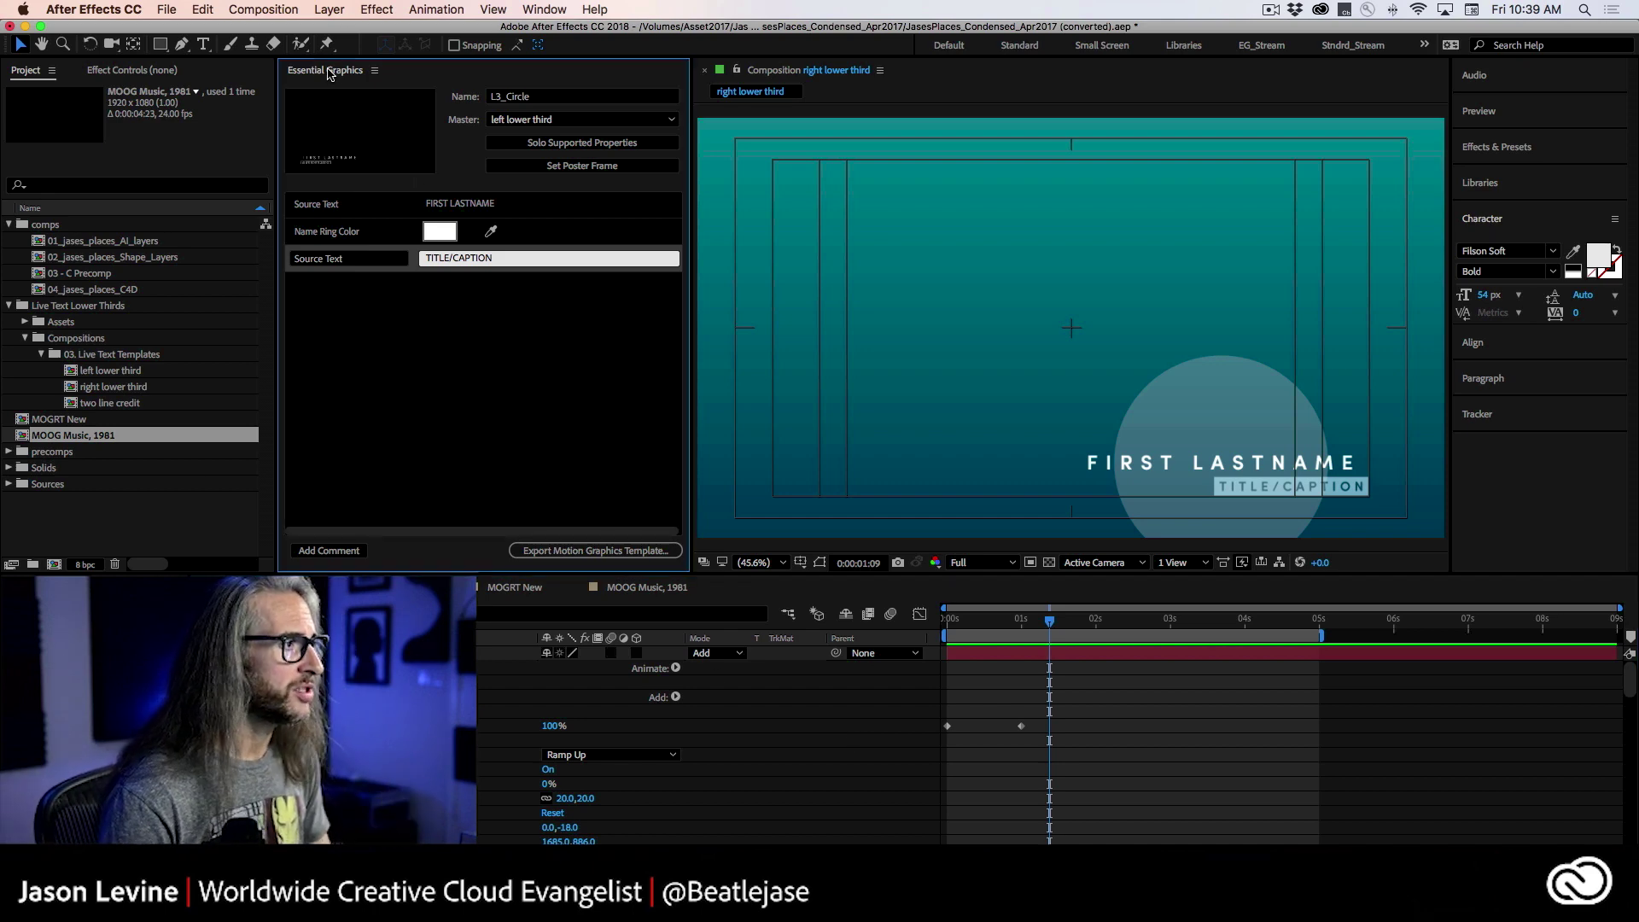
left_click(1422, 47)
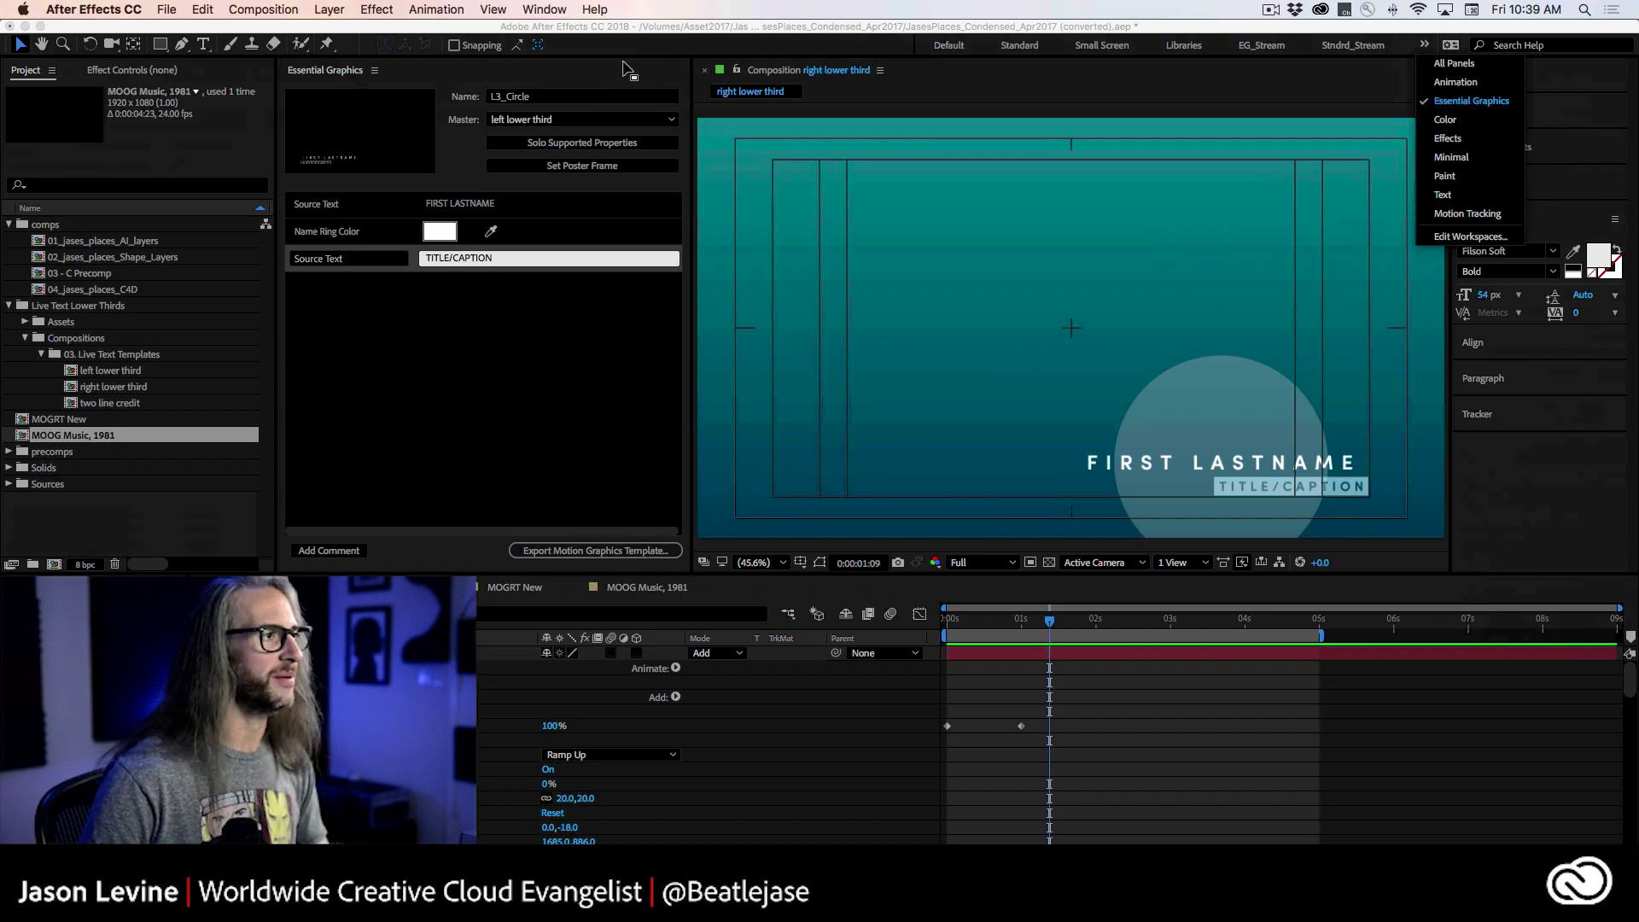
left_click(524, 6)
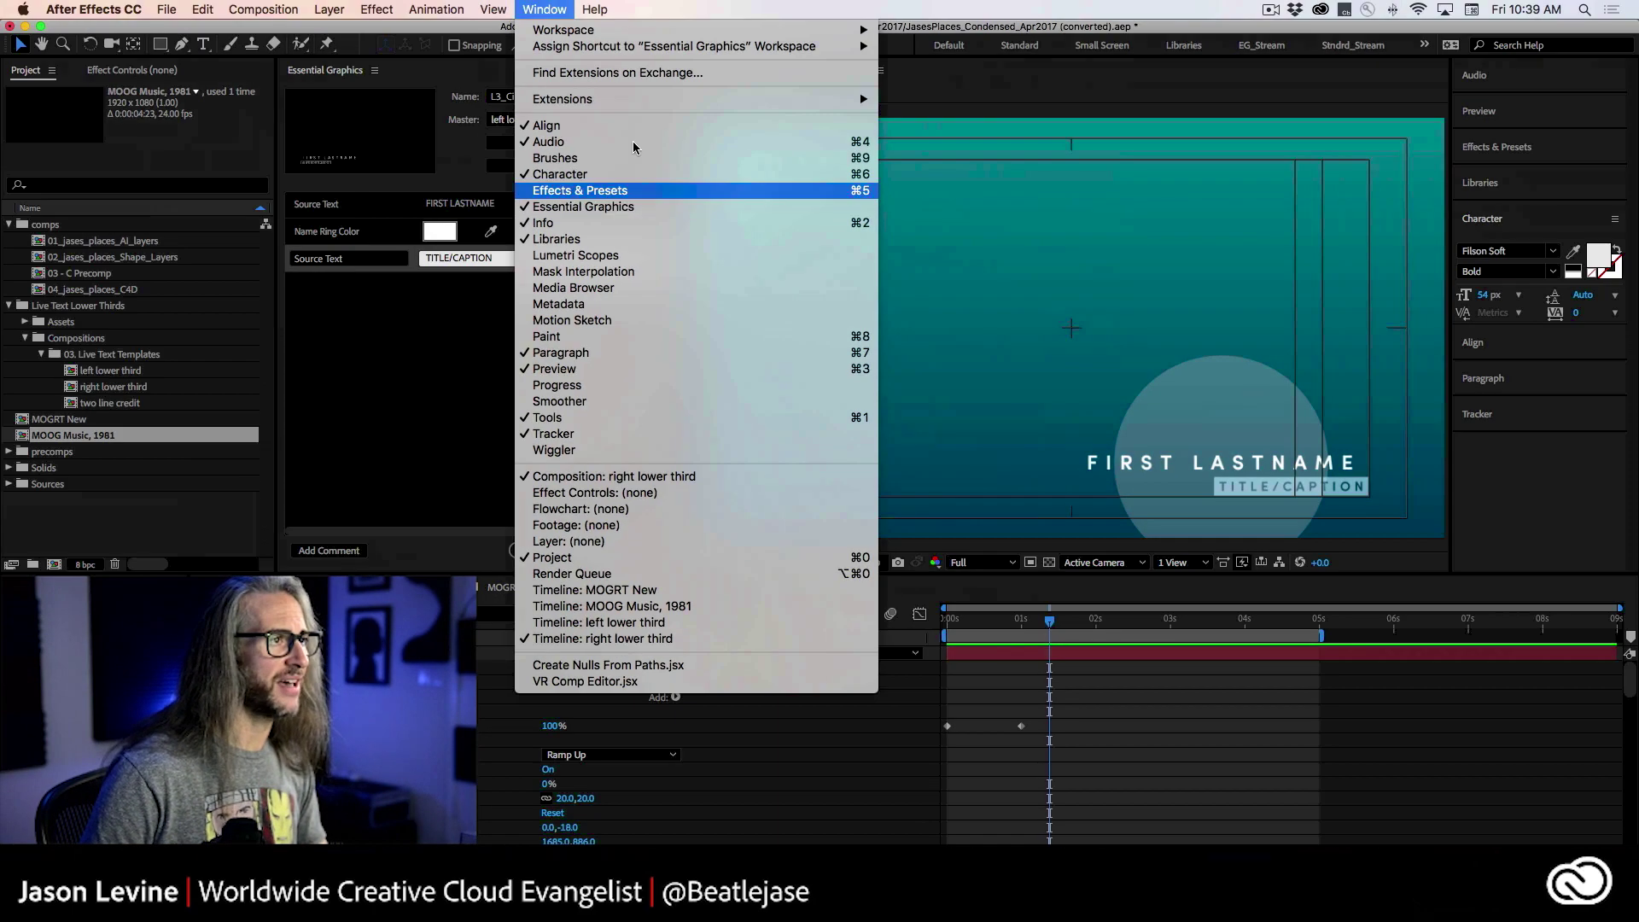
left_click(404, 32)
left_click(417, 75)
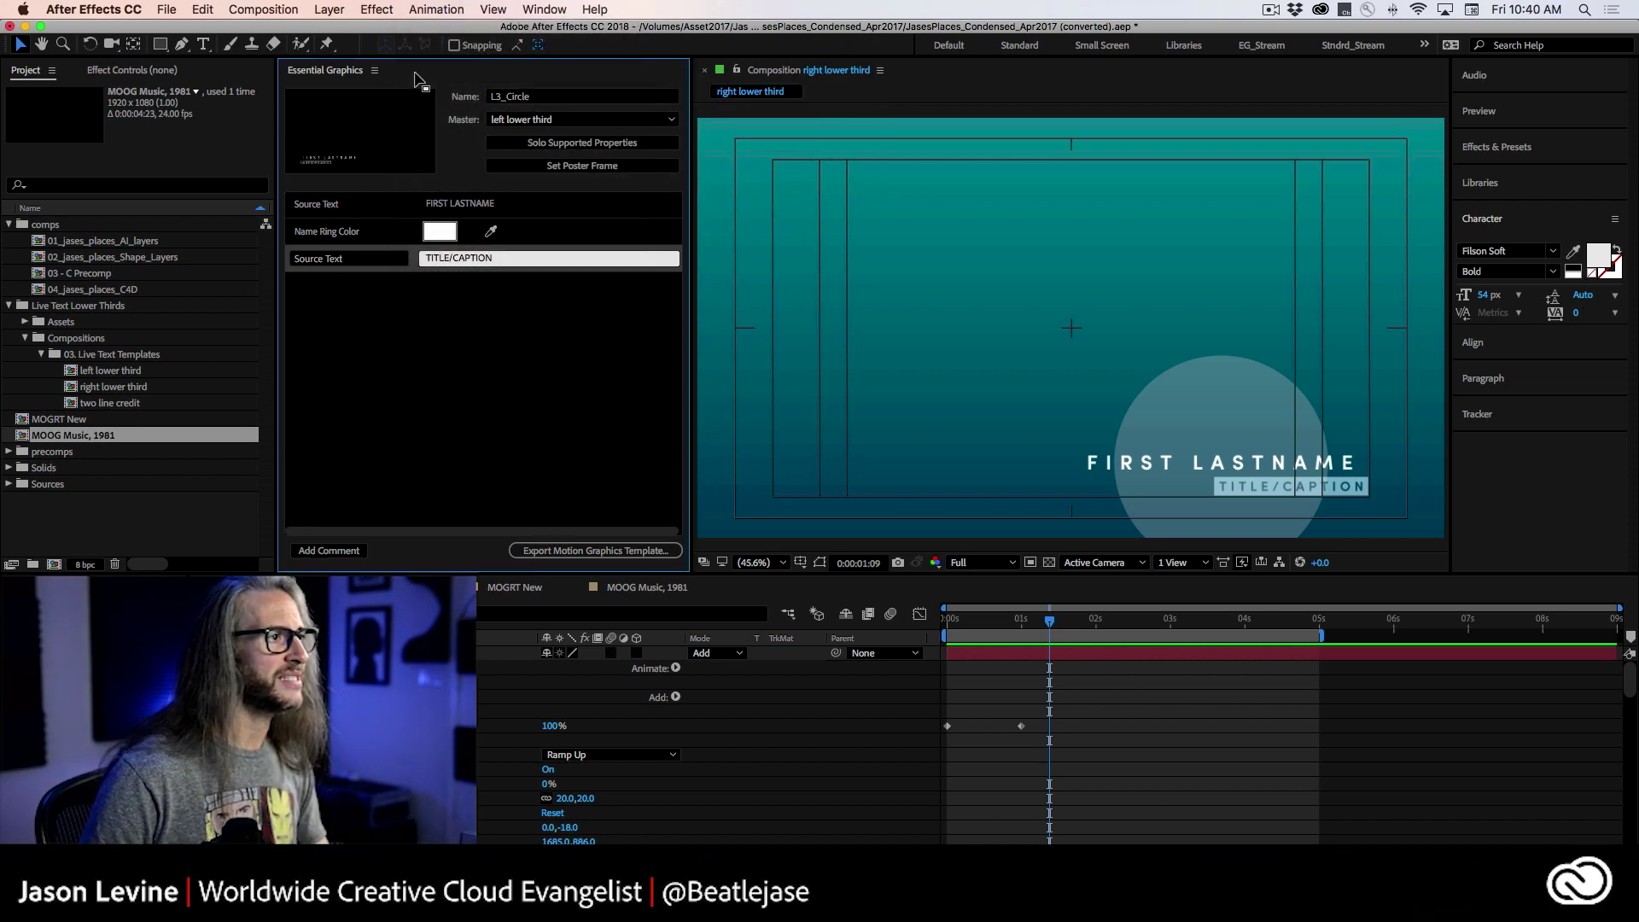
Step: Set right lower third as the master composition in Essential Graphics and name the template RtL3_CircleResp
left_click(647, 124)
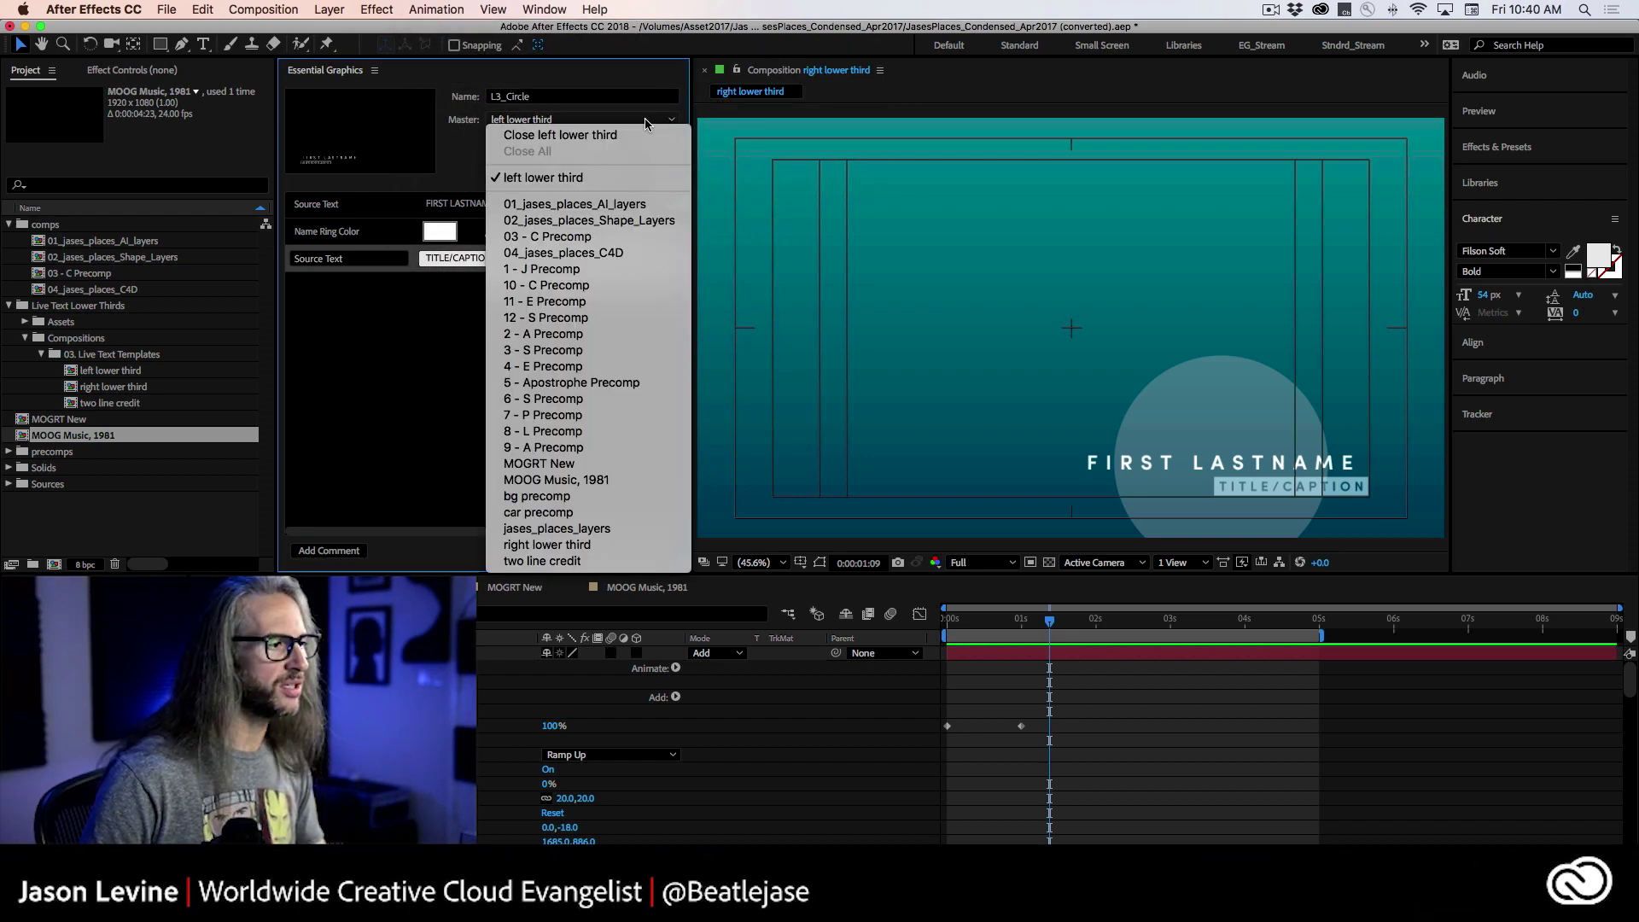
left_click(602, 547)
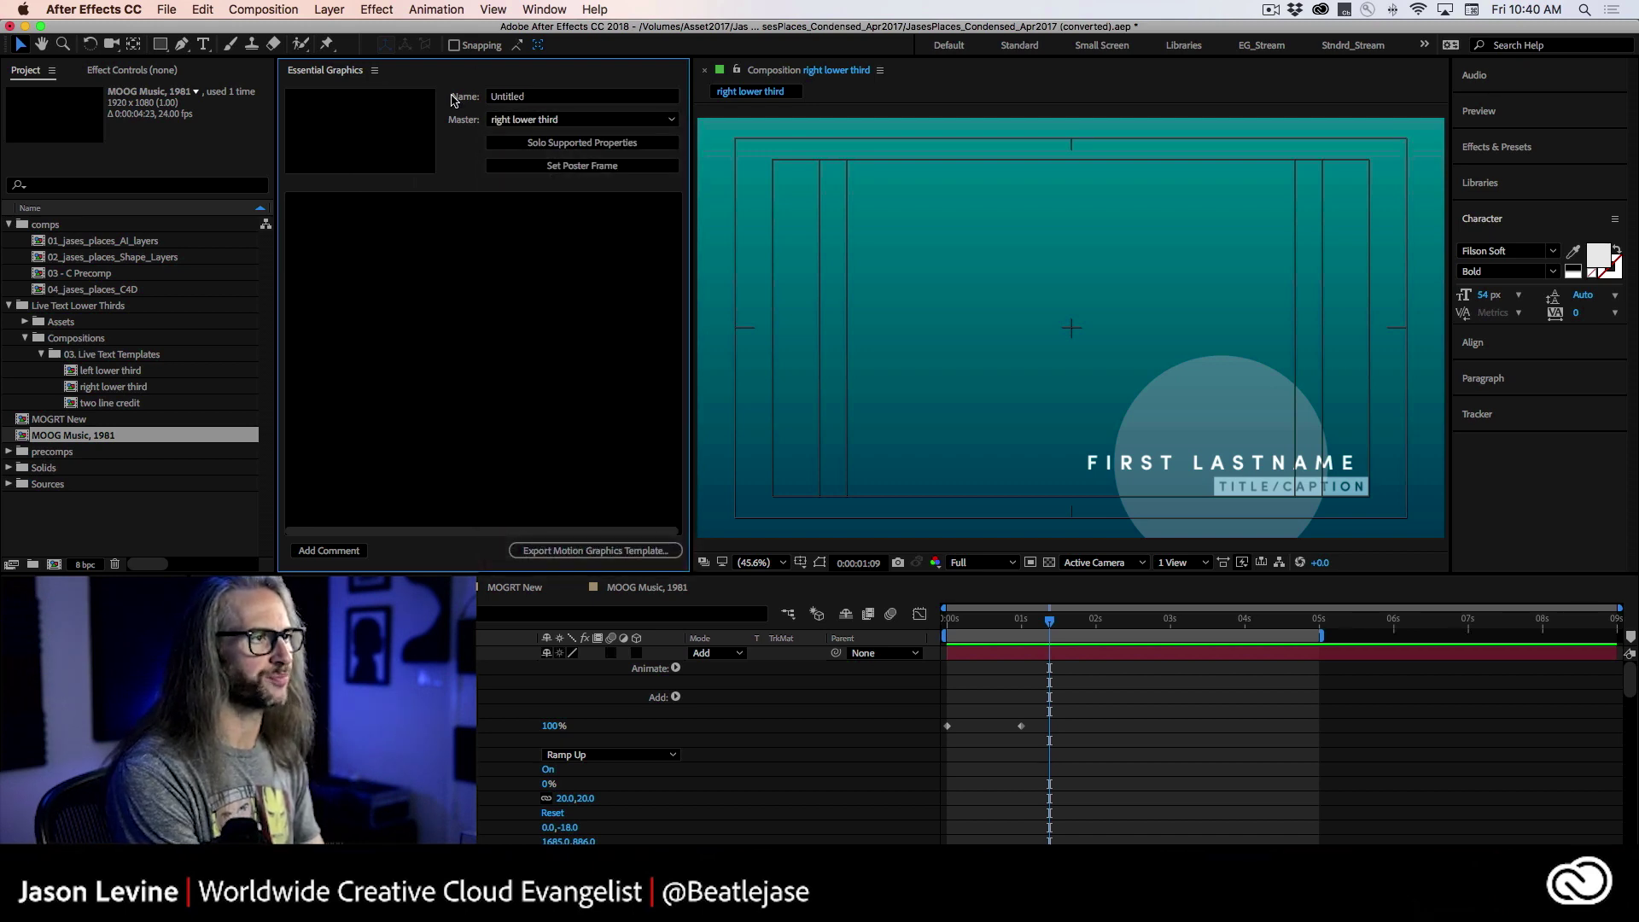
left_click(540, 96)
type("RightL3_CircleResp")
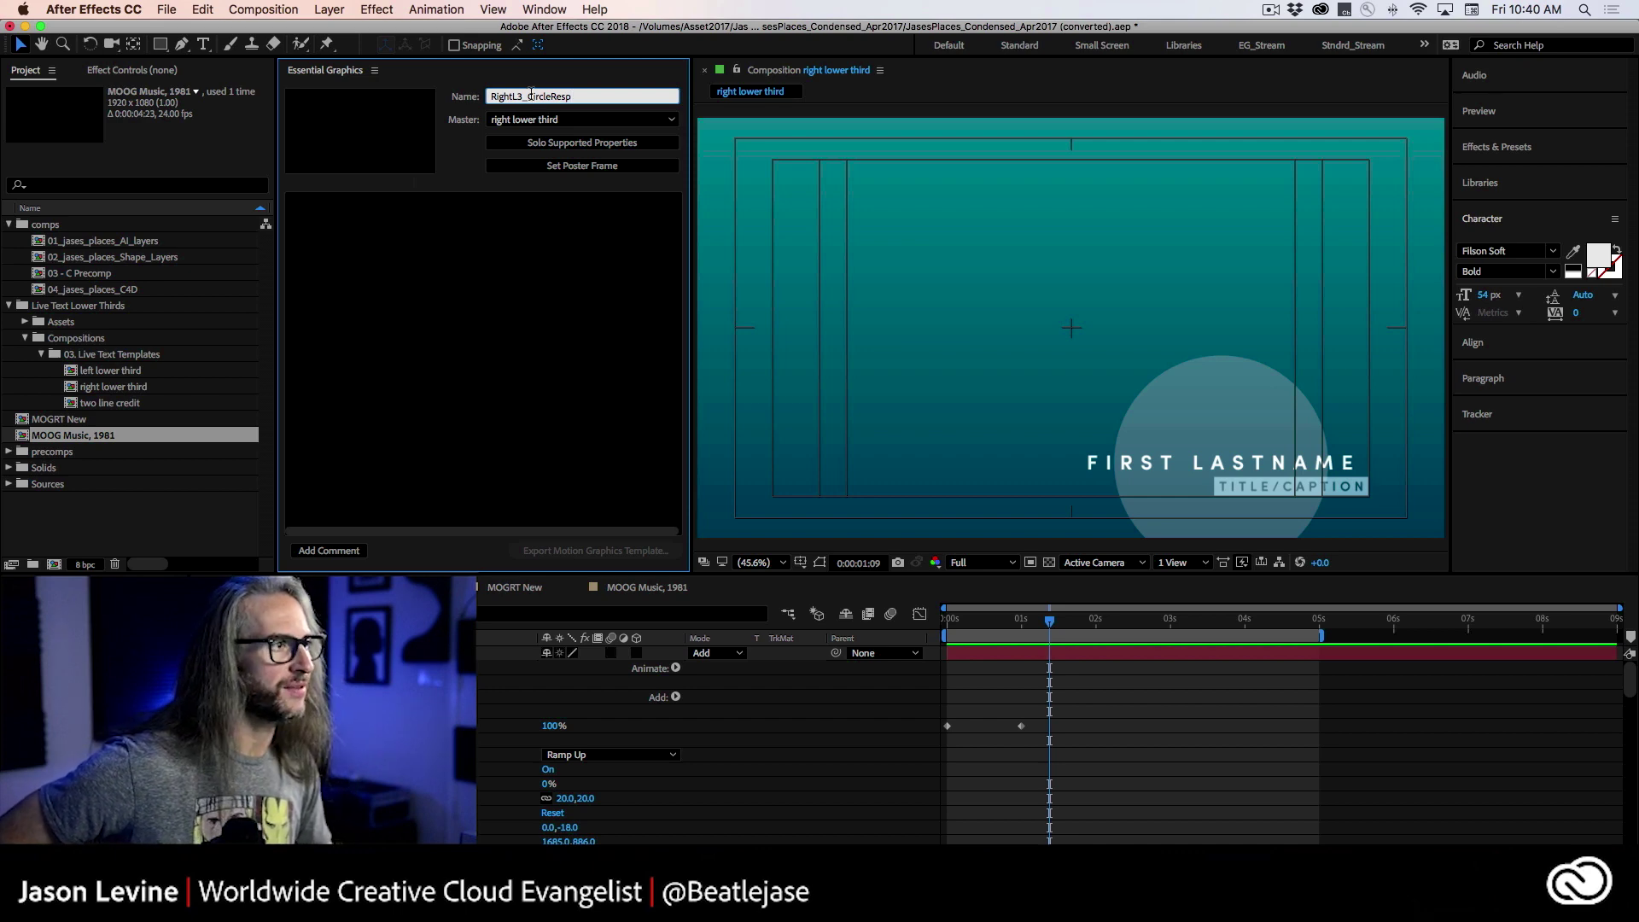
key("BackSpace")
key("BackSpace")
key("BackSpace")
key("BackSpace")
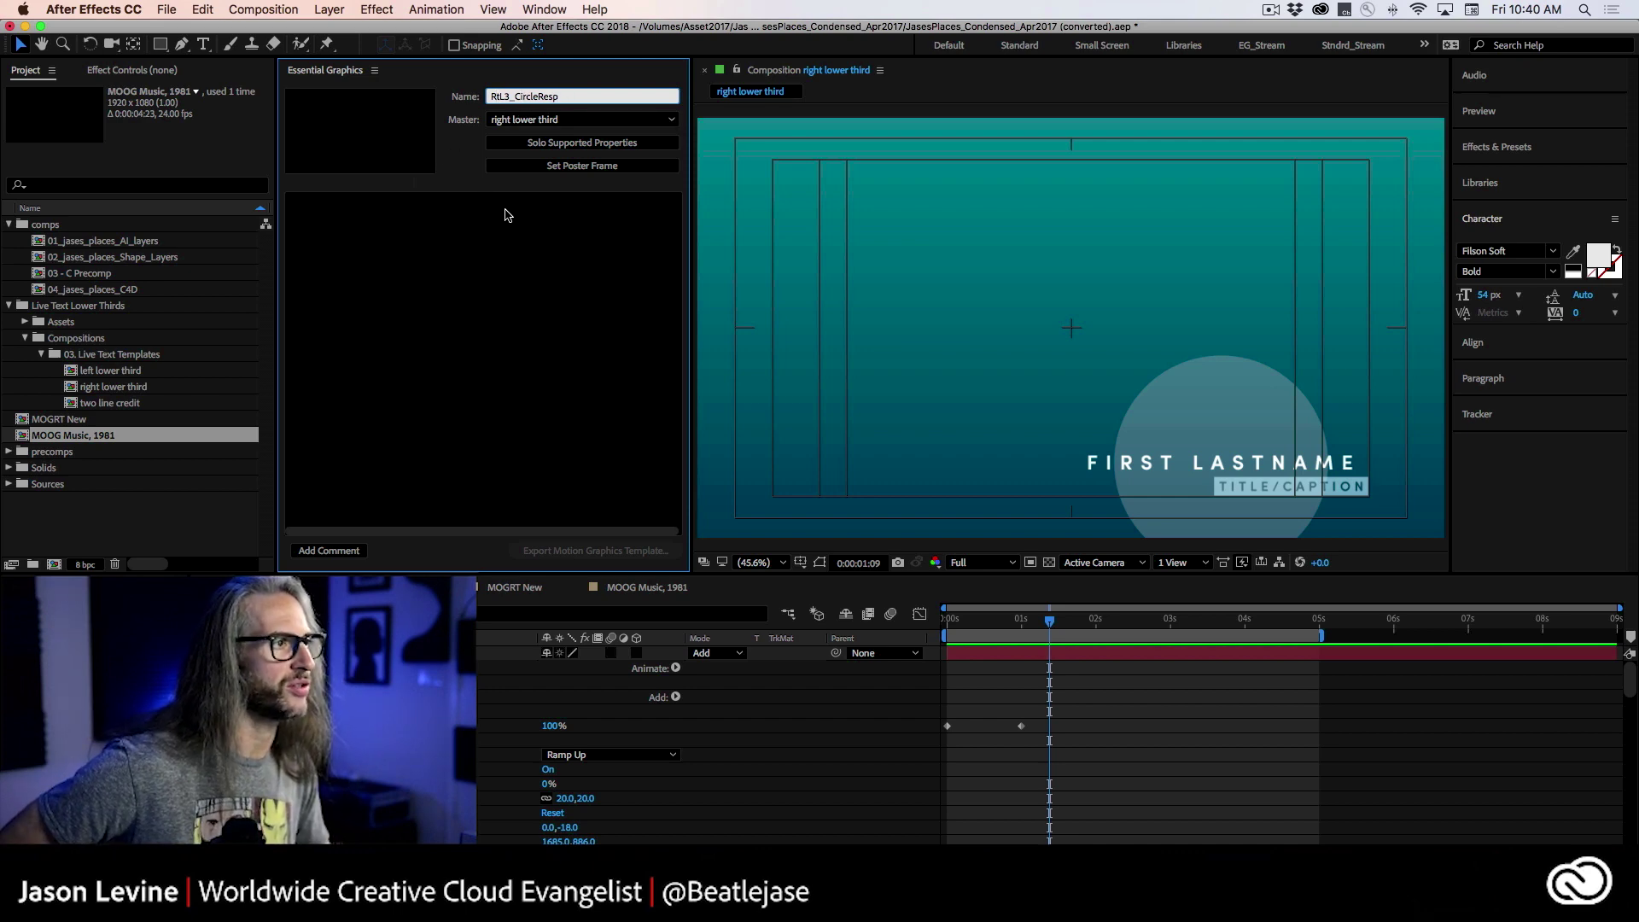
type("t")
key("Return")
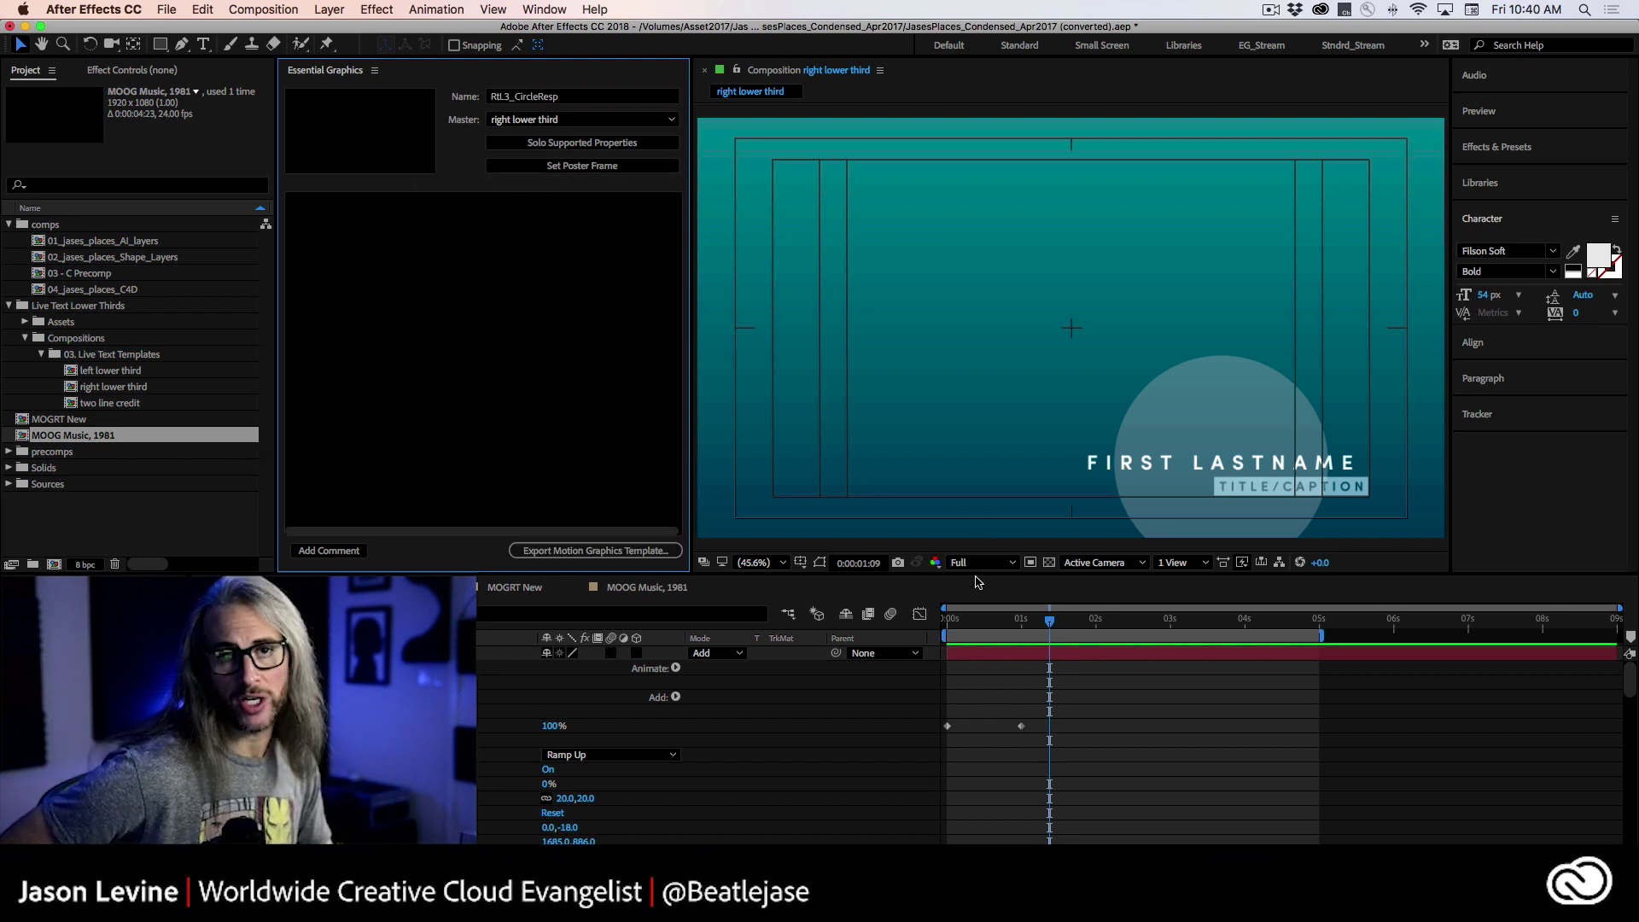
Step: Set the template's poster frame from the composition at 0:00:01:16
mouse_move(1053, 626)
left_mouse_down()
mouse_move(994, 626)
mouse_move(1118, 626)
mouse_move(956, 629)
mouse_move(1072, 627)
left_mouse_up()
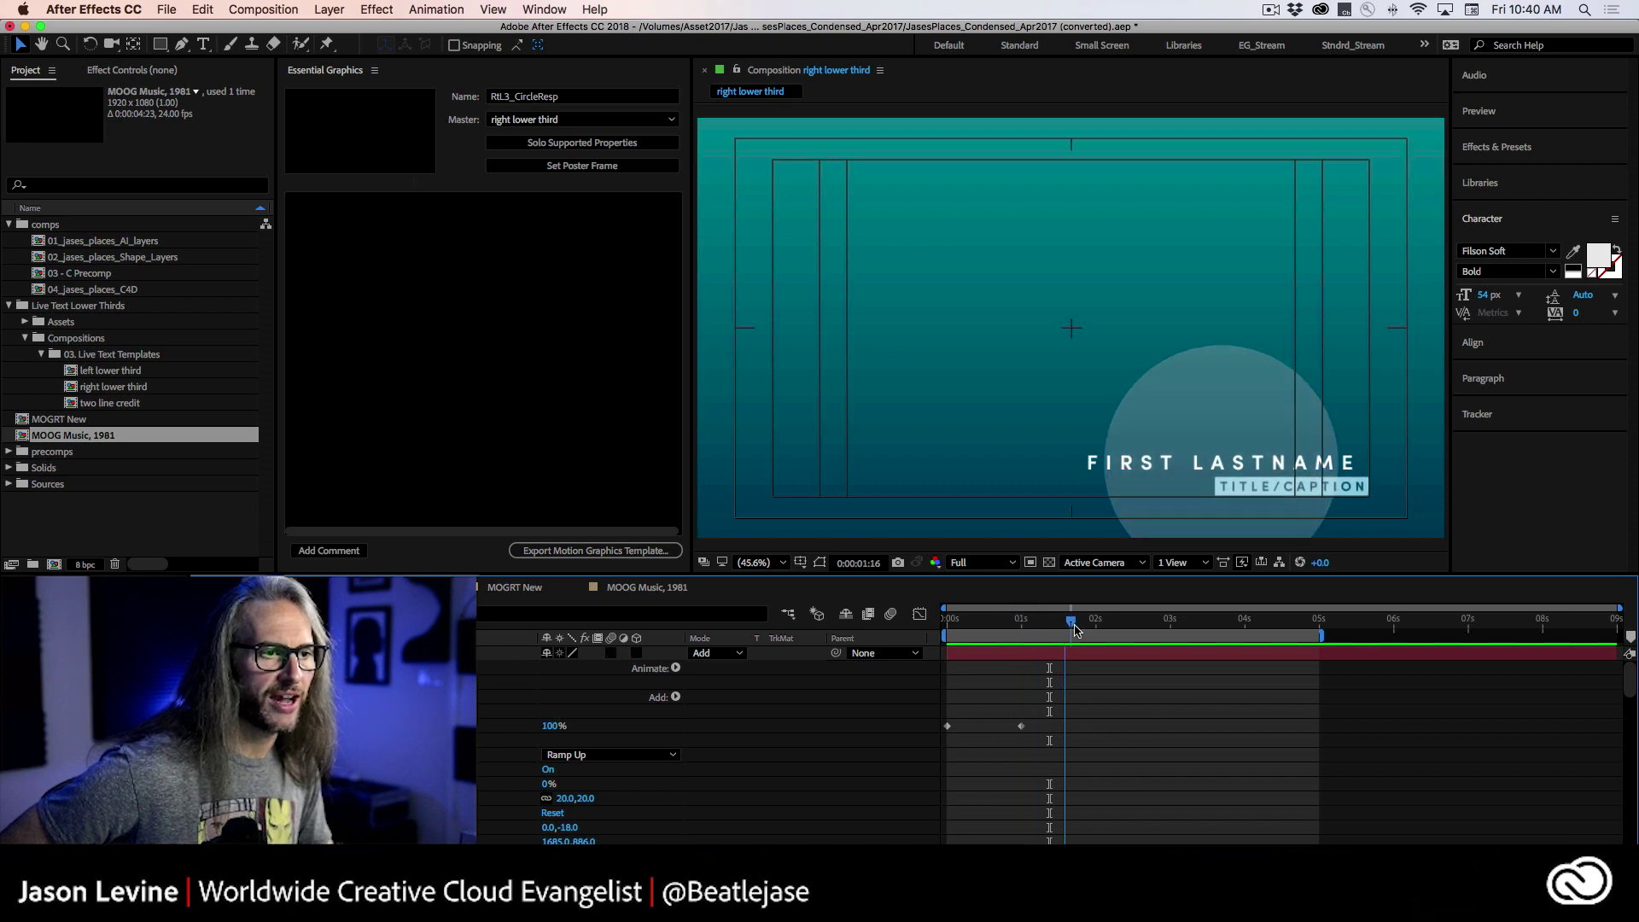
left_click(555, 166)
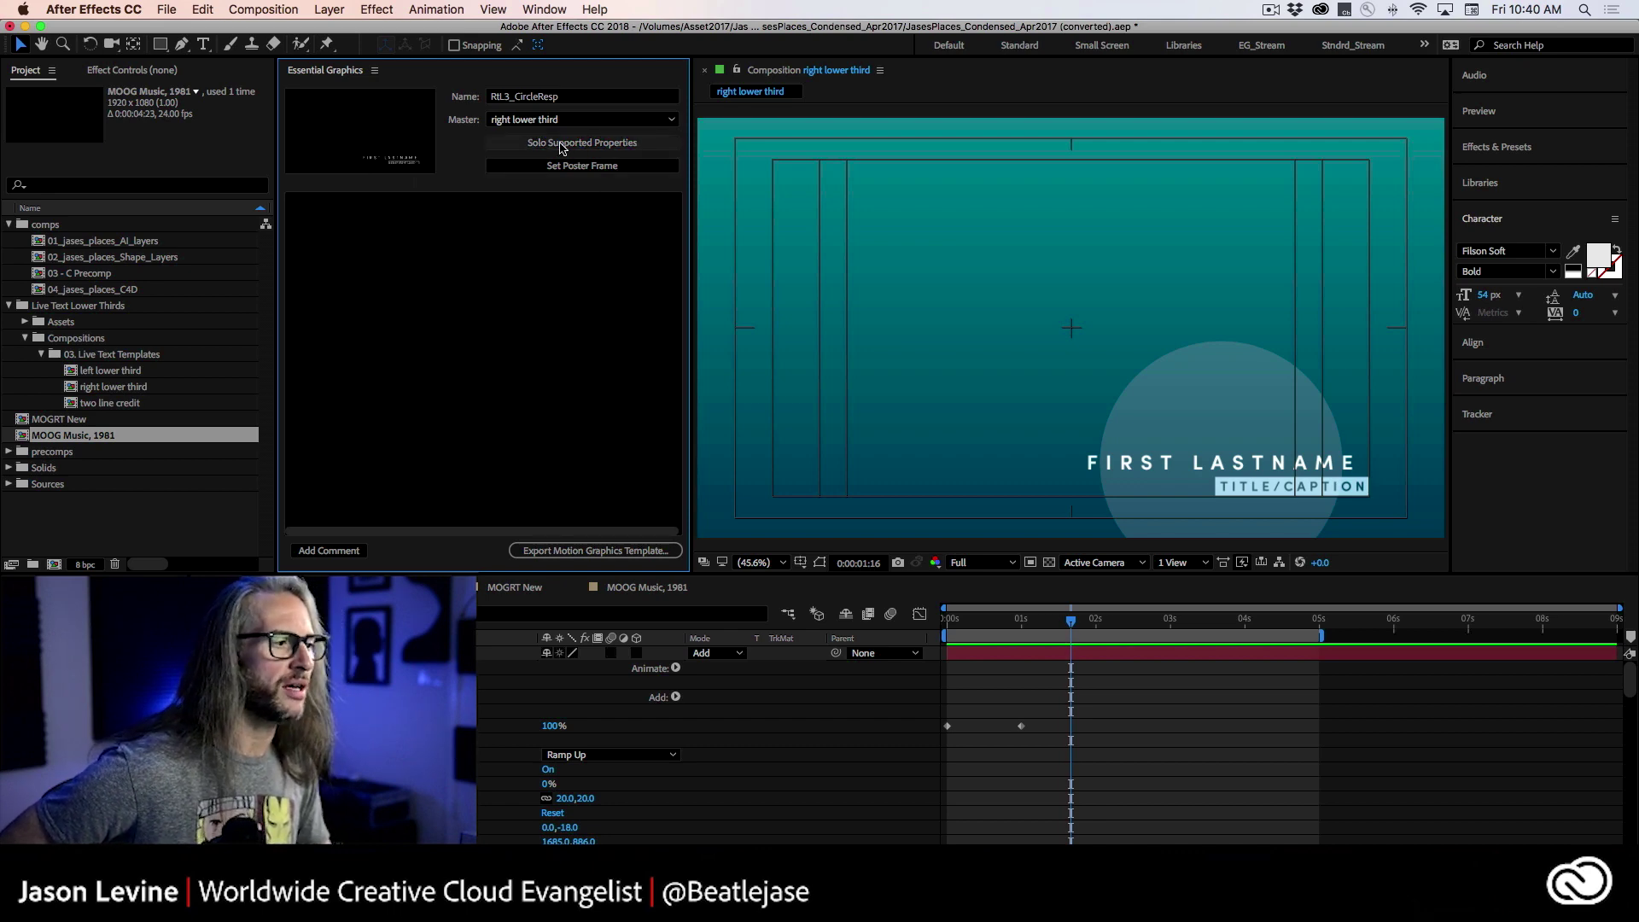
Step: Collapse all layers of the right lower third timeline and solo the supported properties
left_click(70, 653)
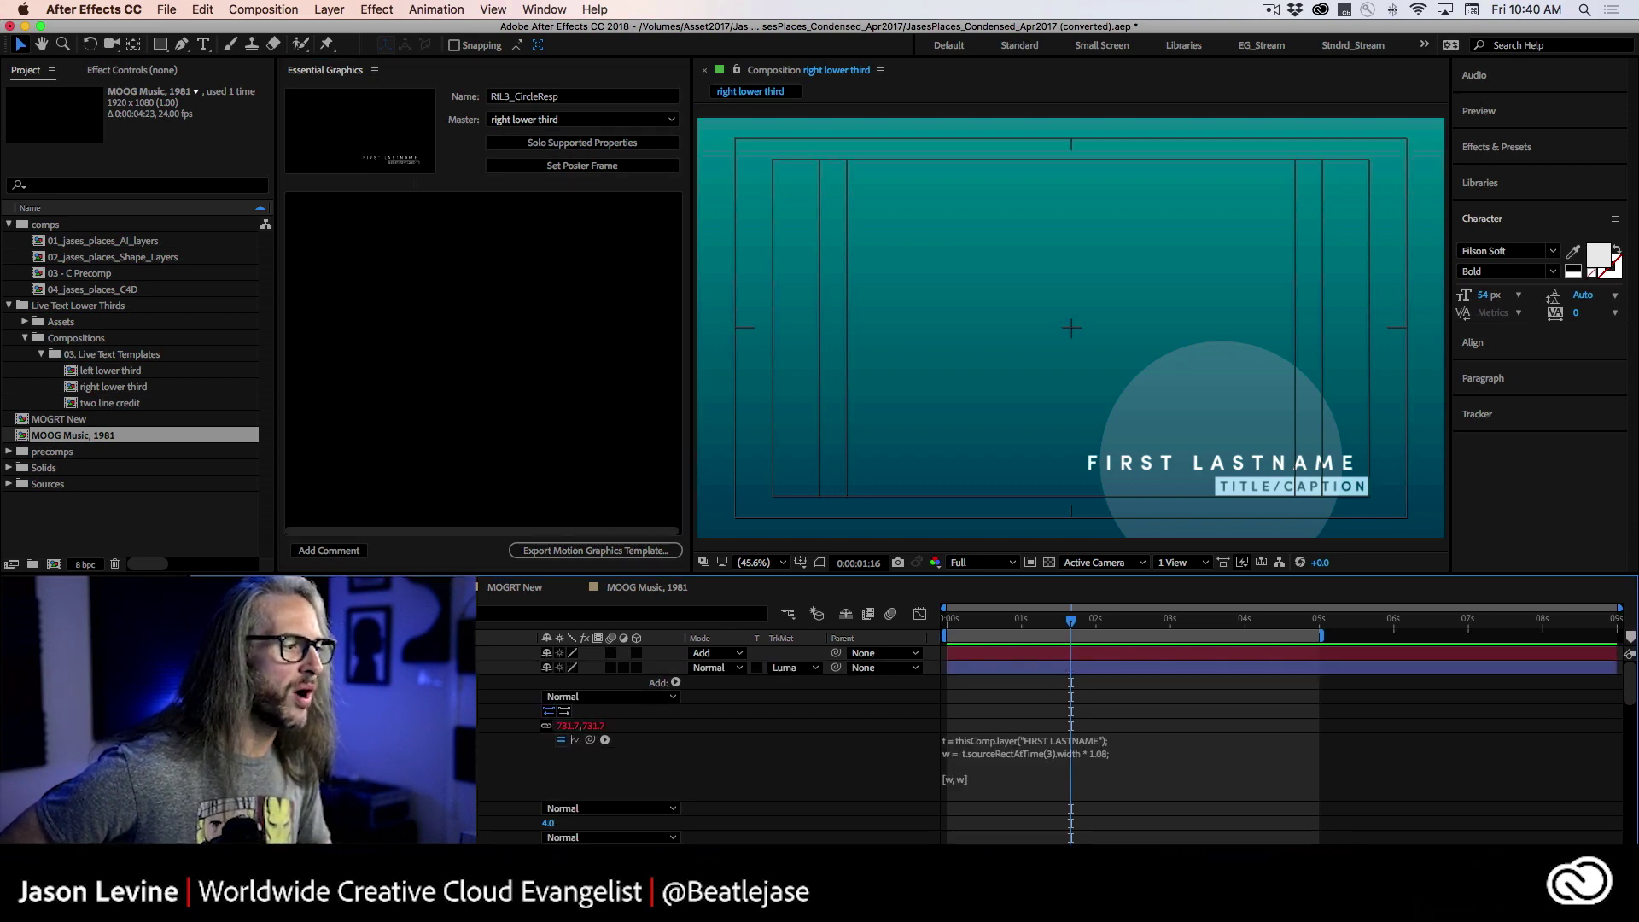
left_click(70, 667)
left_click(70, 682)
left_click(70, 697)
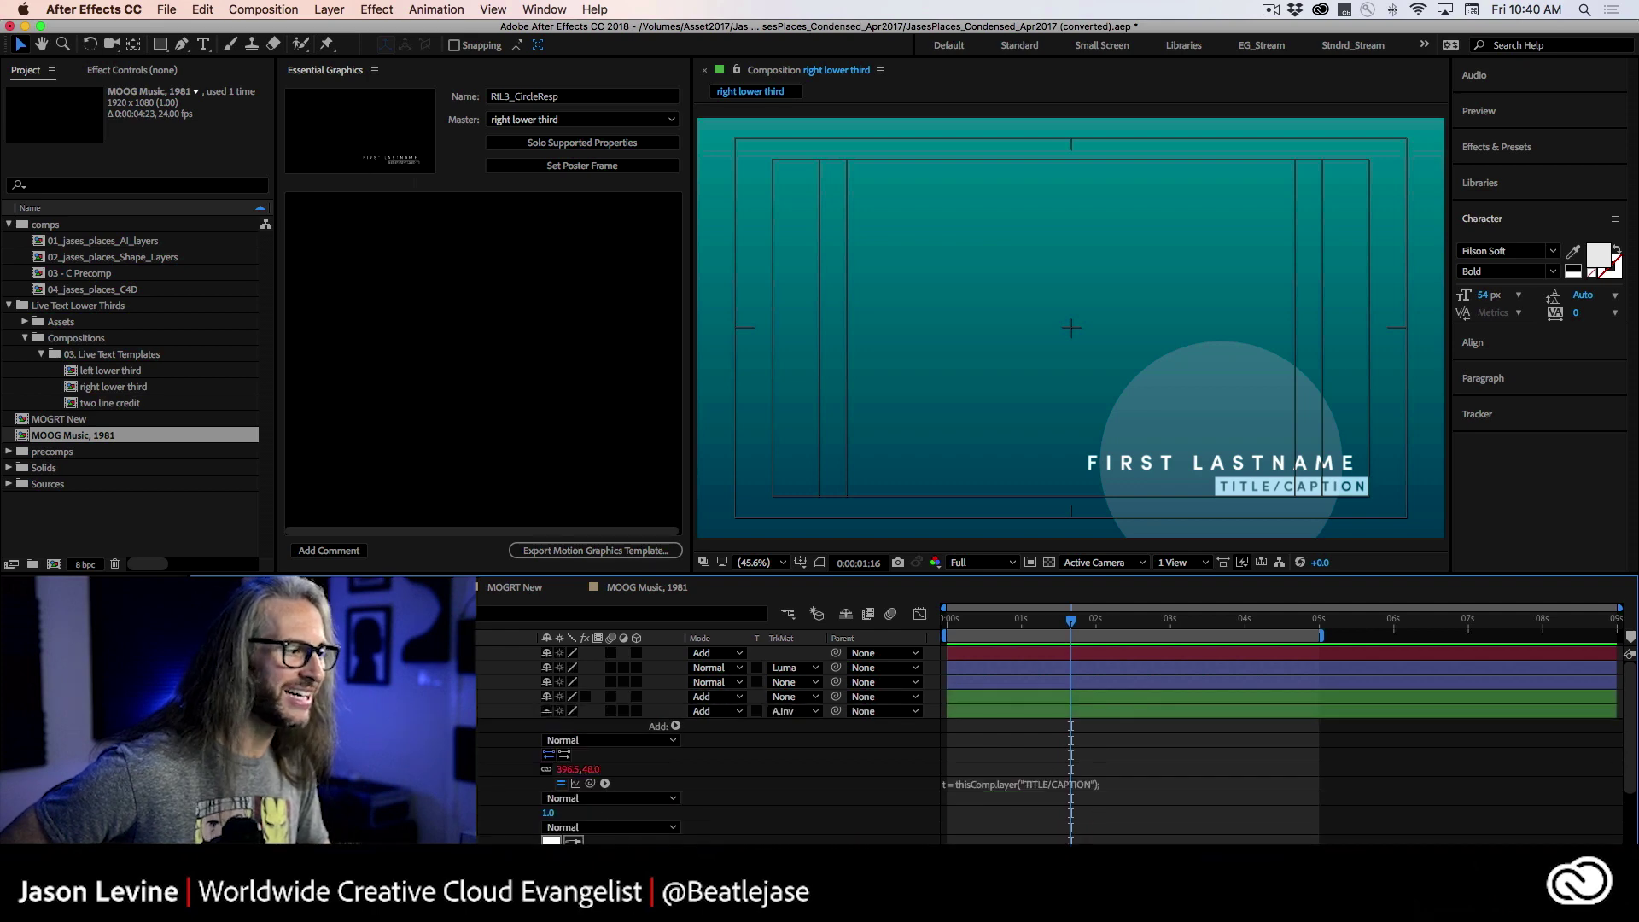
left_click(70, 711)
left_click(70, 726)
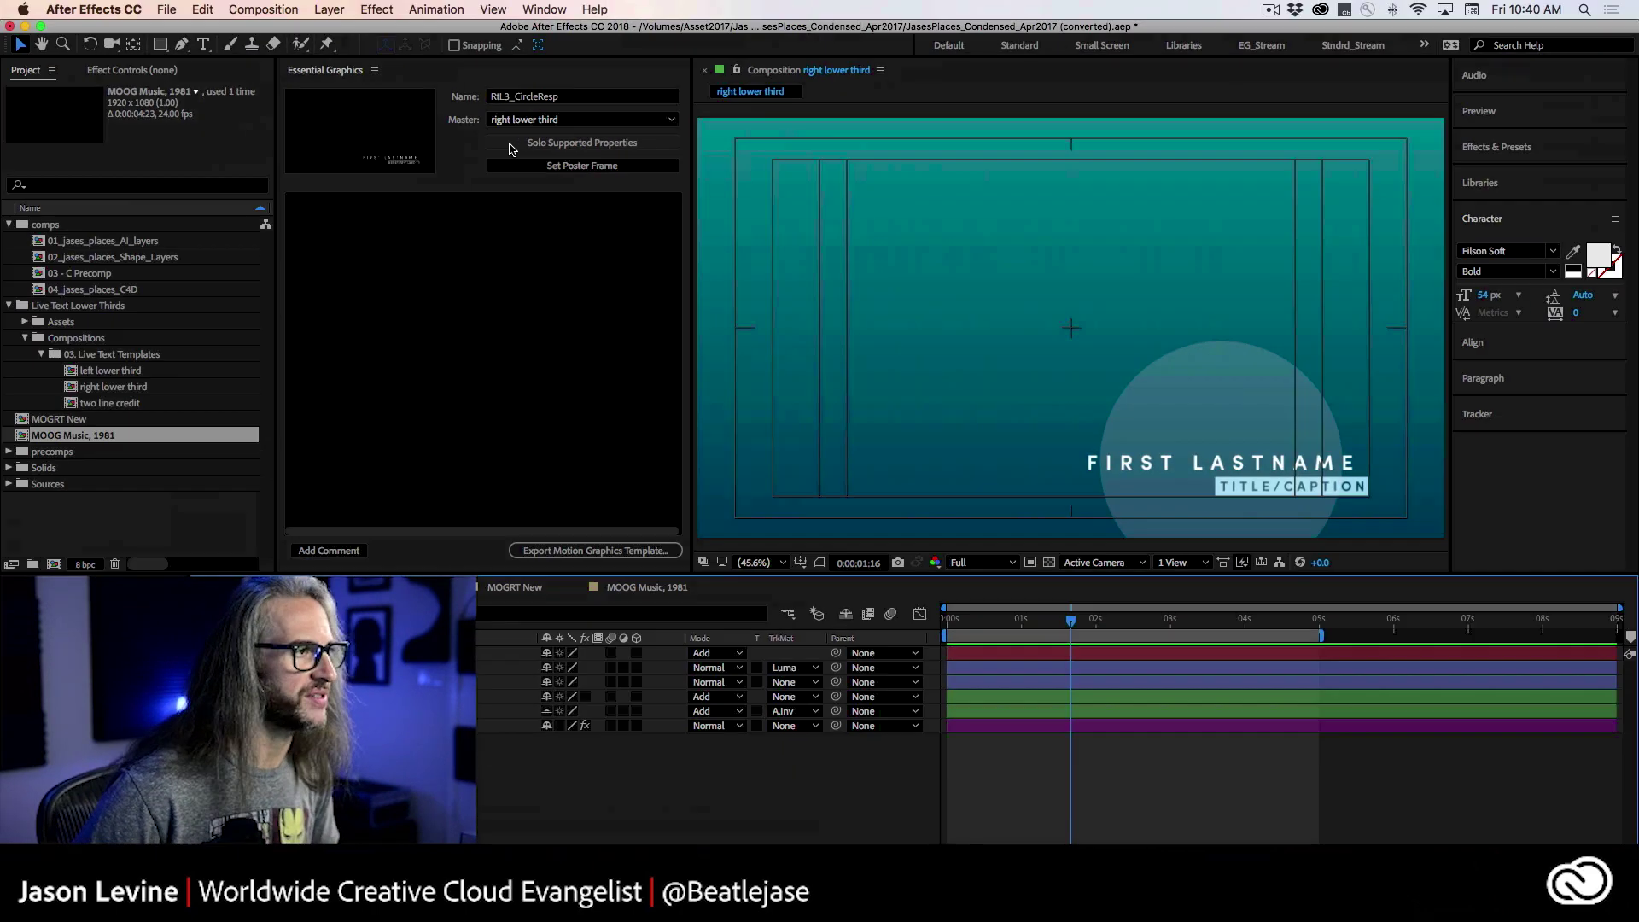
left_click(608, 147)
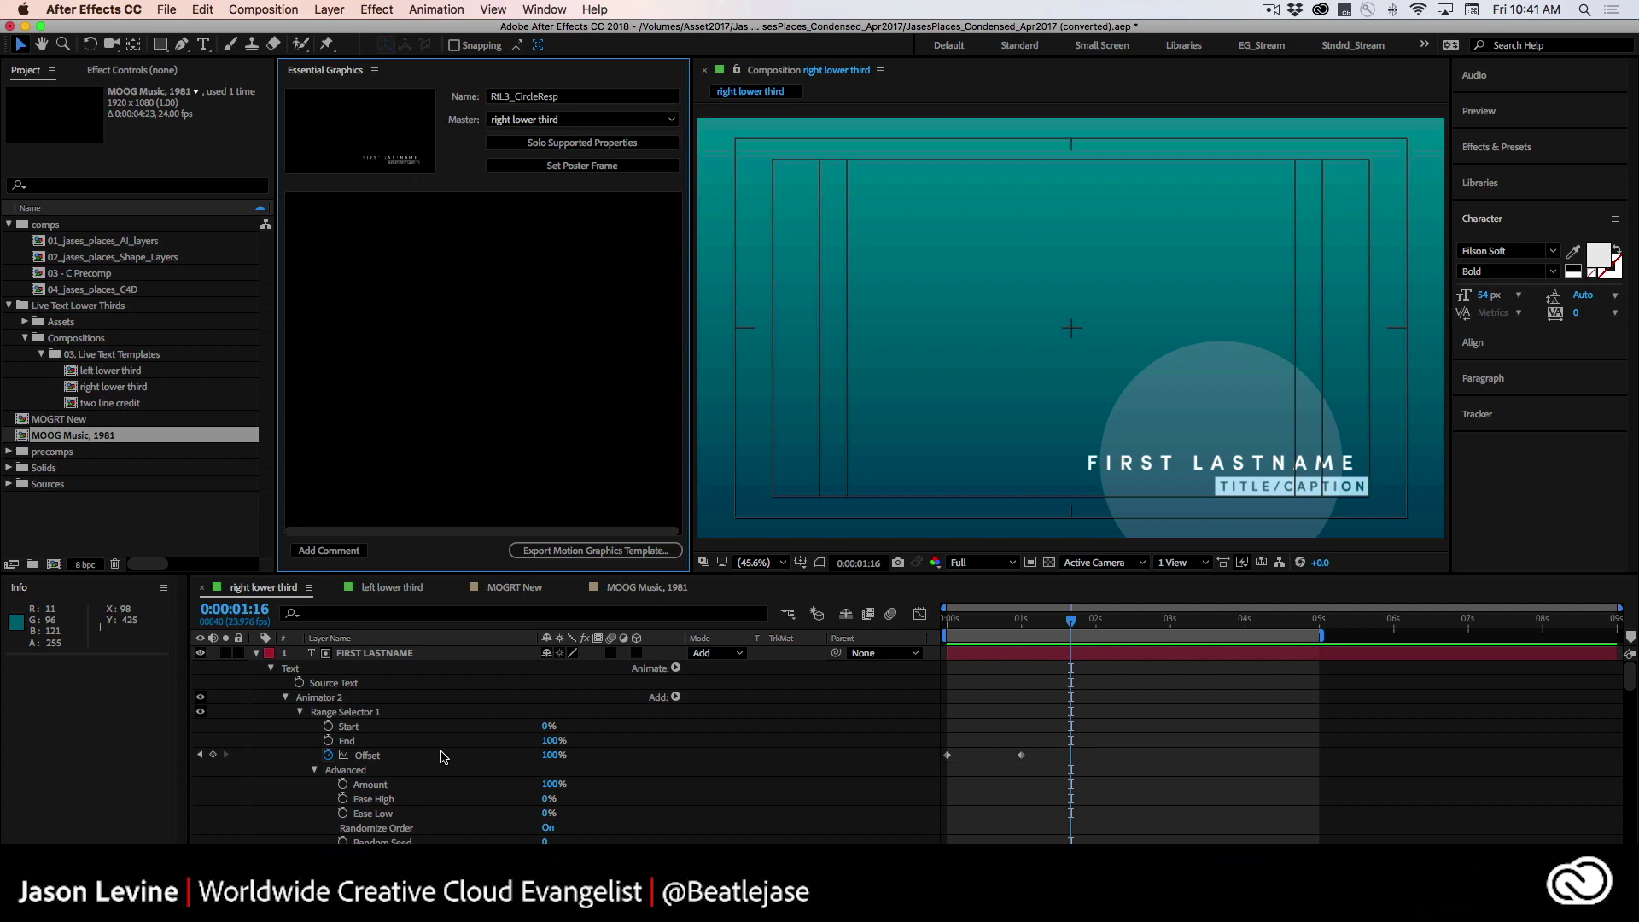
Step: Add the FIRST LASTNAME layer's Source Text to the template and rename the property First Line Text
left_click(327, 685)
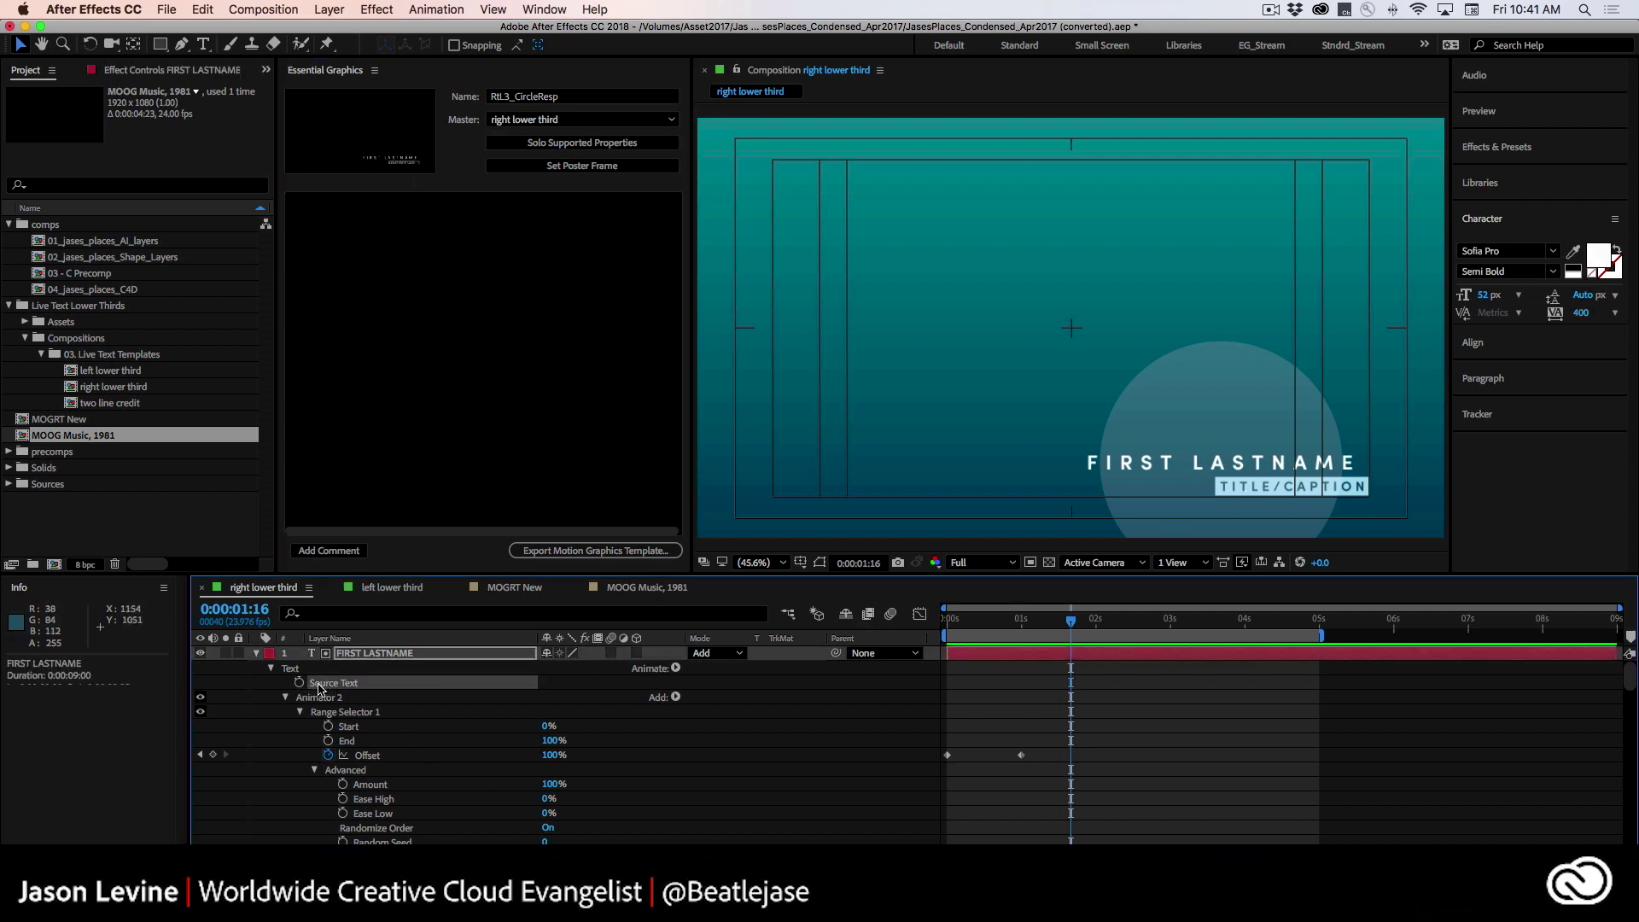
left_click_drag(325, 687, 395, 384)
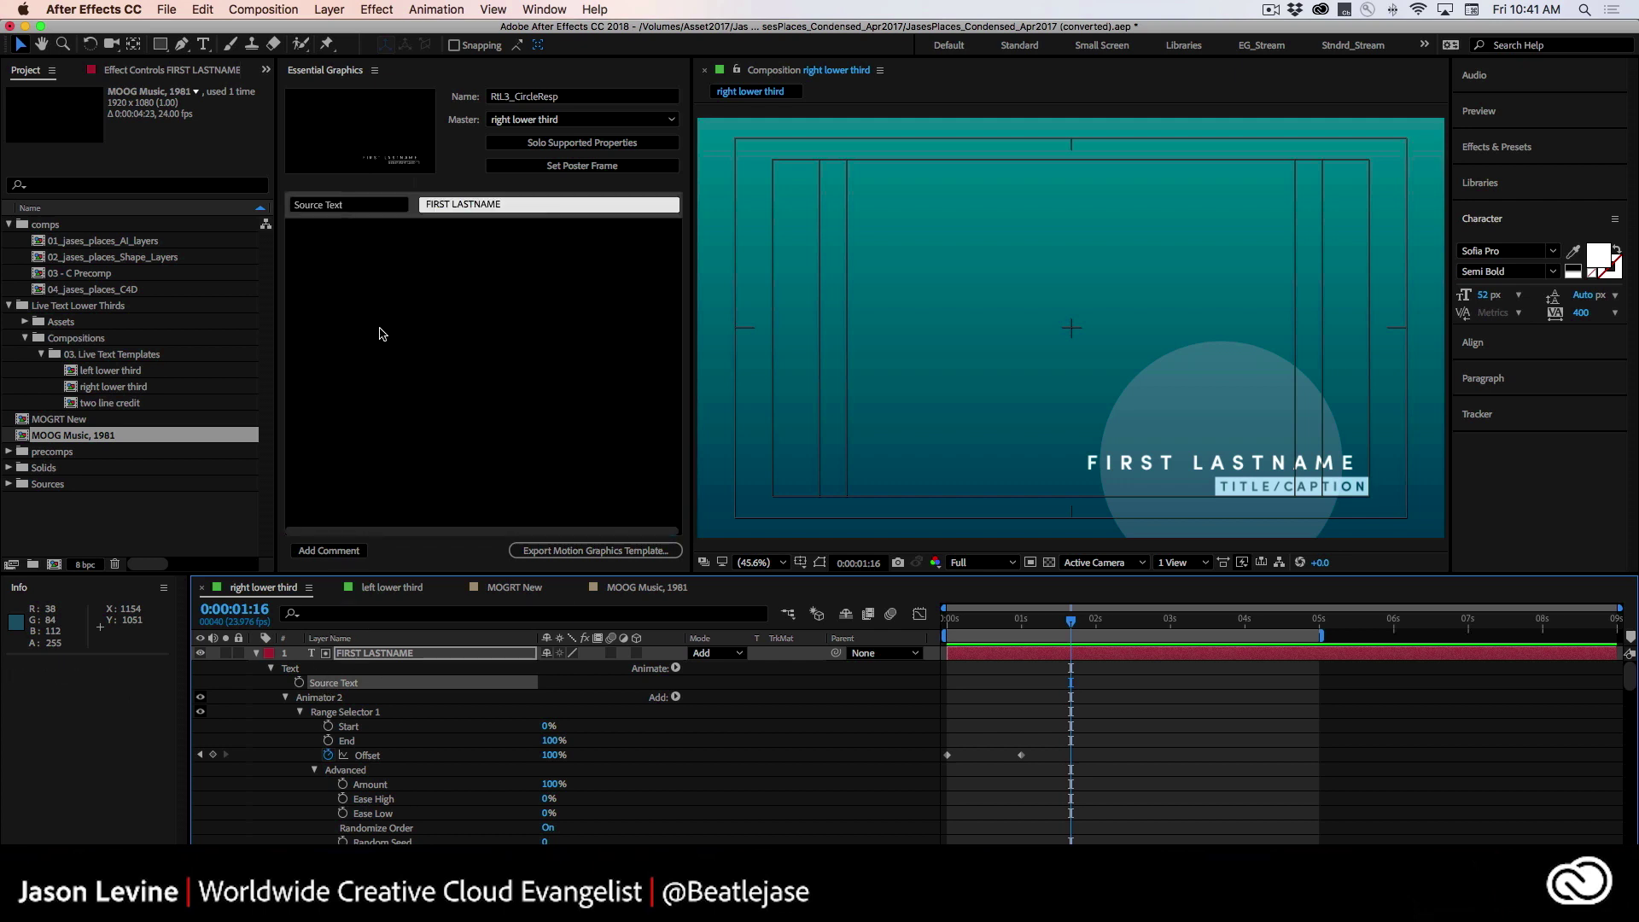
left_click(375, 206)
type("First Lin")
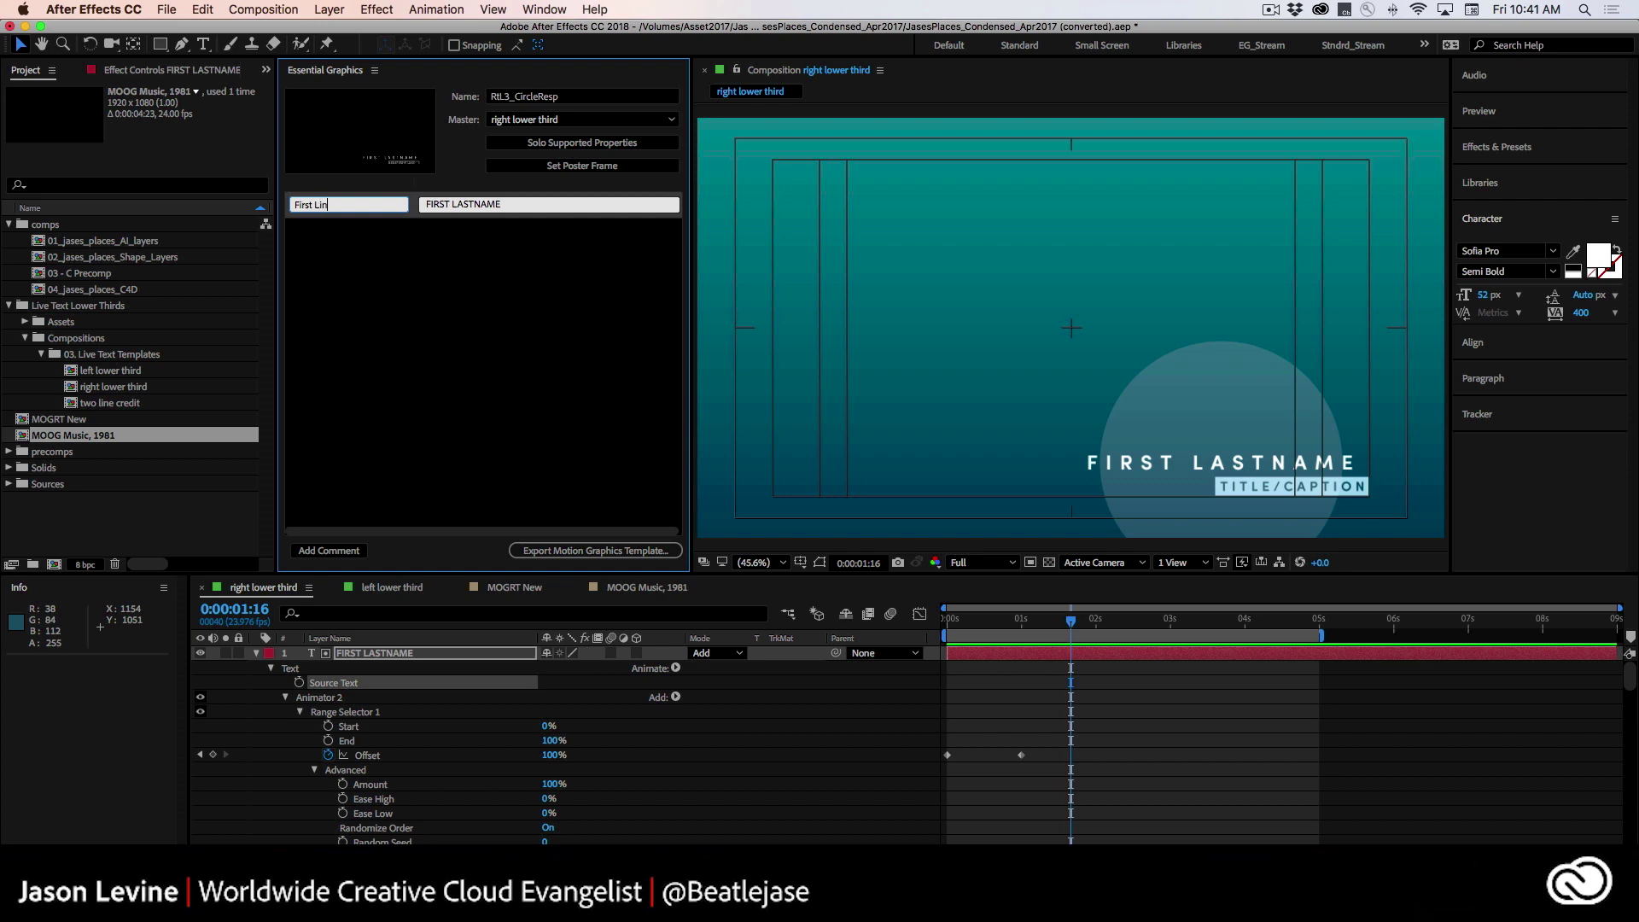
key("Return")
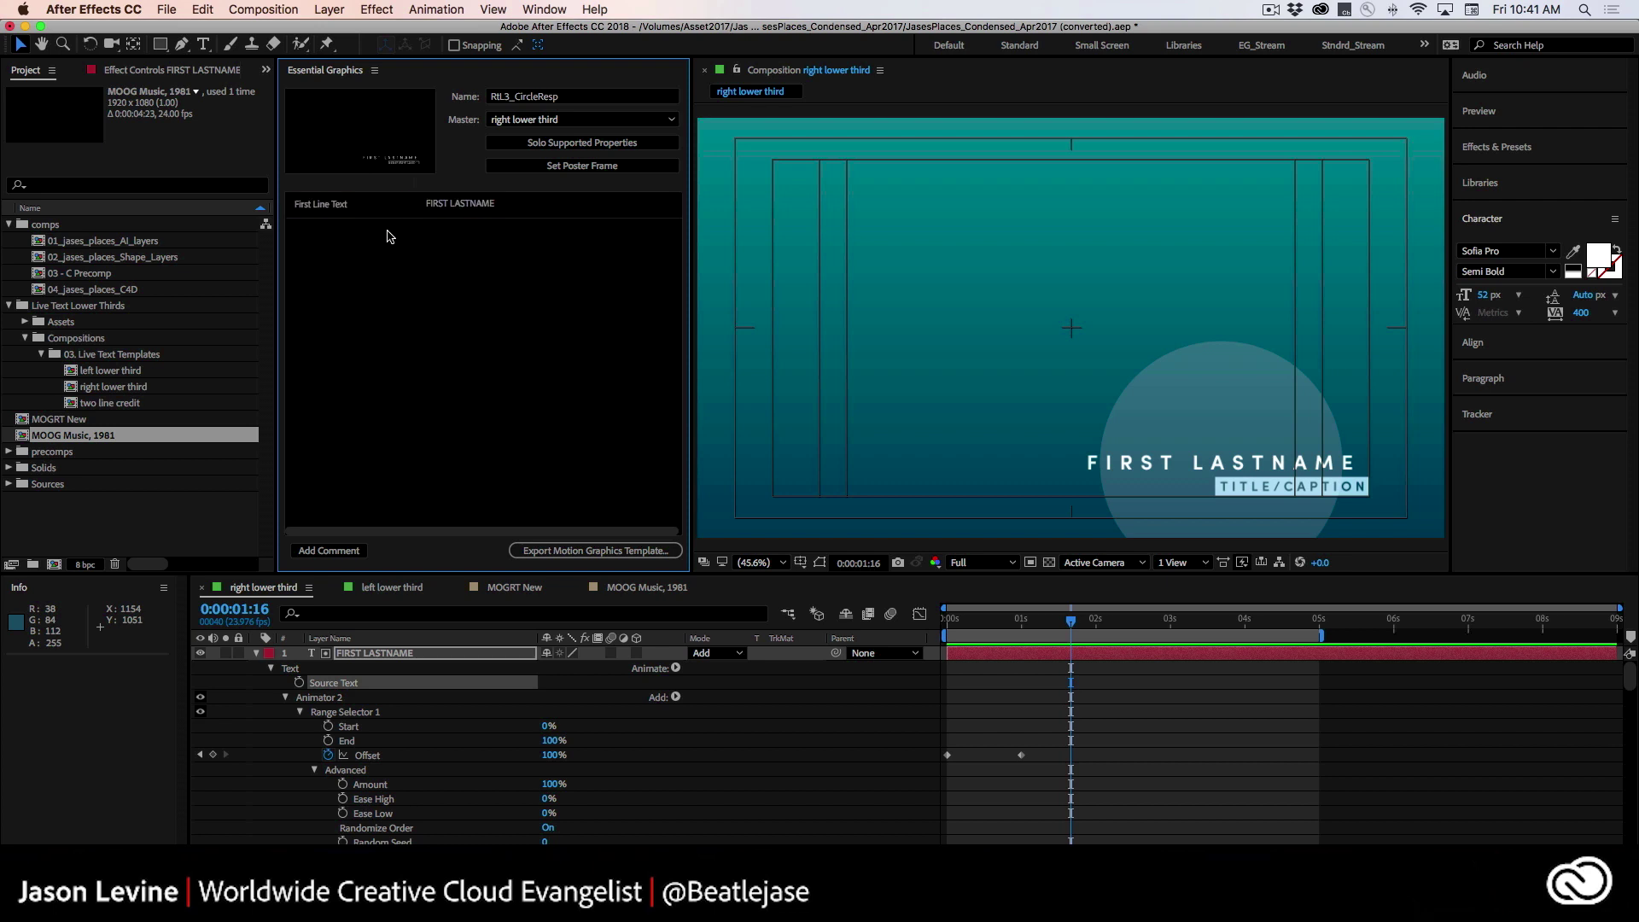
Step: Add the Fill 1 color of the name ring 2 layer to the template and rename the property Ring Fill Color
scroll(393, 714, "down", 3)
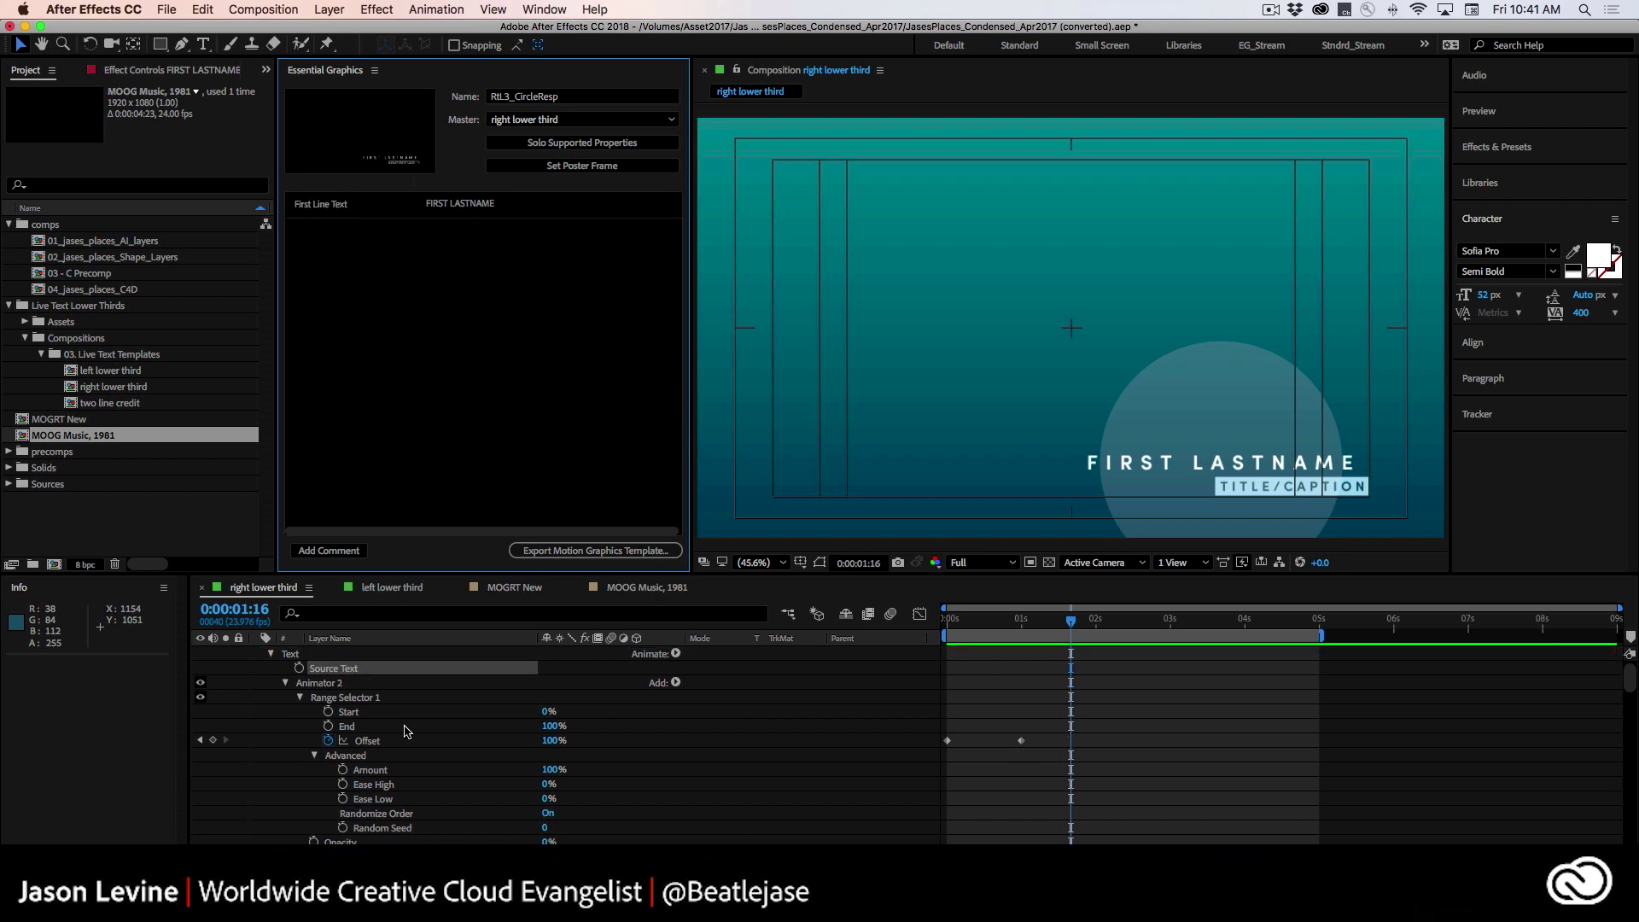
scroll(413, 715, "down", 5)
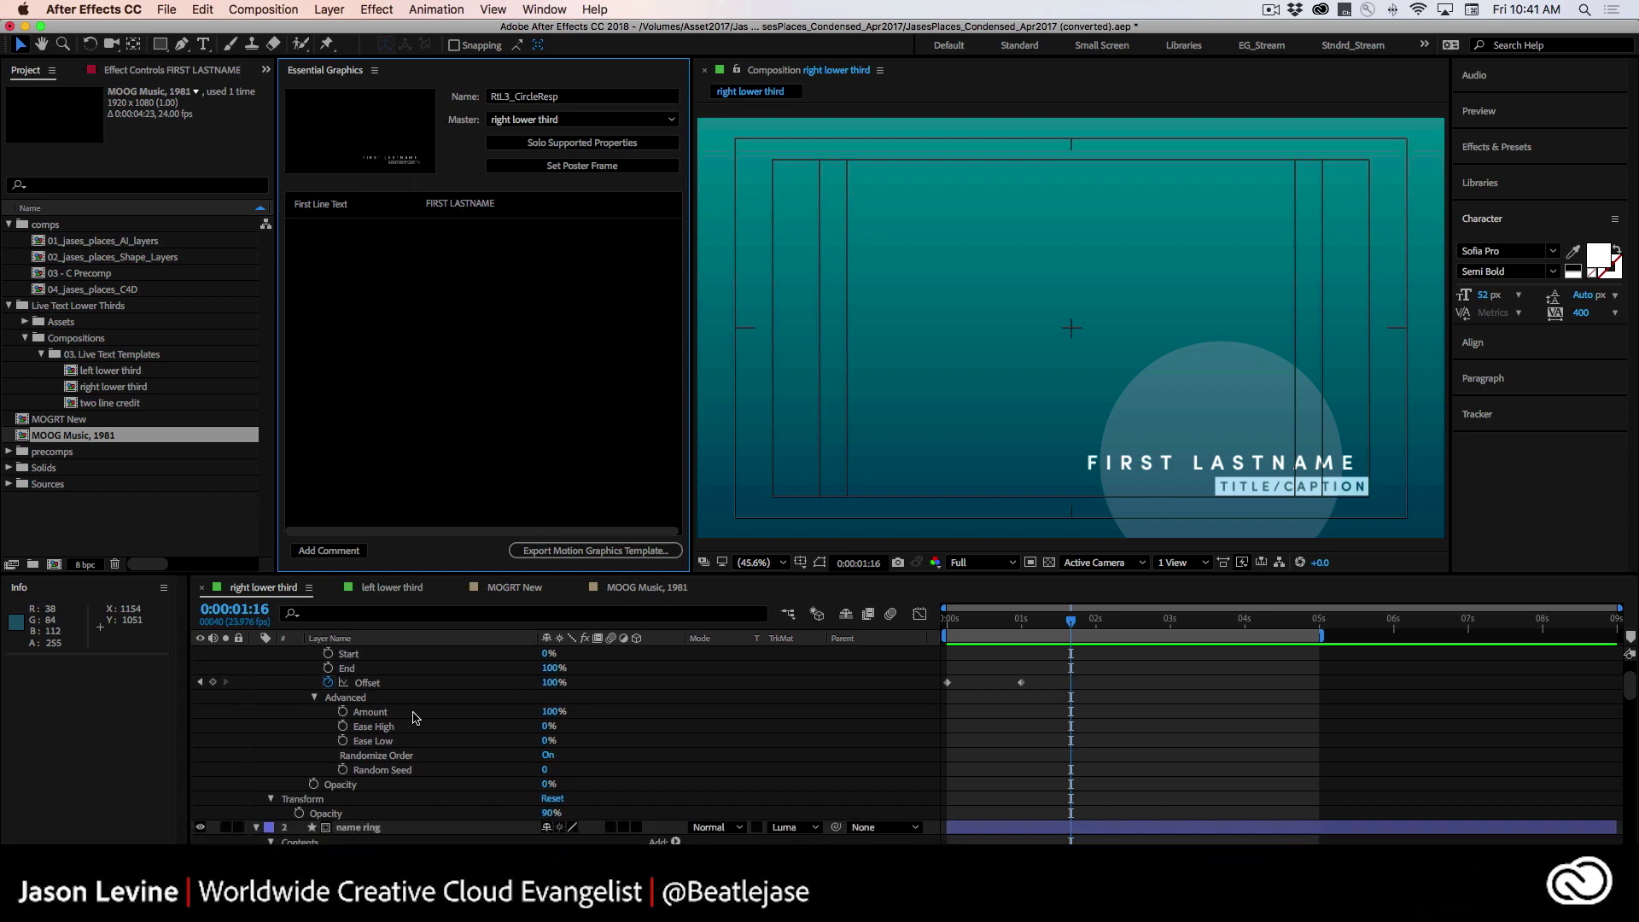
scroll(415, 725, "down", 8)
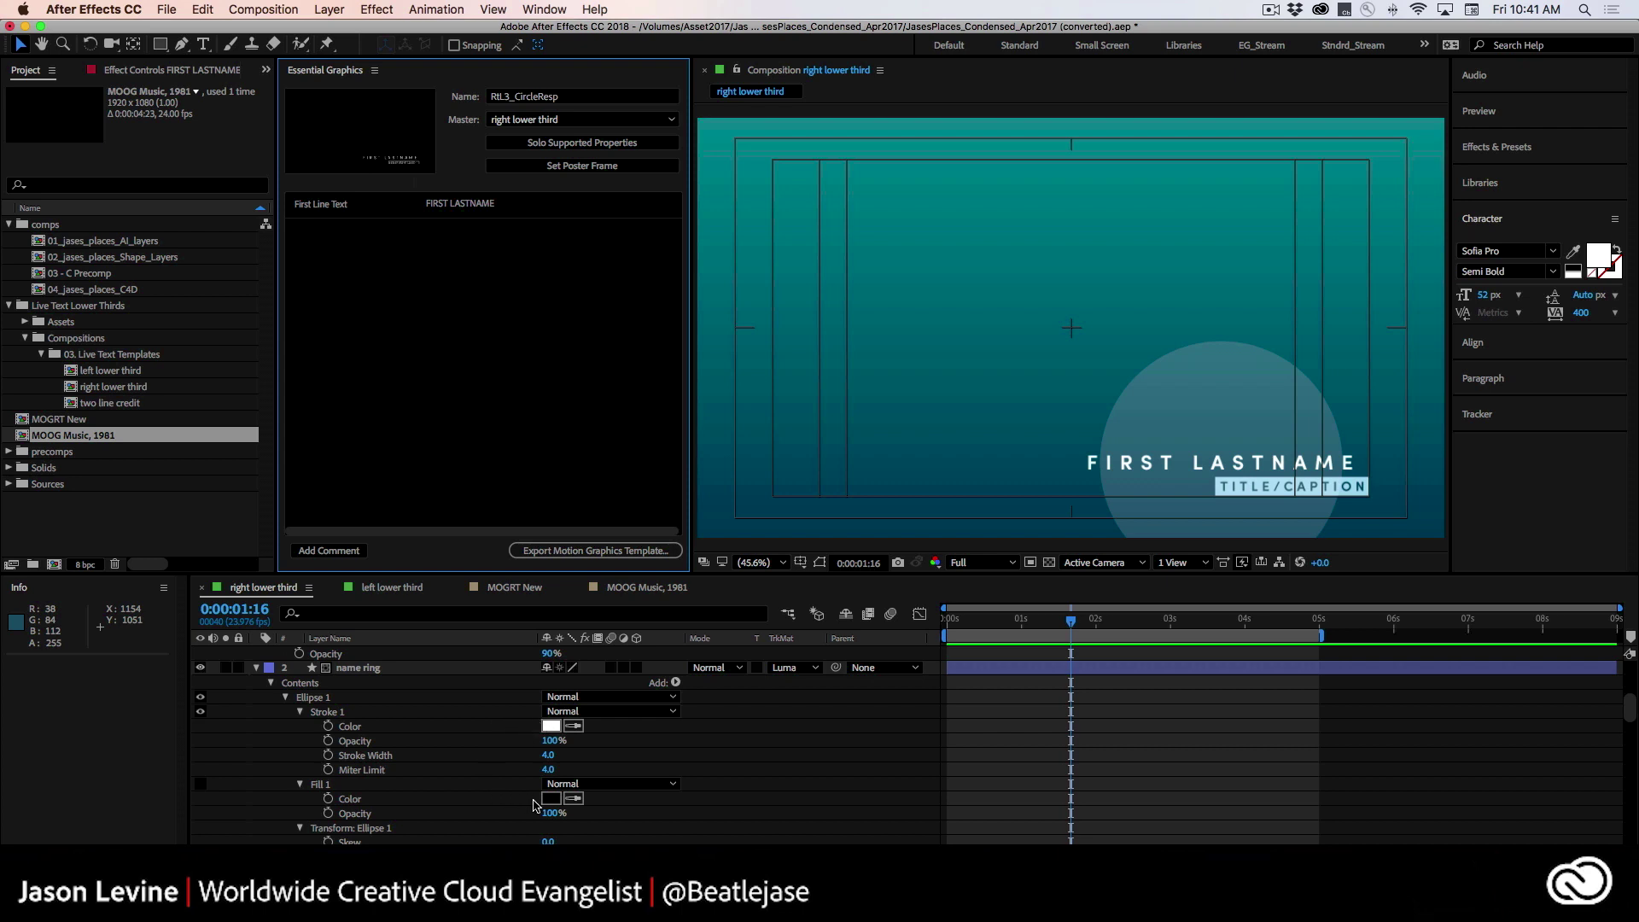
scroll(534, 805, "down", 11)
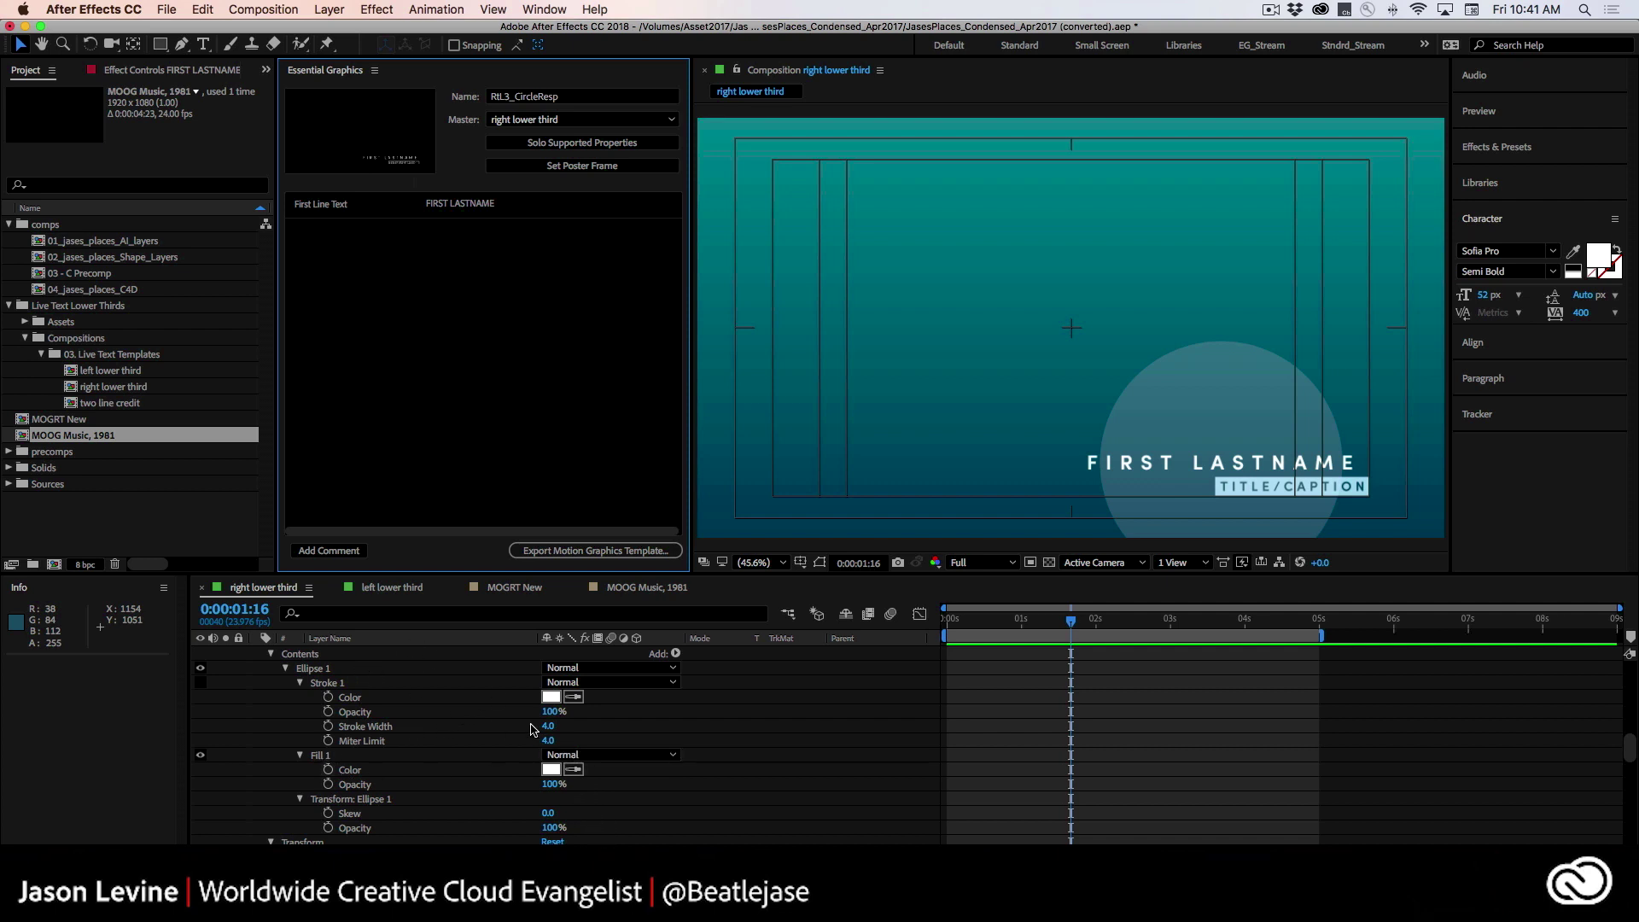
scroll(474, 791, "down", 2)
left_click_drag(393, 741, 383, 375)
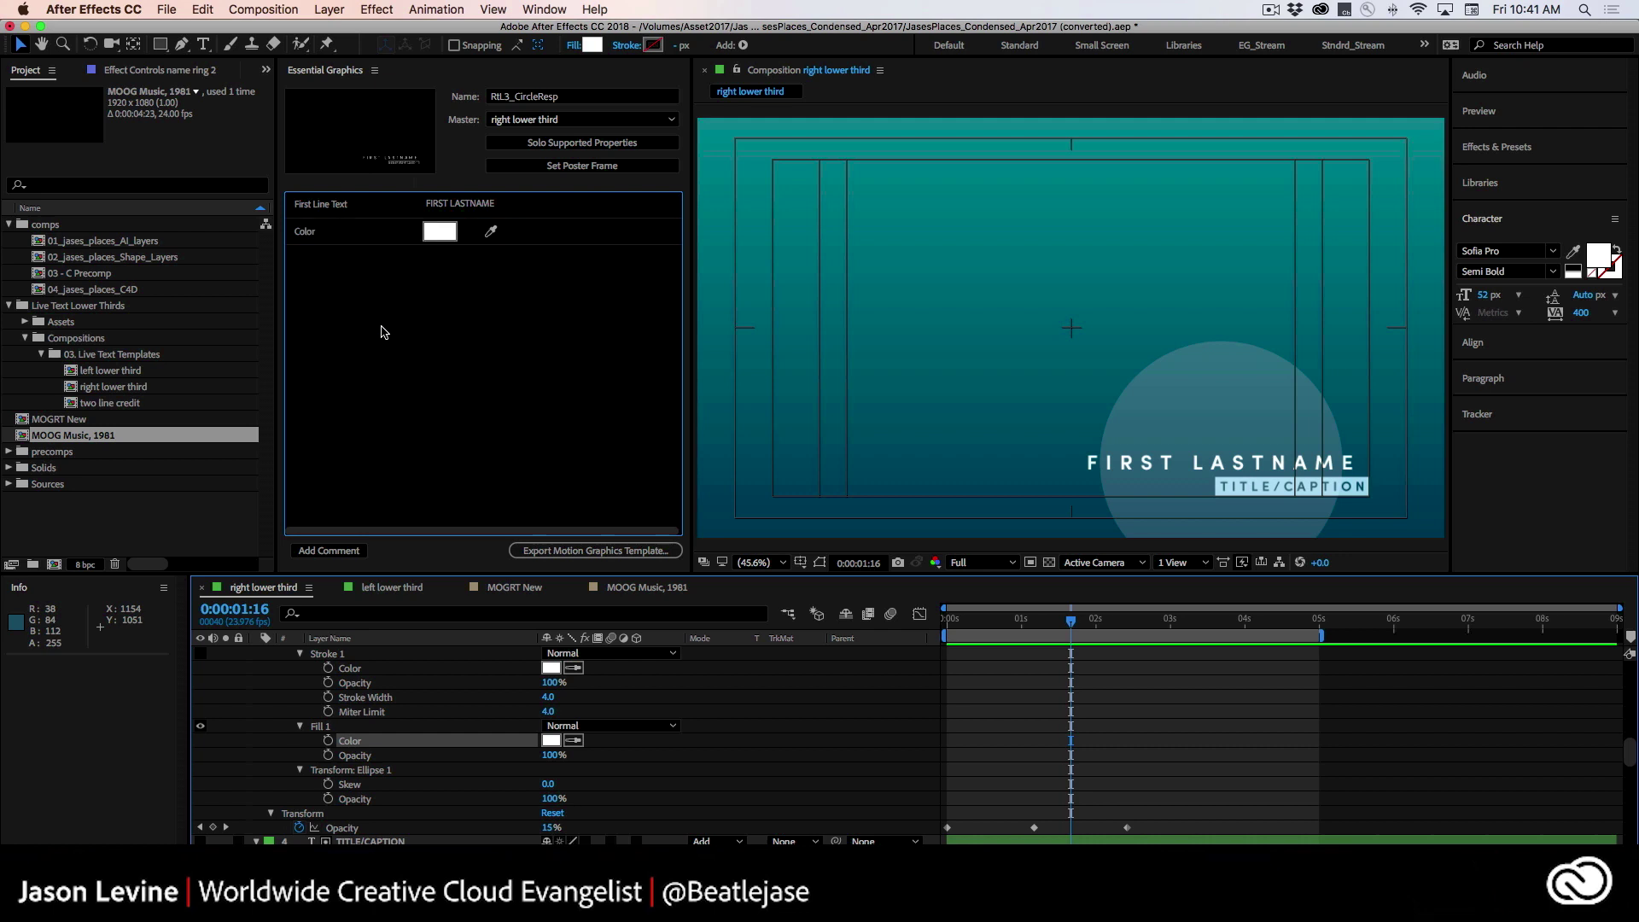
left_click(331, 239)
type("Ring Fill")
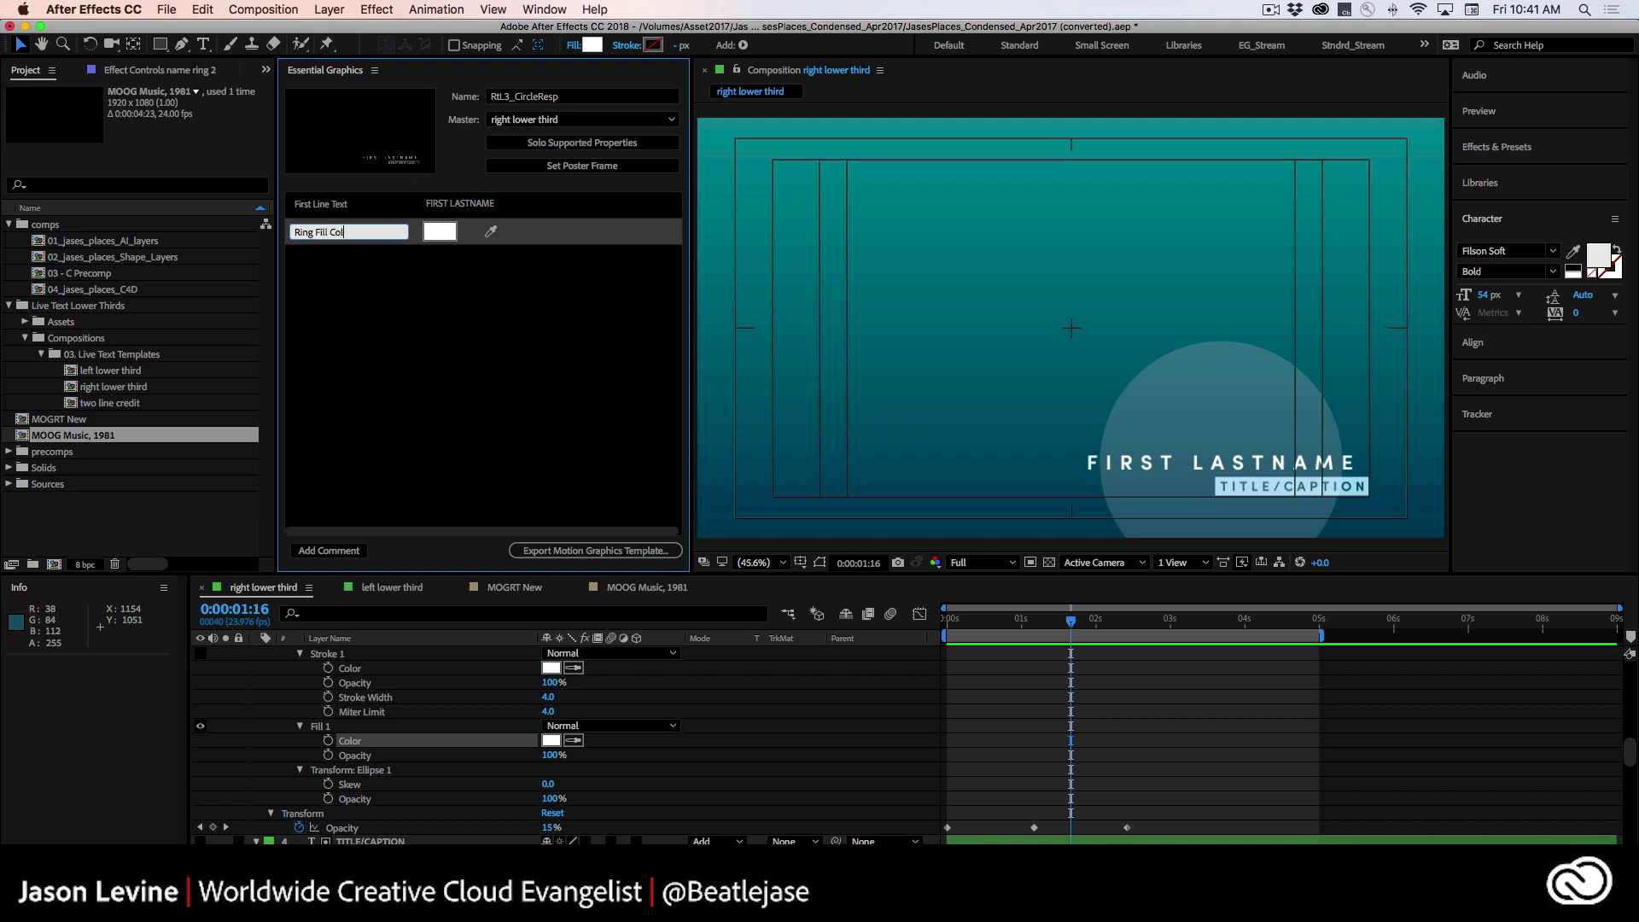
left_click(357, 274)
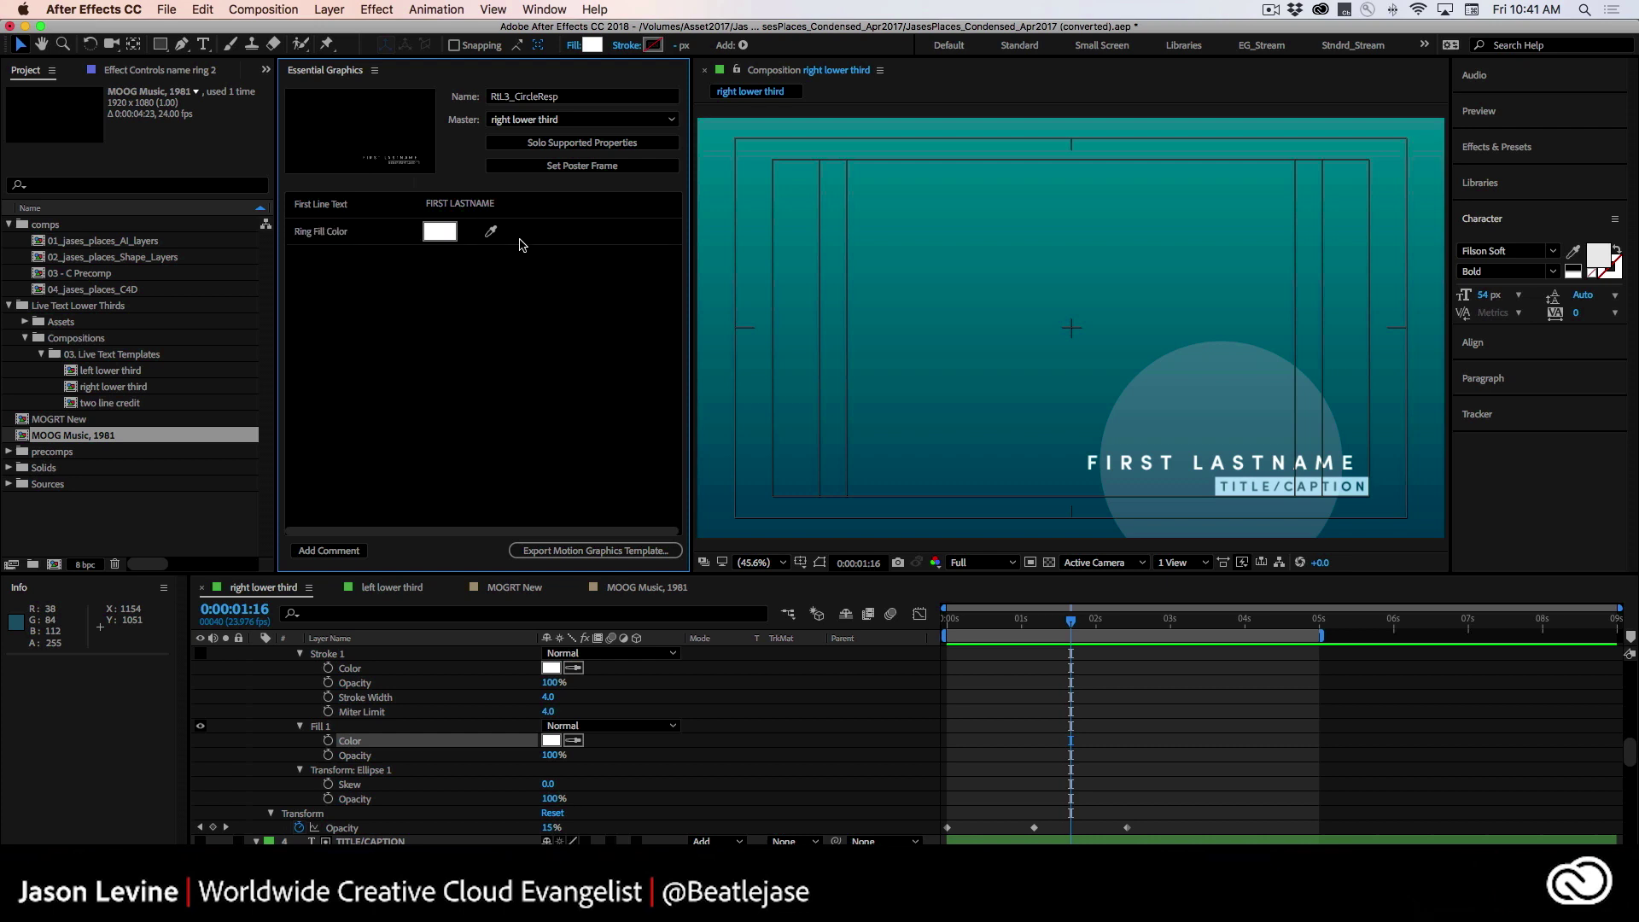
Step: Add the TITLE/CAPTION layer's Source Text to the template and rename the property Second line Text
scroll(483, 754, "down", 4)
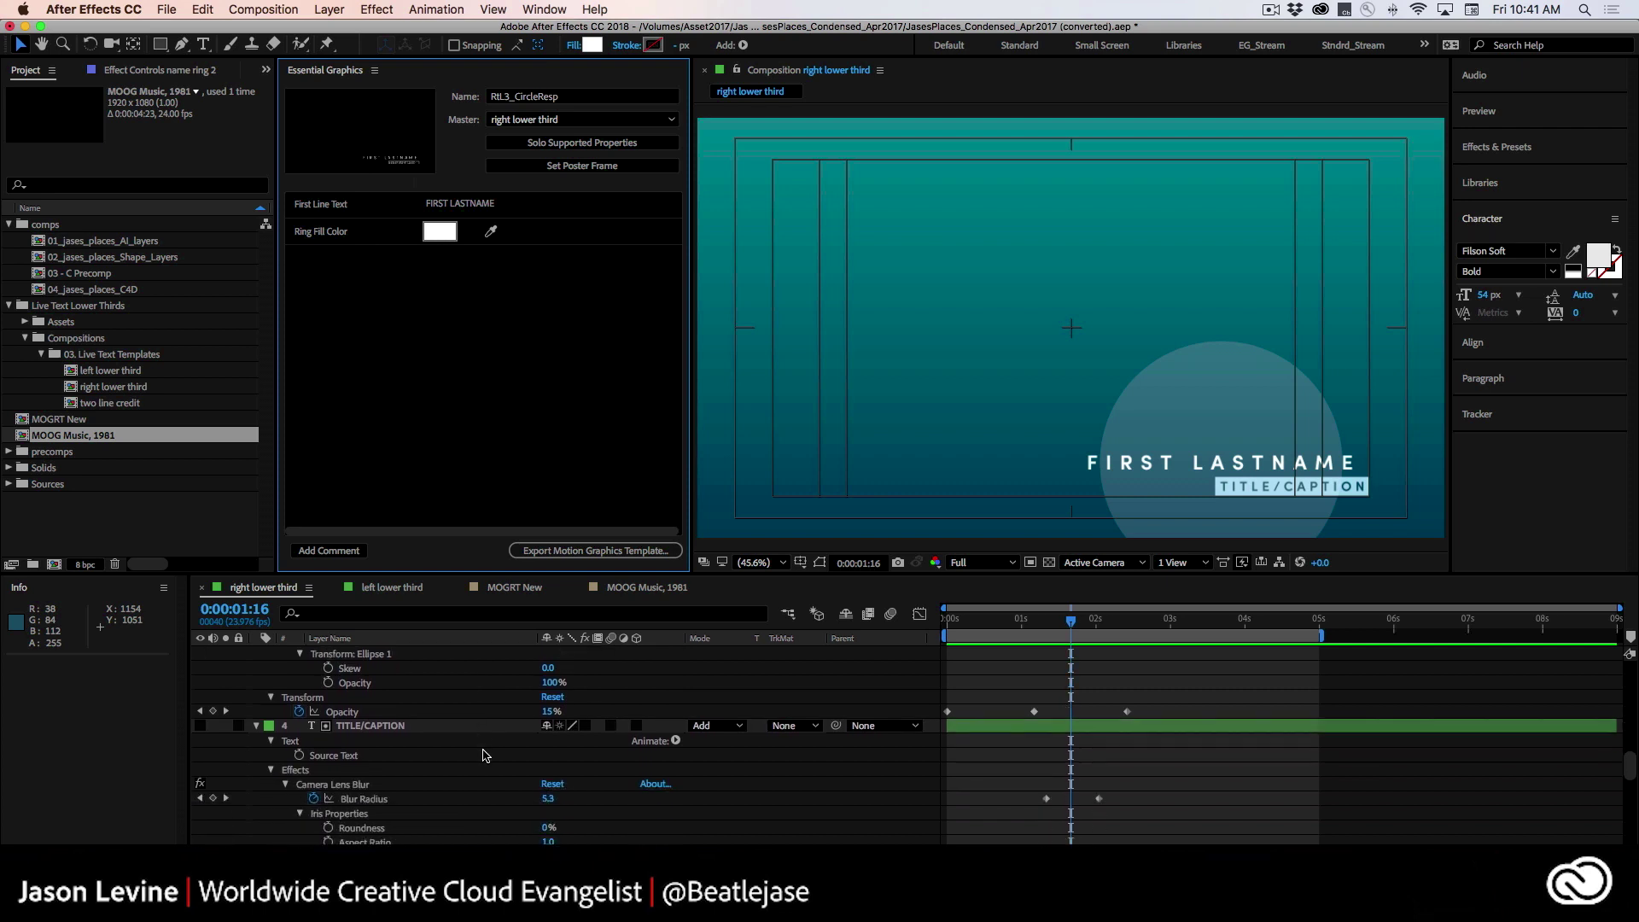
left_click_drag(342, 754, 289, 355)
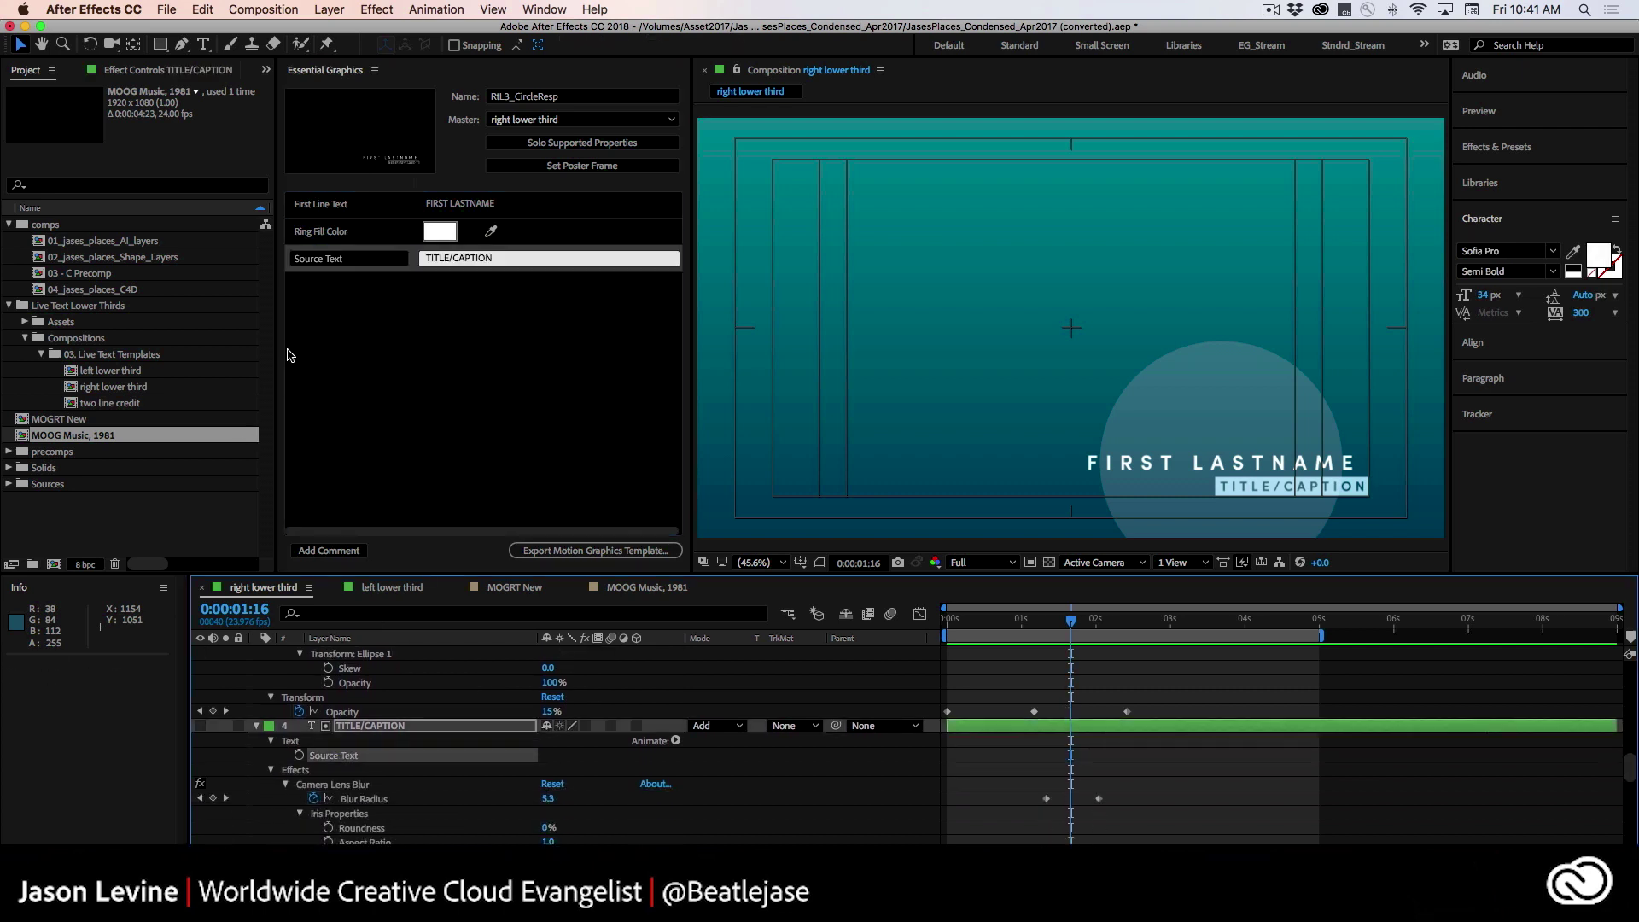
left_click(359, 259)
type("Second lin")
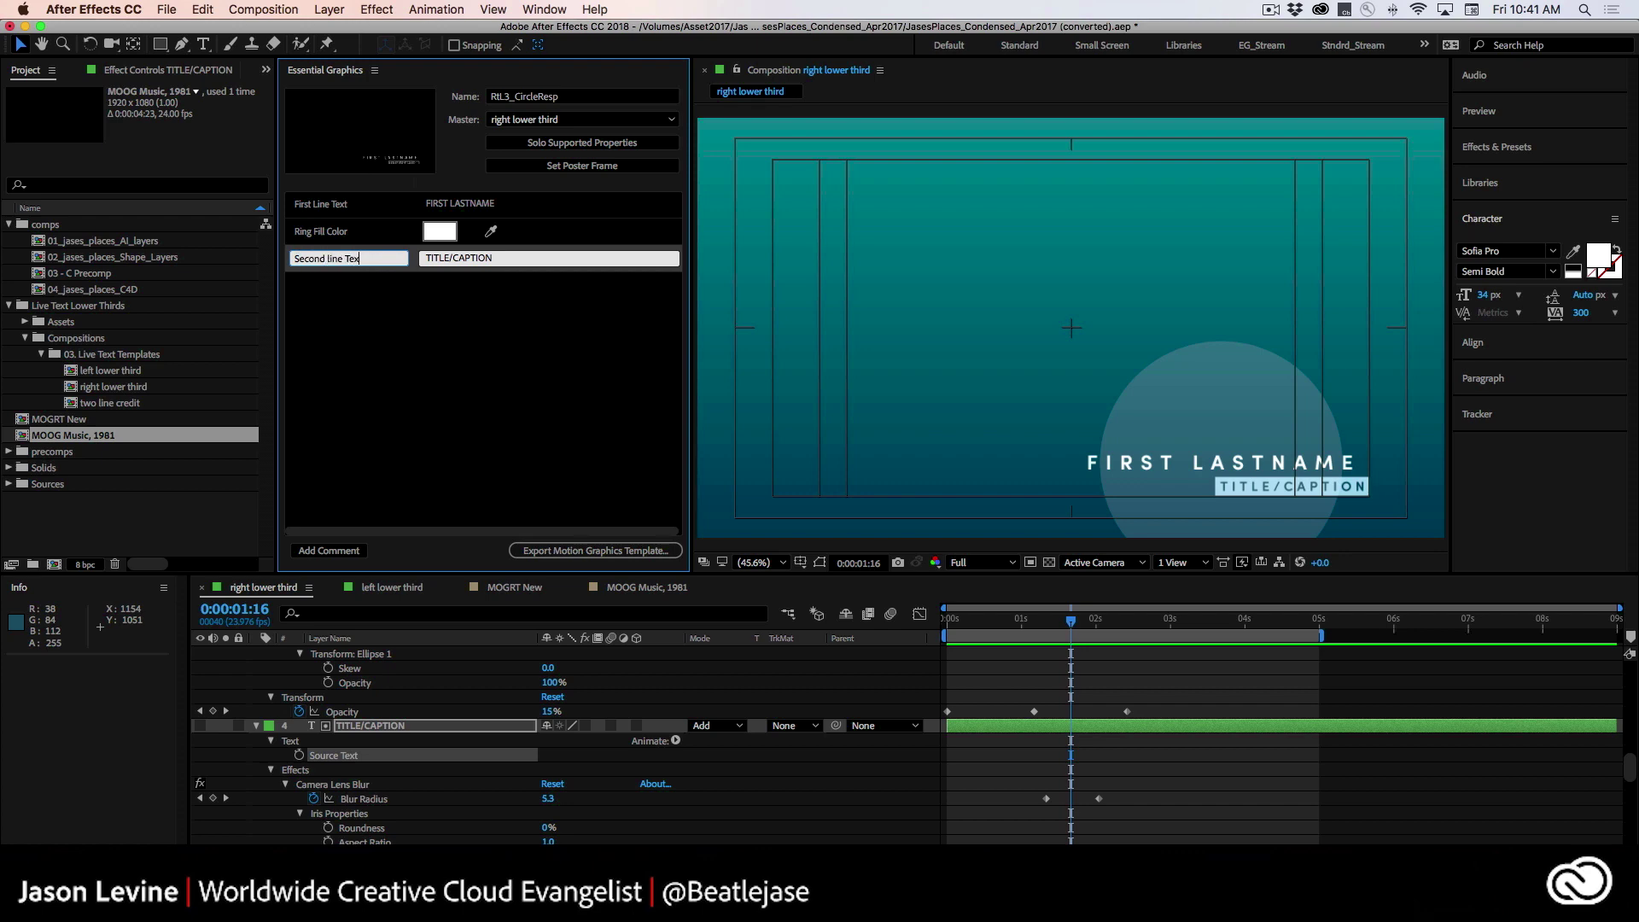
key("Return")
Step: Add a comment to the template reading "These features relate to other animated elements"
left_click(329, 551)
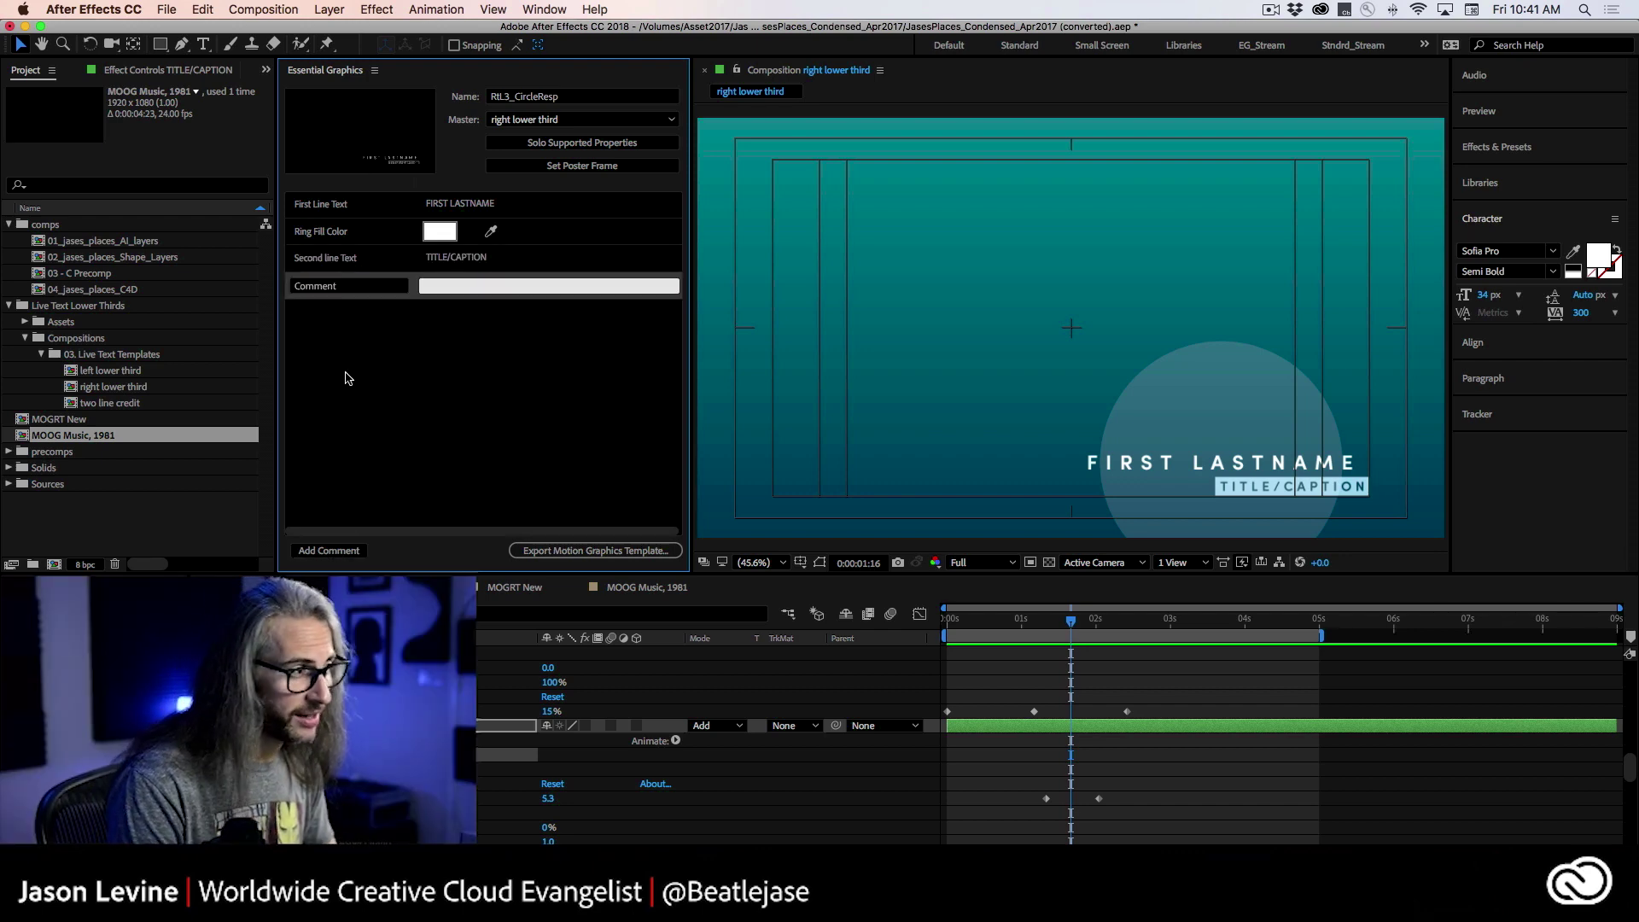
left_click(516, 285)
type("These features relate")
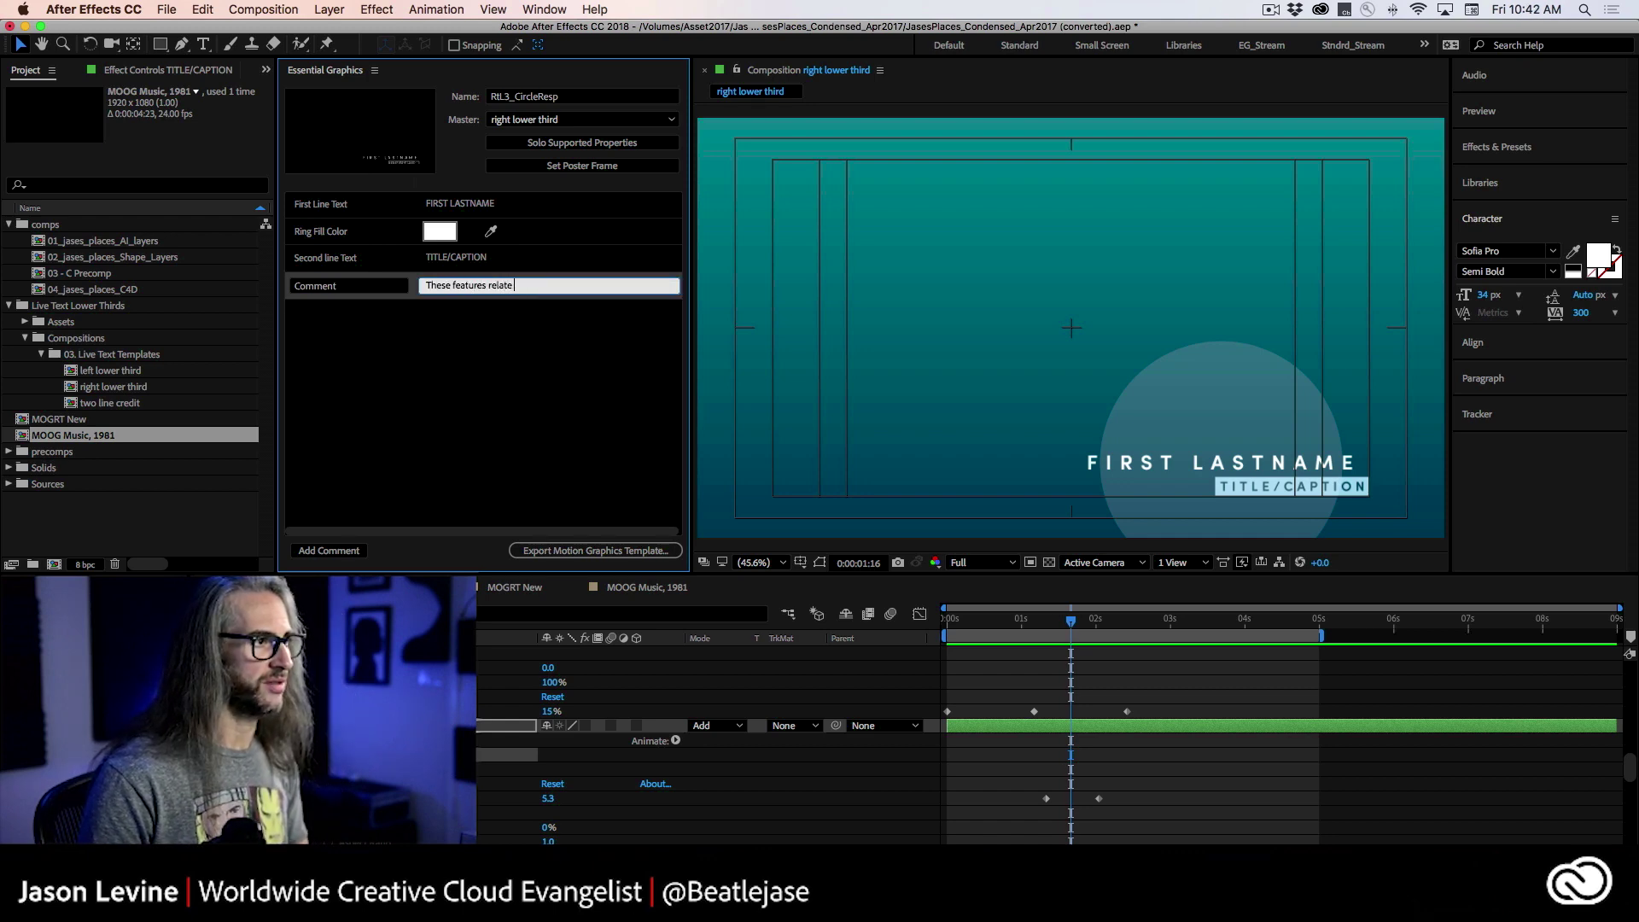
type(" to other animat")
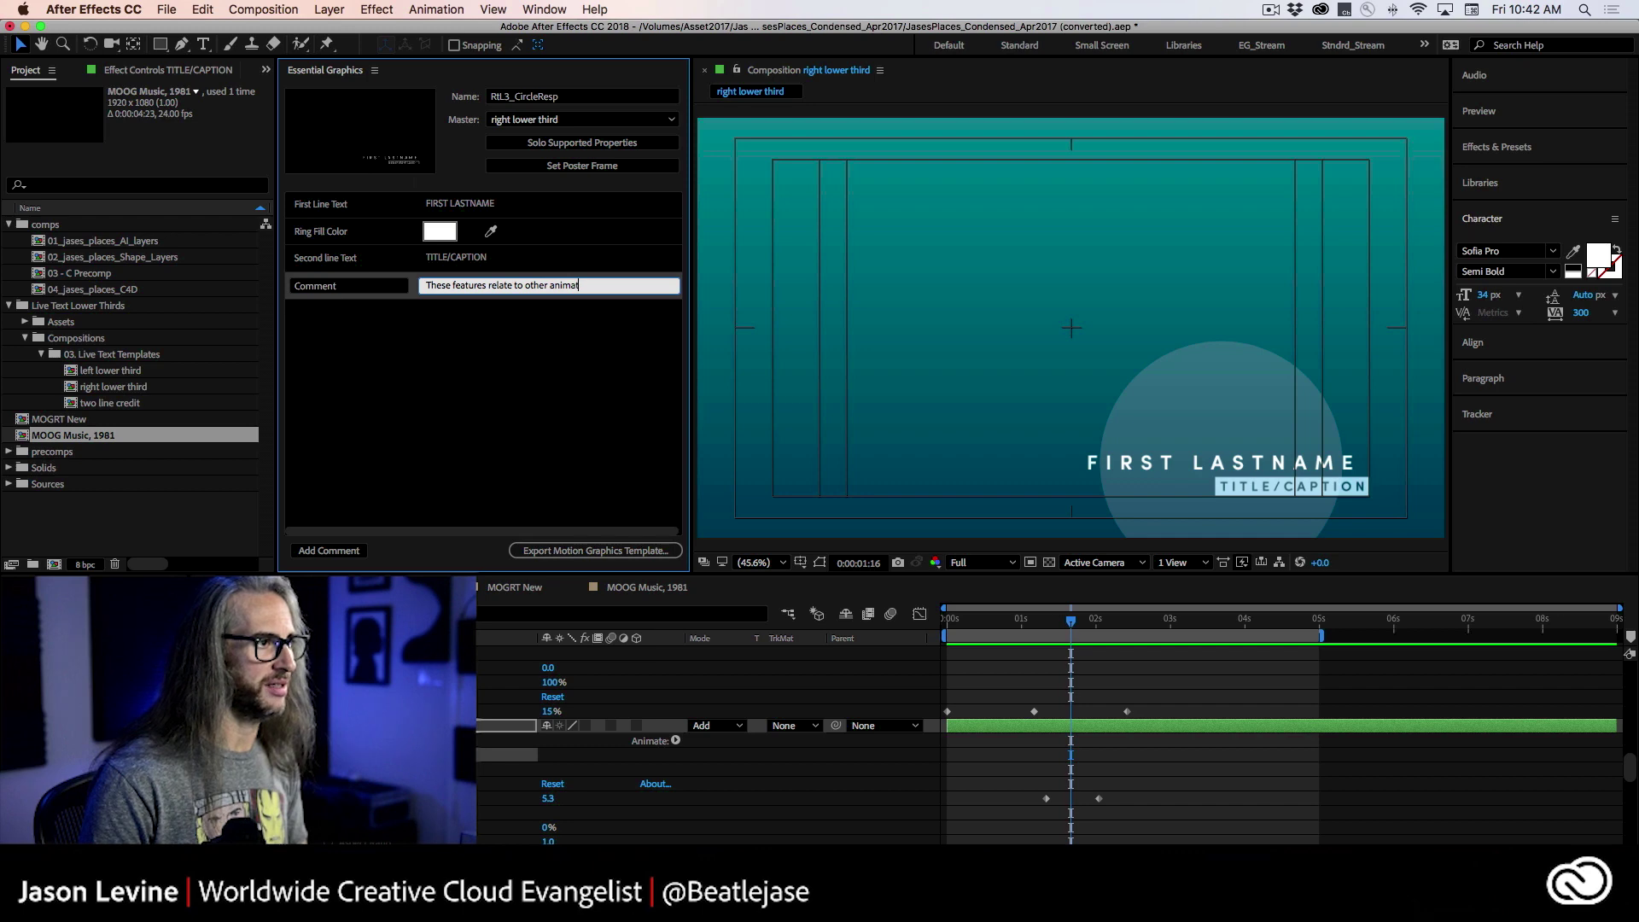
type("ed elements")
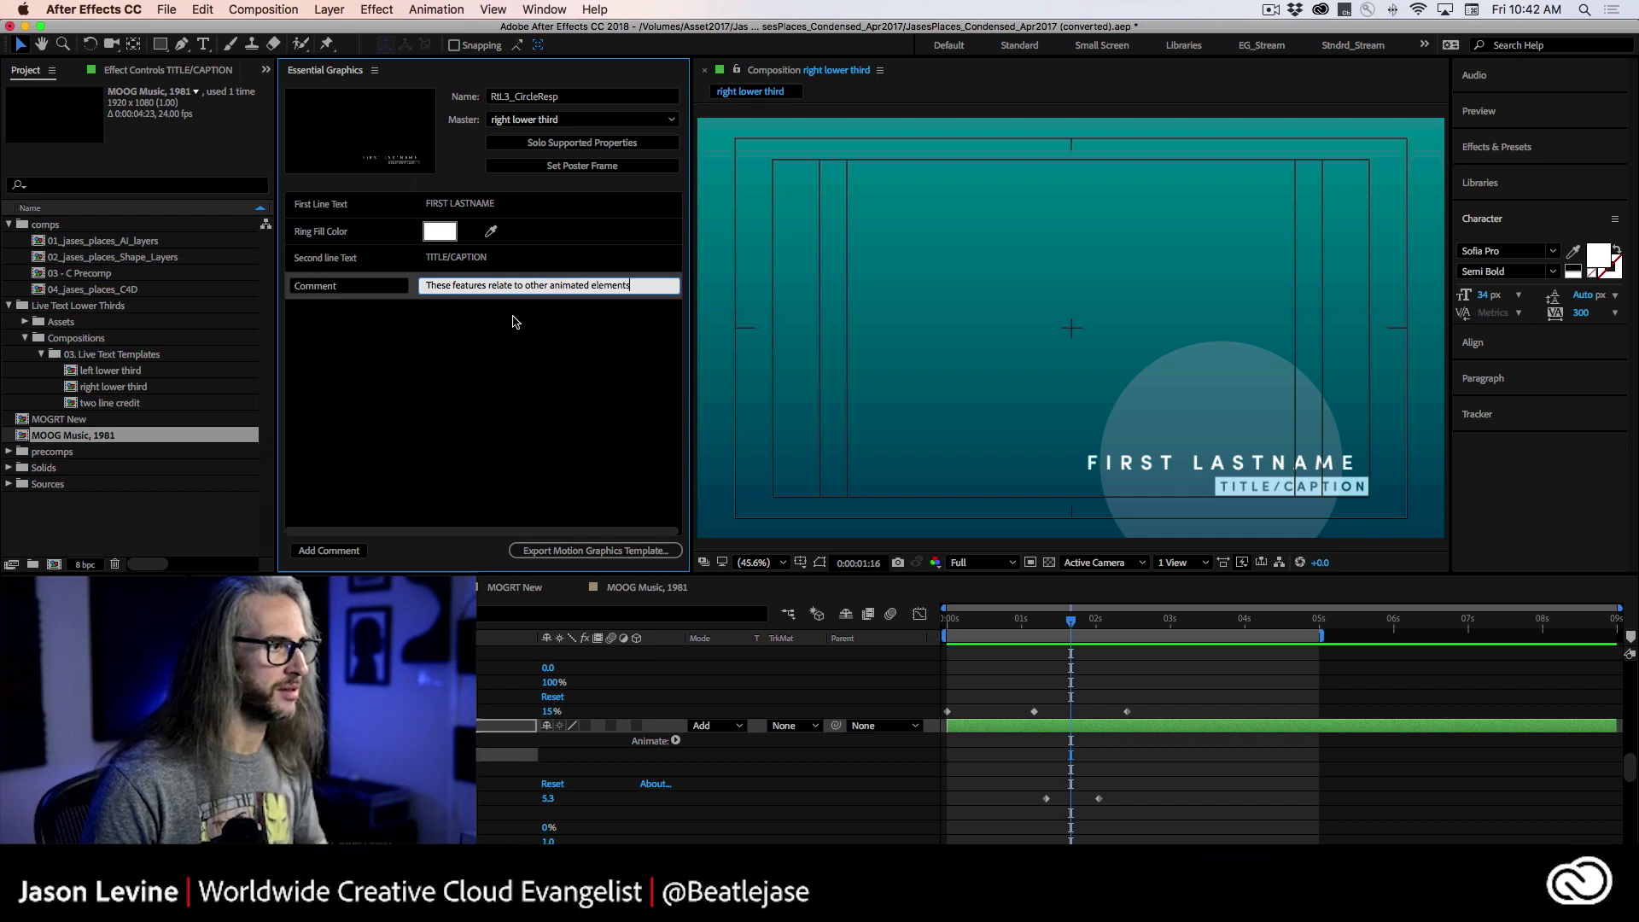
left_click(512, 362)
Step: Scrub the right lower third animation and examine the blur, rectangle fill and background layer properties in the timeline
scroll(709, 747, "down", 6)
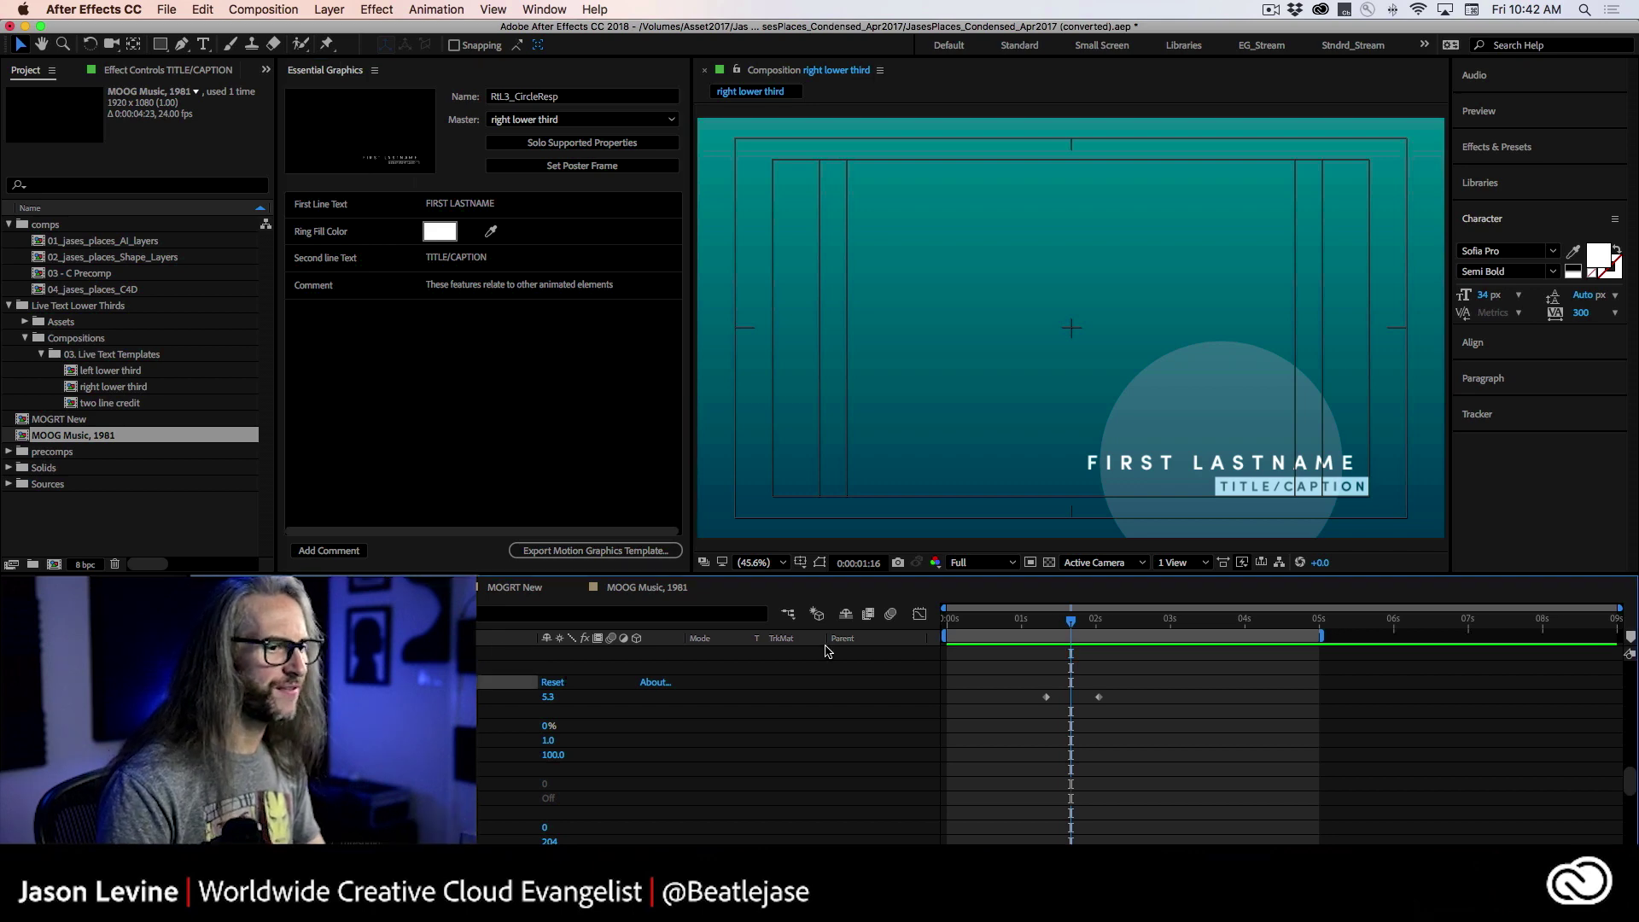
mouse_move(1067, 626)
left_mouse_down()
mouse_move(1012, 626)
mouse_move(1112, 625)
mouse_move(1068, 625)
left_mouse_up()
scroll(809, 695, "up", 3)
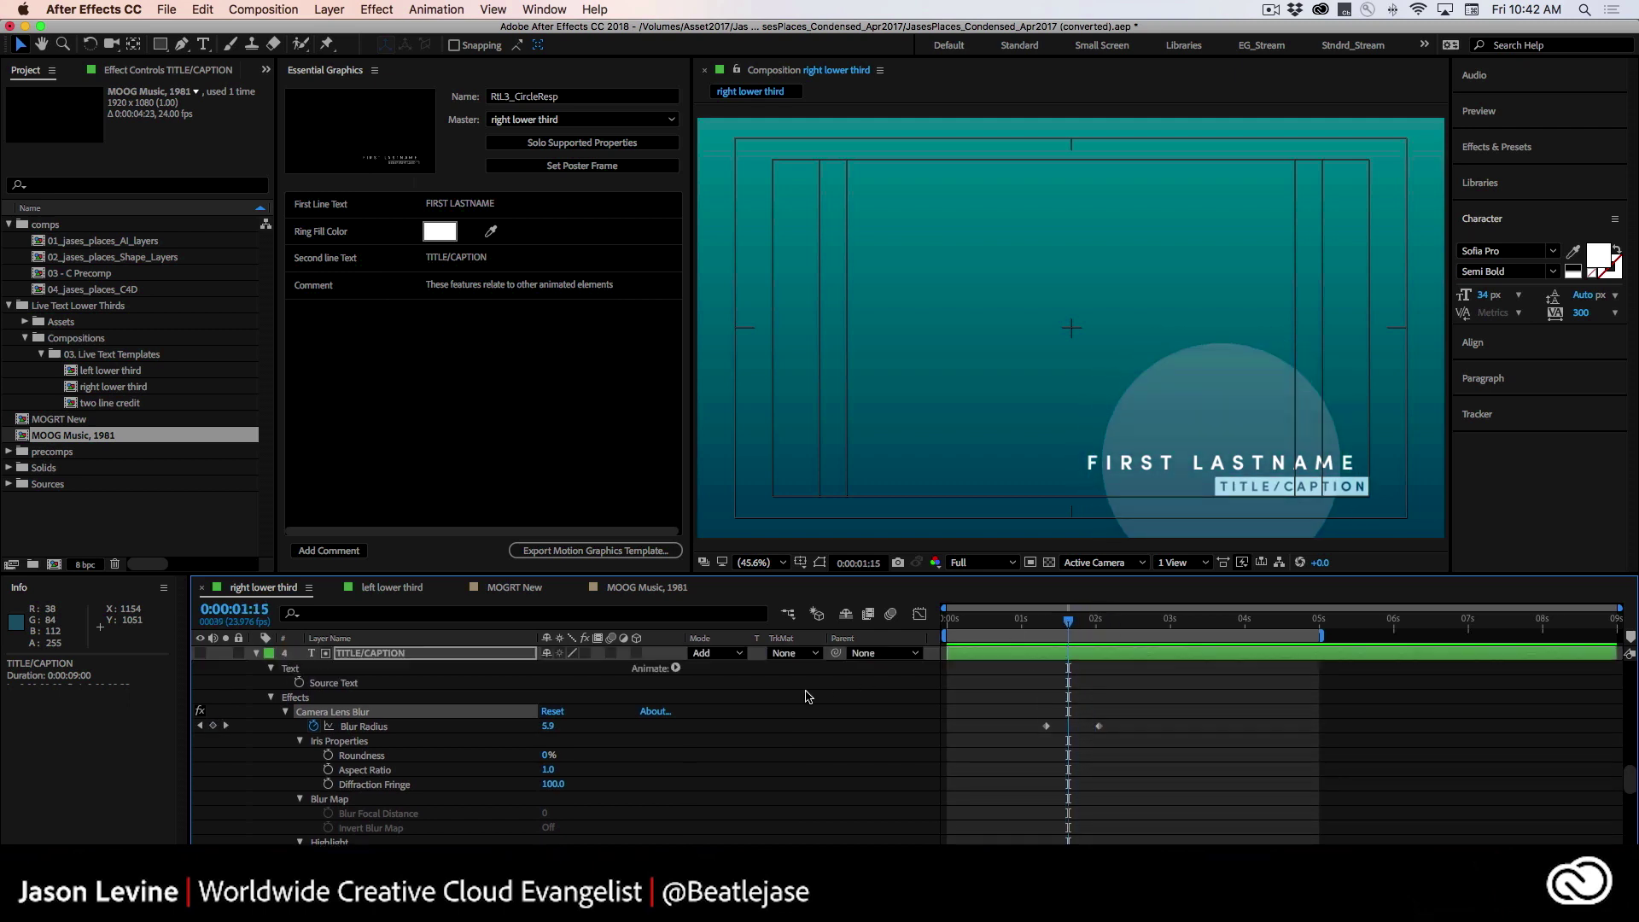
scroll(809, 695, "down", 3)
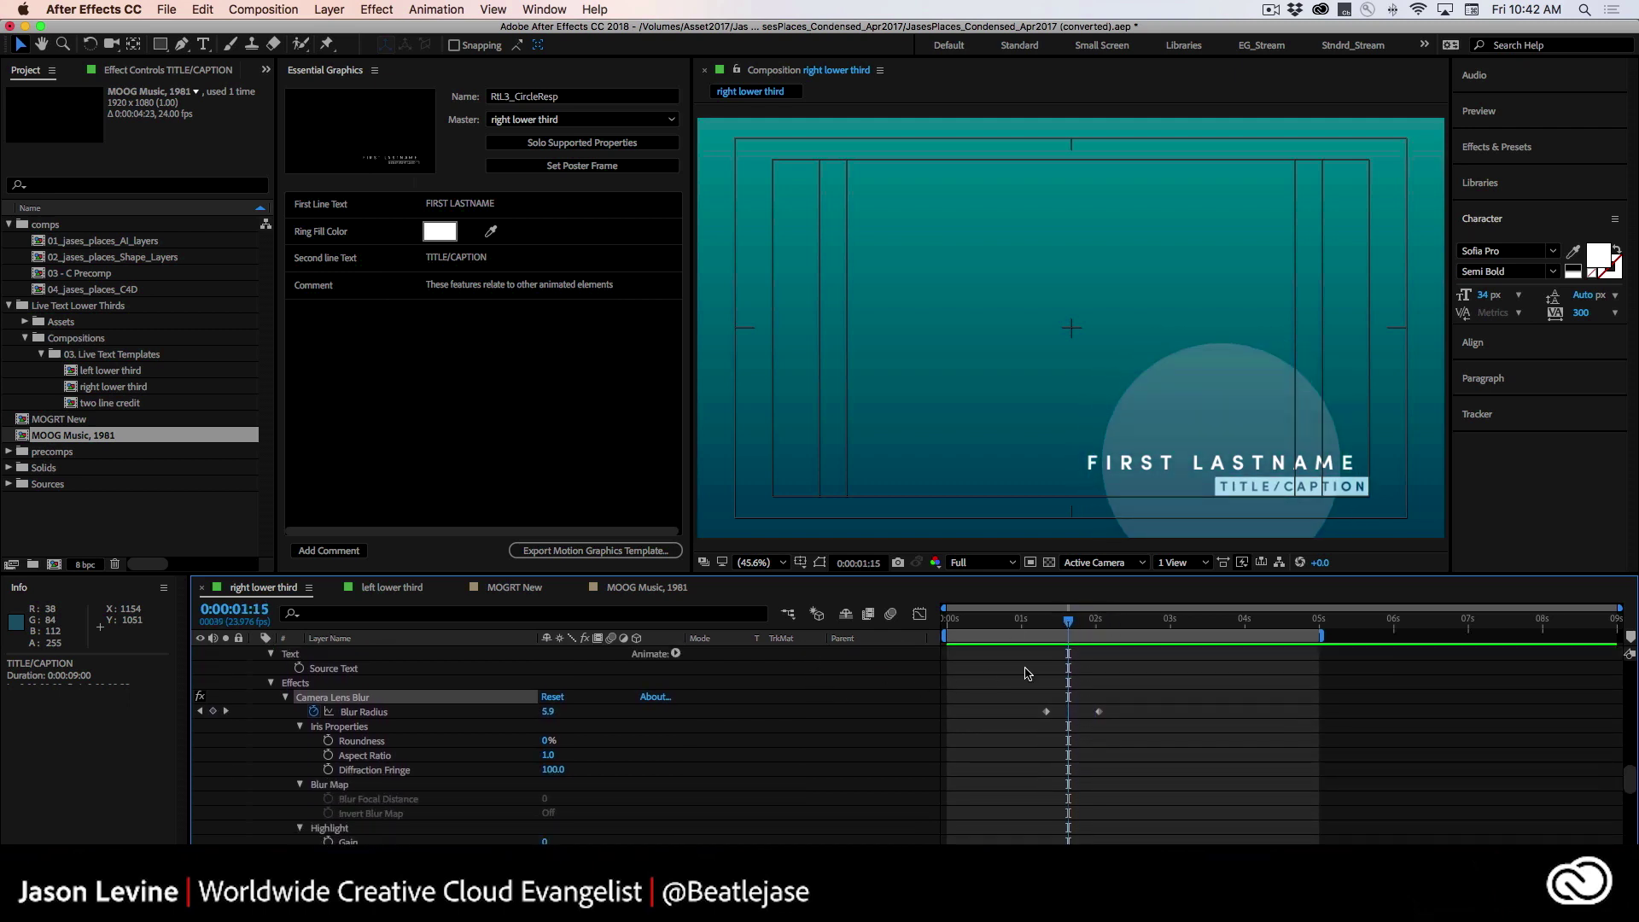
left_click_drag(1078, 632, 1025, 636)
scroll(681, 808, "down", 1)
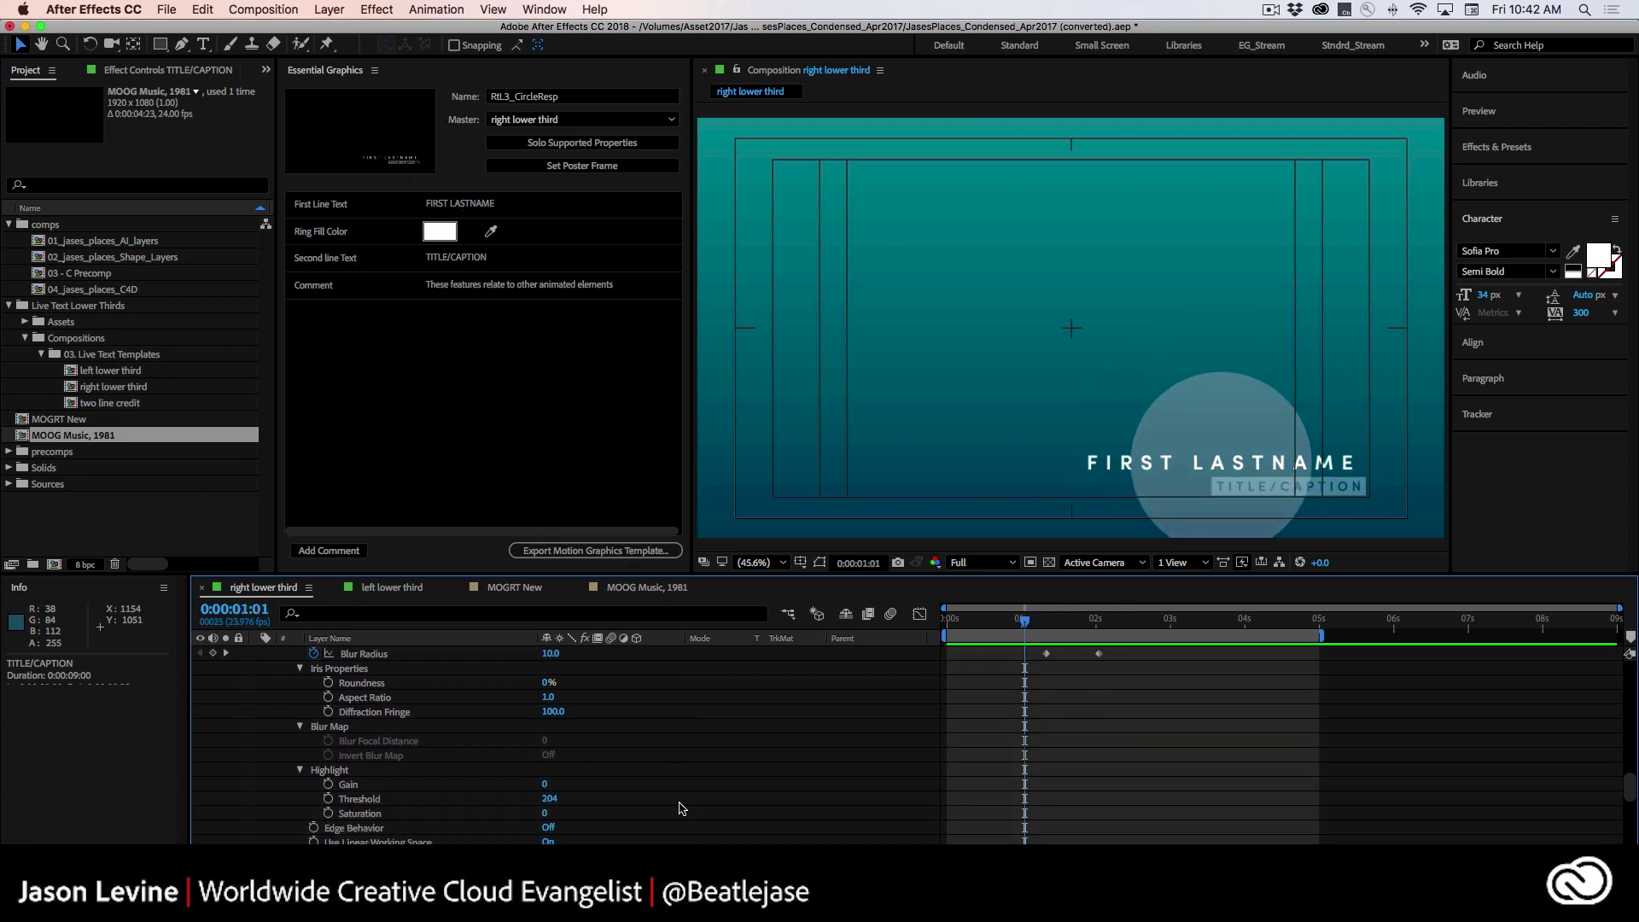
scroll(681, 808, "down", 10)
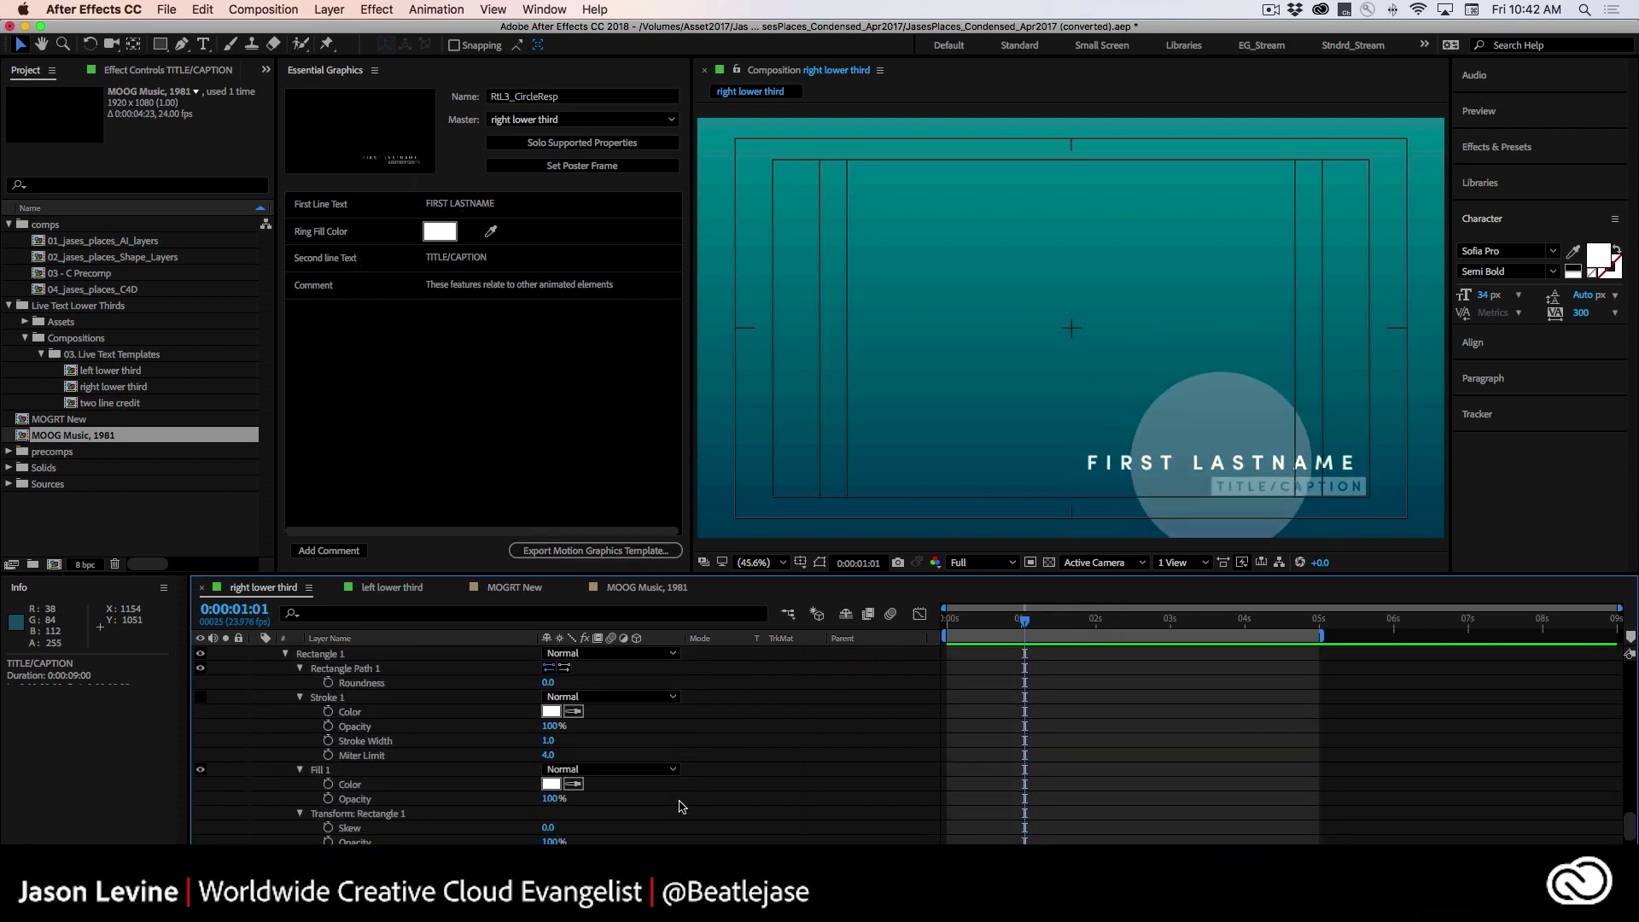
scroll(681, 808, "down", 2)
scroll(682, 807, "up", 5)
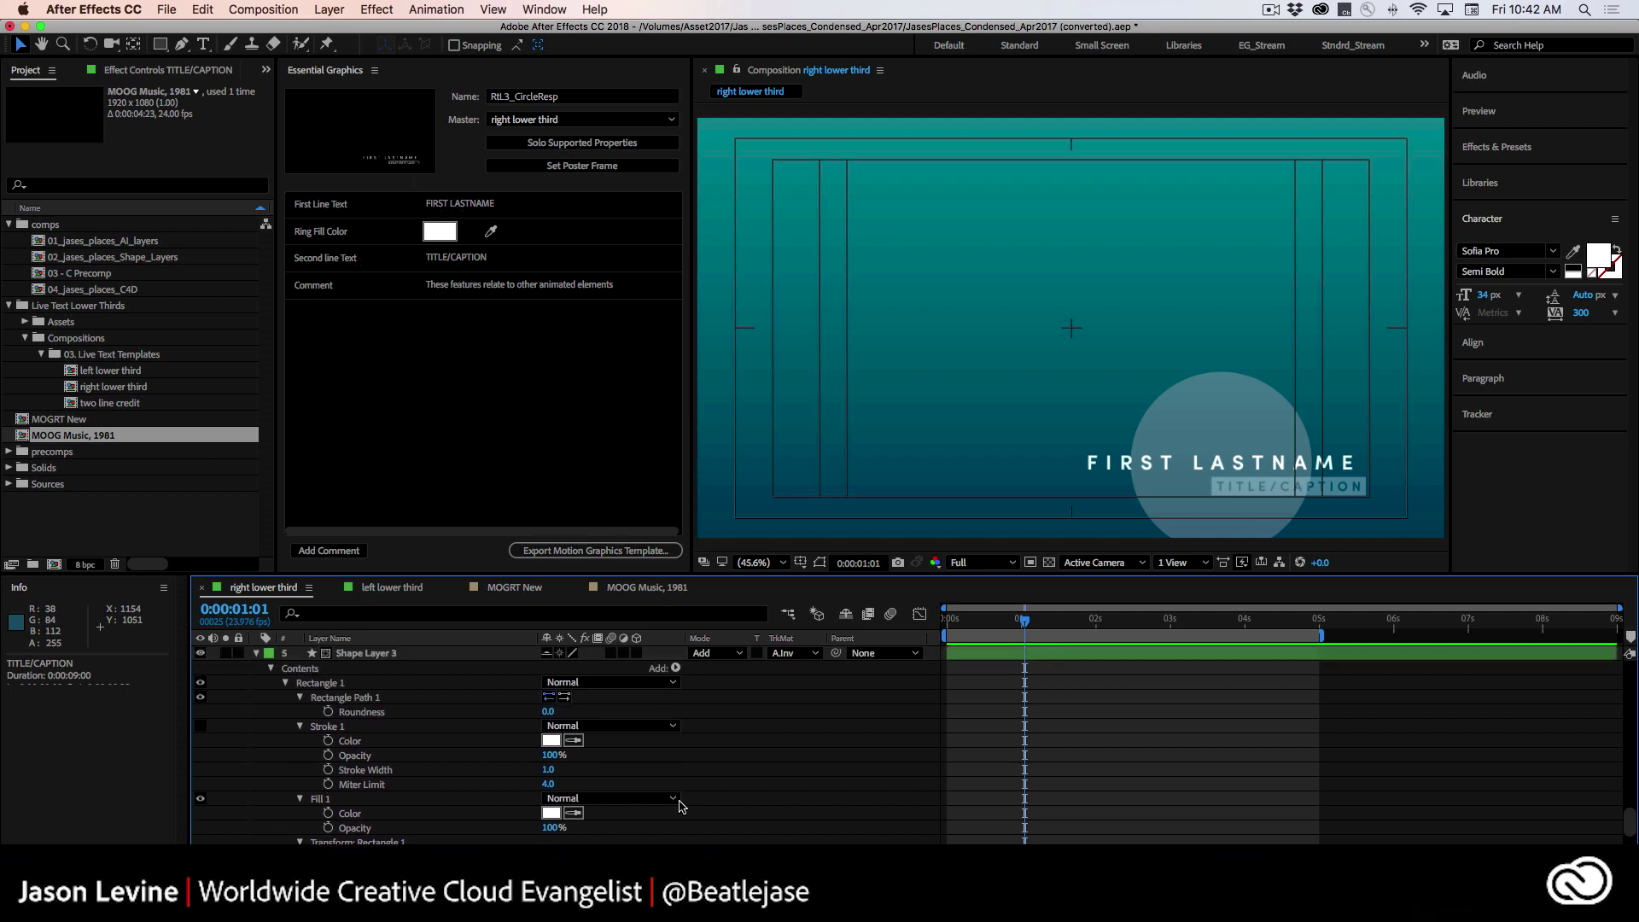
scroll(681, 808, "down", 10)
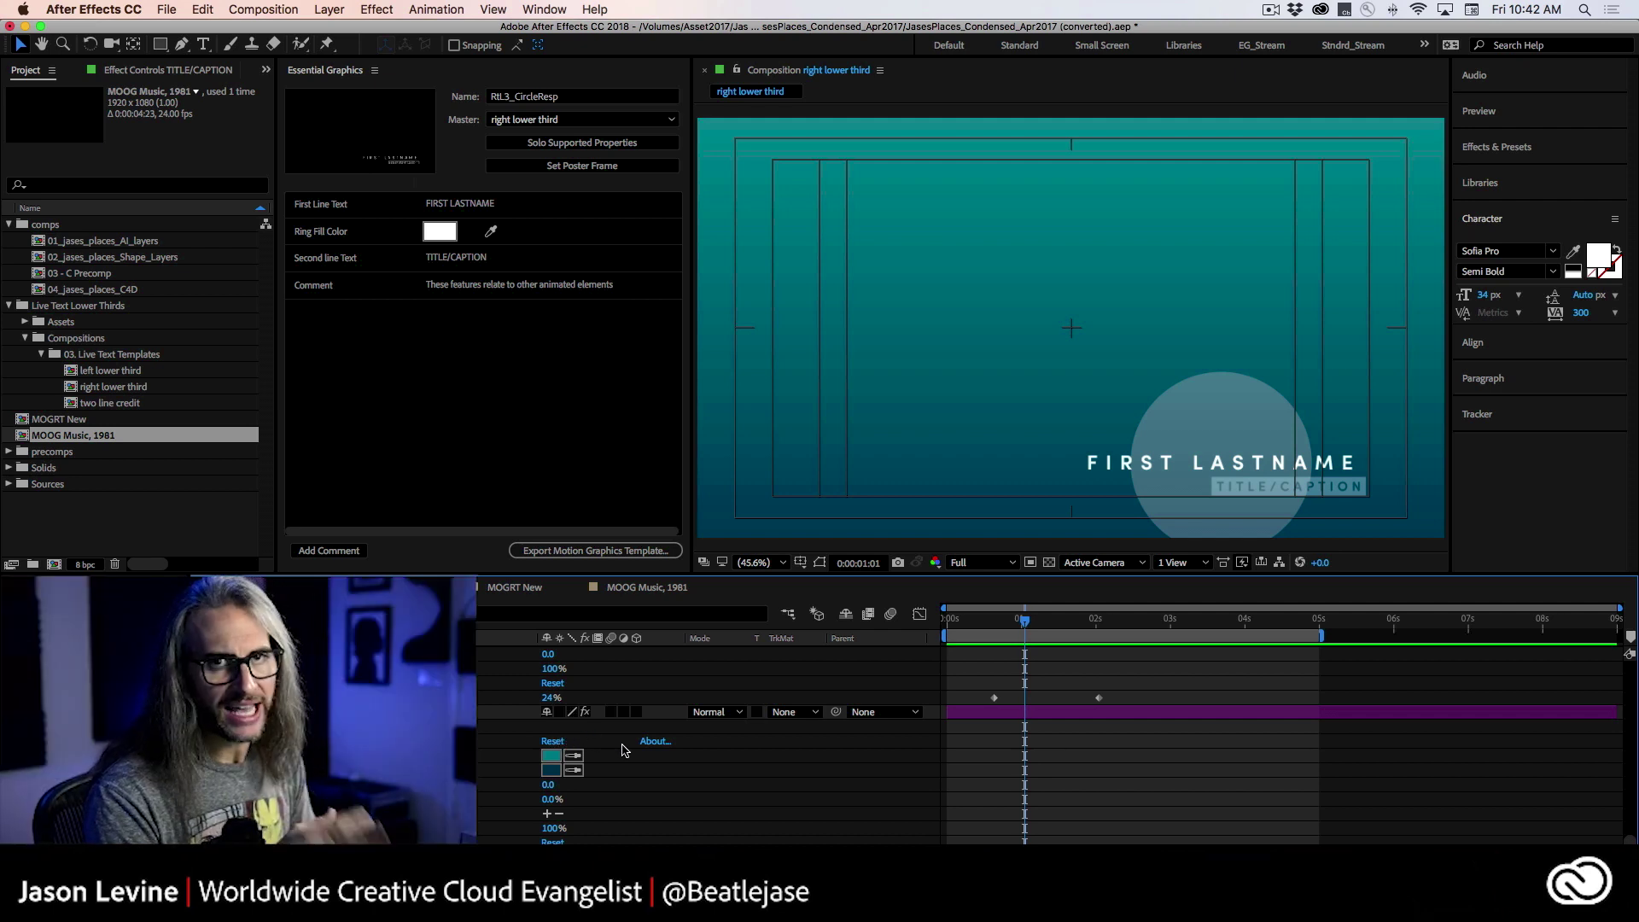
scroll(624, 749, "up", 4)
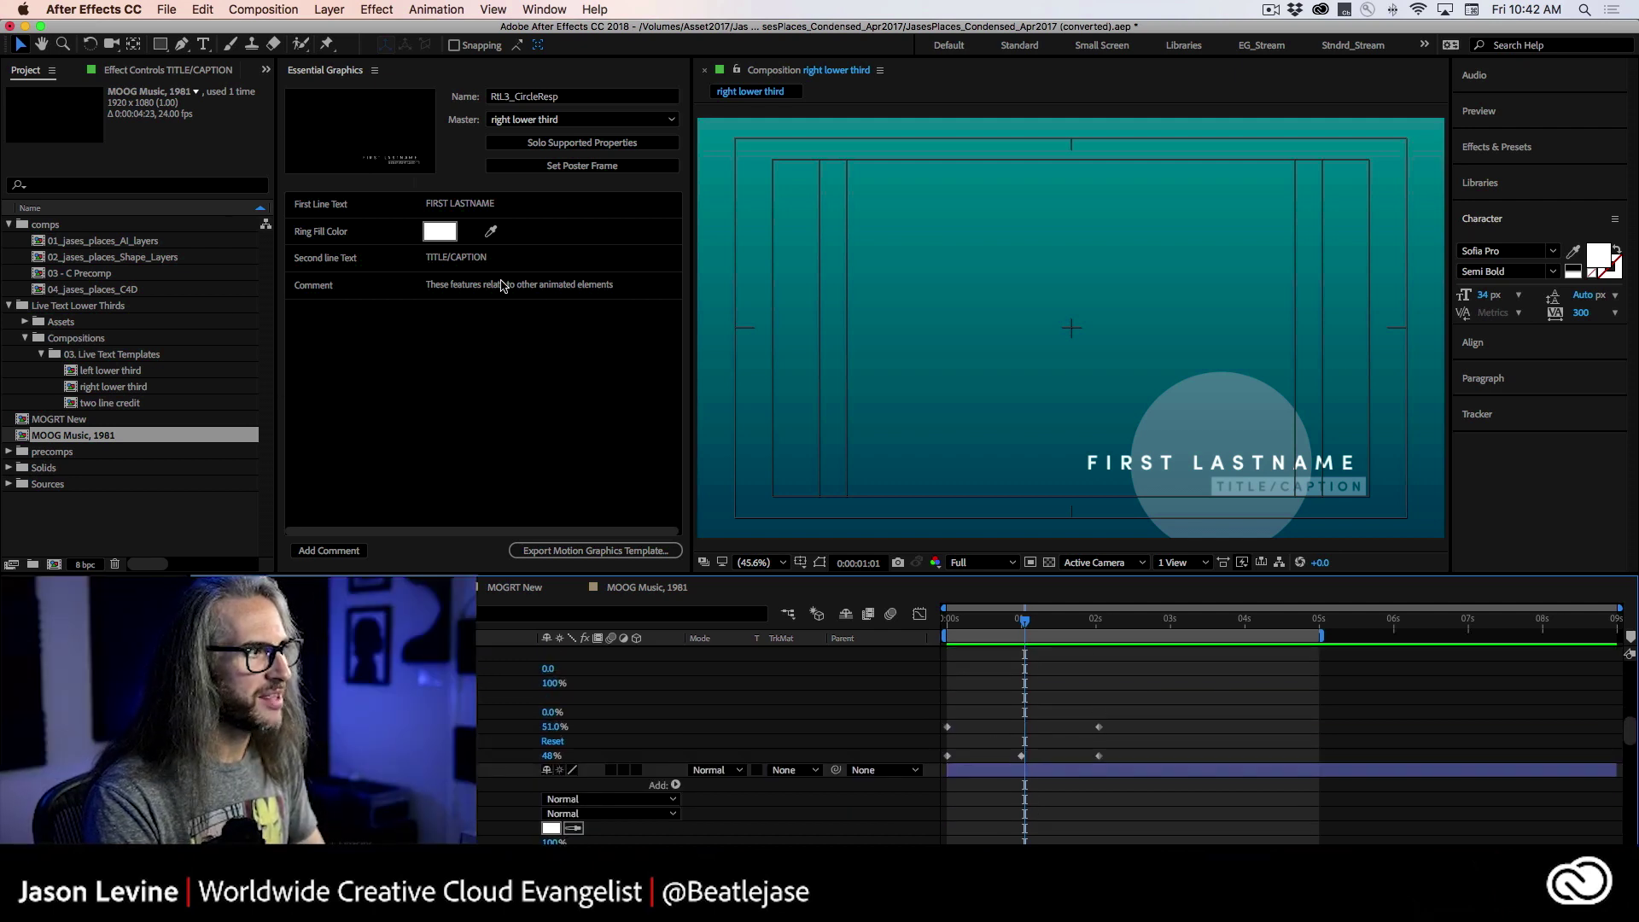
Step: Start exporting the motion graphics template and set its destination to Local Drive
left_click(602, 551)
left_click(943, 480)
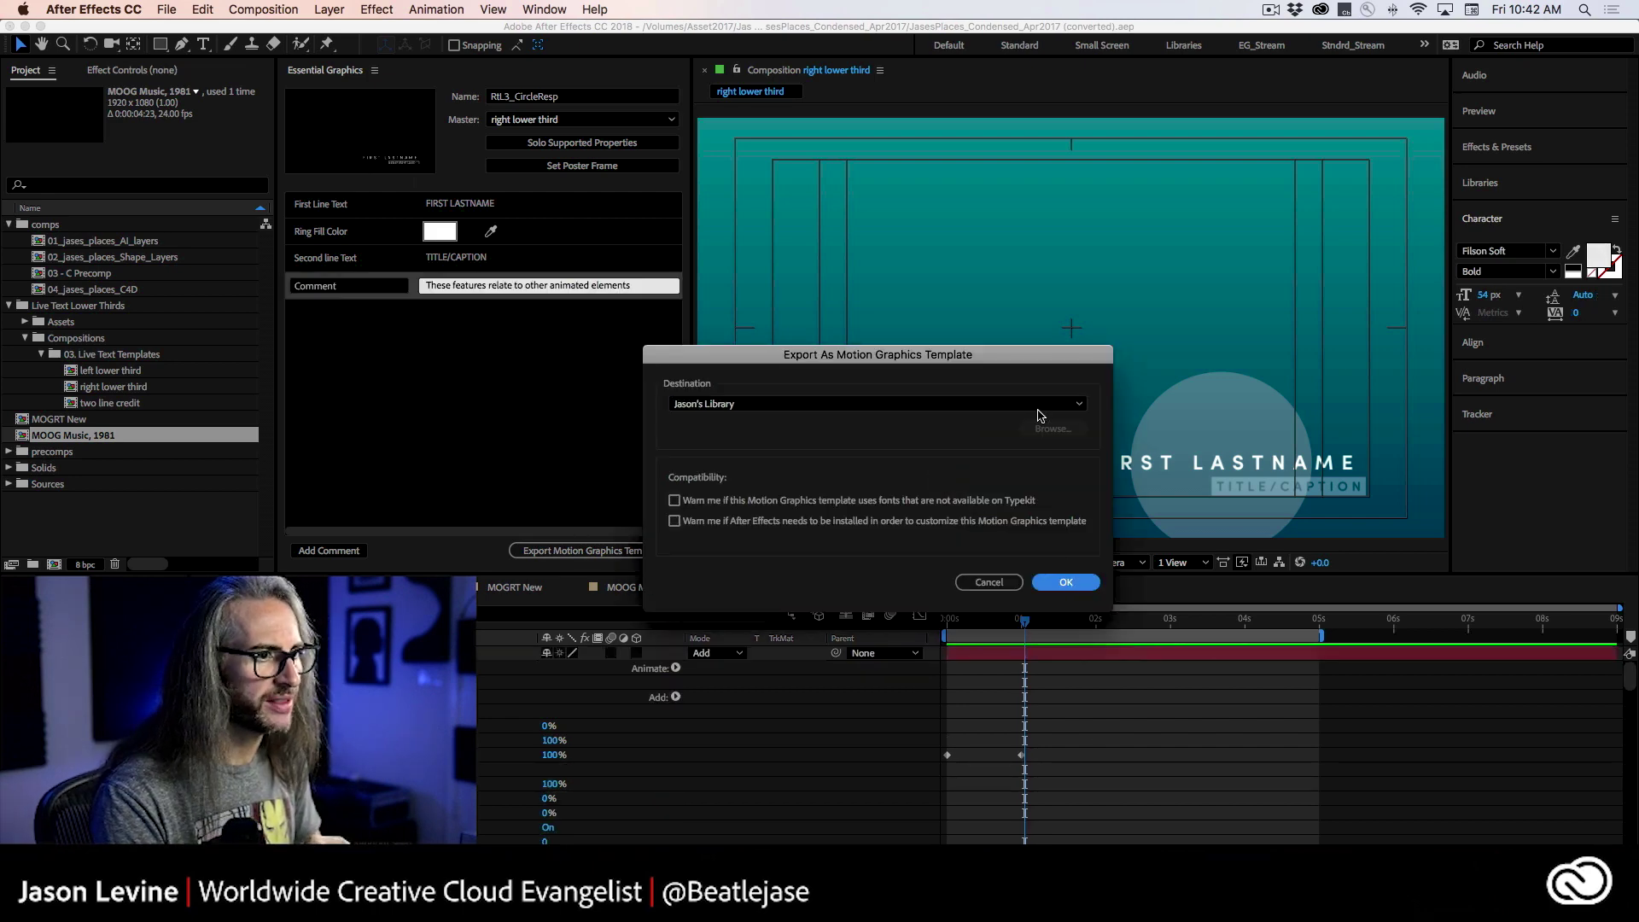
left_click(1075, 407)
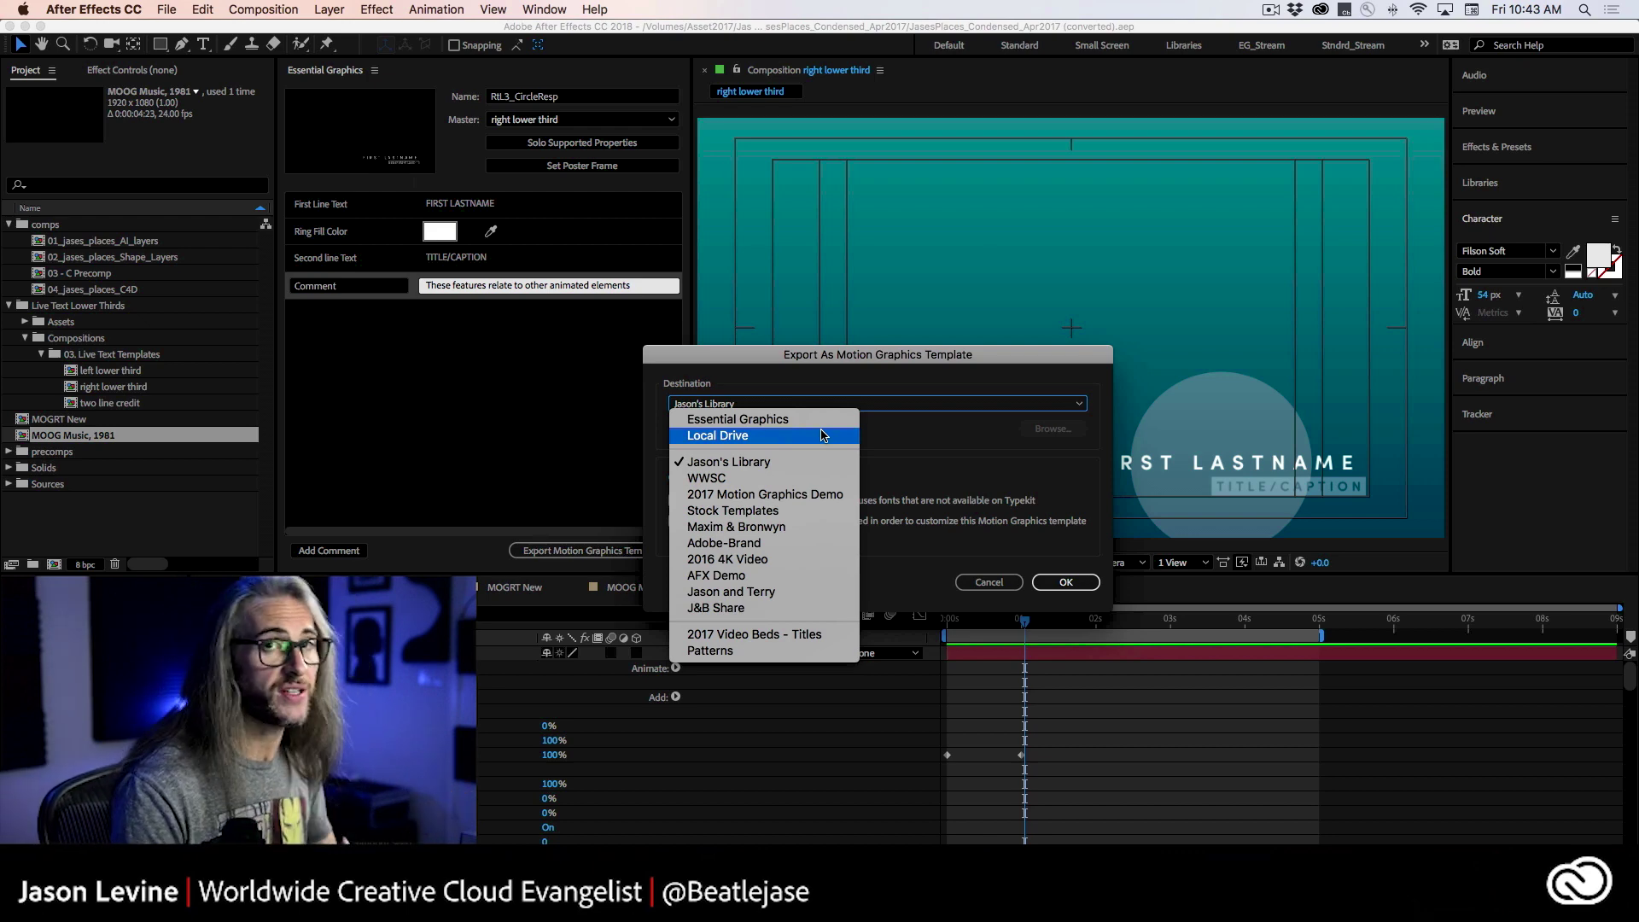
left_click(823, 435)
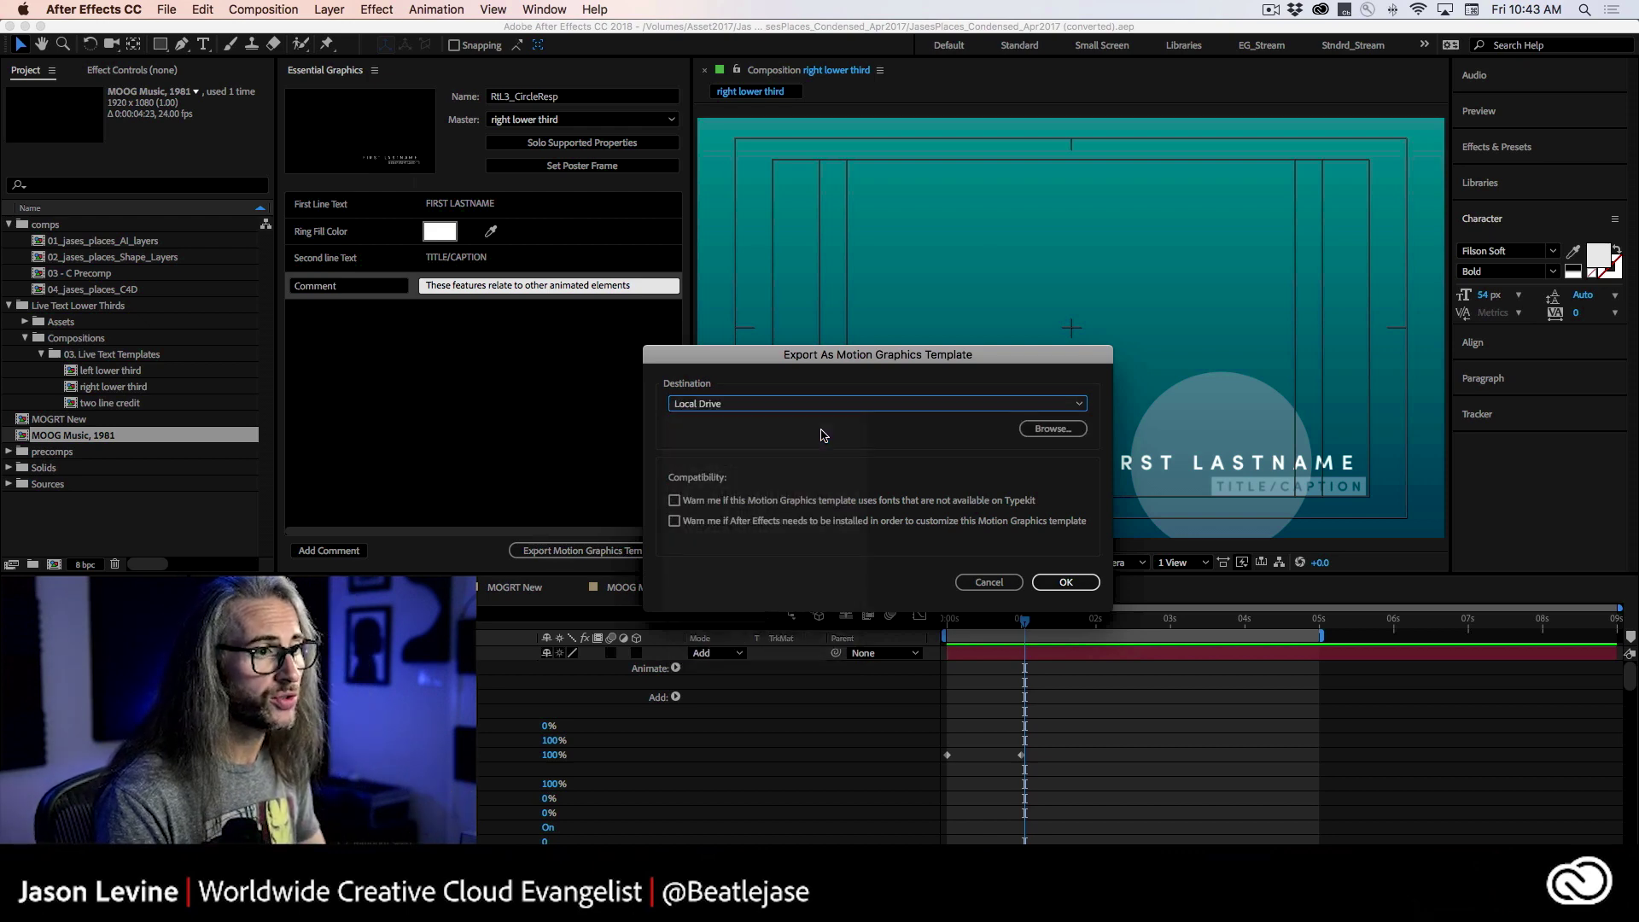
Step: Save the template to the Desktop as RtL3_CircleResp in Motion Graphics Template format and complete the export
left_click(1073, 431)
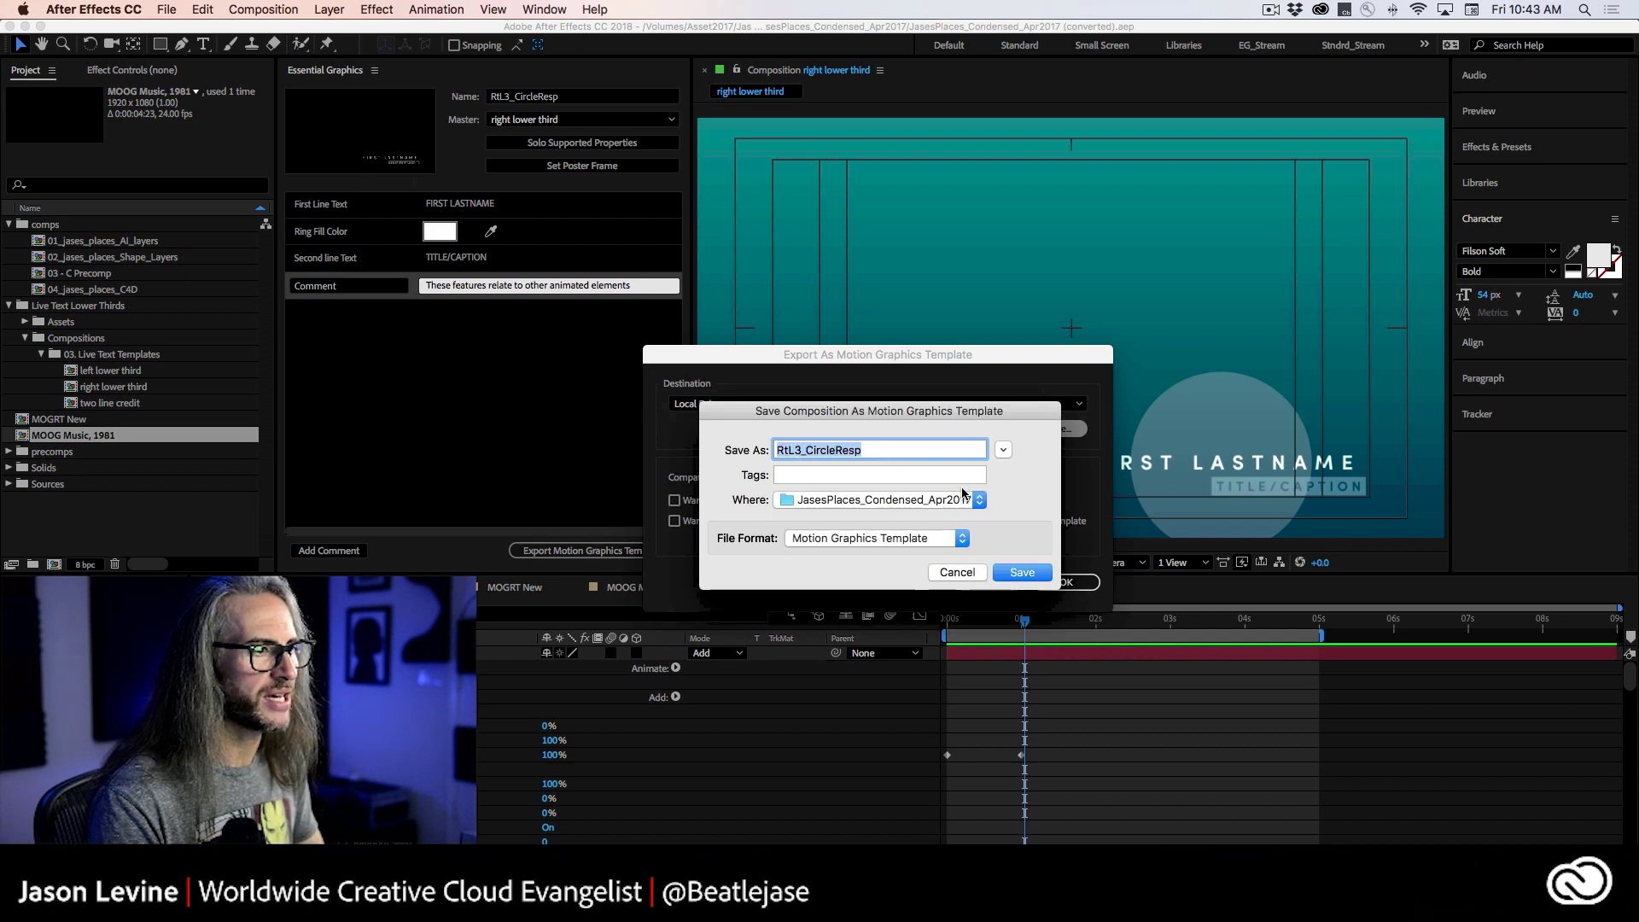
left_click(977, 500)
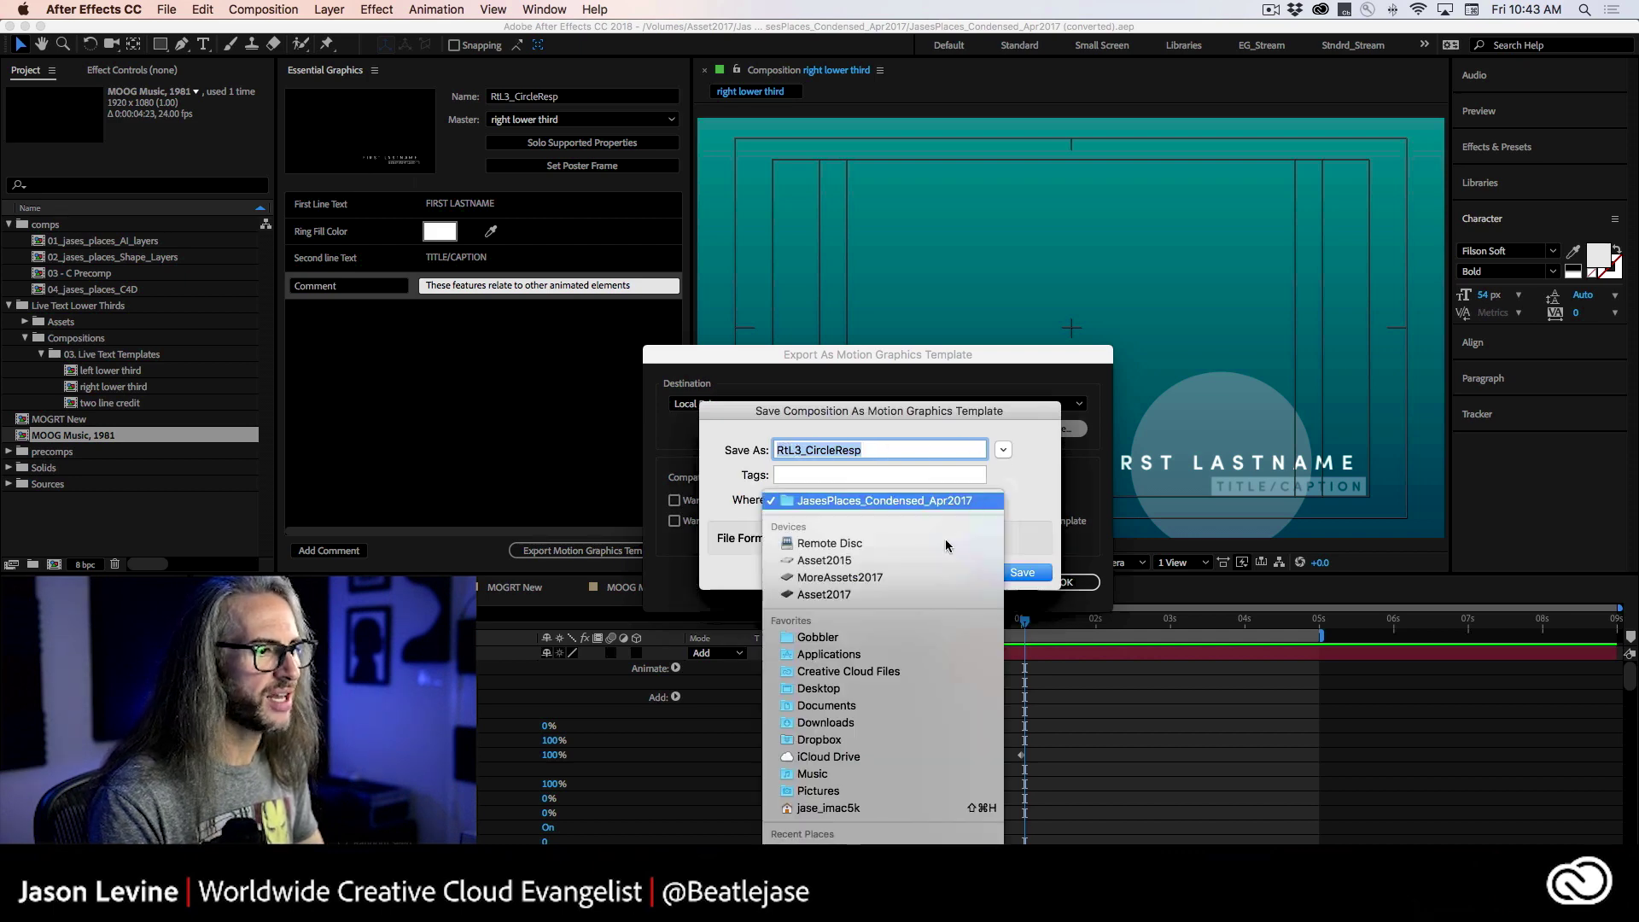
left_click(825, 687)
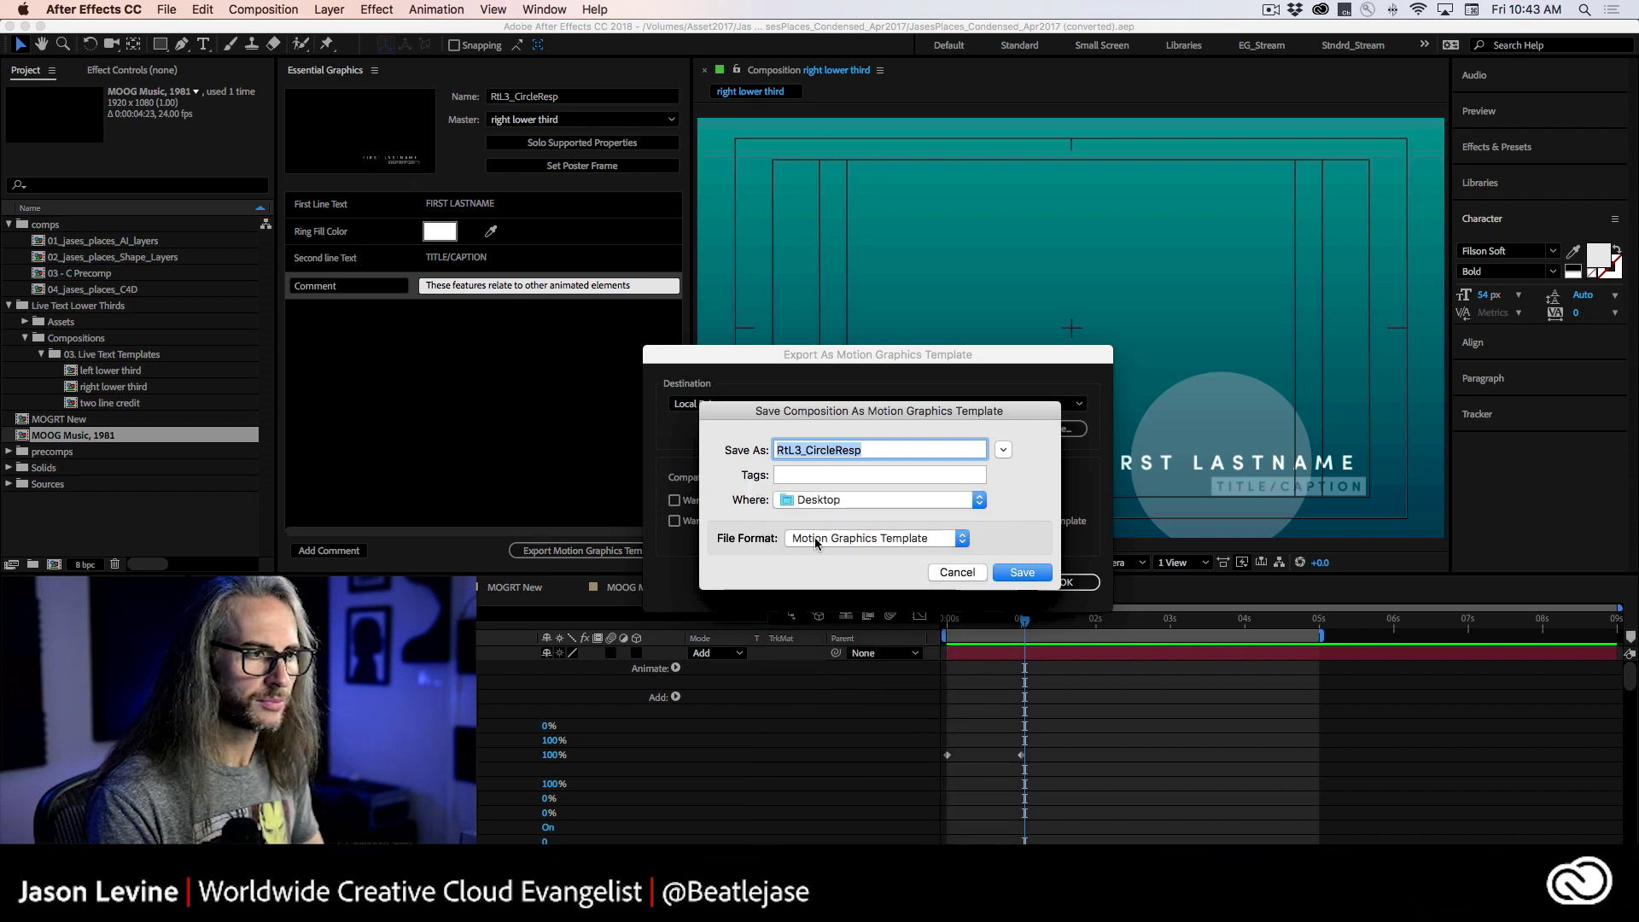
left_click(886, 539)
left_click(884, 546)
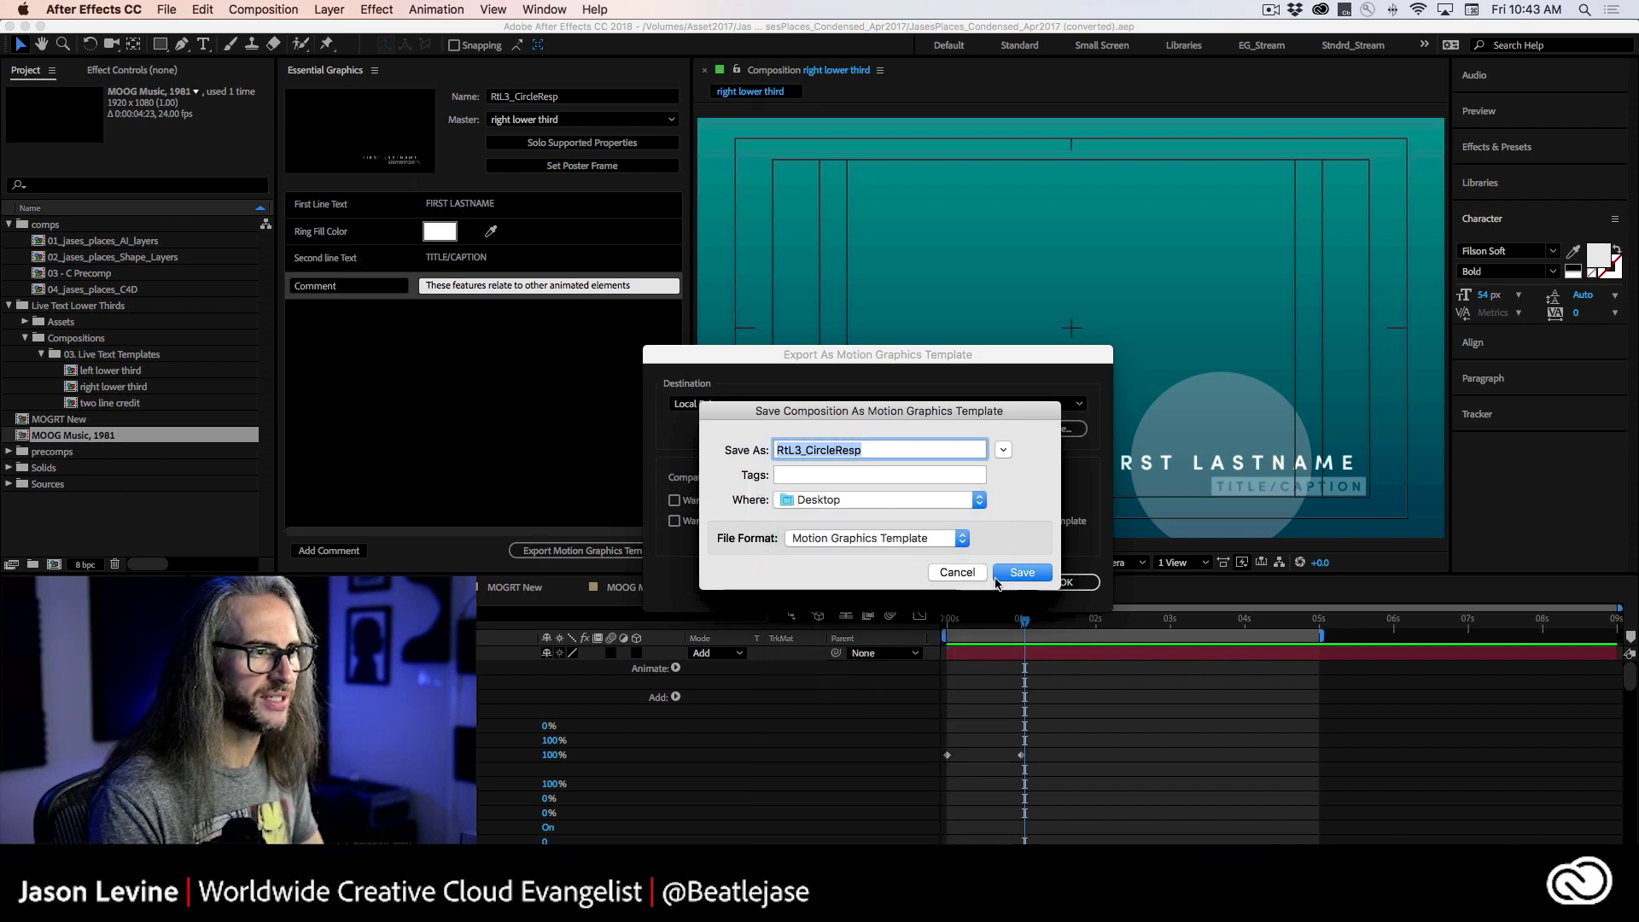
left_click(1022, 573)
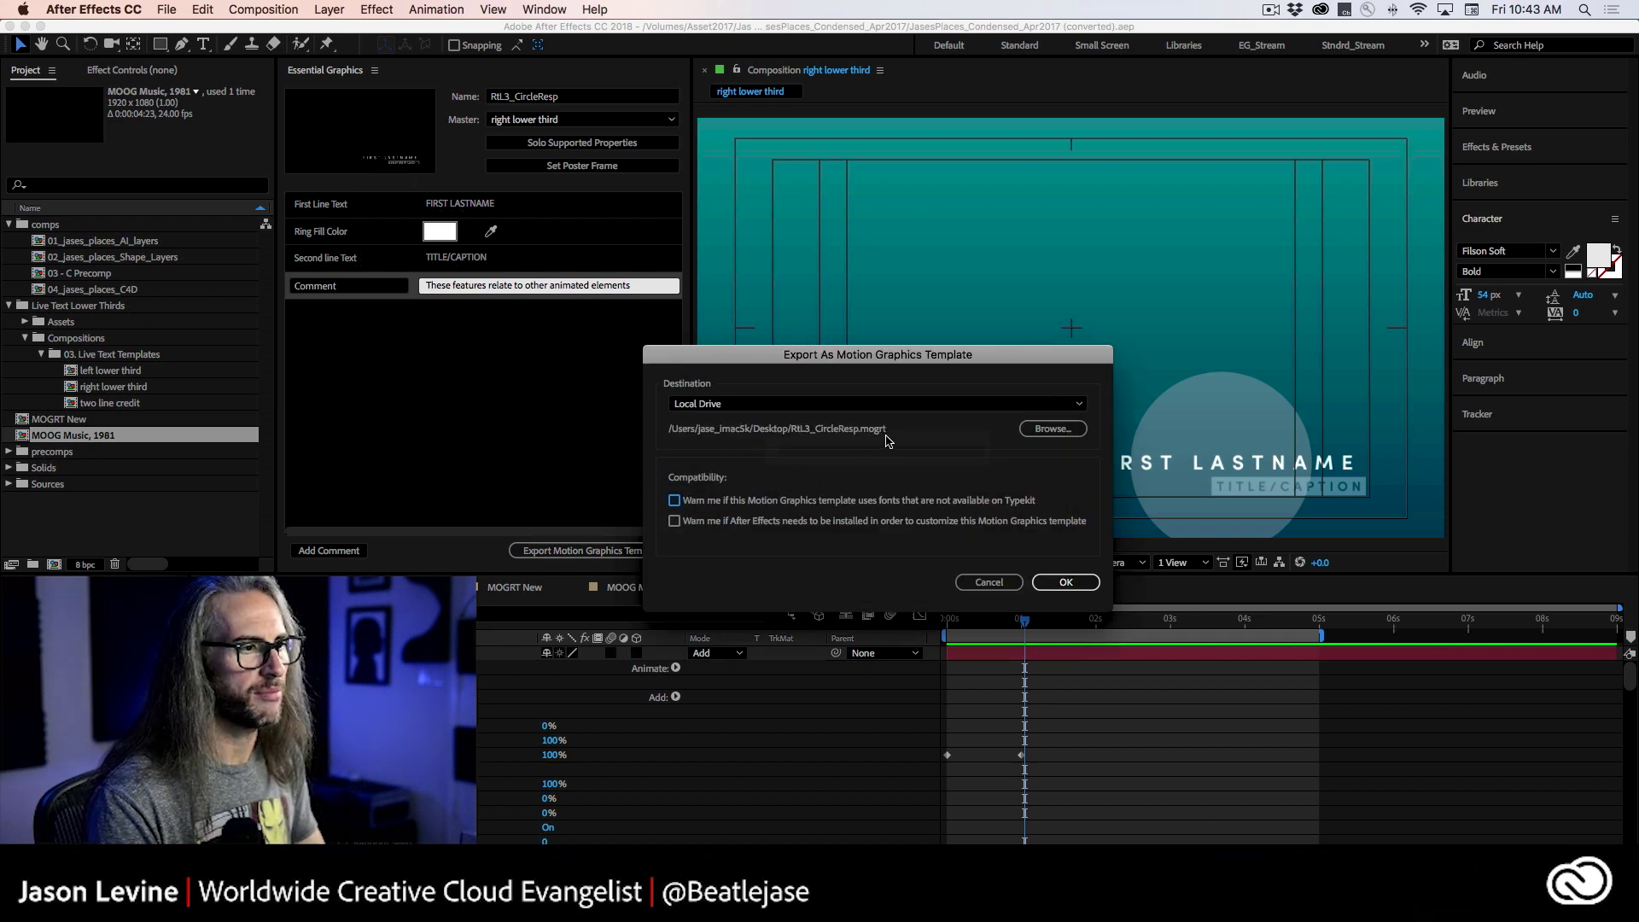
left_click(1066, 584)
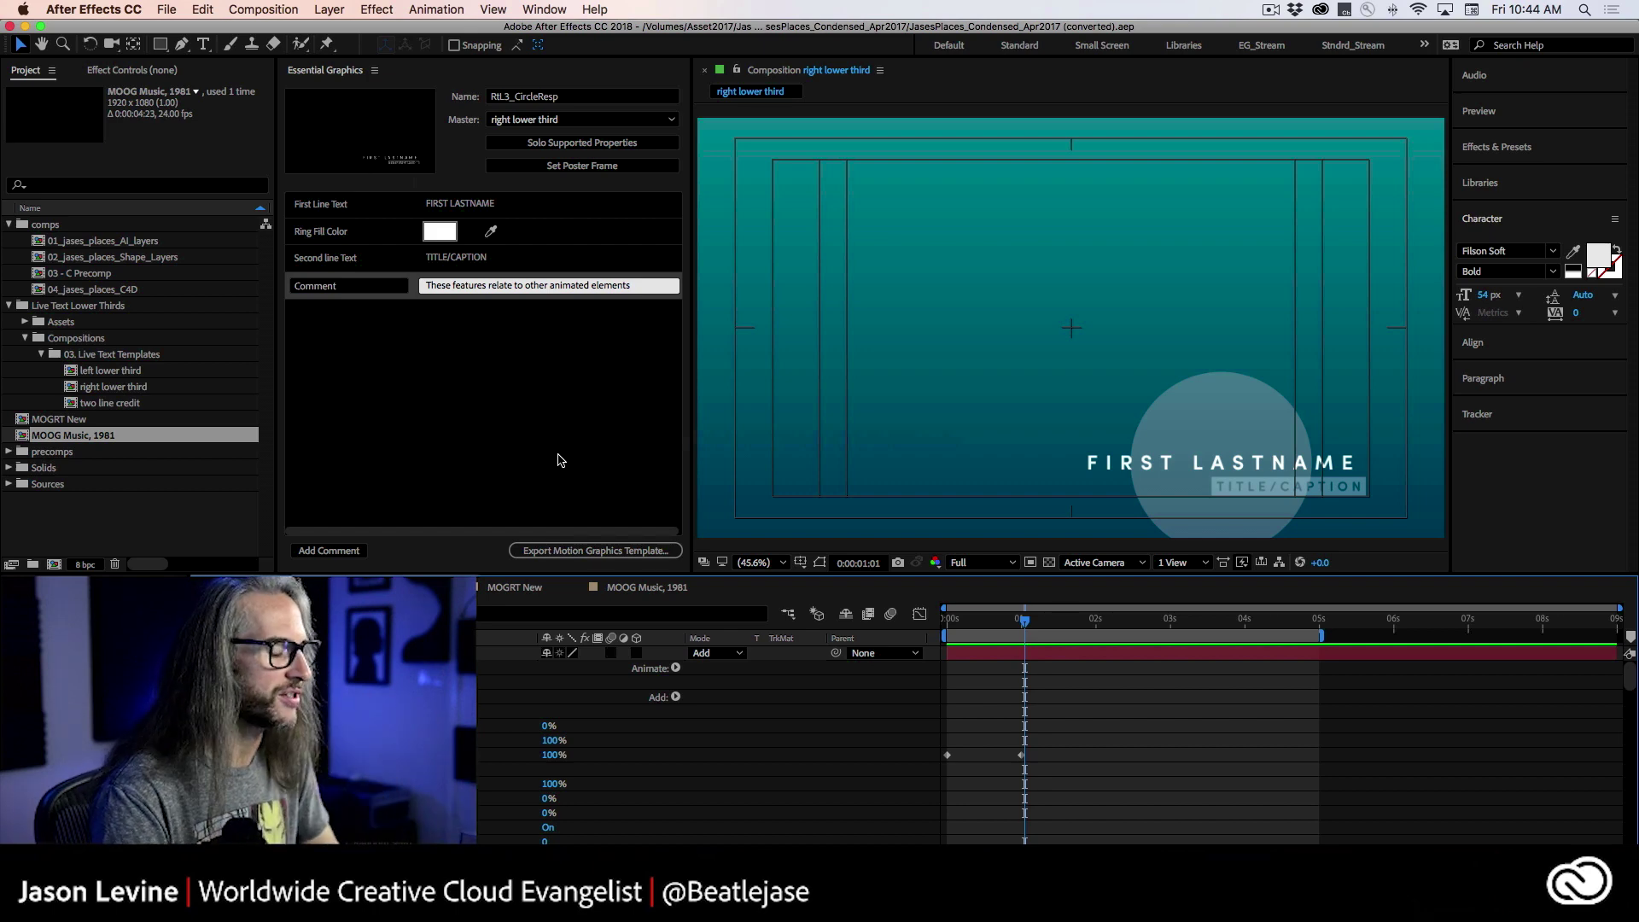
Step: Switch to Premiere Pro and hide the track holding the MOOG Music, 1981 title
key("super+Tab")
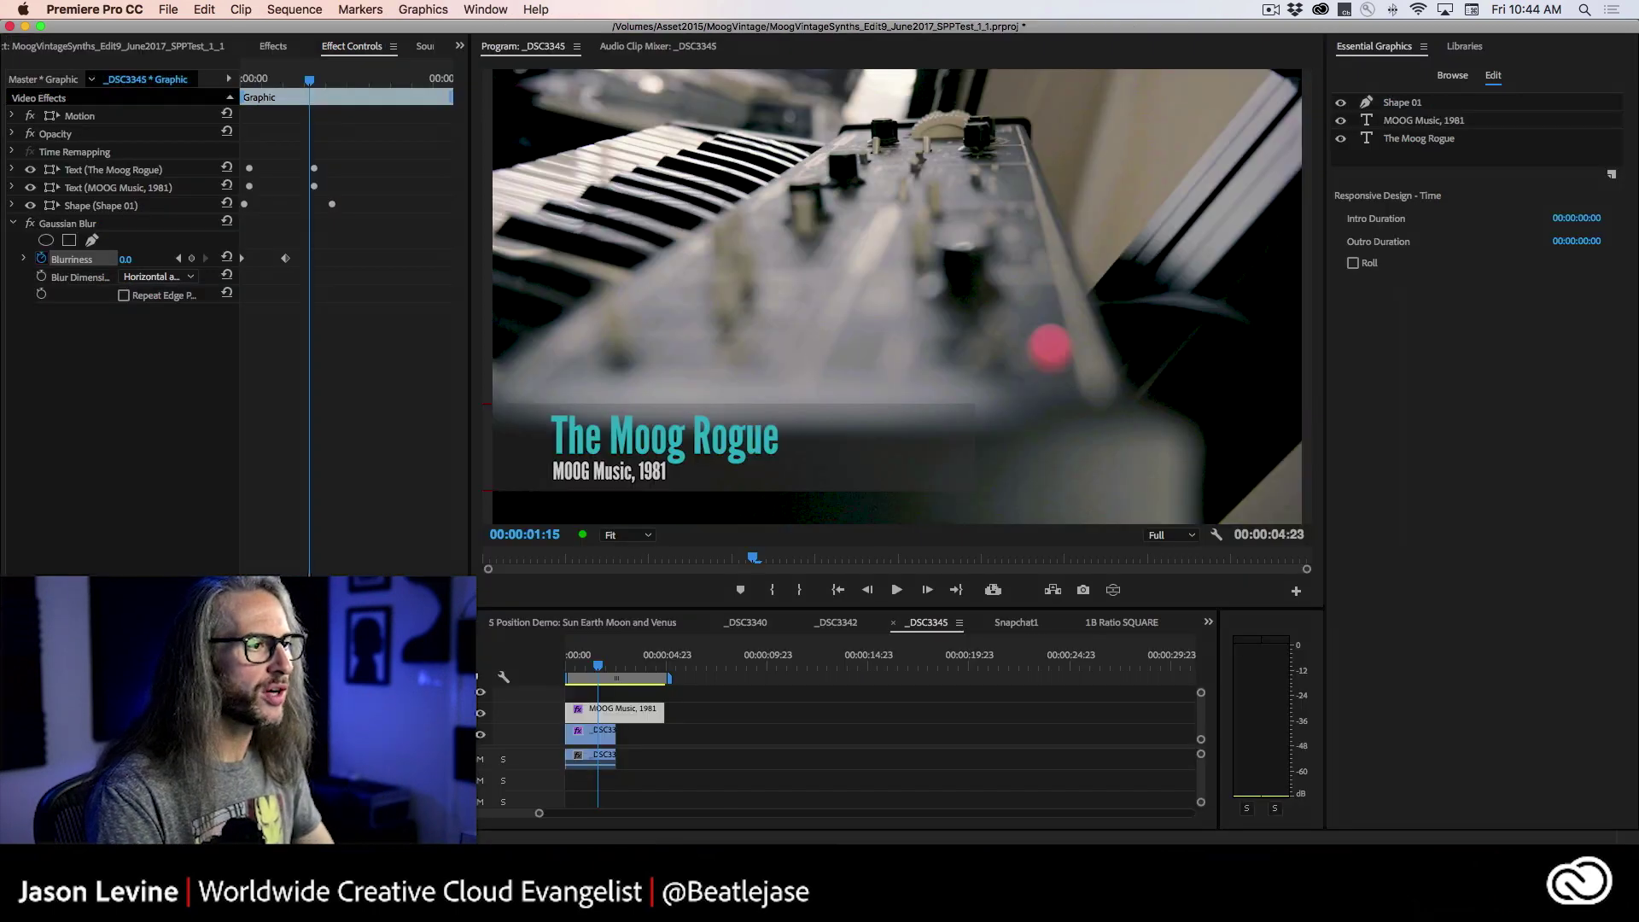
left_click(482, 714)
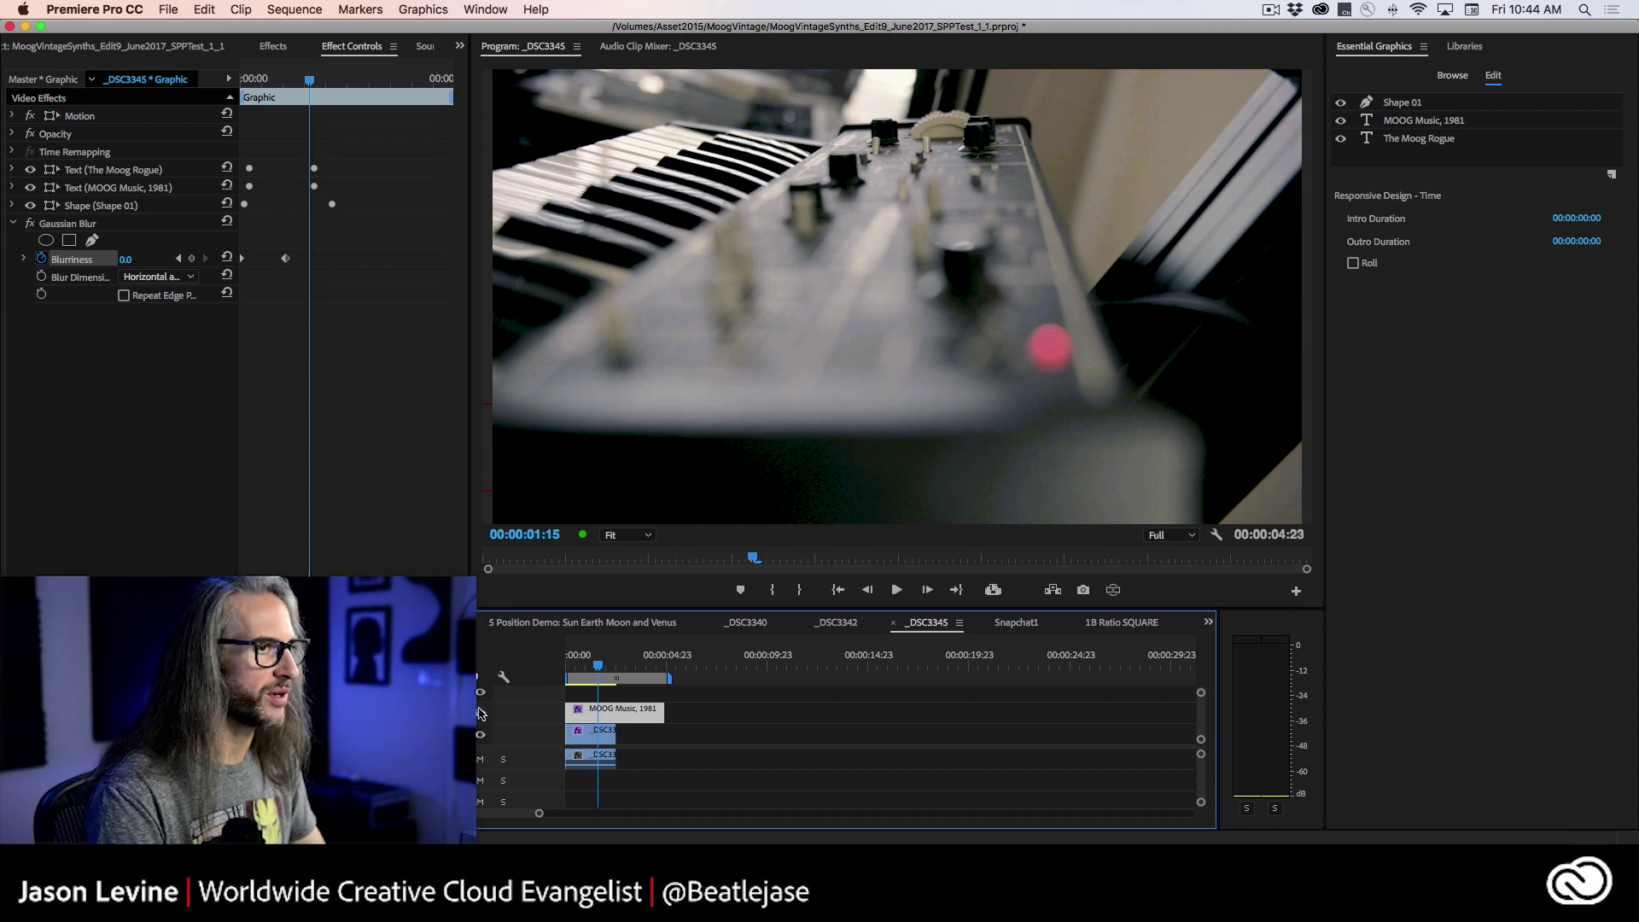
Step: Import RtL3_CircleResp.mogrt from the Desktop into the Essential Graphics template browser
left_click(1378, 53)
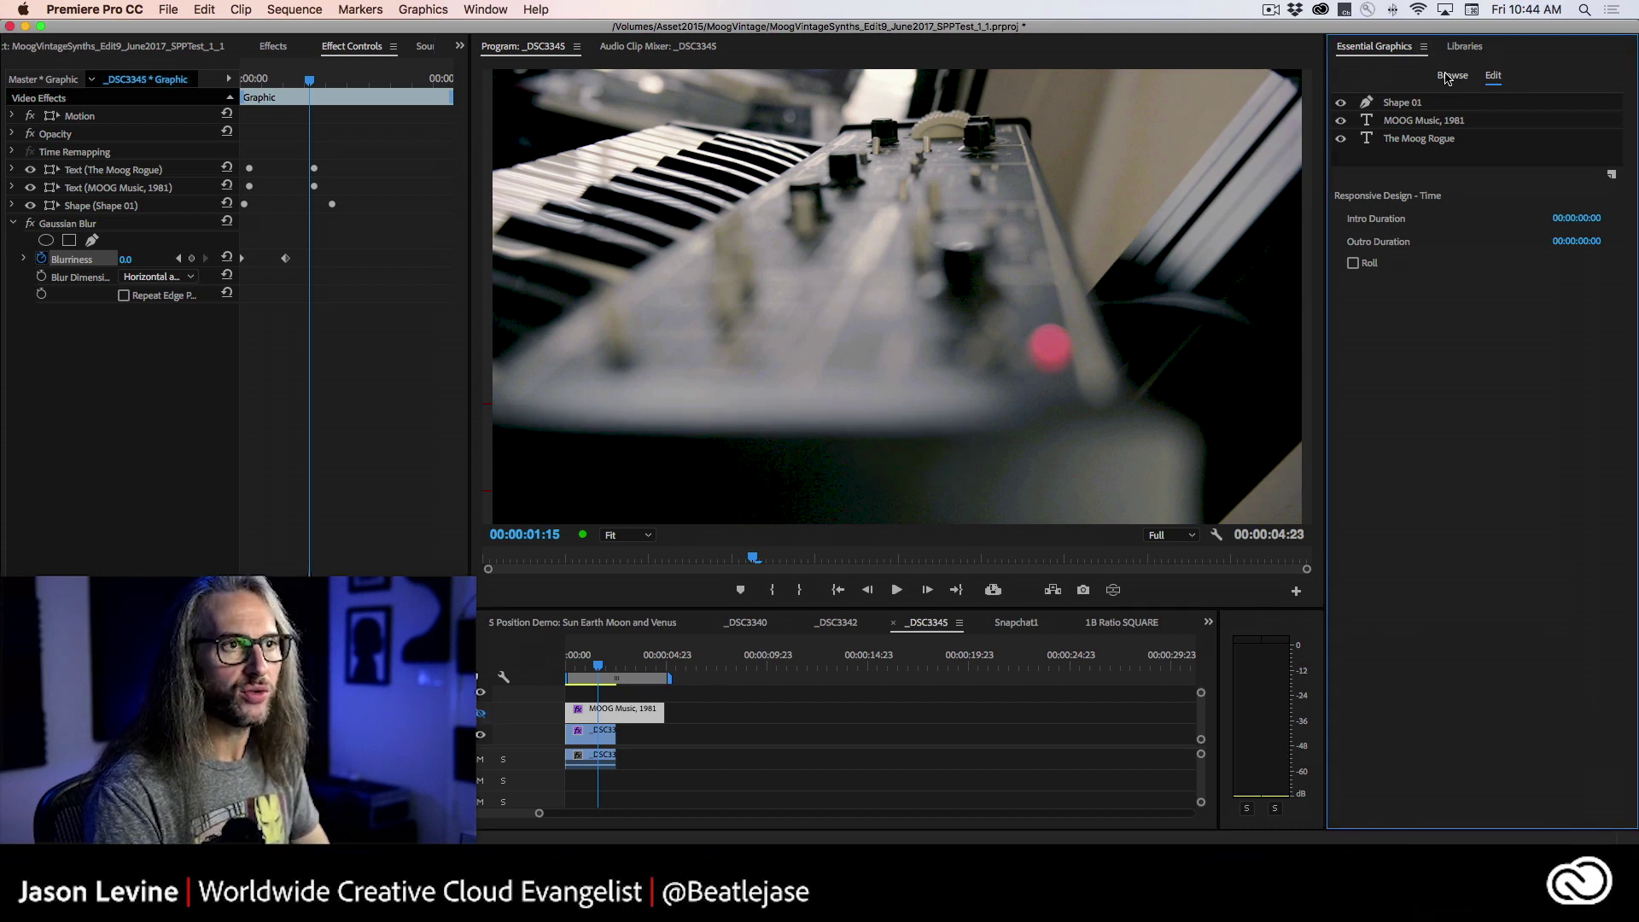
left_click(1450, 76)
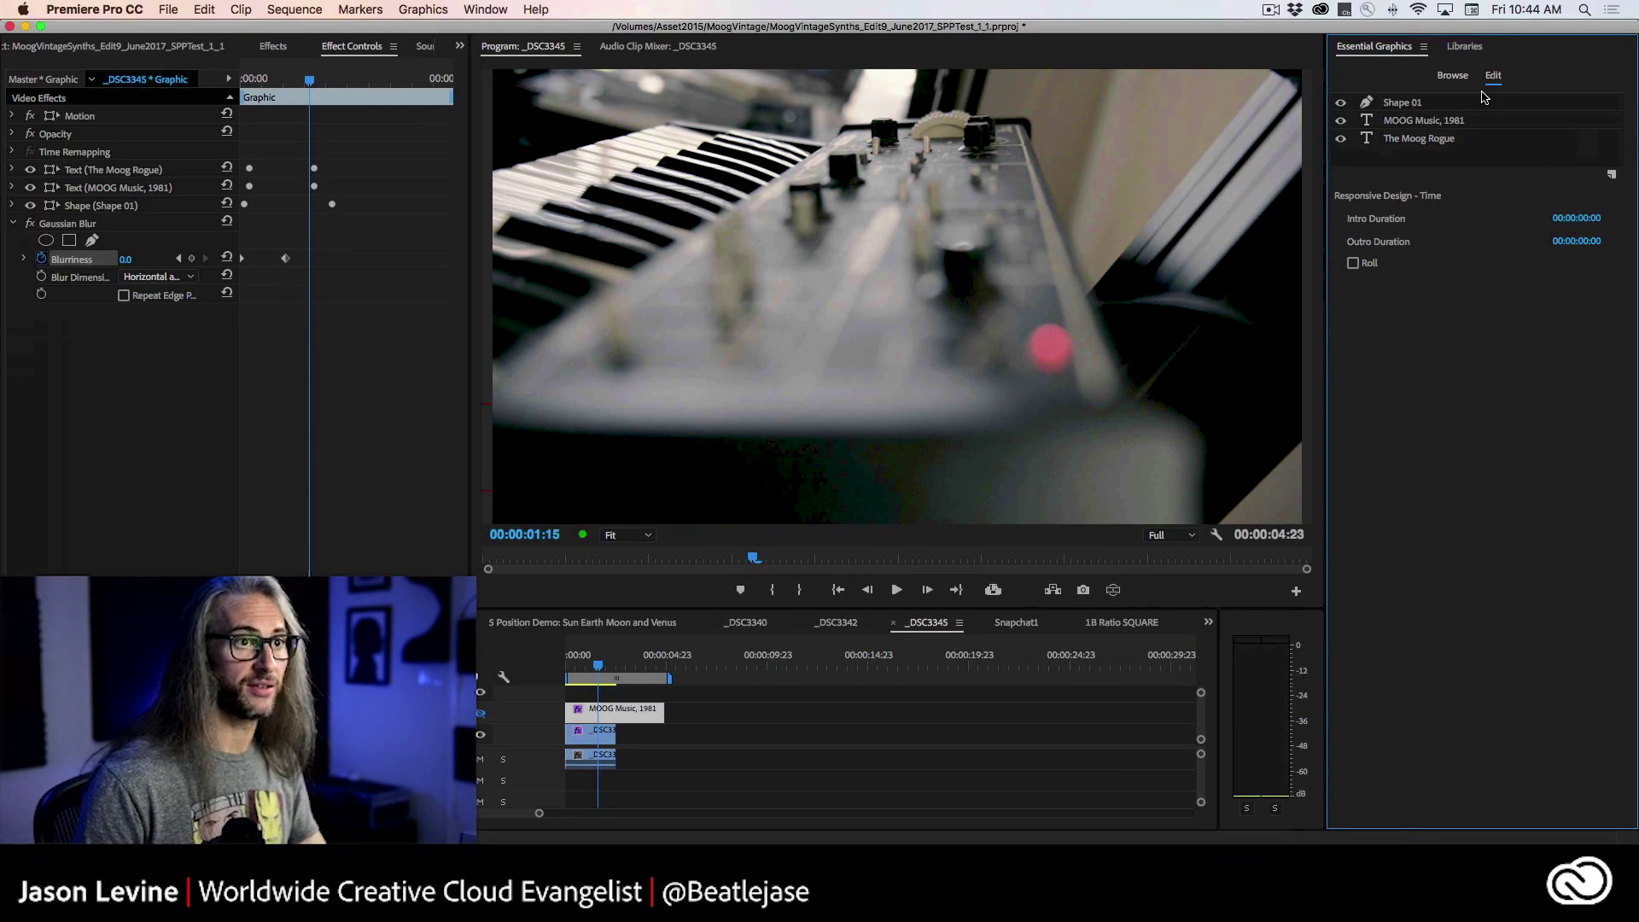
left_click(1250, 46)
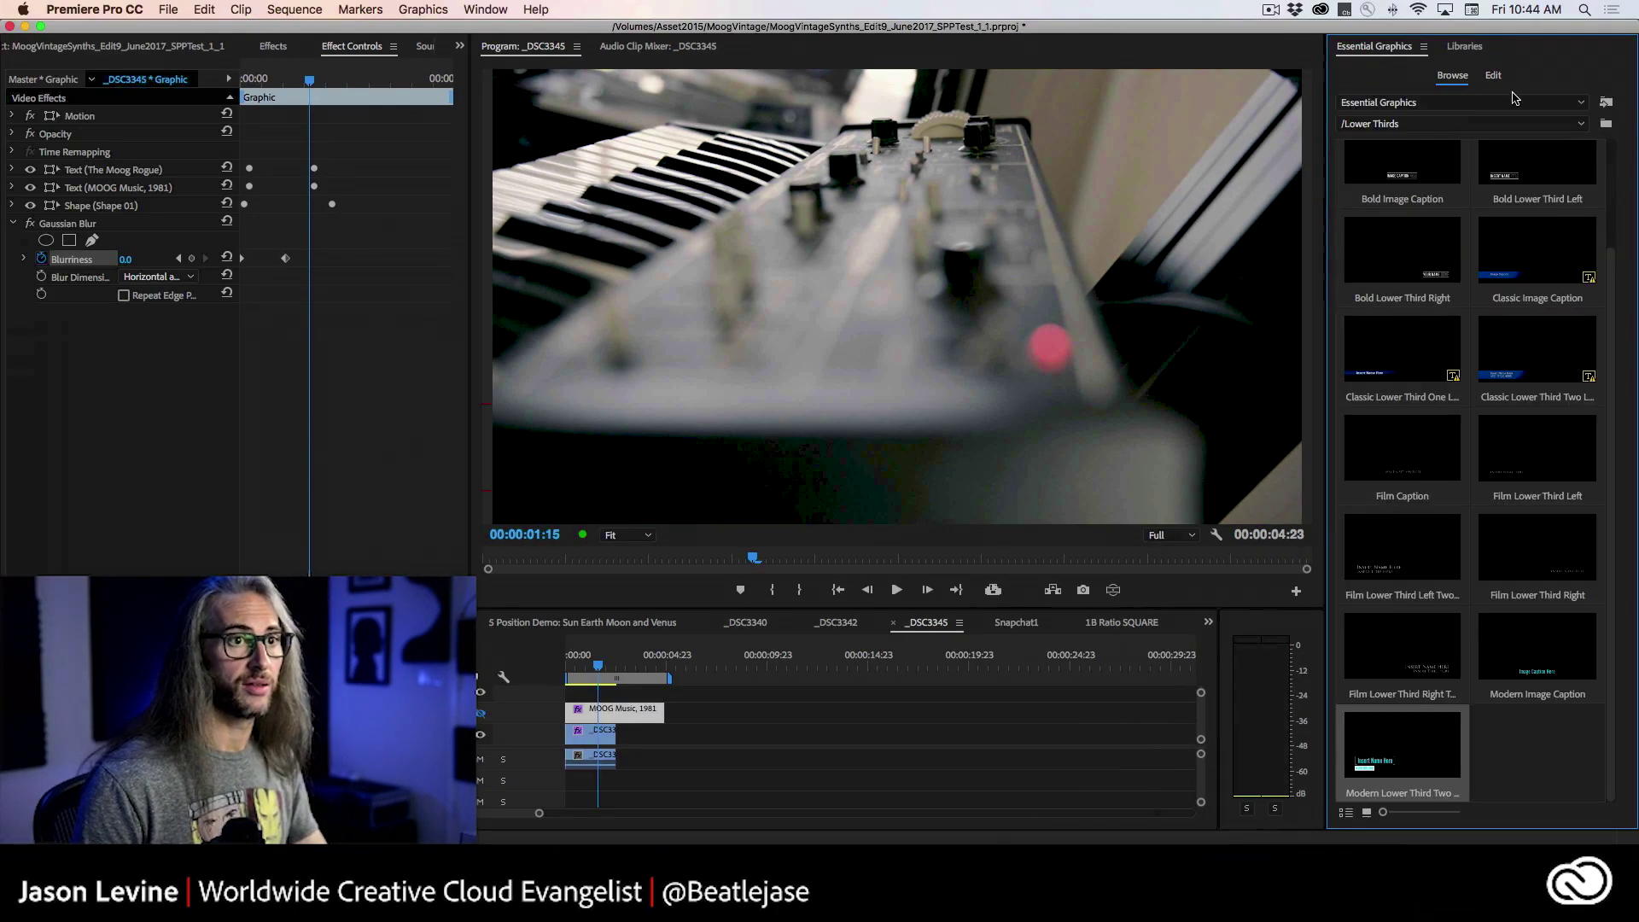
left_click(1605, 104)
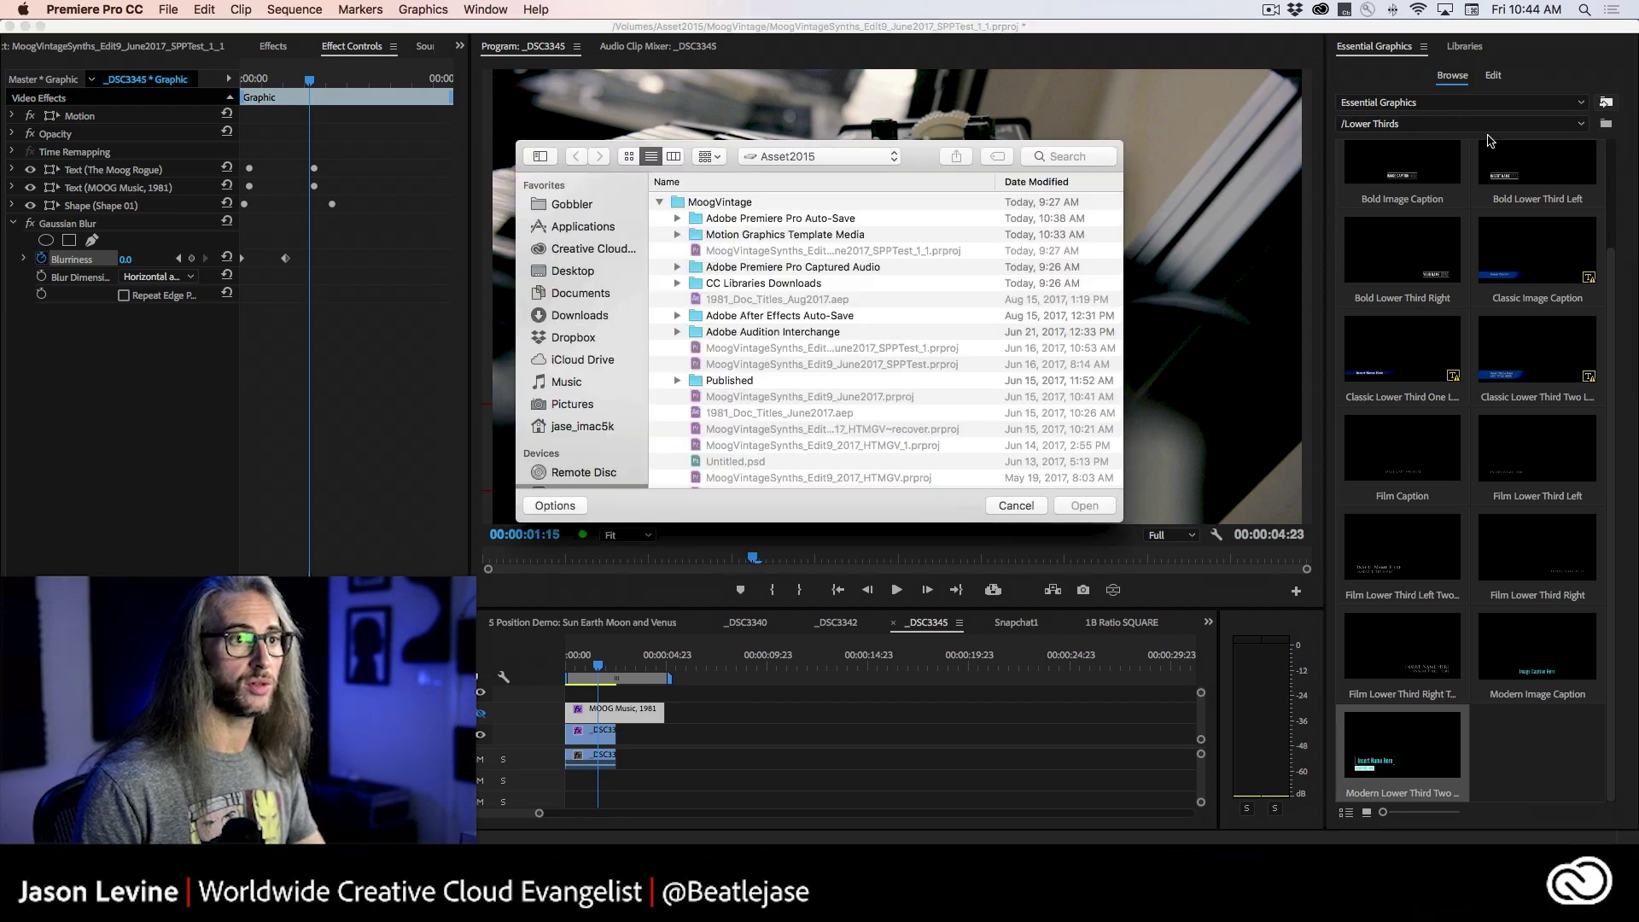
left_click(584, 273)
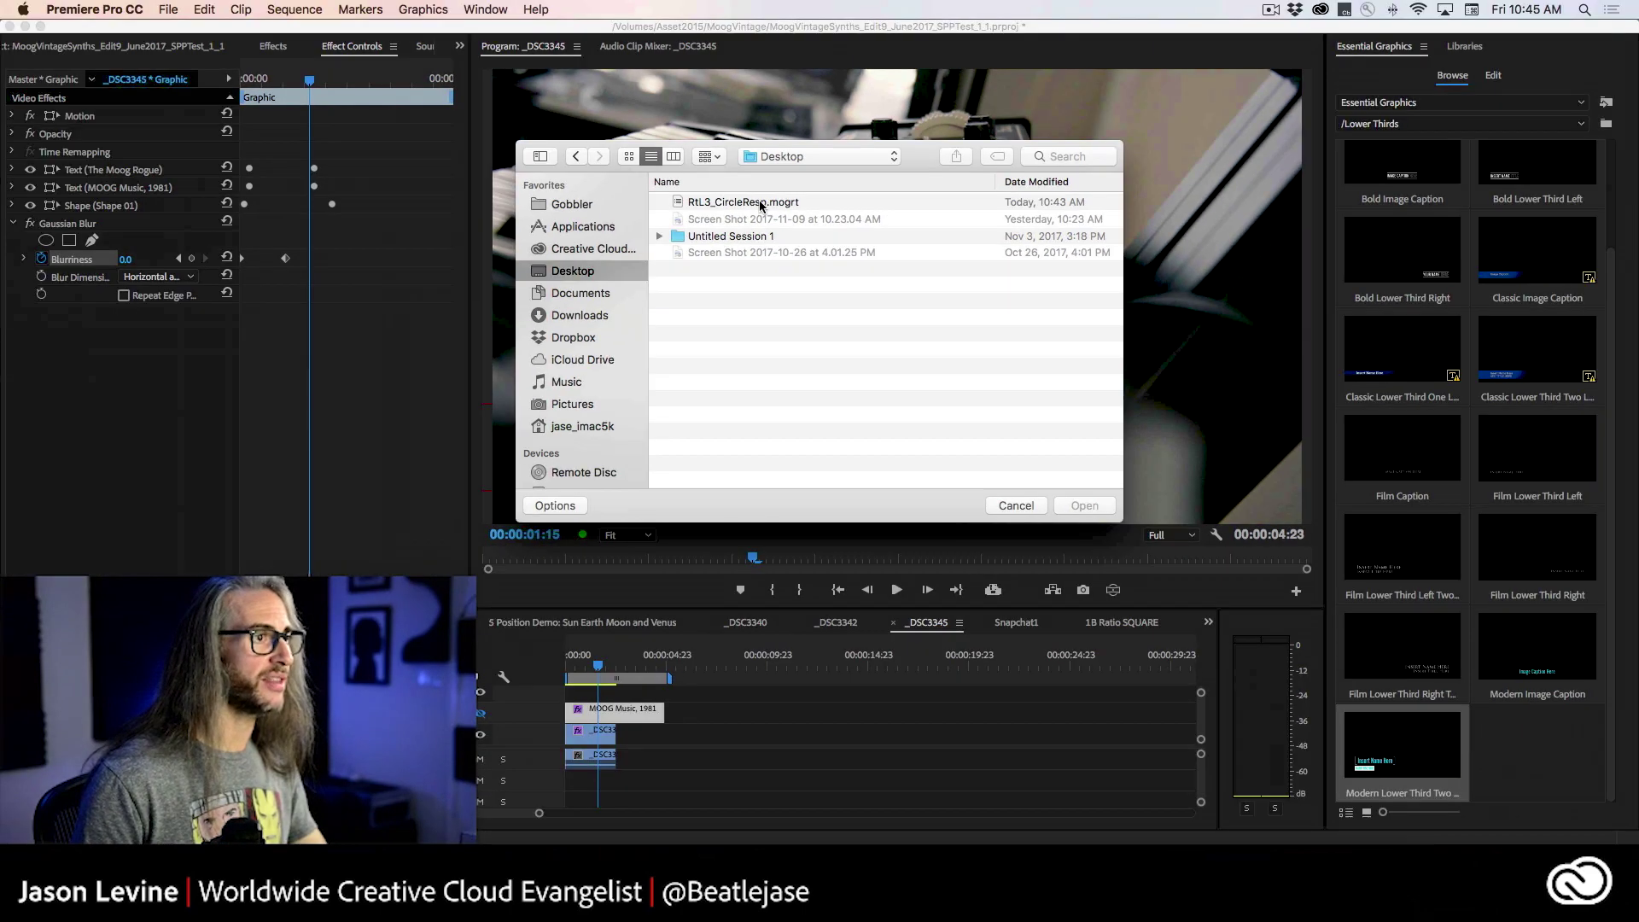
left_click(761, 205)
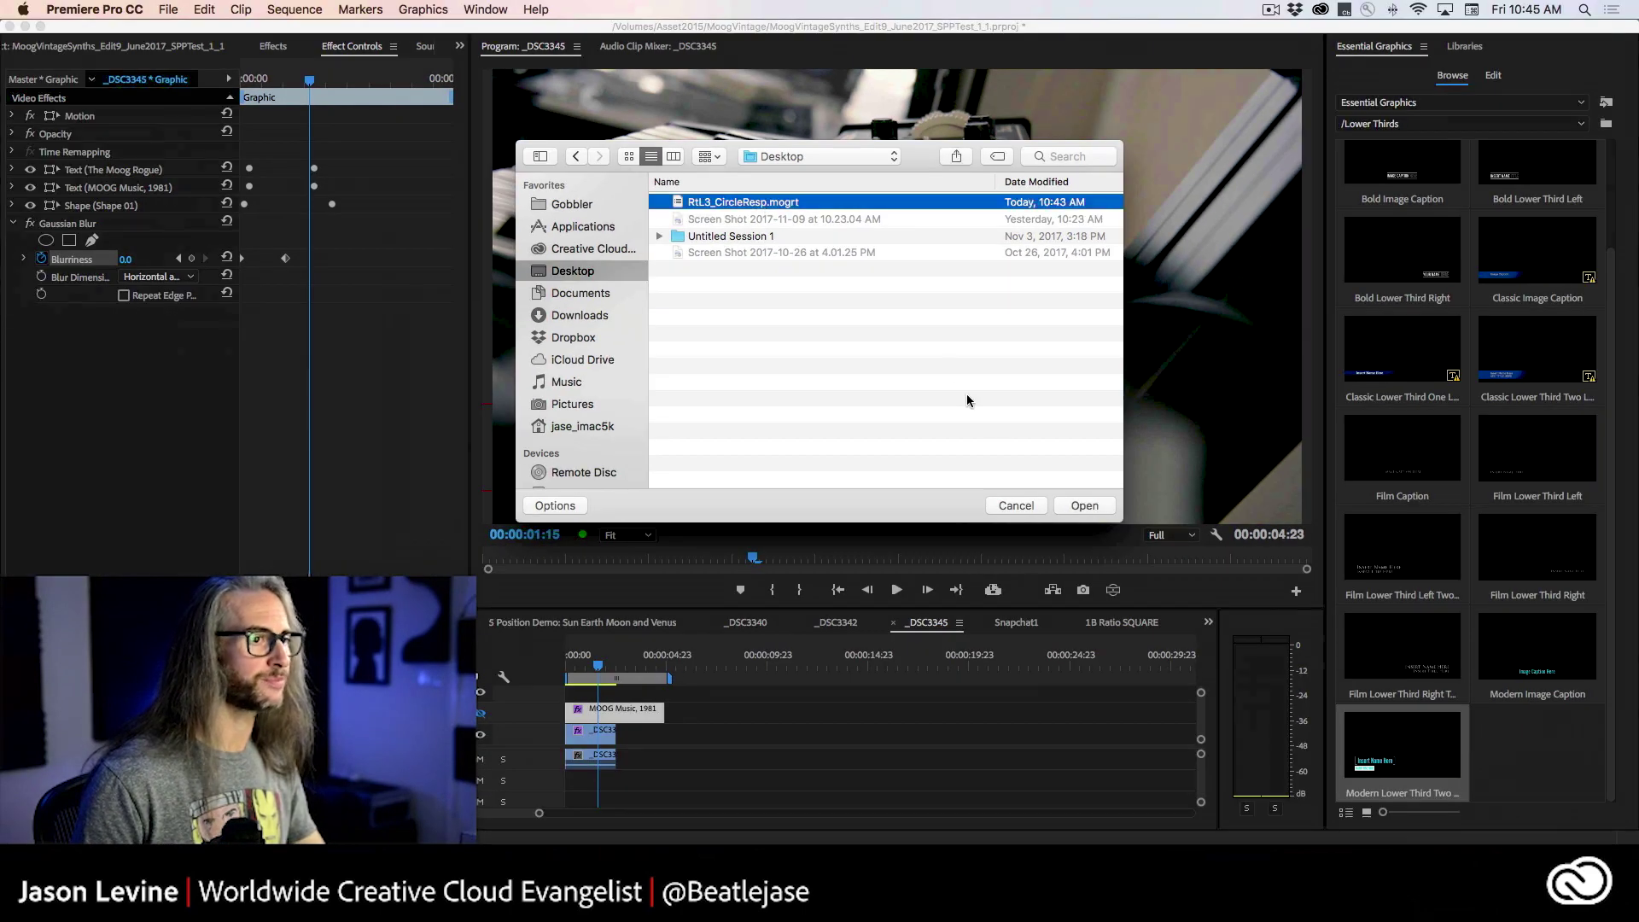
left_click(1084, 507)
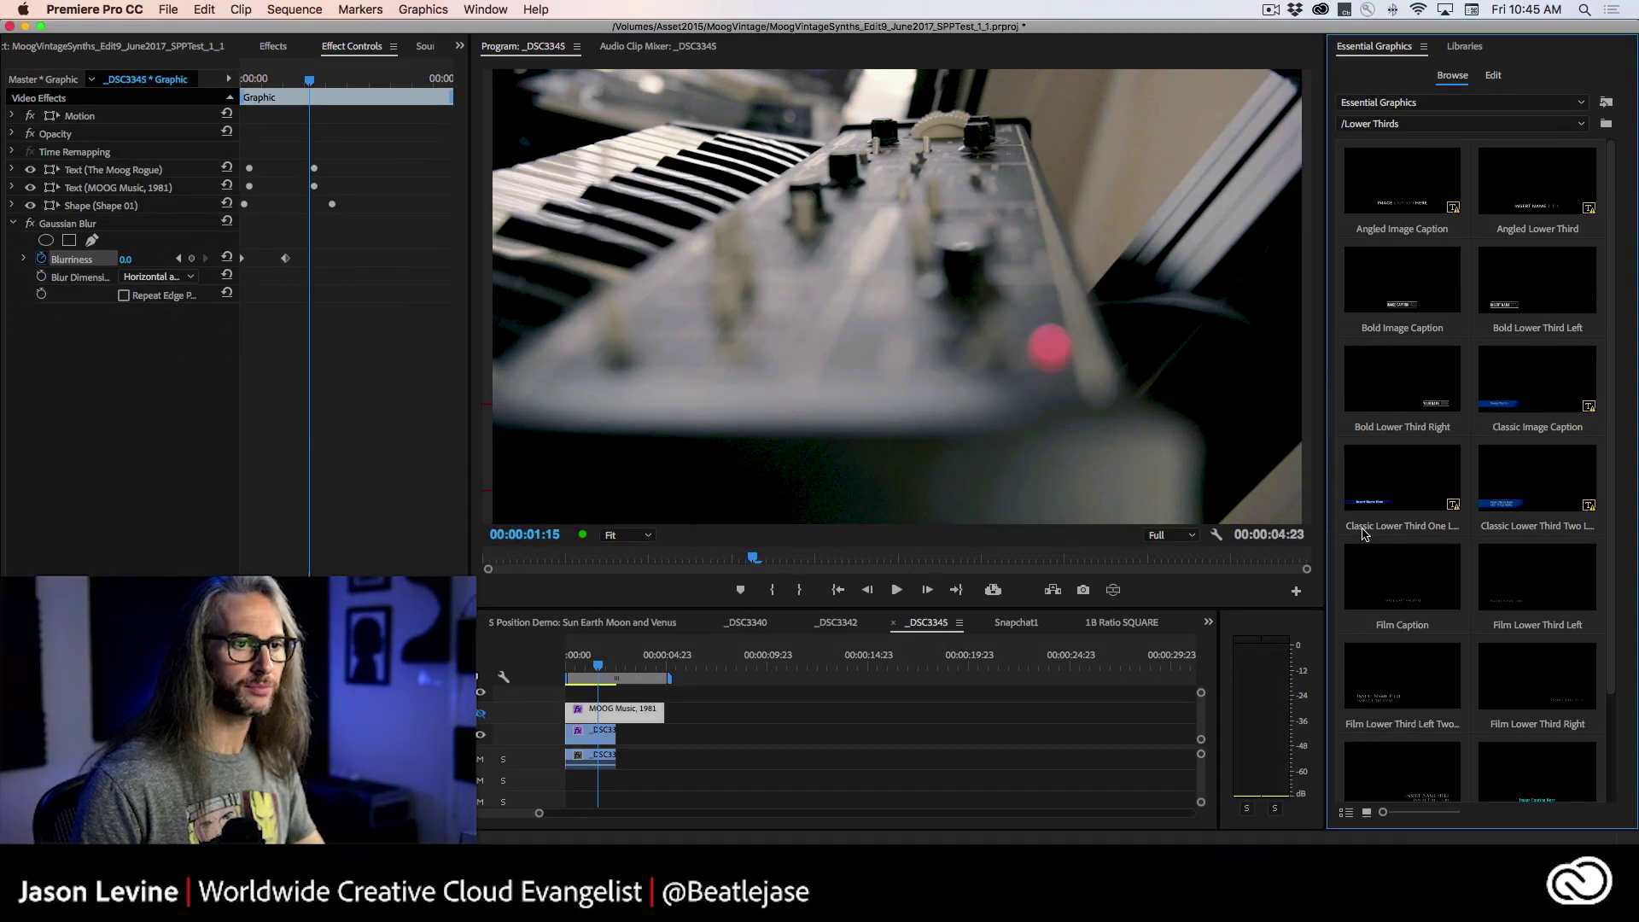
Step: Examine the templates in the Lower Thirds folder and the root-level template folders
scroll(1604, 658, "down", 5)
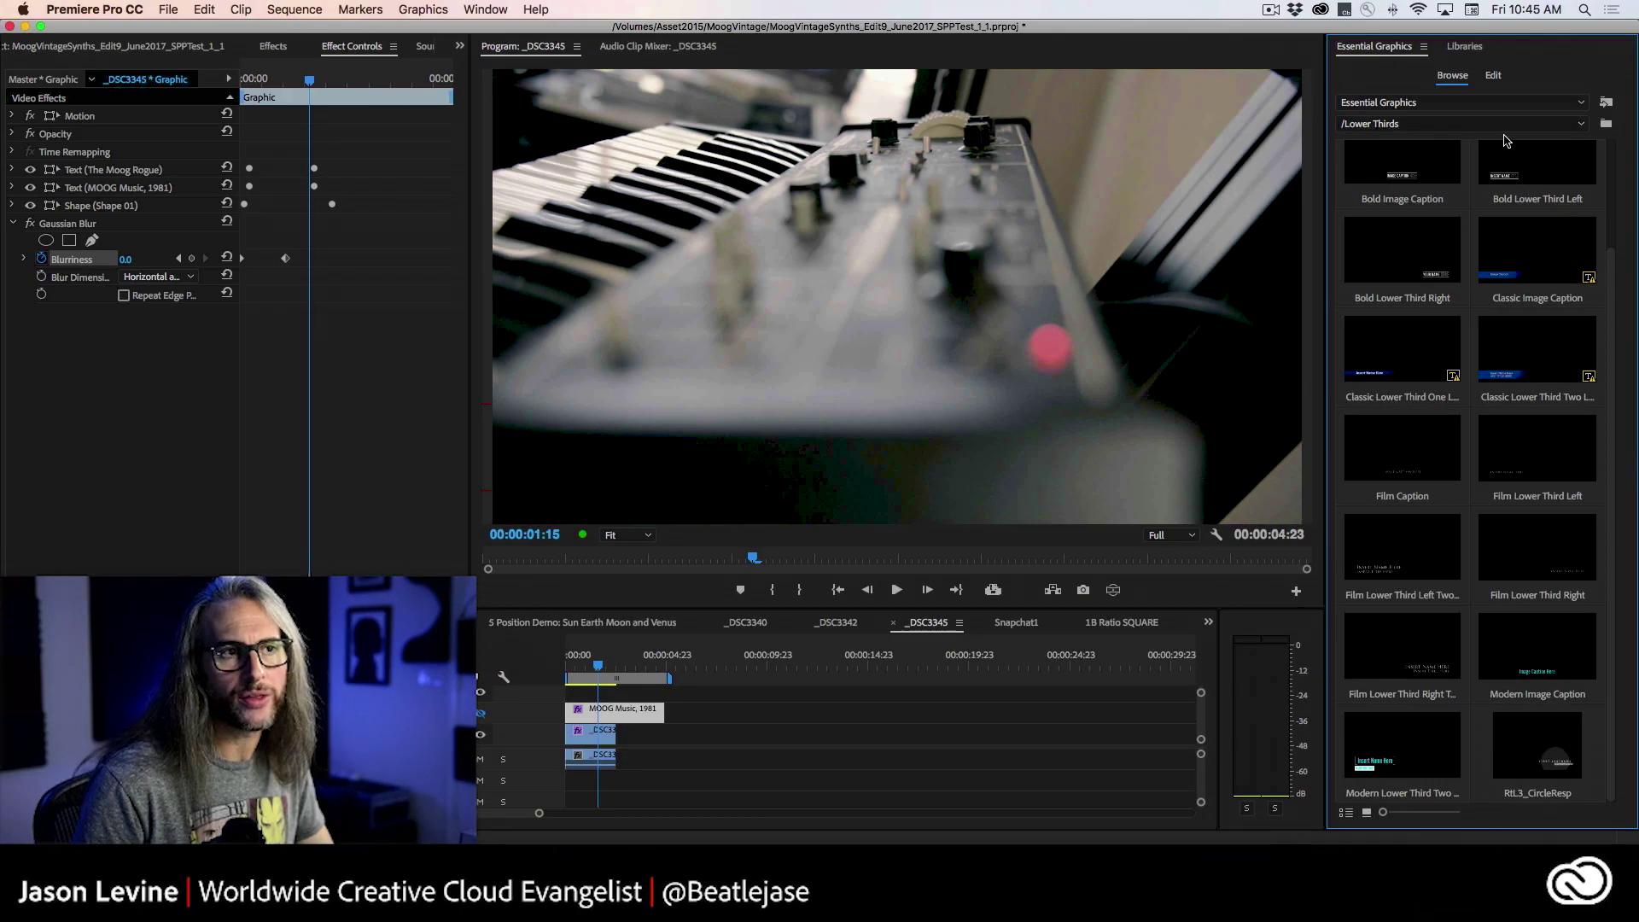
left_click(1575, 126)
left_click(1434, 140)
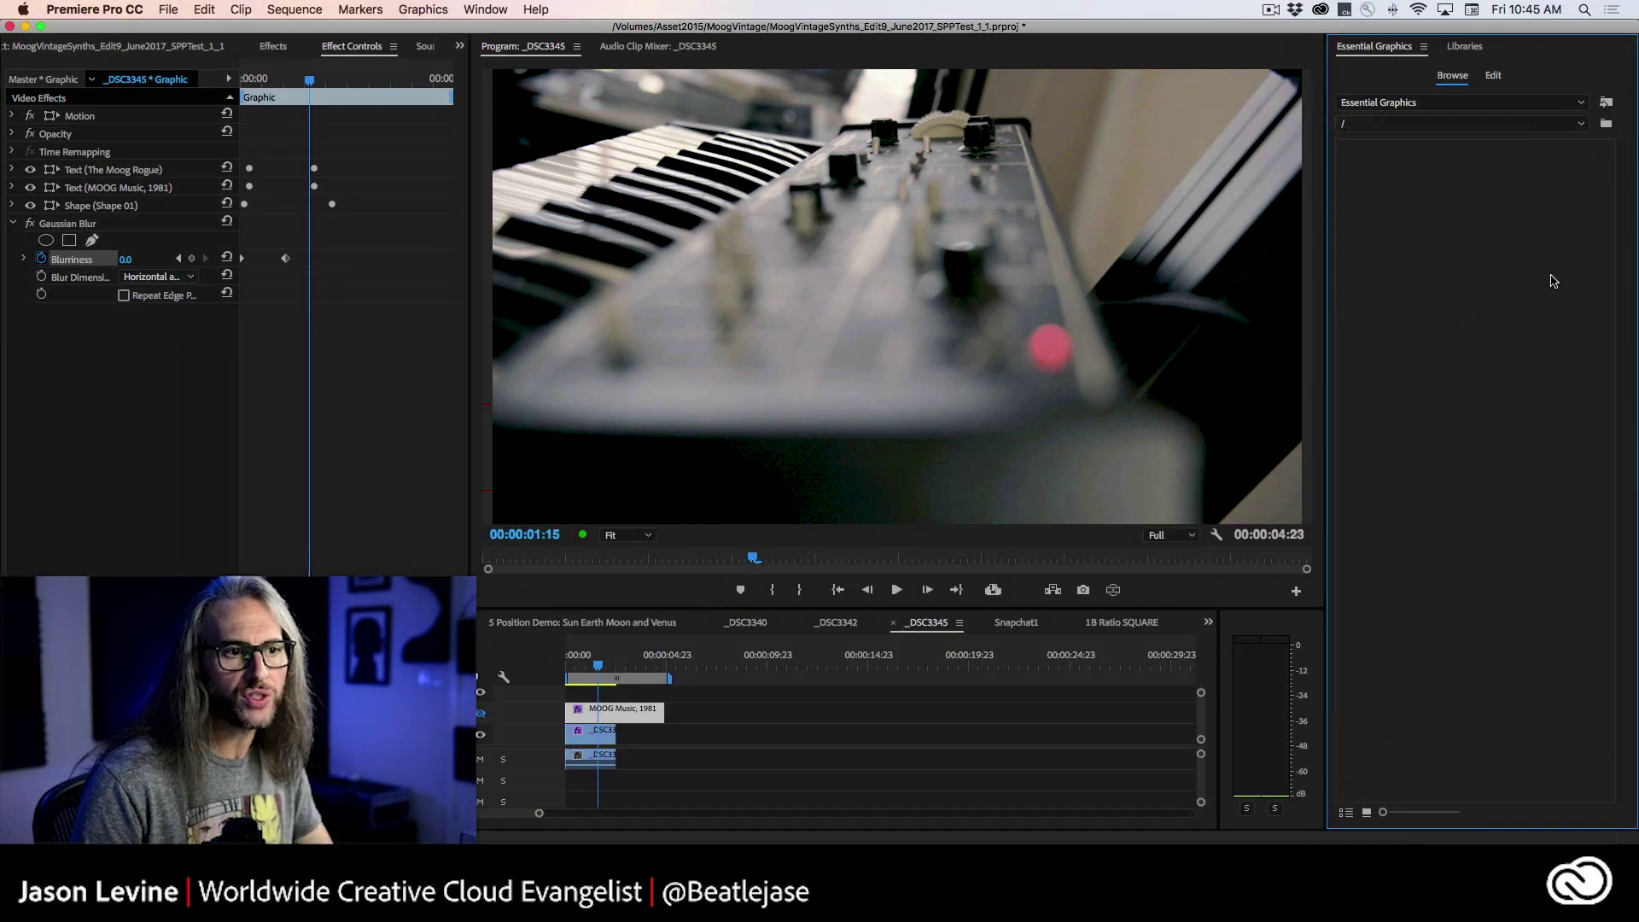
scroll(1612, 359, "down", 1)
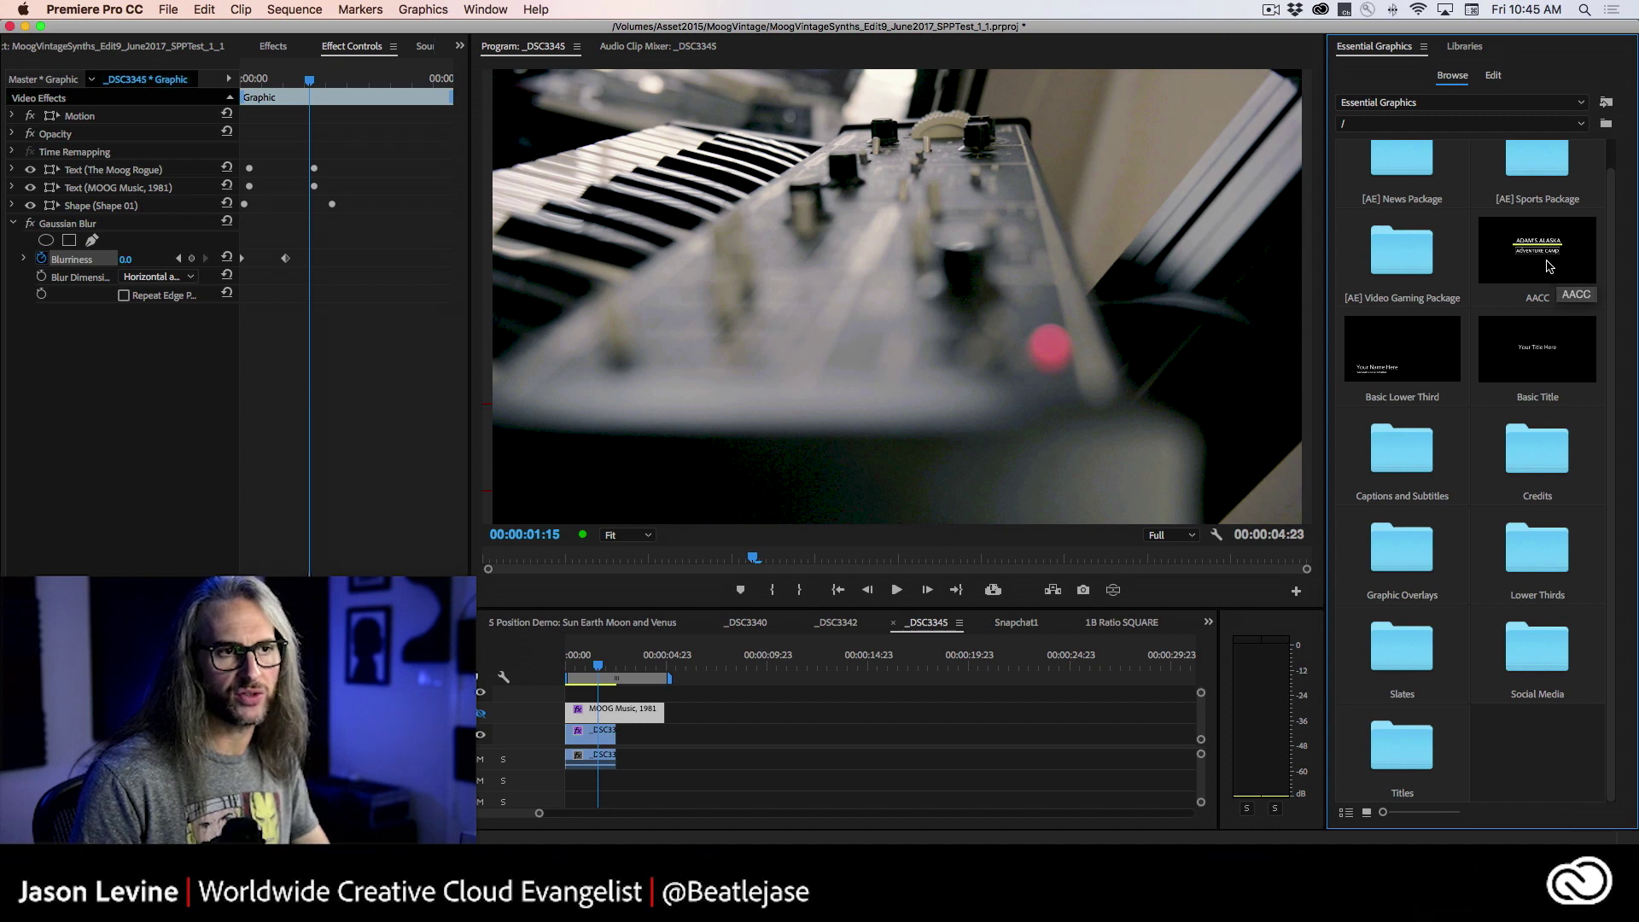
left_click_drag(1613, 318, 1613, 316)
scroll(1613, 316, "up", 1)
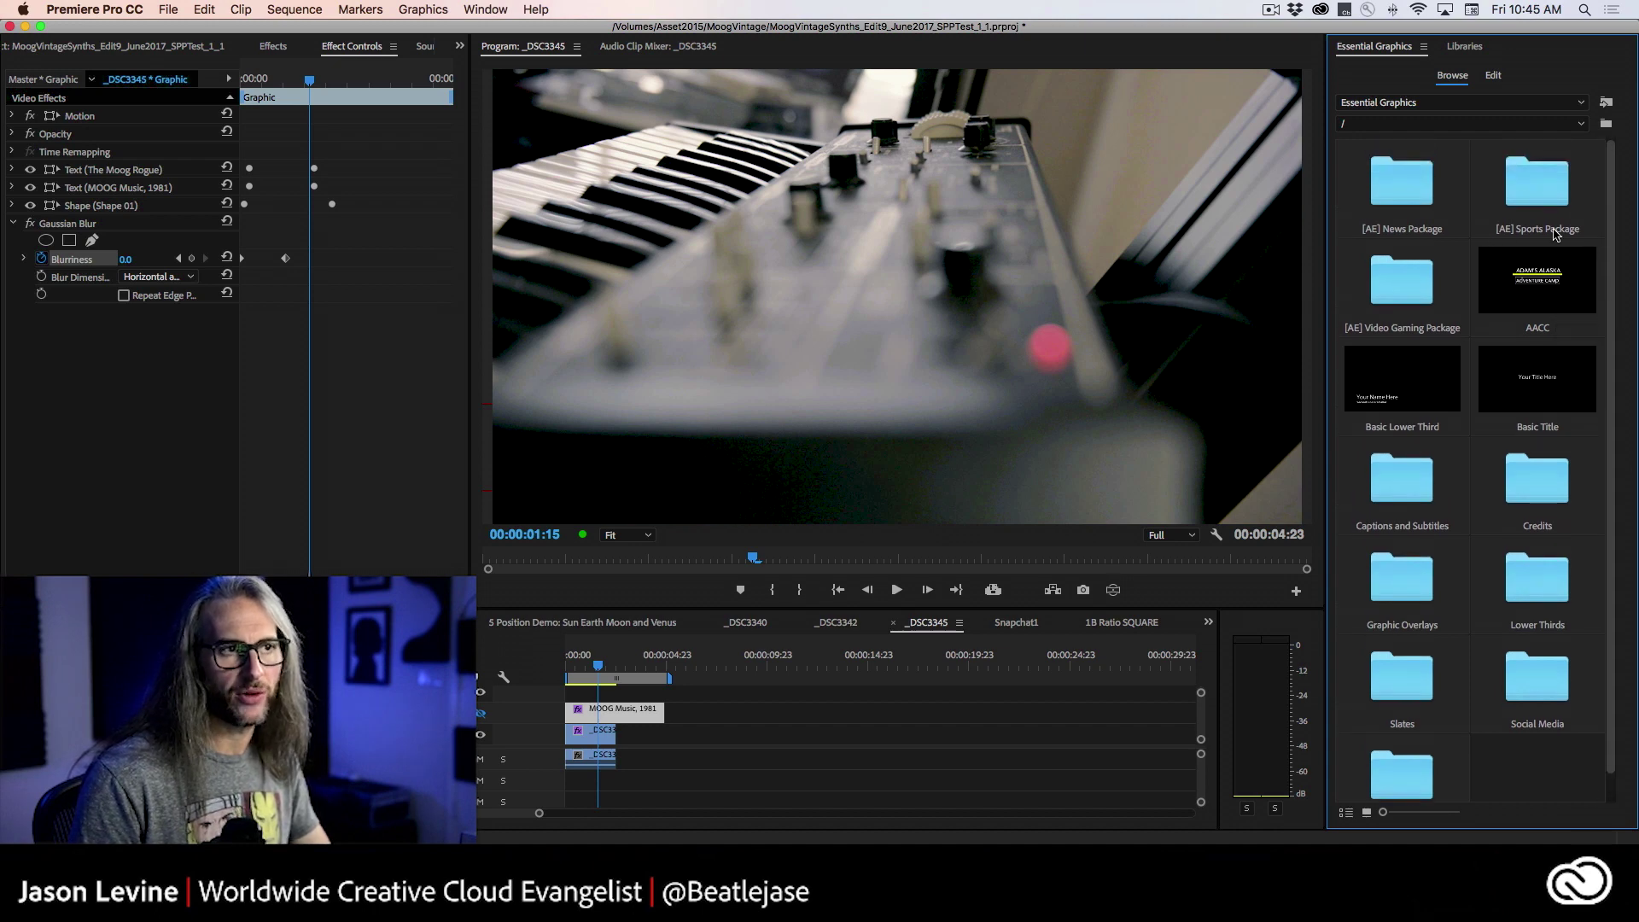
Step: Place the RtL3_CircleResp template from the Lower Thirds folder above the MOOG Music, 1981 clip at the sequence start
left_click(1434, 123)
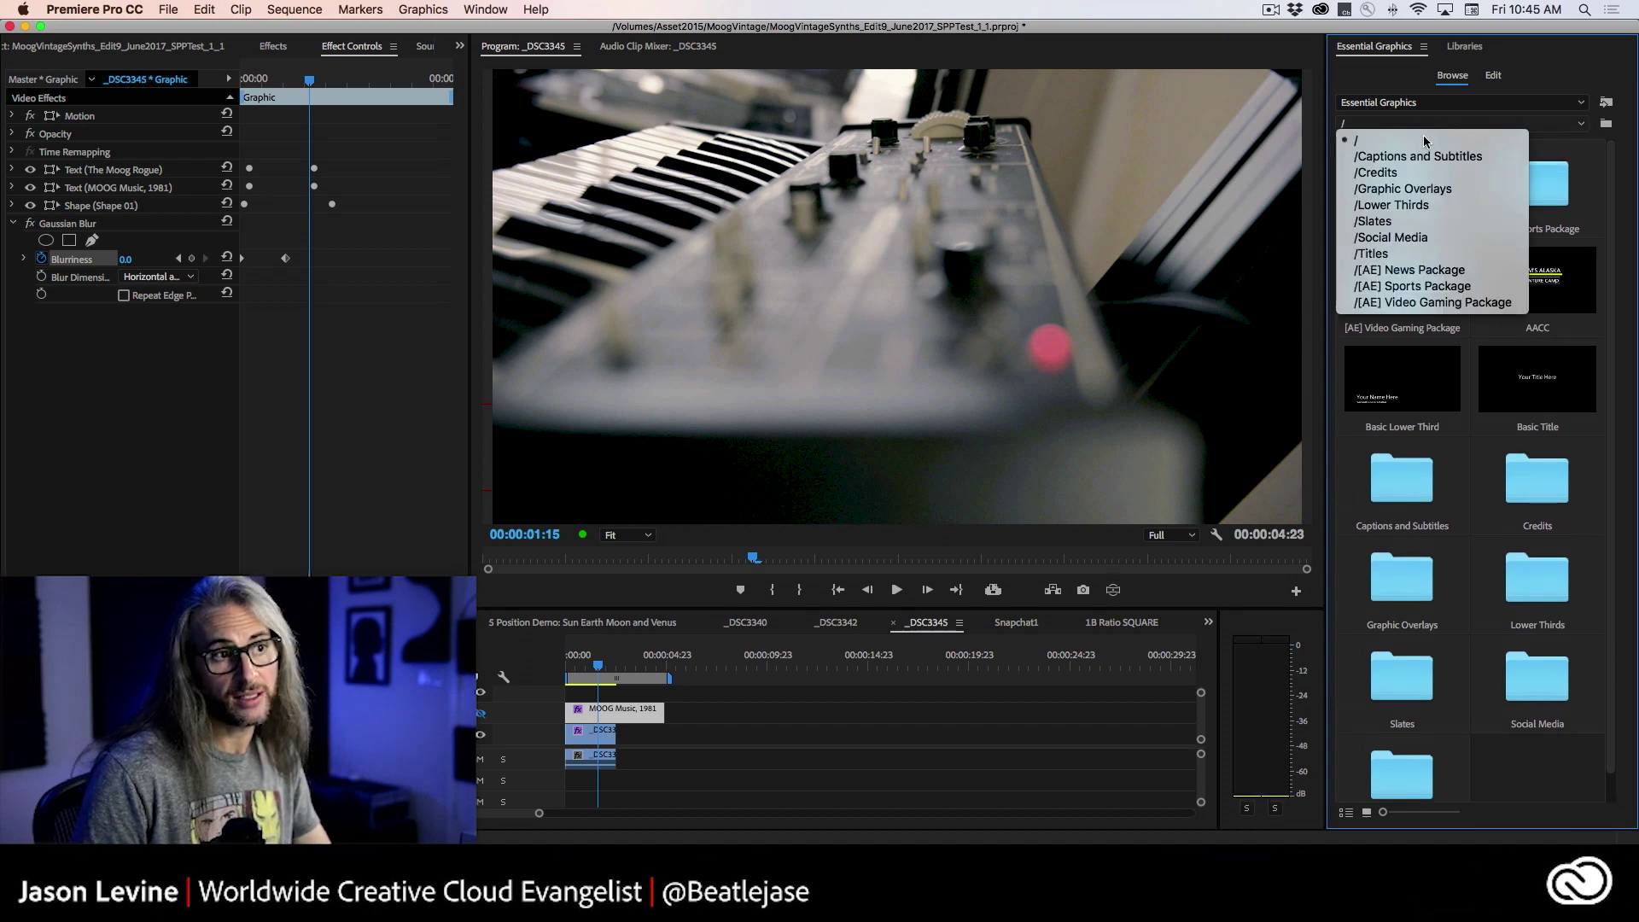
left_click(1417, 204)
left_click_drag(1608, 482, 1608, 774)
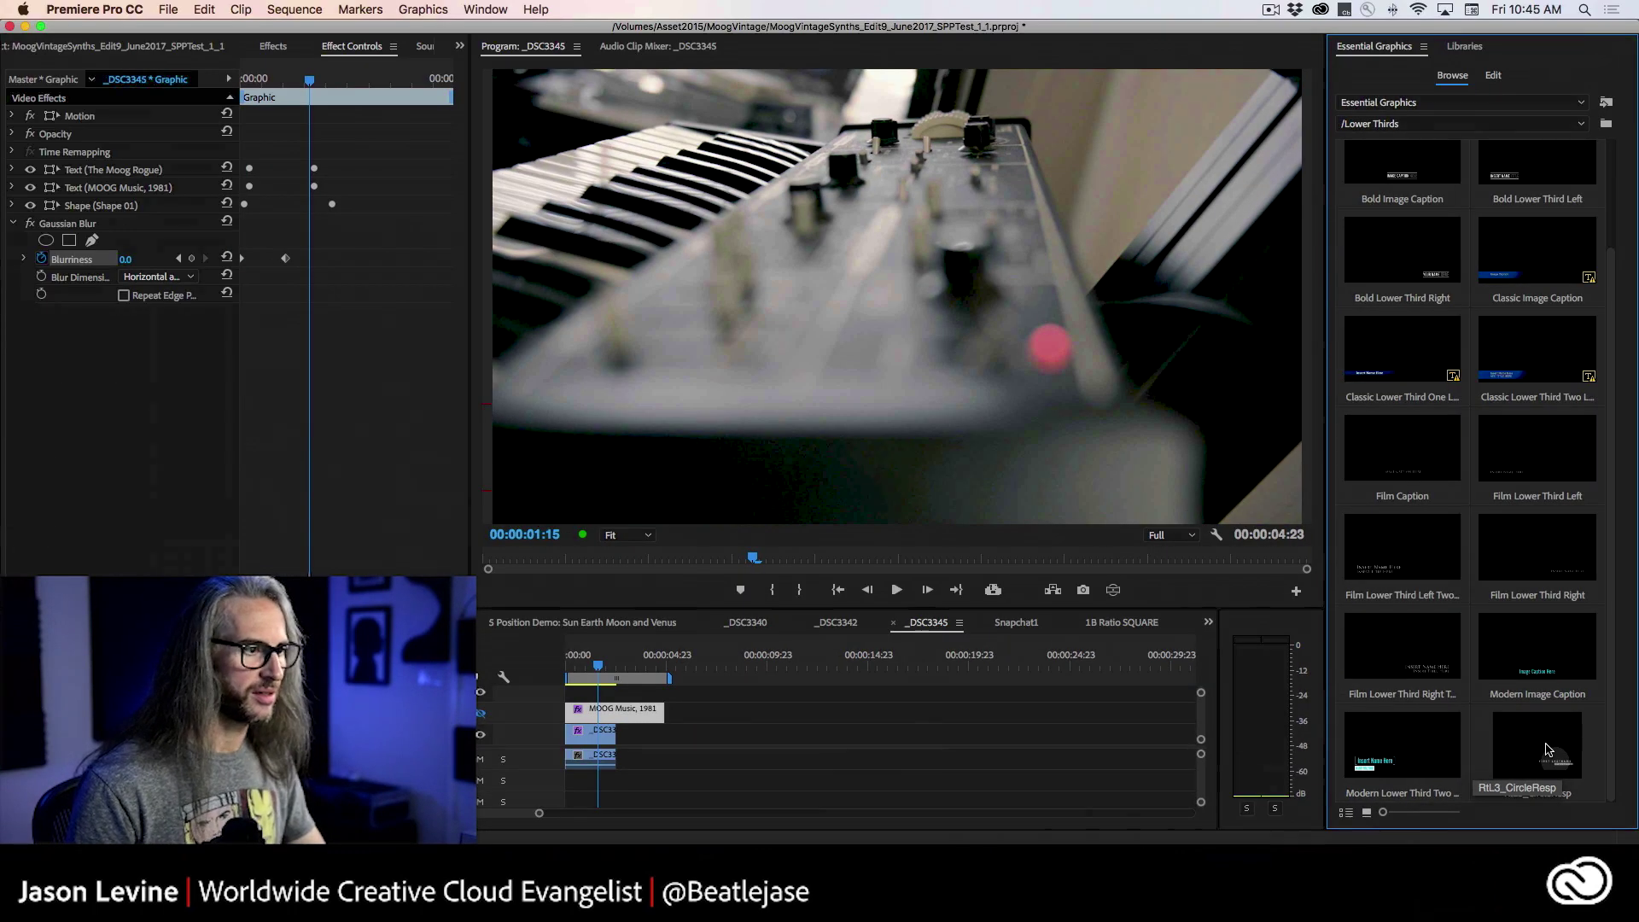
left_click_drag(1512, 732, 245, 673)
left_click_drag(609, 706, 566, 668)
Step: Preview the lower third from the sequence start and select the RtL3_CircleResp clip to show its editable properties
left_click(601, 667)
key("space")
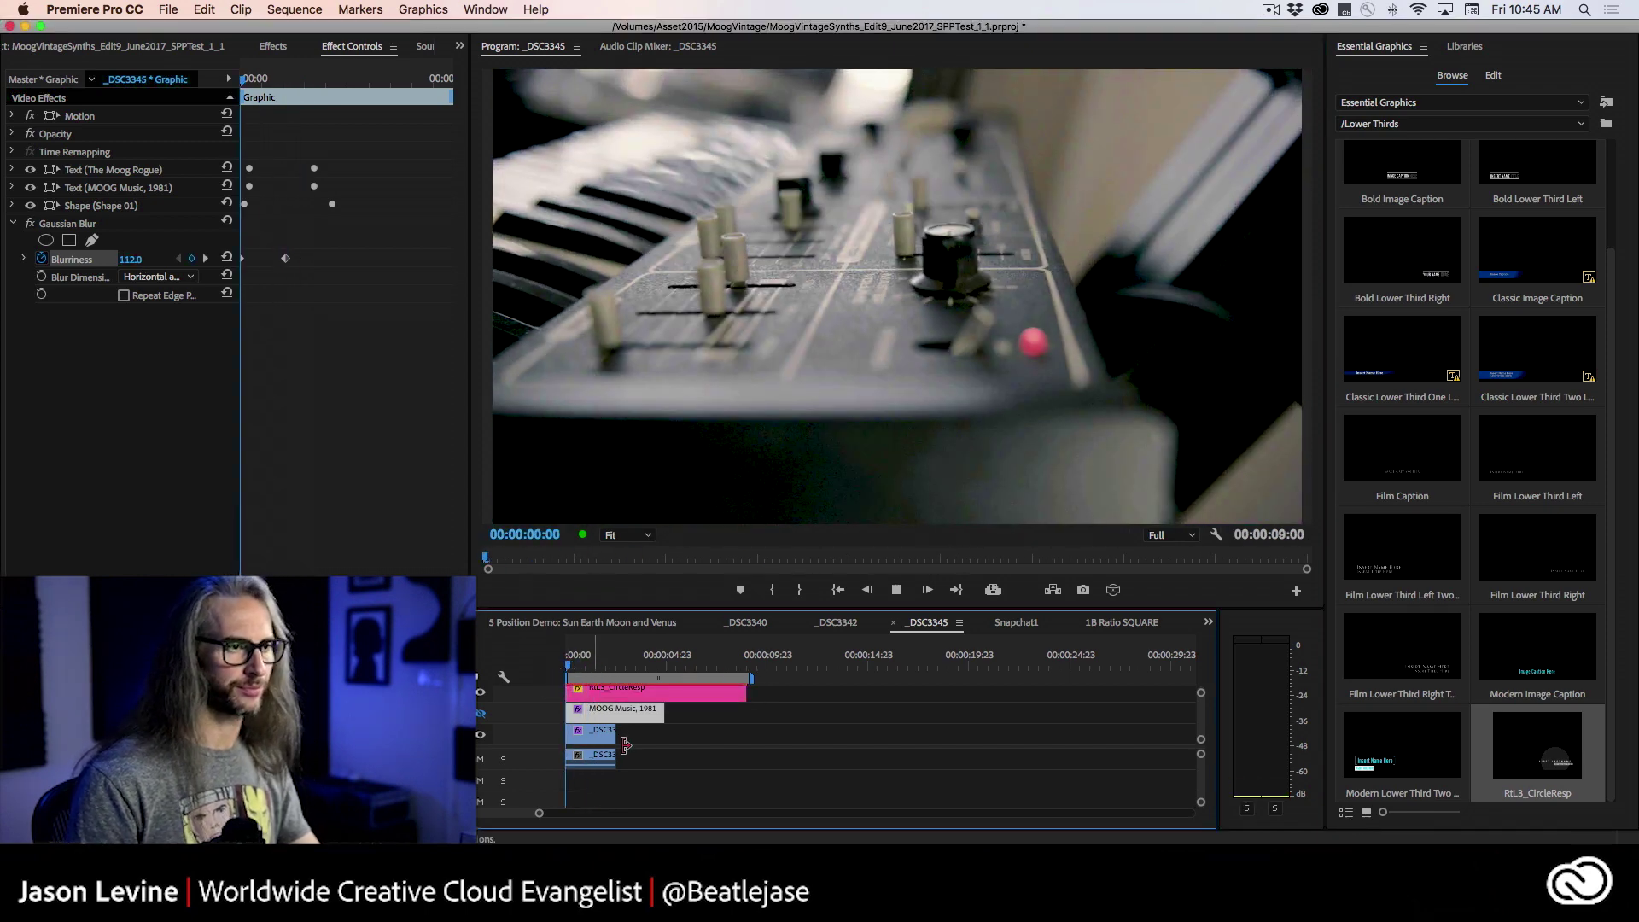
key("space")
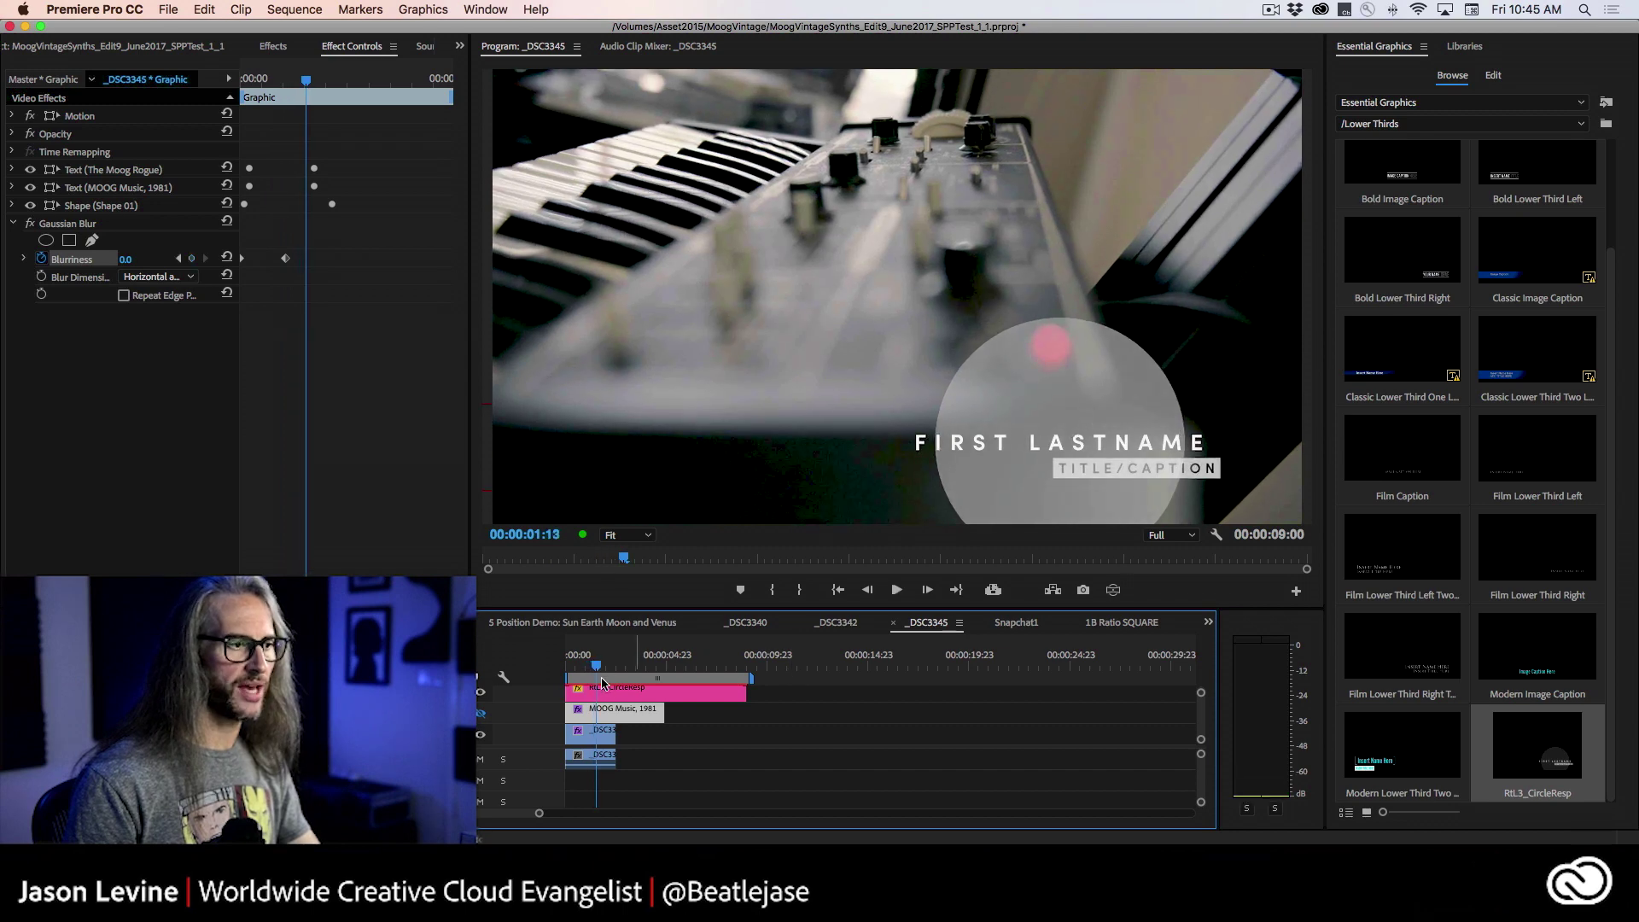
left_click(608, 688)
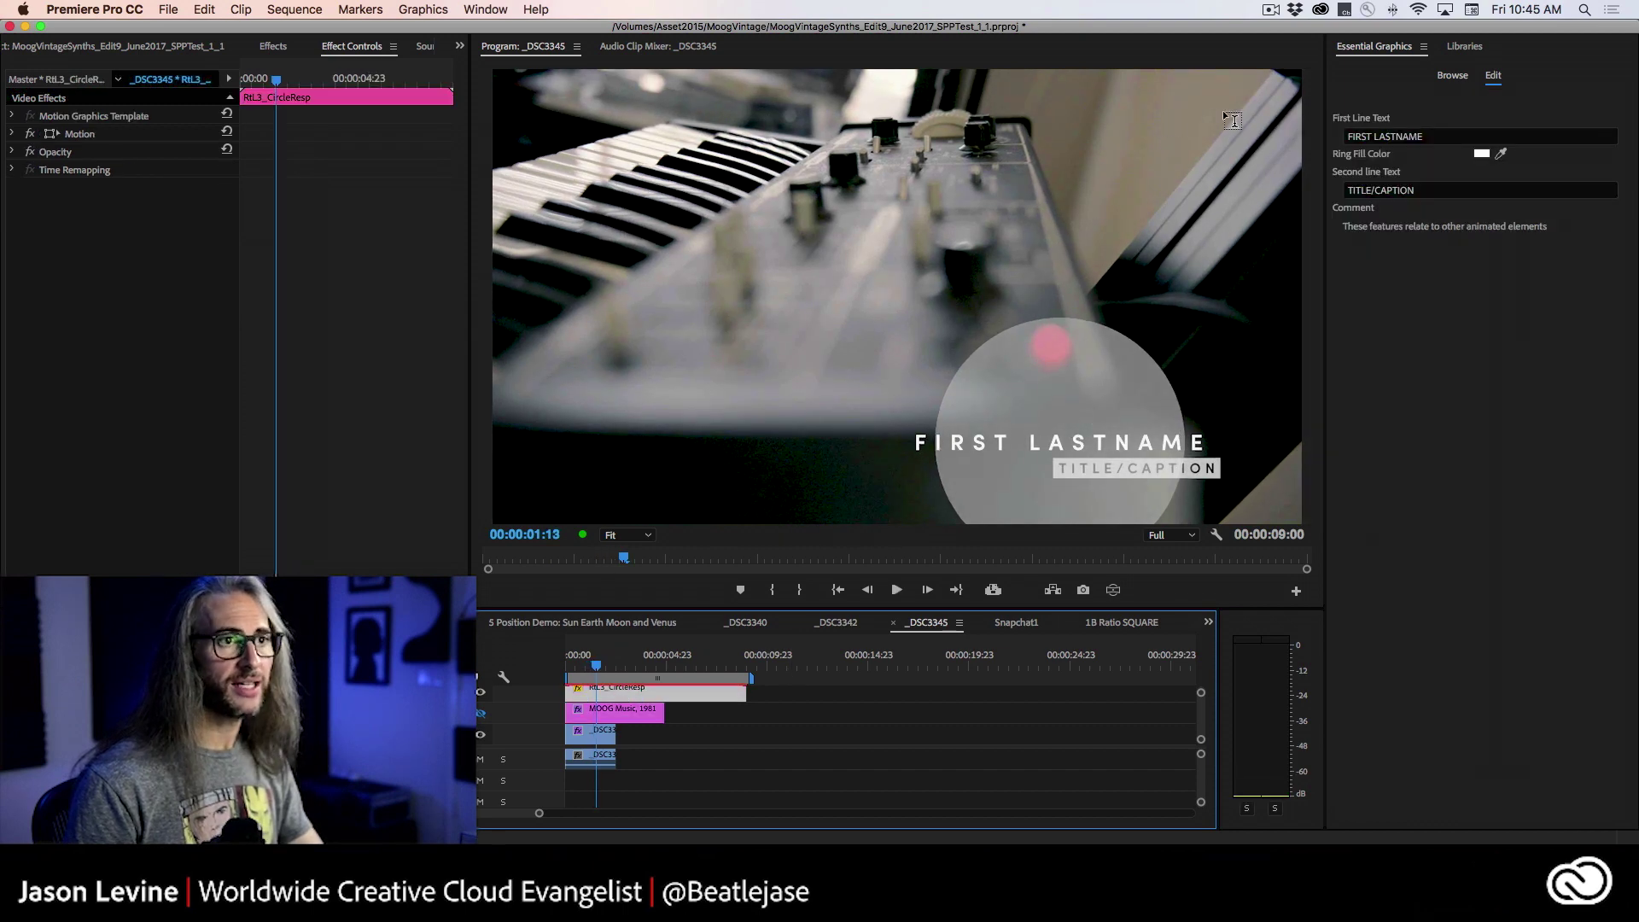
Step: Set the lower third's first line text to "moog rogue" and its second line text to "moog music/1981"
left_click(1443, 136)
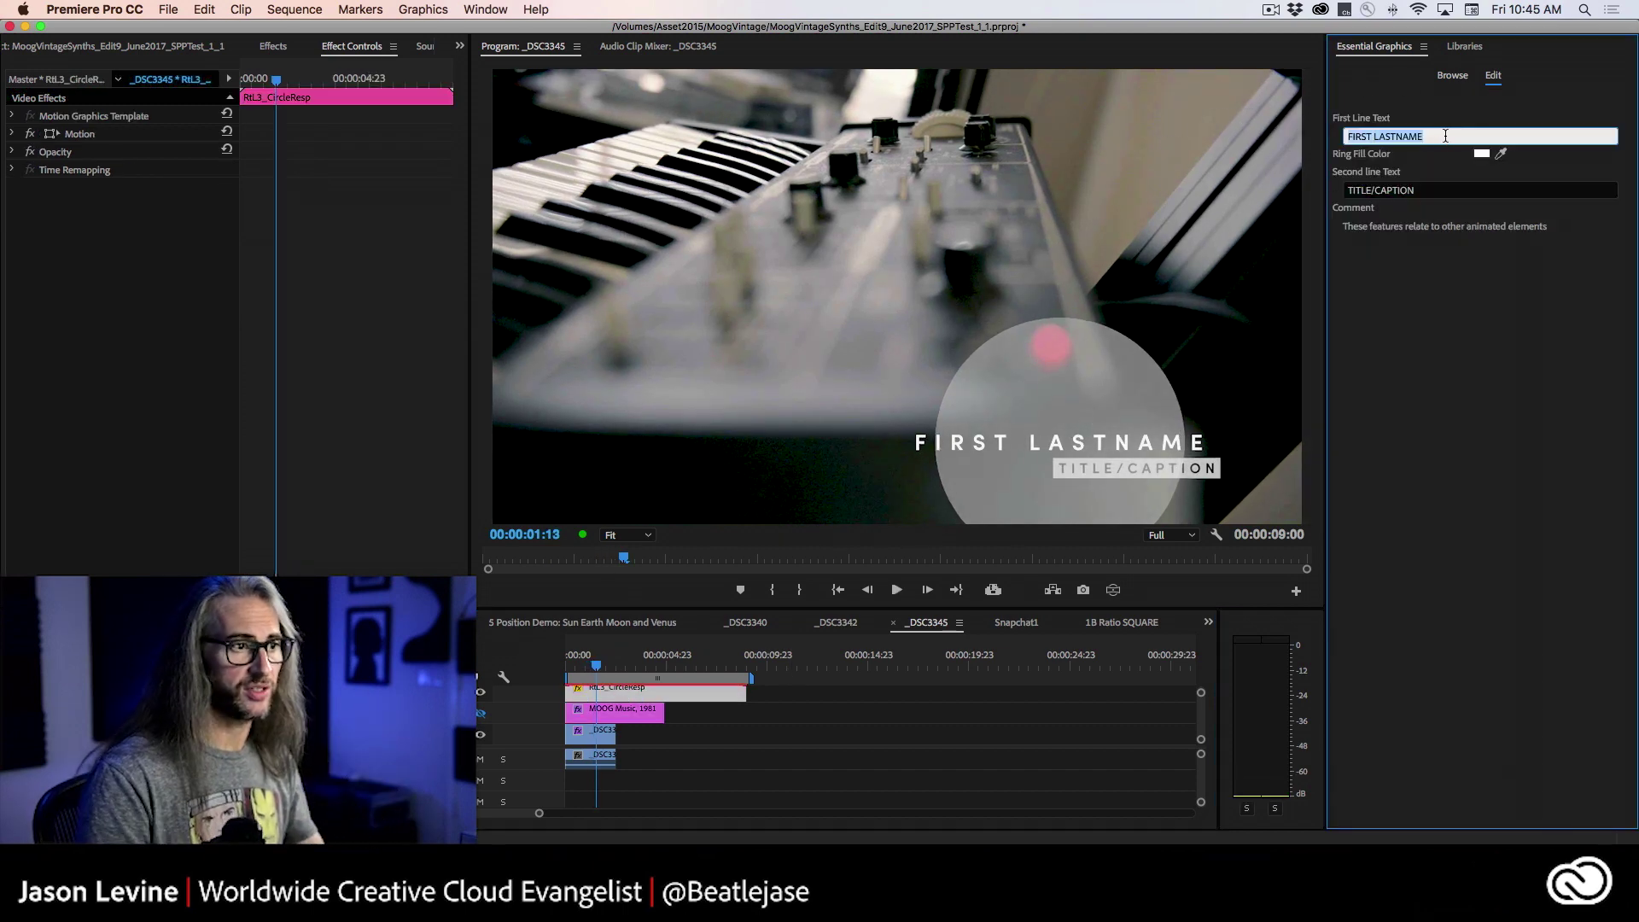
type("moog to")
key("BackSpace")
key("BackSpace")
type("rogue")
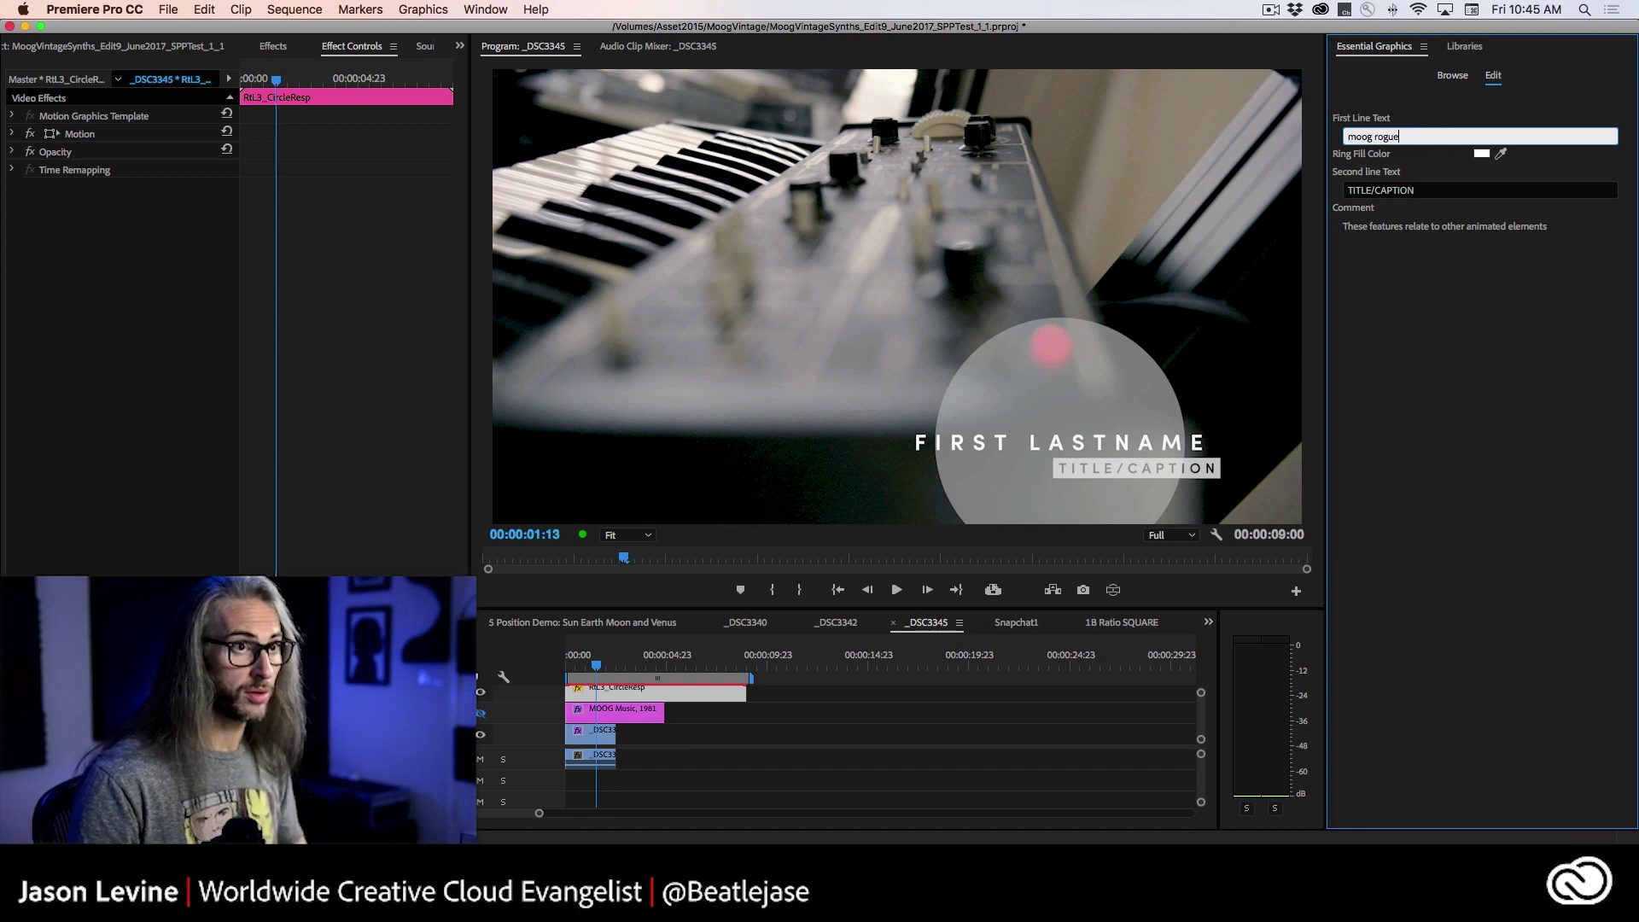
left_click(1427, 189)
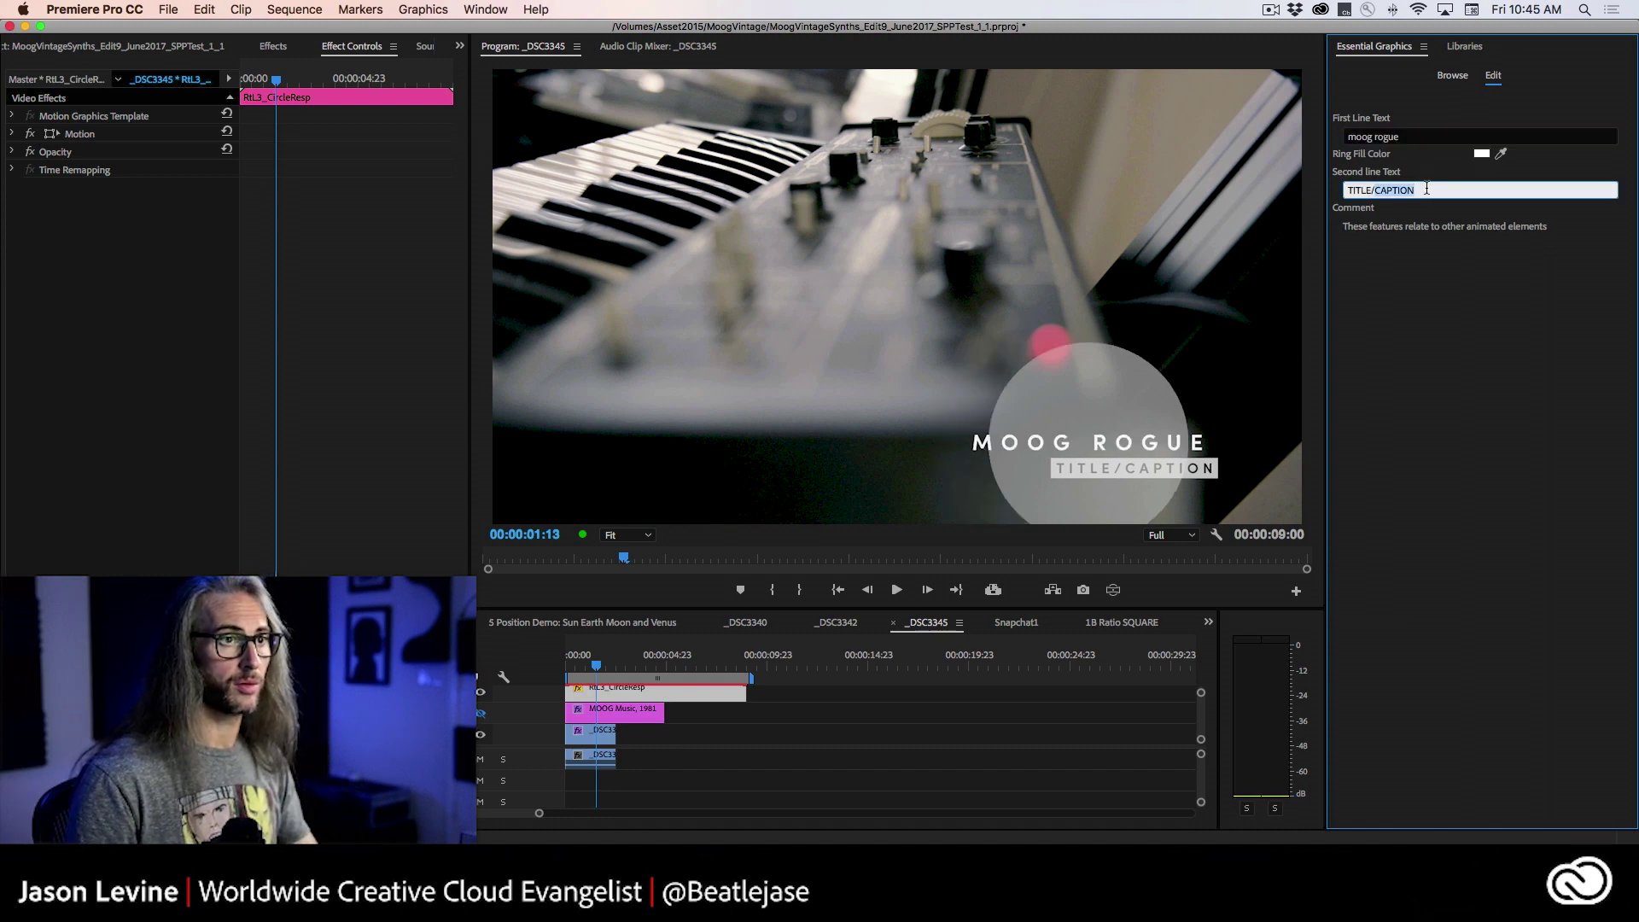
type("moog music/1981")
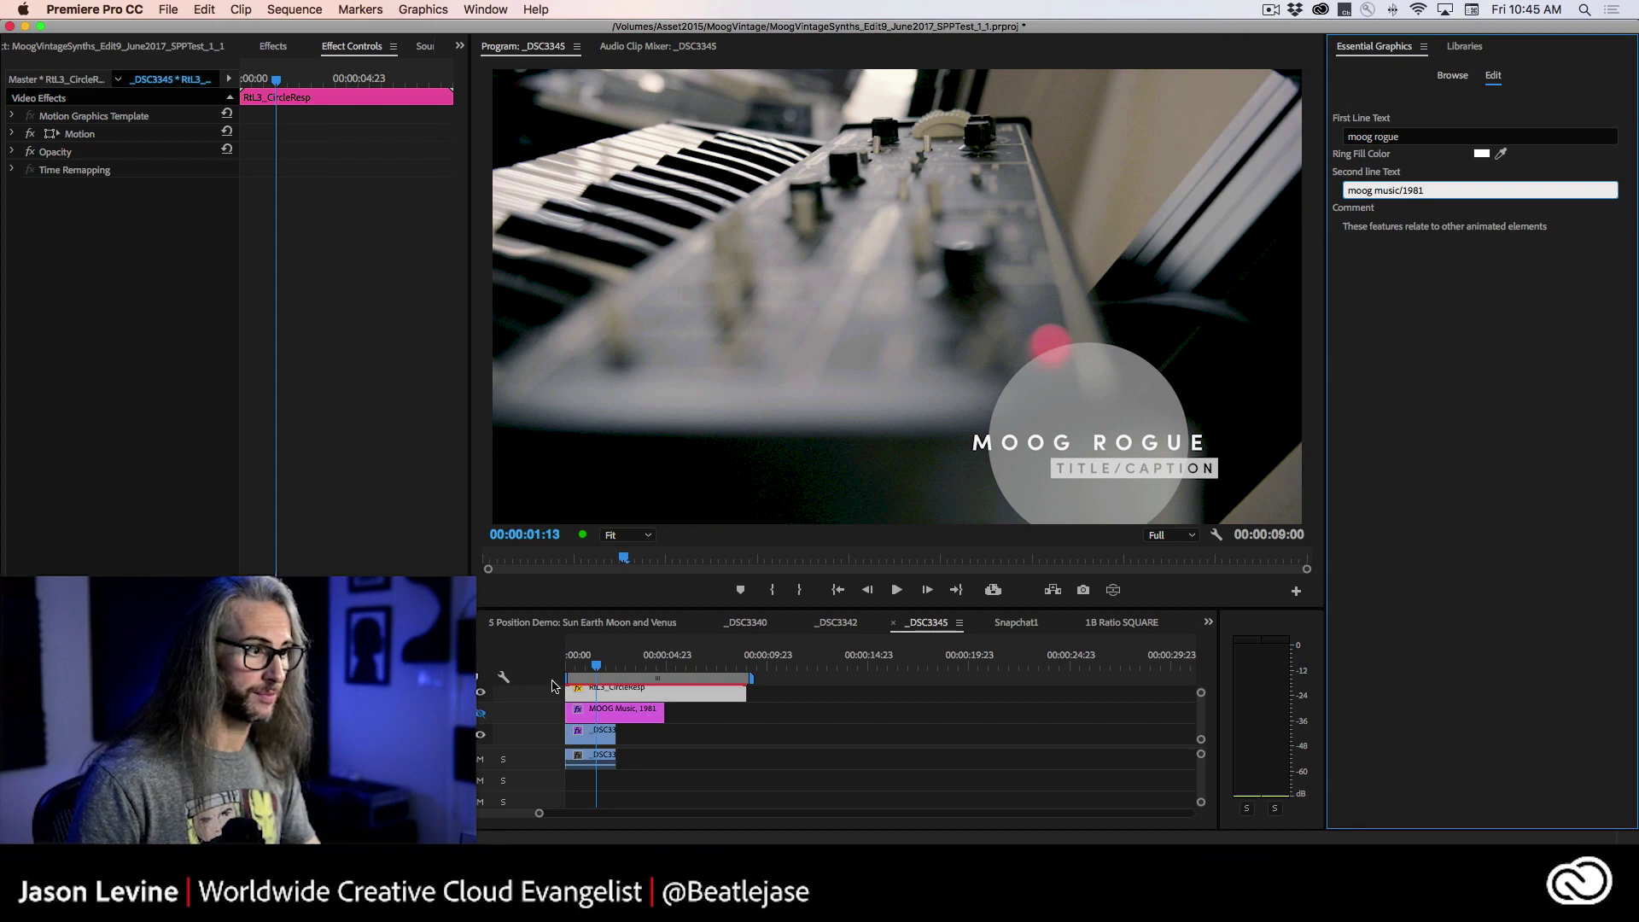
Step: Play back the edited lower third from the sequence start and scrub to where its text is fully shown
left_click_drag(598, 666, 544, 665)
key("space")
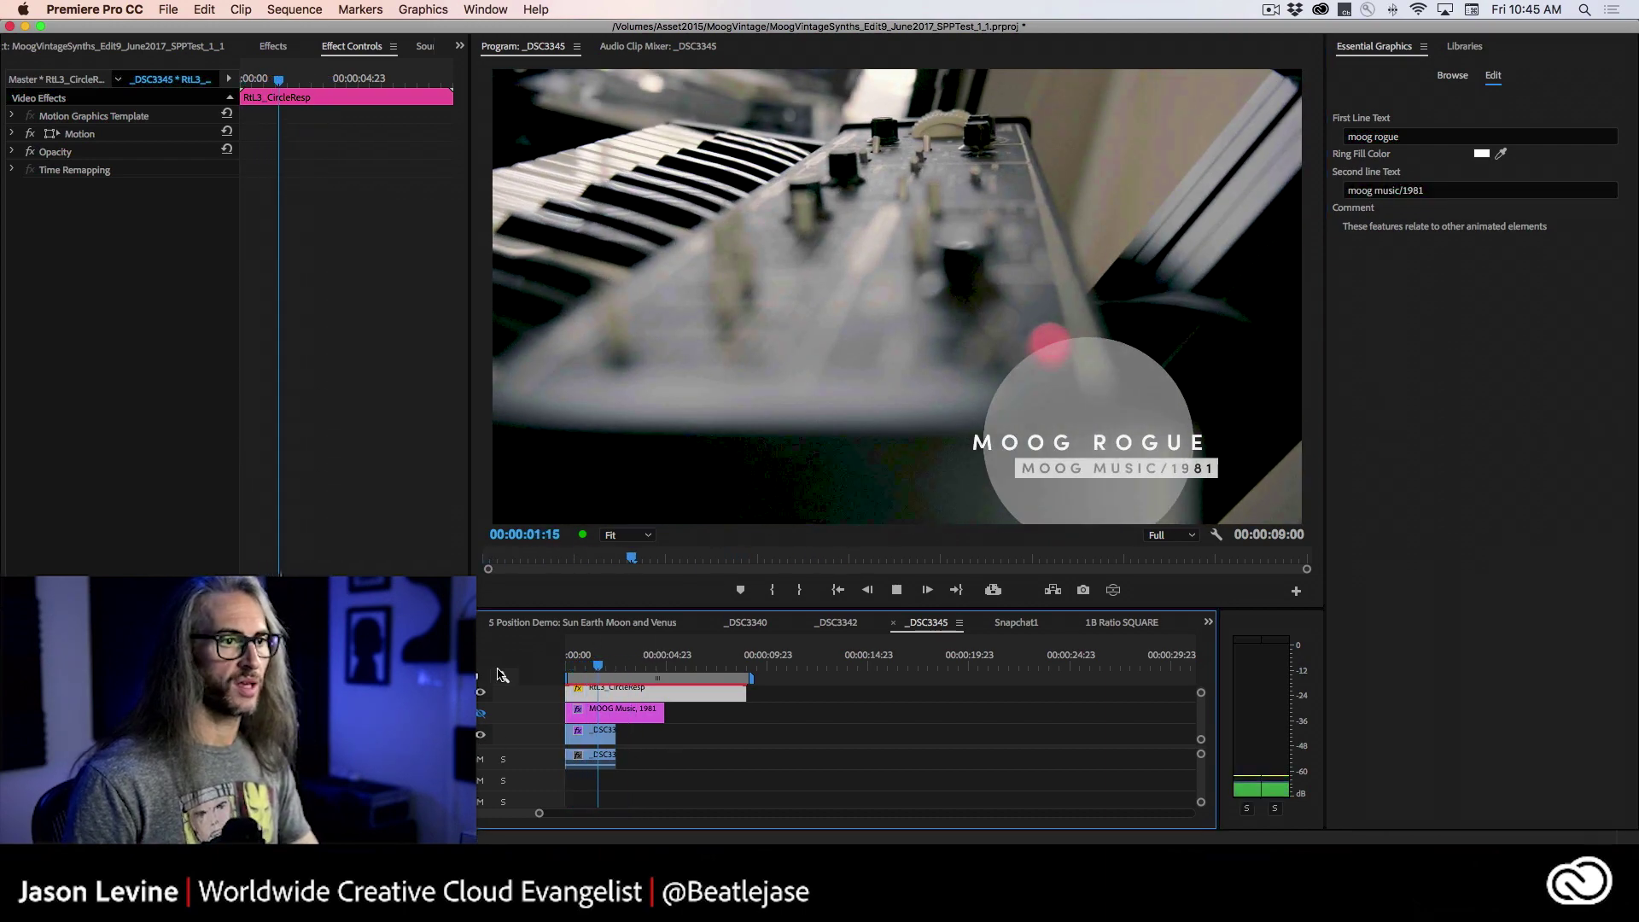
key("space")
mouse_move(615, 665)
left_mouse_down()
mouse_move(559, 672)
mouse_move(600, 675)
left_mouse_up()
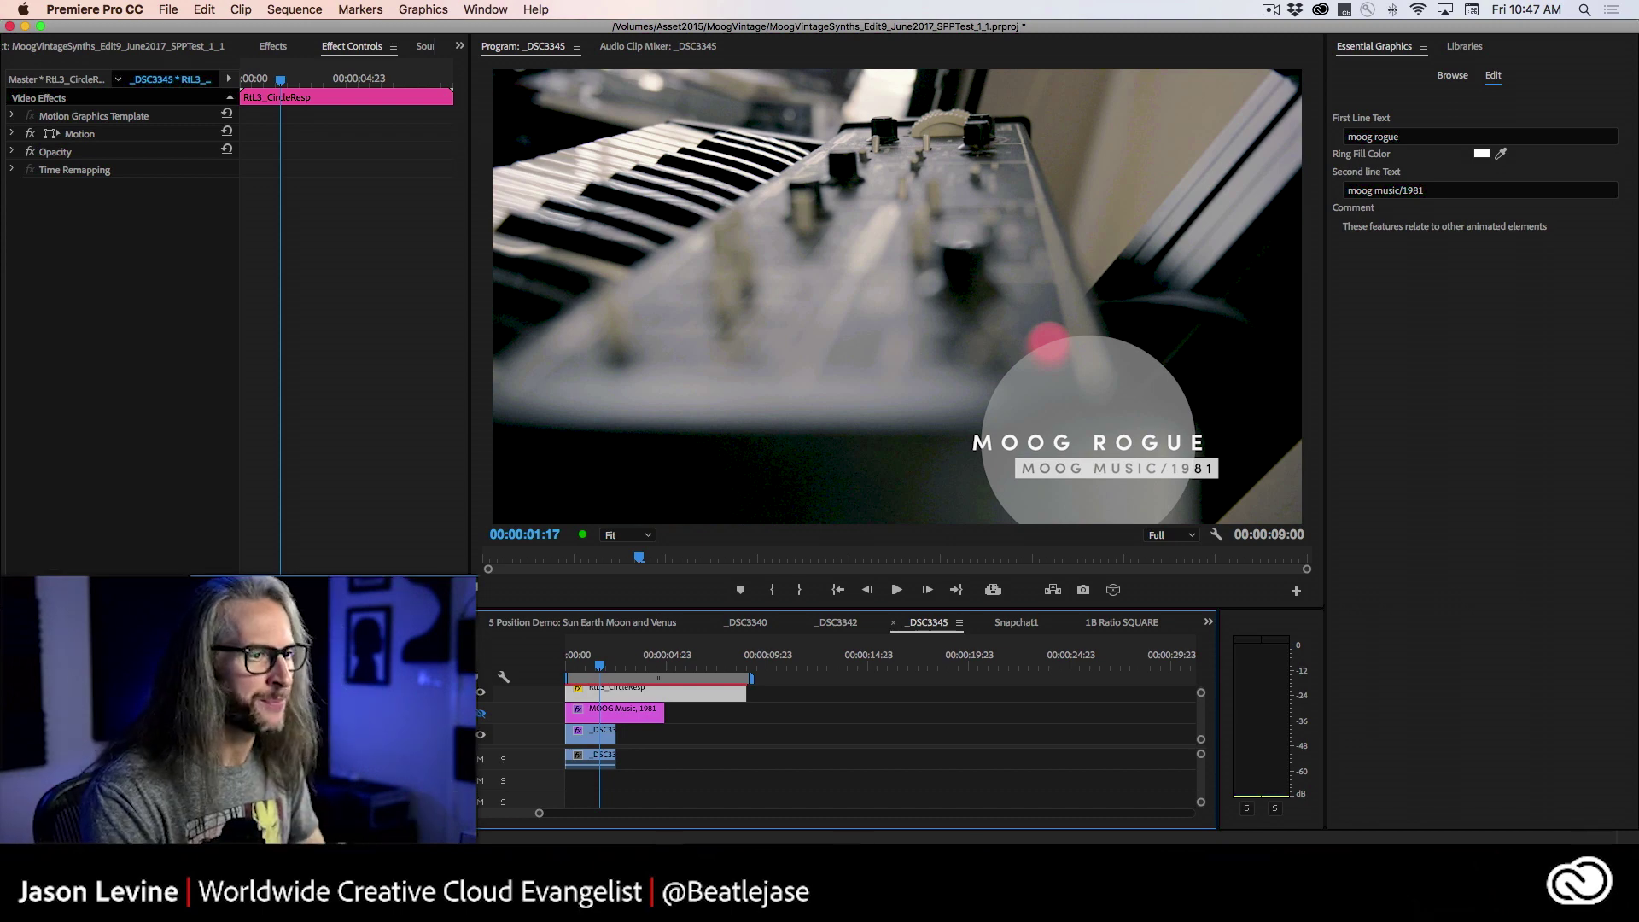
Step: Switch to After Effects, open the 04_jases_places_C4D composition and hide its textured background
key("super+Tab")
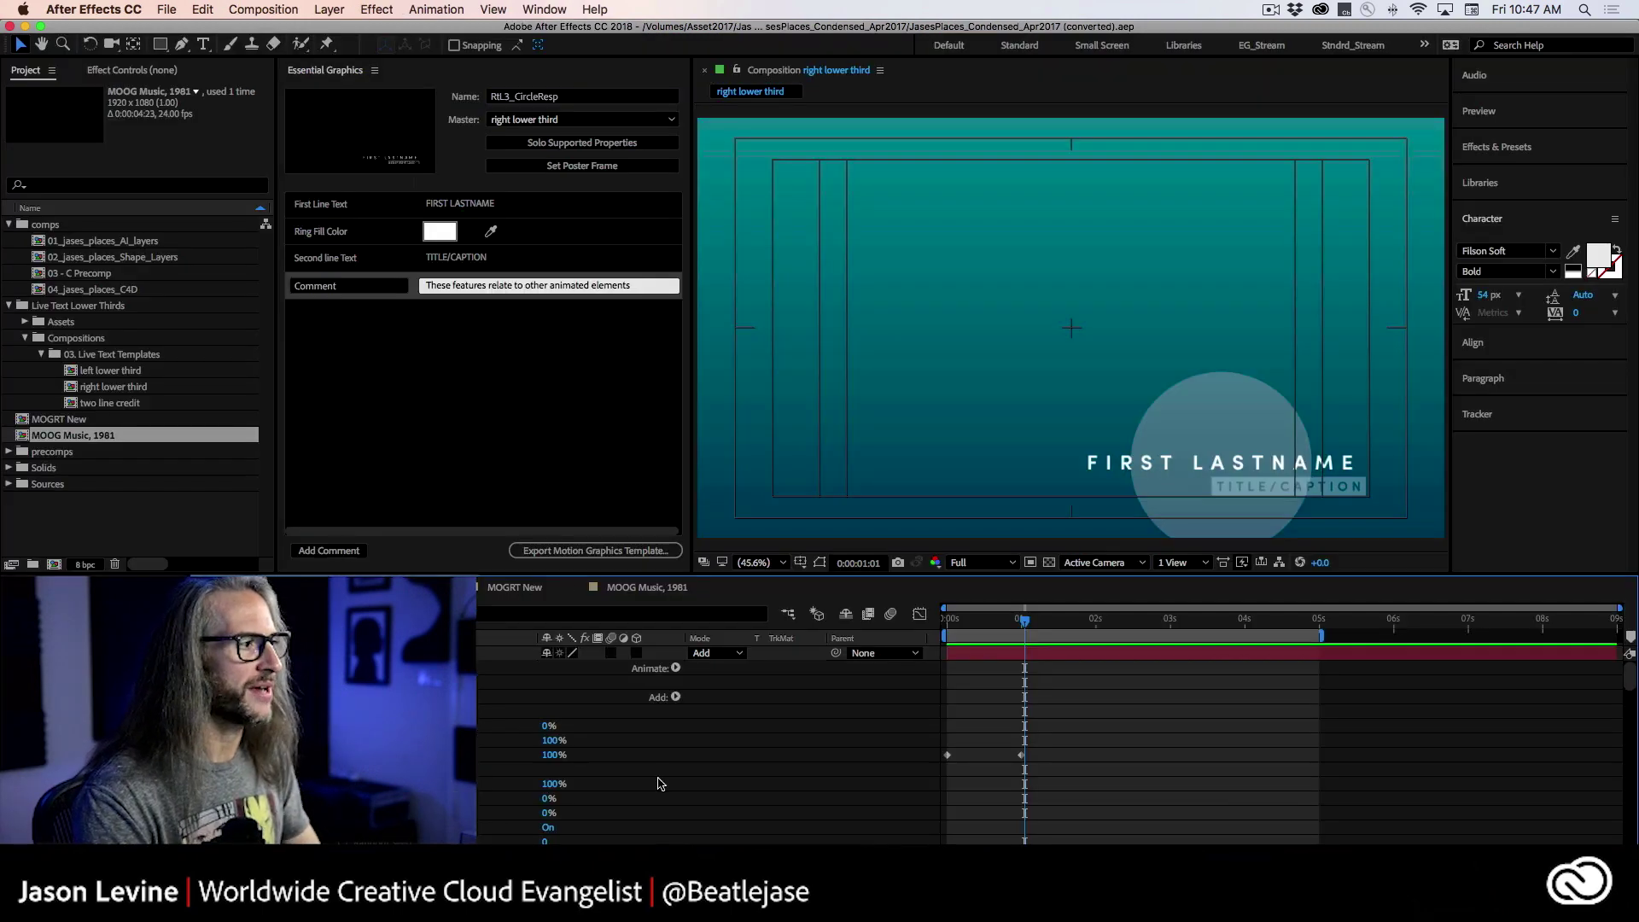
double_click(38, 291)
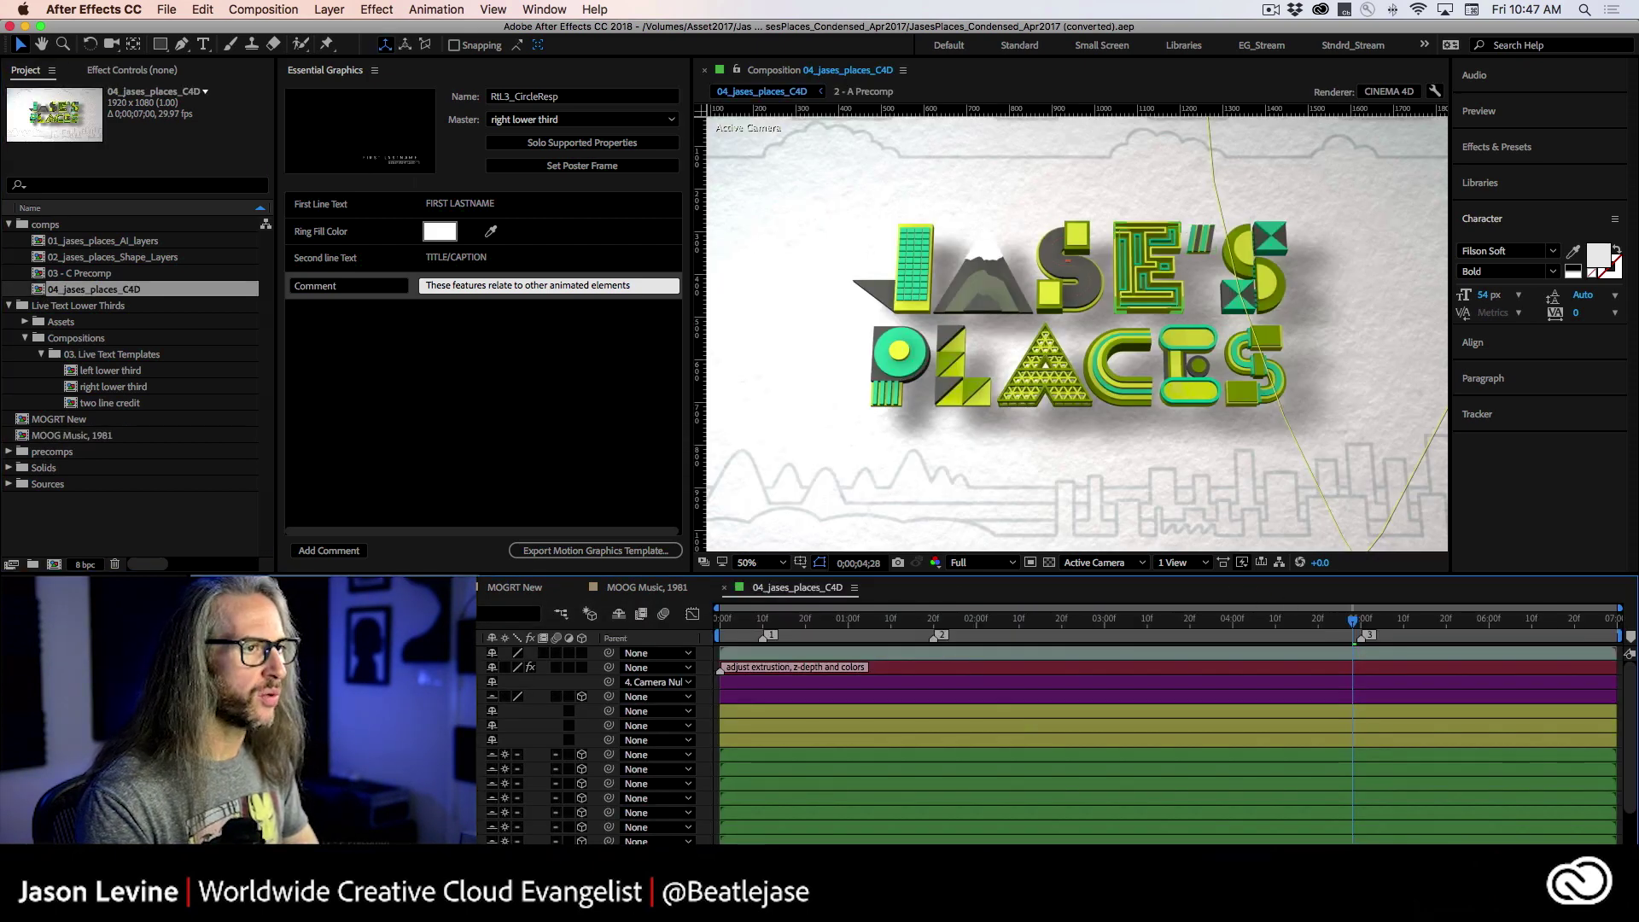
scroll(993, 819, "down", 2)
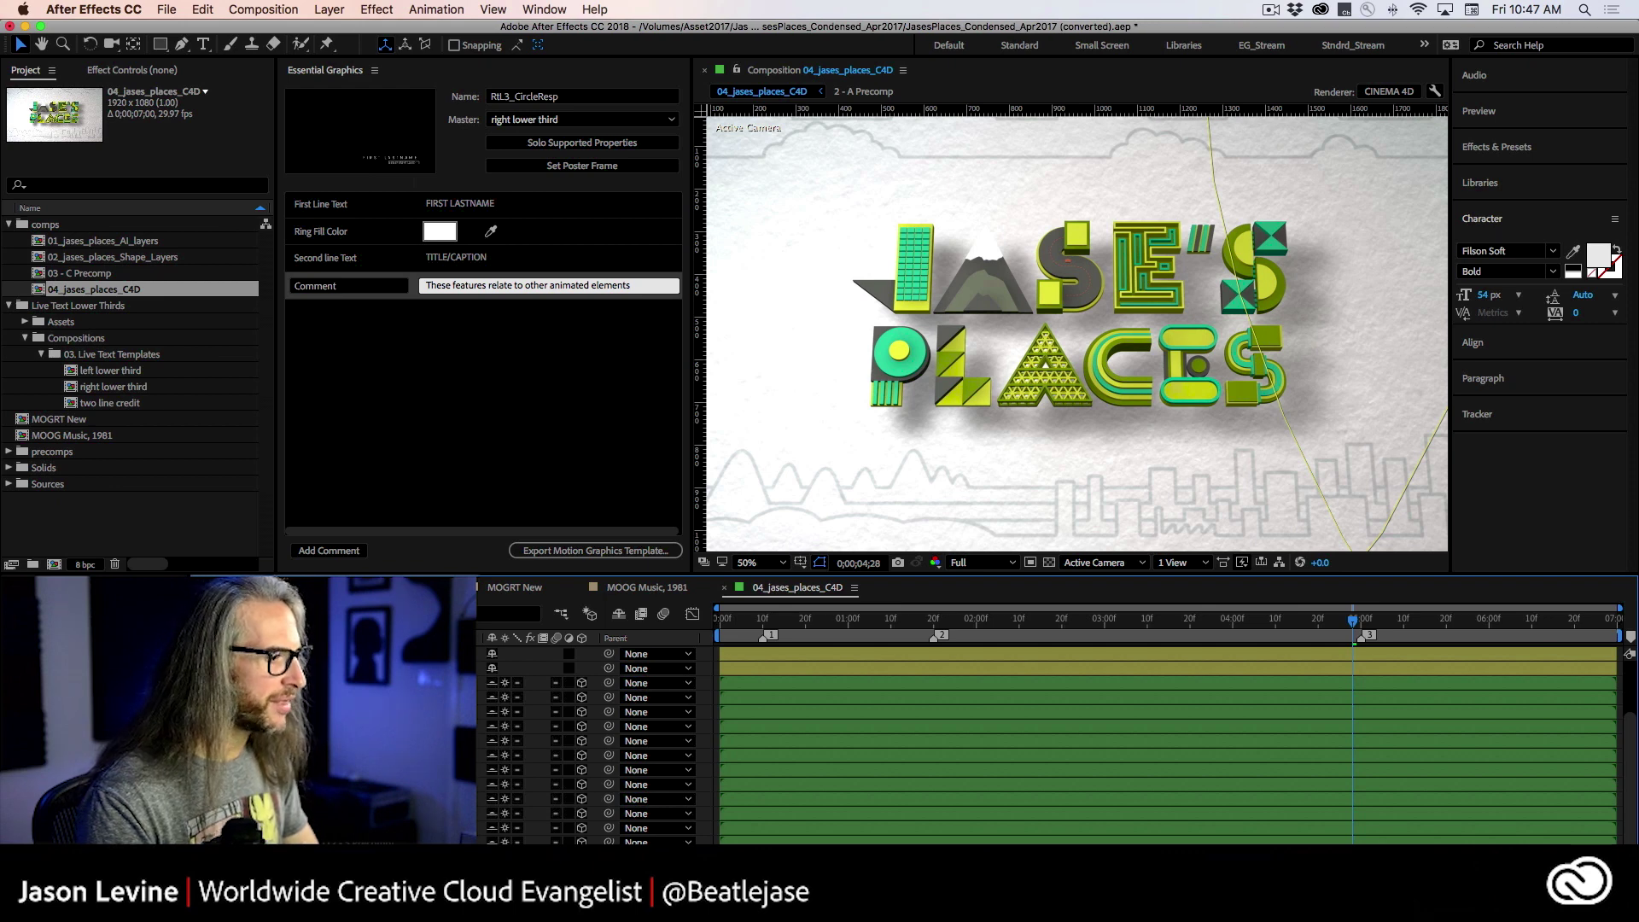
scroll(992, 742, "up", 2)
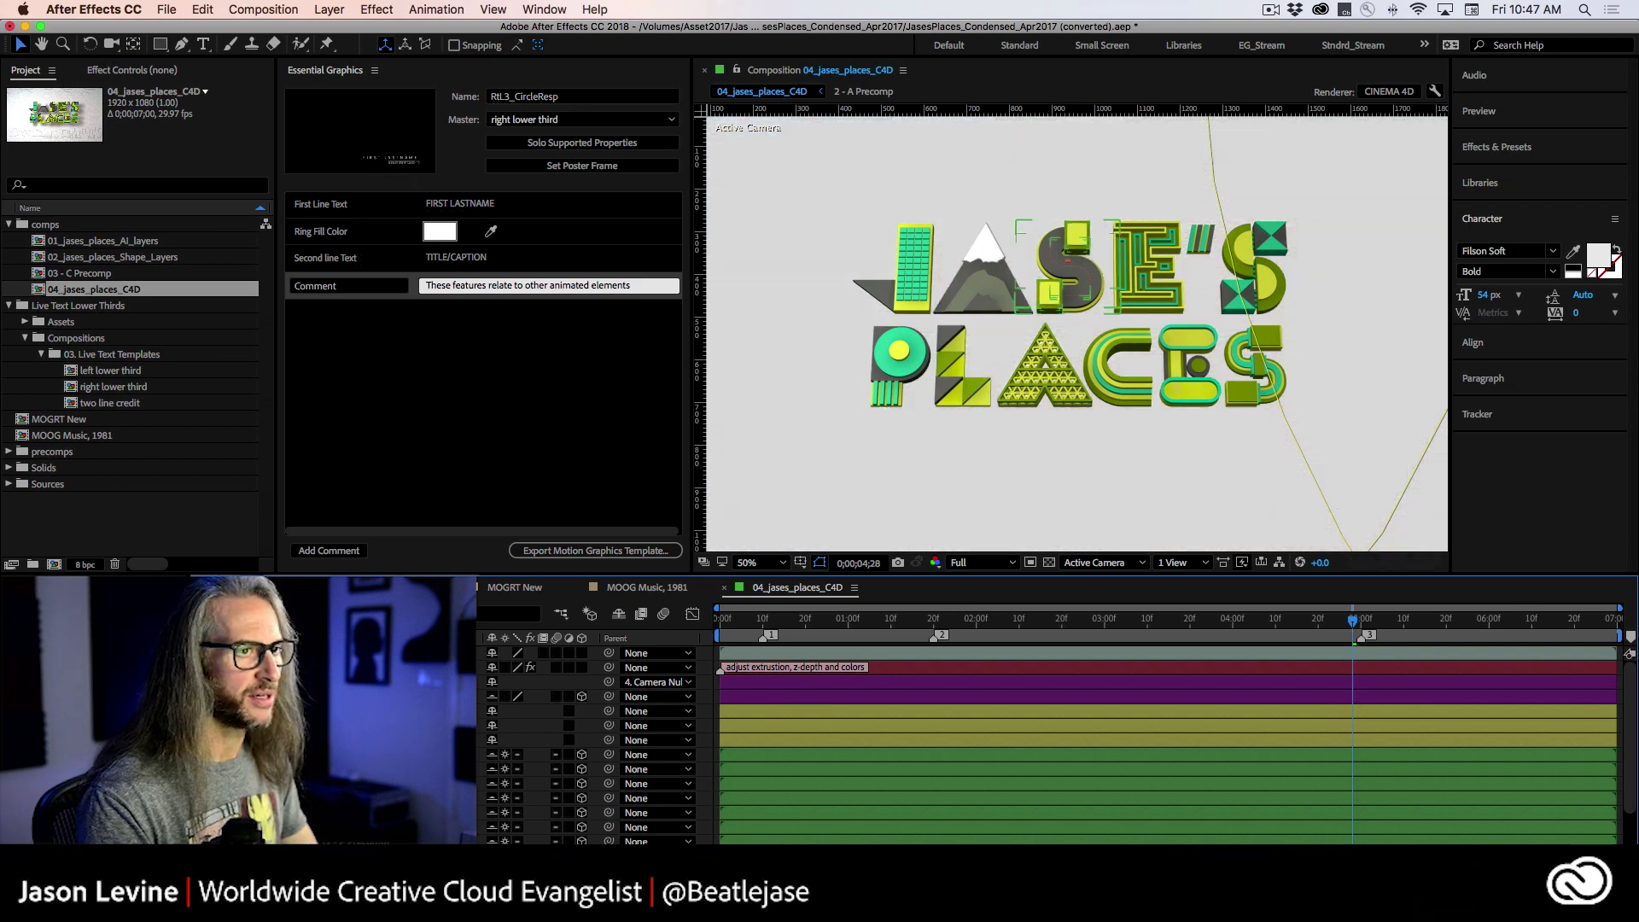
scroll(992, 743, "down", 2)
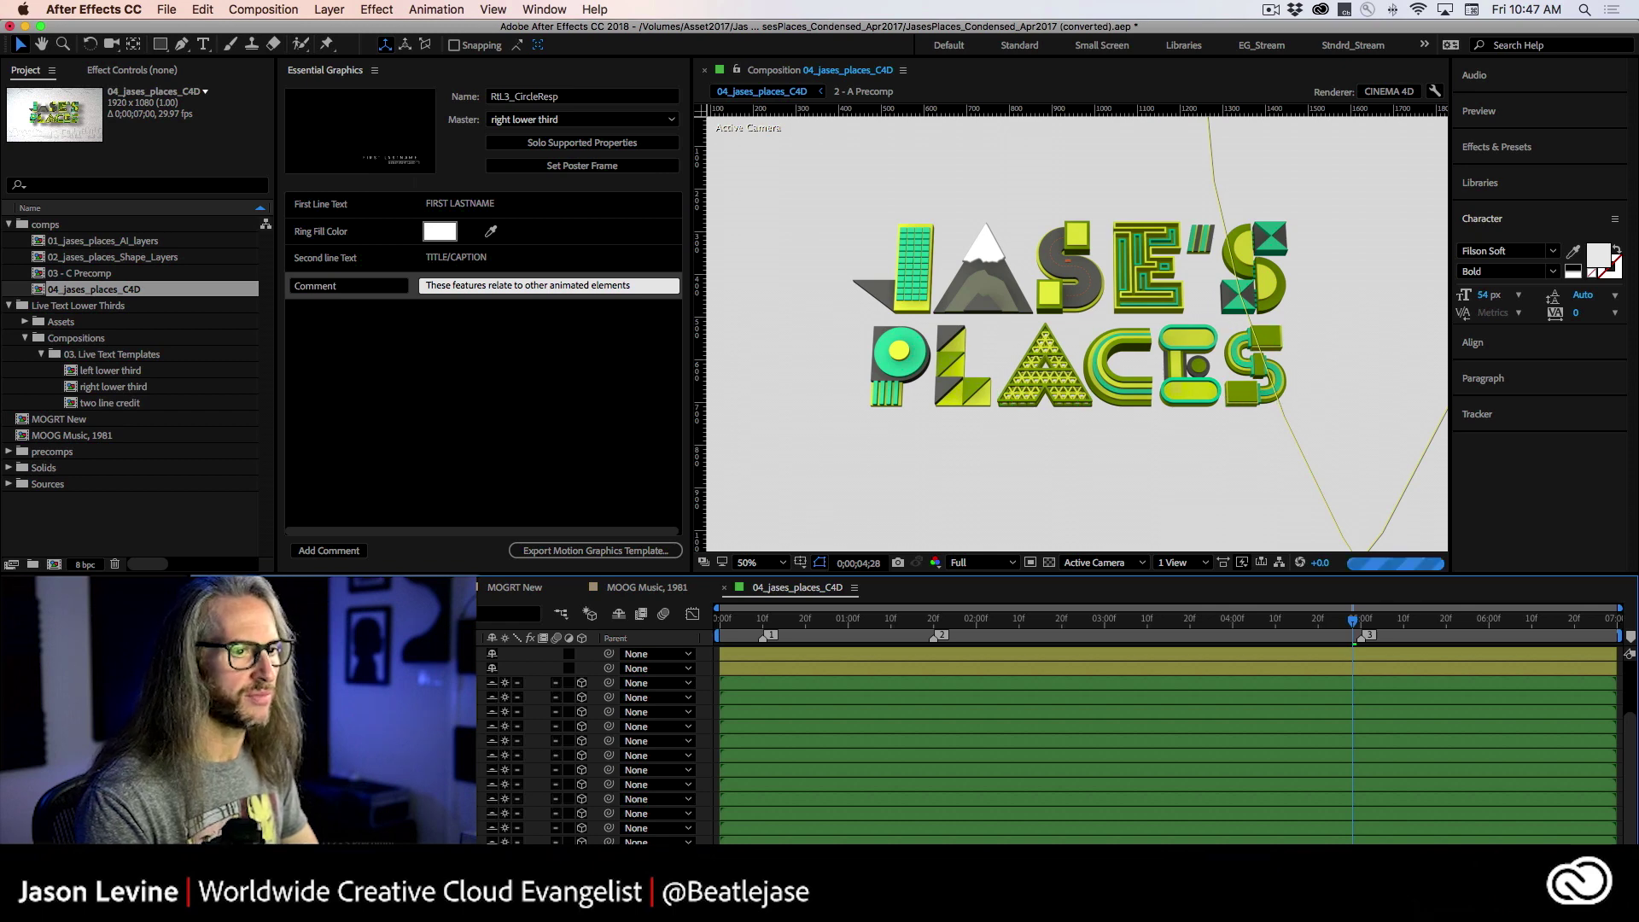
Step: Preview the 3D title animation and park the playhead at 0;00;04;27
left_click(1345, 620)
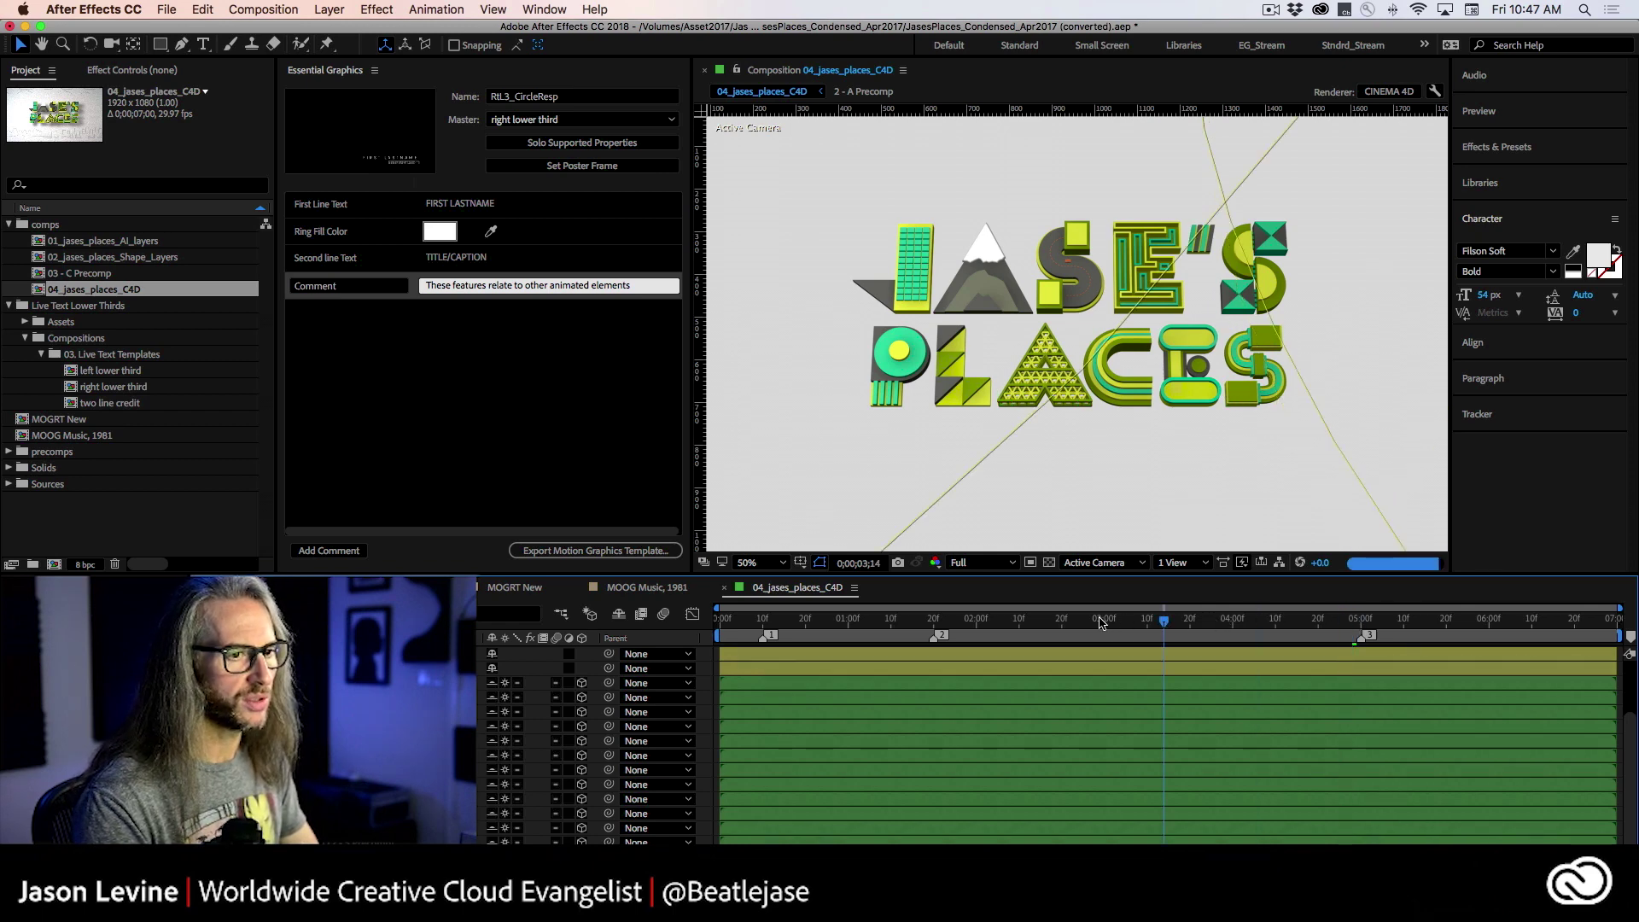
left_click(954, 618)
key("space")
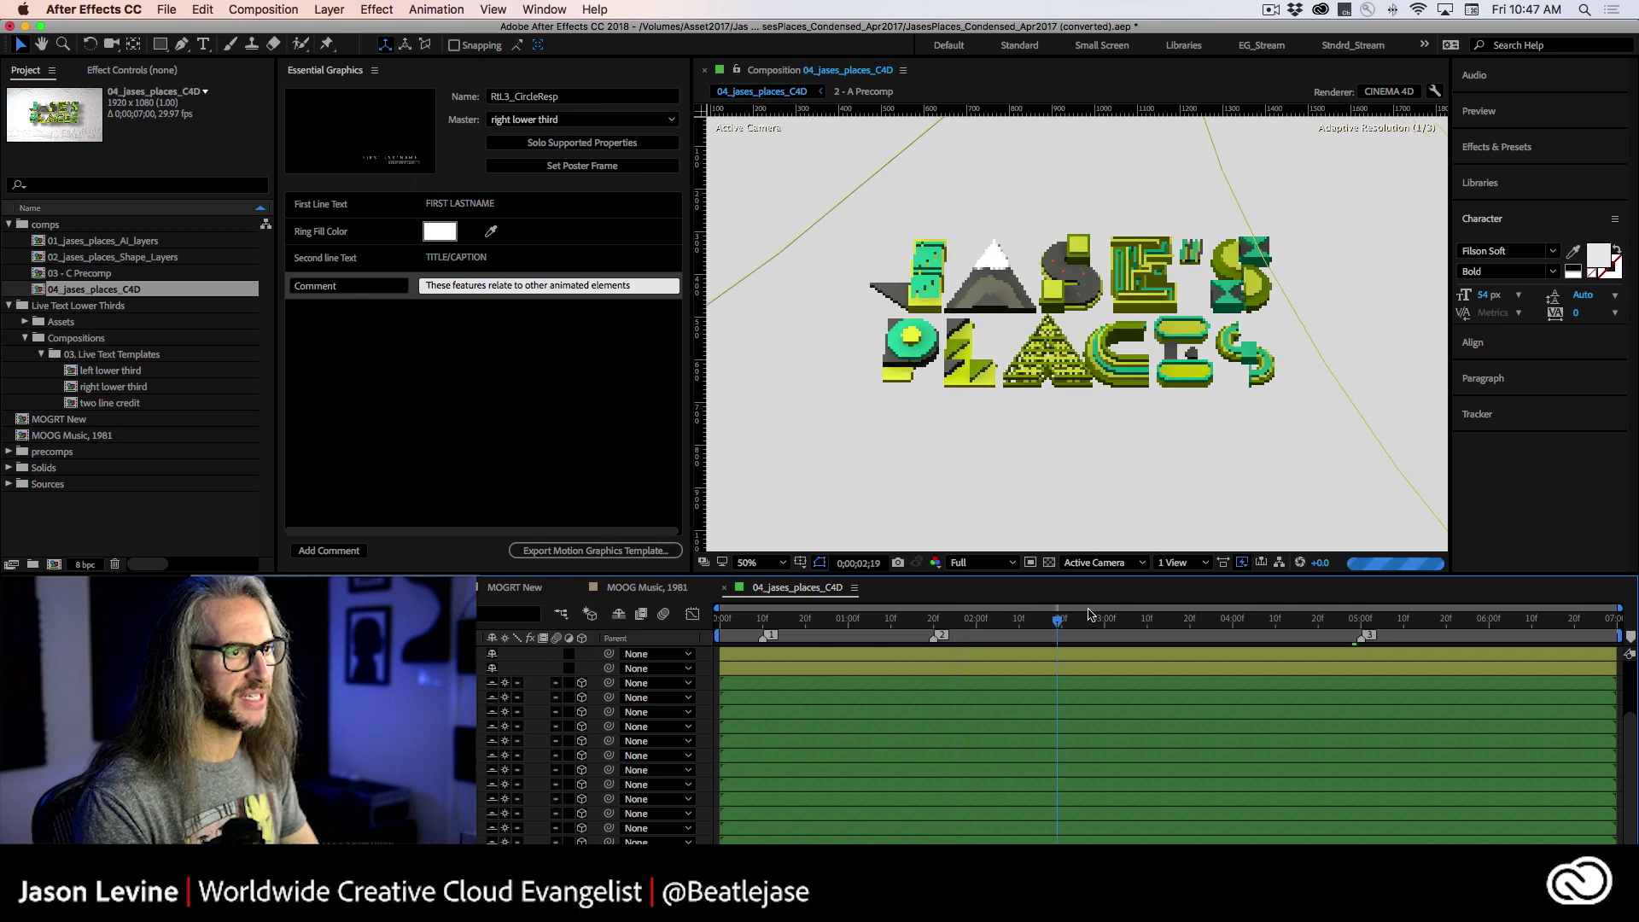
left_click_drag(1346, 606, 1347, 607)
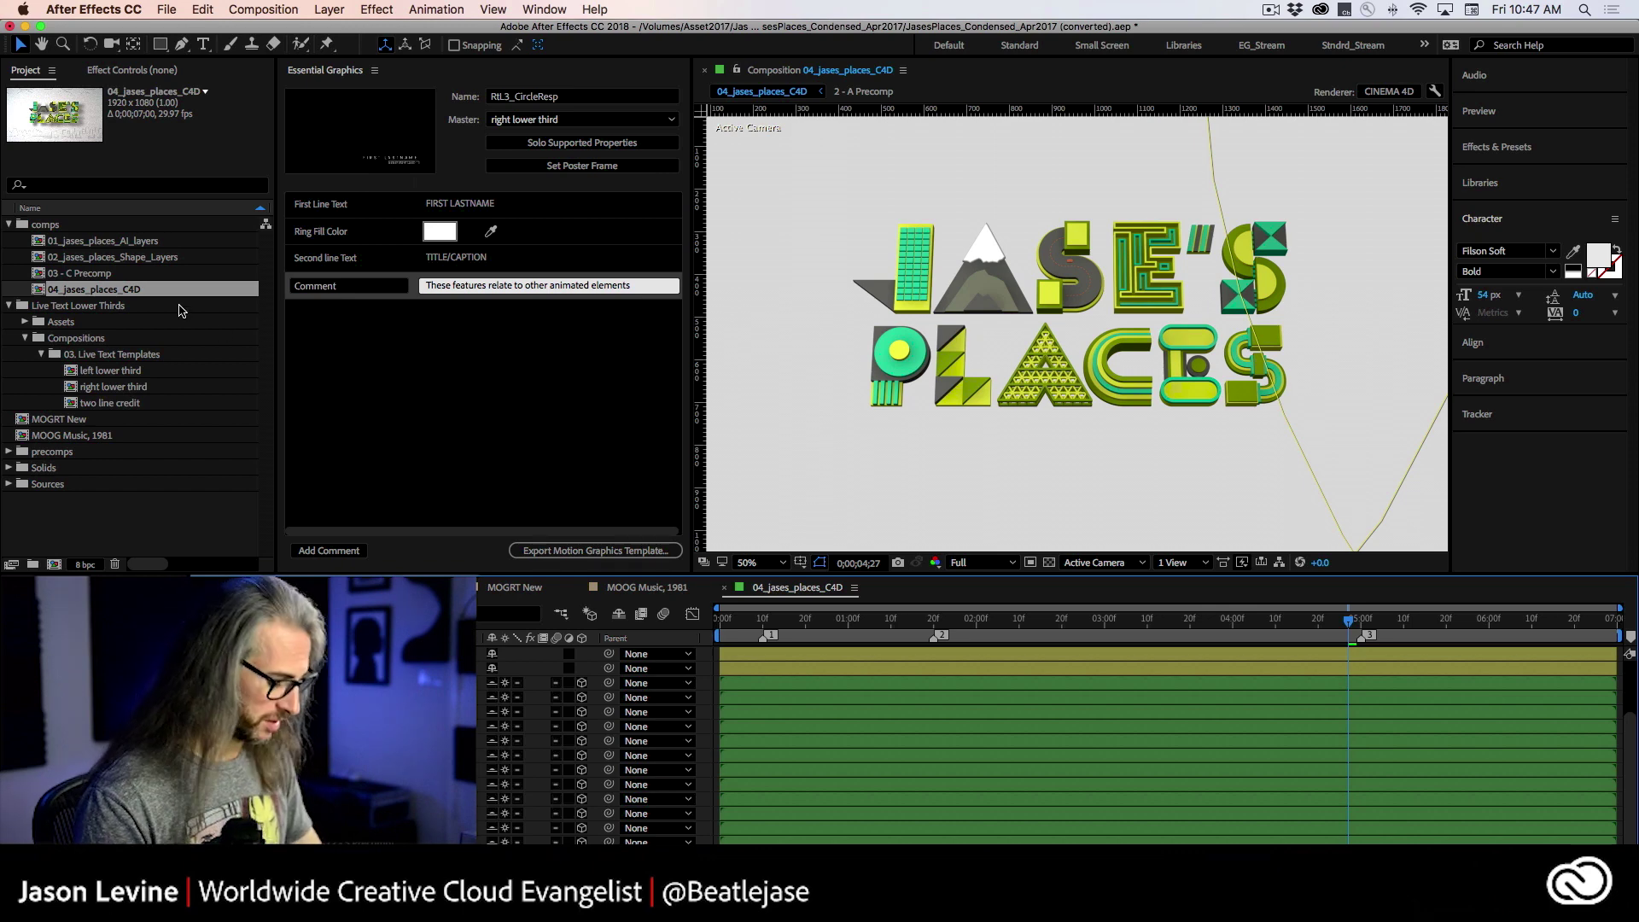
Step: Compare the Classic 3D renderer with CINEMA 4D in the composition settings and keep CINEMA 4D
key("super+k")
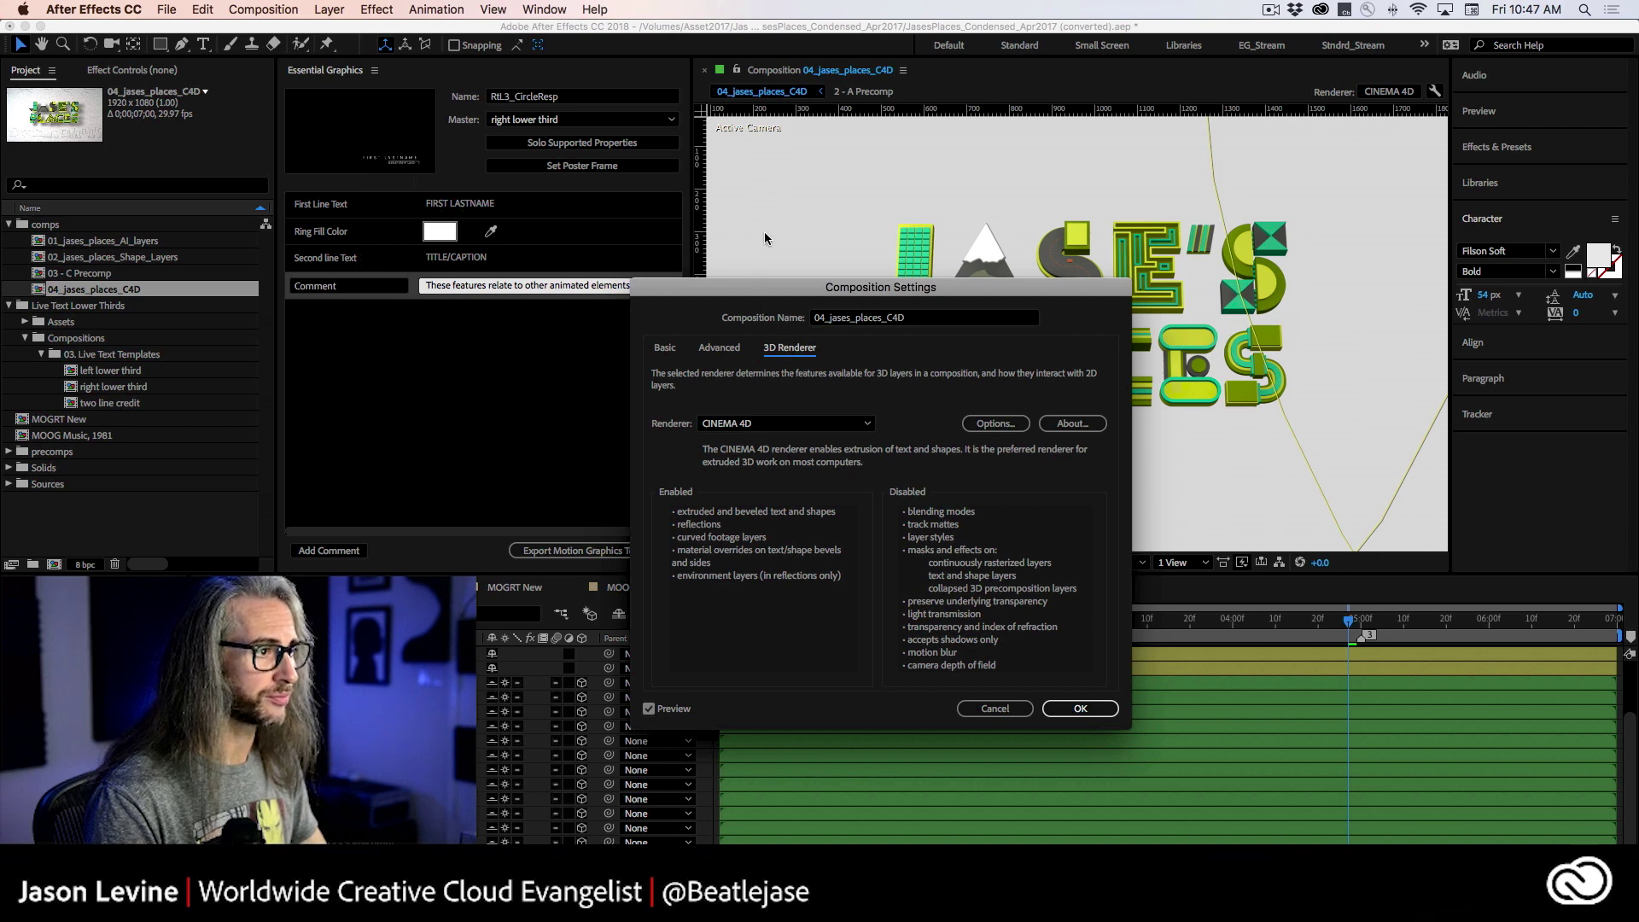
left_click_drag(791, 295, 524, 110)
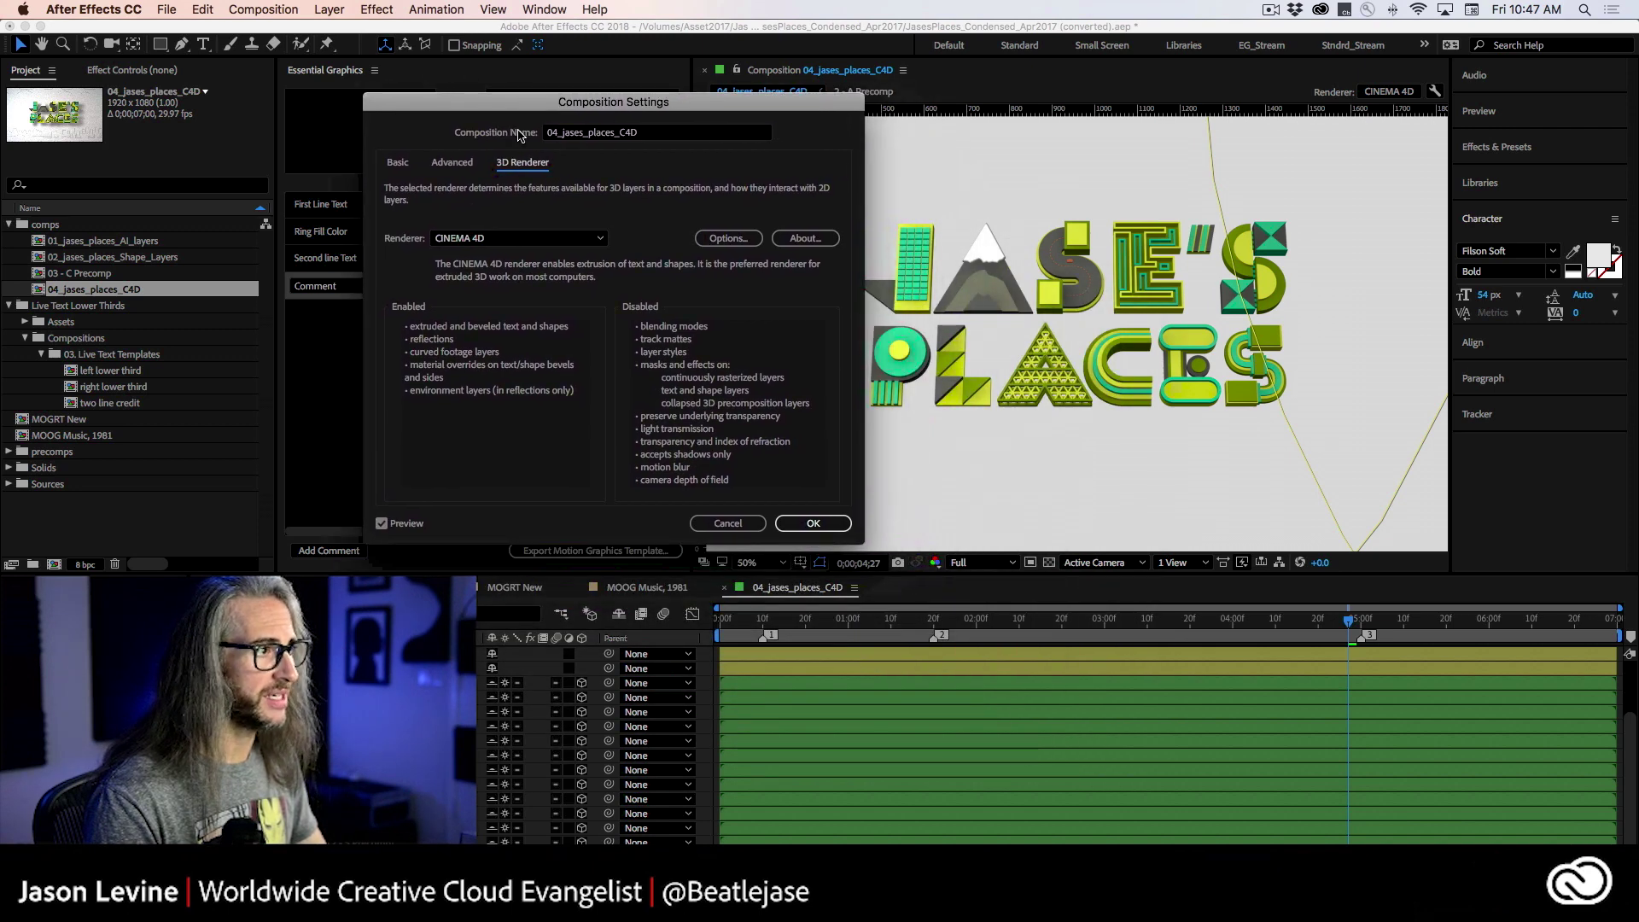
left_click(536, 241)
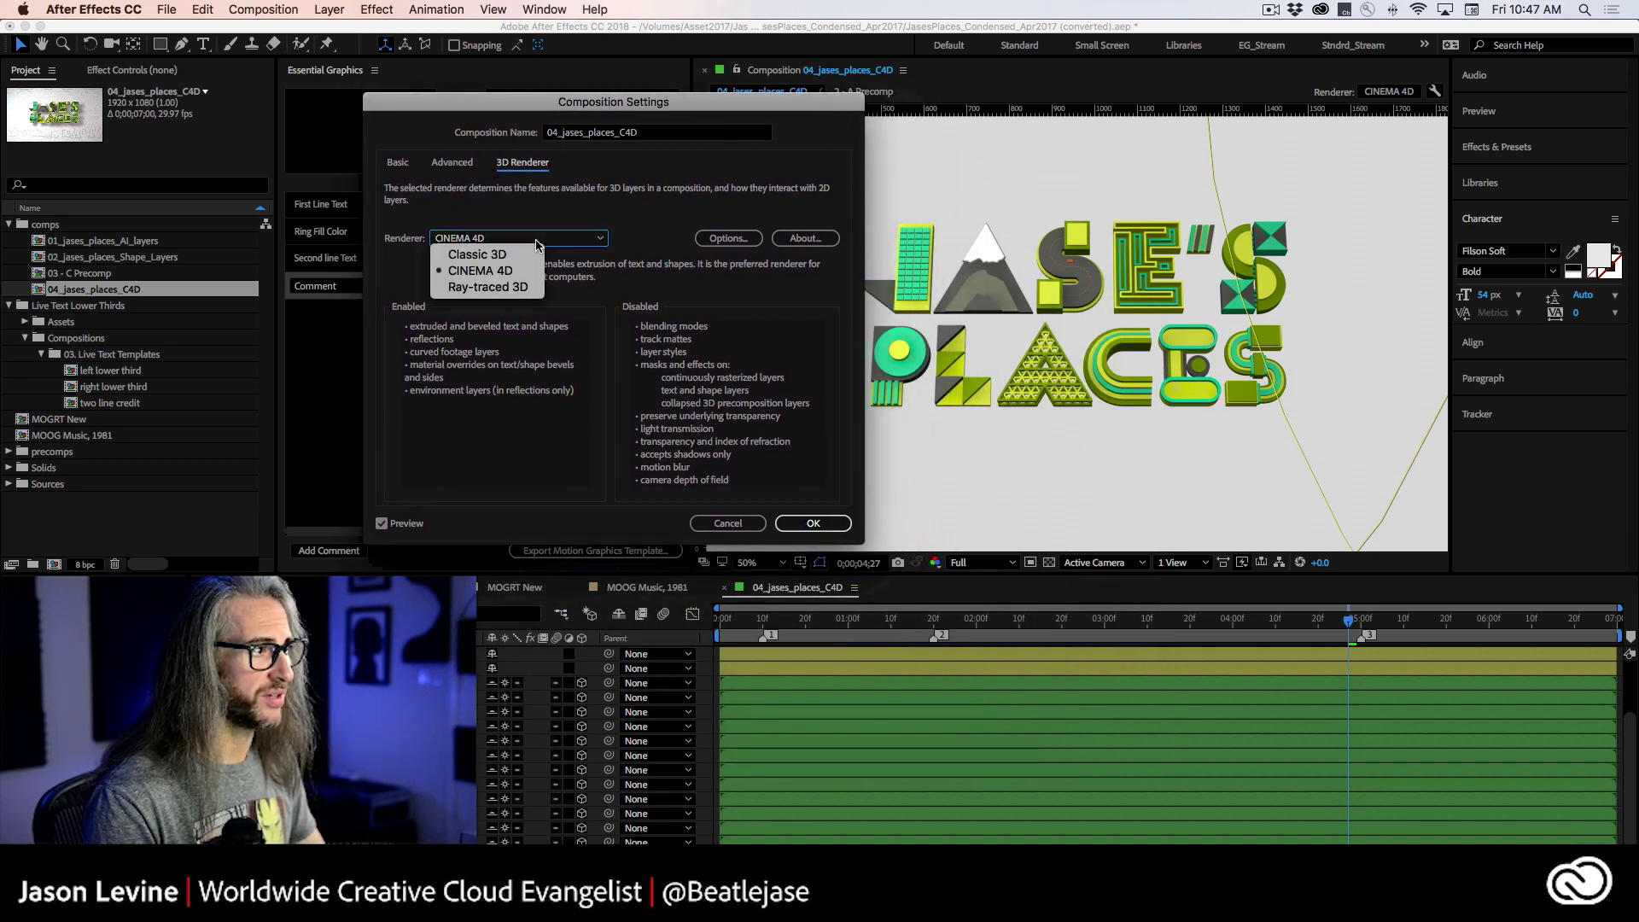
left_click(493, 256)
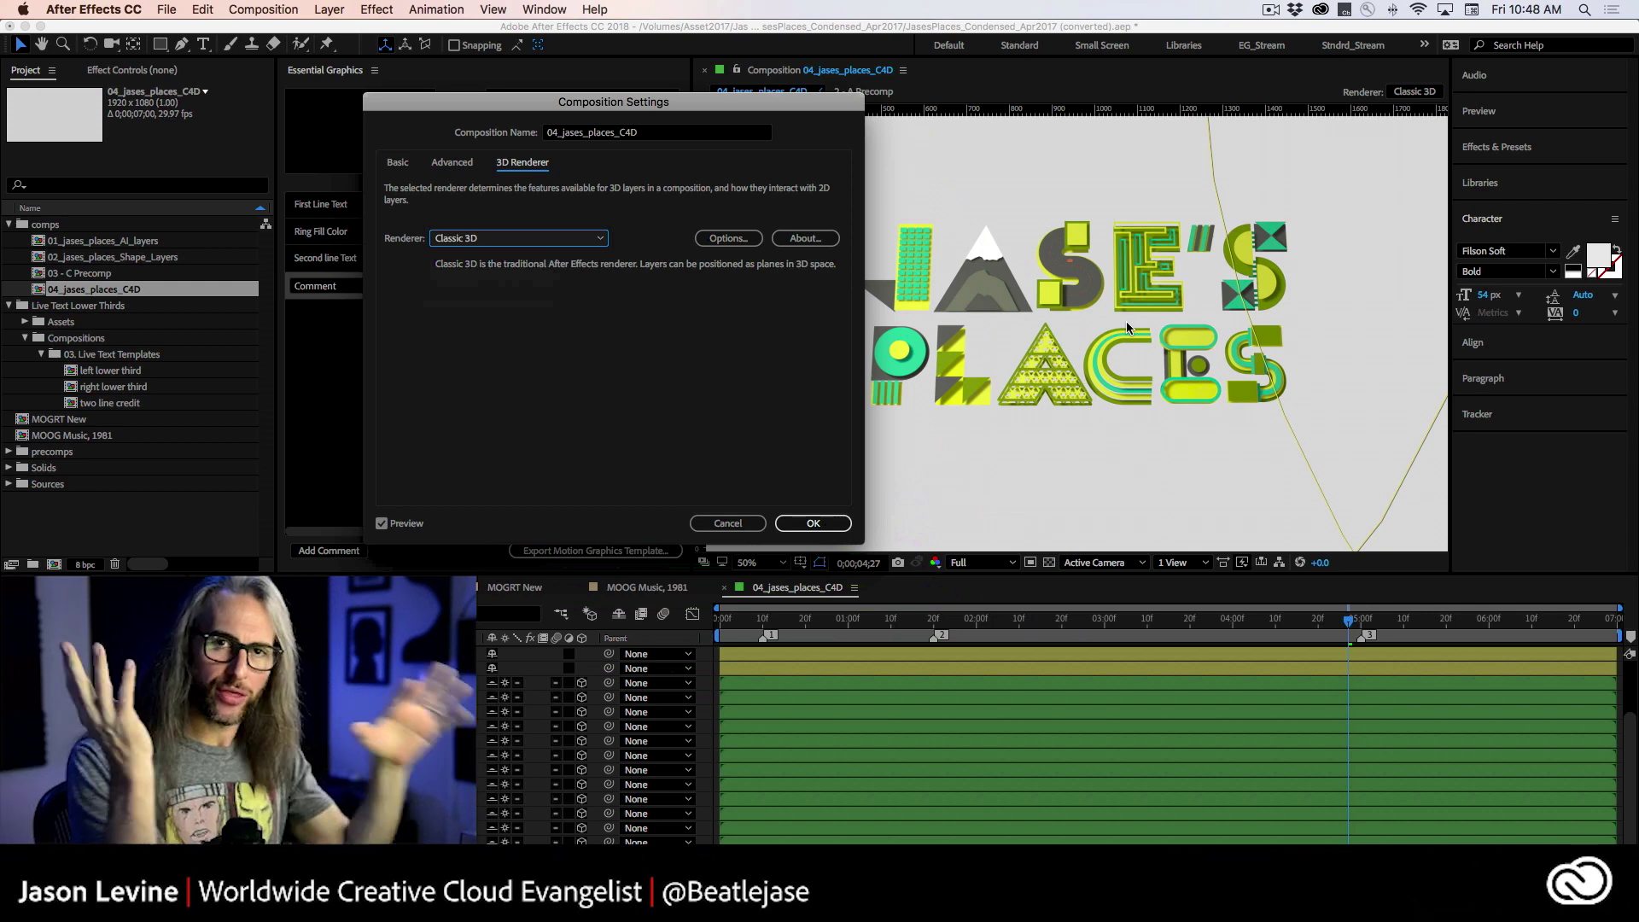
left_click(539, 241)
left_click(509, 272)
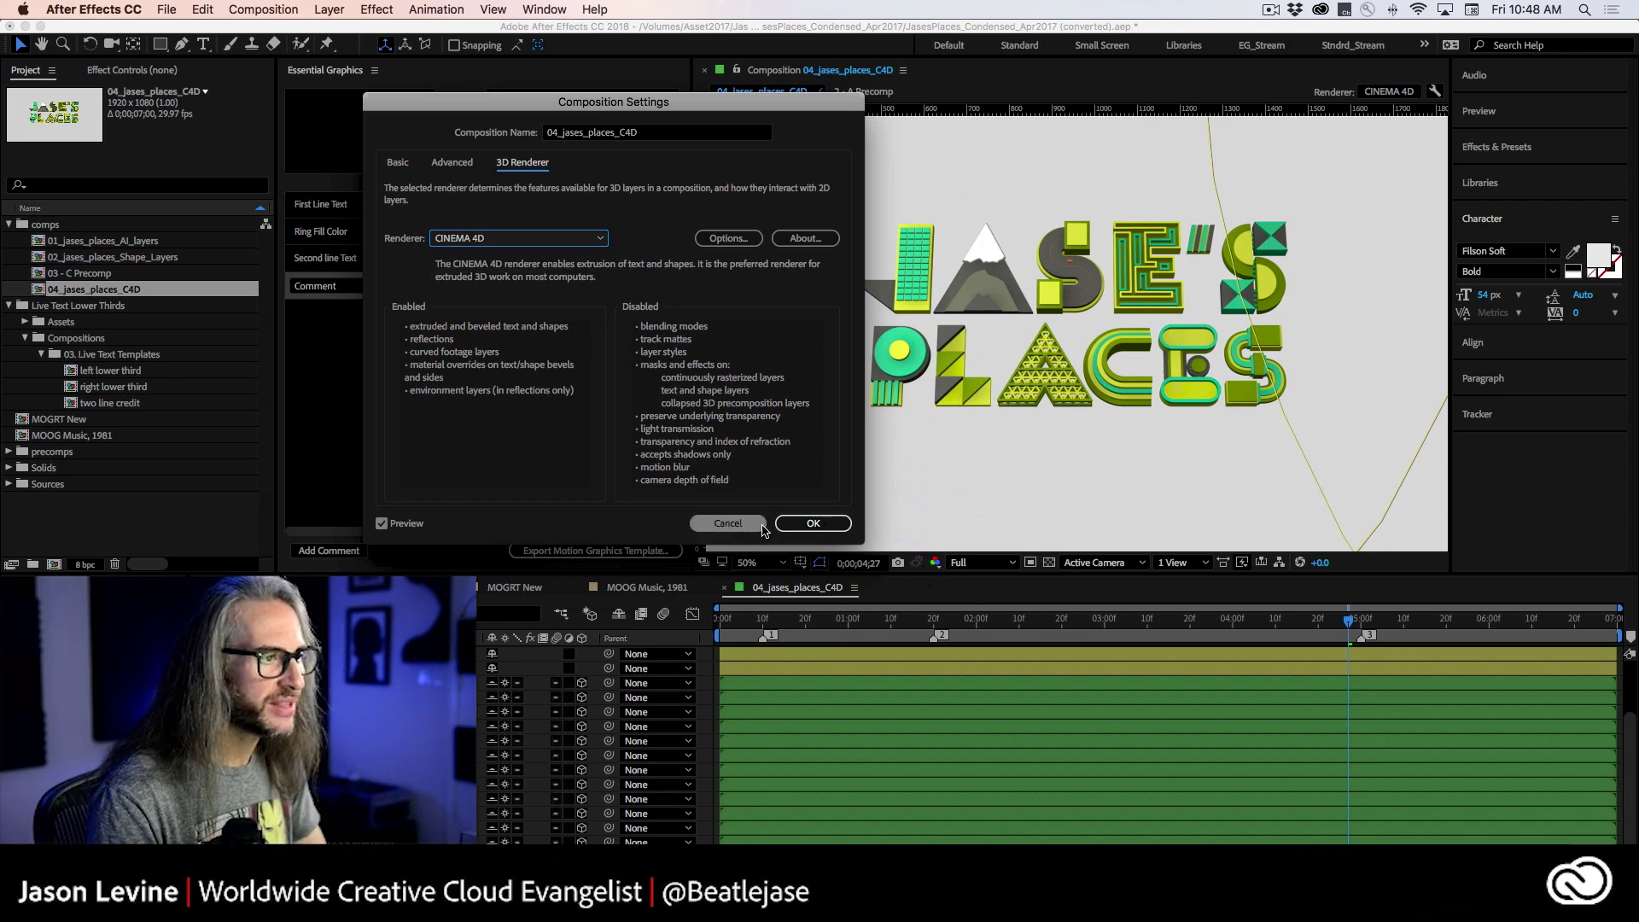
left_click(813, 522)
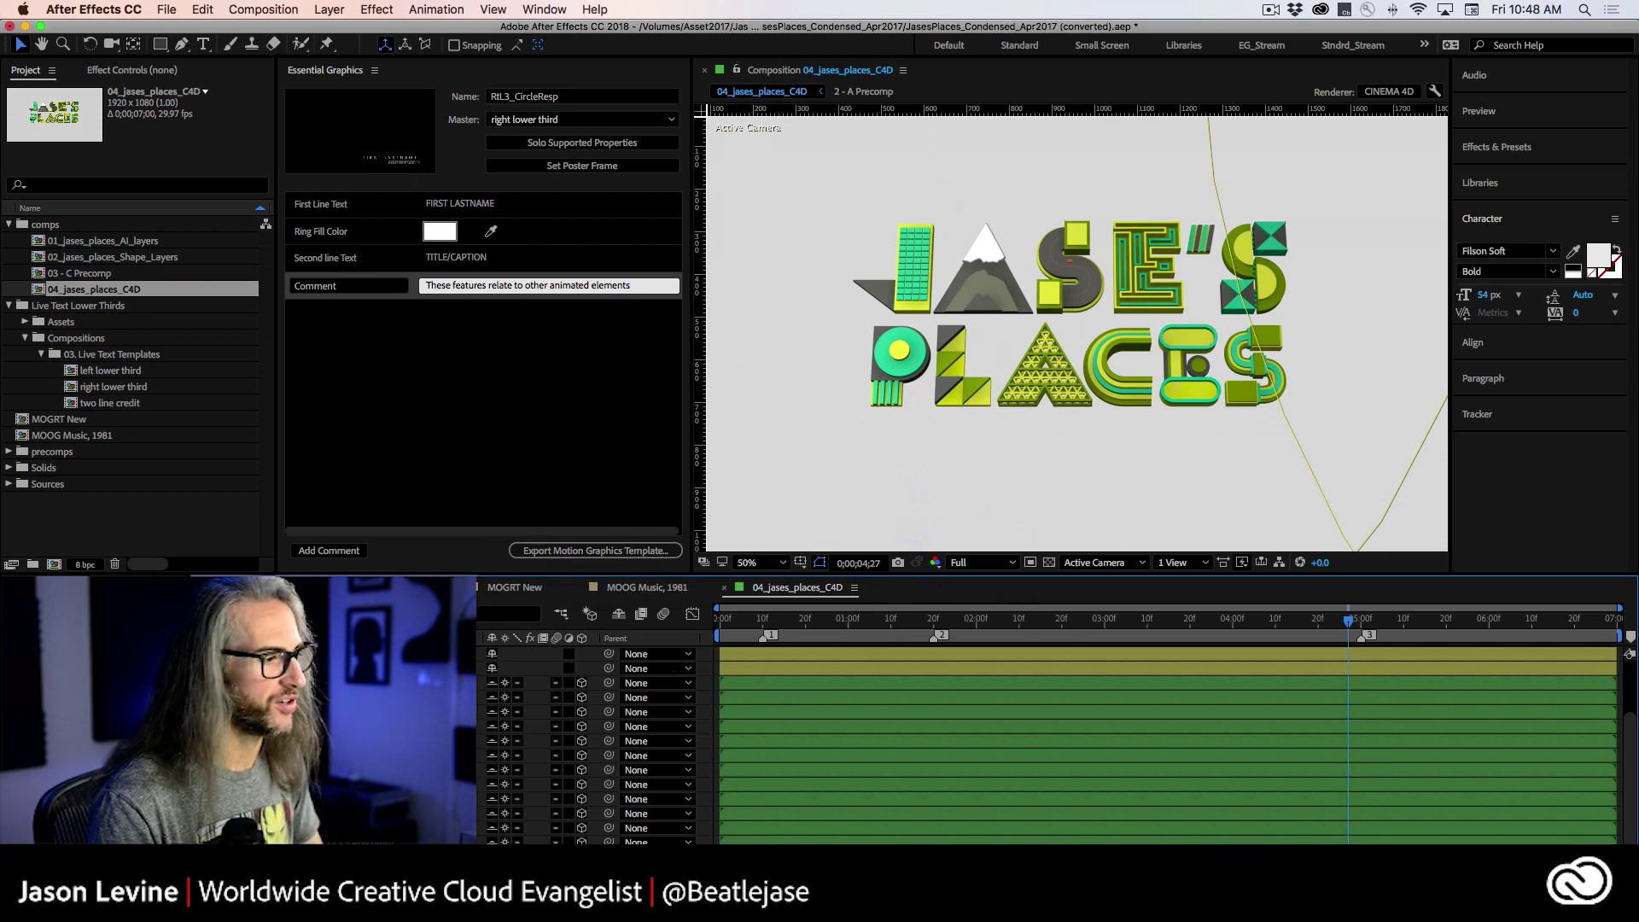
Step: Make 04_jases_places_C4D the master composition of the motion graphics template and set the current frame as its poster frame
left_click(602, 120)
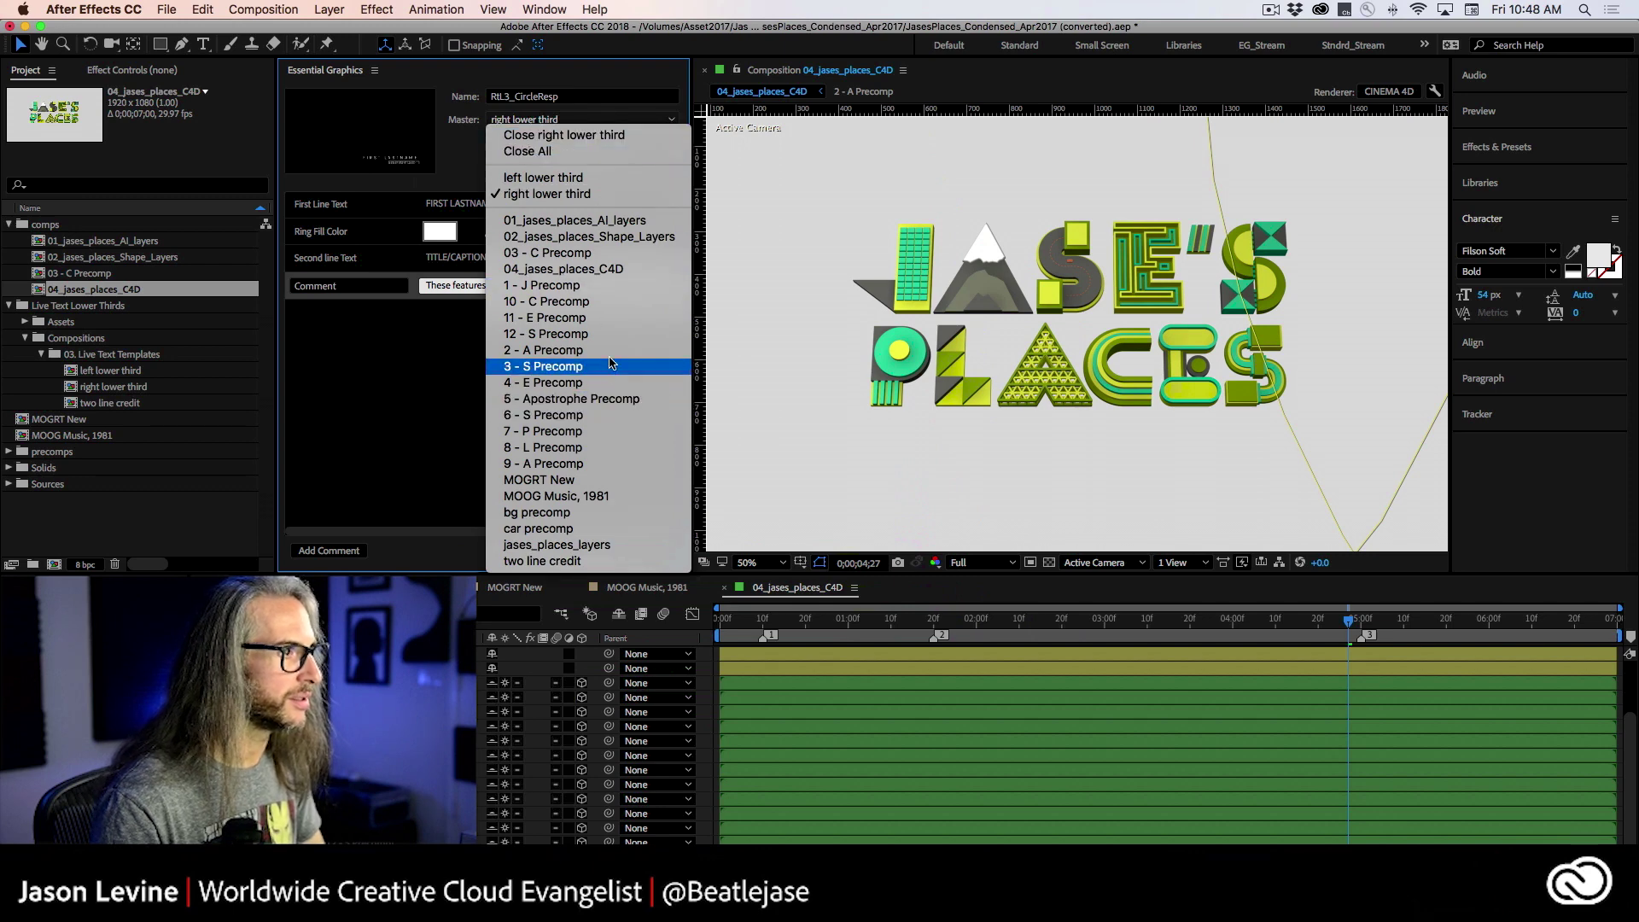
left_click(590, 270)
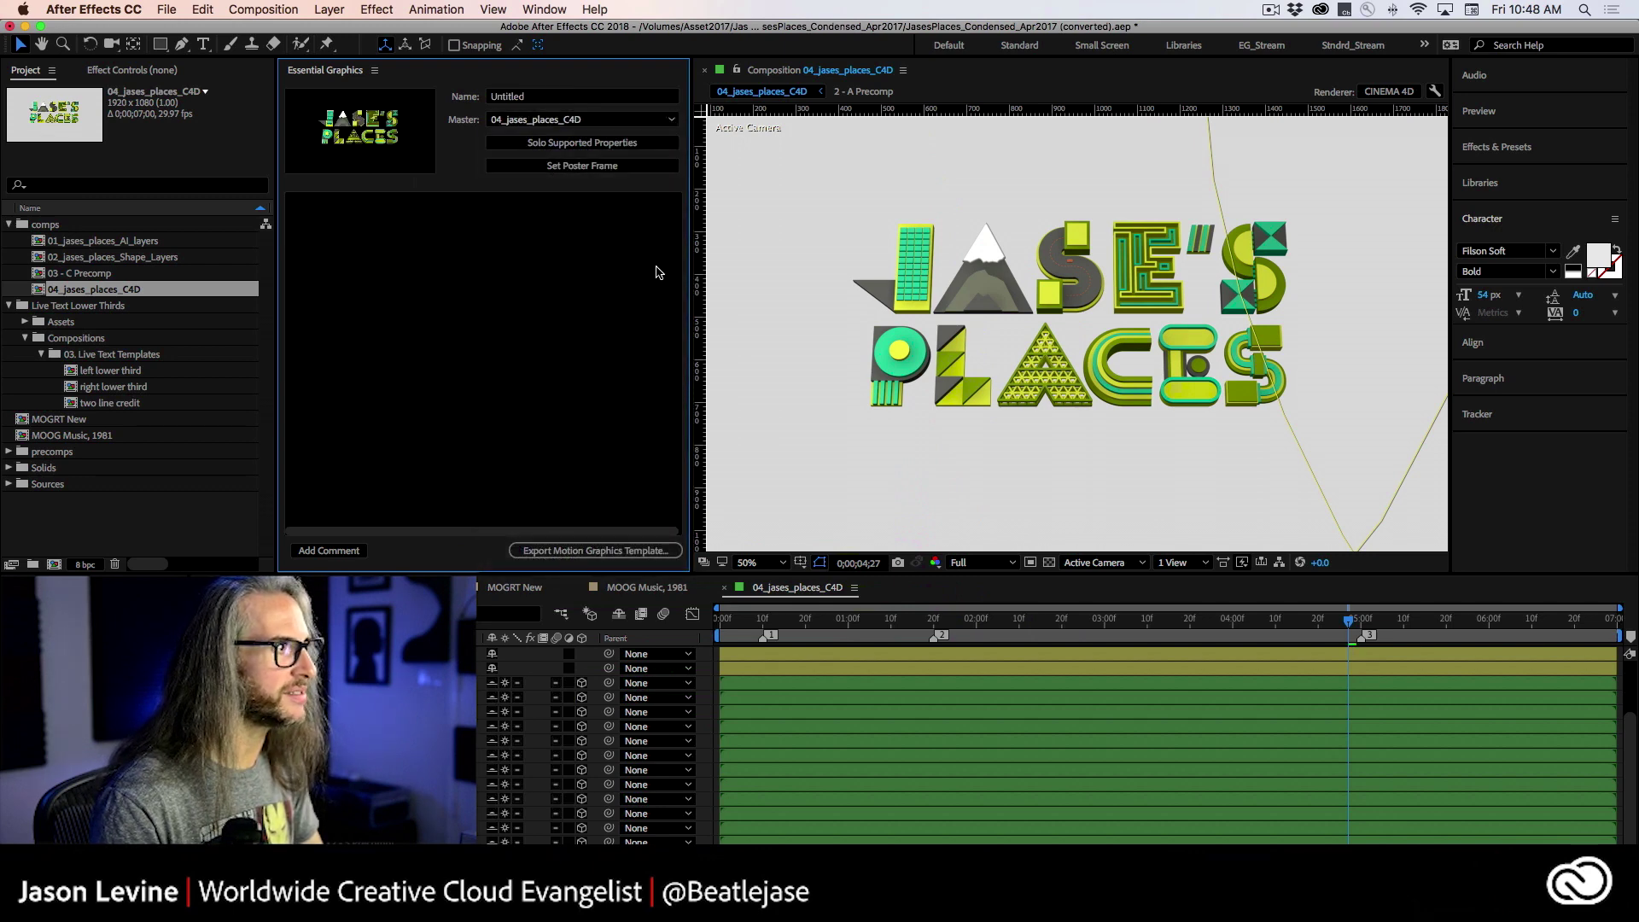
left_click(601, 169)
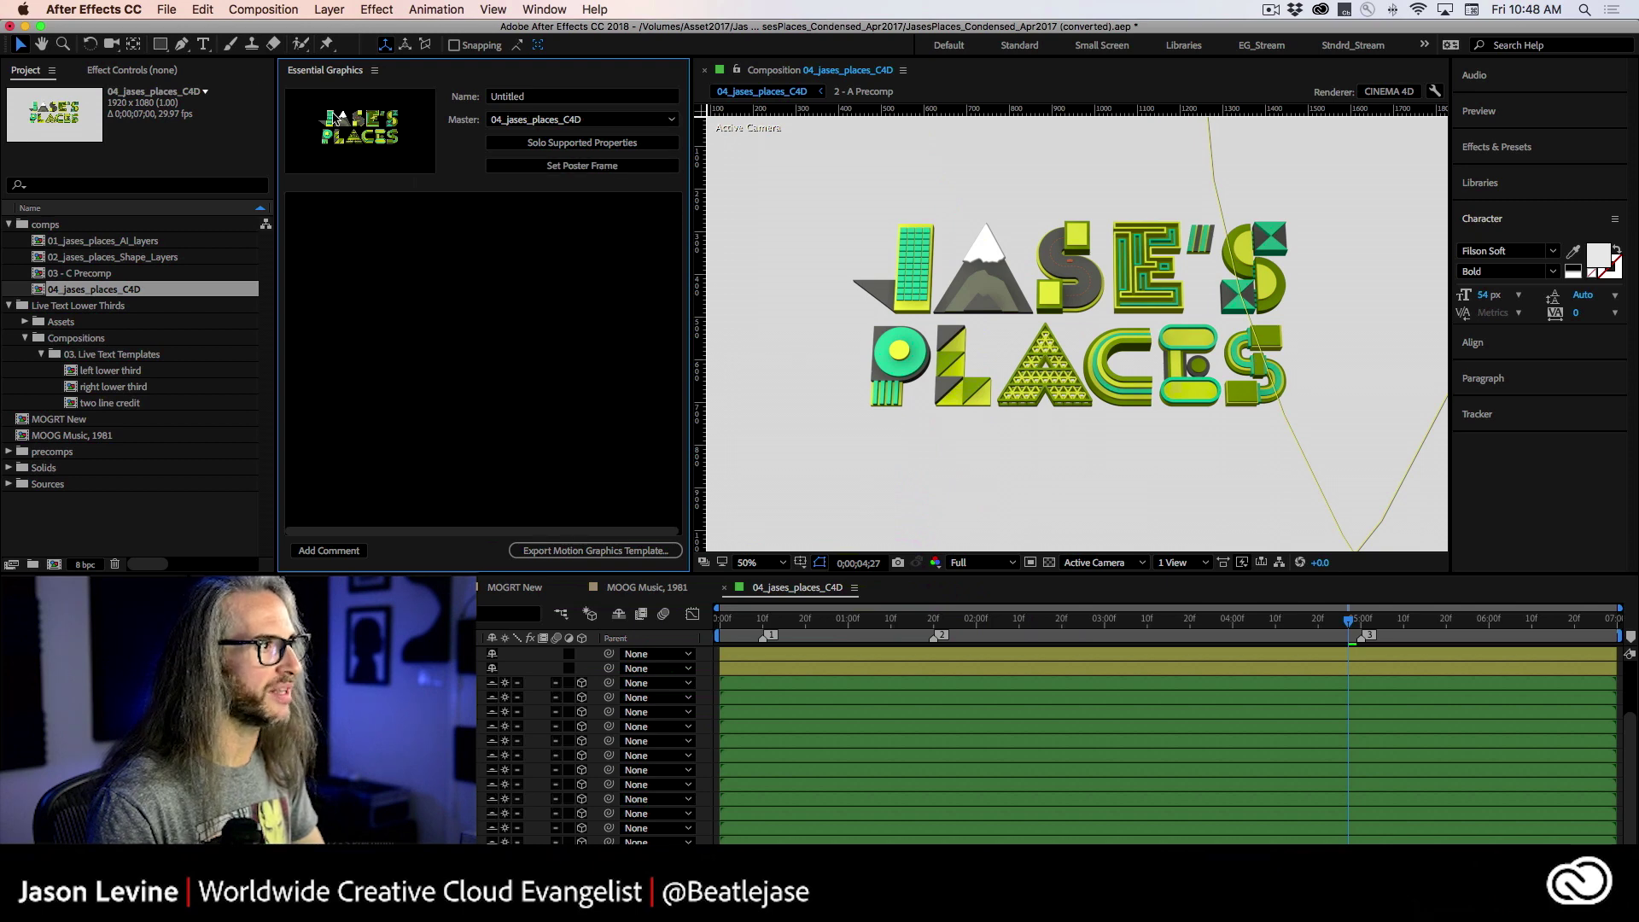
Step: Solo the template-supported properties of 04_jases_places_C4D and locate the color controls of the Expression Effects layer
left_click(577, 143)
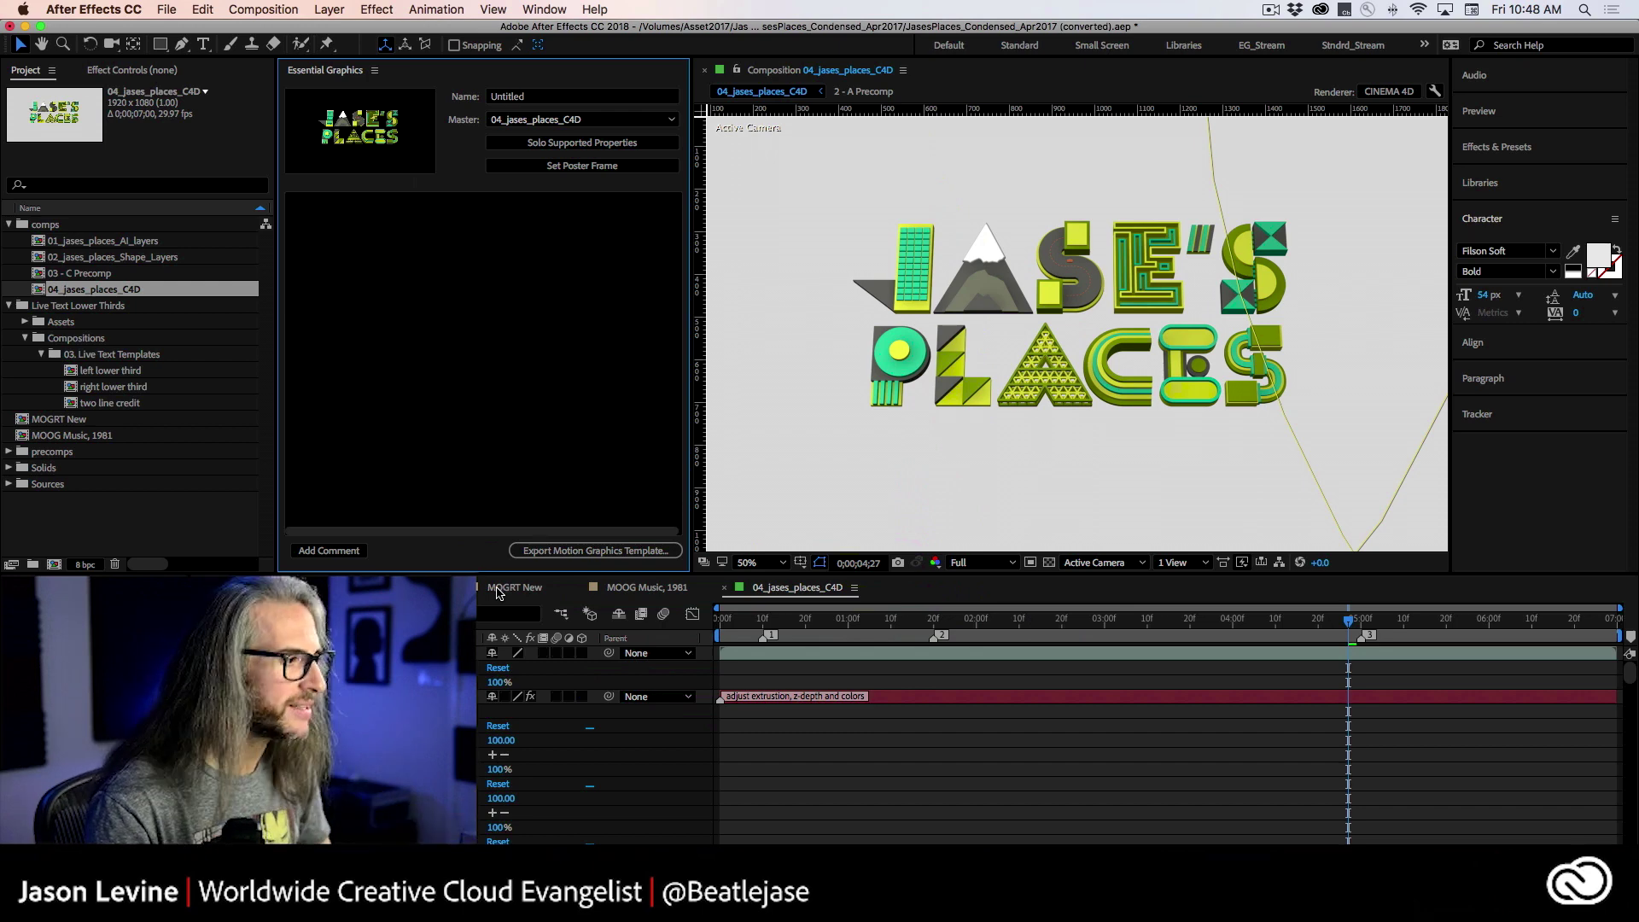
scroll(389, 781, "down", 10)
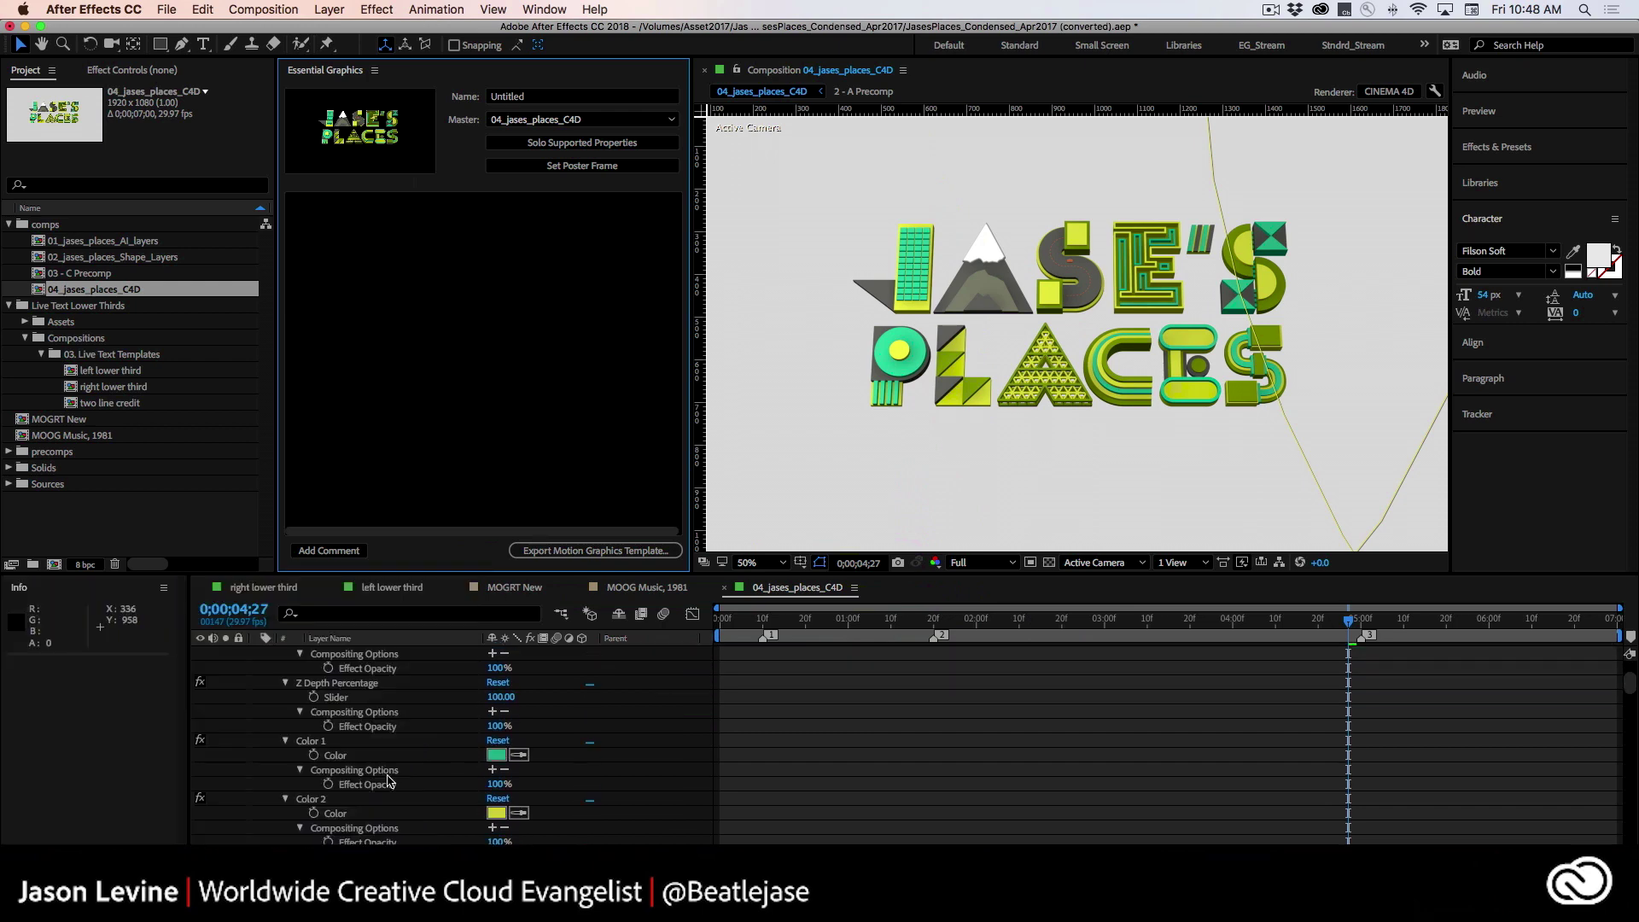
scroll(389, 781, "up", 8)
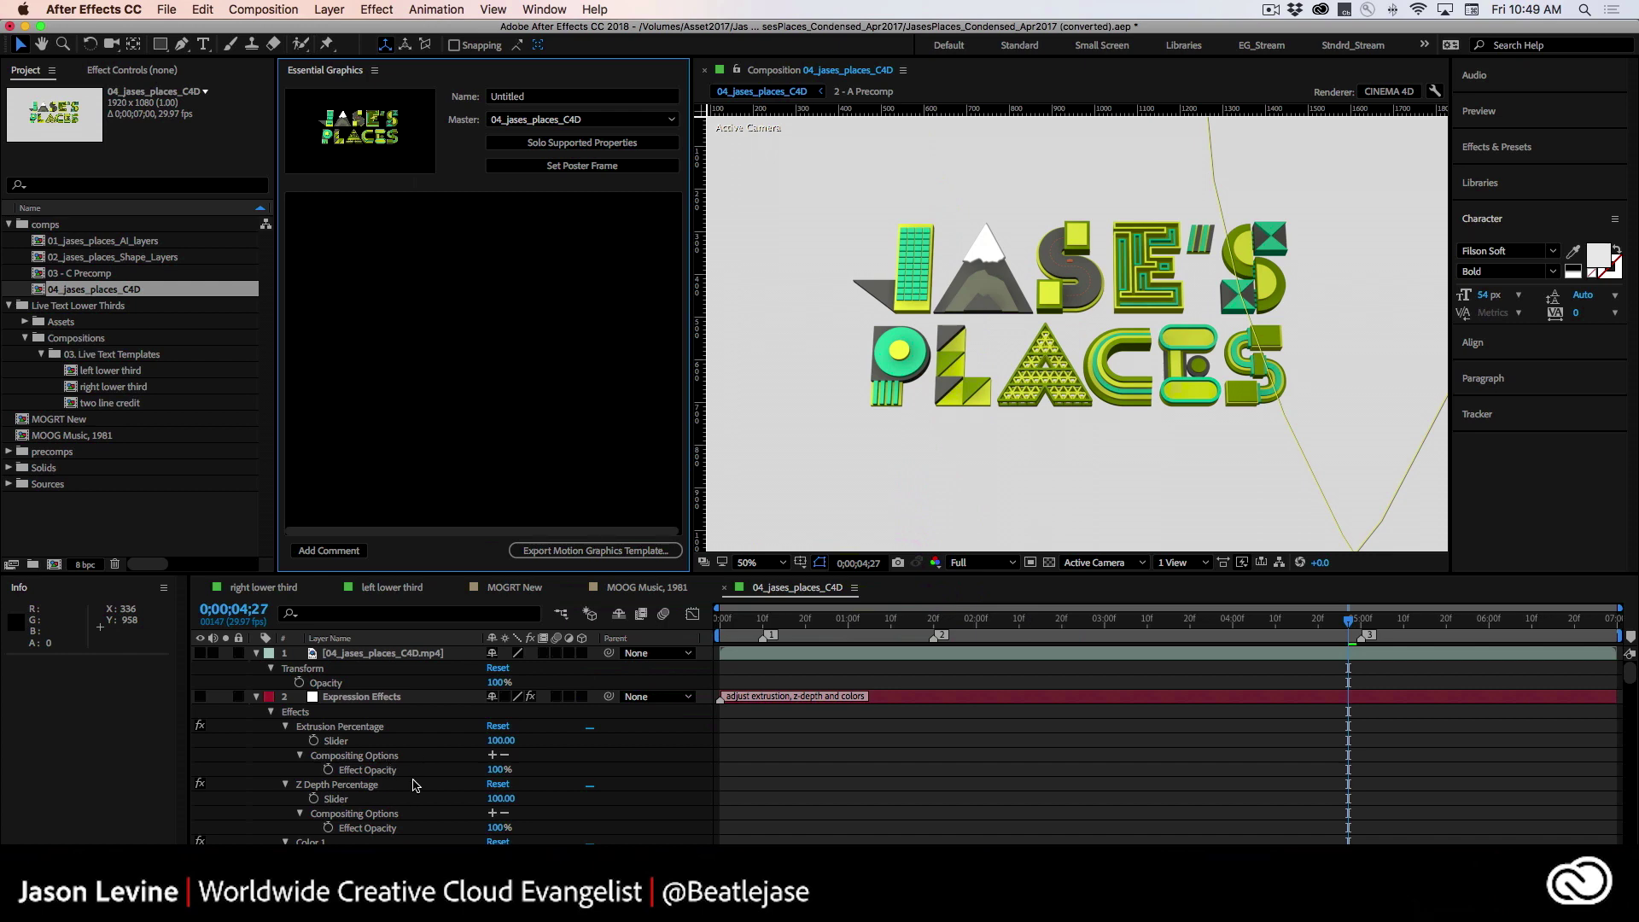
scroll(413, 787, "down", 3)
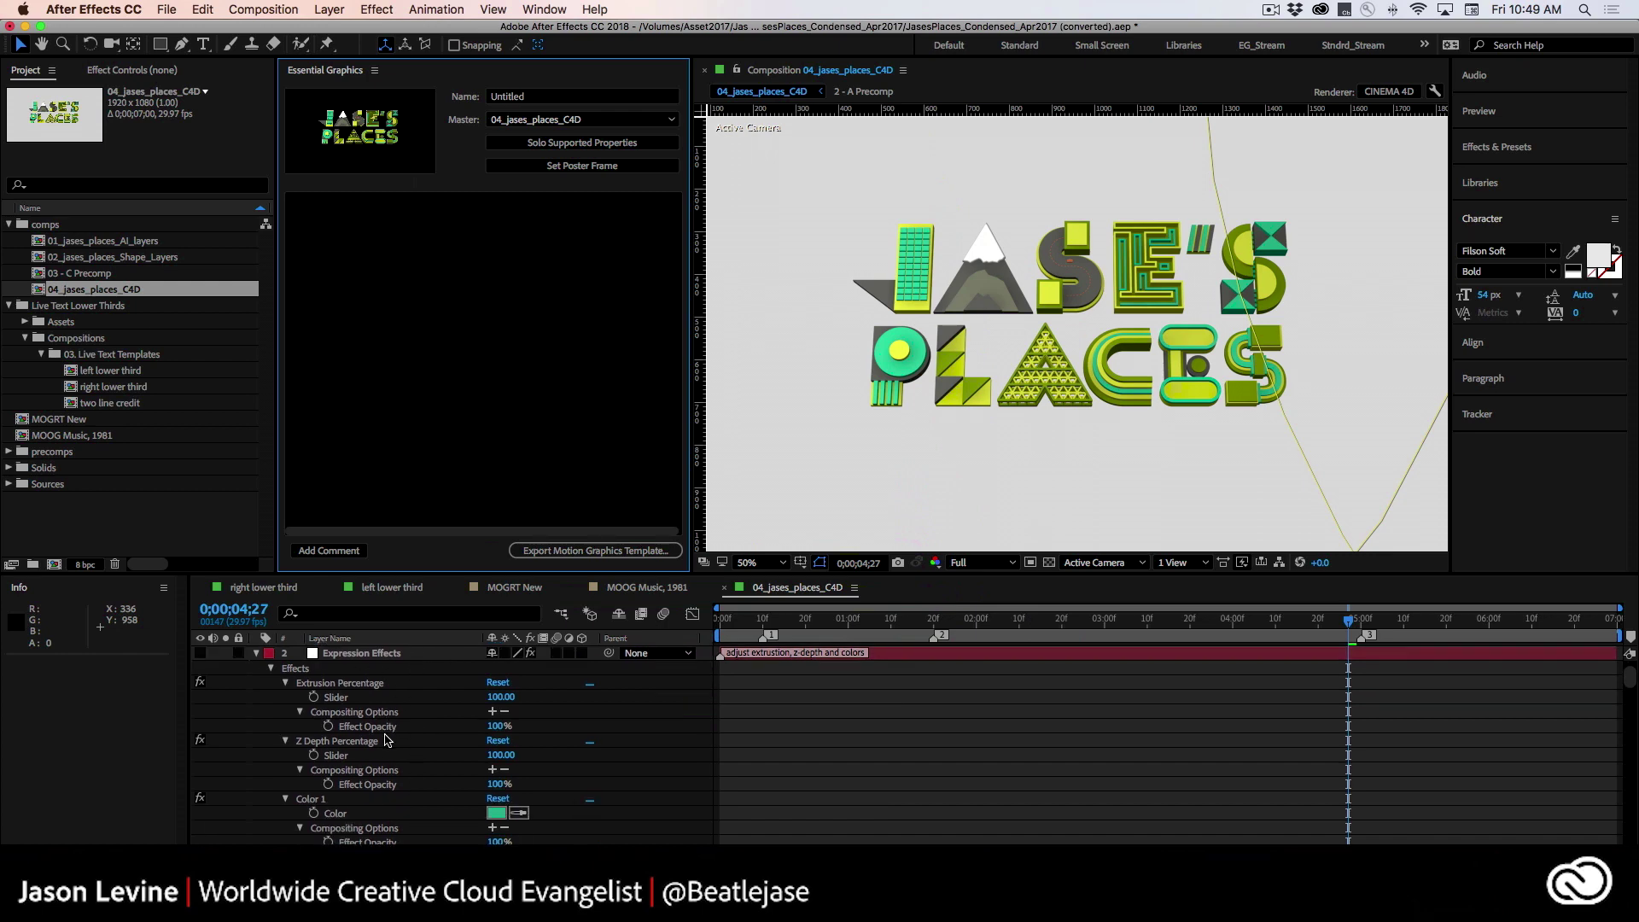
scroll(385, 739, "down", 8)
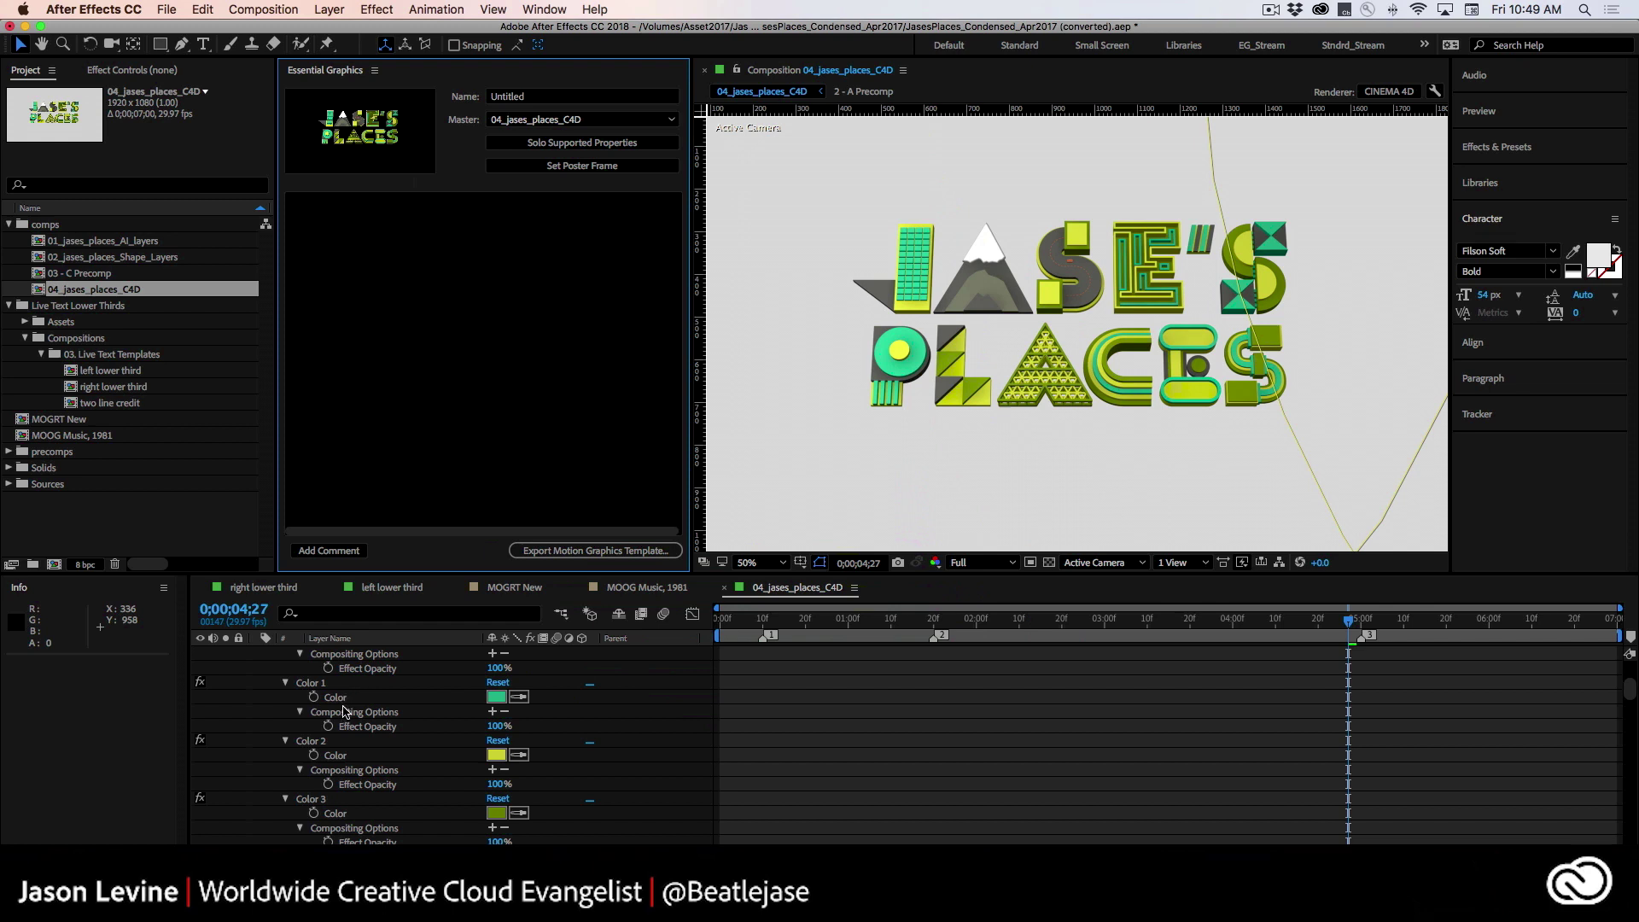
Step: Add the Color 1 property of Expression Effects to the template and name it "JPS Color"
left_click_drag(338, 701, 340, 294)
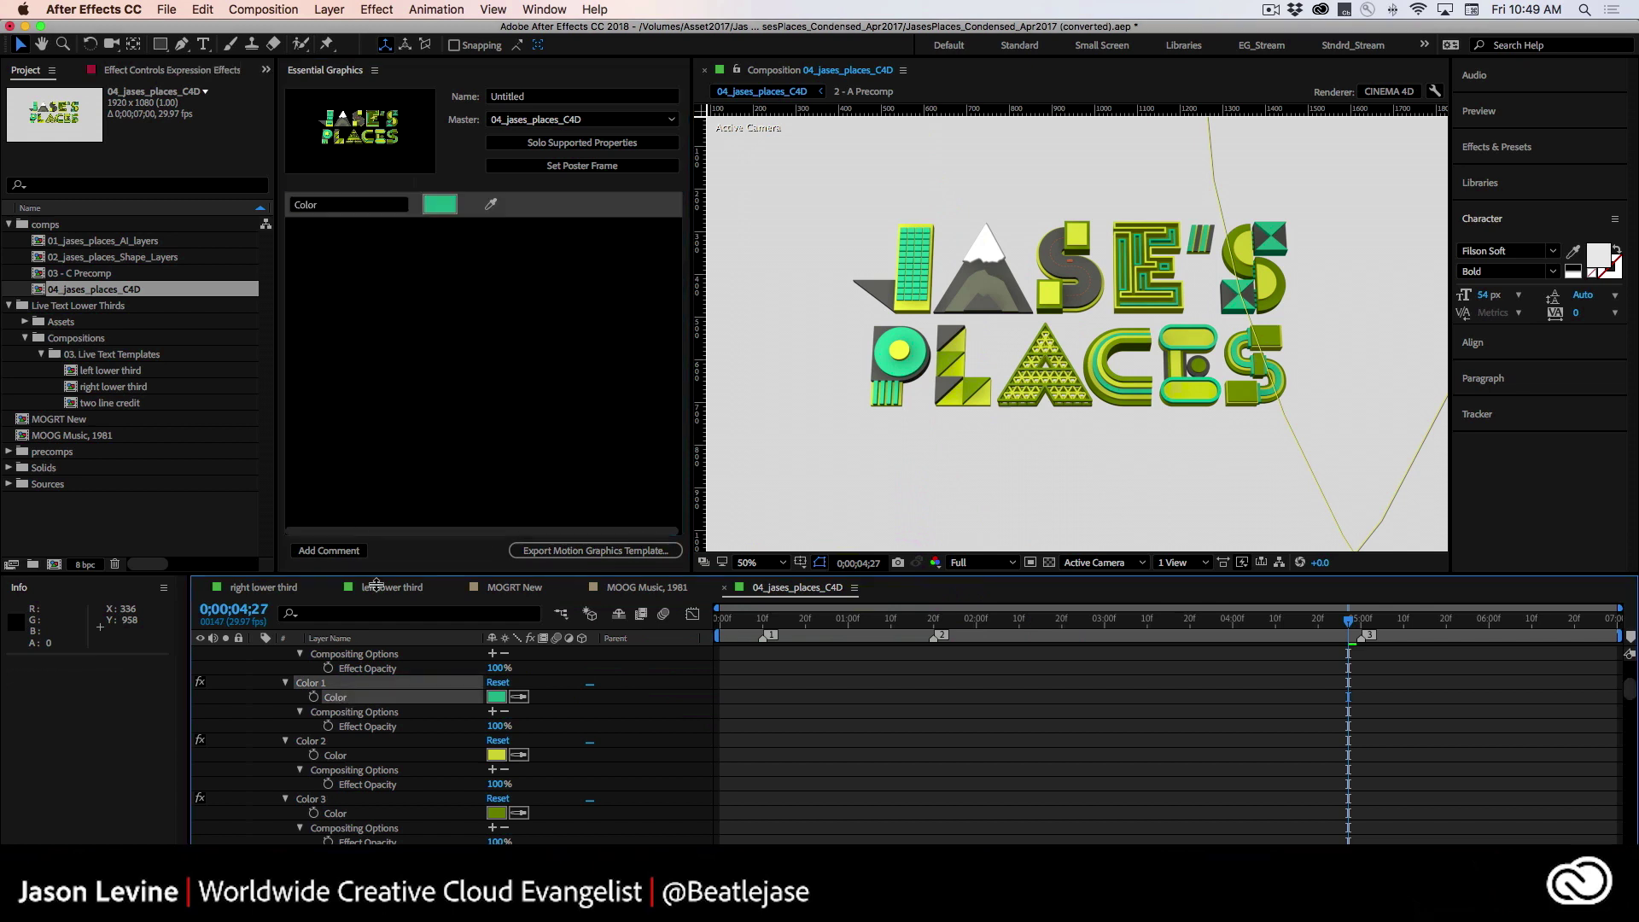
left_click(299, 205)
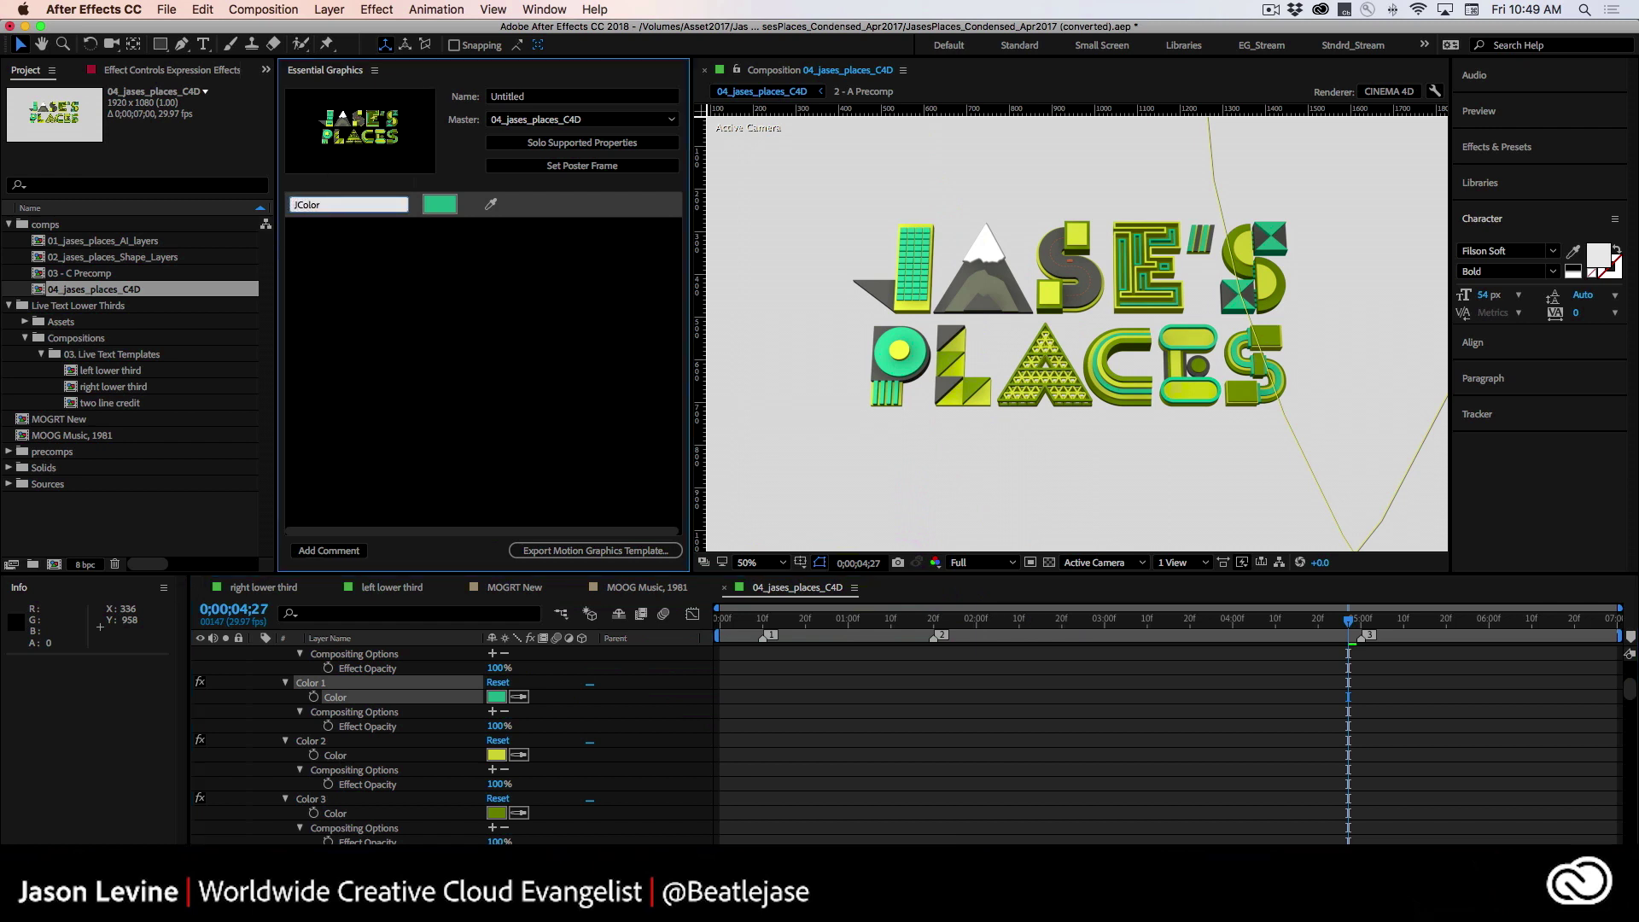
key("Return")
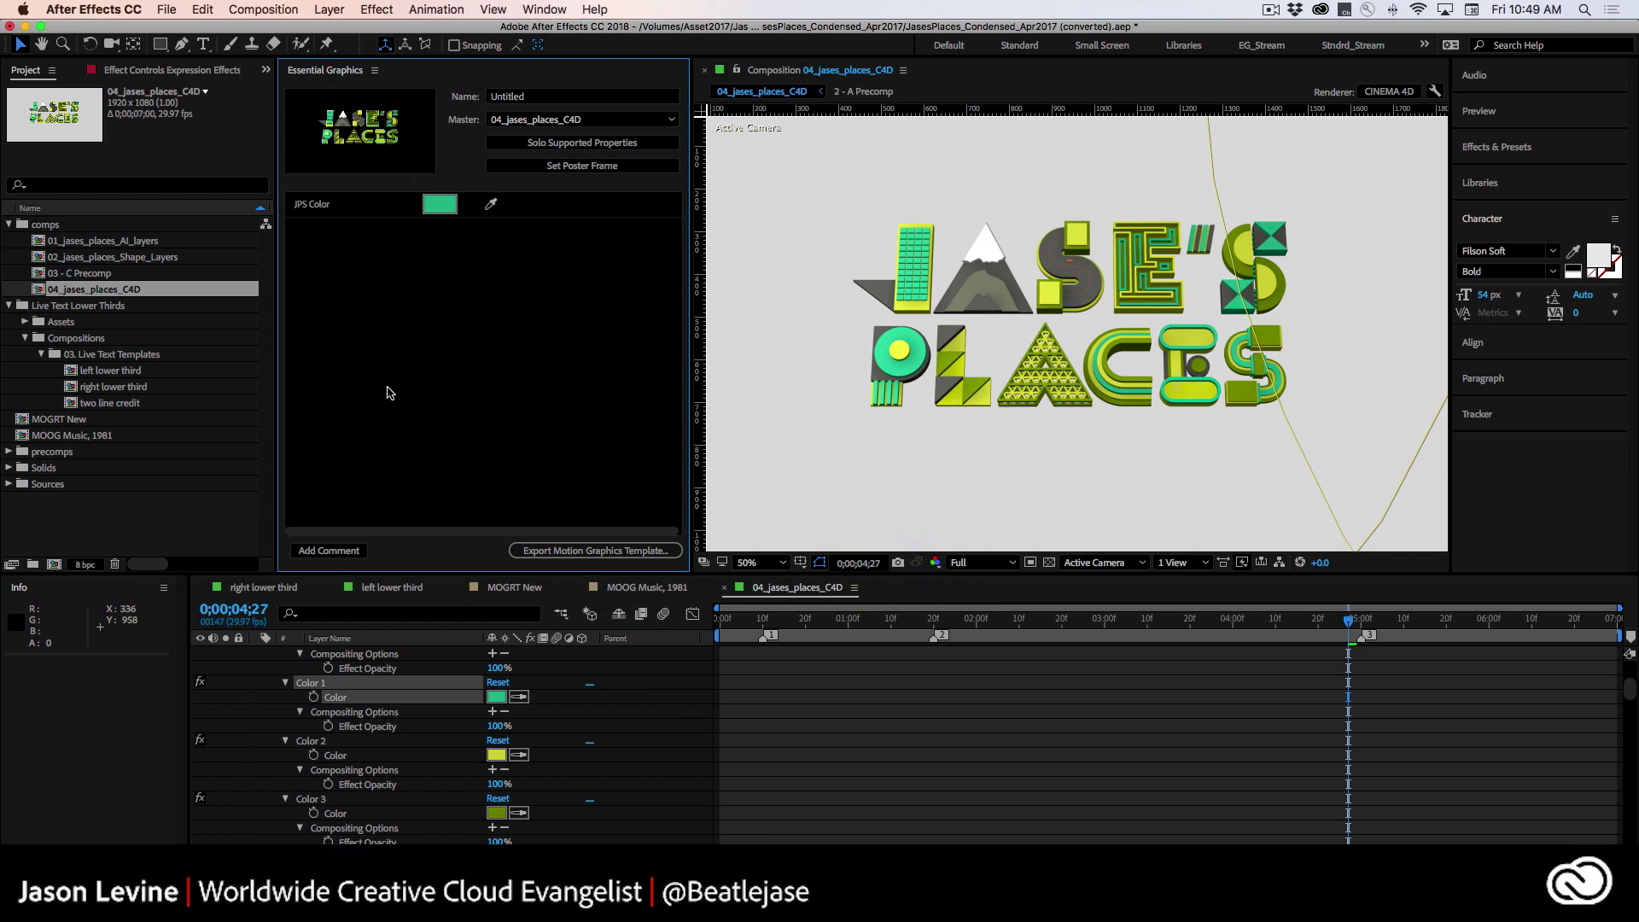
Step: Add the Color 2 property of Expression Effects to the template and name it "SELAC Color"
left_click_drag(331, 755, 344, 382)
left_click(334, 232)
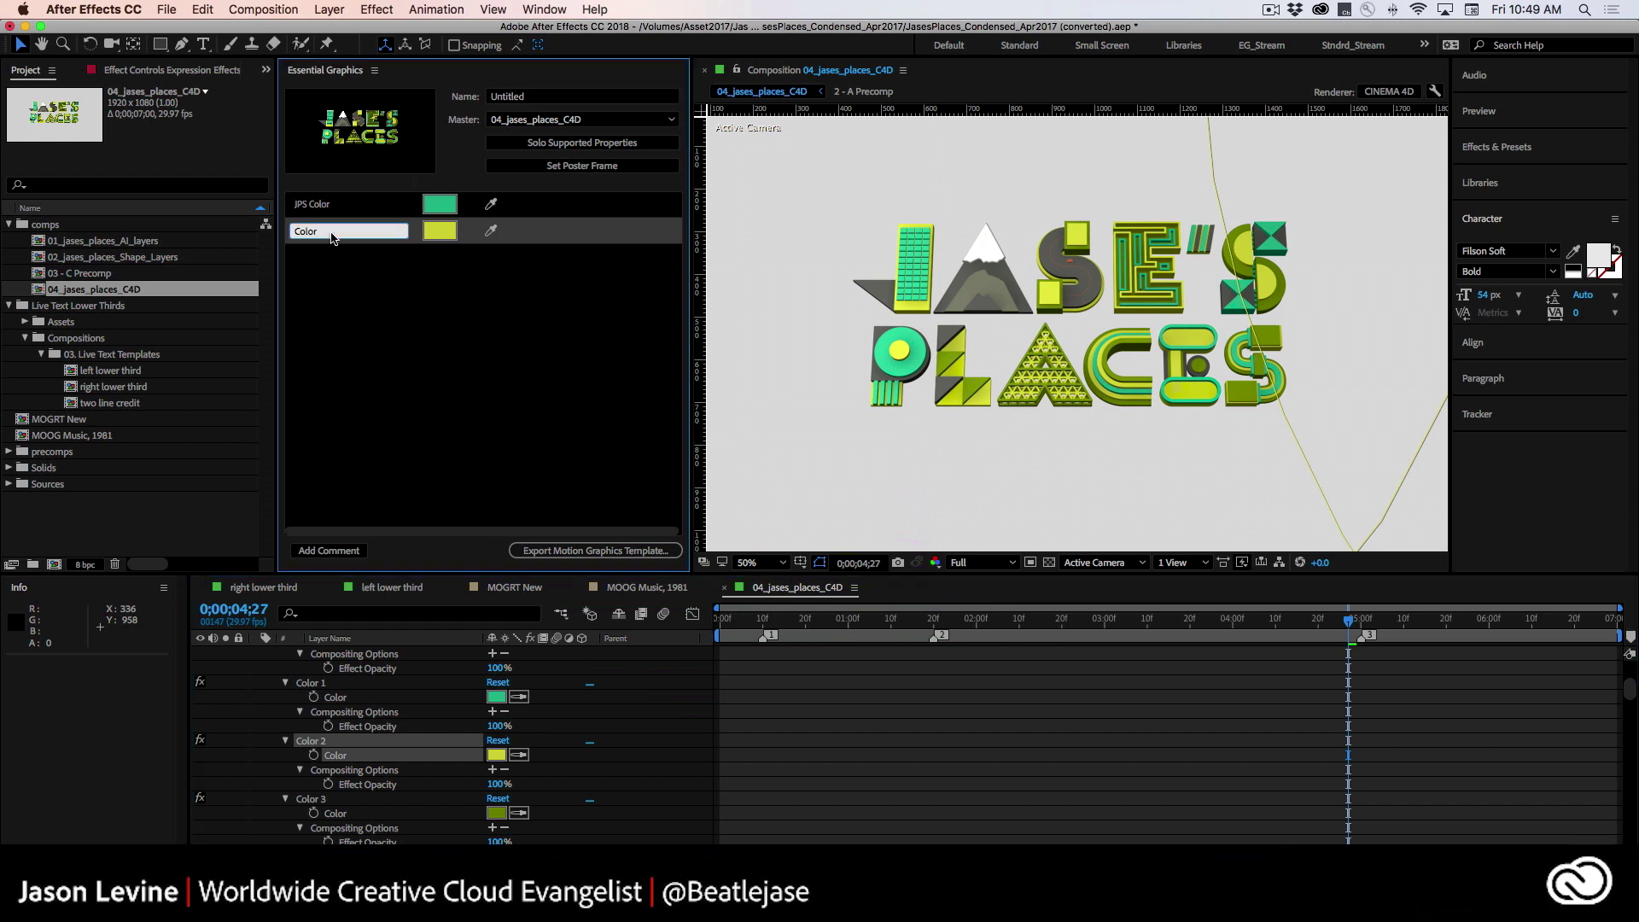
type("SELAC")
key("Return")
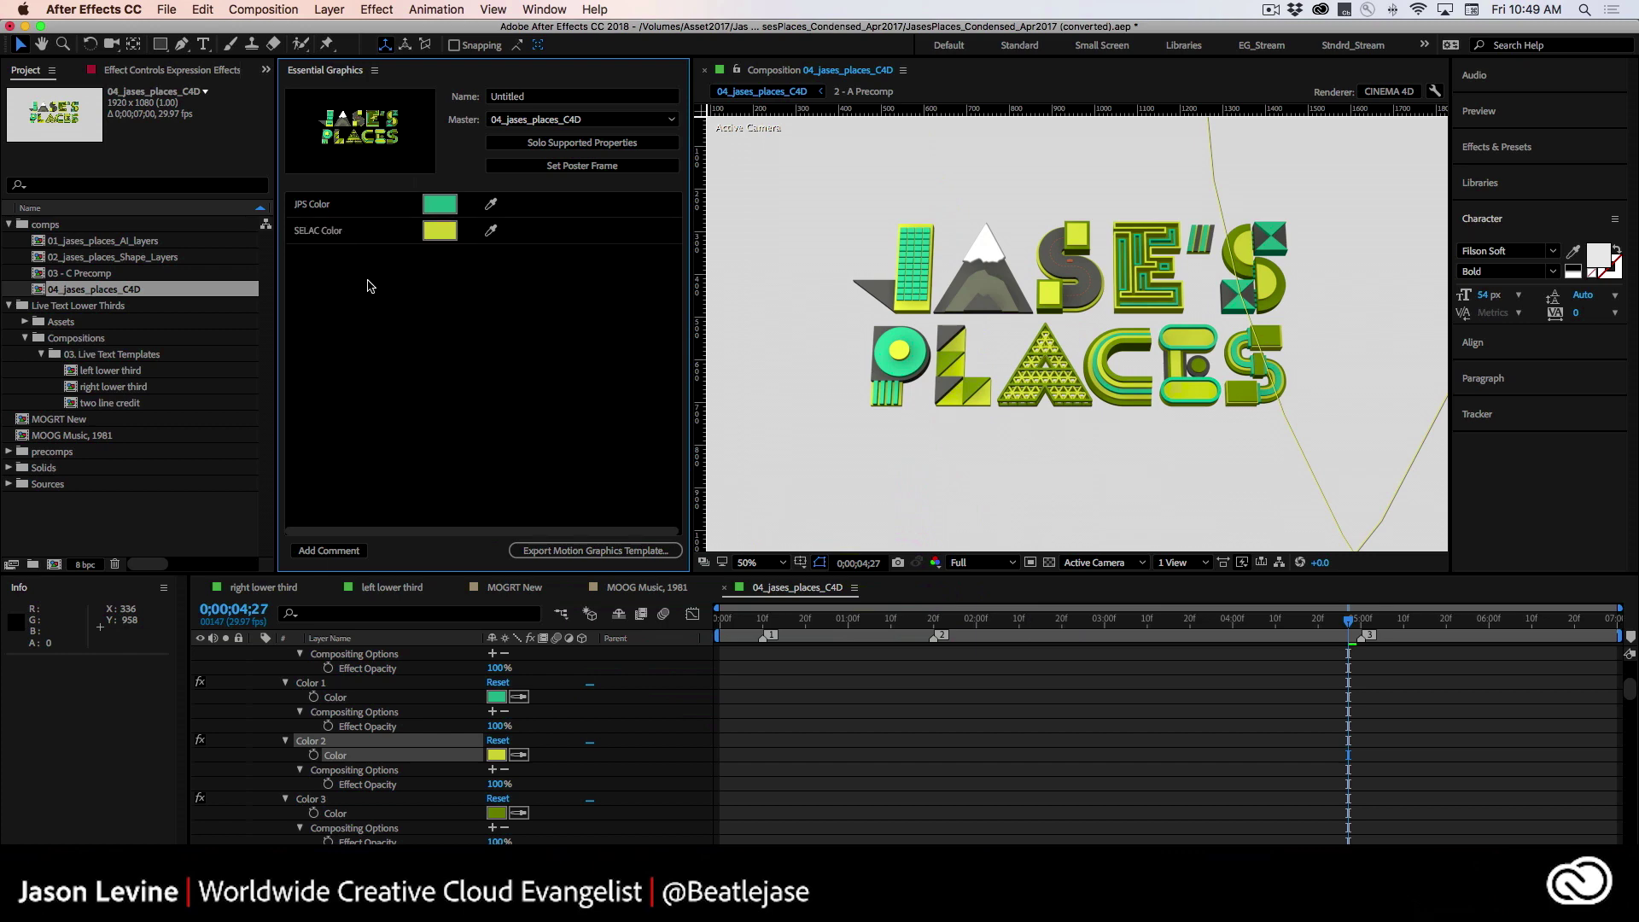
Step: Add the Color 3 and Color 4 properties of Expression Effects to the template
left_click_drag(336, 813, 354, 378)
scroll(416, 720, "down", 2)
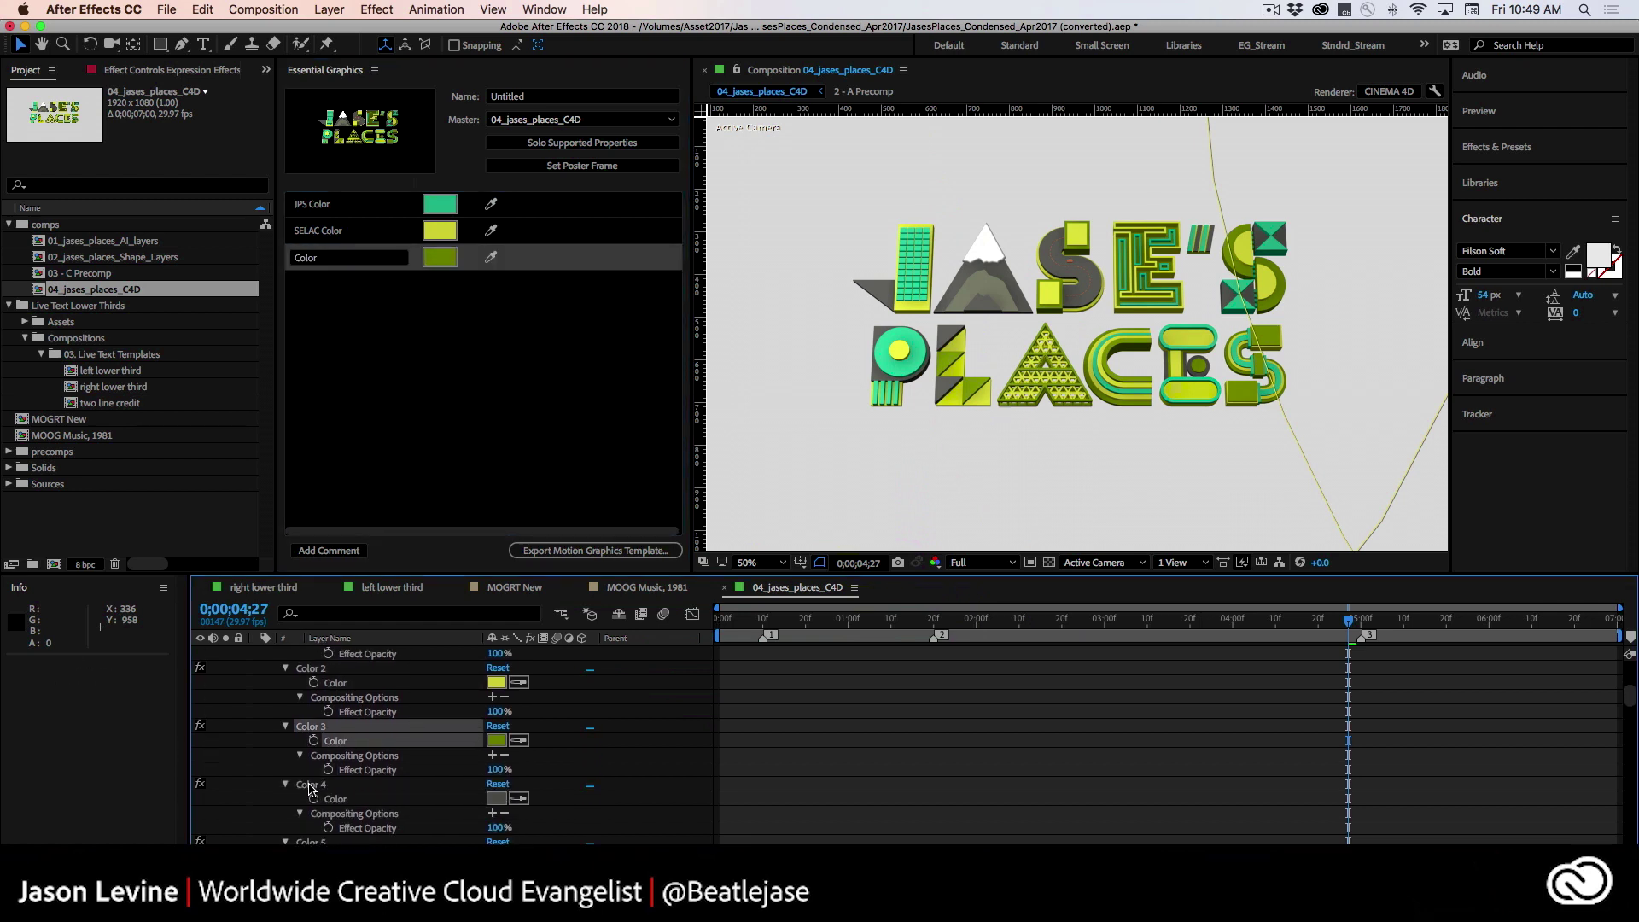
left_click_drag(342, 799, 392, 365)
scroll(421, 717, "down", 1)
scroll(421, 717, "down", 5)
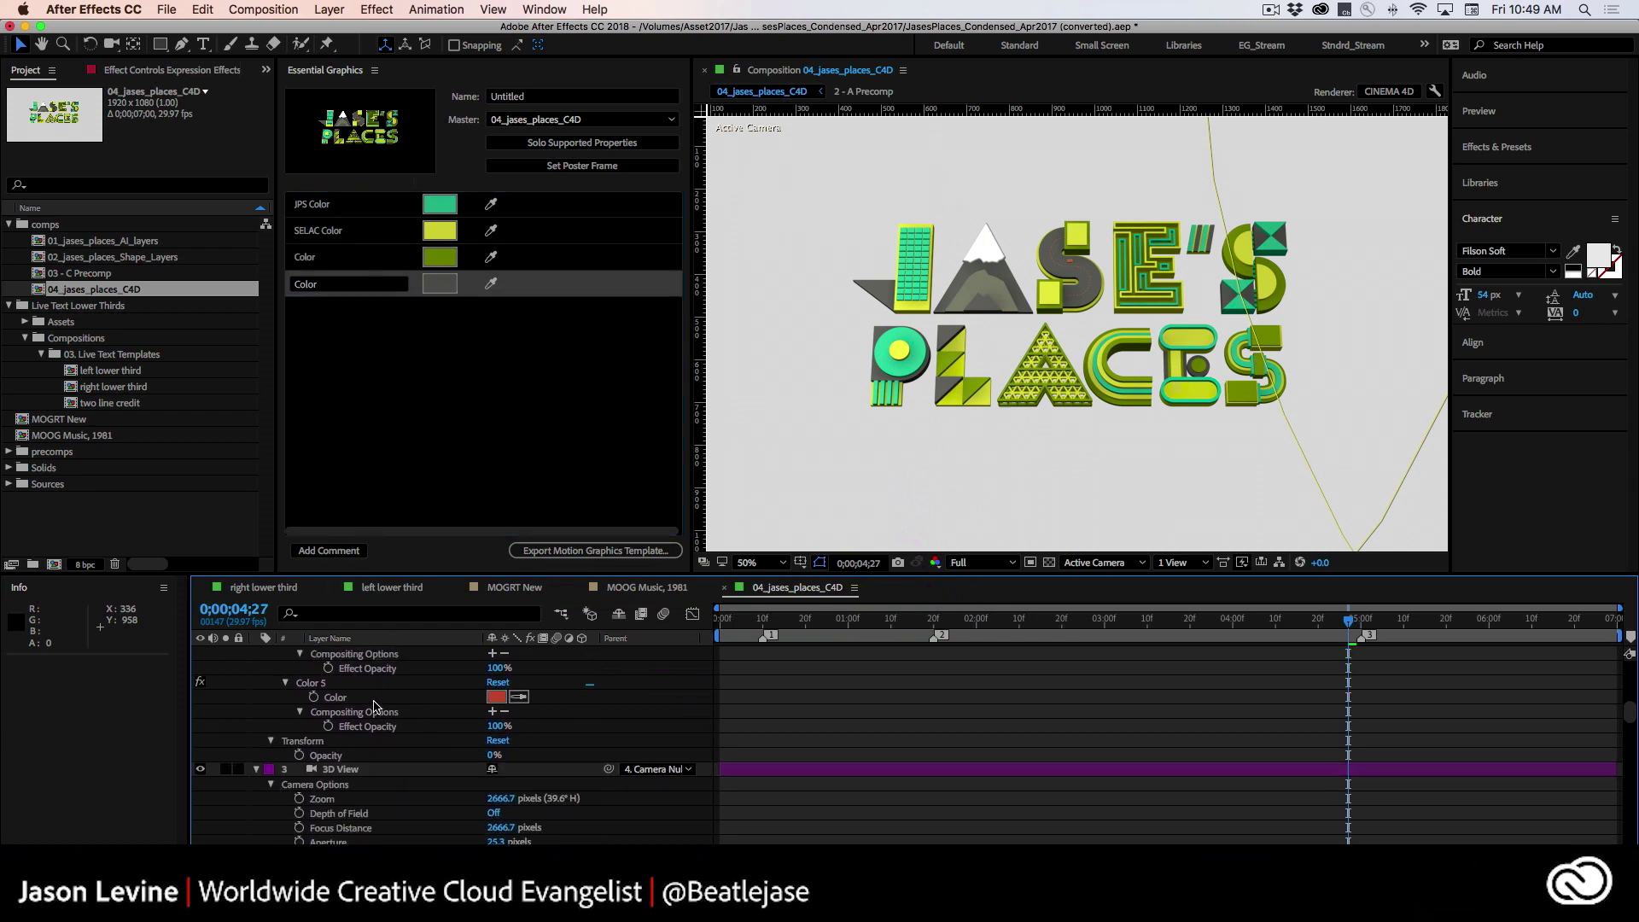
Step: Add the Color 5 property of Expression Effects to the template
left_click(376, 698)
left_click_drag(377, 699, 431, 337)
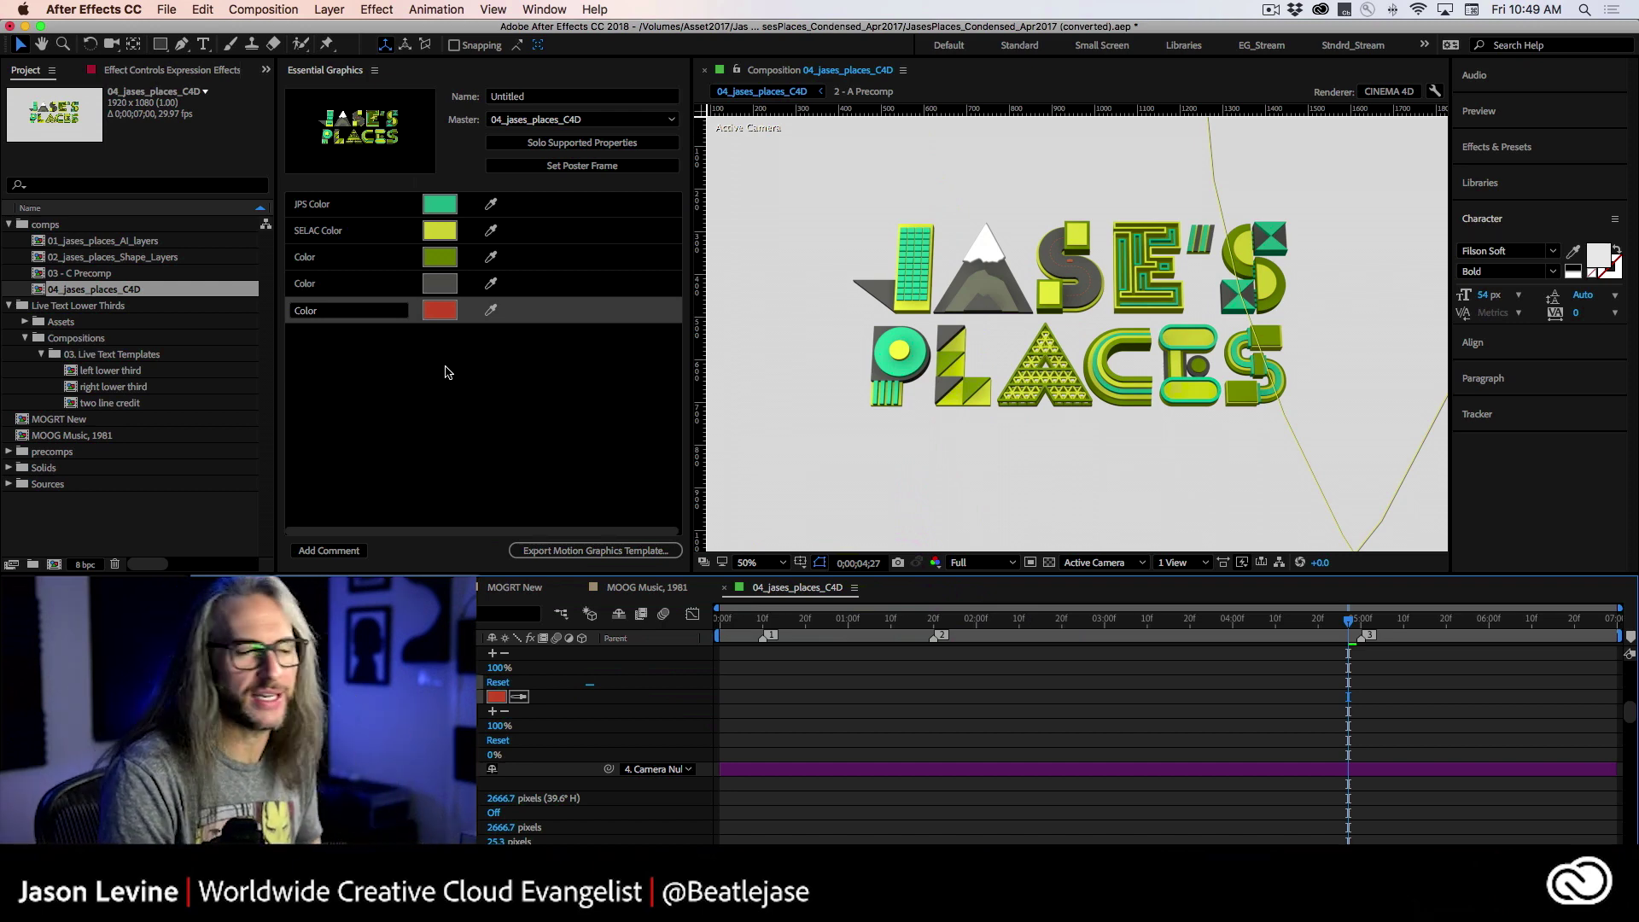
Step: Examine the supported camera, light, material and precomp properties of the remaining layers in 04_jases_places_C4D
scroll(345, 745, "down", 8)
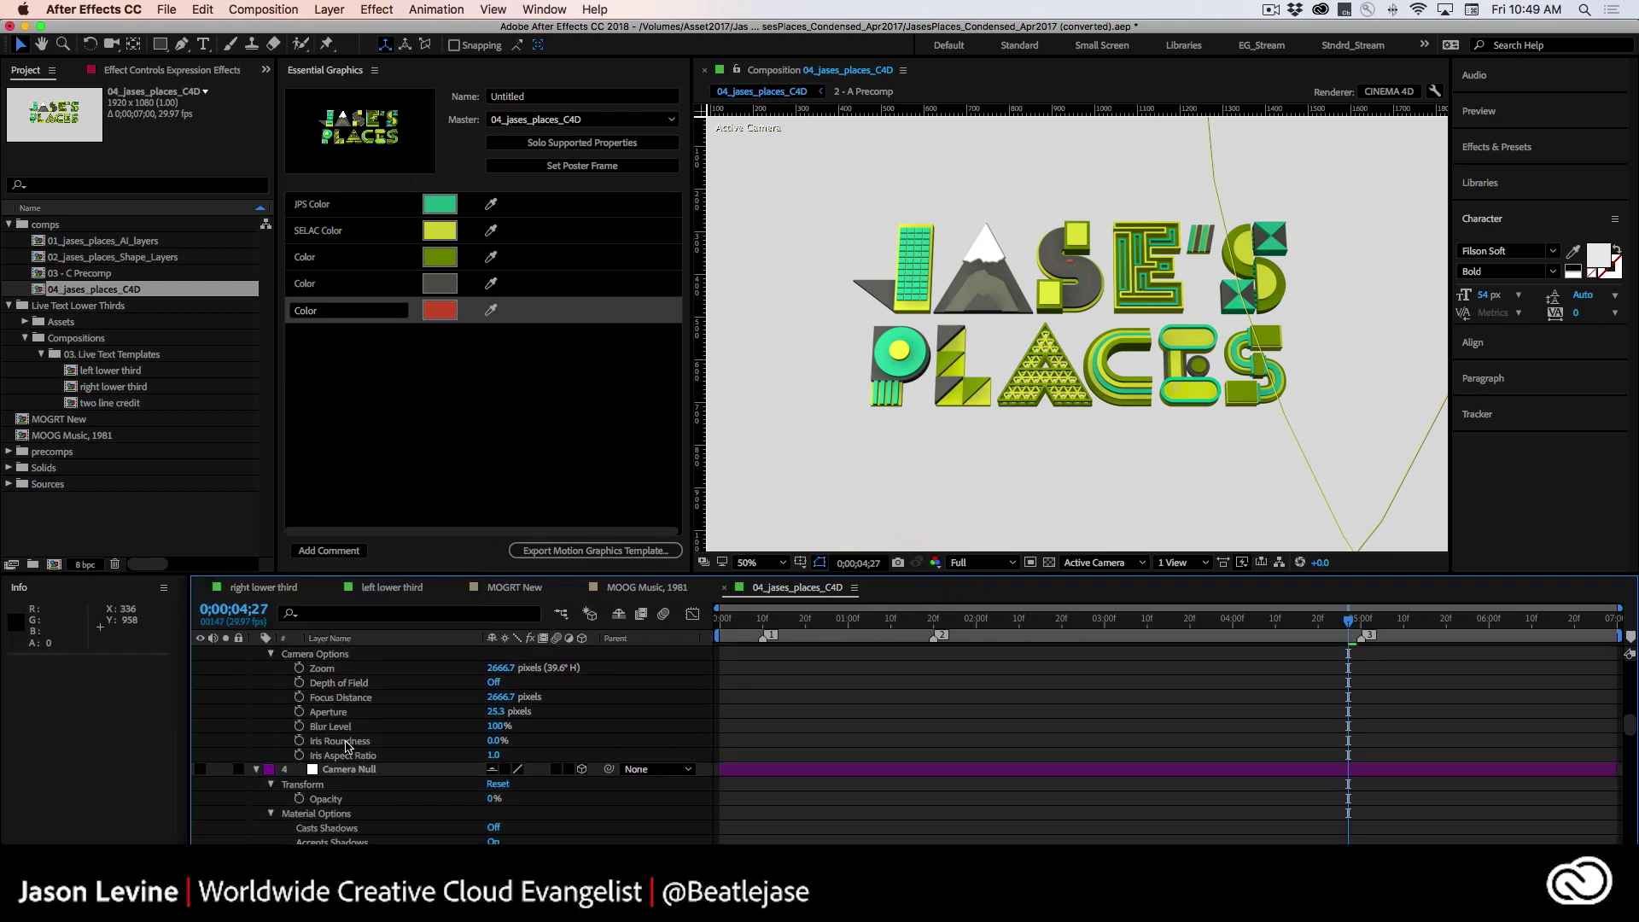
scroll(346, 745, "down", 10)
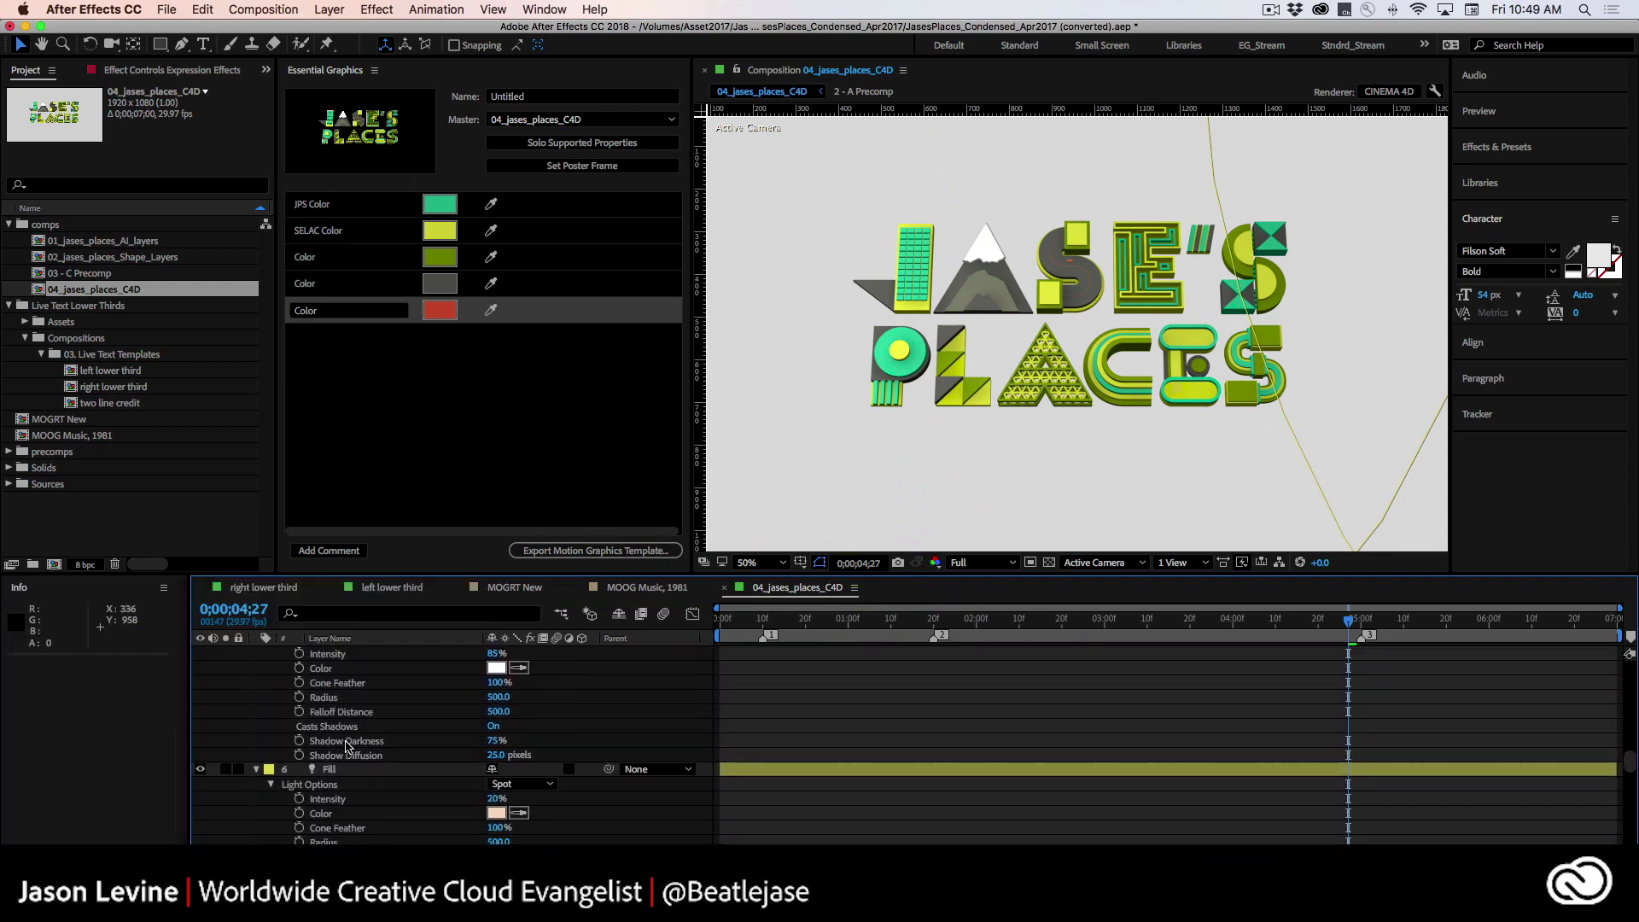
scroll(346, 745, "up", 10)
scroll(346, 746, "down", 9)
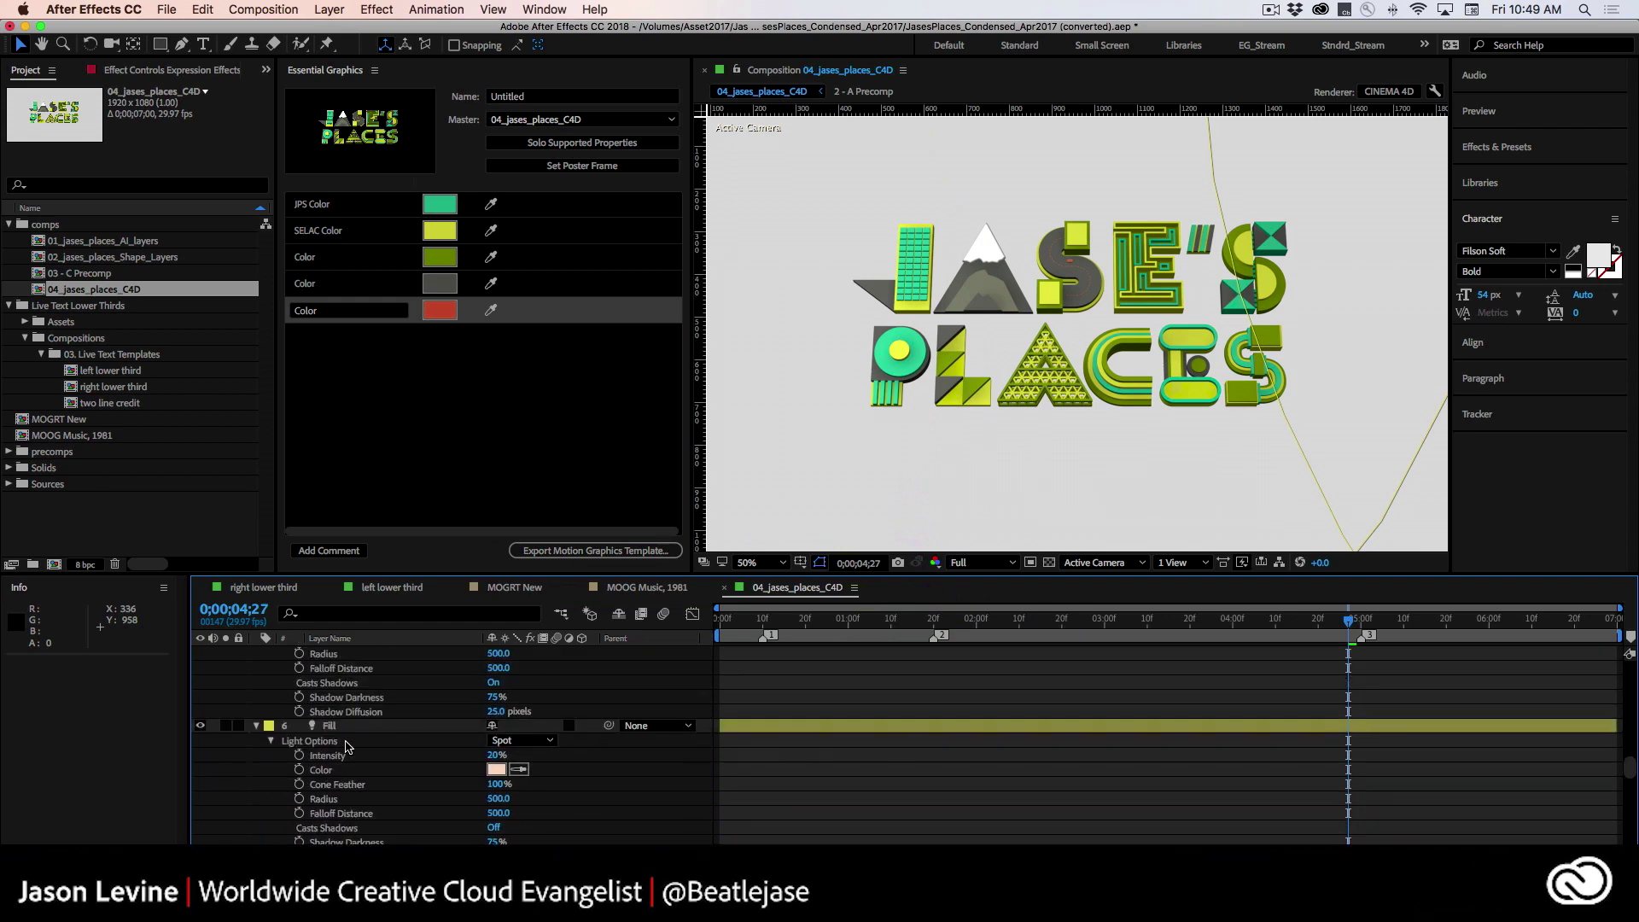
scroll(345, 745, "down", 2)
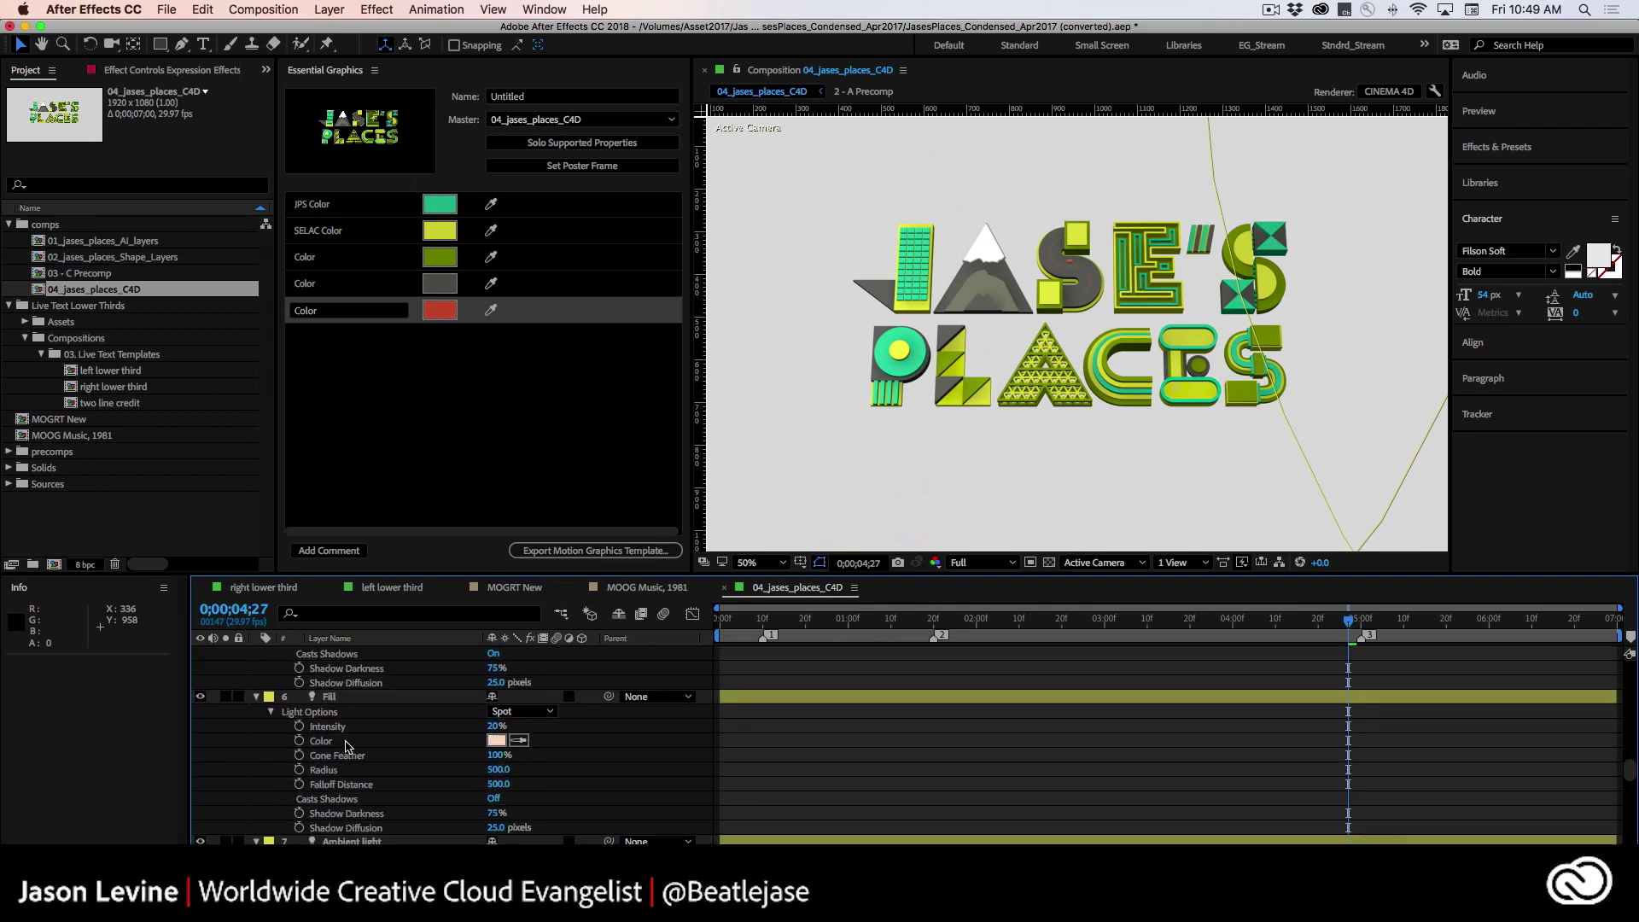
scroll(346, 745, "down", 2)
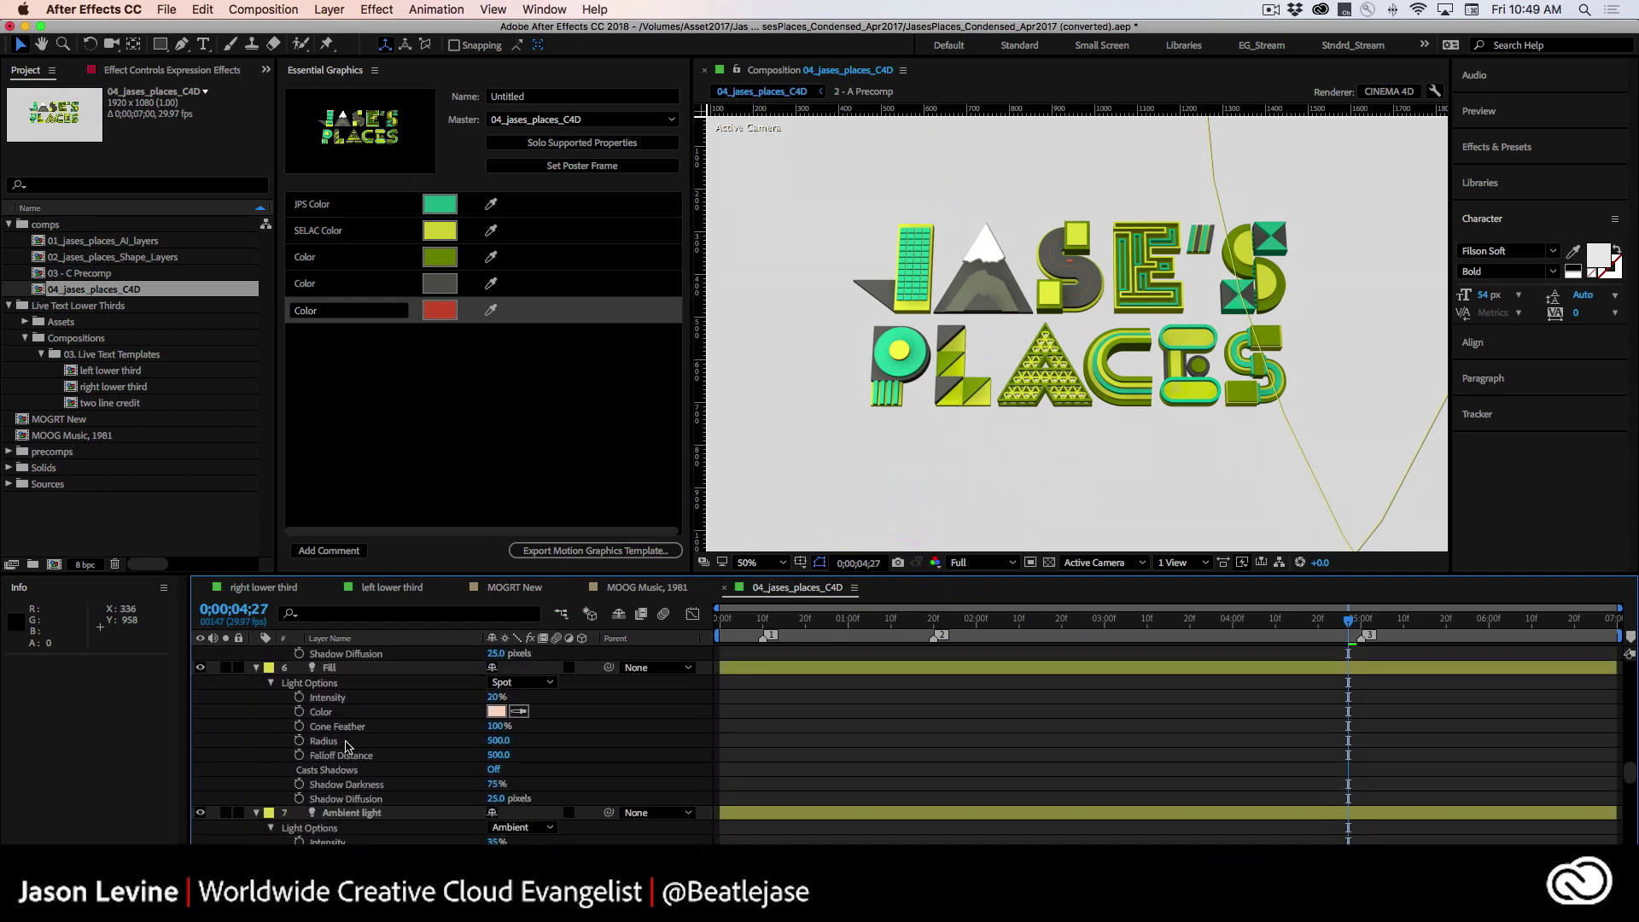
scroll(345, 745, "down", 20)
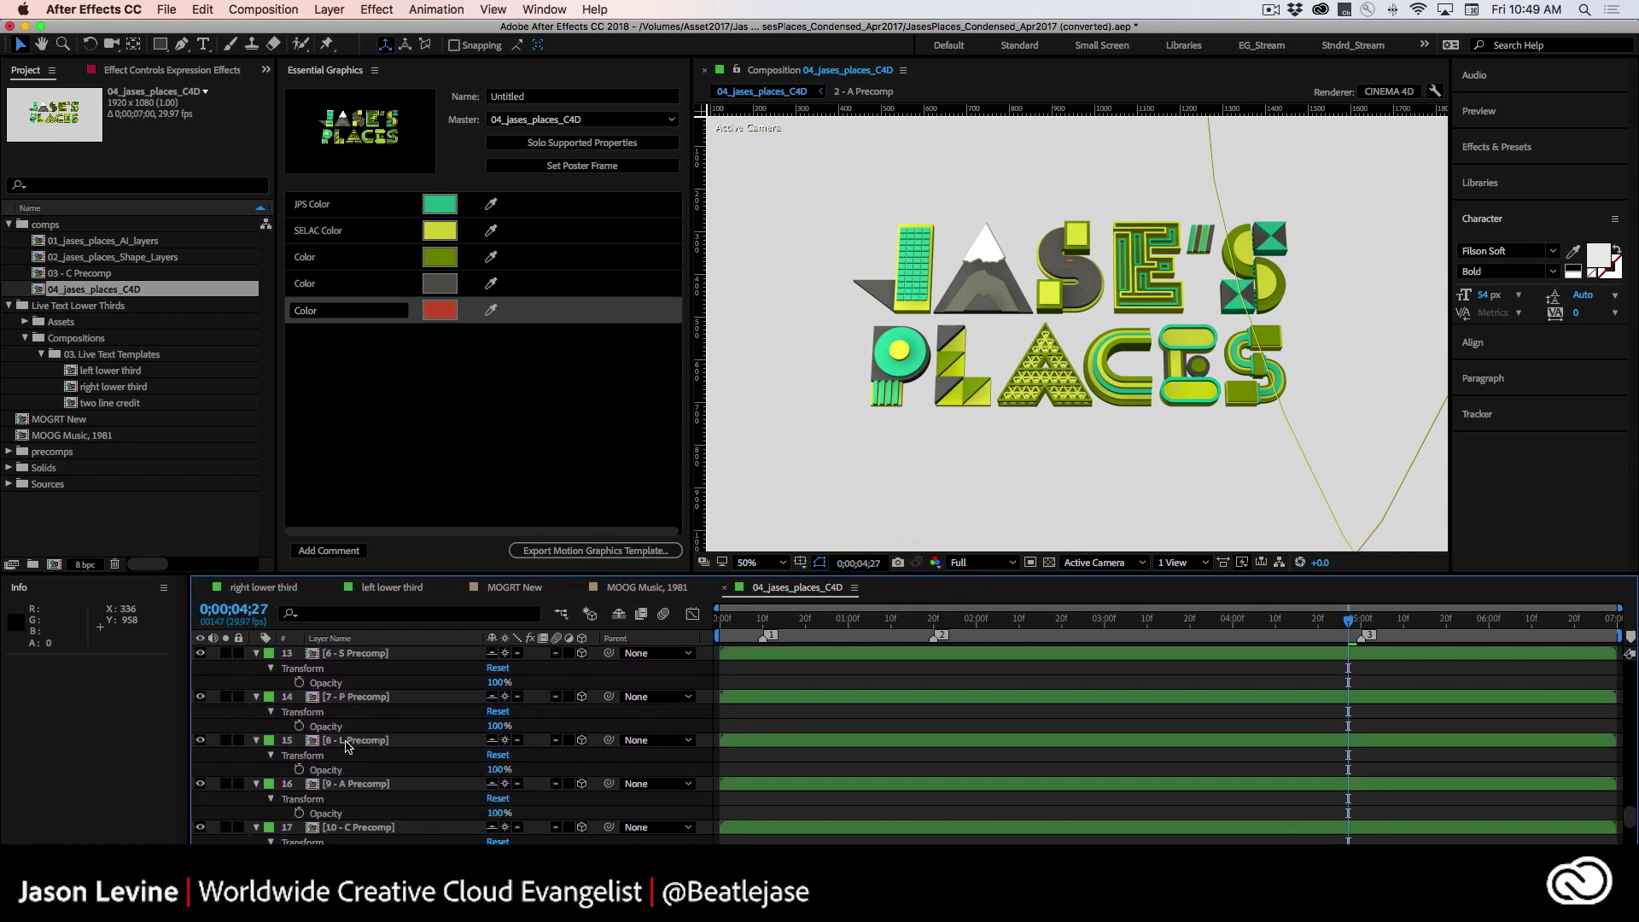
scroll(345, 745, "up", 10)
scroll(345, 746, "down", 7)
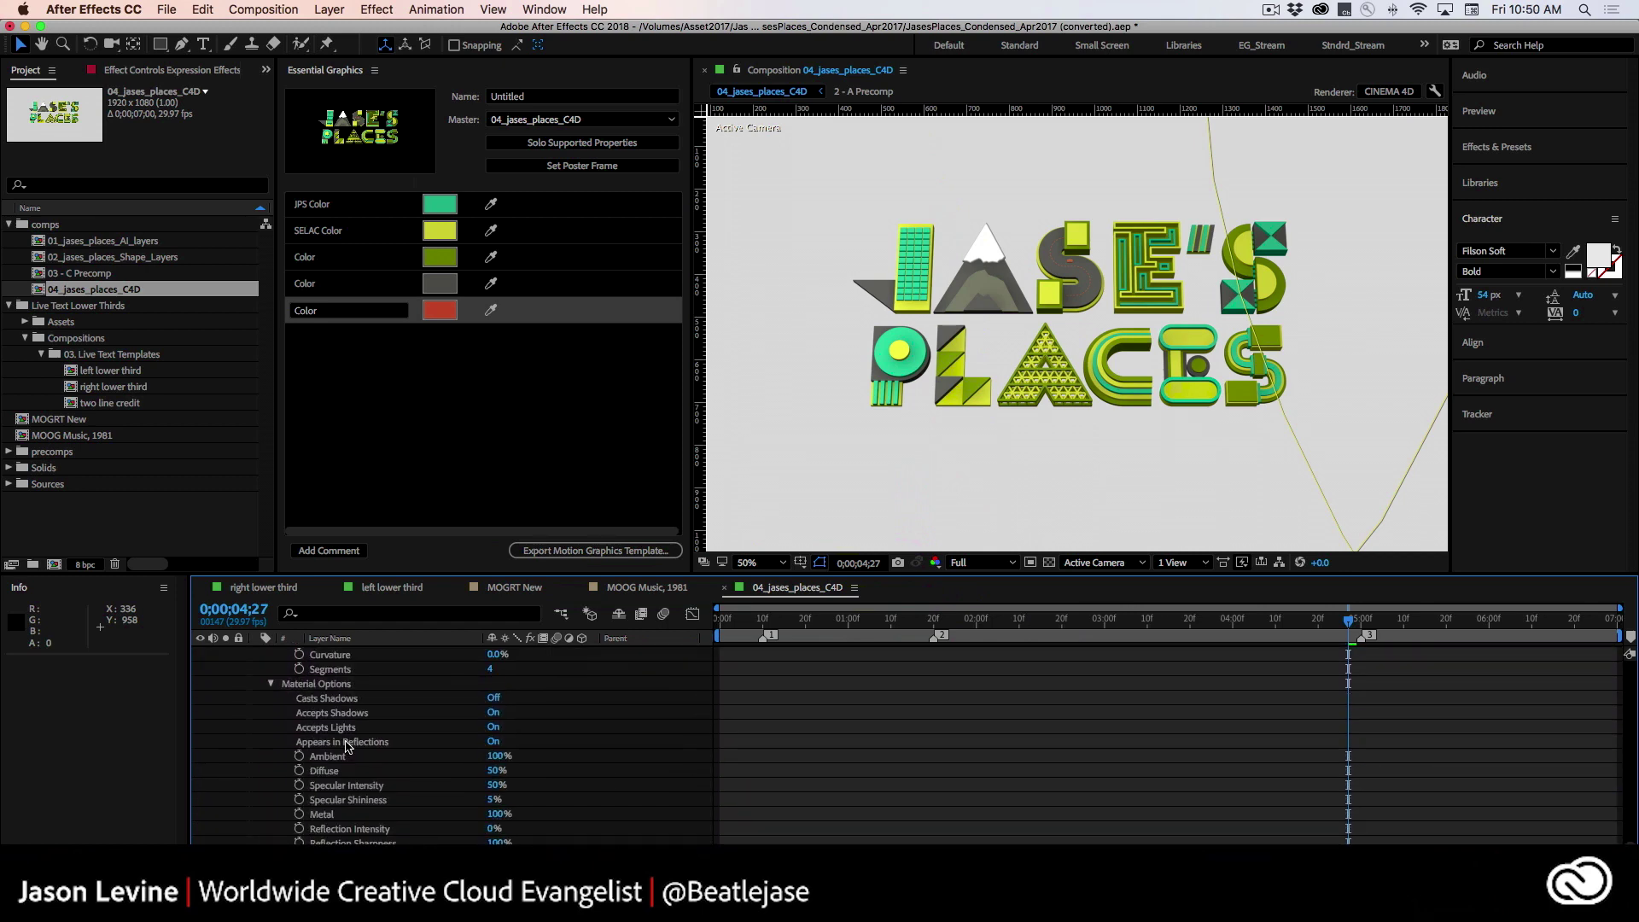
scroll(346, 745, "up", 15)
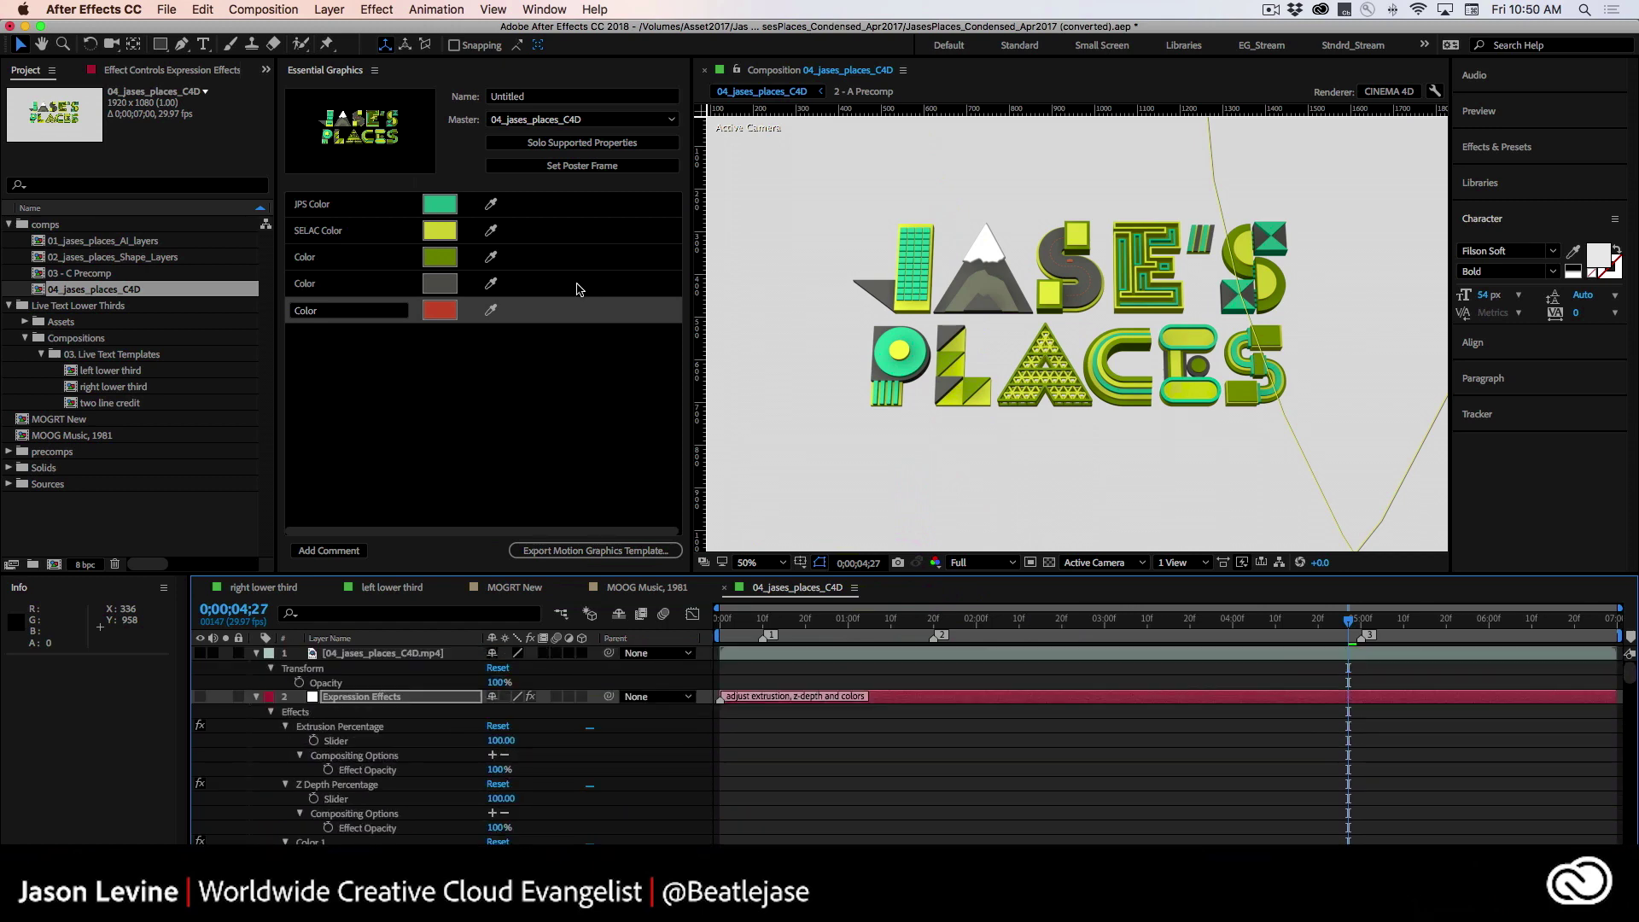
Step: Name the motion graphics template "JP Intro"
left_click(554, 96)
type("Jas")
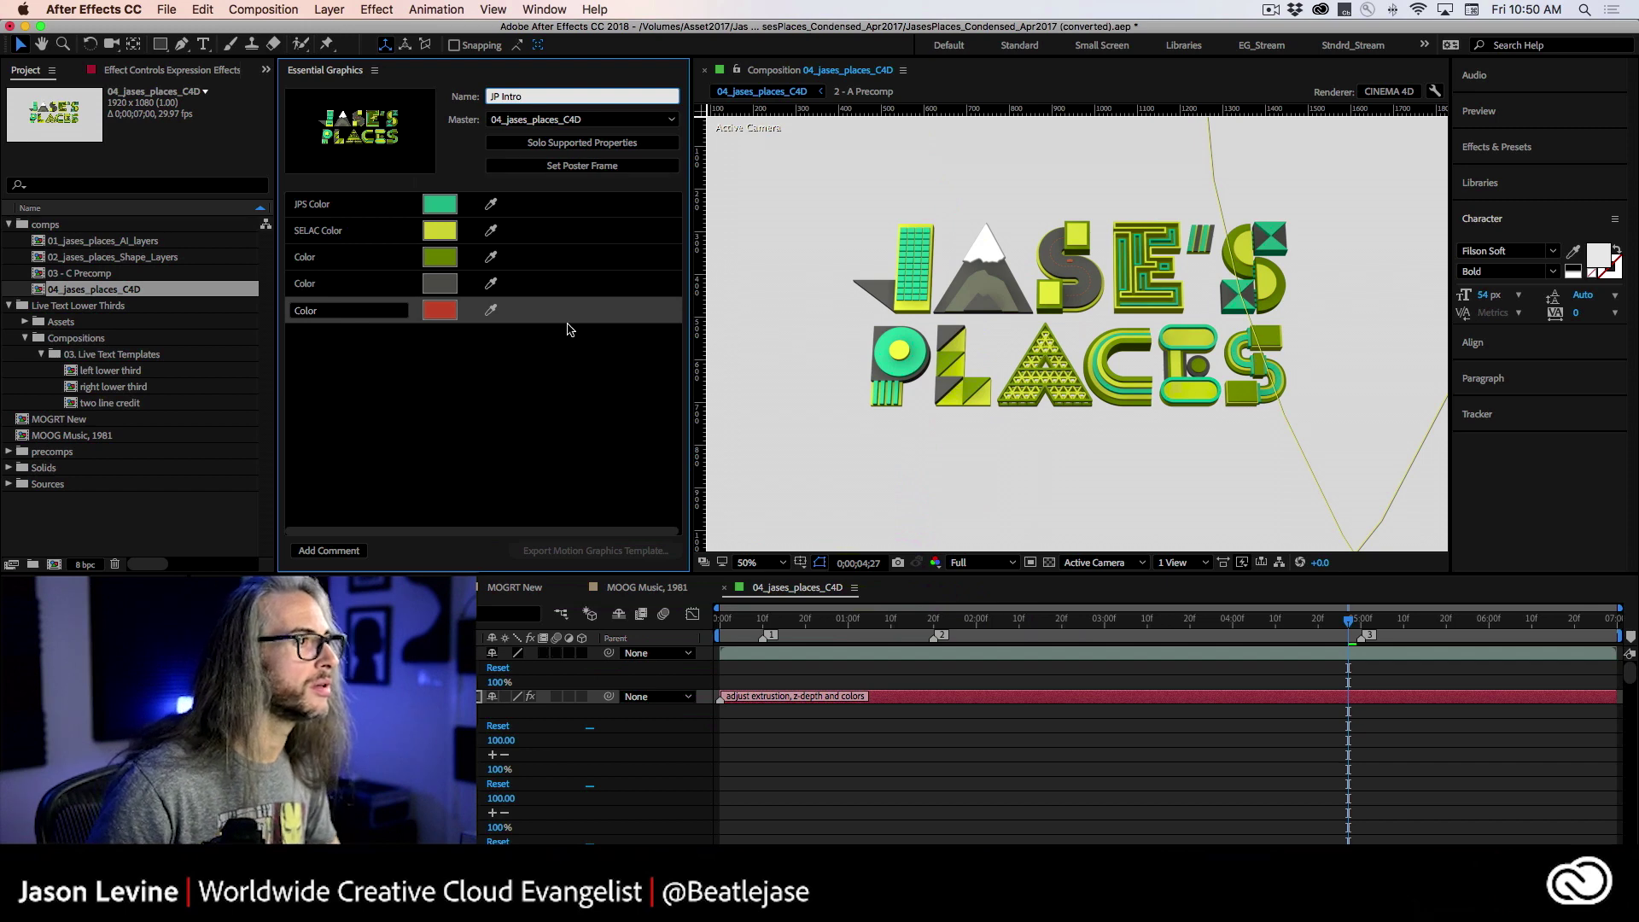
left_click(493, 418)
left_click(166, 10)
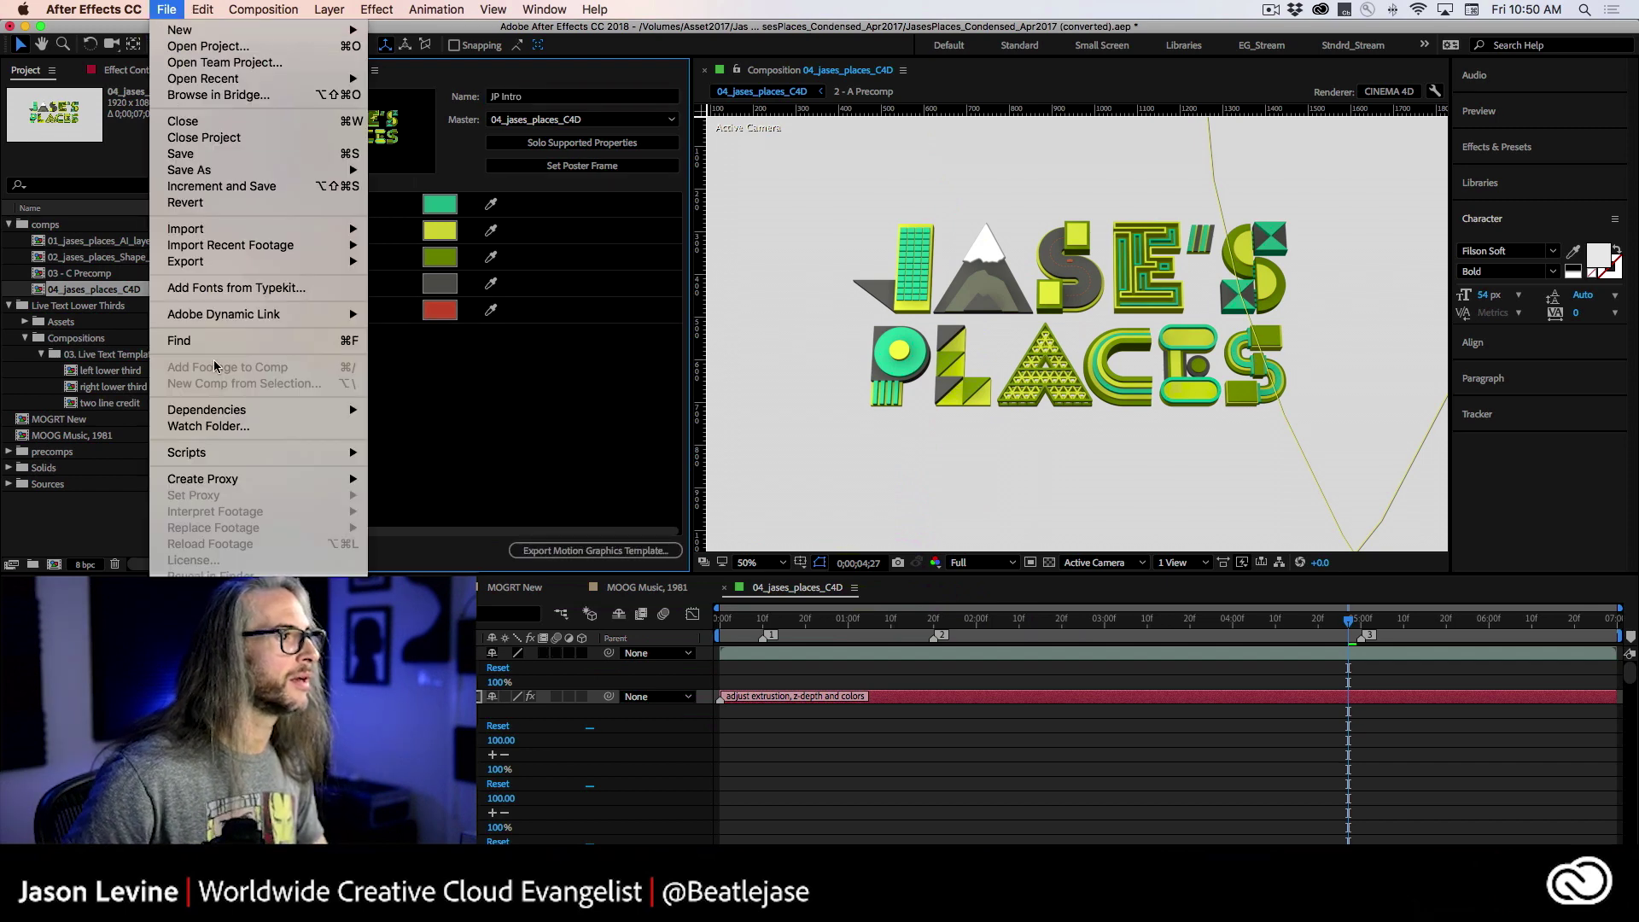
key("Escape")
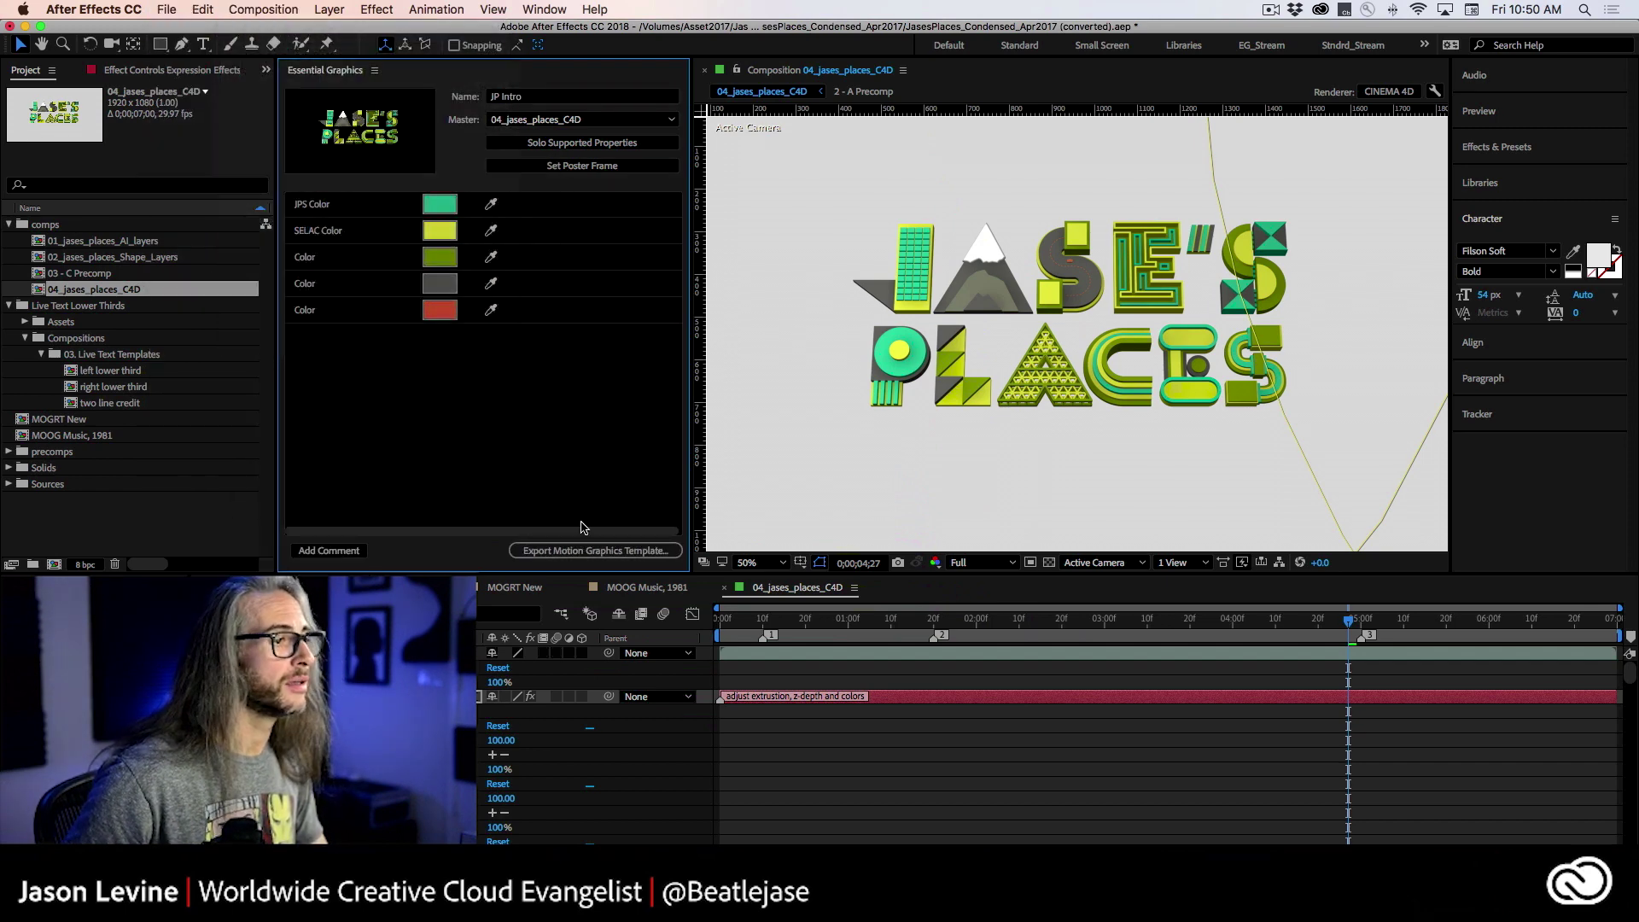
Step: Save the project and export the motion graphics template to the owner's personal Creative Cloud library
left_click(595, 551)
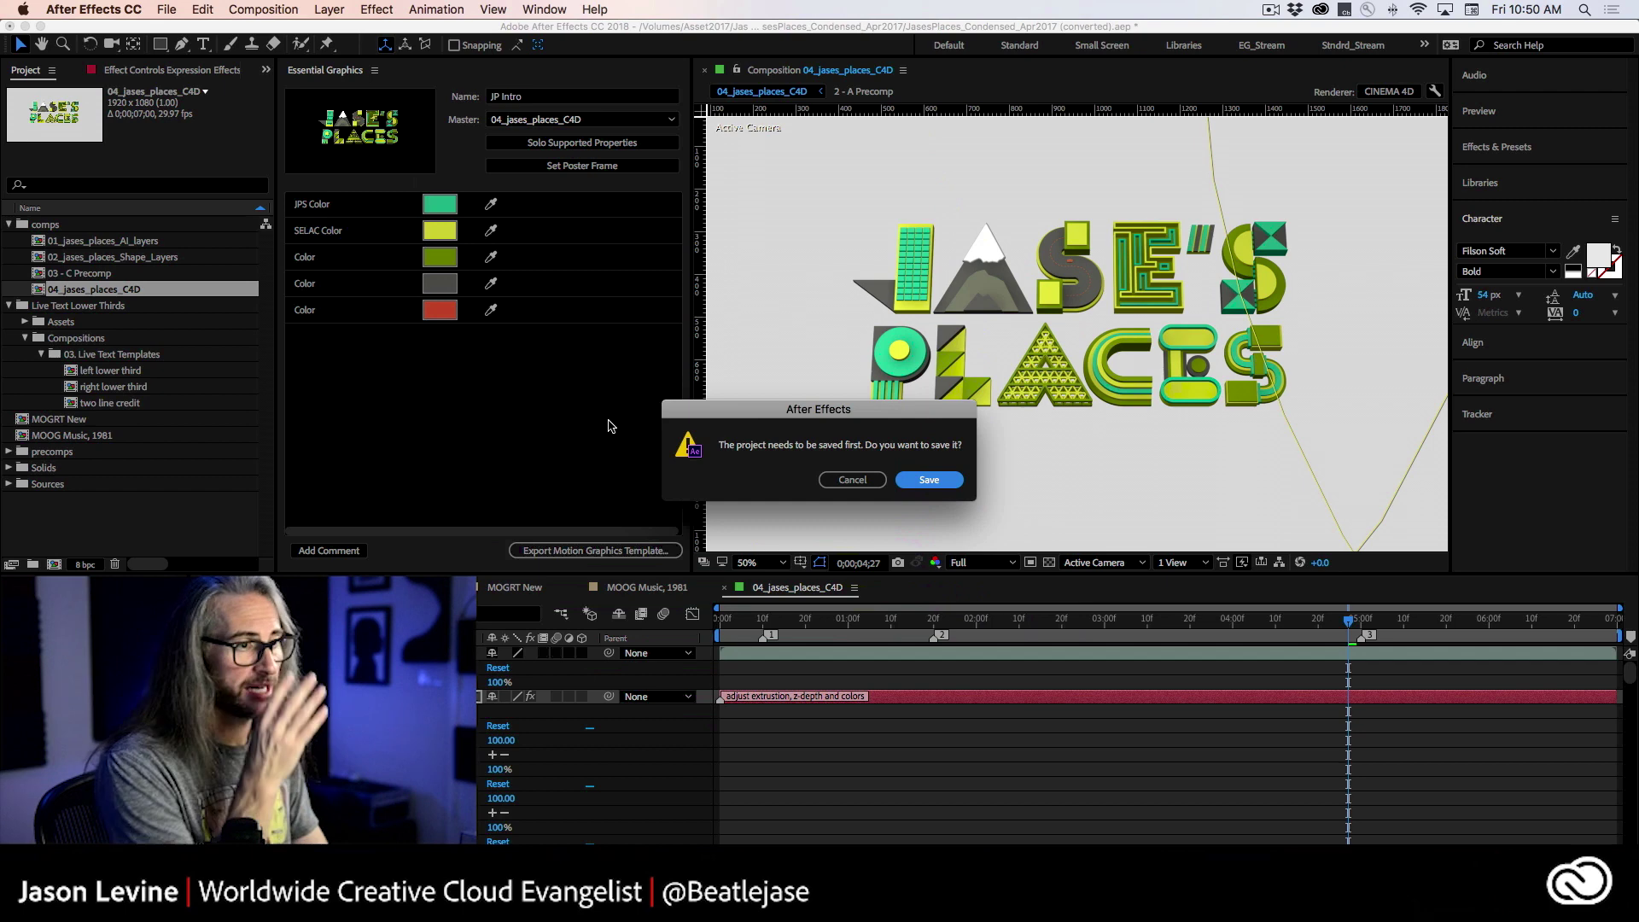
left_click(922, 483)
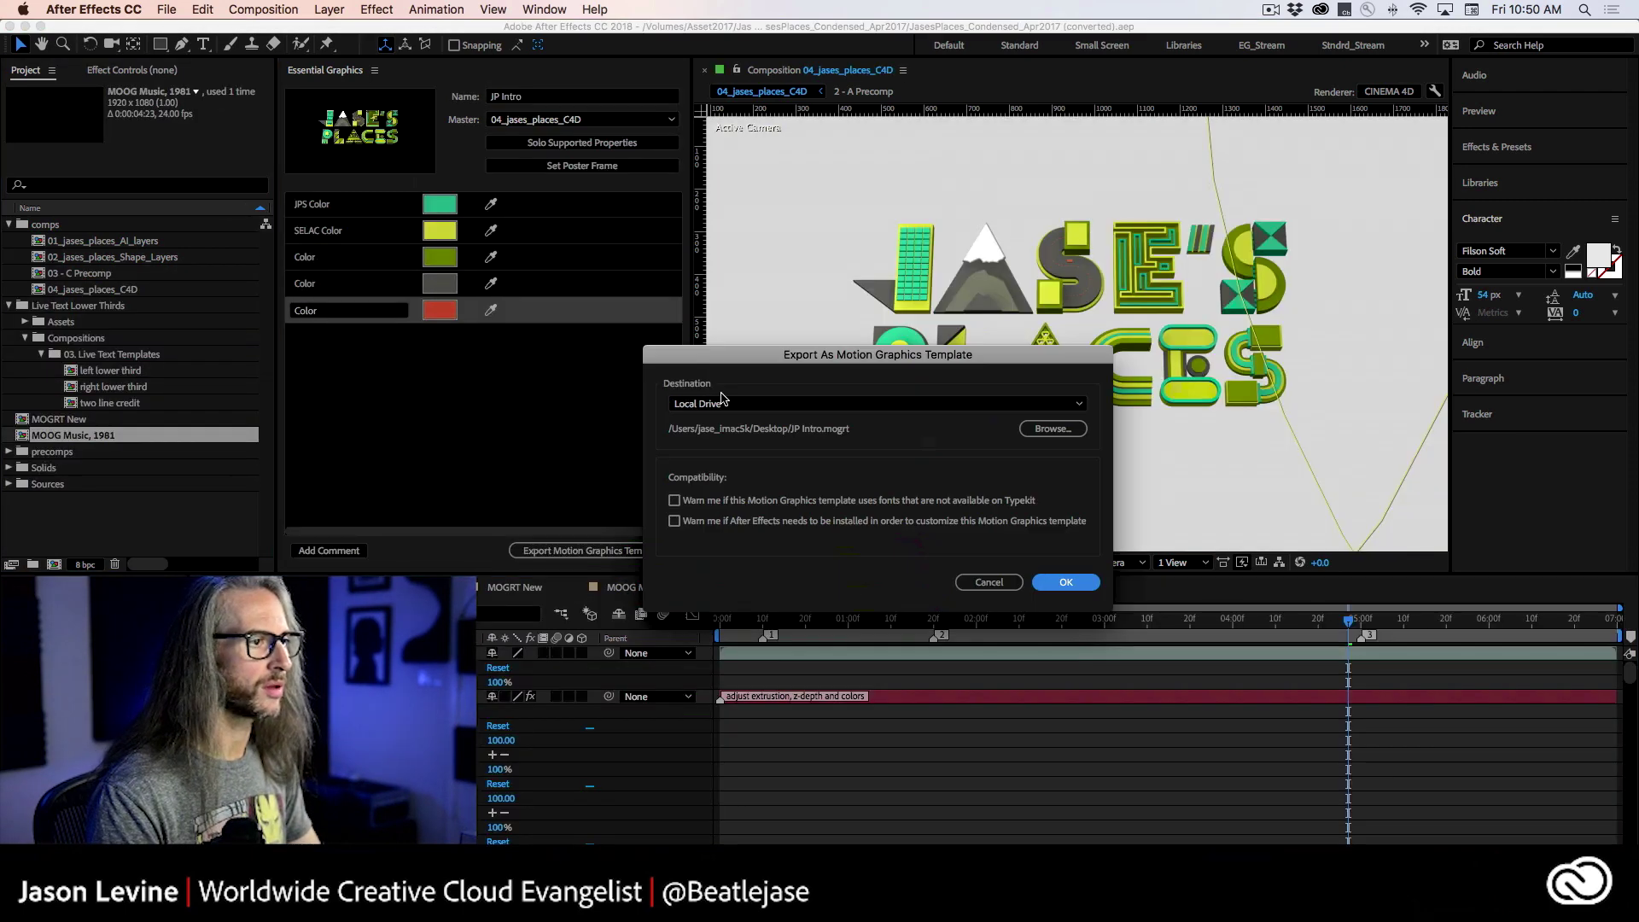
left_click(789, 403)
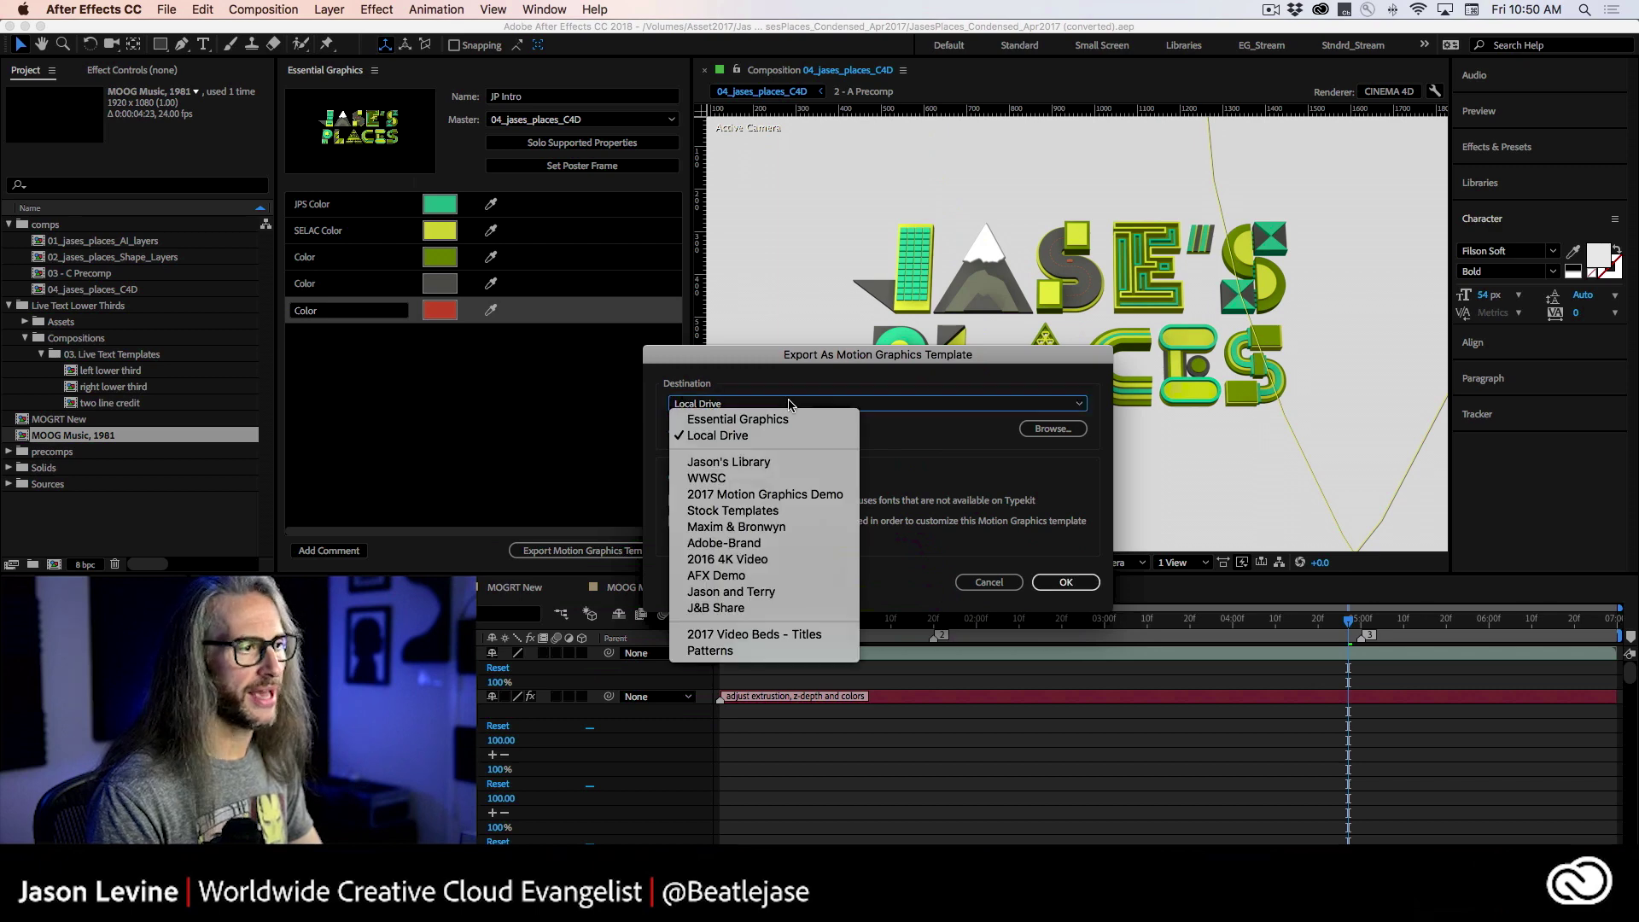
left_click(800, 462)
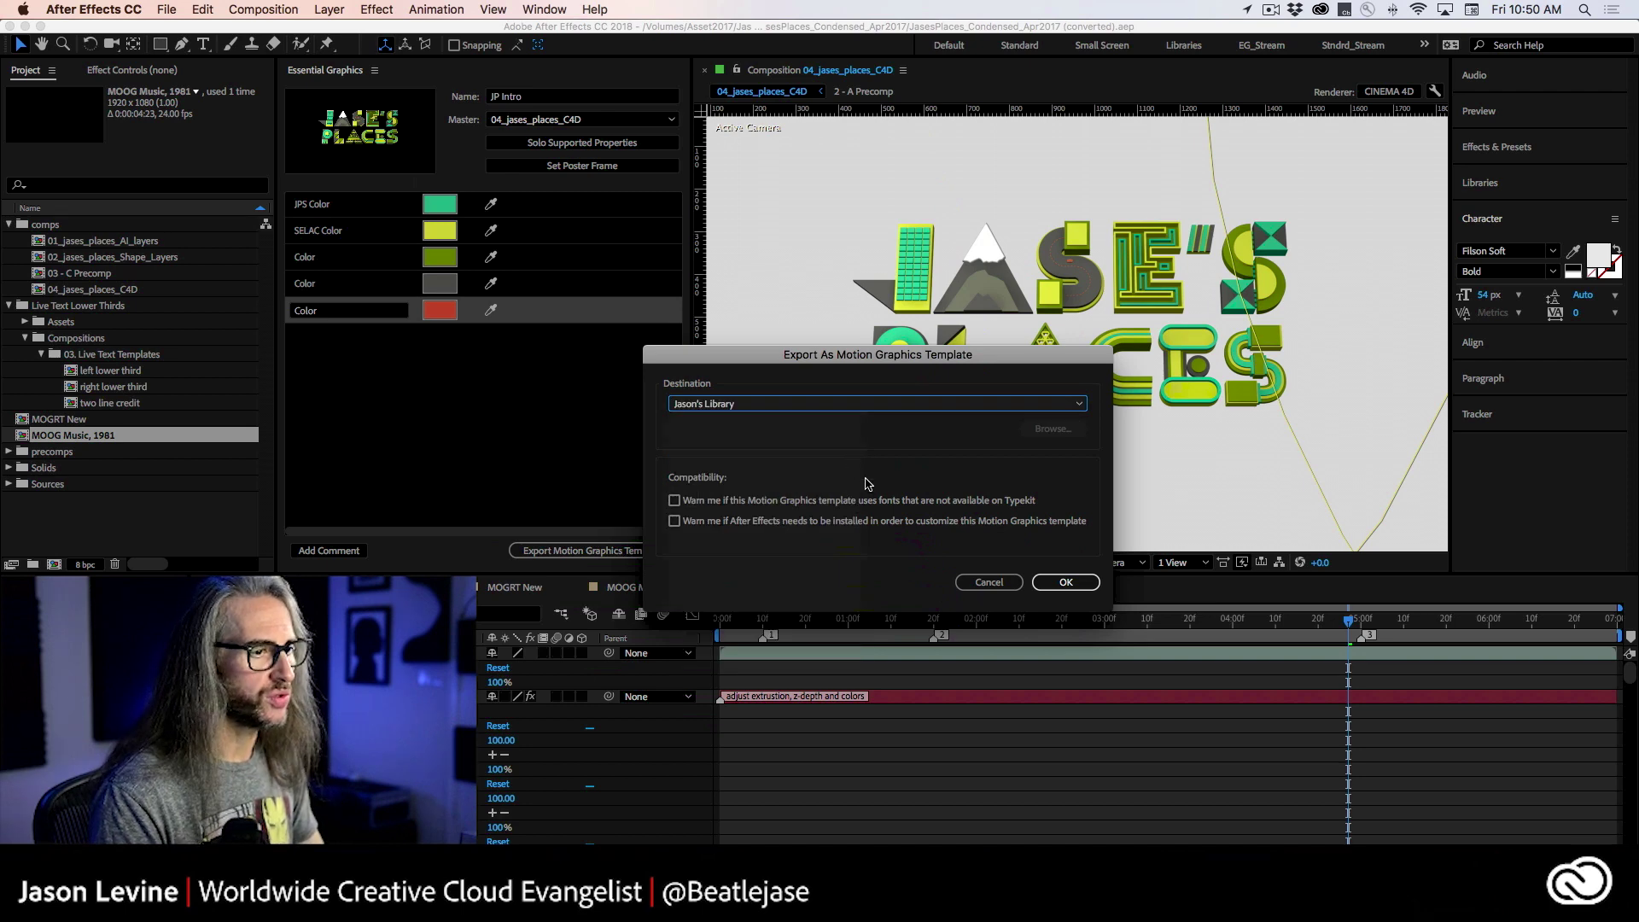
left_click(1066, 582)
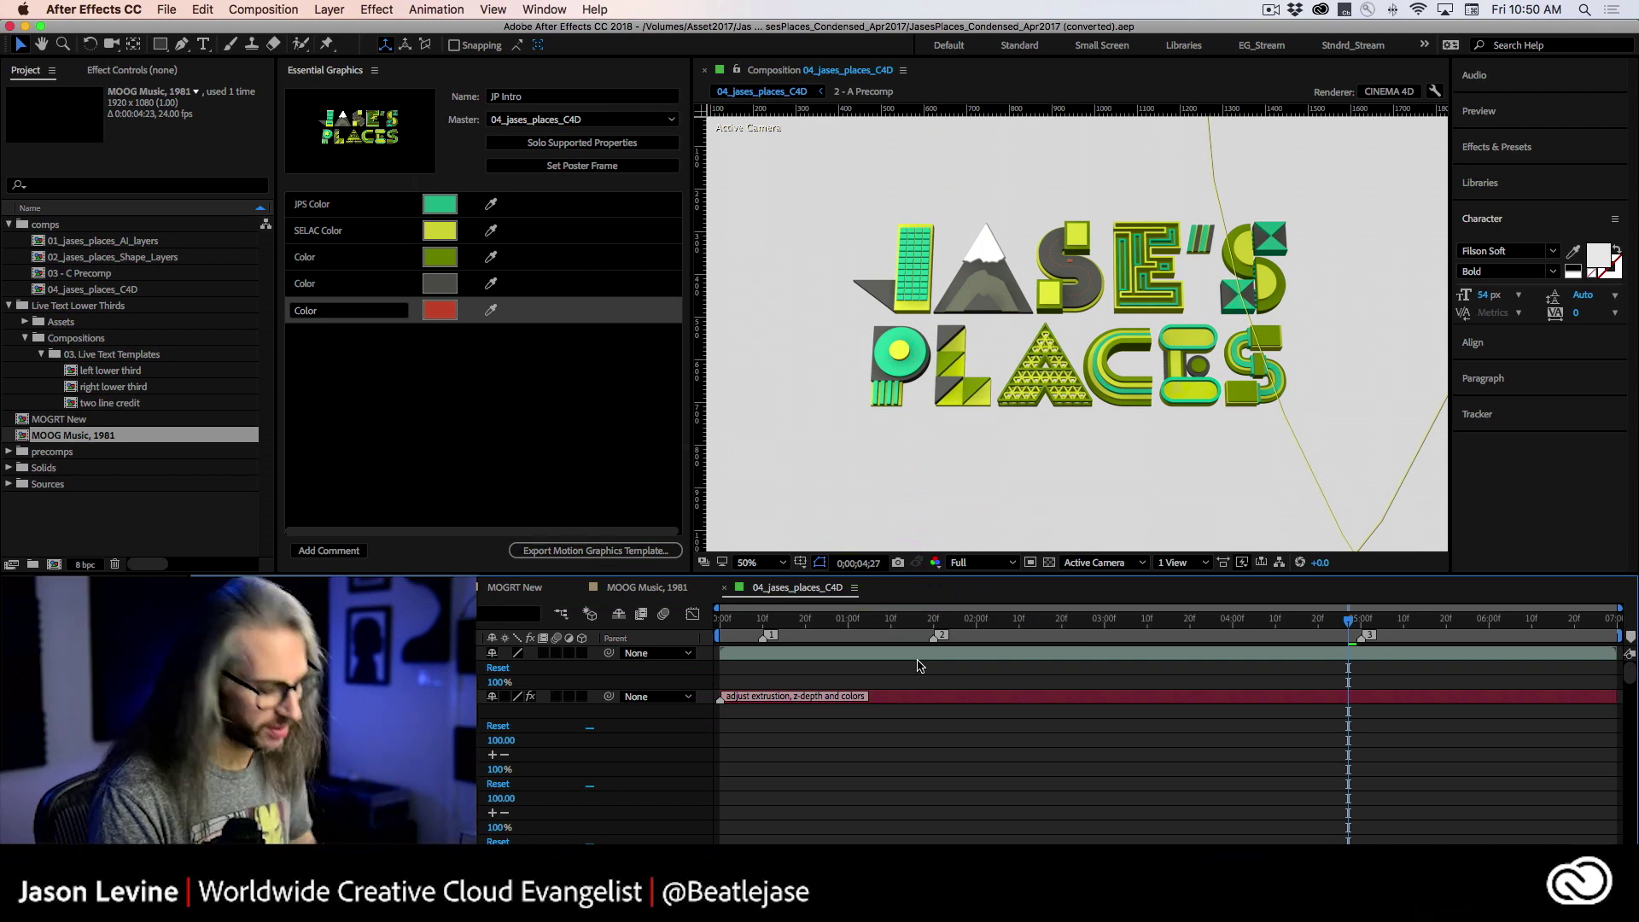
Step: Switch to Premiere Pro, move RtL3_CircleResp further along the timeline, and place JP Intro from the library at the start of the _DSC3345 sequence
key("super+Tab")
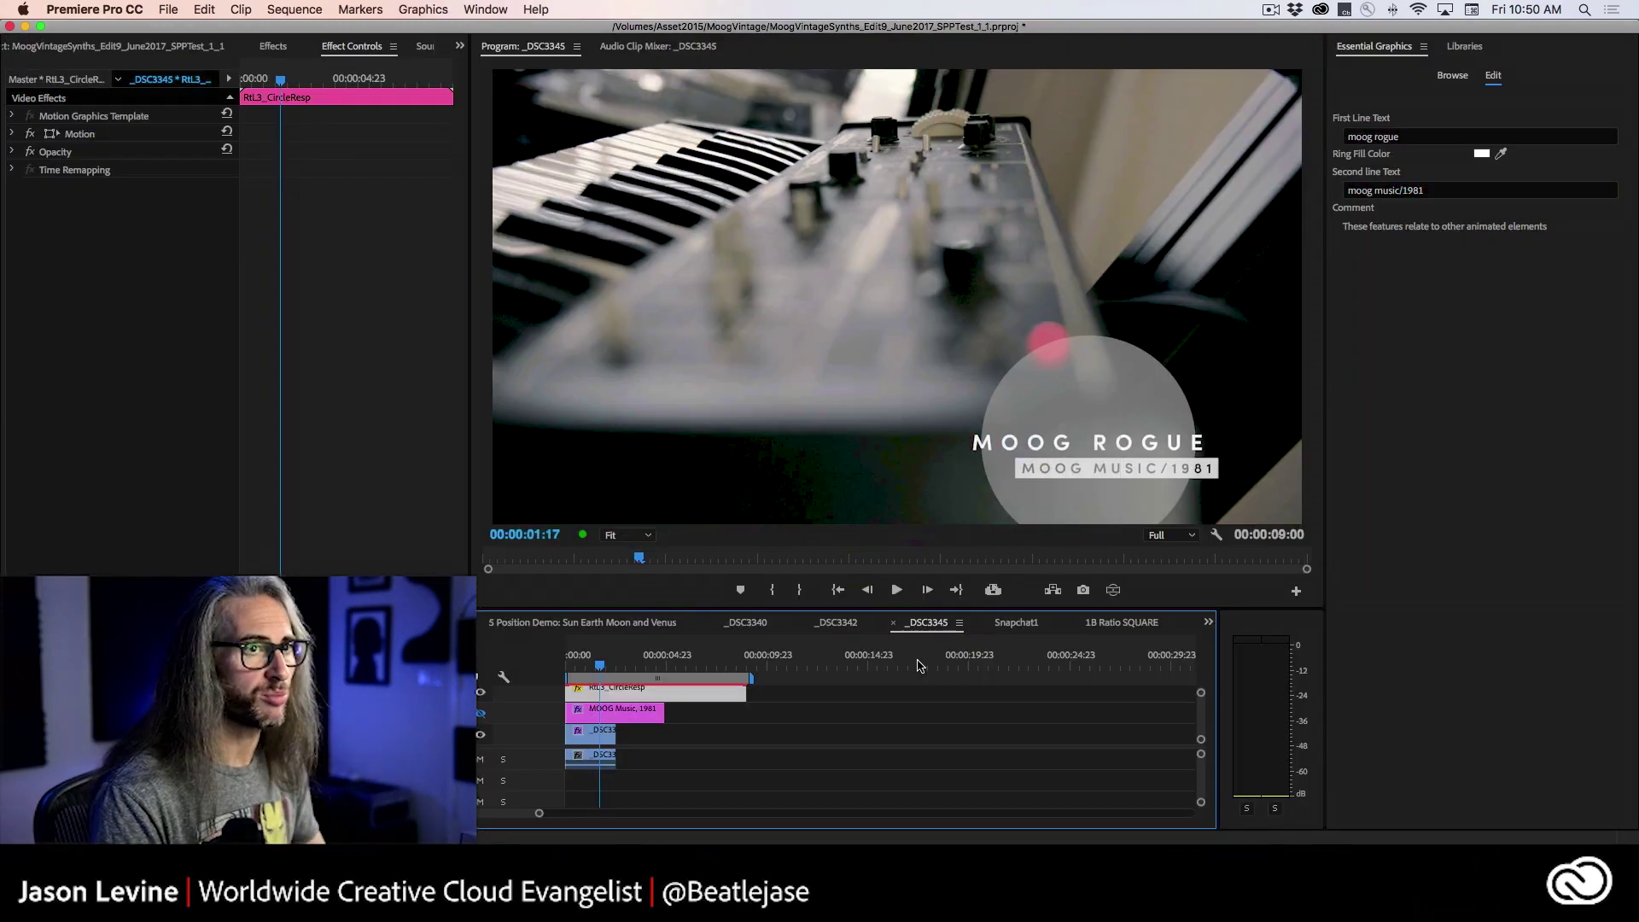
left_click(1462, 48)
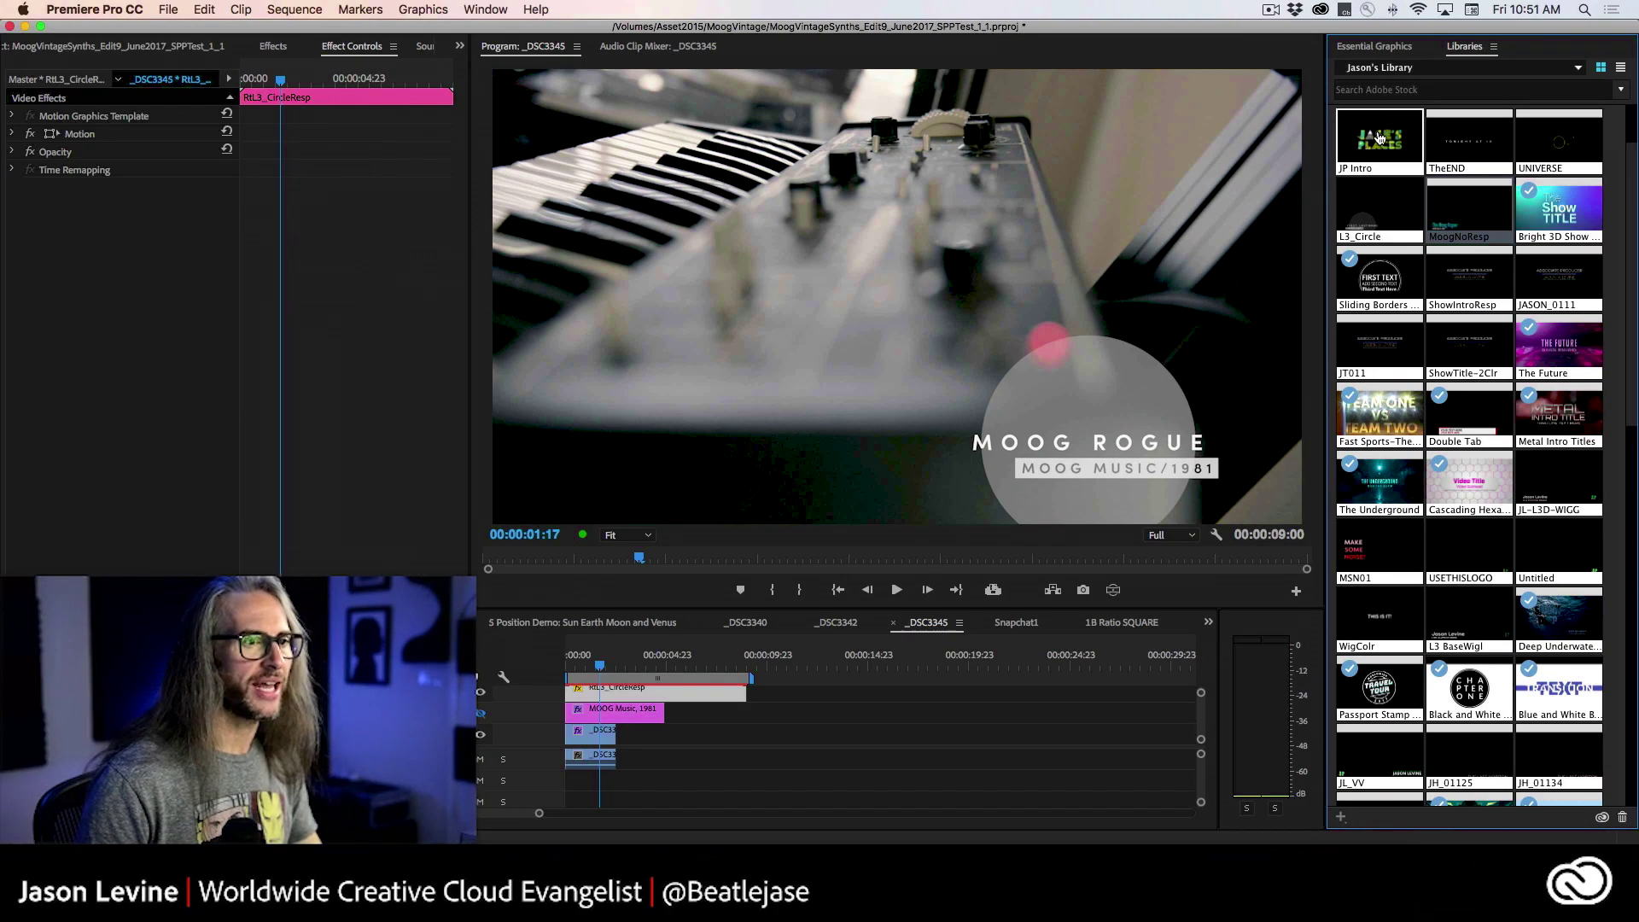
left_click_drag(1380, 138, 870, 710)
left_click_drag(1380, 138, 522, 707)
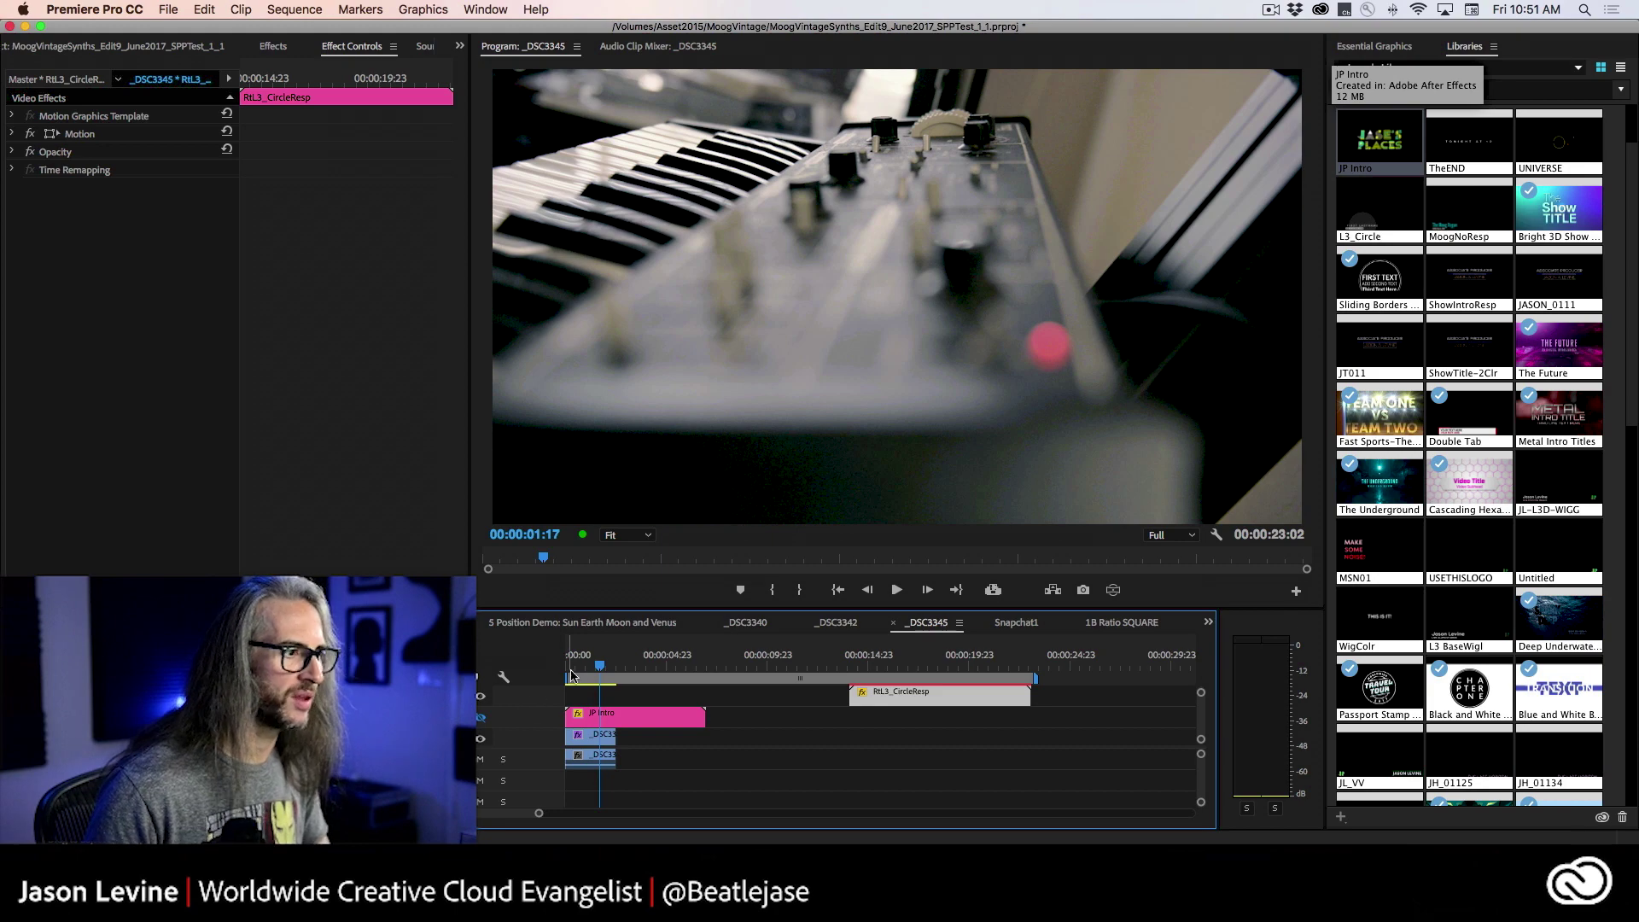
Step: Preview the JP Intro title over the footage from the start of the sequence
left_click_drag(605, 665, 563, 676)
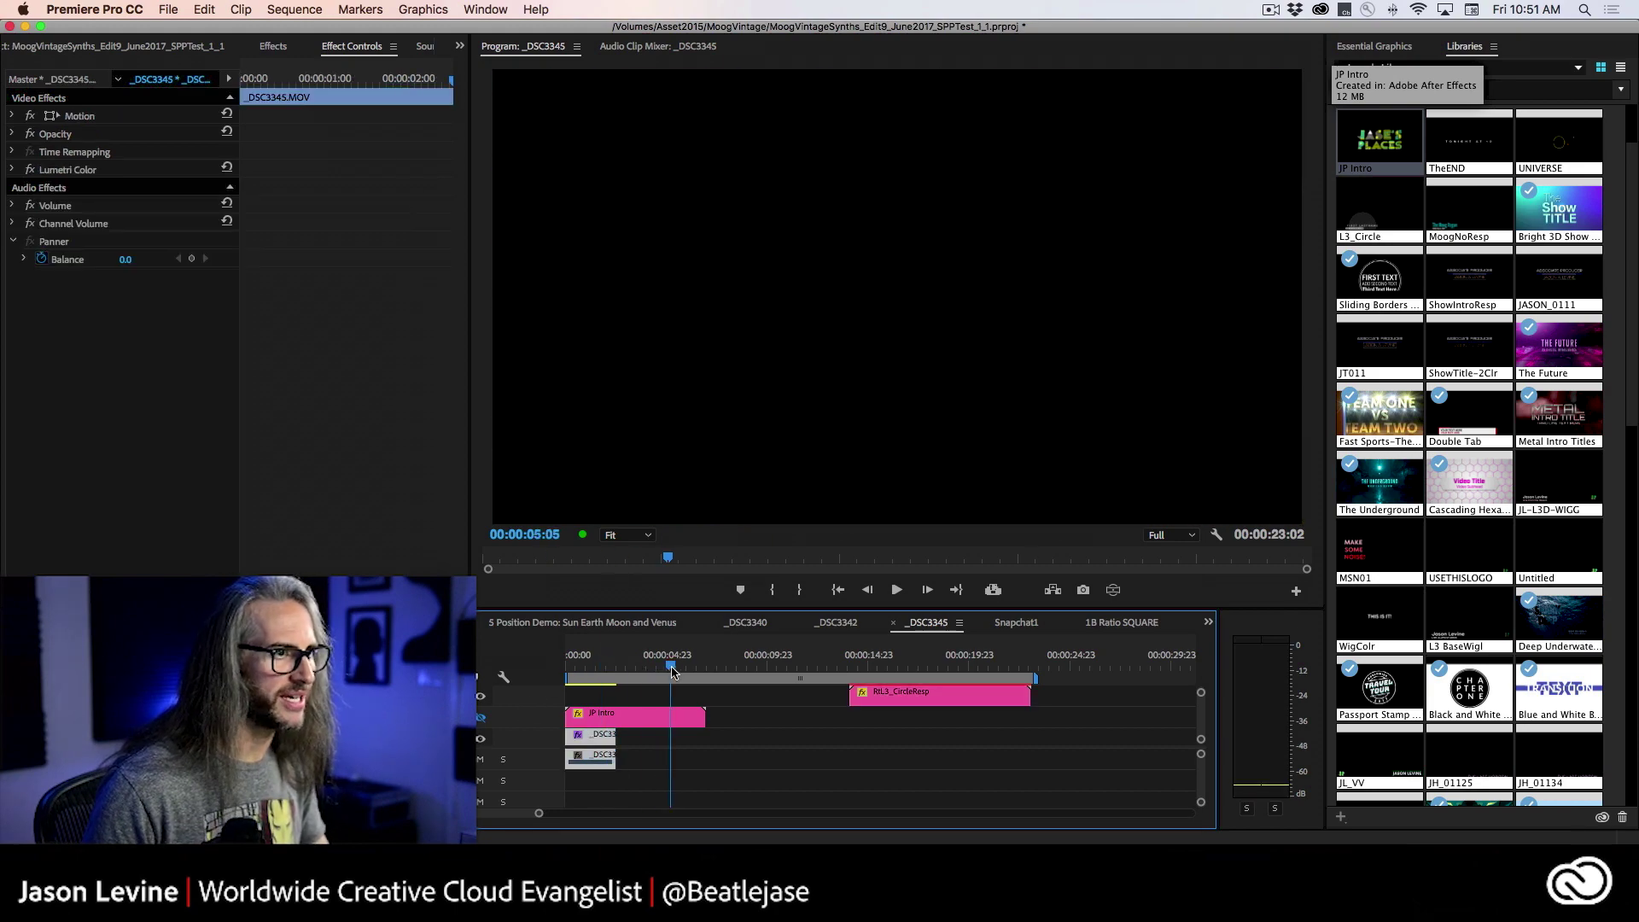
key("space")
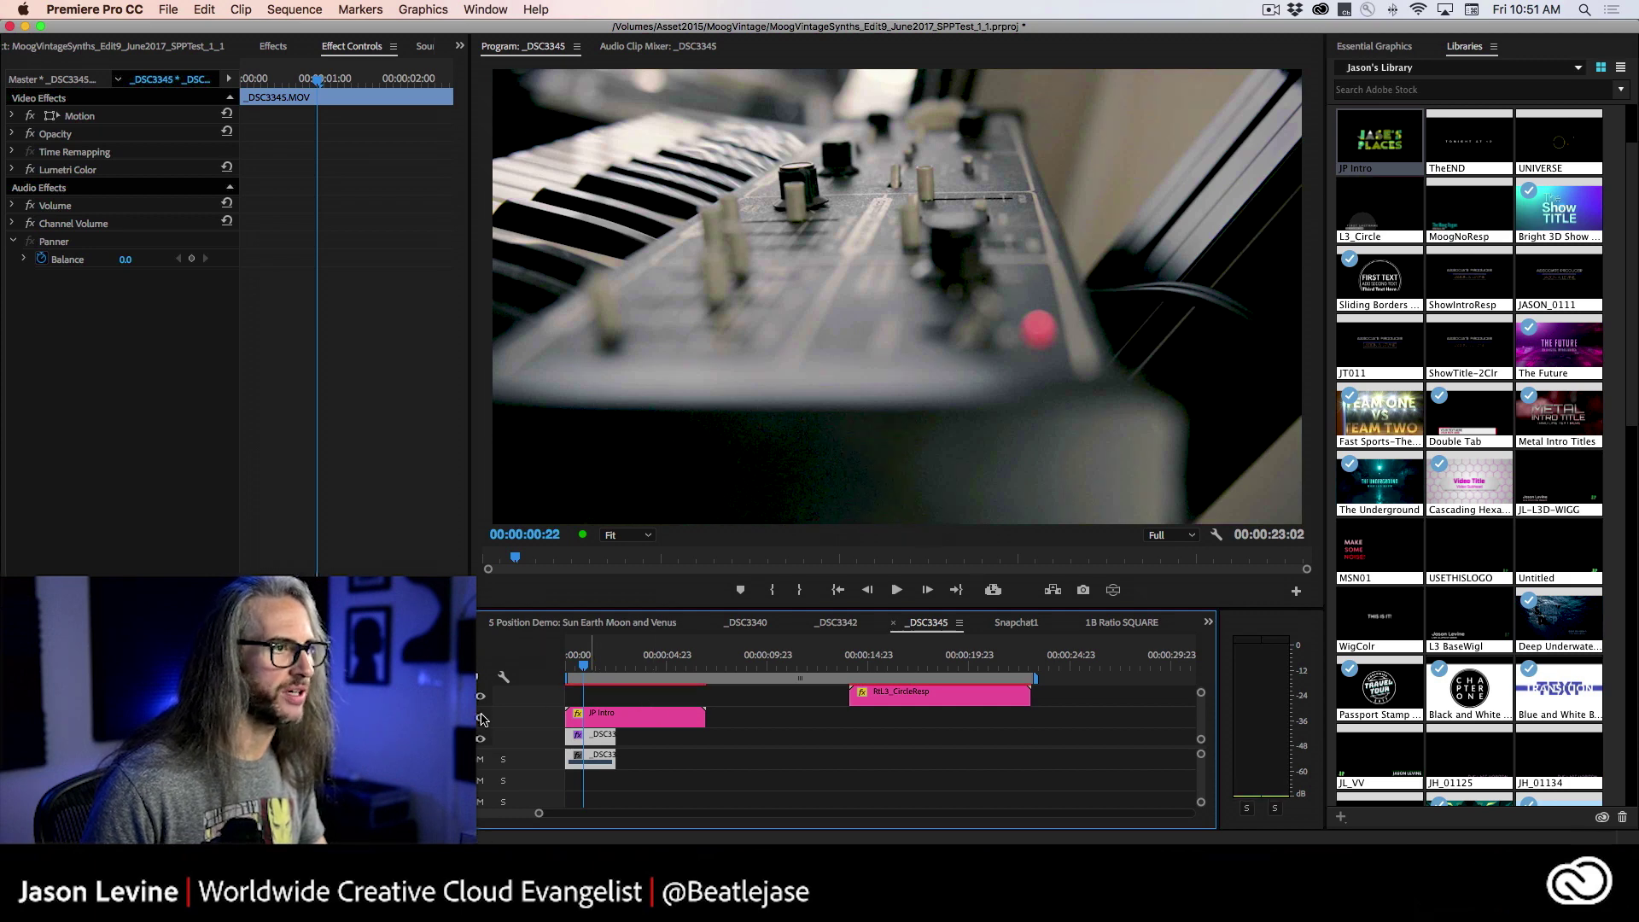
left_click_drag(586, 665, 639, 667)
Step: Extend the _DSC3345.MOV clip to the end of JP Intro and mute its audio track
left_click_drag(605, 745, 529, 741)
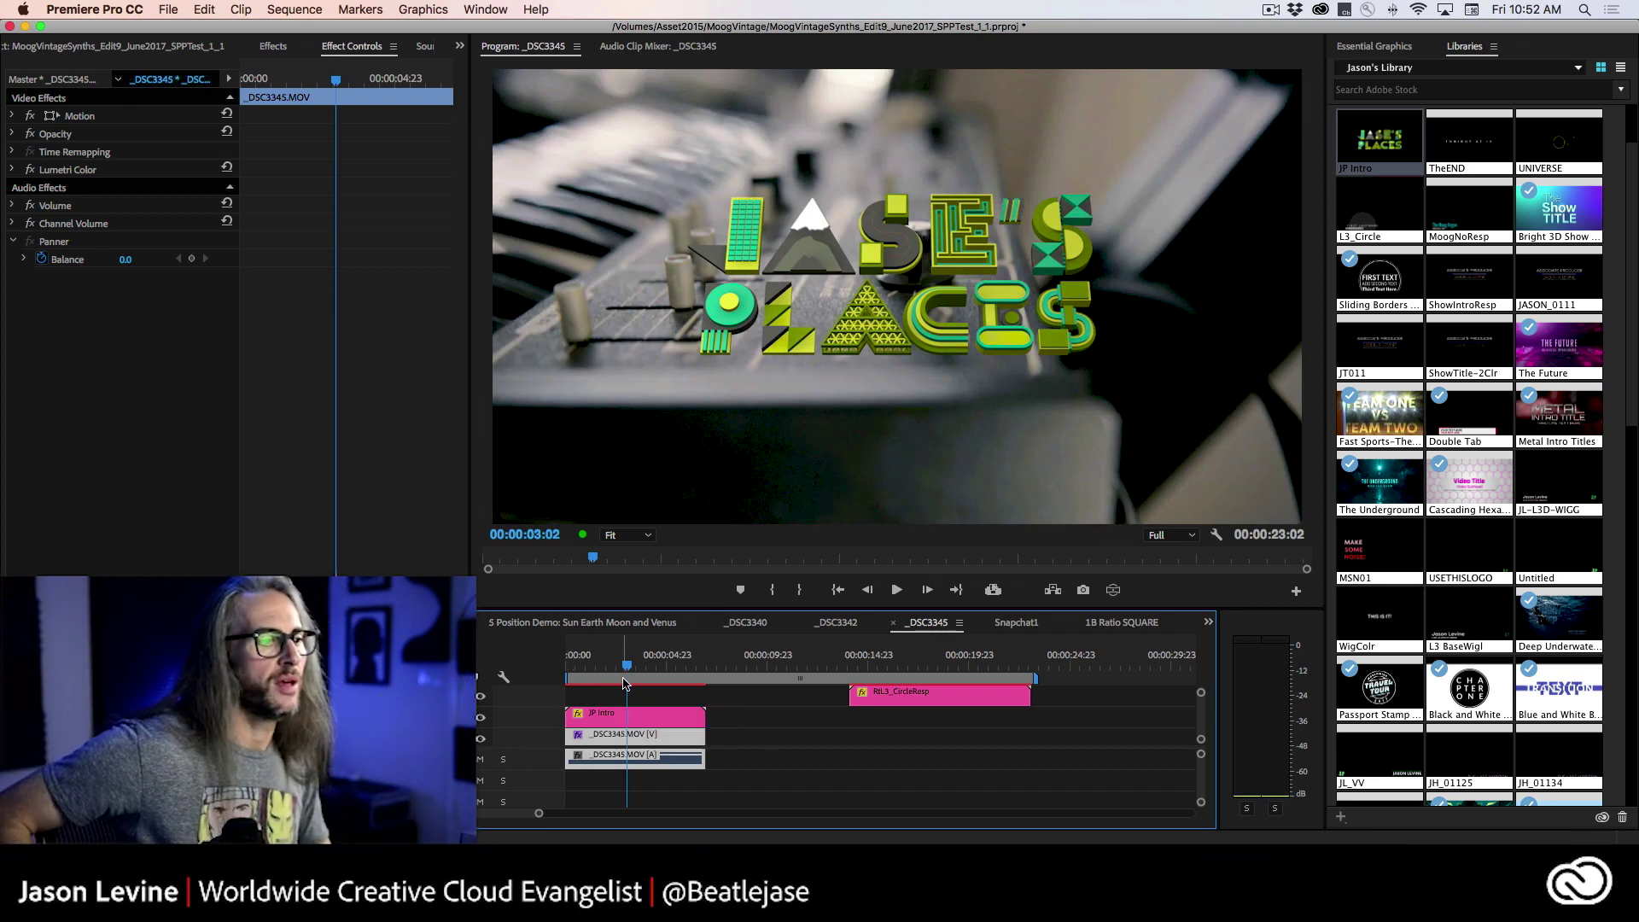
mouse_move(628, 670)
left_mouse_down()
mouse_move(570, 667)
mouse_move(602, 662)
left_mouse_up()
left_click(484, 759)
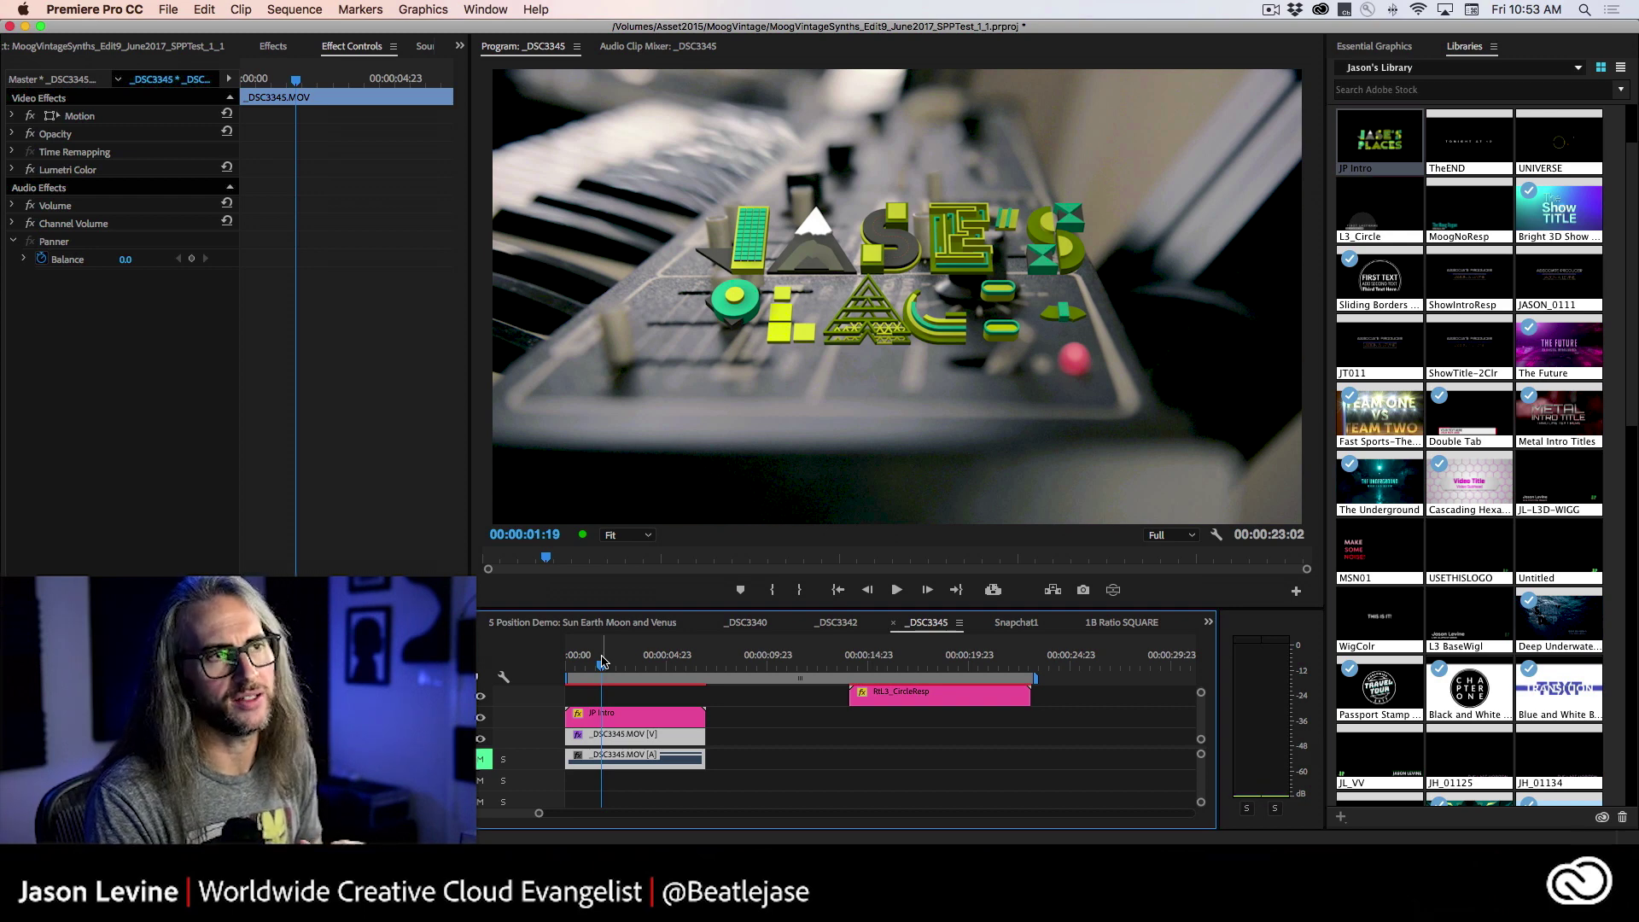
Step: Switch to Chrome, dismiss the pop-up ad and read the Bounce expression in the Cinecom article on After Effects expressions
key("super+Tab")
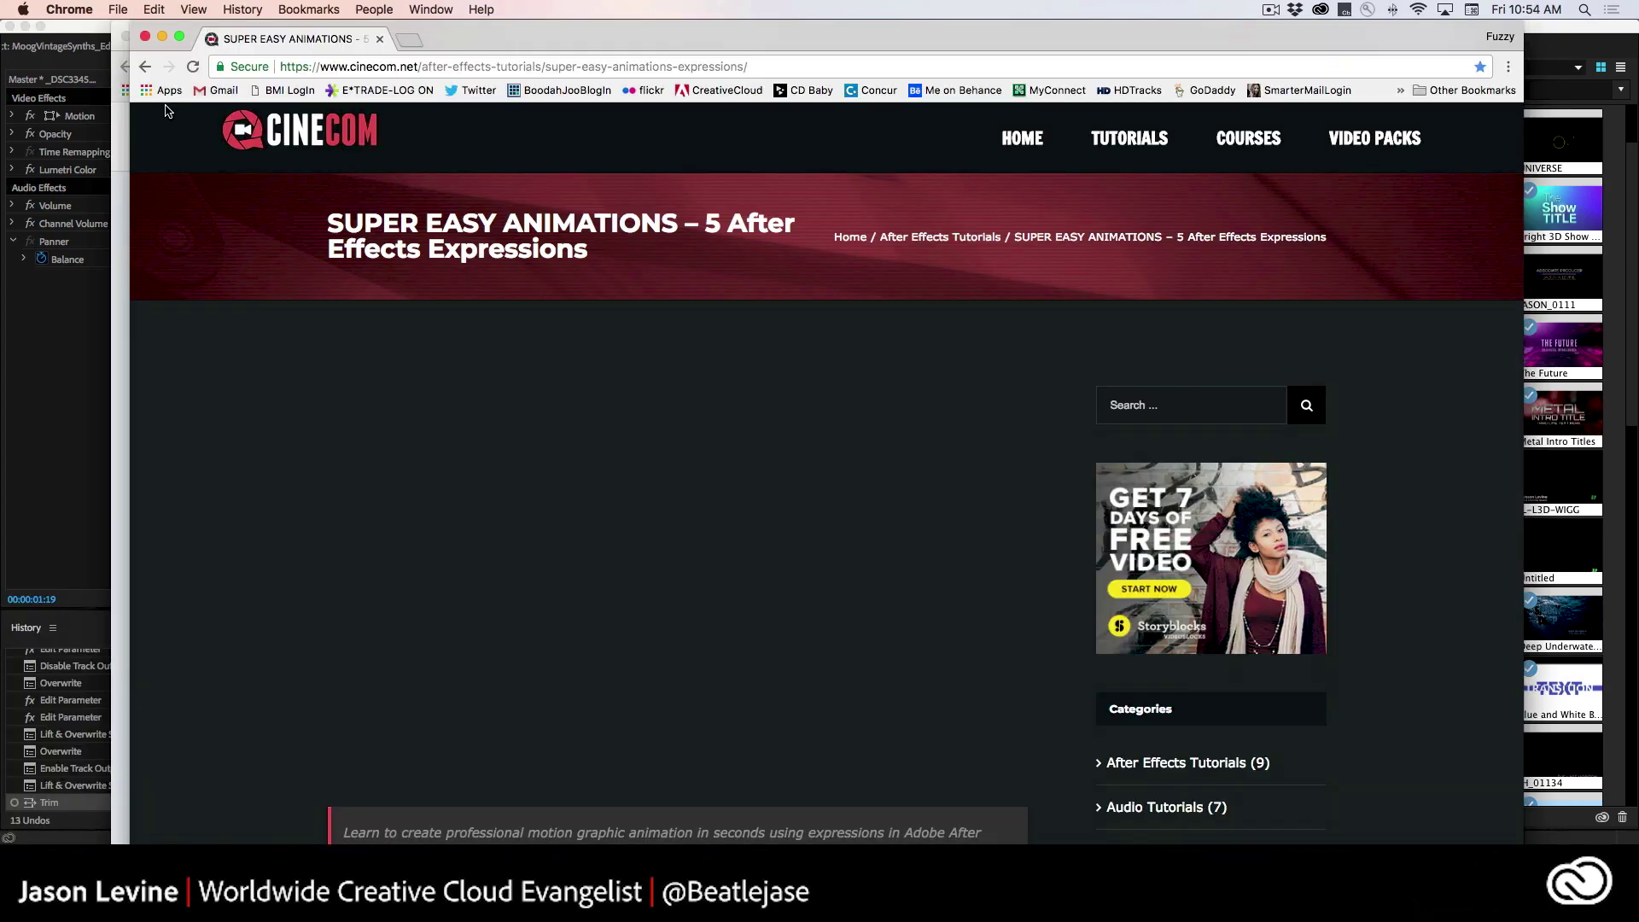
scroll(232, 487, "down", 10)
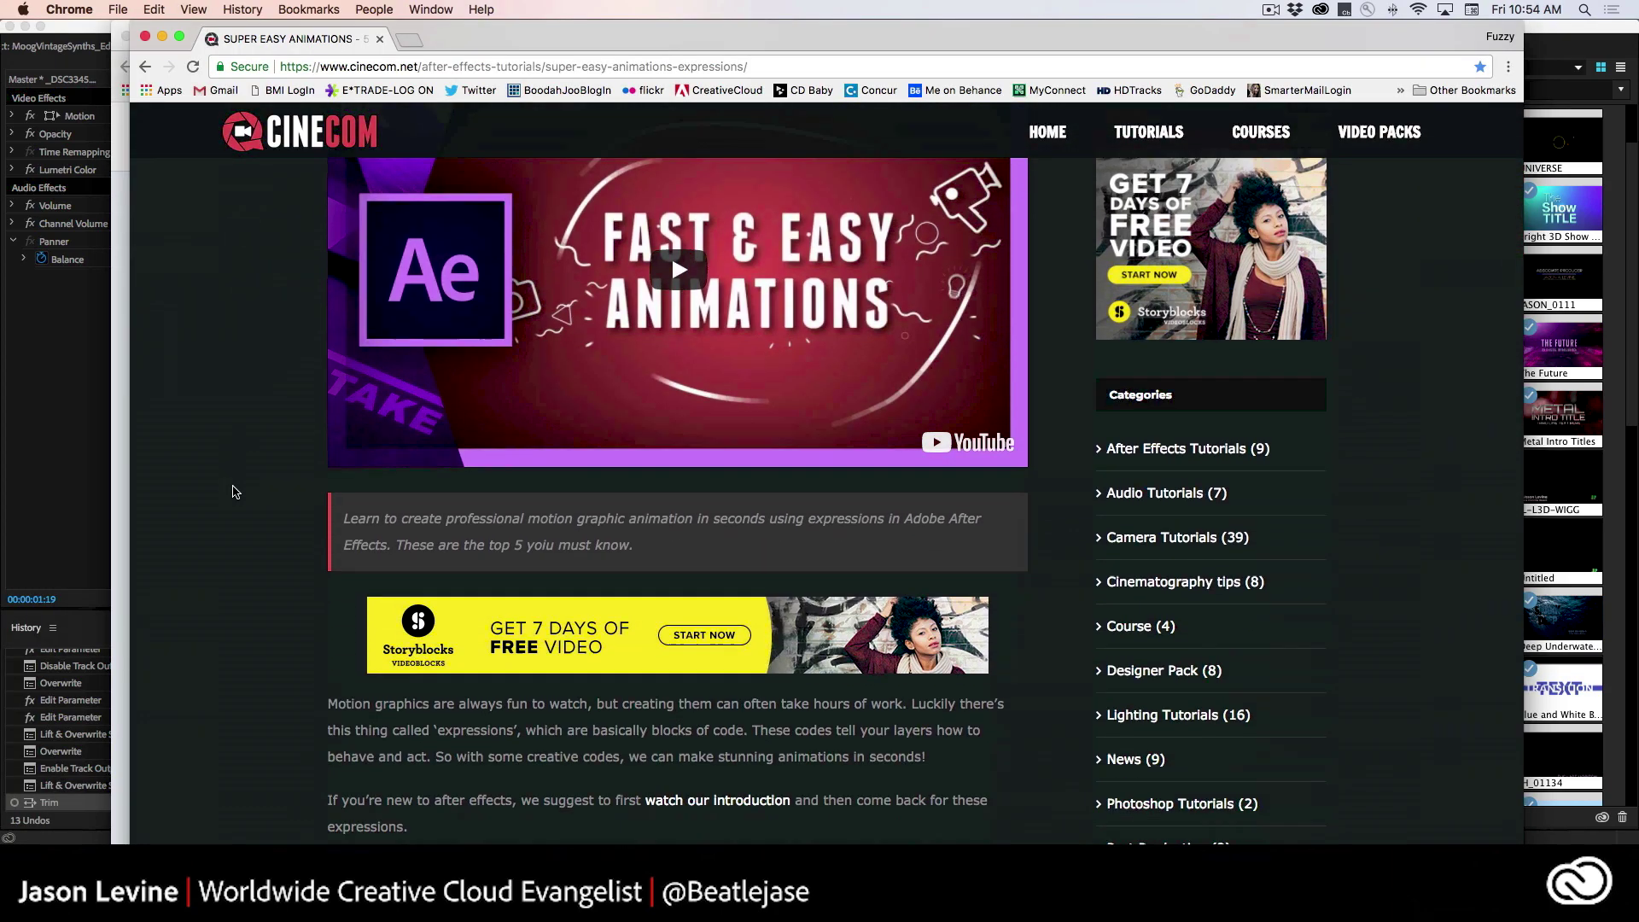
scroll(232, 492, "down", 2)
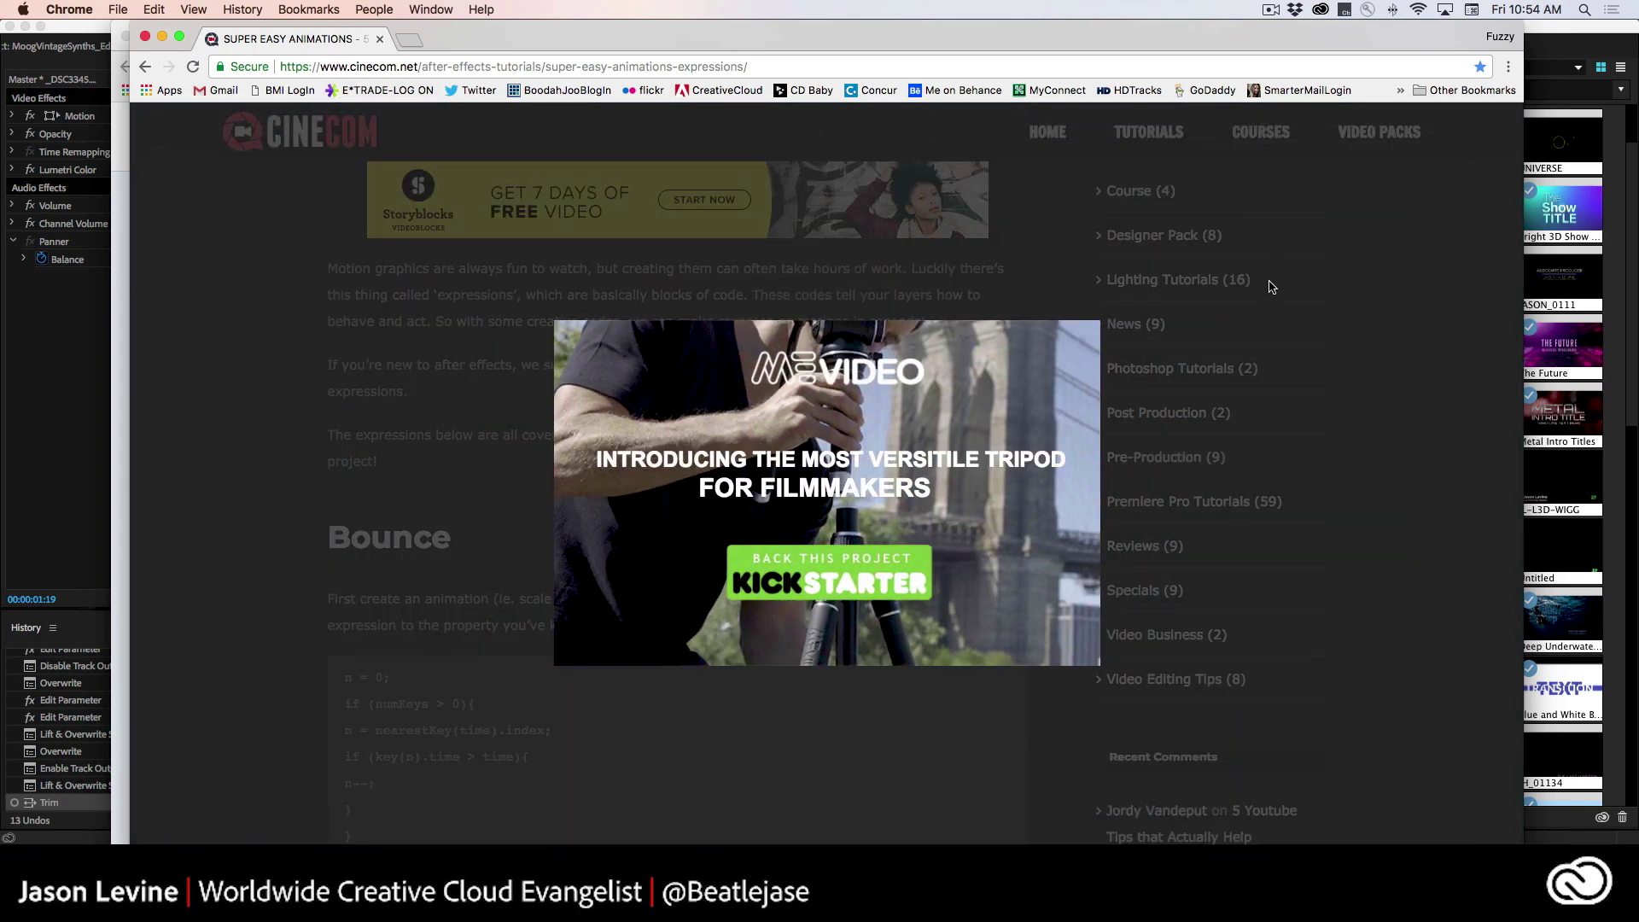
scroll(1309, 357, "down", 1)
left_click(1308, 357)
scroll(566, 443, "down", 5)
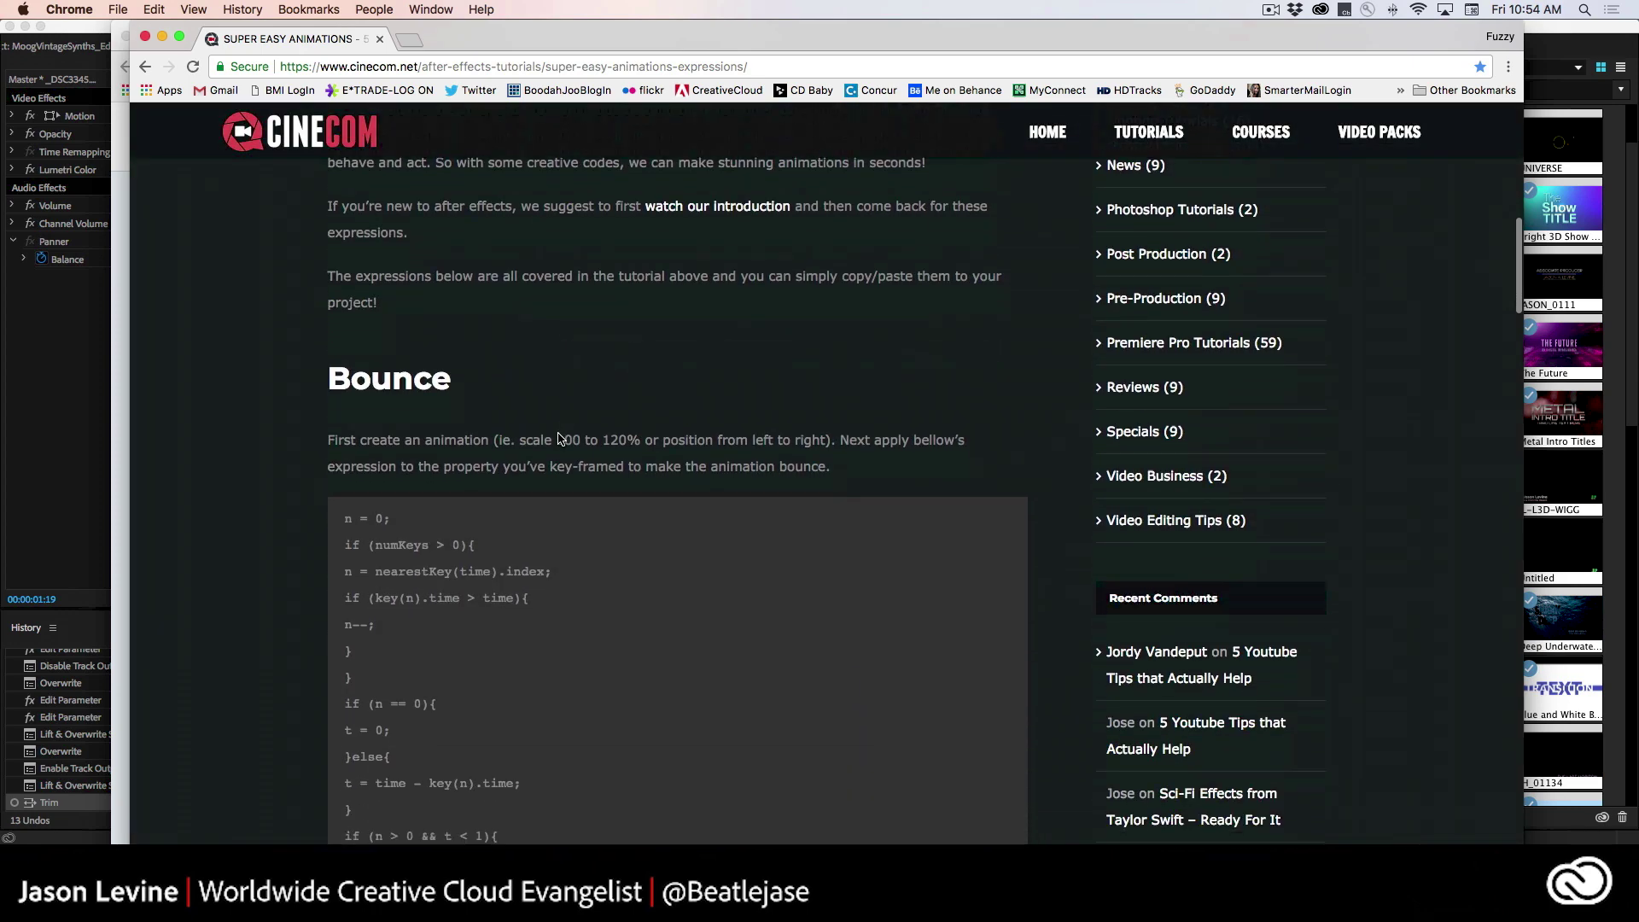
scroll(560, 433, "down", 3)
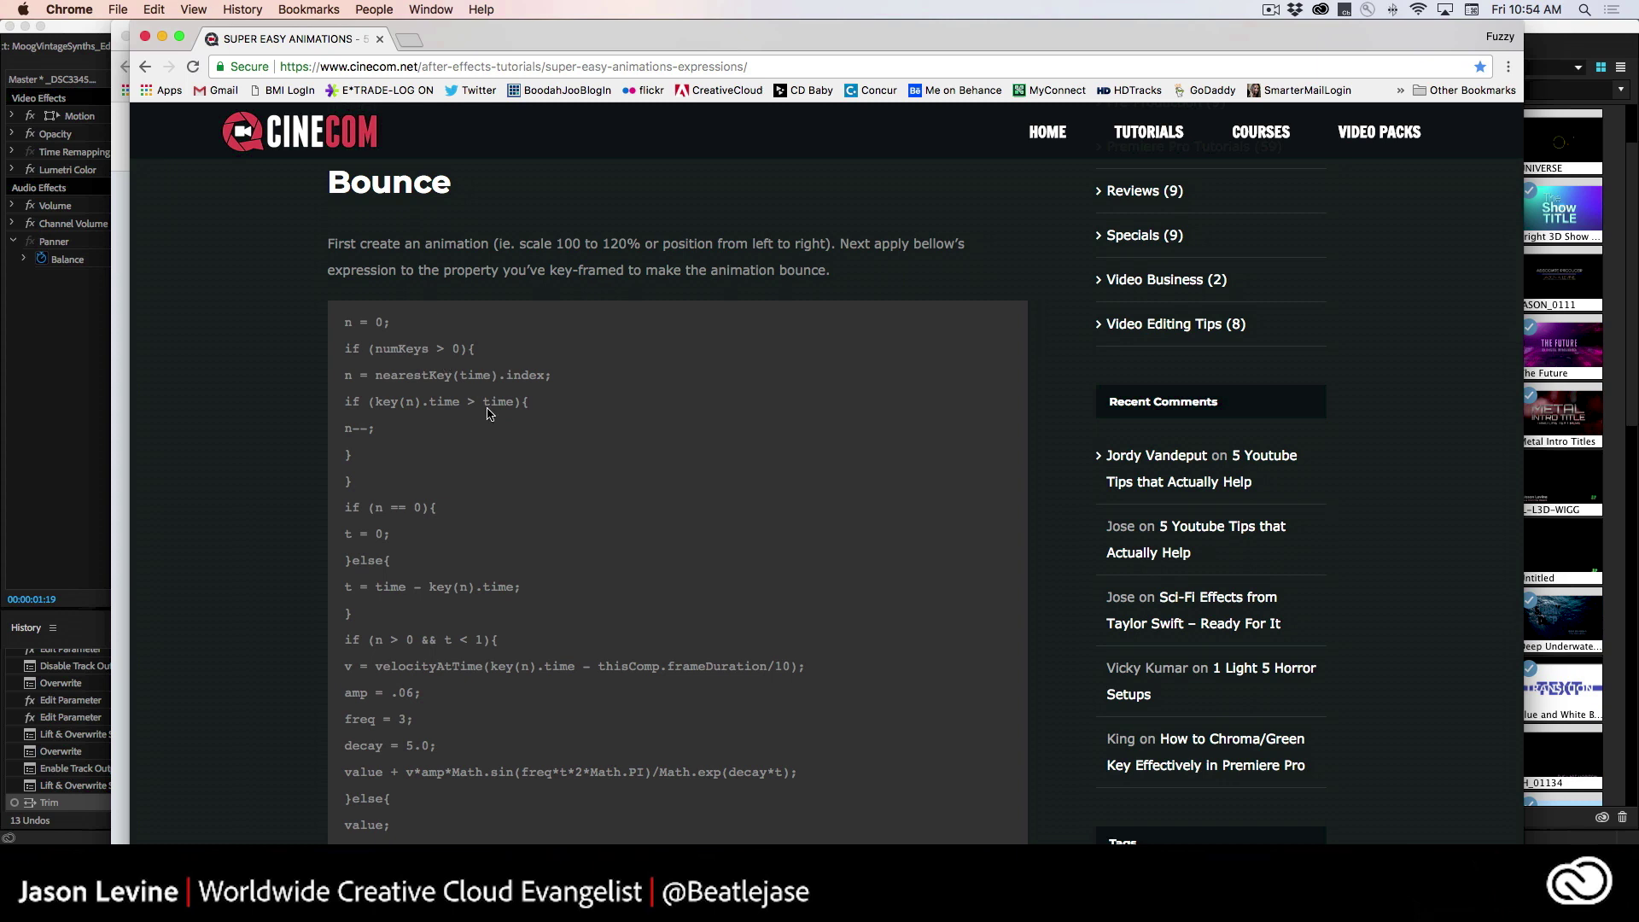
scroll(483, 466, "down", 1)
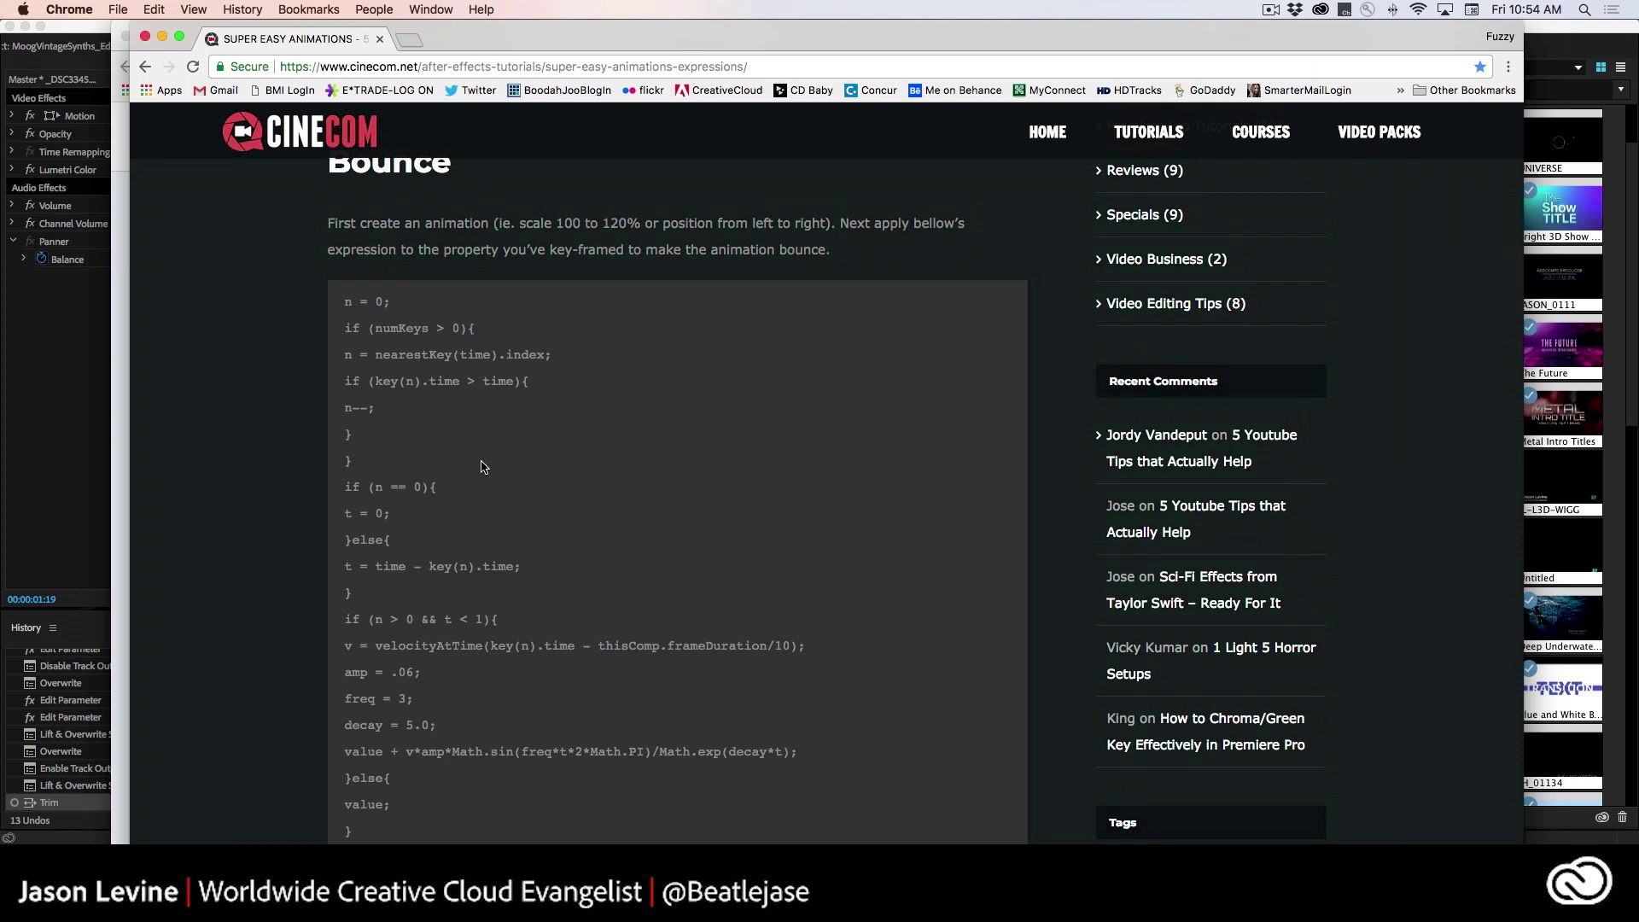
scroll(486, 465, "up", 1)
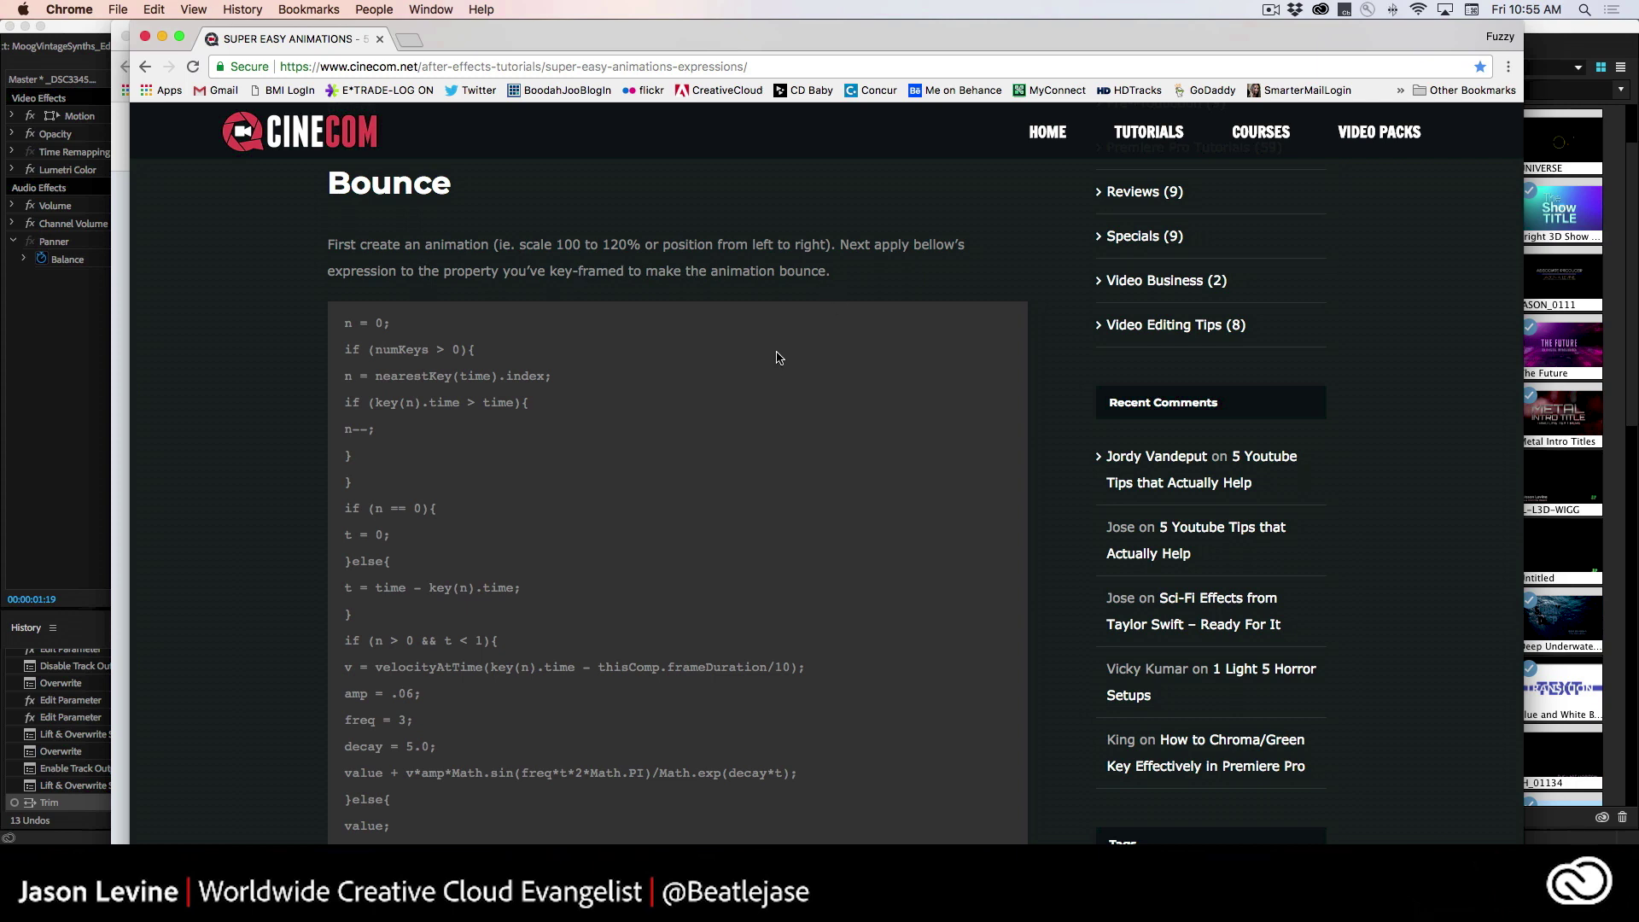
scroll(777, 384, "down", 3)
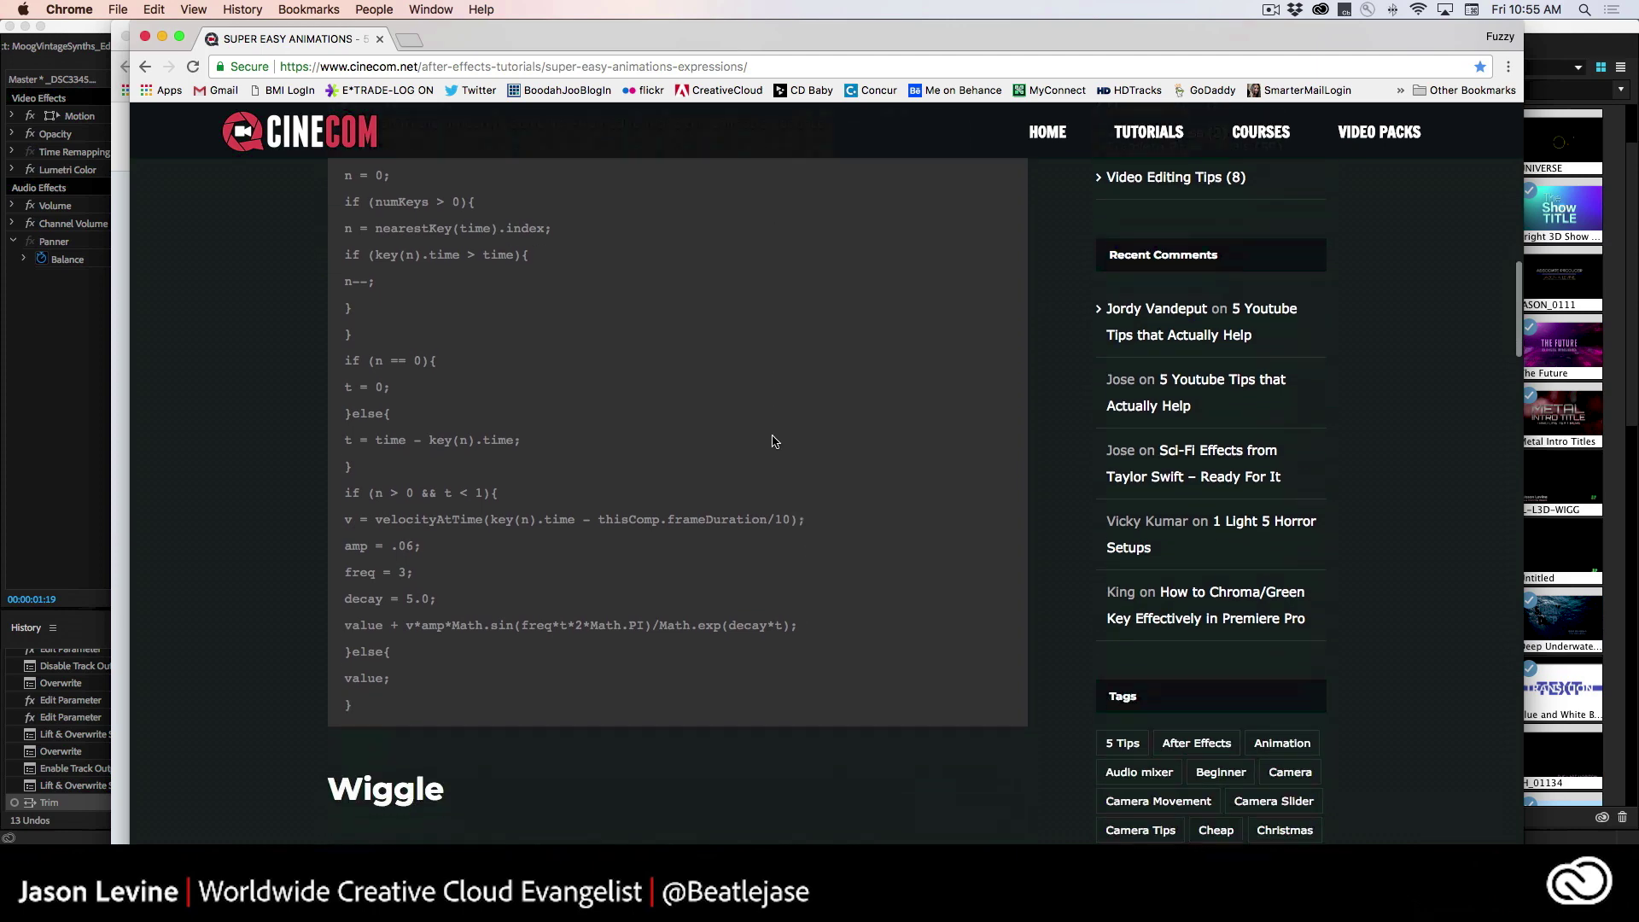
Step: Examine the Wiggle expression and its description in the Cinecom article
scroll(766, 444, "down", 7)
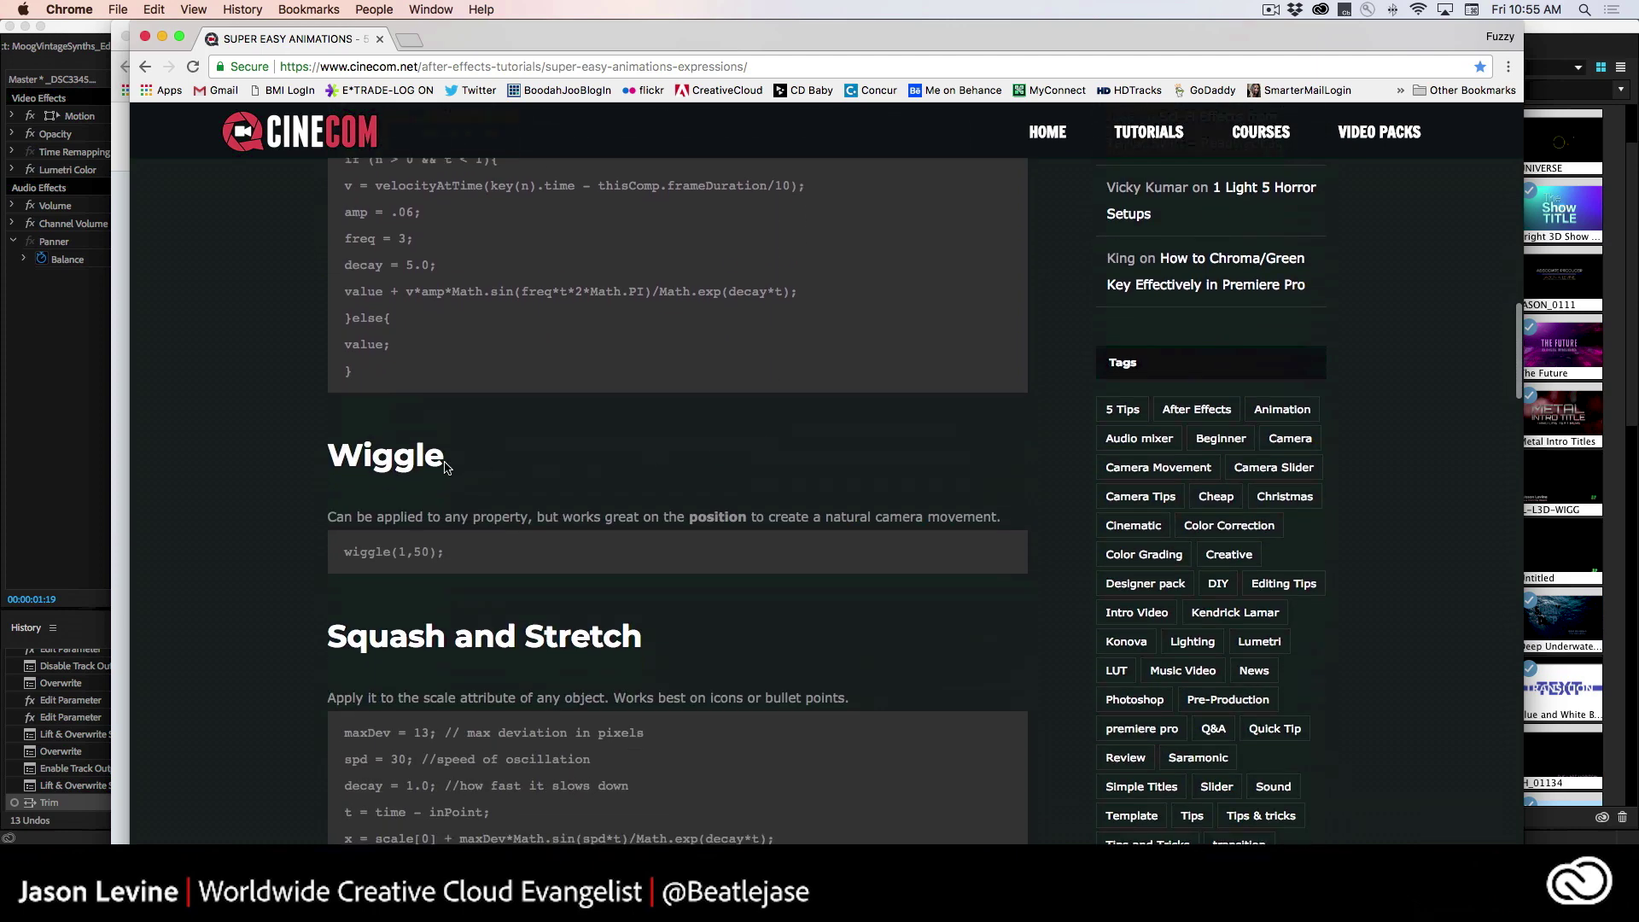
scroll(503, 484, "down", 3)
left_click_drag(330, 395, 1013, 397)
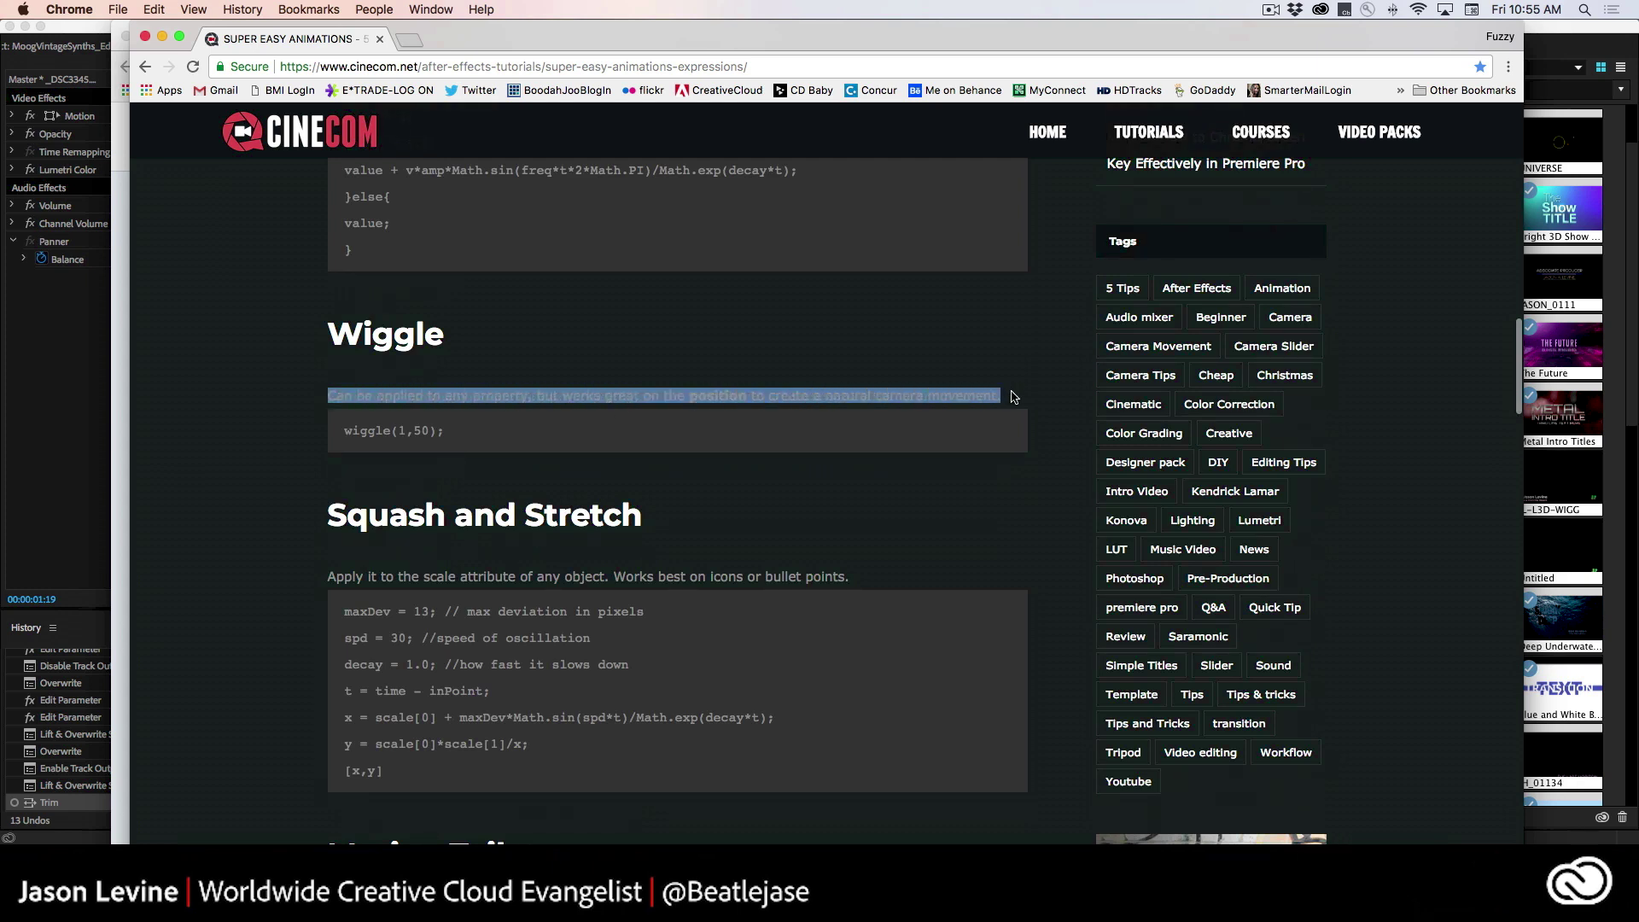
left_click(727, 353)
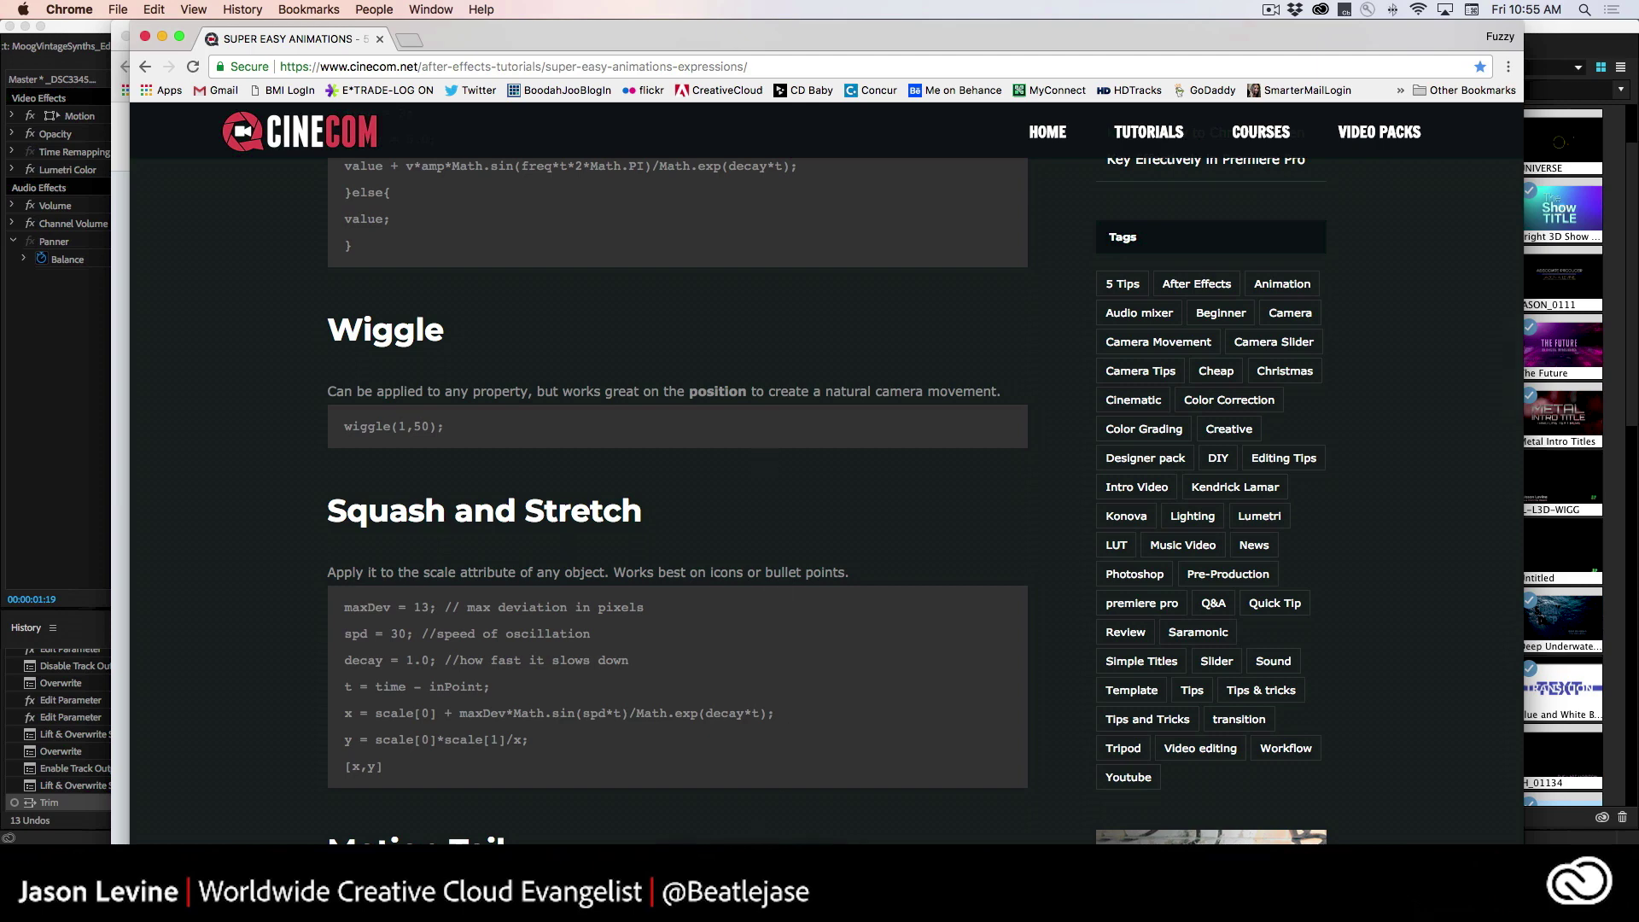
Step: Switch to Premiere Pro, hide the JP Intro track, place the JL-L3D-WIGG template above it at the sequence start and preview it
key("super+Tab")
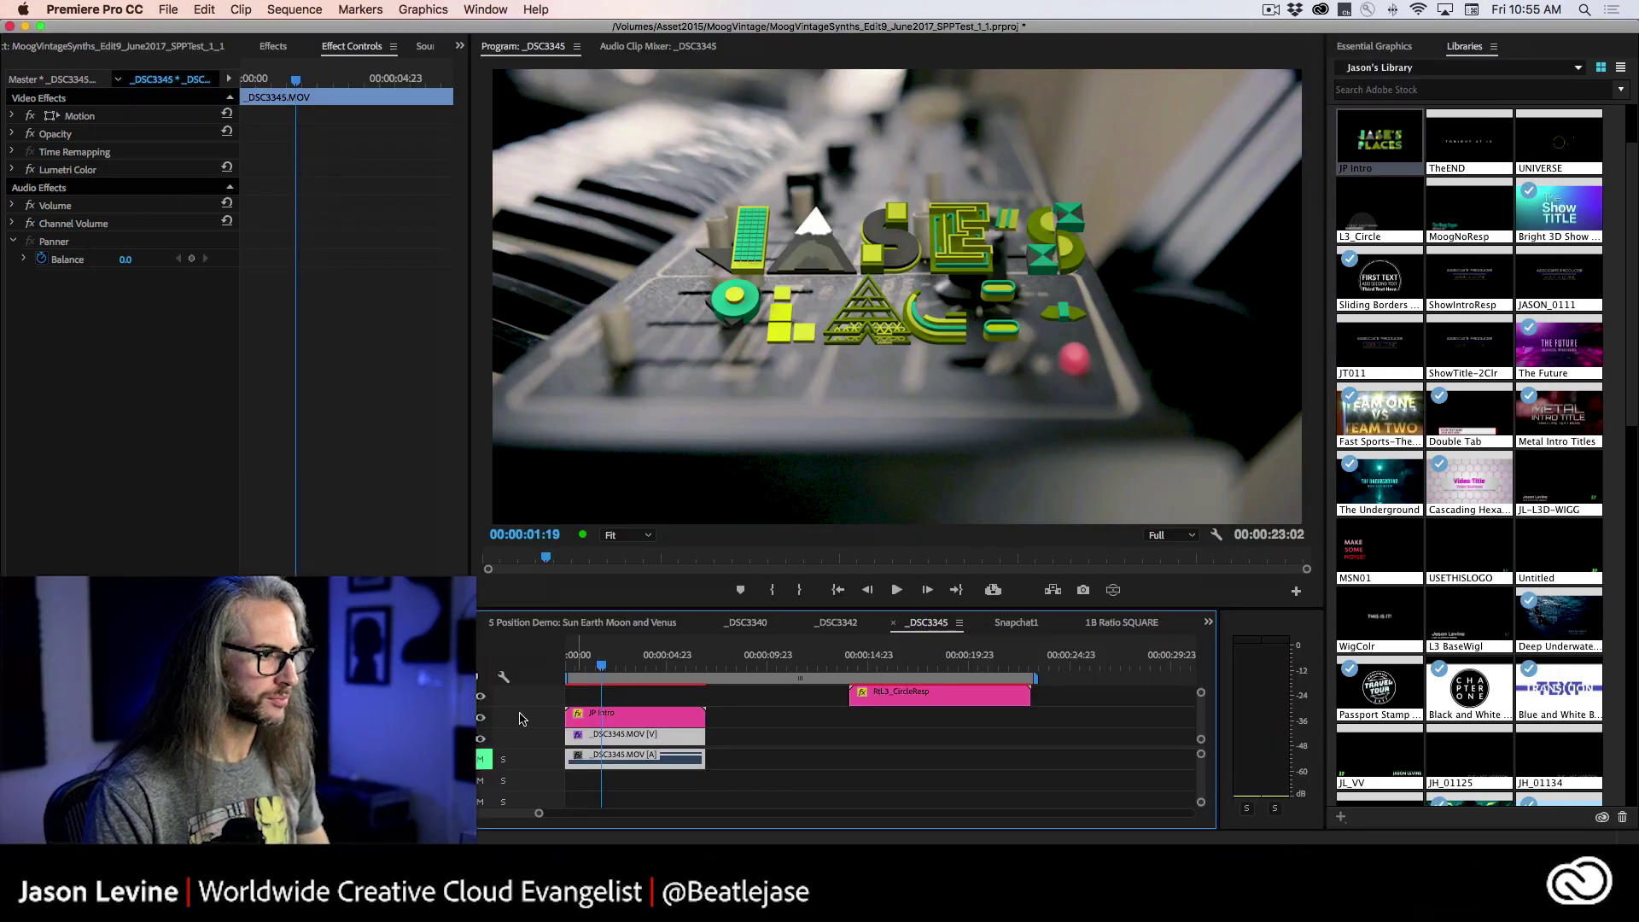
left_click(481, 718)
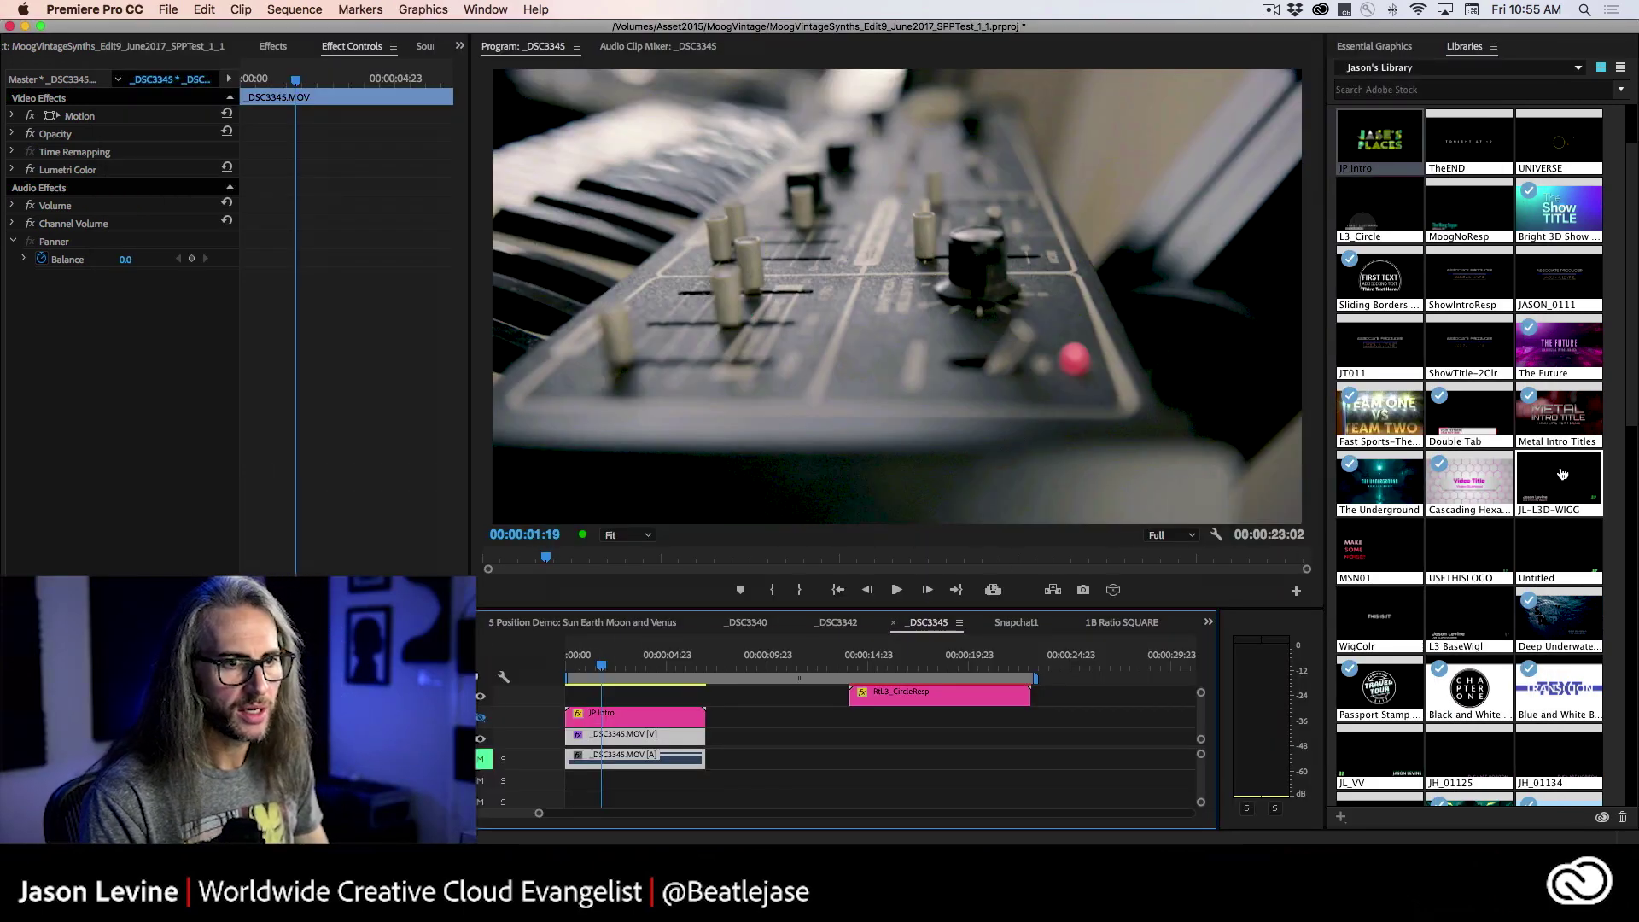
left_click(1564, 476)
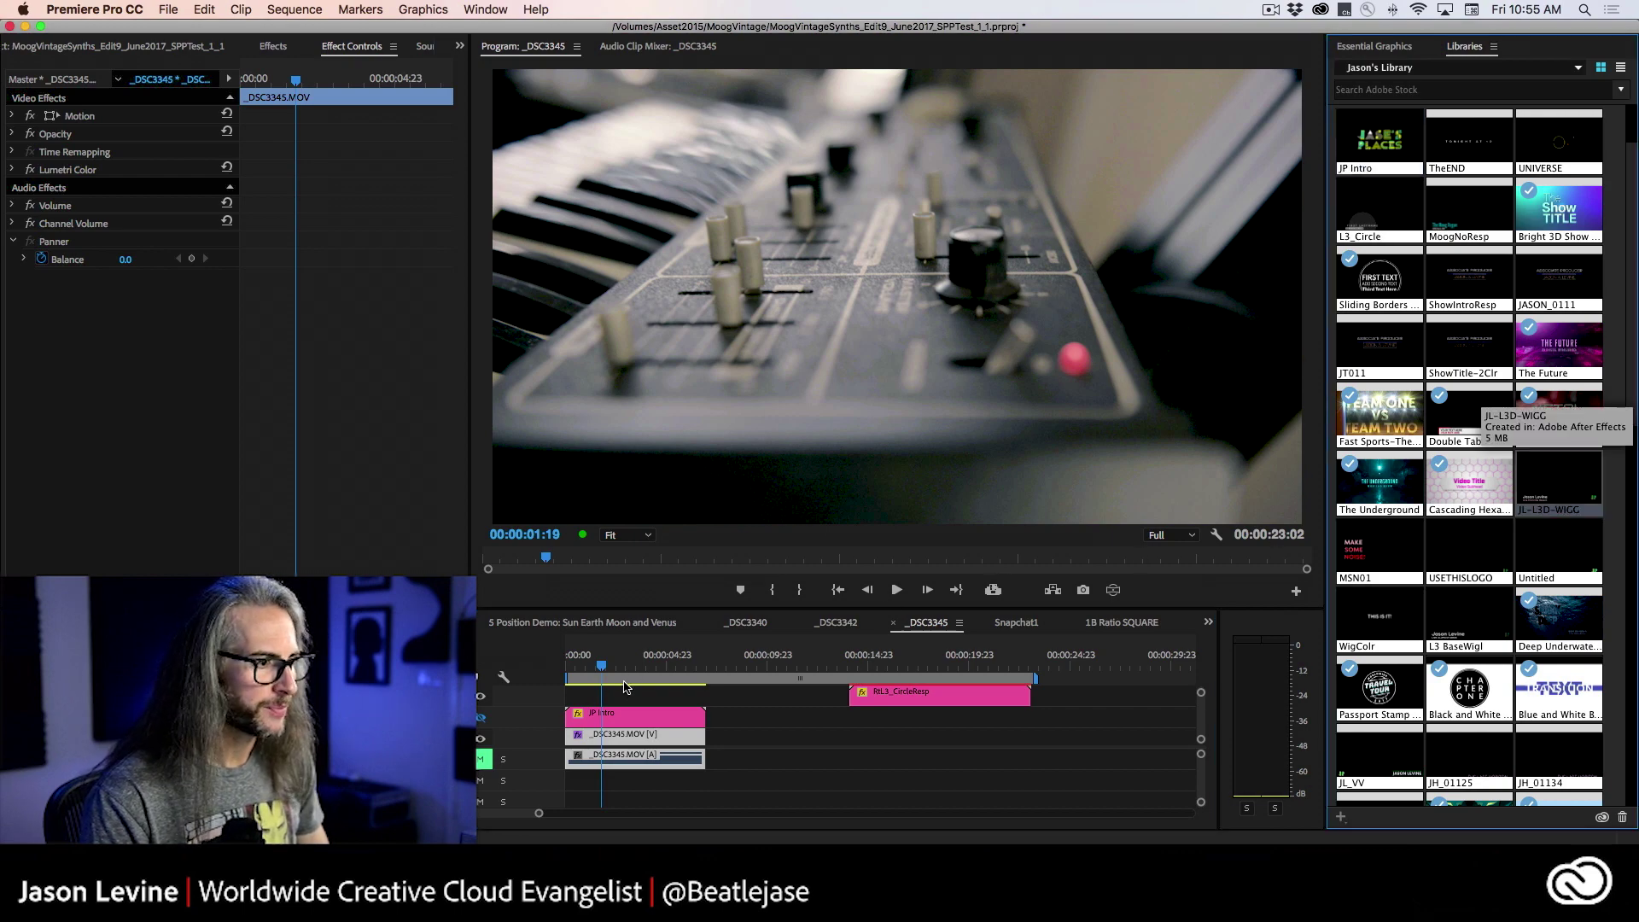
left_click_drag(627, 686, 618, 692)
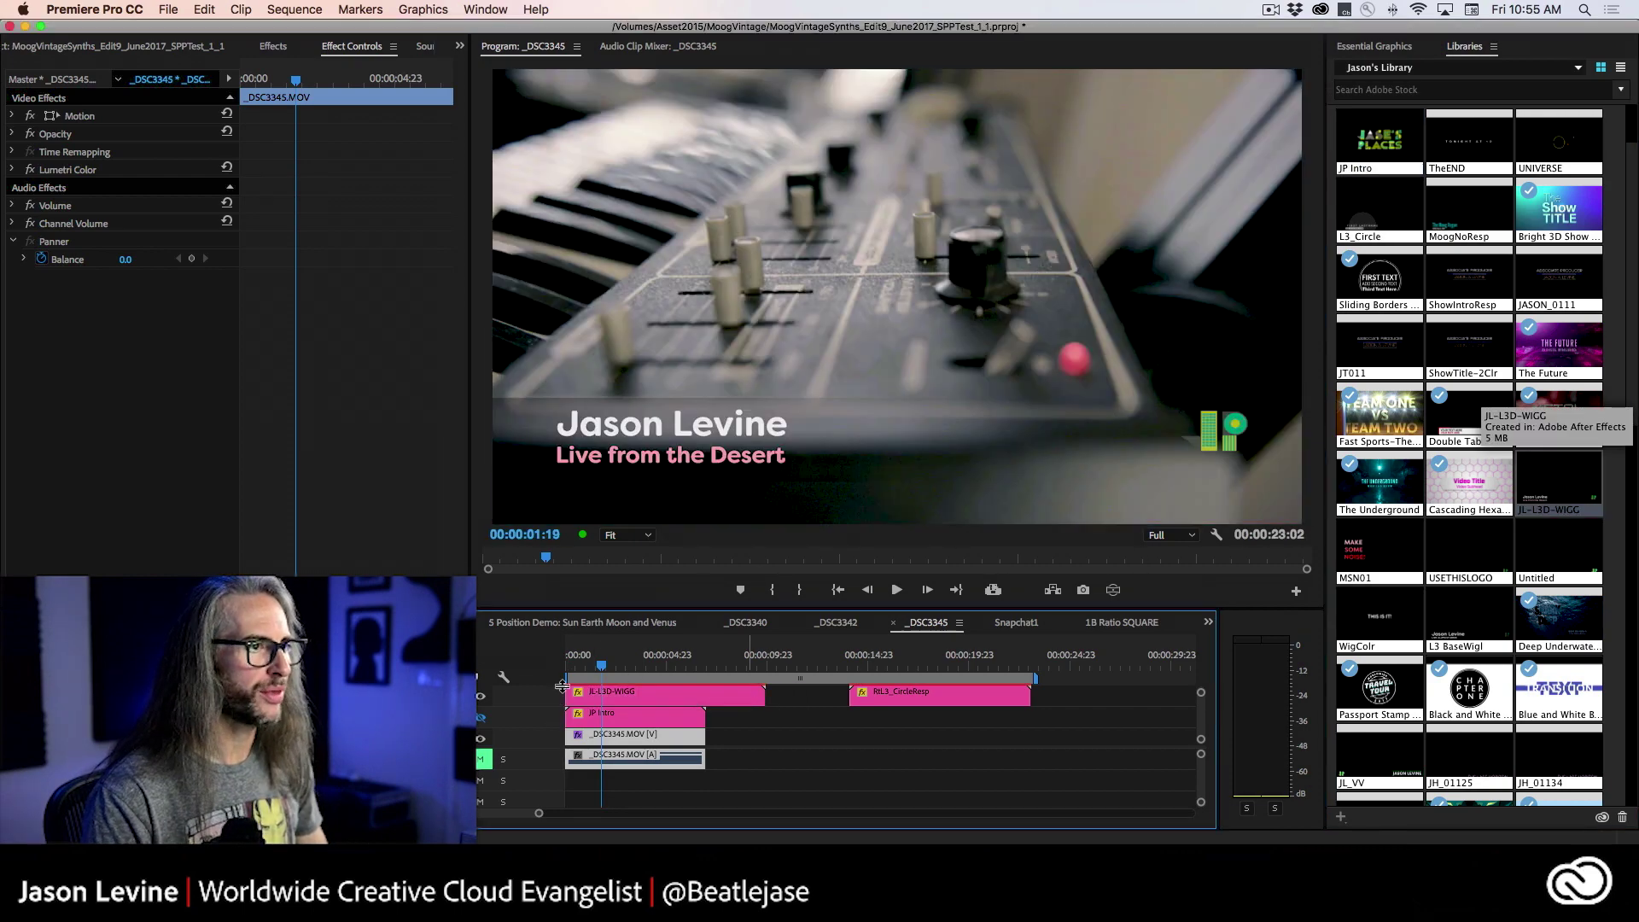
key("space")
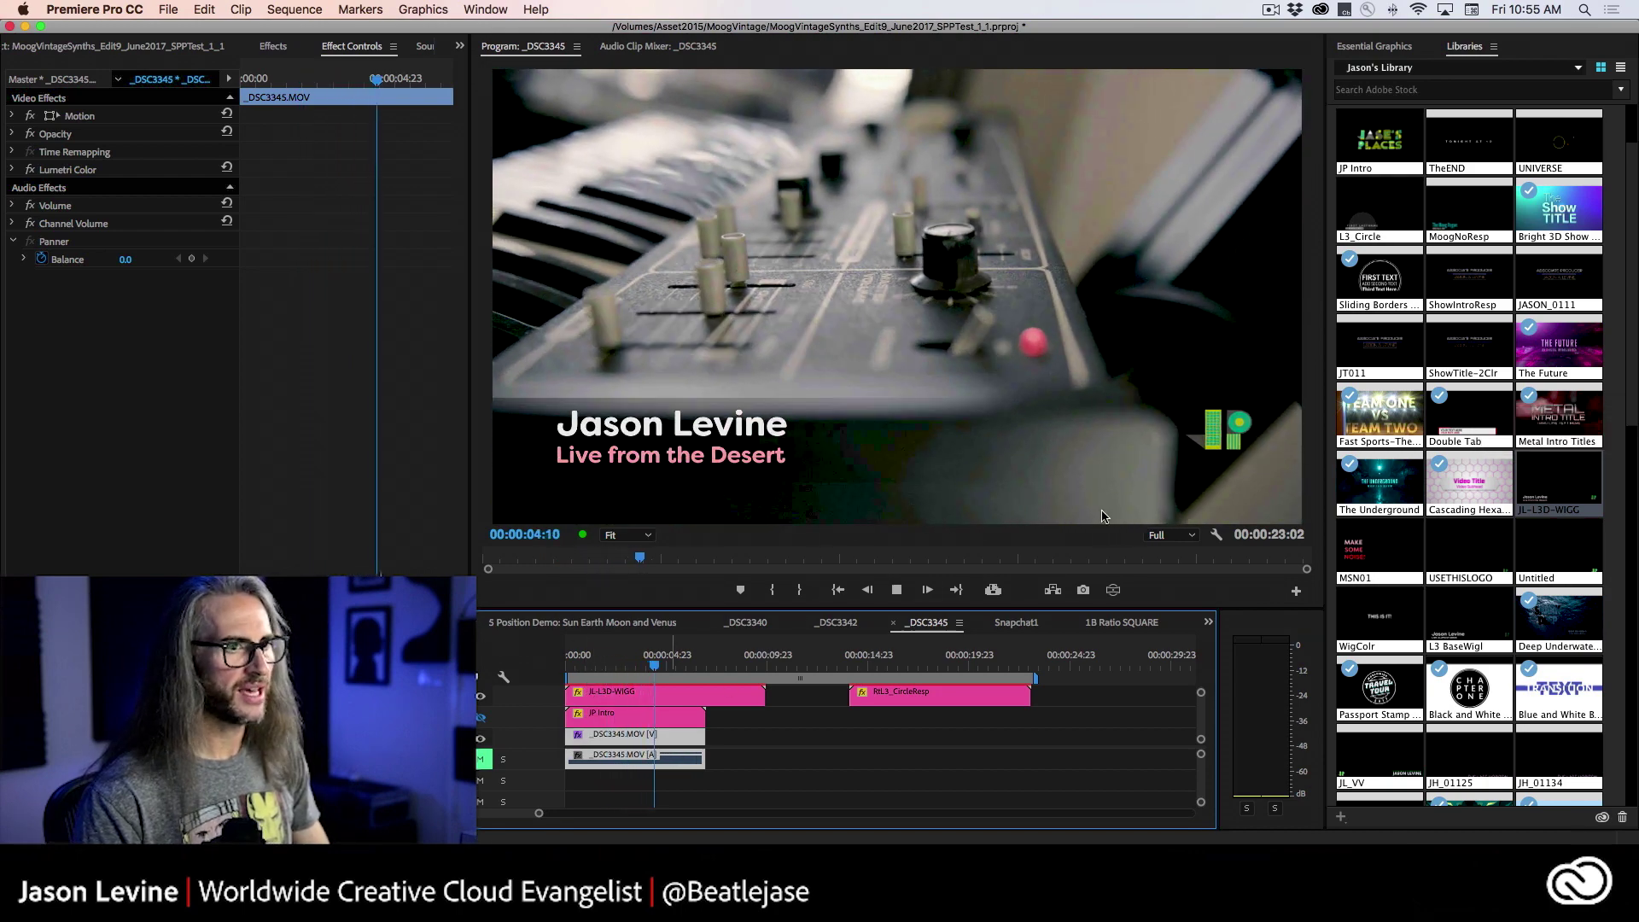
key("space")
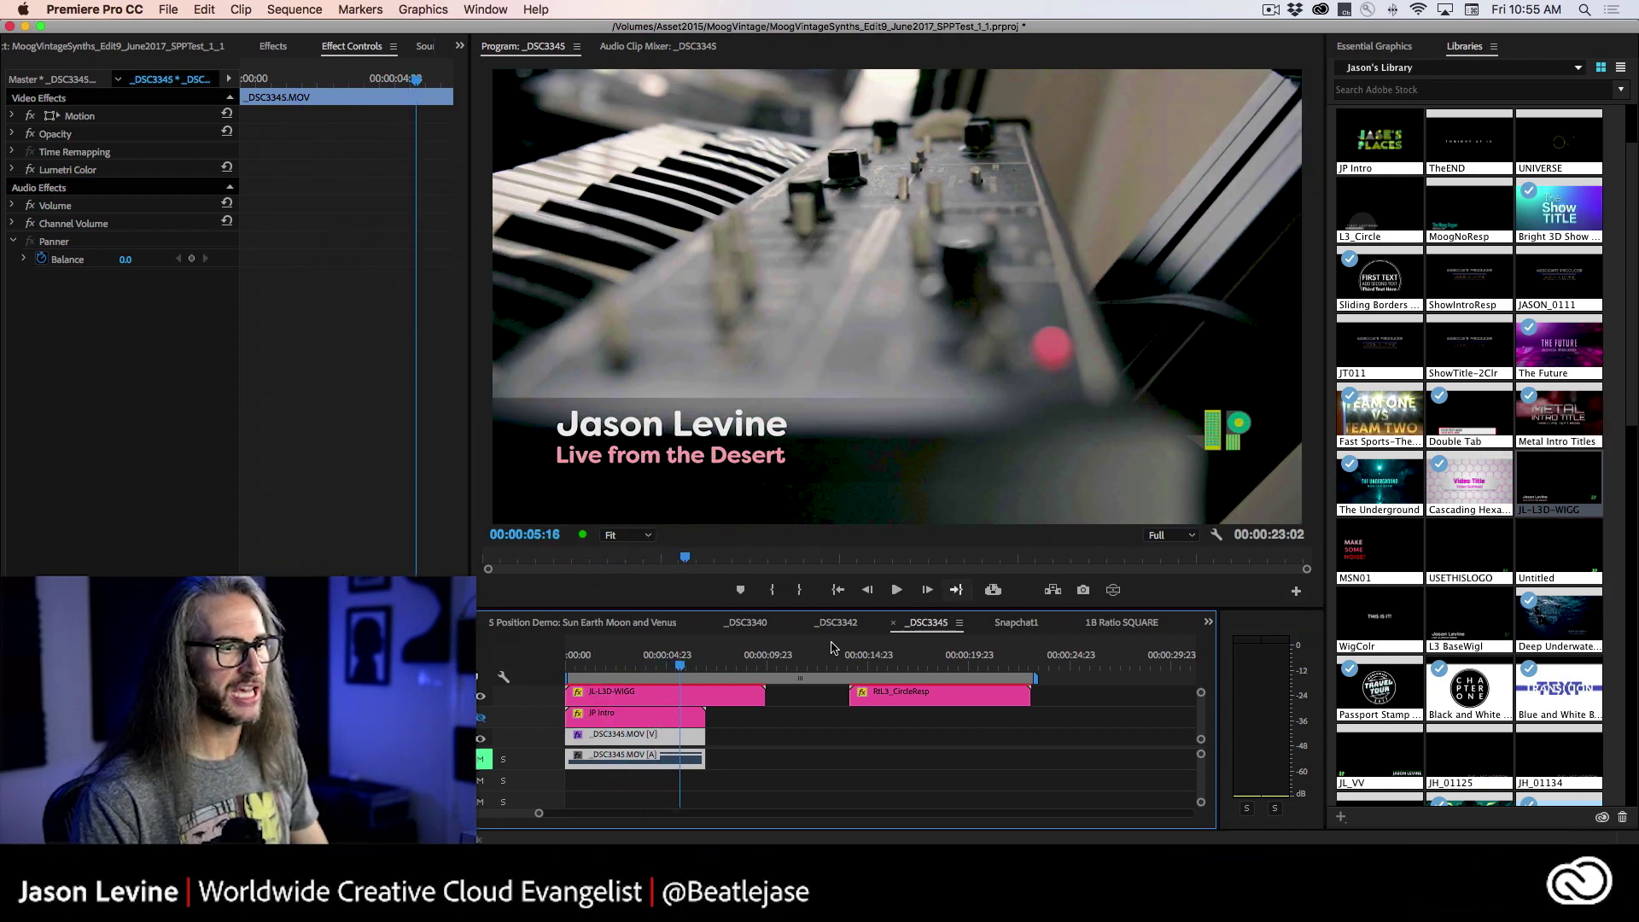
Step: Set the Wiggle Position of the JL-L3D-WIGG graphic's logo to 34
left_click(699, 696)
left_click(1375, 48)
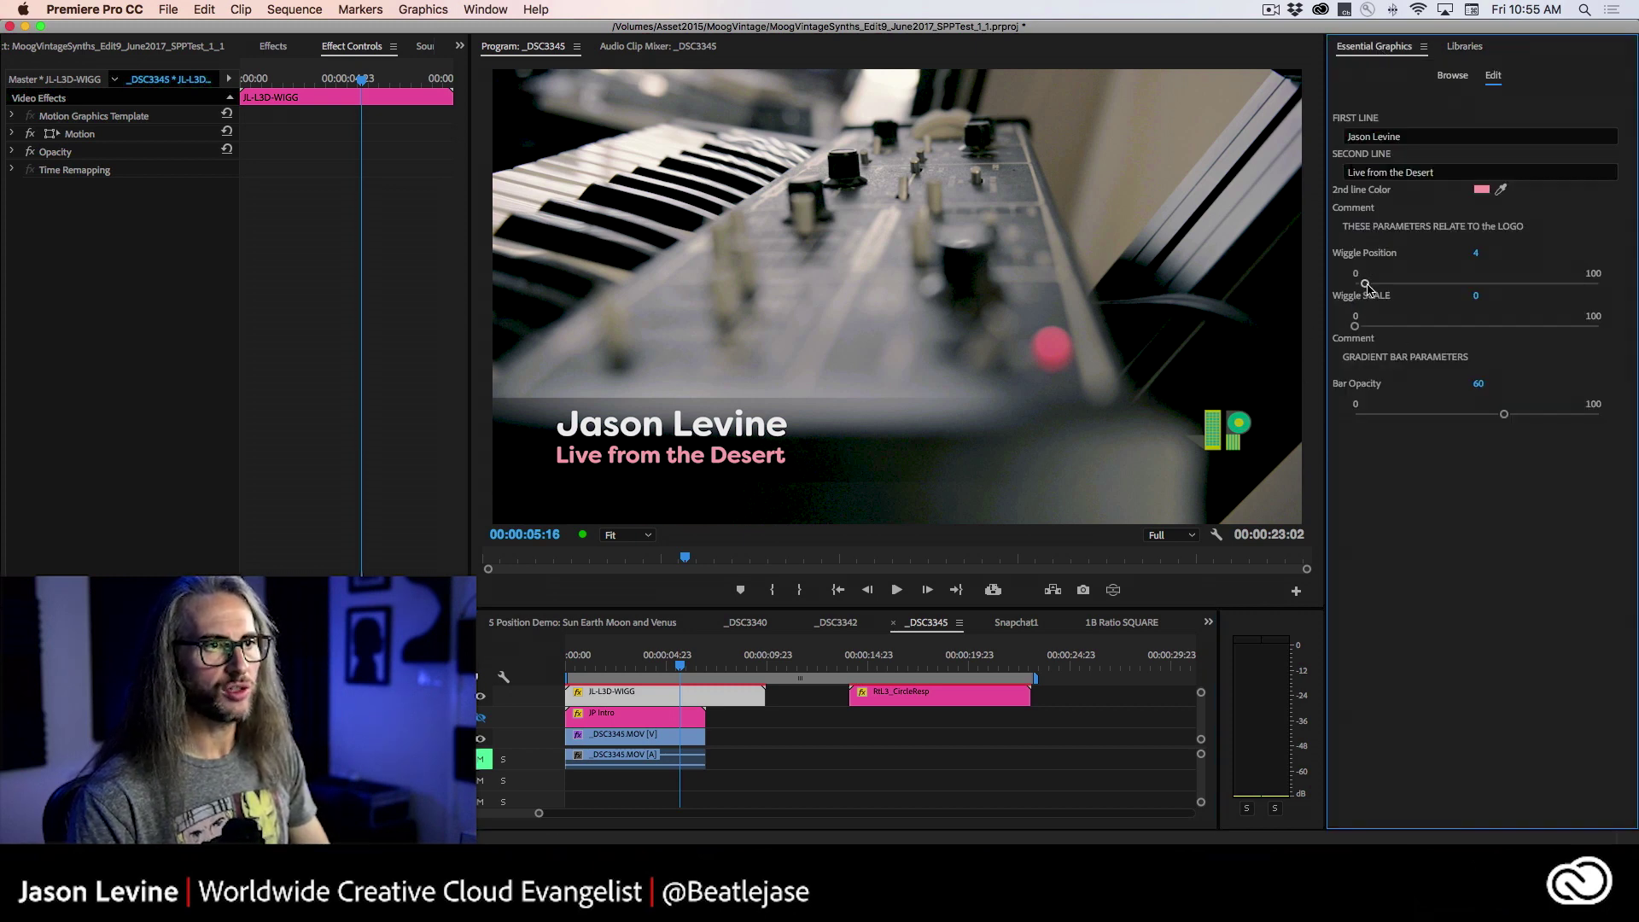
left_click_drag(1366, 286, 1439, 284)
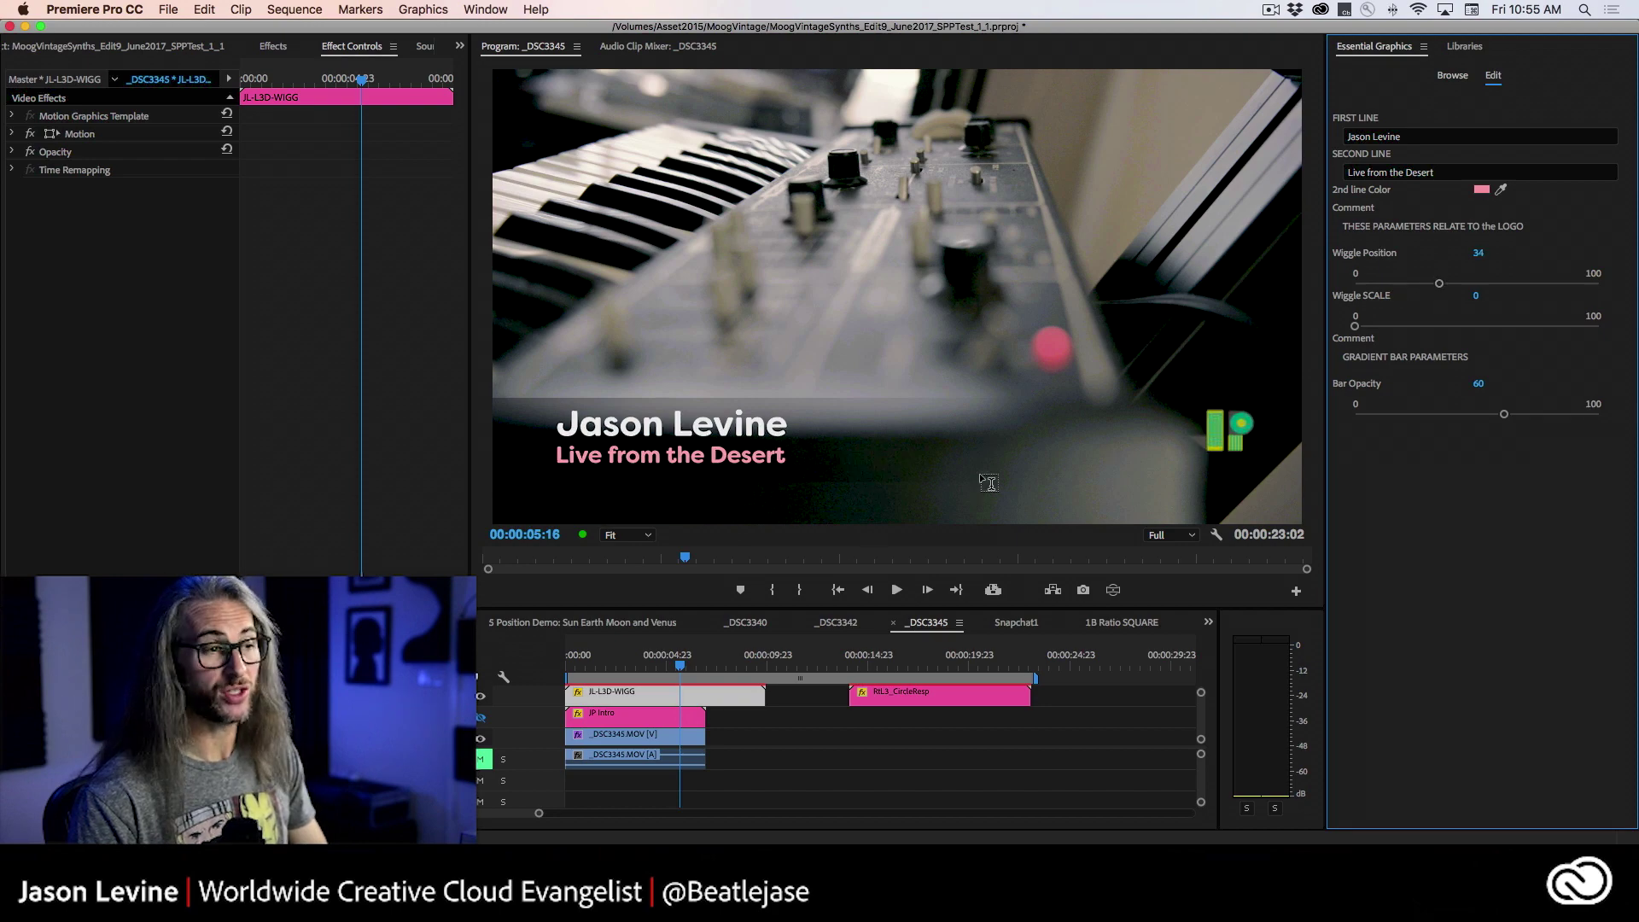
Step: Preview the logo's wiggle motion in JL-L3D-WIGG from the start of the sequence, stopping at 00:00:04:18
left_click_drag(642, 671, 544, 669)
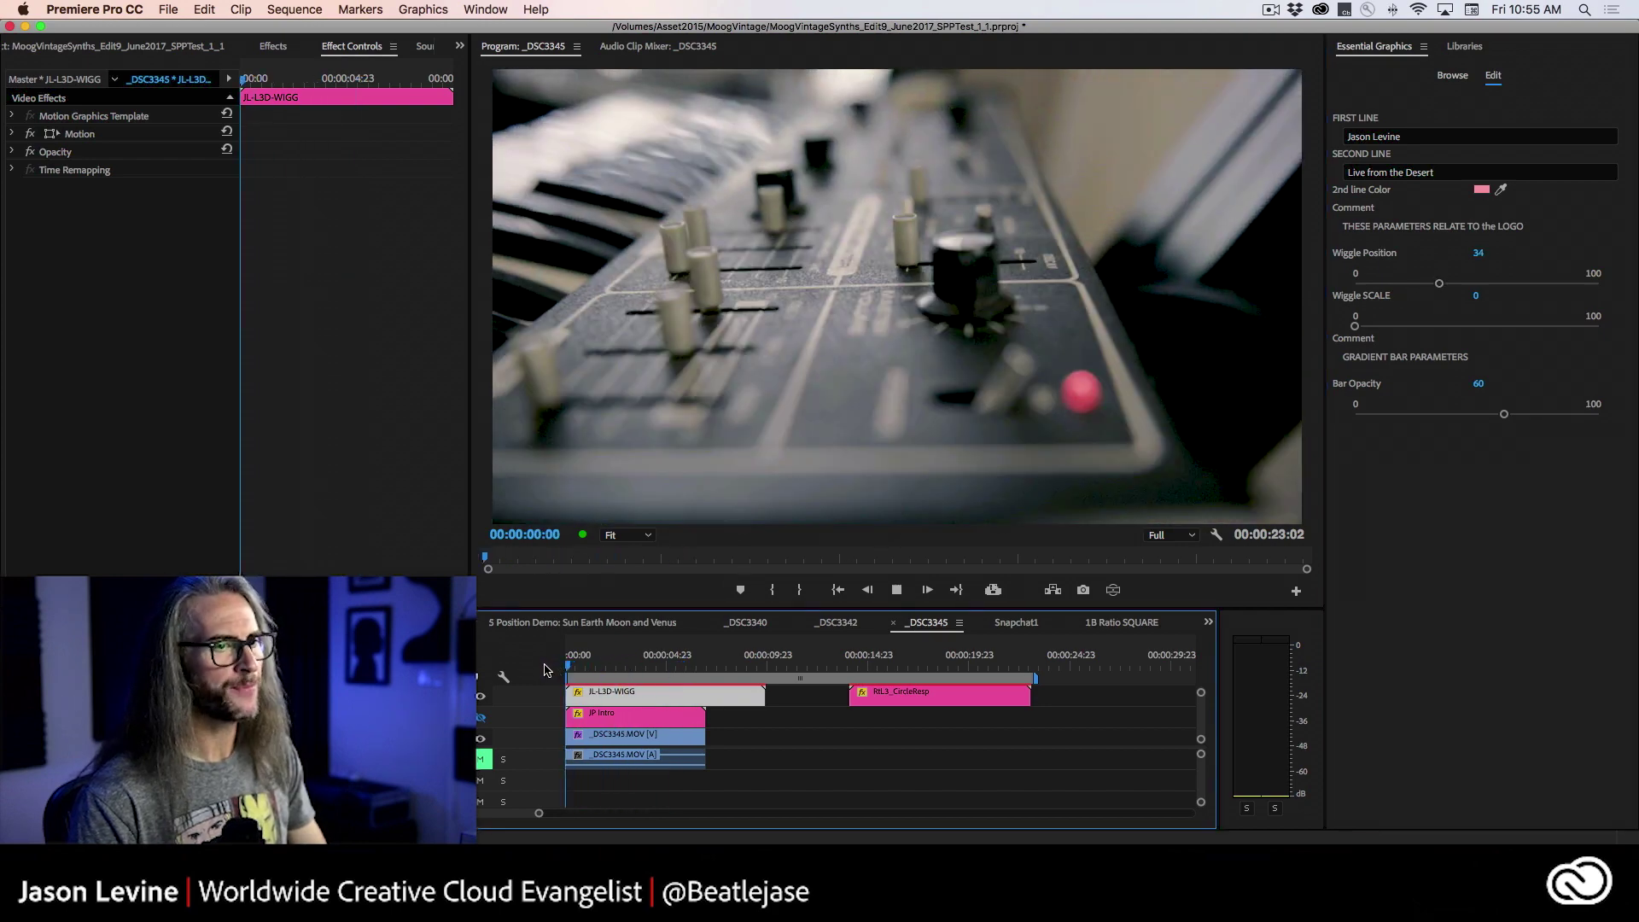
key("space")
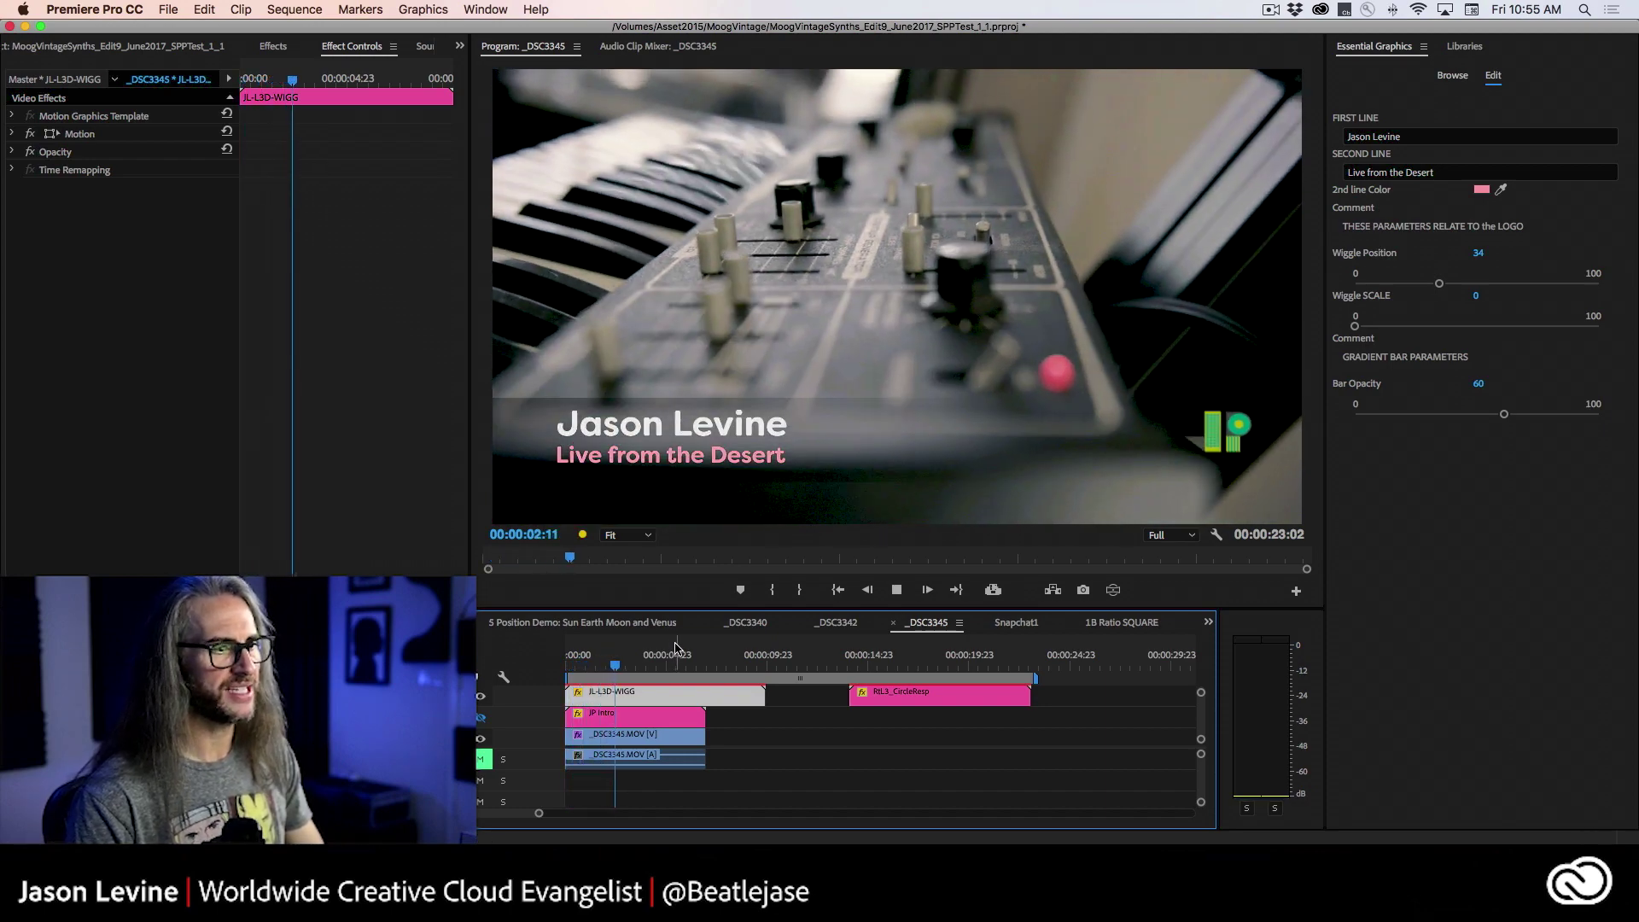
mouse_move(632, 668)
left_mouse_down()
mouse_move(684, 664)
mouse_move(628, 665)
left_mouse_up()
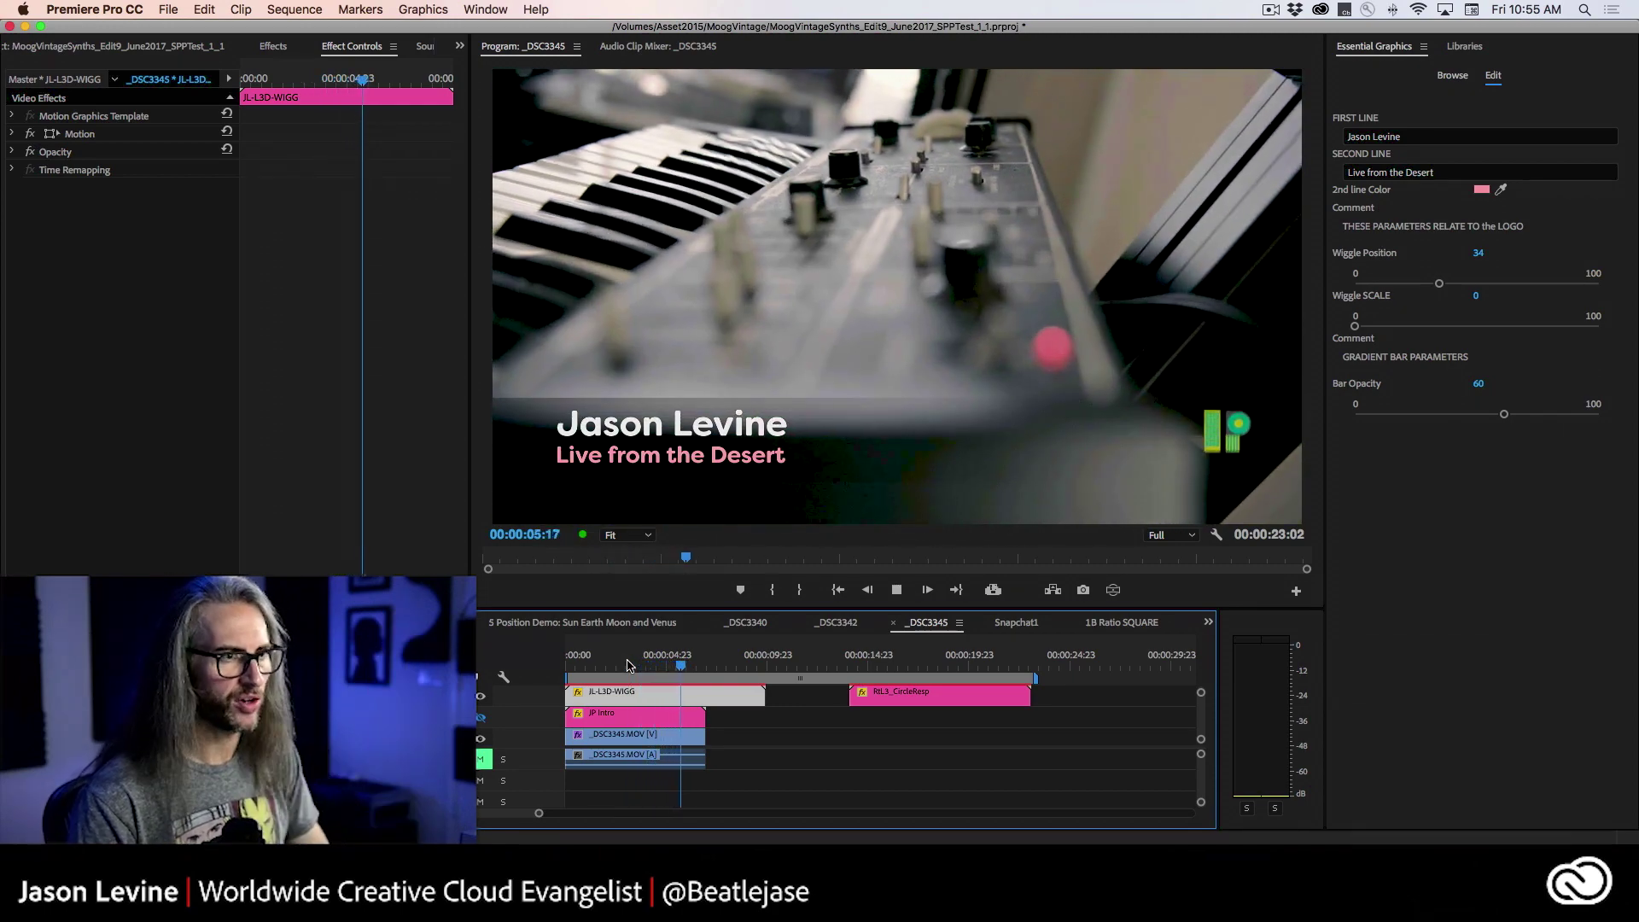
left_click(661, 669)
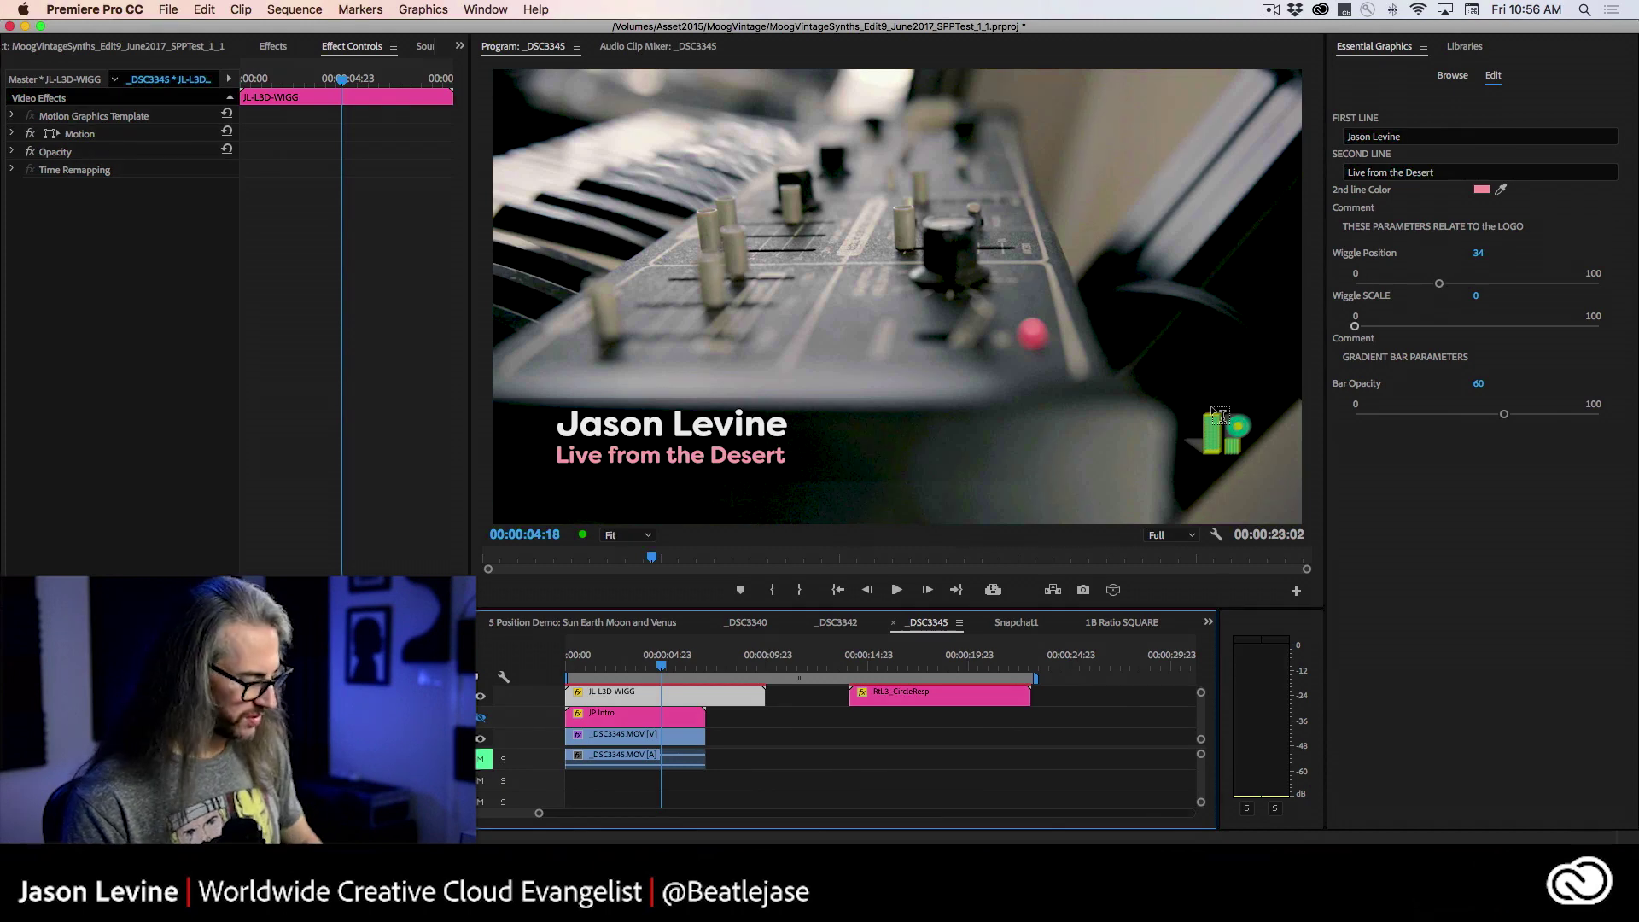
Step: Switch to Chrome and read the Squash and Stretch expression in the Cinecom article
key("super+Tab")
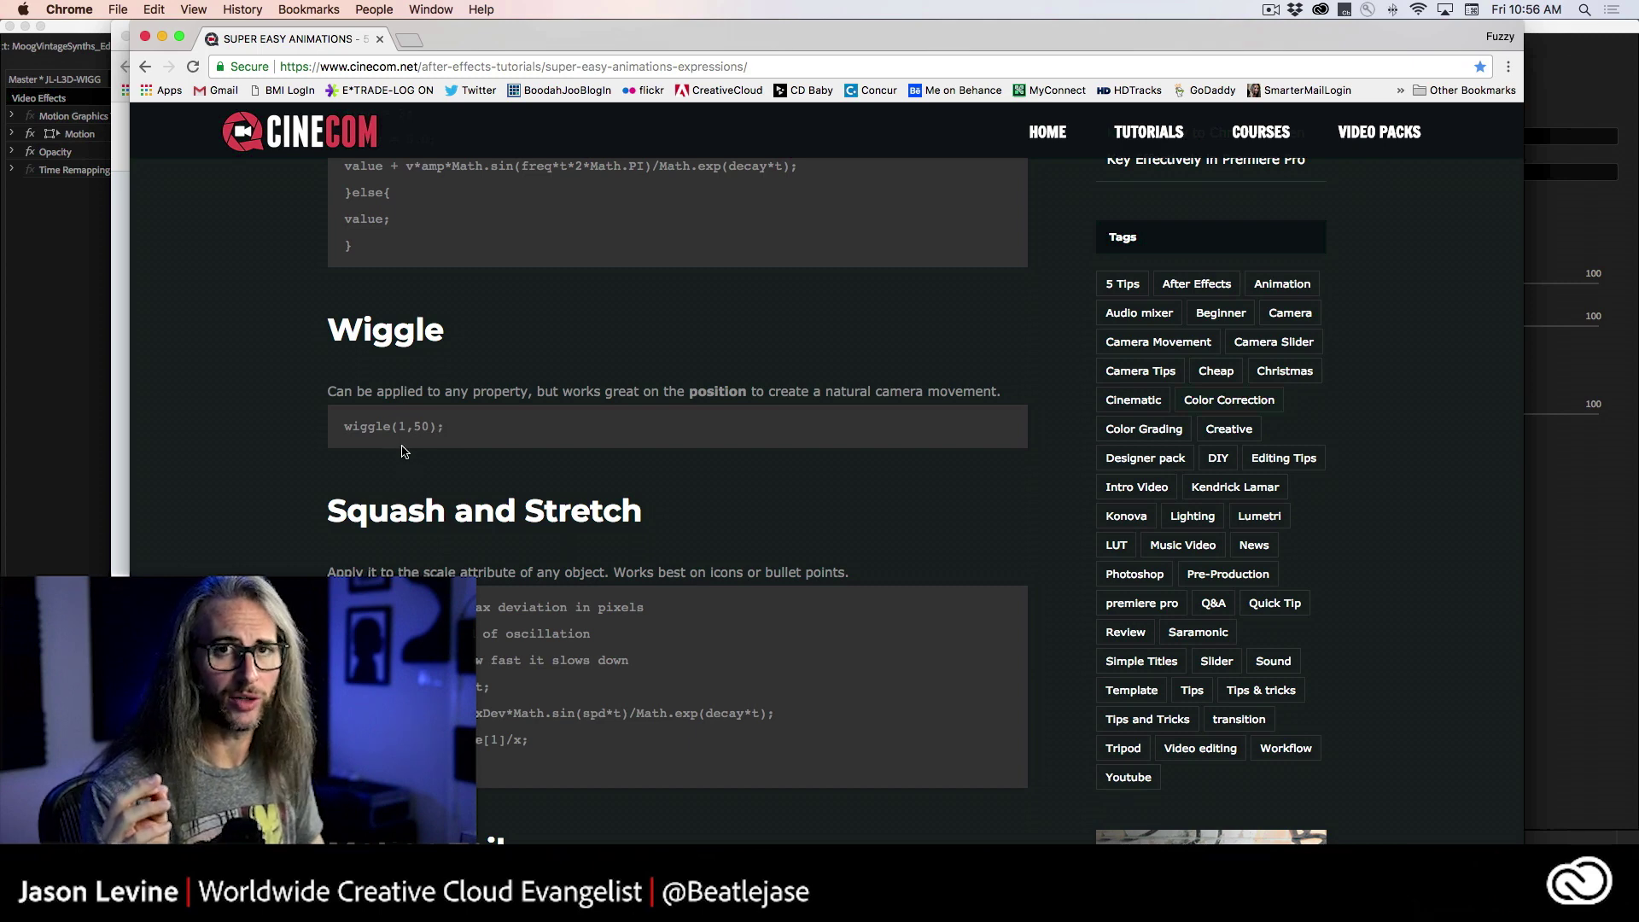
scroll(510, 498, "down", 5)
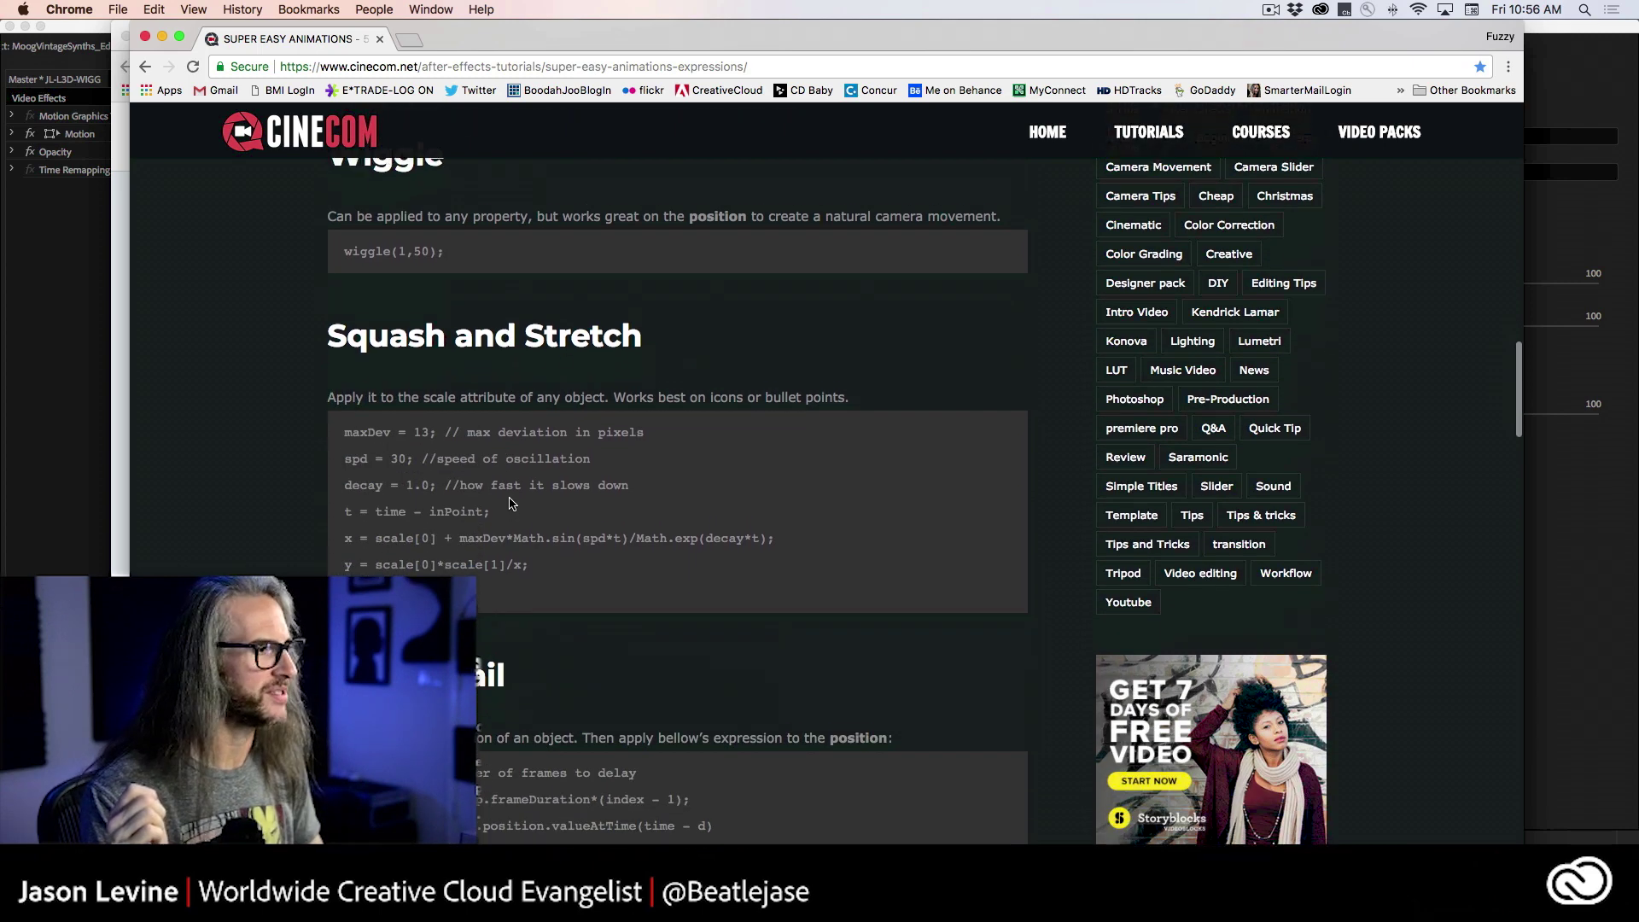
scroll(509, 502, "down", 1)
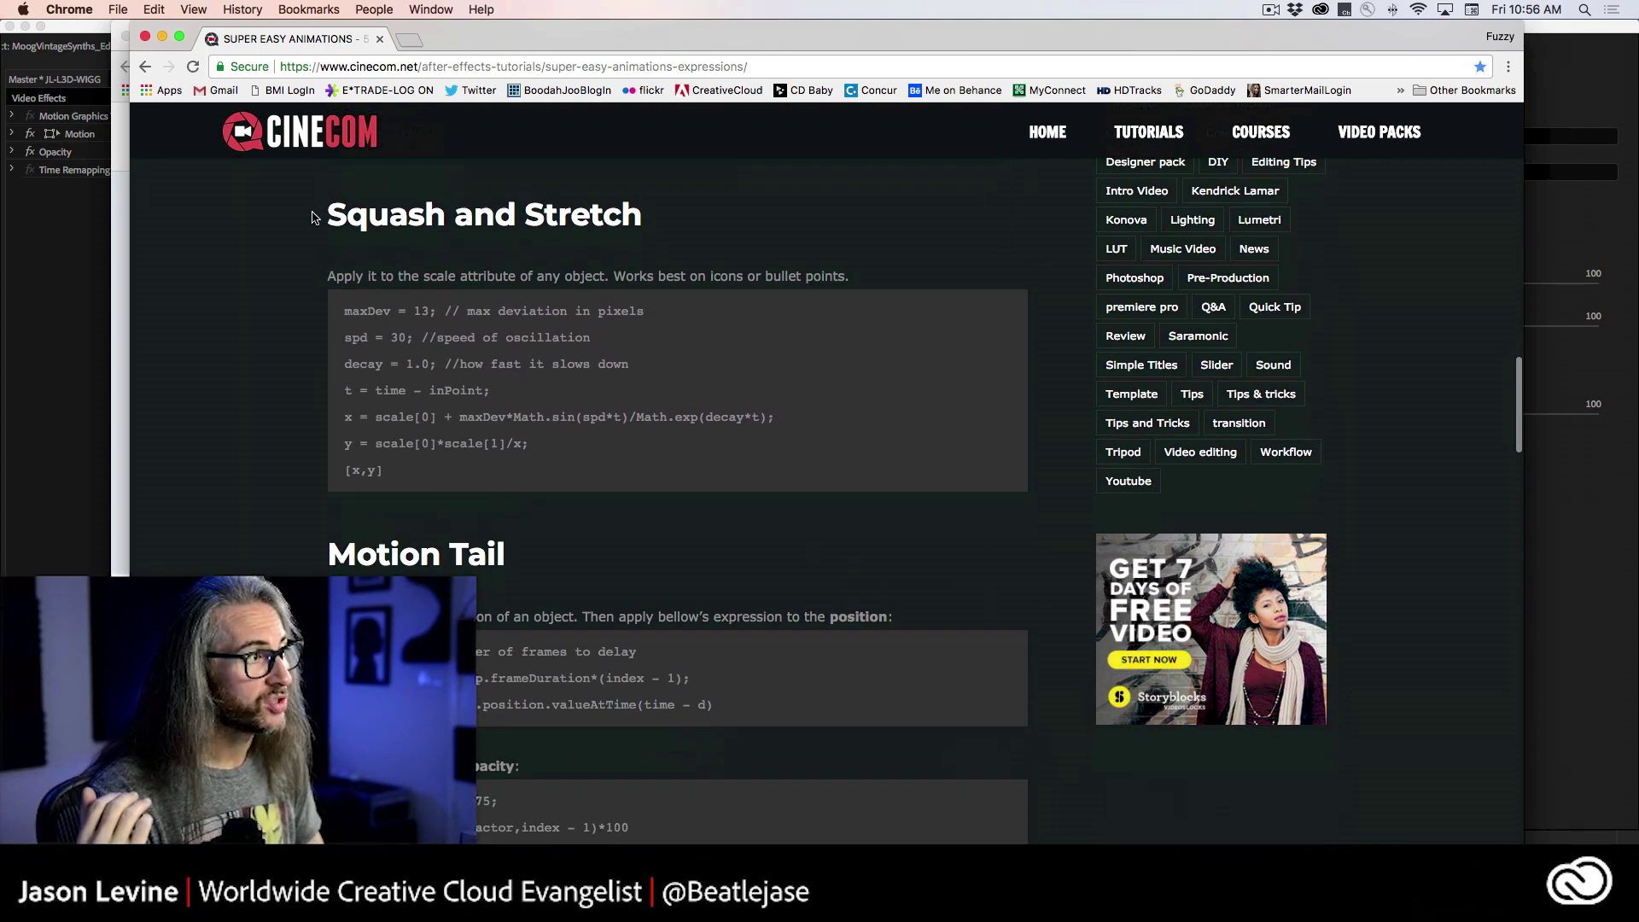
left_click_drag(328, 215, 658, 218)
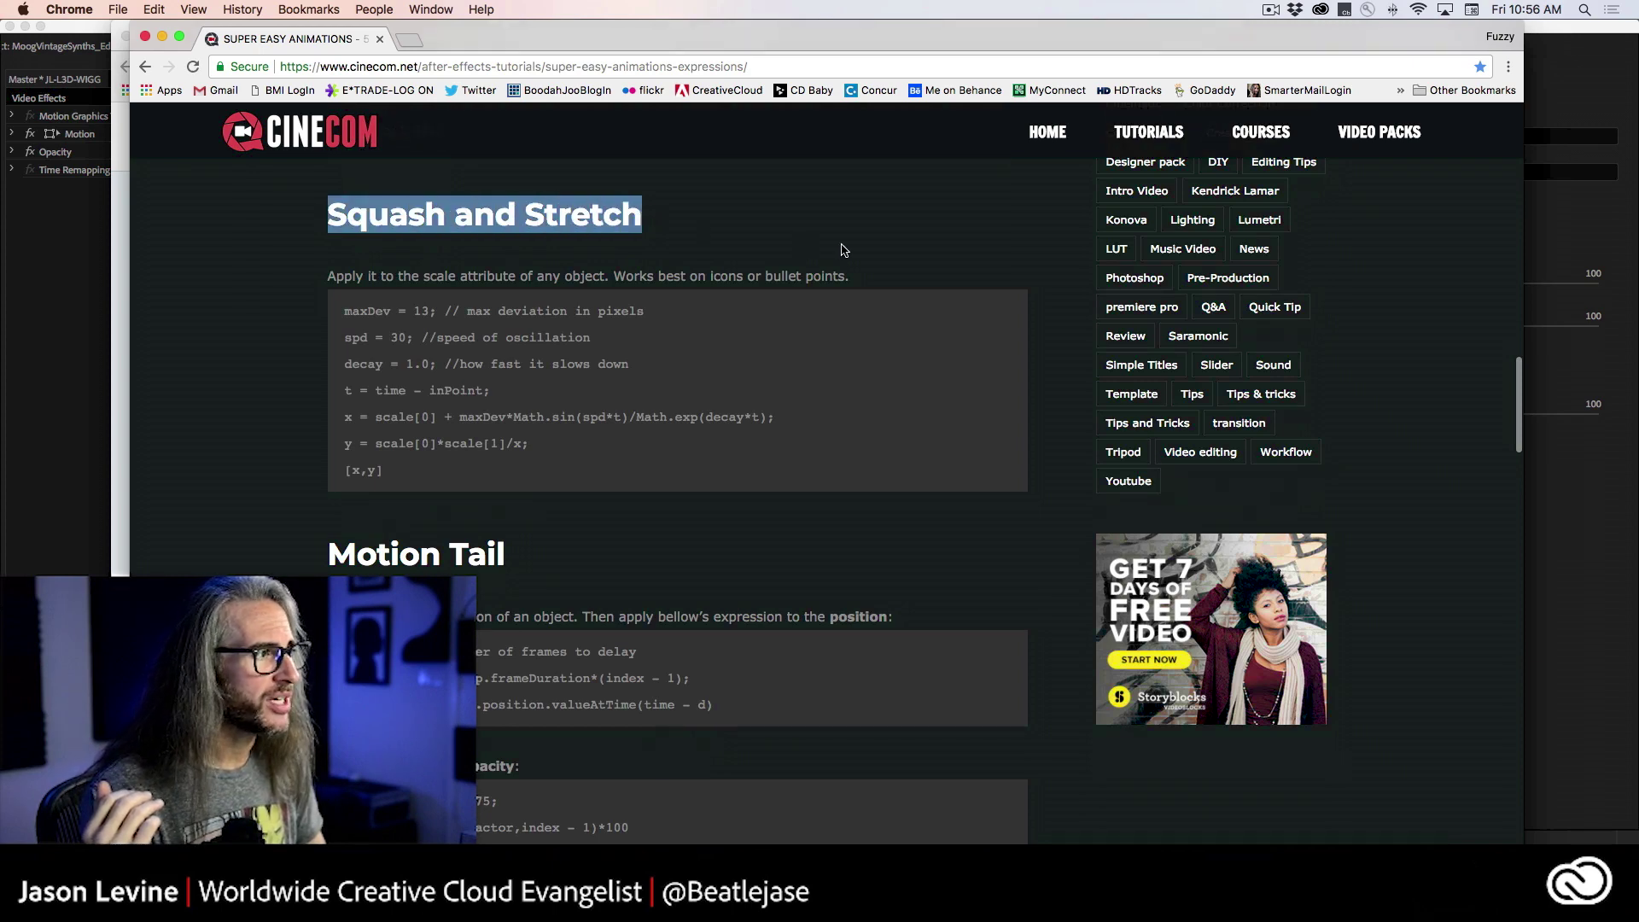
left_click(845, 250)
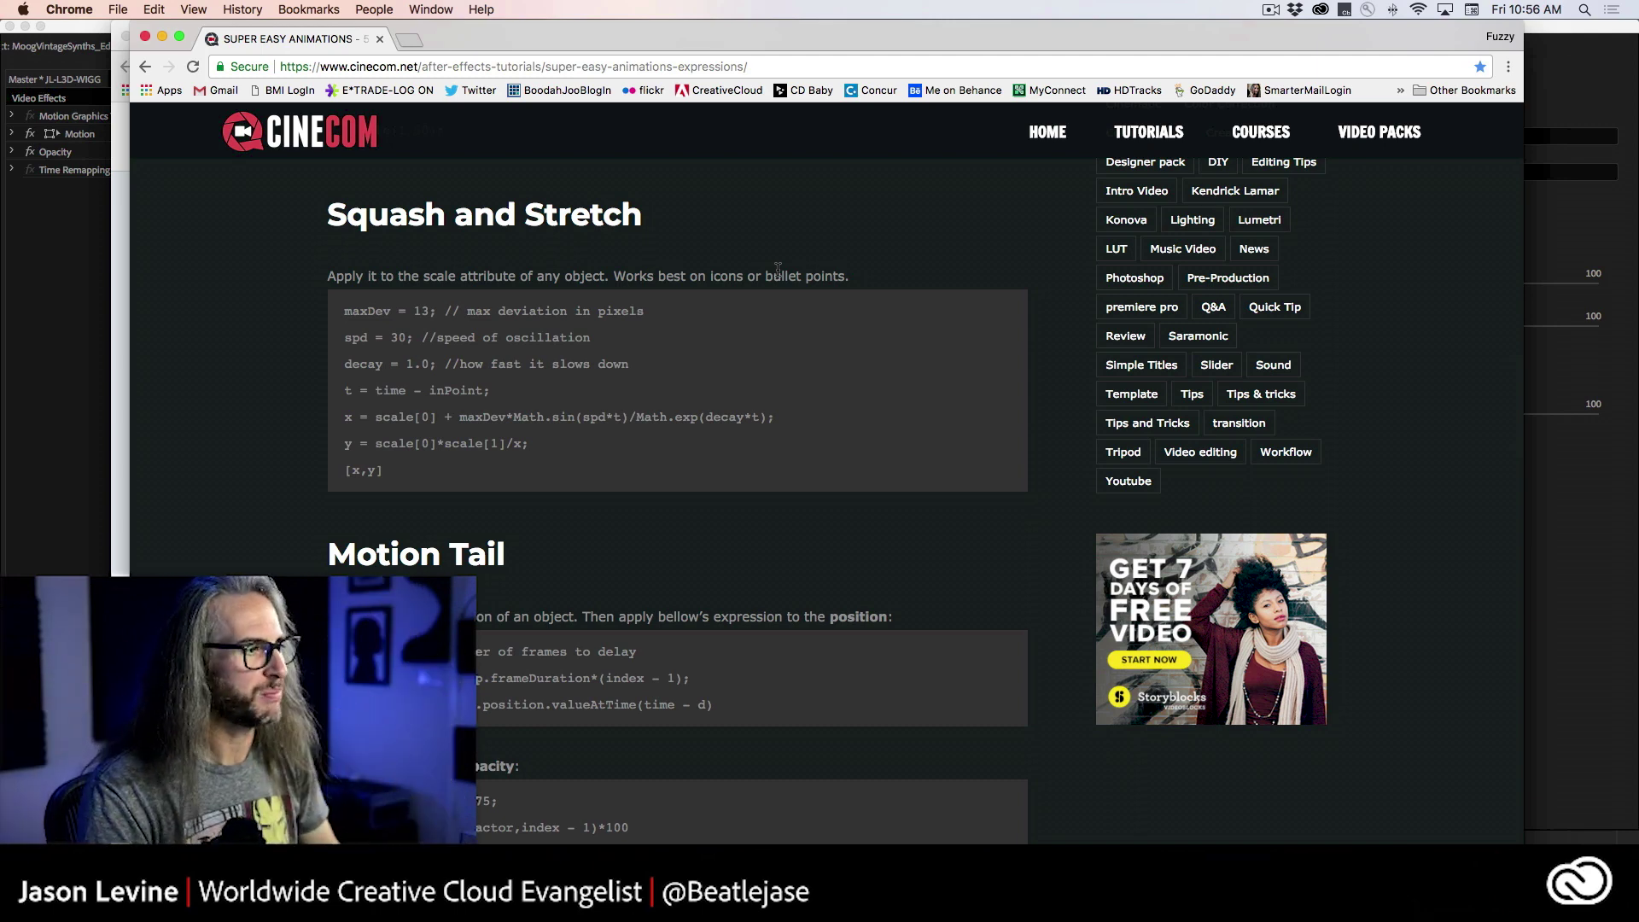
Step: Read the Motion Tail position and opacity expressions and the instruction on duplicating the layer
scroll(294, 527, "down", 5)
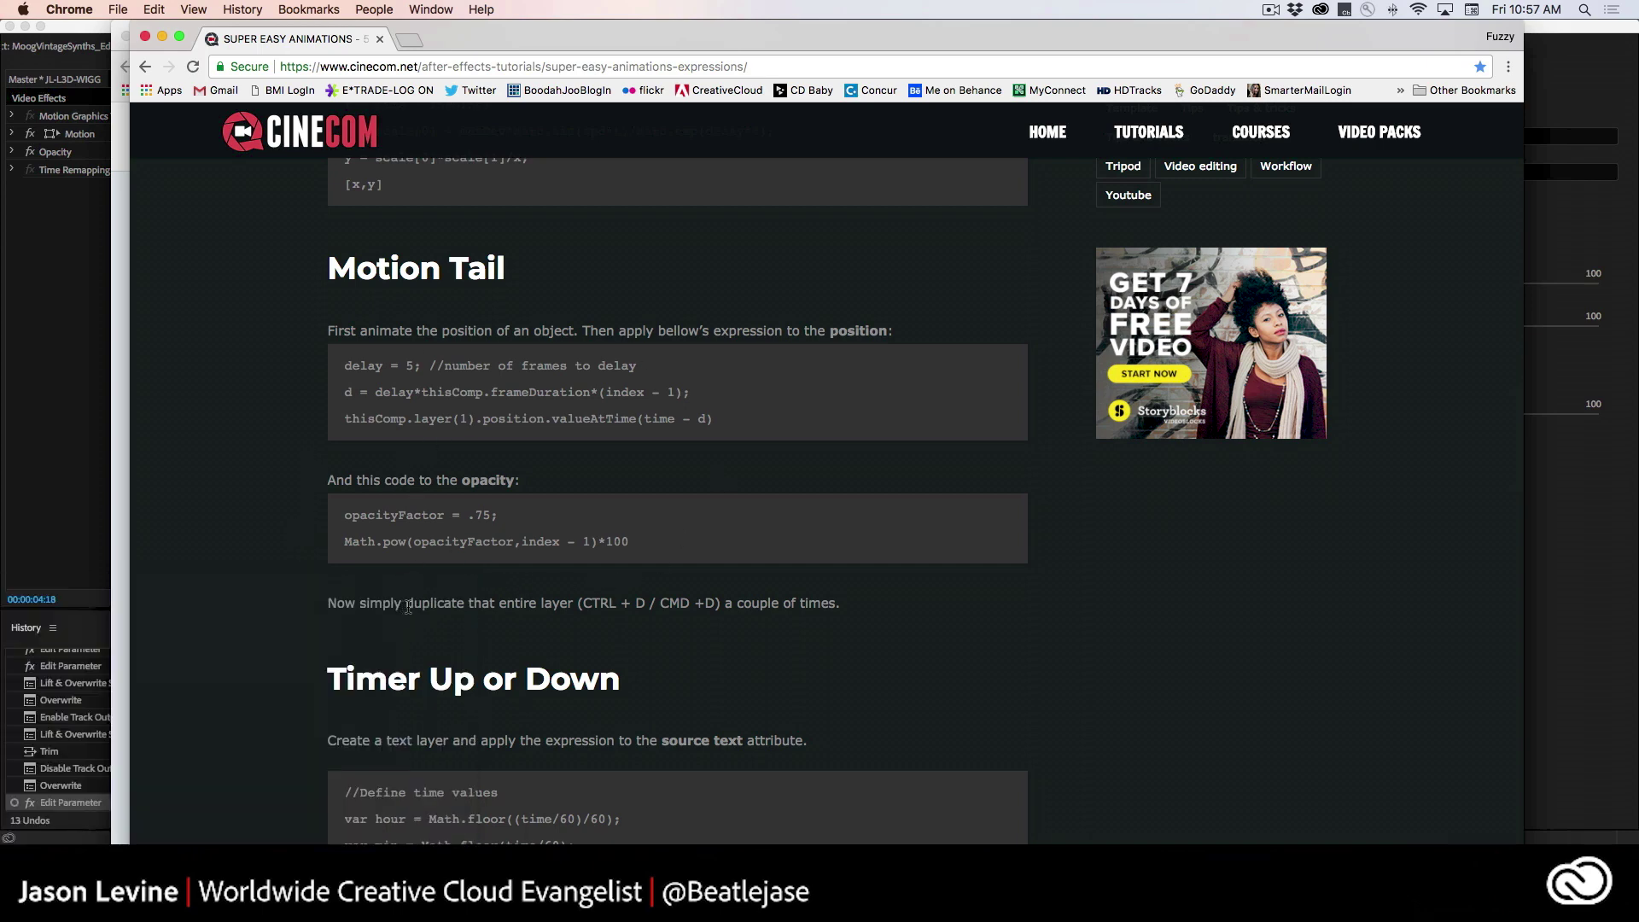
left_click_drag(419, 605, 536, 605)
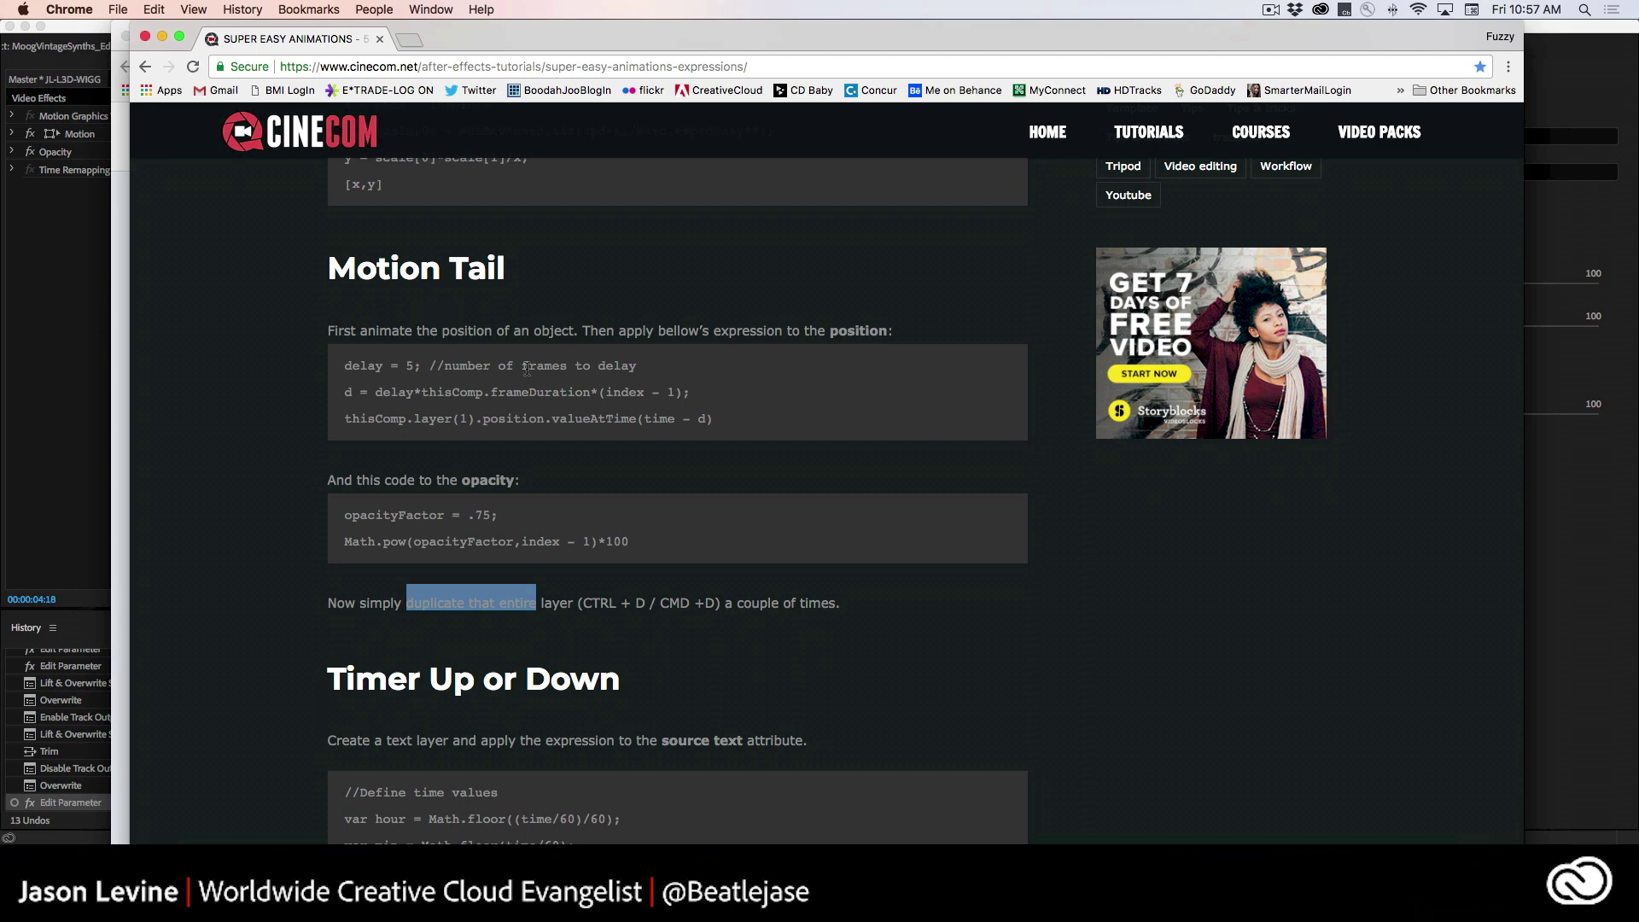
left_click(635, 533)
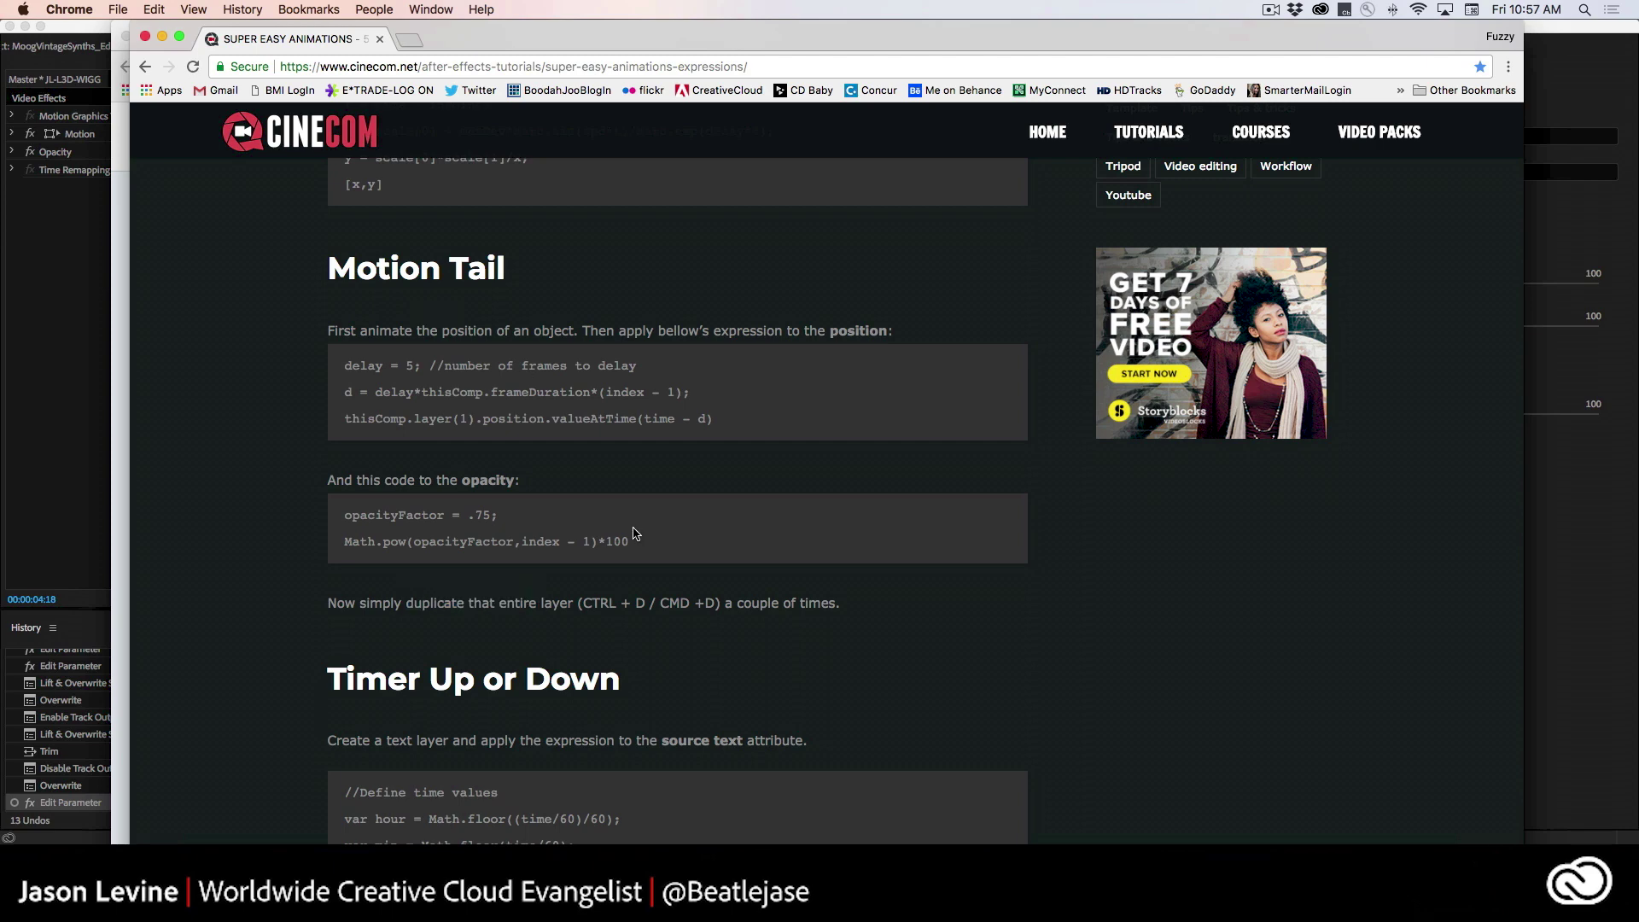
Step: Examine the Timer Up or Down expression code and which text layer attribute it applies to
scroll(700, 584, "down", 5)
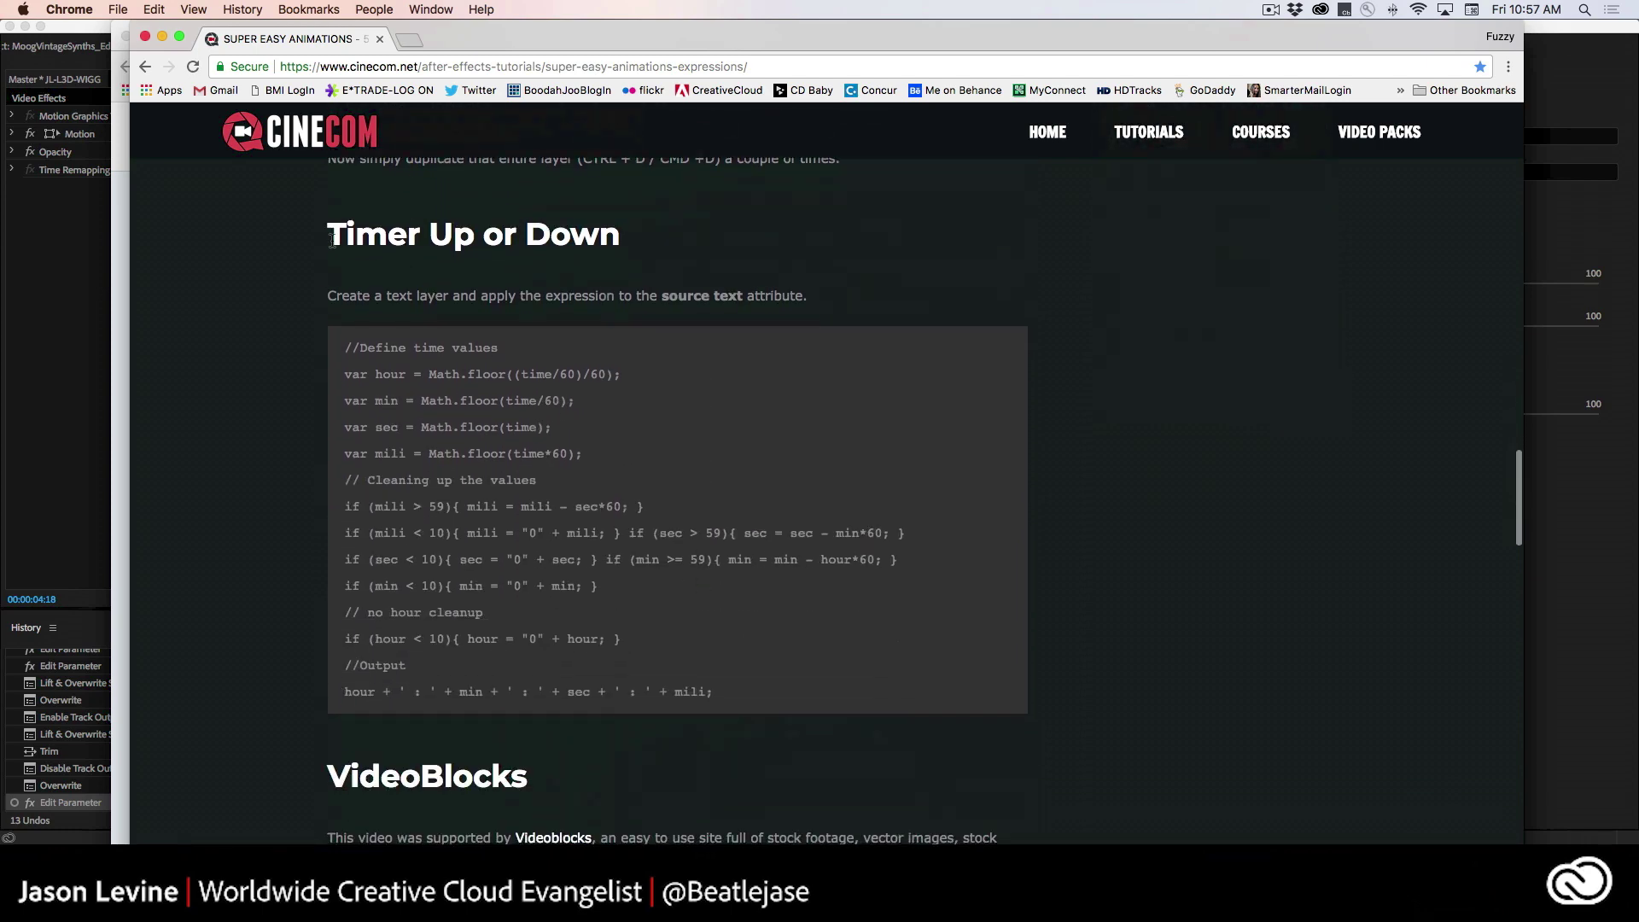
left_click_drag(340, 351, 954, 725)
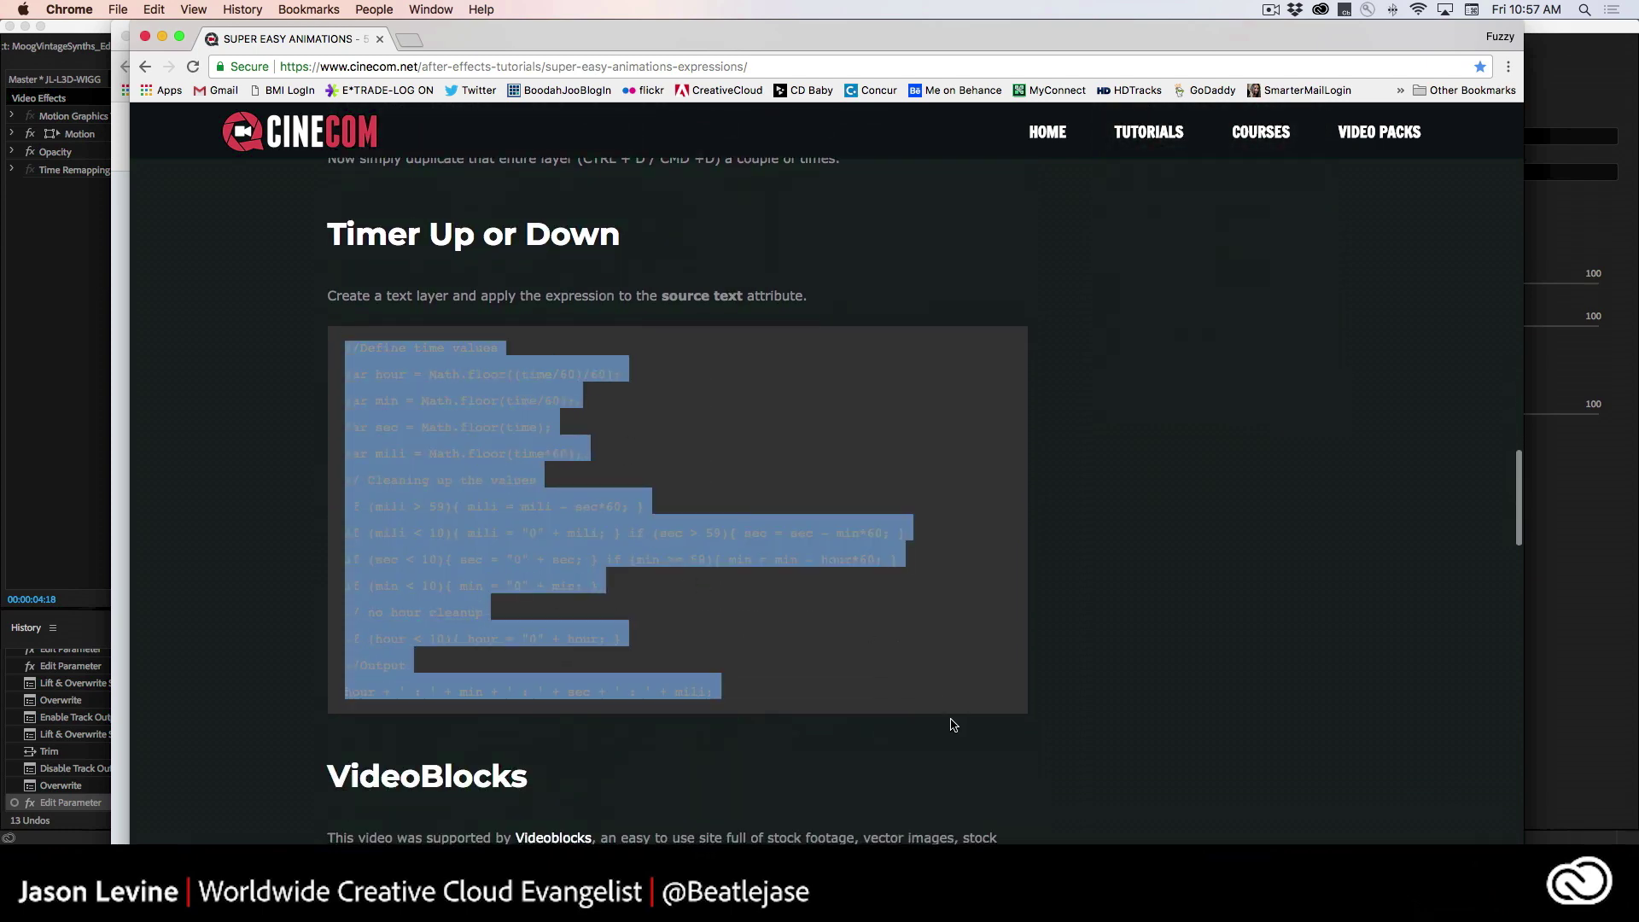
scroll(899, 664, "down", 1)
left_click(789, 541)
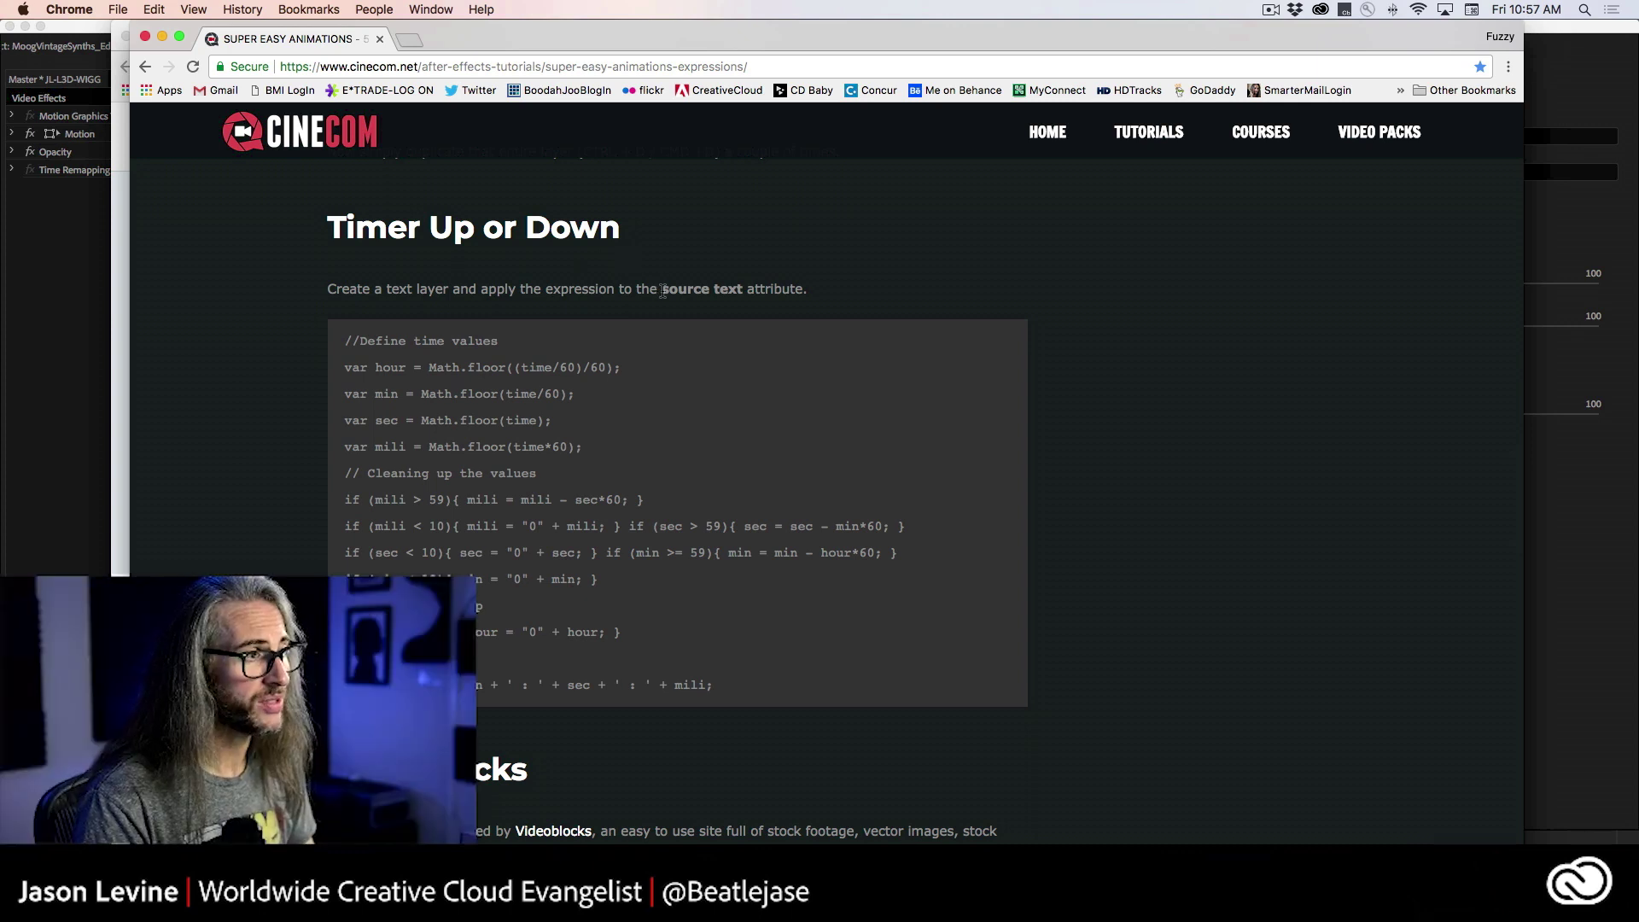
left_click_drag(666, 292, 751, 290)
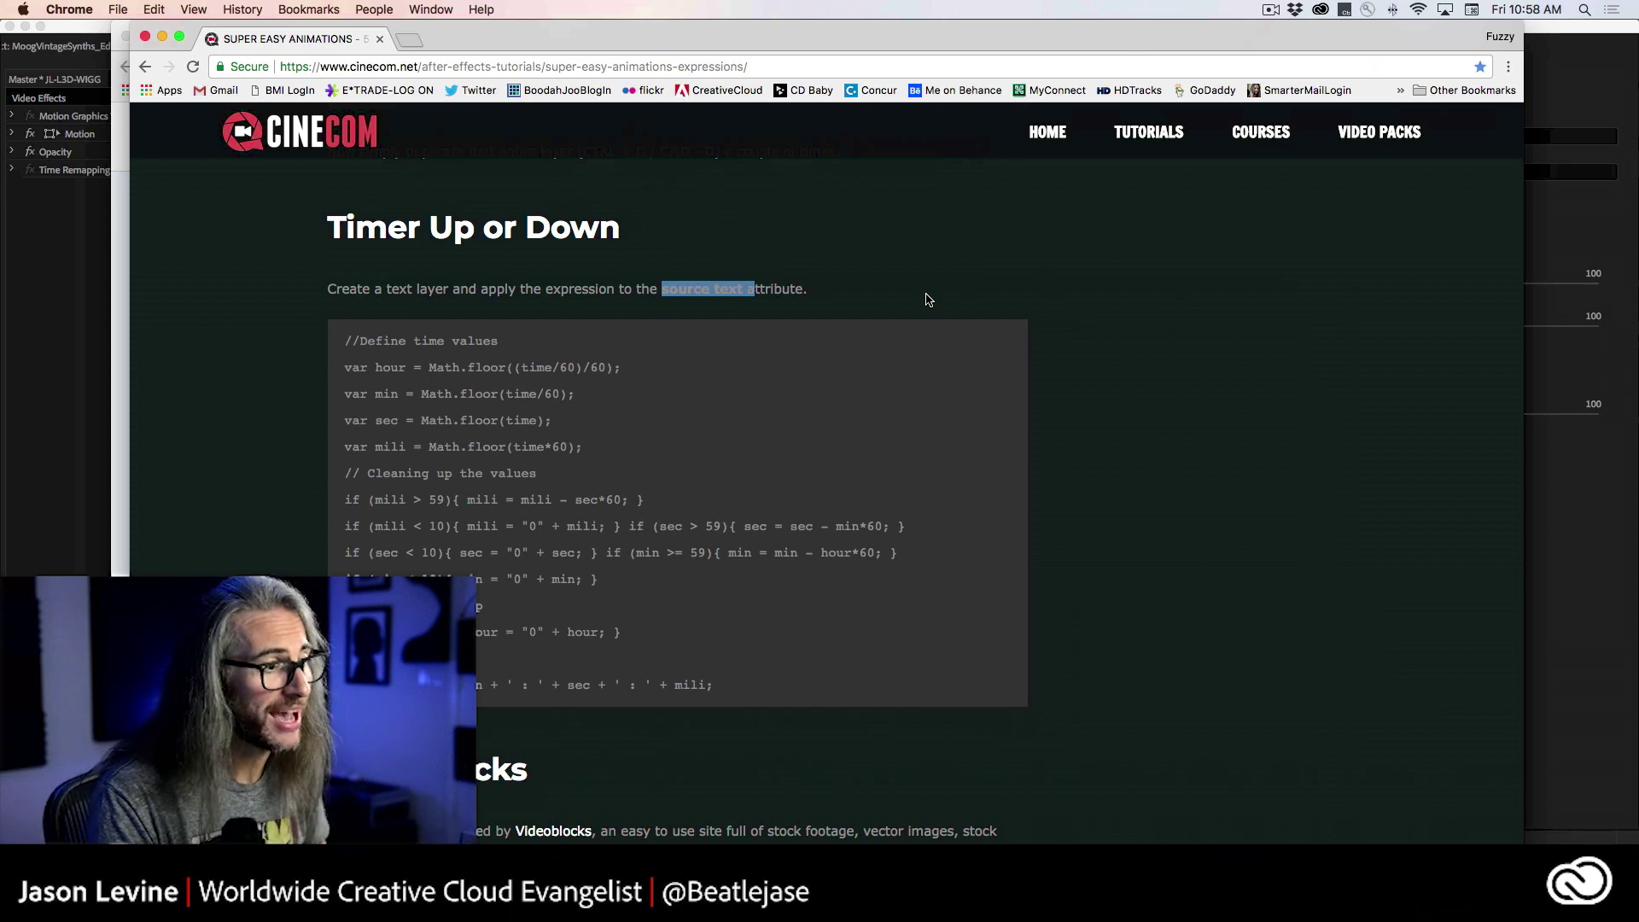
left_click(928, 300)
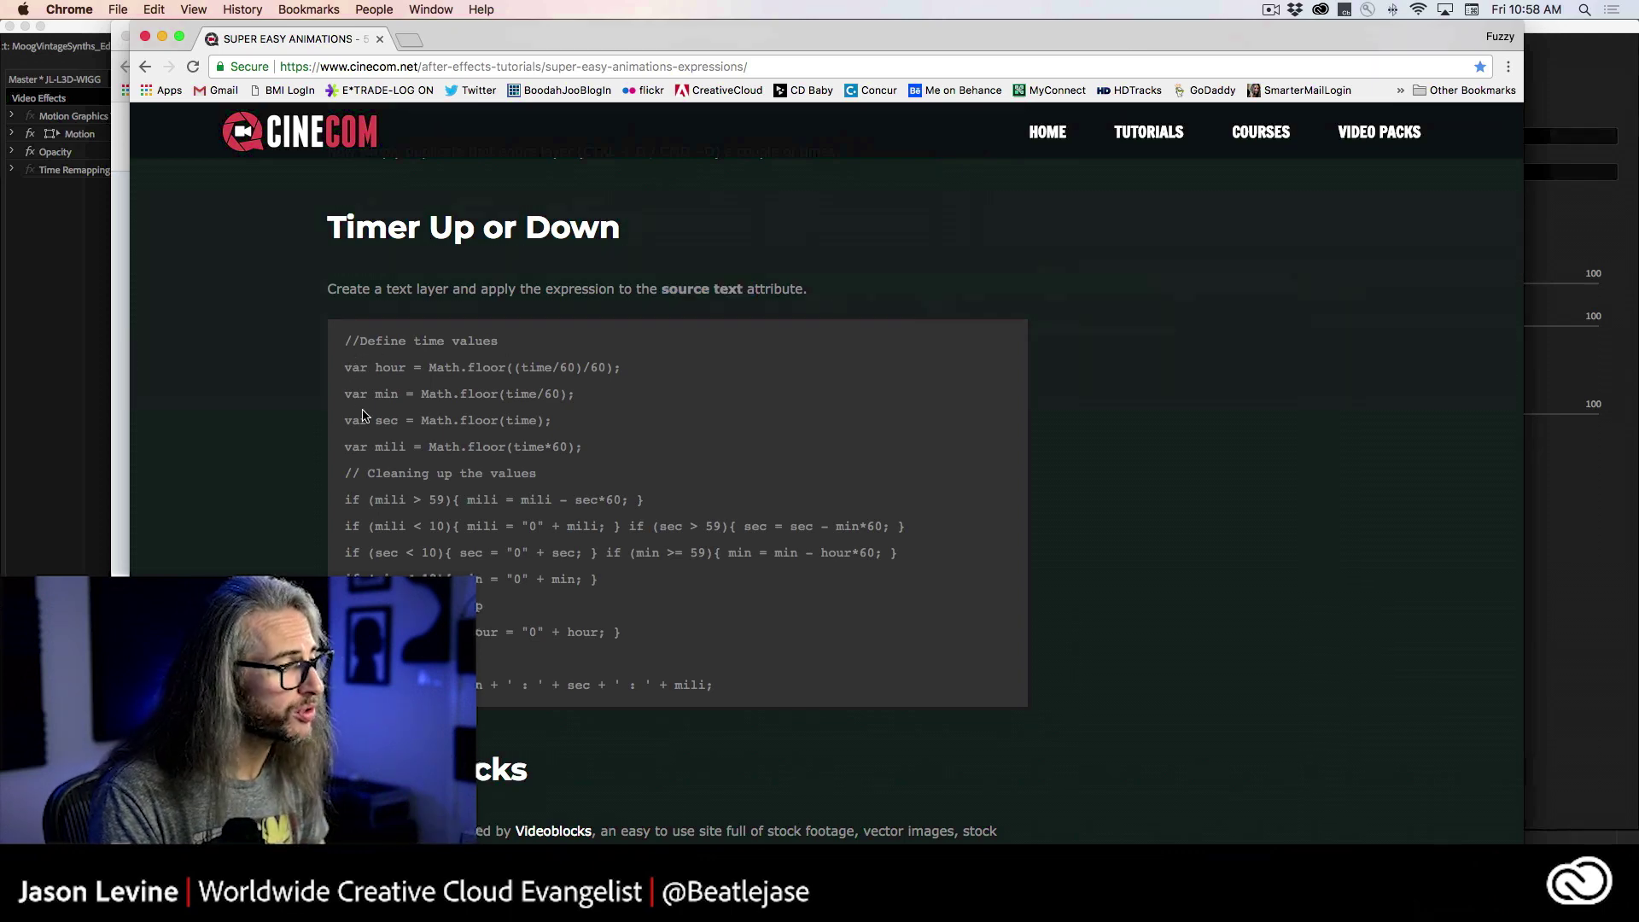
scroll(363, 415, "down", 5)
scroll(363, 411, "up", 6)
scroll(364, 411, "up", 2)
scroll(364, 410, "down", 2)
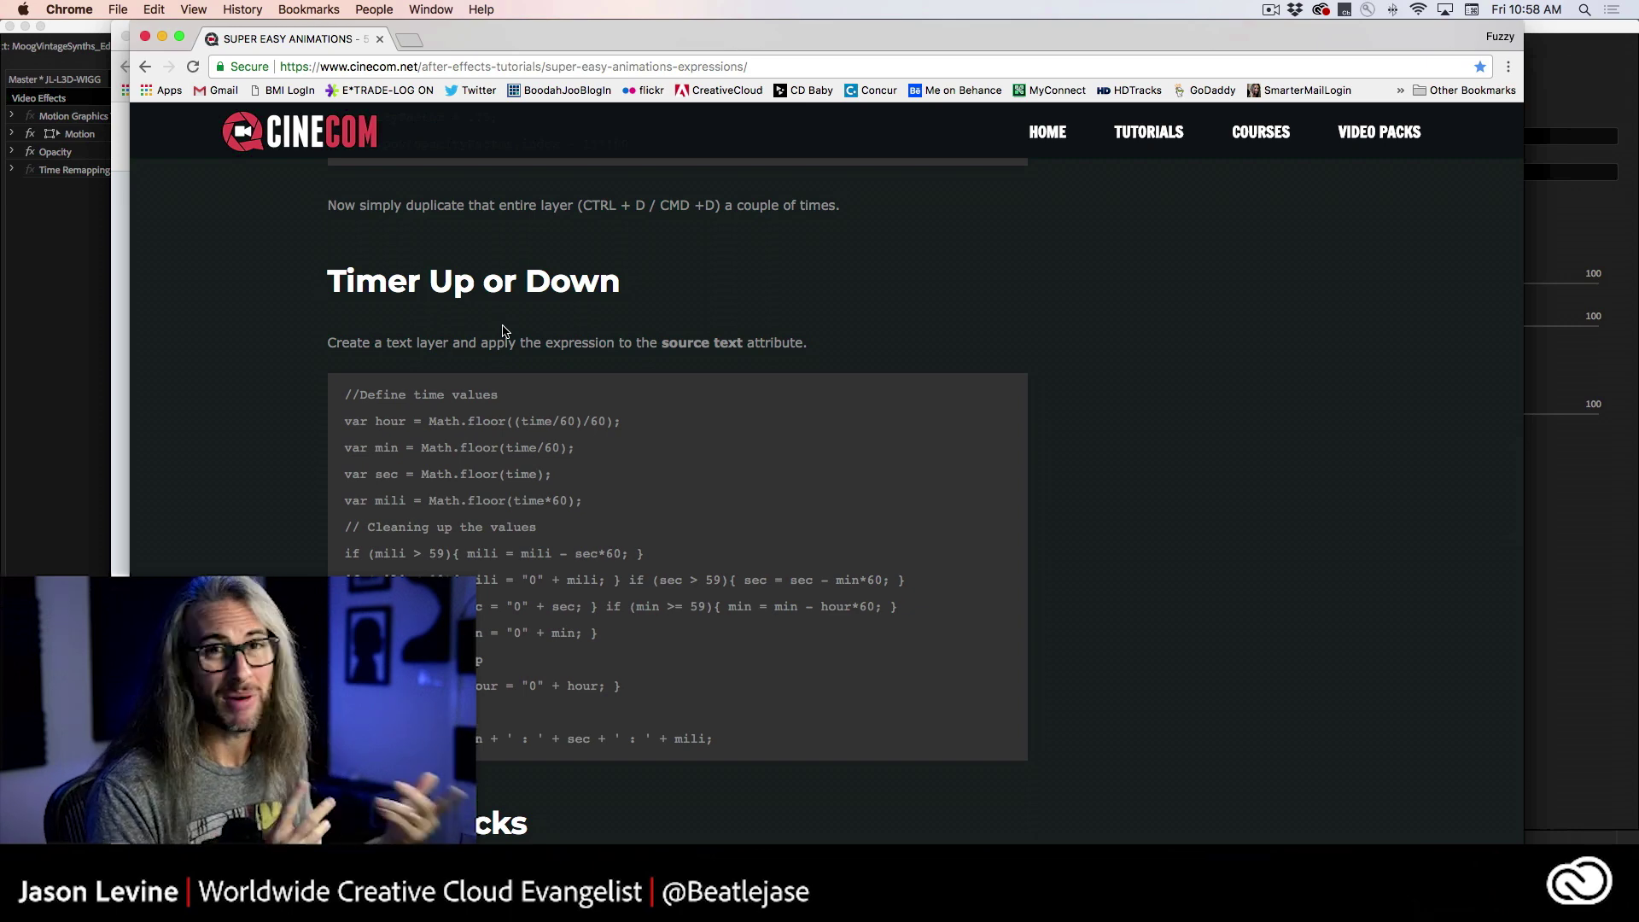
Step: Switch to Premiere Pro and search Adobe Stock templates in the Libraries panel for "transitions"
key("super+Tab")
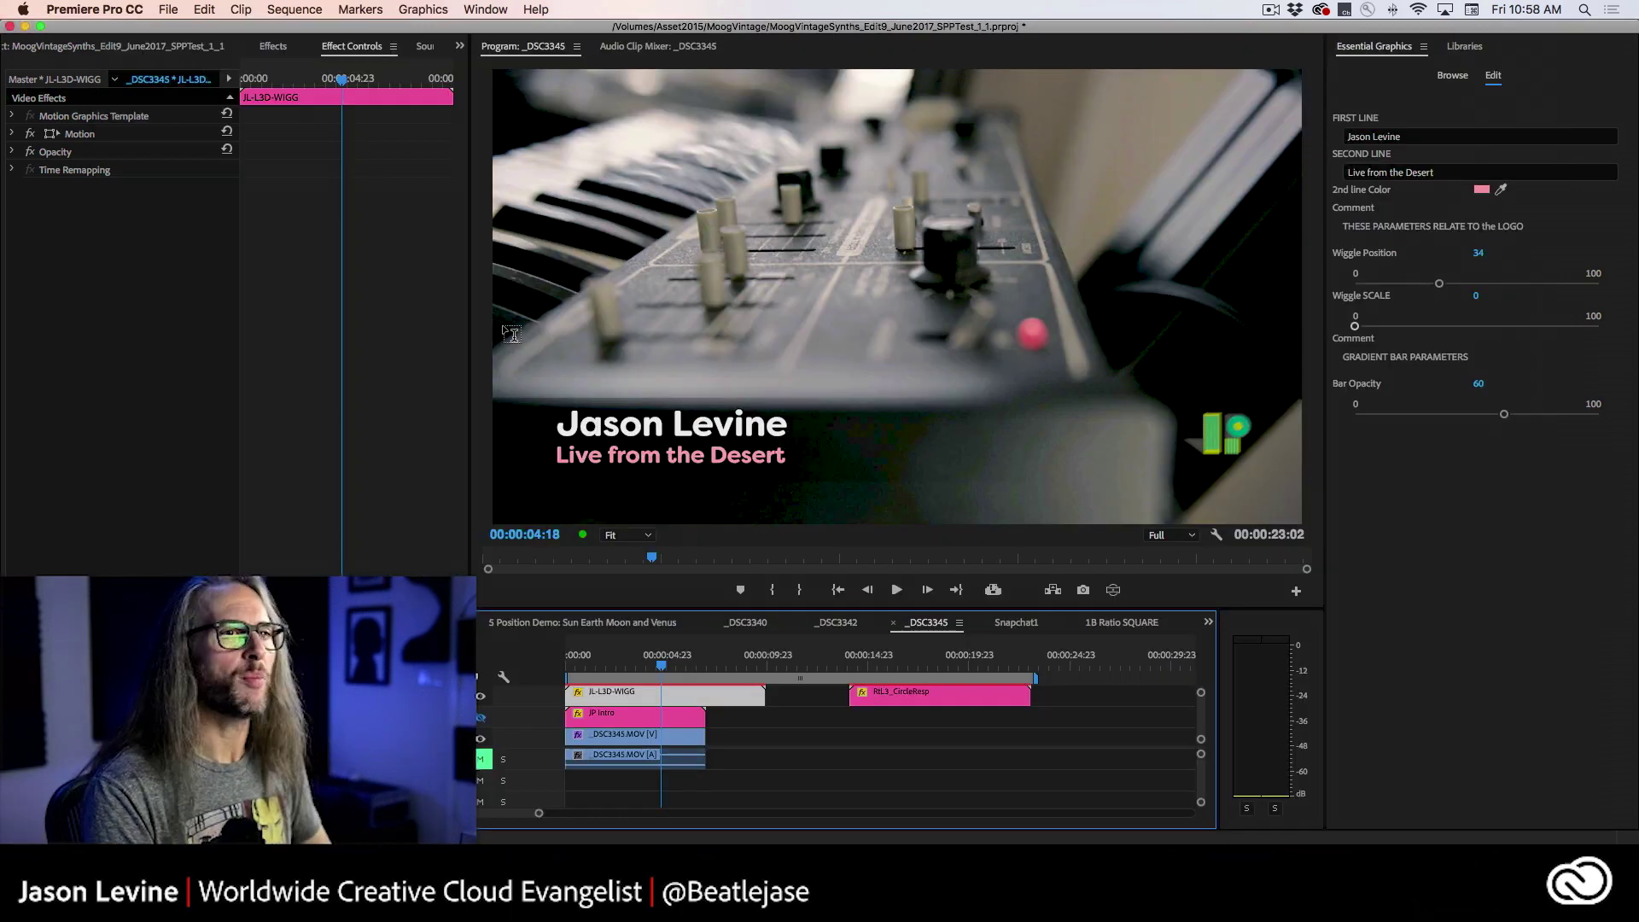
left_click(1464, 46)
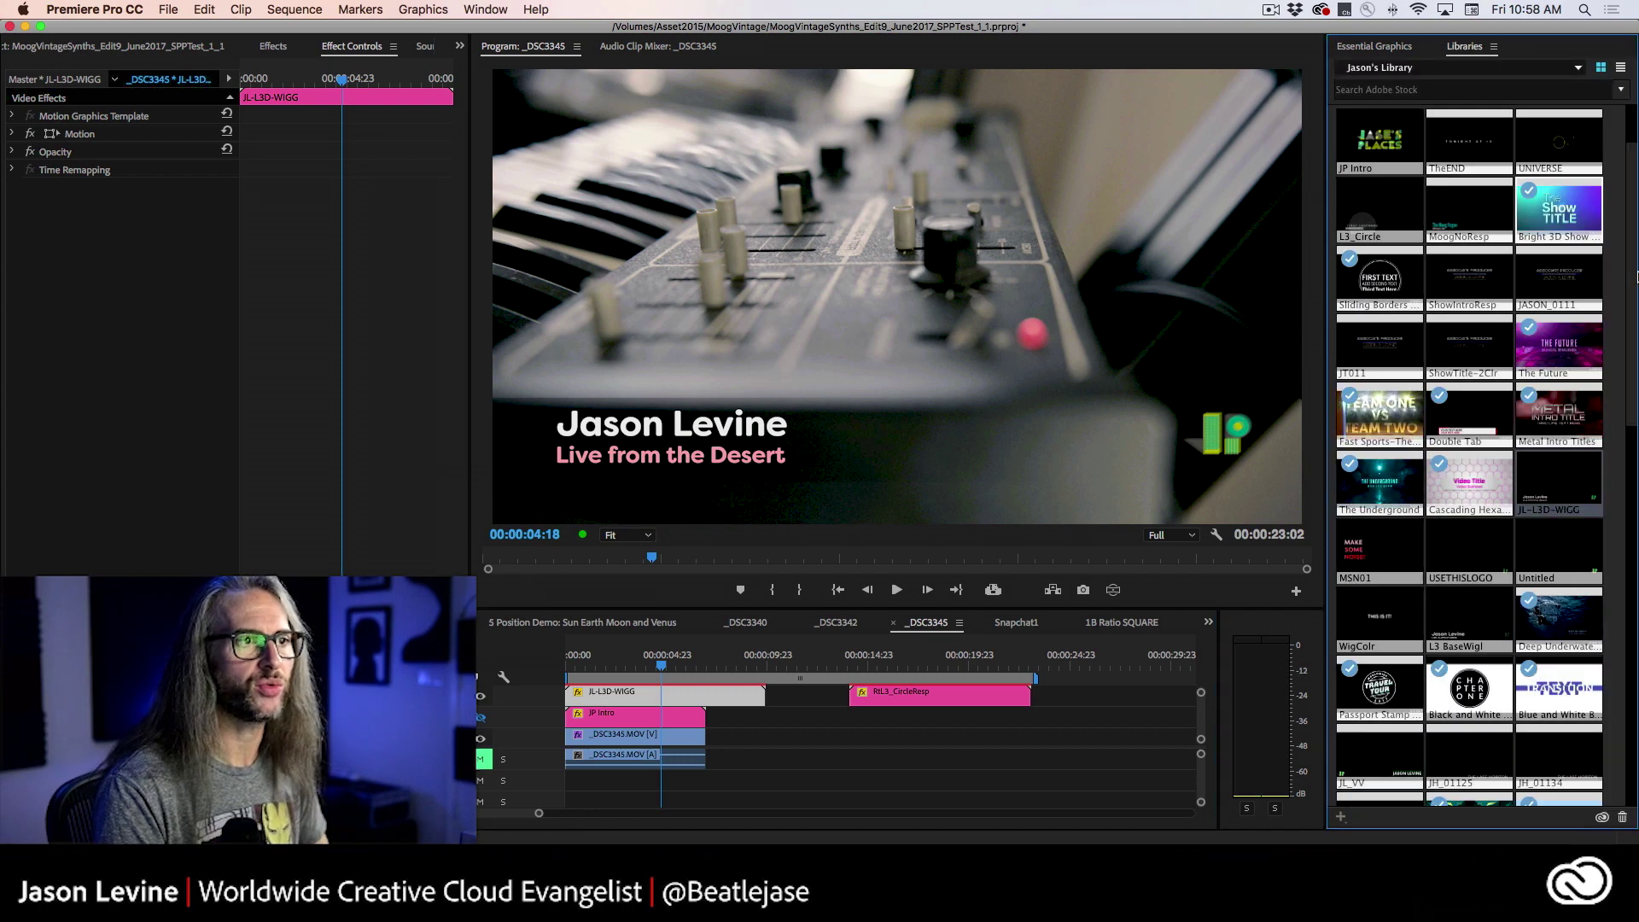
left_click(1431, 91)
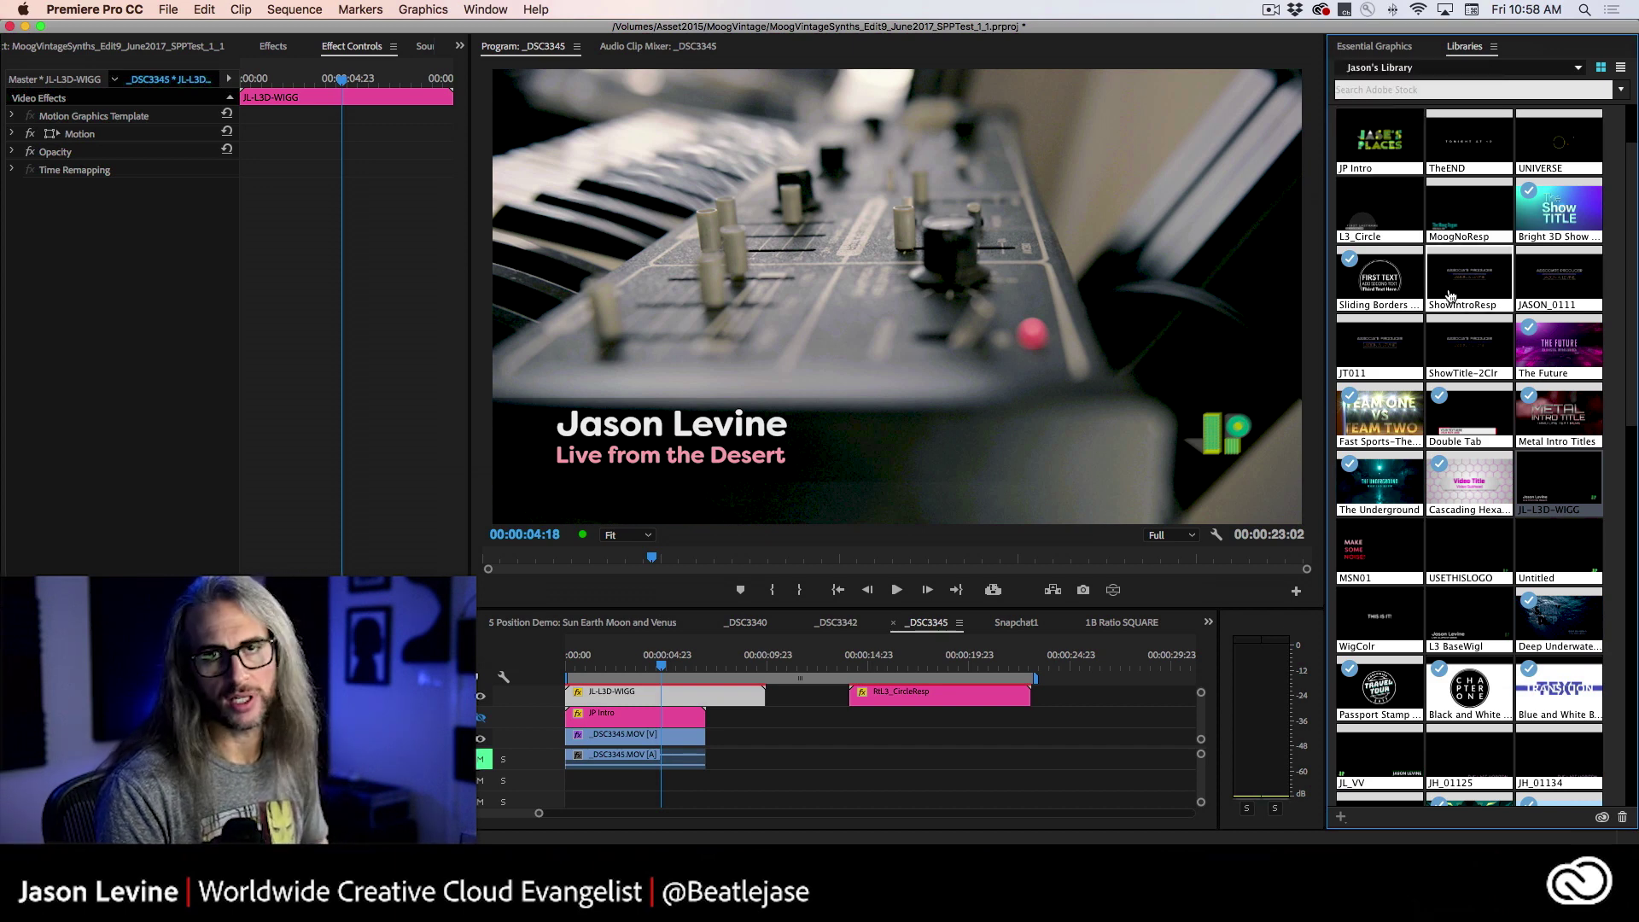
type("transitions")
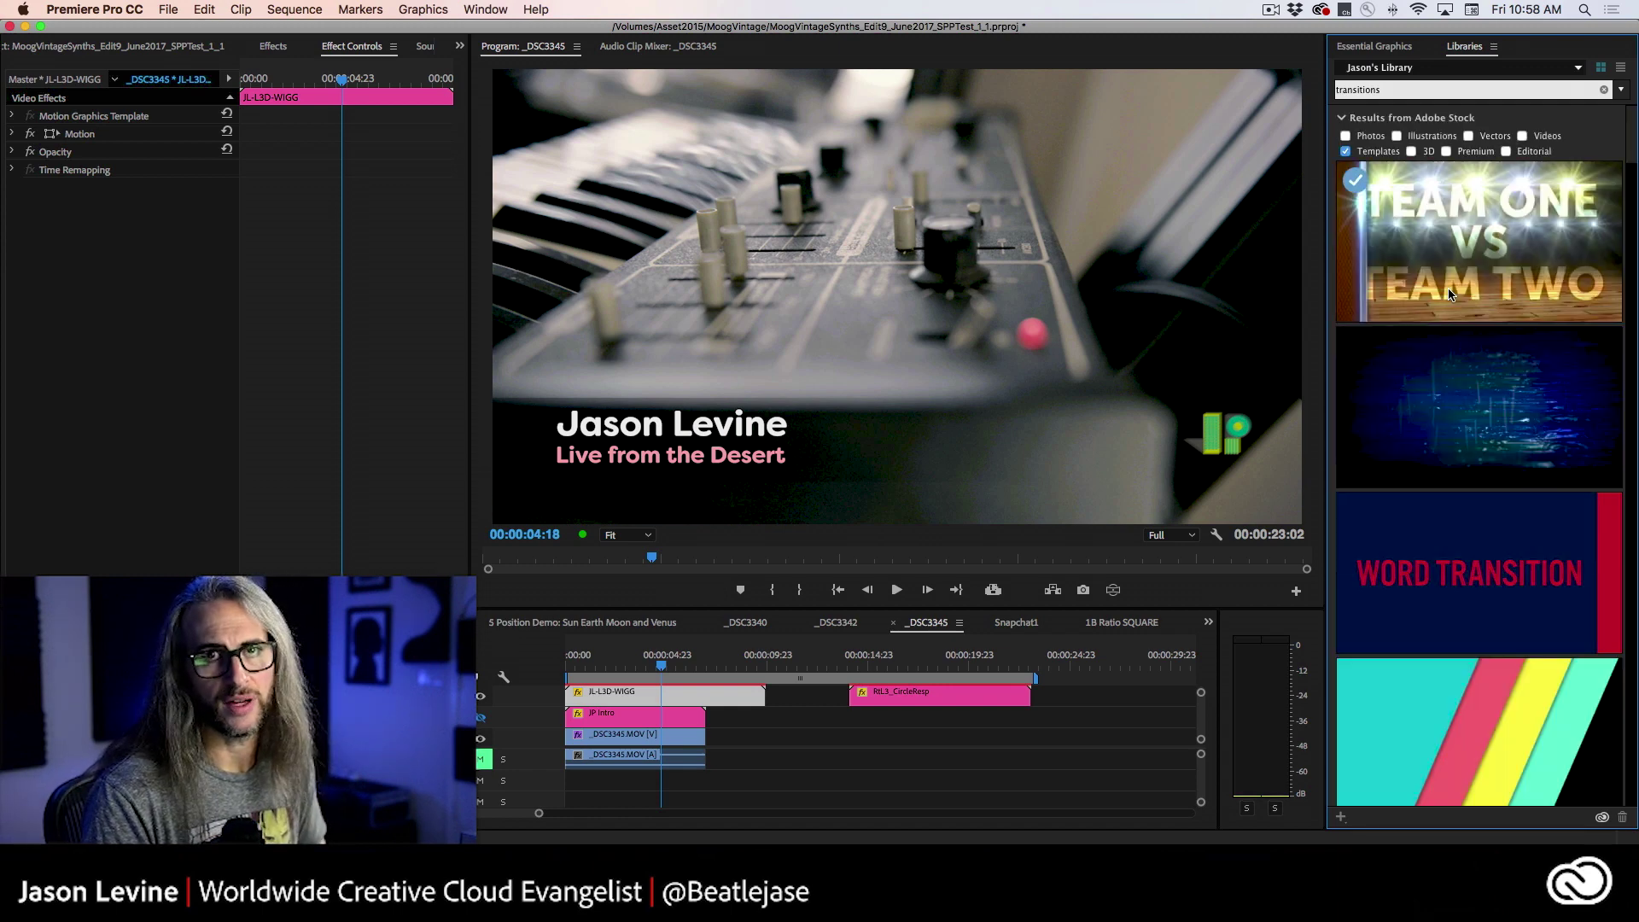
Step: Browse the Adobe Stock transition templates and check the names and the free or premium labels of several
mouse_move(1490, 433)
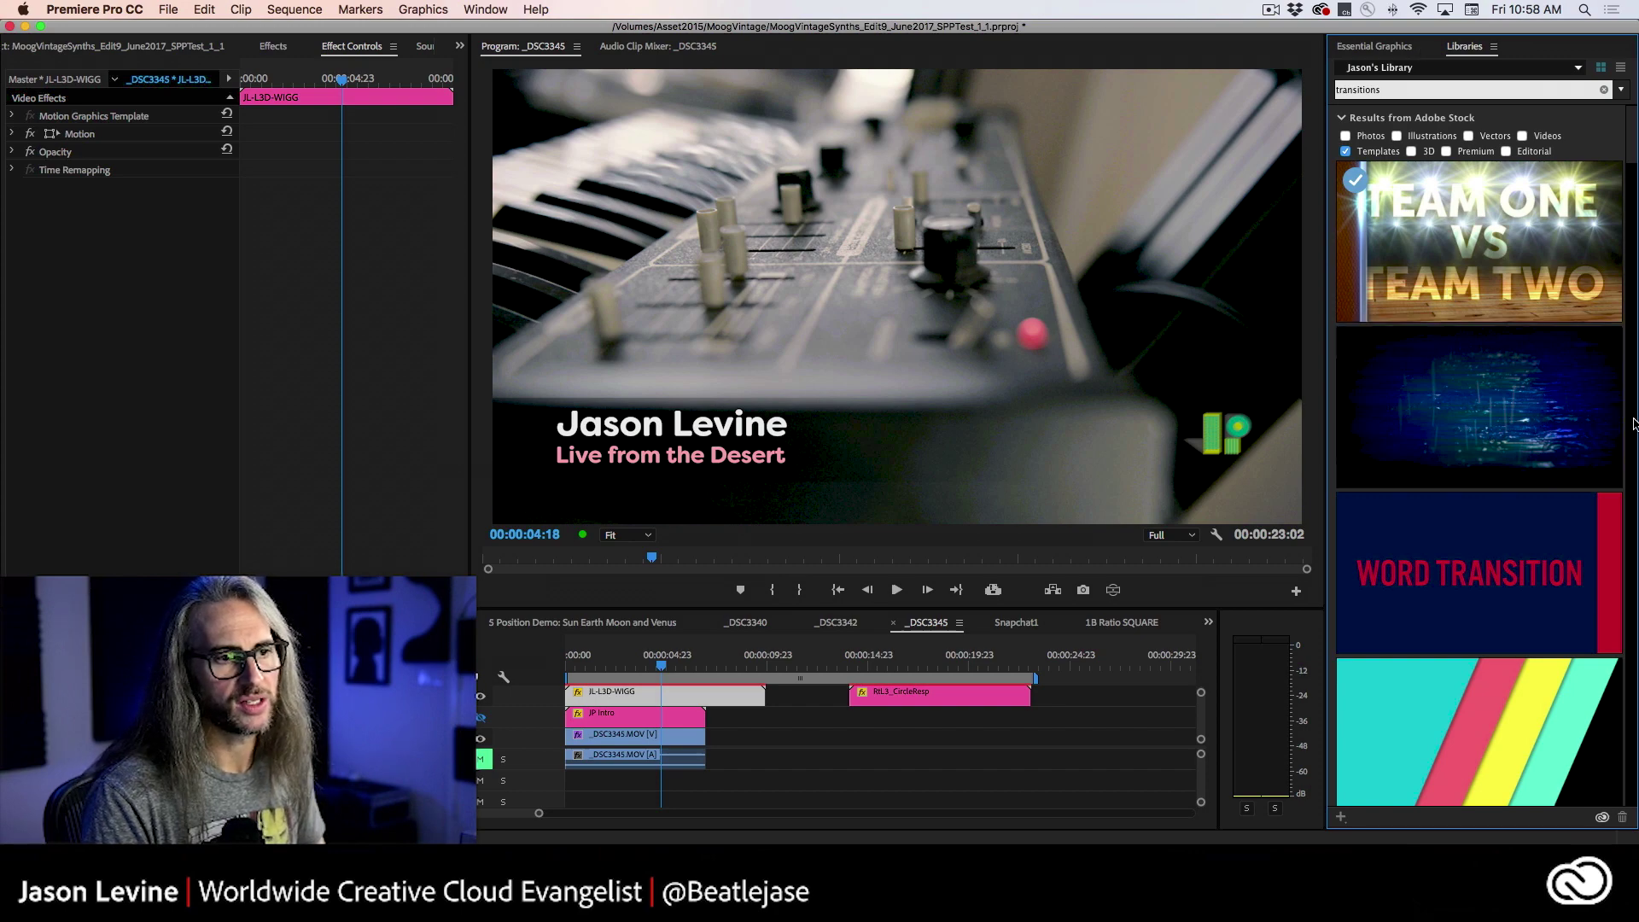
scroll(1632, 424, "down", 15)
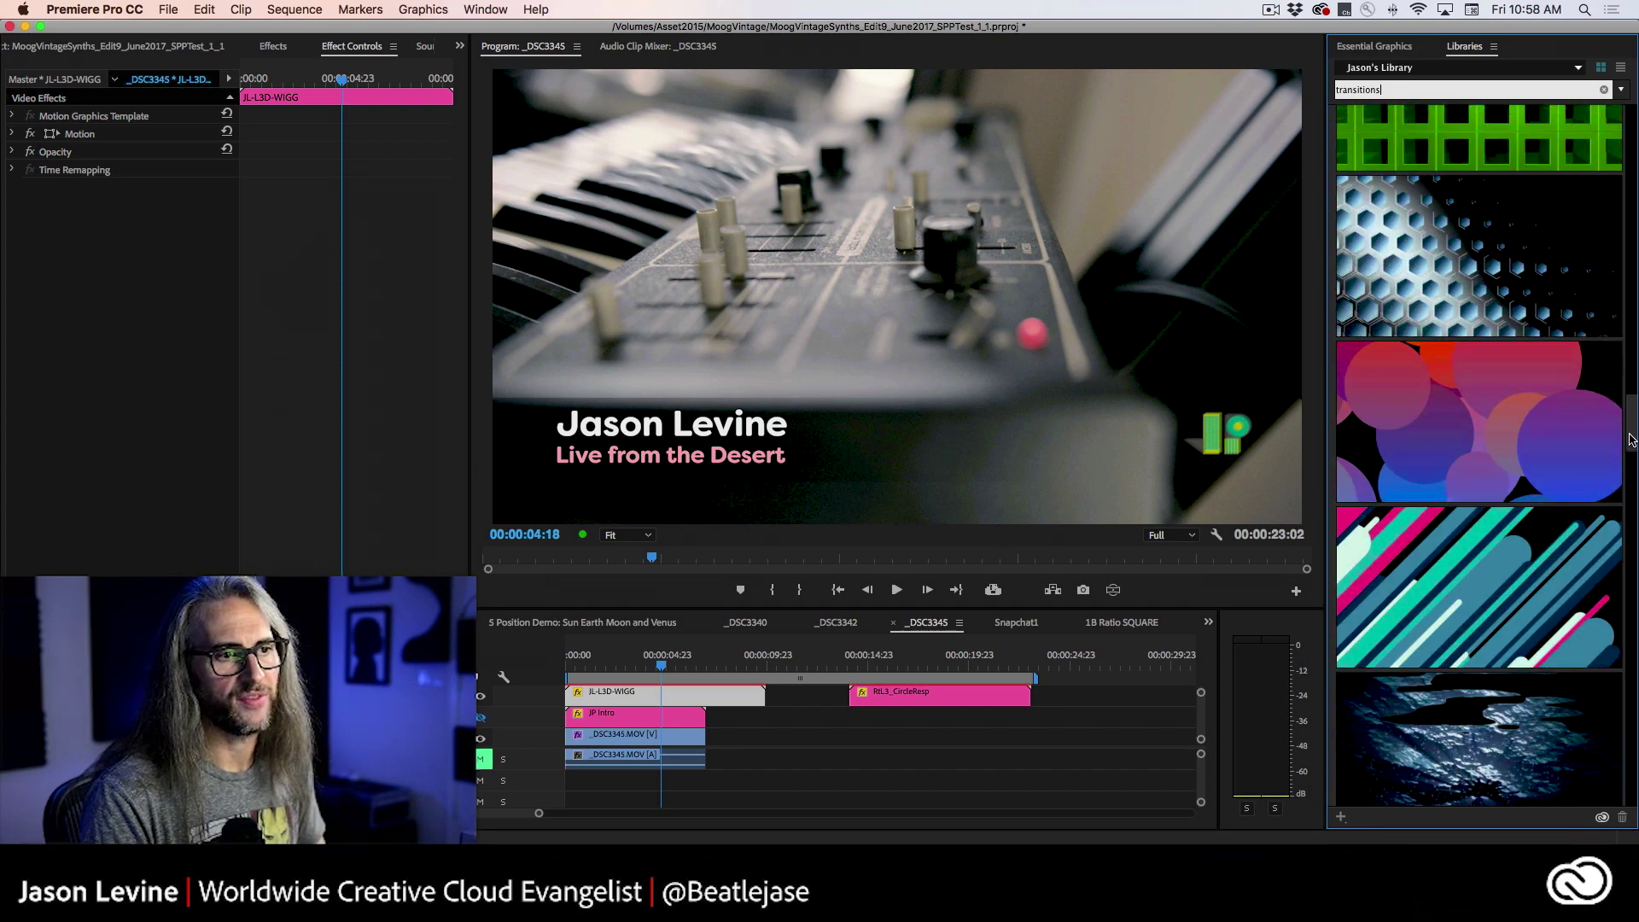
scroll(1632, 441, "up", 3)
scroll(1631, 441, "down", 5)
mouse_move(1503, 347)
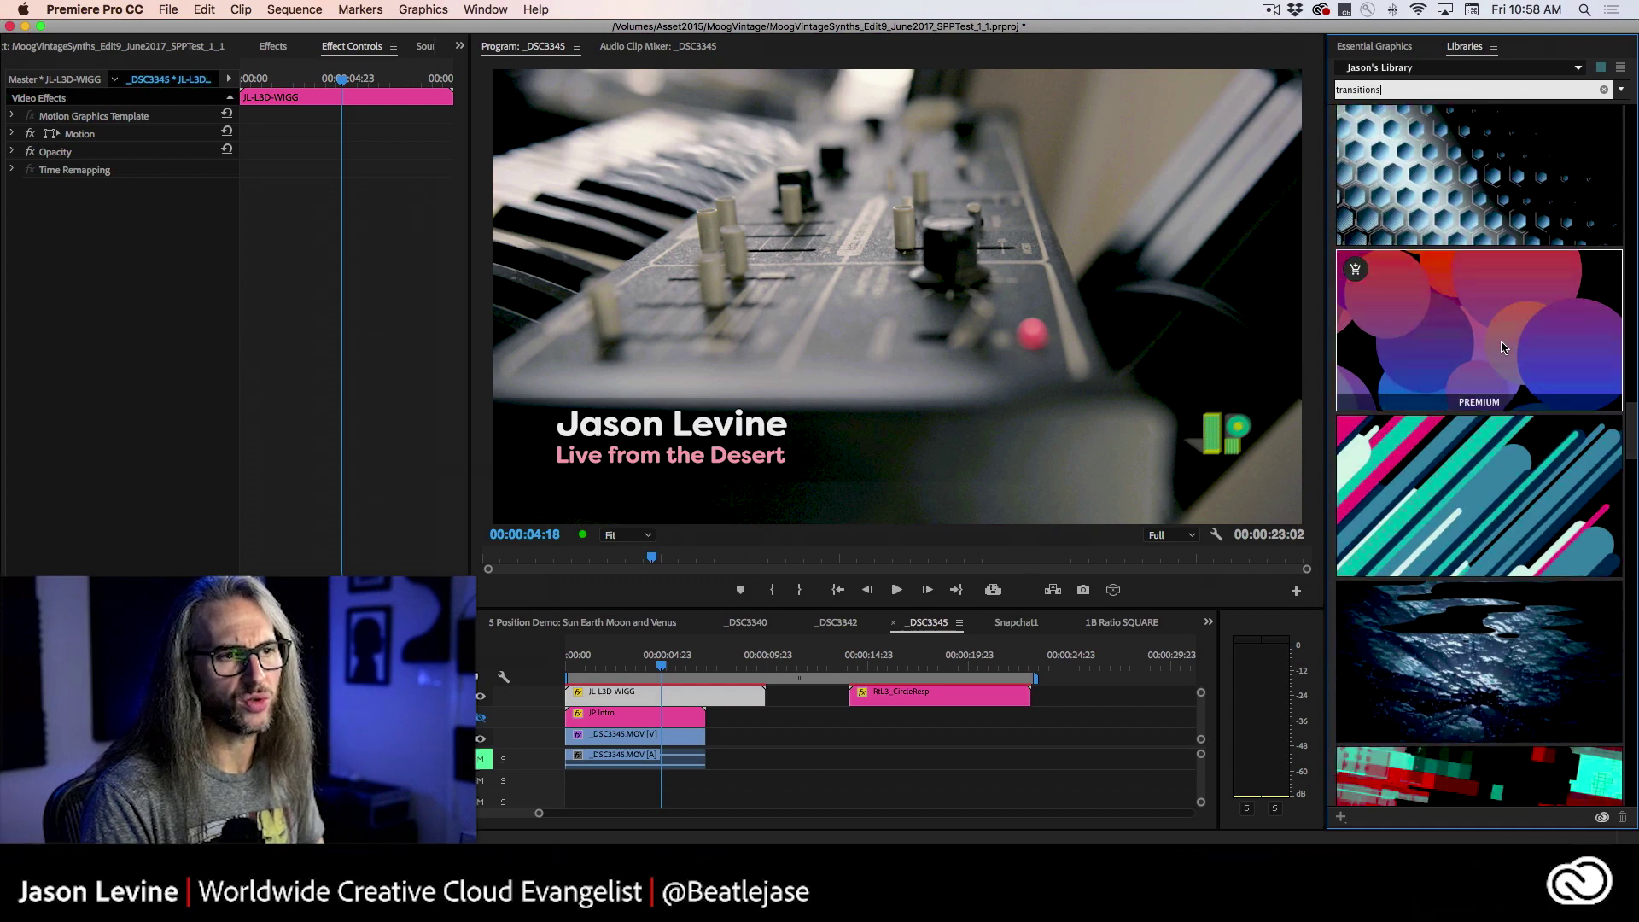
mouse_move(1523, 461)
mouse_move(1512, 600)
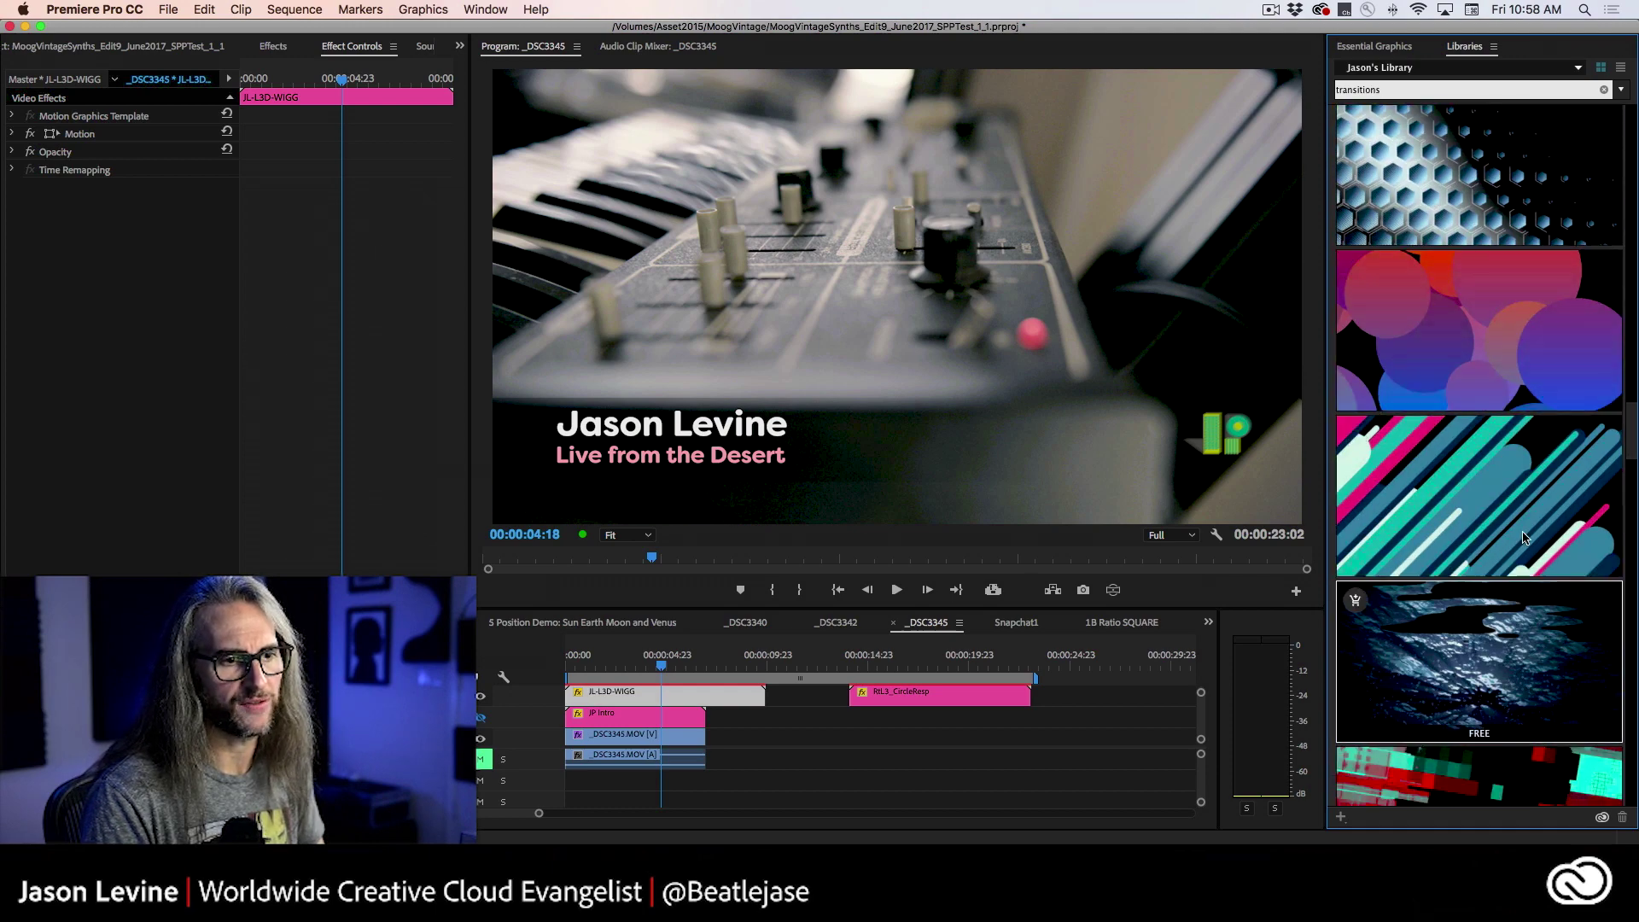
mouse_move(1465, 139)
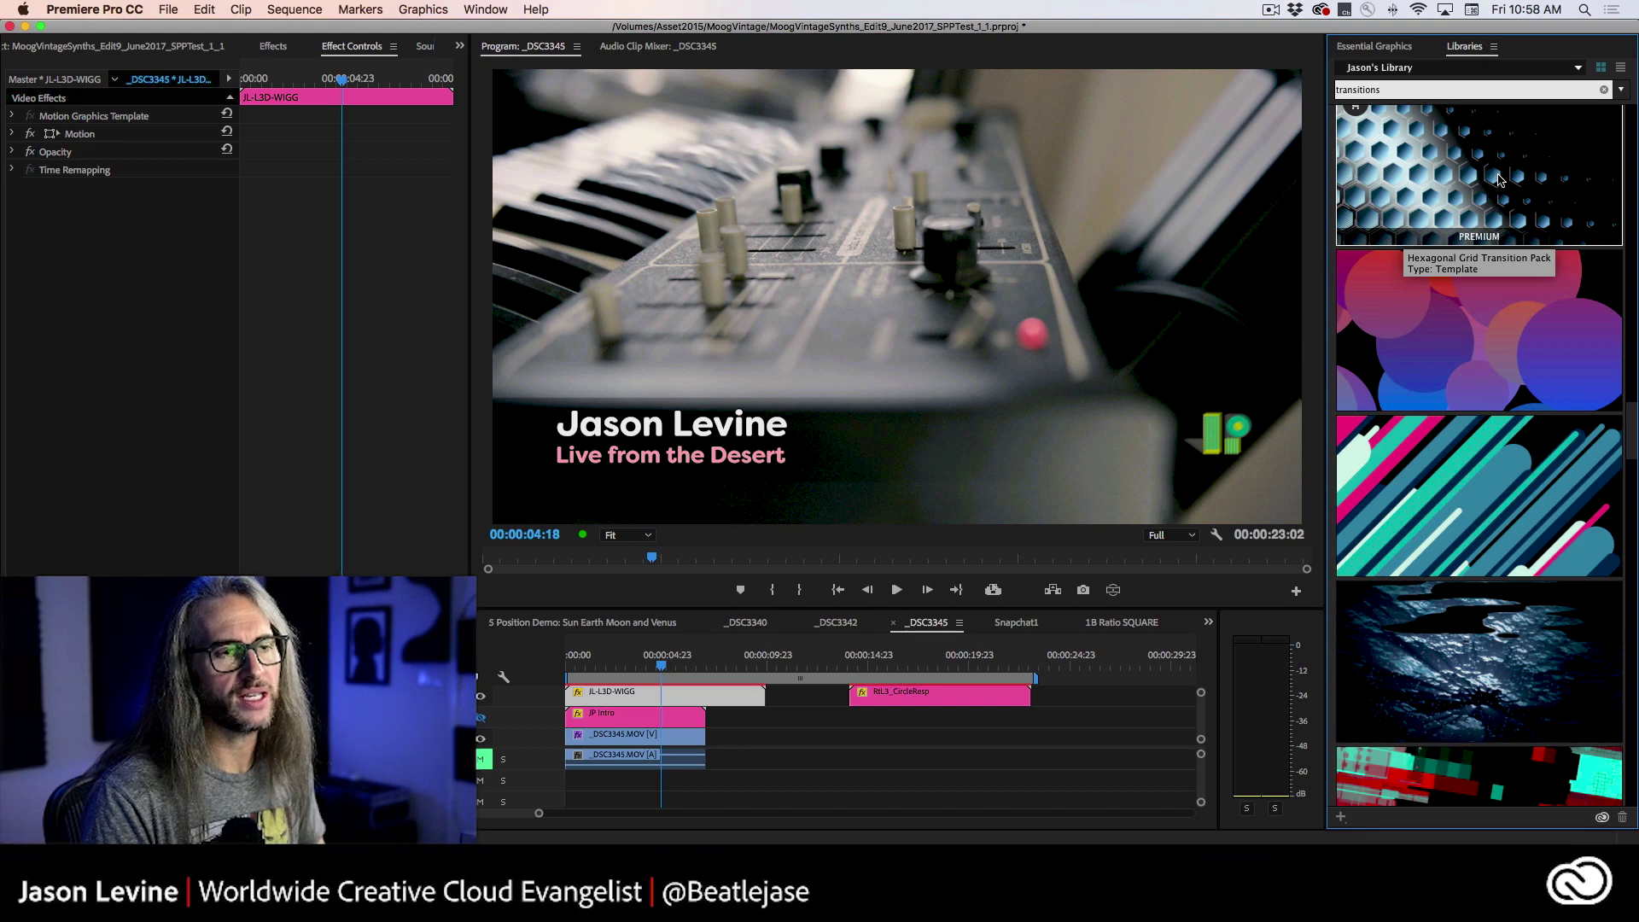
Step: Open the Adobe Stock page of the Dynamic Geometric Transitions template and read its specifications and number of animation styles
mouse_move(1508, 647)
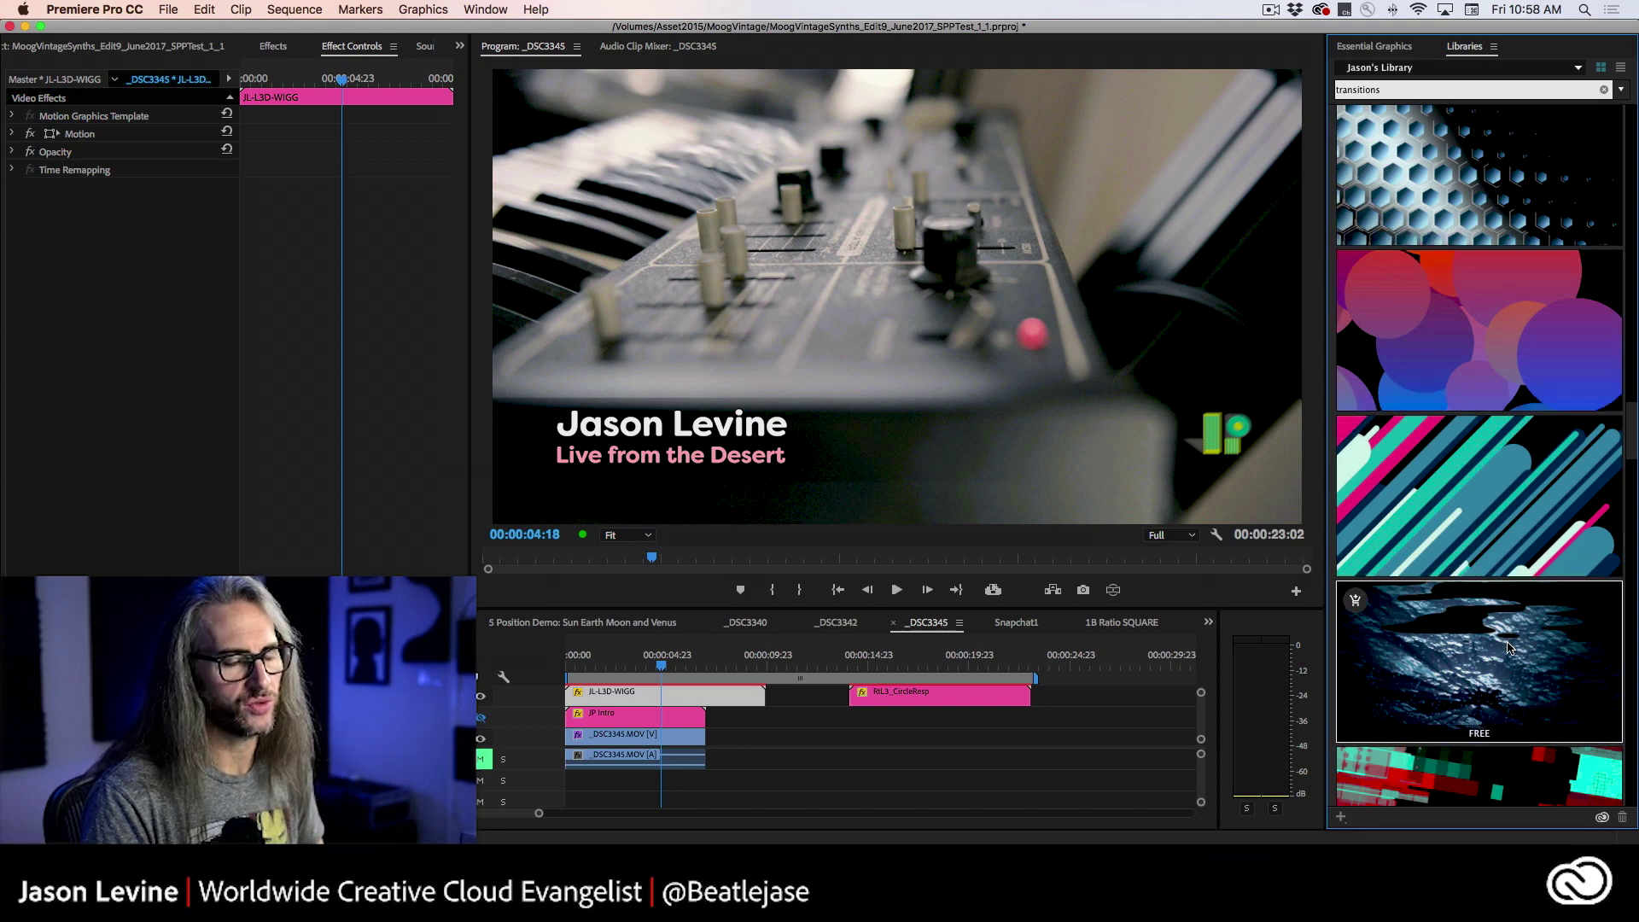
mouse_move(1633, 442)
left_mouse_down()
mouse_move(1633, 583)
mouse_move(1634, 447)
left_mouse_up()
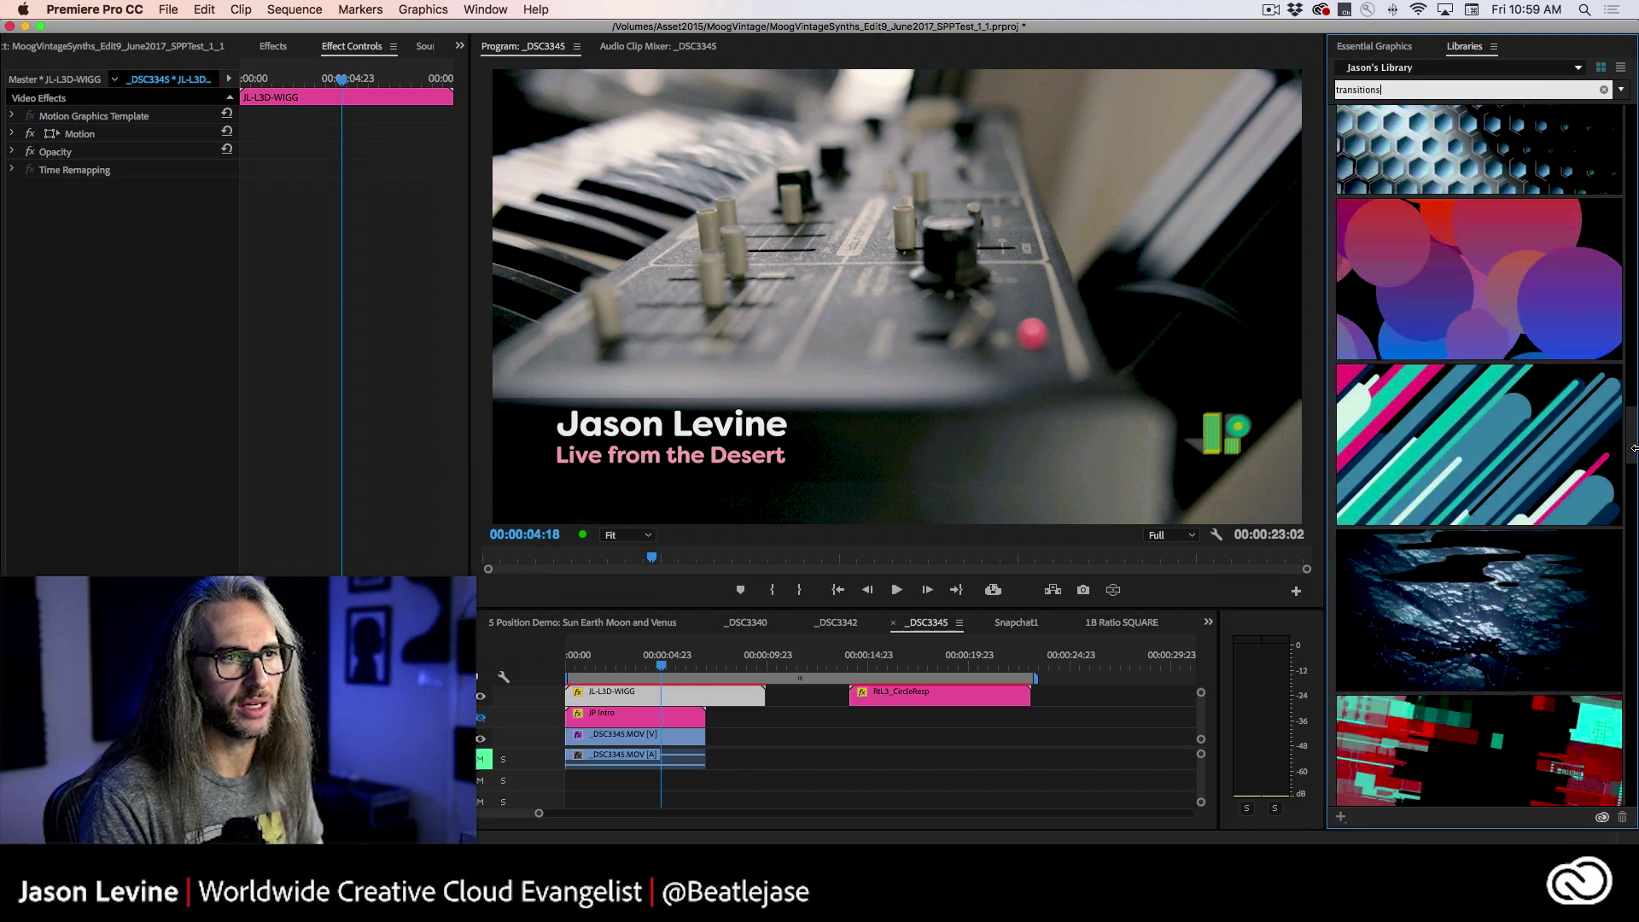
double_click(1493, 459)
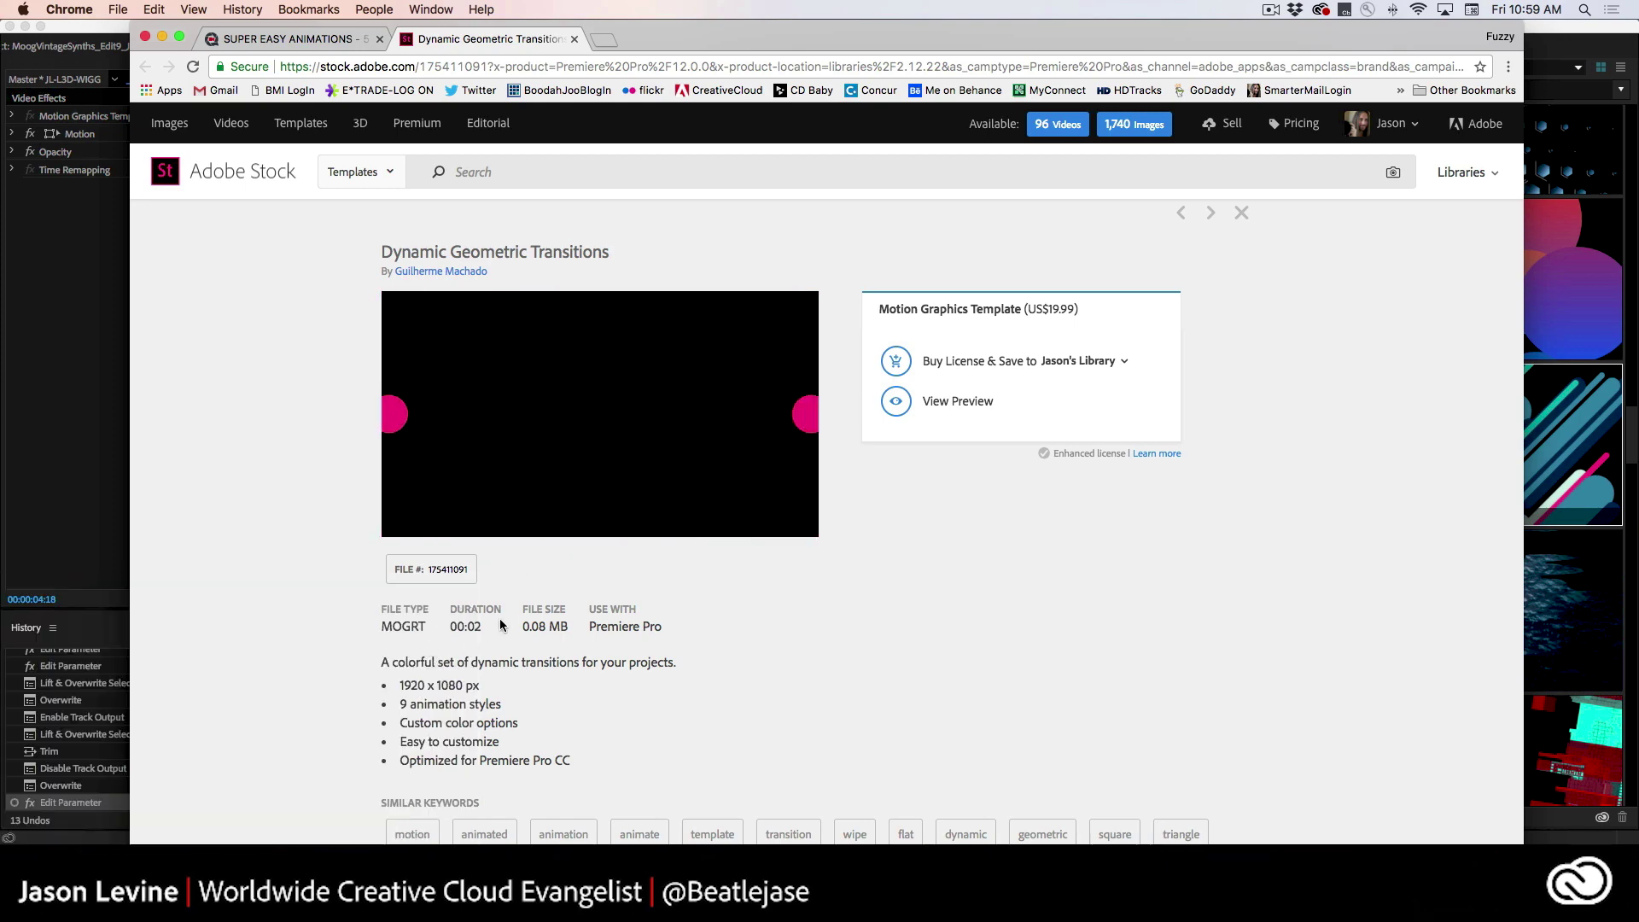
scroll(334, 694, "down", 2)
scroll(334, 694, "down", 1)
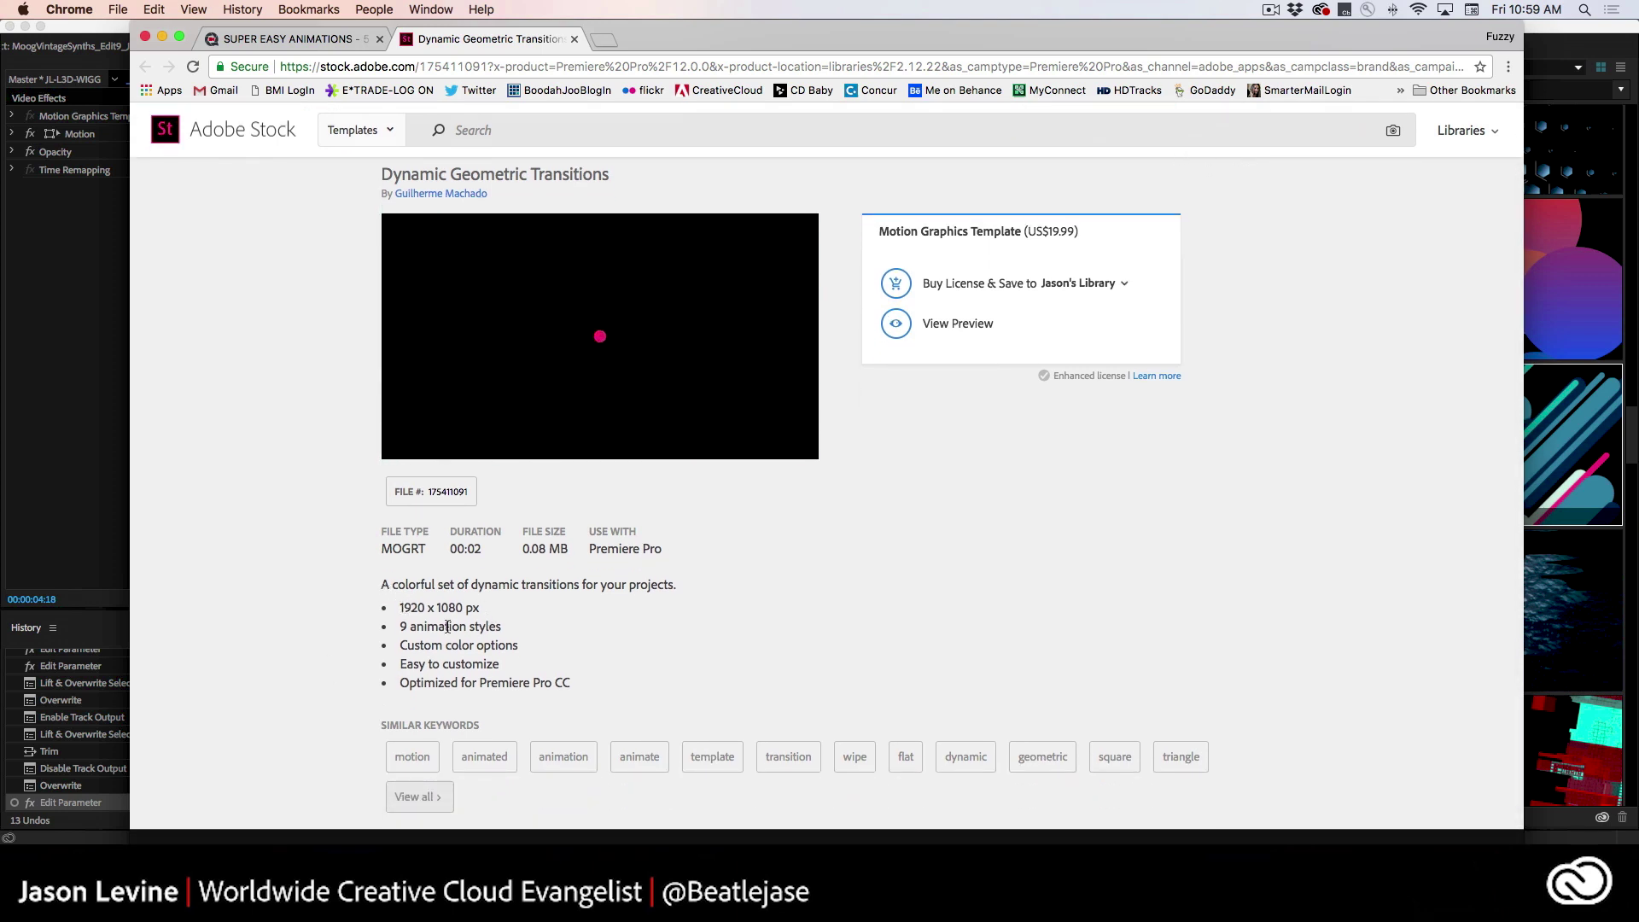
left_click_drag(395, 627, 519, 631)
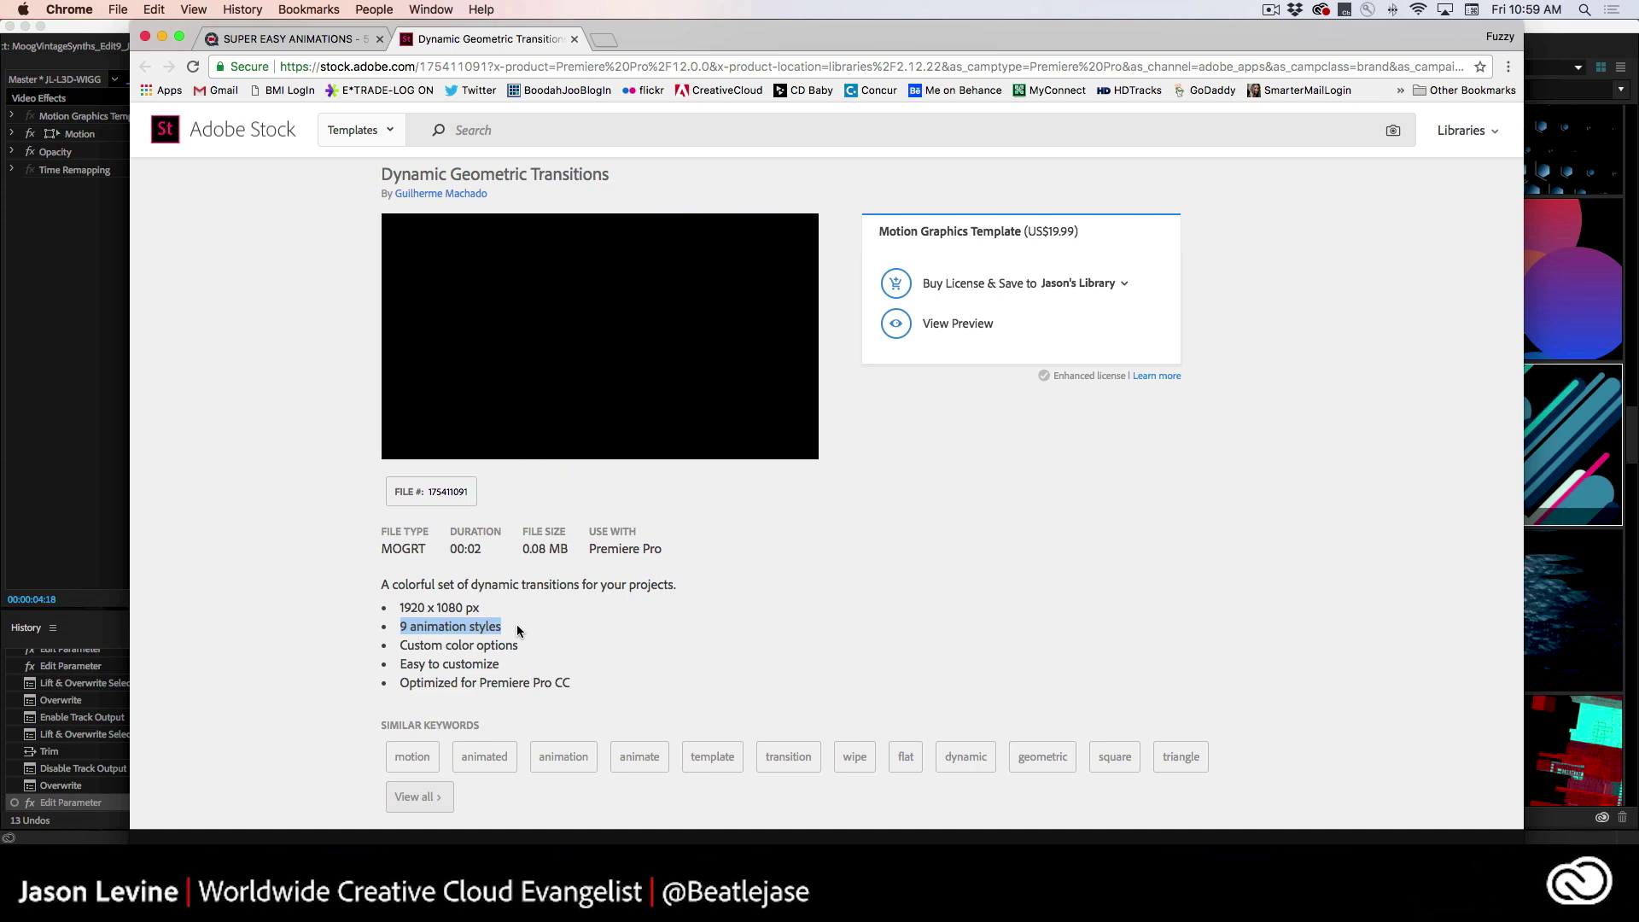
Step: License the Dynamic Geometric Transitions template, save it to the current library, and check its color customization feature
left_click(896, 284)
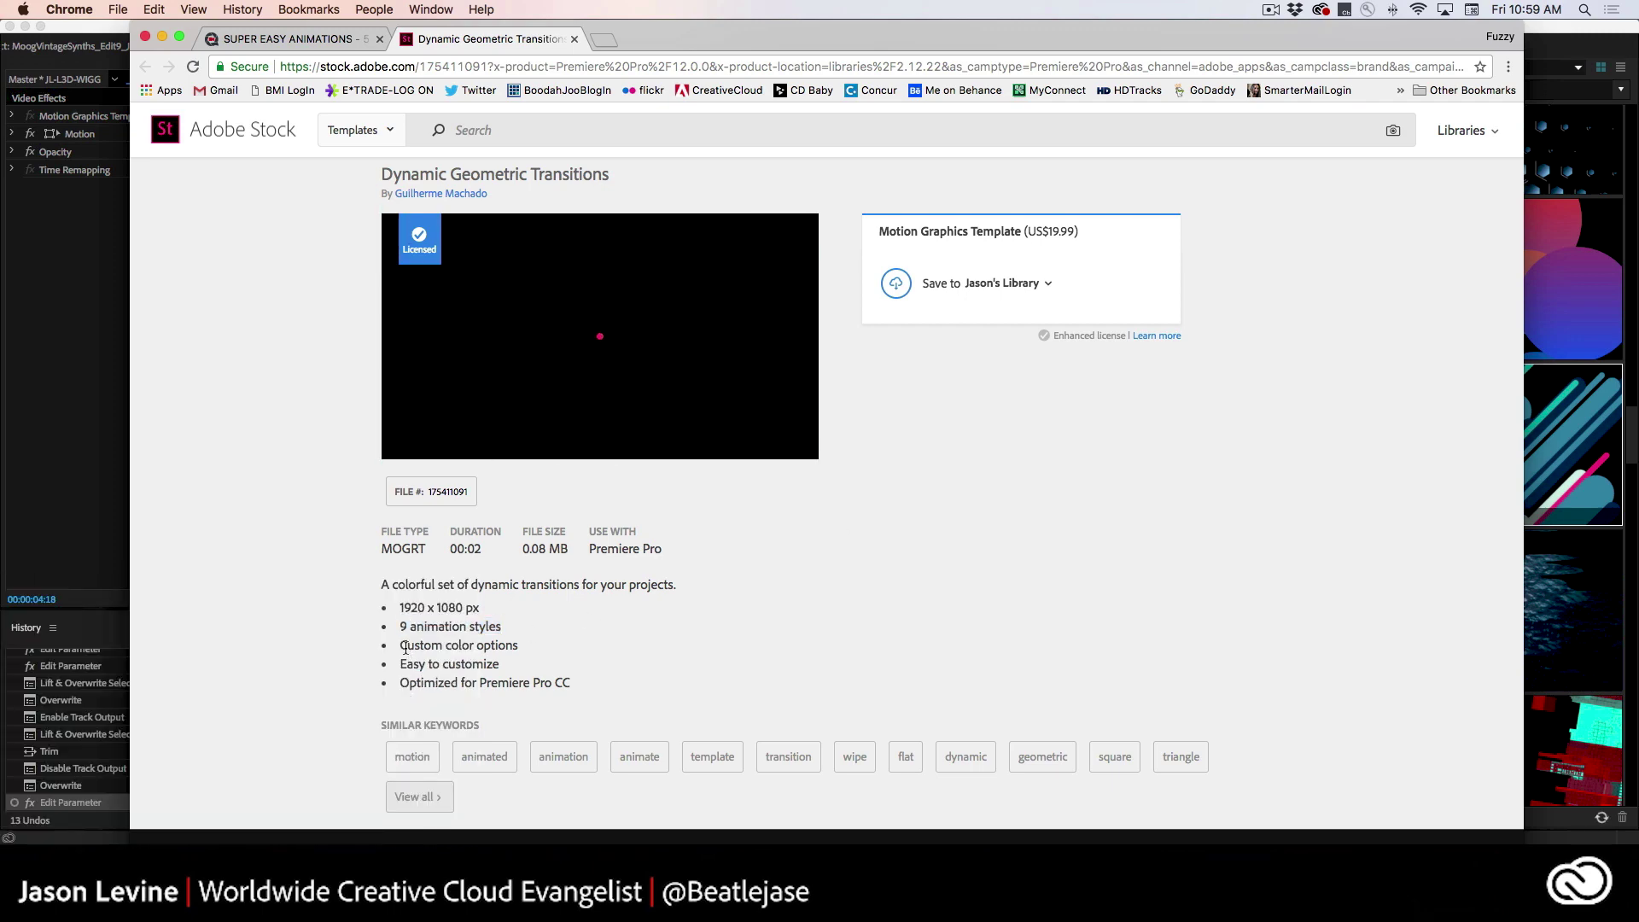
left_click_drag(399, 646, 521, 646)
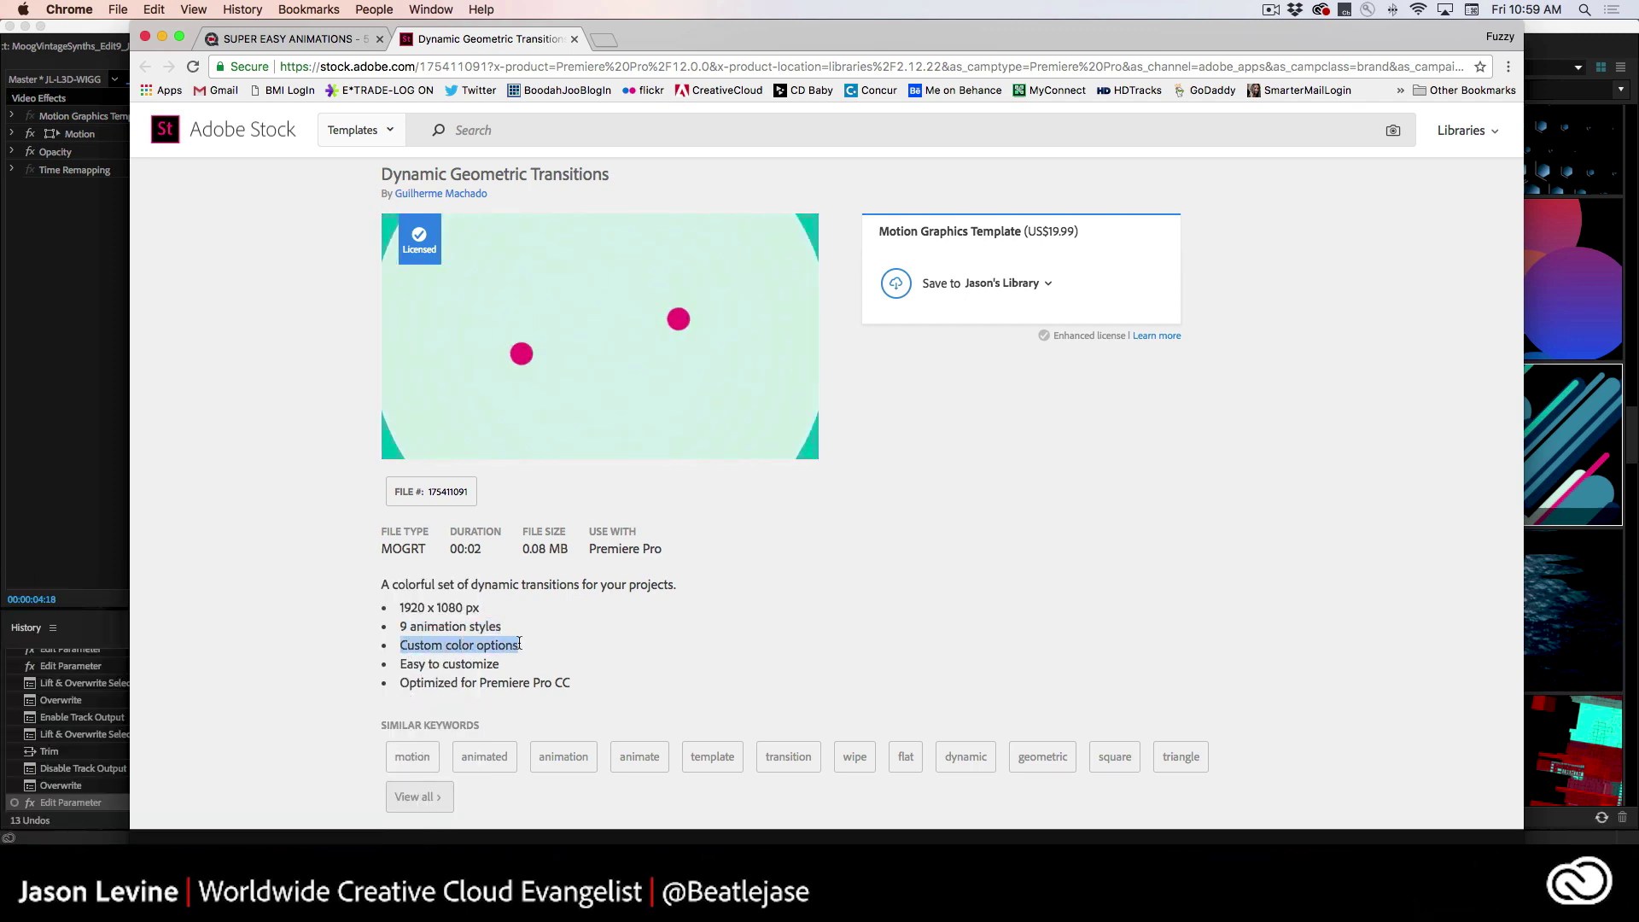
left_click(640, 651)
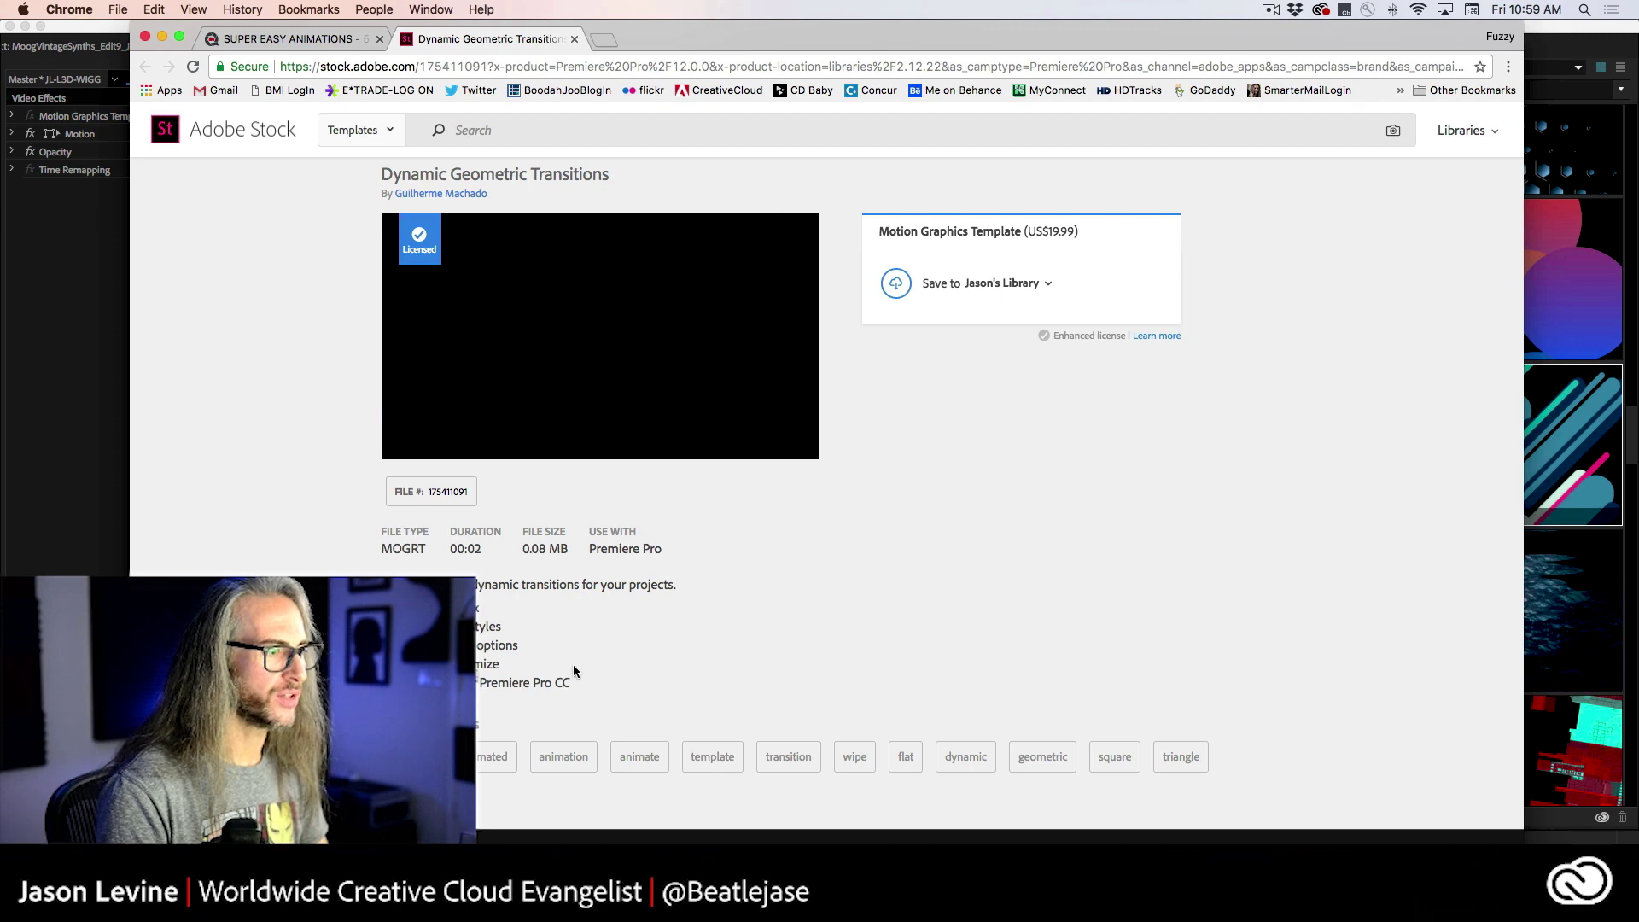
Step: Switch to Premiere Pro and change the JPS Color of the JP Intro clip to blue 1E43AB
key("super+Tab")
left_click(642, 664)
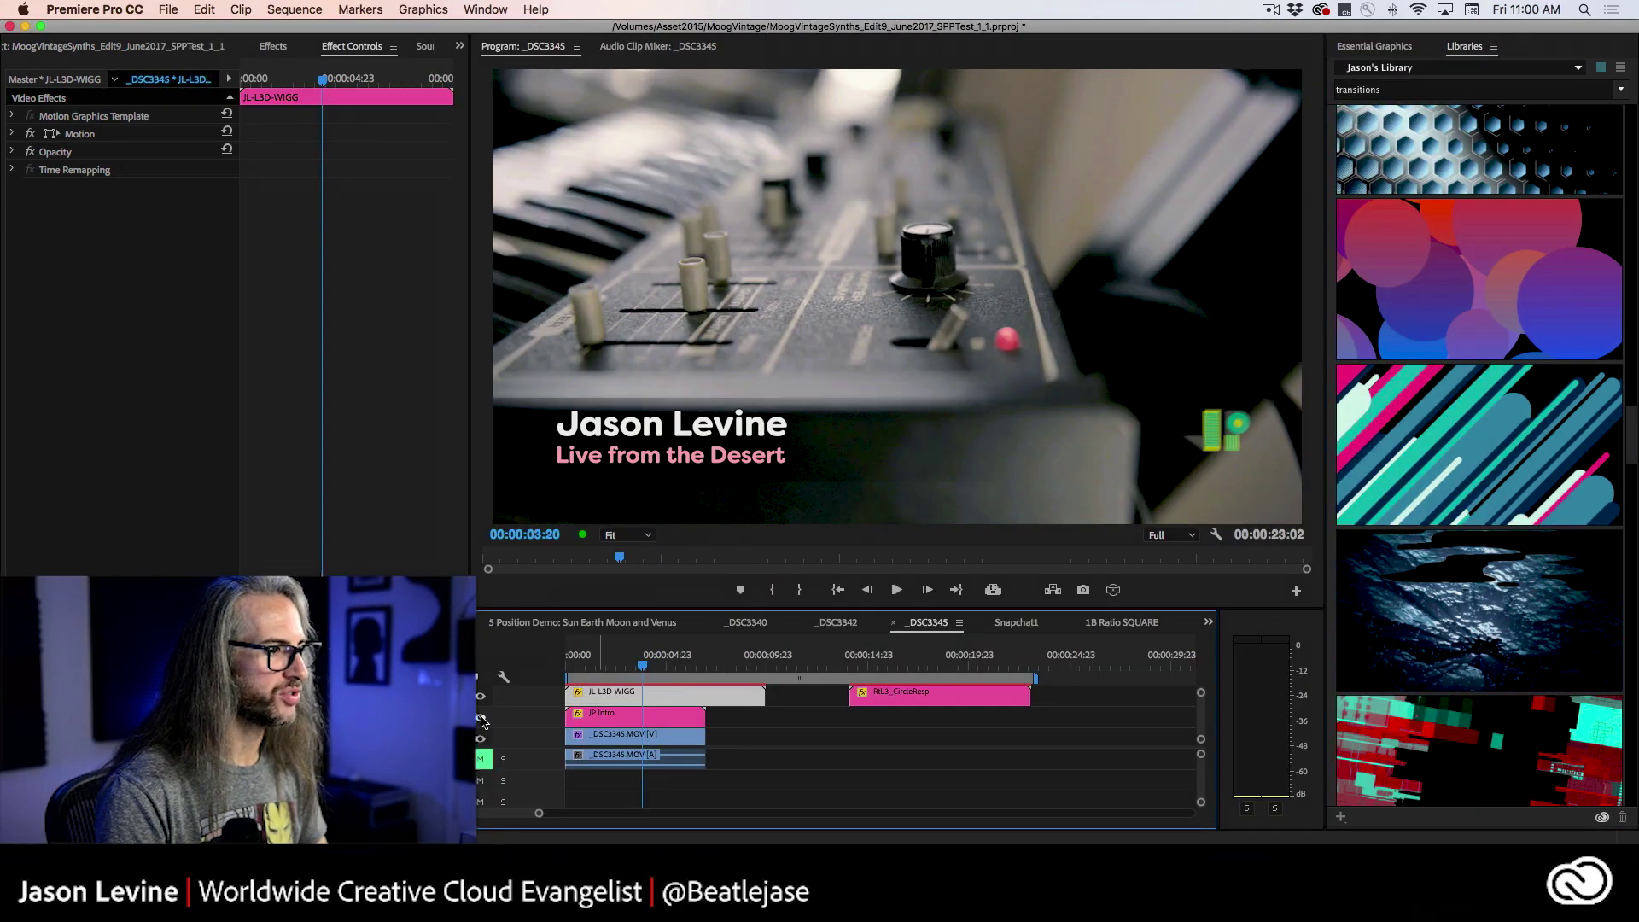
left_click(586, 723)
left_click(1384, 47)
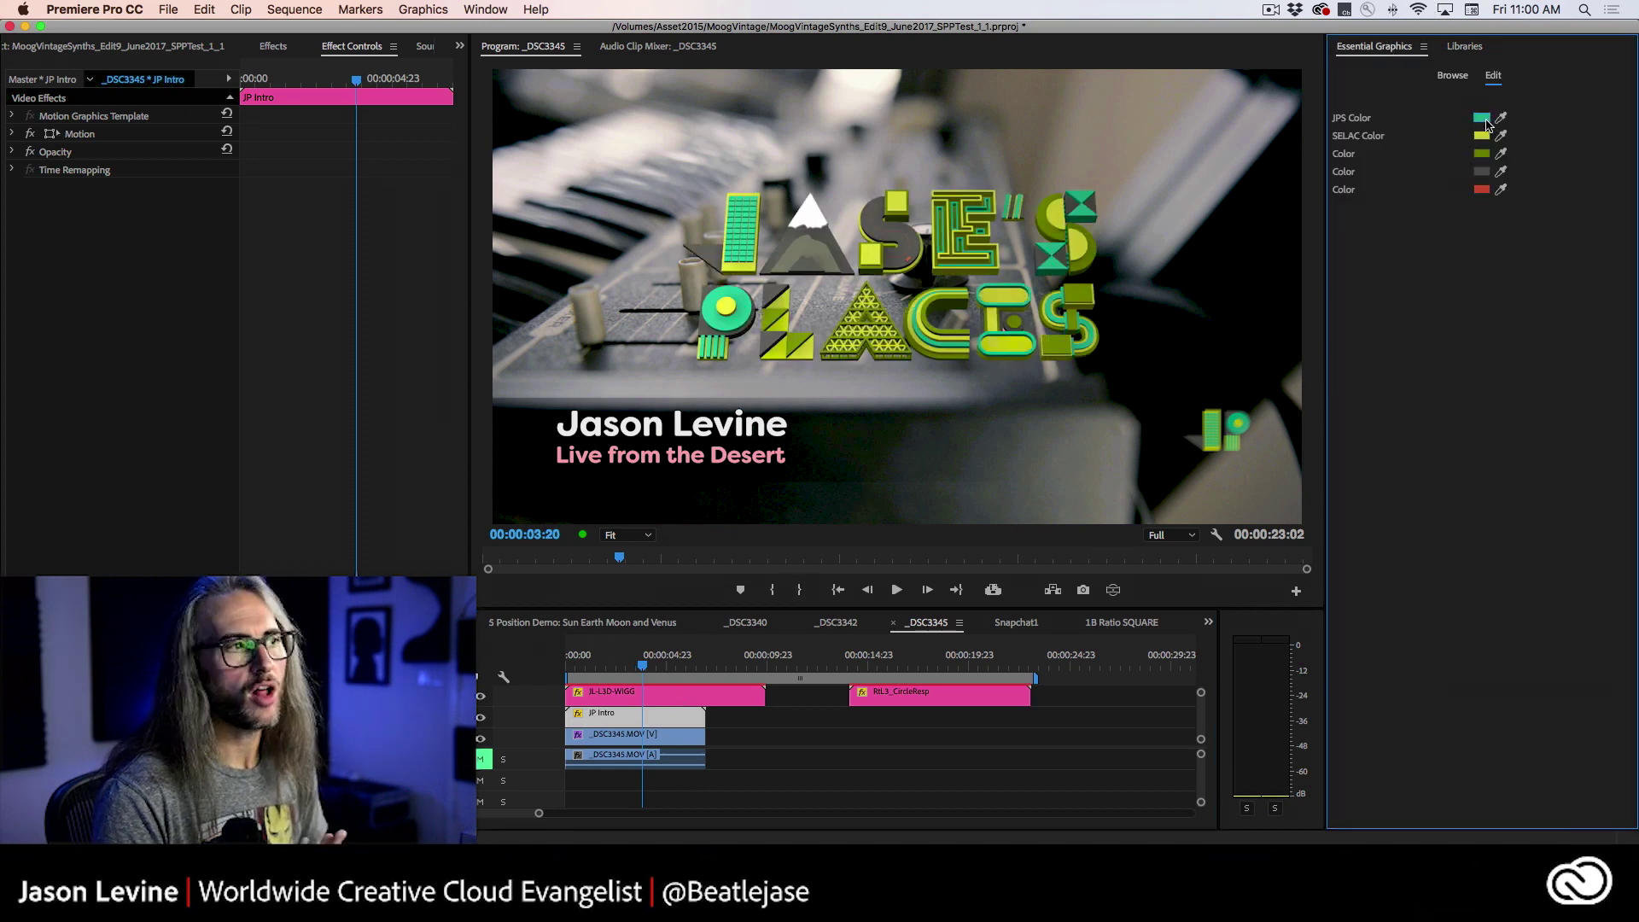
left_click(1483, 118)
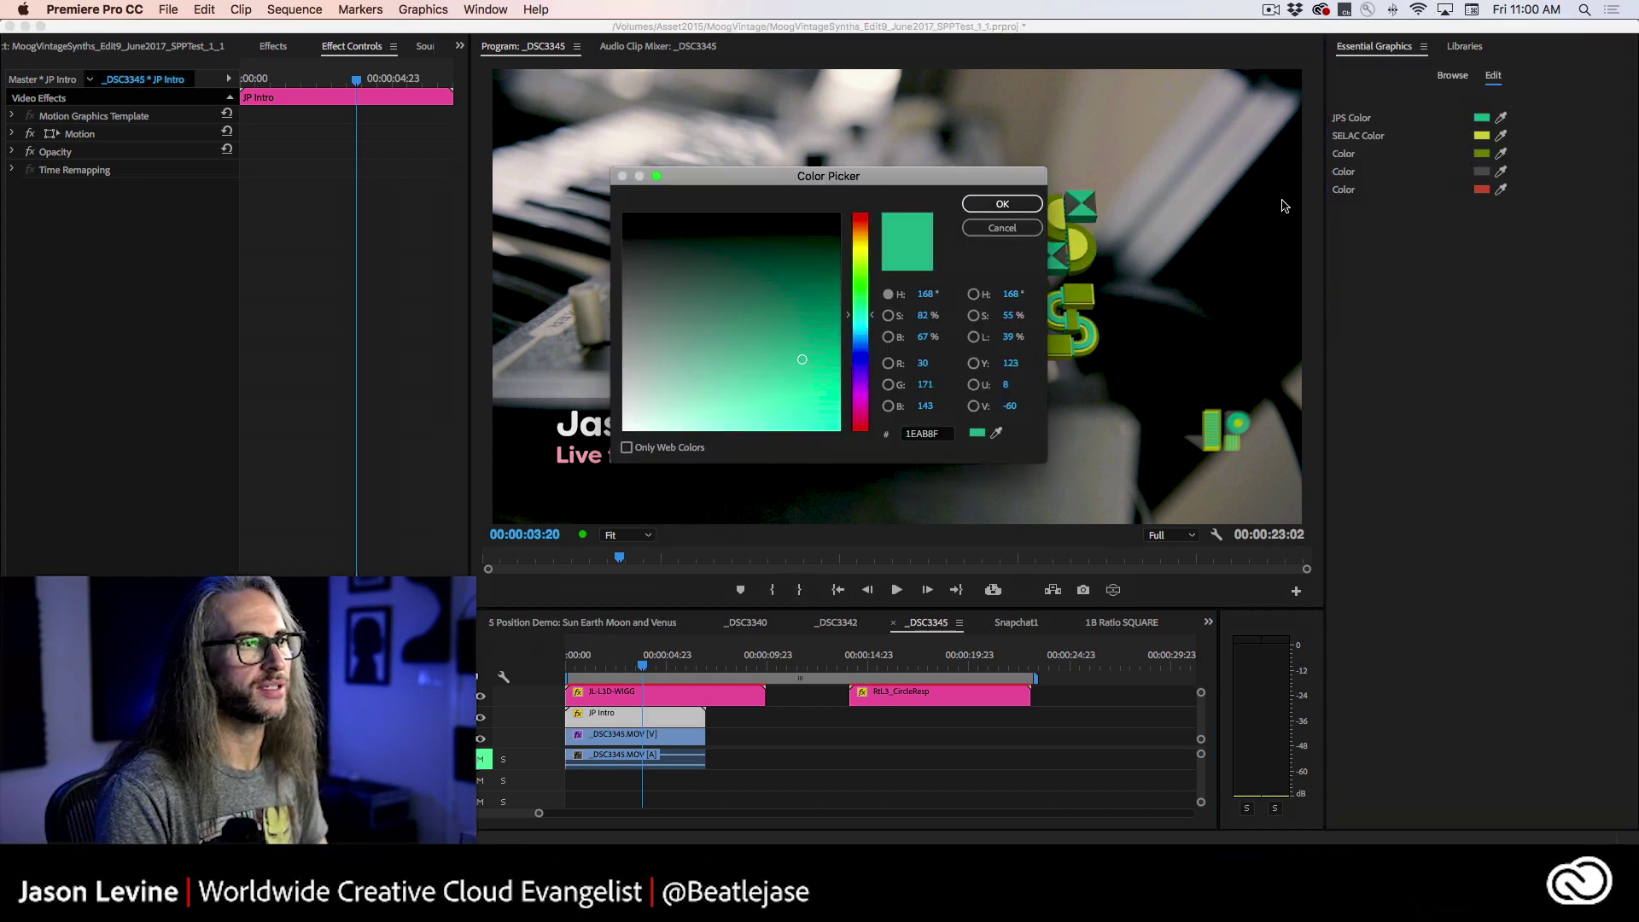
left_click_drag(848, 320, 848, 350)
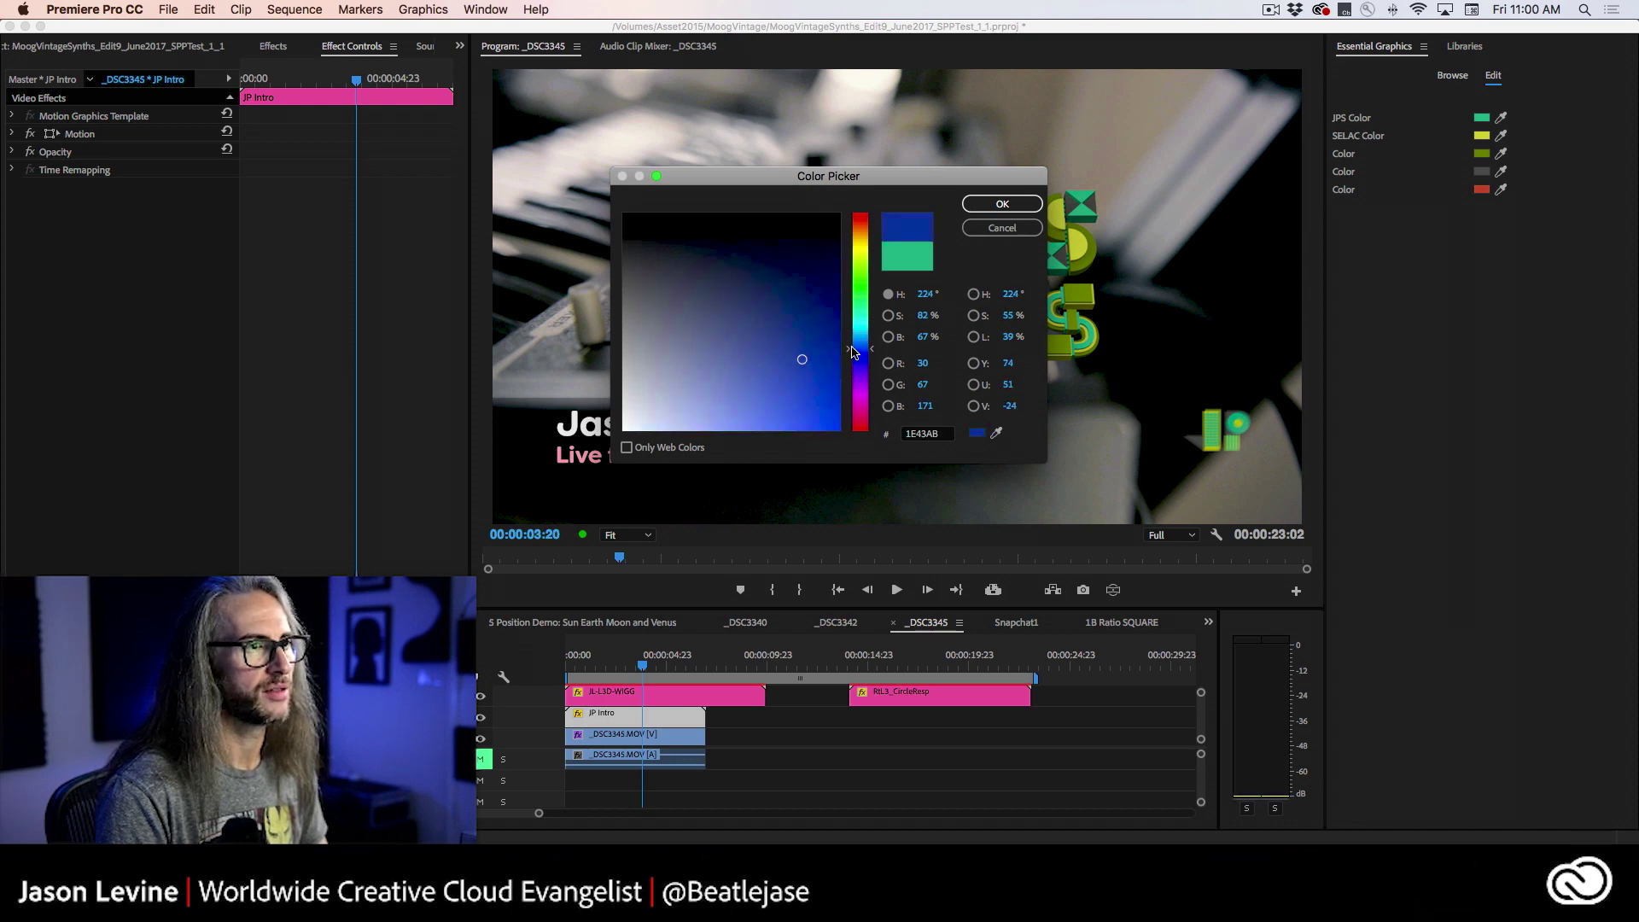
left_click(1002, 203)
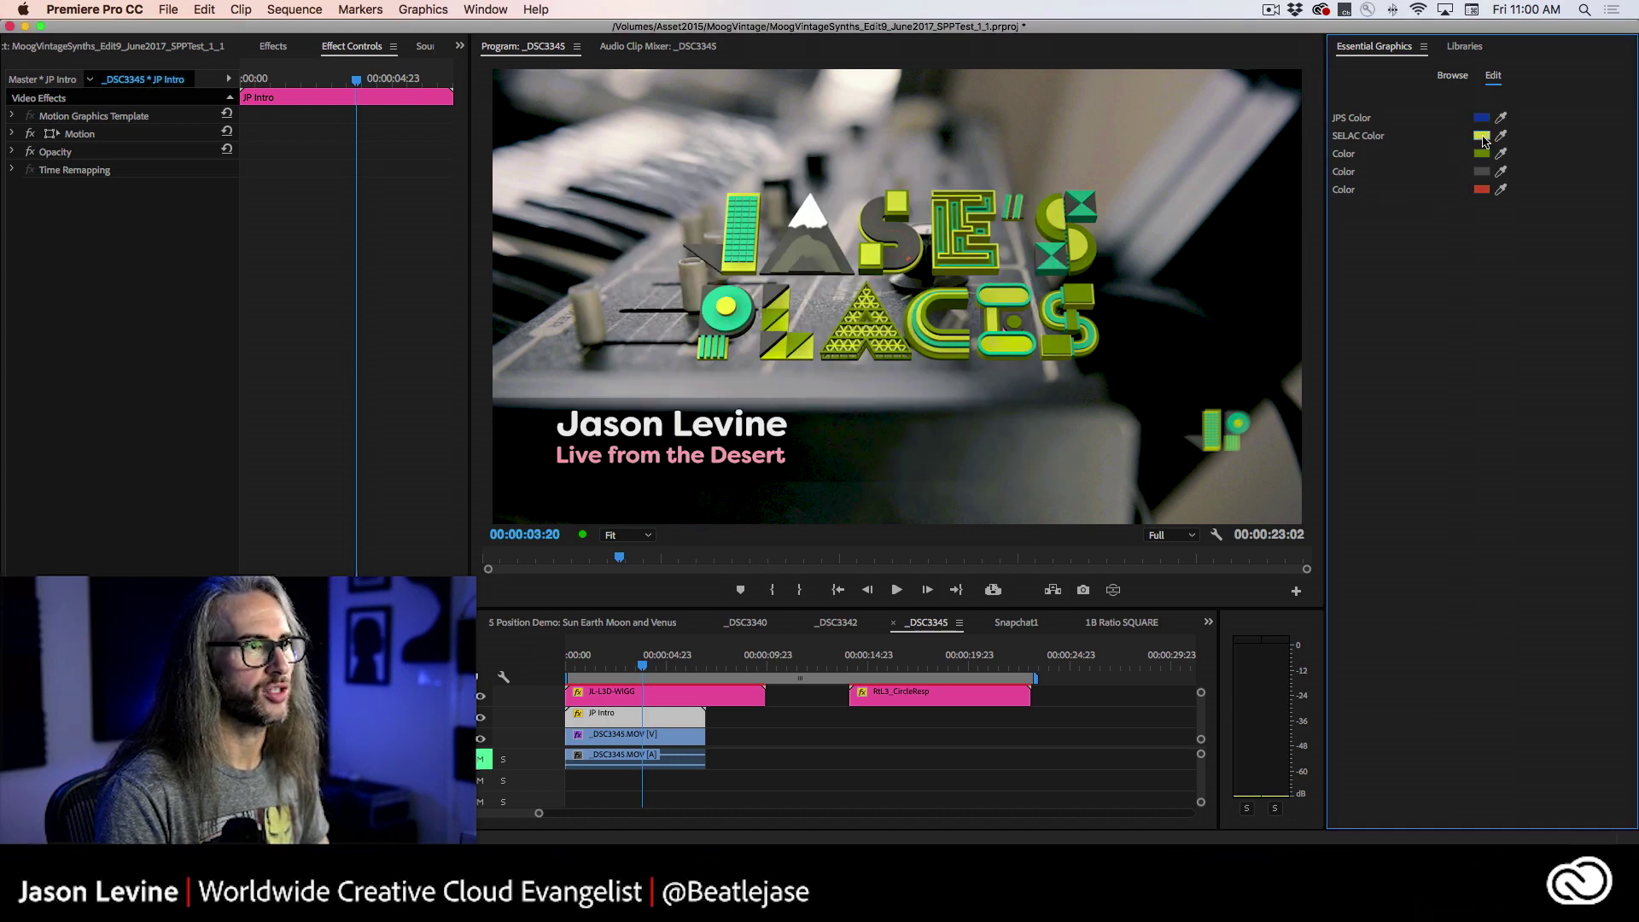
Step: Change the SELAC Color of the JP Intro clip to orange
left_click(1483, 136)
left_click_drag(850, 251, 849, 232)
left_click(996, 206)
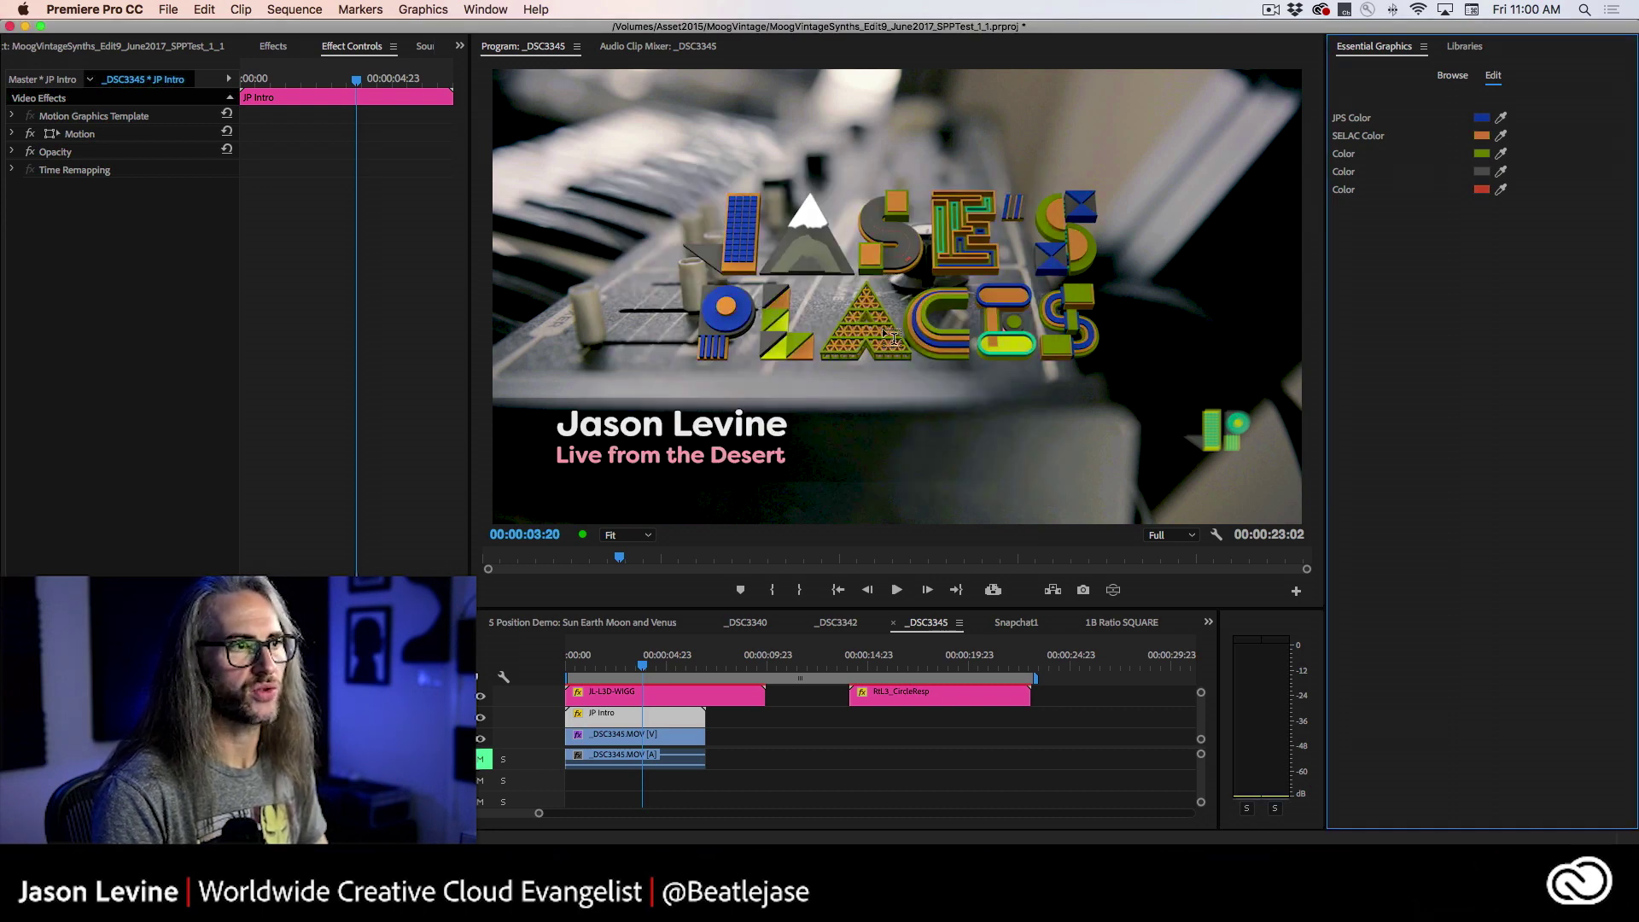
Step: Return to the library in Premiere Pro and clear the "transitions" search to show the saved motion graphics templates
key("super+Tab")
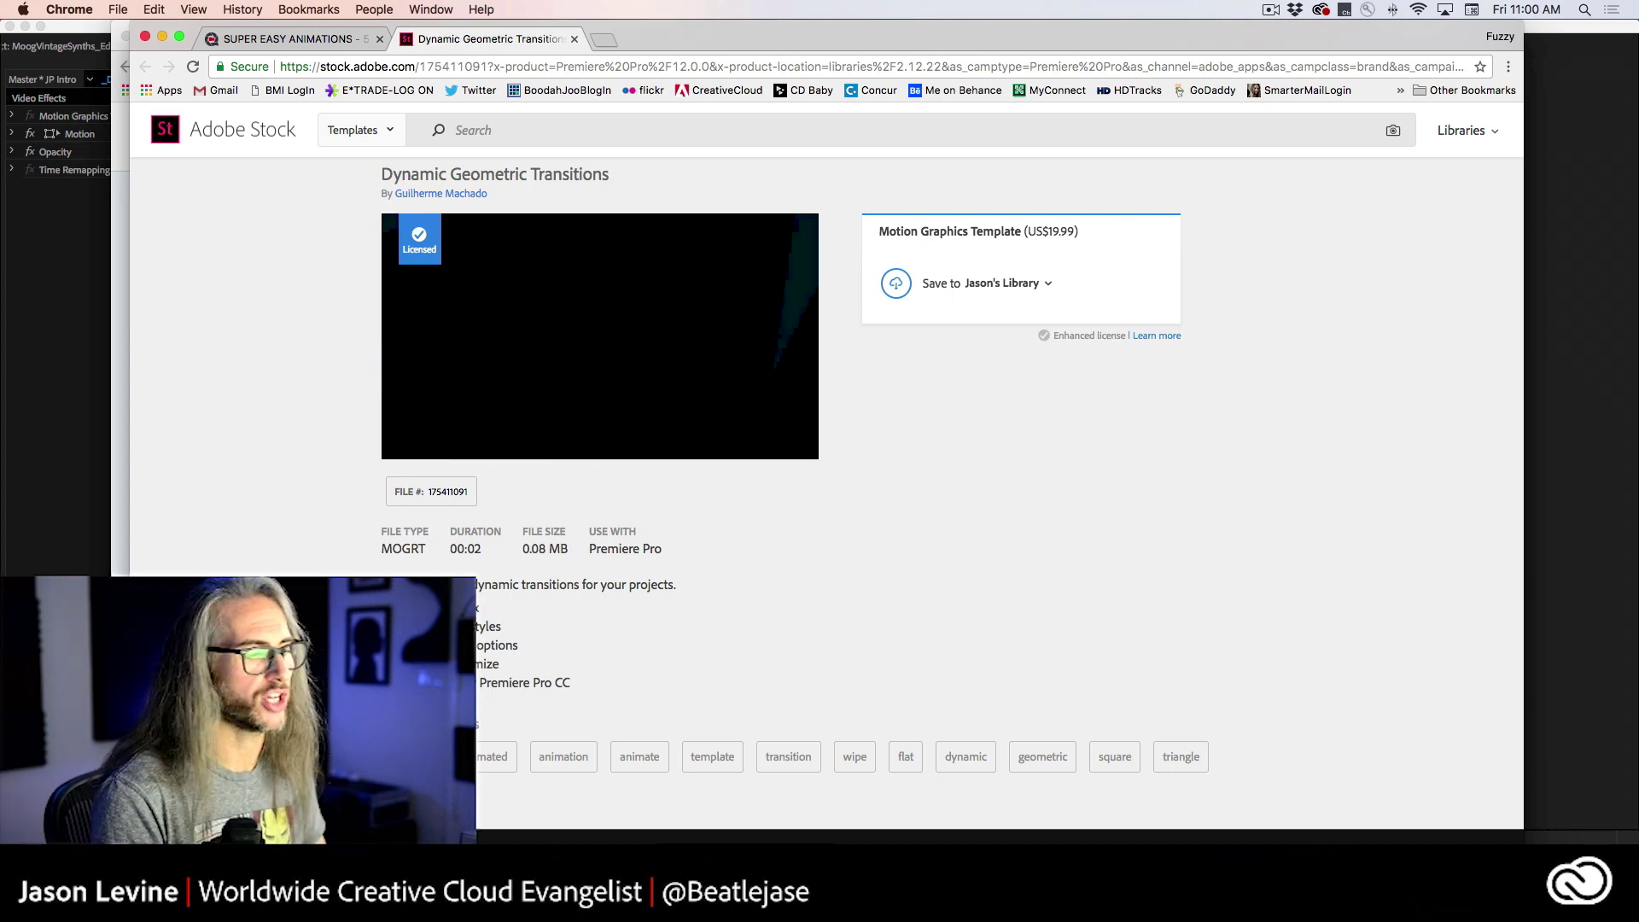
key("super+Tab")
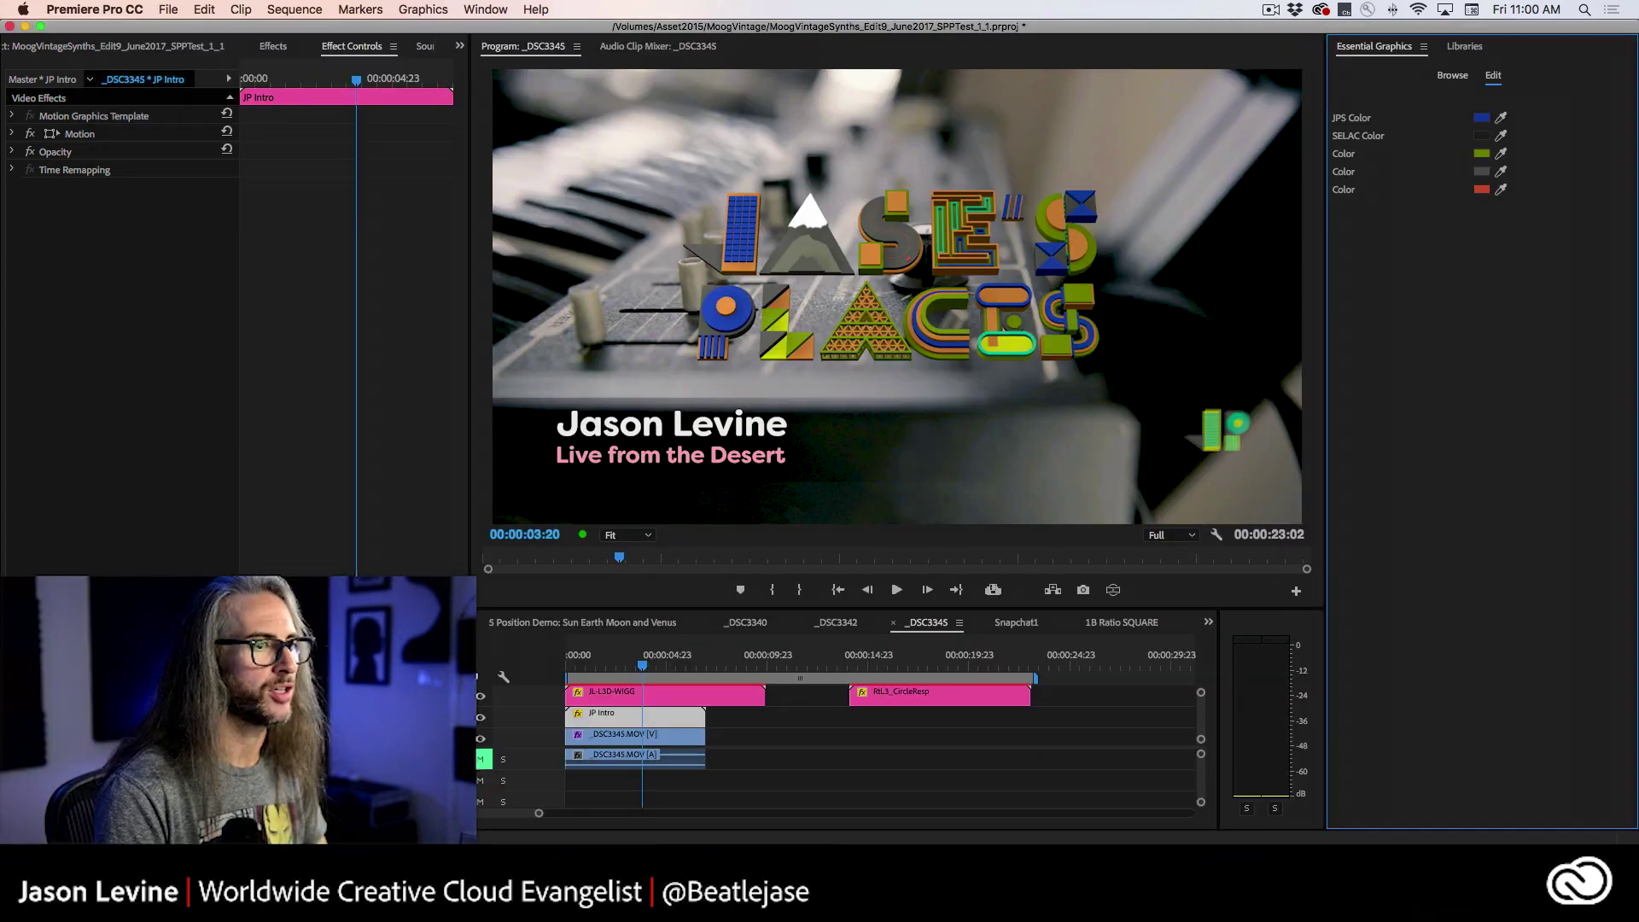
left_click(1462, 47)
left_click(1608, 92)
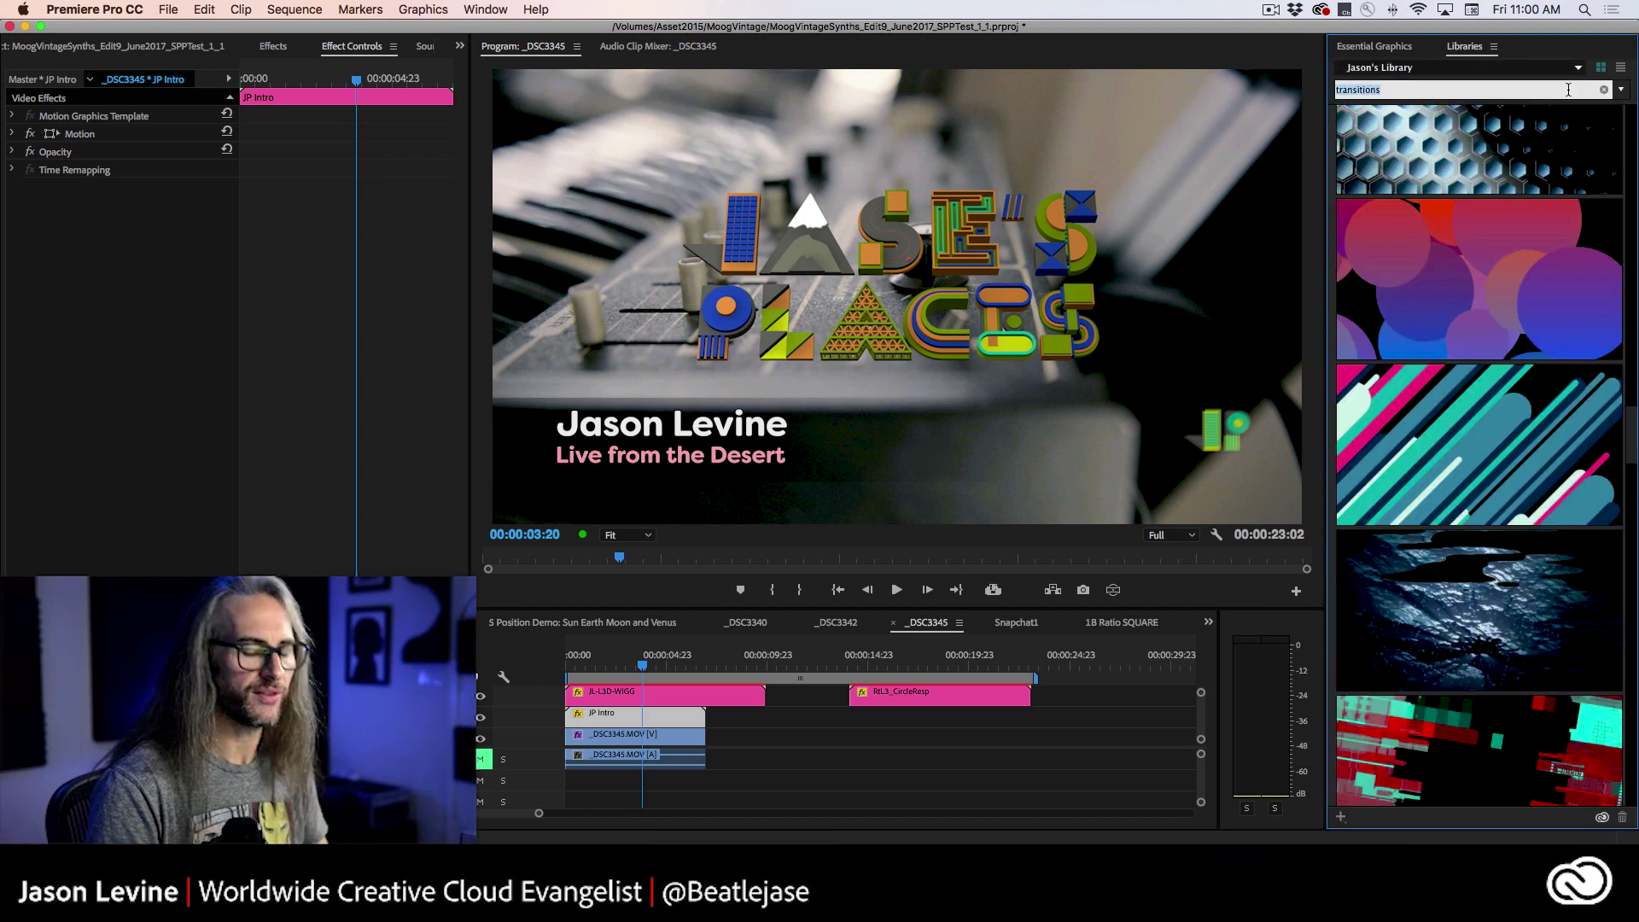
key("BackSpace")
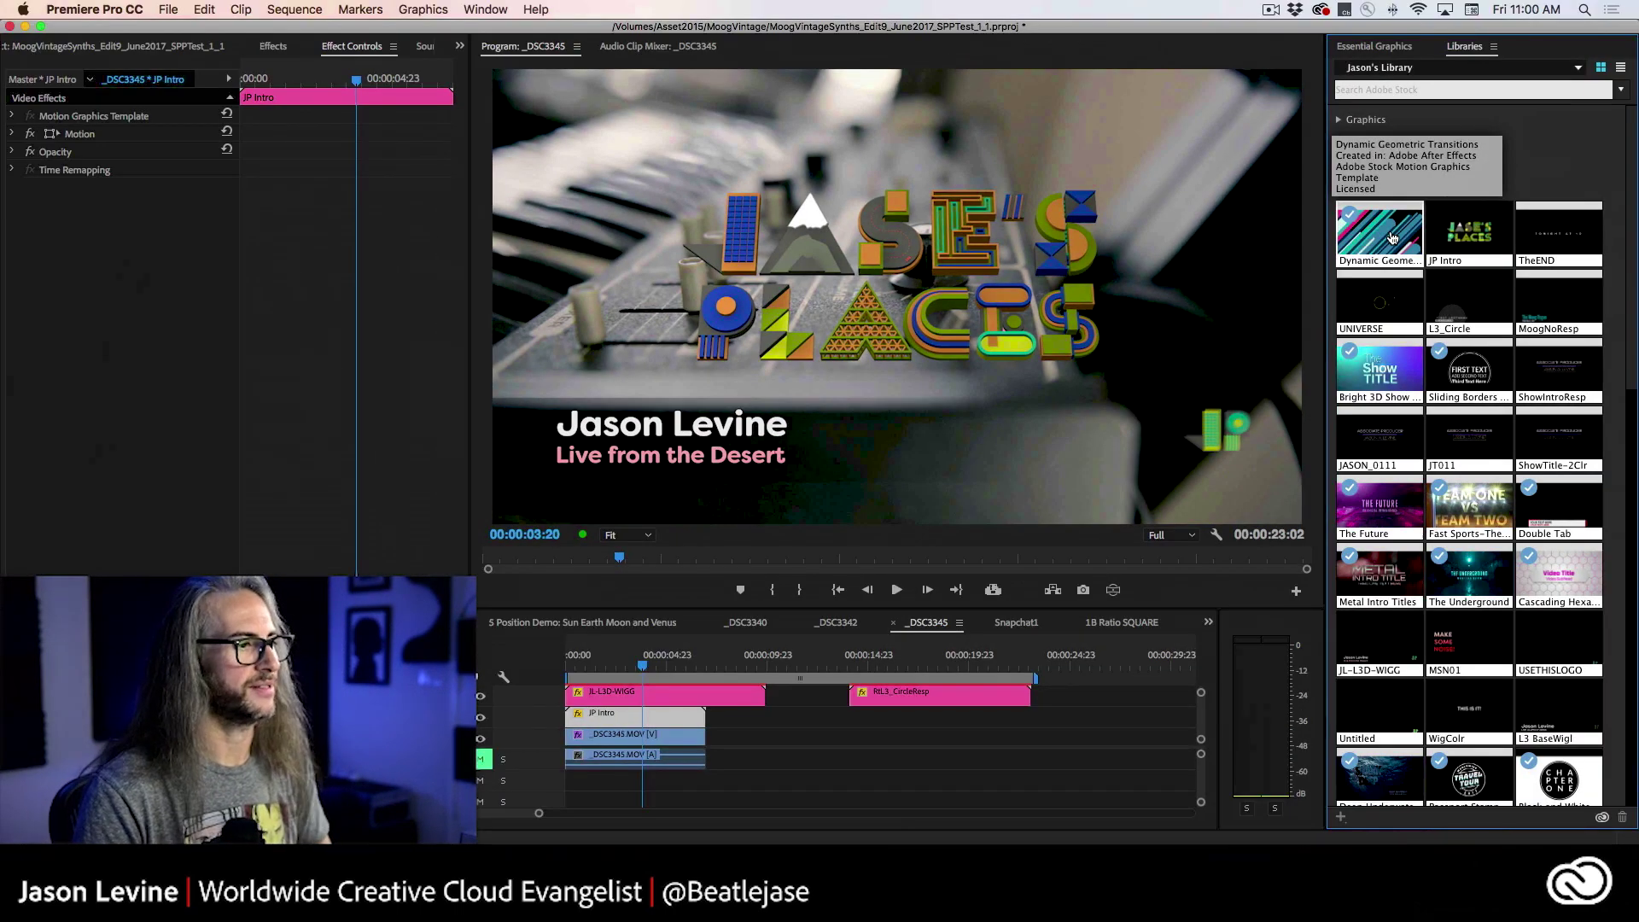
Step: Hide the JL-L3D-WIGG and JP Intro tracks and place the Dynamic Geometric Transitions template at 00:00:03:20 on the track above them
left_click(481, 697)
scroll(504, 736, "up", 1)
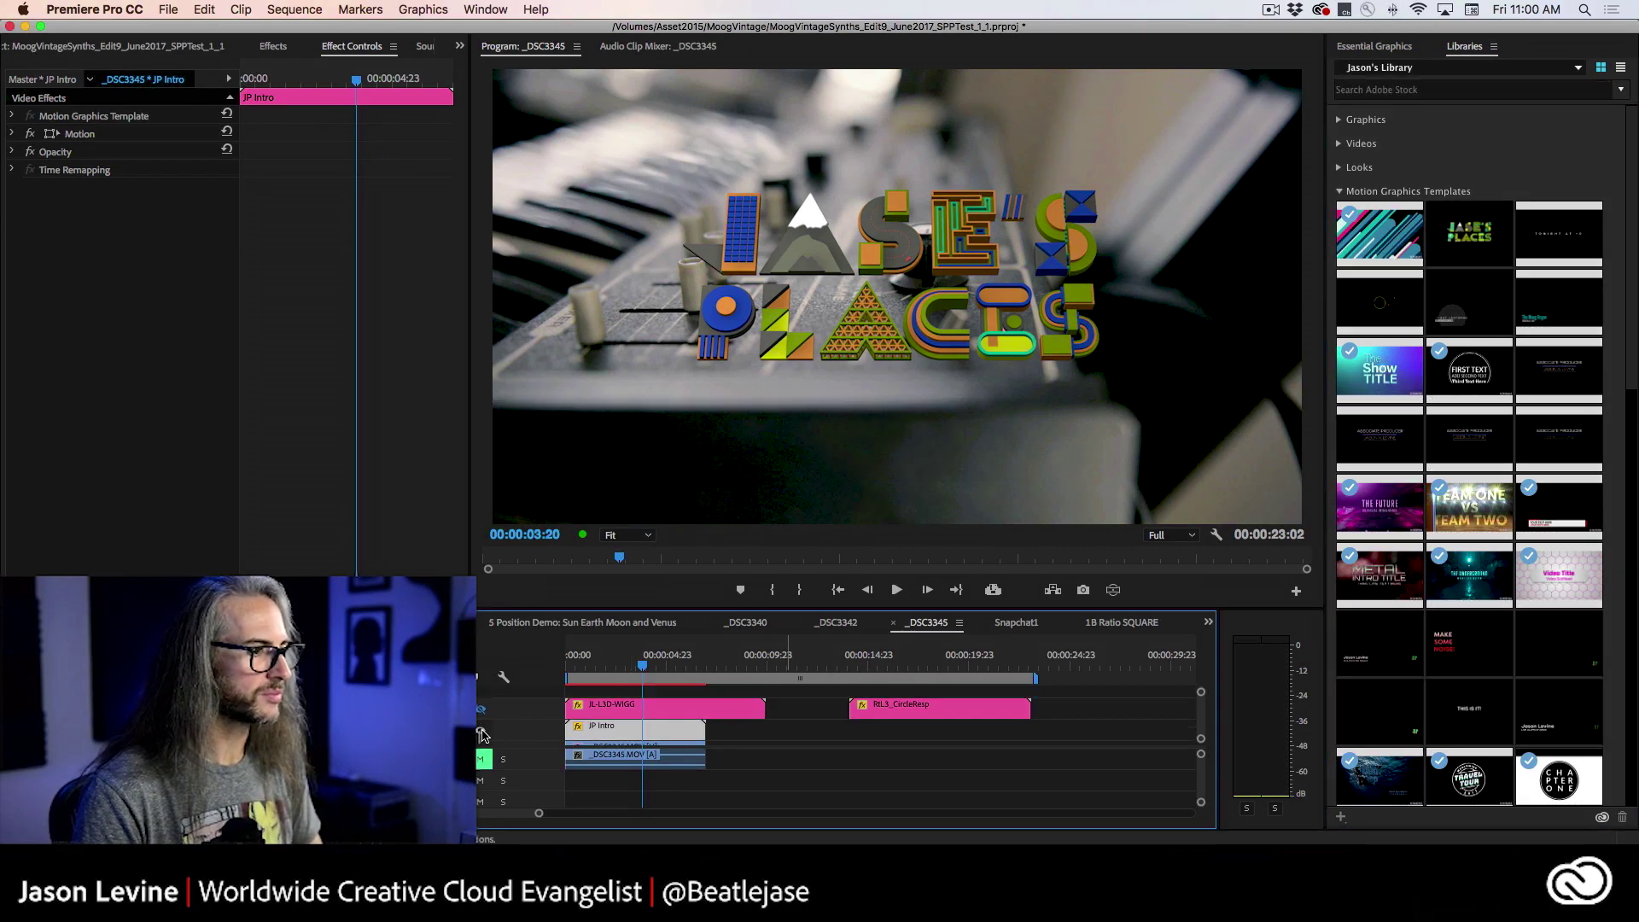
left_click(480, 732)
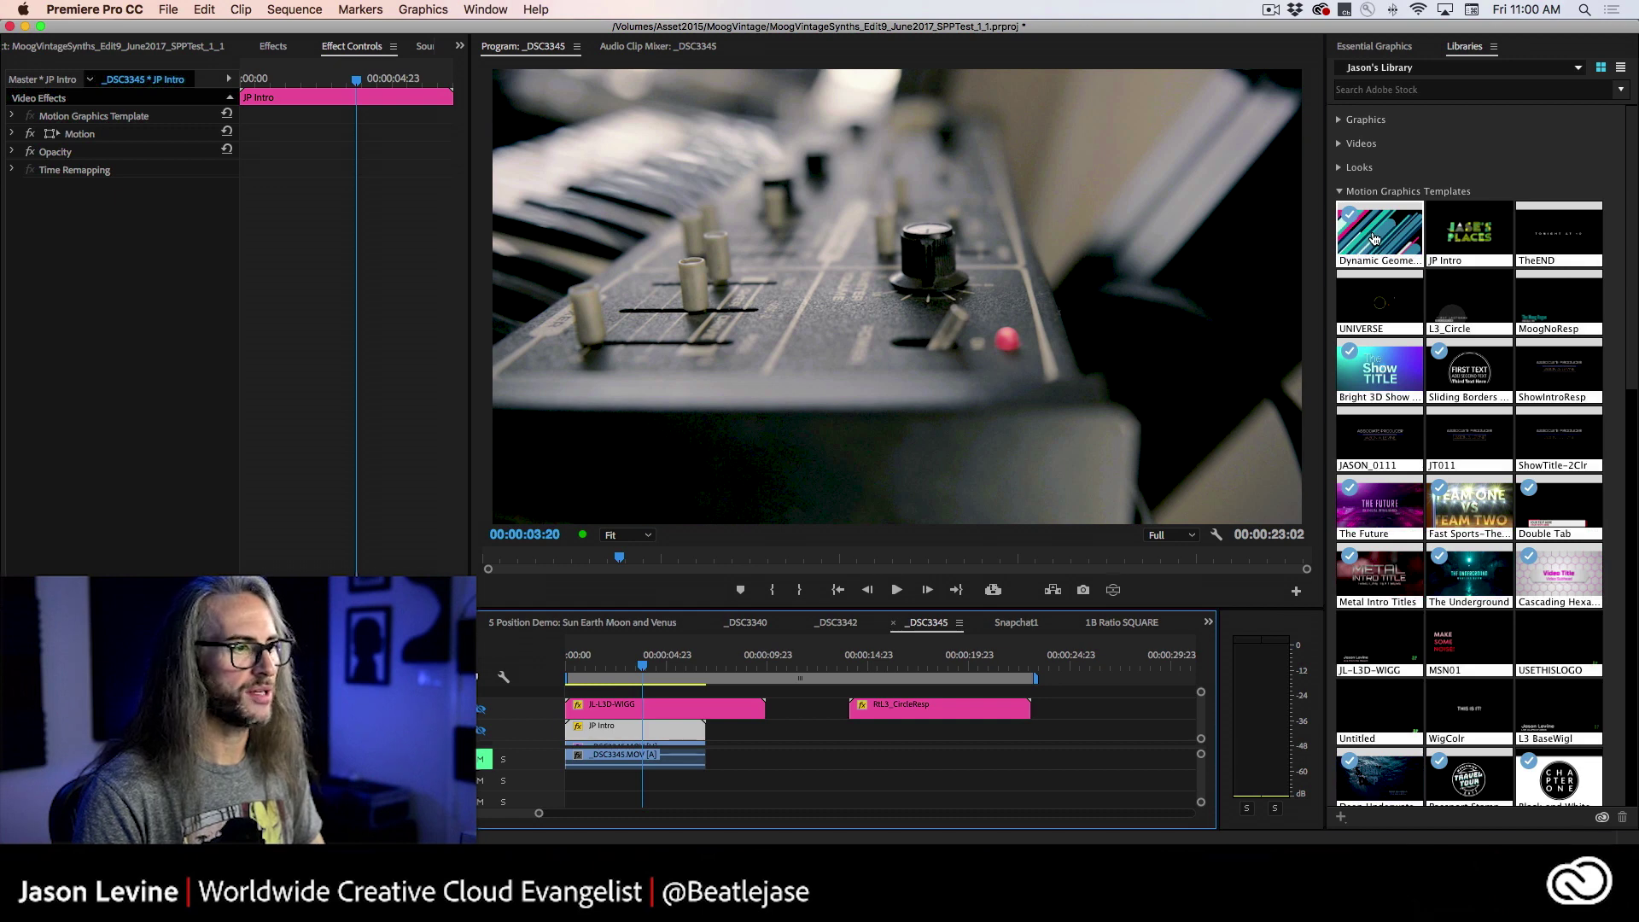
left_click_drag(714, 680, 646, 696)
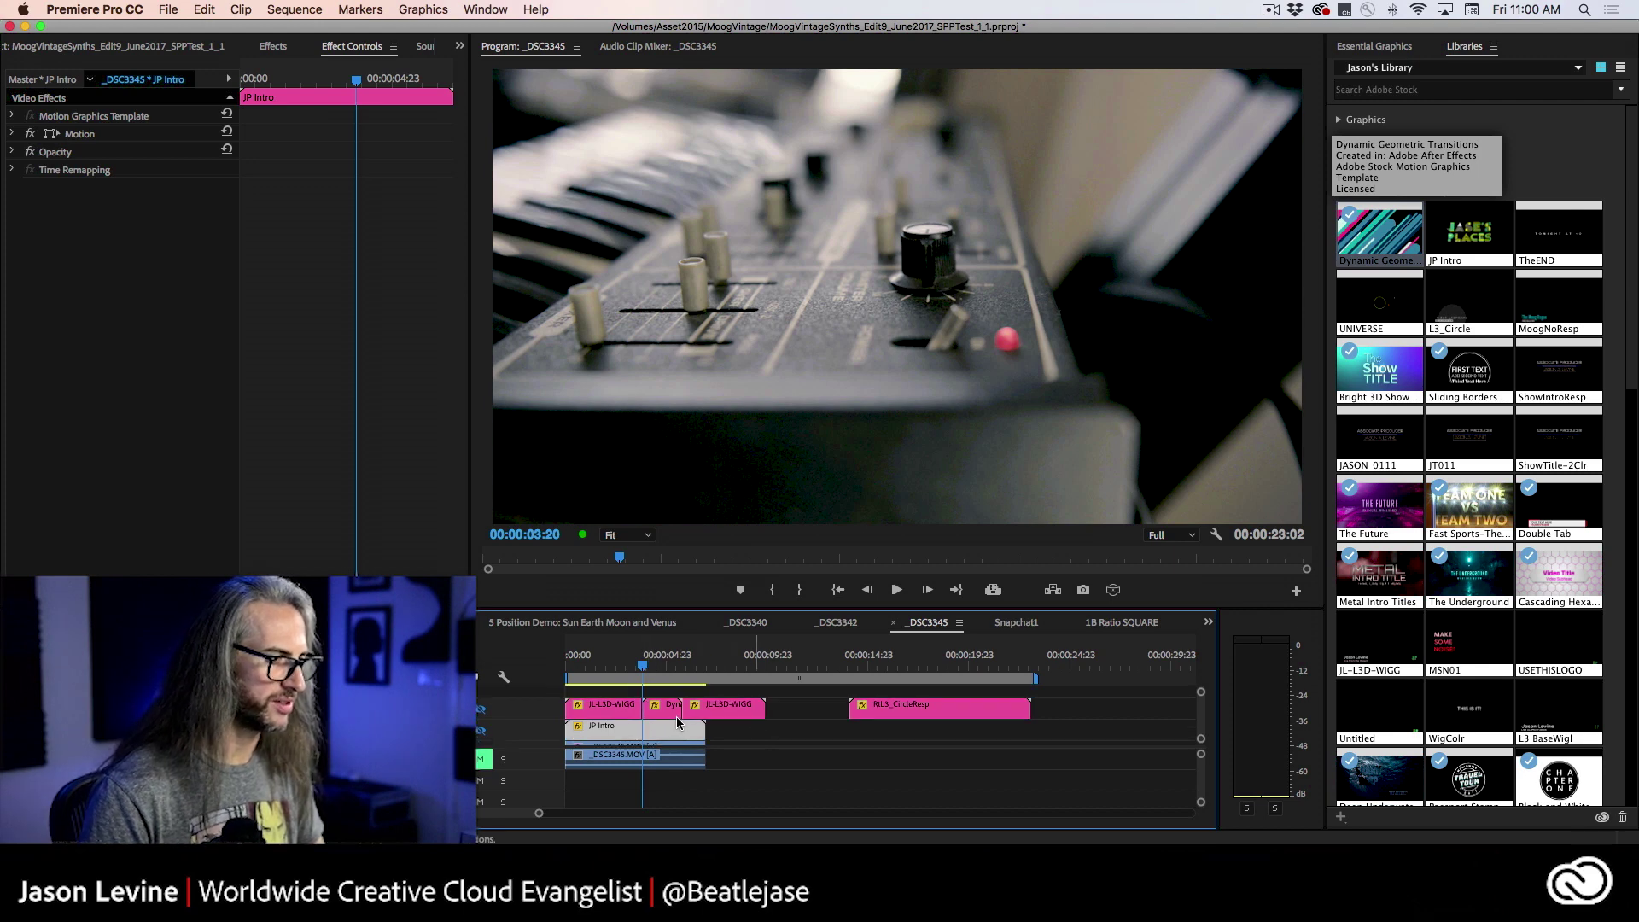
left_click_drag(669, 698, 669, 697)
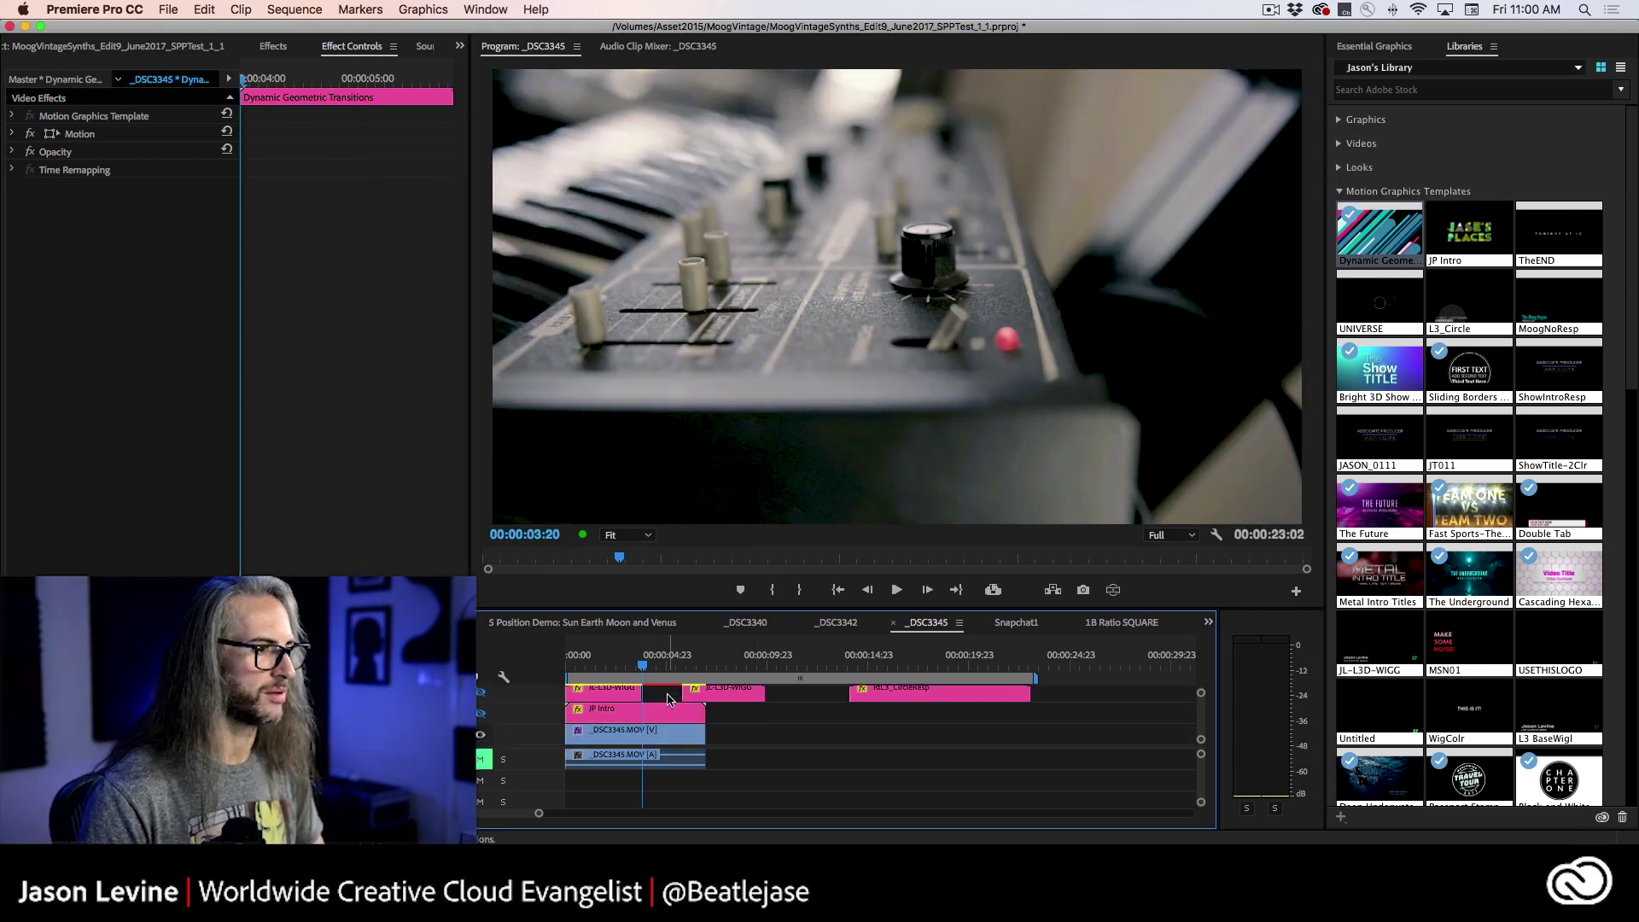
Step: Play the Dynamic Geometric Transitions clip over the synthesizer footage several times to examine its animation
key("space")
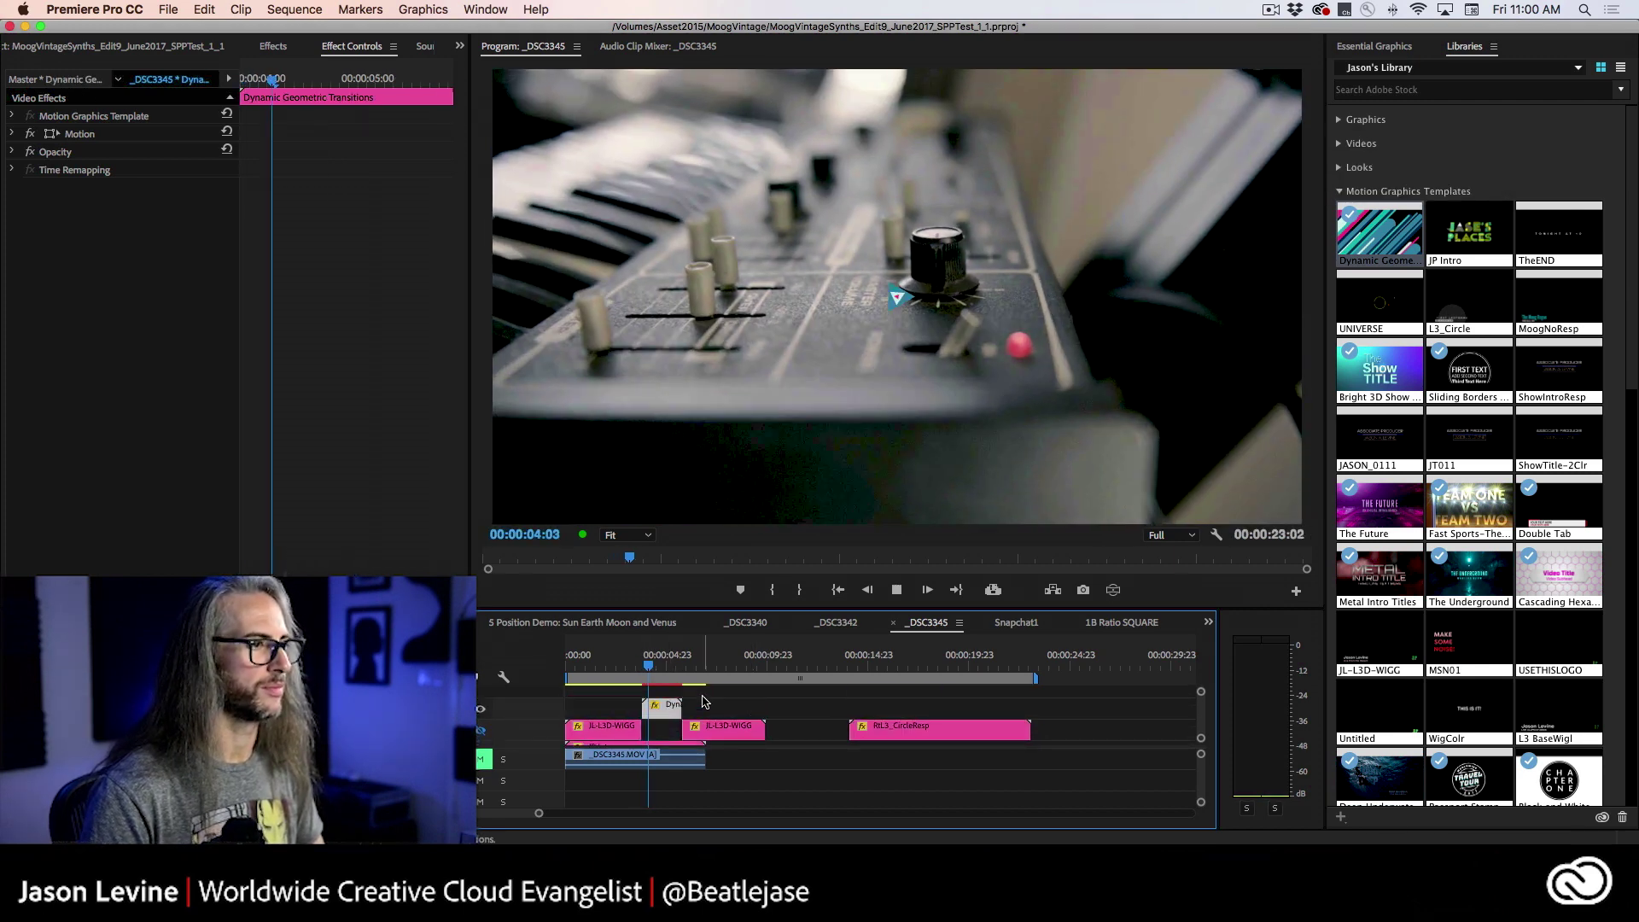
key("space")
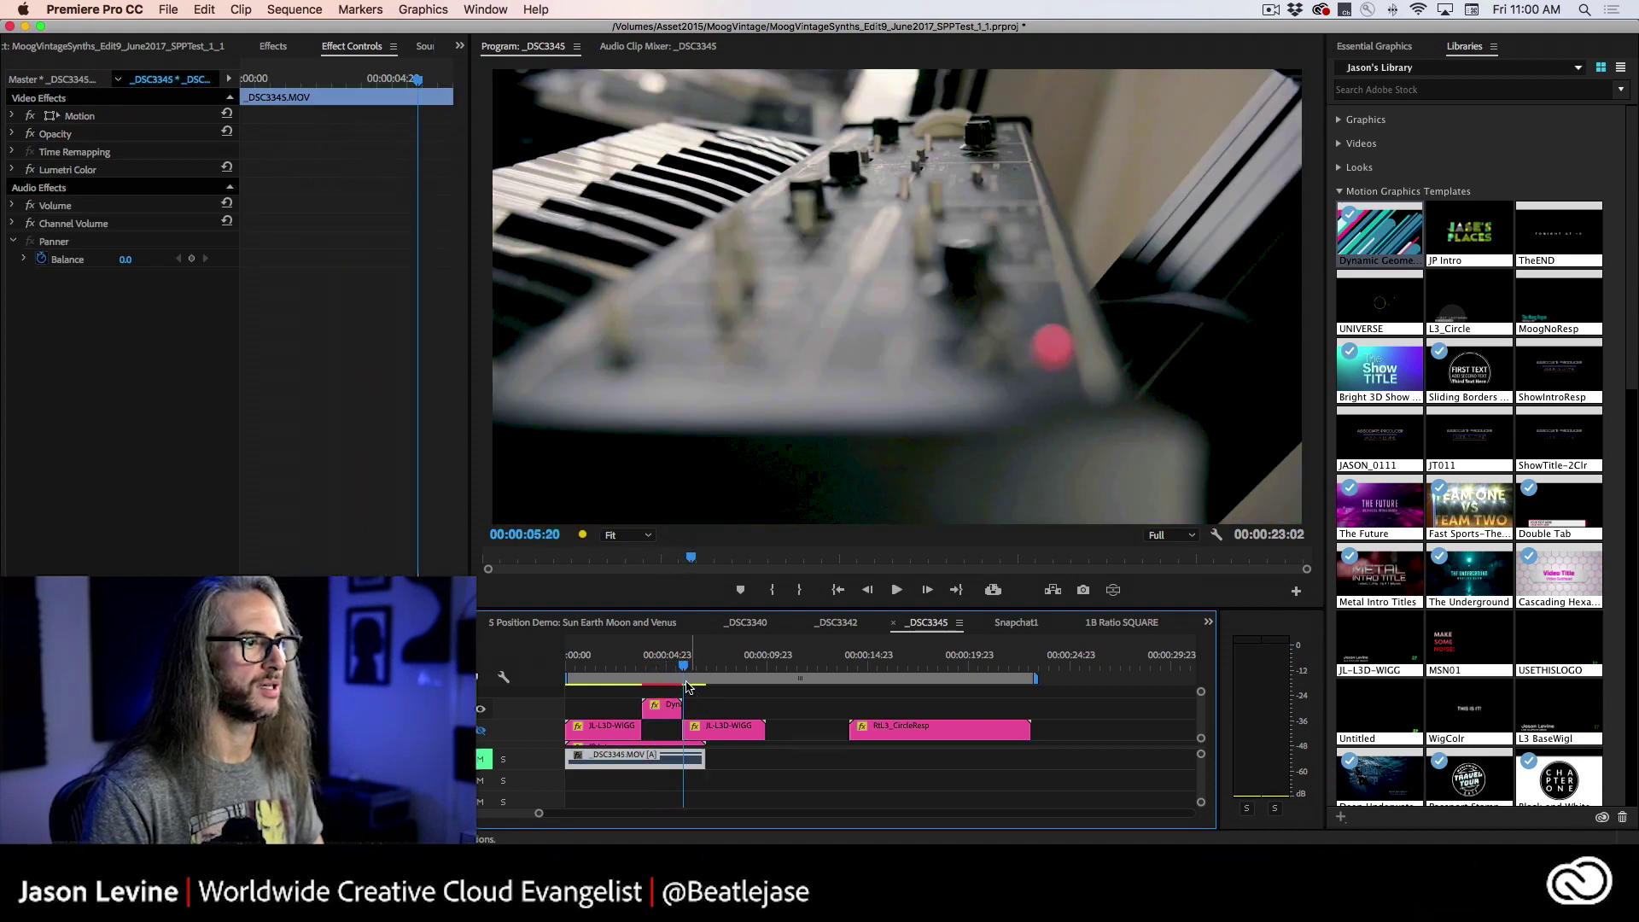
left_click(668, 669)
left_click_drag(668, 669, 643, 667)
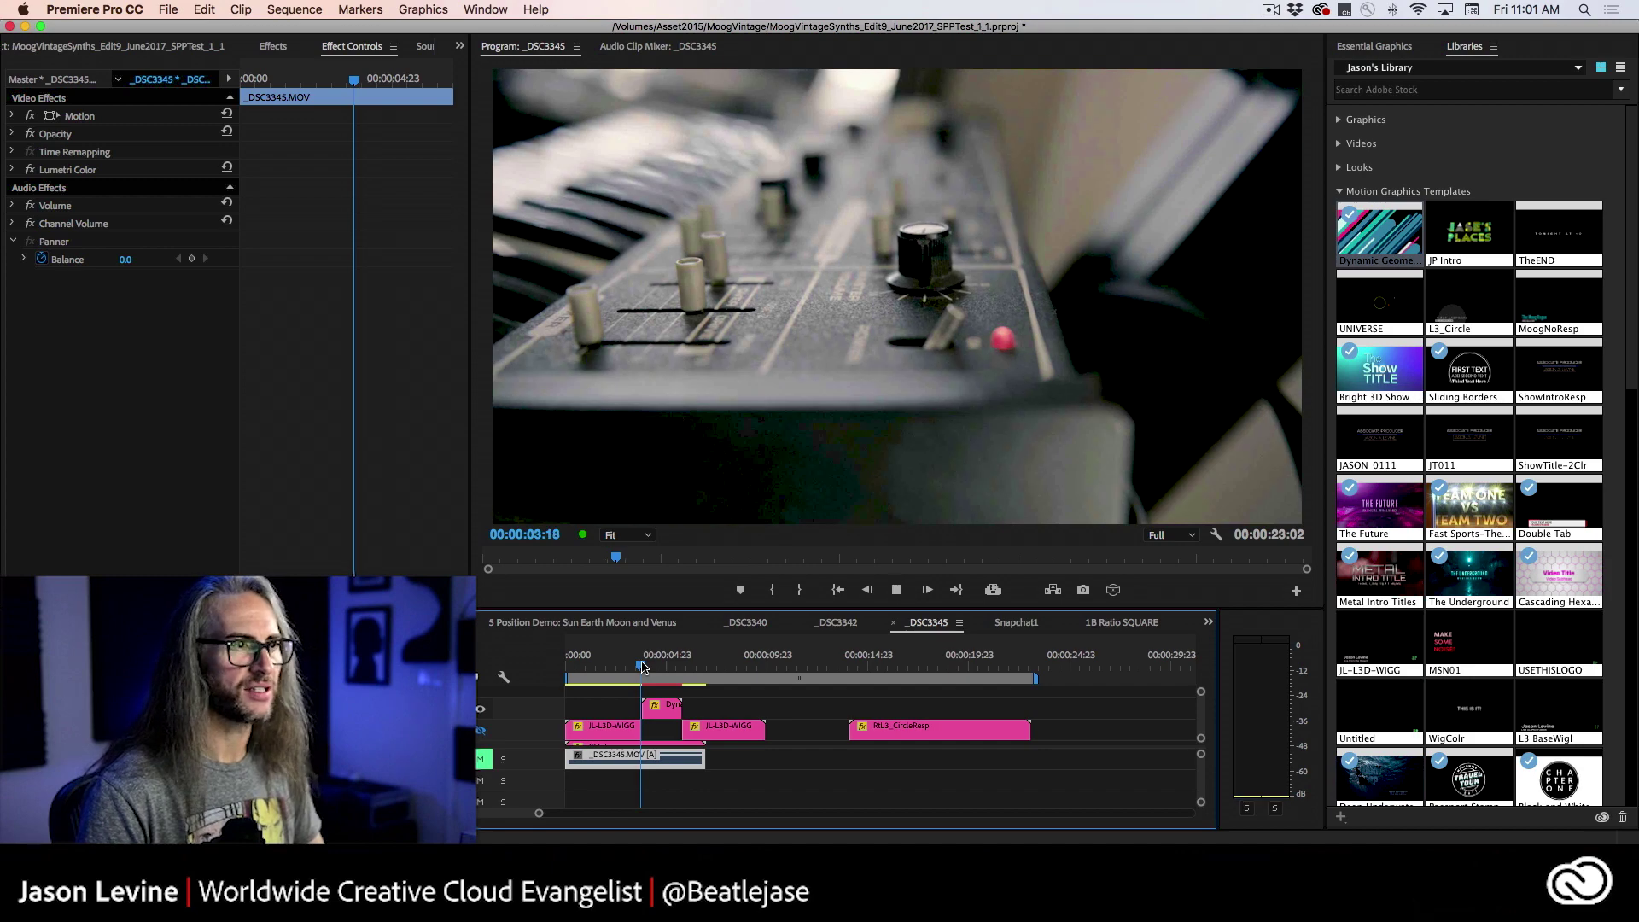
key("space")
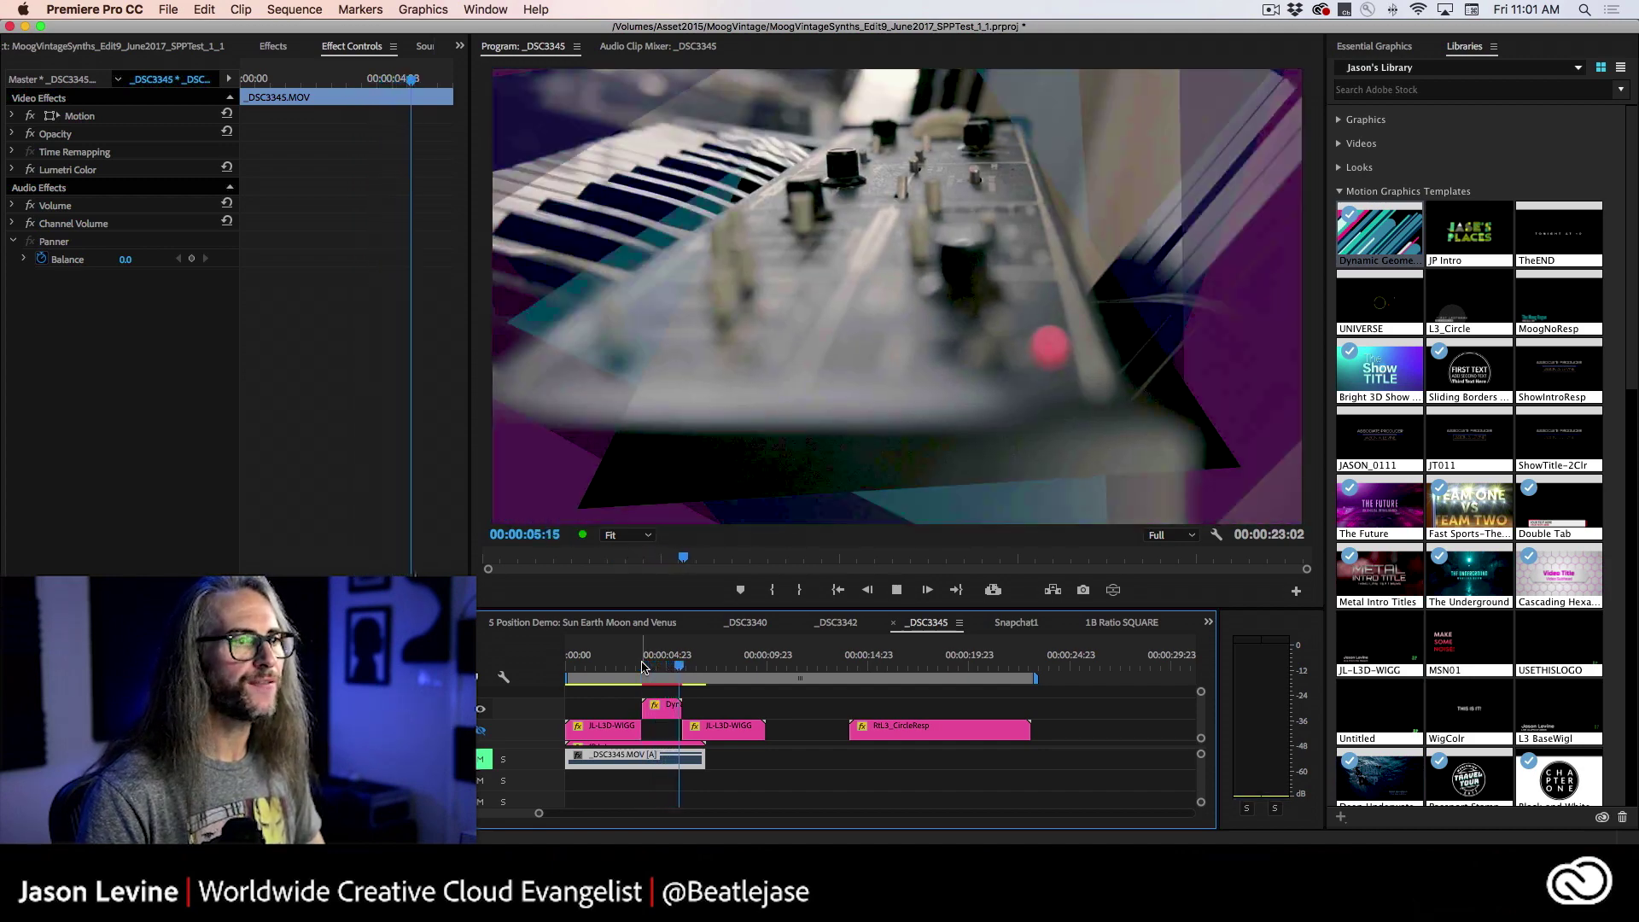
left_click(651, 667)
left_click_drag(651, 667, 586, 667)
key("space")
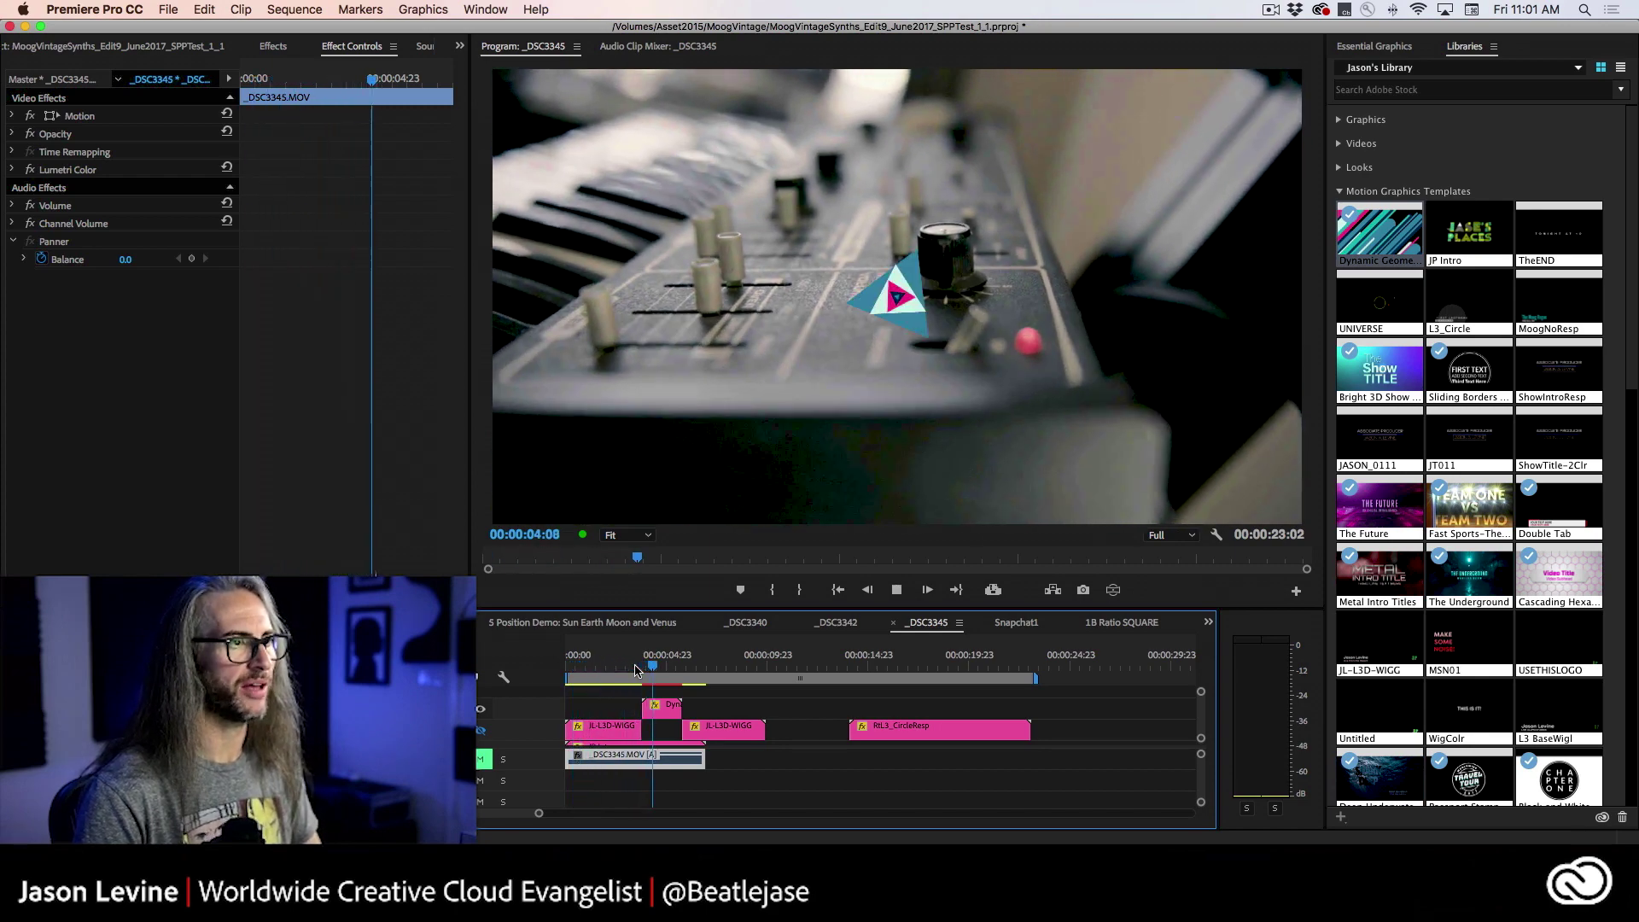
key("space")
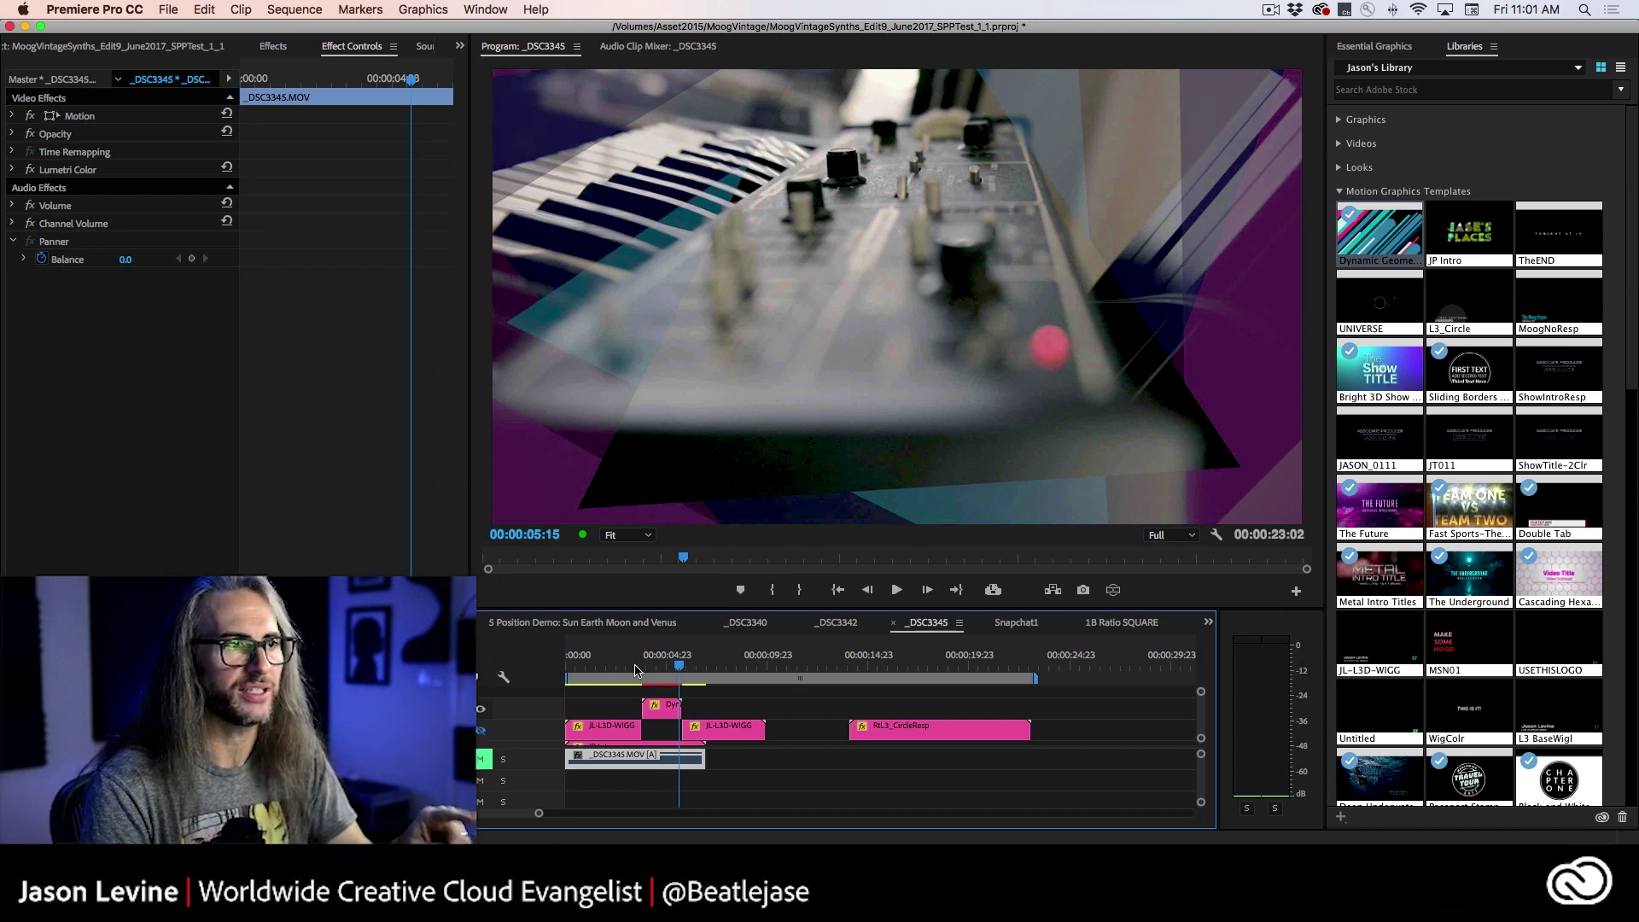
Step: Set the Style Transition of the Dynamic Geometric Transitions clip to 3 and play back the new style
scroll(635, 671, "down", 5)
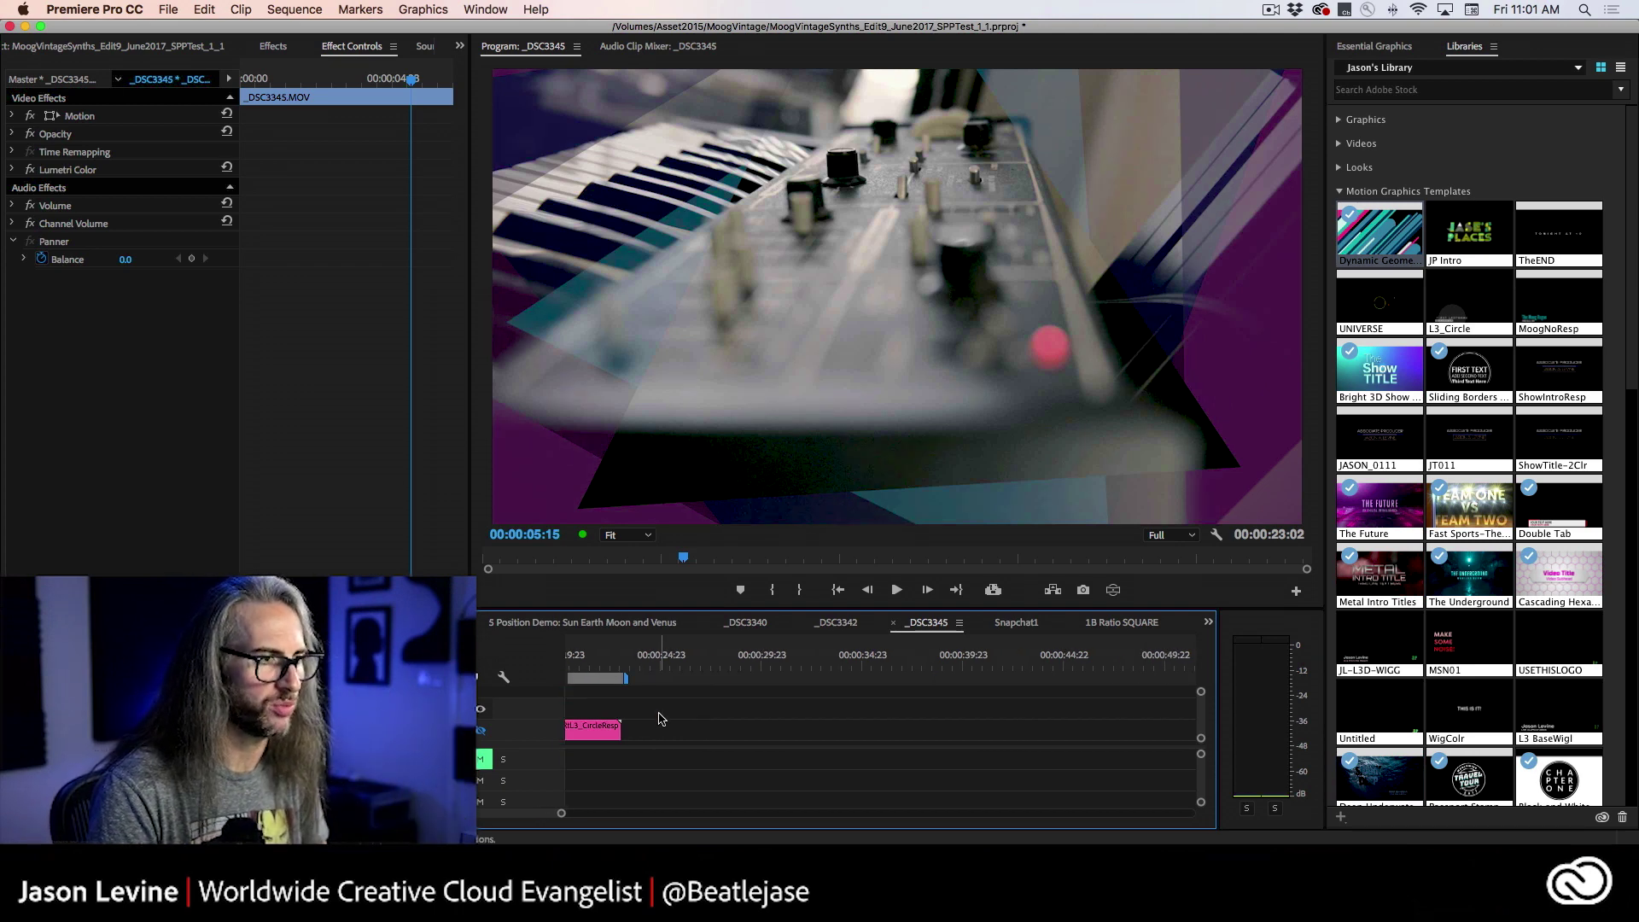
scroll(658, 718, "up", 5)
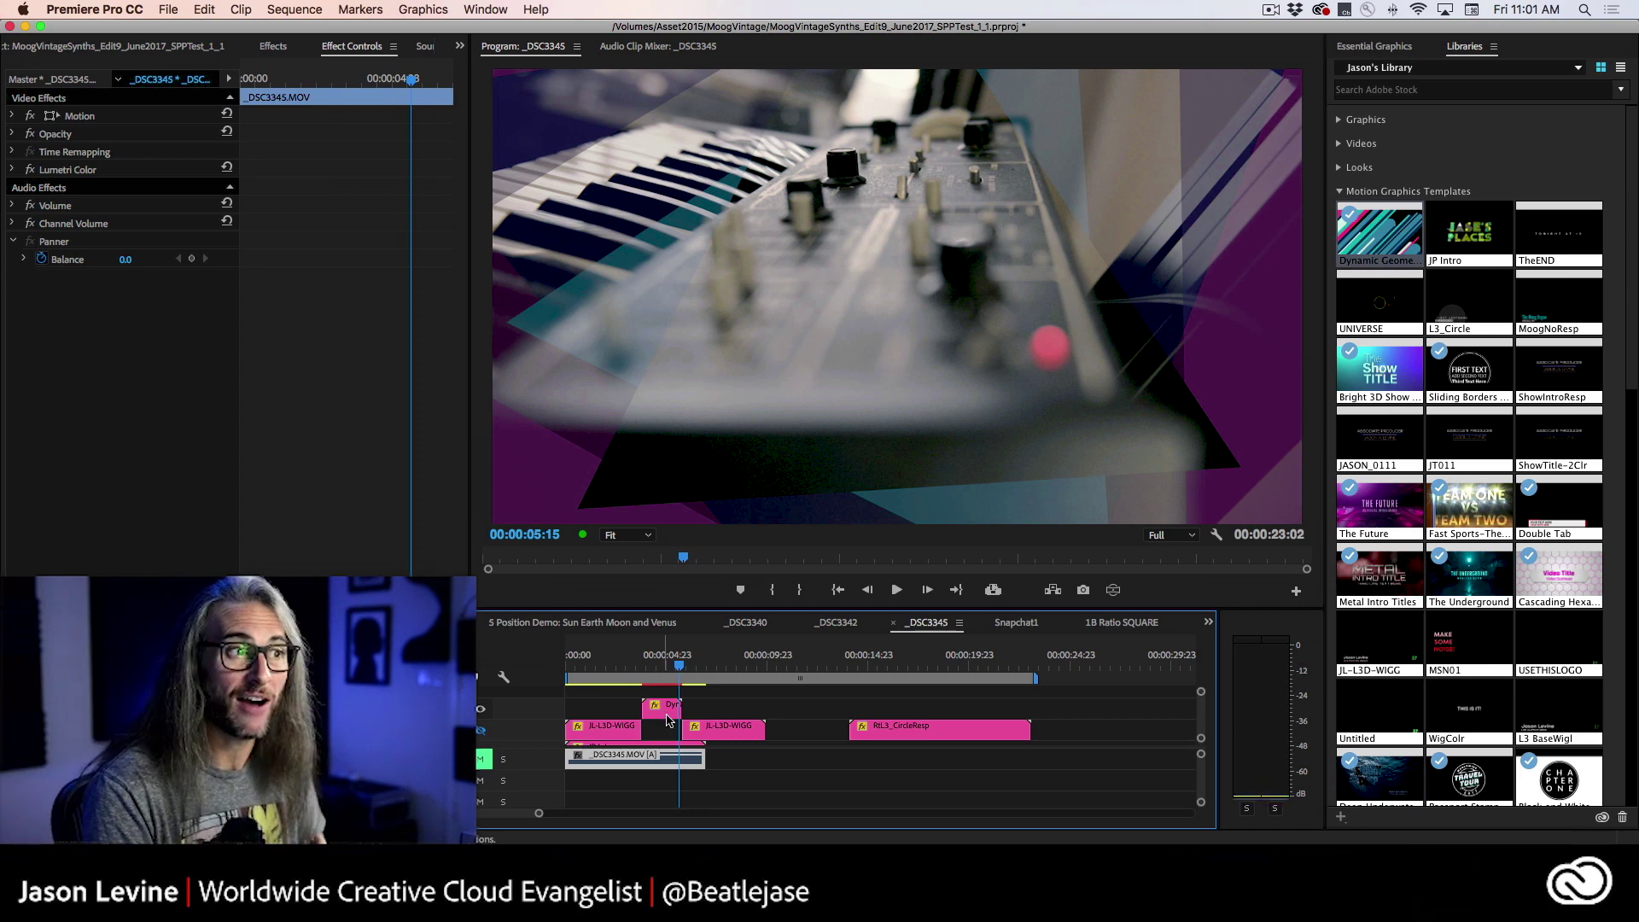
left_click(672, 710)
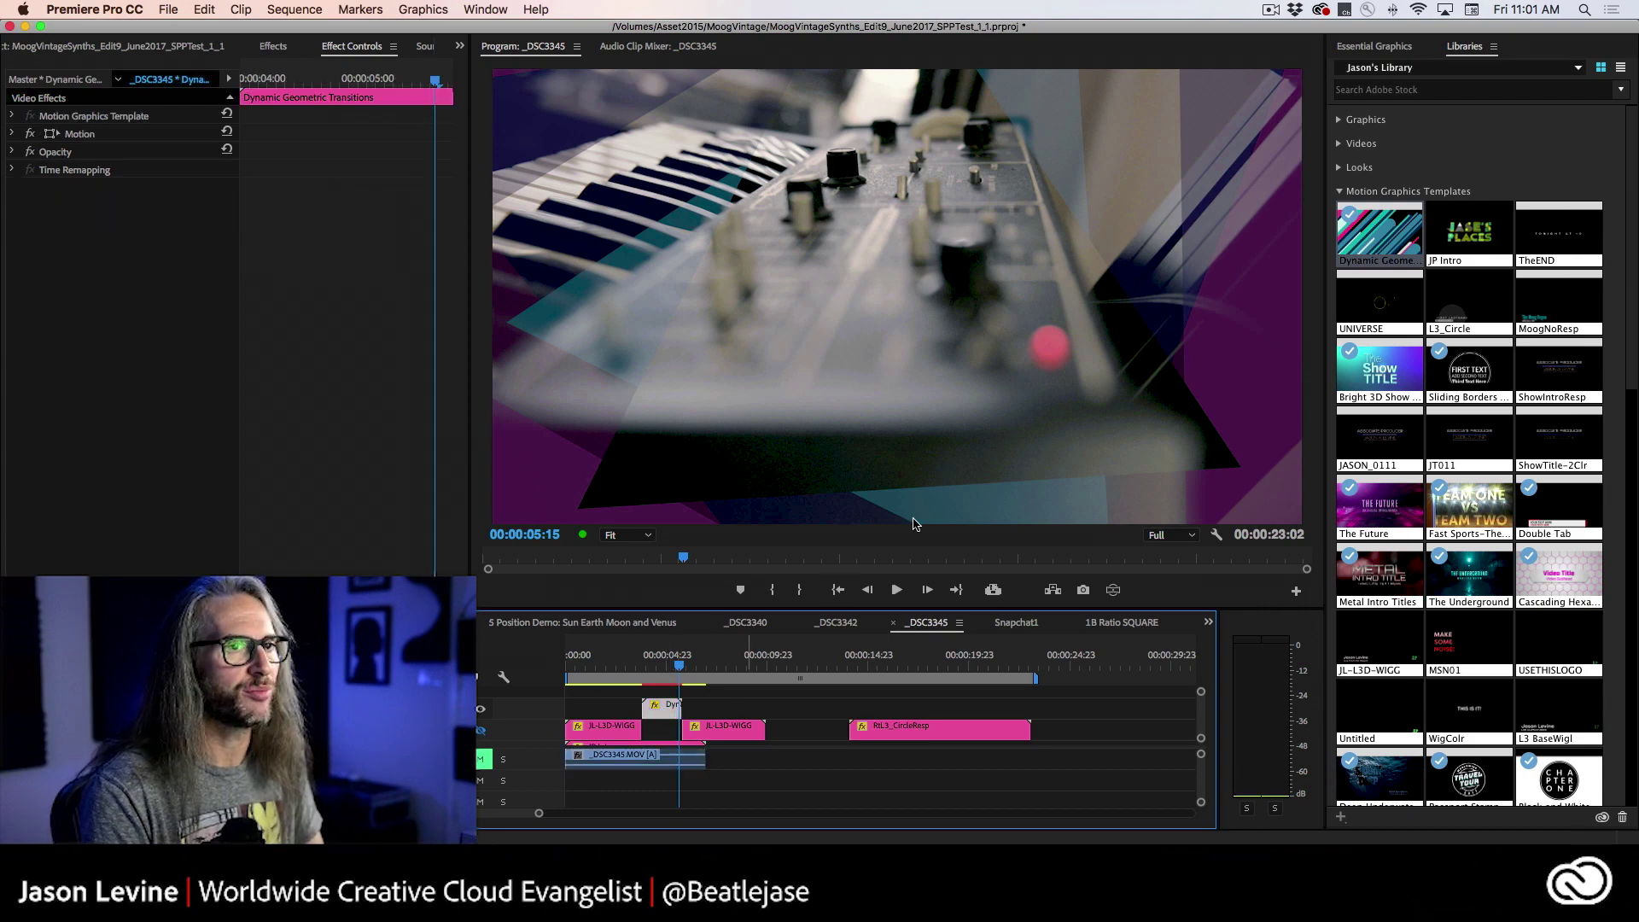
left_click(1372, 48)
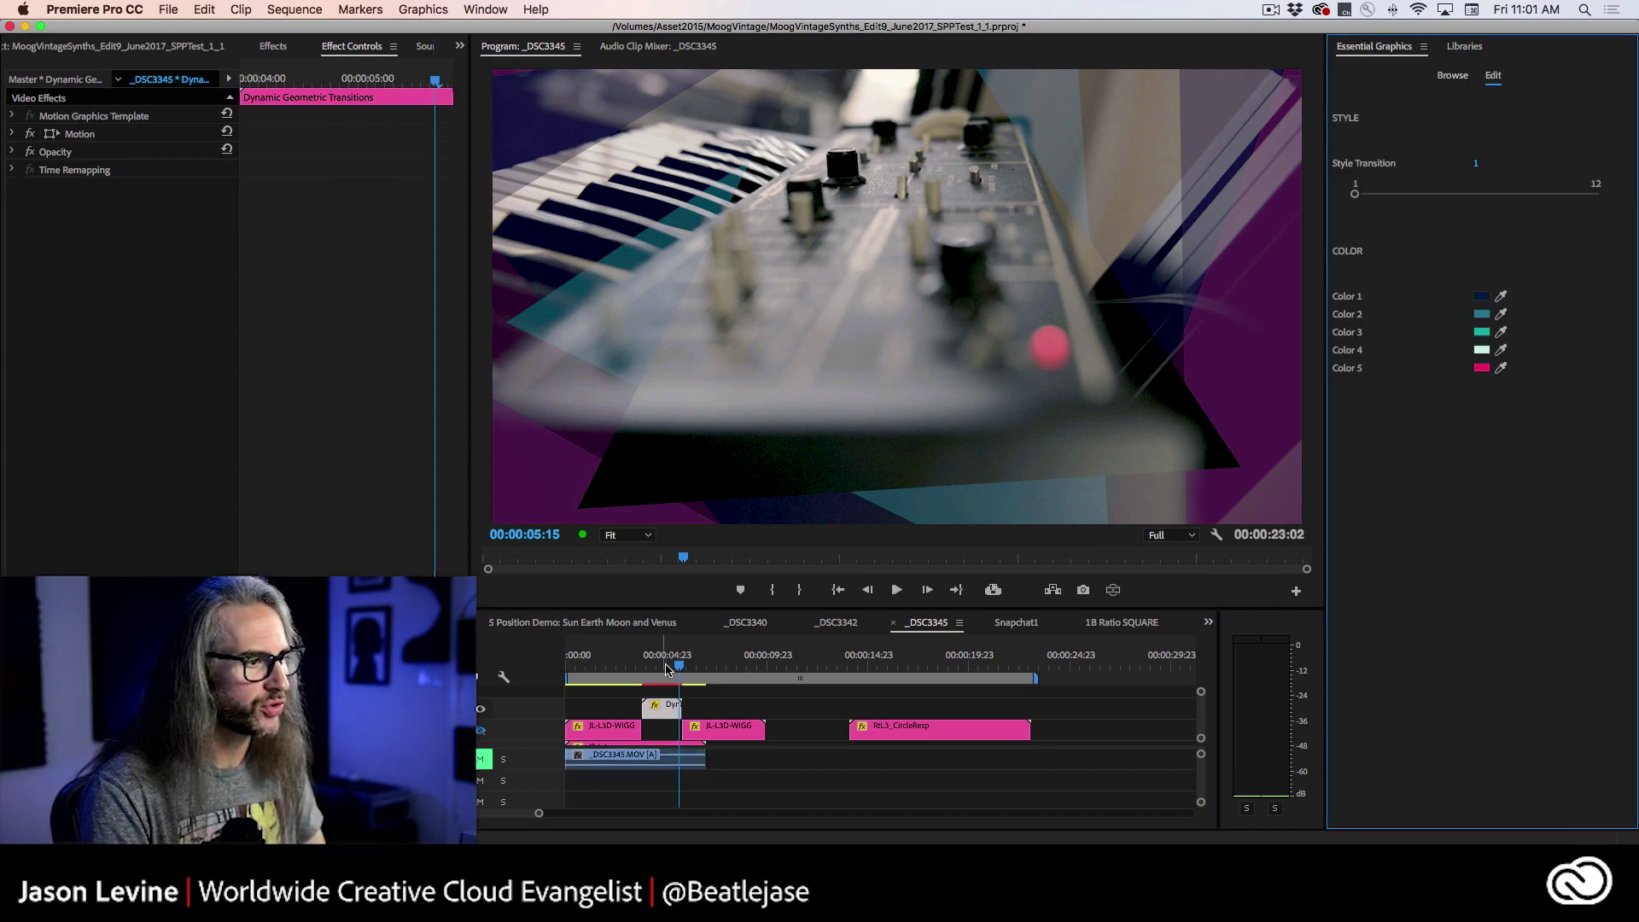
left_click_drag(674, 666, 678, 668)
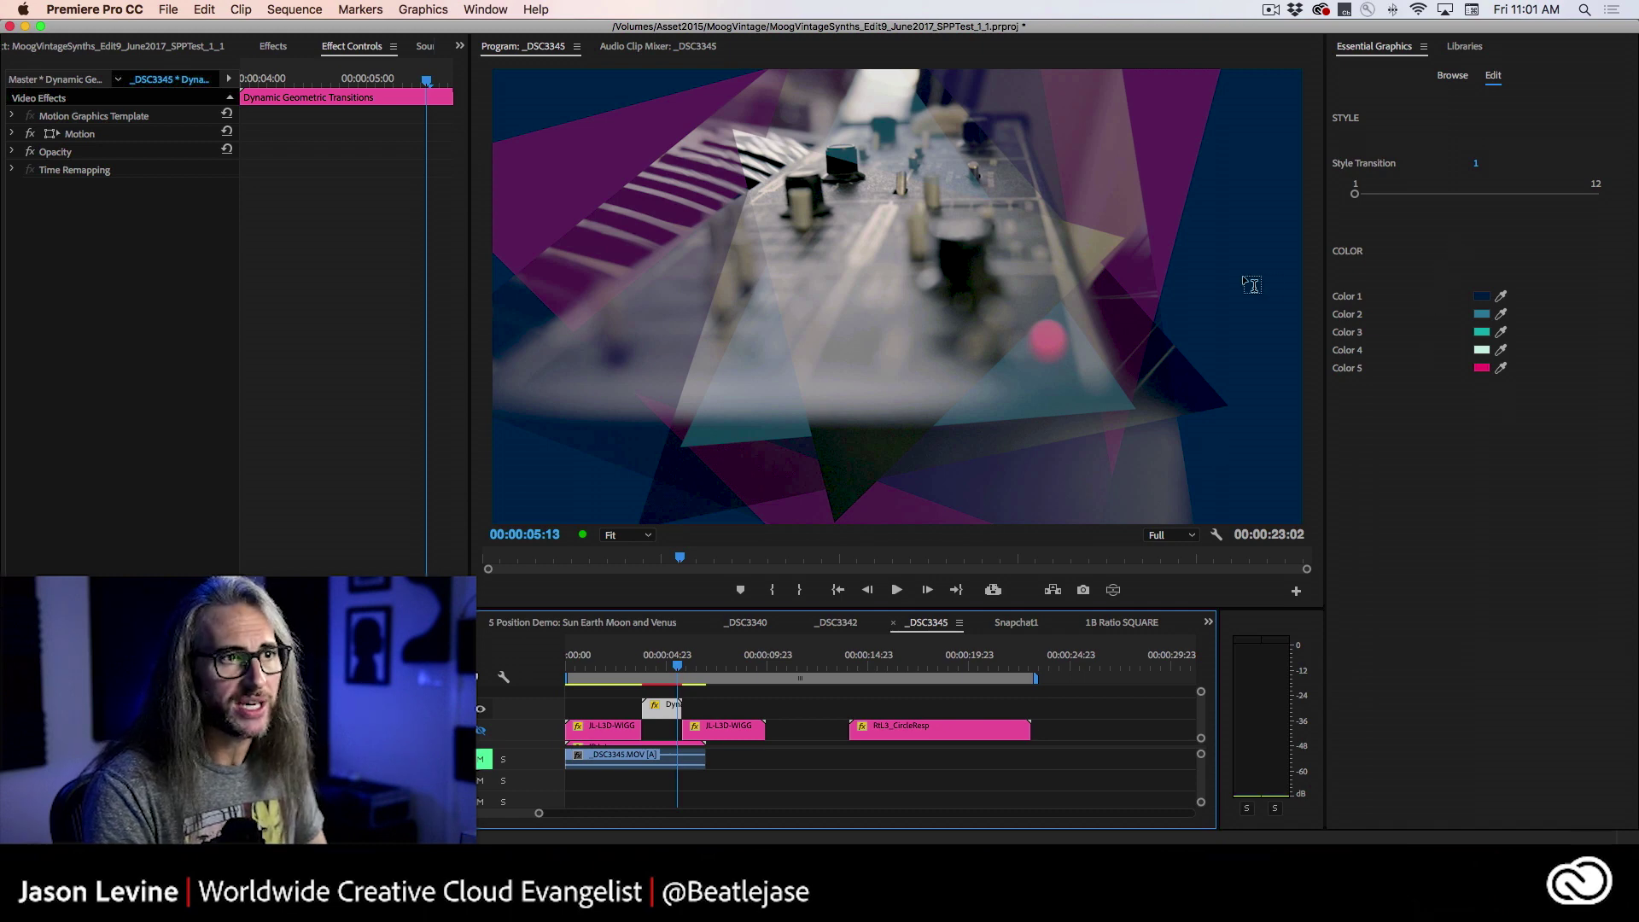
left_click_drag(1356, 195, 1376, 197)
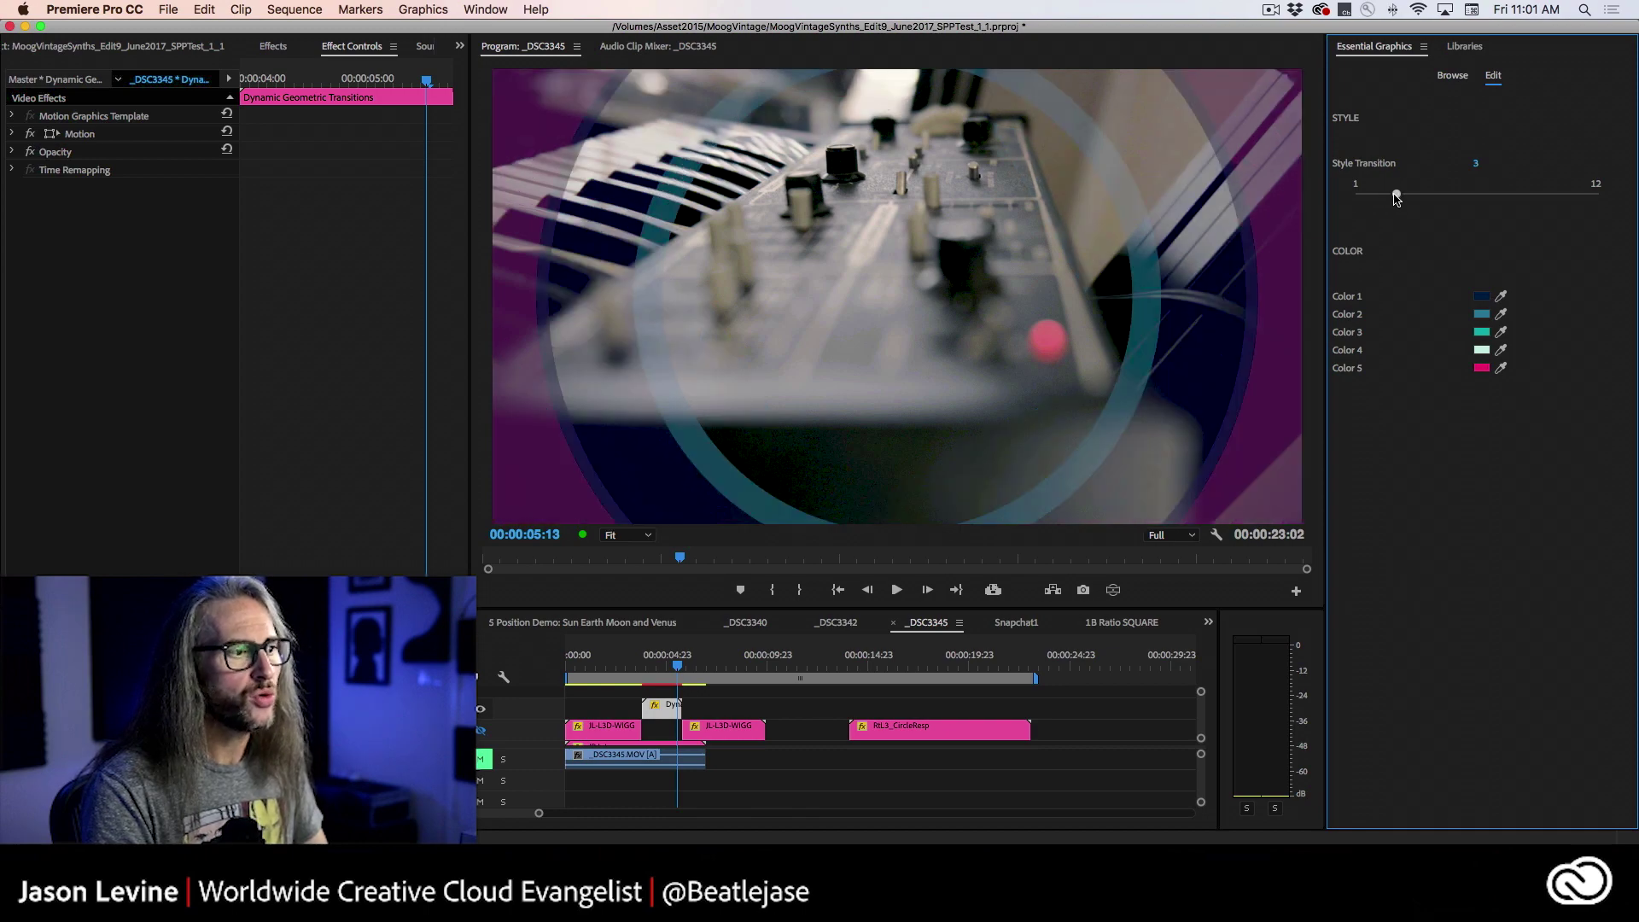
left_click_drag(677, 668, 636, 671)
key("space")
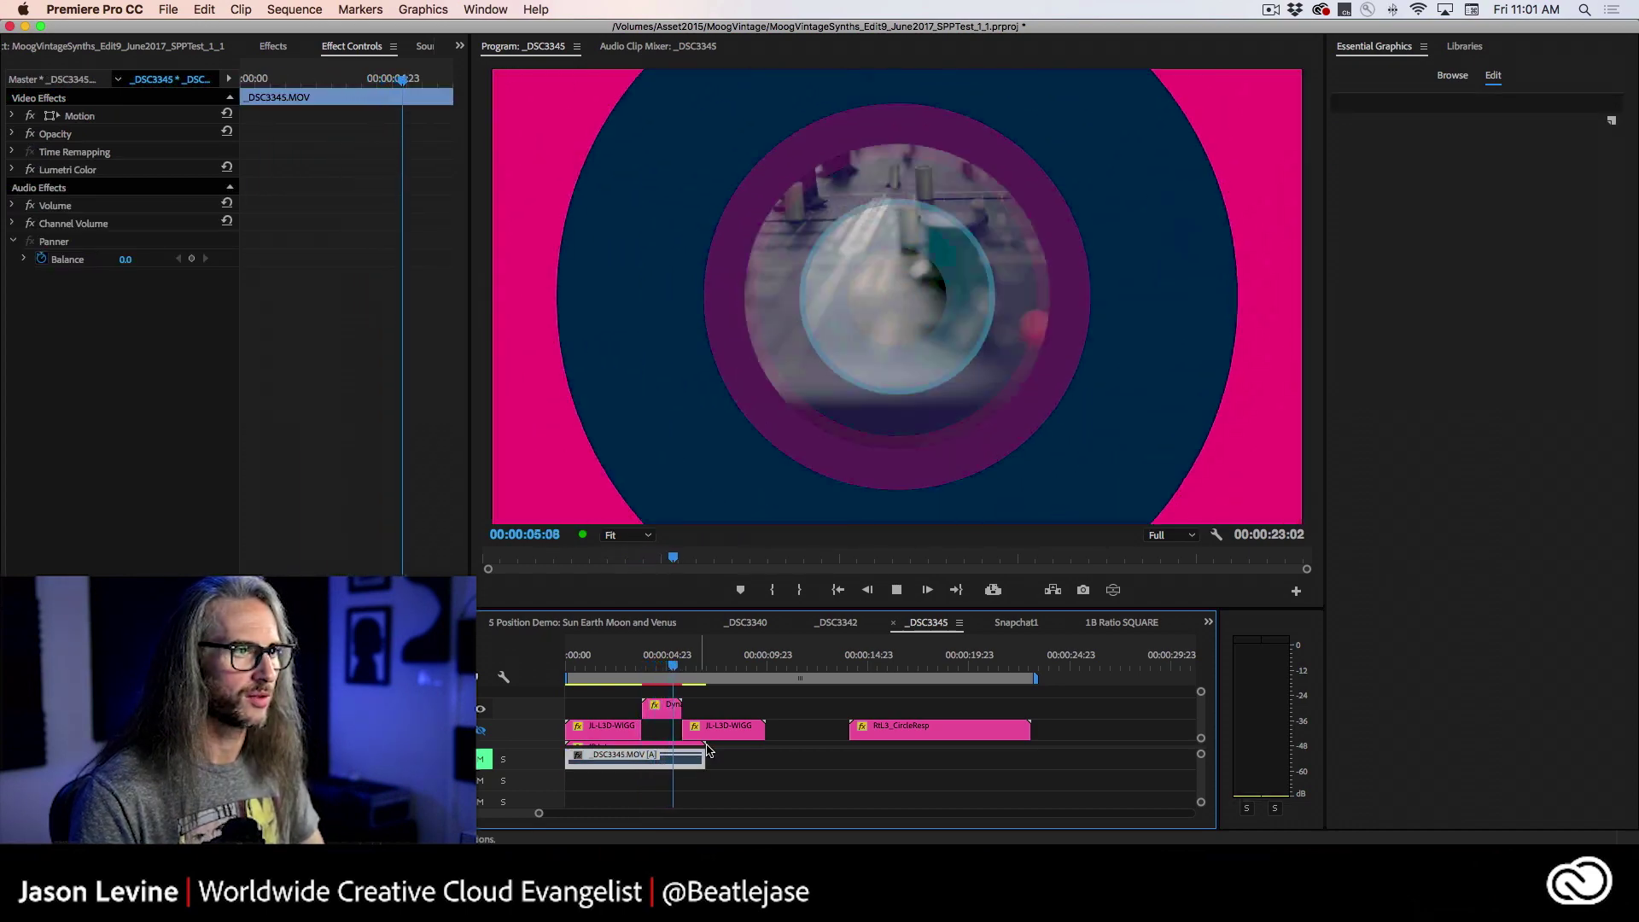
Step: Try Style Transition 4 and then 6 on the Dynamic Geometric Transitions clip, playing back style 6 from the start of the clip
key("space")
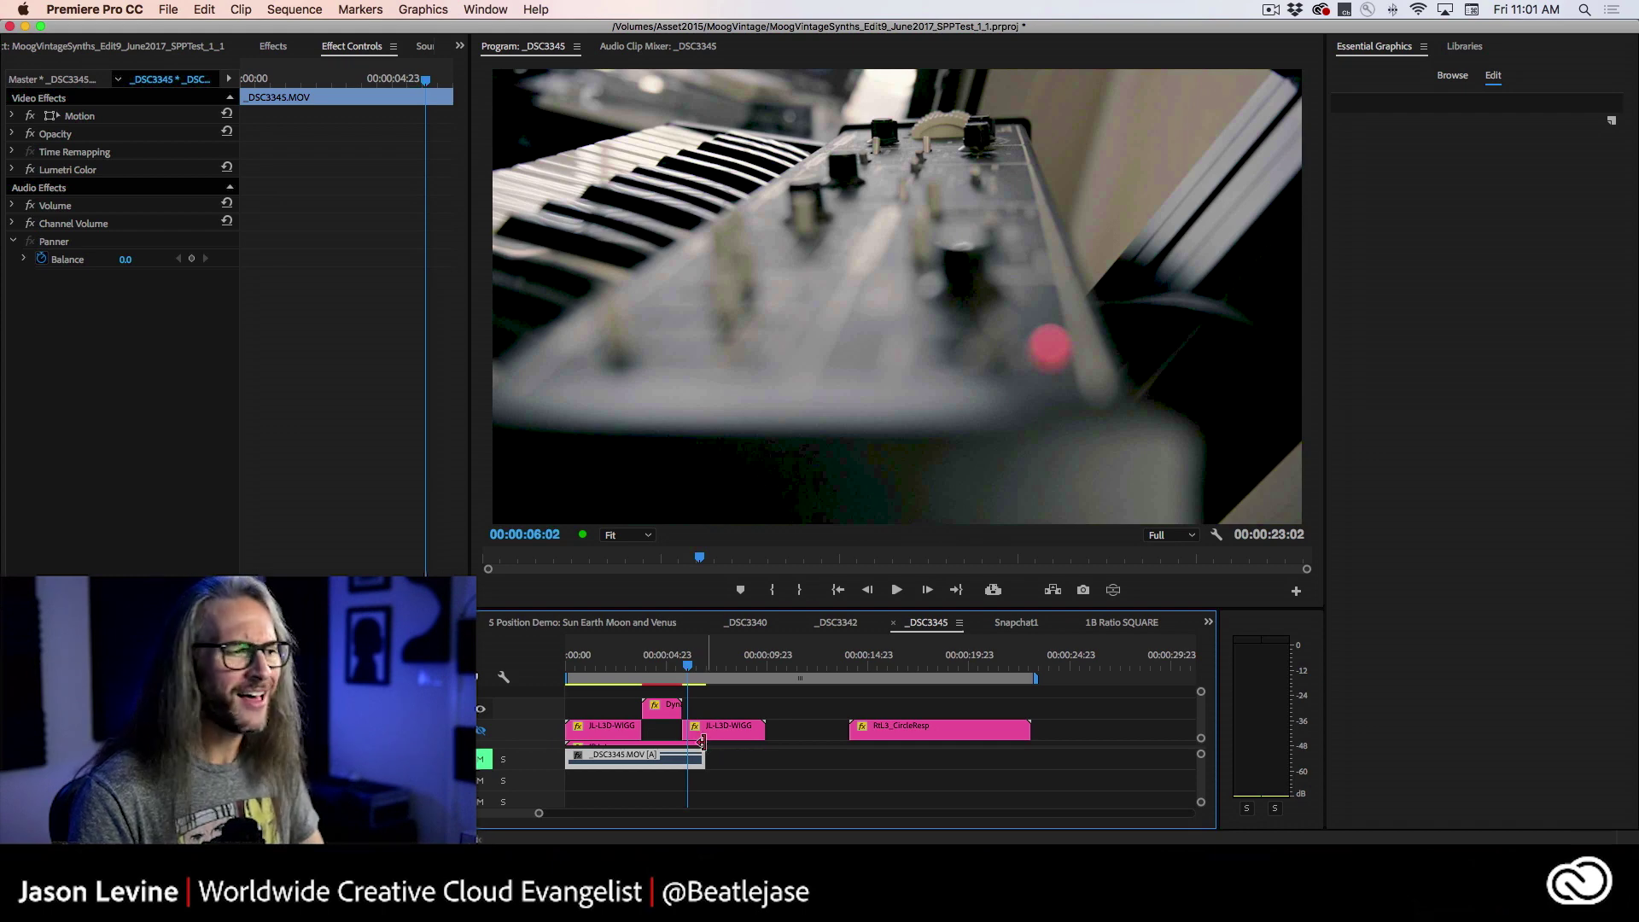
left_click_drag(686, 669, 671, 670)
left_click(663, 707)
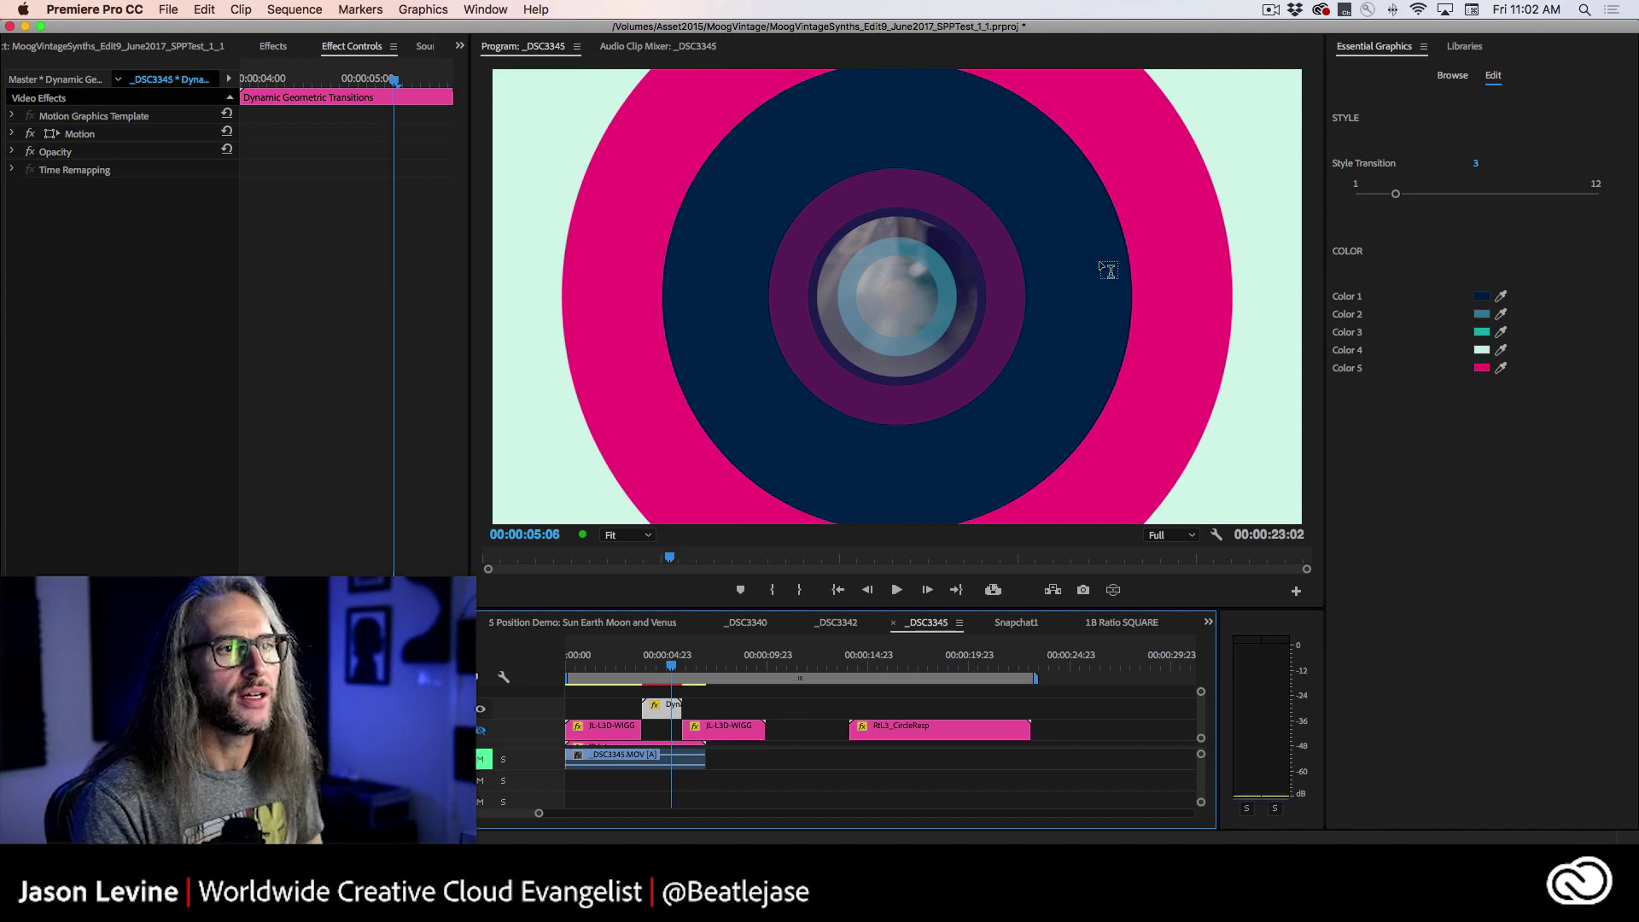
key("Right")
key("Right")
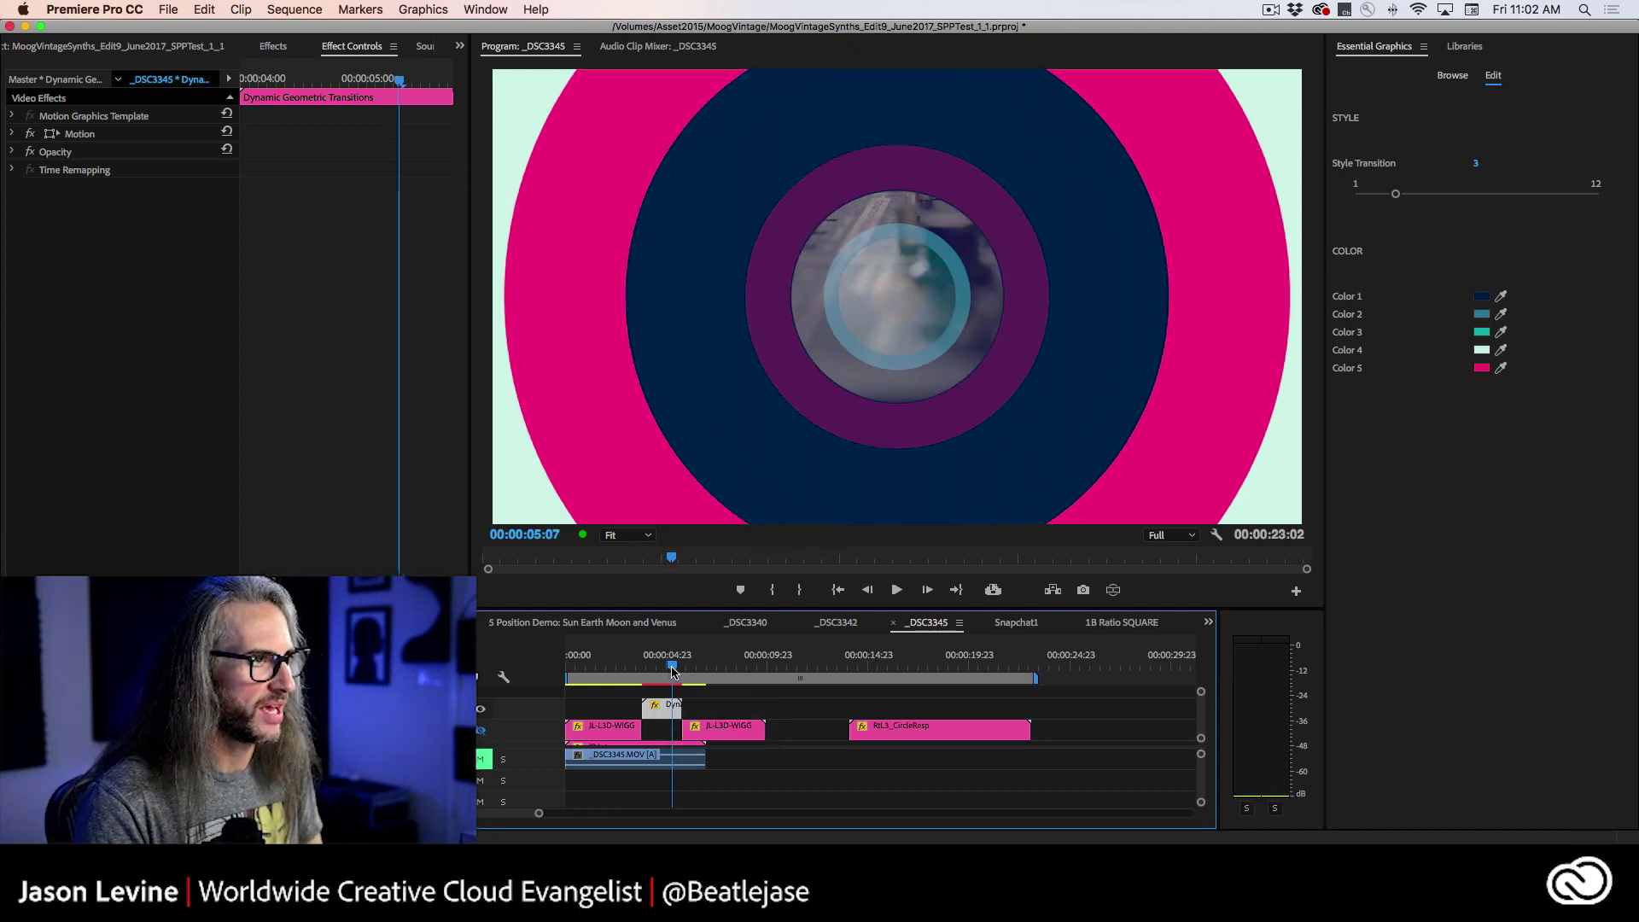
left_click_drag(1399, 198, 1416, 199)
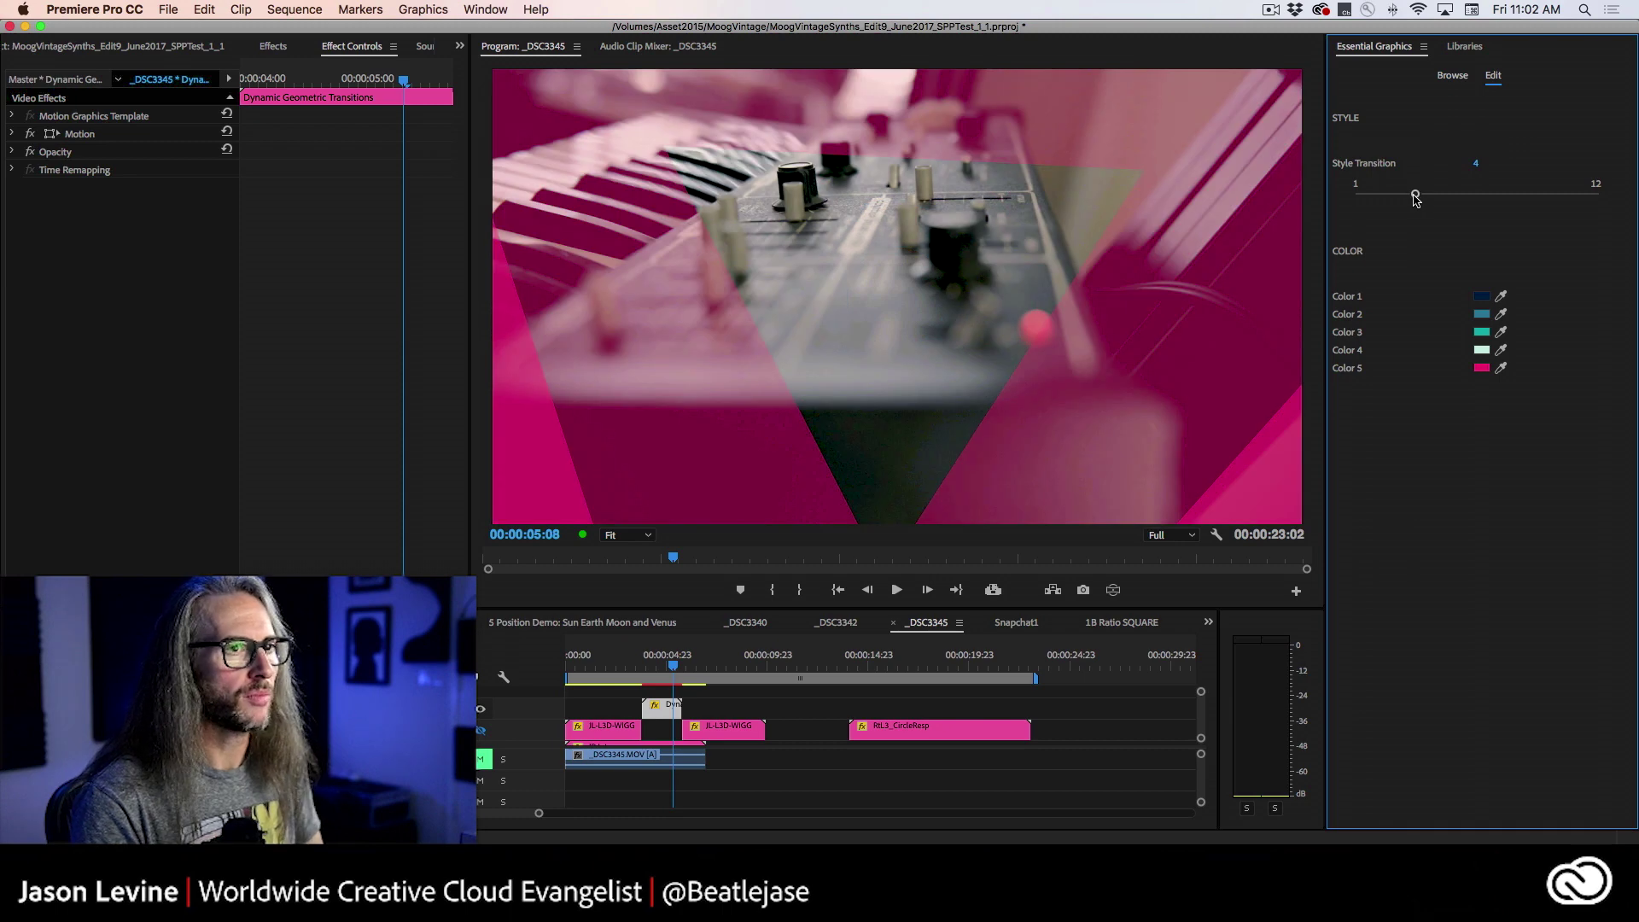
left_click_drag(1434, 199, 1472, 197)
left_click_drag(683, 667, 640, 665)
key("space")
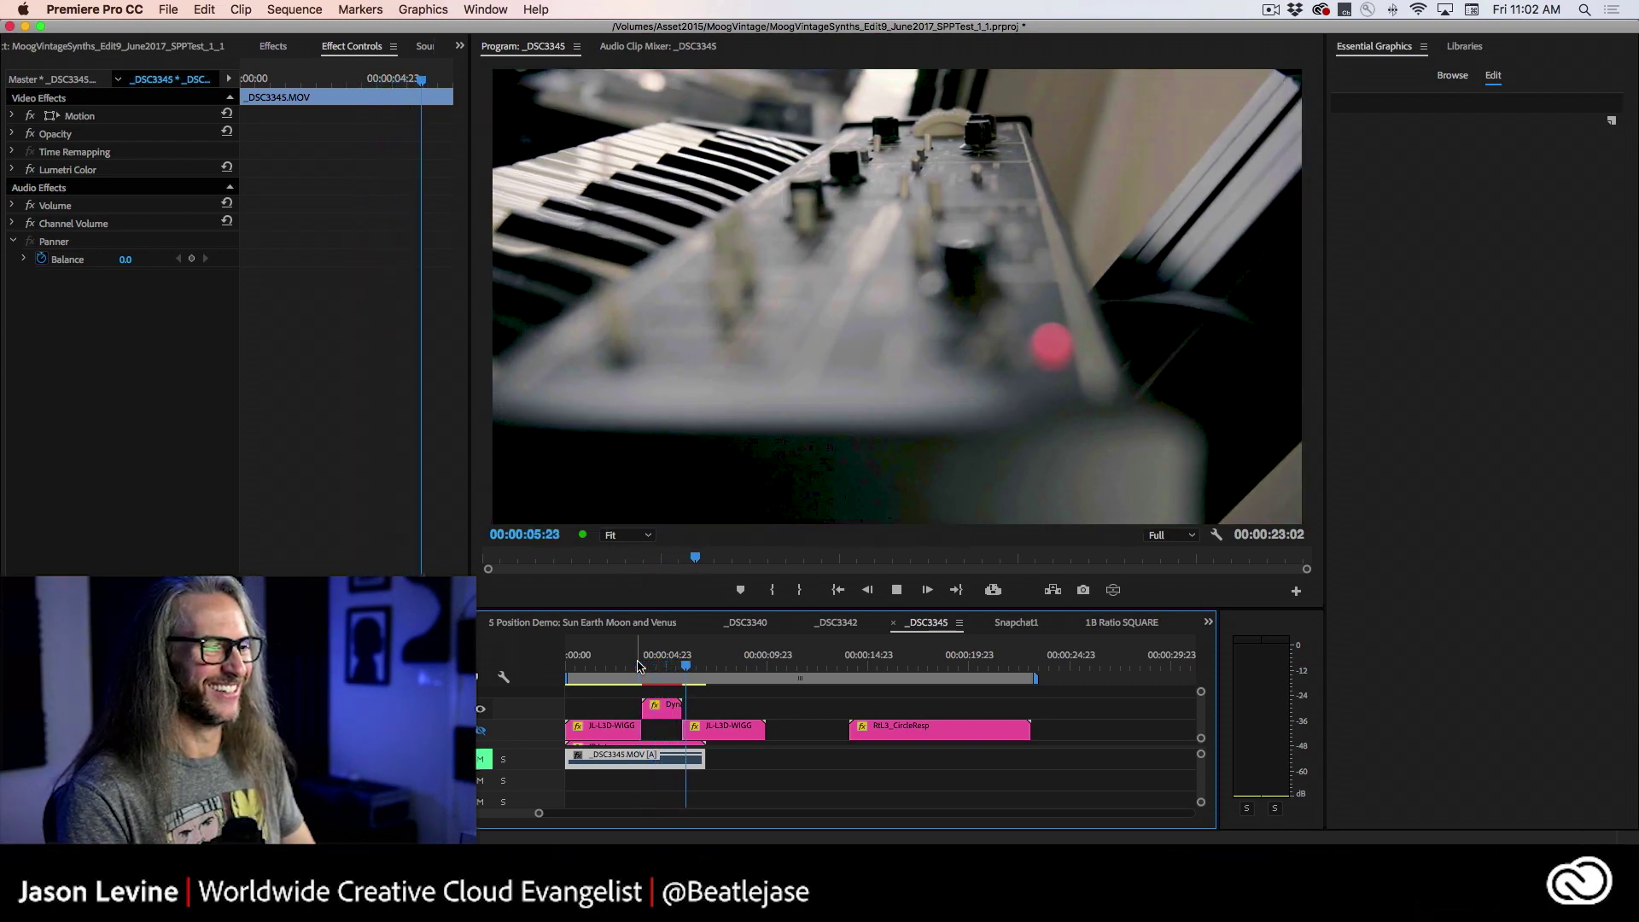
left_click_drag(638, 666, 655, 666)
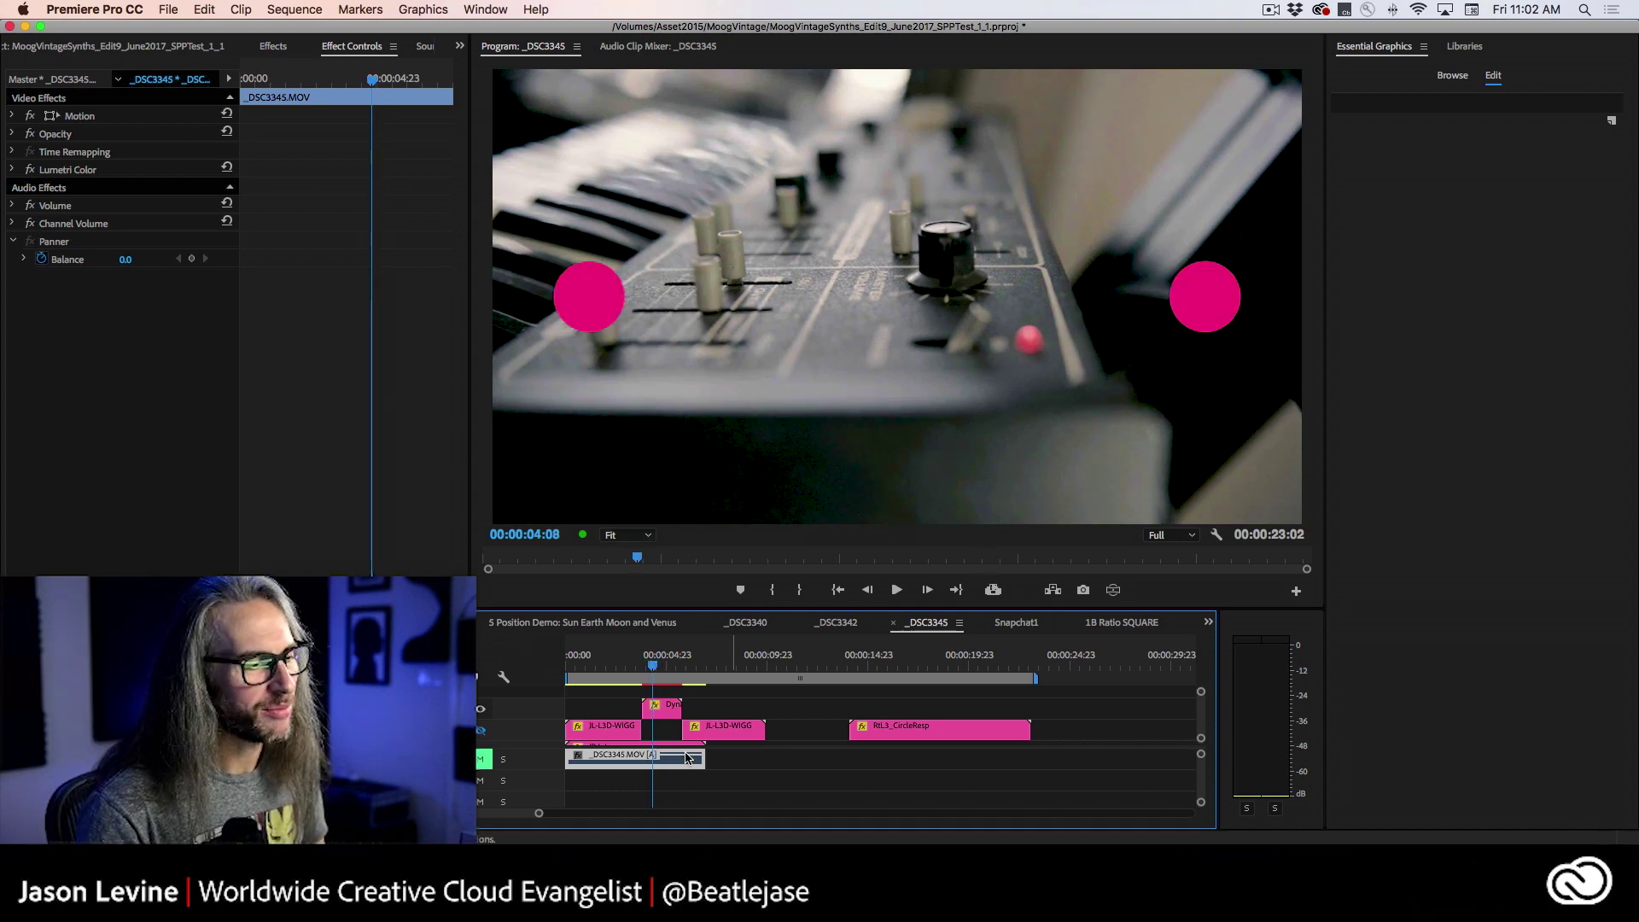
Step: Set the Style Transition of the Dynamic Geometric Transitions clip to 10 and play back the transition
left_click(662, 711)
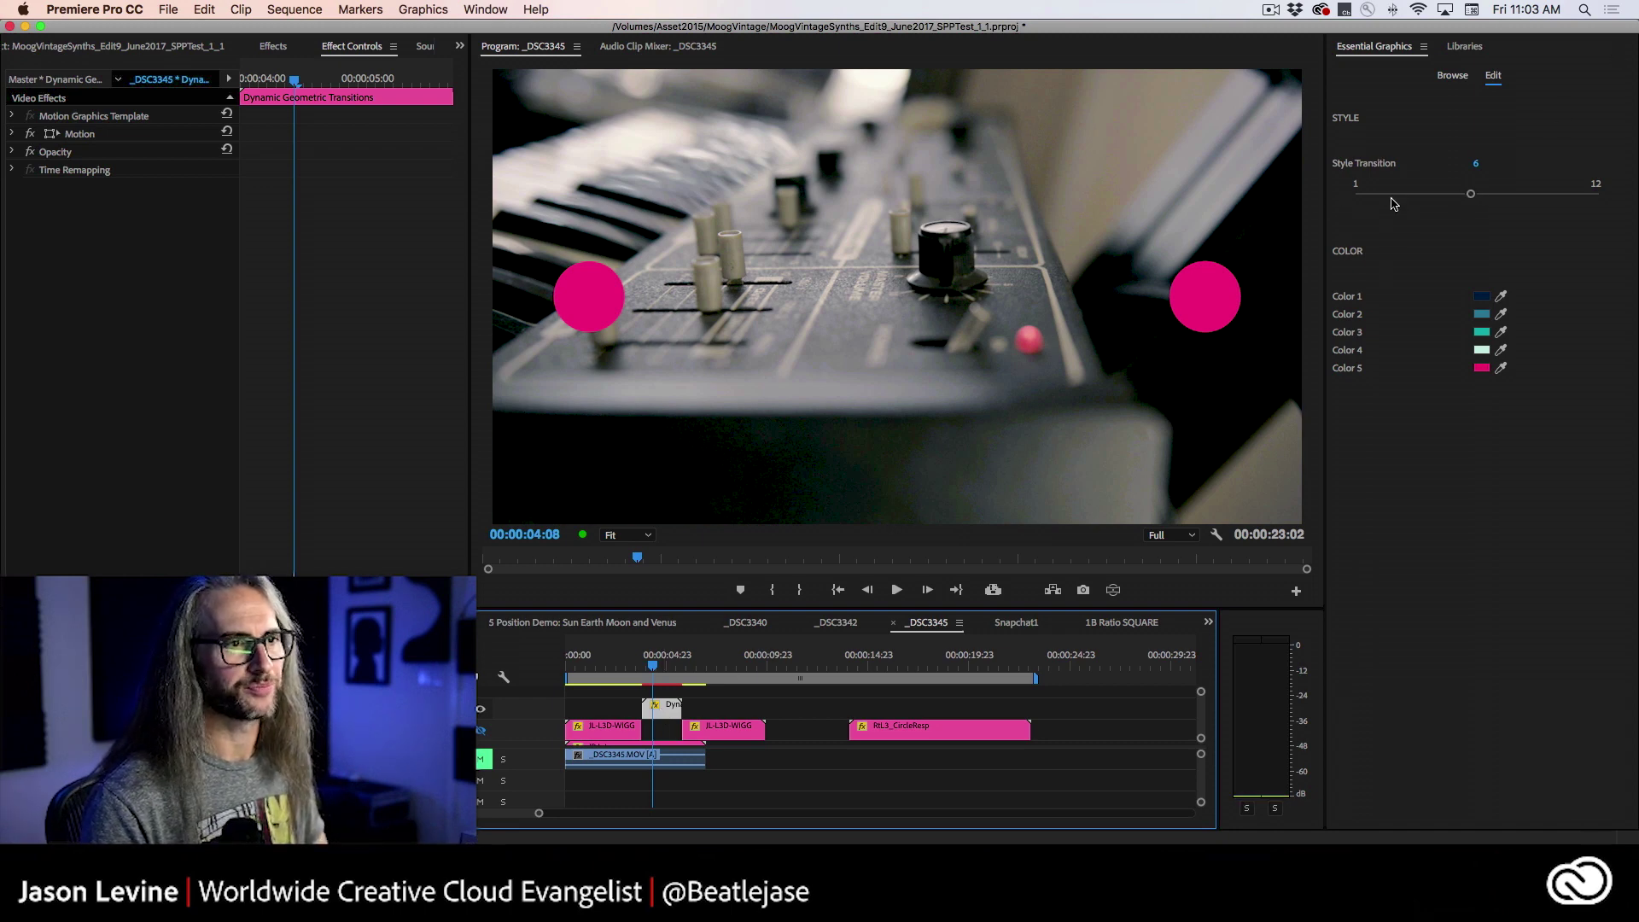
left_click_drag(656, 665, 674, 670)
left_click_drag(1470, 194, 1553, 207)
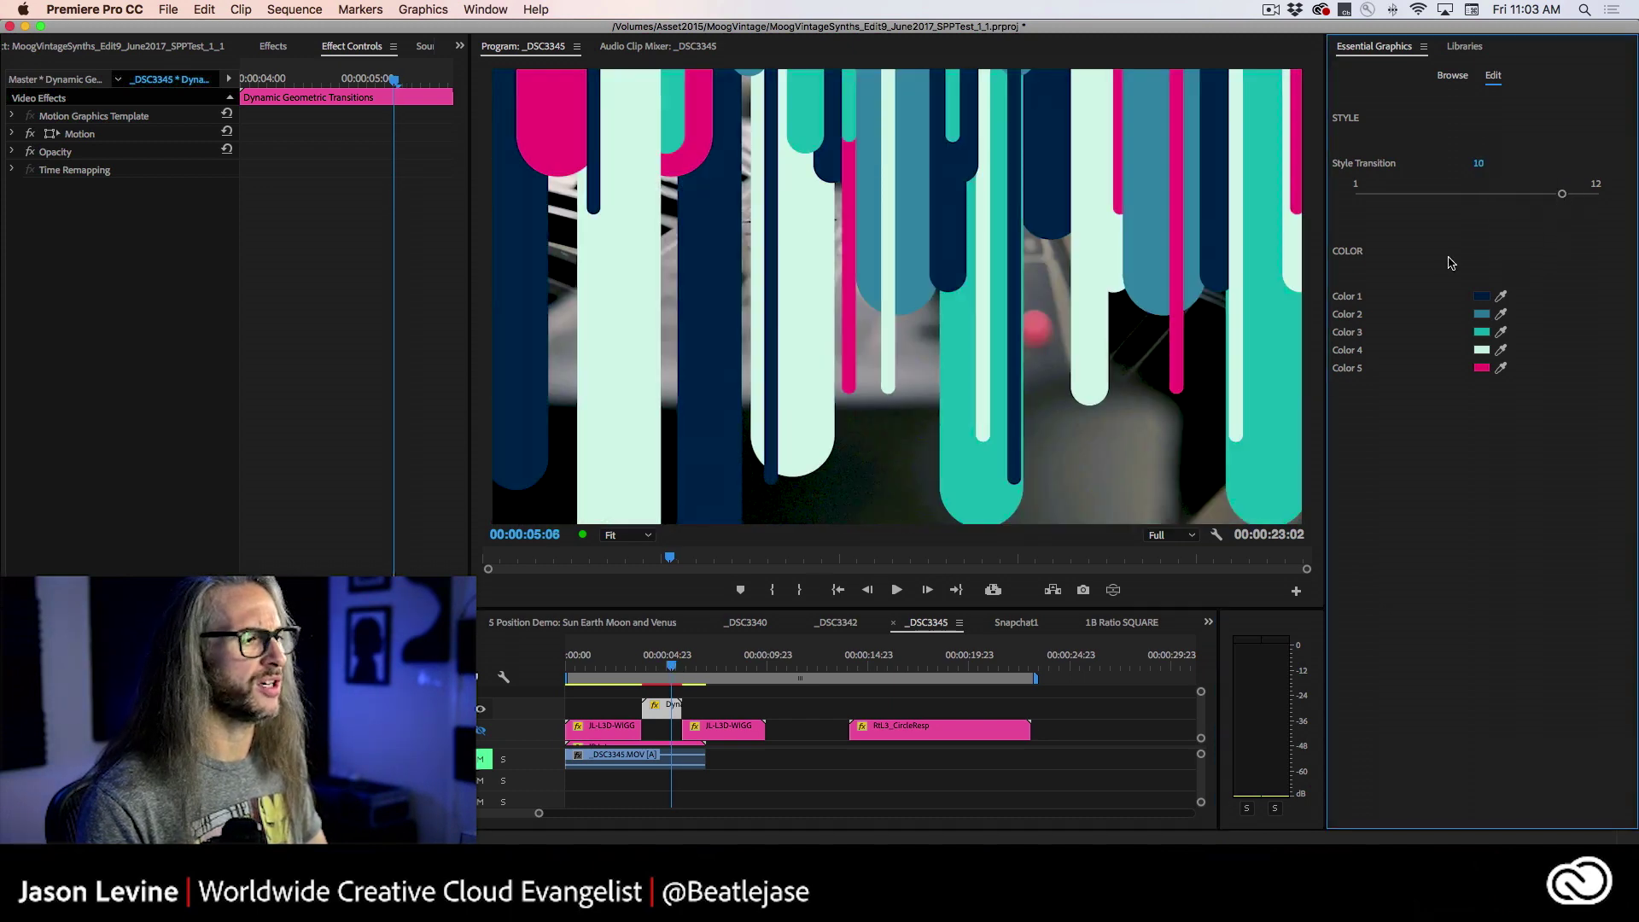
left_click_drag(672, 666, 644, 665)
key("space")
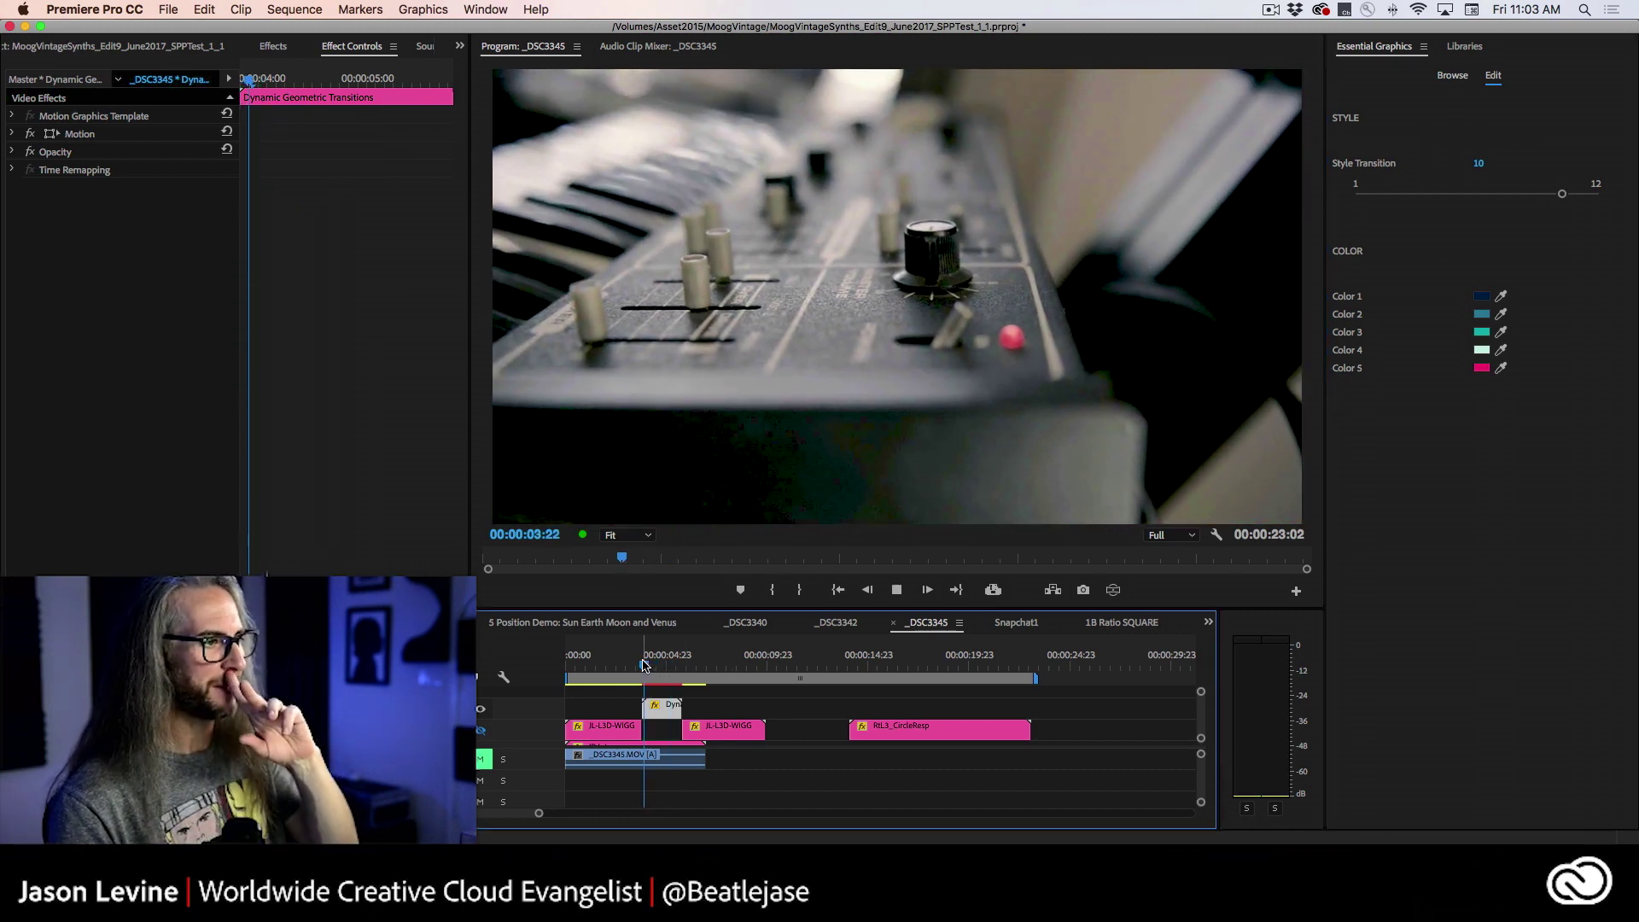
key("space")
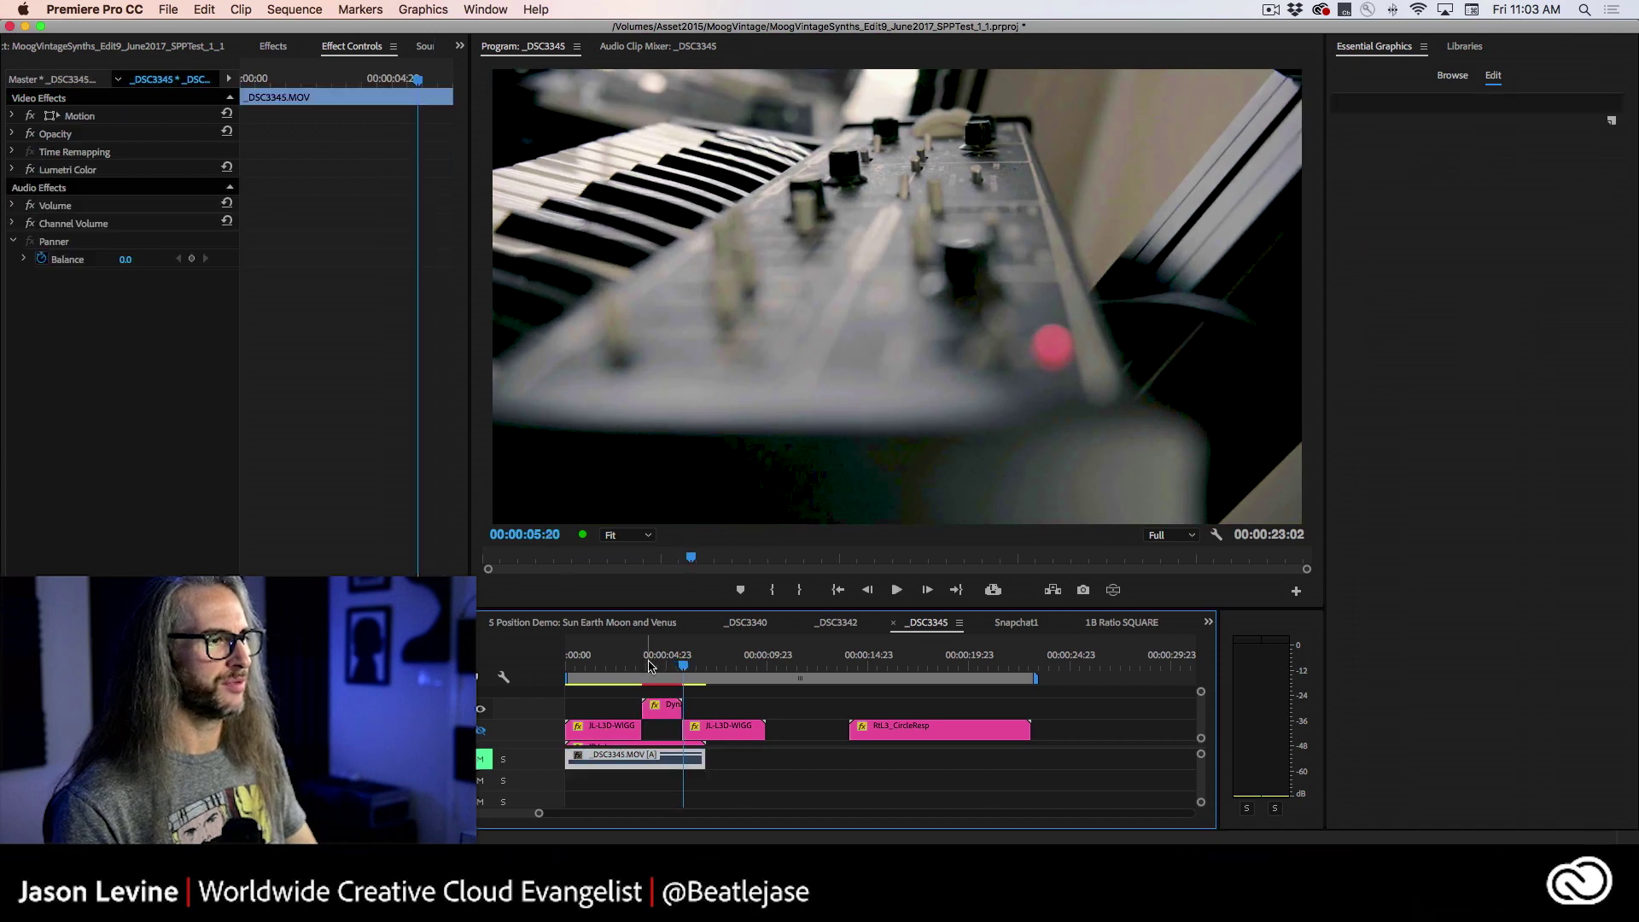
left_click_drag(688, 665, 656, 663)
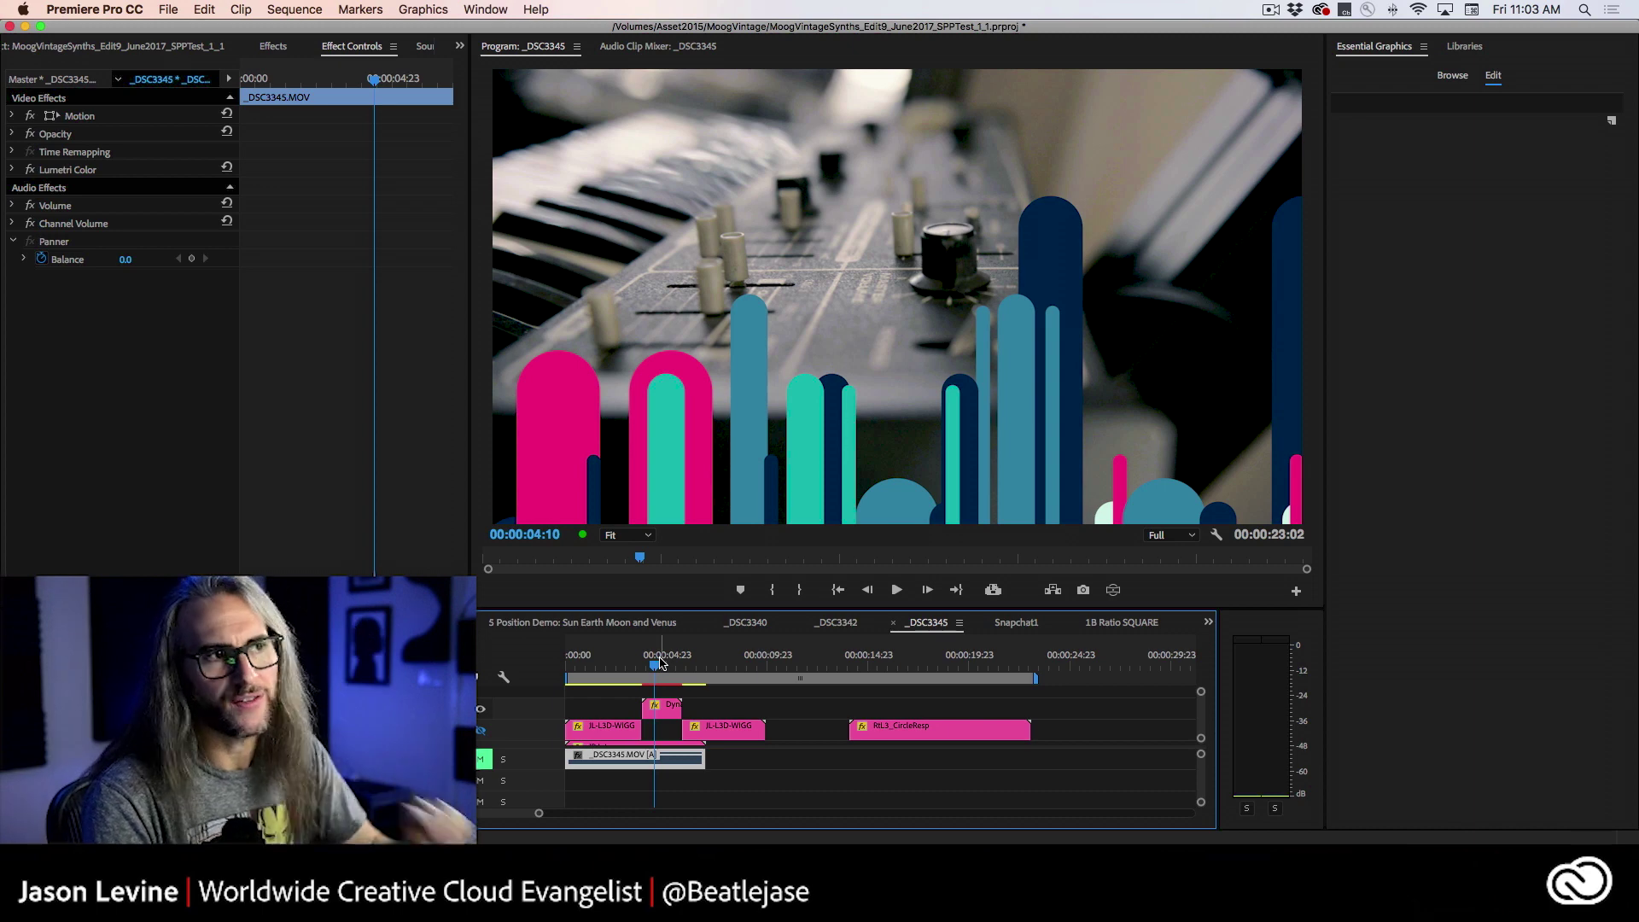
Step: Search Adobe Stock from the Premiere Pro library for "lower thirds" templates
left_click(1461, 46)
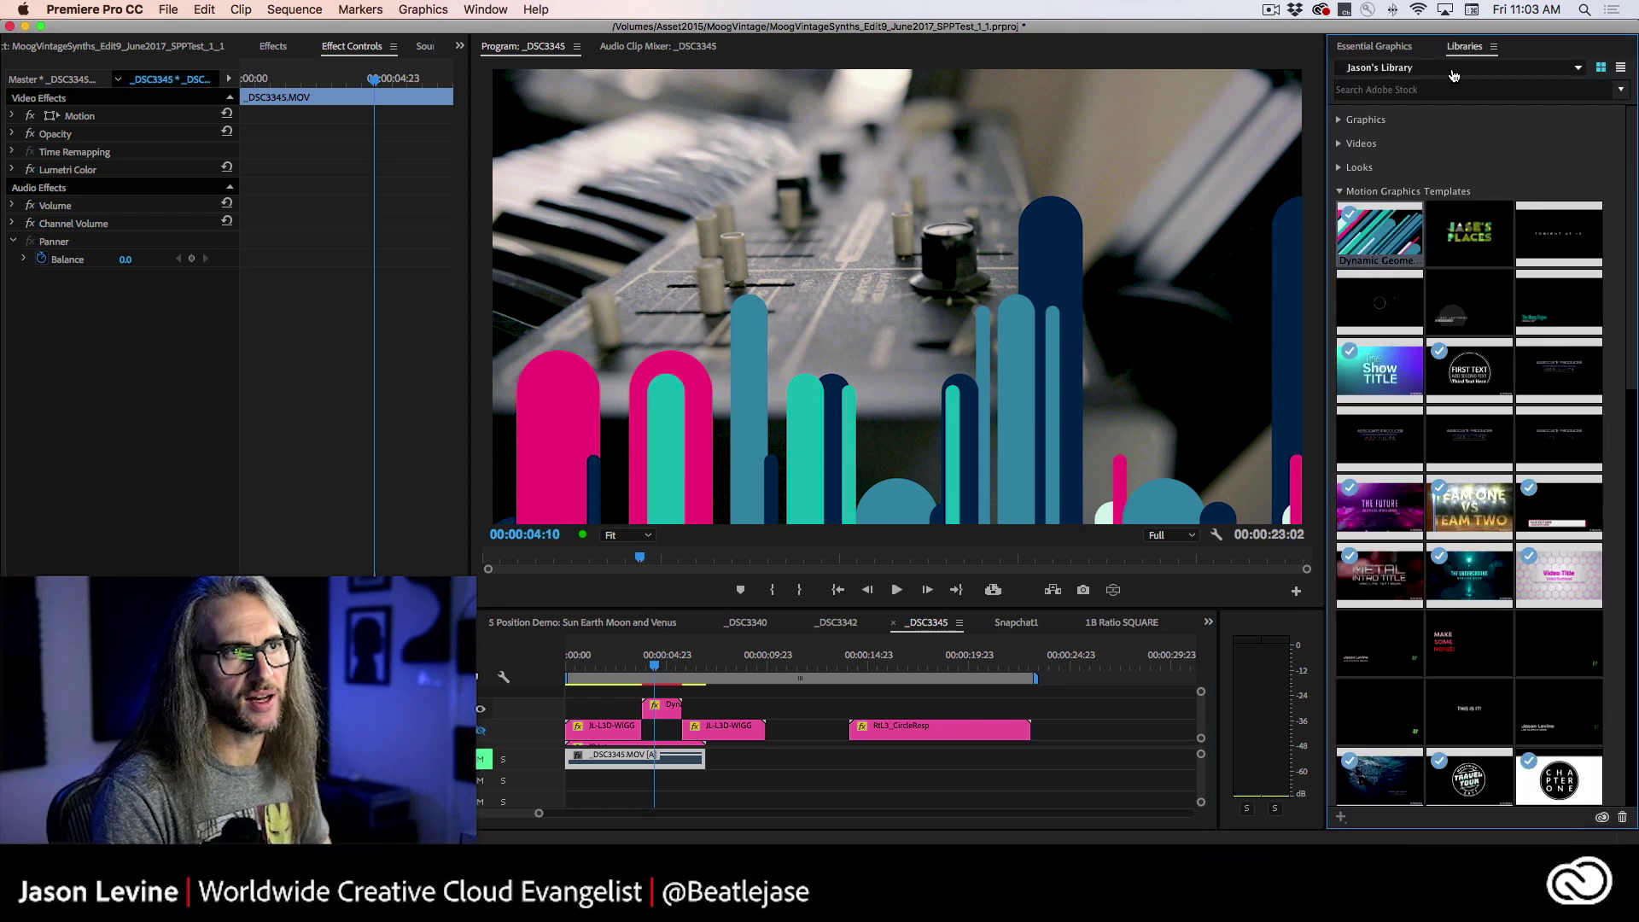
left_click(1473, 85)
type("lower ")
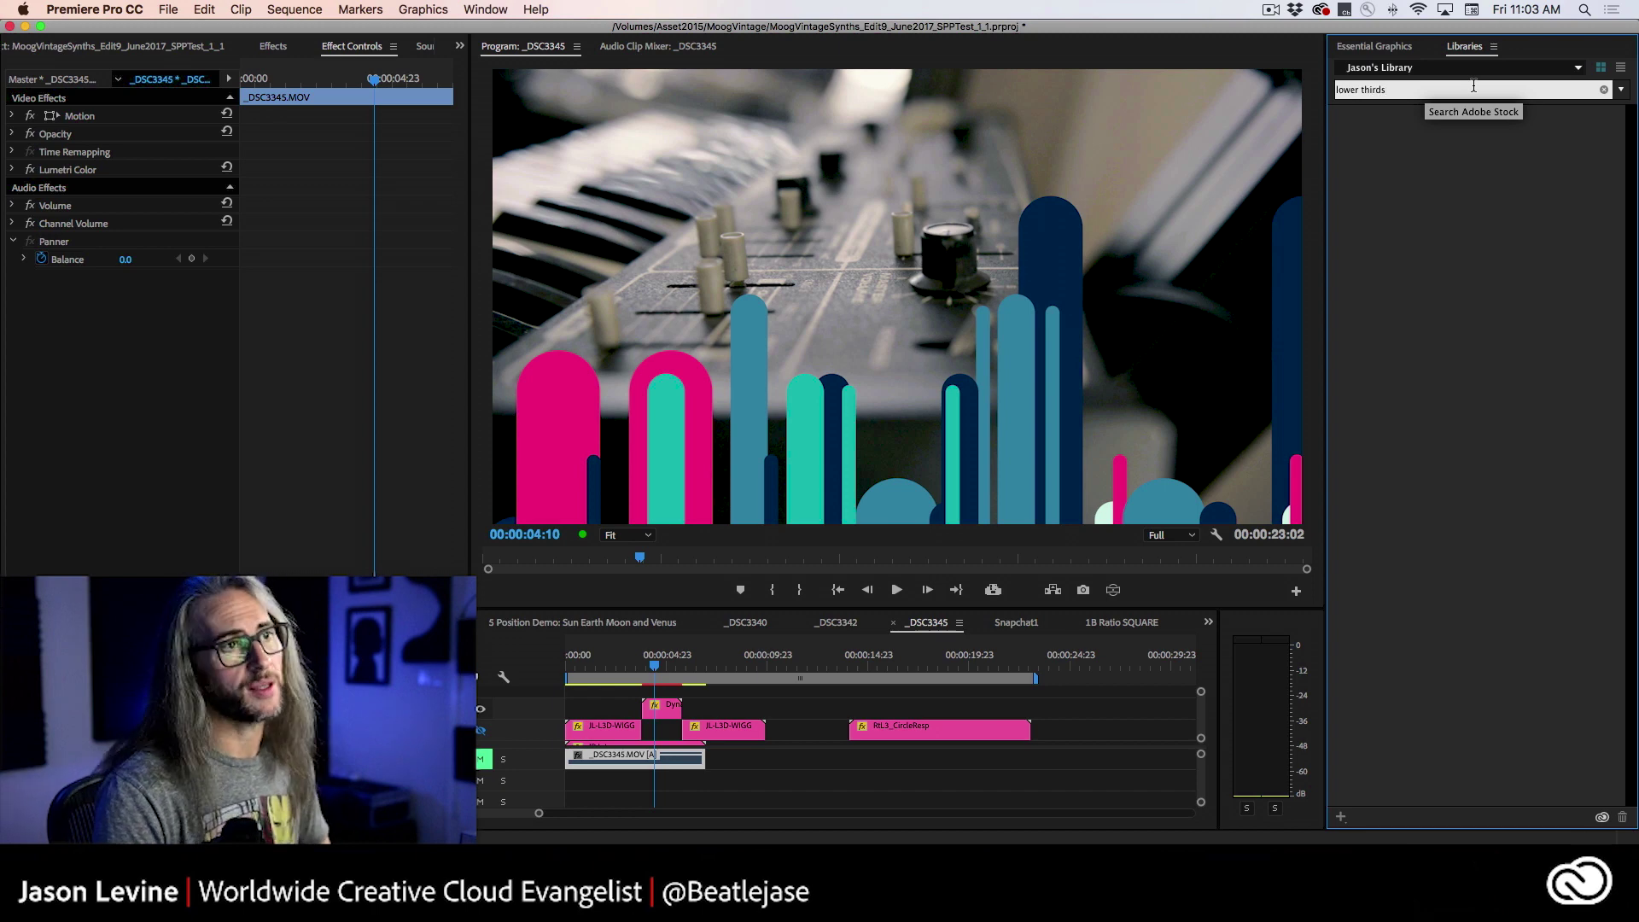
type("thirds")
key("Return")
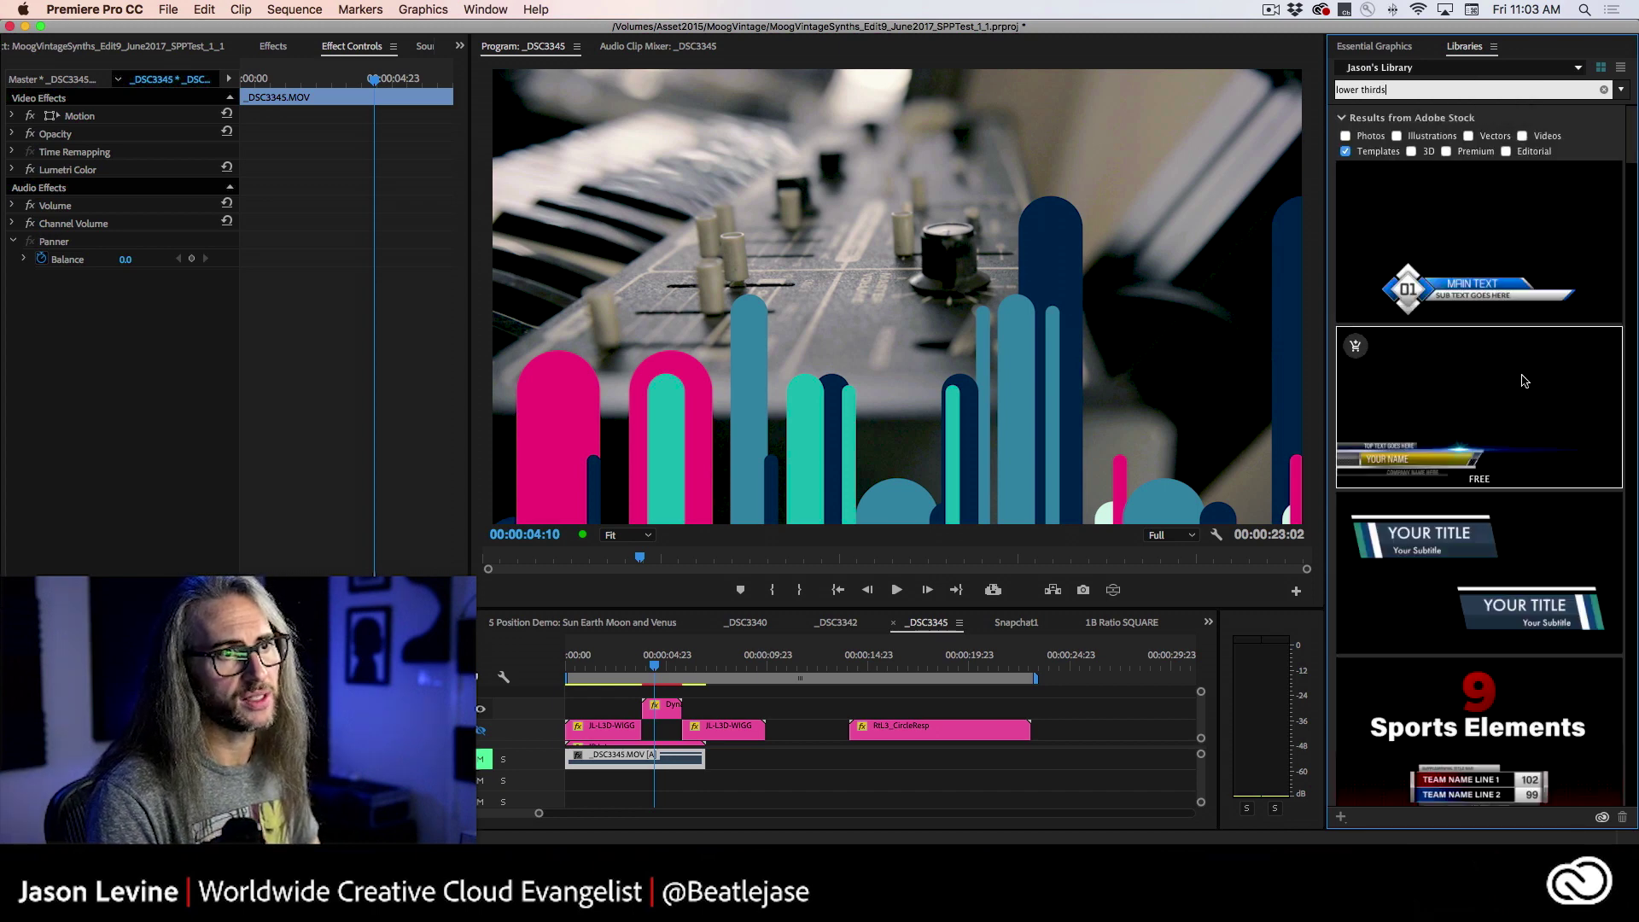
Step: Open the free Shiny Sports-Themed Lower Third 2 template on the Adobe Stock website and view its preview
double_click(1565, 413)
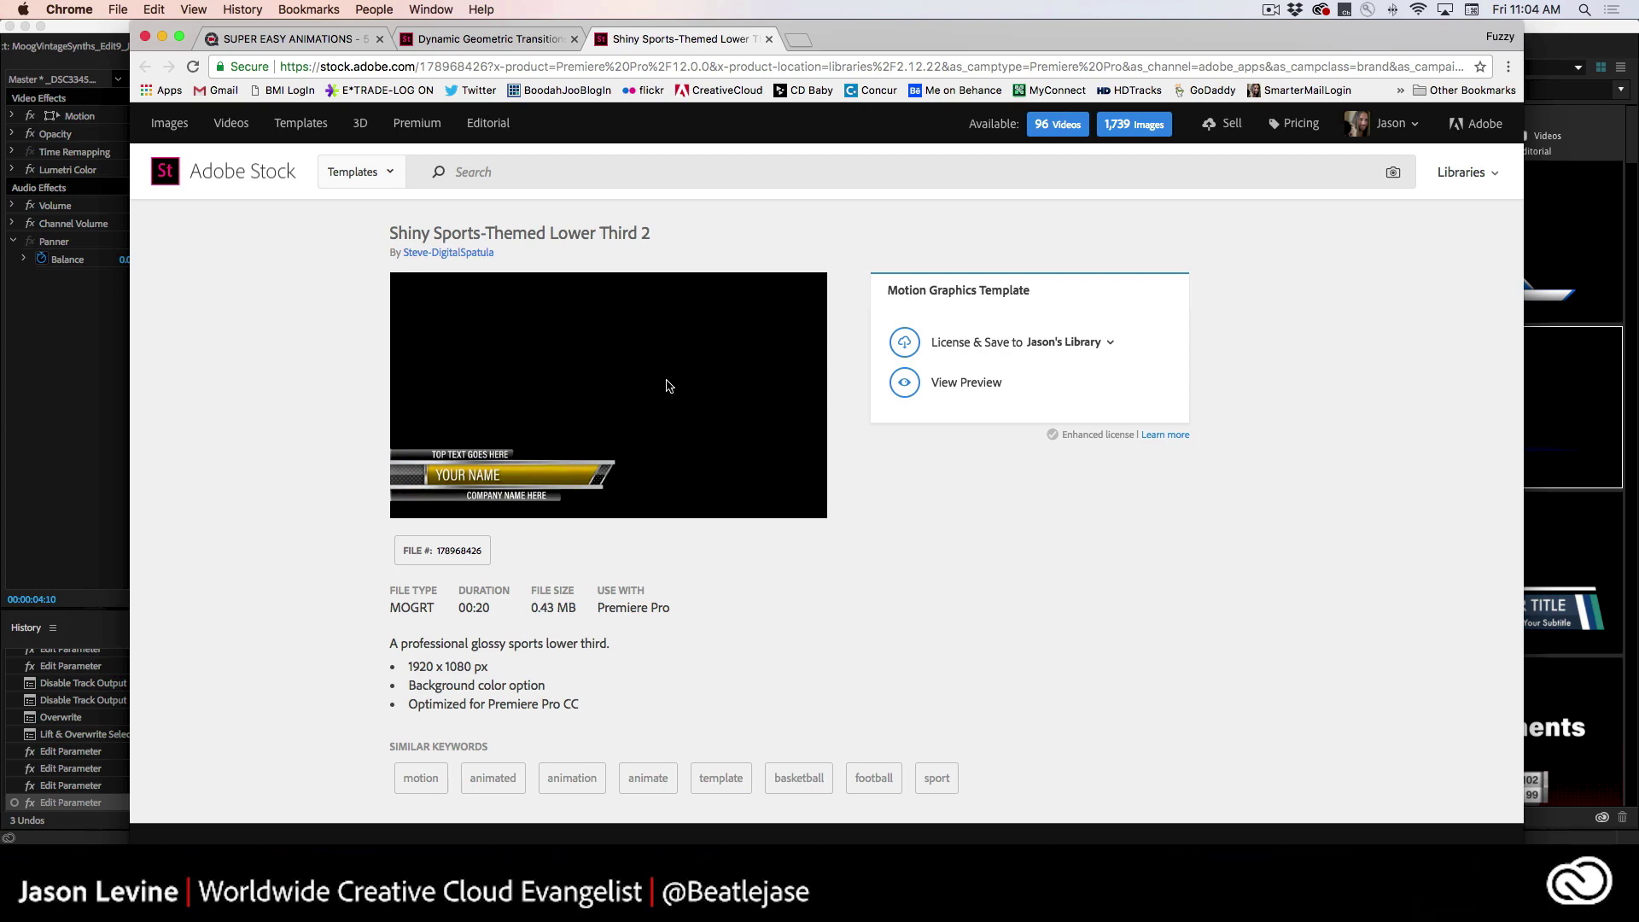
left_click(943, 382)
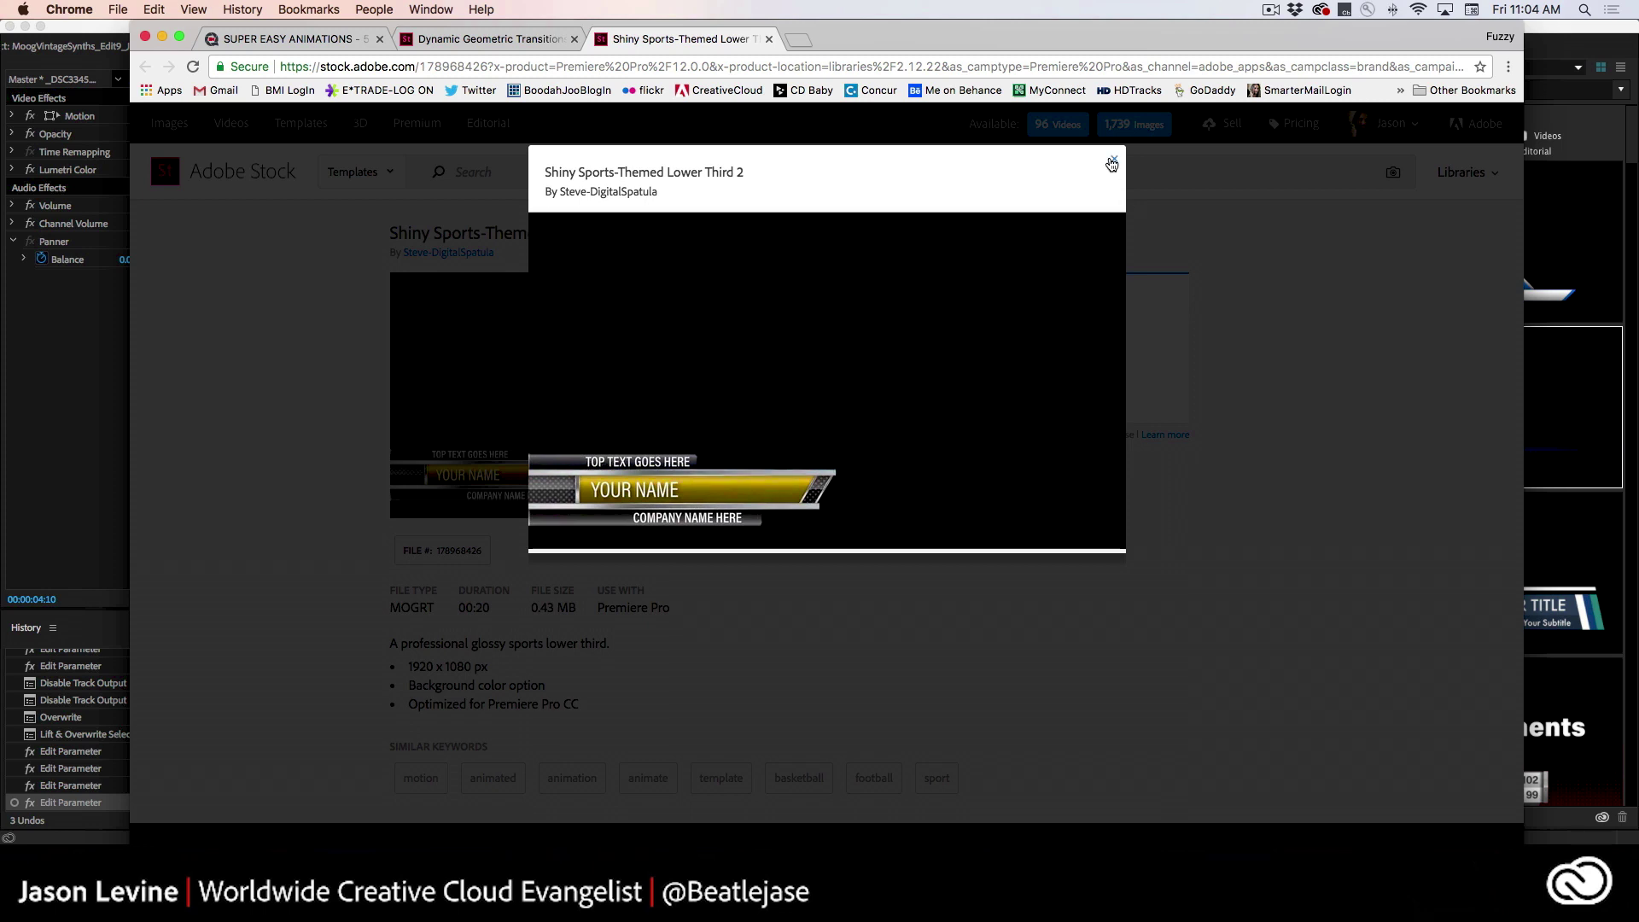
left_click(1111, 165)
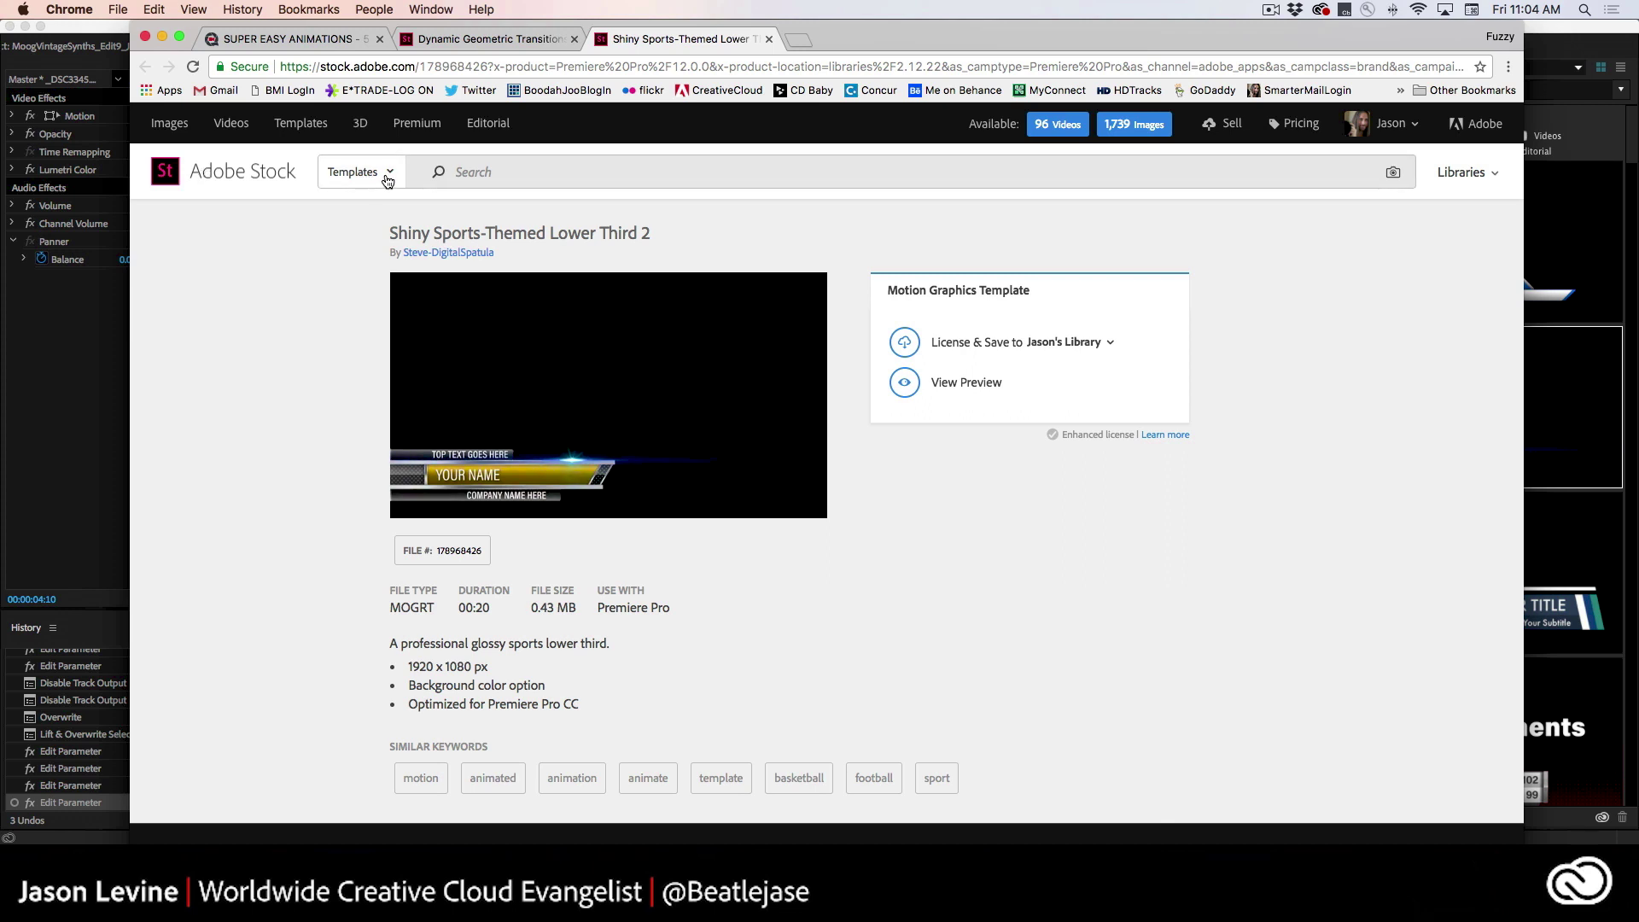
Step: Go to the Templates section of the Adobe Stock website and search for "lower thirds"
left_click(360, 179)
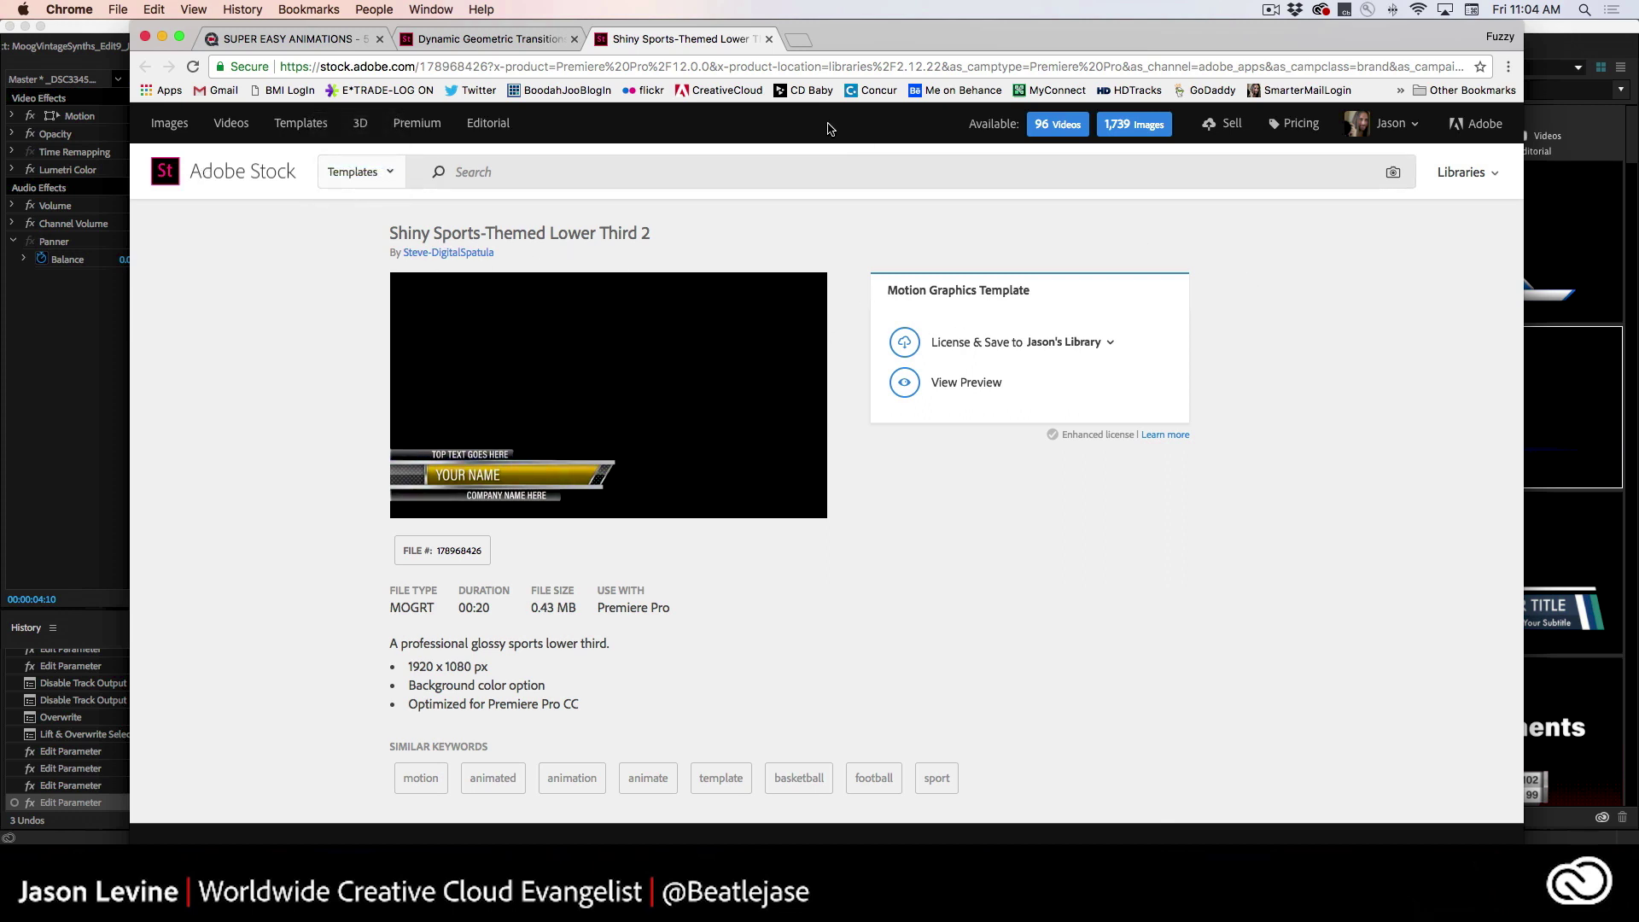
left_click(499, 39)
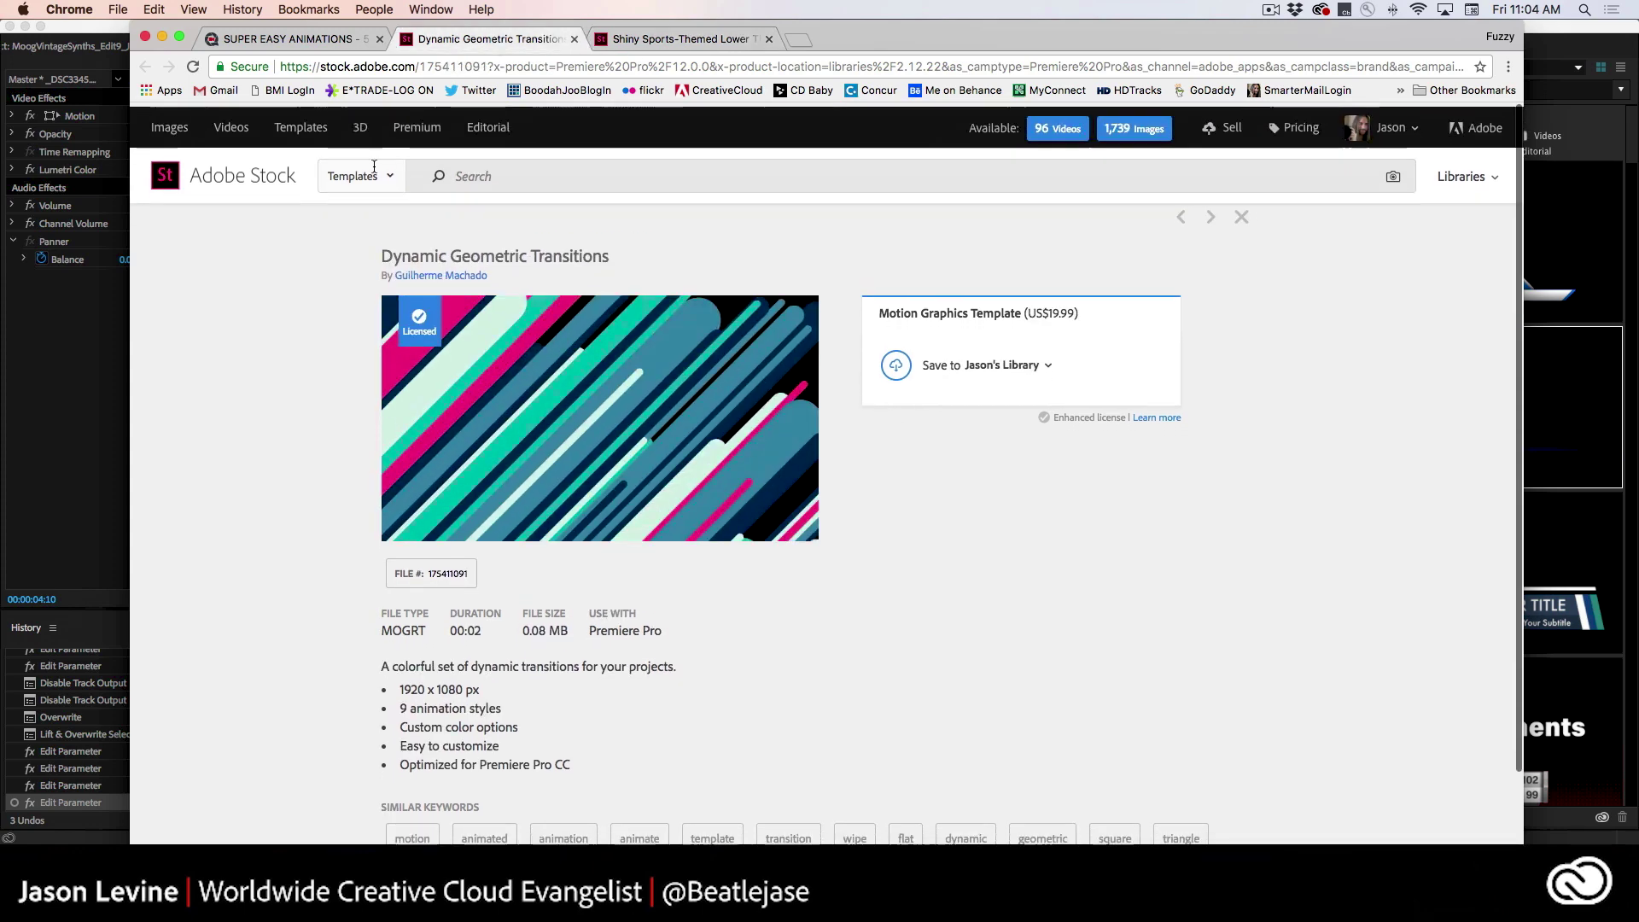
left_click(285, 129)
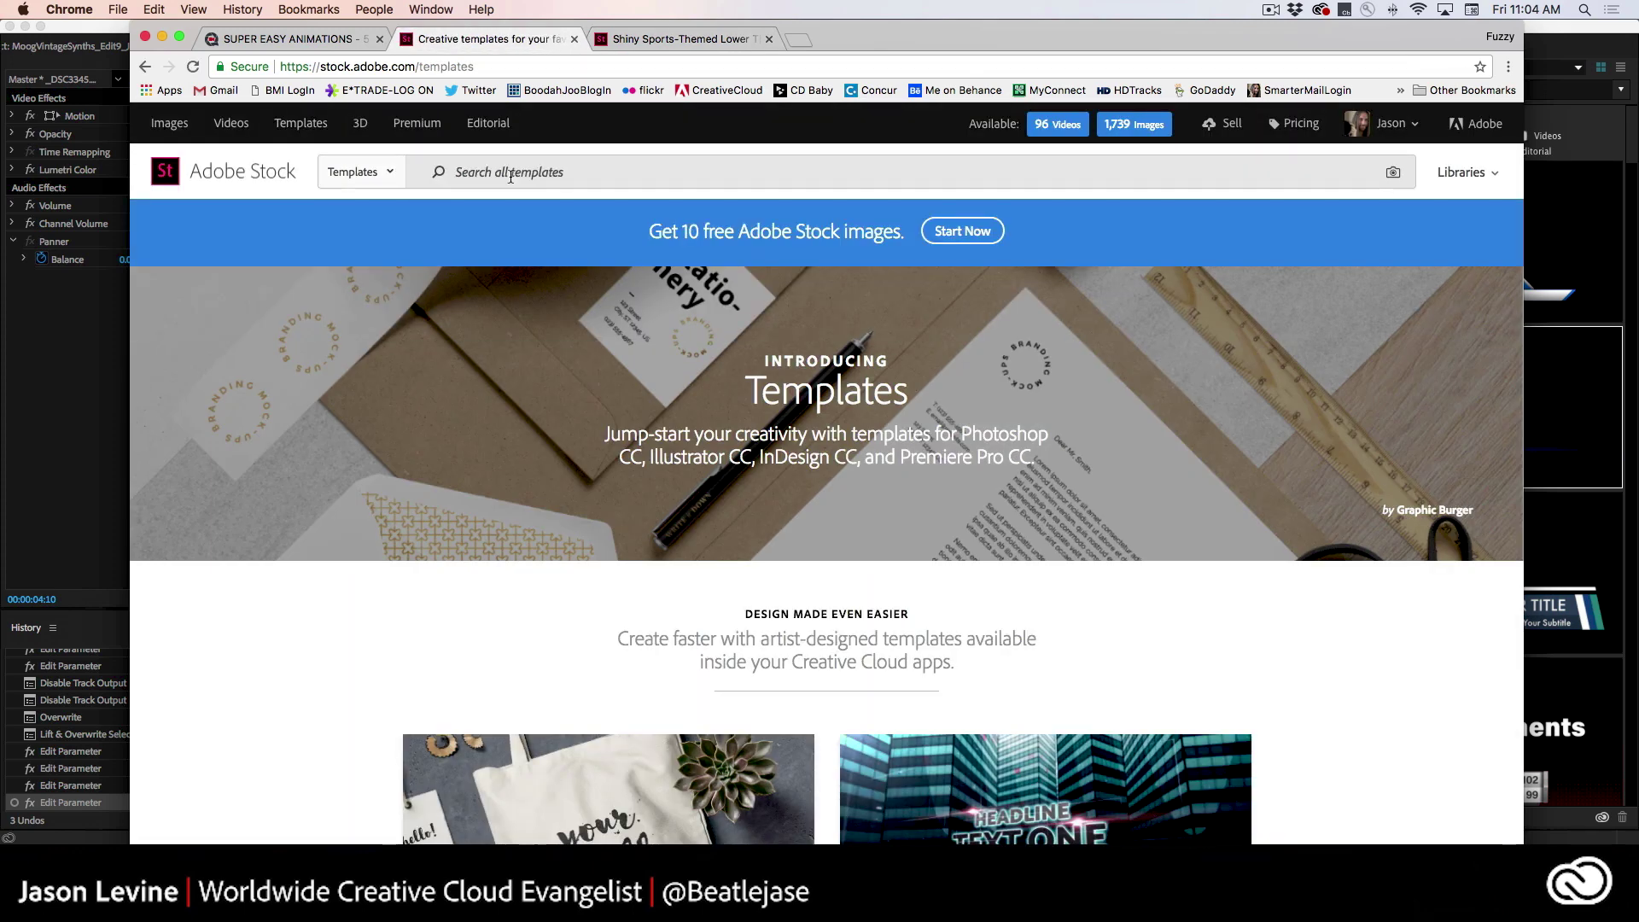
left_click(510, 177)
type("lower thirds")
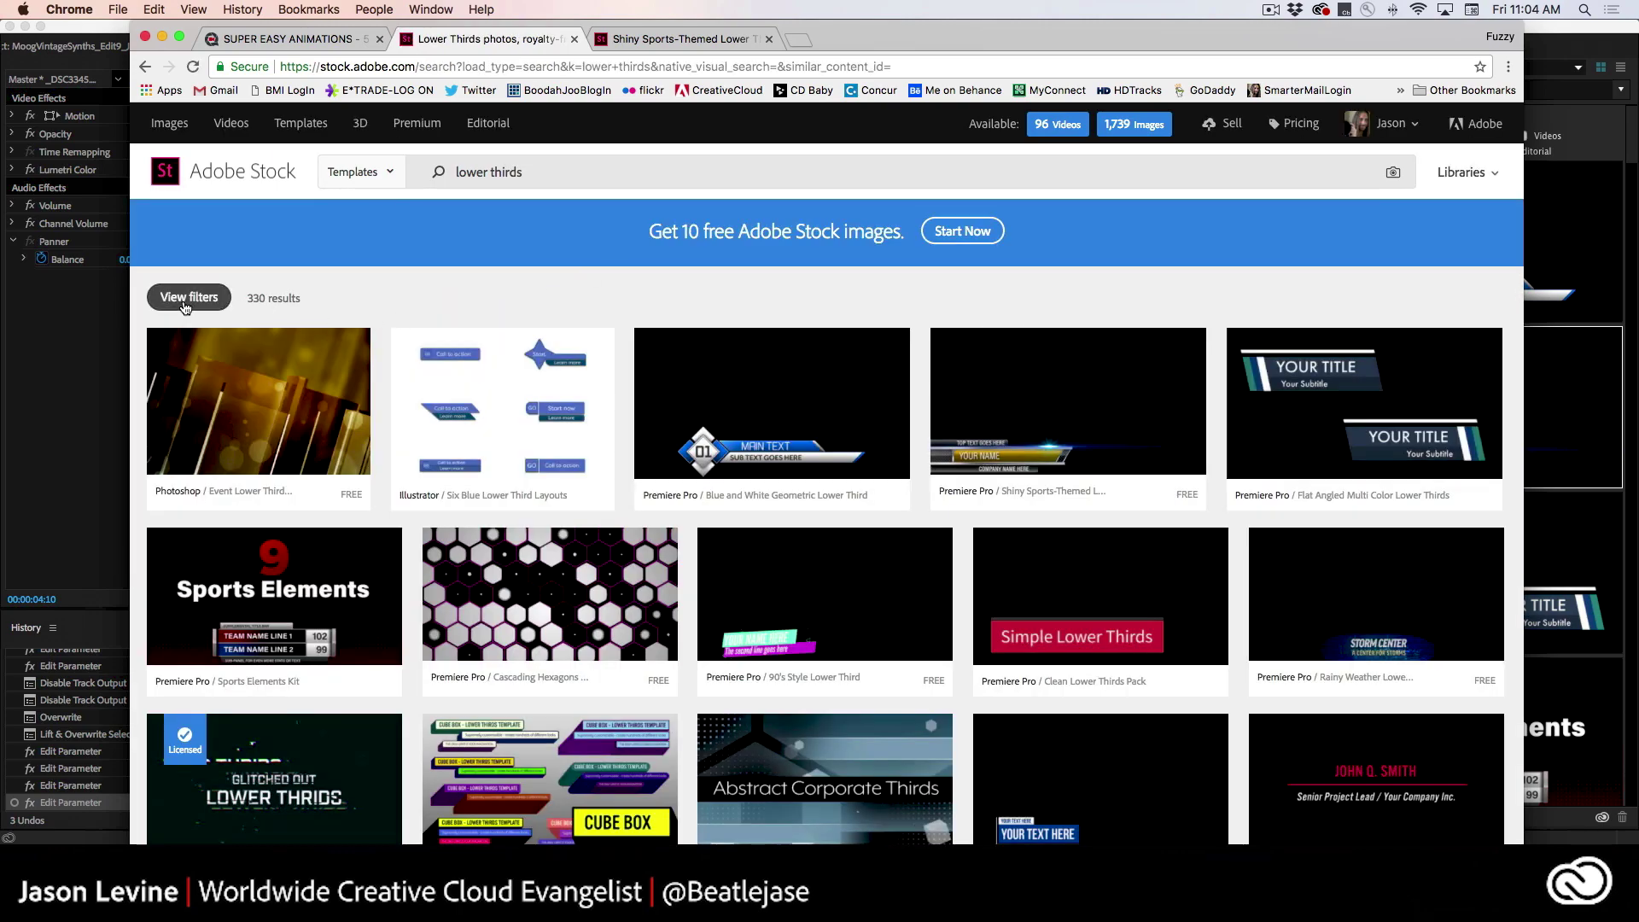
Step: Filter the lower thirds results to Premiere Pro templates in the $ price tier and browse the filtered templates
left_click(188, 298)
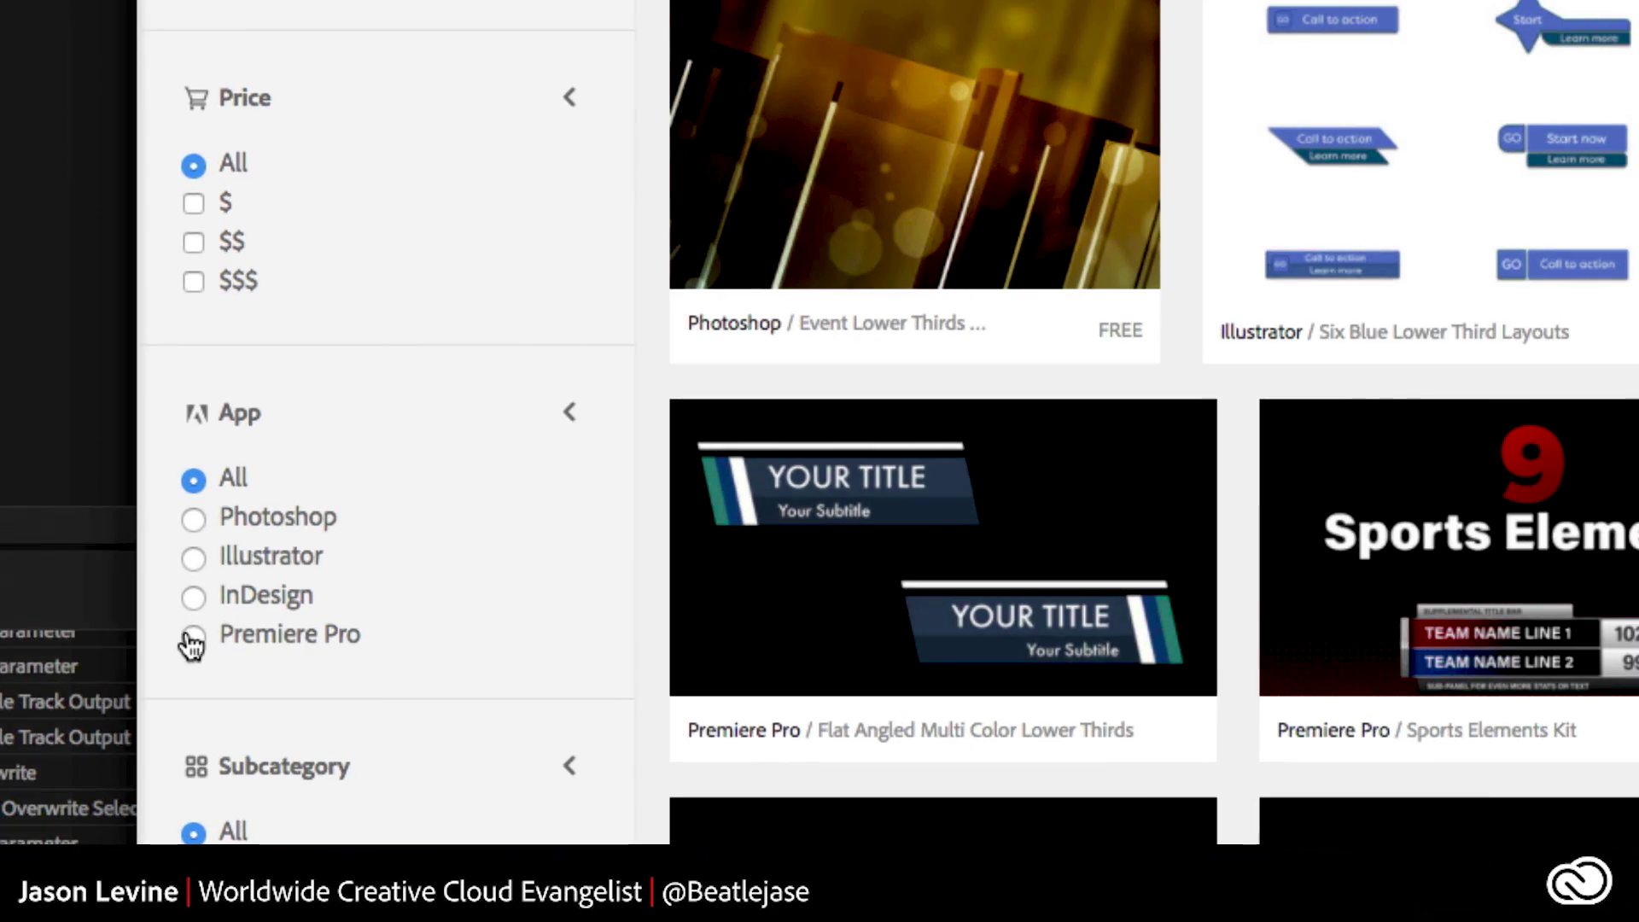
left_click(158, 652)
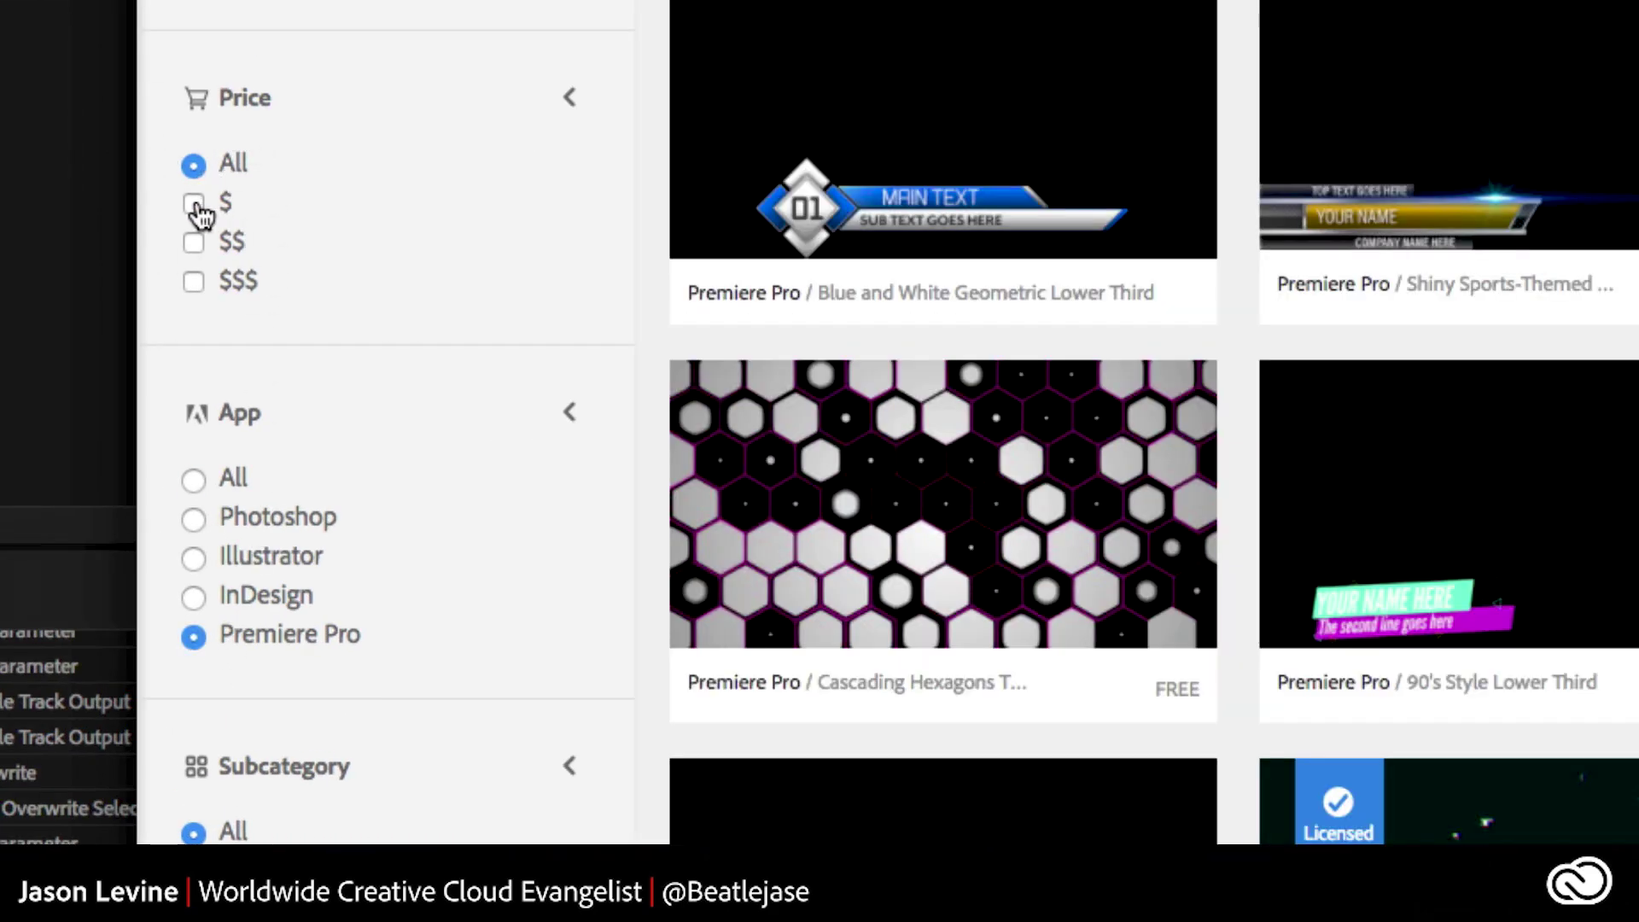
left_click(195, 205)
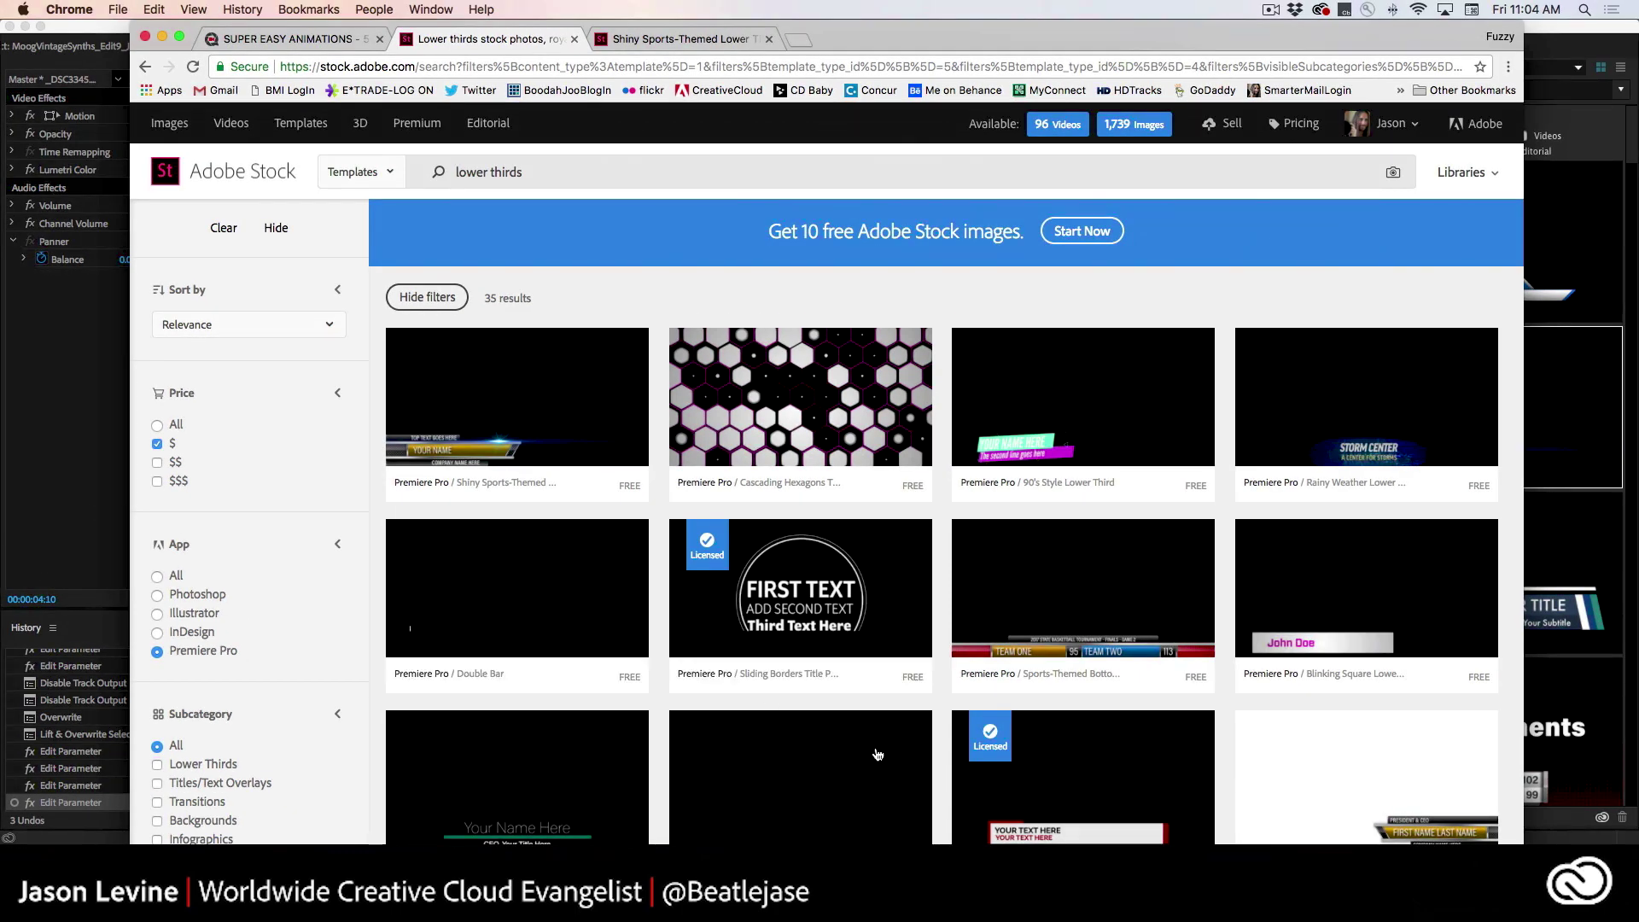
scroll(877, 752, "down", 2)
scroll(878, 751, "down", 5)
scroll(876, 751, "down", 3)
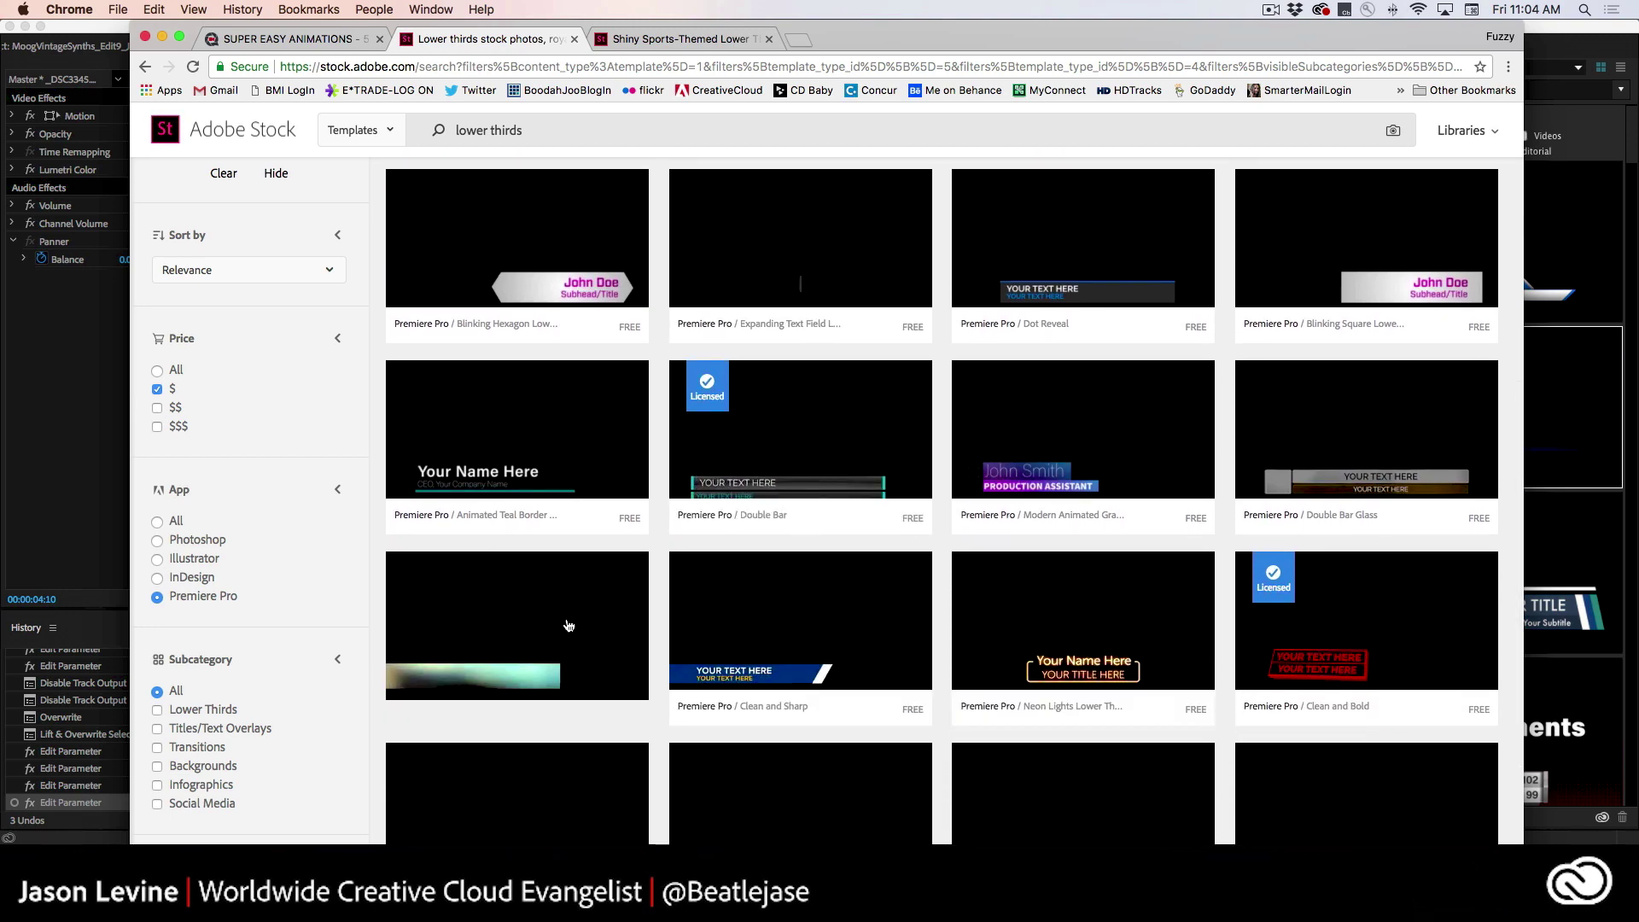
scroll(715, 638, "up", 2)
scroll(715, 637, "up", 5)
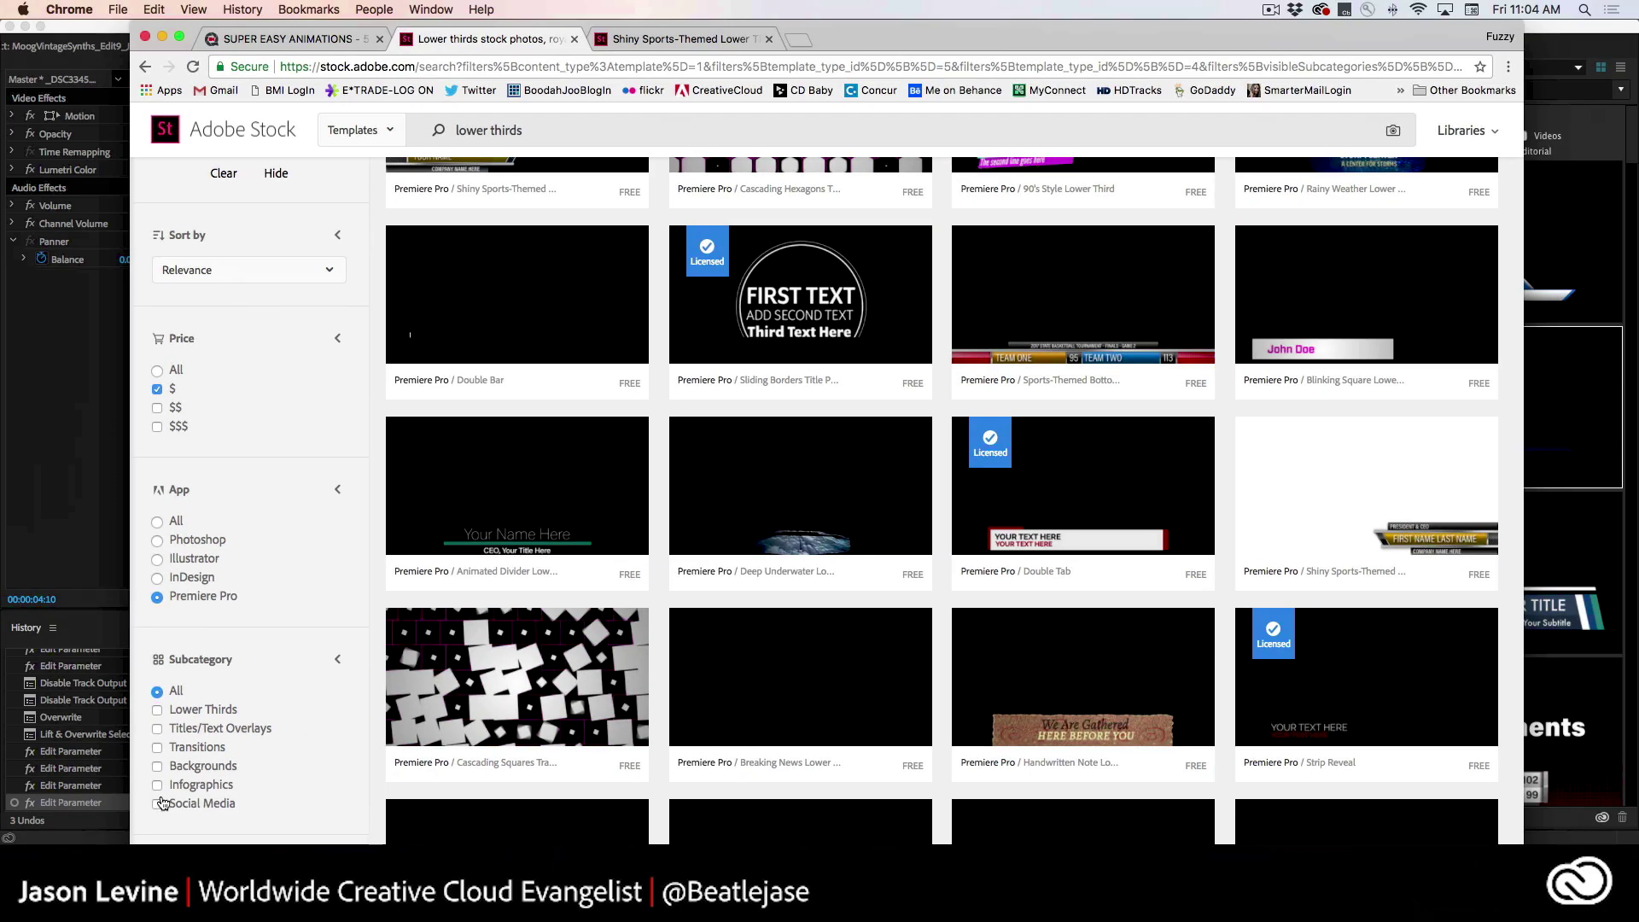
scroll(782, 317, "up", 3)
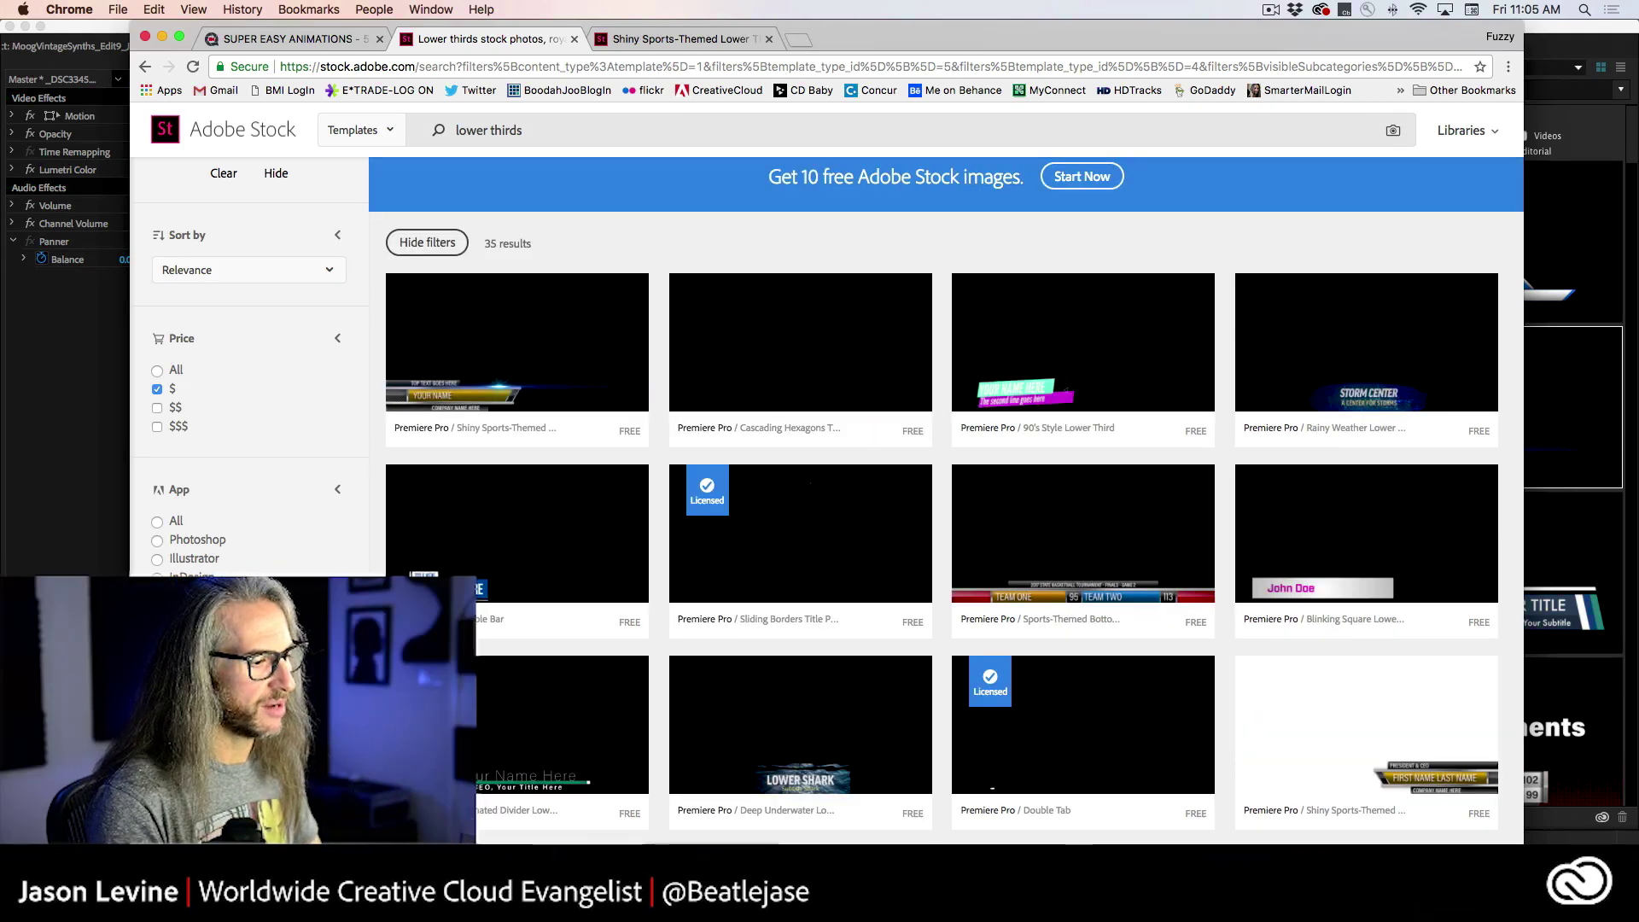
Step: Switch to Premiere Pro and create a new library named LOWER THIRDS
key("super+Tab")
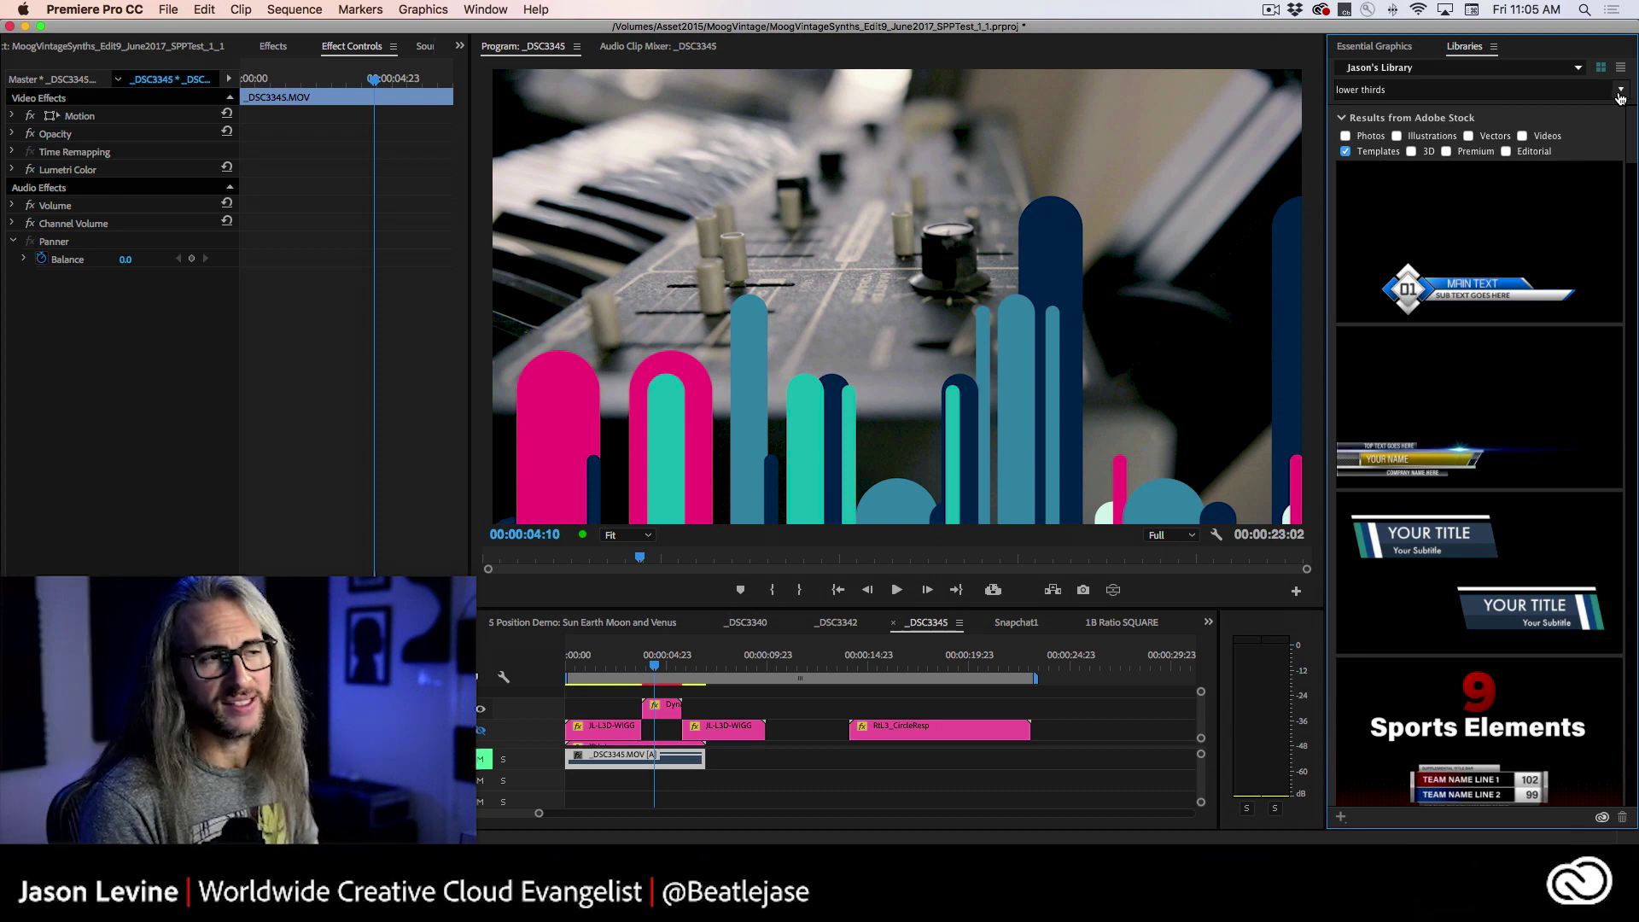
left_click(1577, 68)
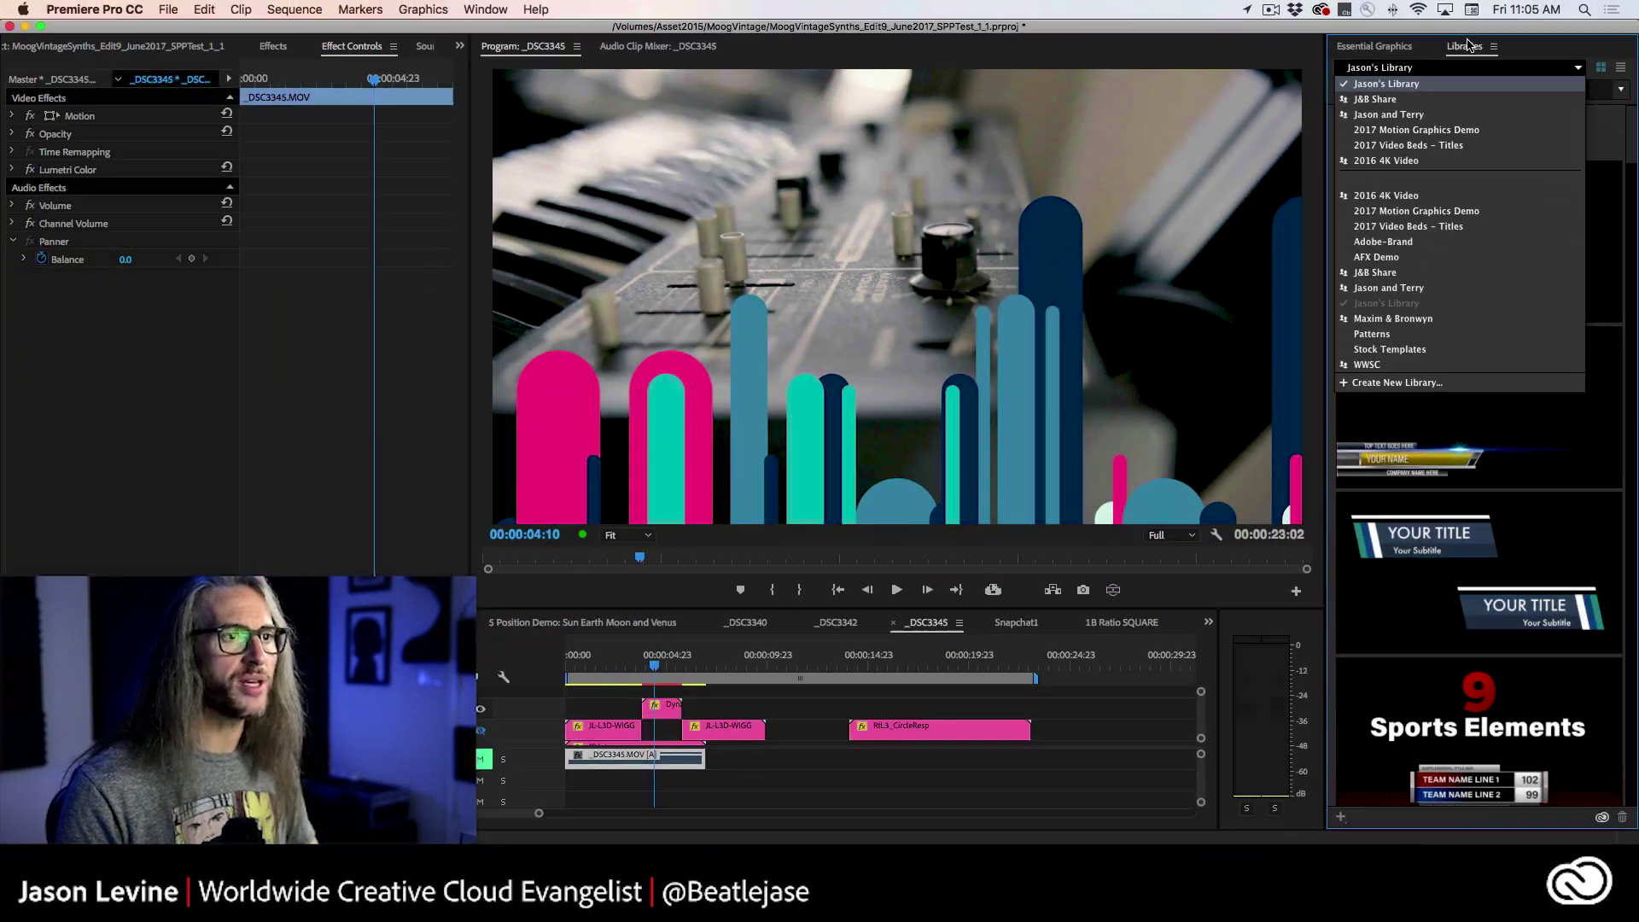
left_click(487, 8)
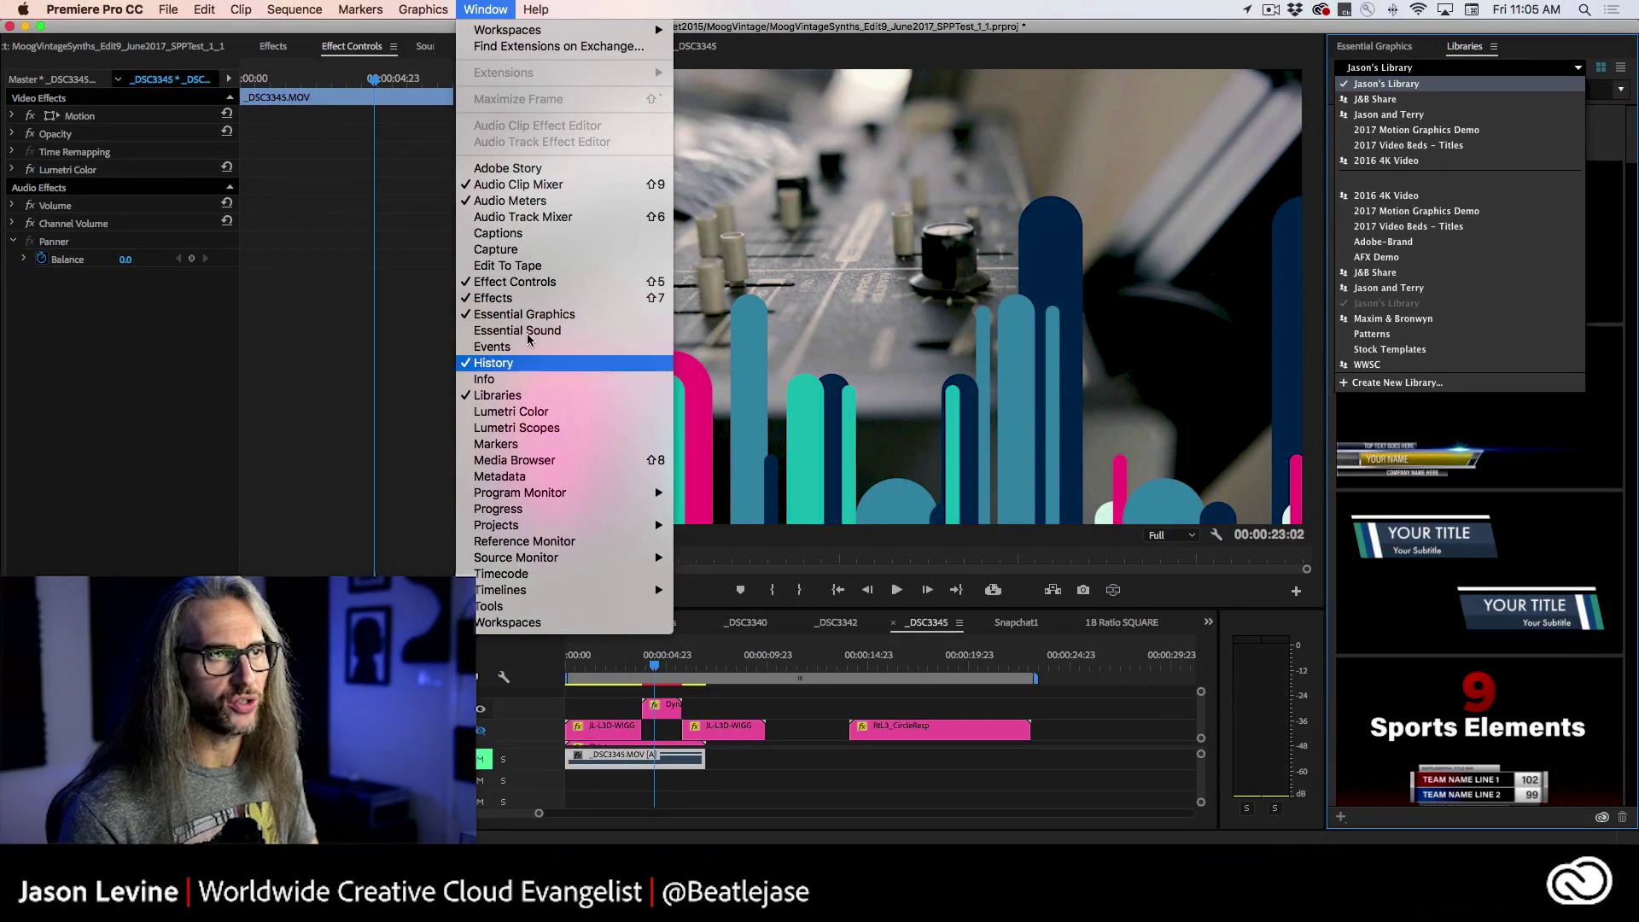
left_click(496, 9)
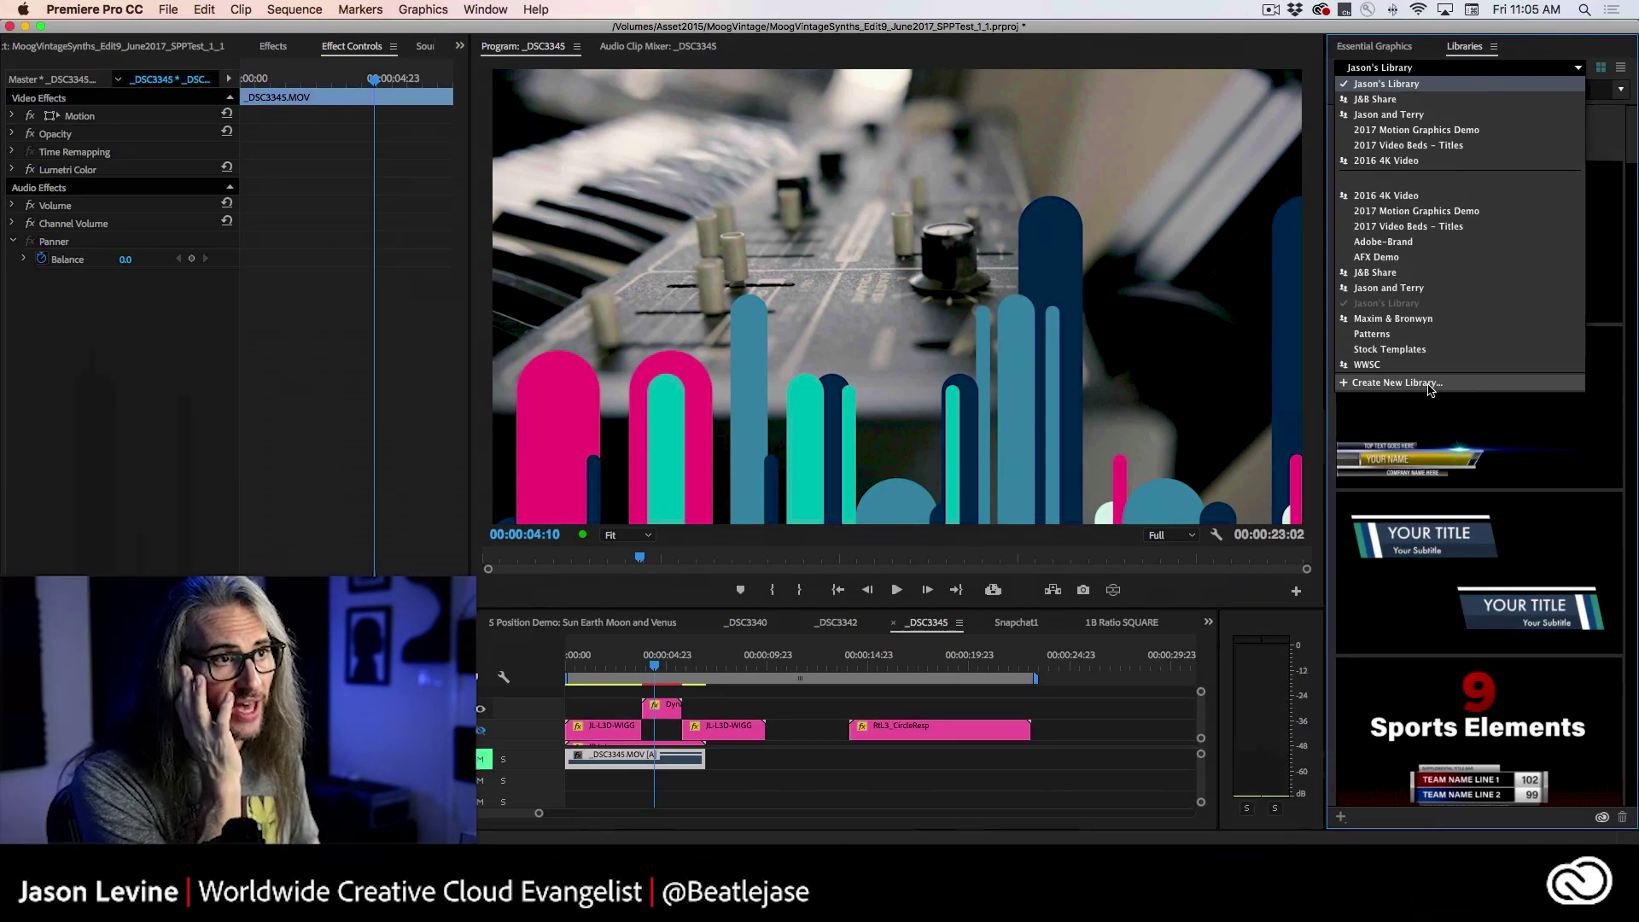
left_click(1424, 386)
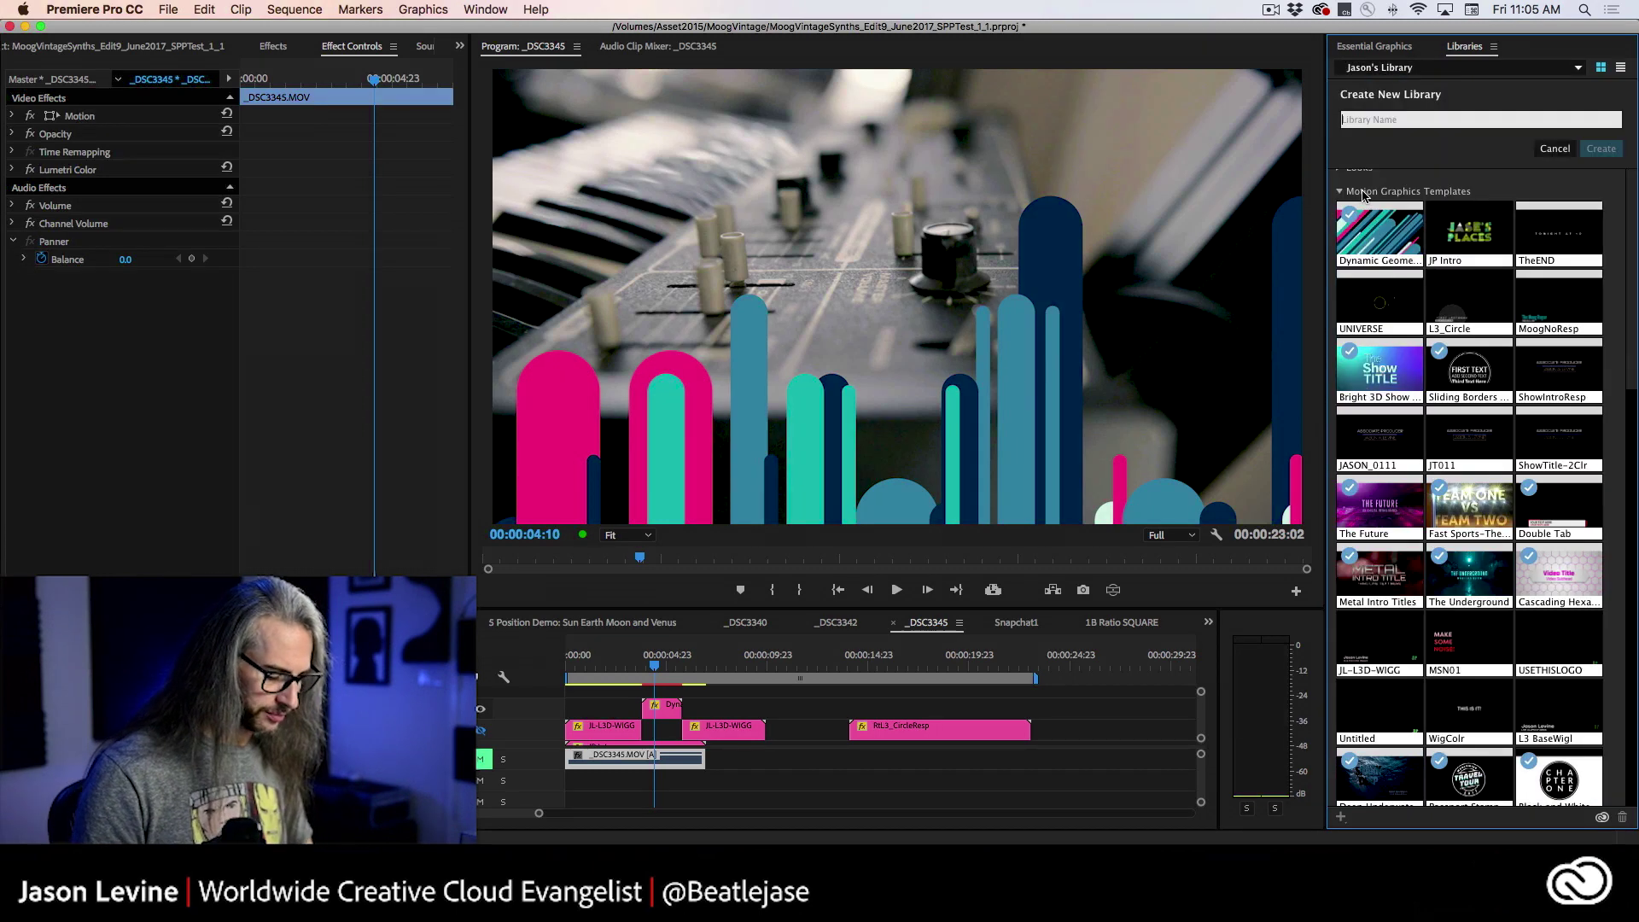
type("LOWER THIRDS")
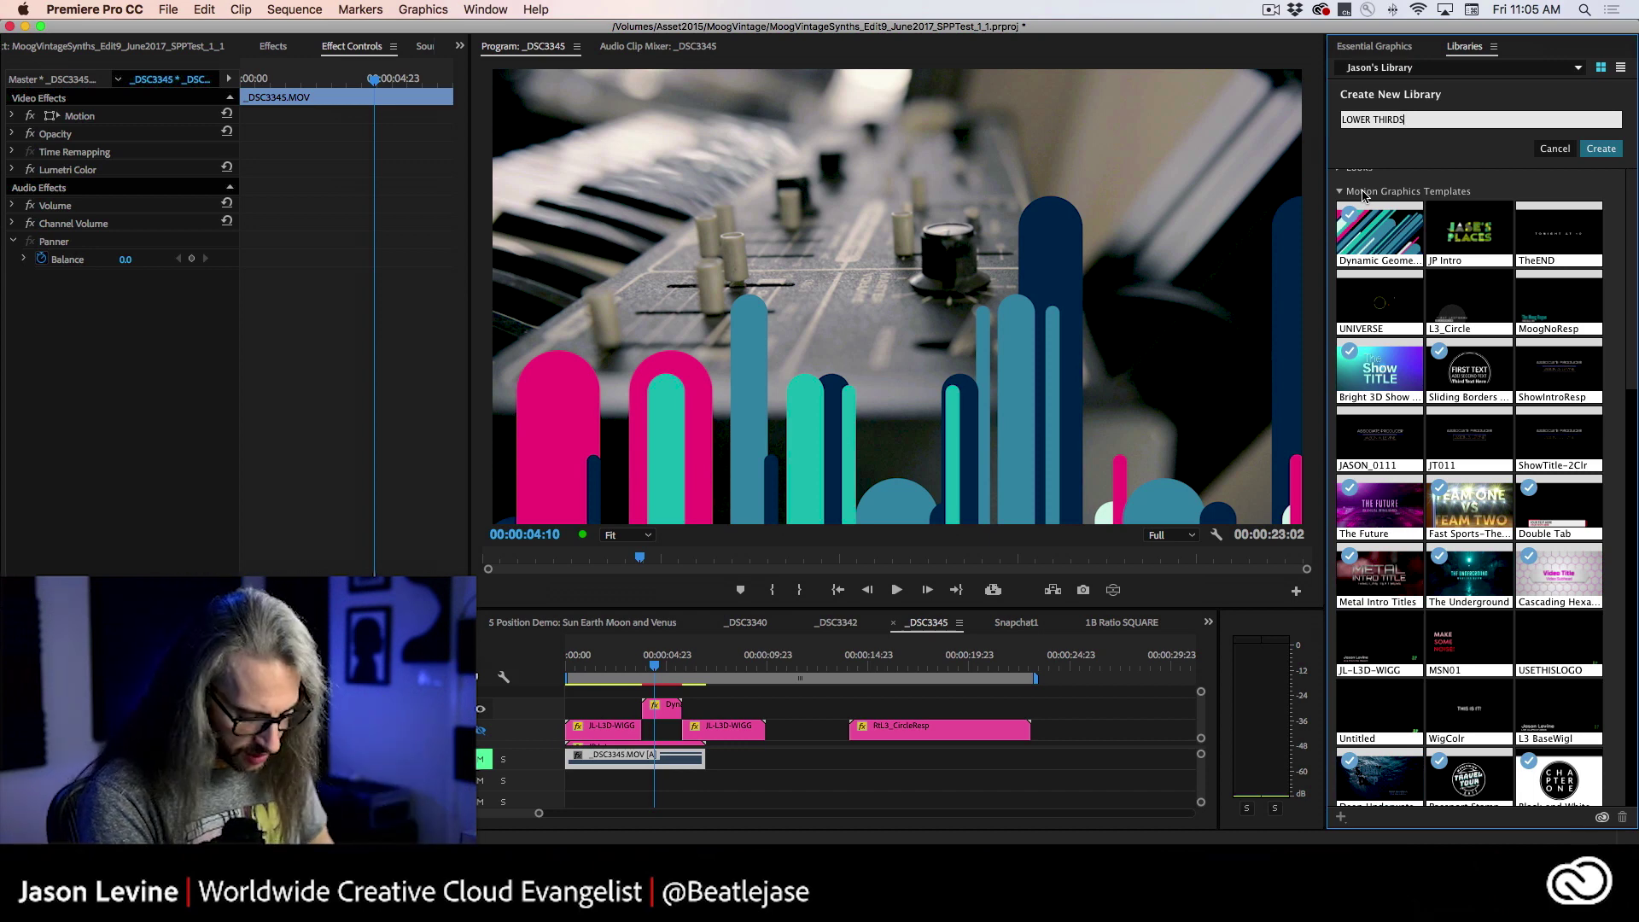
key("Return")
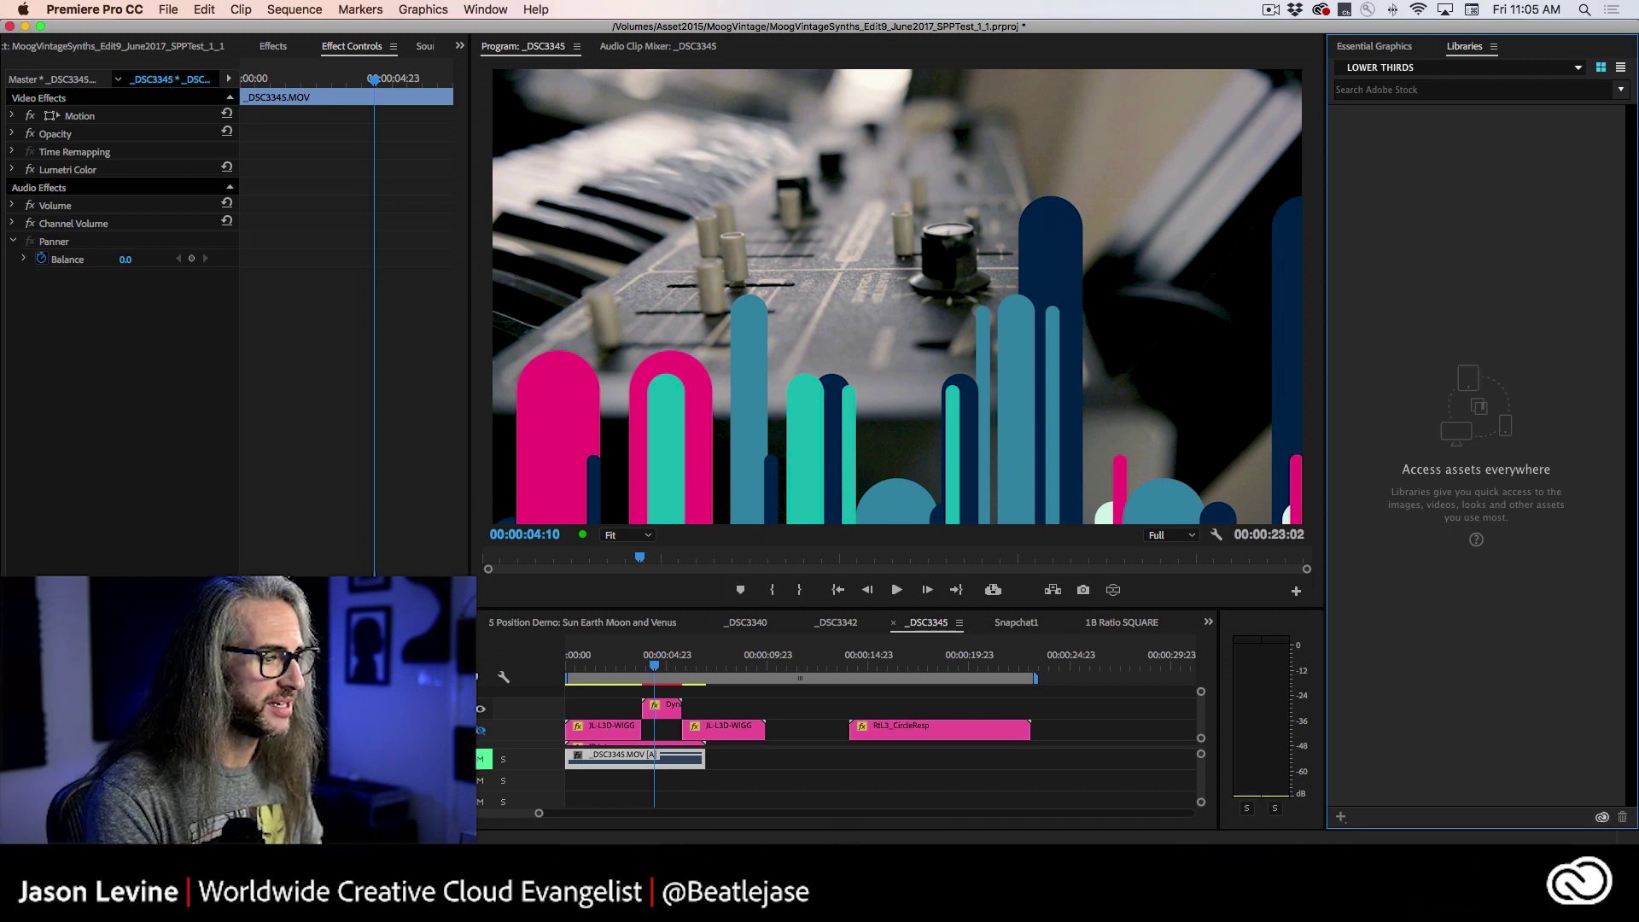
Step: Switch to the Adobe Stock website in Chrome and open the details of the free Deep Underwater Lower Third template
key("super+Tab")
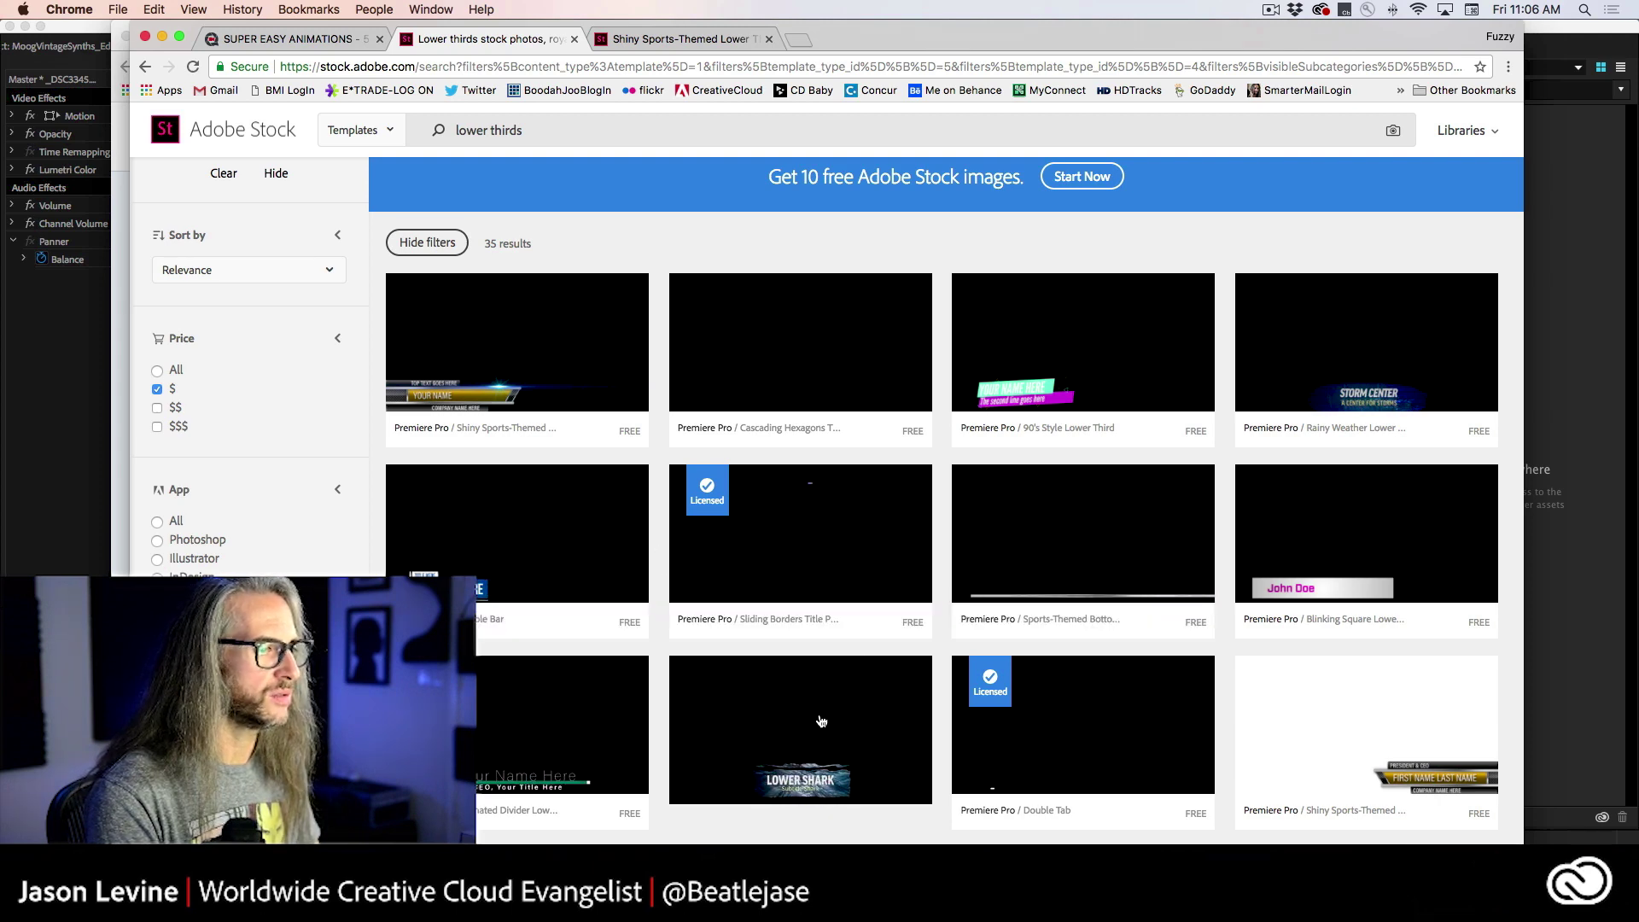
scroll(815, 722, "down", 2)
left_click(834, 689)
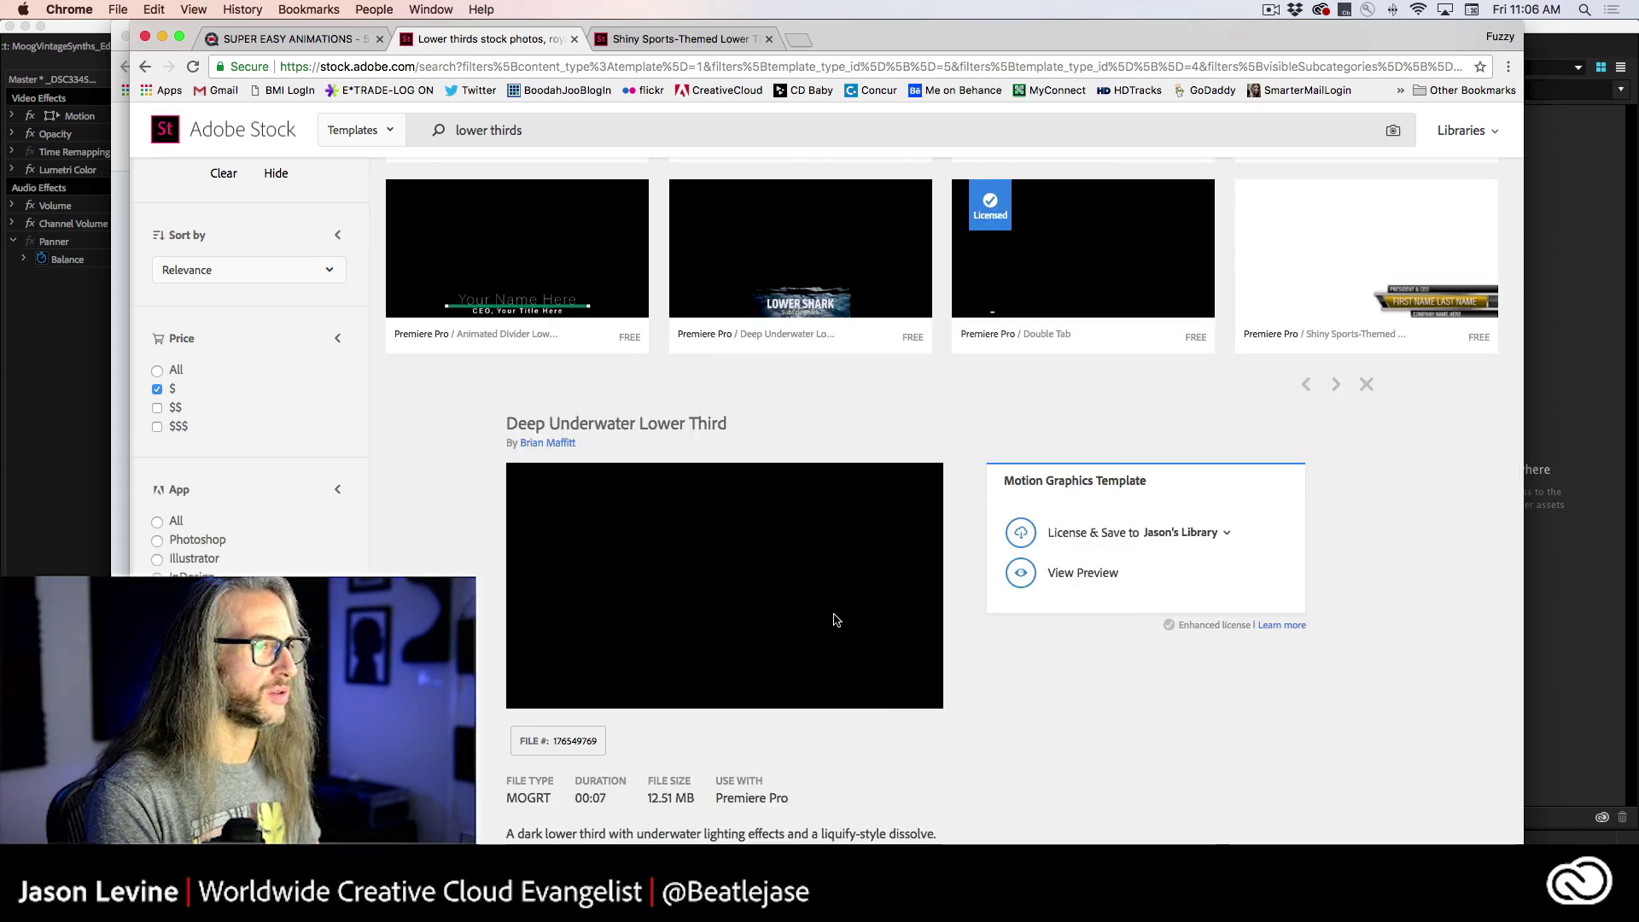
Step: License the Deep Underwater Lower Third template and save it to a new library named "lower thirds"
left_click(1225, 533)
left_click(1105, 616)
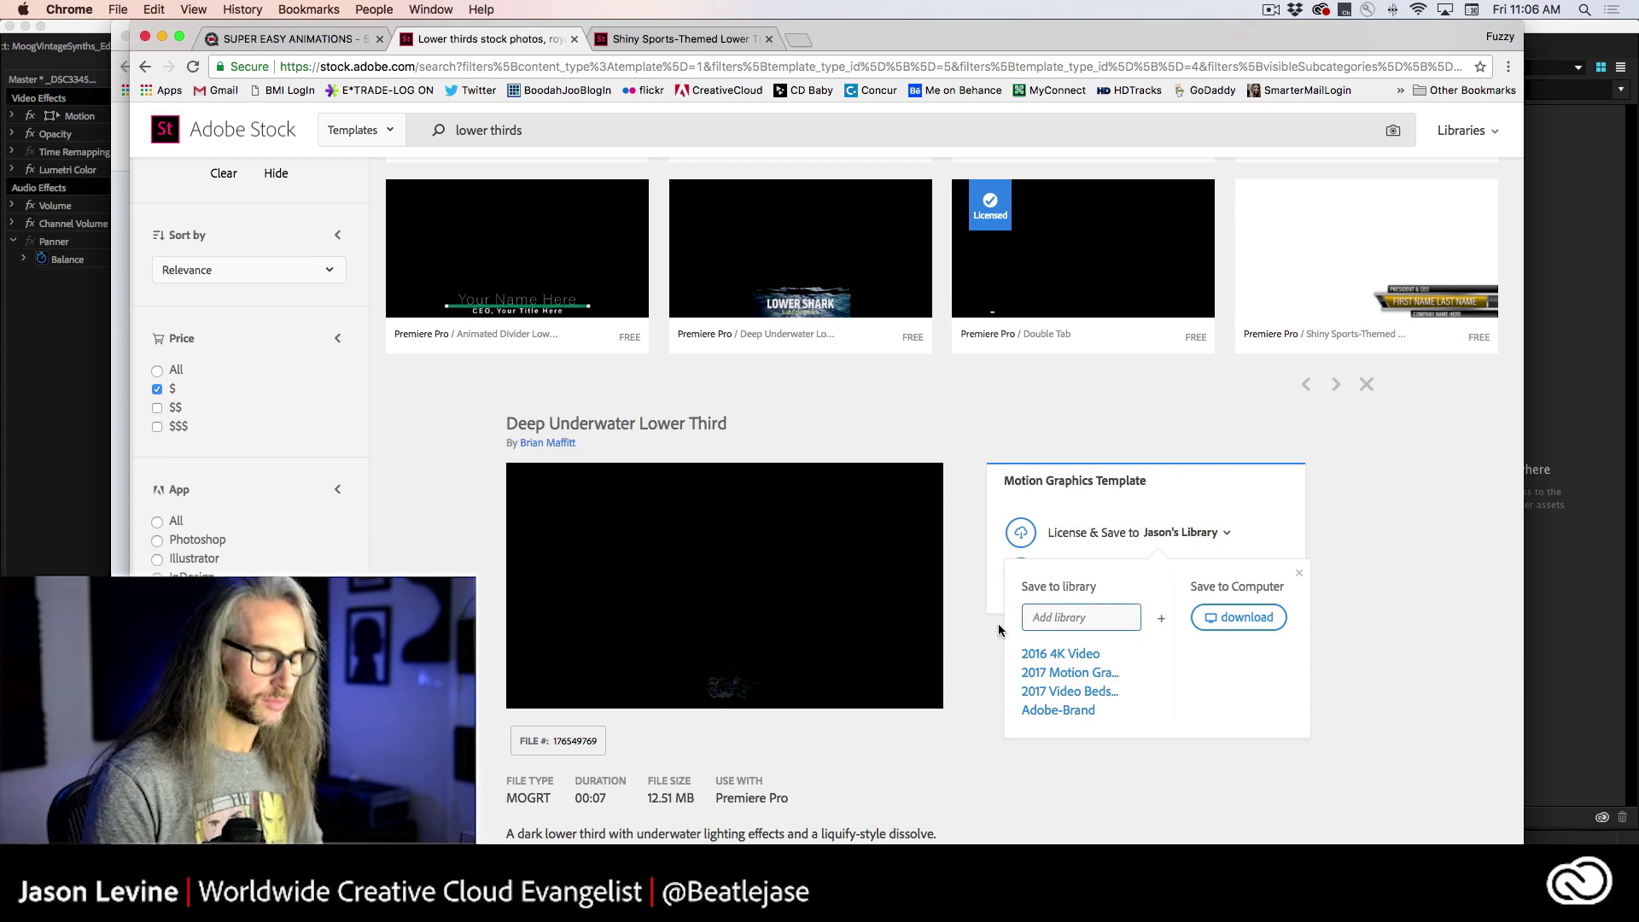
type("lower thirds")
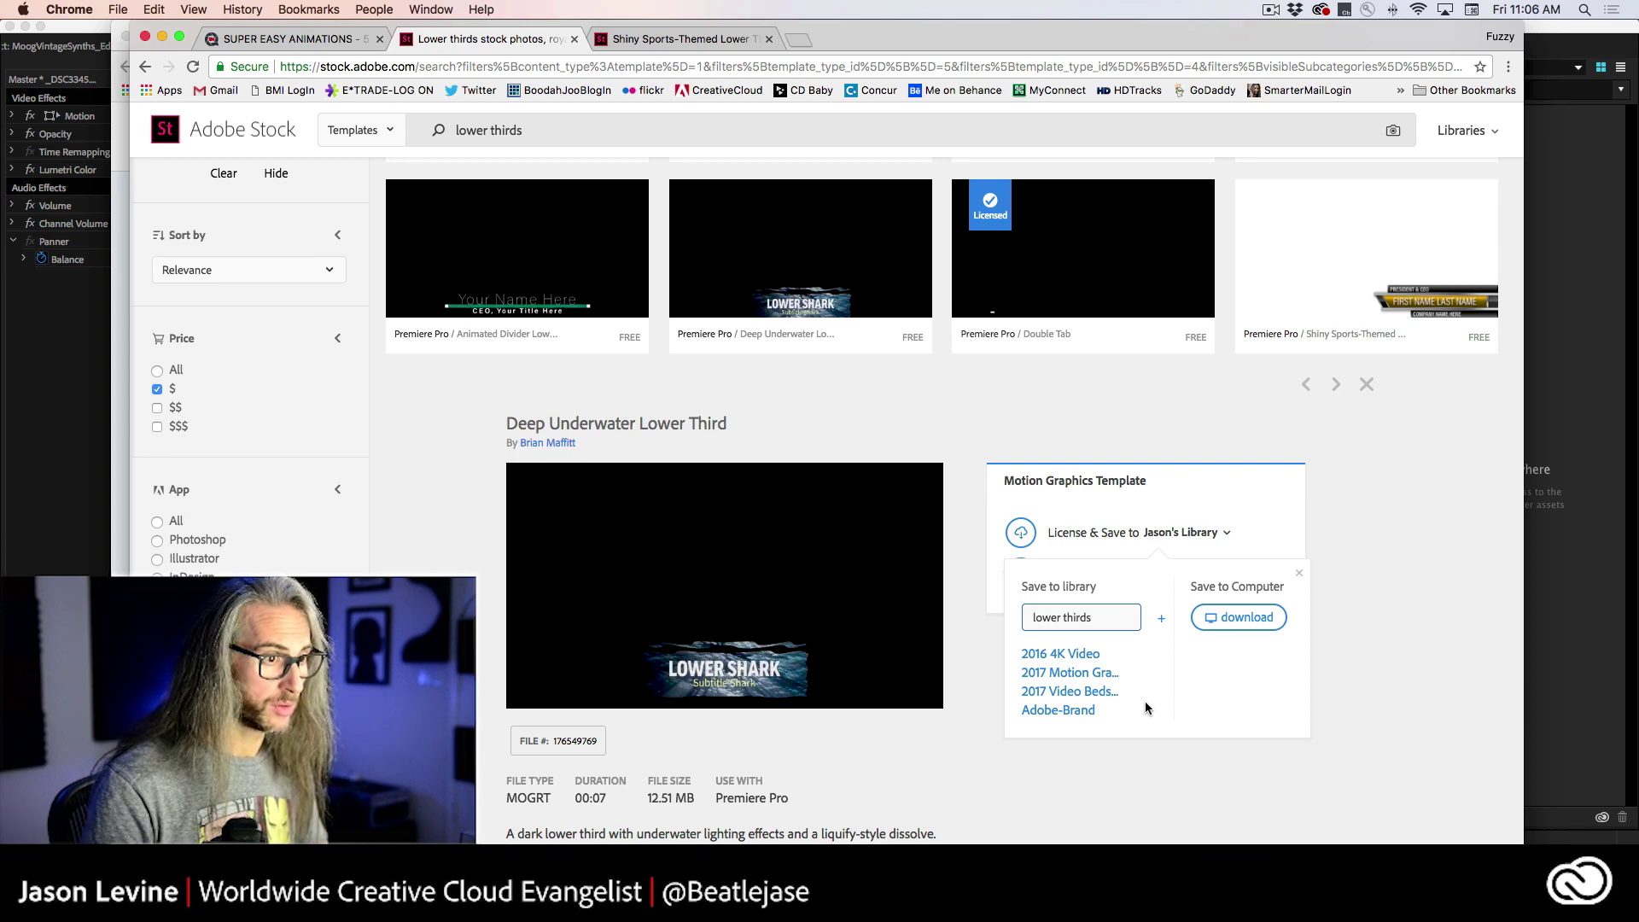
left_click(1160, 622)
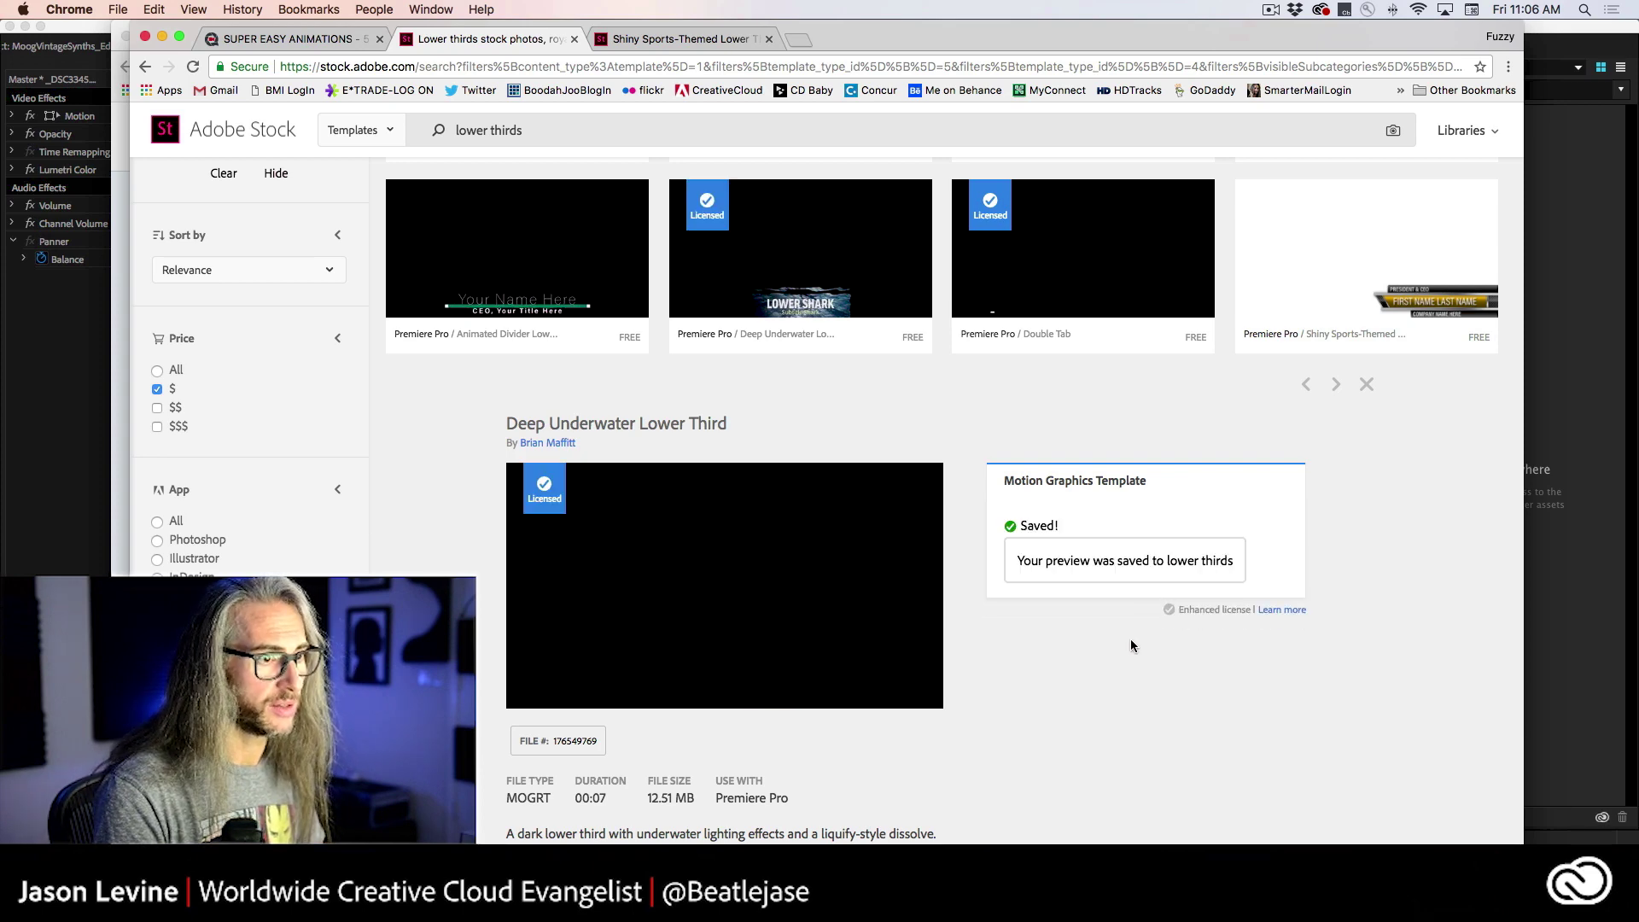
Step: Switch to Premiere Pro and display the lowercase "lower thirds" library to look for the saved template
left_click(1547, 589)
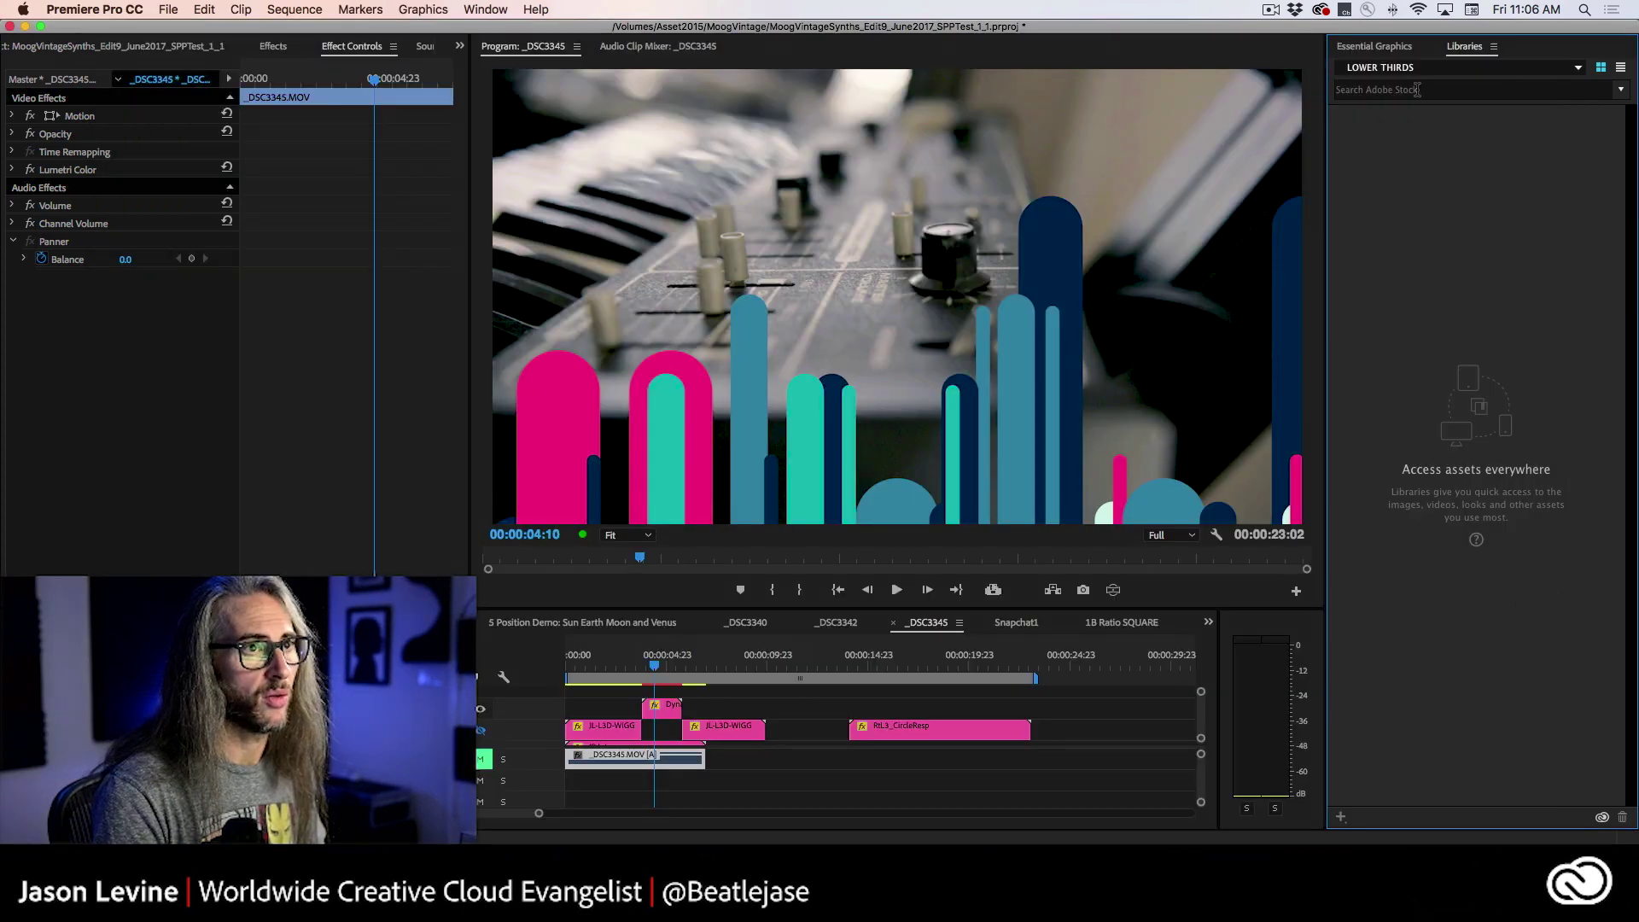
left_click(1469, 69)
left_click(1503, 96)
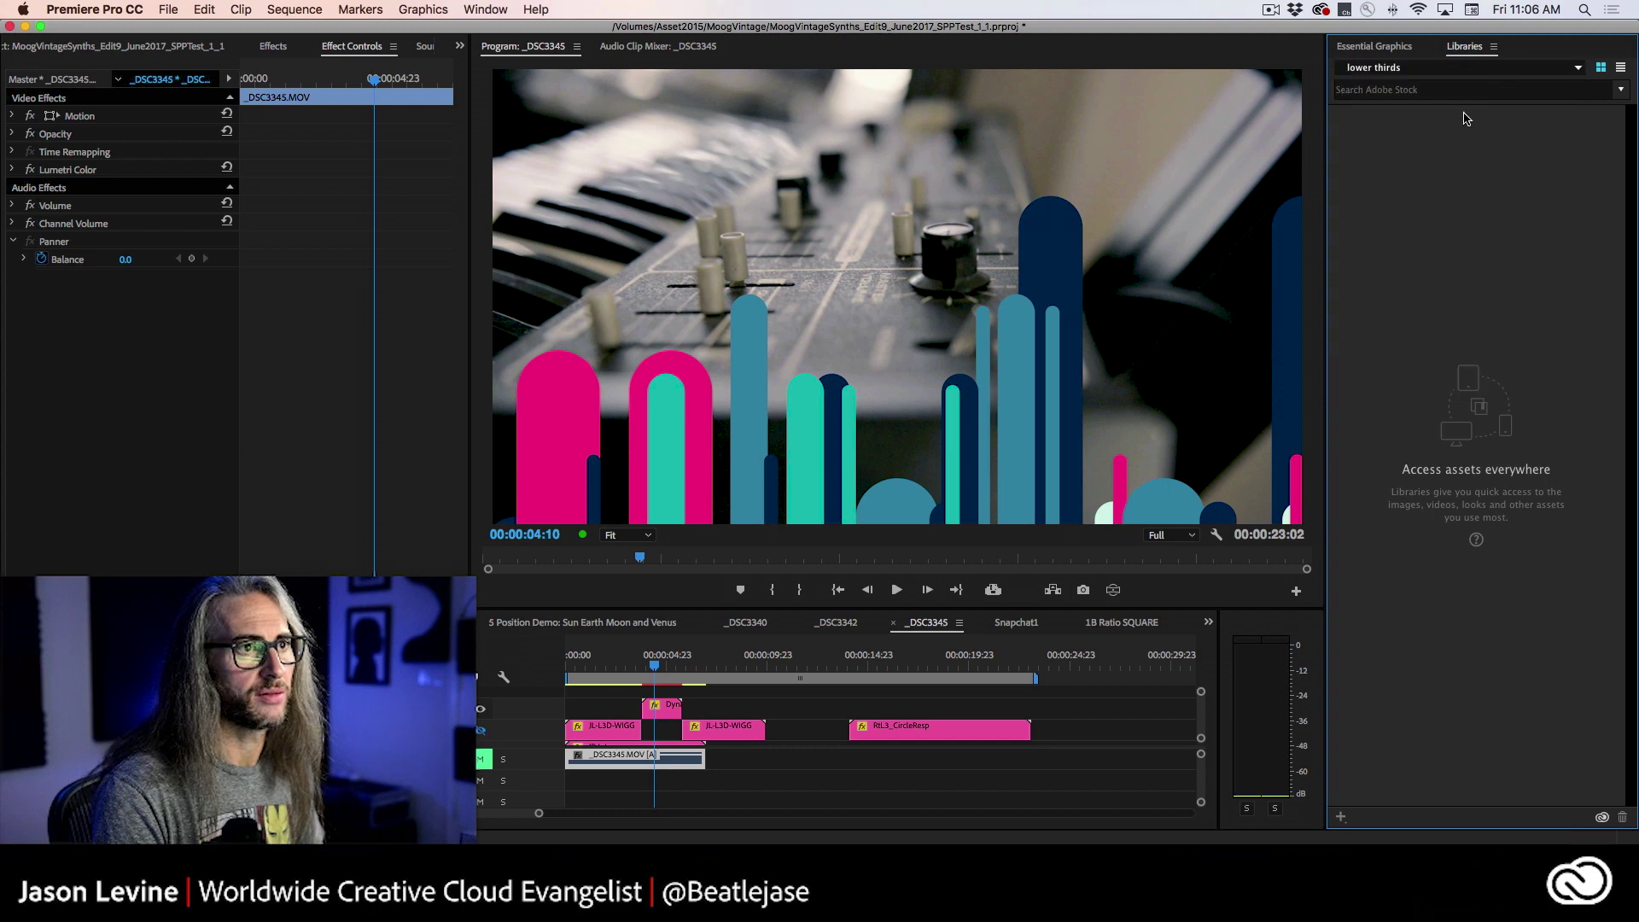
Step: Check the uppercase LOWER THIRDS library and the personal library for the saved template, then return to the lowercase "lower thirds" library
left_click(1527, 75)
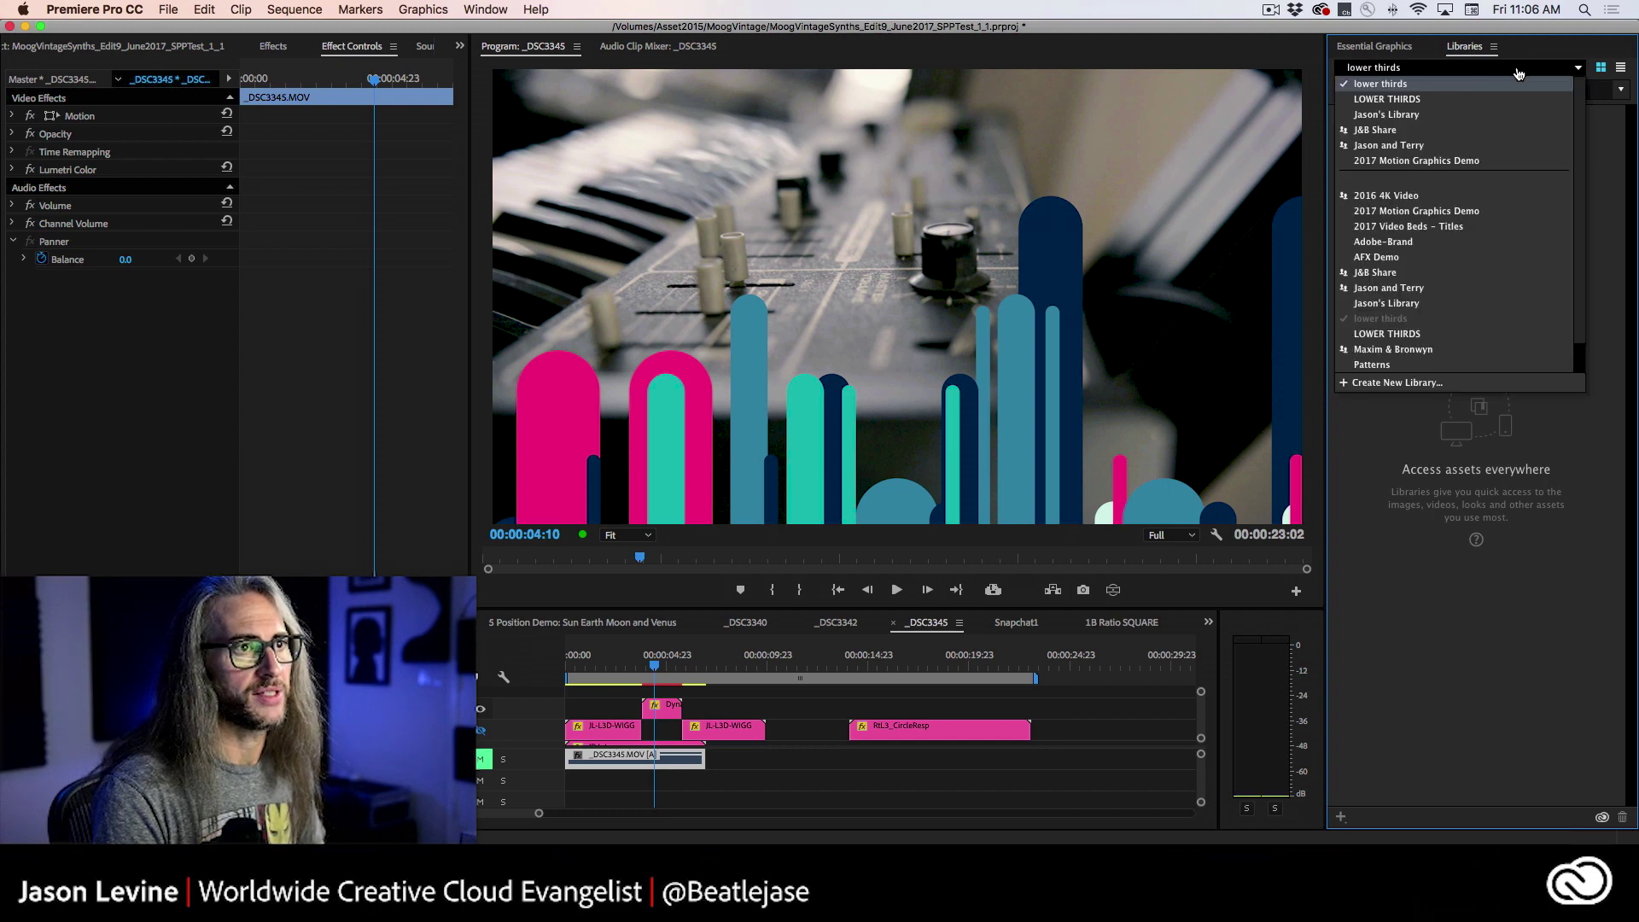
left_click(1489, 84)
left_click(1475, 72)
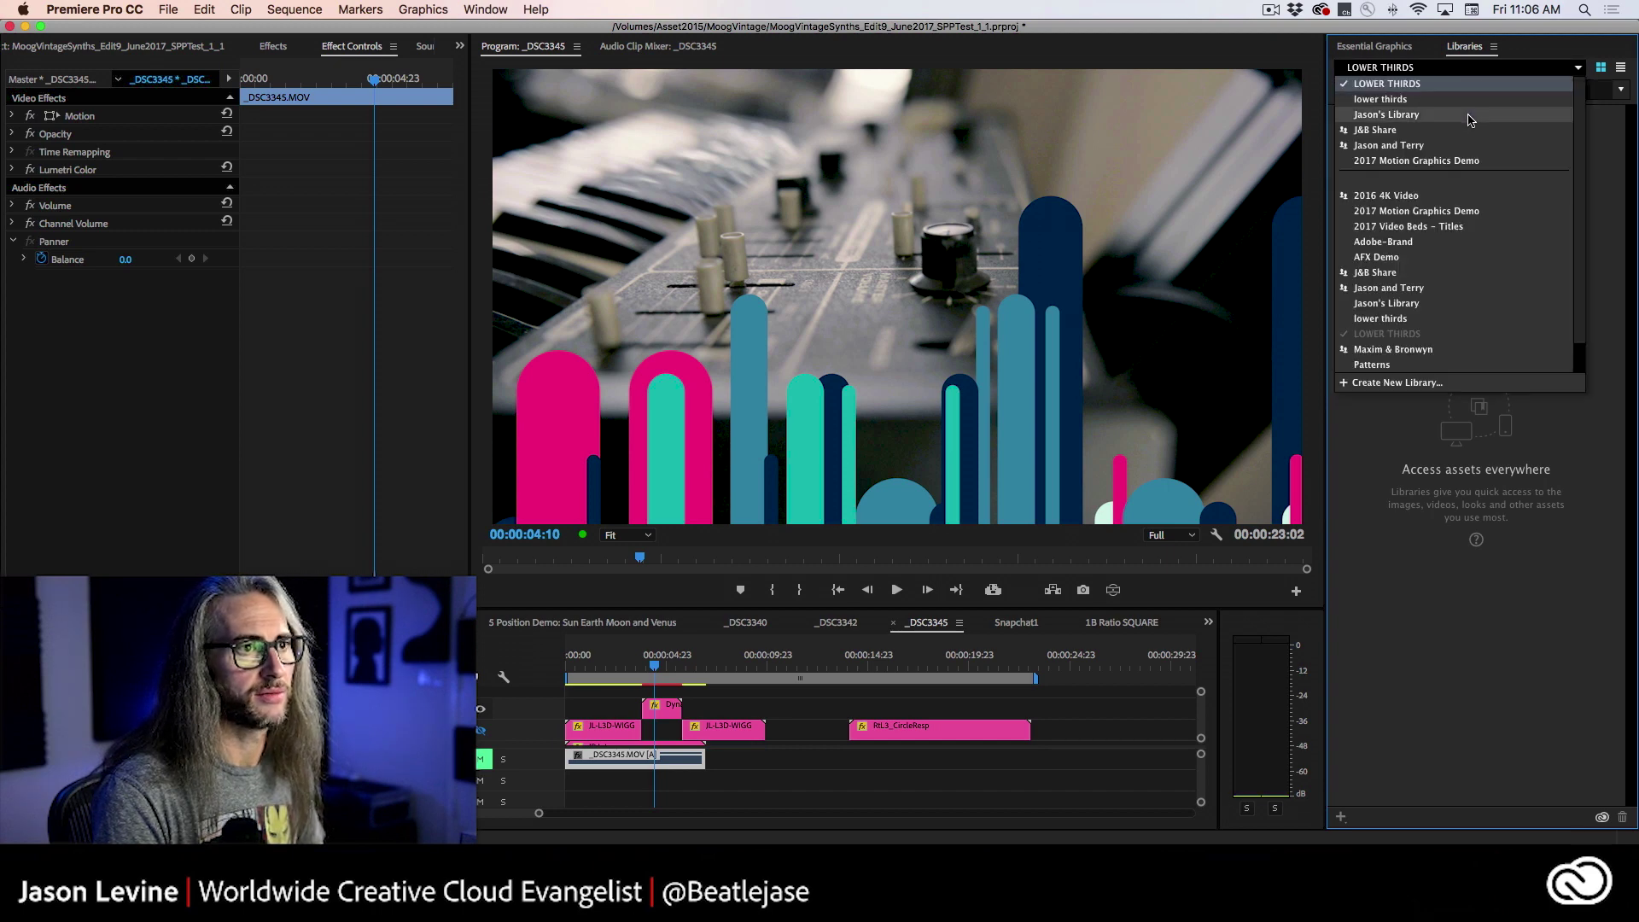
left_click(1472, 114)
left_click(1461, 75)
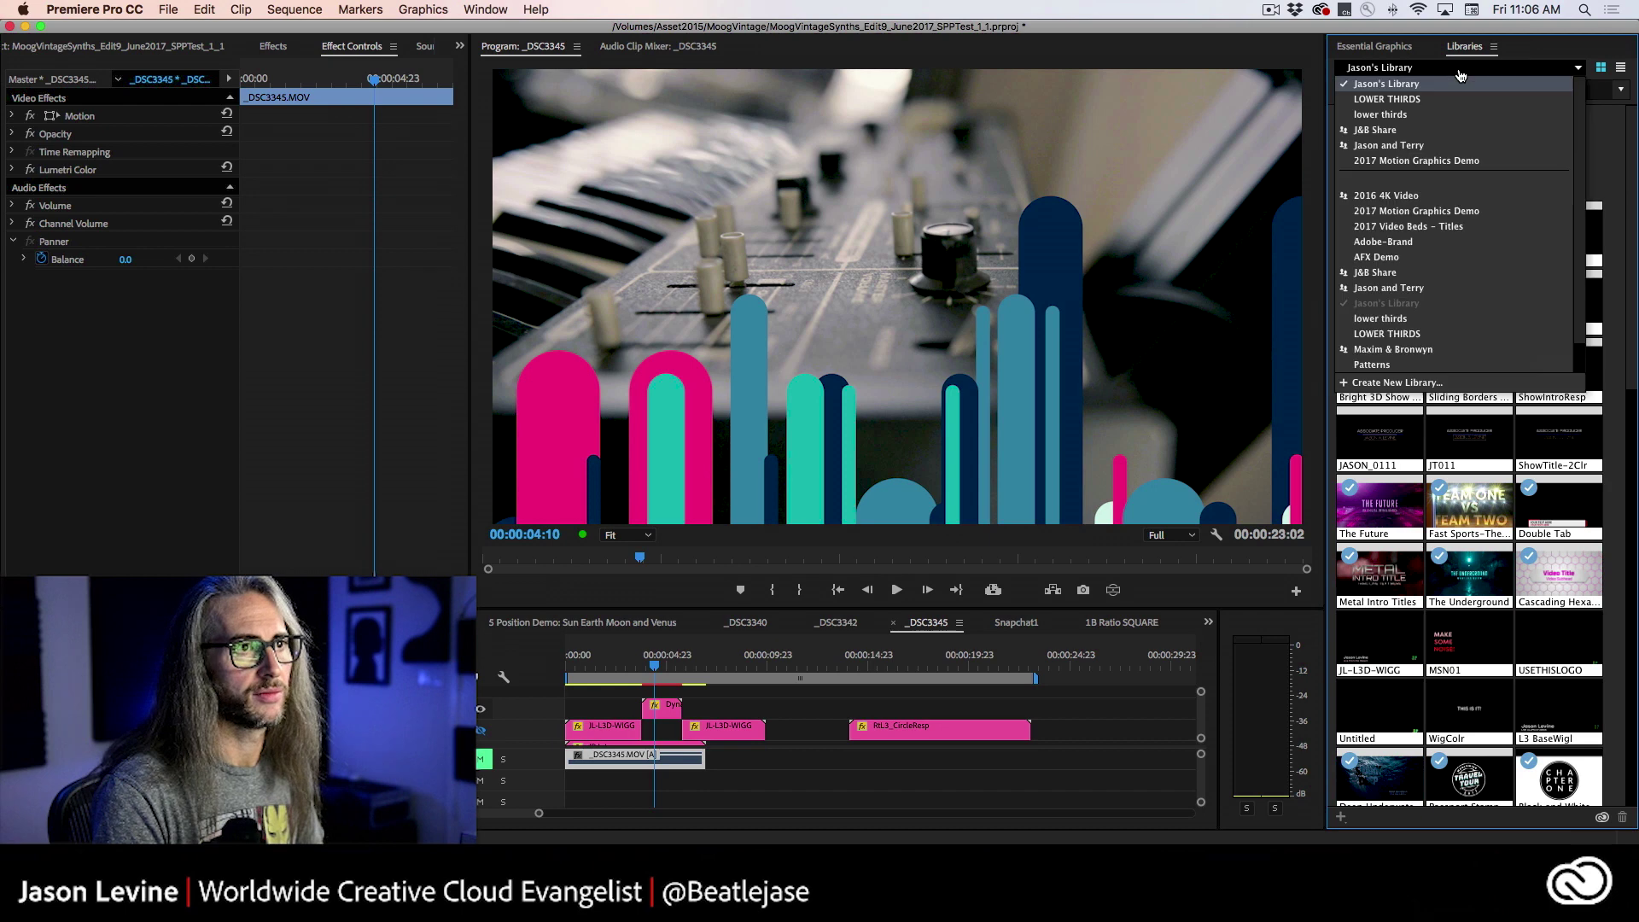
left_click(1461, 116)
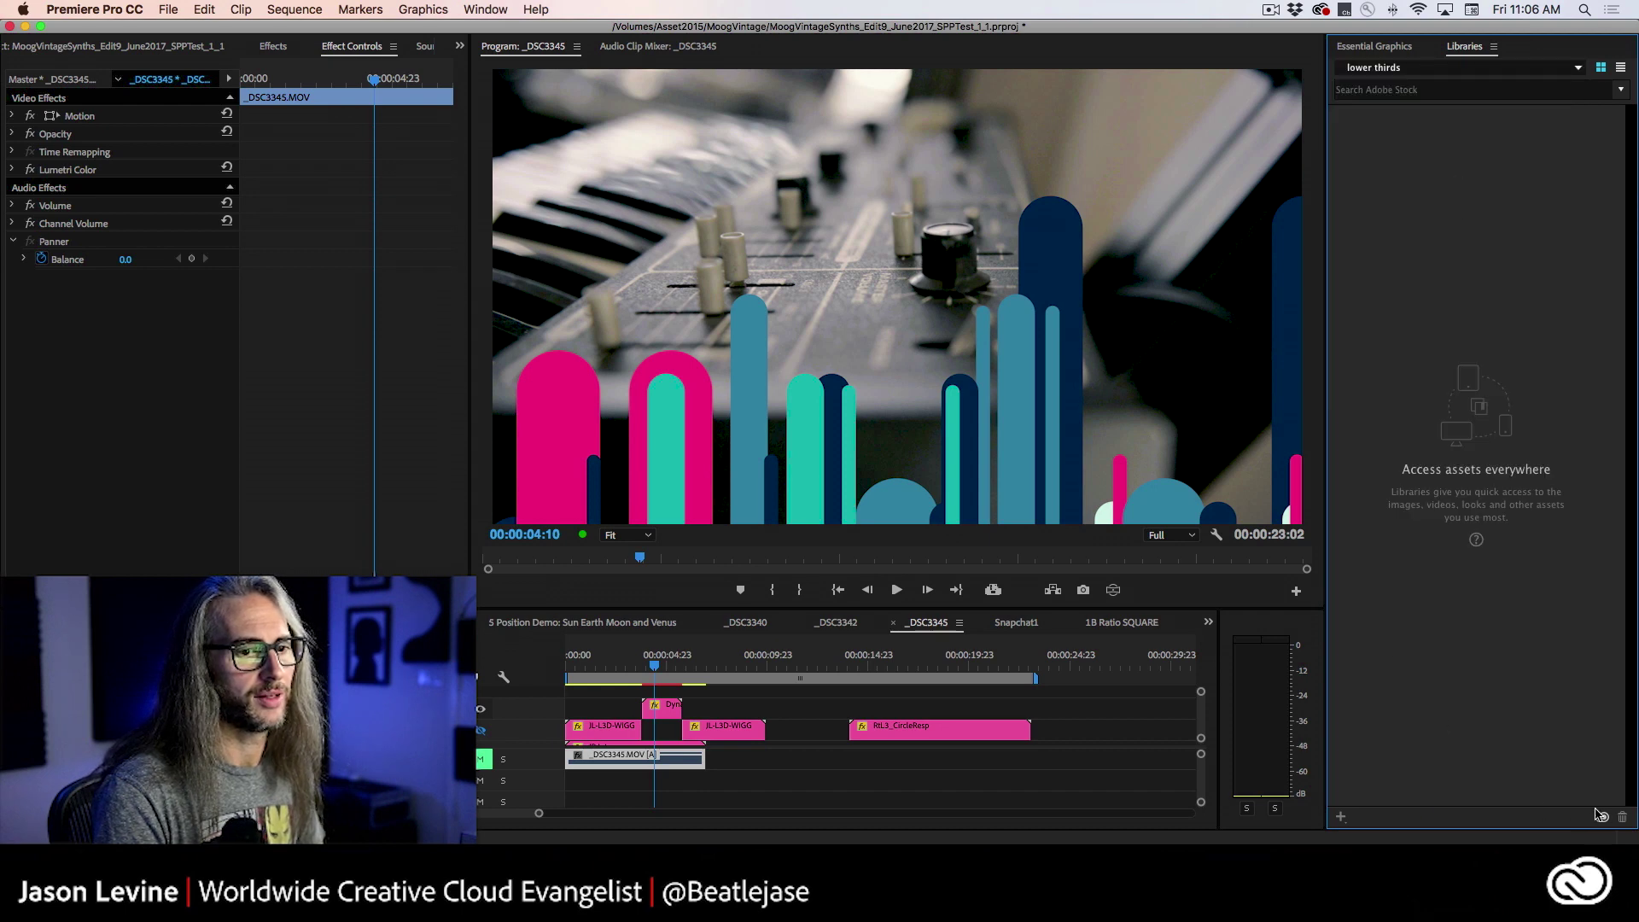